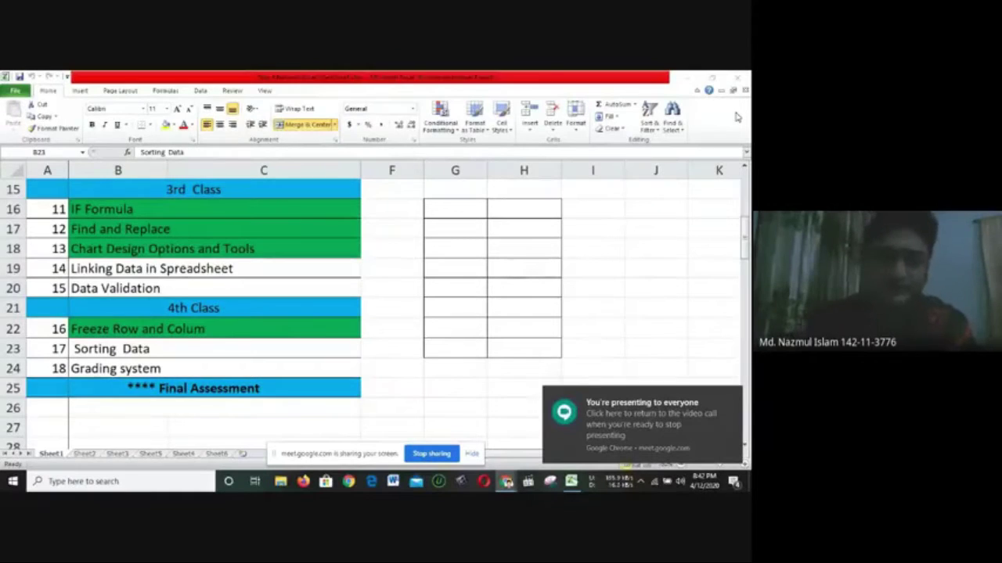
# Scroll up to row 5 and select B5, then B4 'Introduction of excel and spreadsheet'
pyautogui.click(743, 240)
pyautogui.moveTo(744, 239); pyautogui.dragTo(744, 196)
pyautogui.click(259, 233)
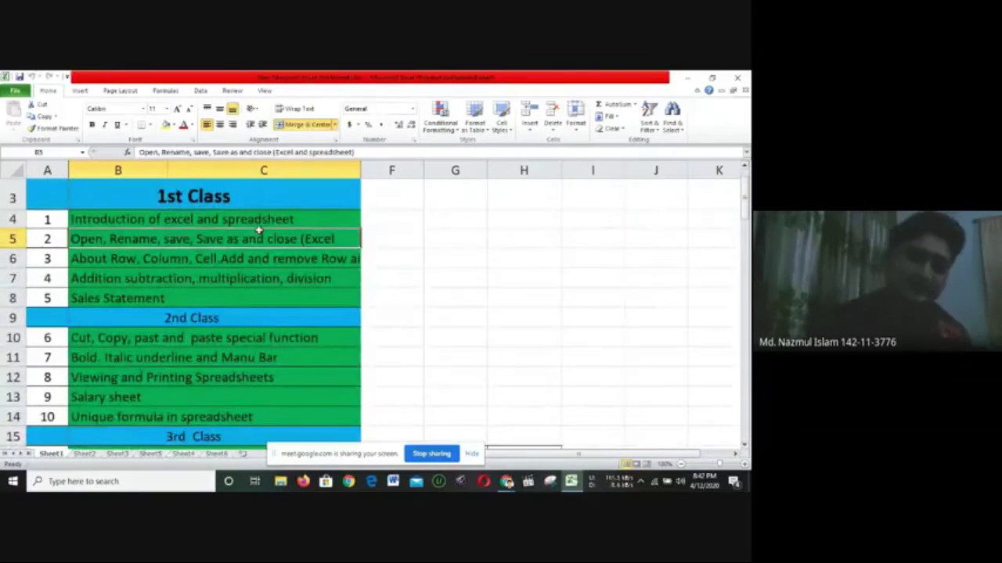
pyautogui.click(258, 220)
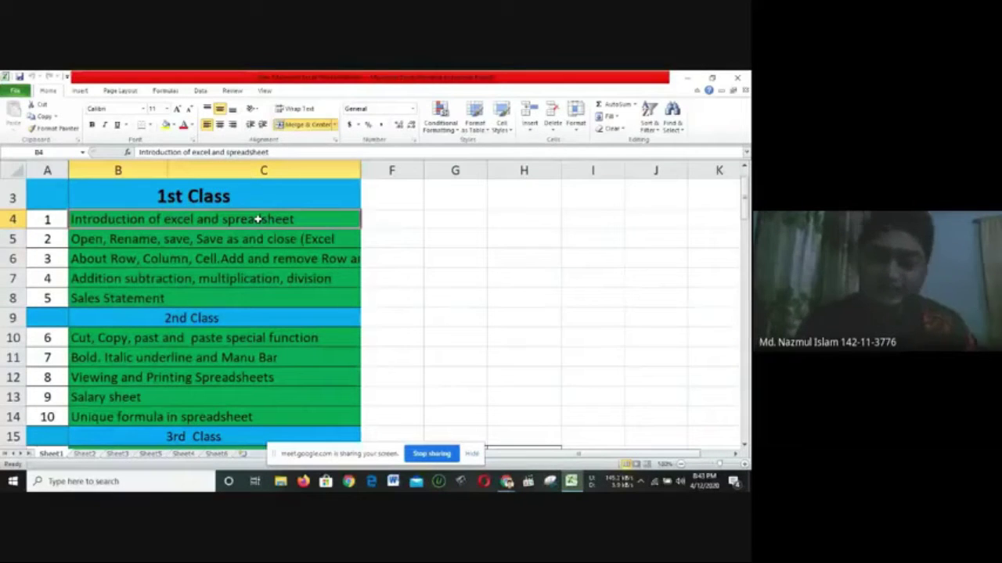
pyautogui.press('Down')
pyautogui.press('Down')
pyautogui.press('Down')
pyautogui.press('Down')
pyautogui.press('Down')
pyautogui.press('Down')
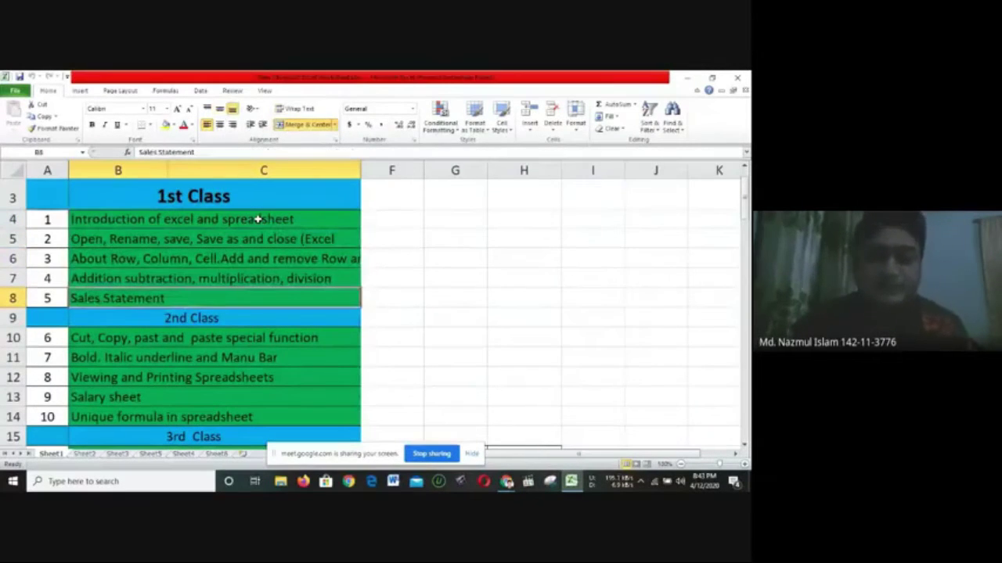
pyautogui.press('Down')
pyautogui.press('Down')
pyautogui.press('Down')
pyautogui.press('Down')
pyautogui.press('Down')
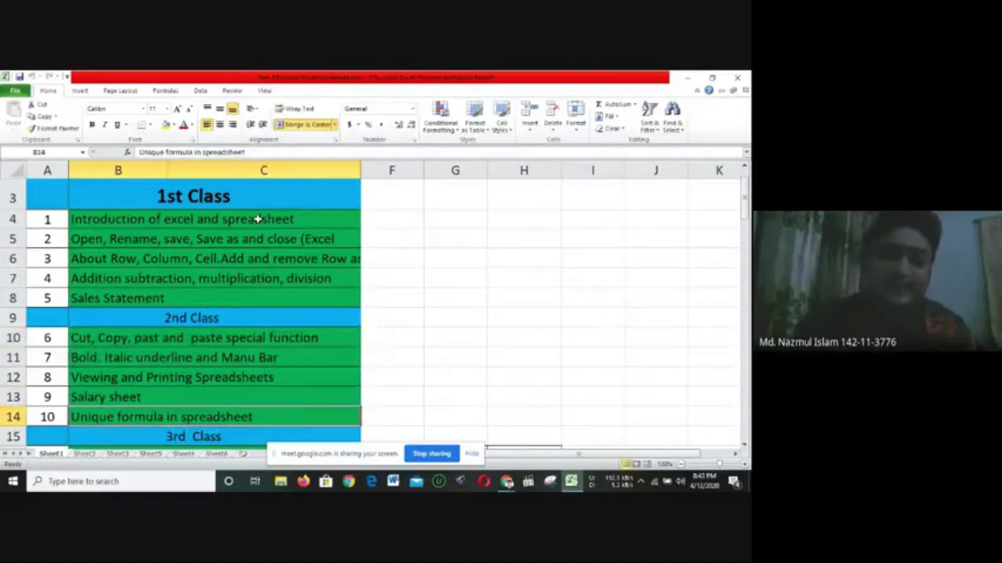
pyautogui.press('Down')
pyautogui.press('Up')
pyautogui.press('Up')
pyautogui.press('Up')
pyautogui.press('Up')
pyautogui.press('Up')
pyautogui.press('Up')
pyautogui.press('Up')
pyautogui.press('Up')
pyautogui.press('Up')
pyautogui.press('Up')
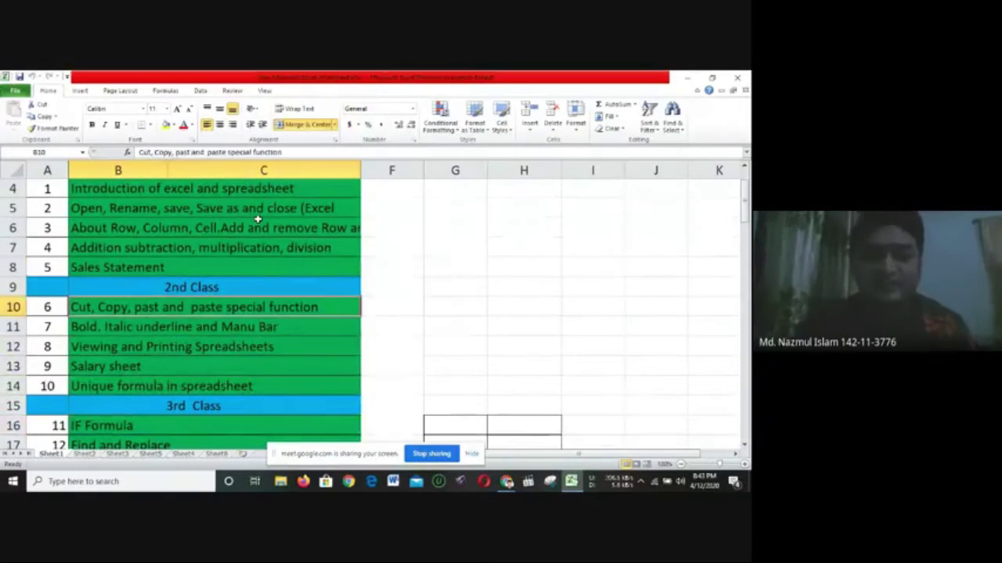
pyautogui.press('Up')
pyautogui.press('Up')
pyautogui.press('Up')
pyautogui.press('Down')
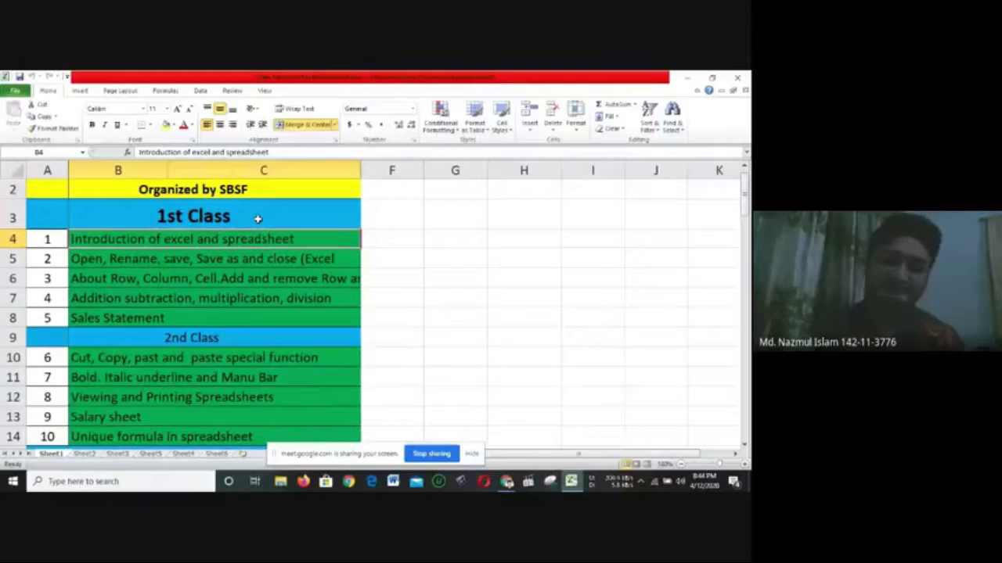
pyautogui.press('Down')
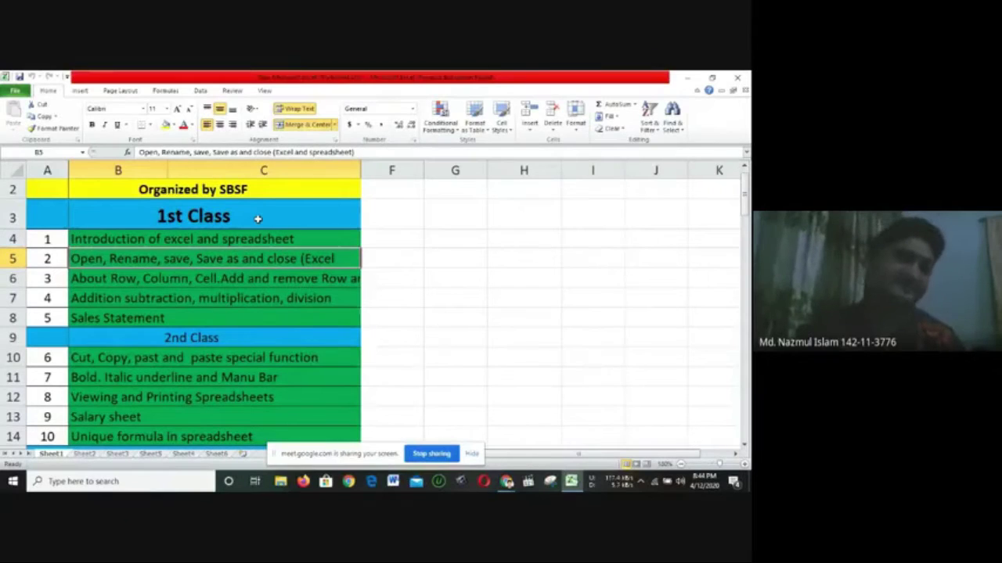
pyautogui.press('Down')
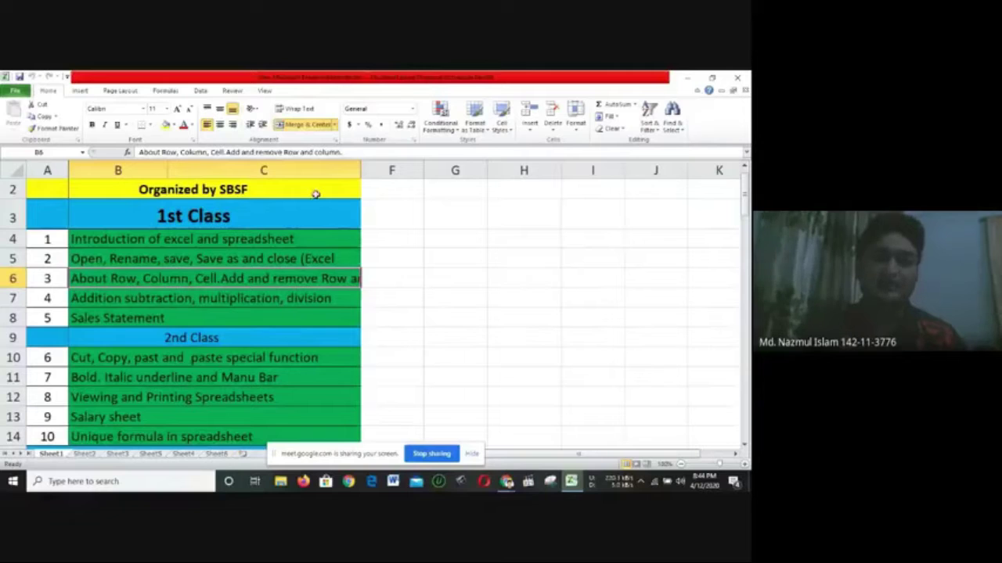
pyautogui.click(298, 170)
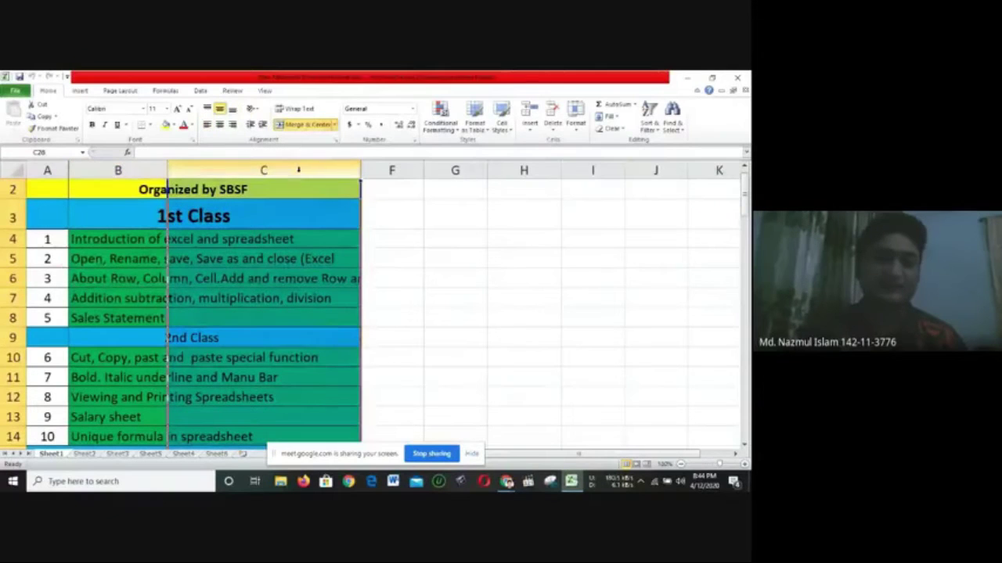
pyautogui.click(12, 279)
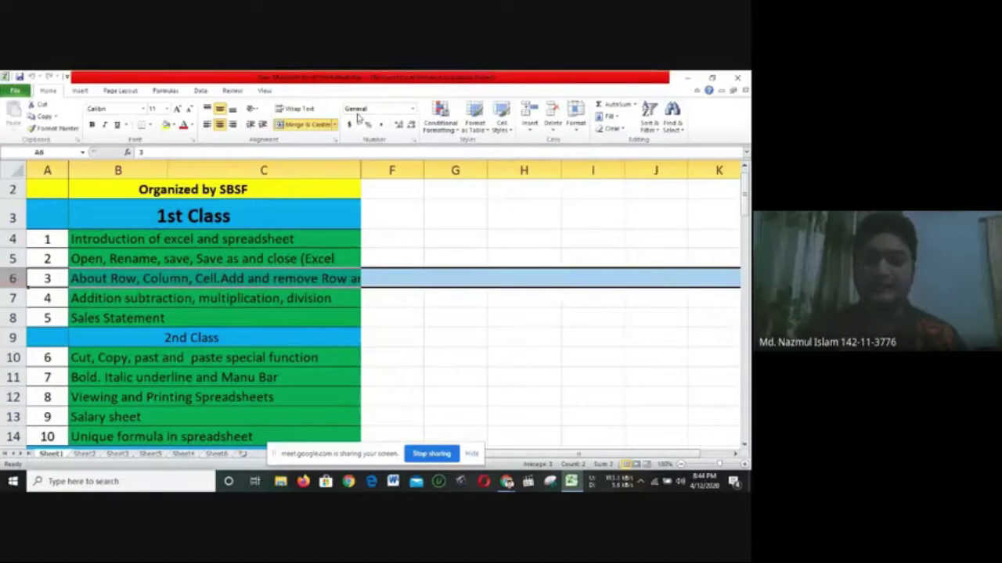
pyautogui.click(387, 169)
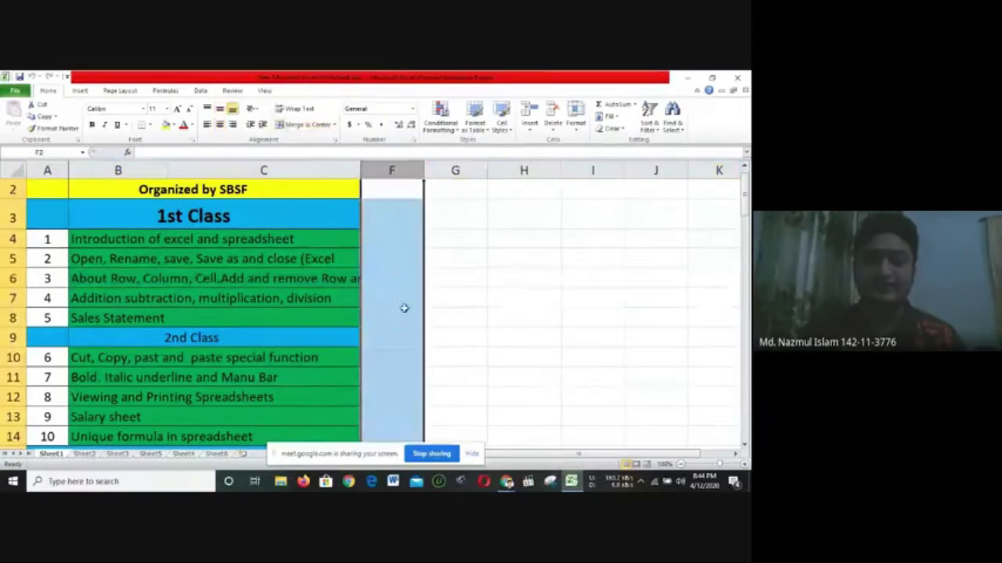
pyautogui.click(391, 283)
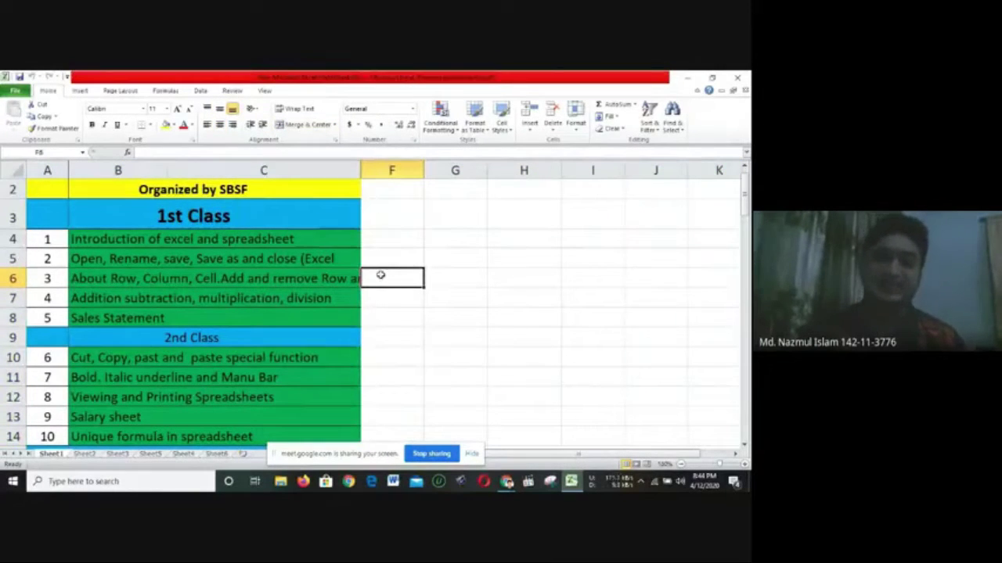
pyautogui.click(185, 304)
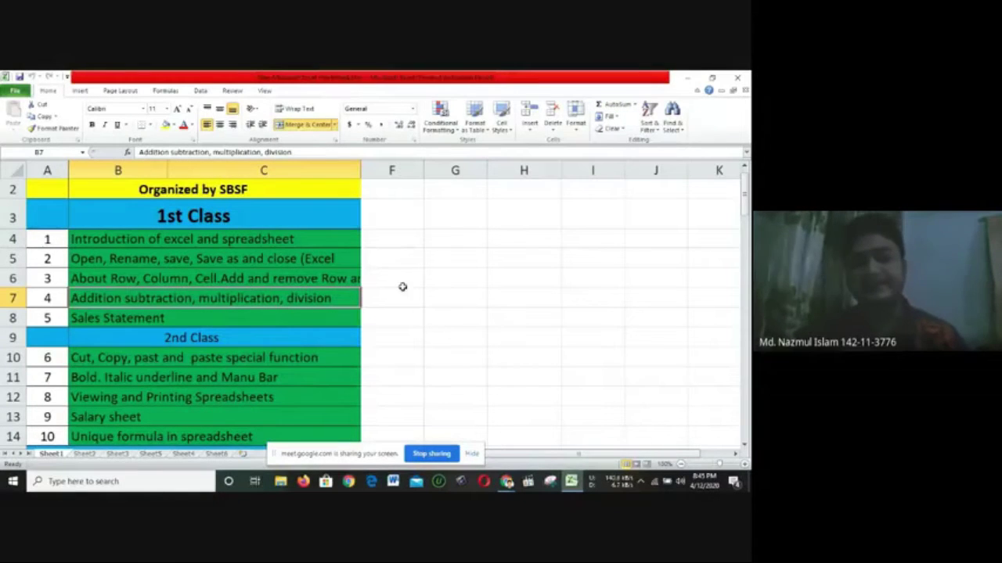
# Select the Sales Statement topic, then the five 1st Class topics in rows 4–8
pyautogui.click(325, 314)
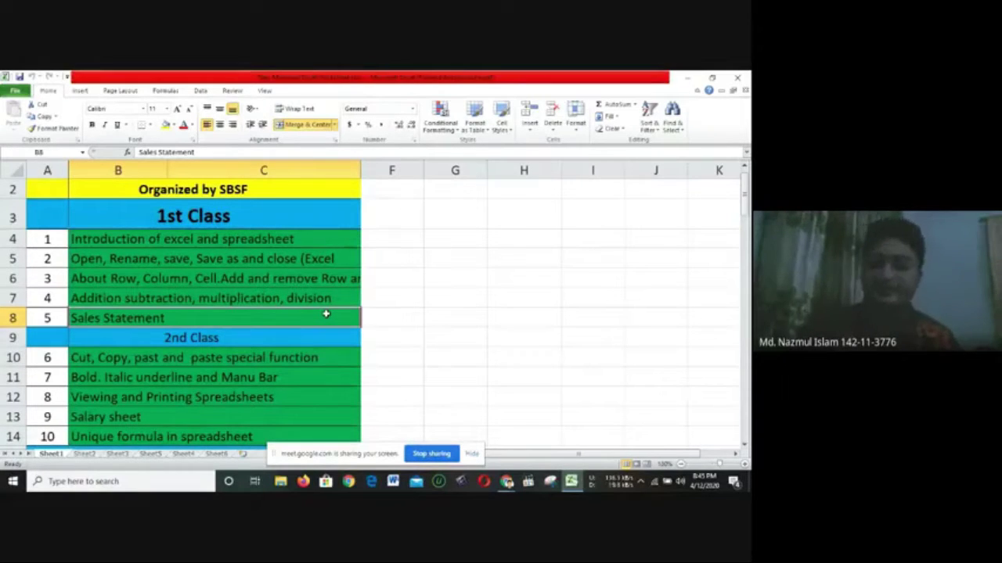
pyautogui.press('Down')
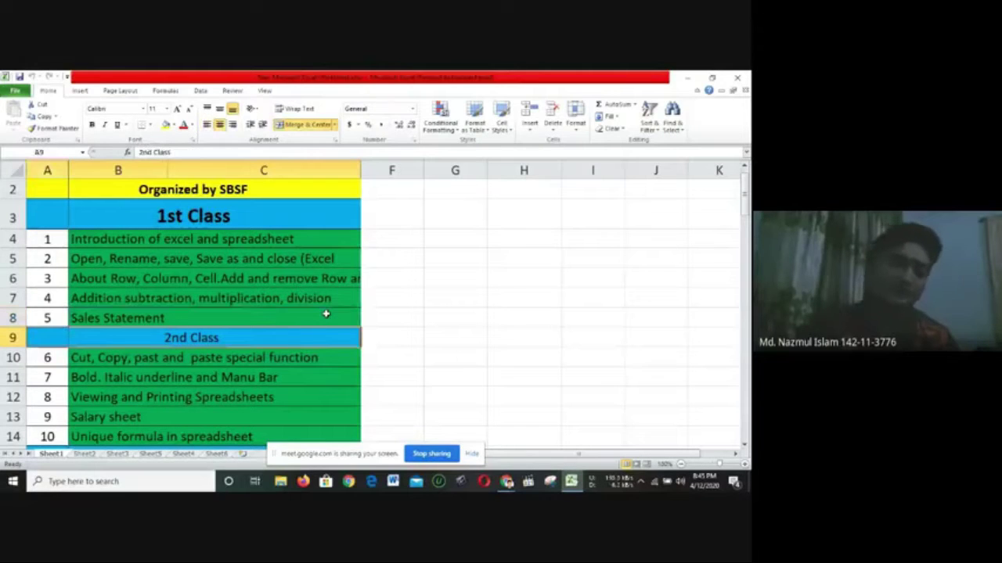
pyautogui.press('Up')
pyautogui.press('Up')
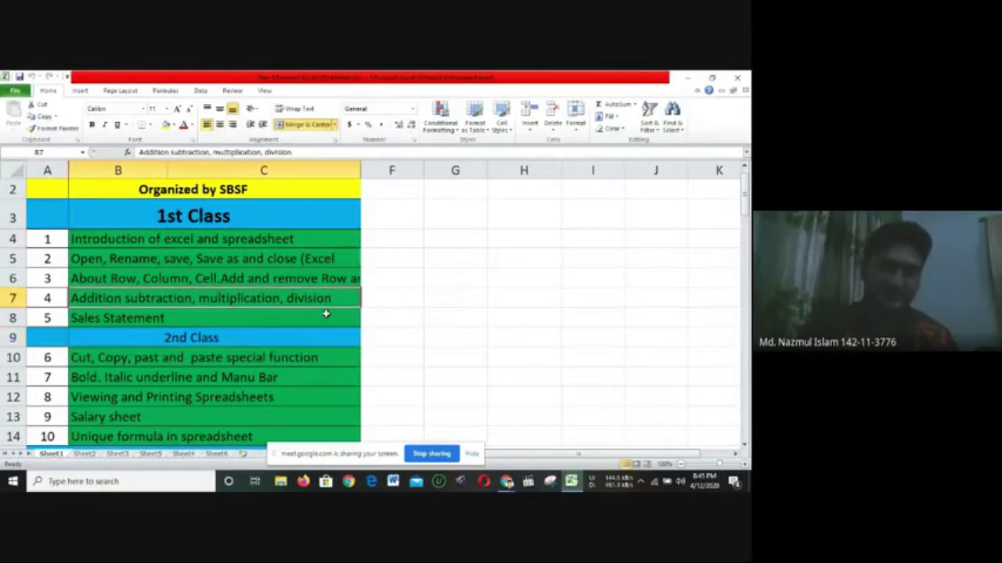
pyautogui.press('Down')
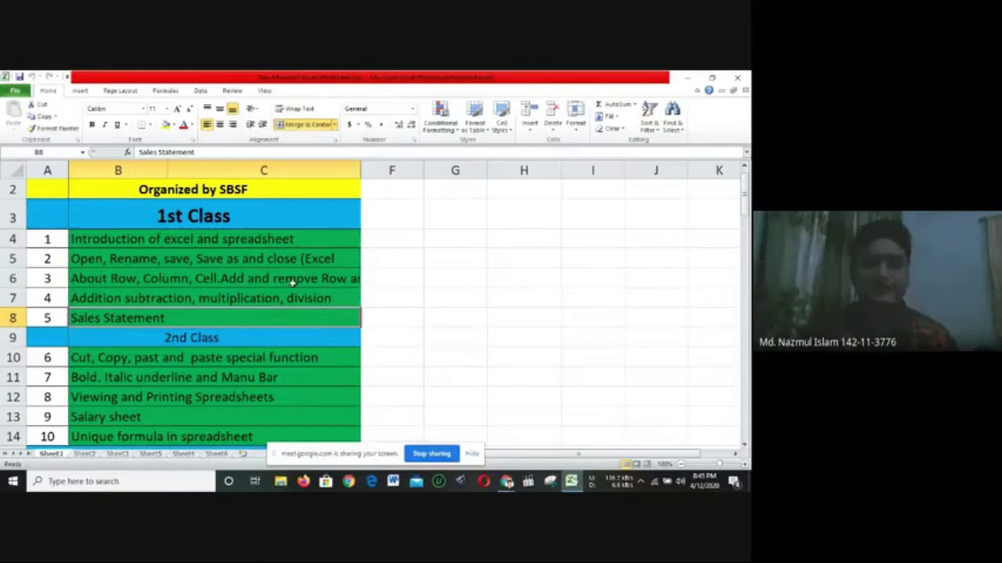
pyautogui.moveTo(241, 237); pyautogui.dragTo(250, 311)
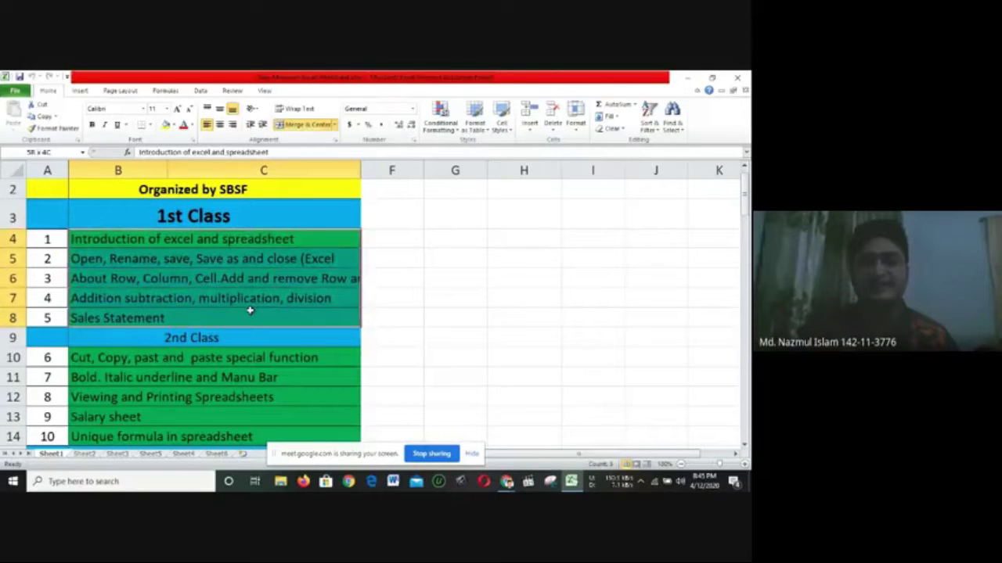
pyautogui.click(524, 339)
# Step down from row 4 past the 2nd Class heading to IF Formula and Linking Data in Spreadsheet
pyautogui.click(342, 240)
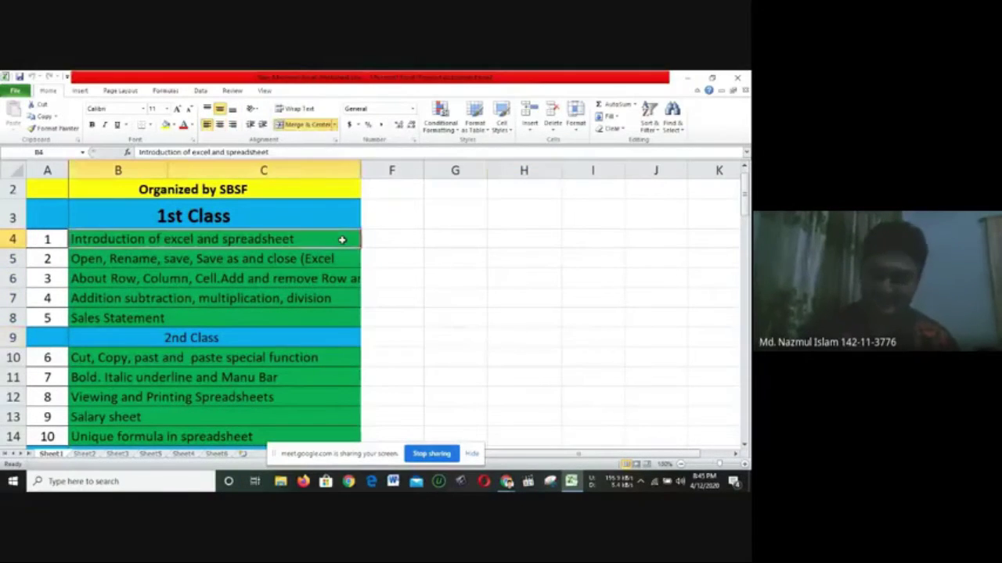
pyautogui.press('Down')
pyautogui.press('Down')
pyautogui.press('Down')
pyautogui.press('Down')
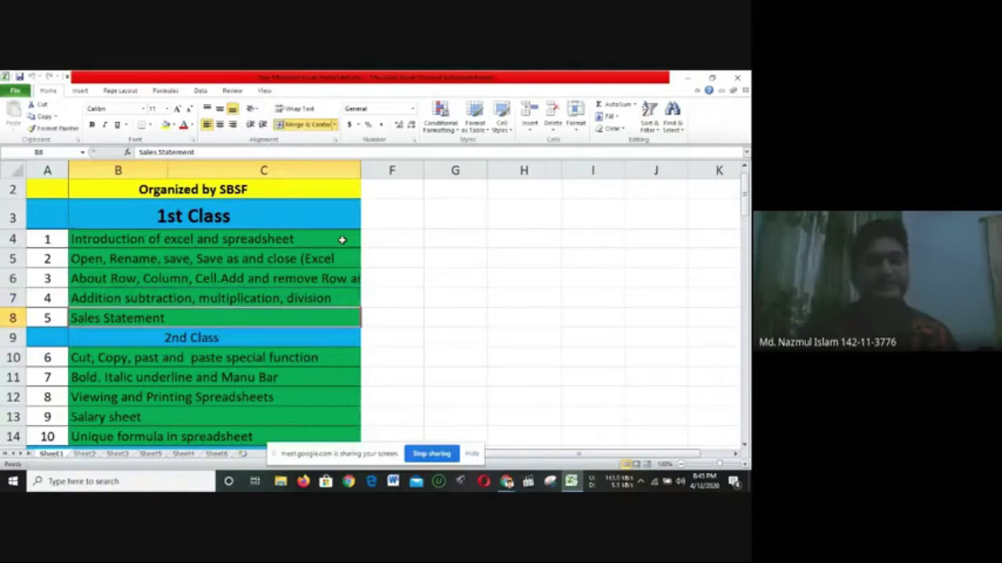
pyautogui.press('Up')
pyautogui.press('Up')
pyautogui.press('Up')
pyautogui.press('Up')
pyautogui.press('Down')
pyautogui.press('Down')
pyautogui.press('Down')
pyautogui.press('Down')
pyautogui.press('Down')
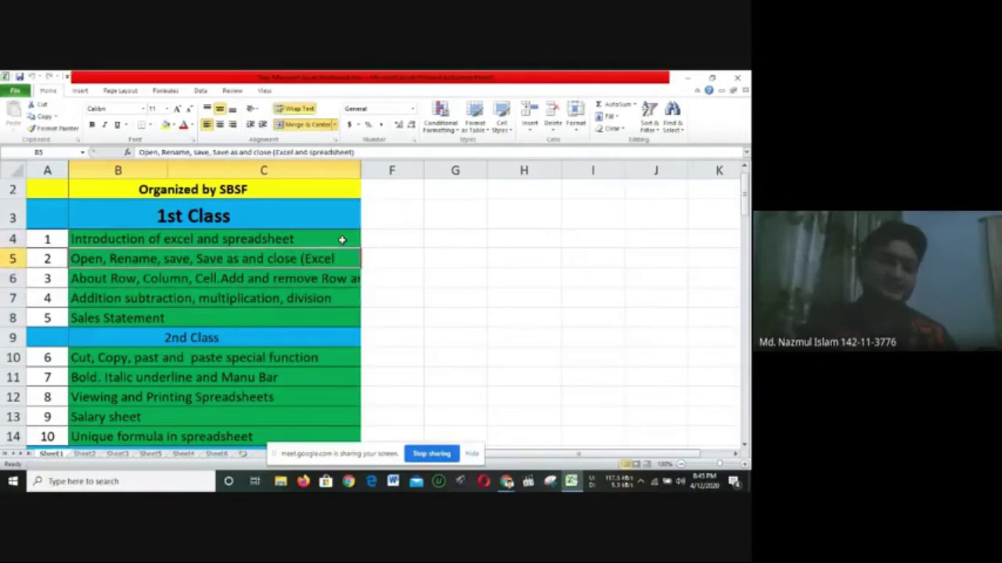
pyautogui.press('Down')
pyautogui.press('Down')
pyautogui.press('Down')
pyautogui.press('Down')
pyautogui.press('Down')
pyautogui.press('Down')
pyautogui.press('Down')
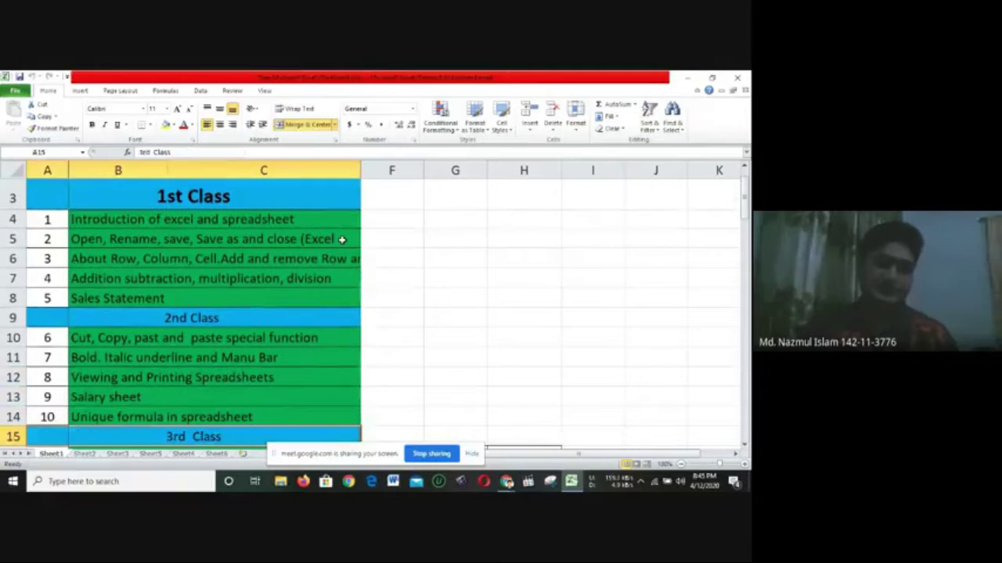
pyautogui.press('Down')
pyautogui.press('Down')
pyautogui.press('Down')
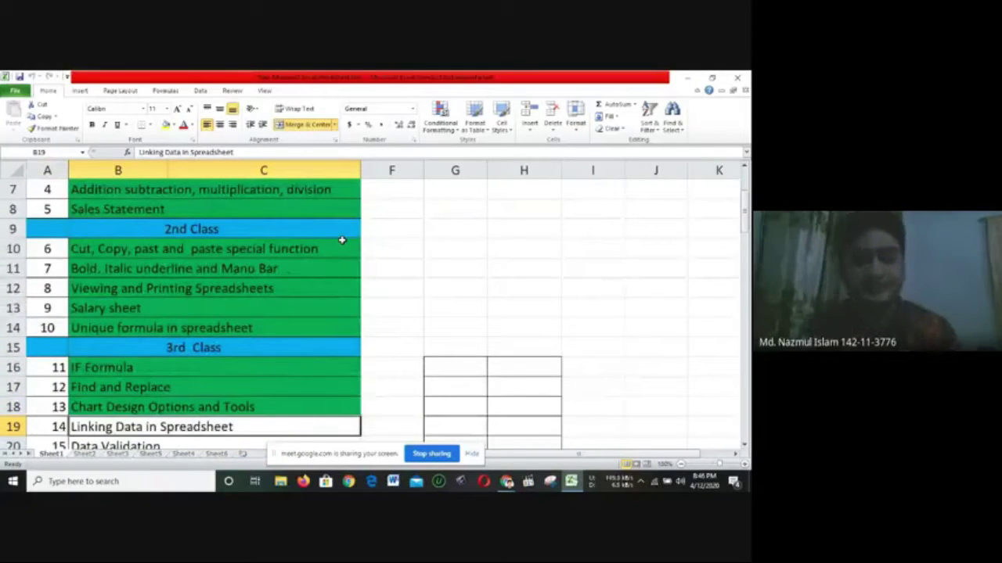
# Dismiss G9's context menu and copy the 2nd Class heading
pyautogui.rightClick(446, 229)
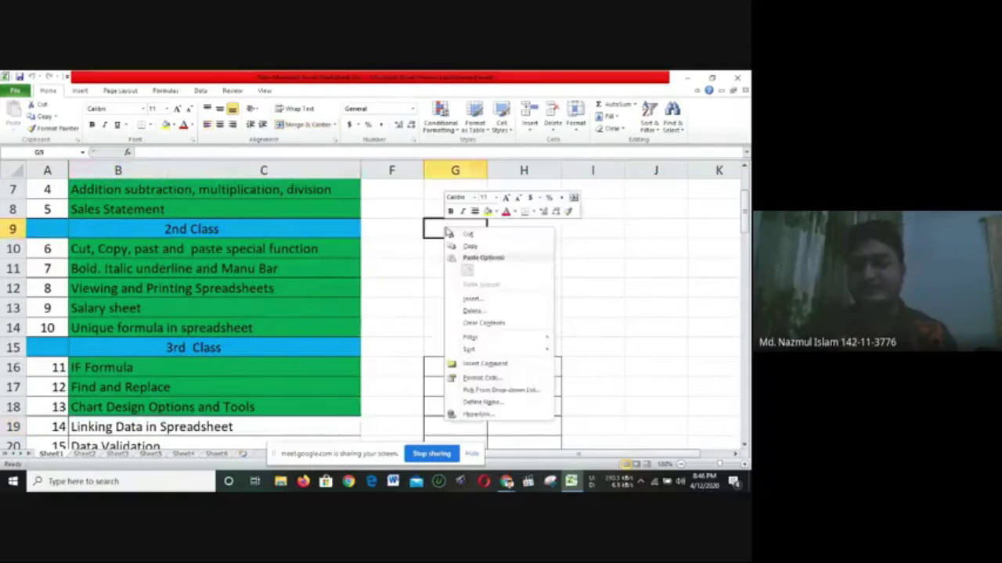
pyautogui.press('Escape')
pyautogui.click(345, 235)
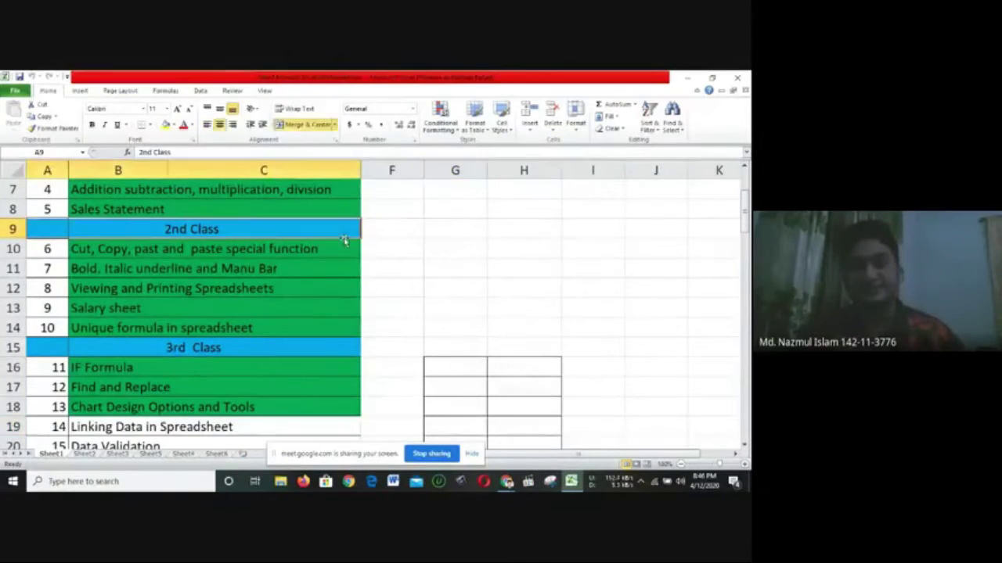
pyautogui.hotkey('ctrl', 'c')
# Open Paste Special for cell G9 and close it without pasting
pyautogui.rightClick(435, 228)
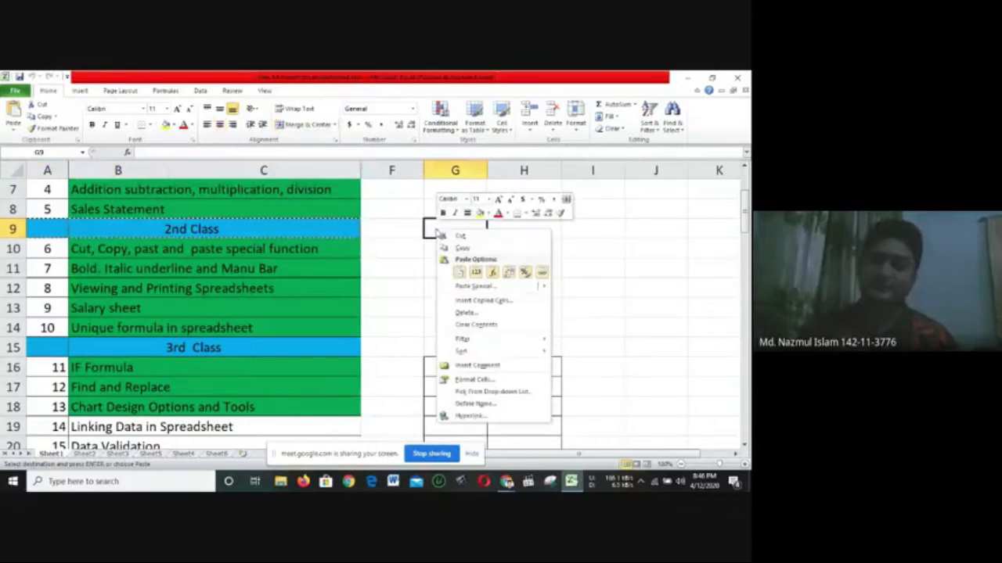
pyautogui.click(511, 286)
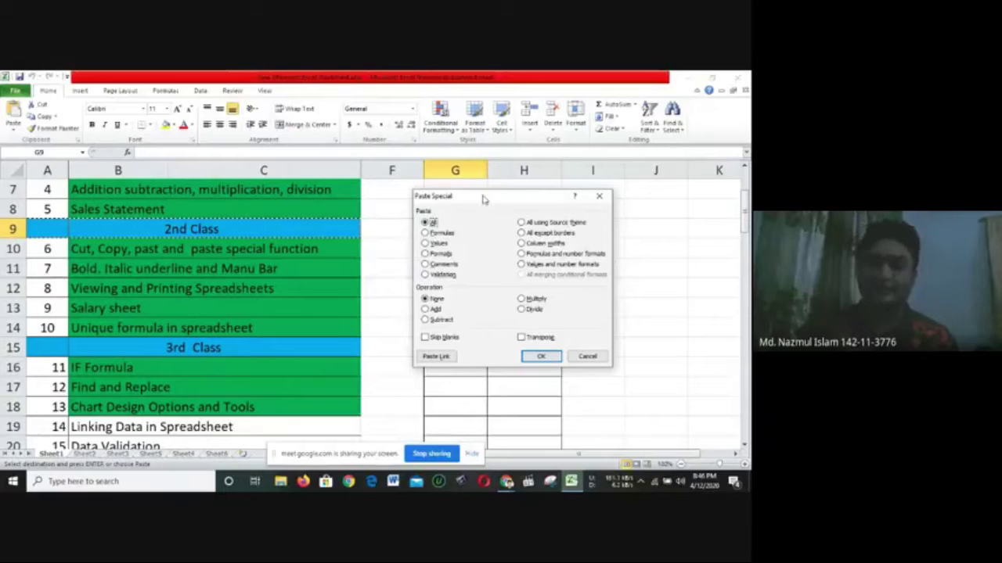
pyautogui.moveTo(439, 199); pyautogui.dragTo(392, 223)
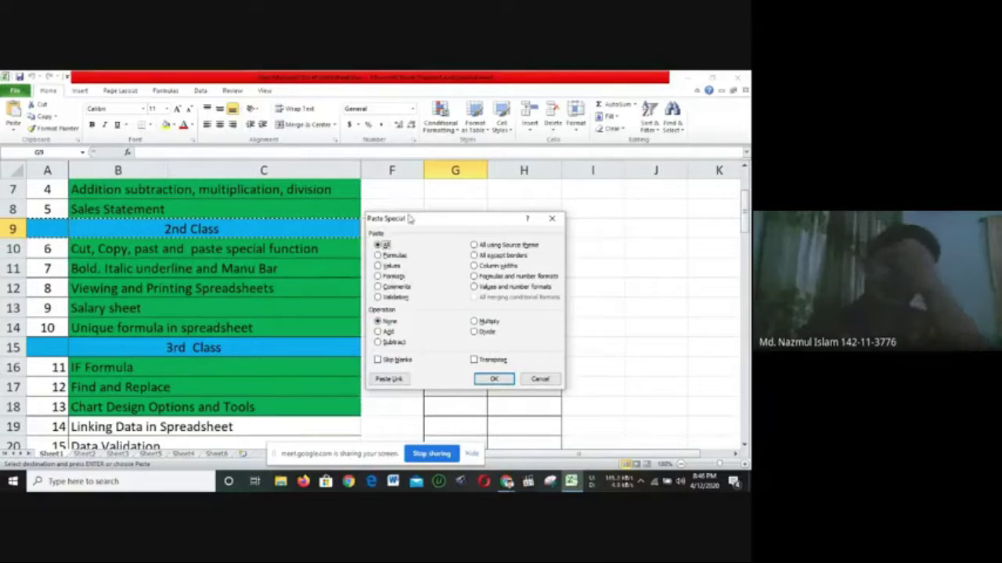
pyautogui.click(555, 219)
pyautogui.click(273, 248)
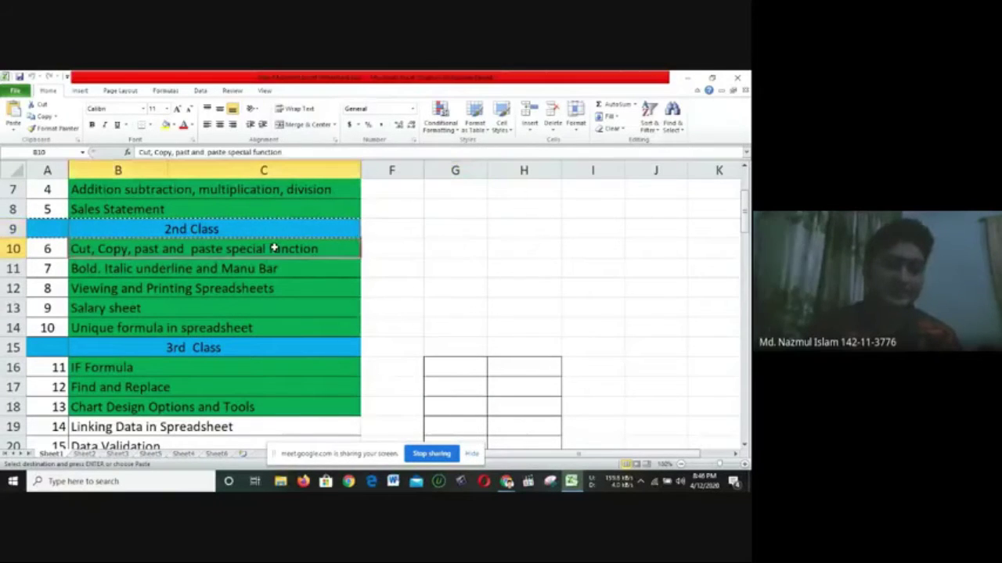
pyautogui.press('Down')
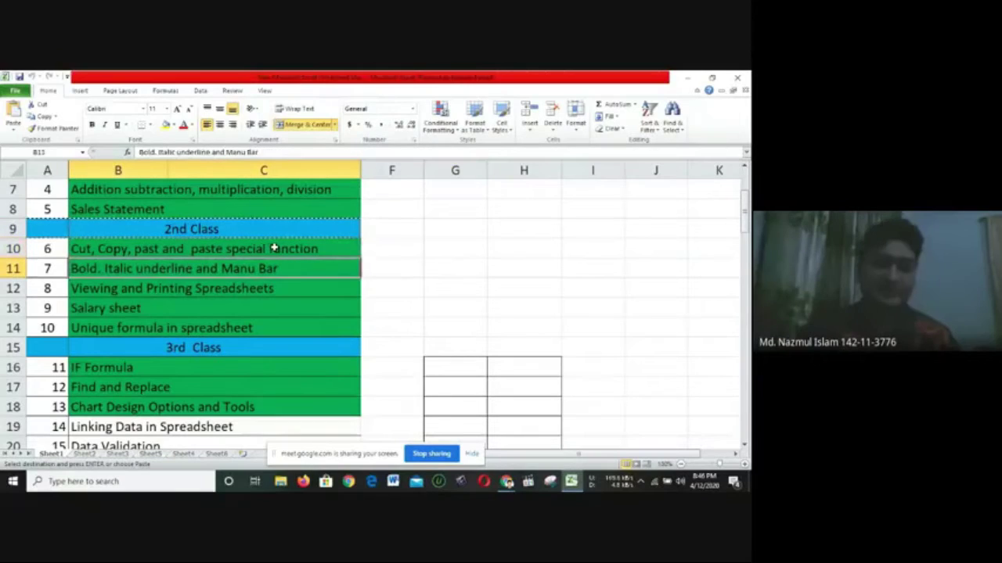
pyautogui.click(80, 92)
pyautogui.click(48, 91)
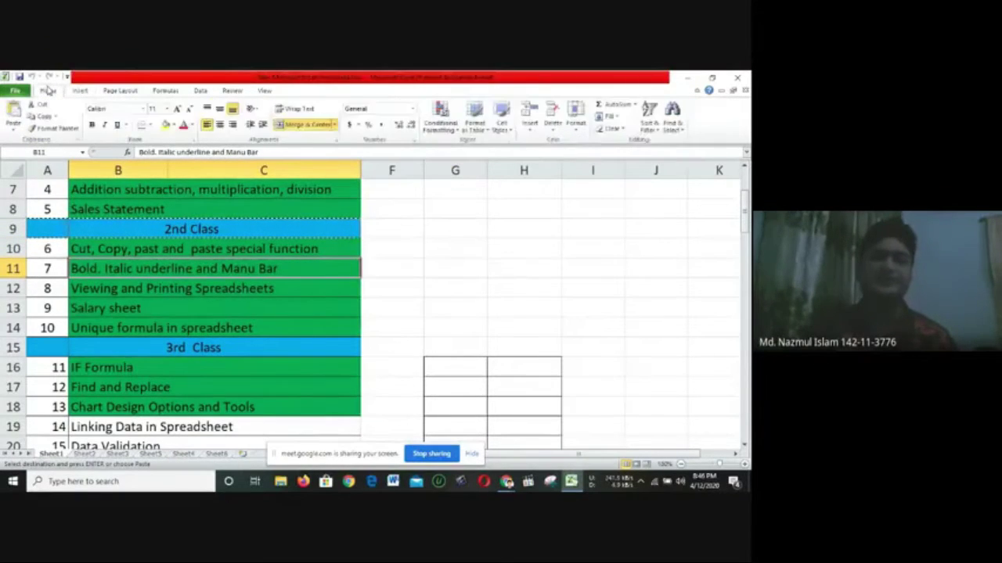
pyautogui.click(198, 291)
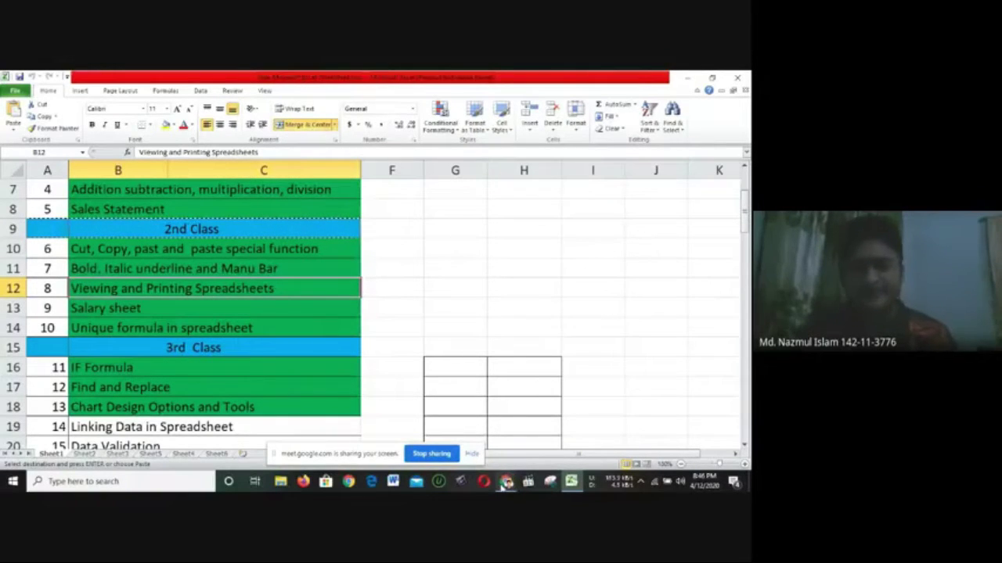
# Switch to Chrome and open a new blank tab at the Google start page
pyautogui.moveTo(507, 481)
pyautogui.click(464, 439)
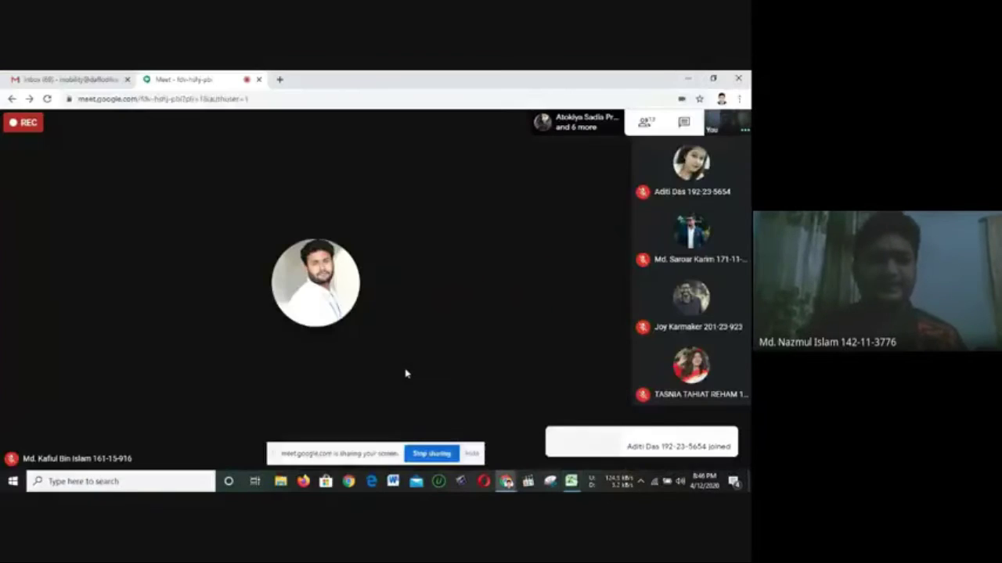
pyautogui.click(100, 78)
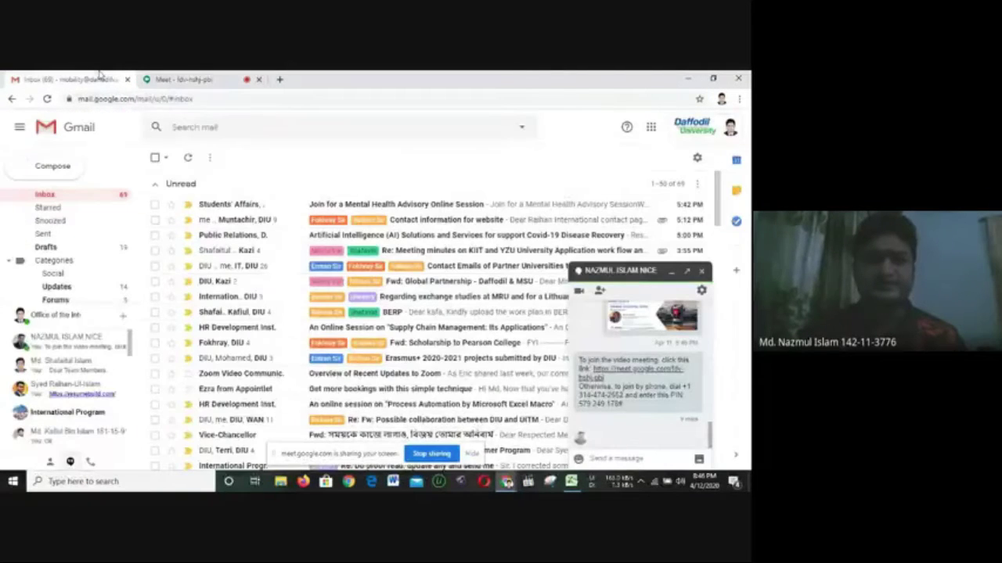
pyautogui.click(196, 78)
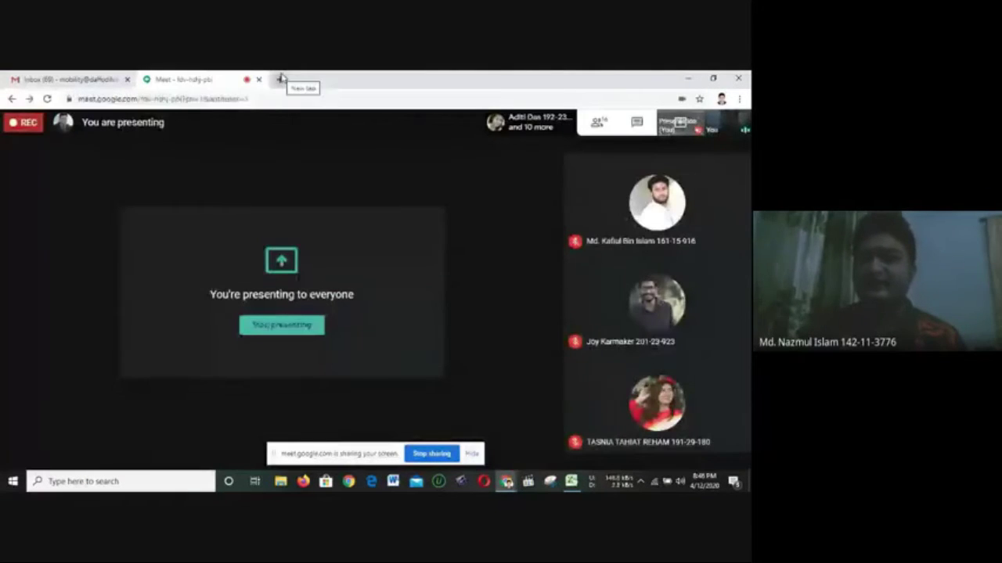
pyautogui.click(281, 78)
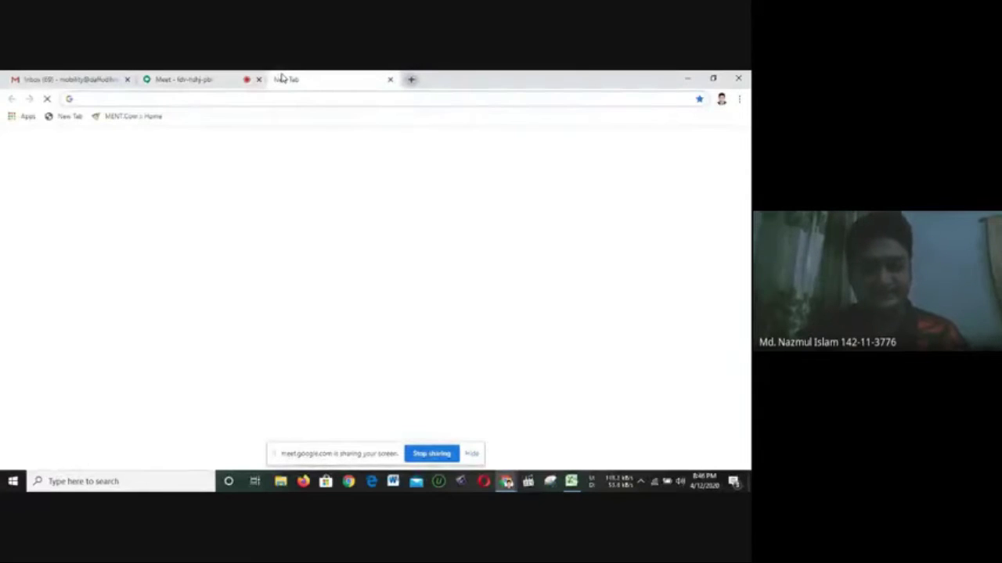
pyautogui.click(65, 78)
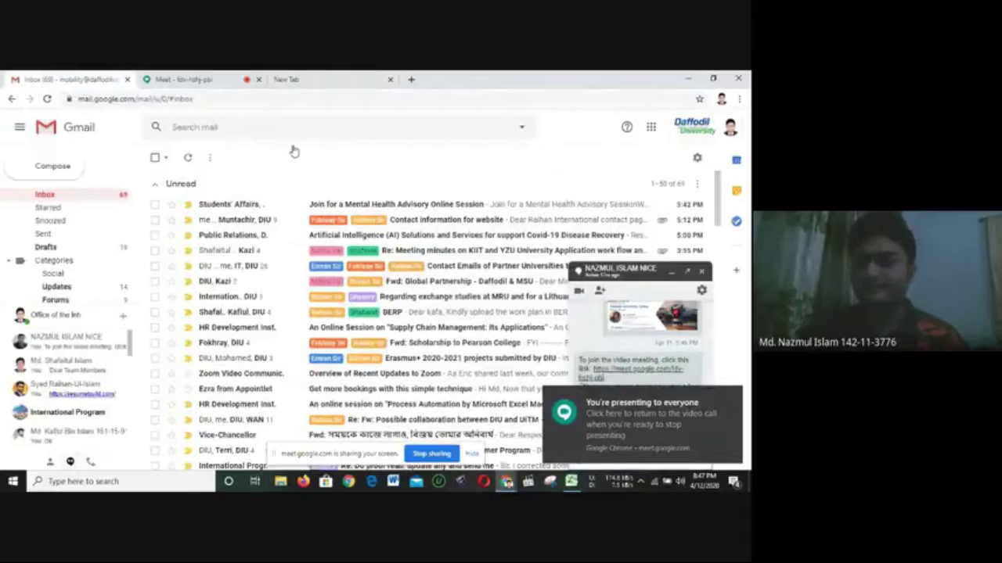
pyautogui.click(730, 128)
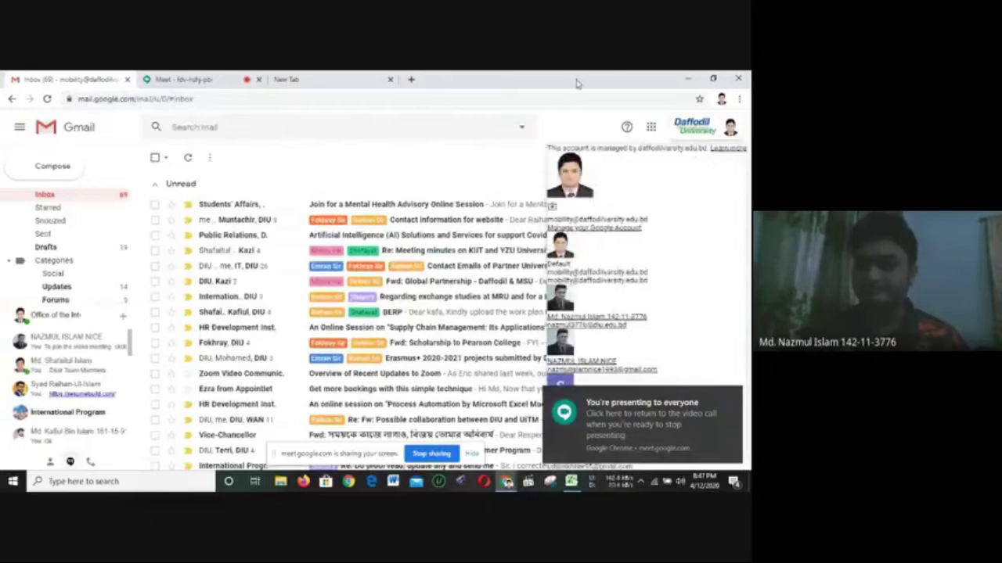
pyautogui.click(264, 77)
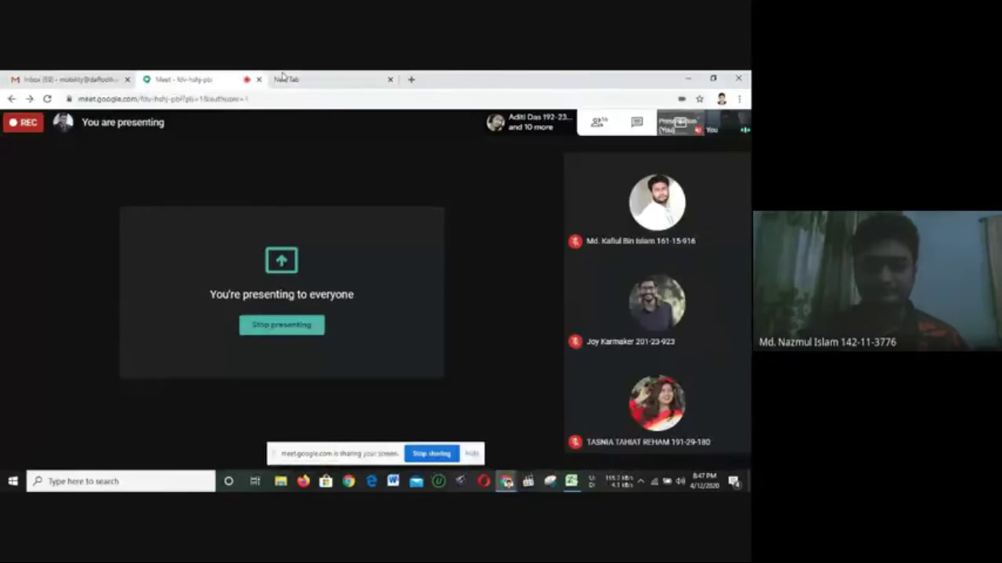
pyautogui.click(284, 77)
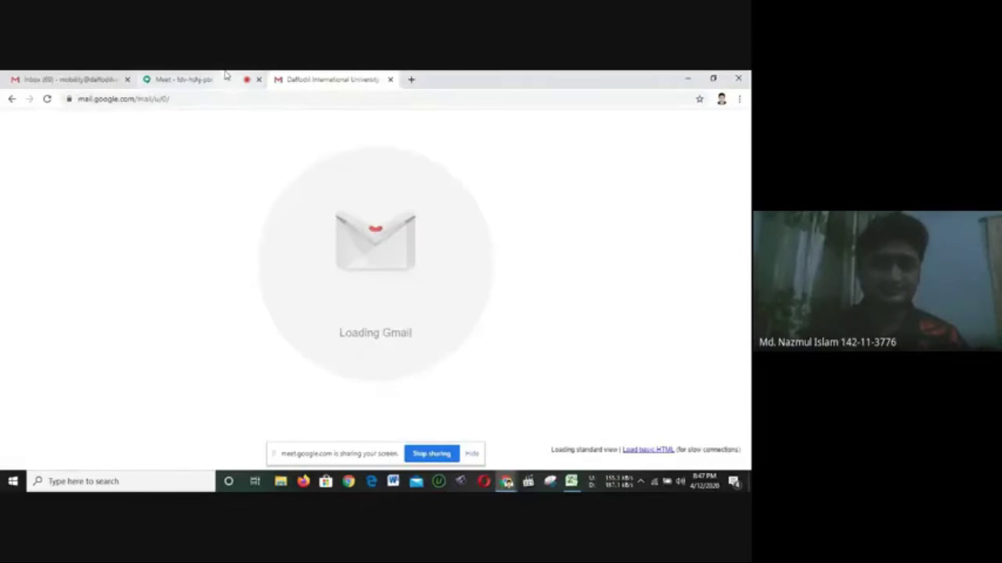
# Switch Gmail to the other university Google account
pyautogui.click(200, 79)
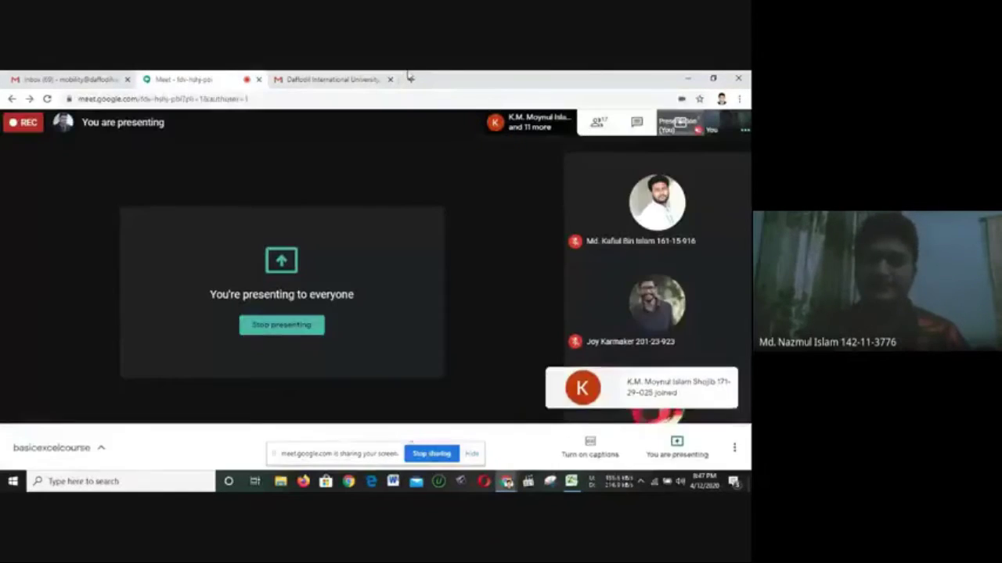
pyautogui.click(367, 79)
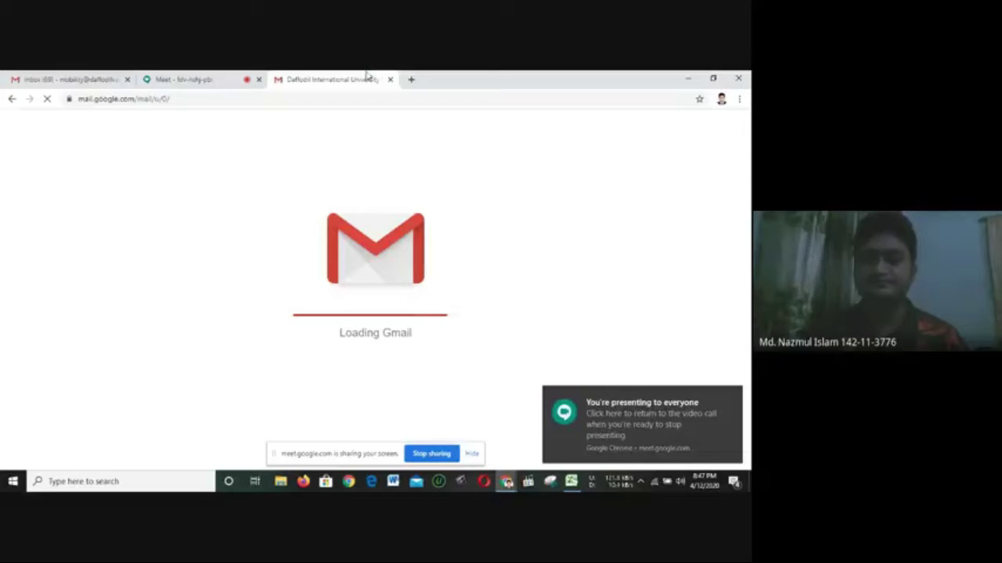
pyautogui.click(196, 79)
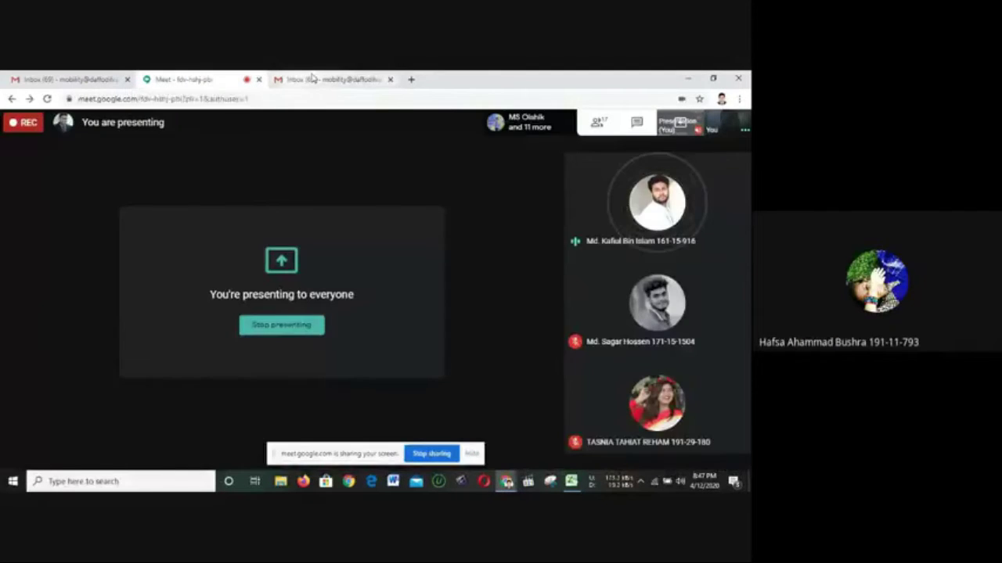
pyautogui.click(312, 79)
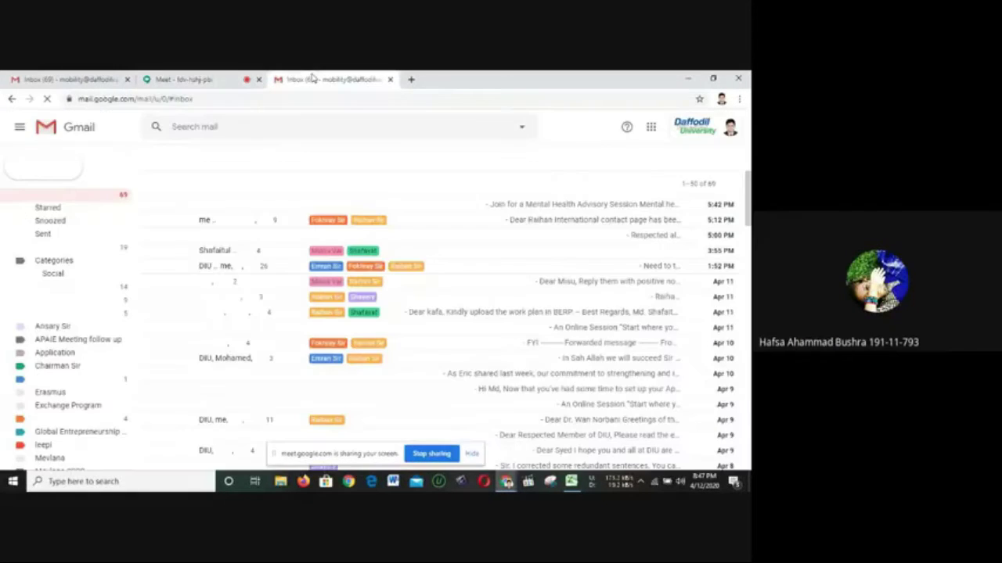
pyautogui.click(650, 128)
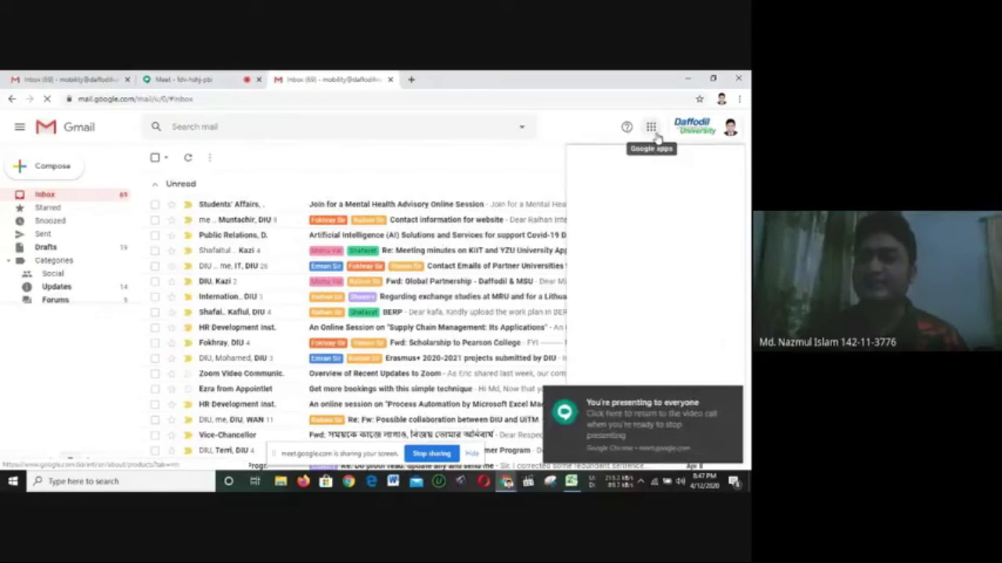
pyautogui.click(730, 127)
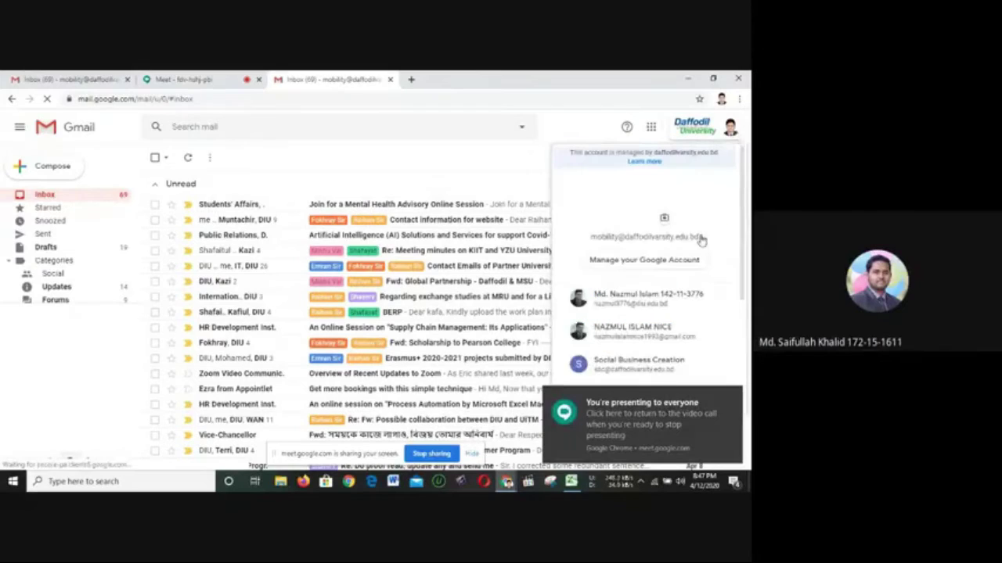
pyautogui.click(664, 298)
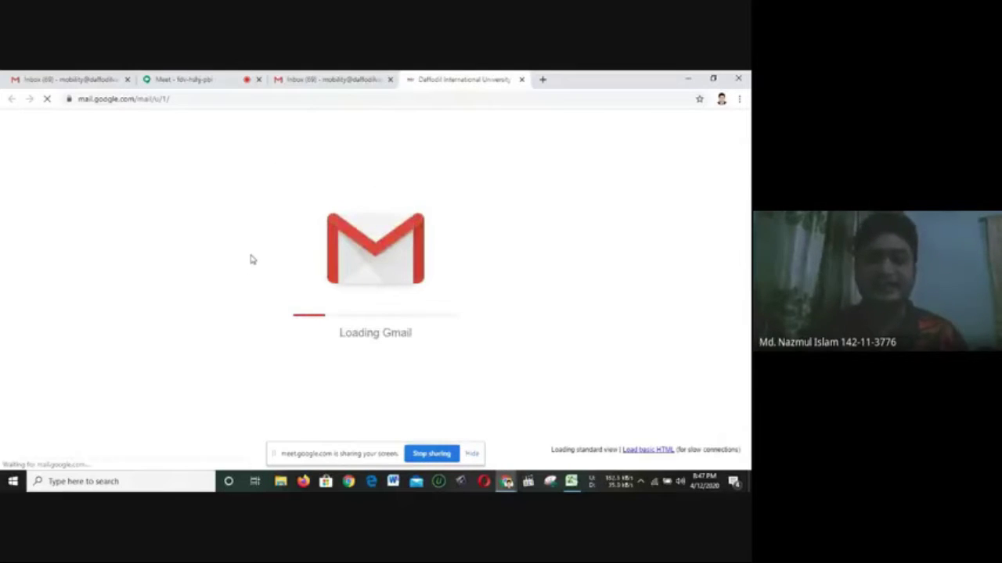
# Open Google Sheets from that account's apps panel, then minimize Chrome
pyautogui.click(202, 78)
pyautogui.click(484, 79)
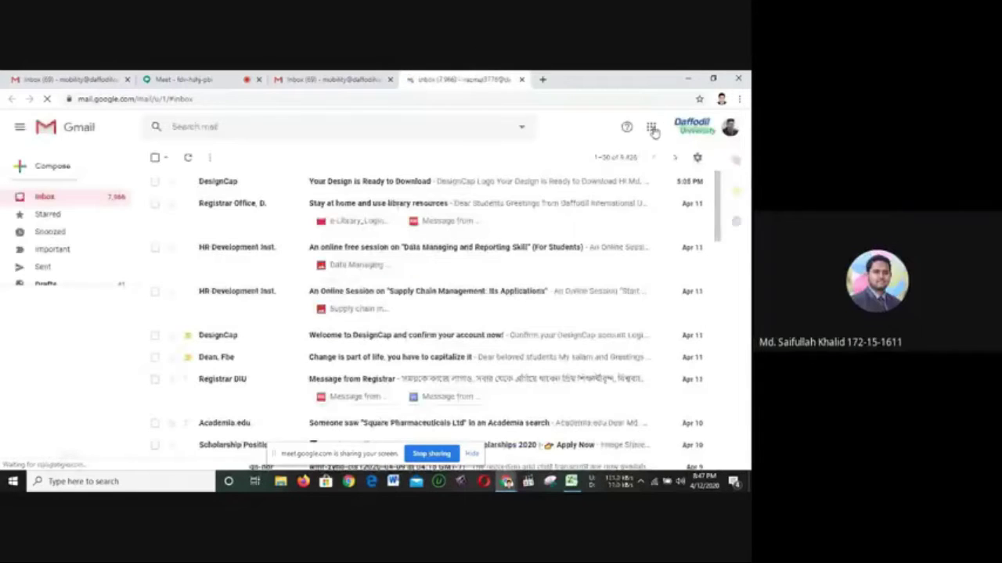
pyautogui.click(652, 129)
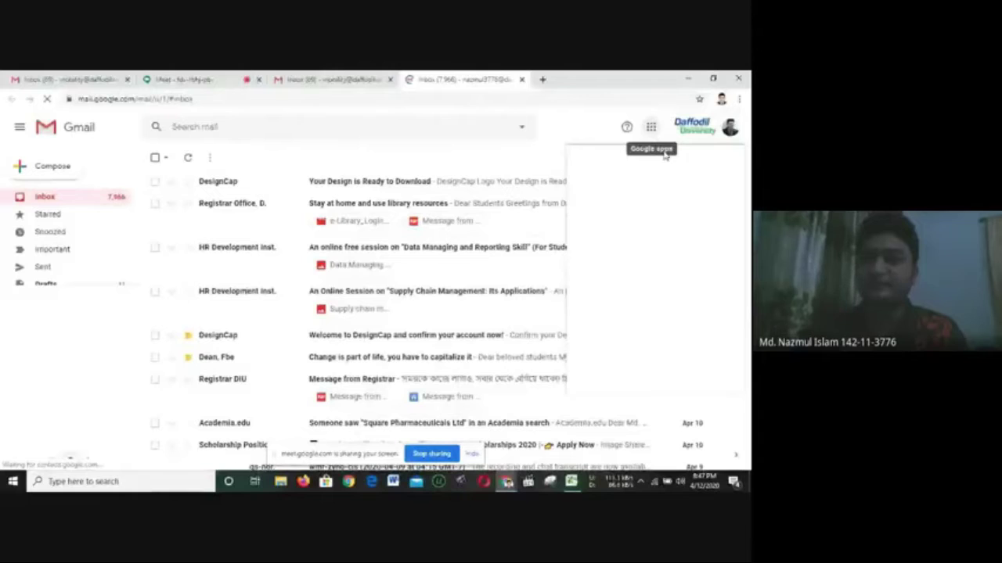
pyautogui.click(658, 283)
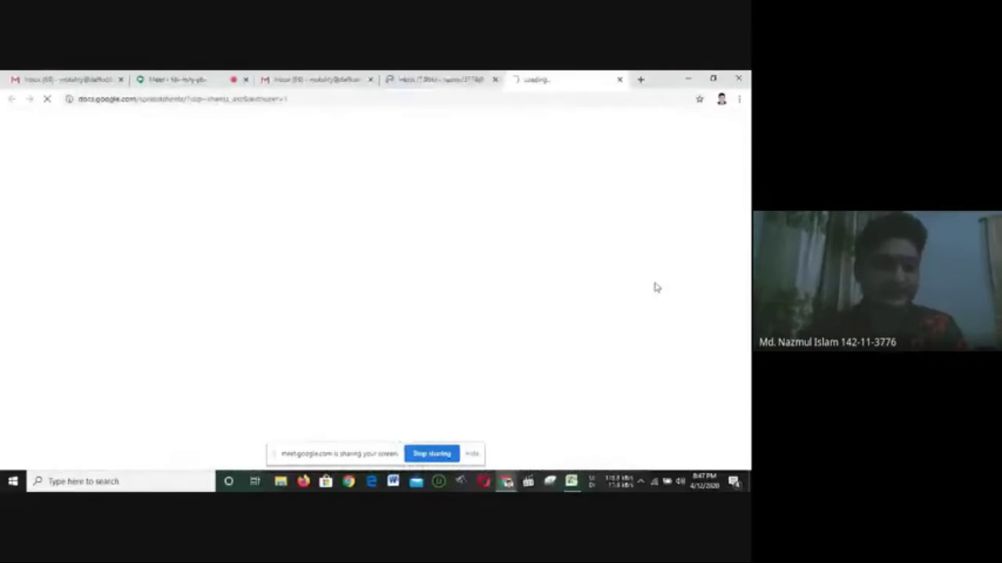
pyautogui.click(688, 80)
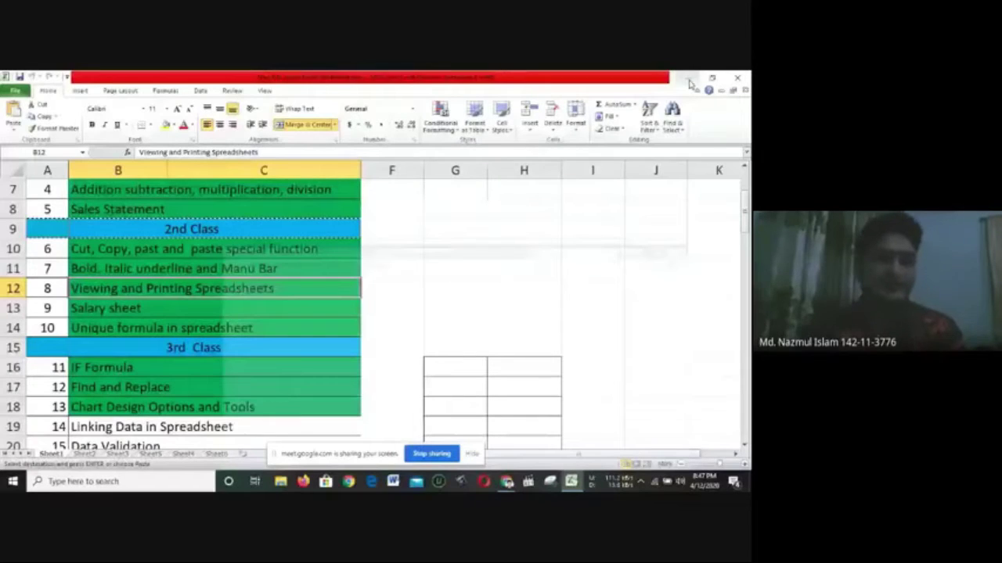
# Browse the course list from Linking Data in Spreadsheet down to Chart Design Options and Tools
pyautogui.click(164, 310)
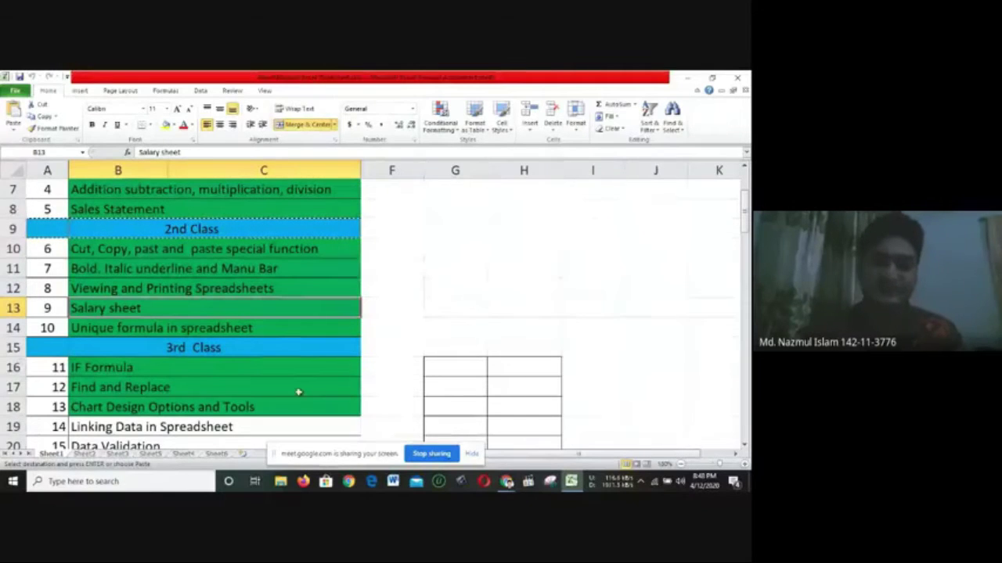
pyautogui.press('Down')
pyautogui.press('Down')
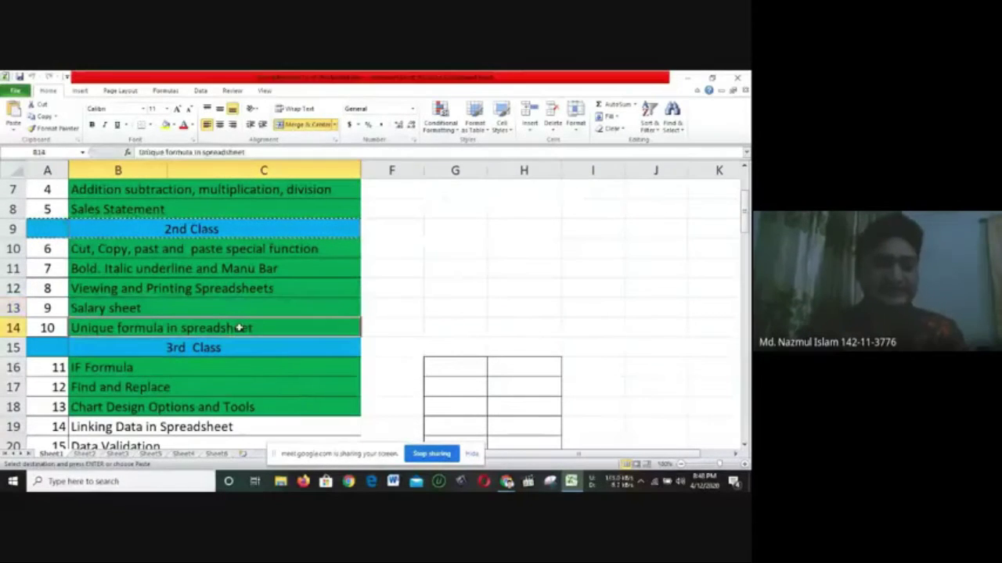
pyautogui.press('Down')
pyautogui.press('Down')
pyautogui.press('Down')
pyautogui.press('Down')
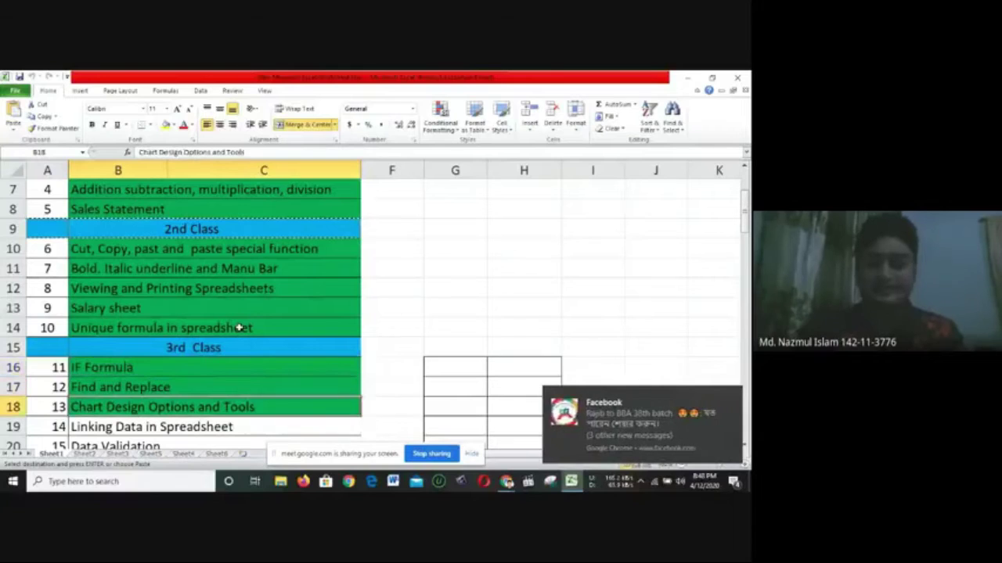
pyautogui.click(732, 398)
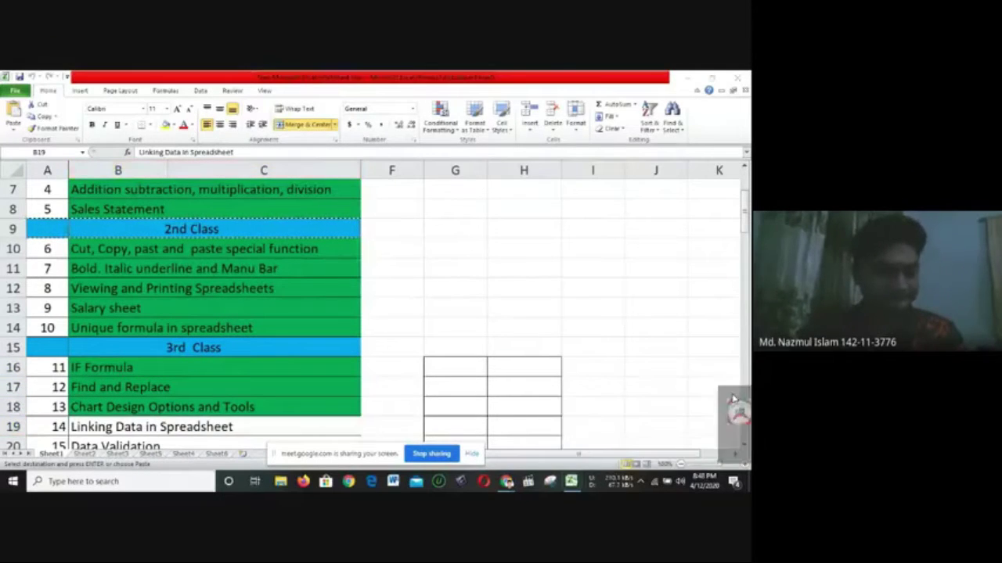
pyautogui.click(395, 370)
pyautogui.press('Down')
pyautogui.press('Down')
pyautogui.press('Down')
pyautogui.press('Down')
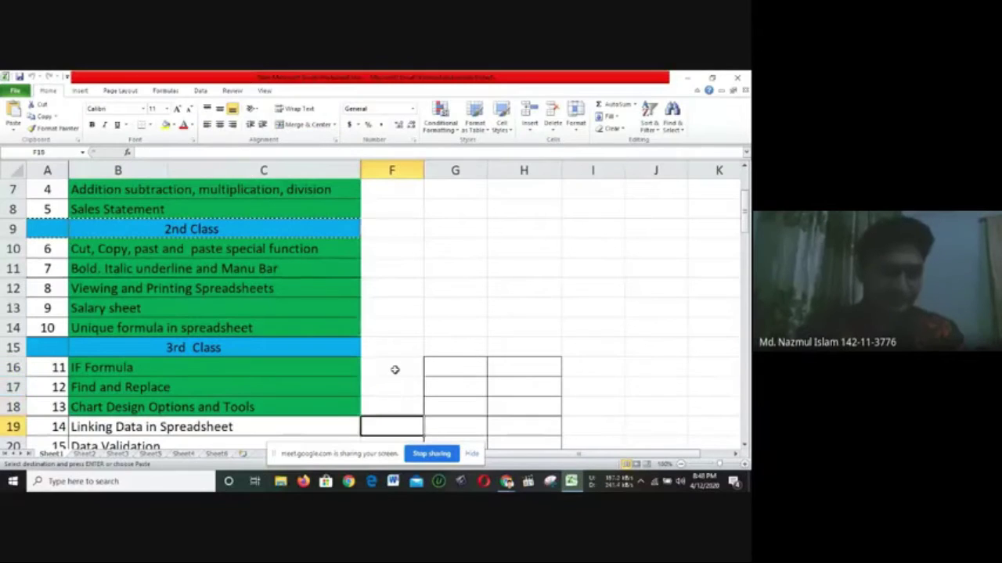
pyautogui.press('Down')
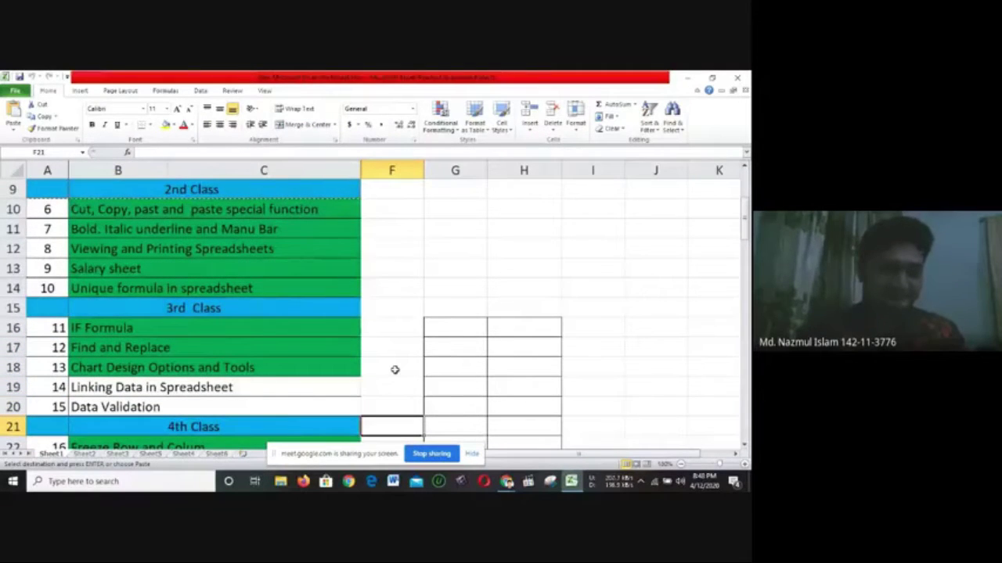
pyautogui.press('Left')
pyautogui.press('Up')
pyautogui.press('Up')
pyautogui.press('Up')
pyautogui.press('Up')
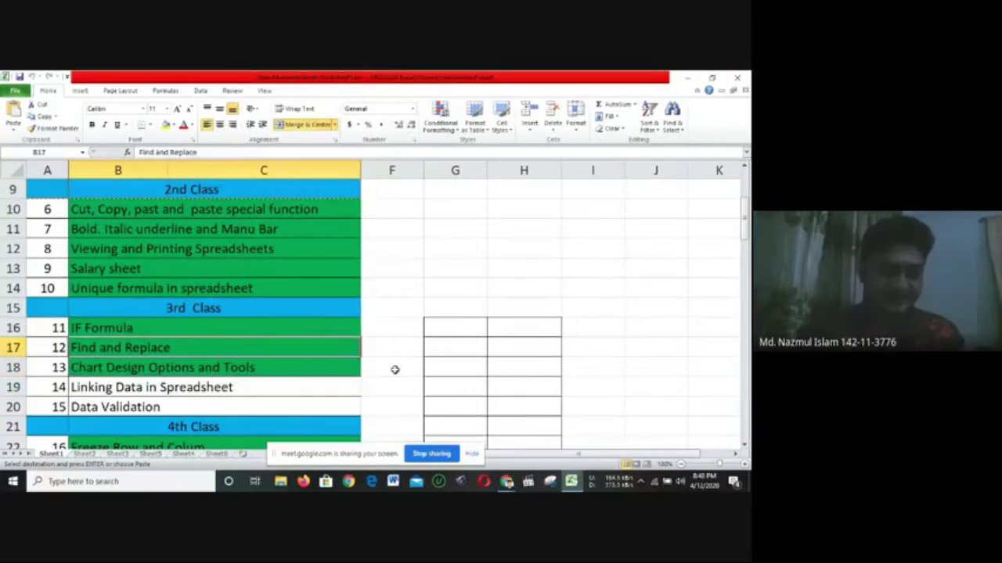
pyautogui.press('Down')
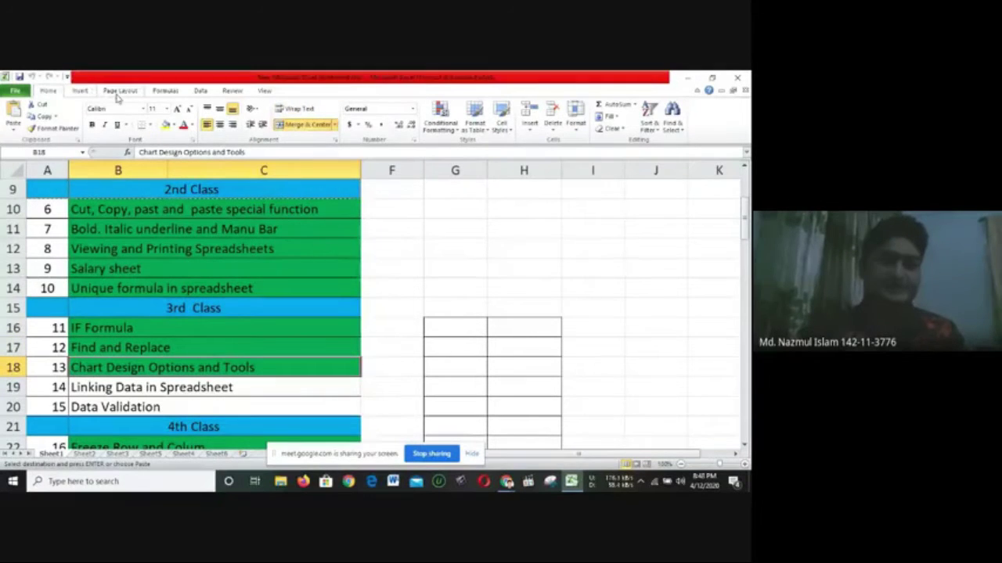
# Show the Insert ribbon, reselect Linking Data in Spreadsheet, then switch to Sheet3
pyautogui.click(81, 91)
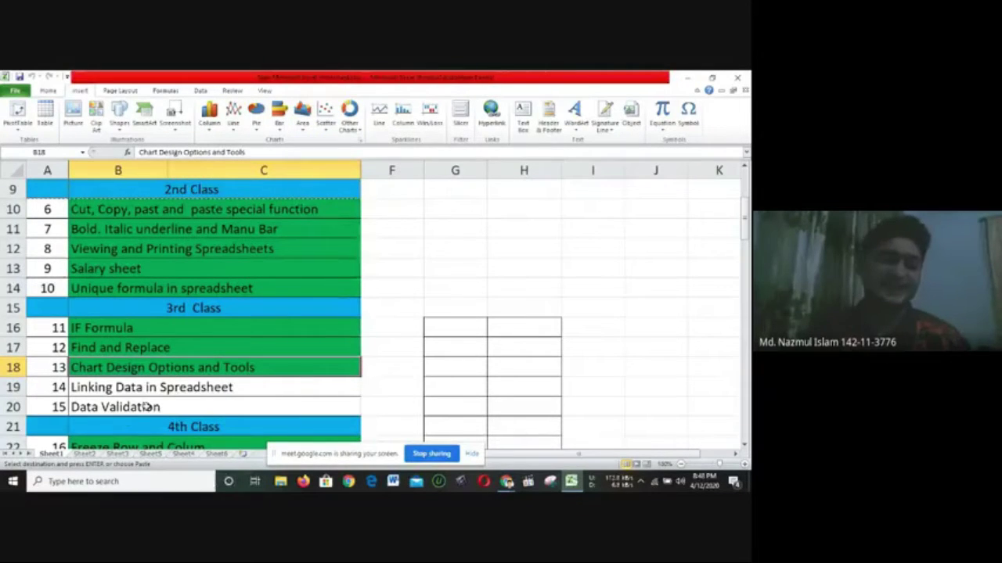
pyautogui.press('Down')
pyautogui.press('Down')
pyautogui.press('Down')
pyautogui.press('Down')
pyautogui.press('Down')
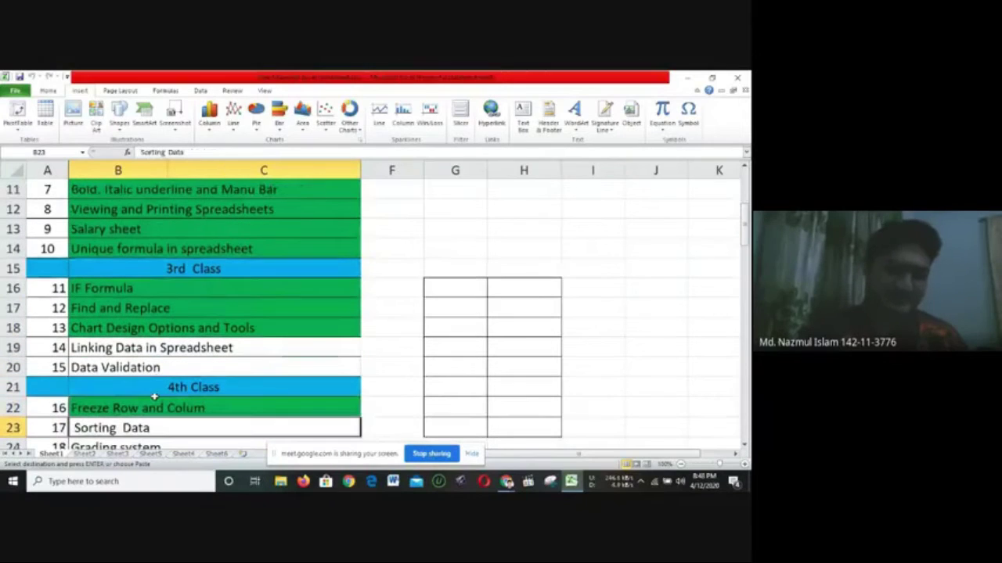
pyautogui.press('Down')
pyautogui.press('Down')
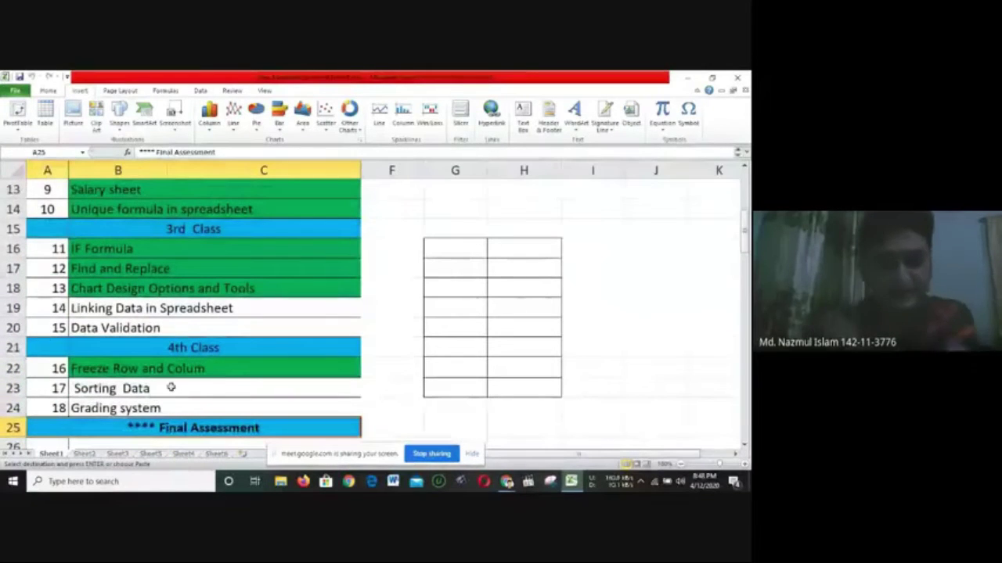
pyautogui.click(184, 264)
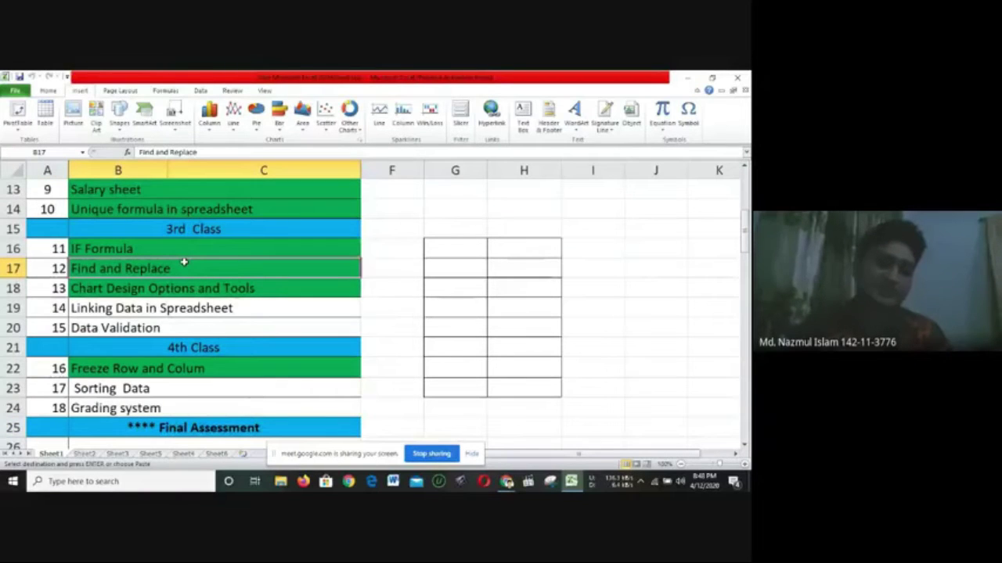
pyautogui.click(180, 309)
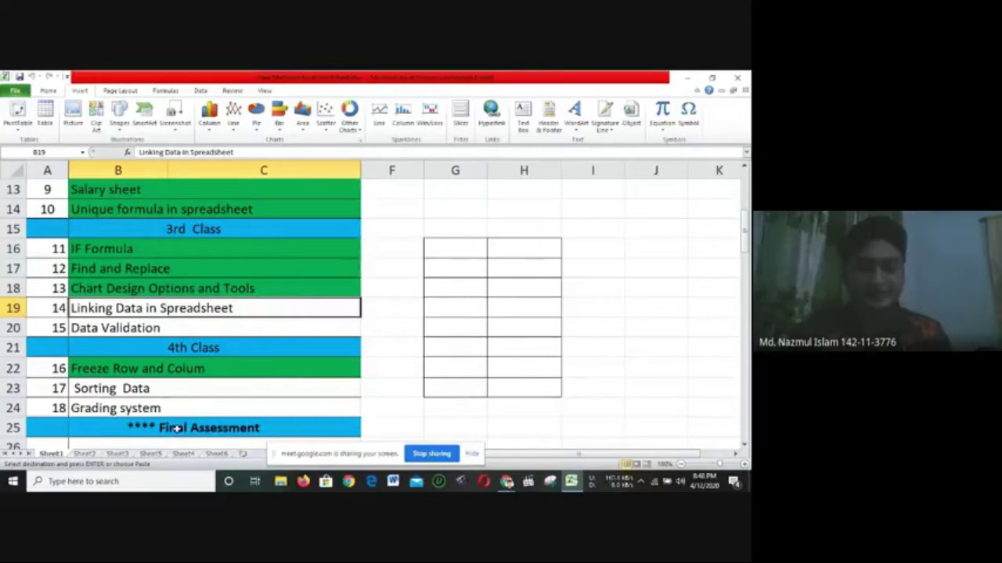
pyautogui.click(114, 455)
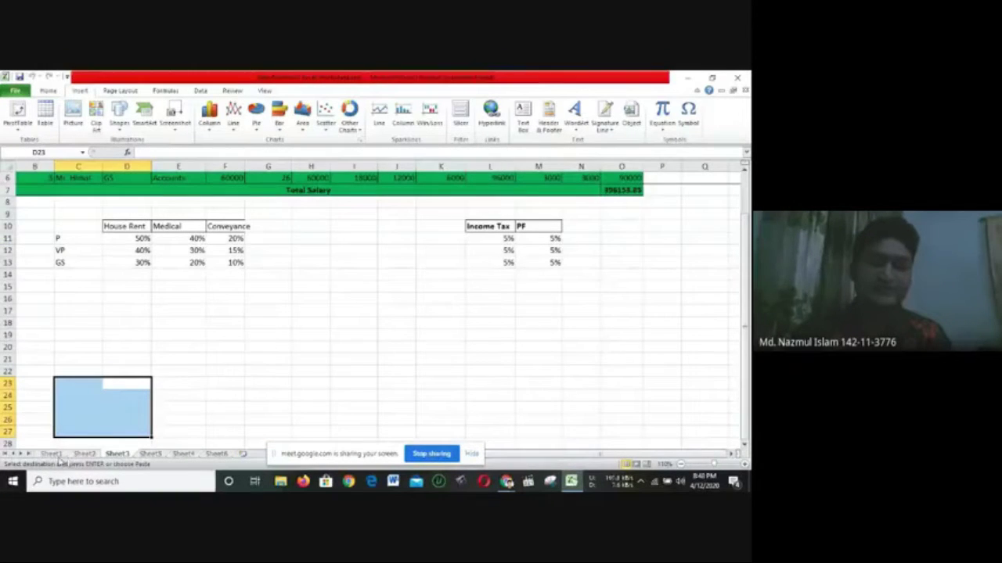
# On Sheet1, enter =B19 in G17 so it shows Linking Data in Spreadsheet
pyautogui.click(52, 454)
pyautogui.click(450, 268)
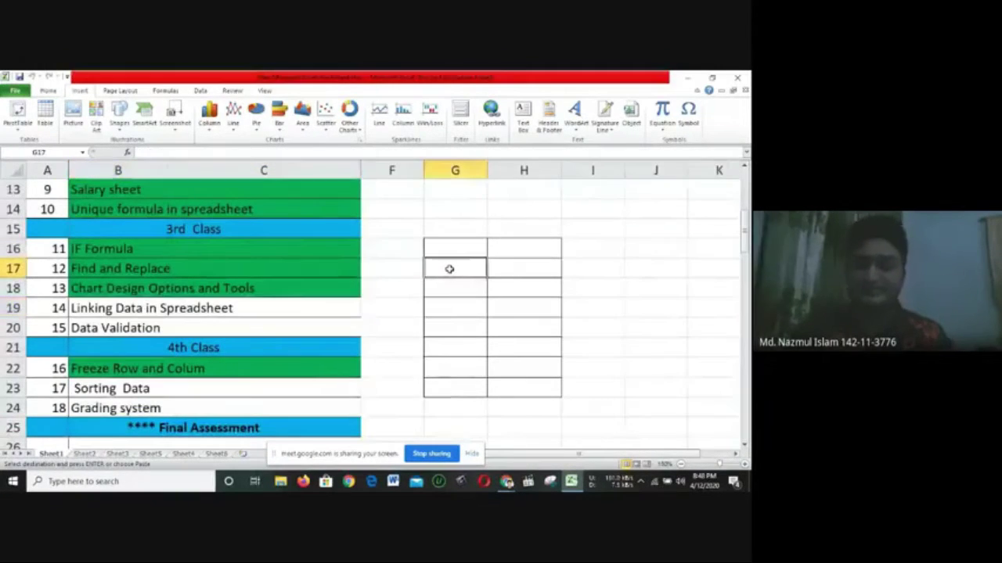
pyautogui.doubleClick(450, 269)
pyautogui.write('=')
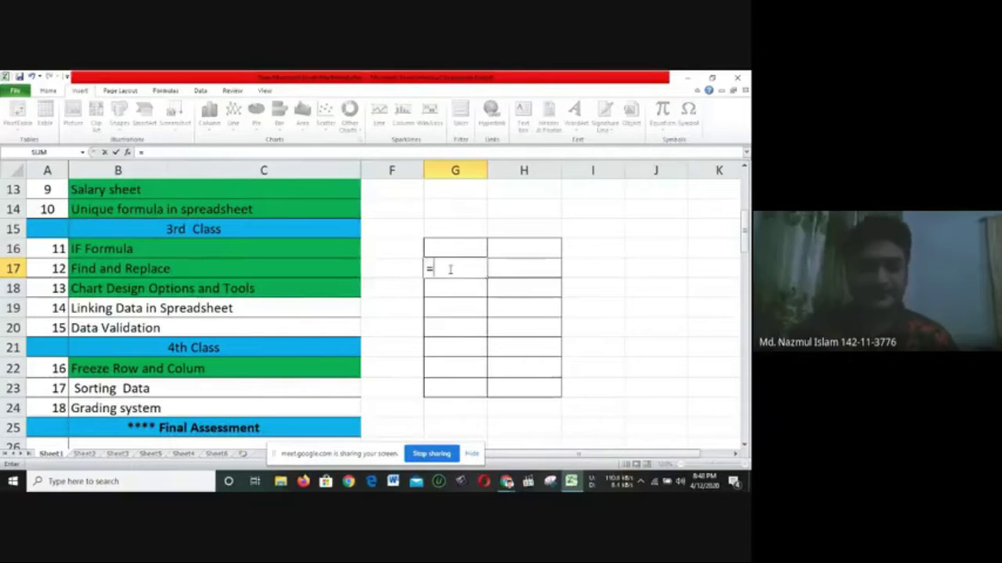
pyautogui.click(225, 308)
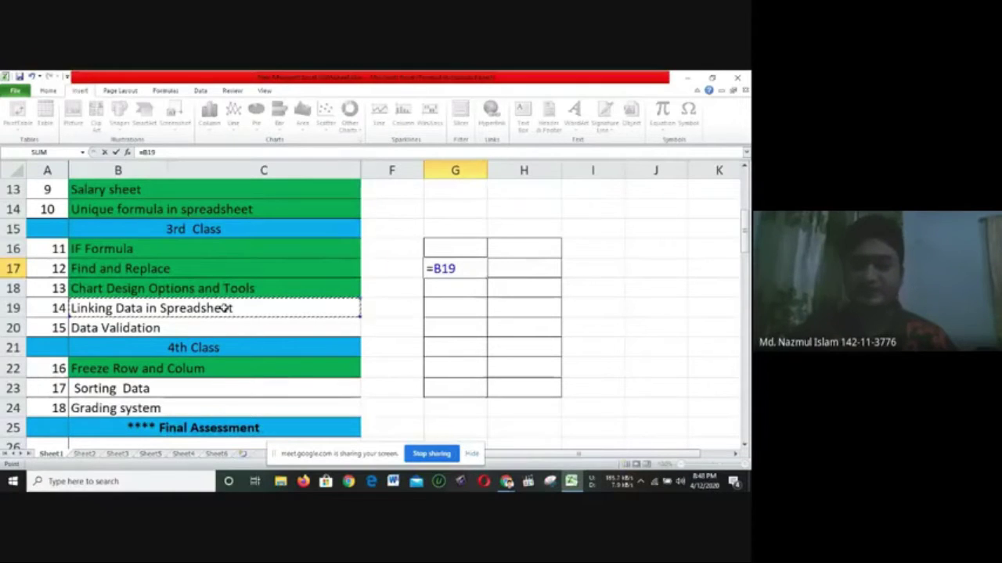
pyautogui.press('Return')
# Copy cell B19, 'Linking Data in Spreadsheet'
pyautogui.click(262, 306)
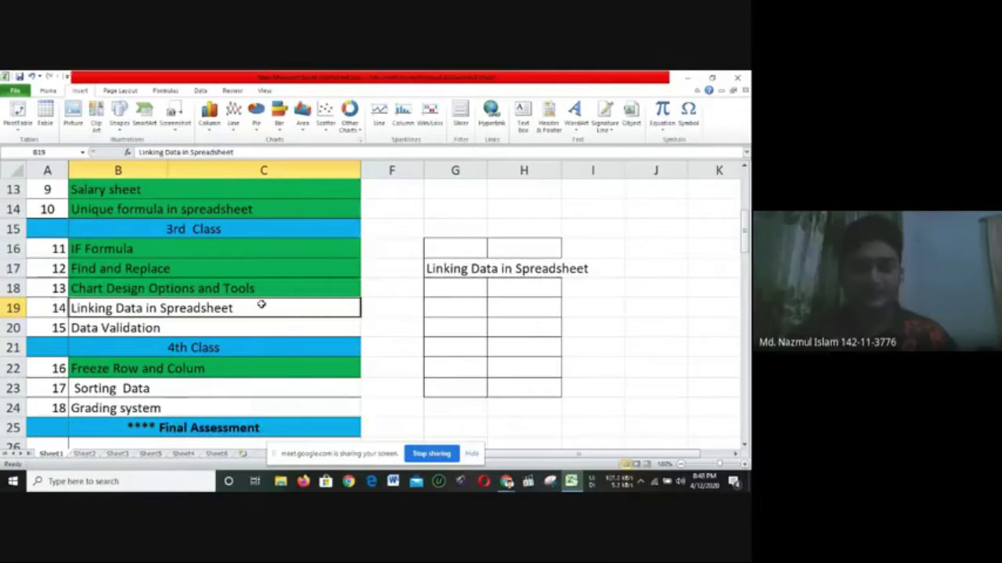
pyautogui.hotkey('ctrl', 'c')
pyautogui.click(477, 288)
# Paste B19 into G18 using Paste Special's Paste Link
pyautogui.rightClick(477, 288)
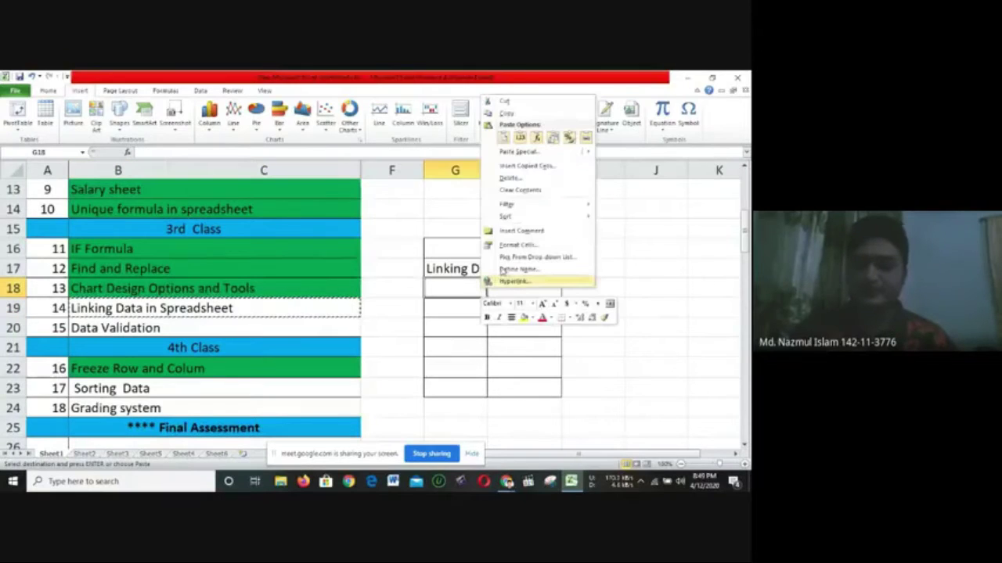
pyautogui.click(538, 157)
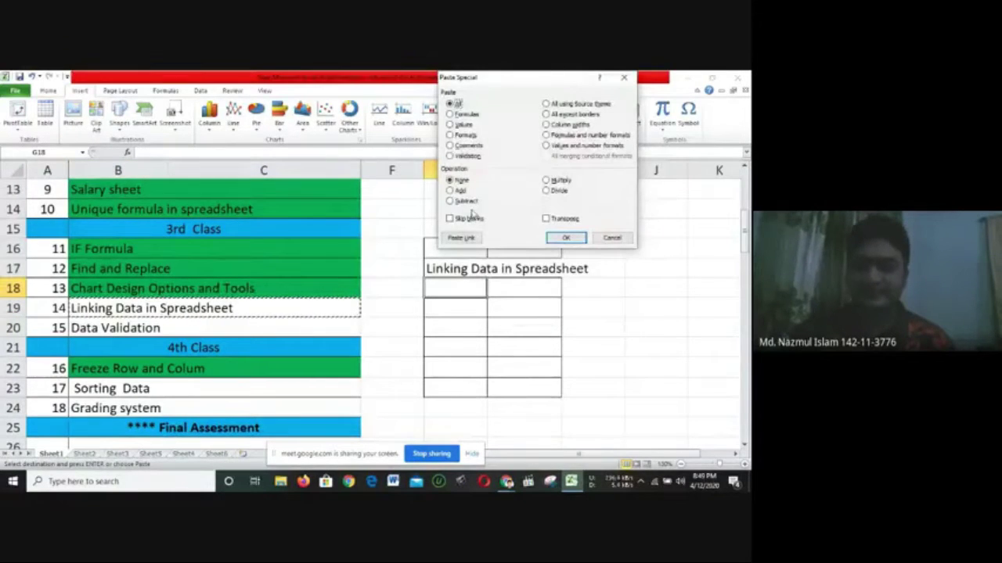
pyautogui.click(461, 237)
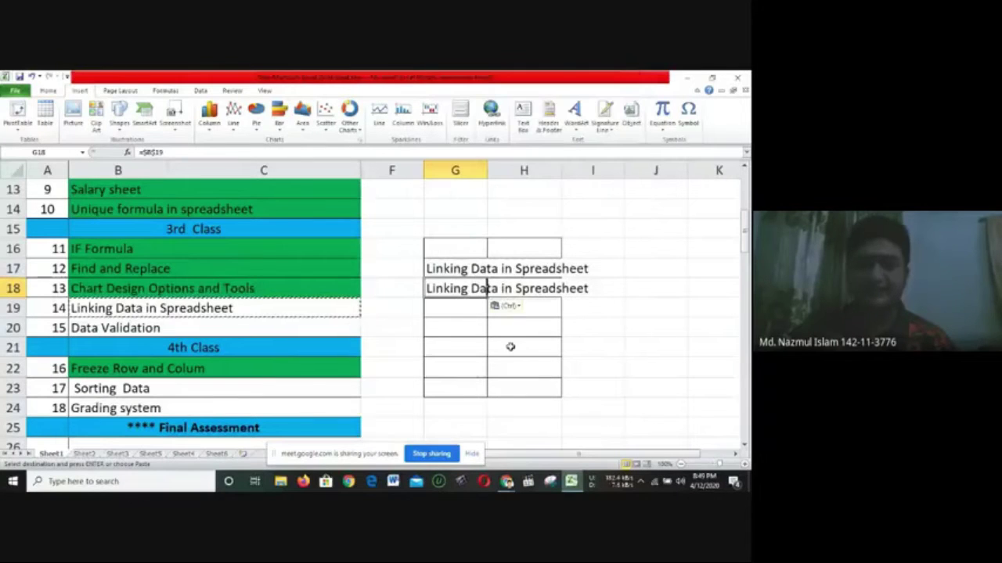
# Select G17:G18 and delete their linked values
pyautogui.moveTo(460, 270); pyautogui.dragTo(474, 290)
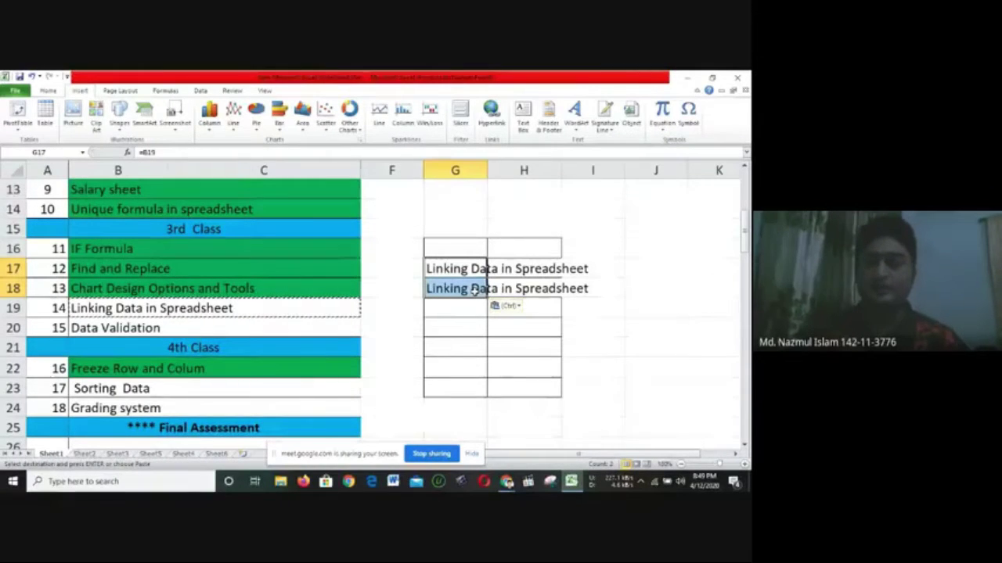
pyautogui.press('Delete')
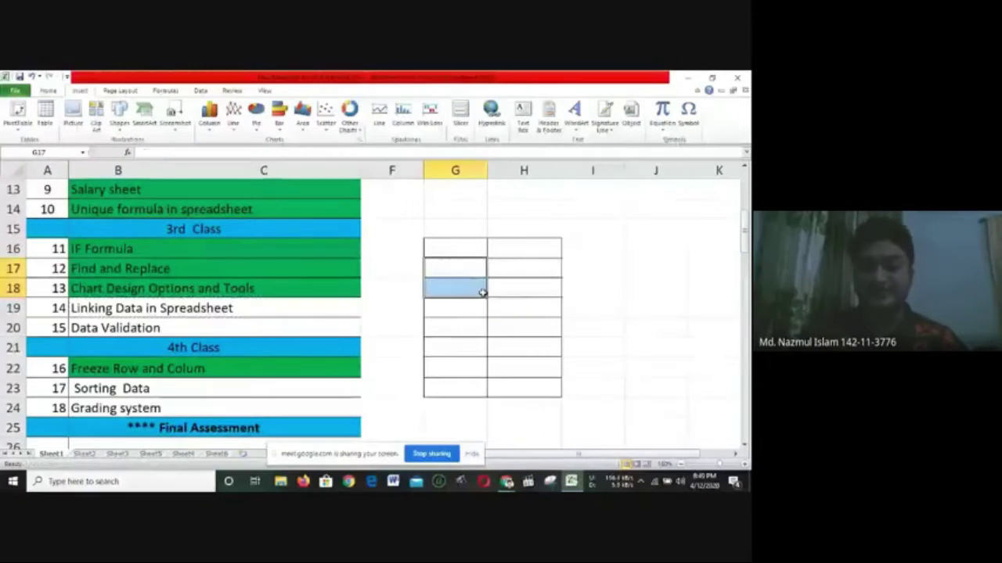
pyautogui.moveTo(505, 483)
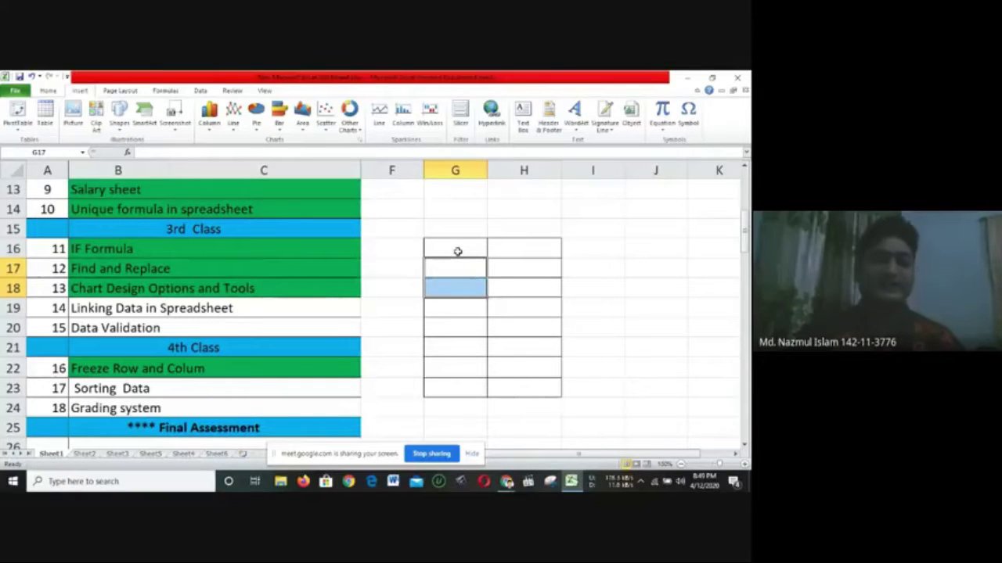
# Arrow from Linking Data in Spreadsheet down to Grading system, then insert Sheet7 after Sheet6
pyautogui.click(205, 308)
pyautogui.press('Down')
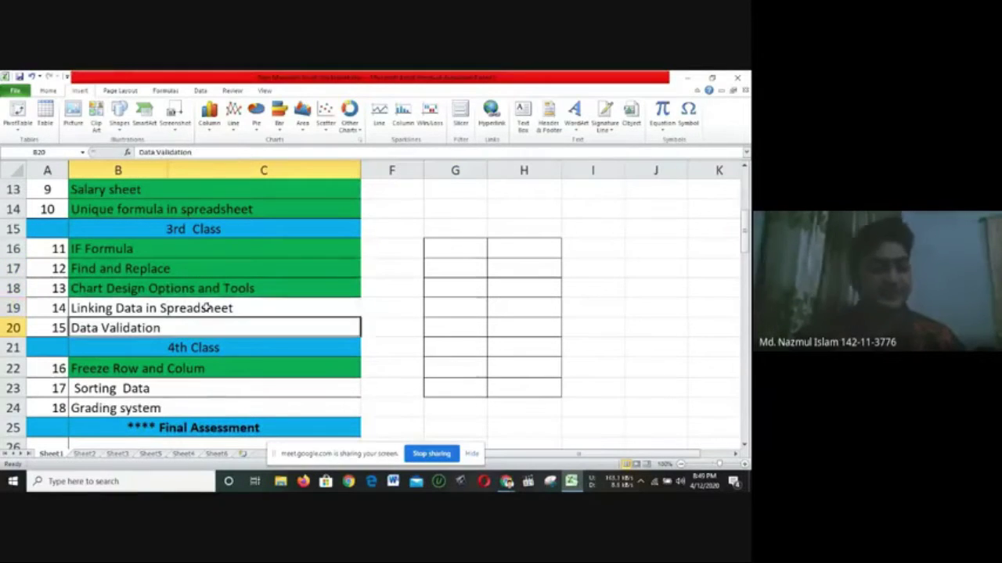
pyautogui.press('Down')
pyautogui.press('Down')
pyautogui.press('Down')
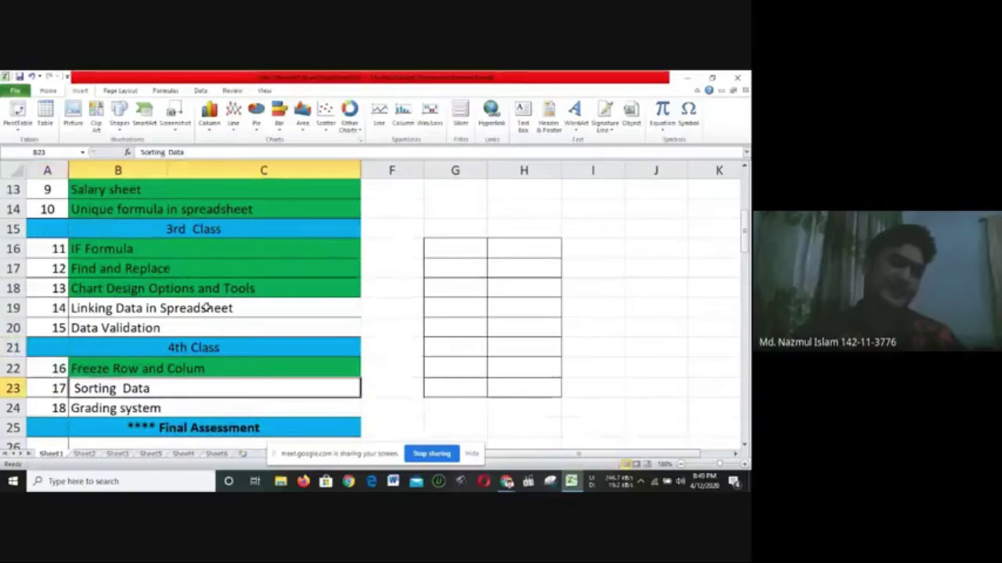
pyautogui.press('Down')
pyautogui.press('Up')
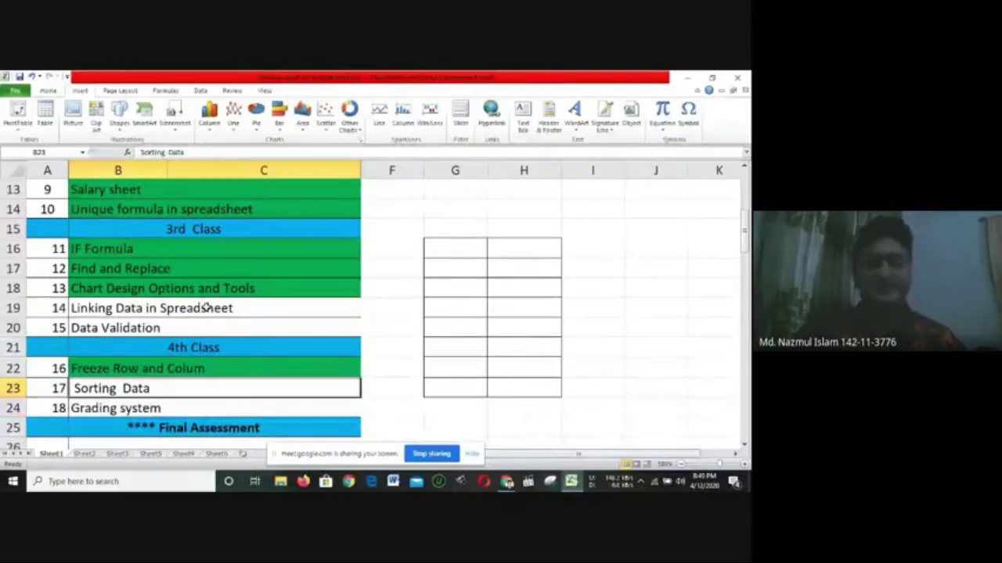
pyautogui.press('Down')
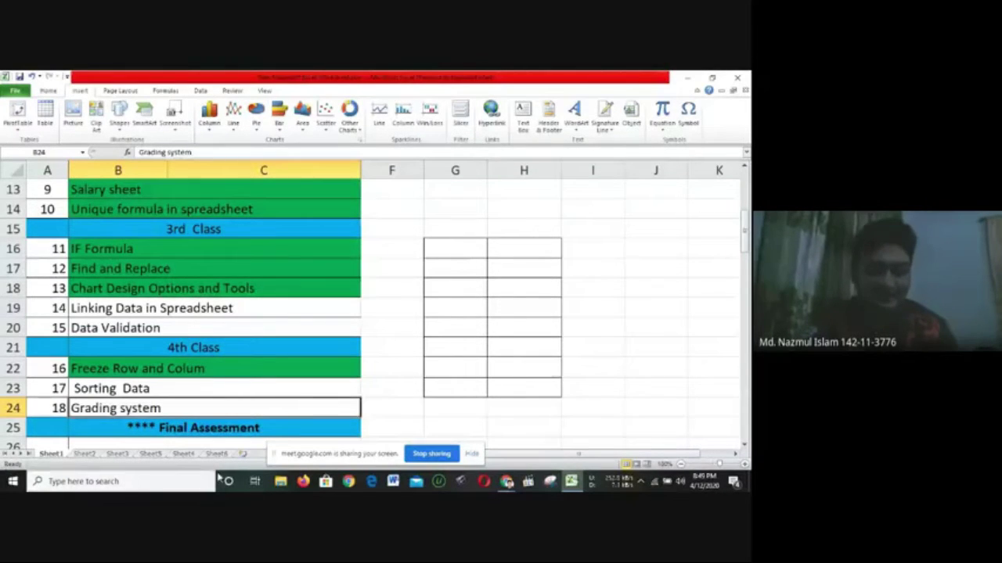
pyautogui.click(242, 454)
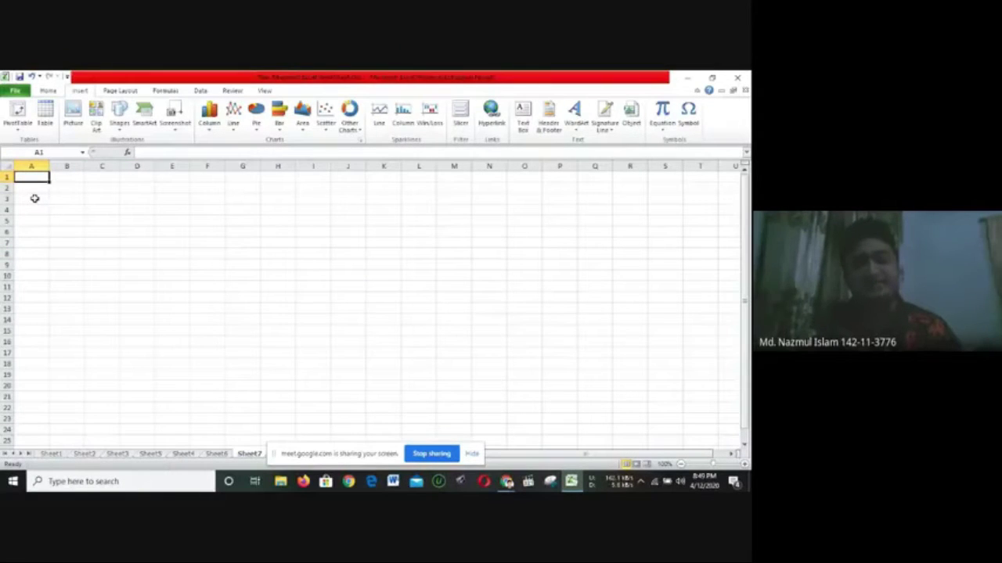
# Type practice entries 1, A, 2 and vb into cells A1:B2
pyautogui.write('1')
pyautogui.press('Tab')
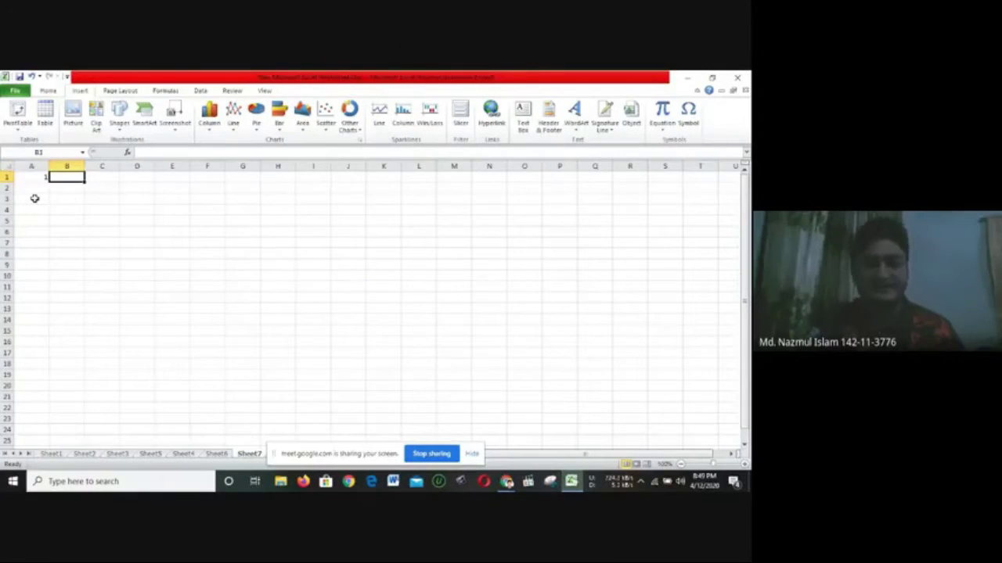
pyautogui.write('A')
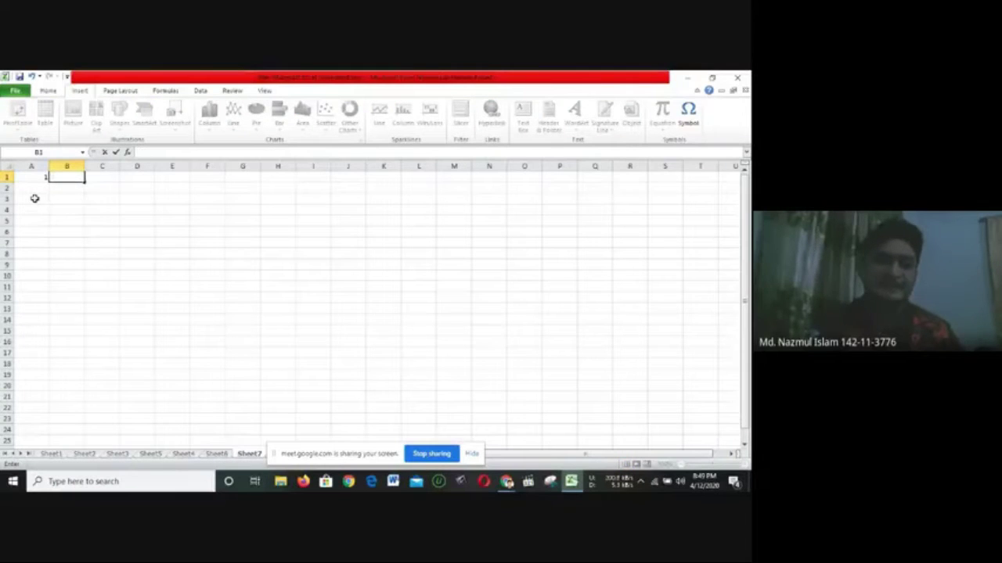
pyautogui.press('Return')
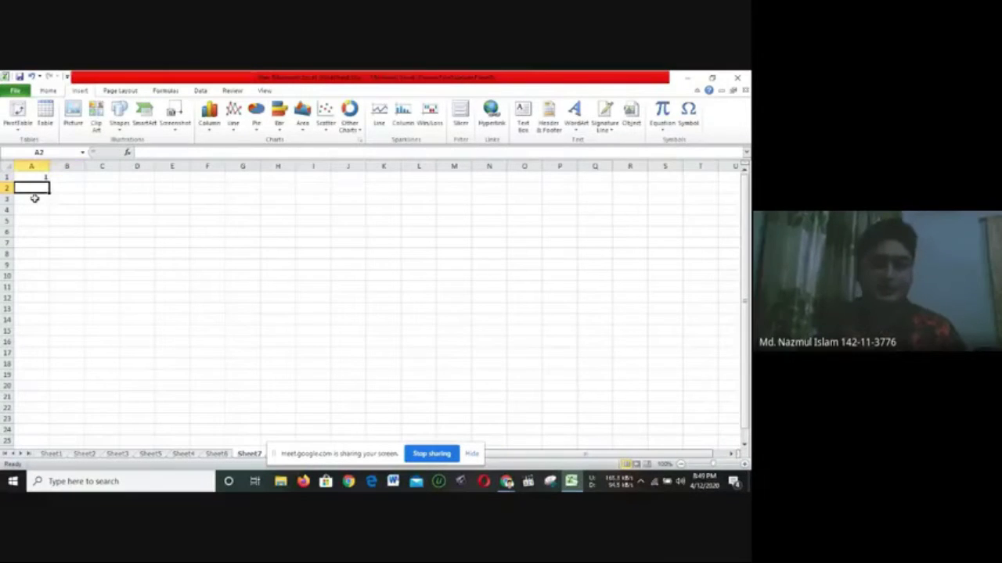
pyautogui.write('2')
pyautogui.press('Tab')
pyautogui.write('v')
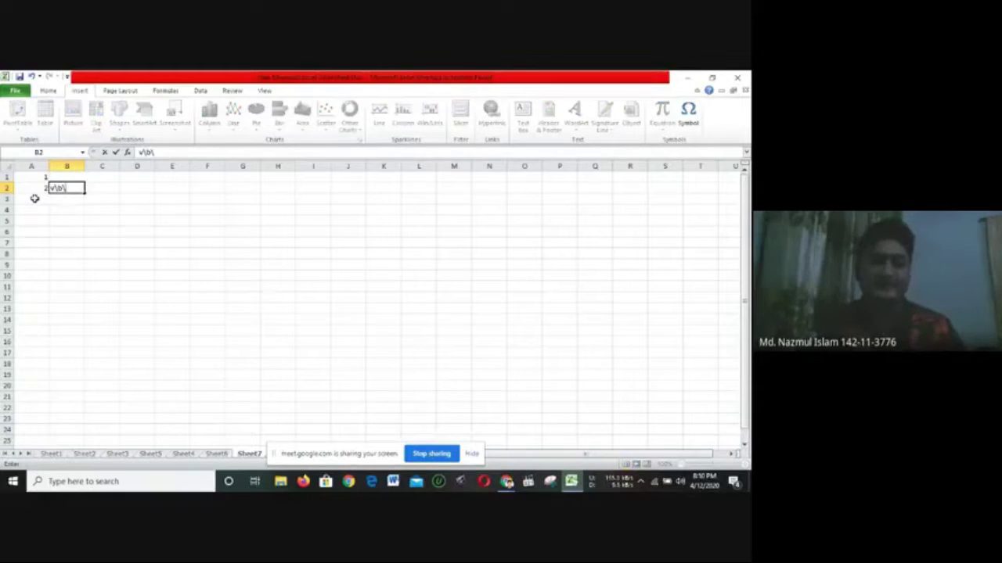
pyautogui.write('b')
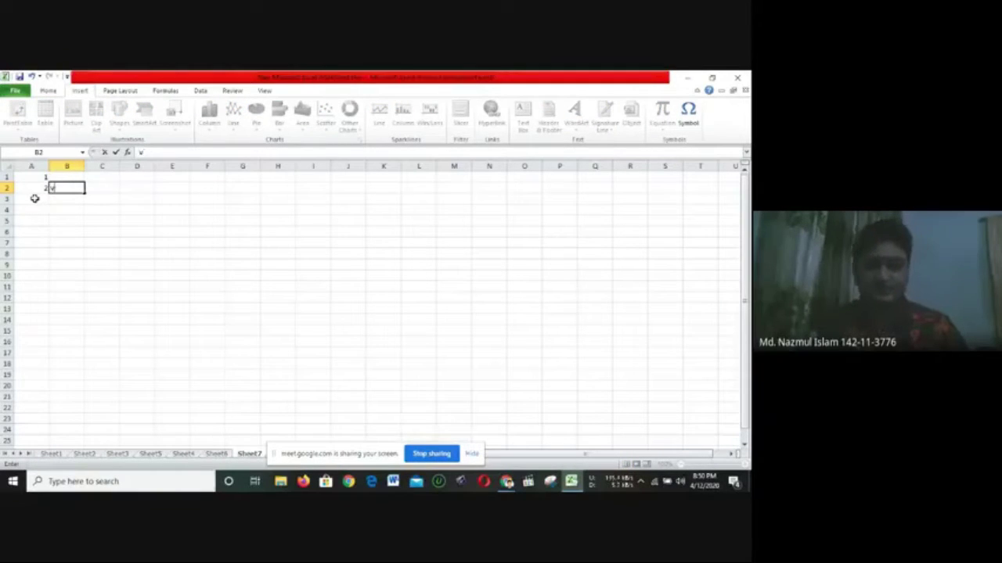
pyautogui.press('Return')
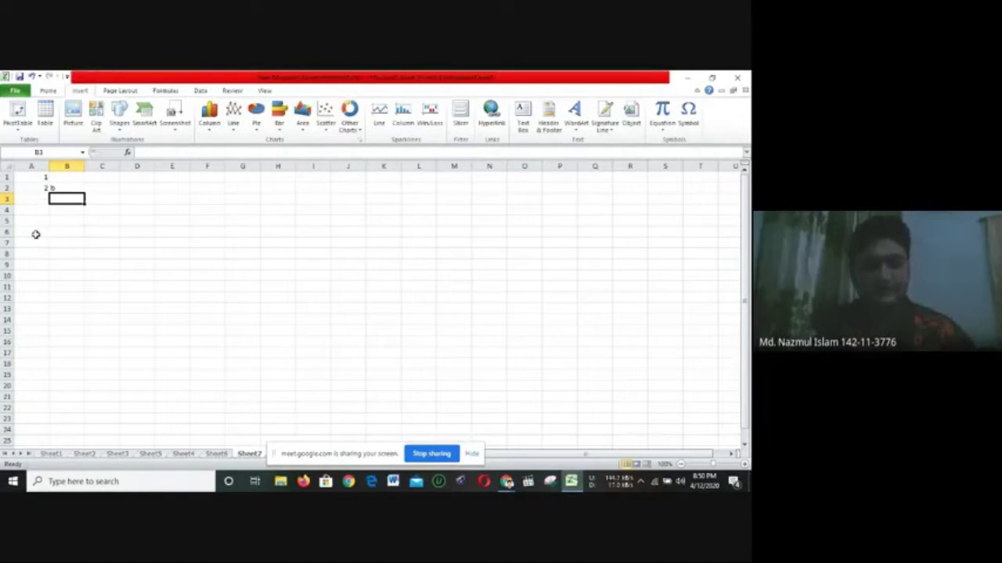
# Enter 3 in A3 and abandon a junk entry in B3
pyautogui.write('3')
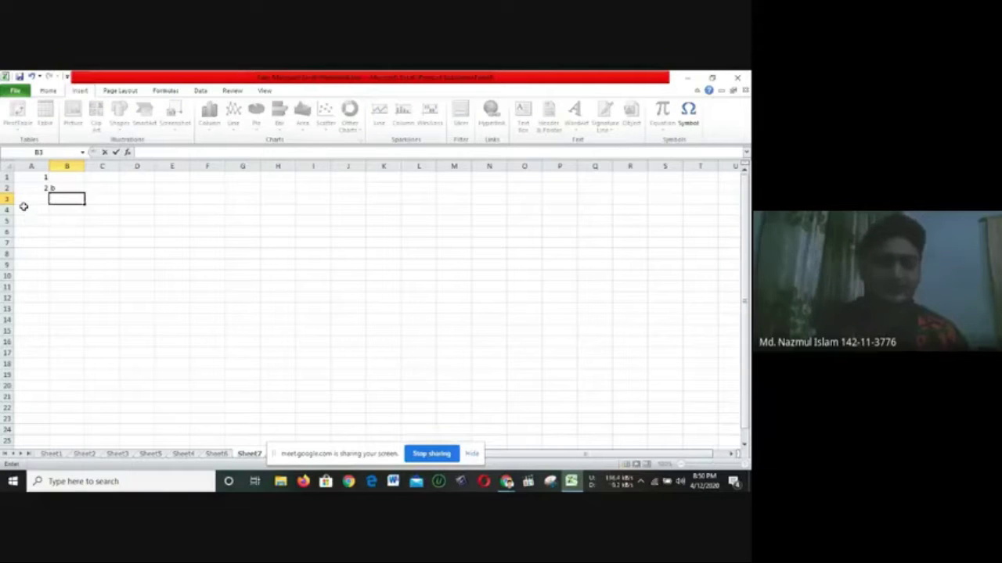
pyautogui.click(26, 201)
pyautogui.write('3')
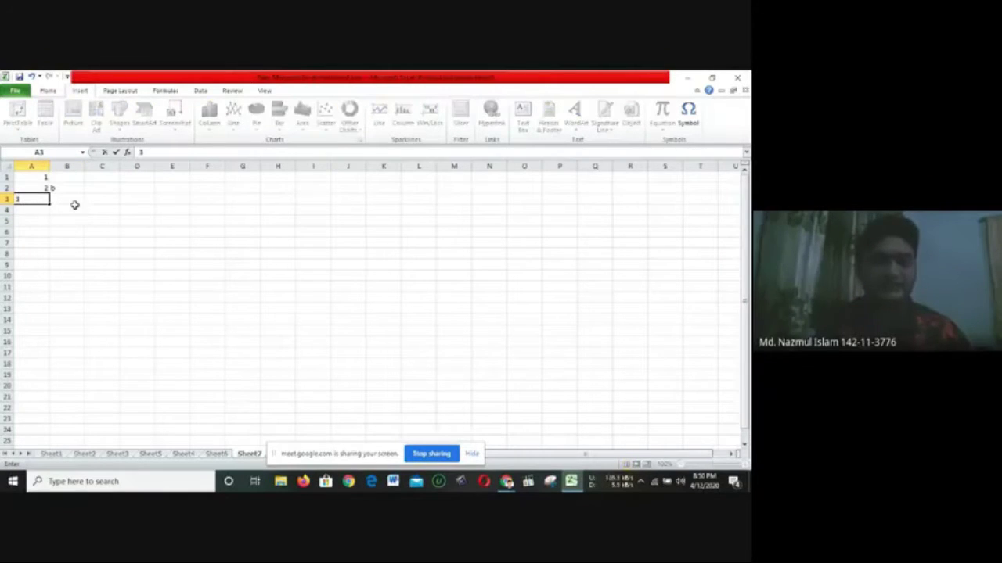
pyautogui.click(63, 199)
pyautogui.write('dckj')
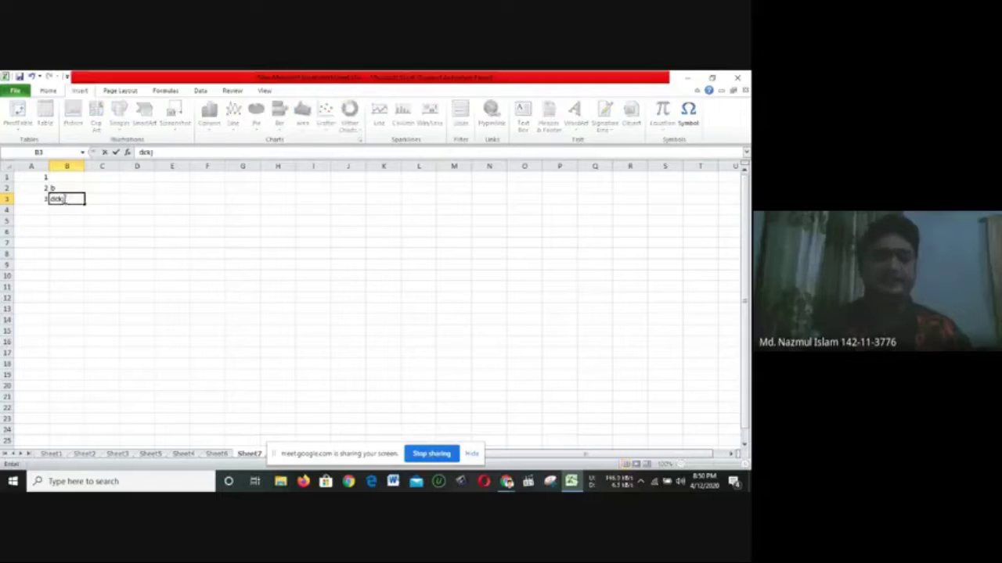
pyautogui.press('BackSpace')
pyautogui.press('BackSpace')
pyautogui.press('BackSpace')
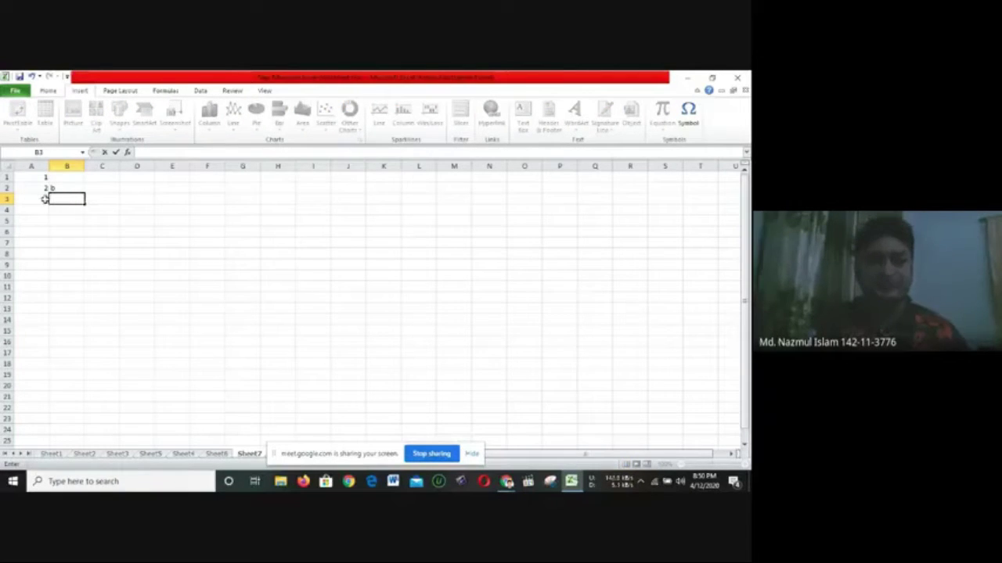
pyautogui.click(45, 199)
# Select cells A2, A1, B2 and J9, then return to Sheet1's class list
pyautogui.click(39, 189)
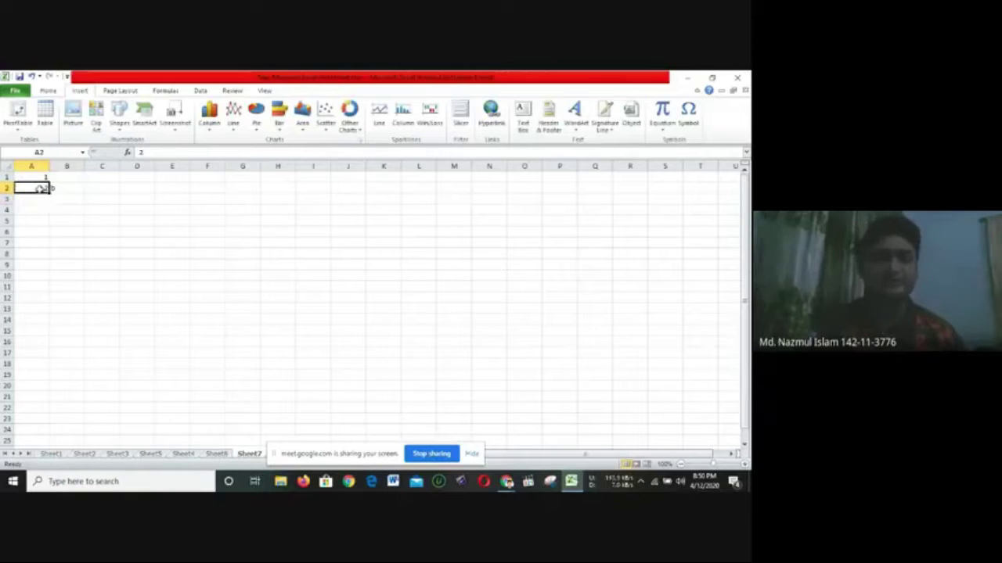
pyautogui.click(39, 178)
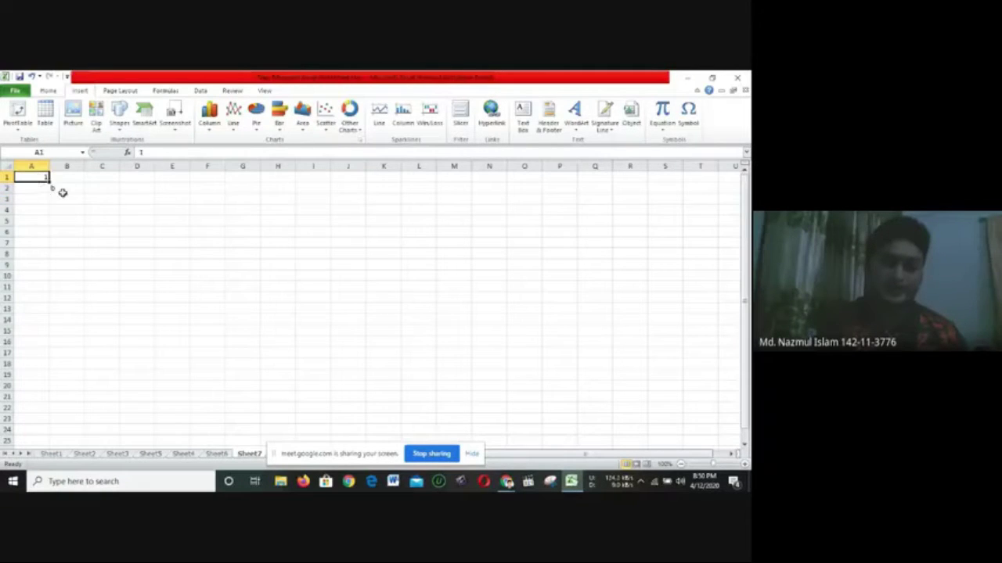
pyautogui.click(62, 191)
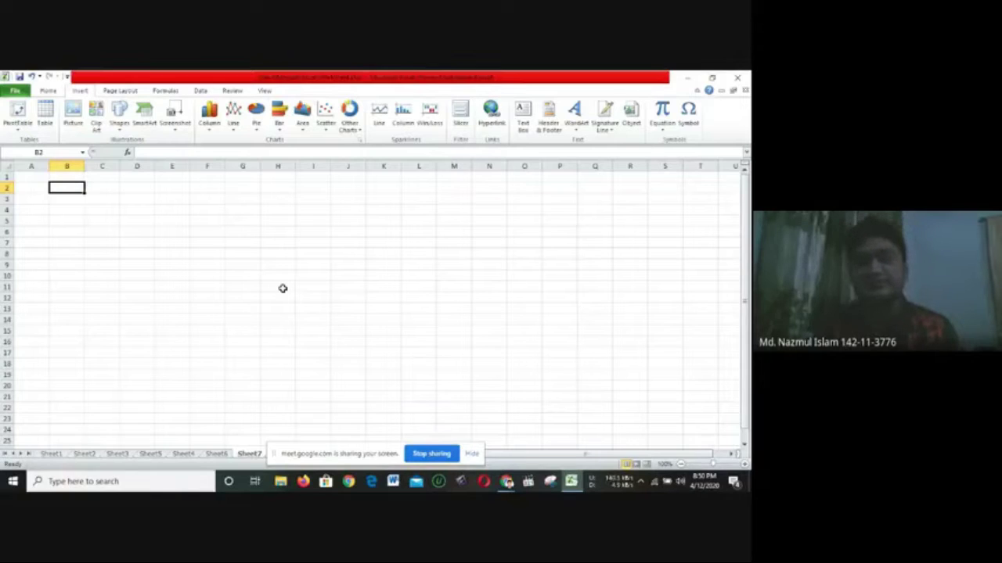
pyautogui.moveTo(507, 483)
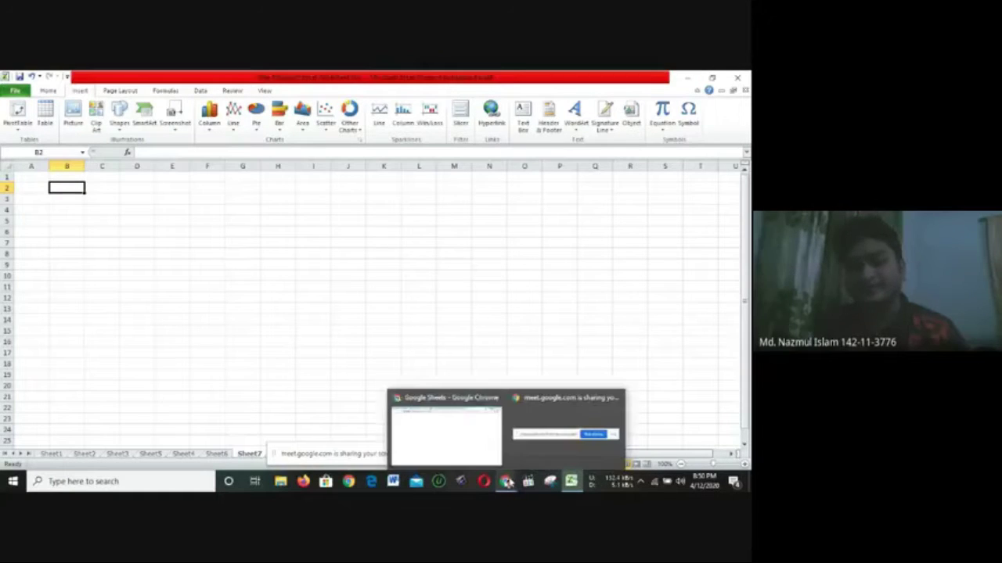
pyautogui.click(355, 263)
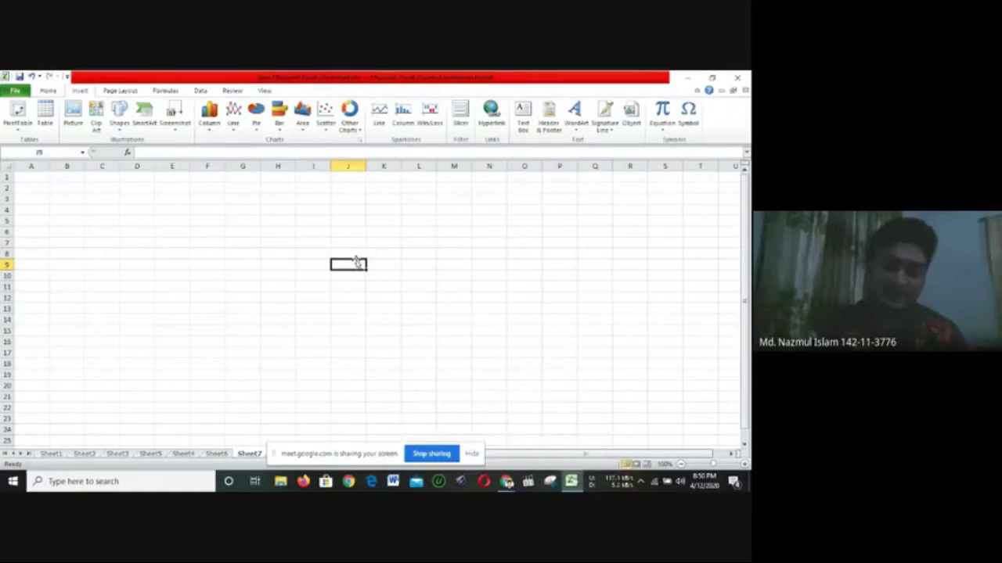
pyautogui.click(52, 454)
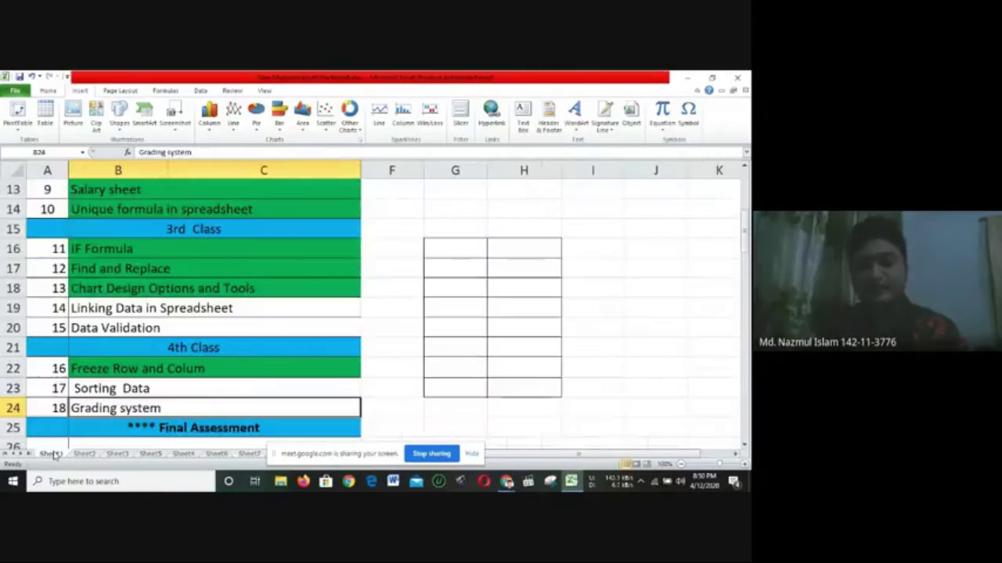
# Bring up the Sheets home page listing SBSF and Projects Summary, then switch to Gmail
pyautogui.moveTo(507, 482)
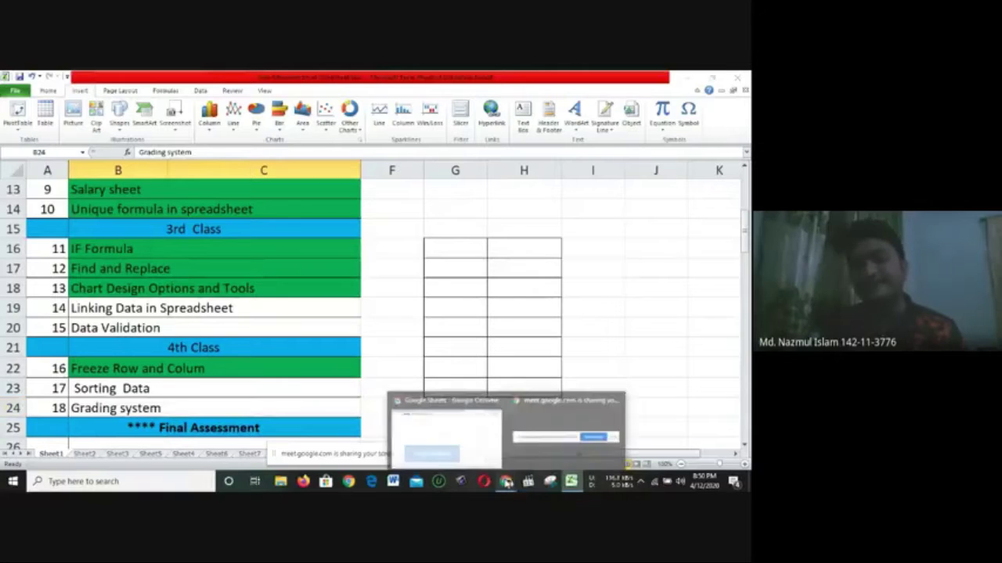
pyautogui.click(416, 423)
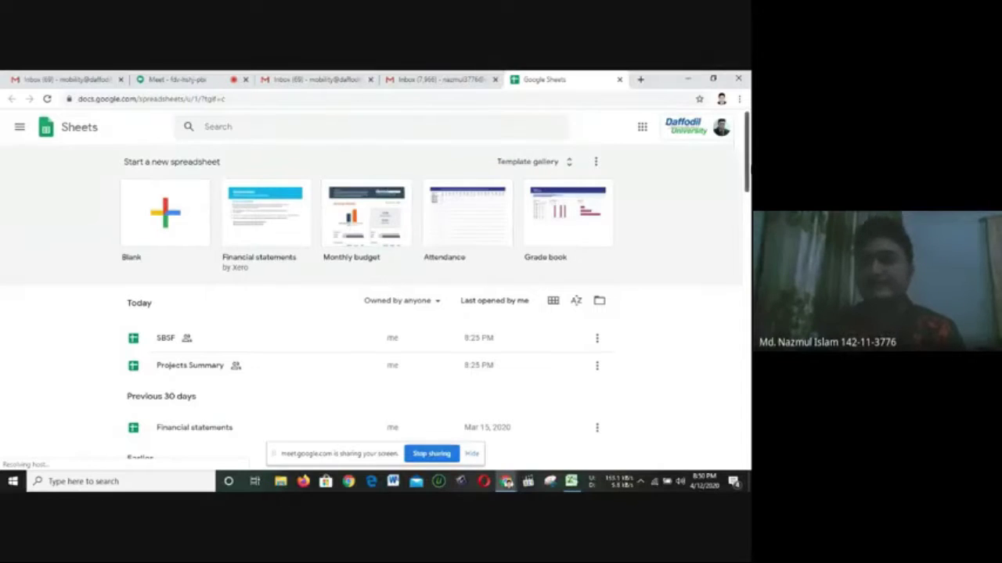
pyautogui.moveTo(747, 153); pyautogui.dragTo(748, 164)
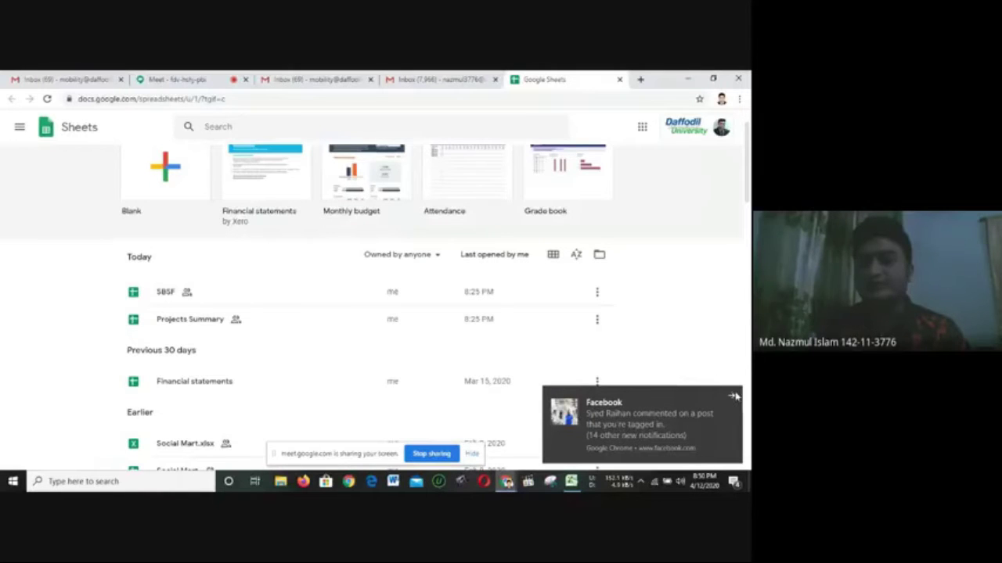
pyautogui.click(734, 397)
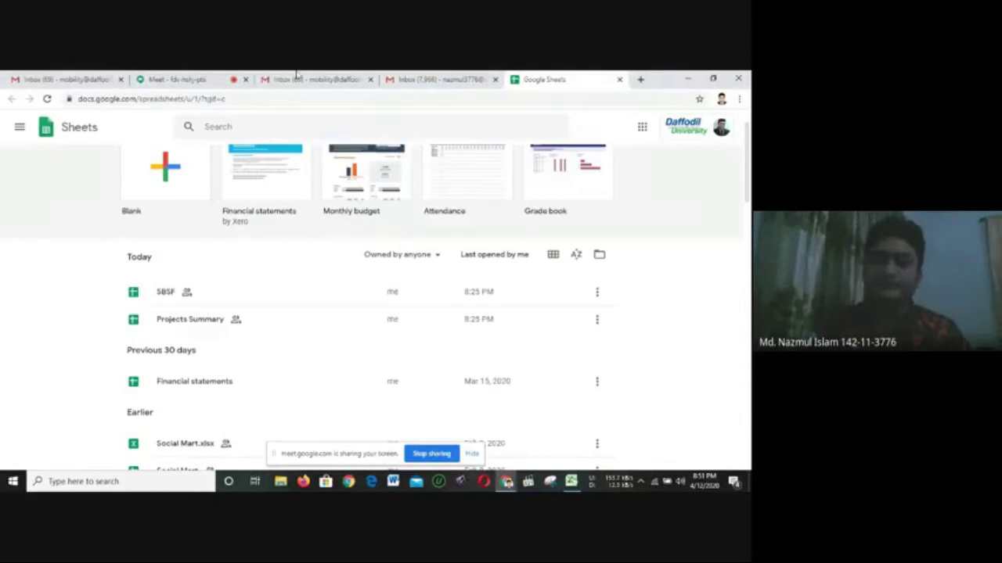
pyautogui.click(179, 79)
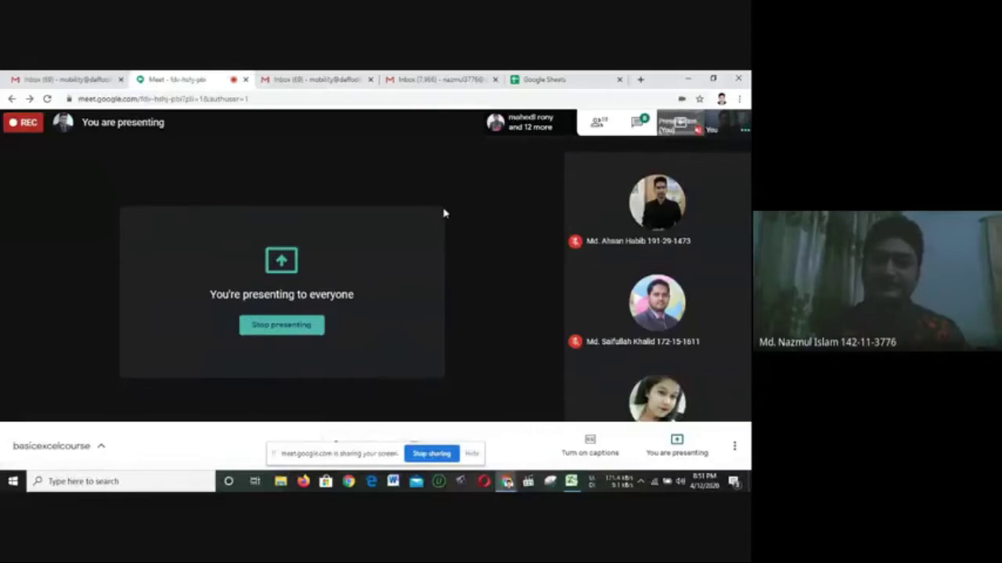
pyautogui.click(550, 79)
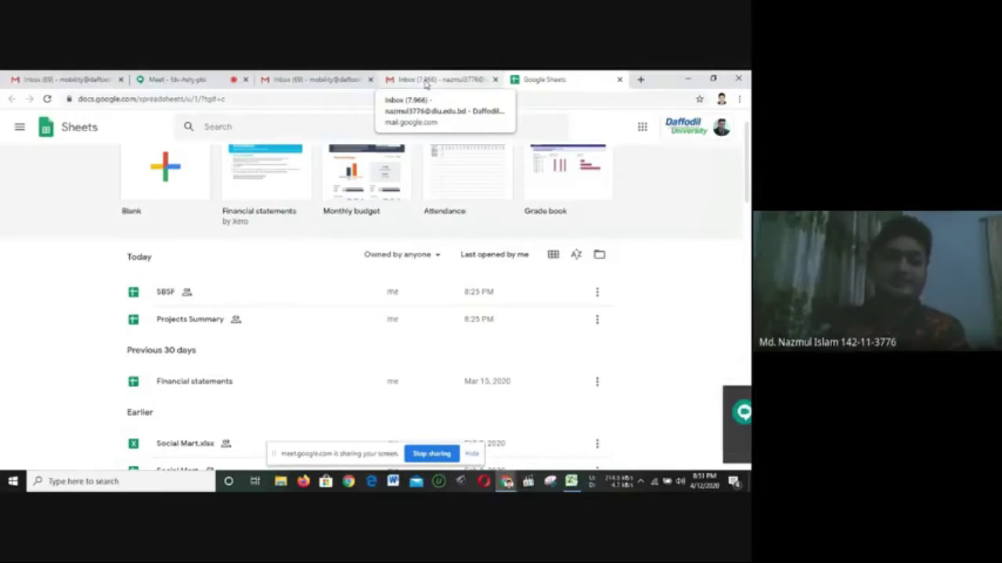
pyautogui.click(425, 81)
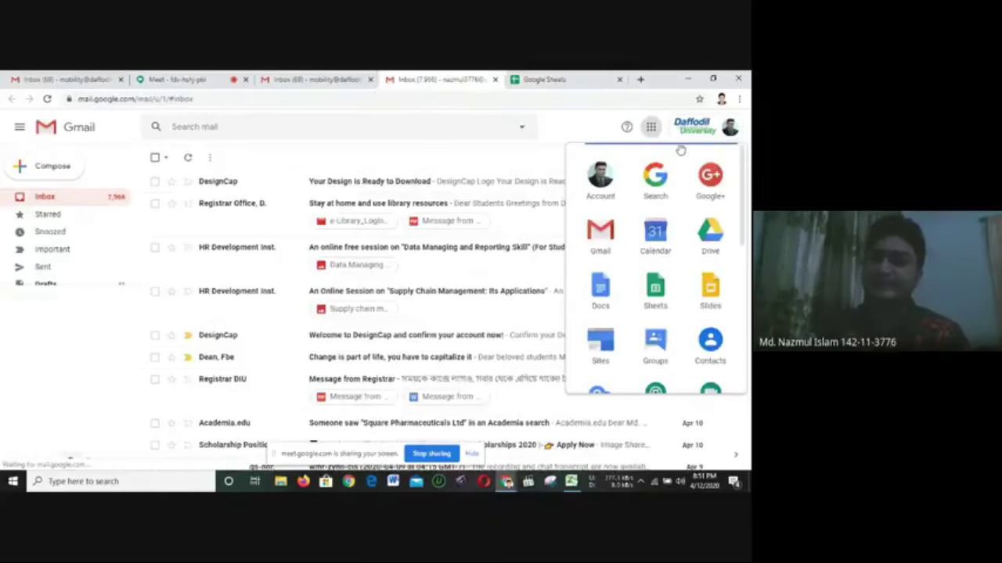
# Launch Google Sheets from the Gmail apps grid and open the SBSF spreadsheet
pyautogui.click(639, 134)
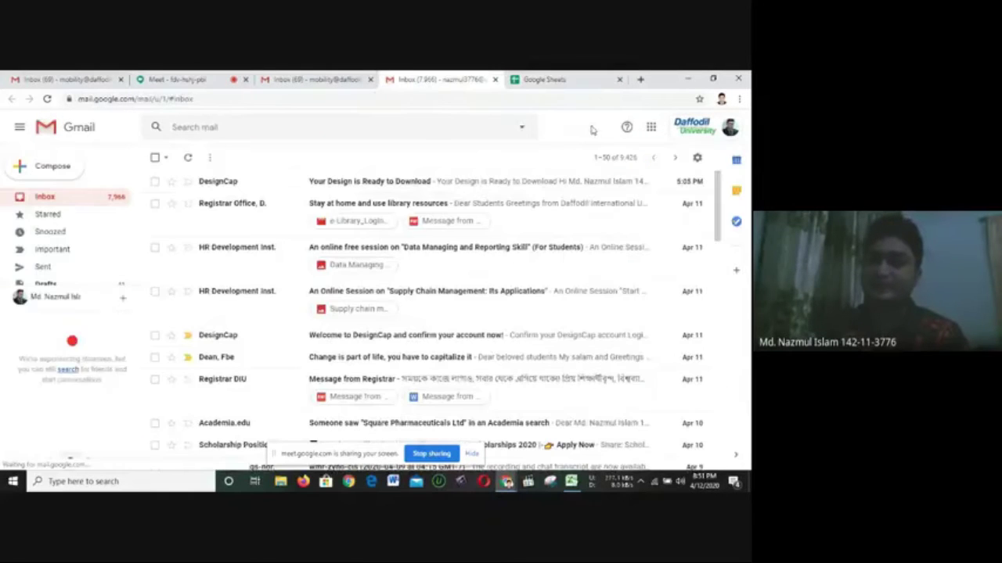
pyautogui.click(652, 129)
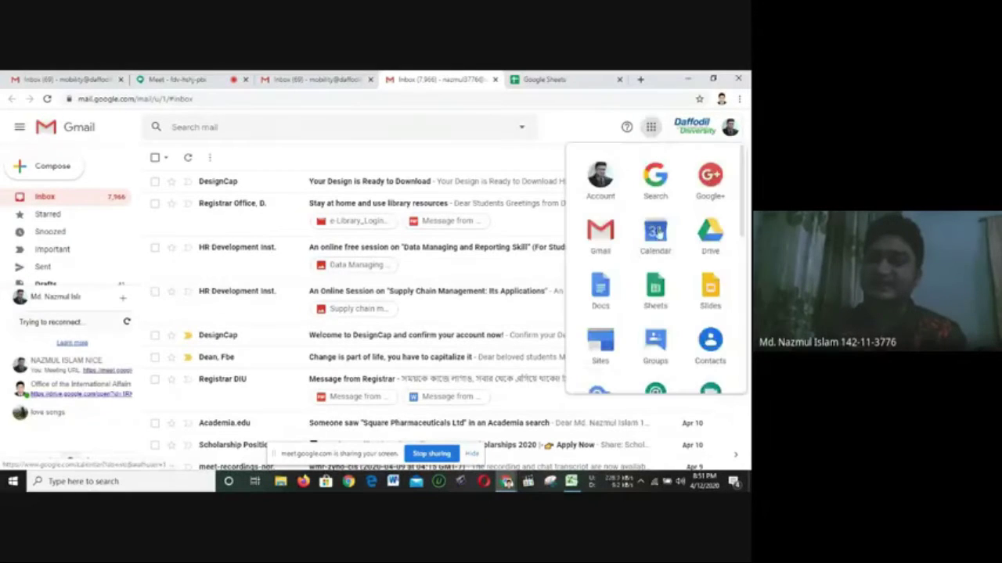
pyautogui.click(659, 291)
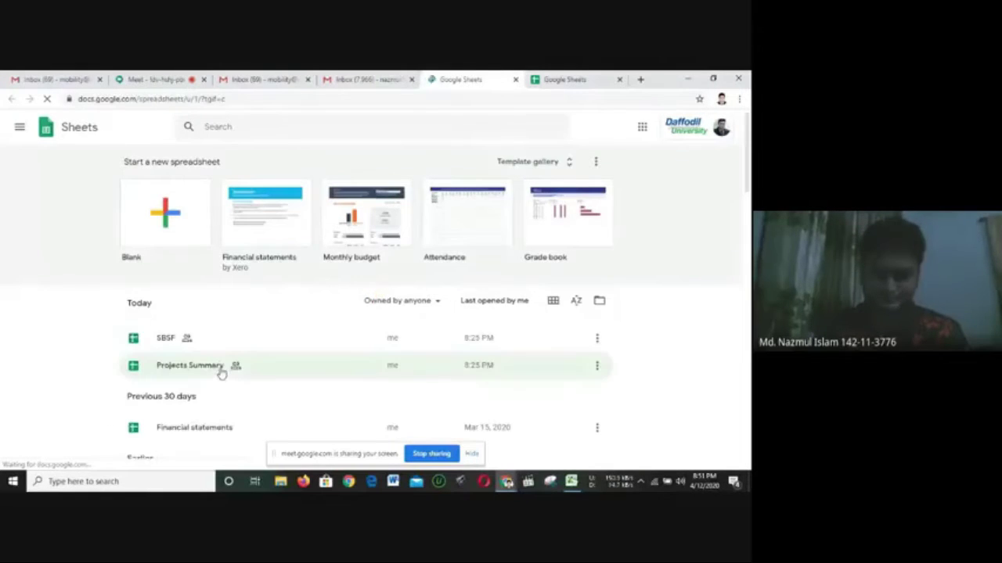
pyautogui.click(208, 350)
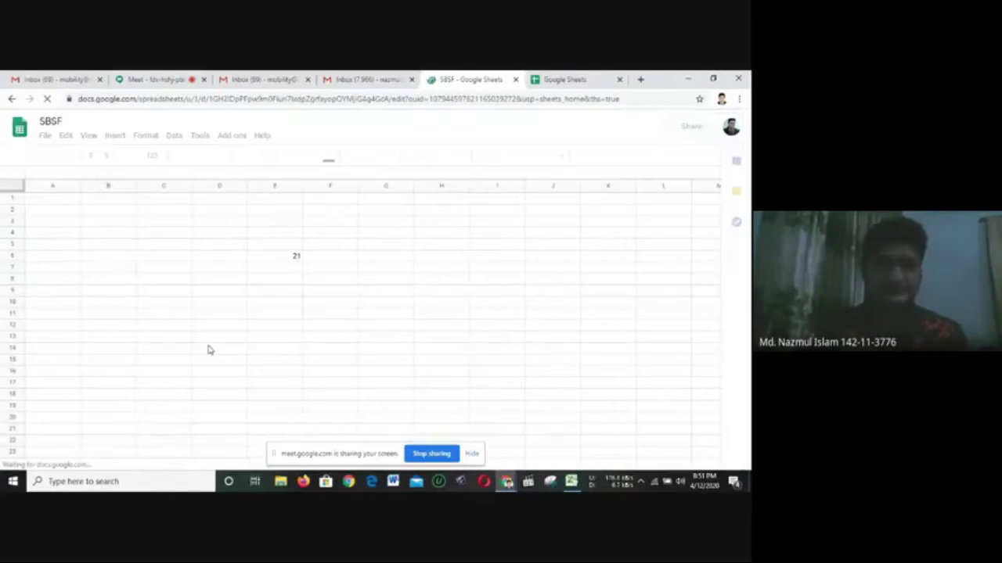
# Open Projects Summary from the other Sheets file list and dismiss the Facebook notification
pyautogui.click(557, 80)
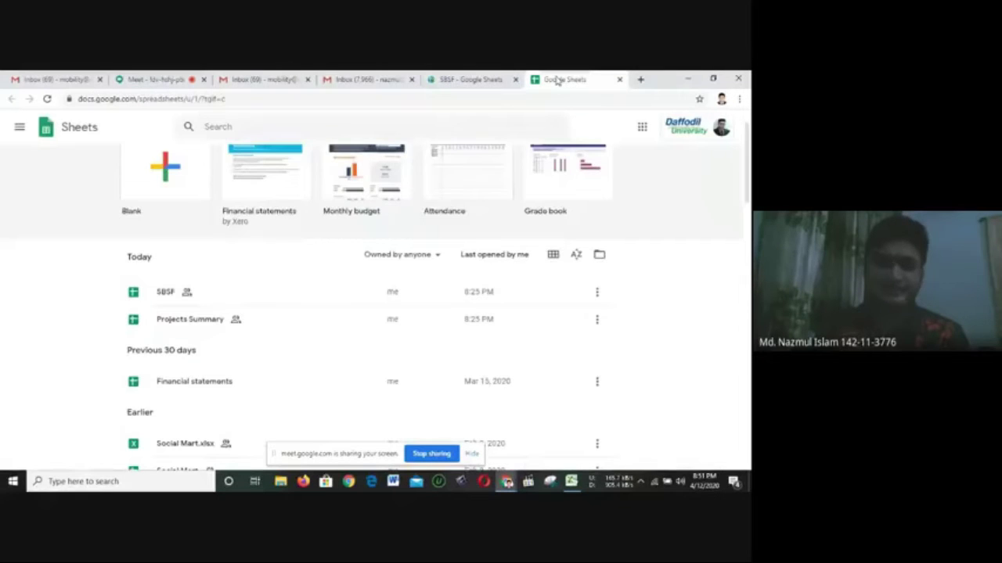
pyautogui.click(173, 329)
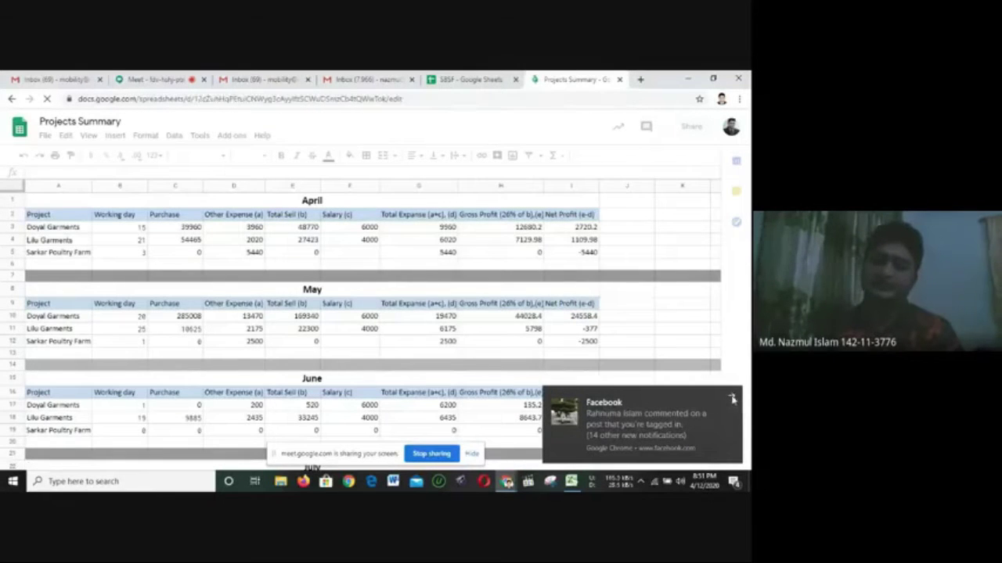
pyautogui.click(734, 396)
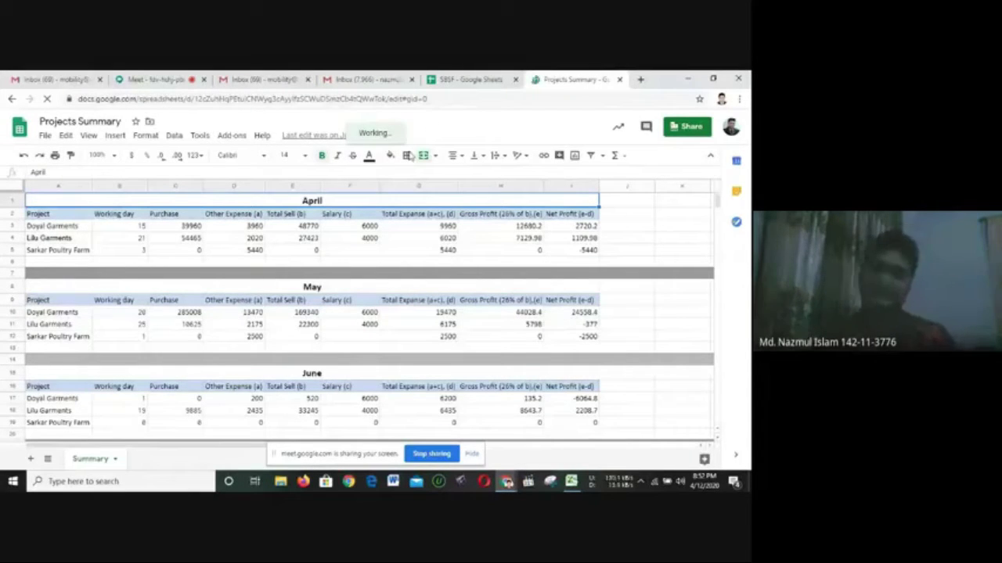
pyautogui.click(55, 157)
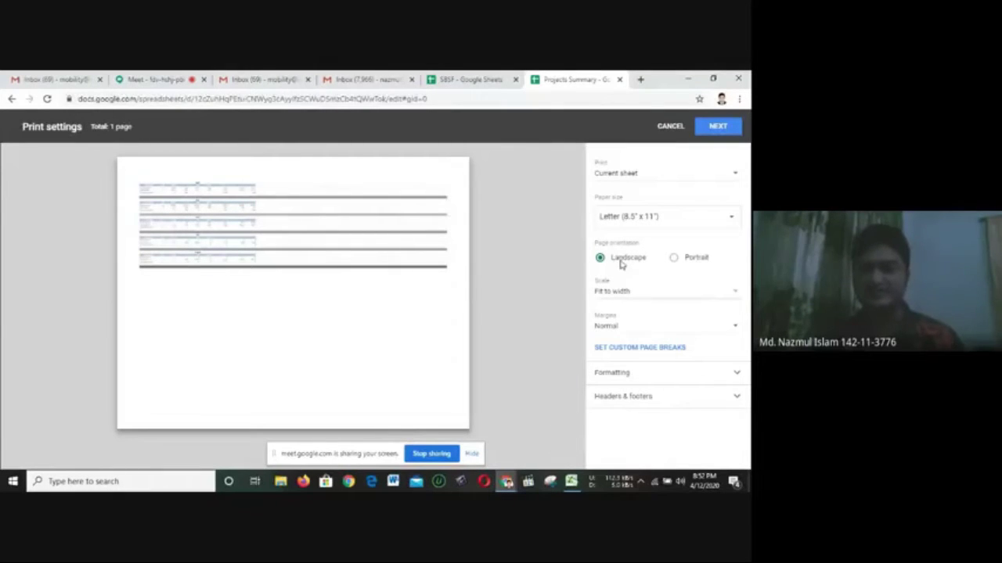
pyautogui.click(678, 260)
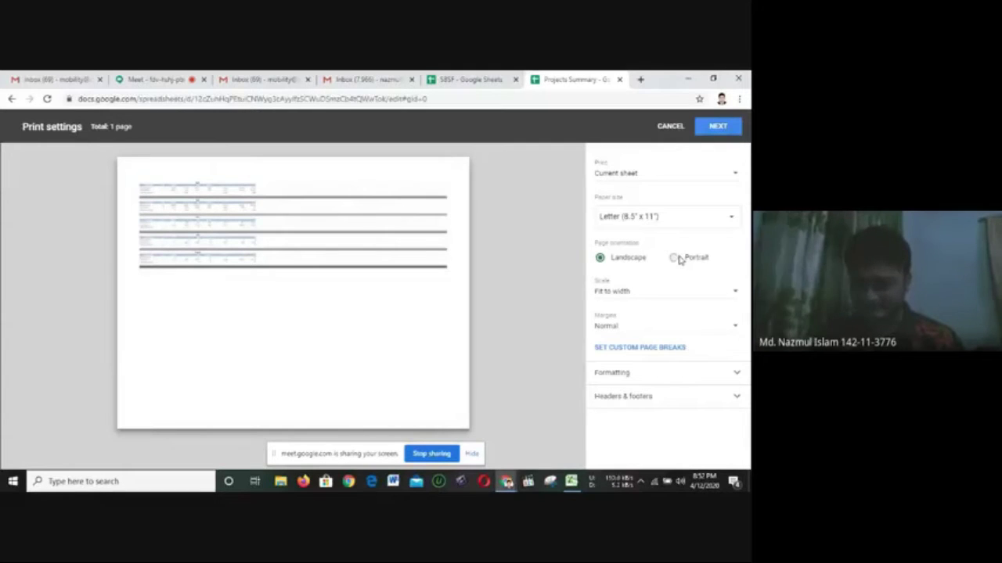
pyautogui.click(601, 258)
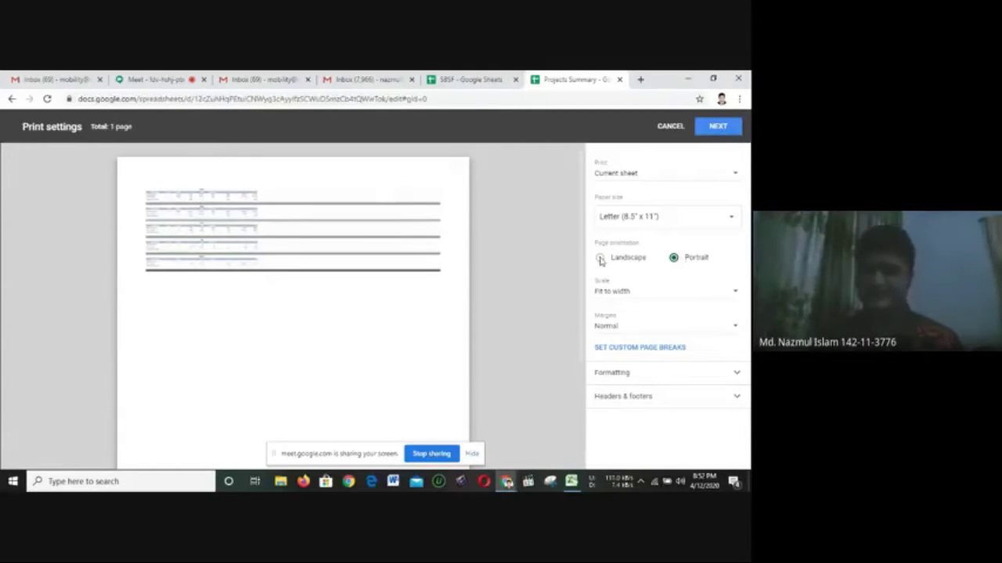
pyautogui.click(670, 126)
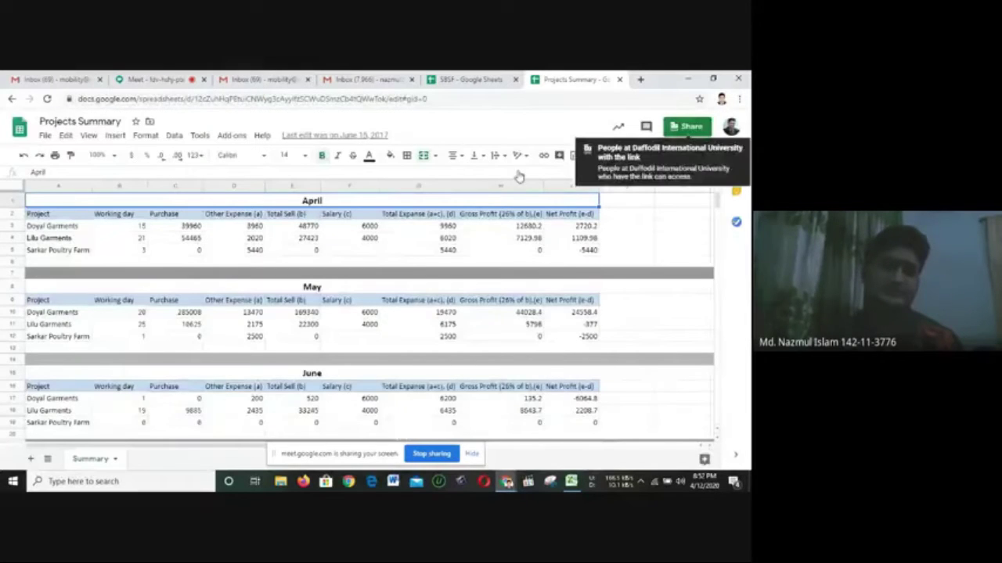
pyautogui.click(49, 138)
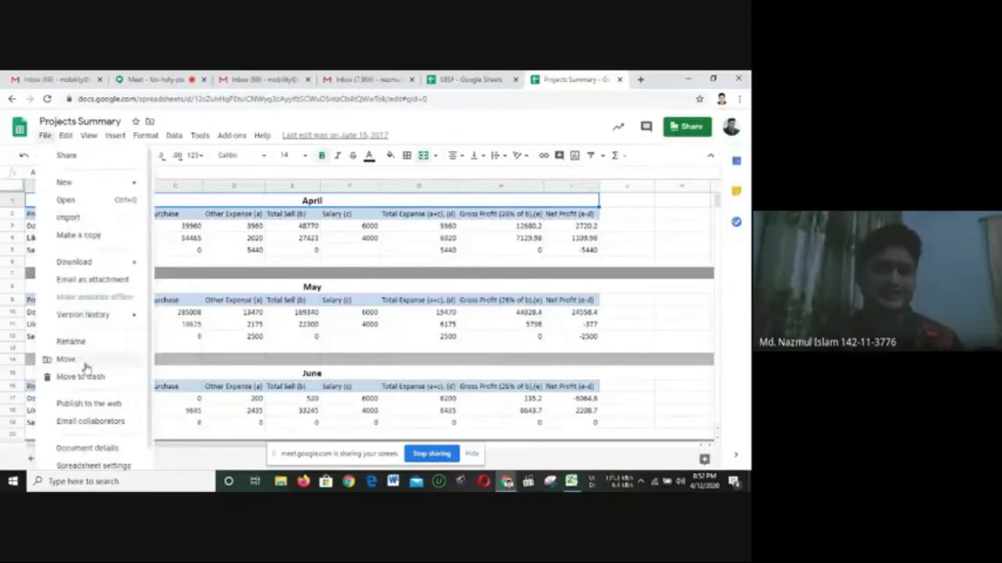
pyautogui.click(227, 306)
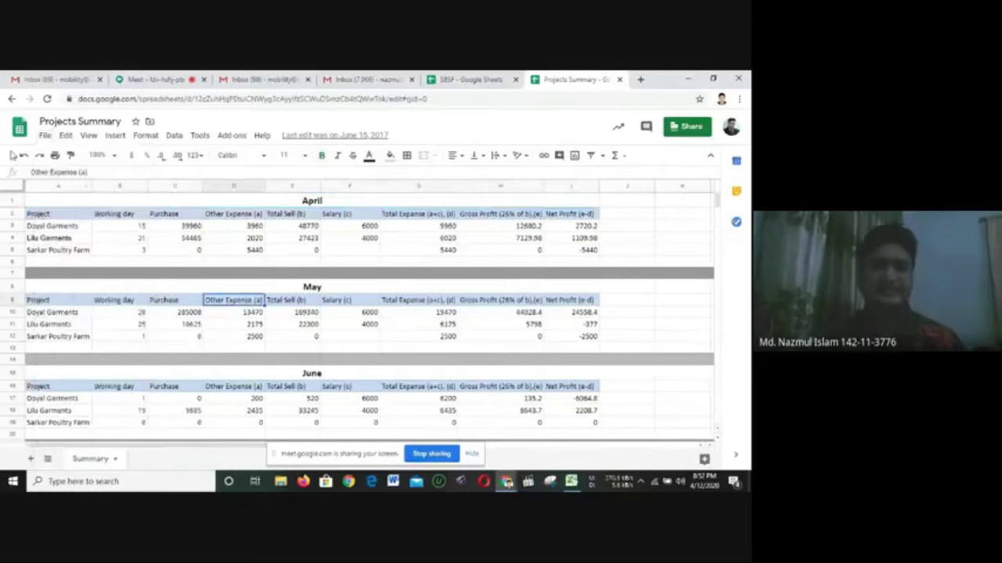
pyautogui.click(55, 156)
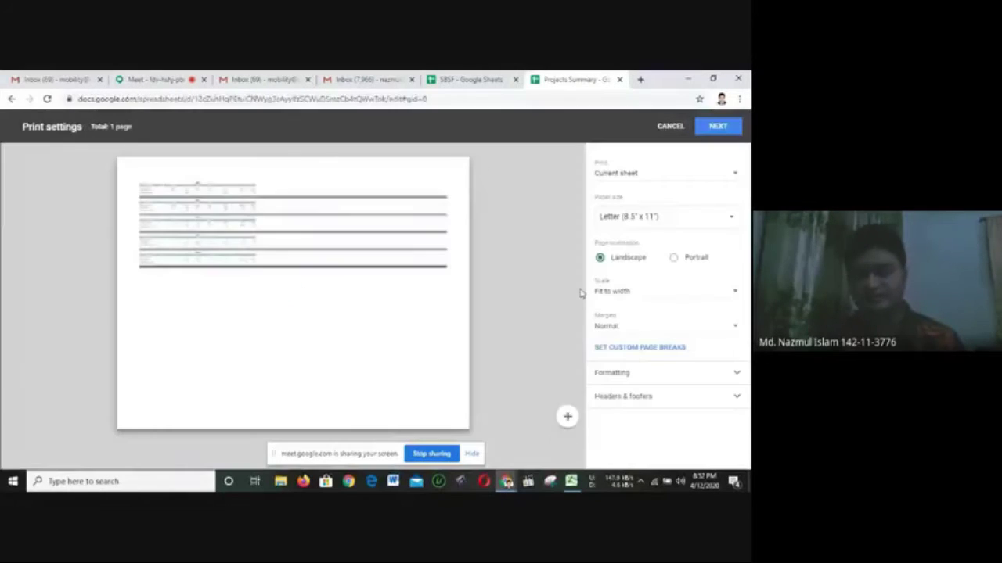
pyautogui.click(668, 132)
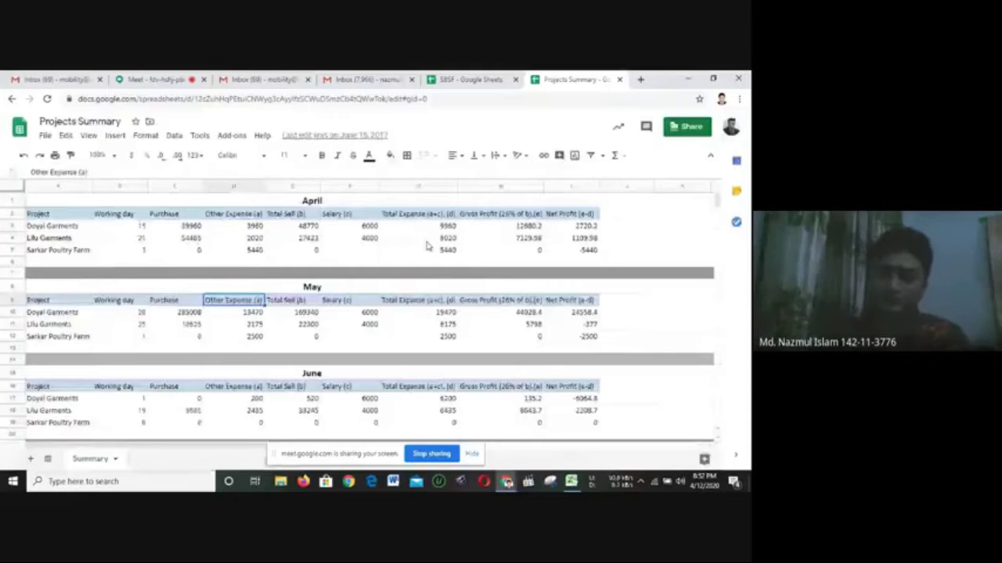
# Select the April and May tables from A1 down to row 12
pyautogui.click(189, 202)
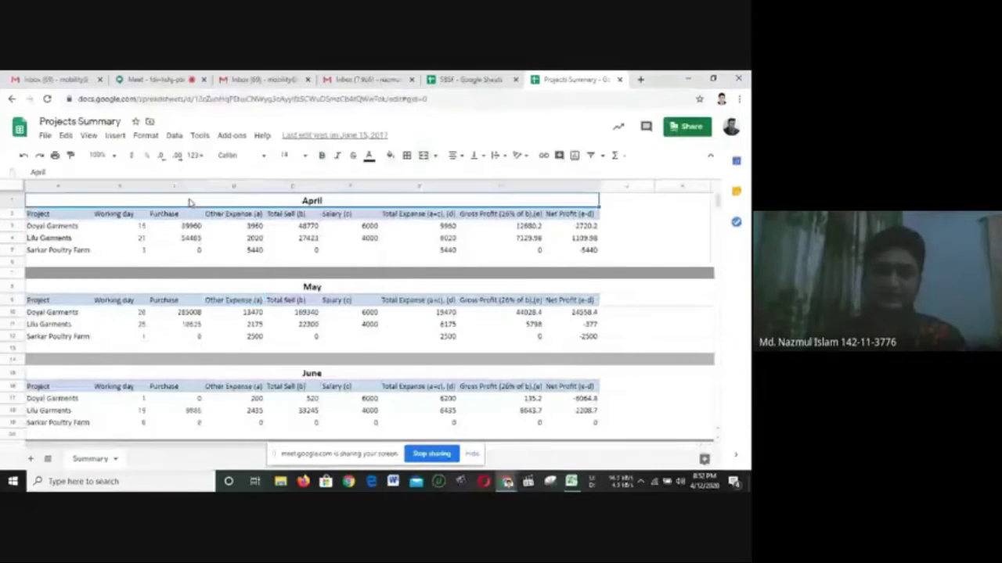
pyautogui.hotkey('shift', 'Down')
pyautogui.hotkey('shift', 'Down')
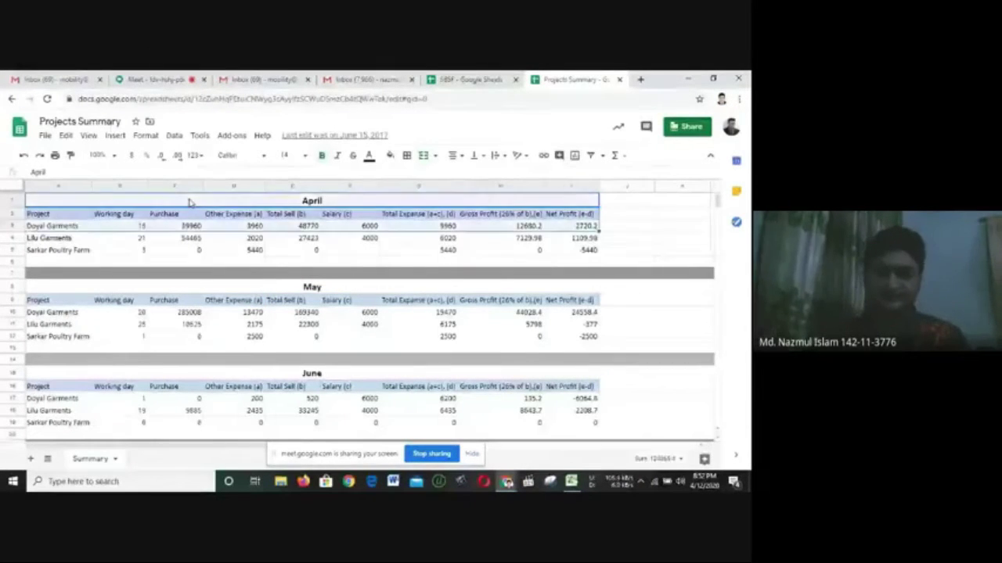
pyautogui.hotkey('shift', 'Down')
pyautogui.hotkey('shift', 'Down')
pyautogui.hotkey('shift', 'Down')
pyautogui.hotkey('shift', 'Down')
pyautogui.hotkey('shift', 'Down')
pyautogui.hotkey('shift', 'Down')
pyautogui.hotkey('shift', 'Down')
pyautogui.hotkey('shift', 'Down')
pyautogui.hotkey('shift', 'Down')
pyautogui.hotkey('shift', 'Down')
pyautogui.hotkey('shift', 'Down')
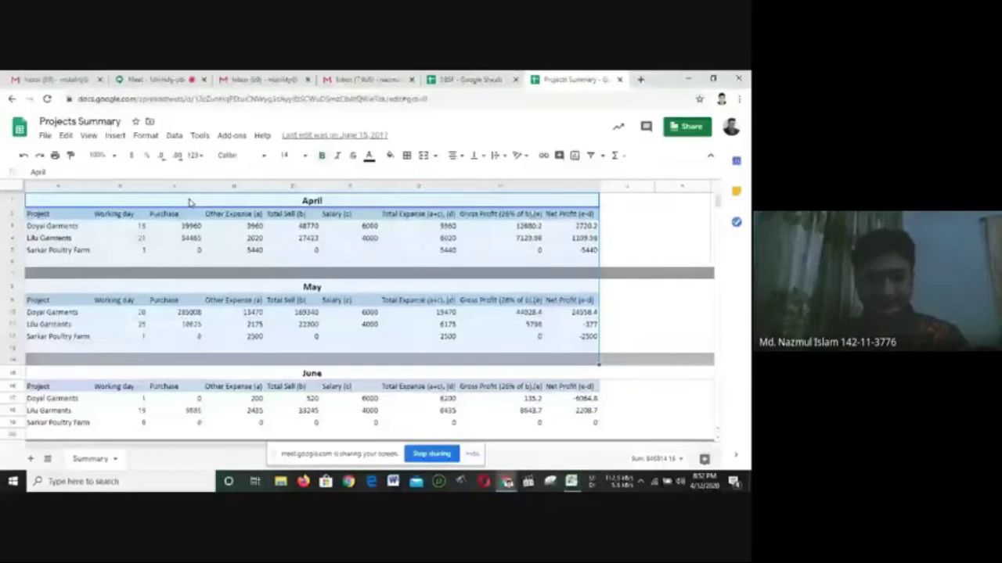
pyautogui.hotkey('shift', 'Up')
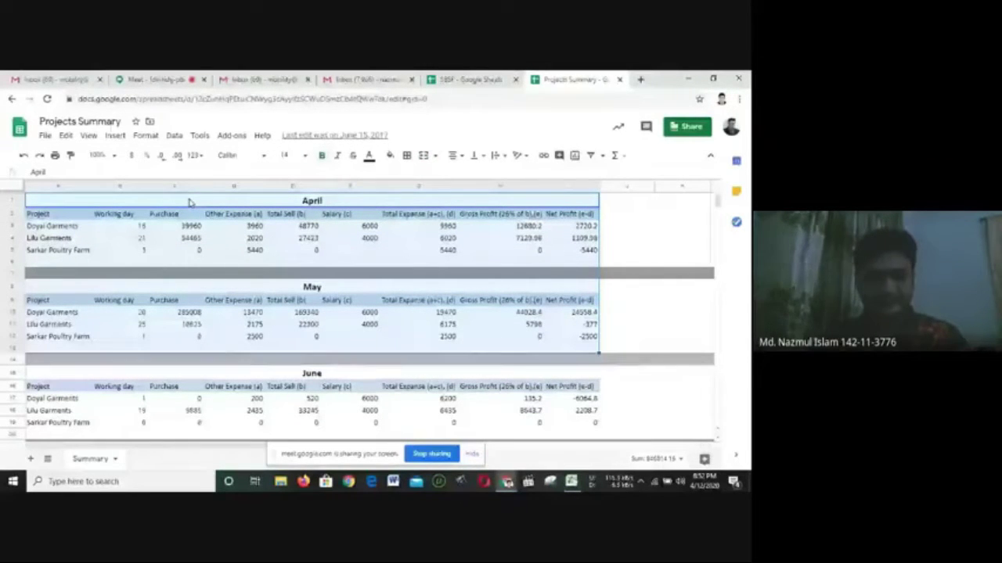
# Try 150%, 125% and 100% zoom levels, settling on 125%
pyautogui.click(117, 159)
pyautogui.click(95, 266)
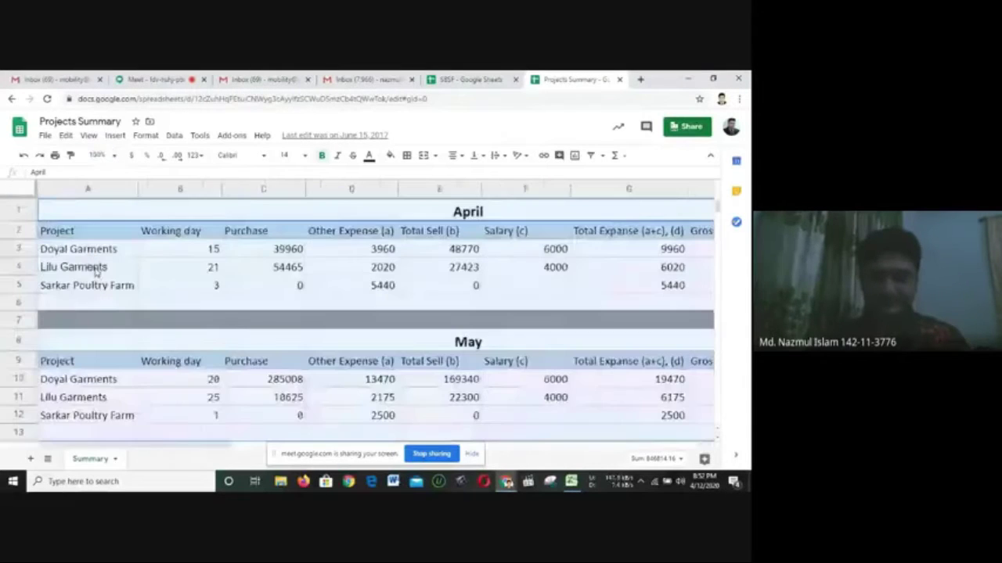
pyautogui.click(116, 159)
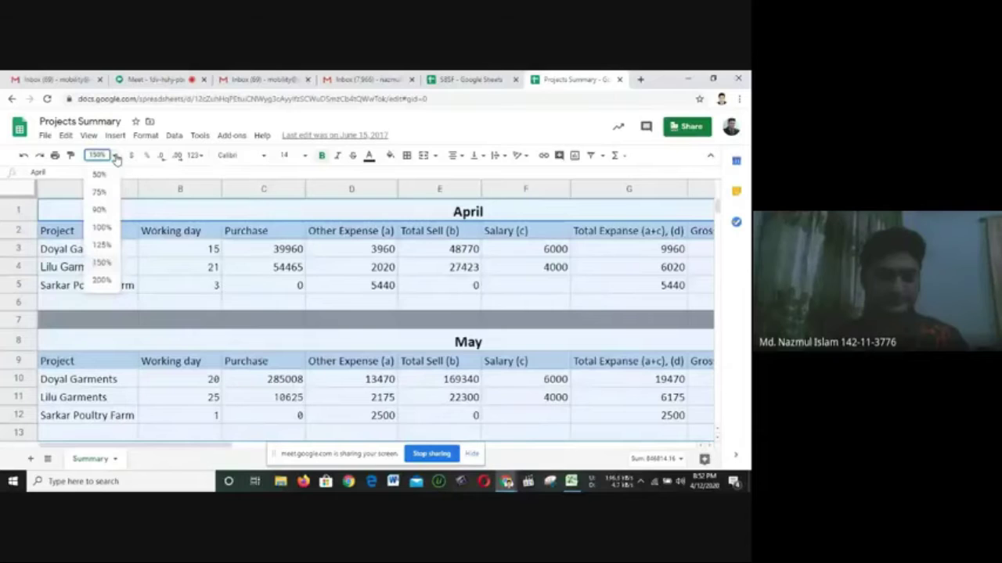
pyautogui.click(102, 245)
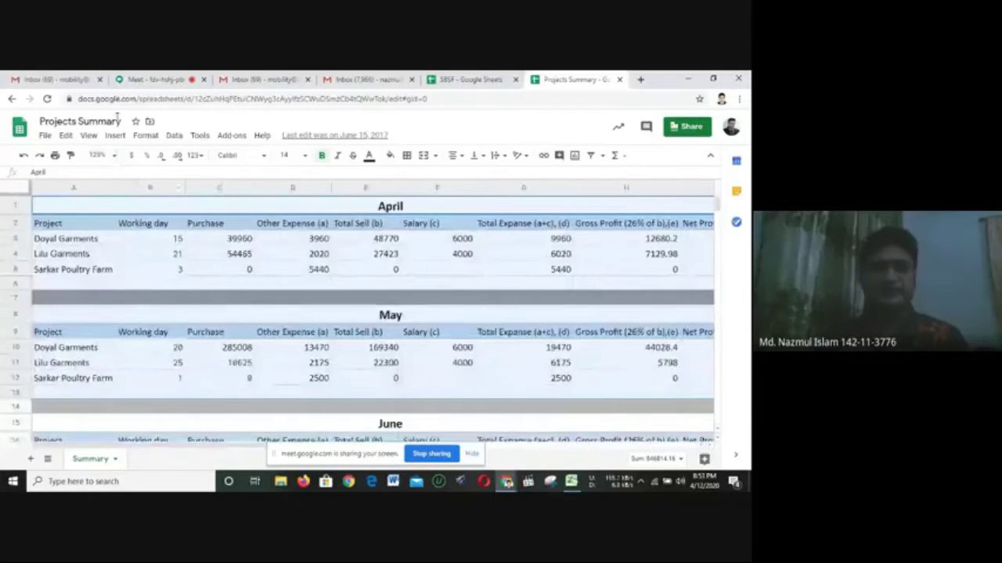
pyautogui.click(113, 157)
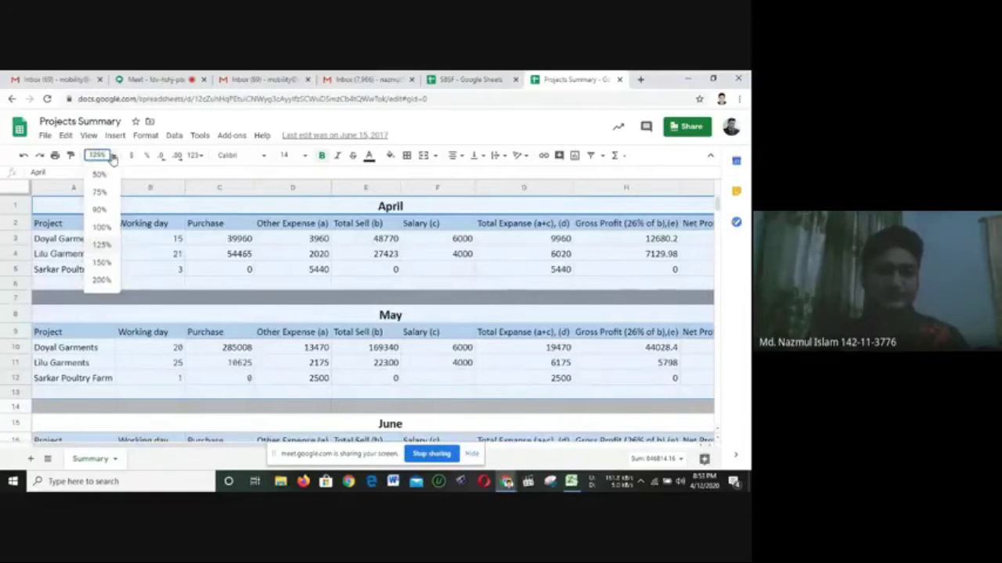
pyautogui.click(102, 227)
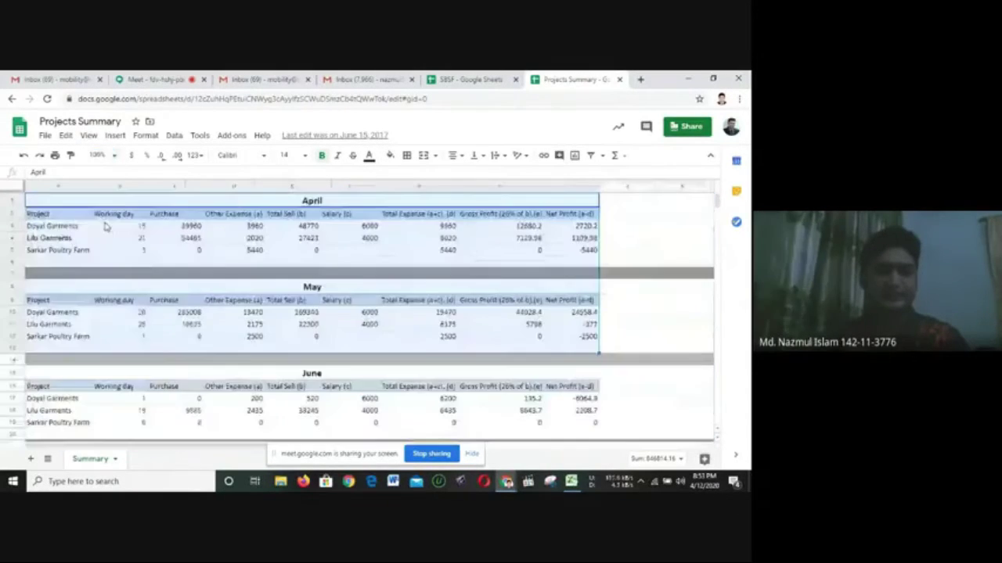
pyautogui.click(109, 157)
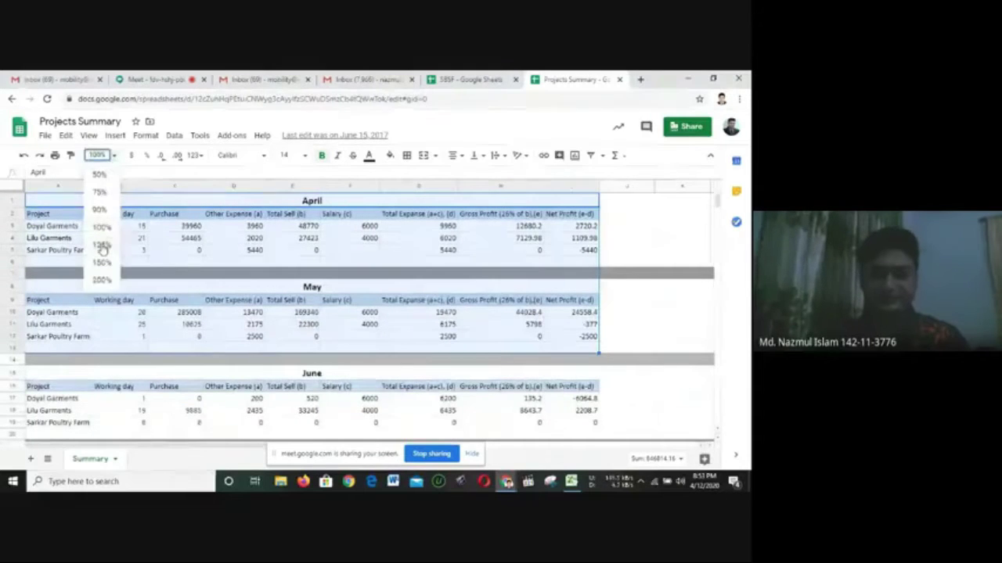
pyautogui.click(101, 246)
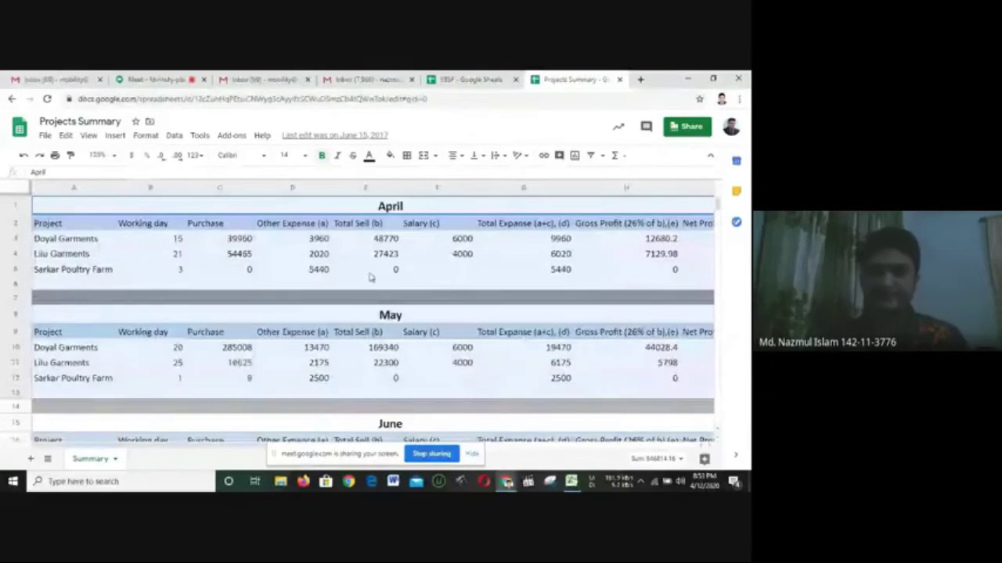
# Reselect the April and May tables from the April title and bring up print settings
pyautogui.click(391, 206)
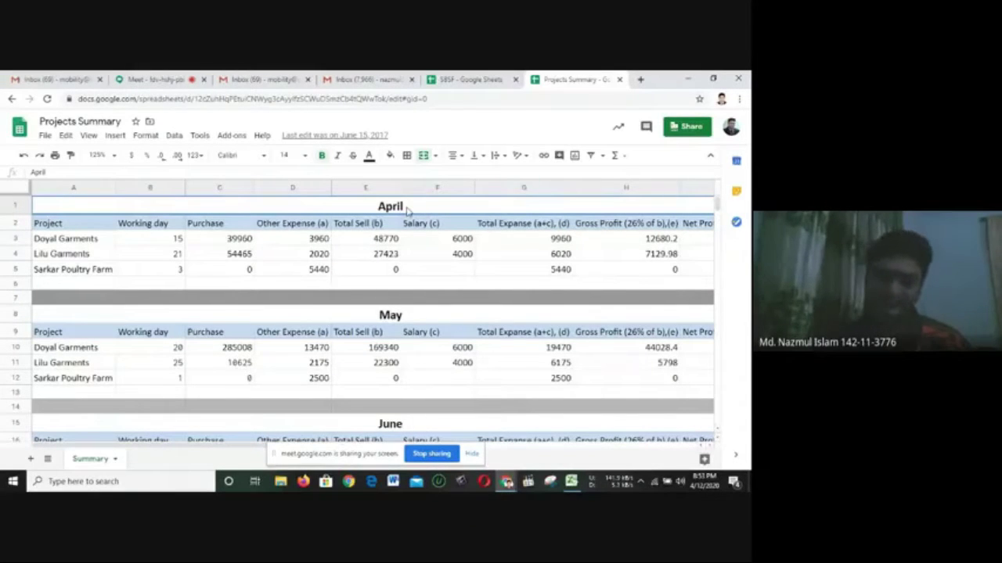
pyautogui.moveTo(407, 213); pyautogui.dragTo(411, 393)
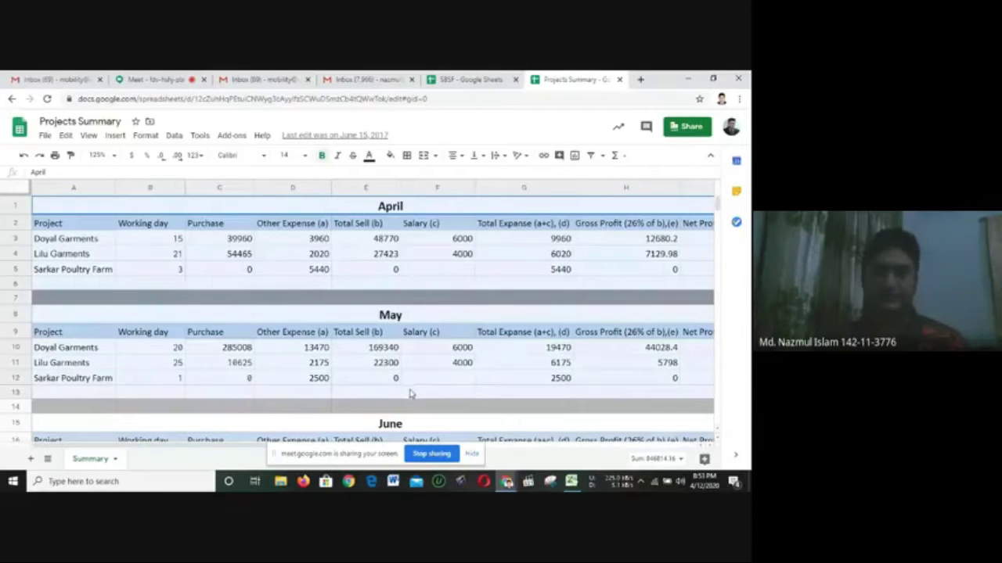
pyautogui.click(429, 210)
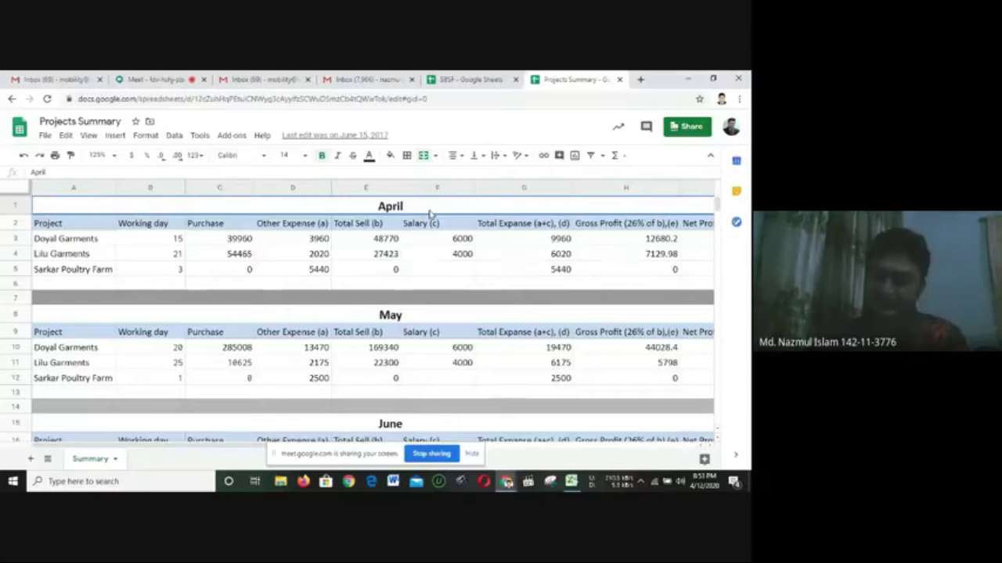
pyautogui.hotkey('shift', 'Down')
pyautogui.hotkey('shift', 'Down')
pyautogui.hotkey('shift', 'Down')
pyautogui.hotkey('shift', 'Down')
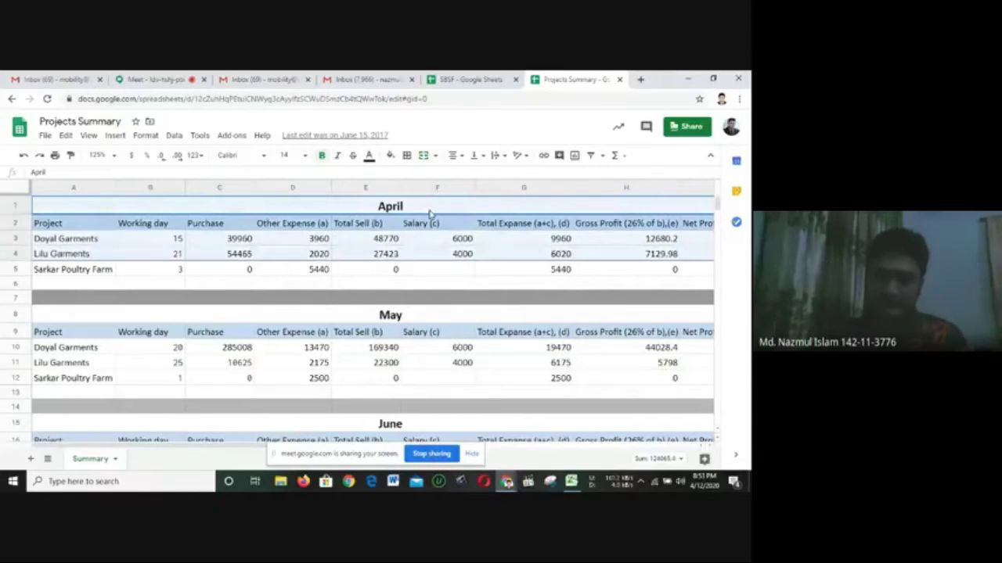
pyautogui.hotkey('shift', 'Down')
pyautogui.hotkey('shift', 'Down')
pyautogui.hotkey('shift', 'Down')
pyautogui.hotkey('shift', 'Down')
pyautogui.hotkey('shift', 'Down')
pyautogui.hotkey('shift', 'Down')
pyautogui.hotkey('shift', 'Down')
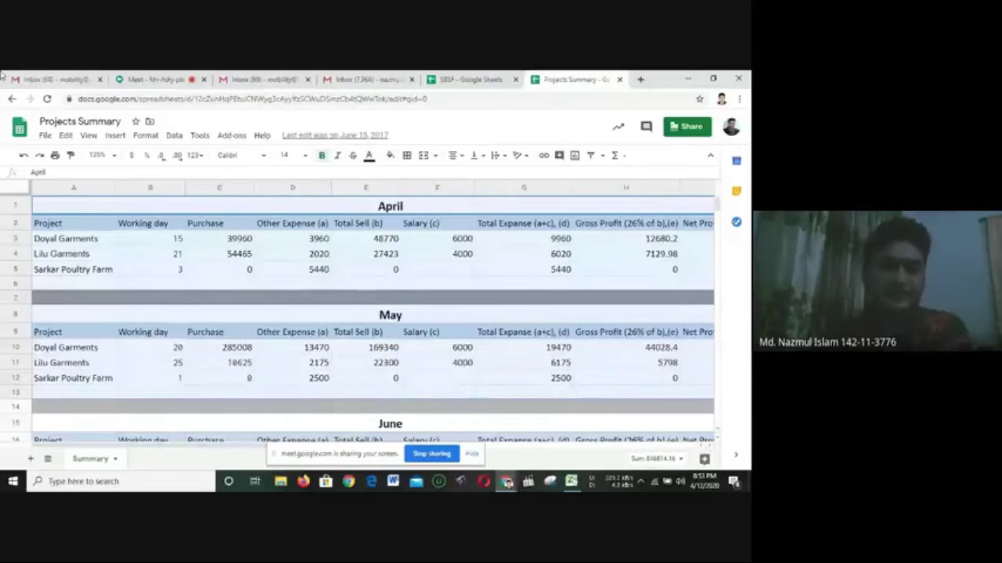
pyautogui.click(55, 155)
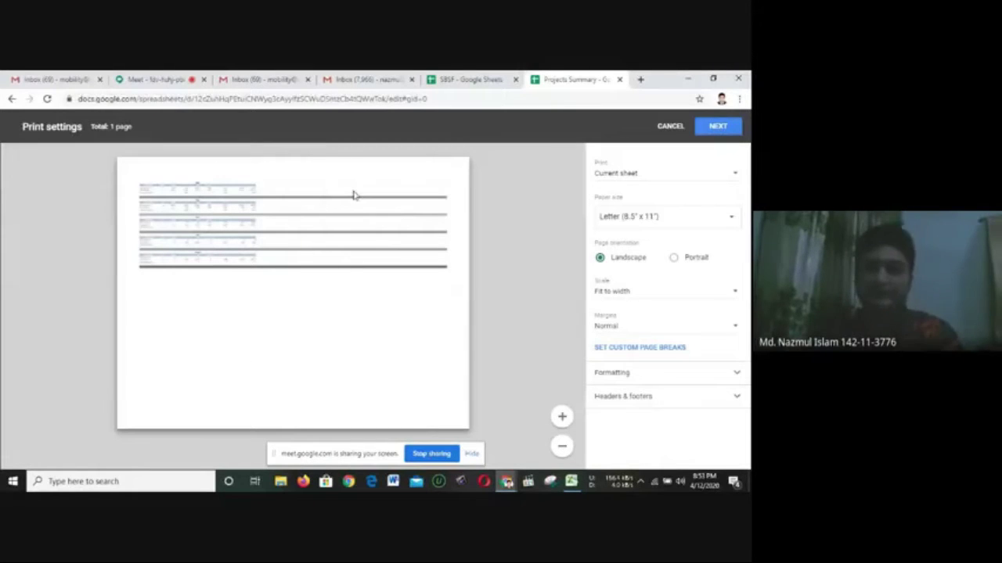
pyautogui.click(634, 175)
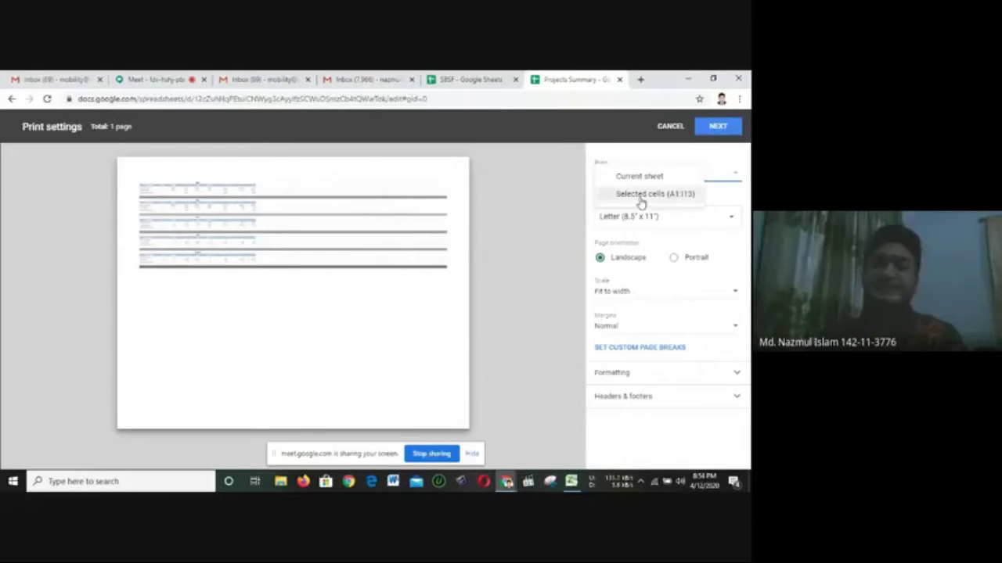
pyautogui.click(640, 194)
pyautogui.click(640, 212)
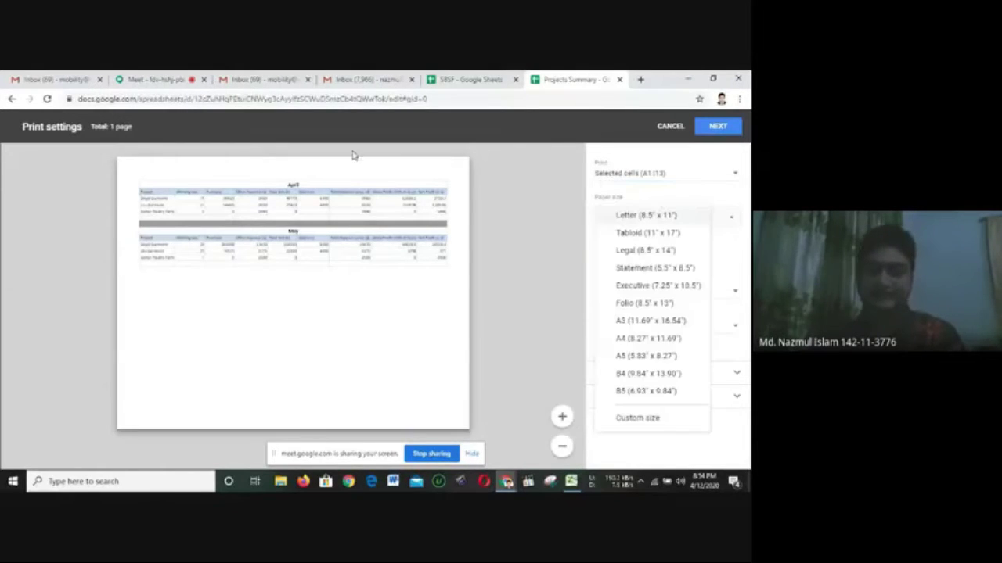
pyautogui.click(492, 297)
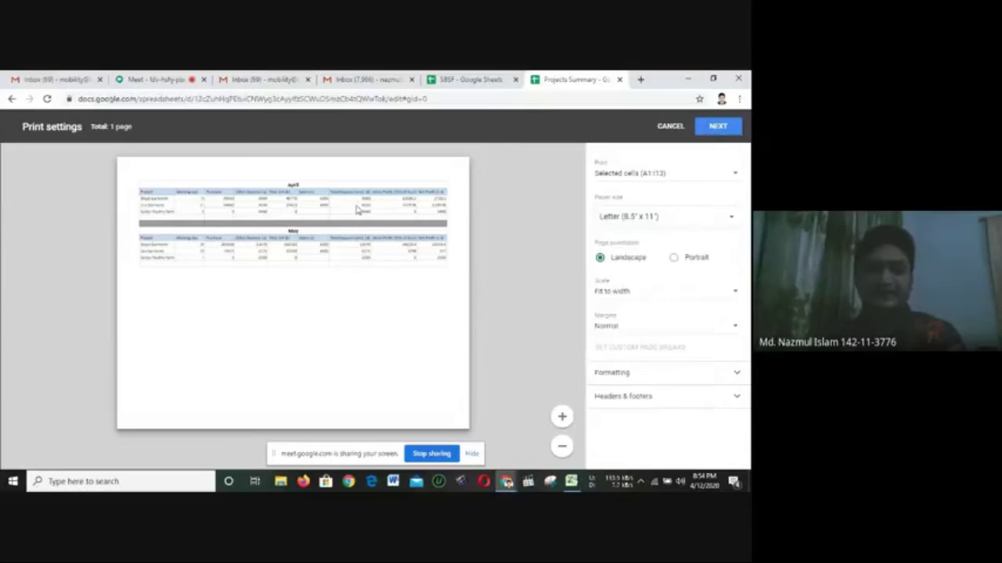
pyautogui.click(675, 259)
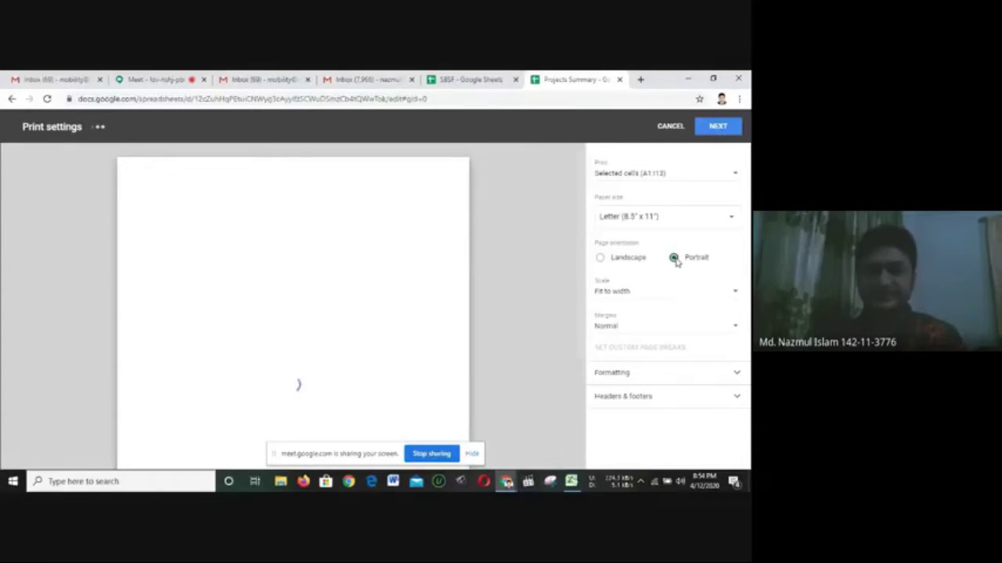
pyautogui.click(612, 258)
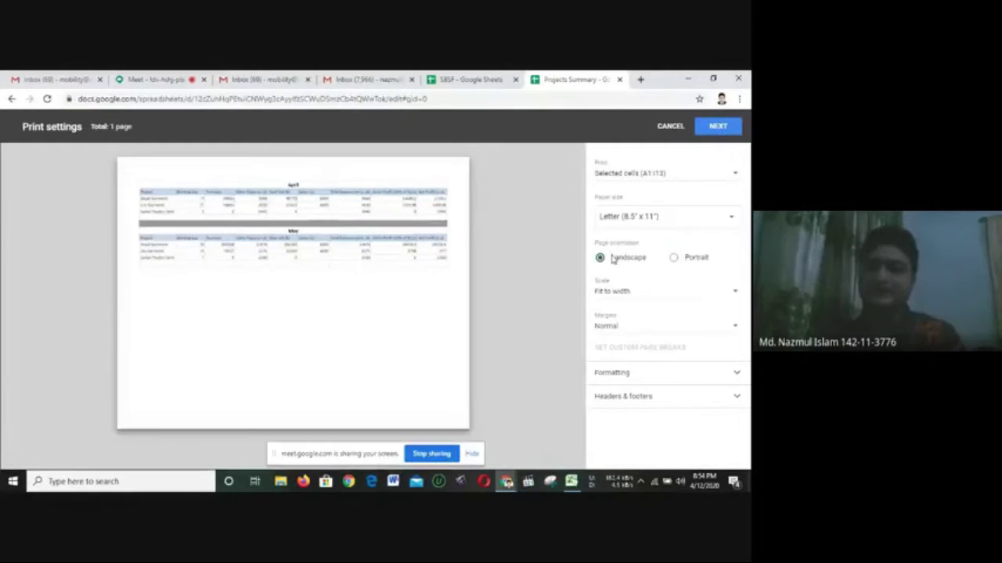
pyautogui.click(675, 132)
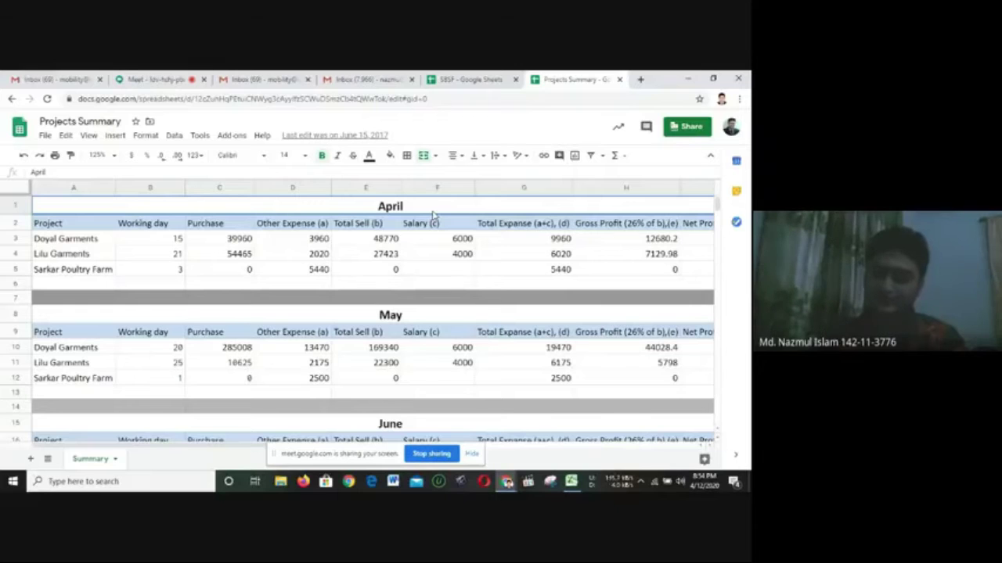
# Set printing to the selected April cells A1:I6, then cancel print settings
pyautogui.hotkey('shift', 'Down')
pyautogui.hotkey('shift', 'Down')
pyautogui.hotkey('shift', 'Down')
pyautogui.hotkey('shift', 'Down')
pyautogui.hotkey('shift', 'Down')
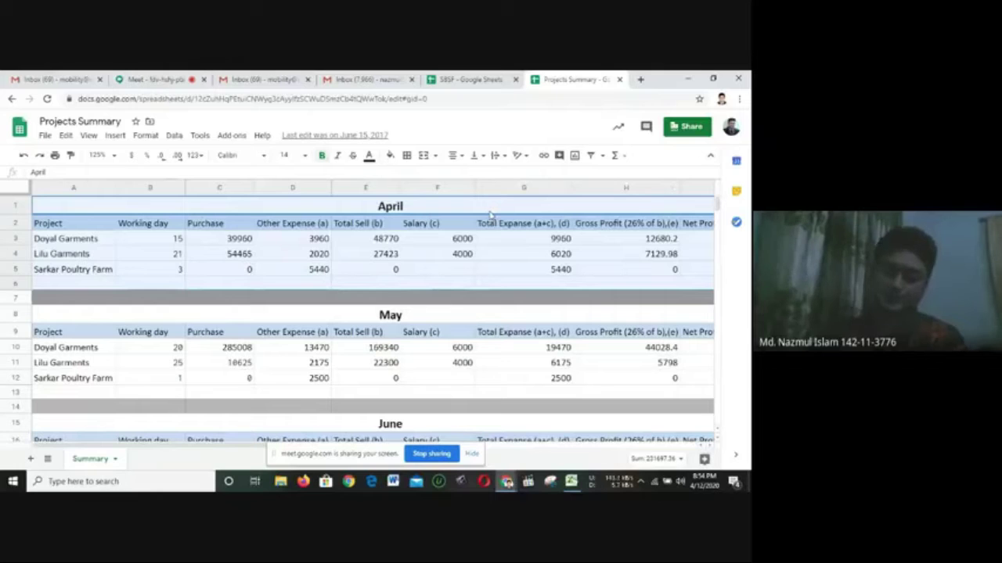
pyautogui.click(55, 155)
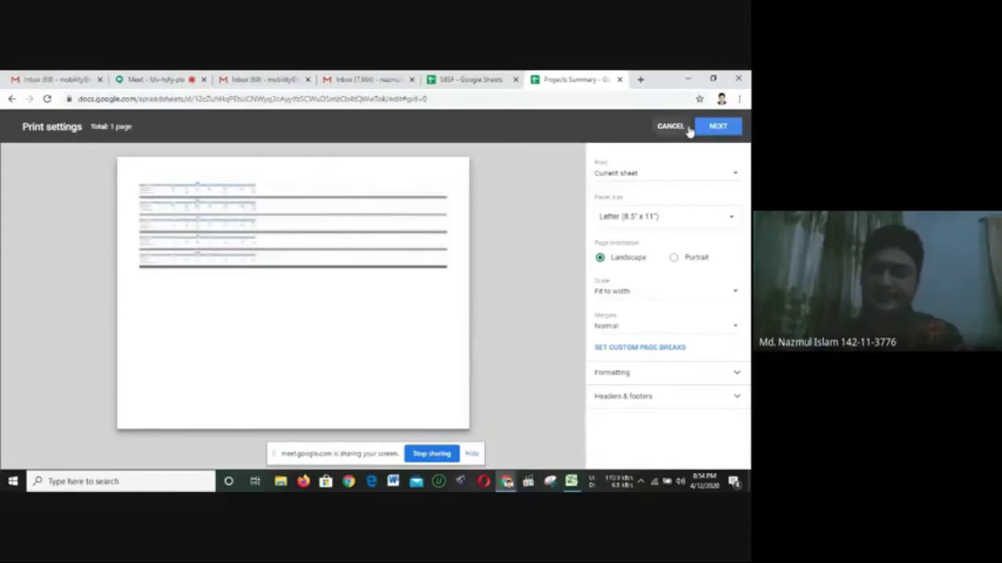
pyautogui.click(660, 178)
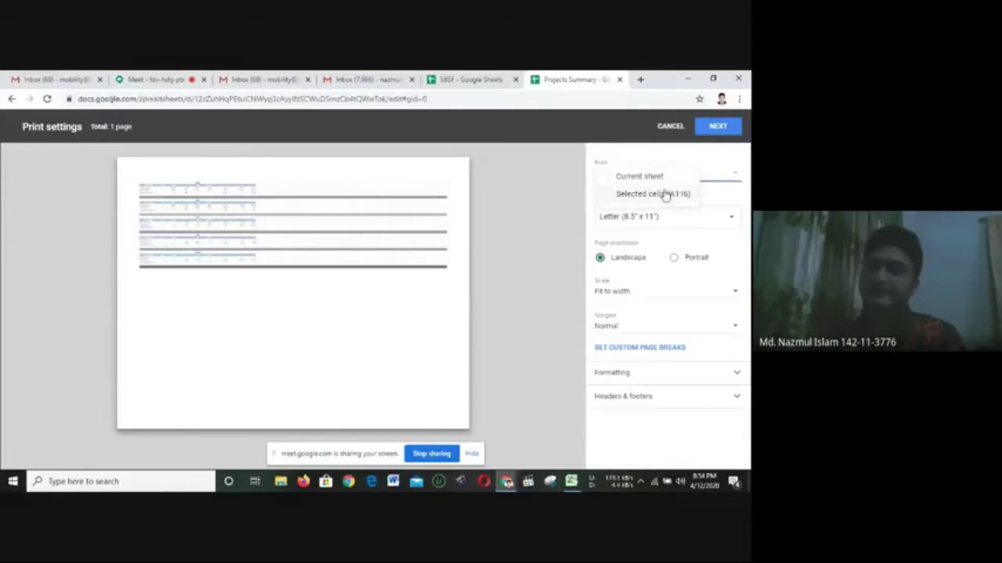
pyautogui.click(663, 195)
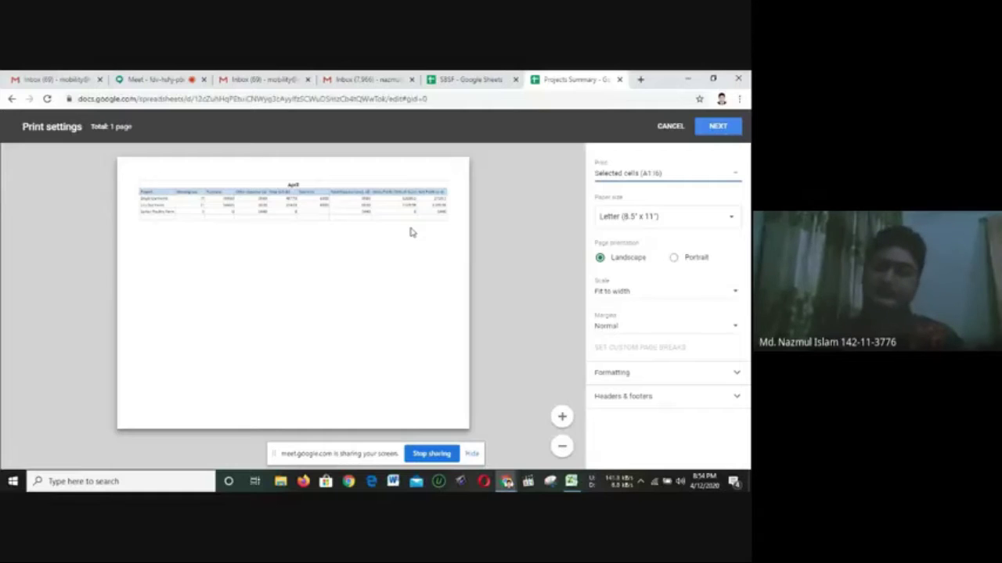
pyautogui.click(639, 180)
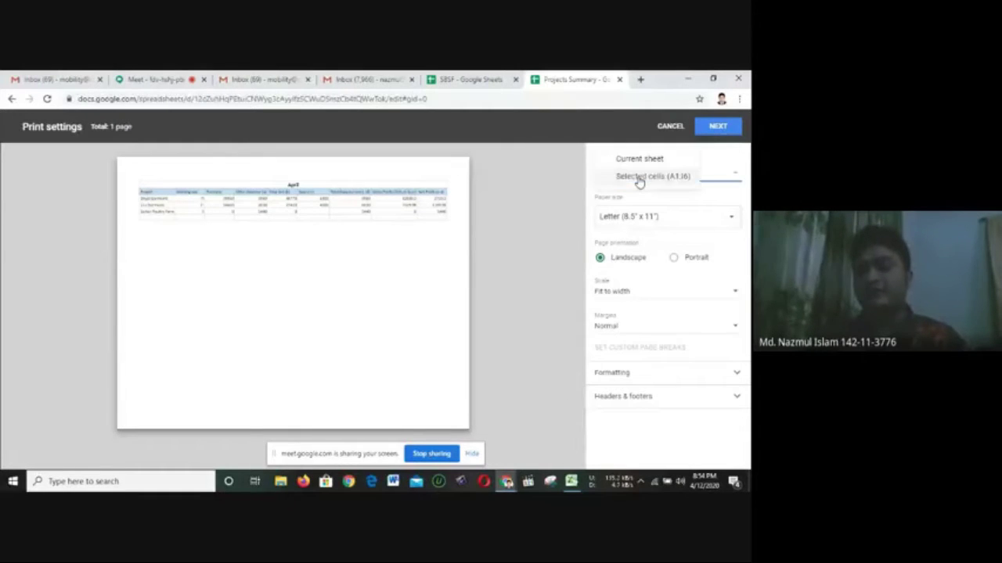
pyautogui.click(643, 178)
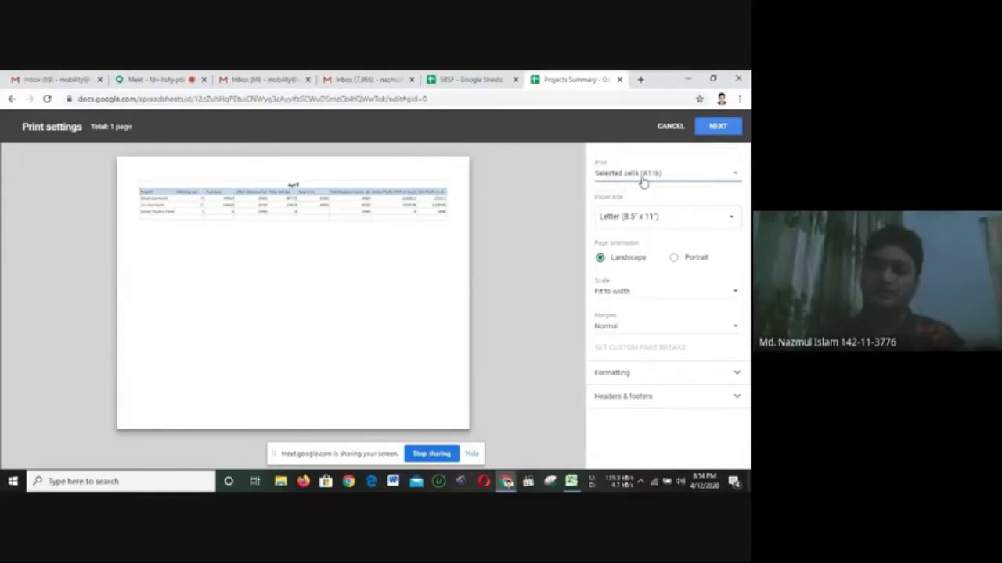
pyautogui.click(667, 127)
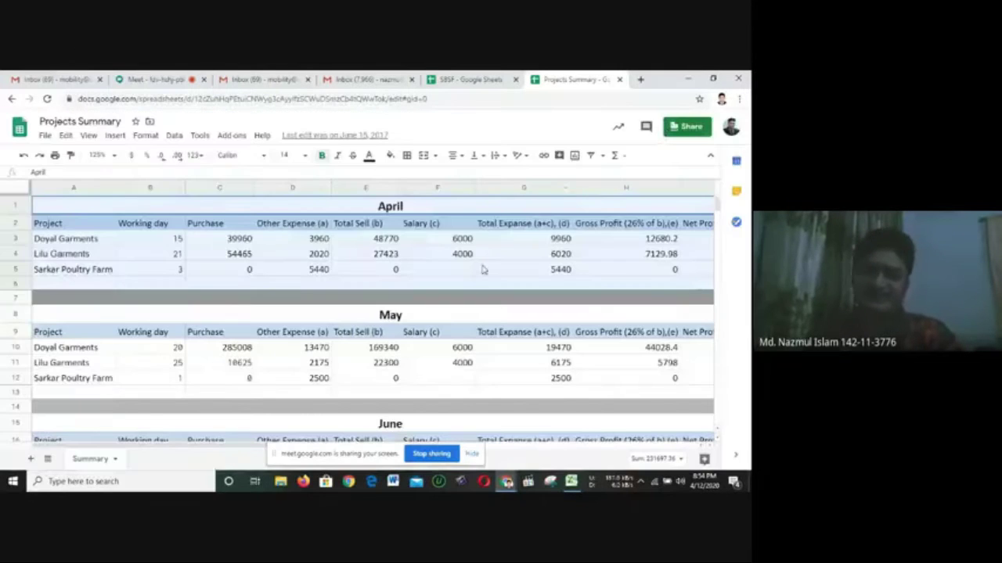
# Select the May and April headings, then switch to the SBSF spreadsheet
pyautogui.click(439, 316)
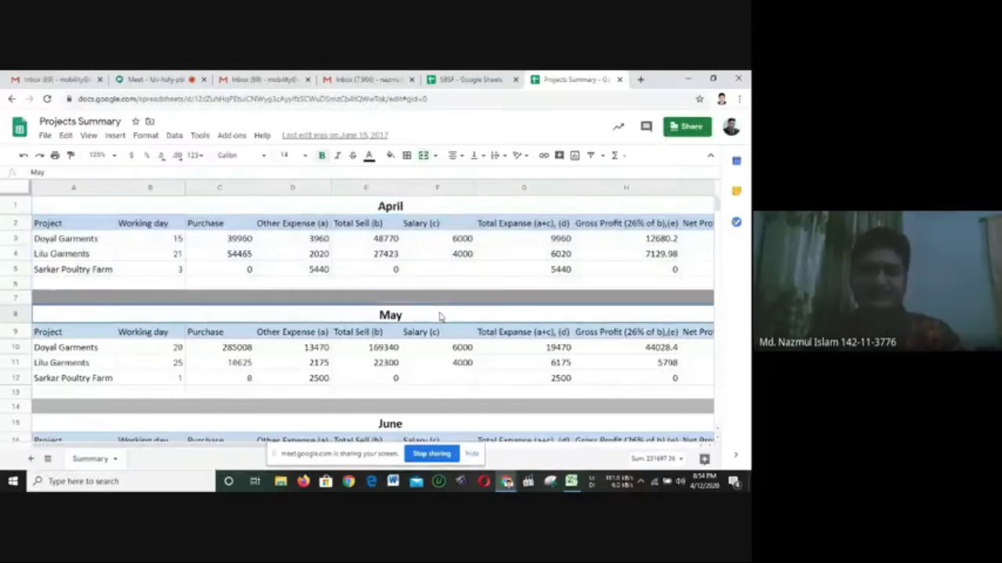
pyautogui.click(416, 205)
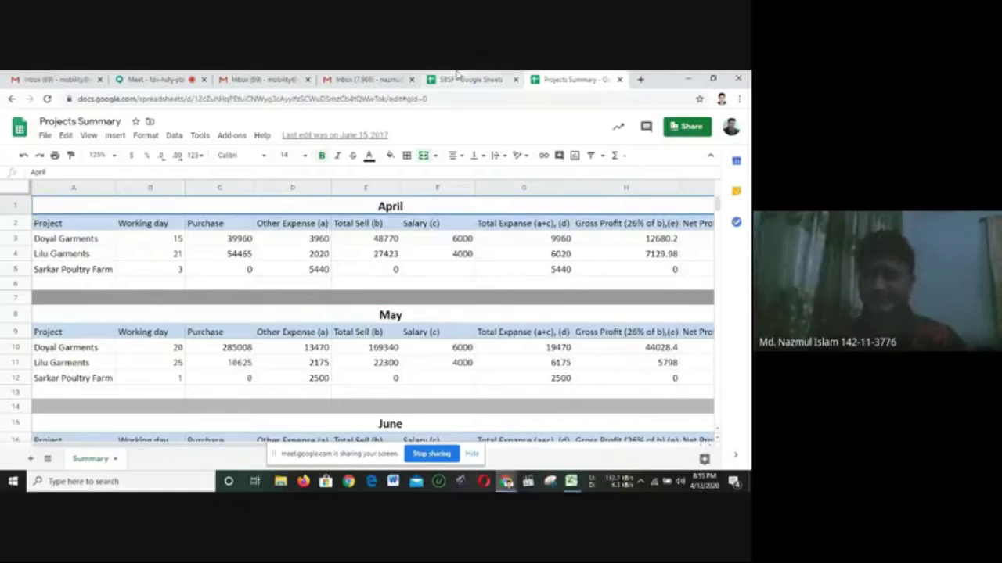
pyautogui.click(460, 79)
# In Excel, select B19 'Linking Data in Spreadsheet', then return to SBSF in Chrome
pyautogui.hotkey('alt', 'Tab')
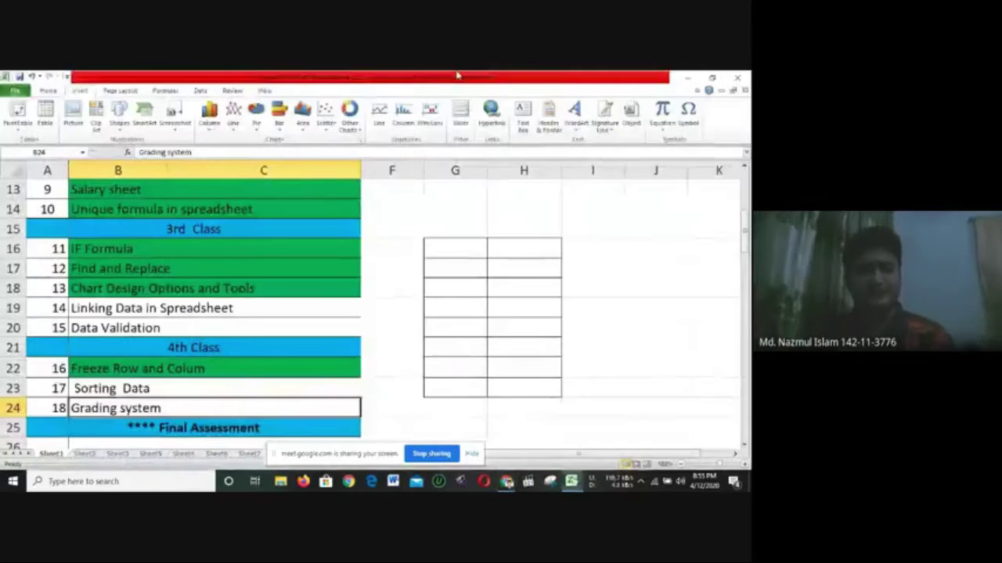
pyautogui.click(199, 310)
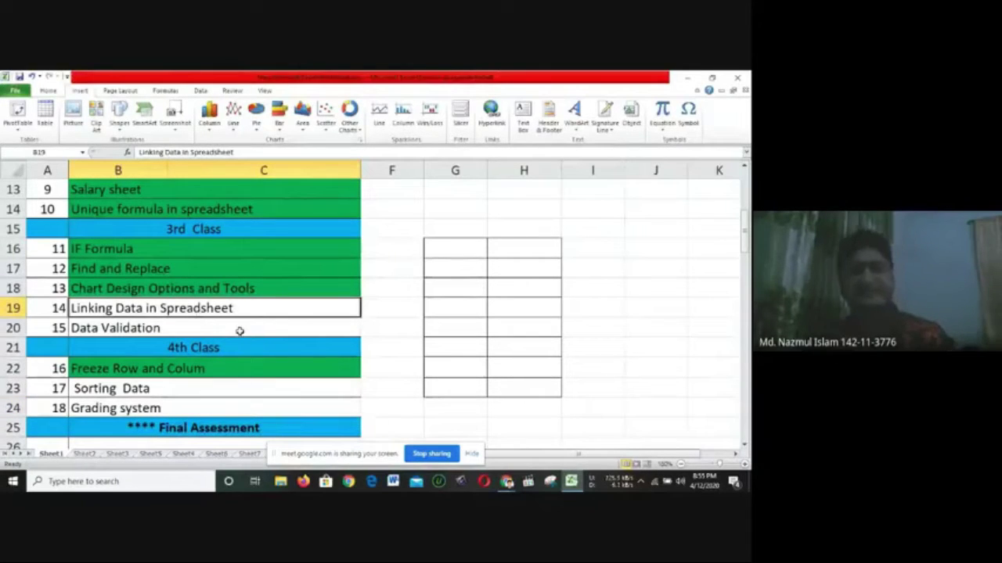
pyautogui.hotkey('alt', 'Tab')
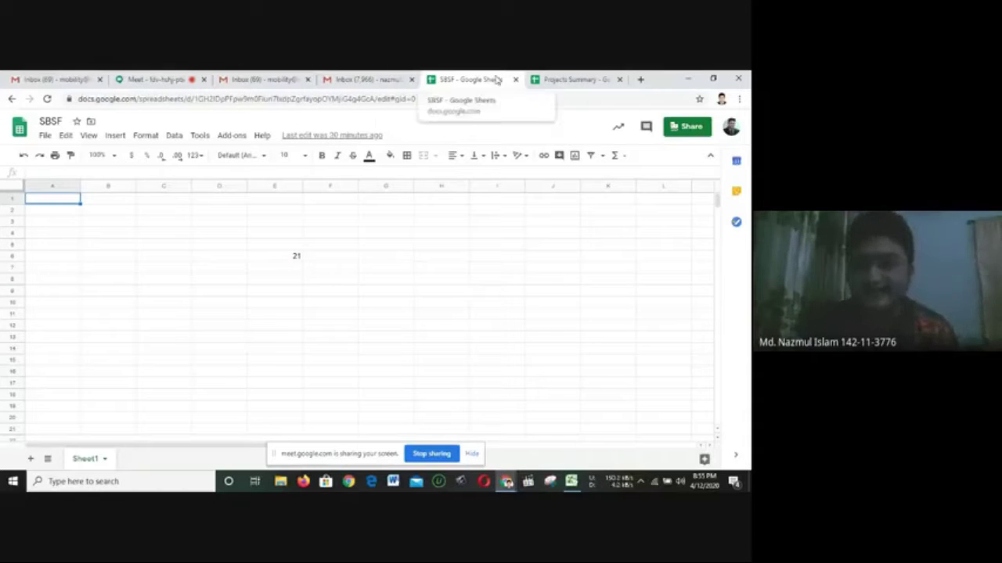
# Compare SBSF with Projects Summary by switching between their tabs several times
pyautogui.click(556, 83)
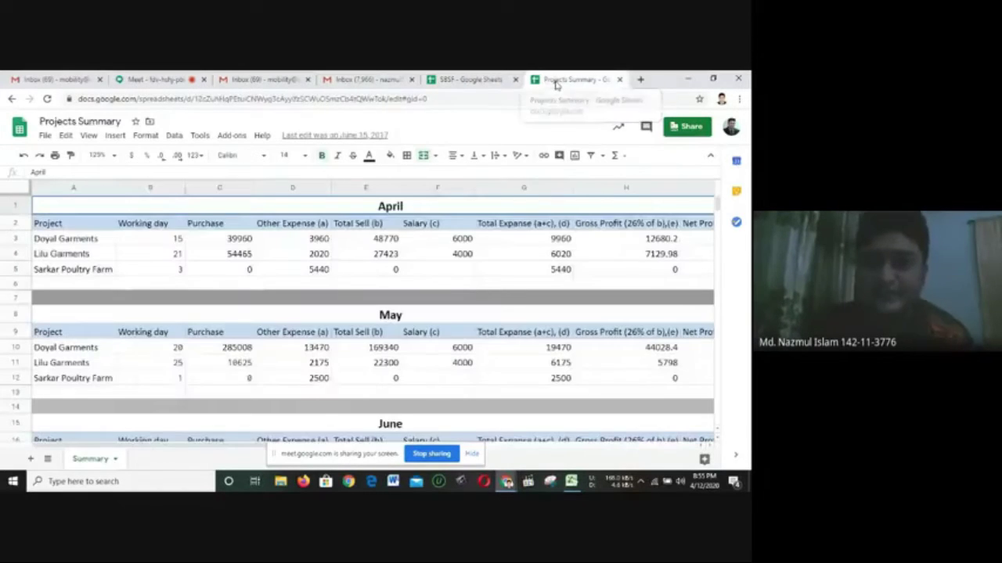
pyautogui.click(473, 79)
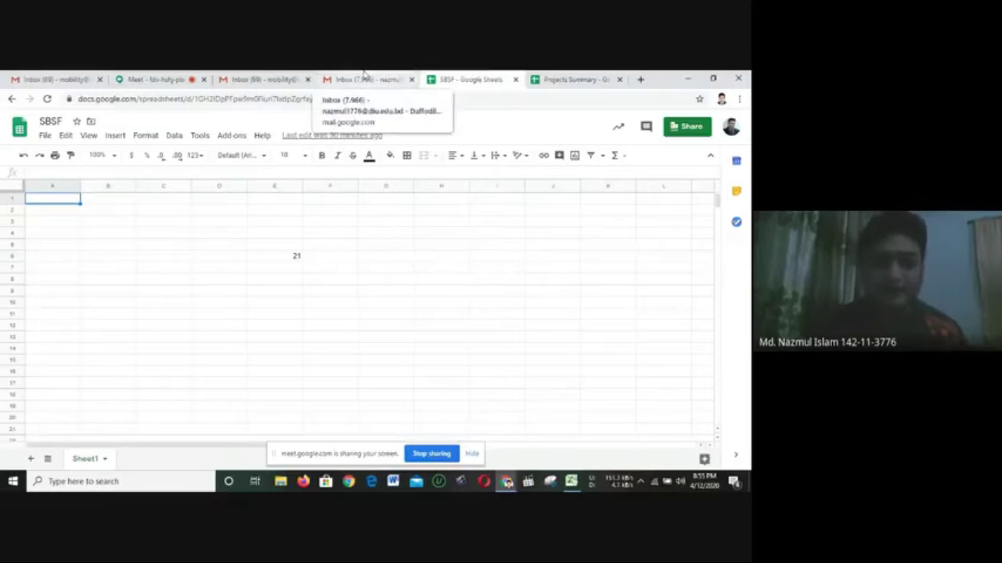
pyautogui.write('1')
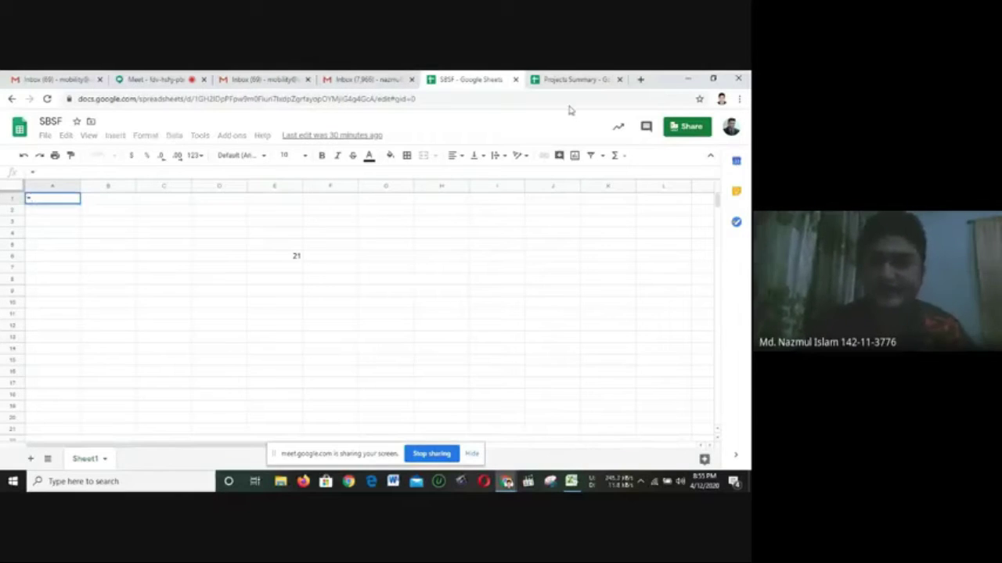
pyautogui.click(576, 78)
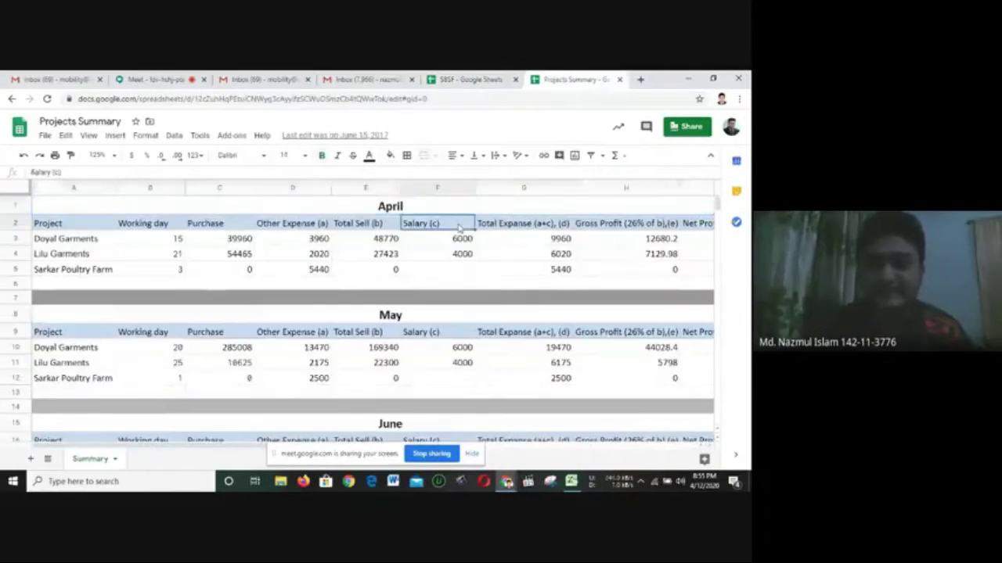
pyautogui.click(472, 79)
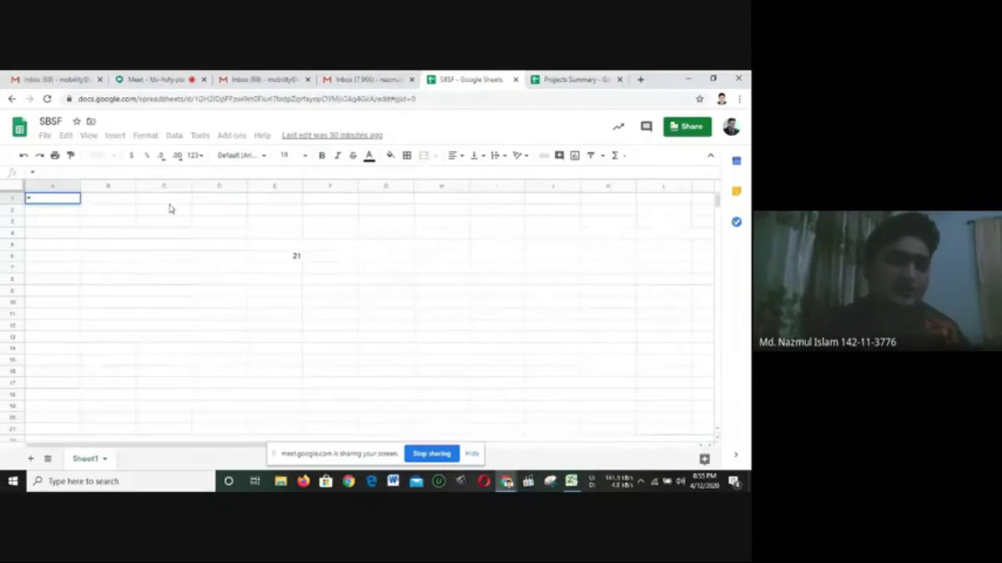
pyautogui.click(563, 79)
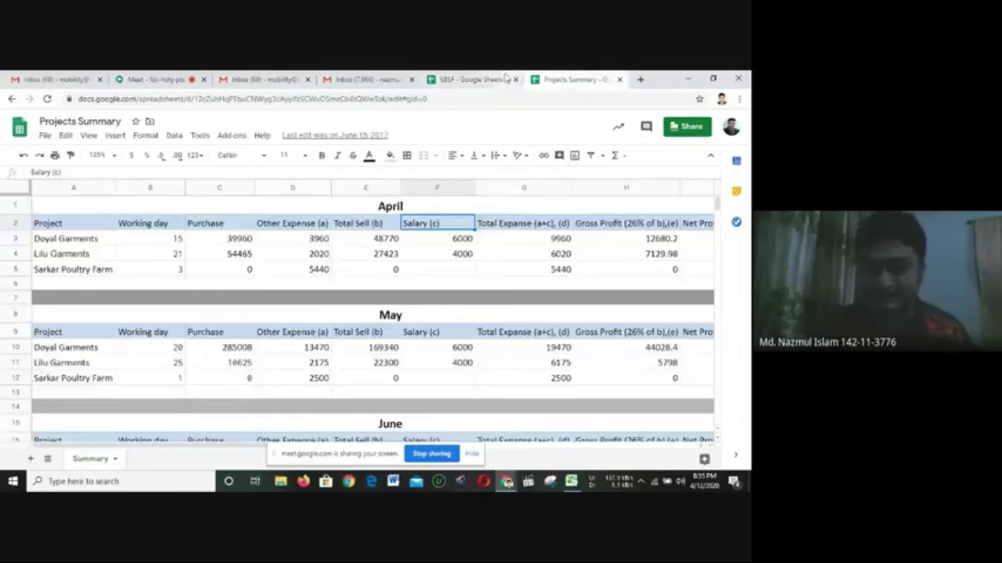
pyautogui.click(461, 79)
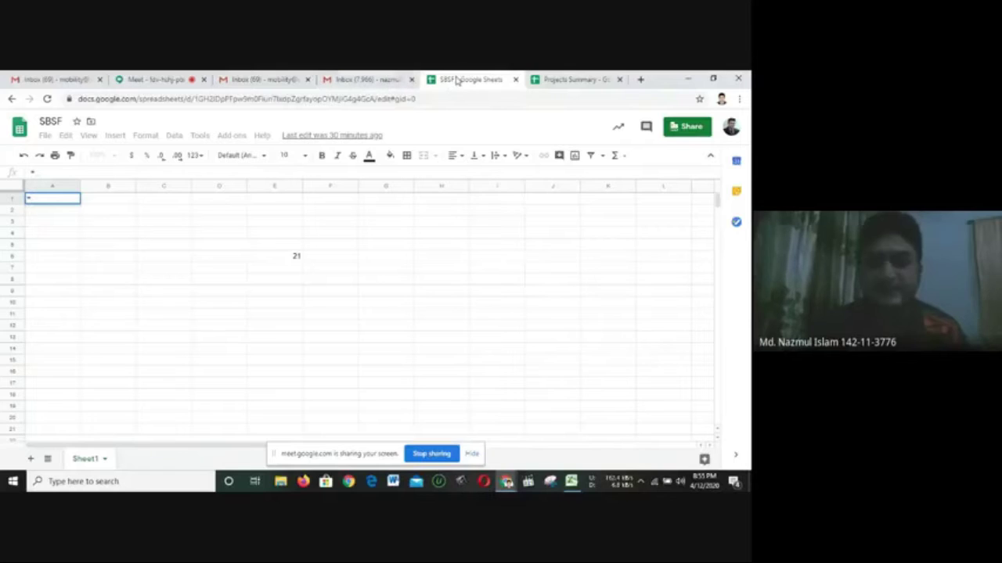
pyautogui.click(570, 76)
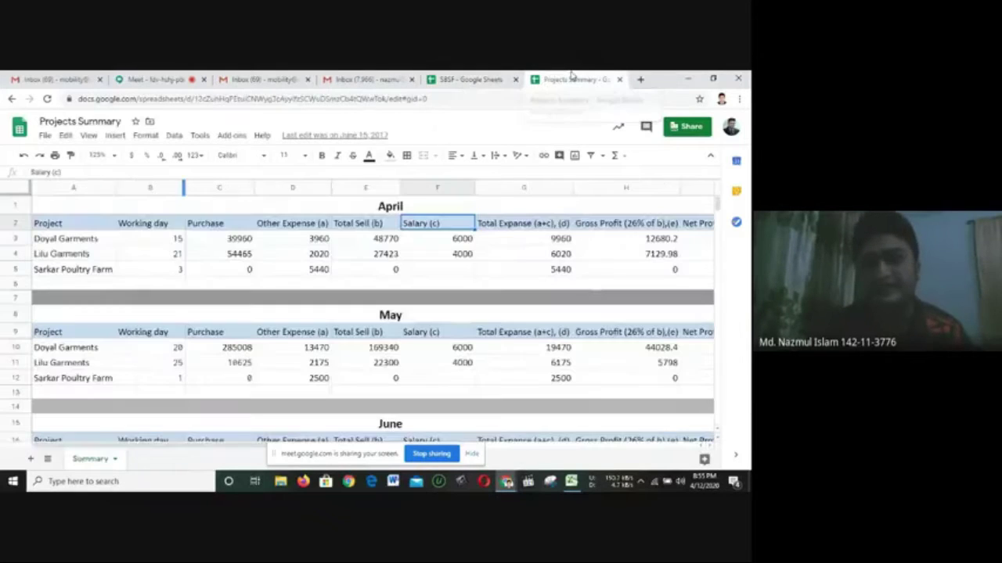
pyautogui.click(483, 74)
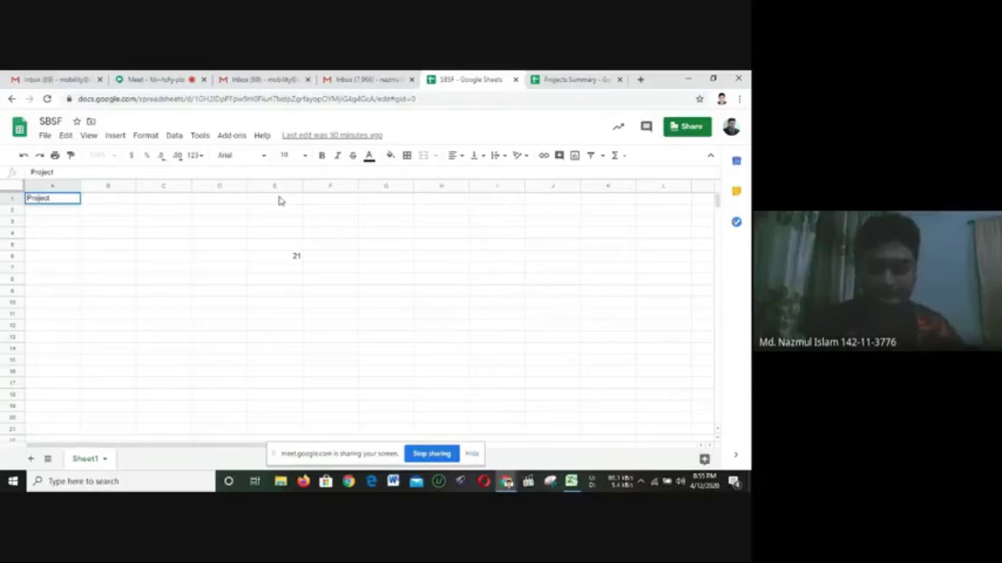
# Finish entering the title 'Project Summary' in SBSF cell A1
pyautogui.write('mmary')
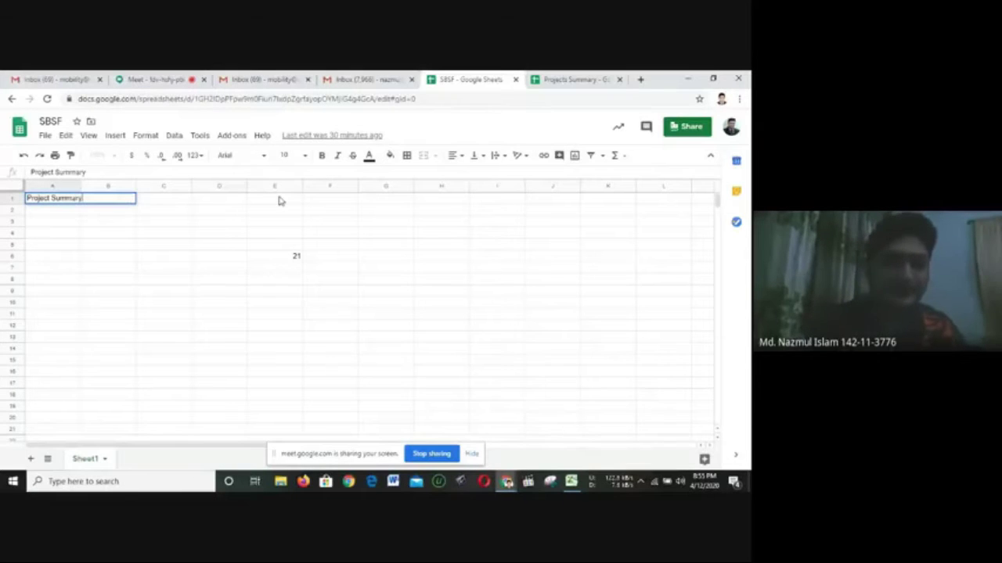
pyautogui.press('Return')
pyautogui.press('Tab')
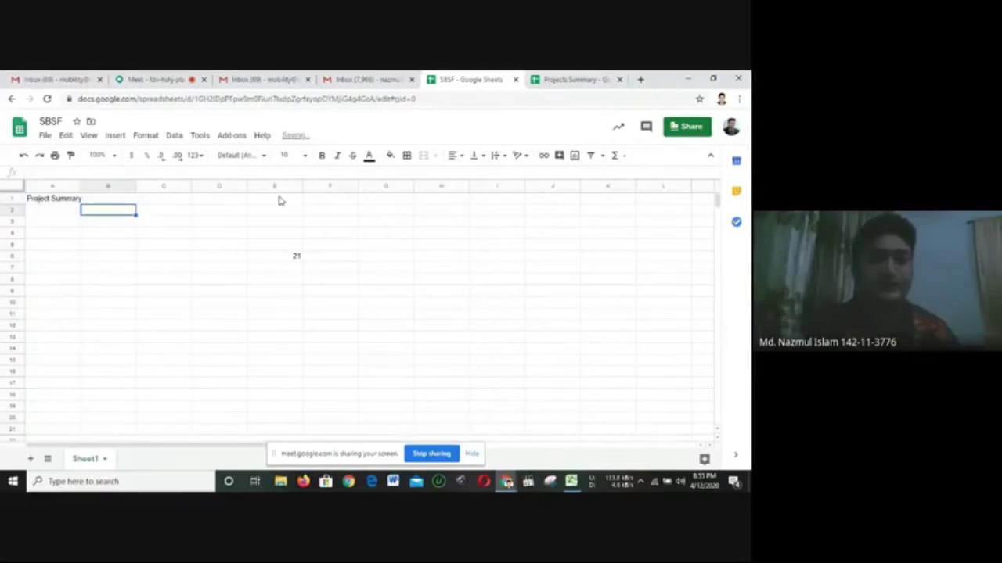
# In Projects Summary, scroll right to the April Net Profit in I5 and the Total Expanse header G9
pyautogui.click(552, 78)
pyautogui.moveTo(162, 447); pyautogui.dragTo(270, 444)
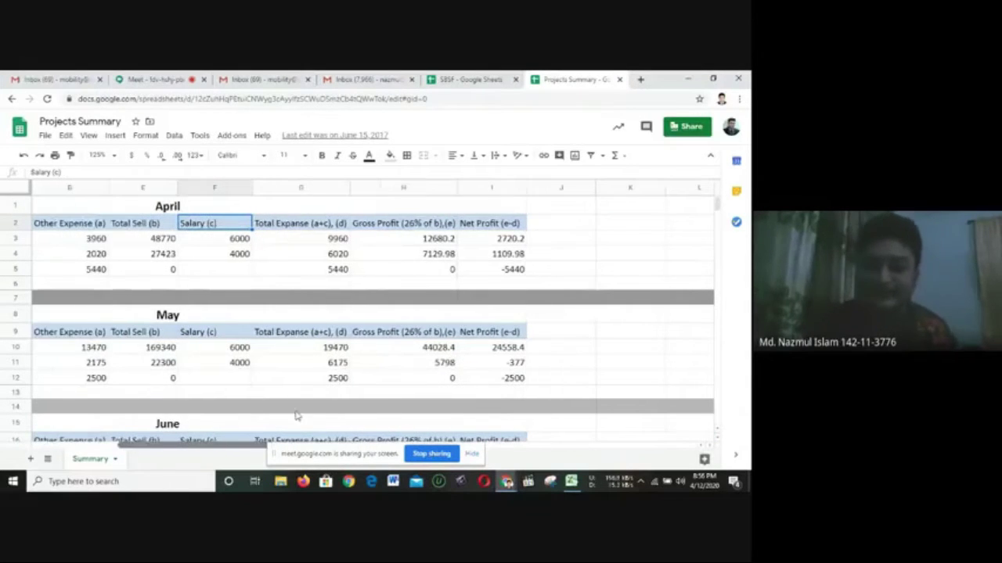
pyautogui.hscroll(-5, 295, 415)
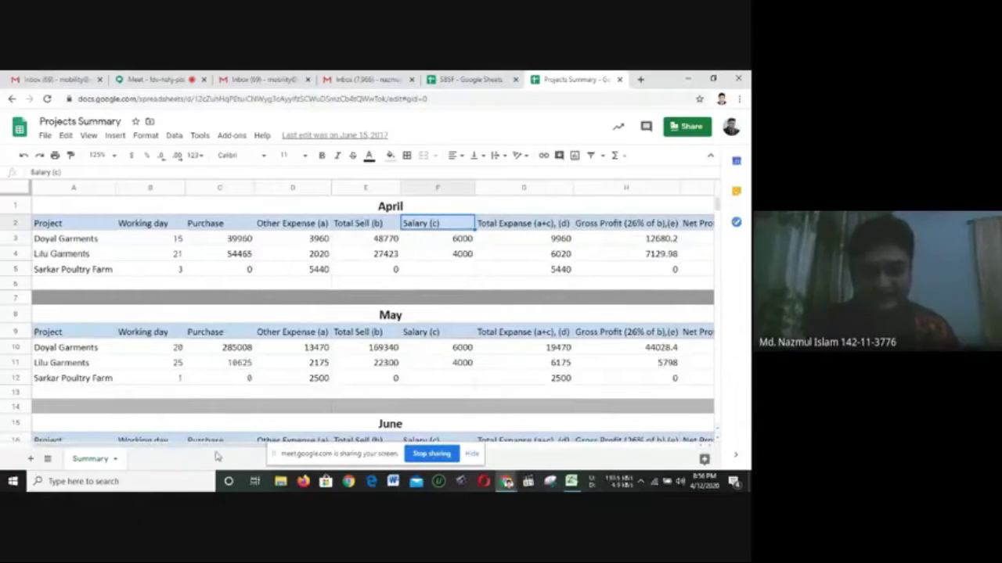
pyautogui.moveTo(242, 454); pyautogui.dragTo(313, 448)
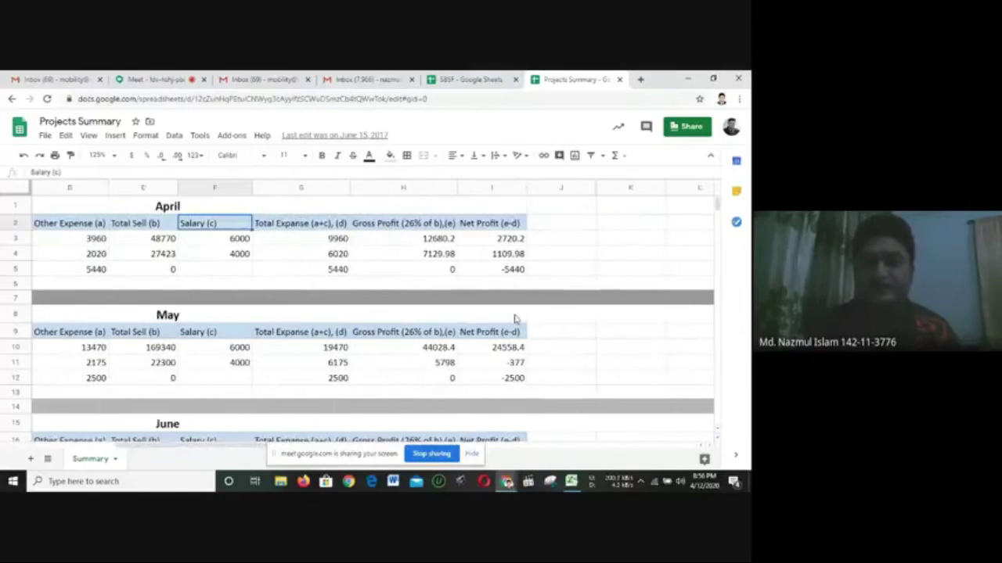
pyautogui.click(493, 270)
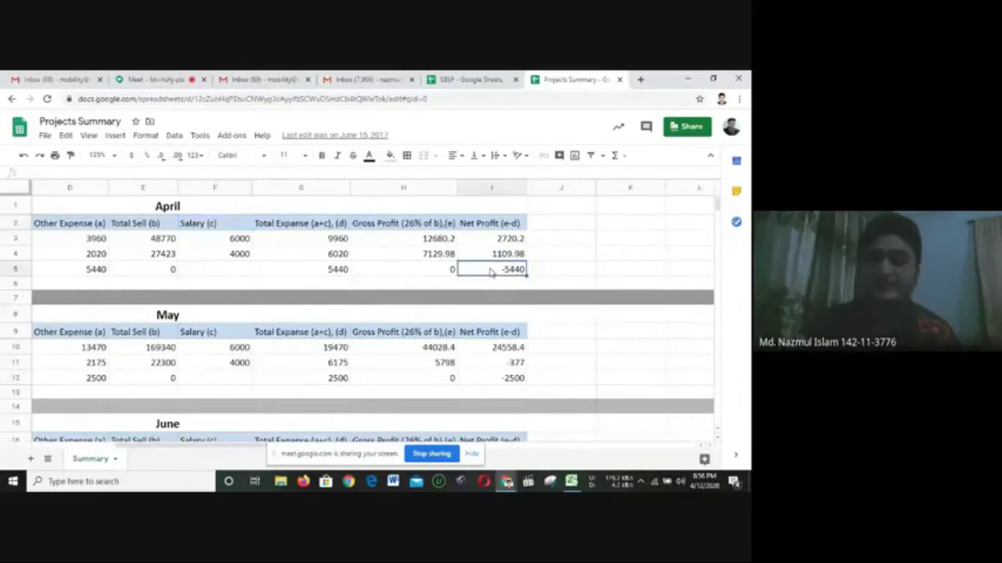
pyautogui.click(462, 79)
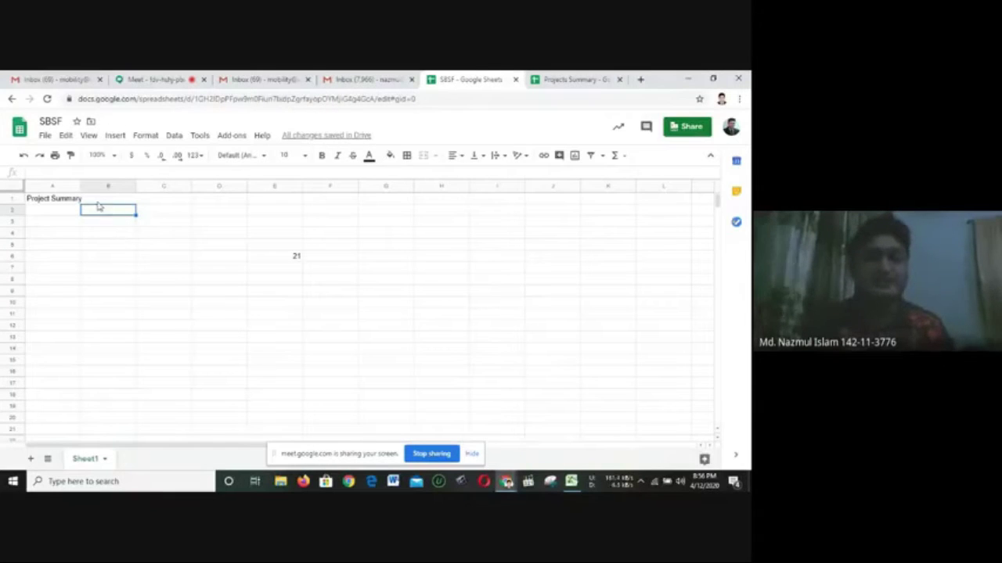
pyautogui.click(572, 79)
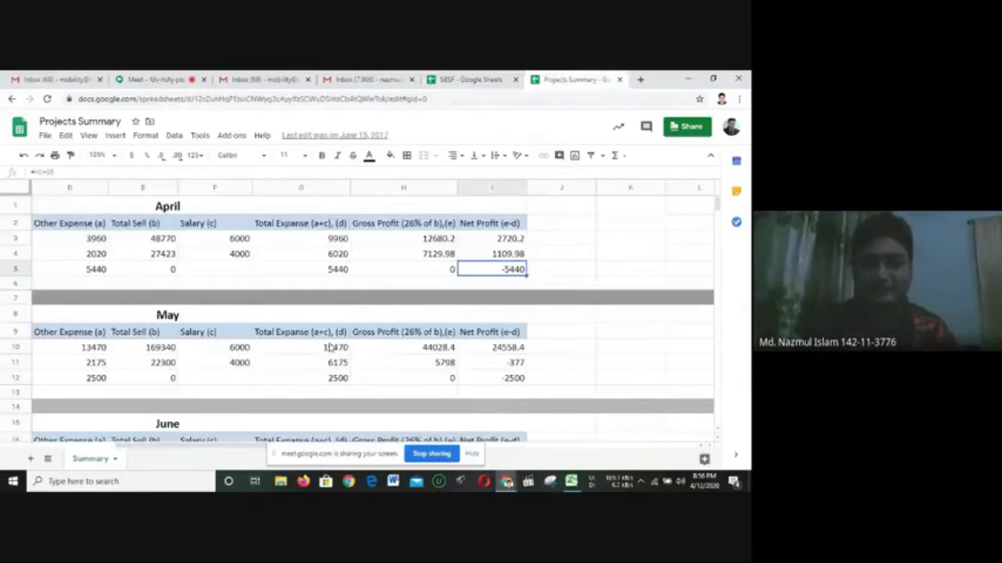
pyautogui.click(294, 327)
pyautogui.press('Left')
pyautogui.press('Left')
pyautogui.press('Left')
pyautogui.press('Left')
pyautogui.press('Left')
pyautogui.press('Left')
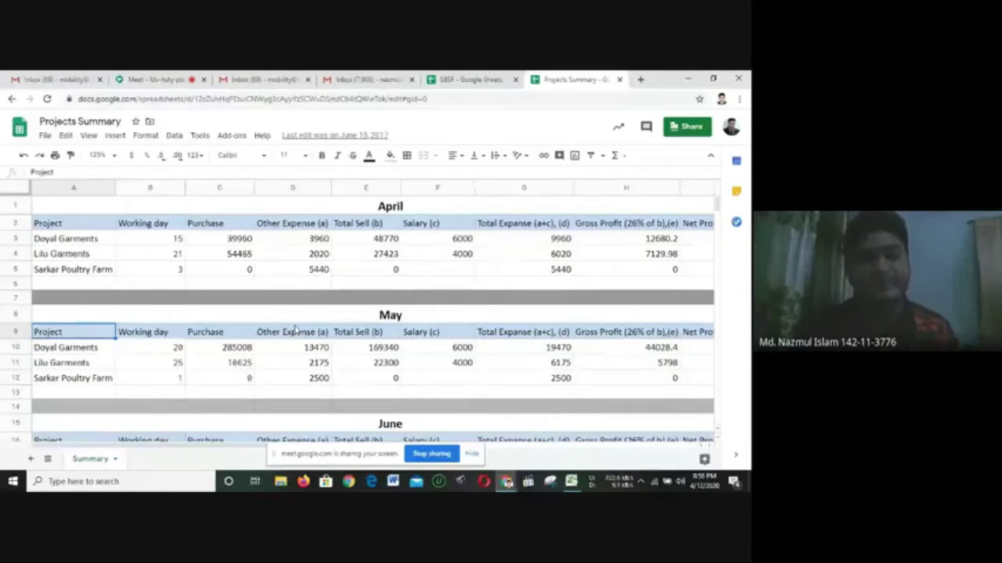
pyautogui.press('Up')
pyautogui.press('Up')
pyautogui.press('Up')
pyautogui.press('Up')
pyautogui.press('Up')
pyautogui.press('Right')
pyautogui.press('Right')
pyautogui.press('Right')
pyautogui.press('Right')
pyautogui.press('Right')
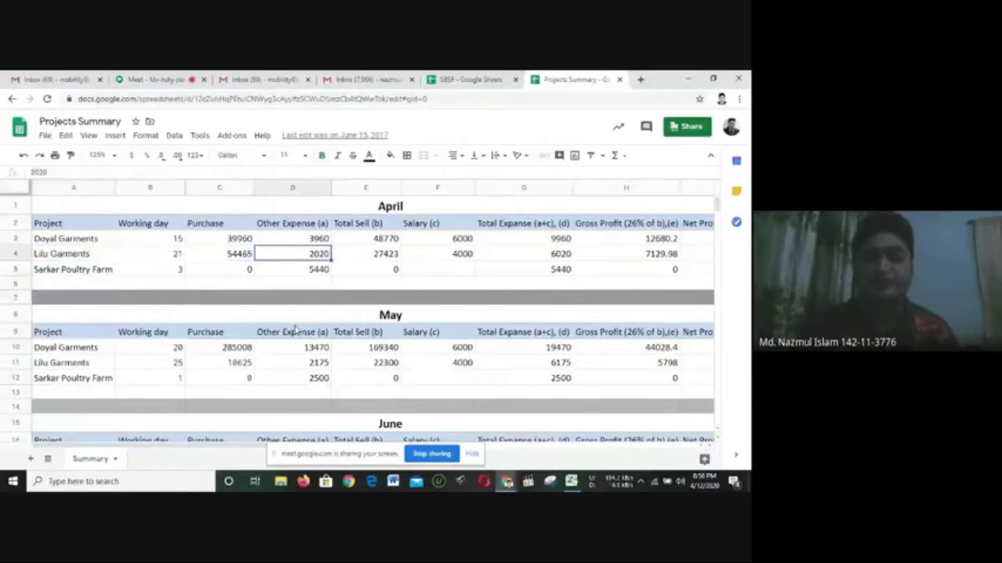
pyautogui.press('Right')
pyautogui.press('Right')
pyautogui.press('Right')
pyautogui.press('Right')
pyautogui.press('Down')
pyautogui.press('Left')
pyautogui.press('Left')
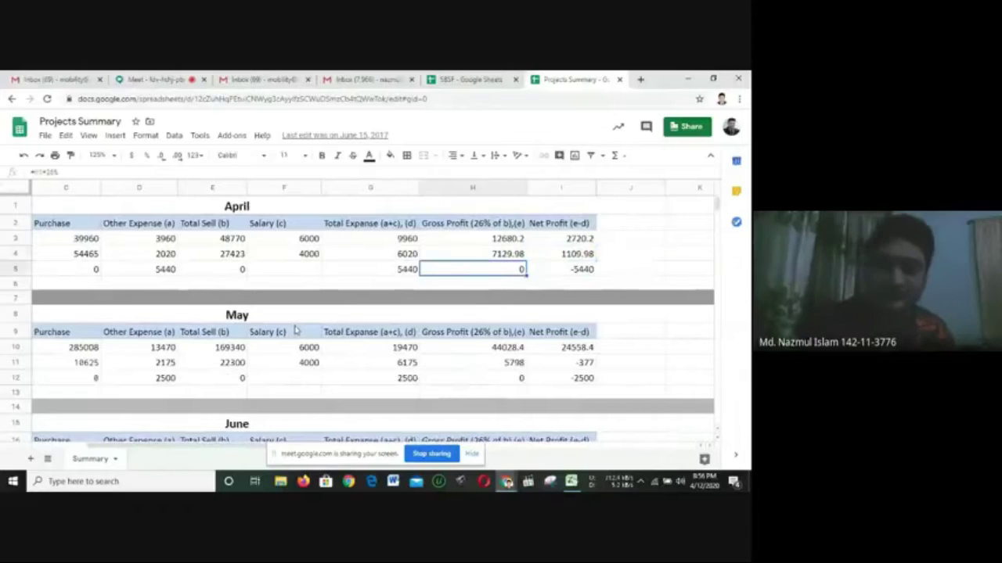
pyautogui.press('Right')
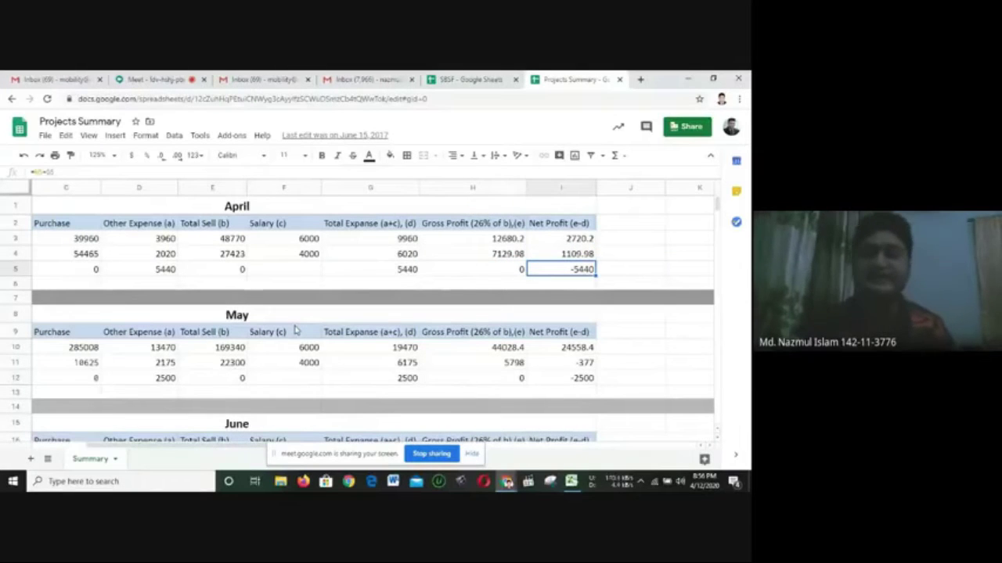
pyautogui.click(469, 79)
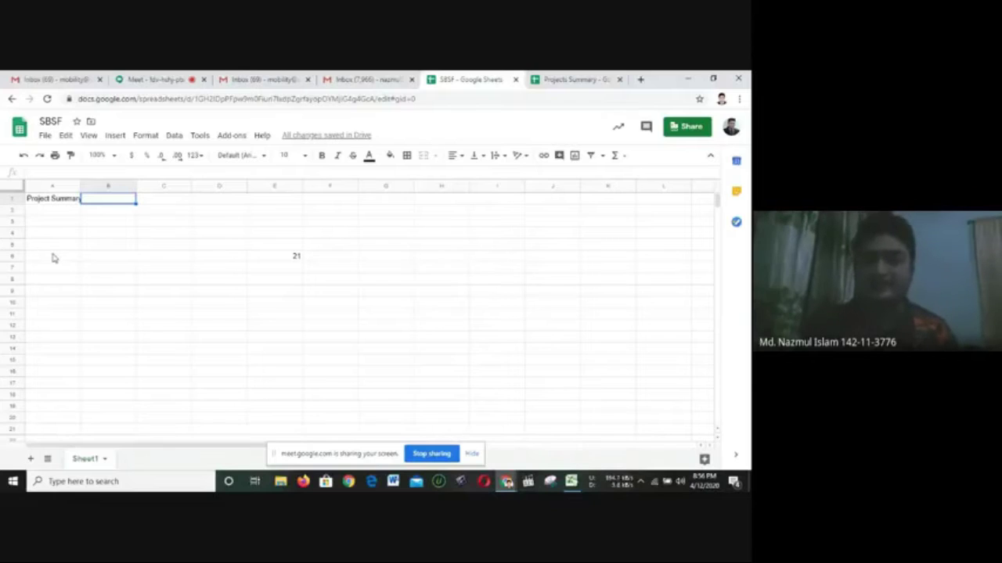
pyautogui.click(567, 79)
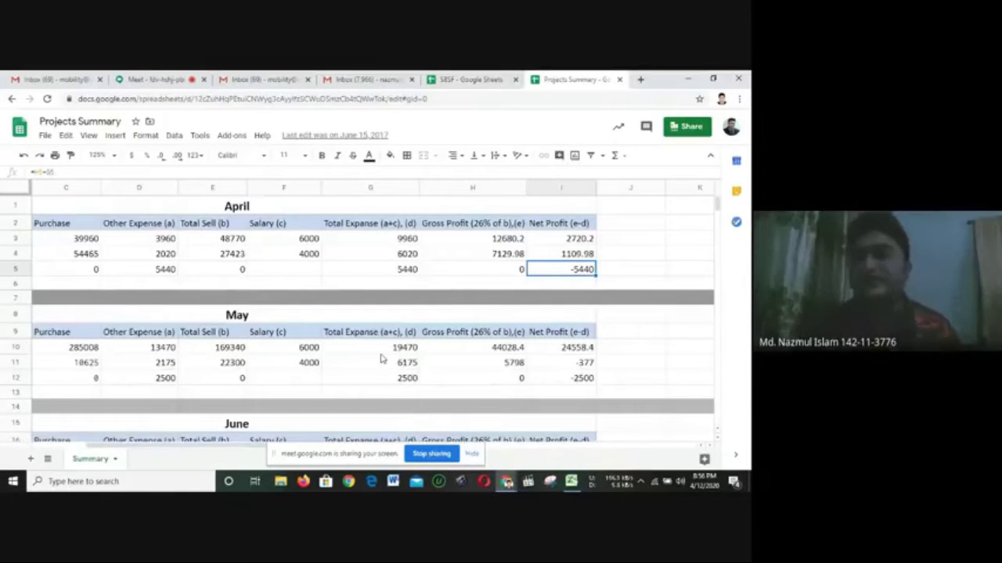
# Toggle between SBSF and Projects Summary, dismiss the software update popup, and end on SBSF
pyautogui.click(447, 79)
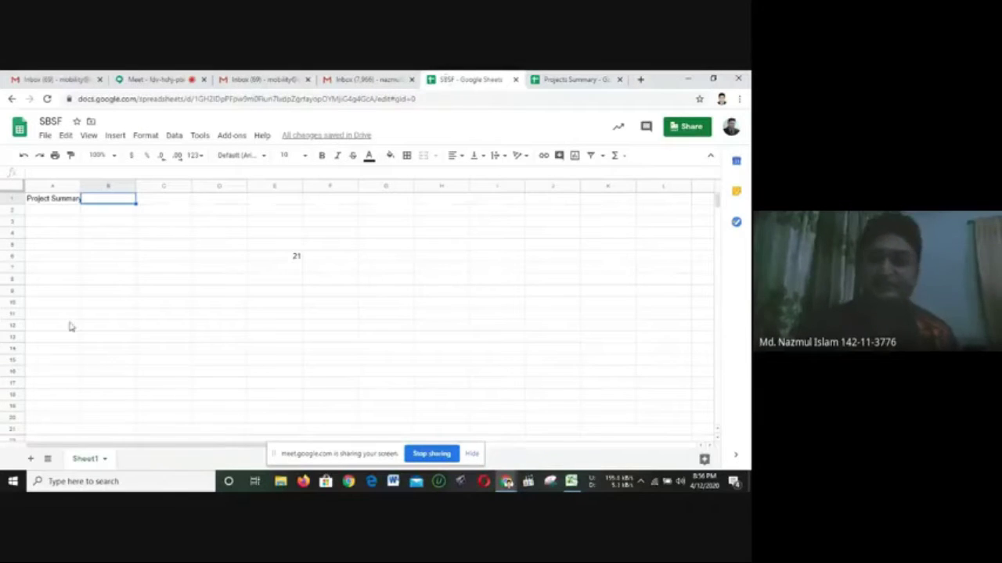
pyautogui.click(544, 75)
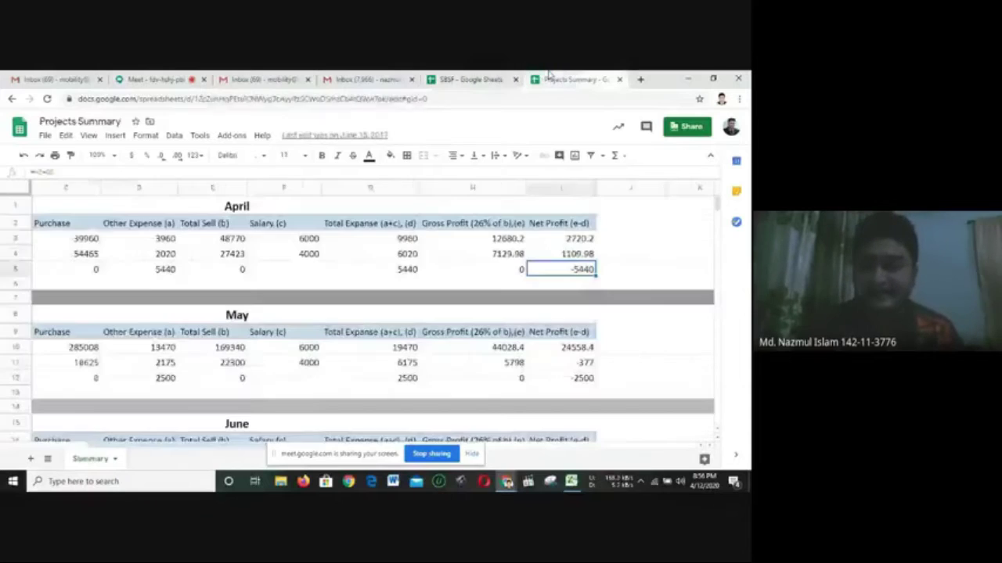
pyautogui.click(470, 79)
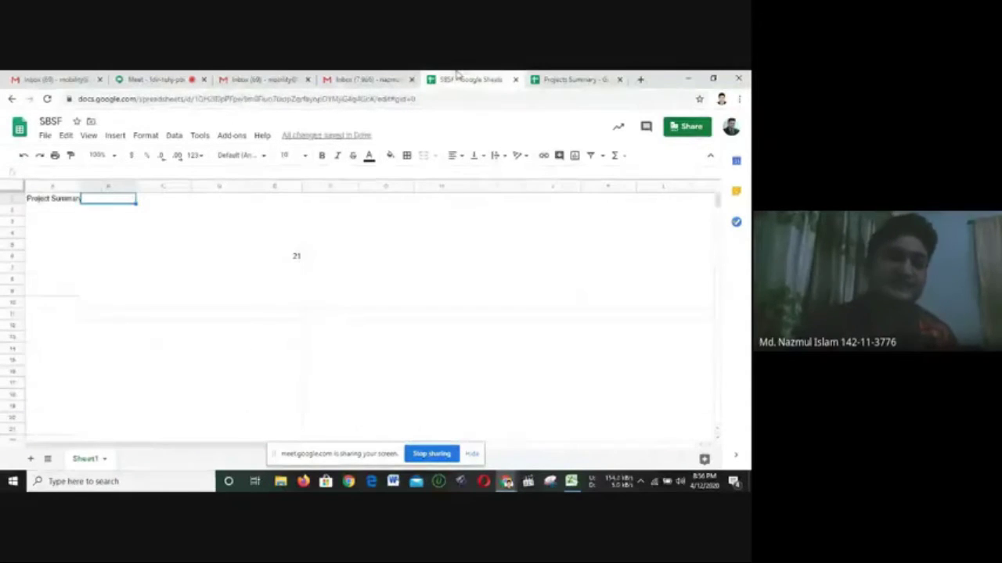
pyautogui.click(552, 79)
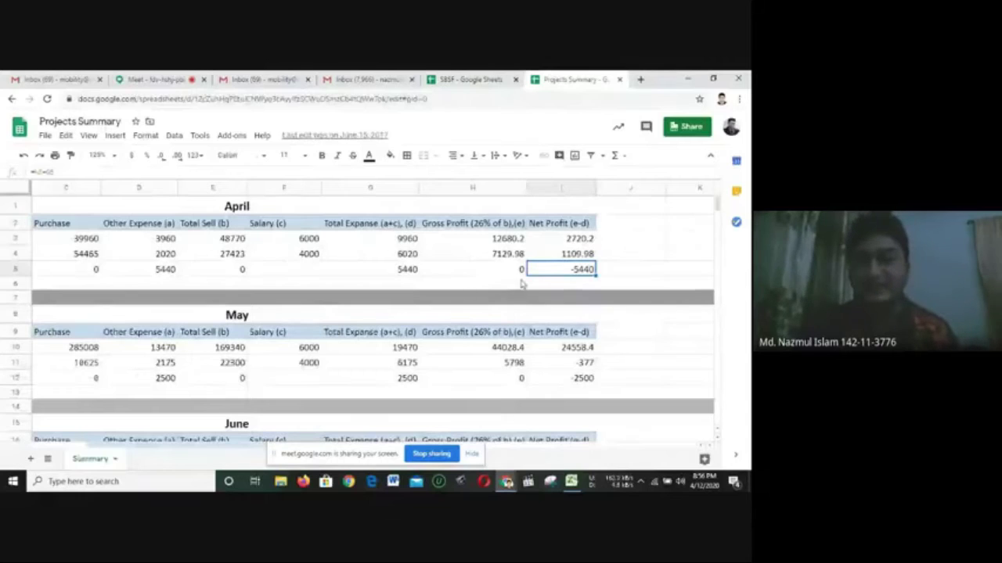
pyautogui.click(469, 79)
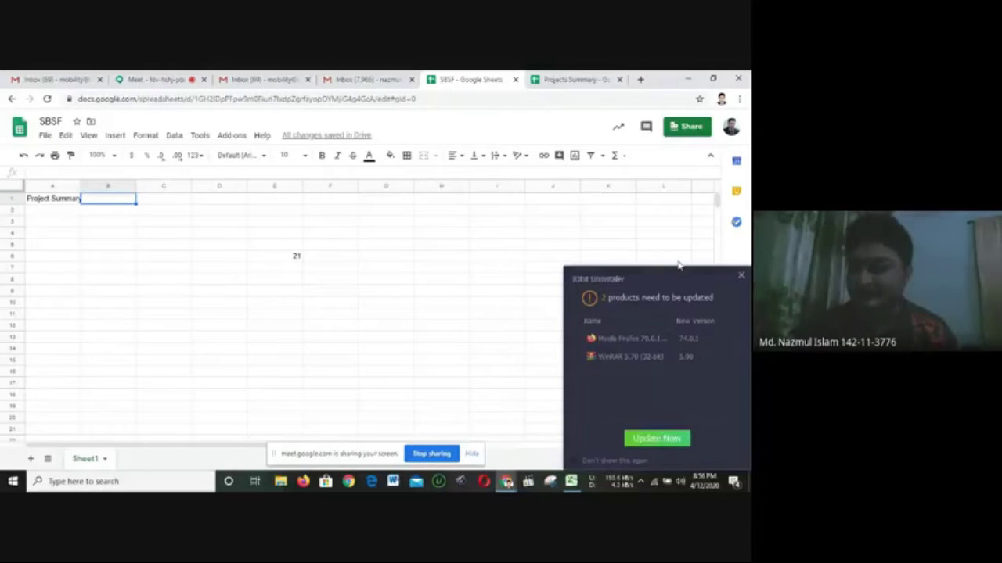
pyautogui.click(739, 277)
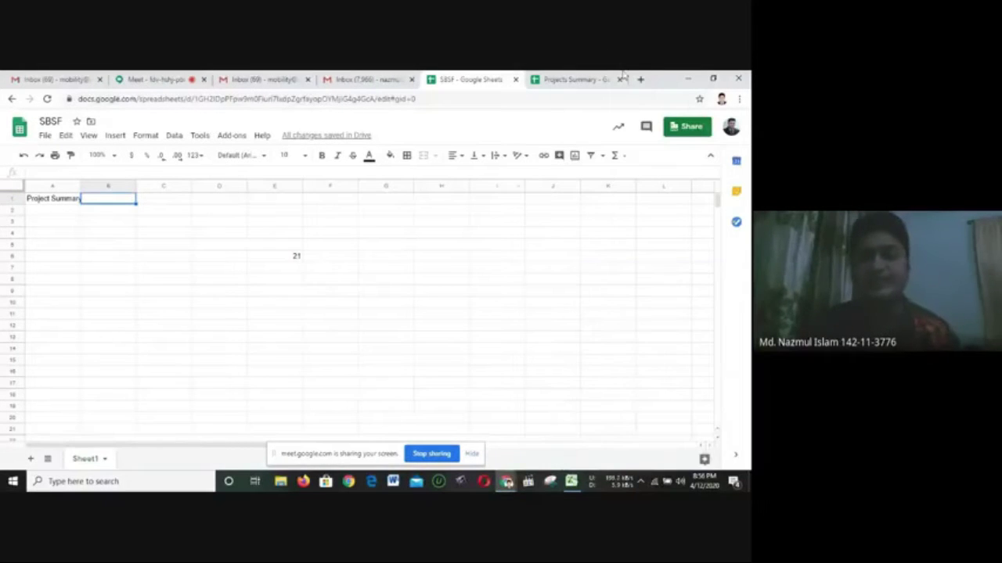
pyautogui.click(571, 79)
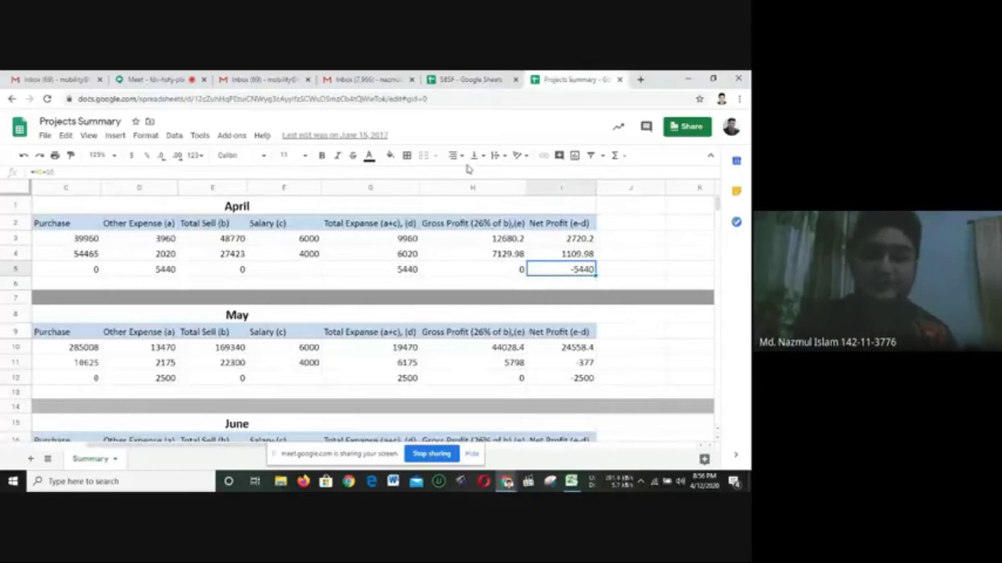
pyautogui.click(469, 79)
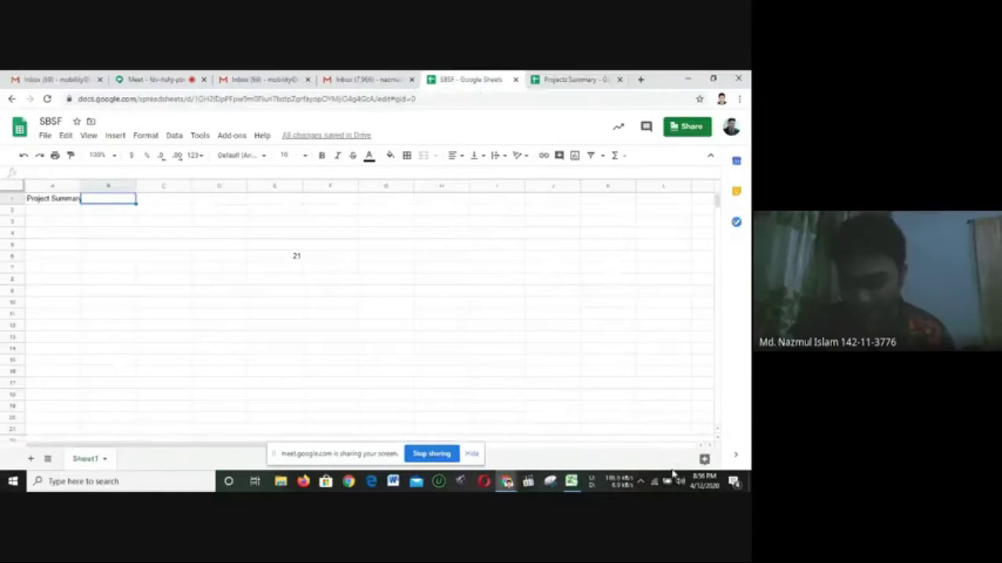
# Zoom SBSF to 125% and auto-fit column A to the Project Summary title
pyautogui.click(114, 156)
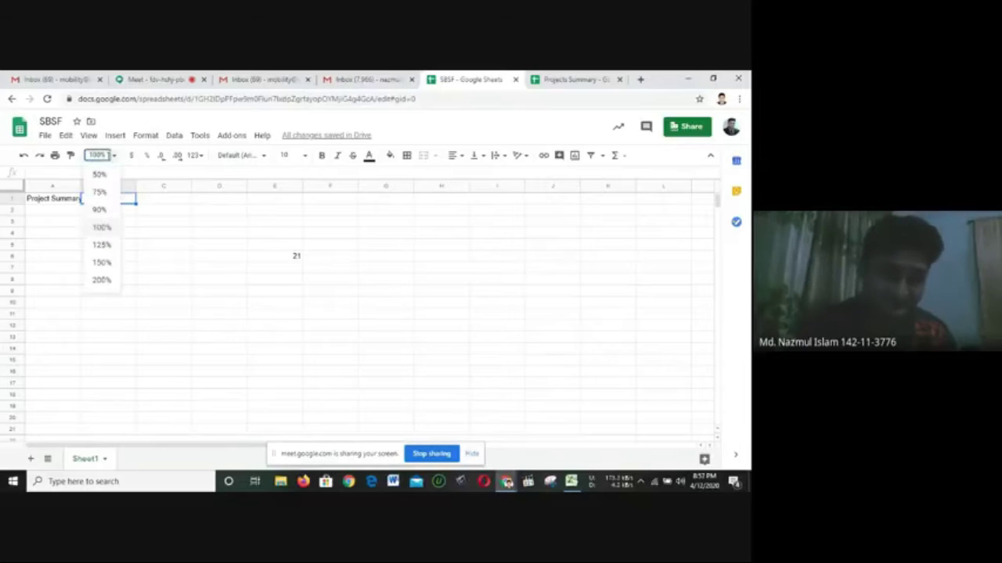
pyautogui.write('12')
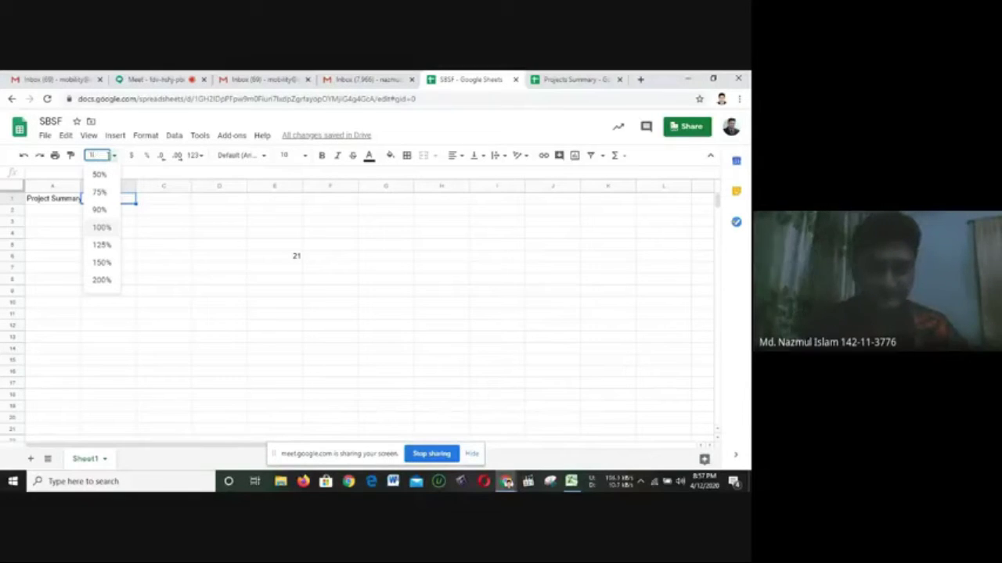
pyautogui.write('5')
pyautogui.press('Return')
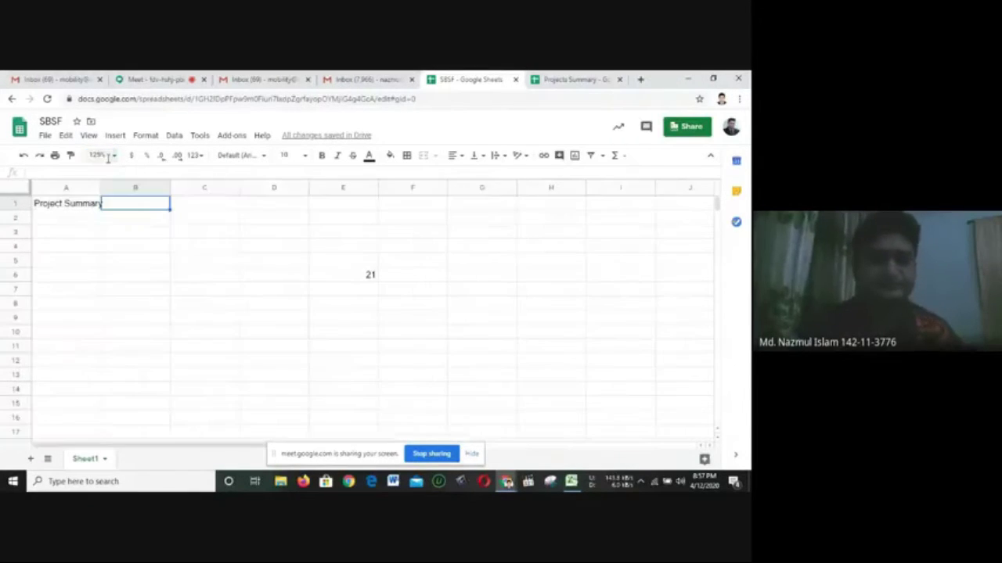
pyautogui.click(174, 274)
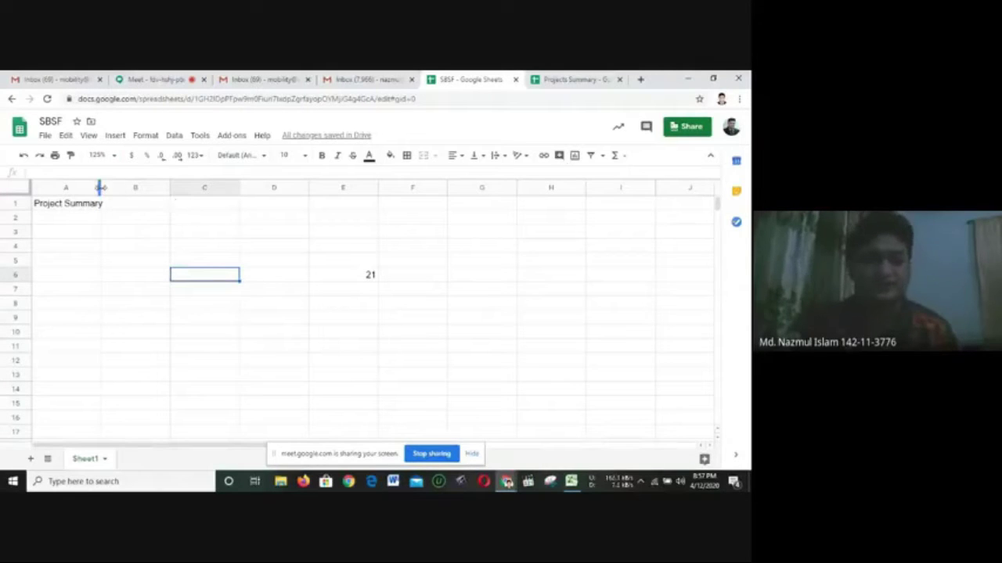
pyautogui.doubleClick(100, 188)
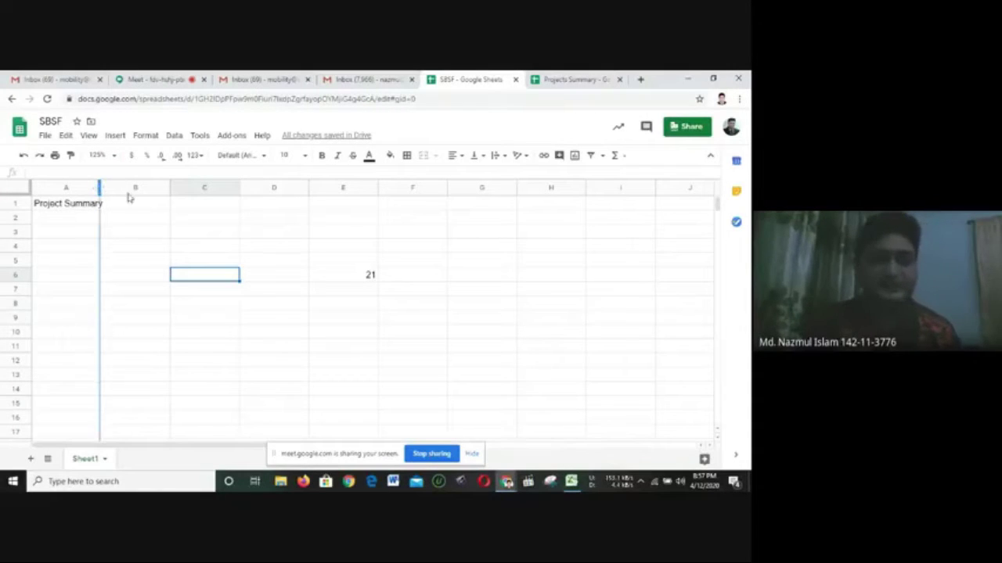
# Enter 'April' in B1, then check the April Net Profit cell in Projects Summary
pyautogui.click(138, 205)
pyautogui.write('April')
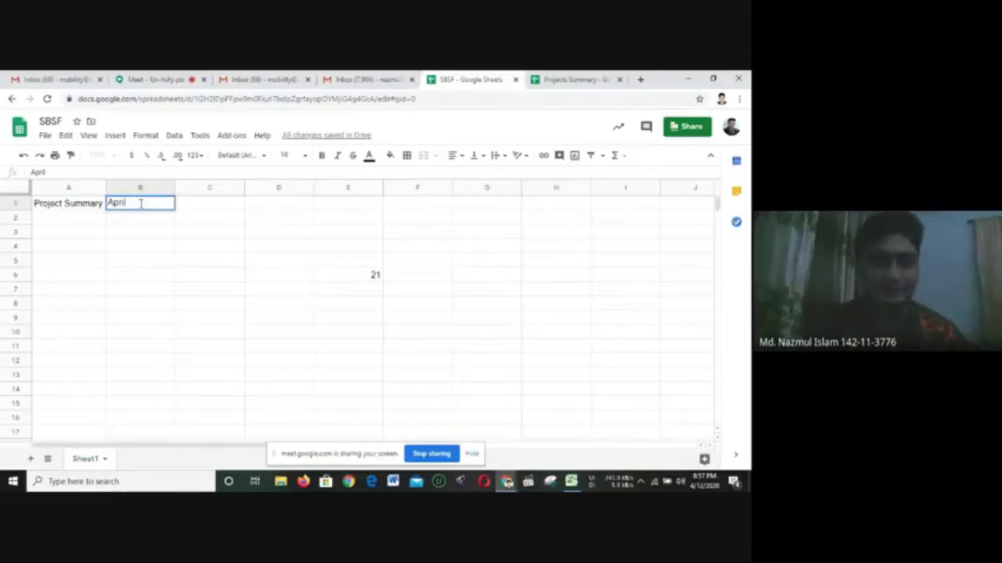
pyautogui.click(145, 218)
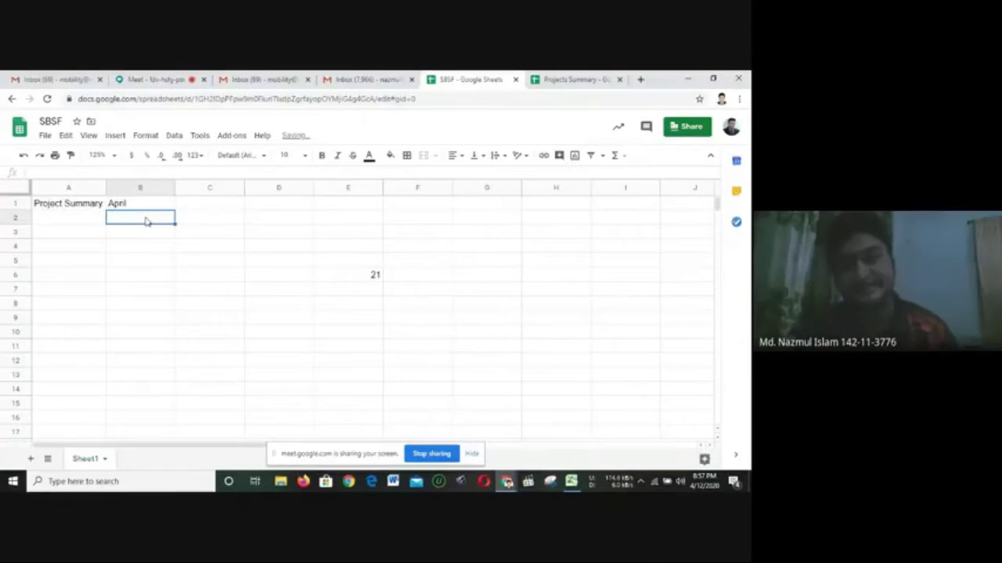
pyautogui.click(566, 76)
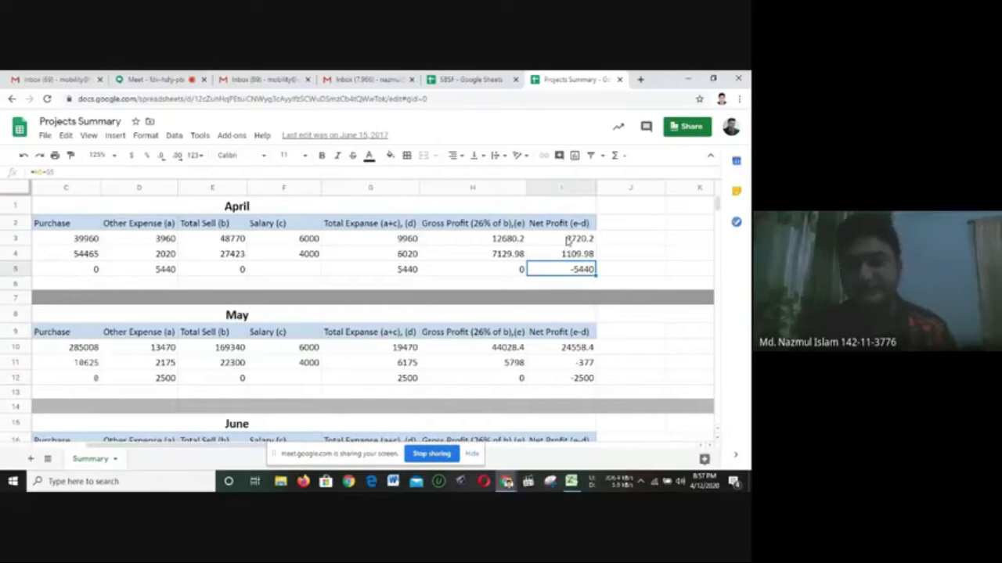
pyautogui.click(568, 241)
pyautogui.click(481, 79)
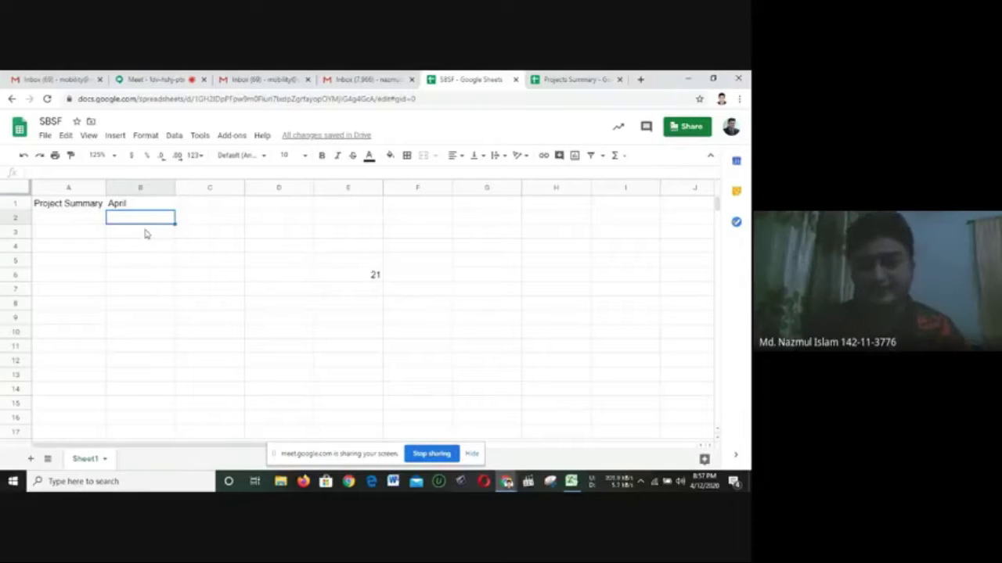
# Begin an IMPORTRANGE formula in B2 via =(impor autocomplete, then go to Projects Summary
pyautogui.write('=(')
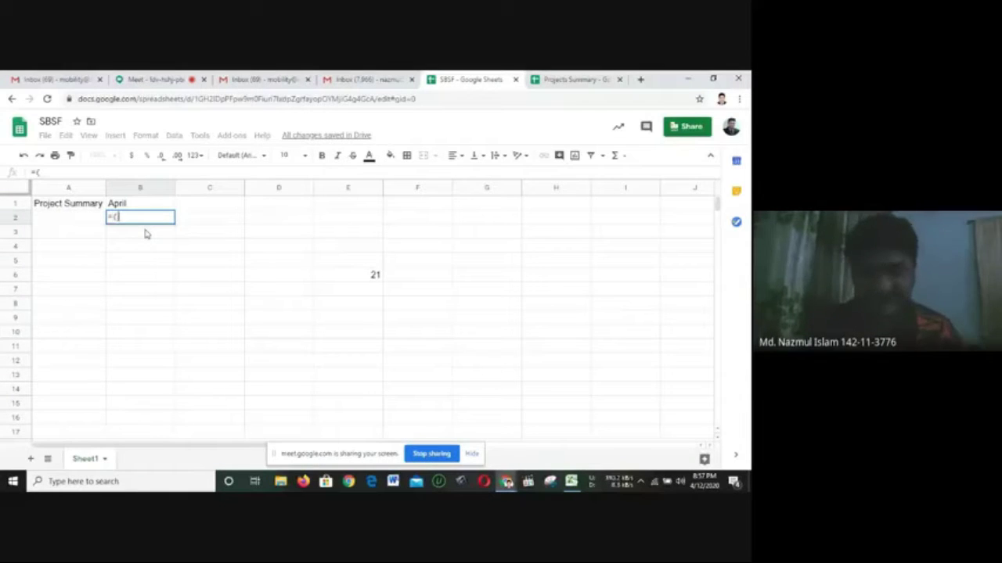
pyautogui.write('im')
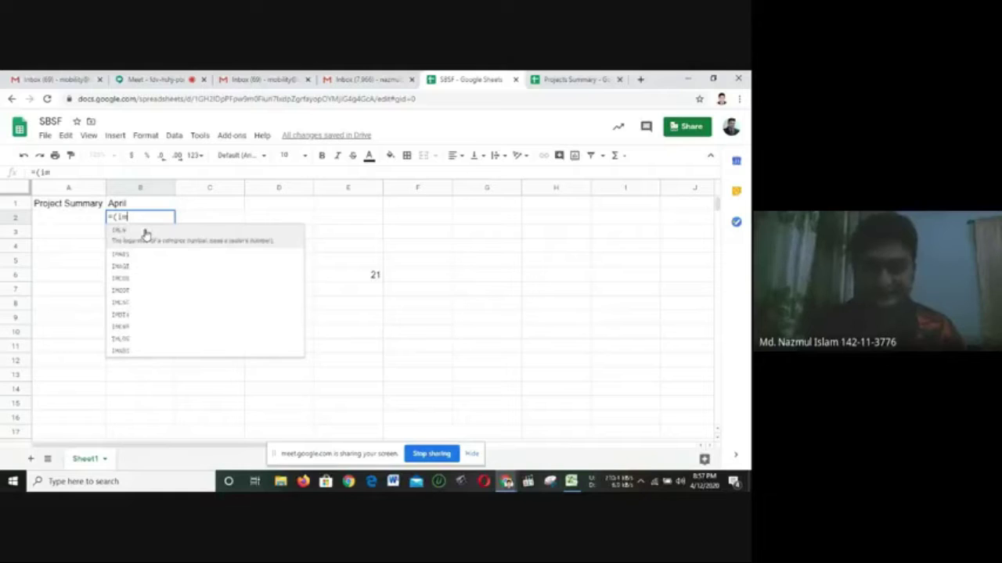
pyautogui.write('por')
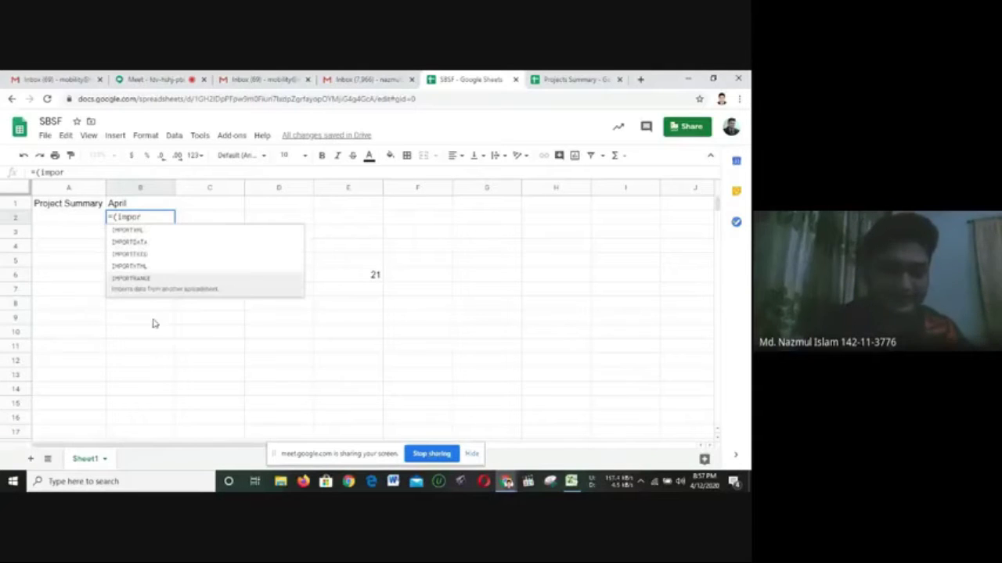
pyautogui.click(147, 280)
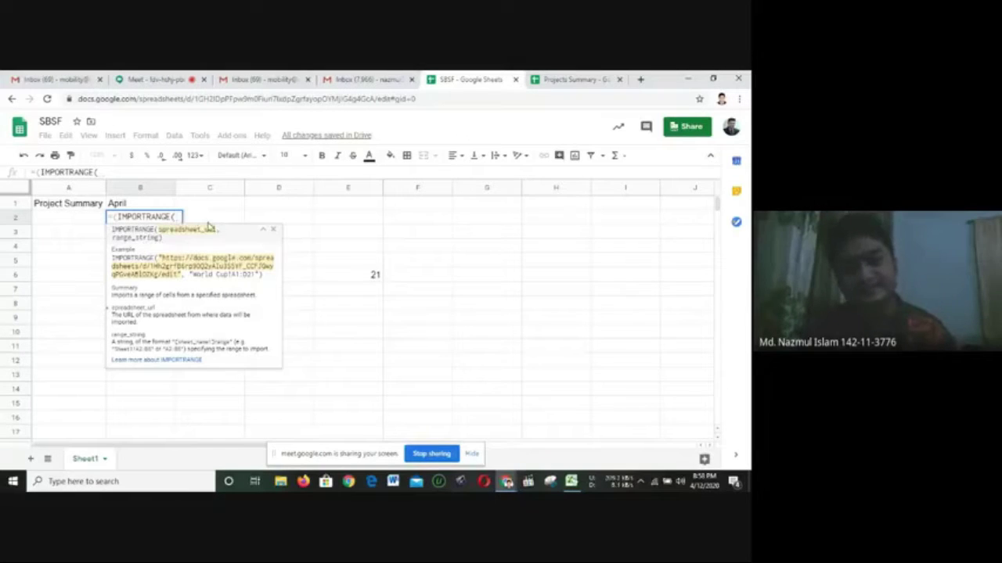
pyautogui.click(572, 79)
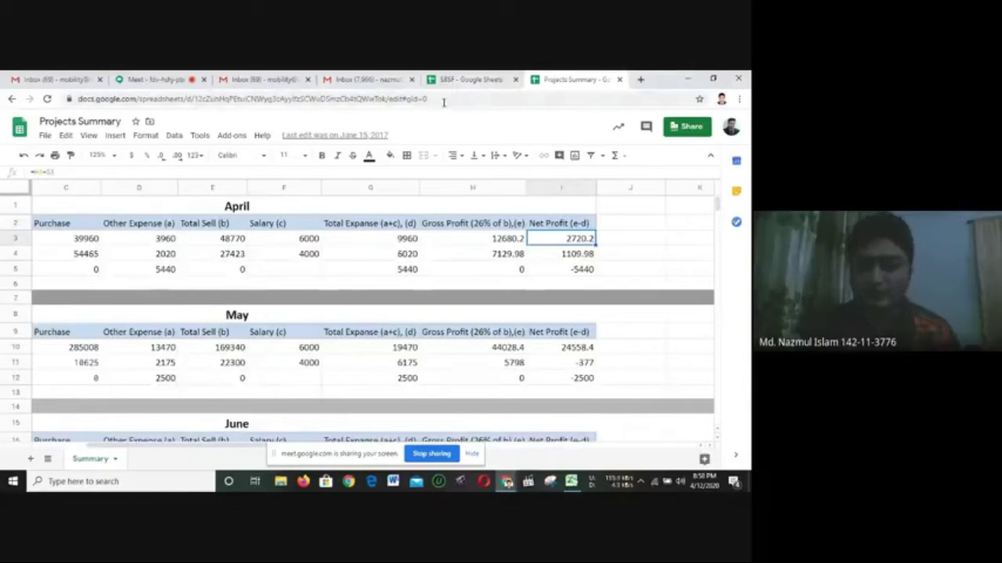
# Copy the Projects Summary spreadsheet ID from its web address, then go back to SBSF
pyautogui.moveTo(441, 102); pyautogui.dragTo(200, 104)
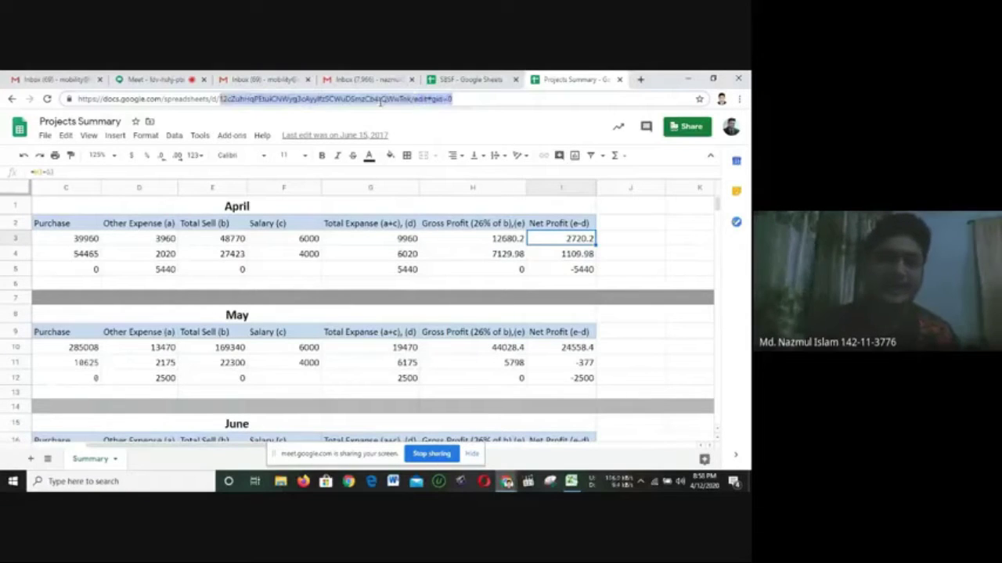
pyautogui.rightClick(290, 103)
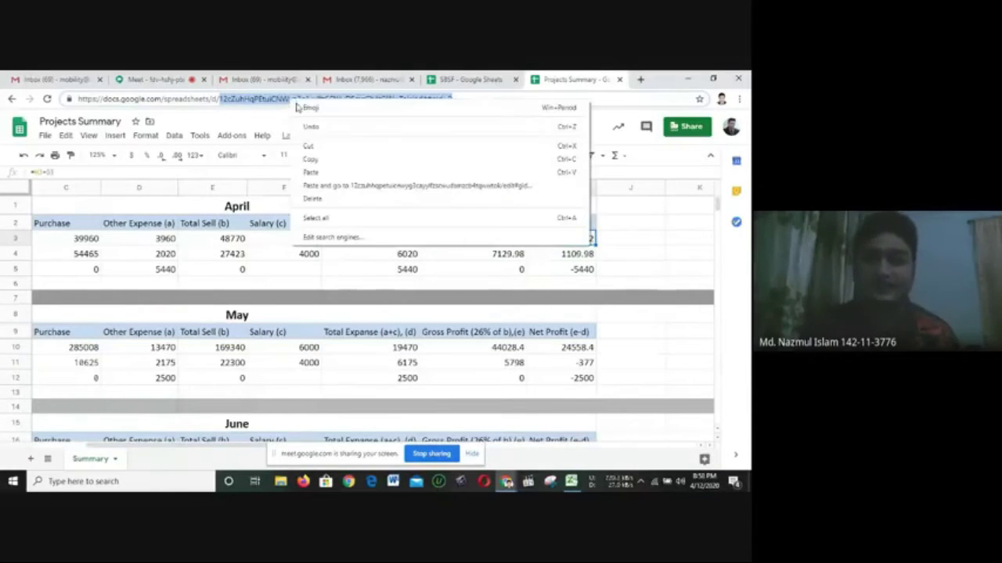
pyautogui.click(336, 161)
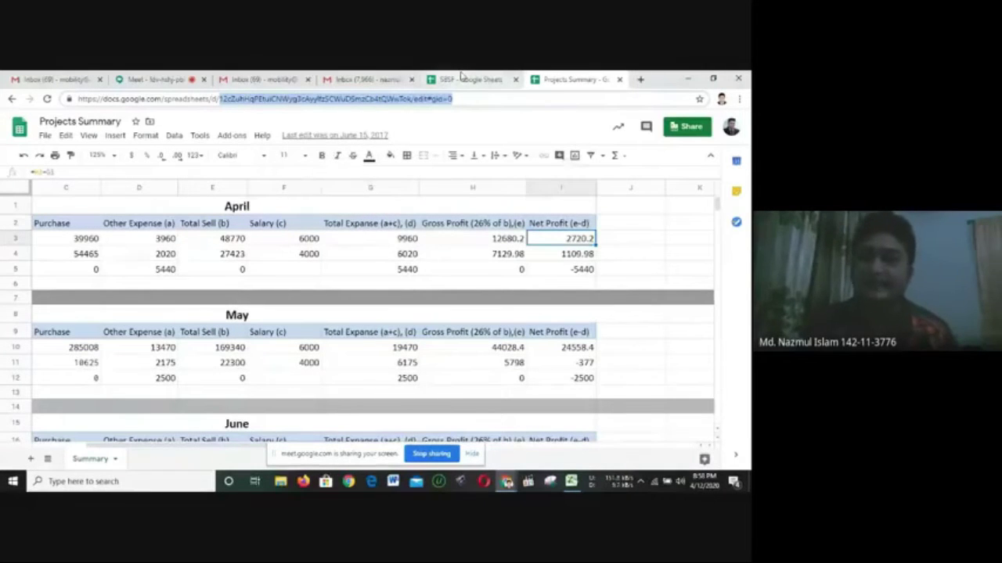
pyautogui.click(463, 79)
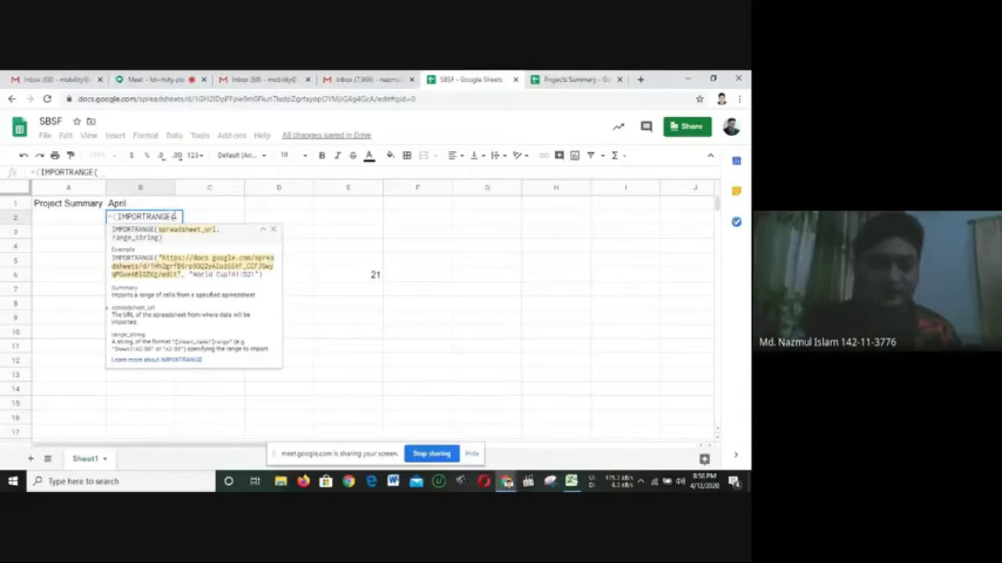
# Paste the Projects Summary address into B2's IMPORTRANGE in double quotes, followed by a comma
pyautogui.rightClick(178, 219)
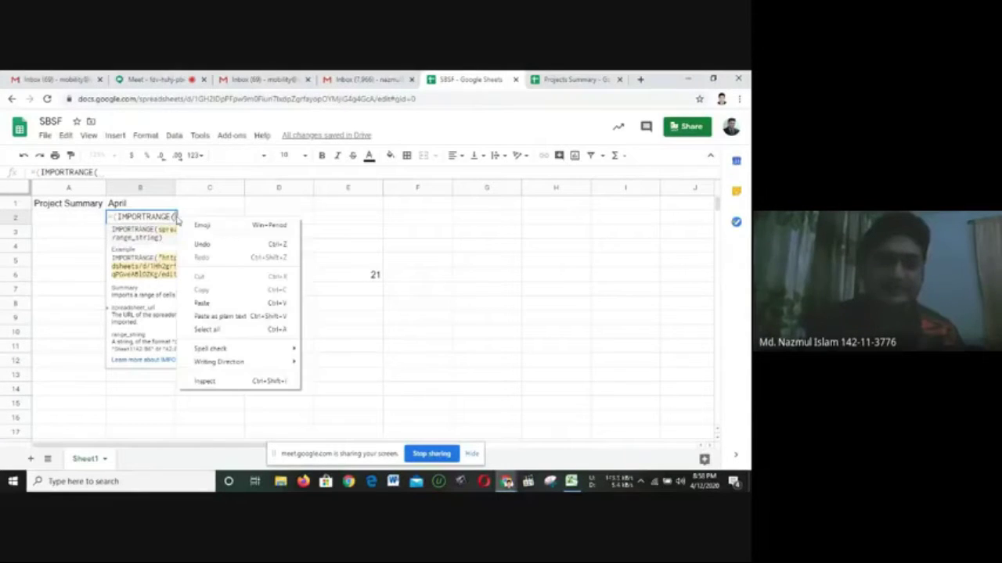
pyautogui.click(212, 303)
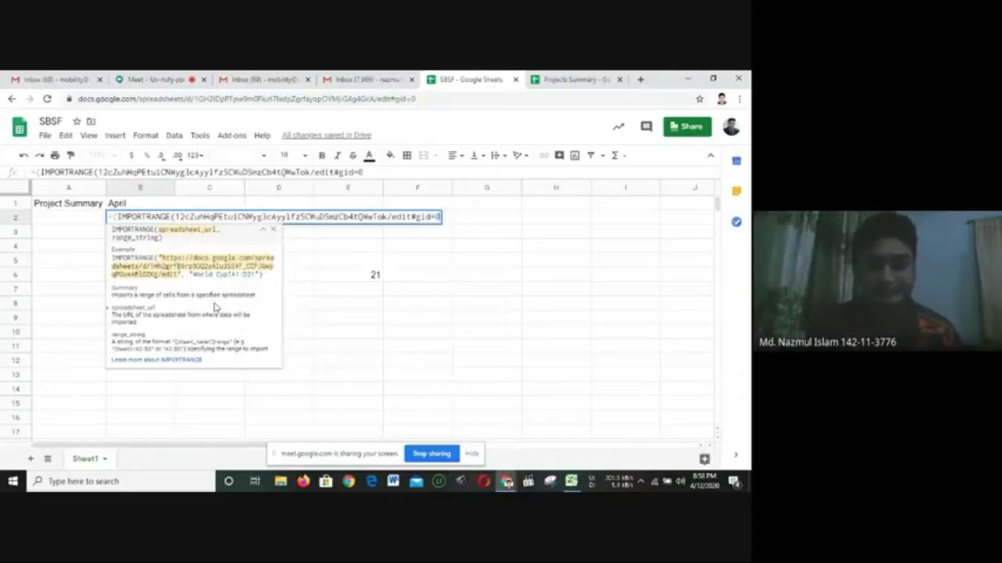
pyautogui.click(177, 217)
pyautogui.write('"')
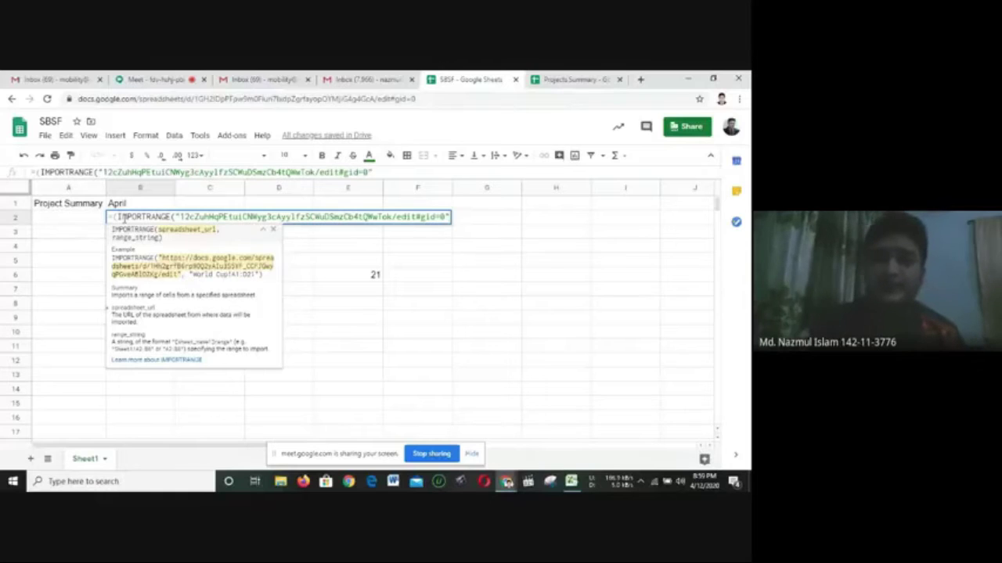
pyautogui.click(575, 79)
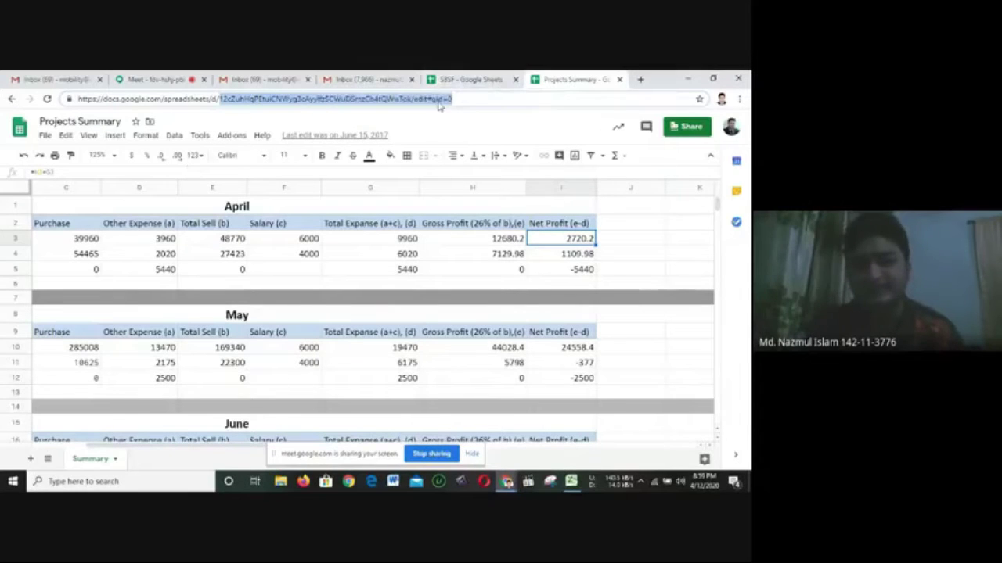
pyautogui.click(466, 79)
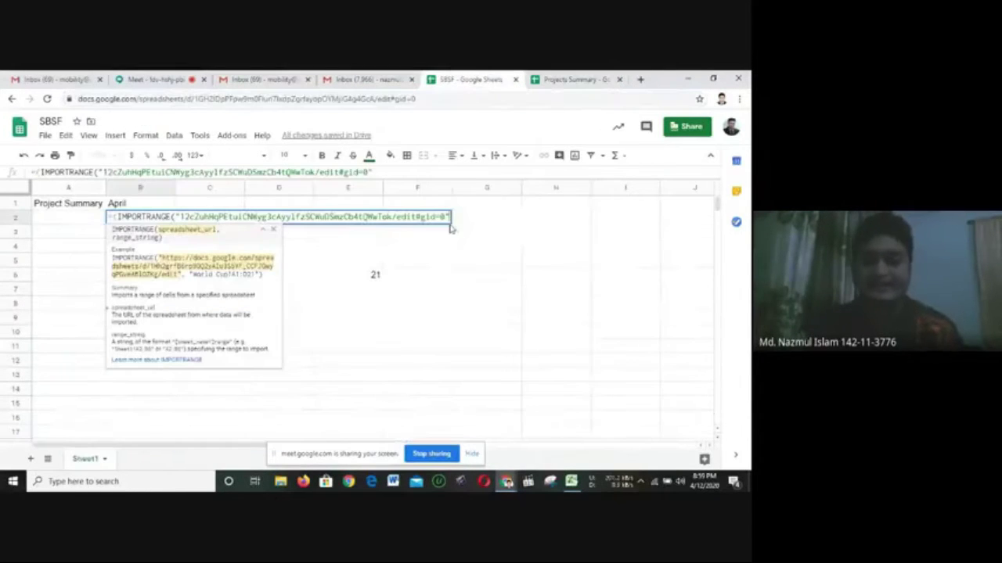
pyautogui.write(',')
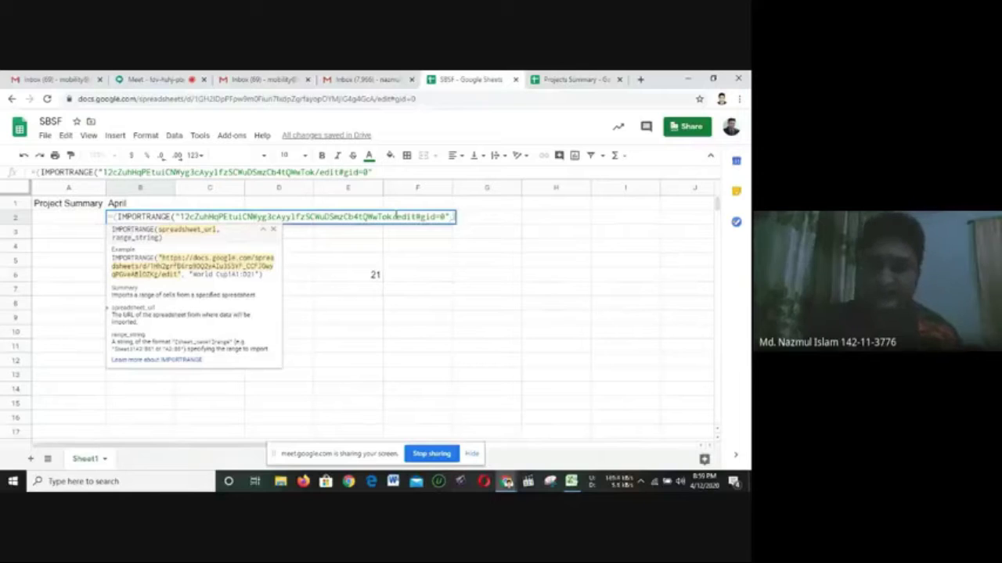
pyautogui.write('"')
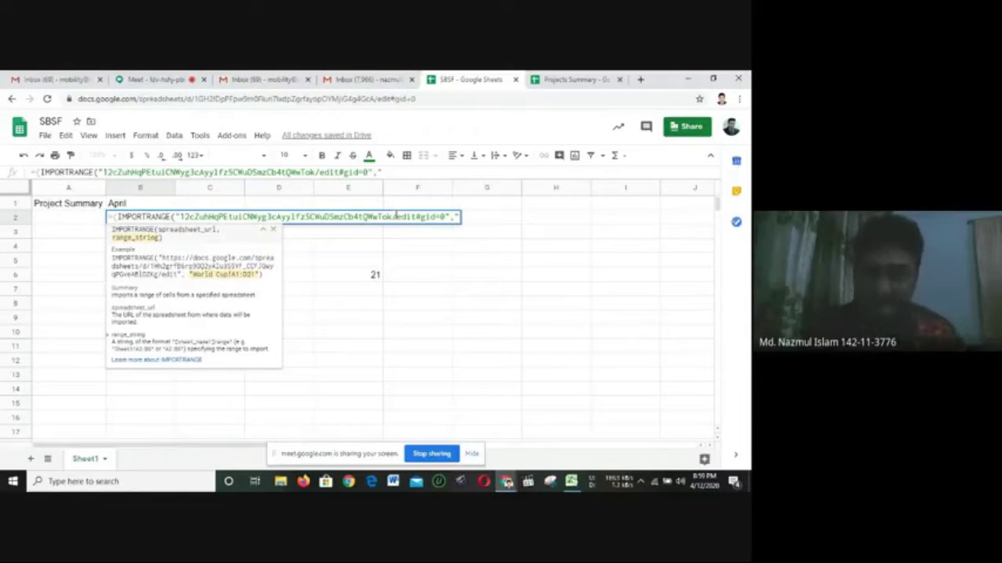
# Try an I3 reference in B2's range argument, trim the '!', and return to Projects Summary
pyautogui.click(564, 81)
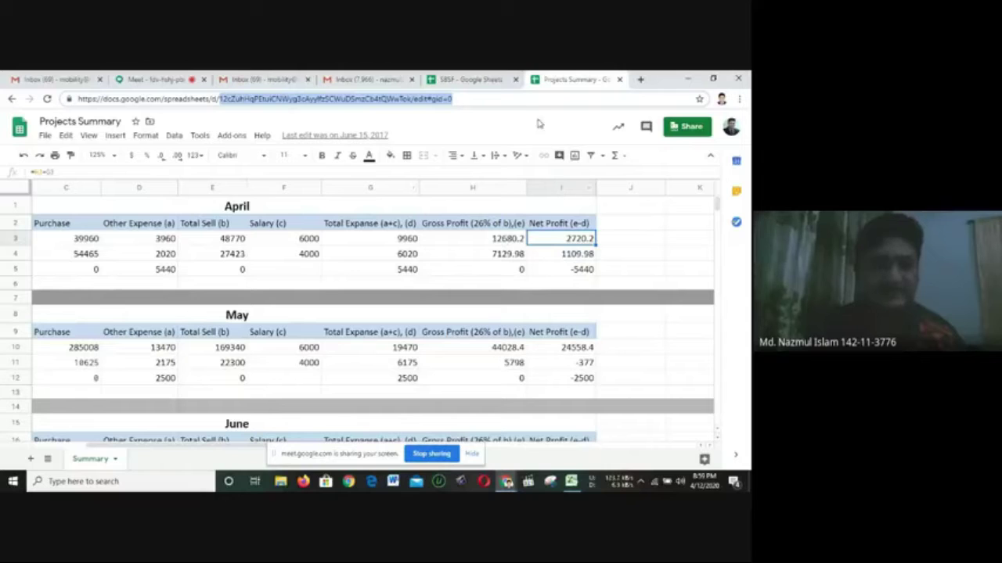
pyautogui.click(477, 81)
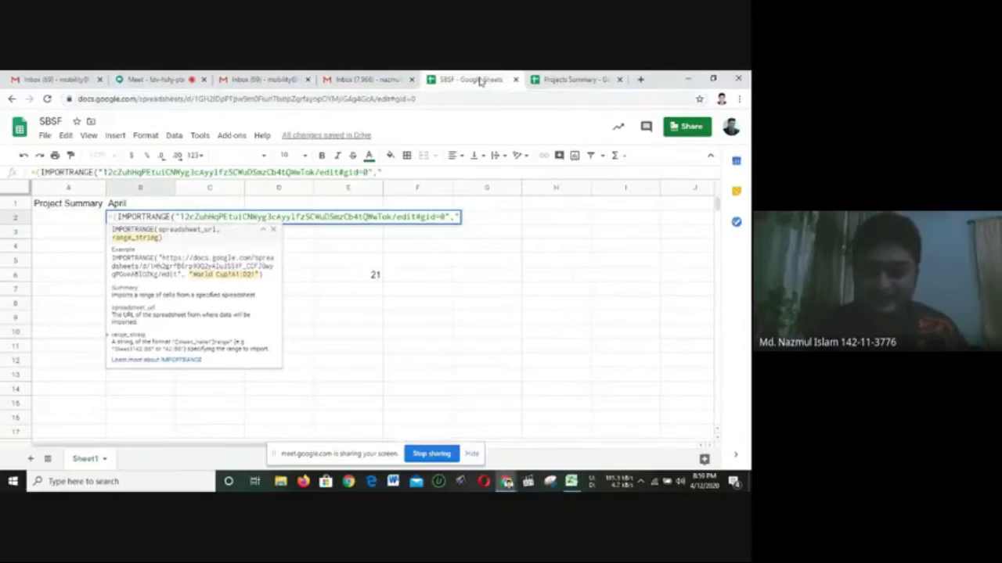
pyautogui.write('I3')
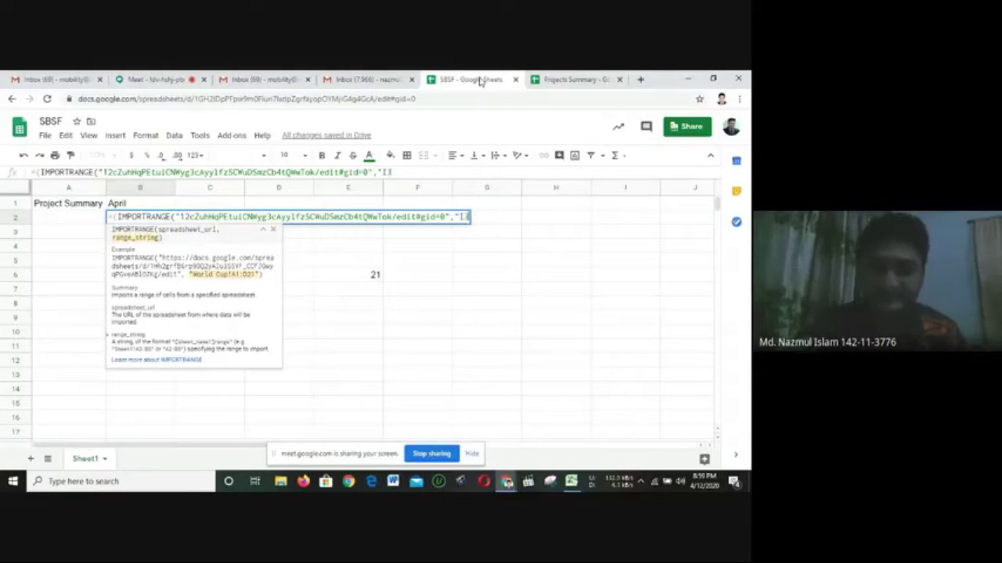
pyautogui.write('!')
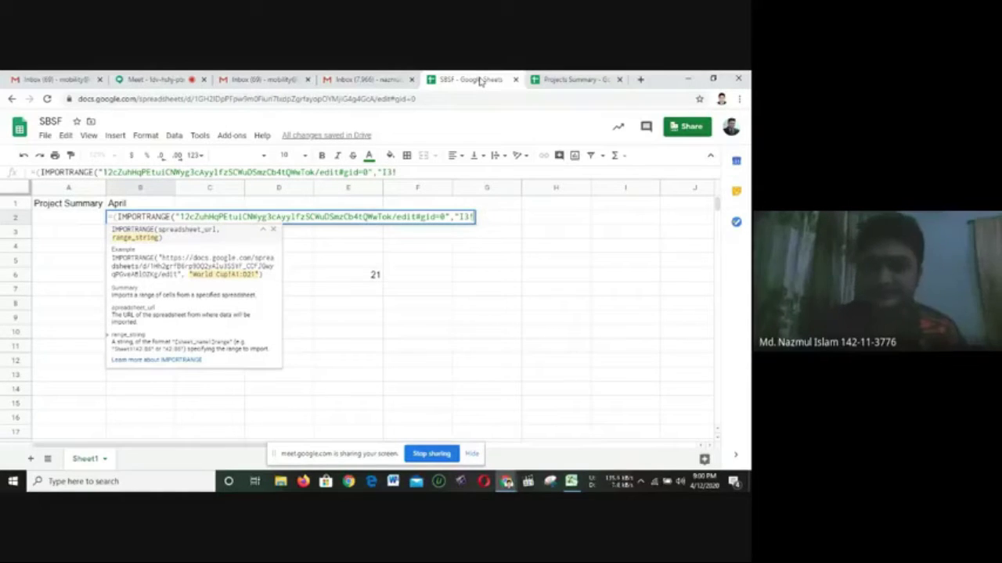
pyautogui.press('BackSpace')
pyautogui.press('BackSpace')
pyautogui.press('BackSpace')
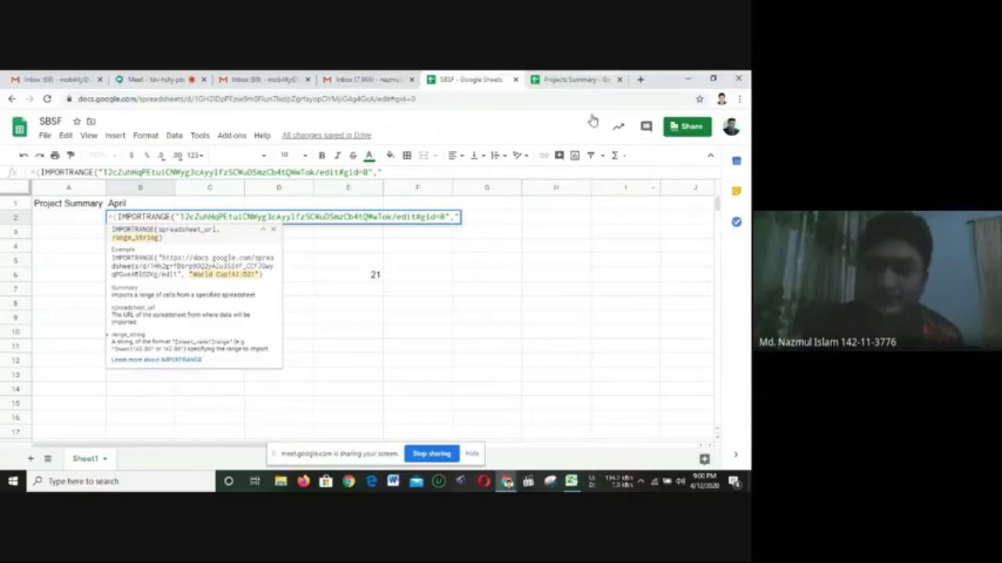
pyautogui.click(580, 78)
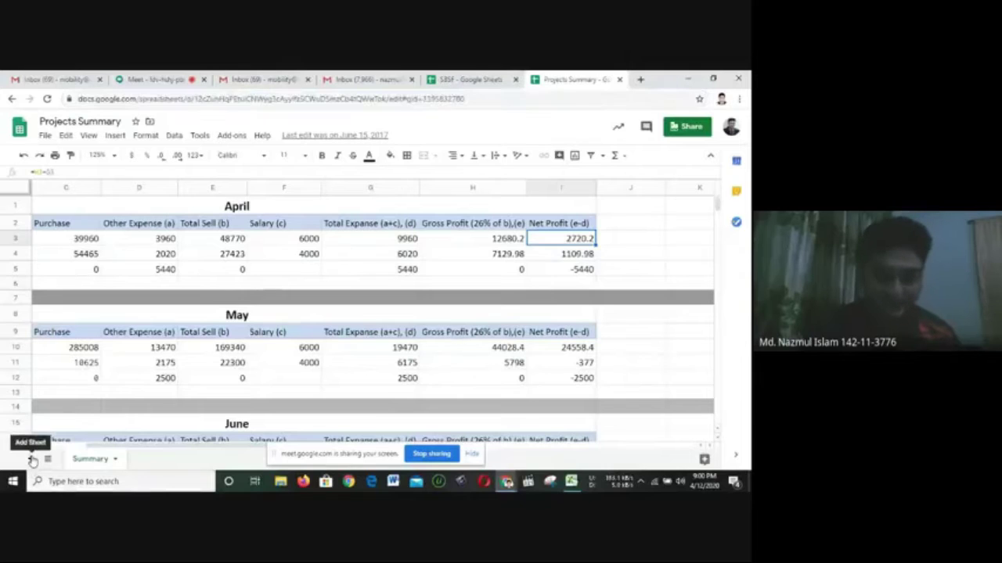
# Add a blank Sheet2 to Projects Summary and switch back to its Summary sheet
pyautogui.click(32, 461)
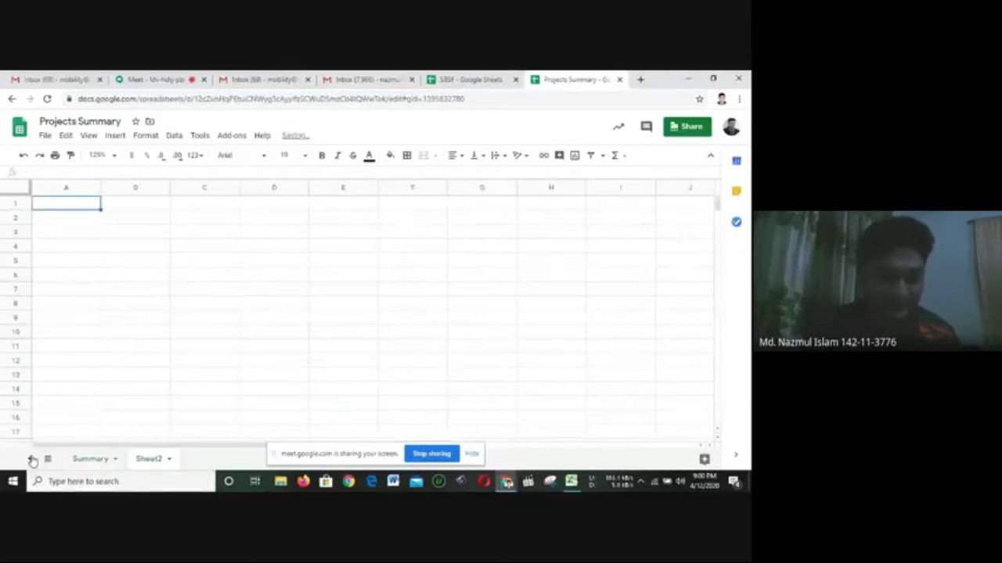
pyautogui.click(100, 462)
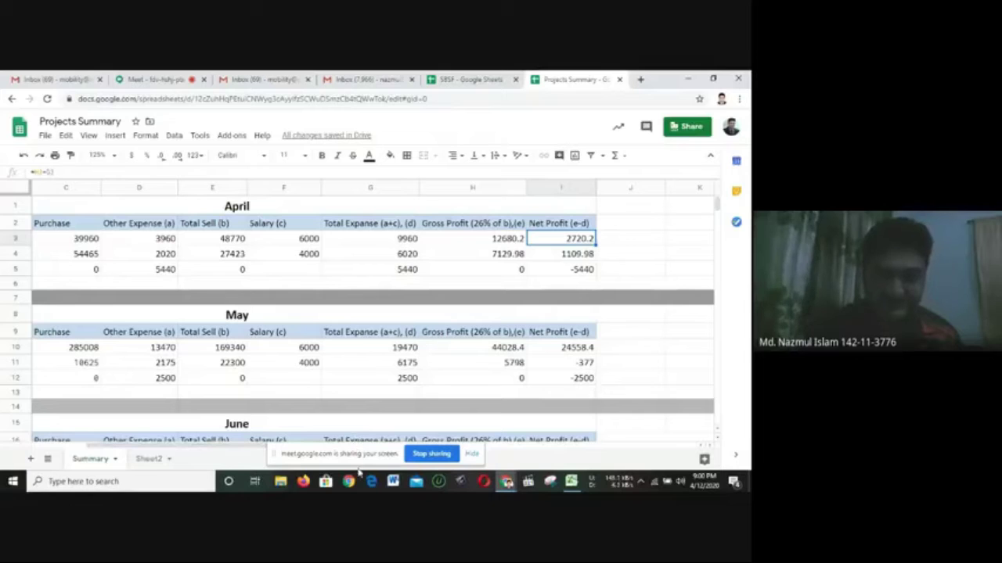
pyautogui.moveTo(356, 460); pyautogui.dragTo(356, 485)
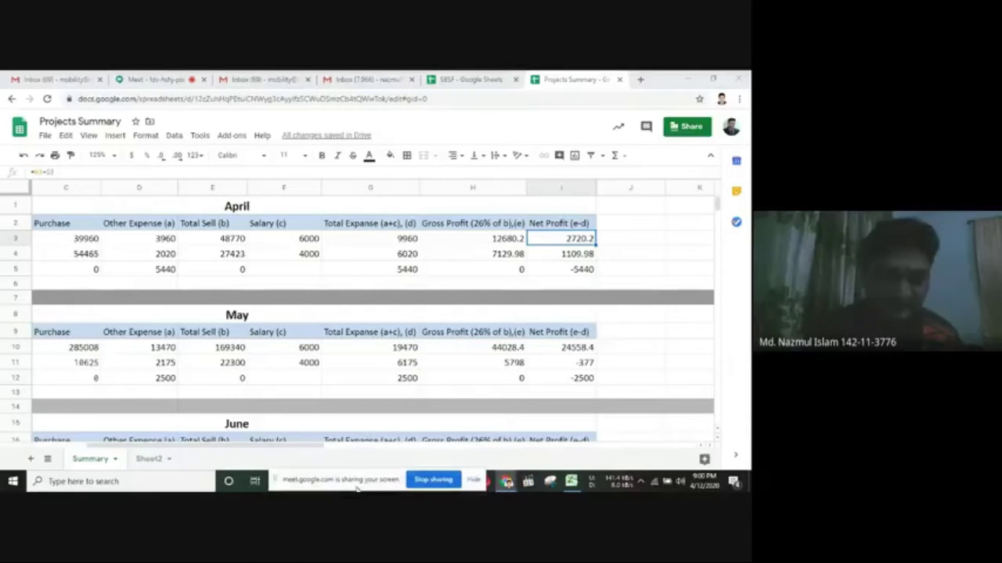
pyautogui.rightClick(88, 463)
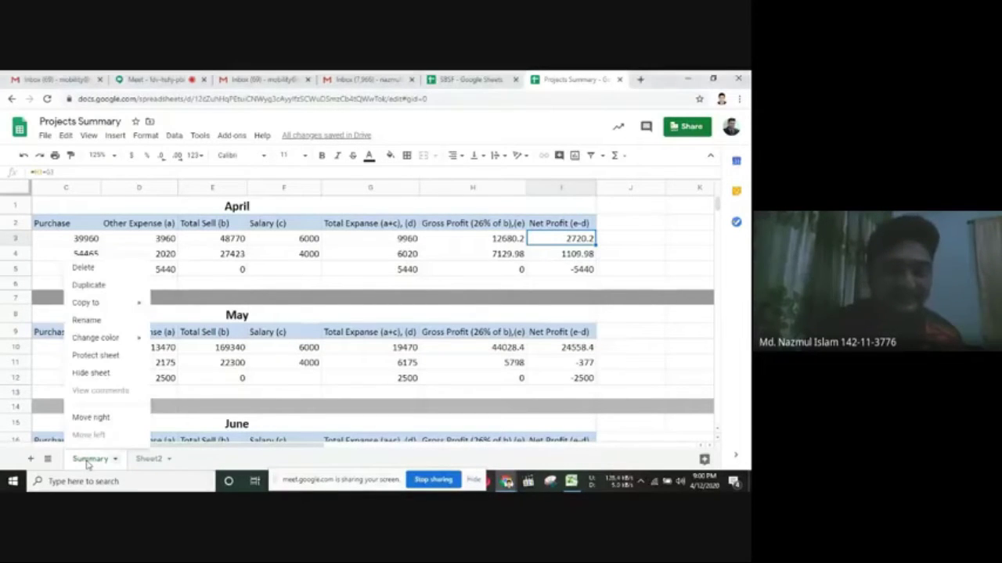
pyautogui.click(230, 361)
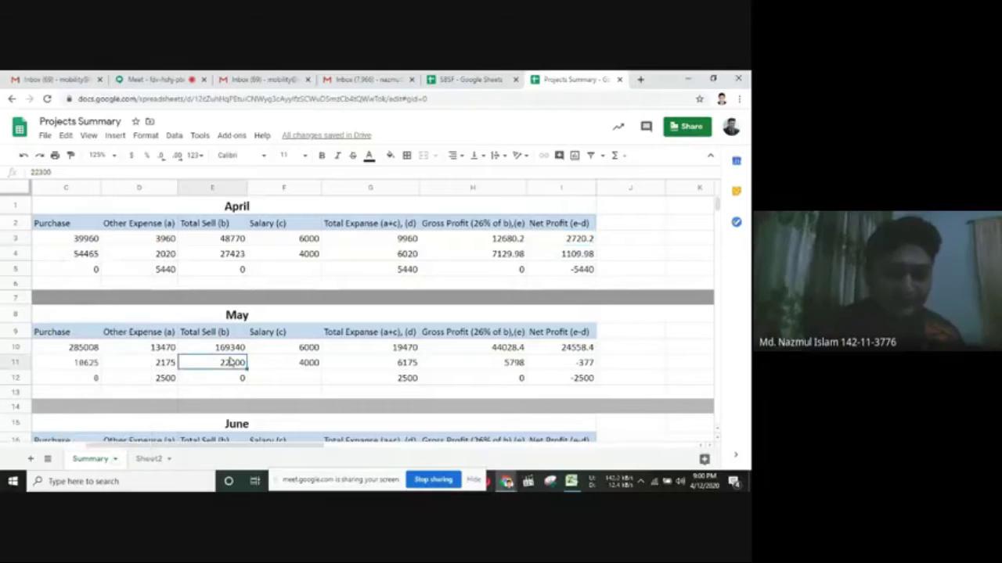
# Copy the Summary sheet name and paste it after a quote in B2's range argument
pyautogui.rightClick(93, 461)
pyautogui.click(91, 322)
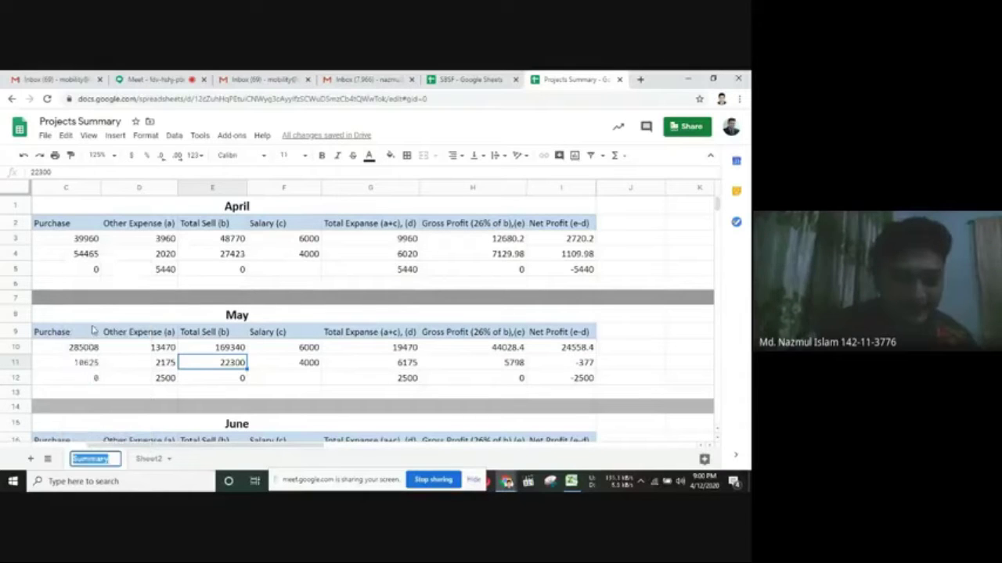
pyautogui.rightClick(97, 464)
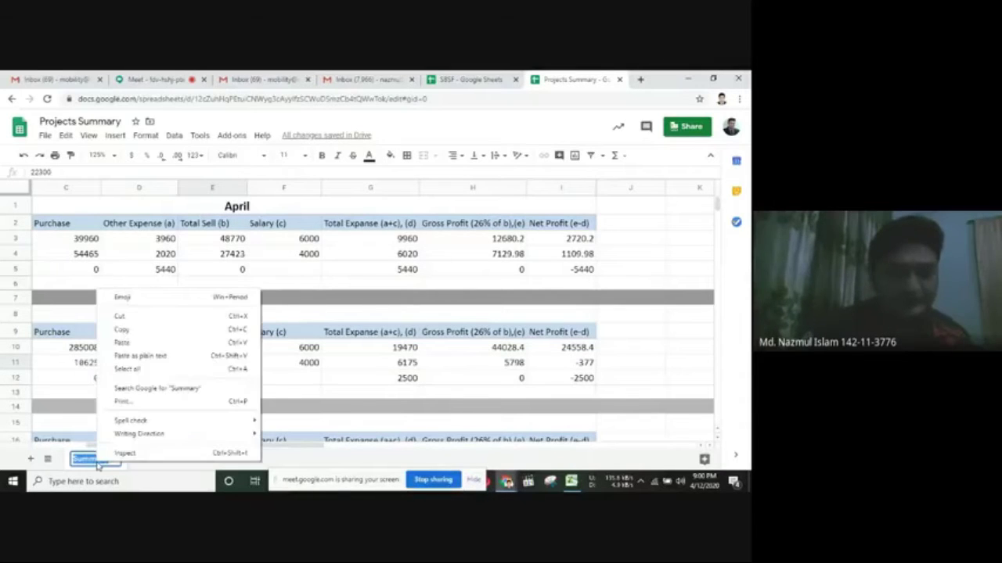
pyautogui.click(144, 334)
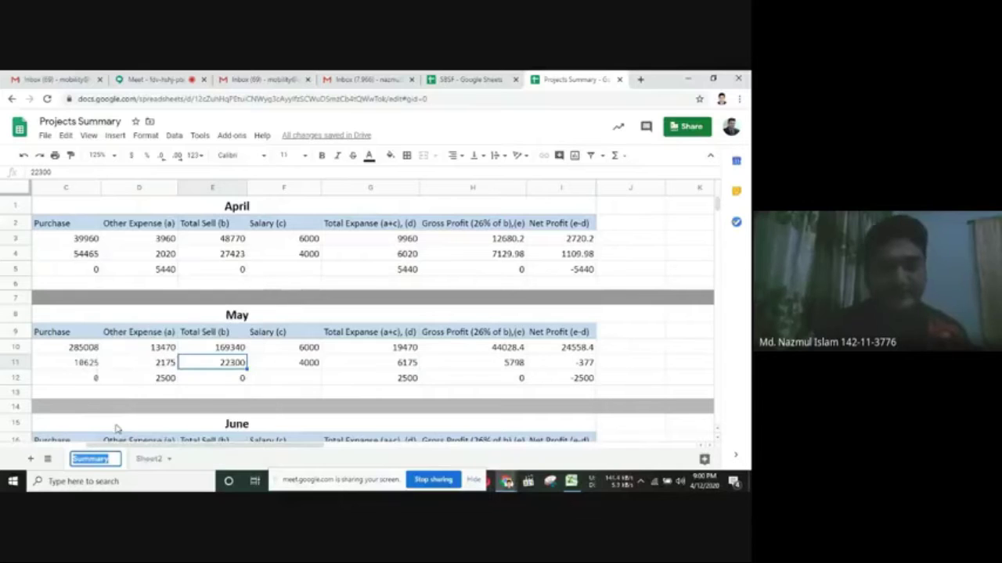
pyautogui.click(491, 76)
pyautogui.write('"')
pyautogui.hotkey('ctrl', 'v')
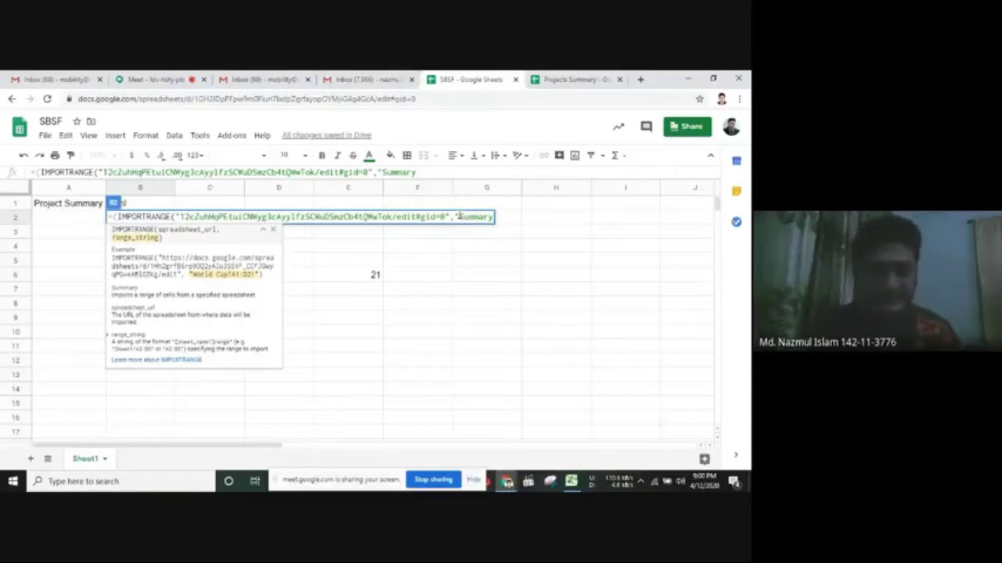
# Complete B2 as IMPORTRANGE(...,"Summary!I3"), displaying the April Net Profit 2720.2
pyautogui.write('!')
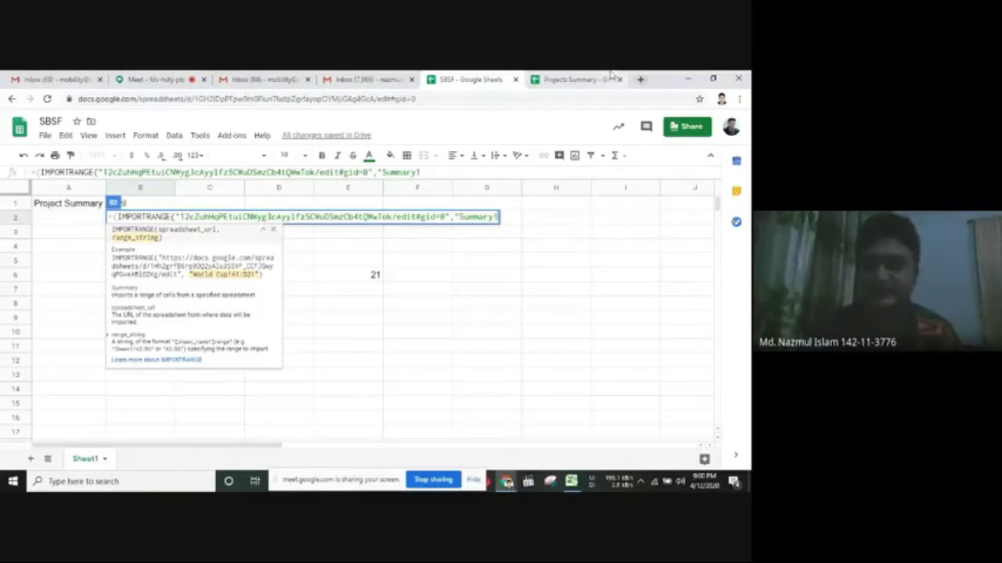
pyautogui.click(585, 75)
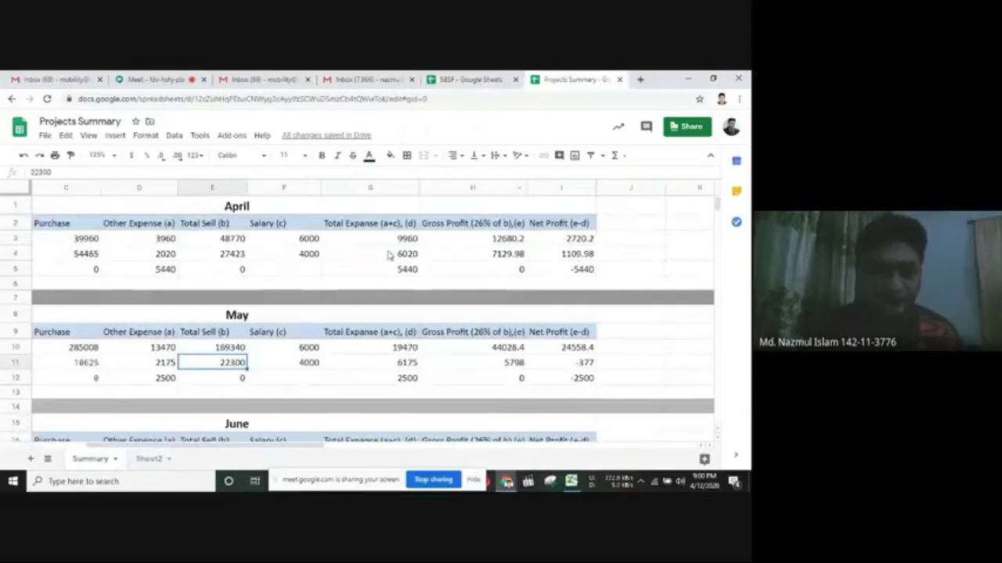
pyautogui.click(560, 222)
pyautogui.click(560, 243)
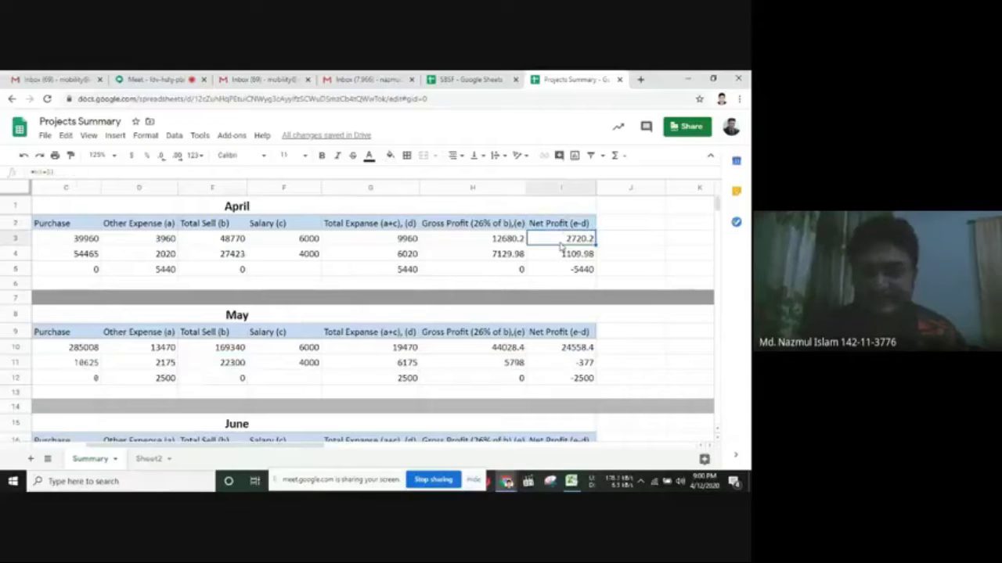
pyautogui.click(469, 79)
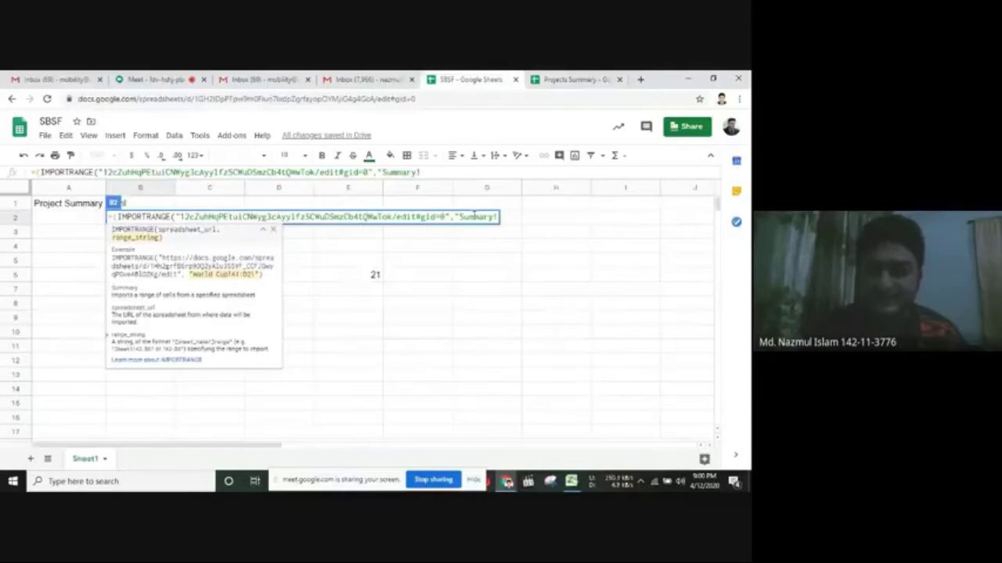
pyautogui.write('I')
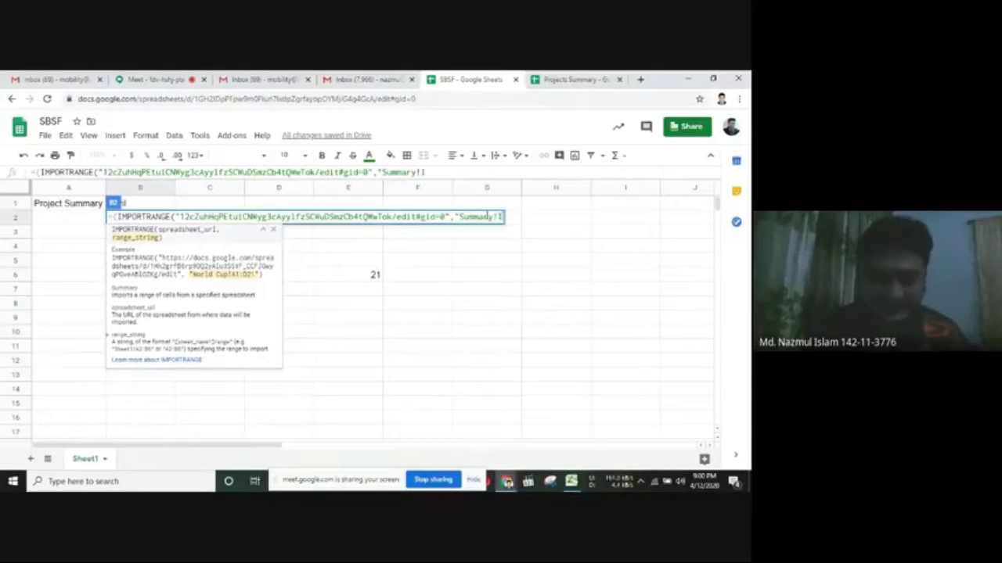
pyautogui.write('3')
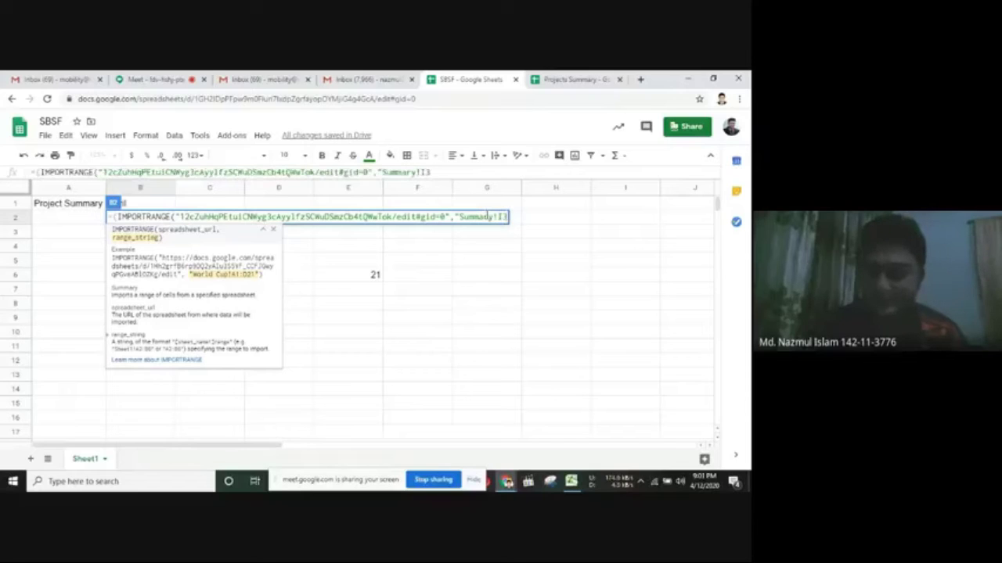
pyautogui.write('"')
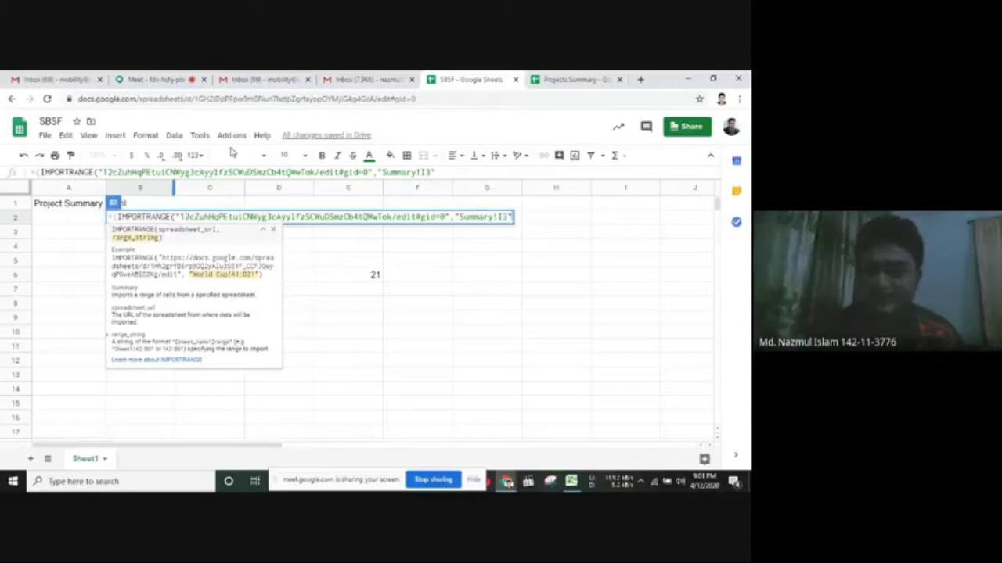
pyautogui.write('))')
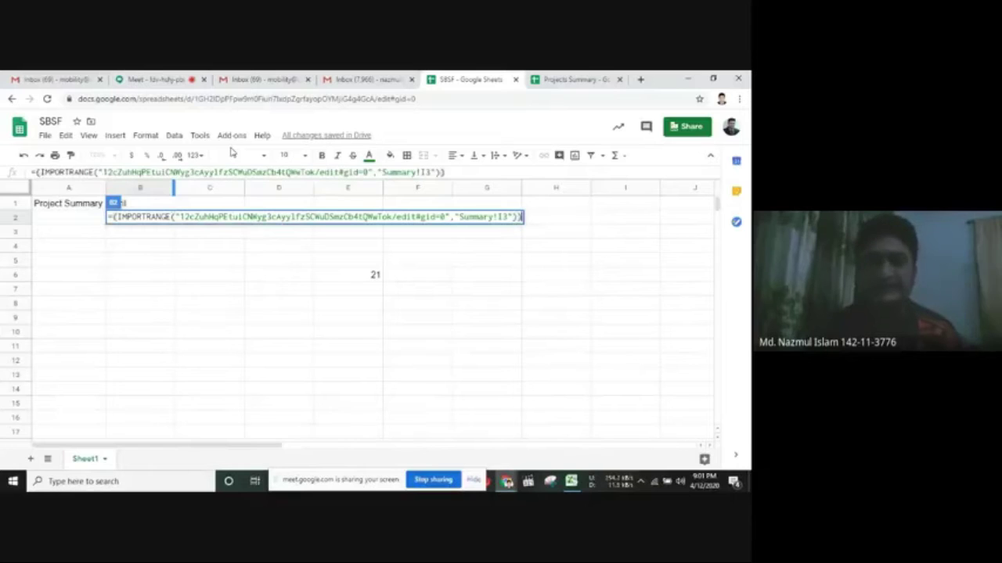
pyautogui.press('Return')
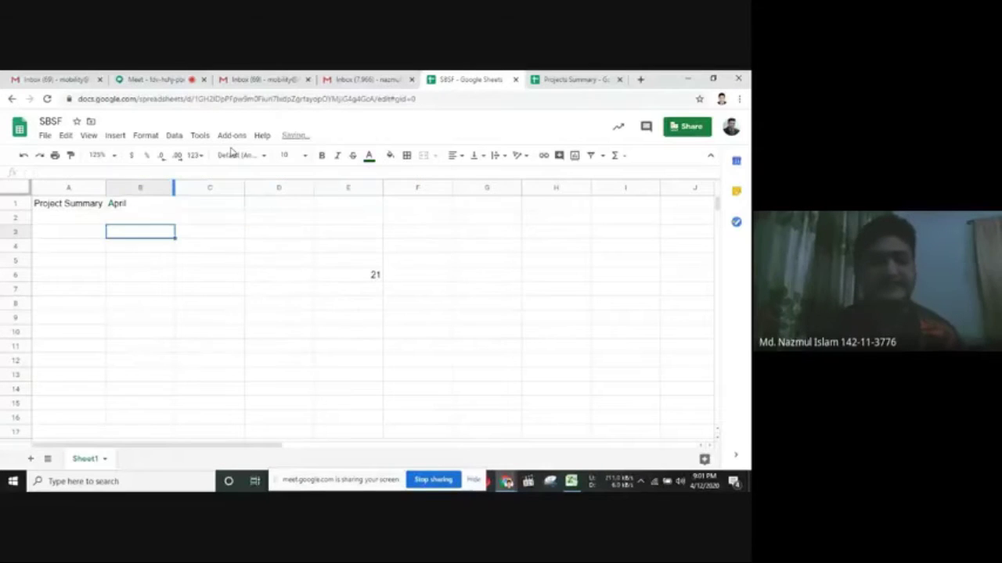
# Fill B2's IMPORTRANGE formula down to B3 and B4
pyautogui.click(165, 222)
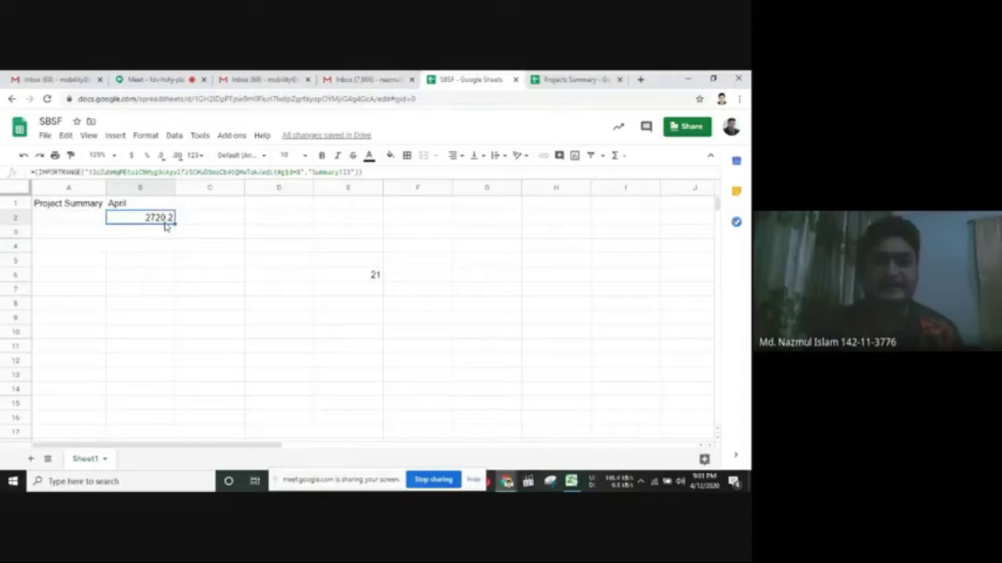
pyautogui.click(565, 87)
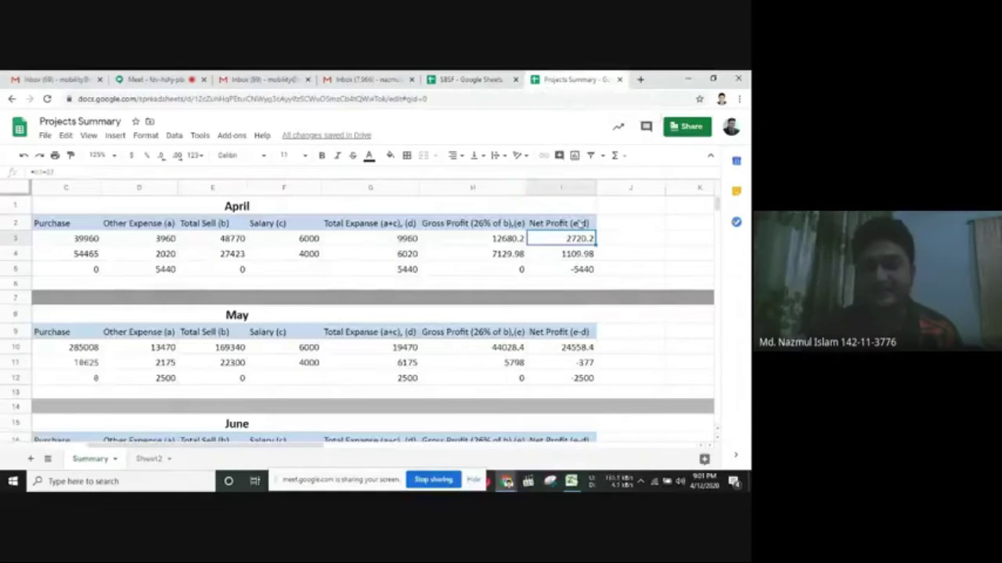
pyautogui.click(468, 79)
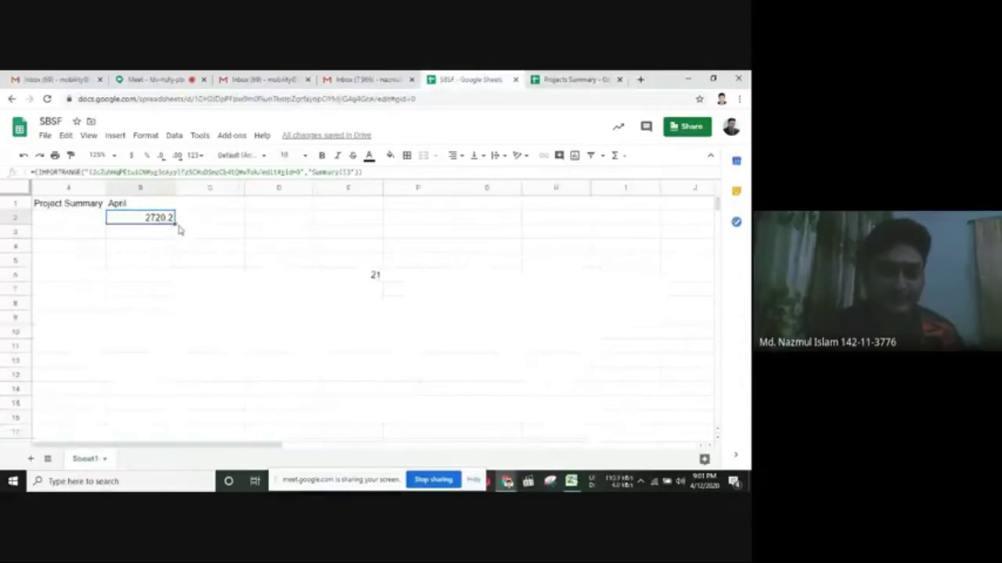
pyautogui.moveTo(172, 245); pyautogui.dragTo(172, 247)
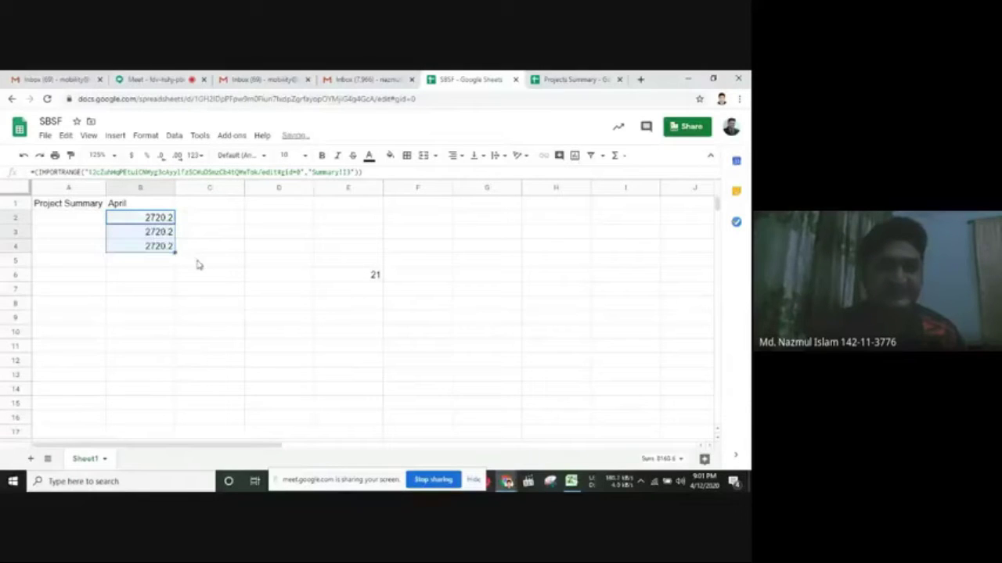
# Point B3 and B4 at Summary!I4 and Summary!I5, showing 1109.98 and -5440
pyautogui.click(171, 233)
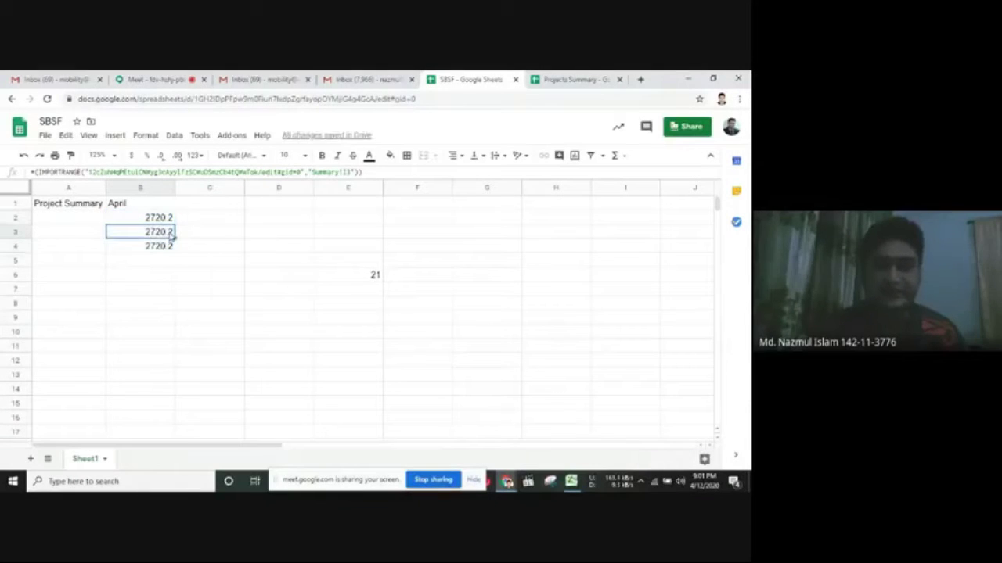
pyautogui.click(348, 173)
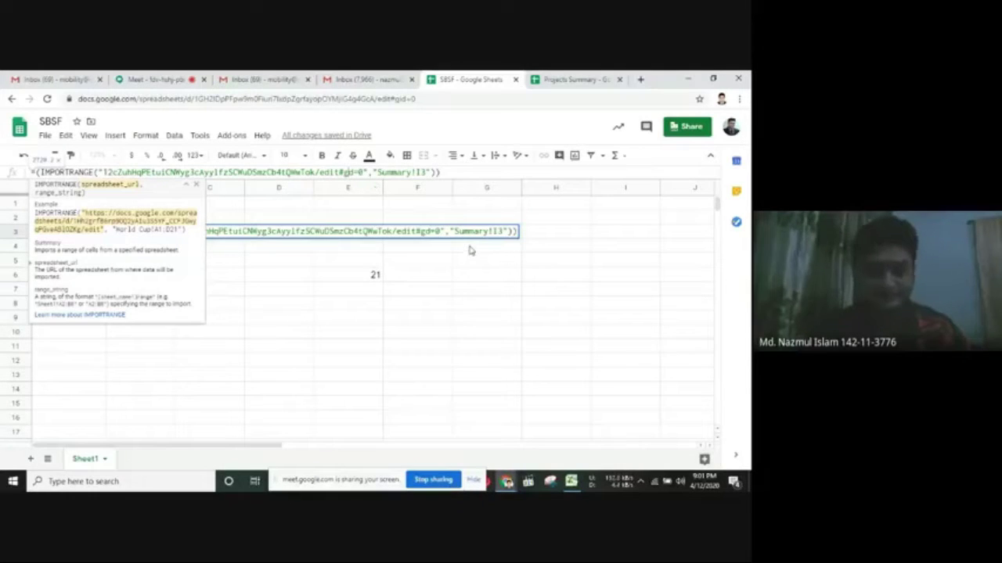
pyautogui.write('i')
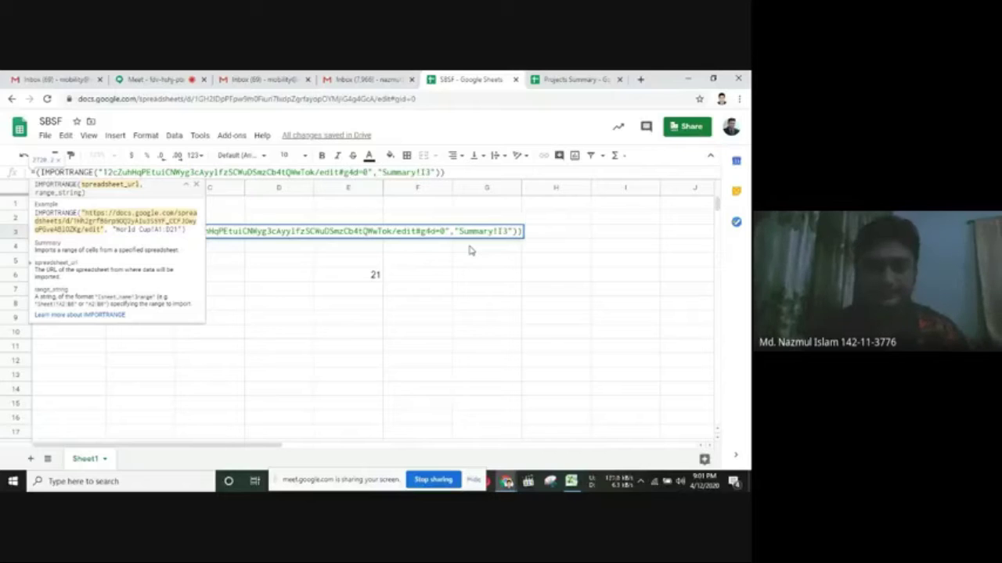
pyautogui.click(469, 250)
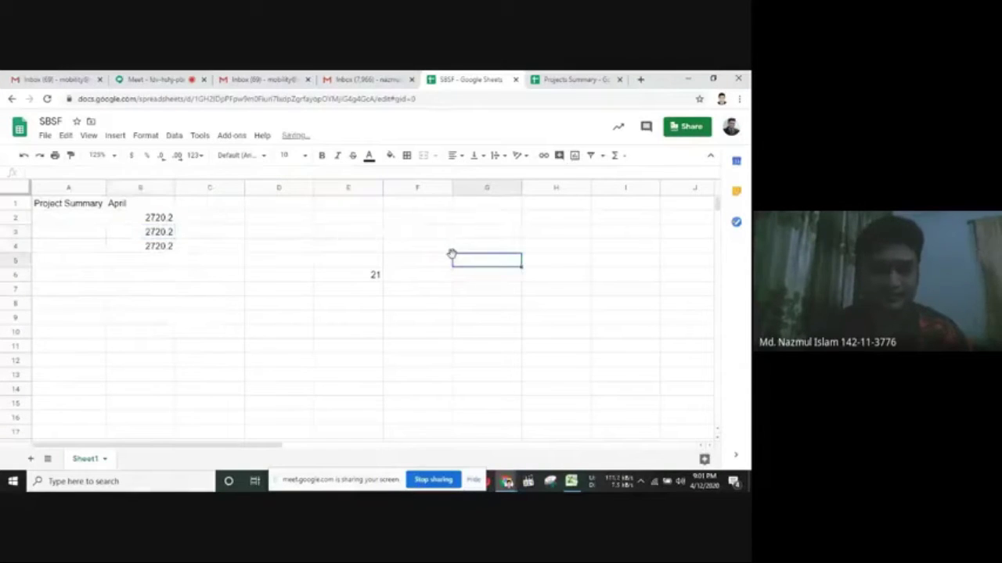
pyautogui.hotkey('ctrl', 'z')
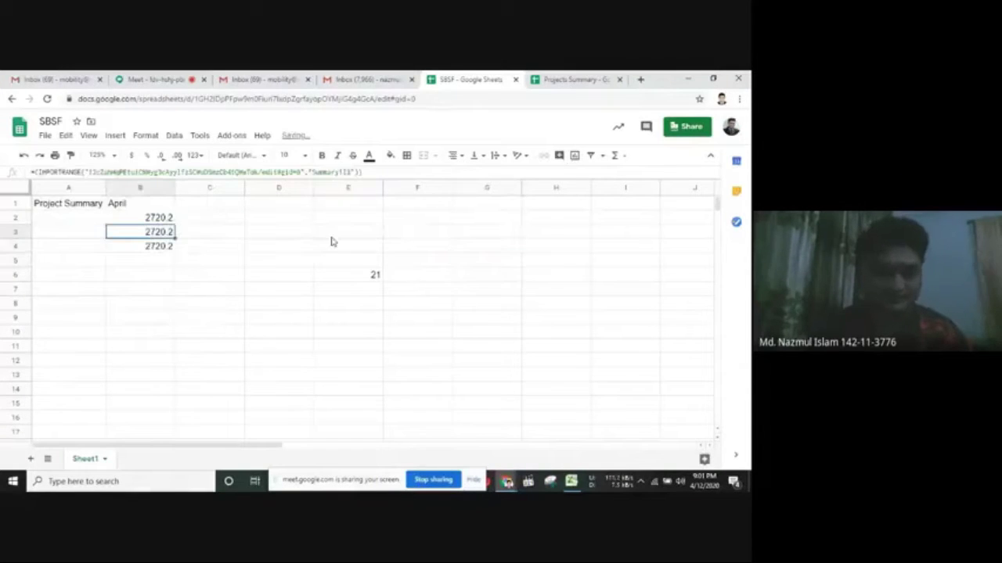
pyautogui.click(348, 173)
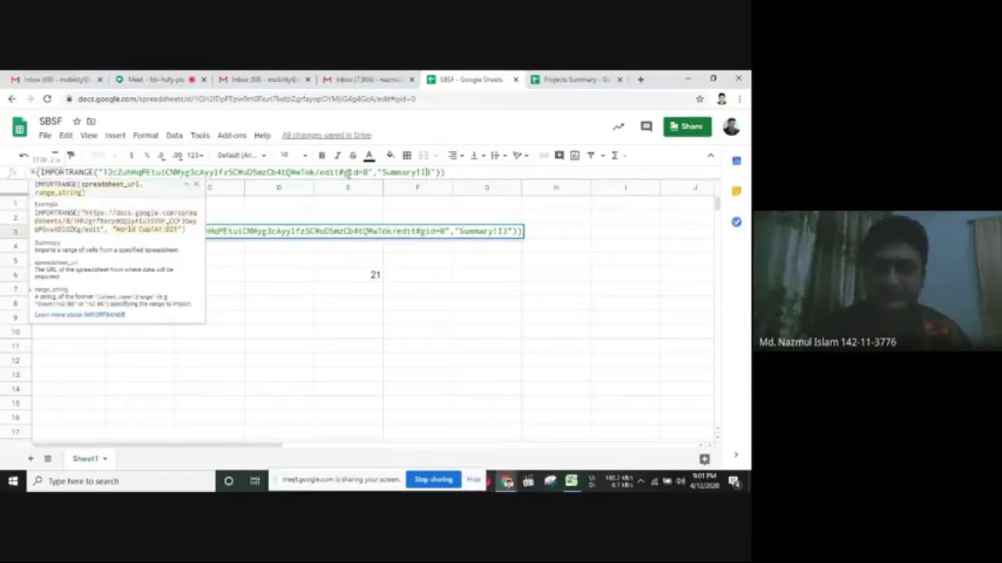
pyautogui.press('Return')
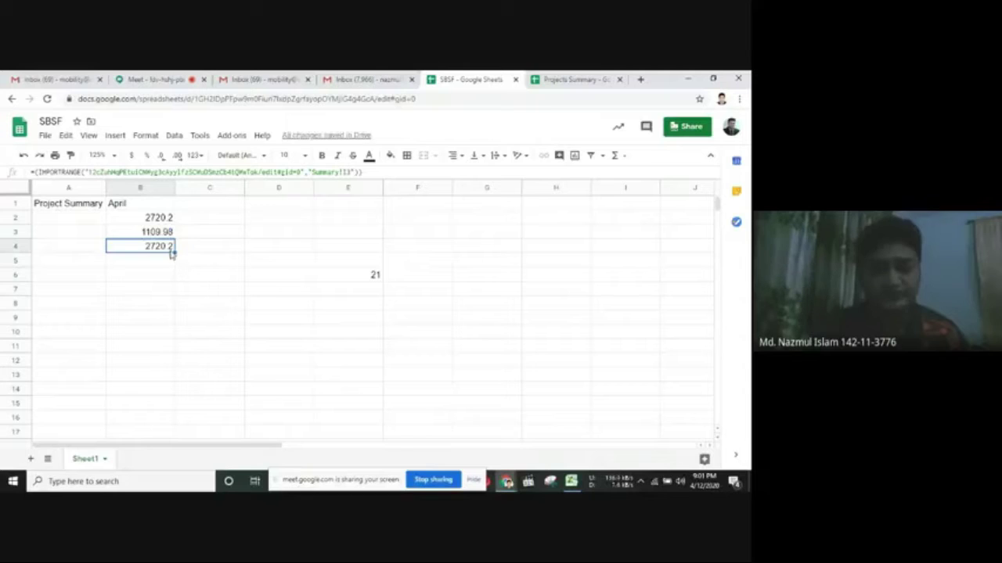
pyautogui.click(346, 171)
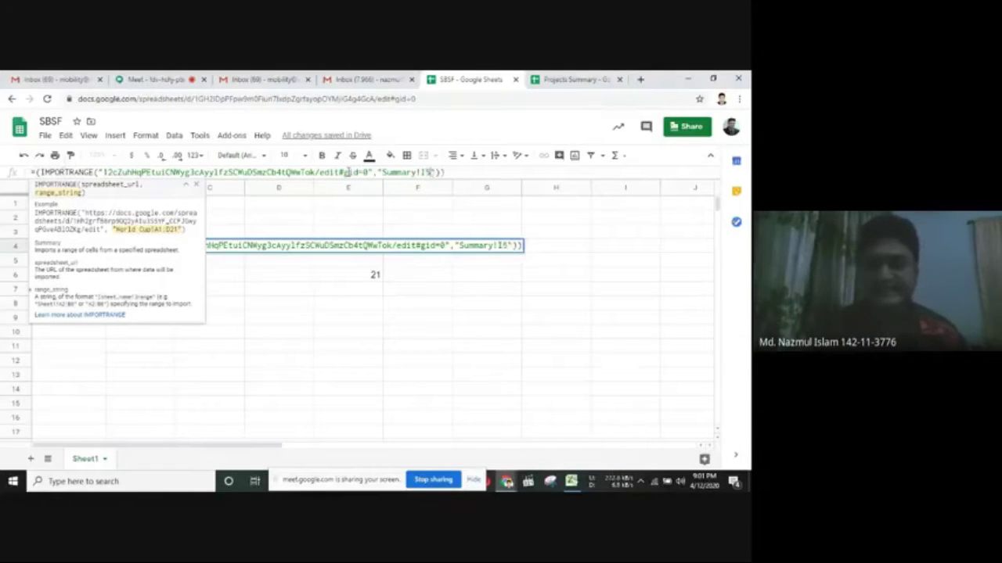
pyautogui.press('Return')
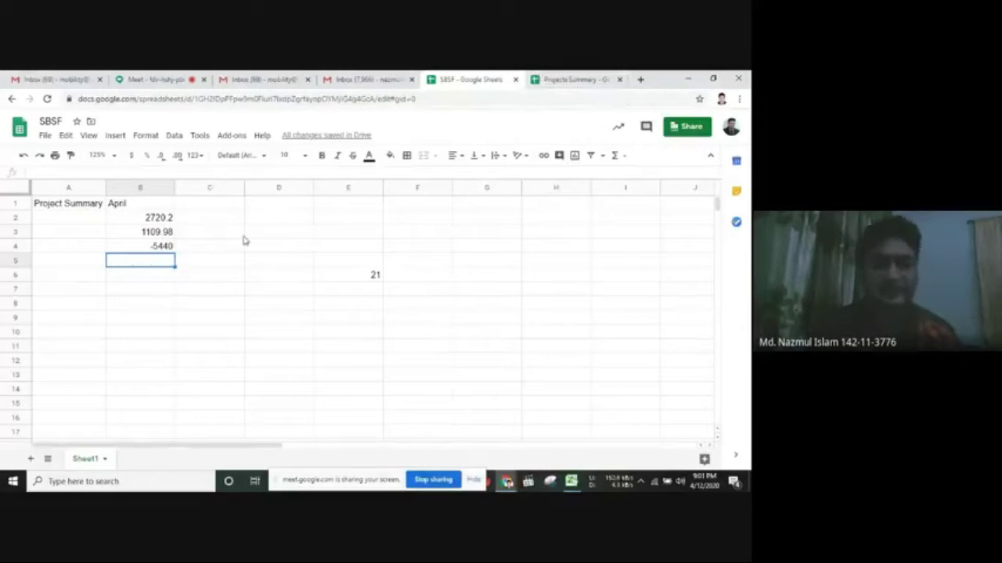
pyautogui.click(148, 223)
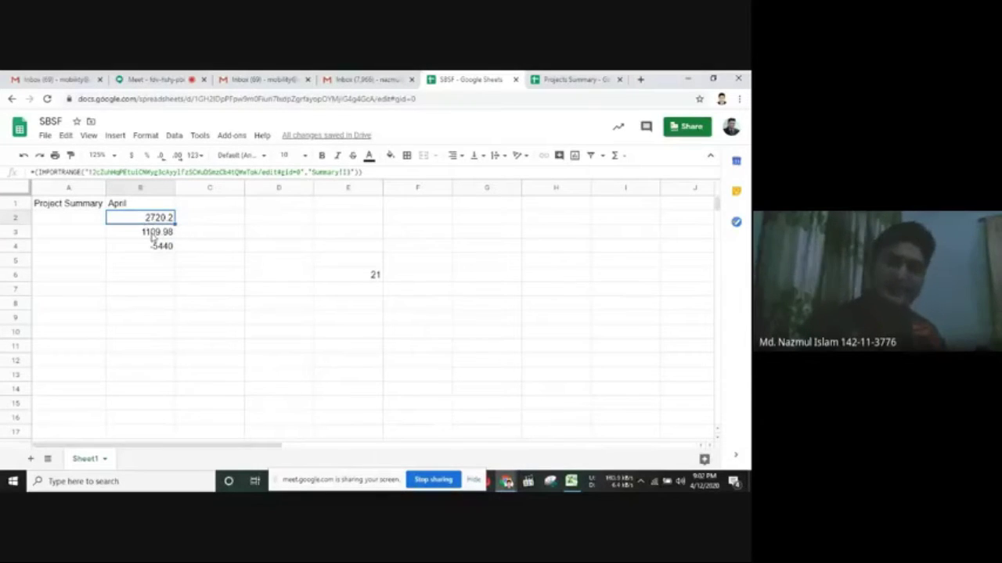
pyautogui.click(152, 237)
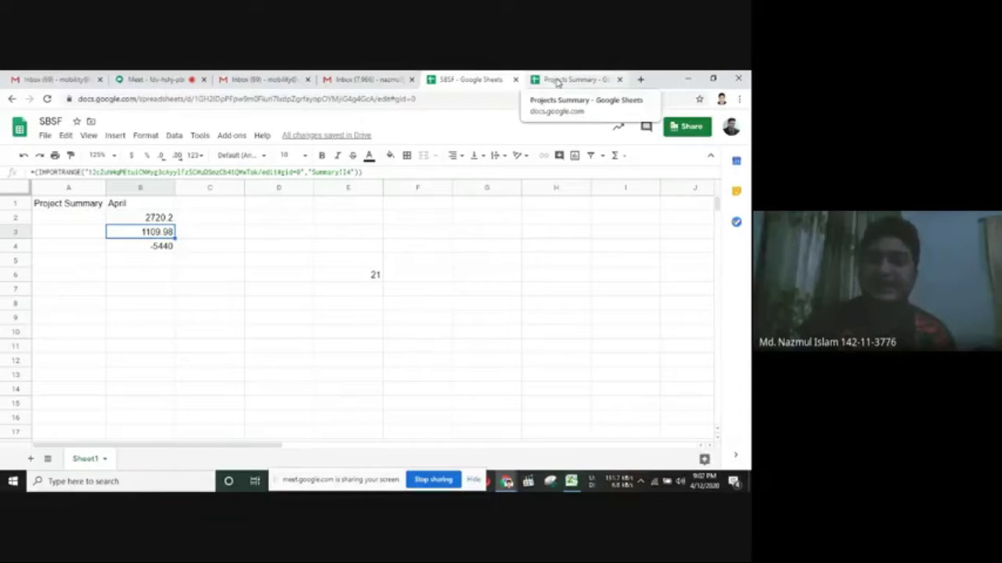
pyautogui.click(557, 82)
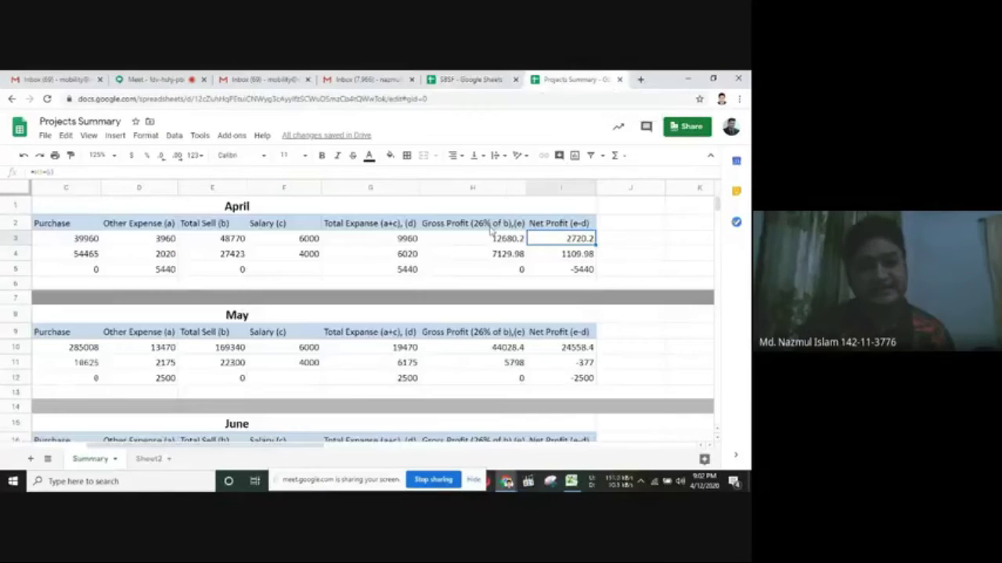
pyautogui.click(495, 78)
pyautogui.click(581, 79)
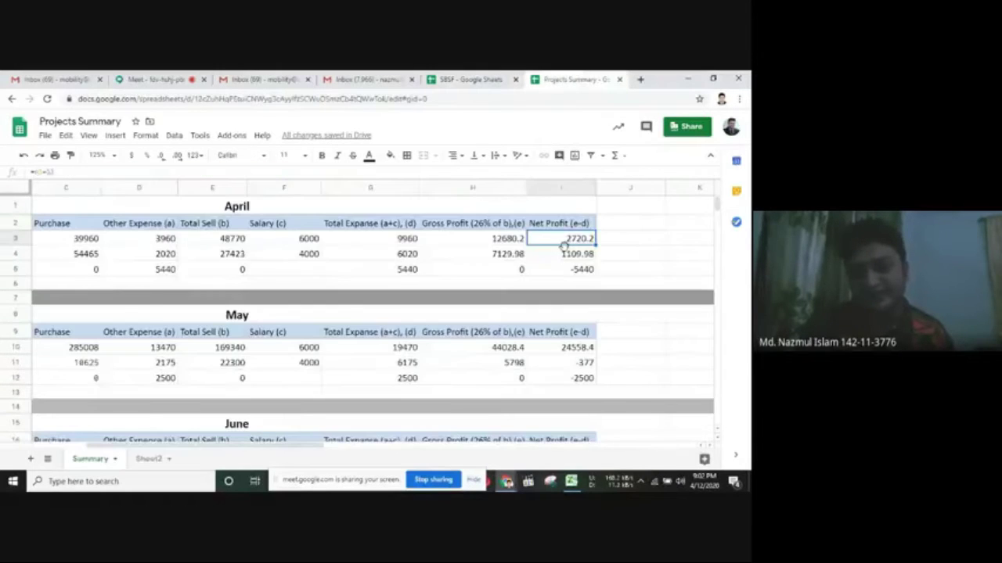
pyautogui.write('12')
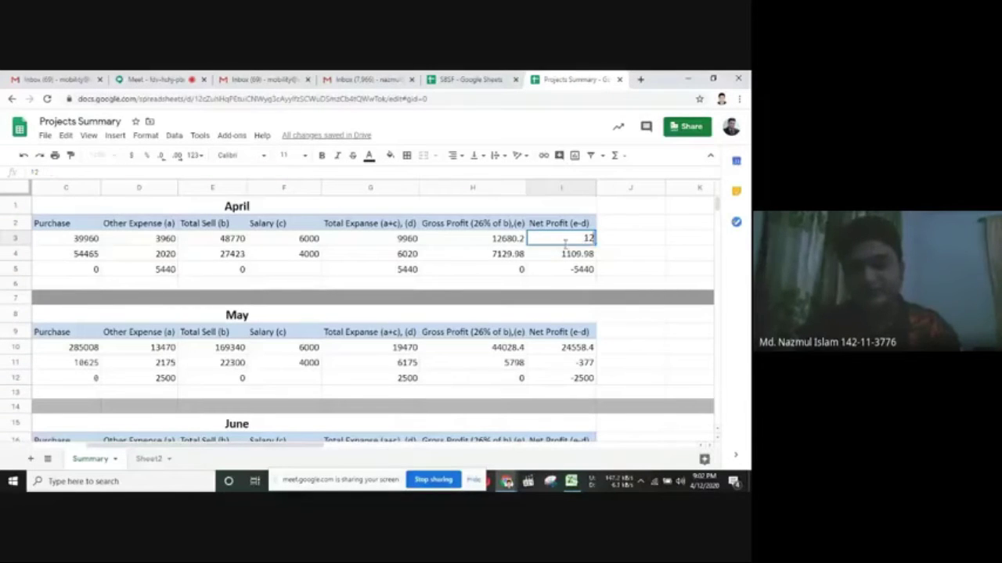
pyautogui.click(645, 243)
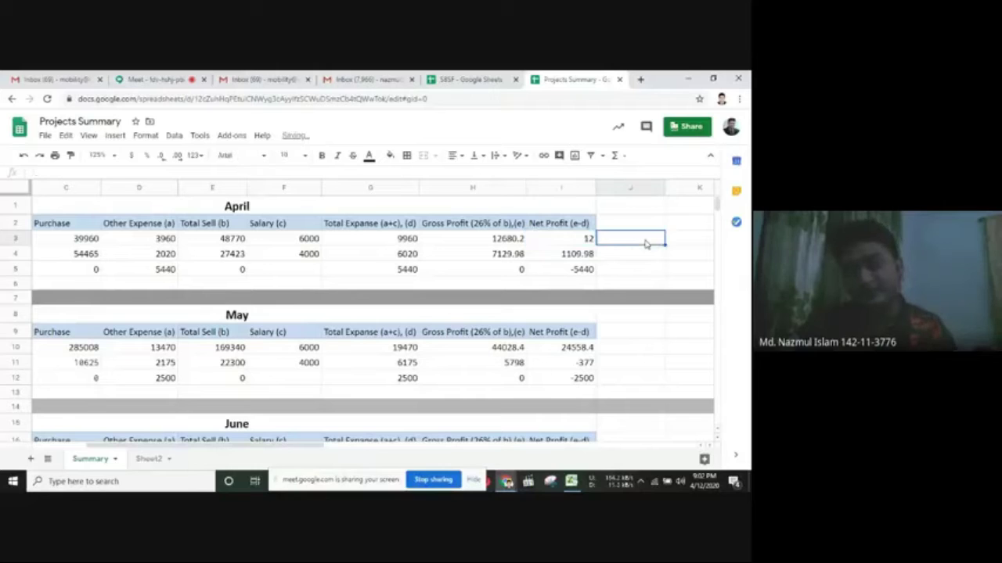
pyautogui.click(474, 79)
pyautogui.click(407, 218)
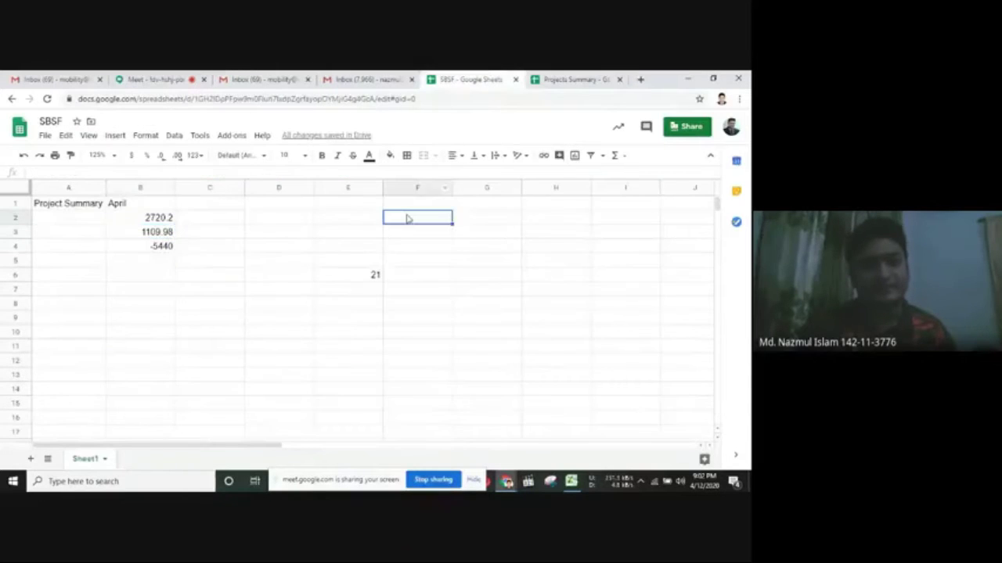
pyautogui.click(262, 250)
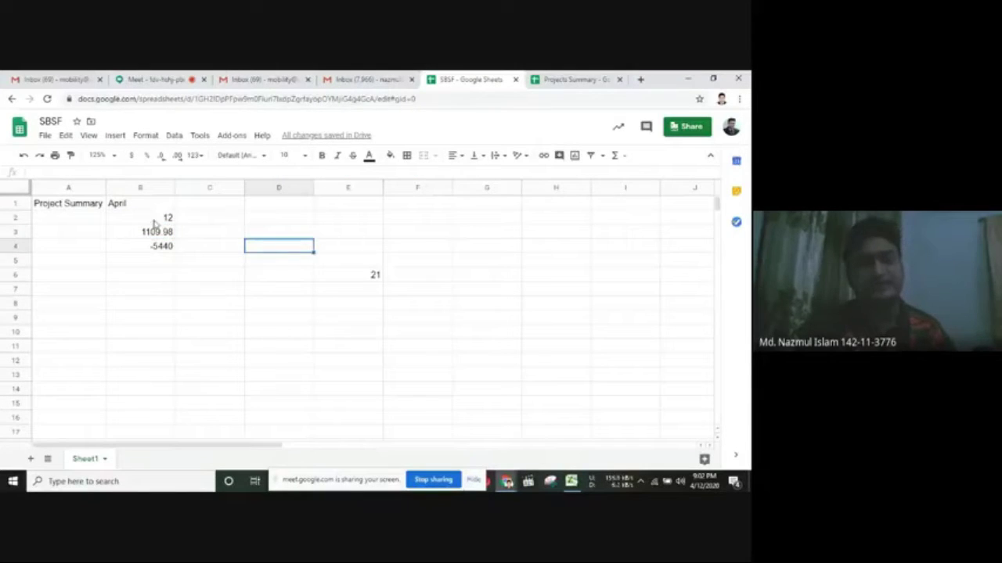
pyautogui.click(156, 223)
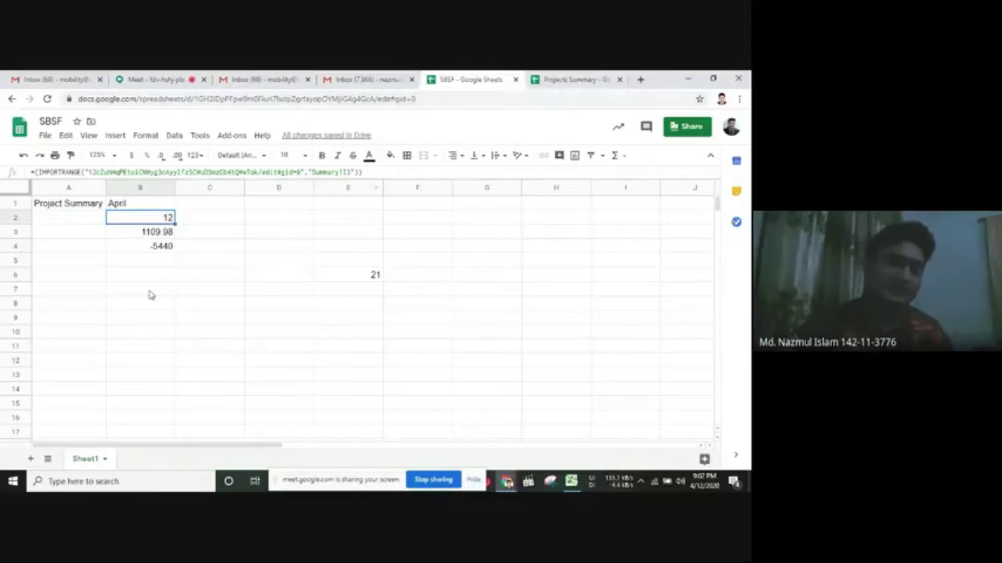
pyautogui.click(608, 74)
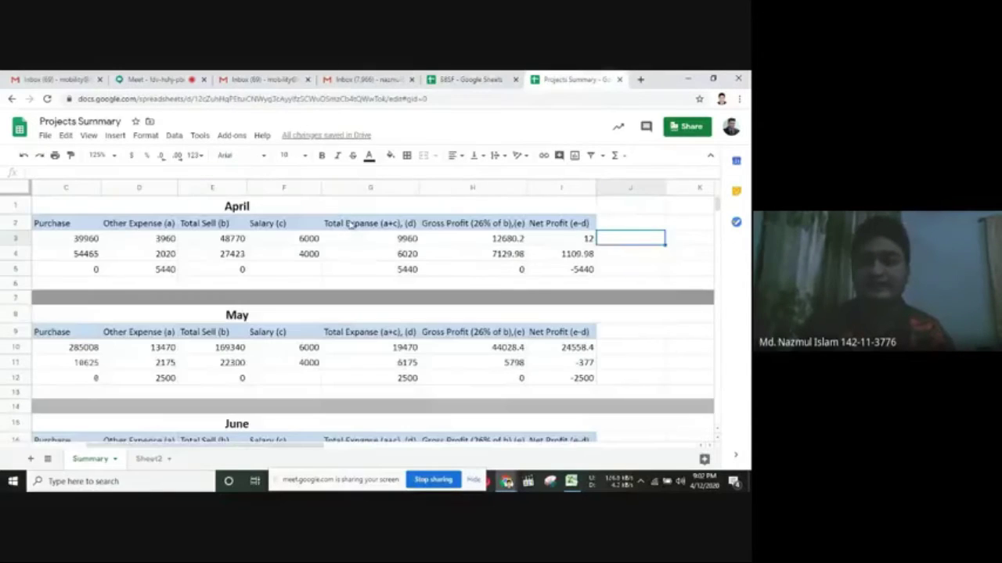
pyautogui.click(465, 78)
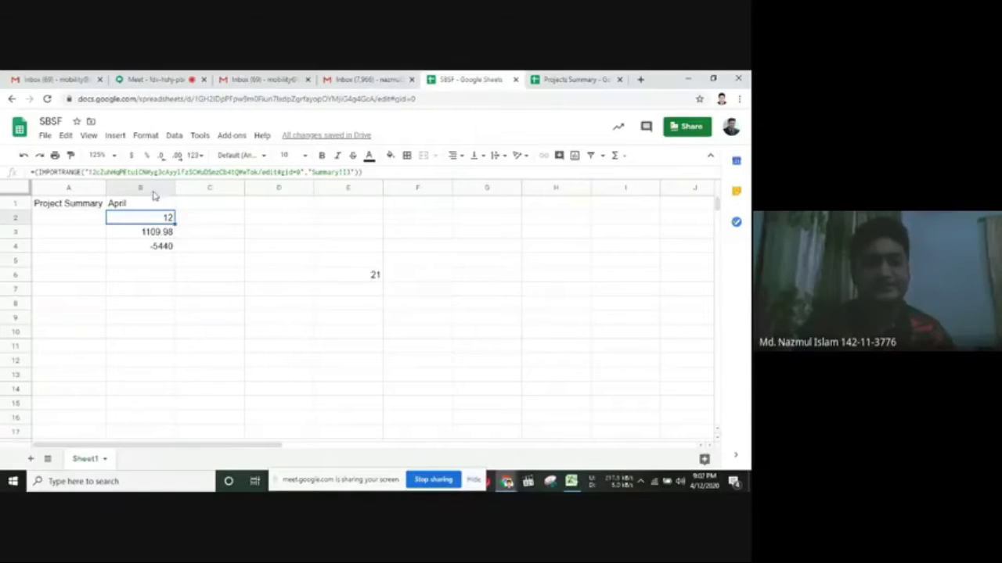
pyautogui.click(581, 82)
pyautogui.click(579, 238)
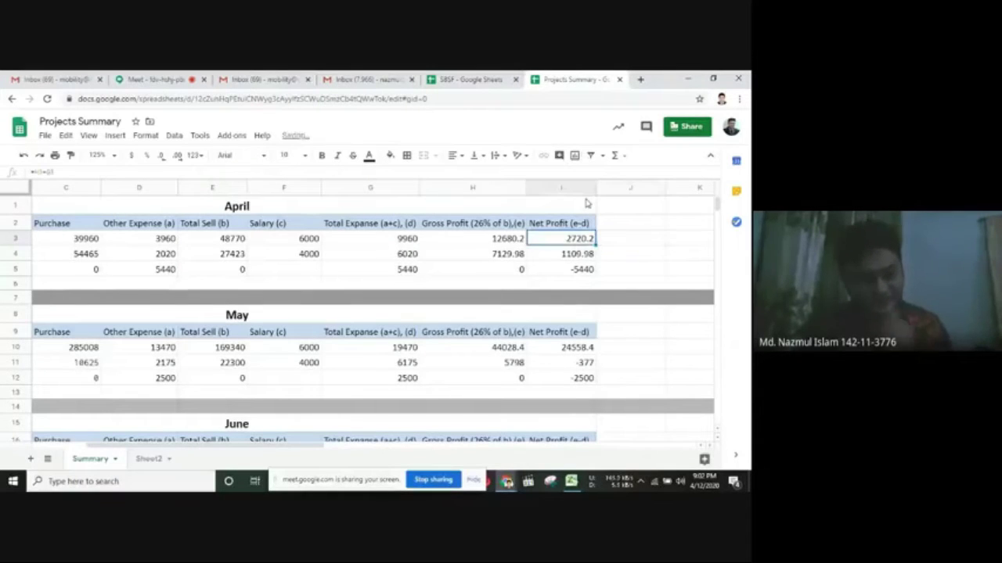
pyautogui.click(470, 79)
pyautogui.click(329, 289)
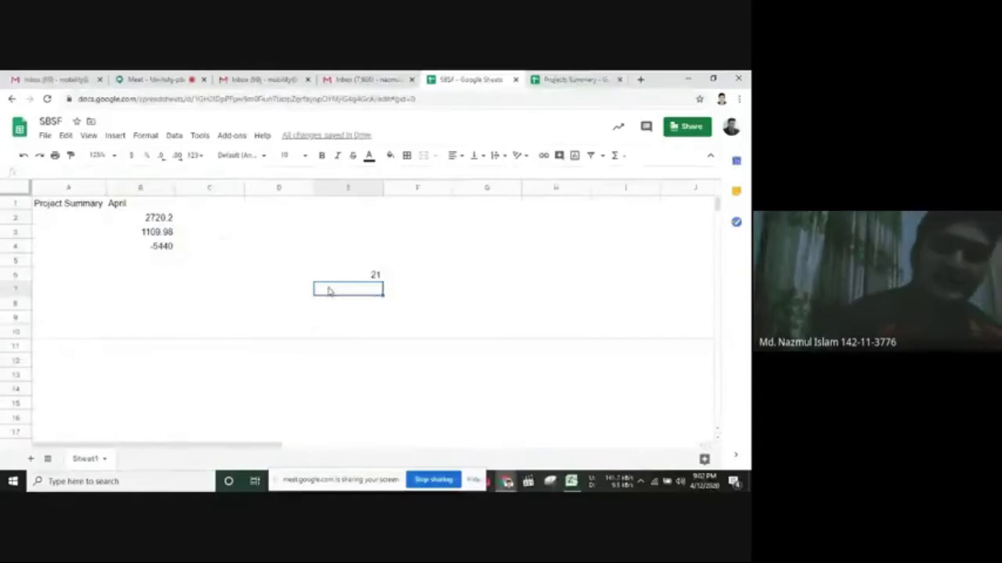
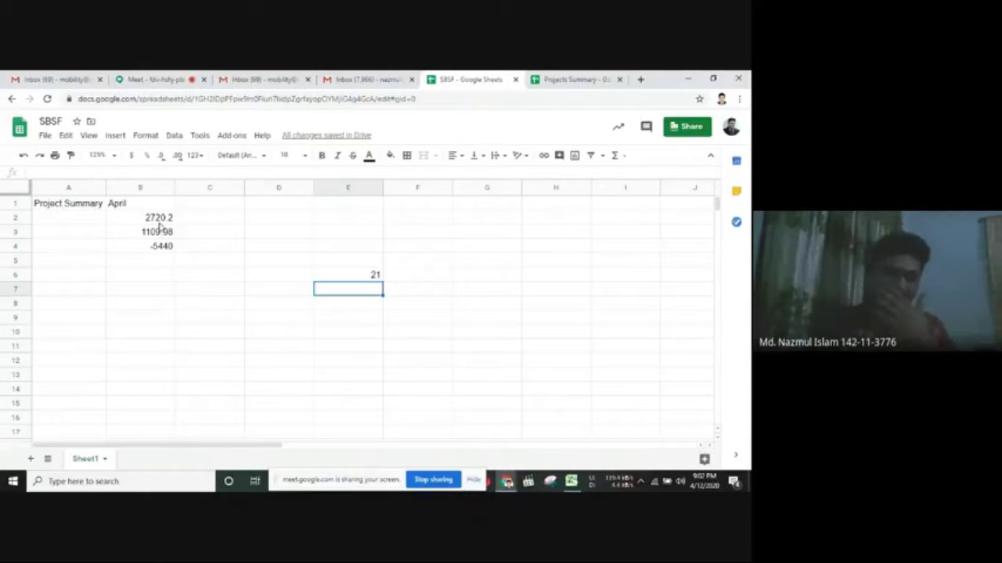
# Check the April gross profit figure 7129.98 in the Projects Summary spreadsheet
pyautogui.click(539, 78)
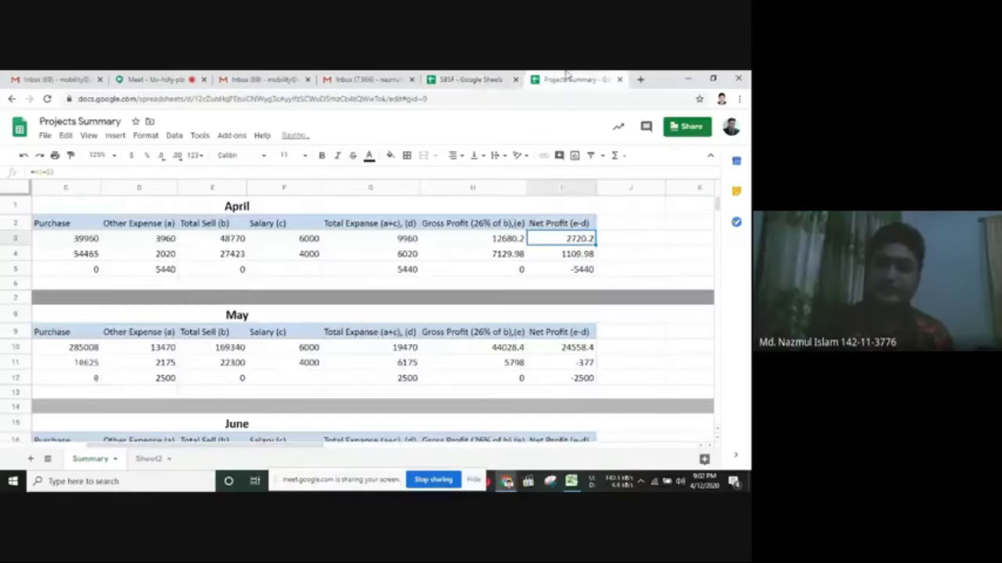
pyautogui.click(492, 250)
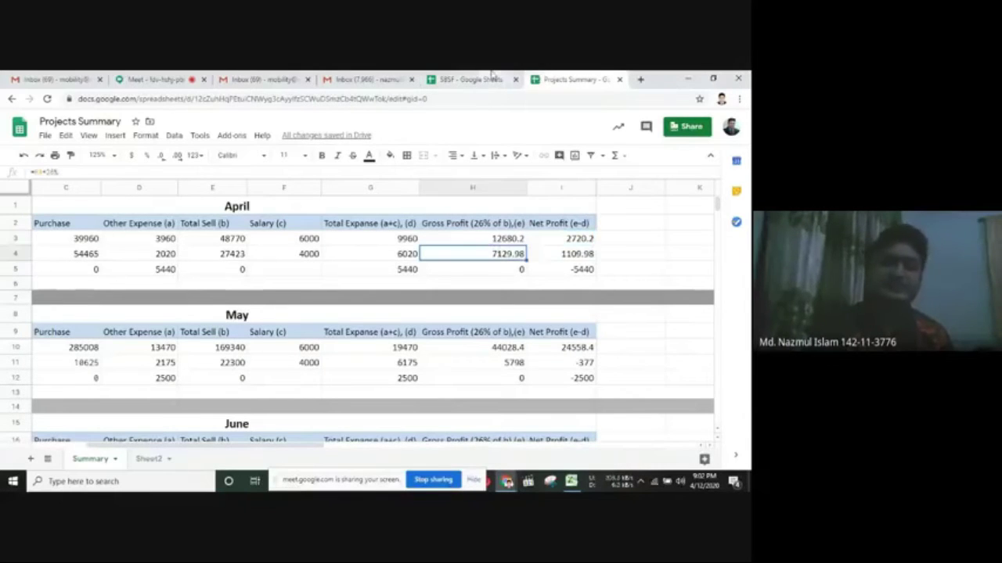
pyautogui.click(472, 79)
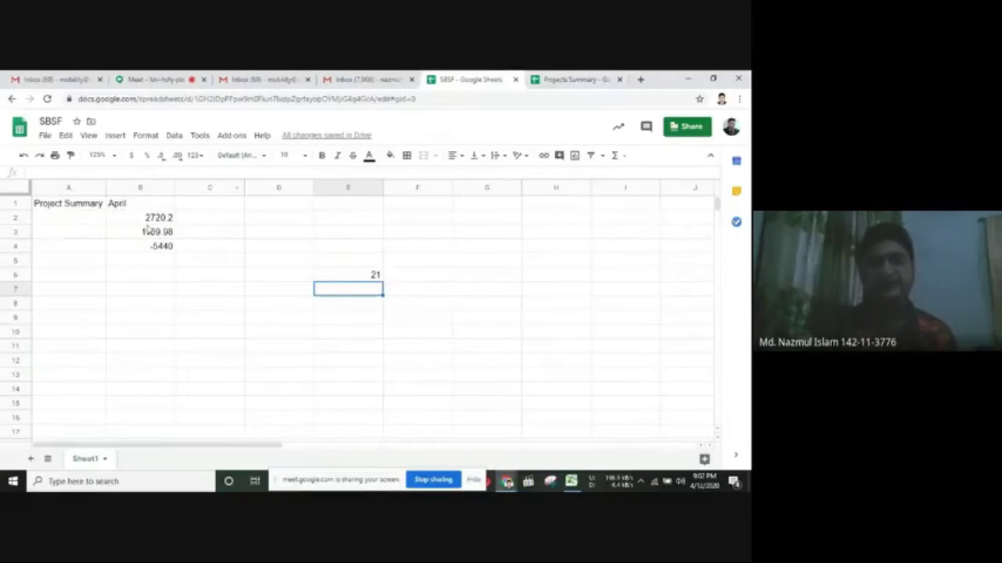
# Review the imported April figures in column B of the SBSF sheet
pyautogui.click(148, 219)
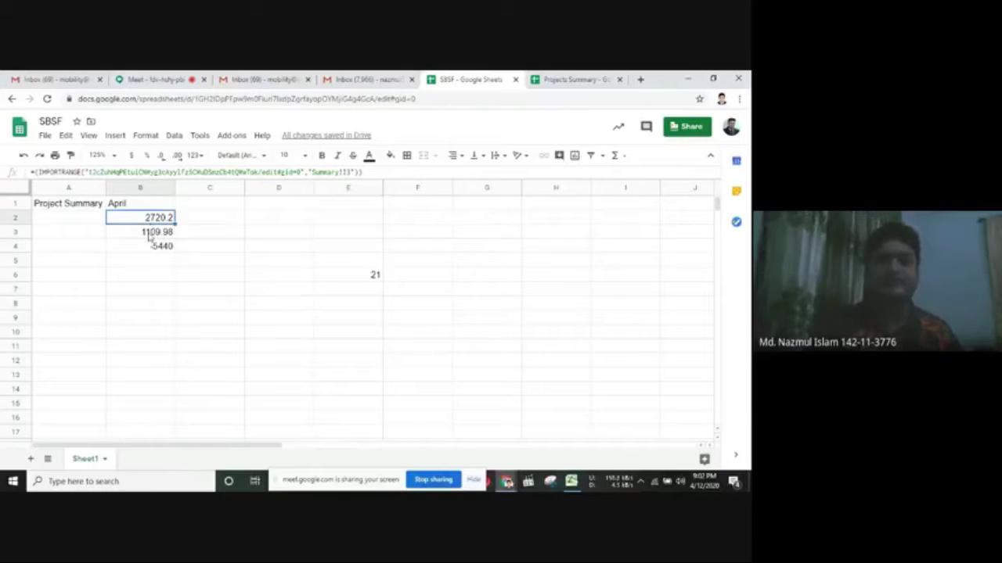
pyautogui.press('Down')
pyautogui.press('Down')
pyautogui.press('Up')
pyautogui.press('Up')
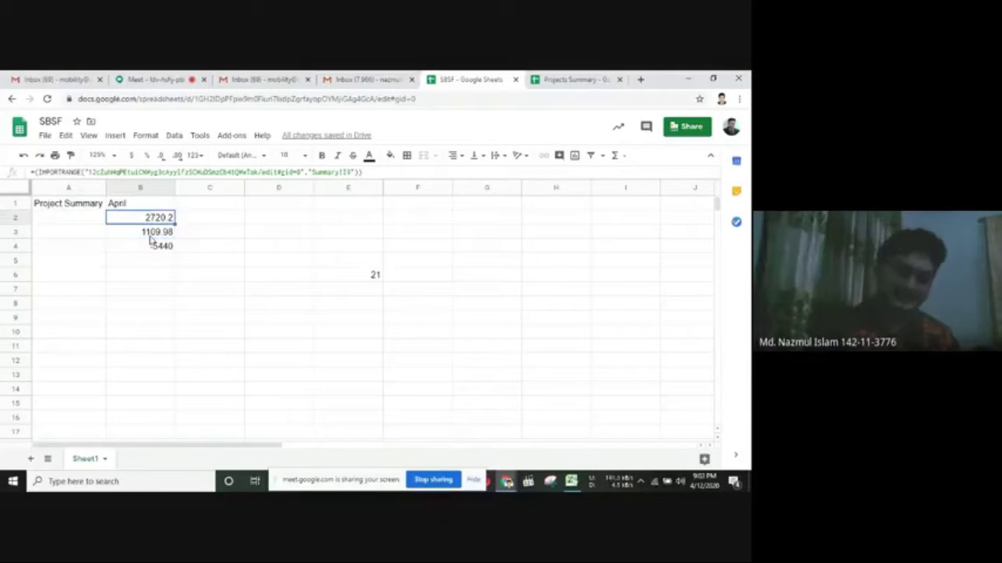
pyautogui.press('Down')
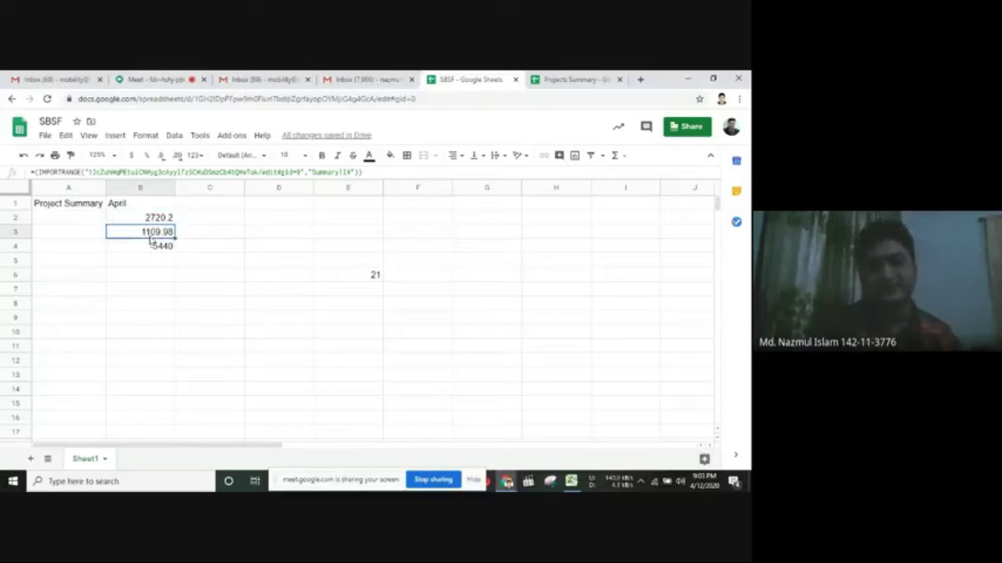
pyautogui.press('Down')
pyautogui.press('Up')
pyautogui.press('Up')
pyautogui.press('Up')
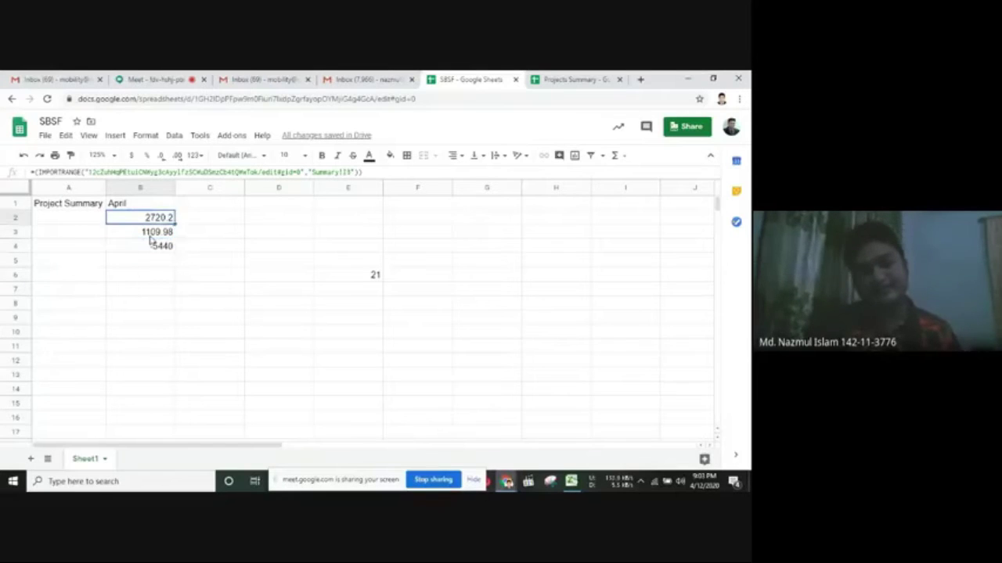
pyautogui.press('Left')
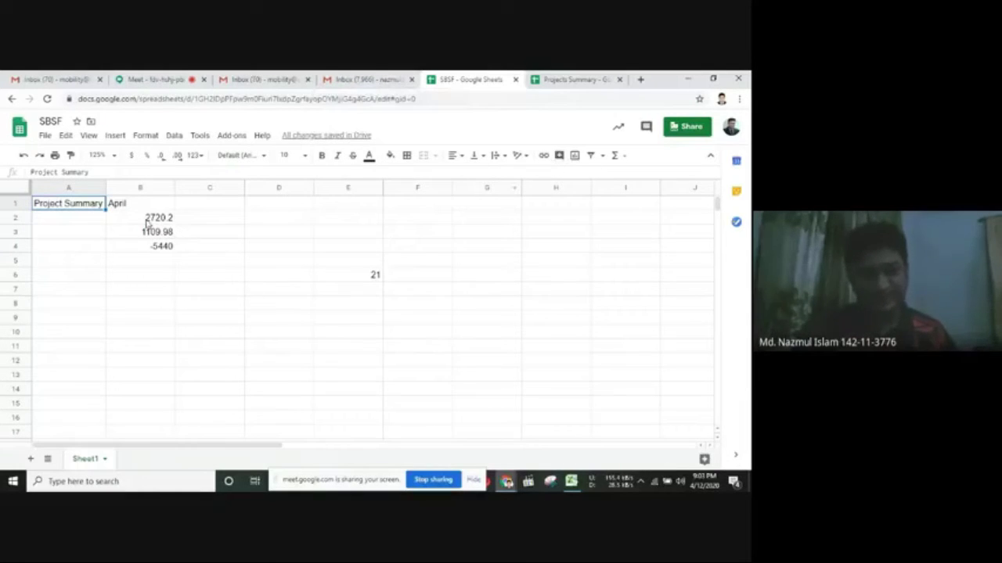
# View the IMPORTRANGE formula in cell B2 and leave it unchanged
pyautogui.click(146, 223)
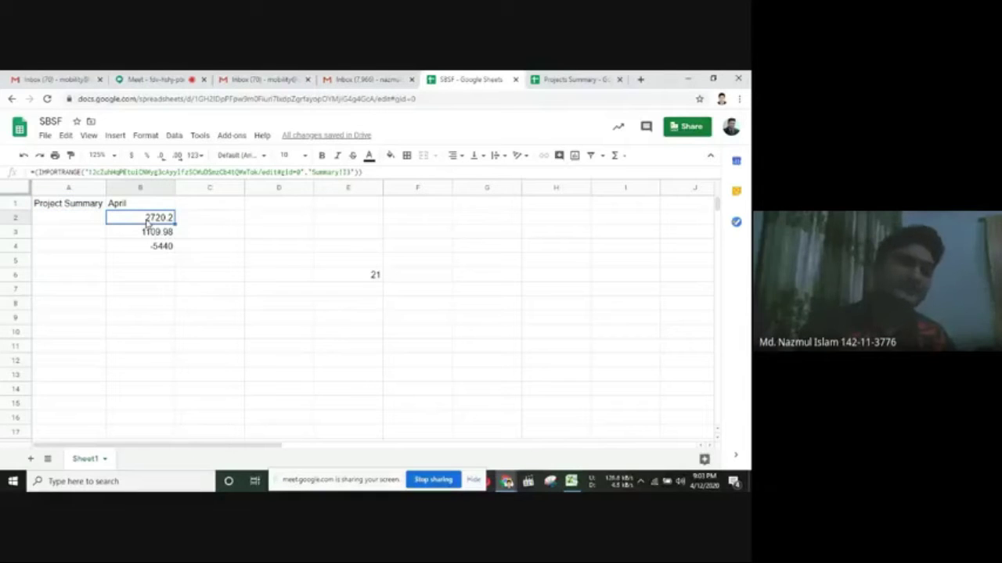
pyautogui.doubleClick(146, 222)
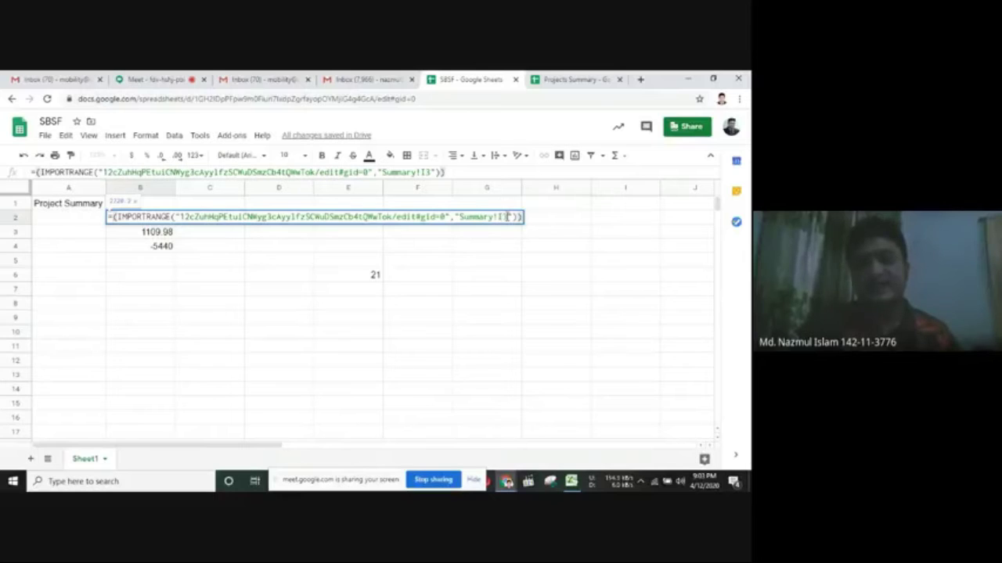
pyautogui.click(340, 297)
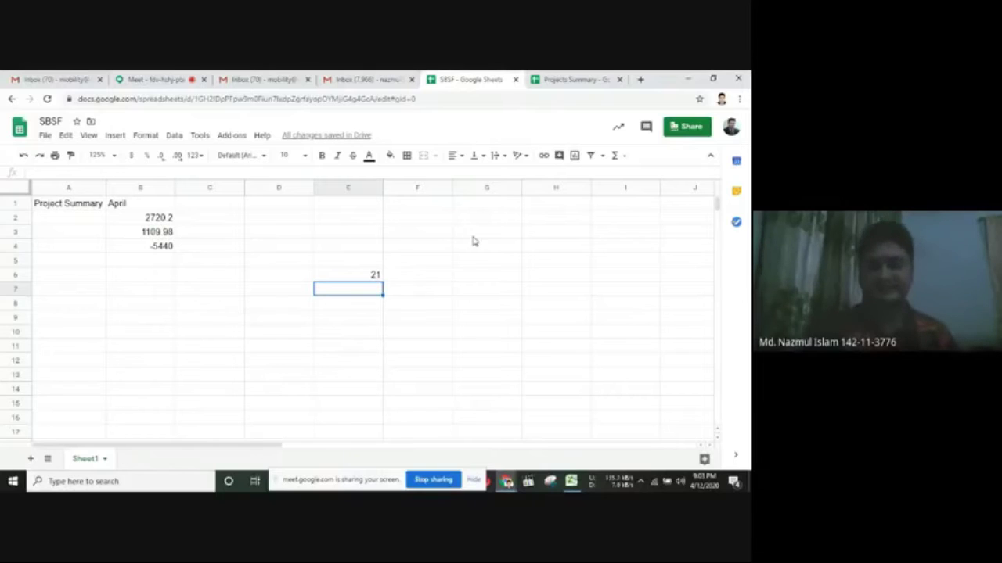
pyautogui.click(526, 239)
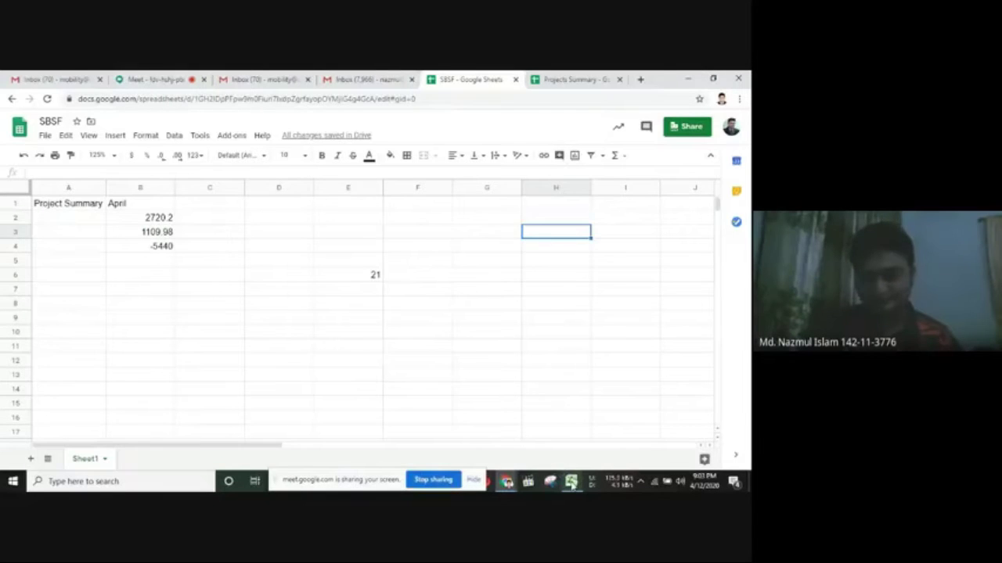
# In Excel, fill the Linking Data in Spreadsheet row 19 green
pyautogui.click(571, 480)
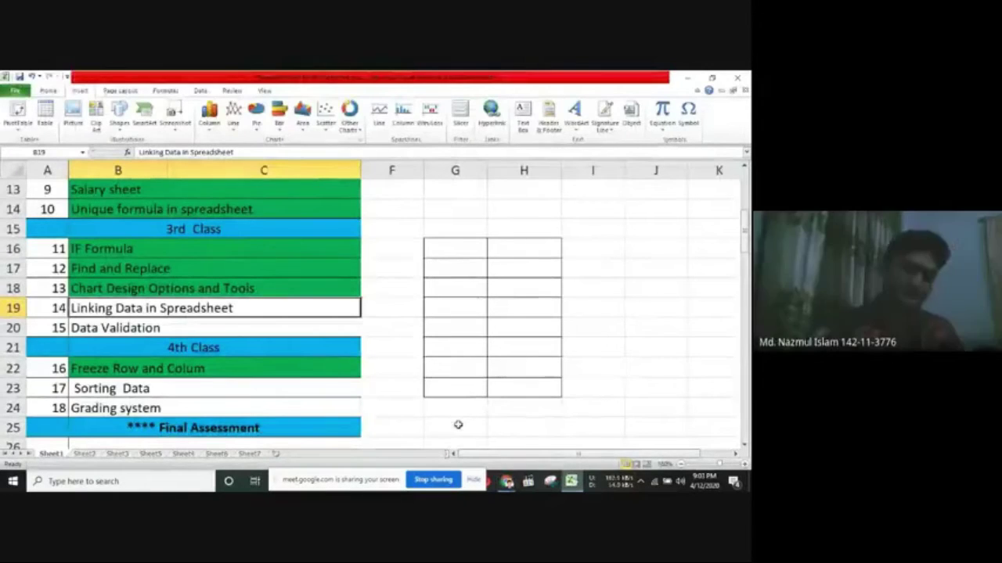
pyautogui.click(48, 90)
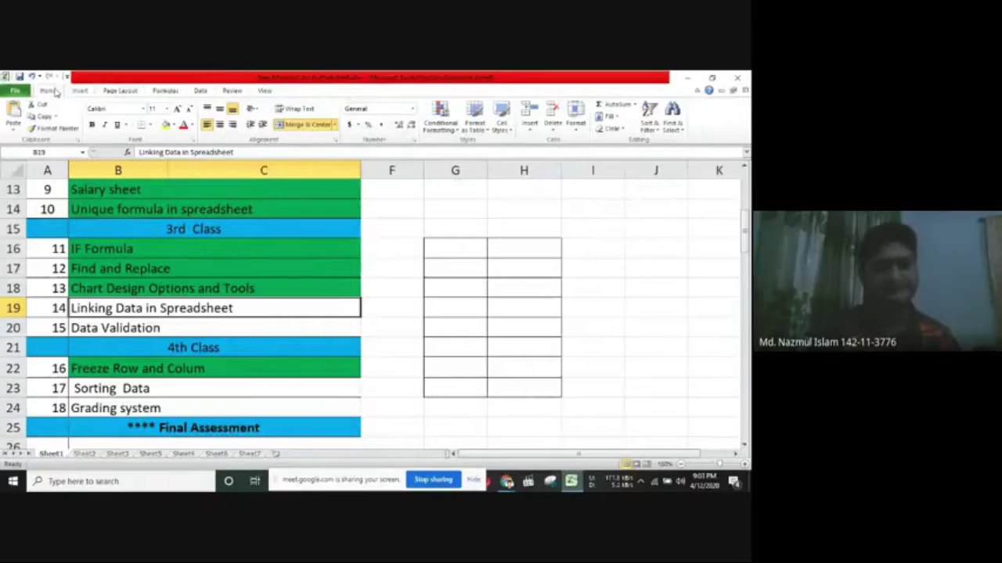
pyautogui.click(174, 126)
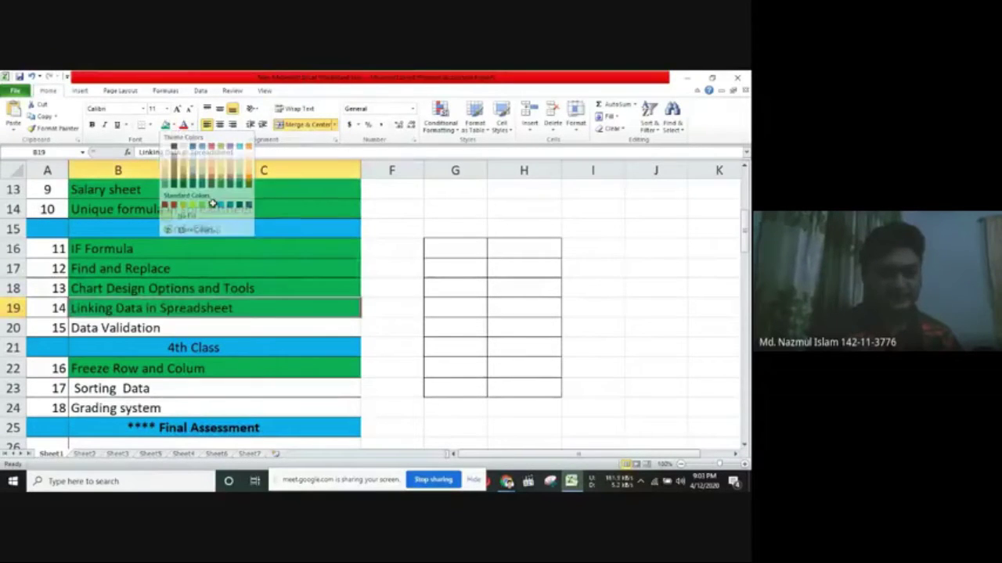
pyautogui.click(212, 205)
pyautogui.click(177, 327)
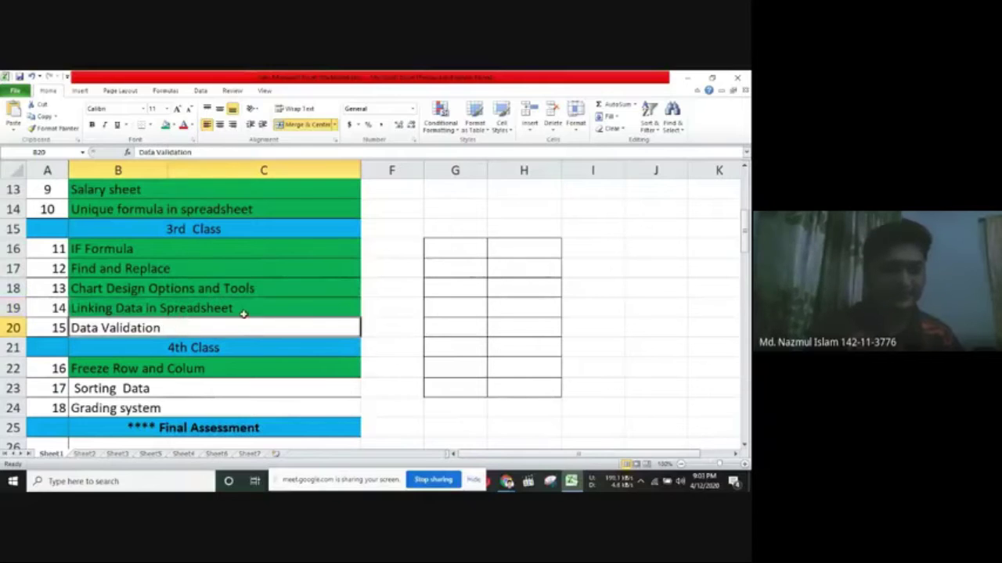
pyautogui.click(433, 285)
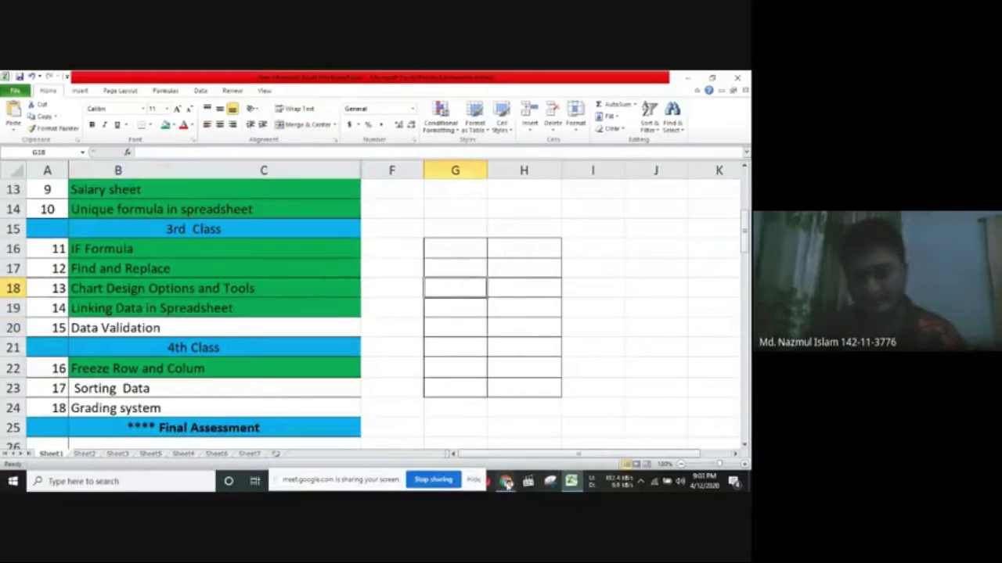
# Return to the SBSF spreadsheet in the browser and select an empty column C cell
pyautogui.click(475, 480)
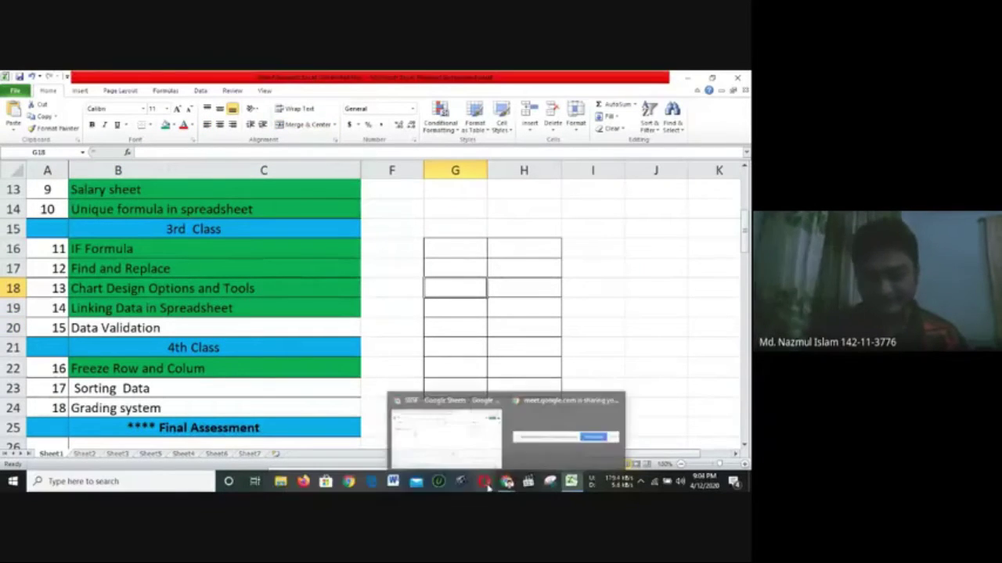
pyautogui.moveTo(507, 482)
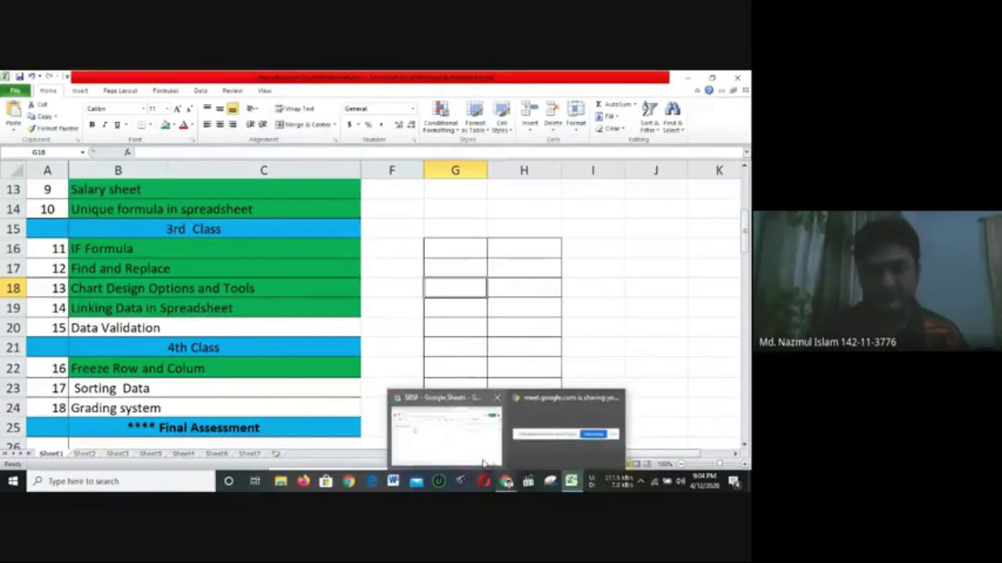
pyautogui.click(442, 430)
pyautogui.click(224, 261)
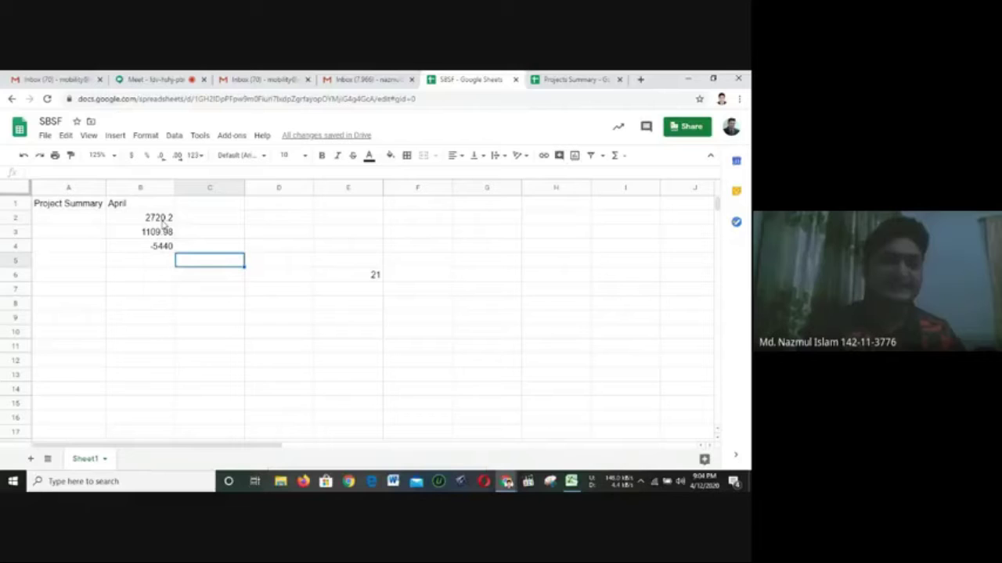
# Select the imported April figures B2:B4, then column C, and dismiss its options
pyautogui.click(163, 269)
pyautogui.moveTo(156, 222); pyautogui.dragTo(163, 246)
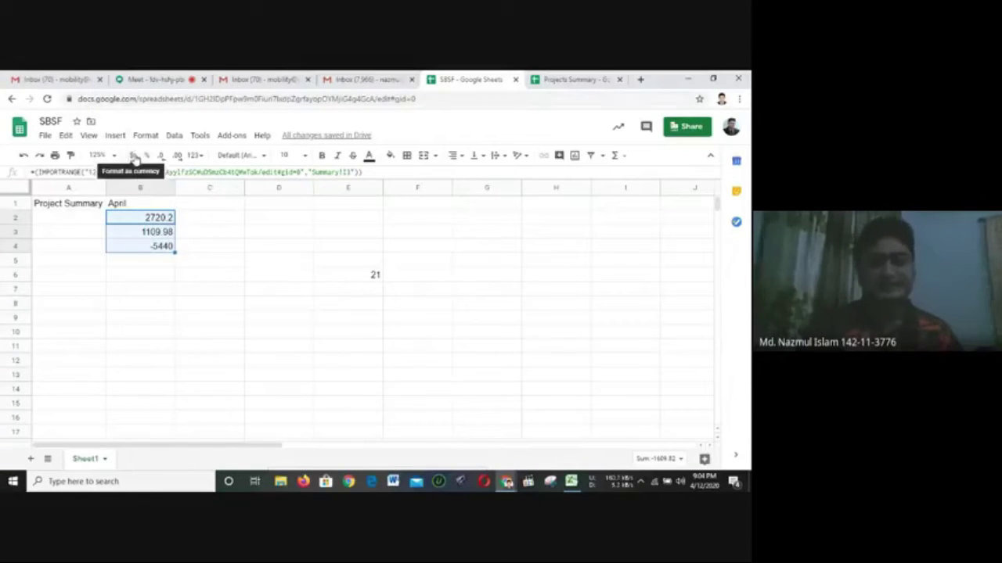
pyautogui.click(240, 191)
pyautogui.rightClick(240, 191)
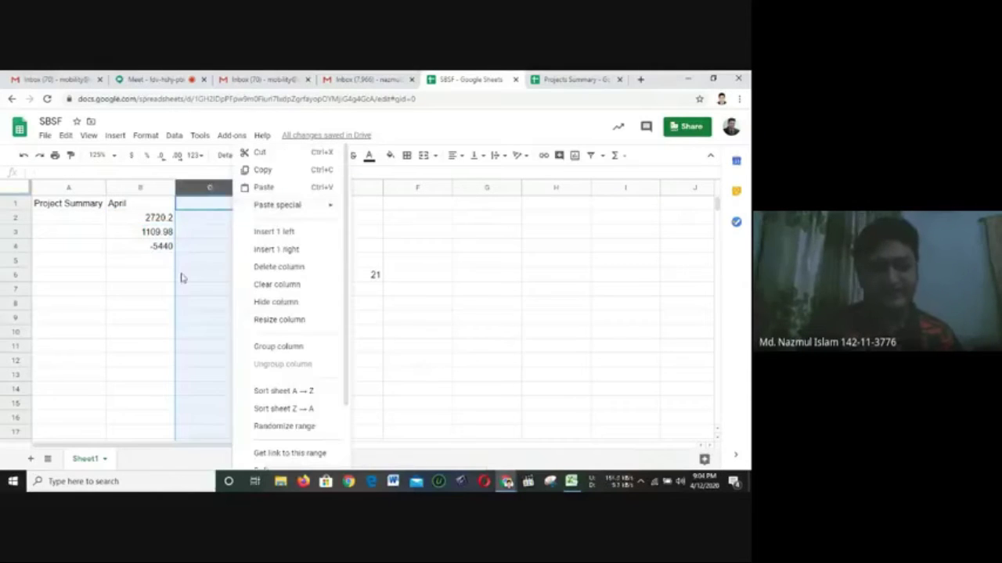
pyautogui.click(129, 302)
# Enter January and February in C4:C5 and extend the series down to December in C15
pyautogui.click(210, 249)
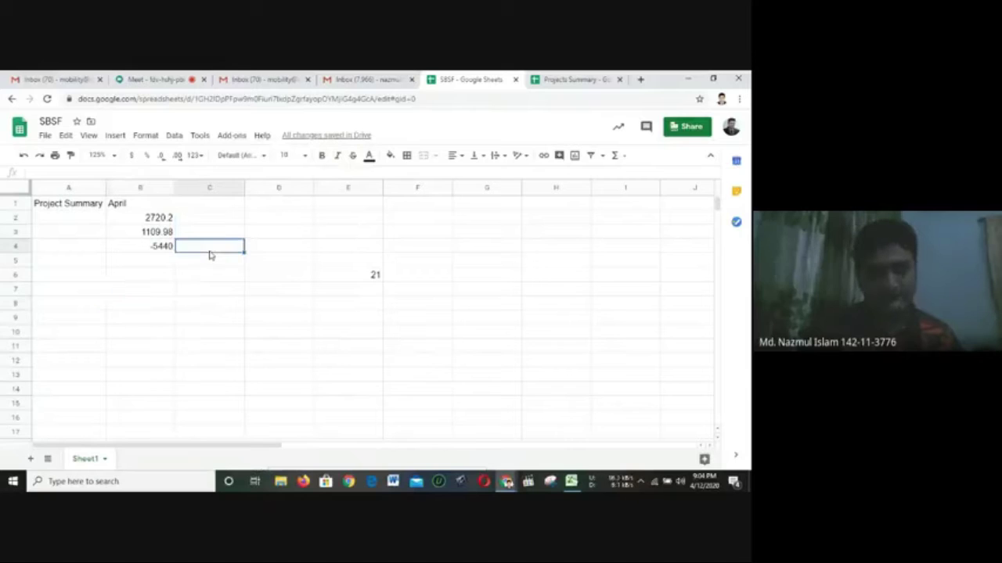
pyautogui.write('Janua')
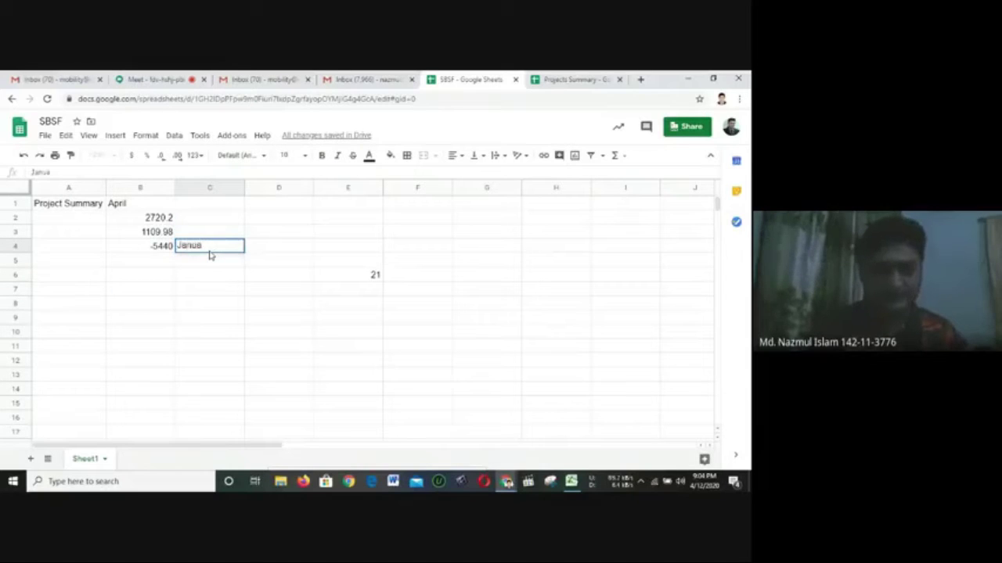
pyautogui.write('ry')
pyautogui.press('Return')
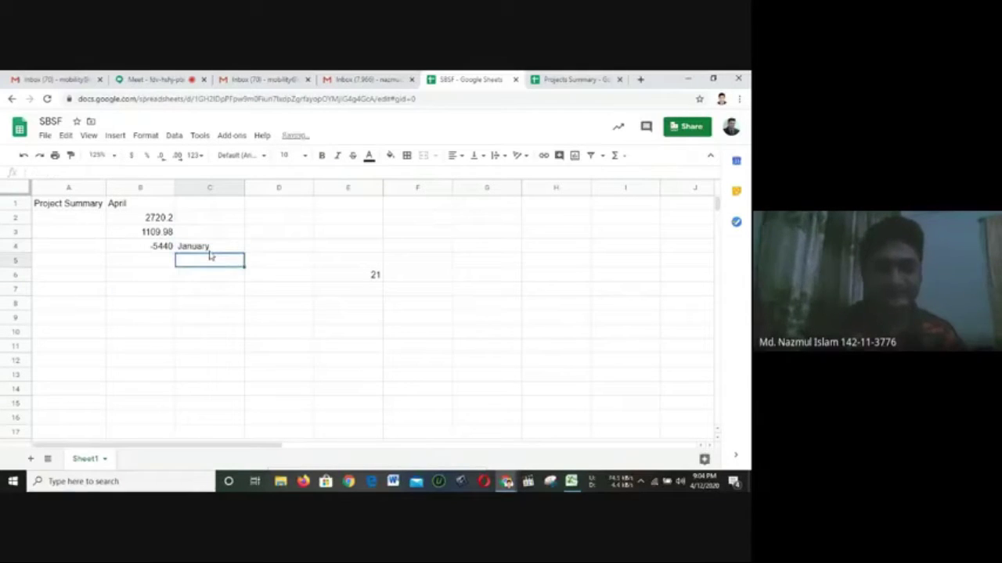
pyautogui.write('Febr')
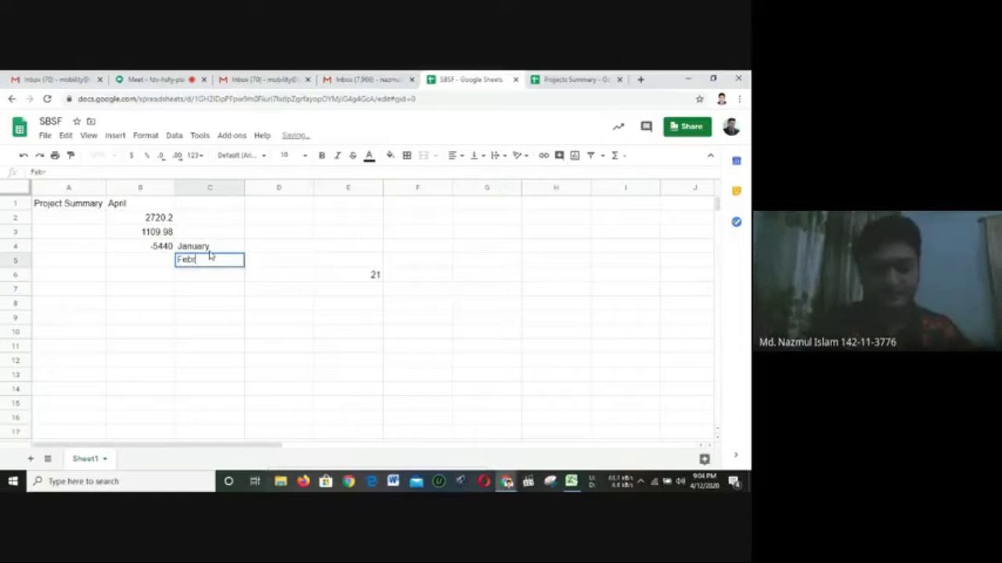
pyautogui.write('uar')
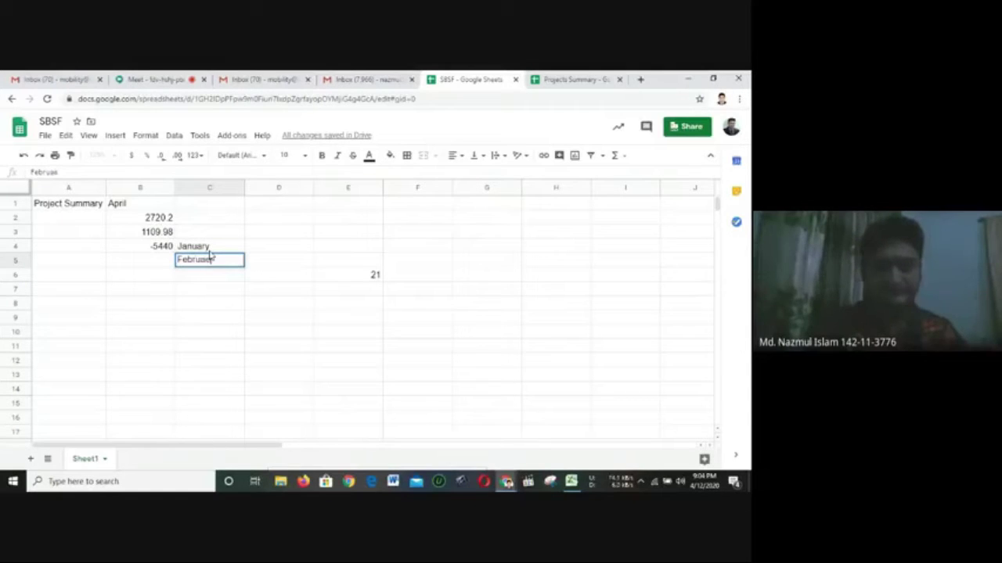
pyautogui.write('y')
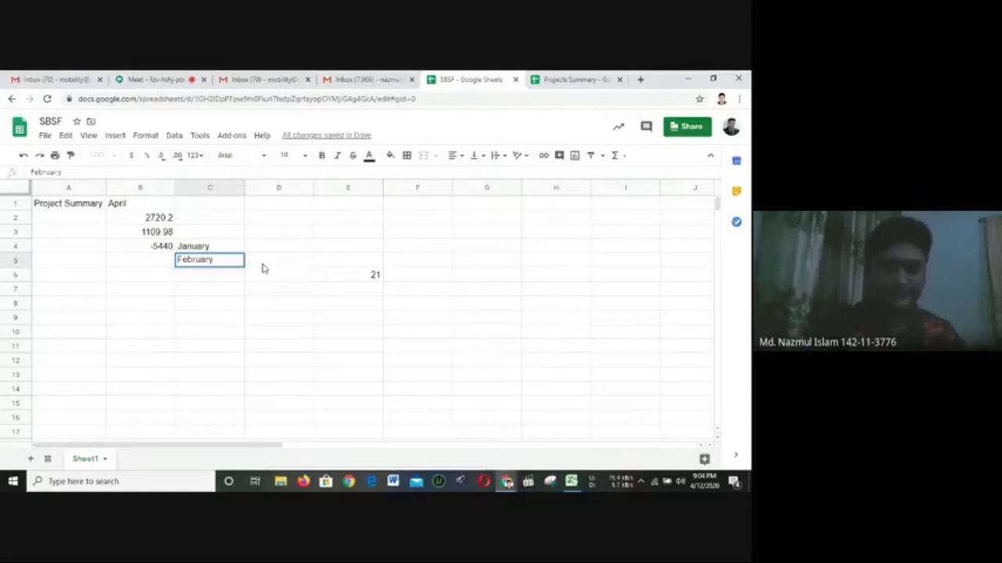
pyautogui.moveTo(231, 249); pyautogui.dragTo(249, 411)
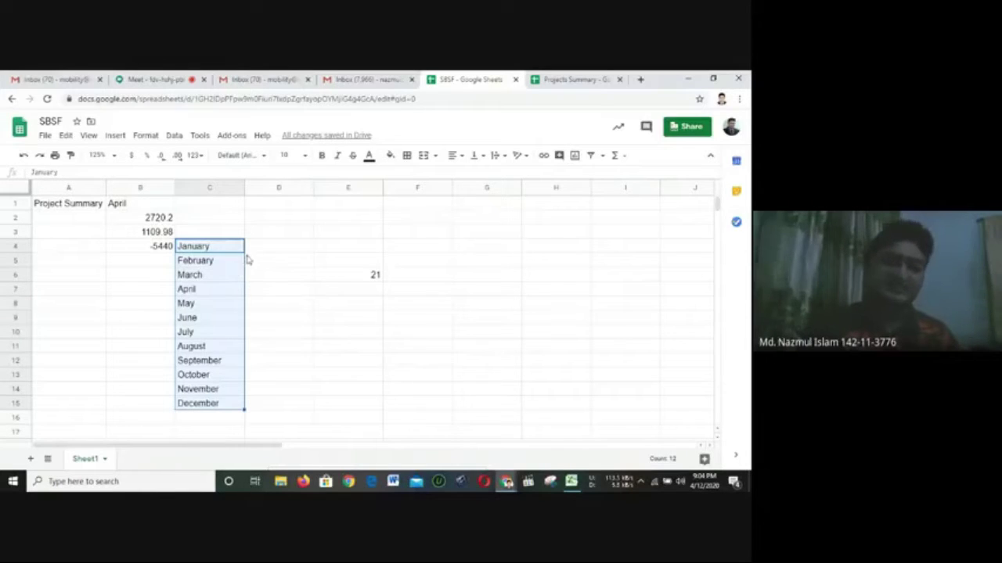
pyautogui.click(272, 250)
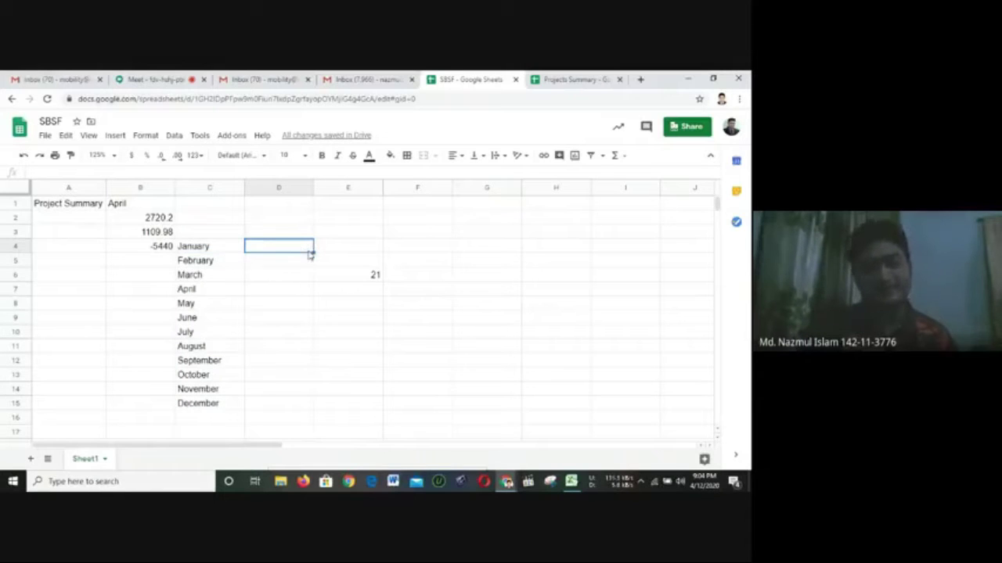
# Clear the imported value from cell E6
pyautogui.click(342, 279)
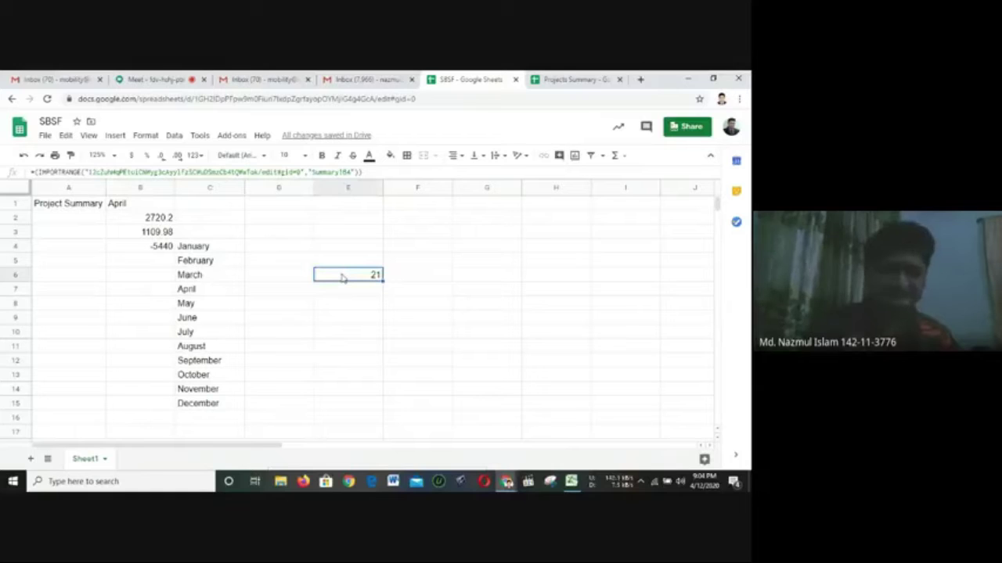
pyautogui.press('Delete')
pyautogui.click(286, 250)
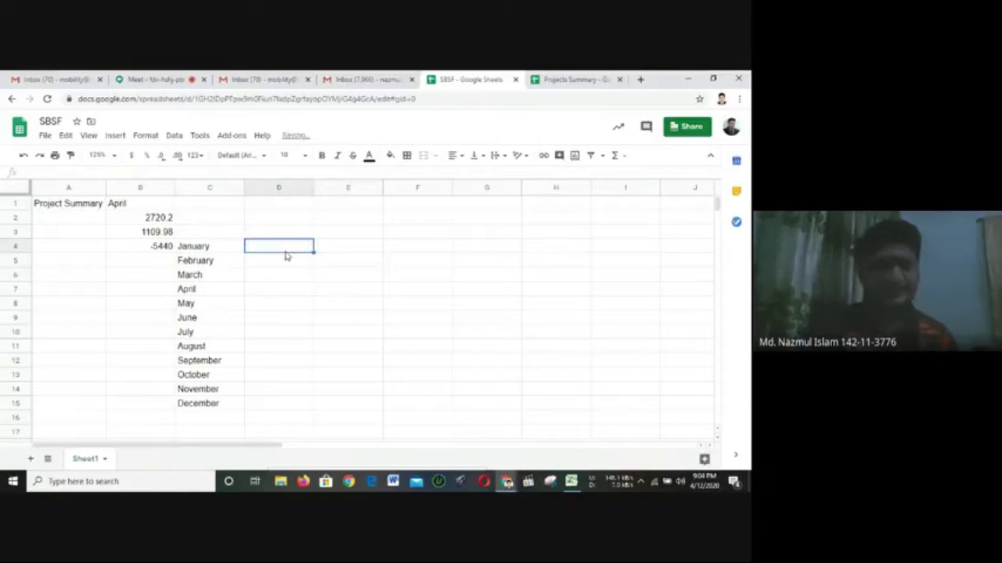
# Look through the Format, Data, Tools and Add-ons menus
pyautogui.click(136, 137)
pyautogui.moveTo(115, 139)
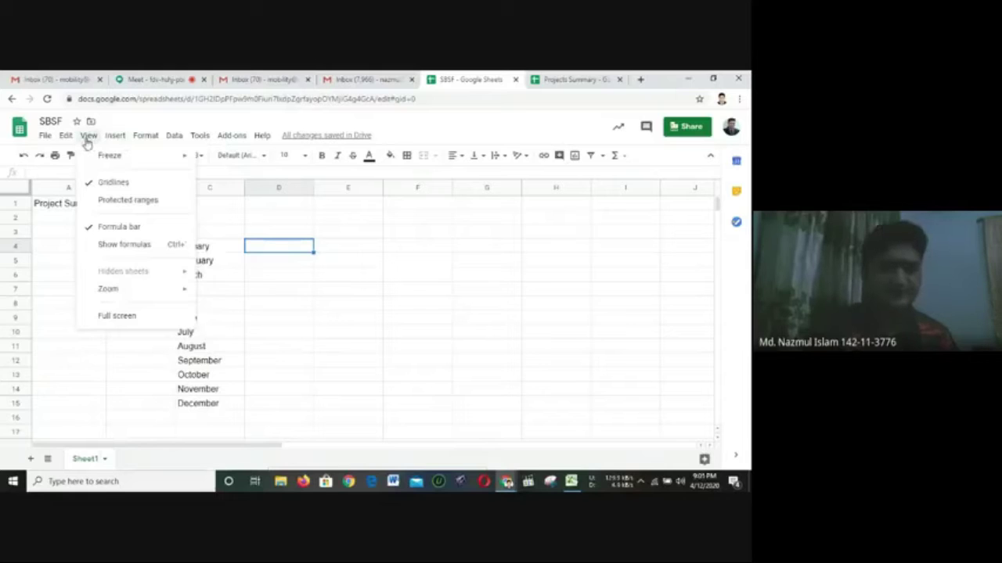
pyautogui.click(143, 136)
pyautogui.click(144, 137)
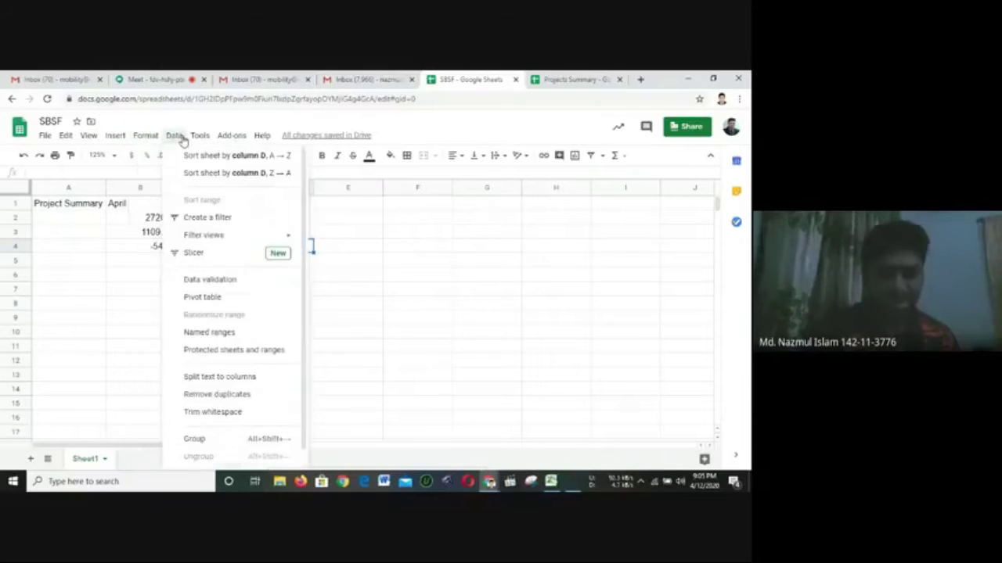
pyautogui.click(175, 136)
pyautogui.click(175, 137)
pyautogui.moveTo(199, 138)
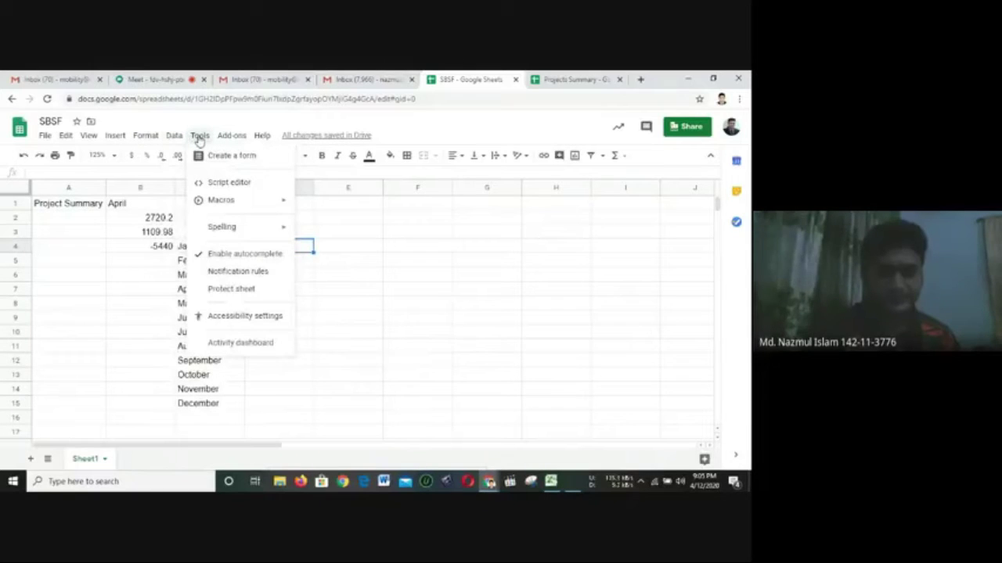
pyautogui.click(232, 138)
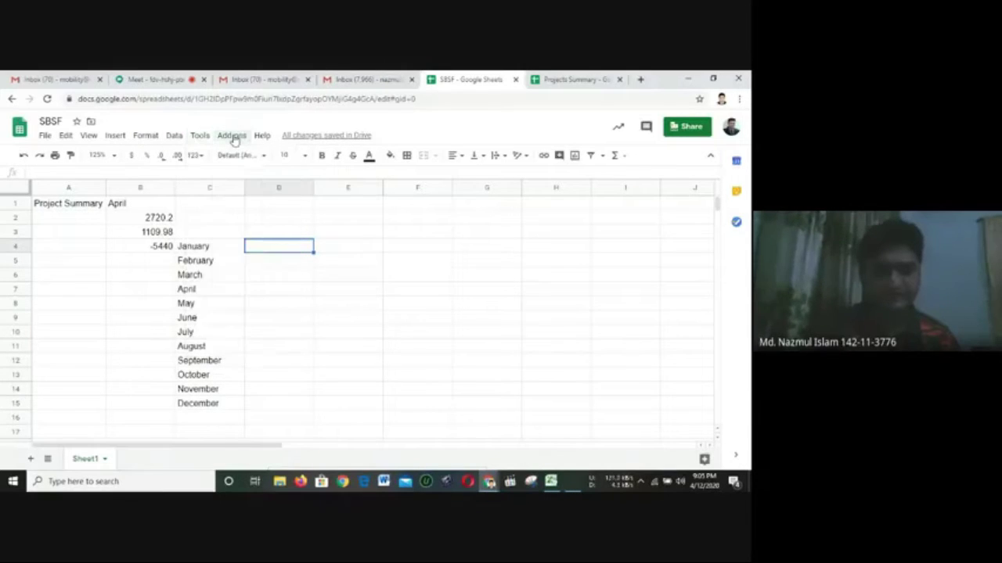
pyautogui.click(233, 137)
pyautogui.click(259, 139)
# Open data validation for D4, cancel it, and browse the Format and Data menus again
pyautogui.click(180, 138)
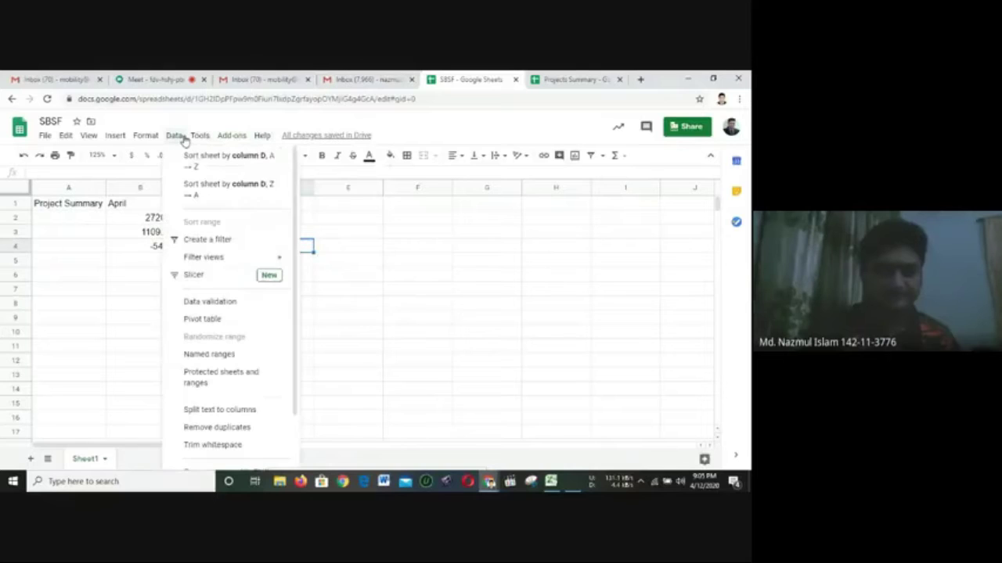
pyautogui.click(225, 305)
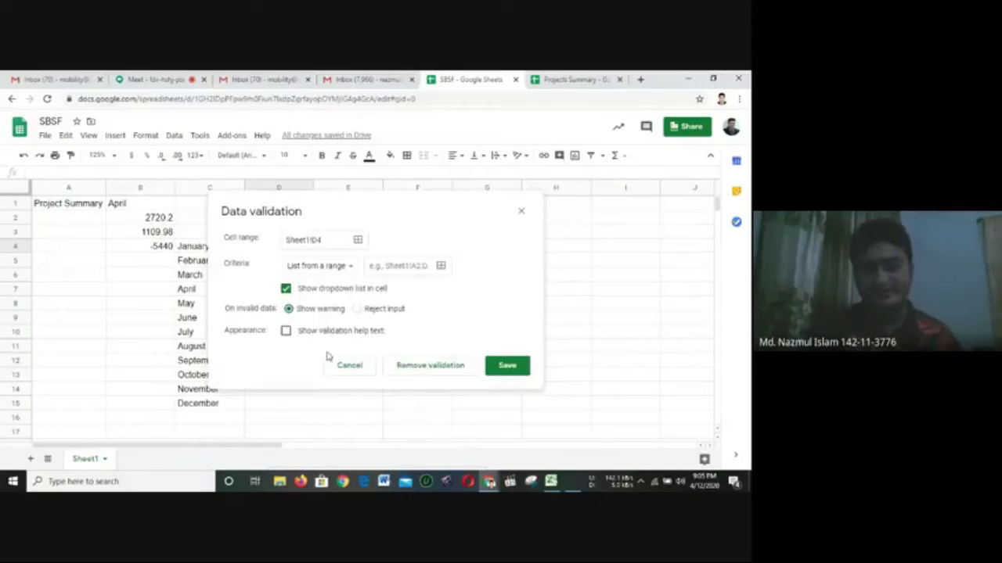
pyautogui.click(349, 365)
pyautogui.click(135, 138)
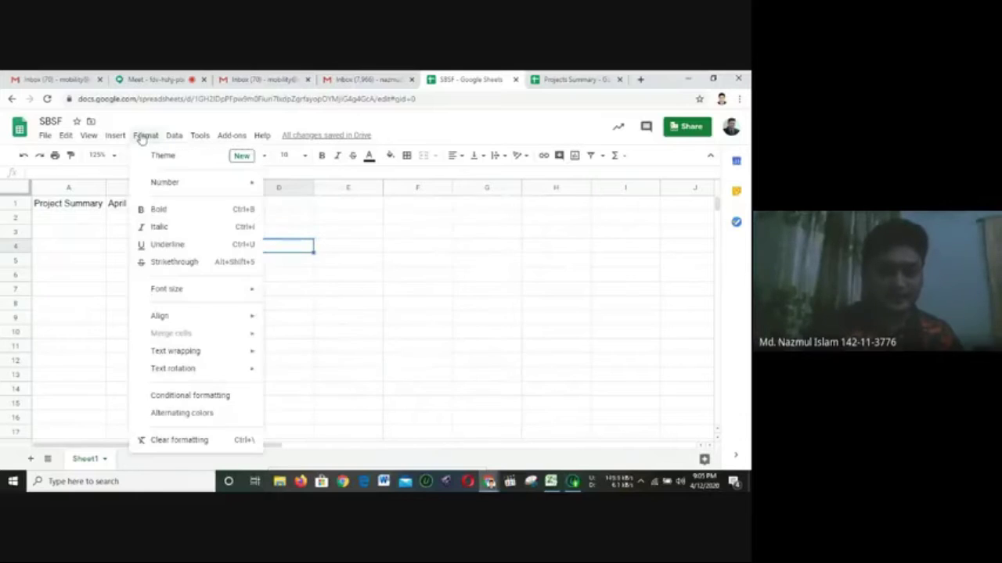
pyautogui.click(166, 138)
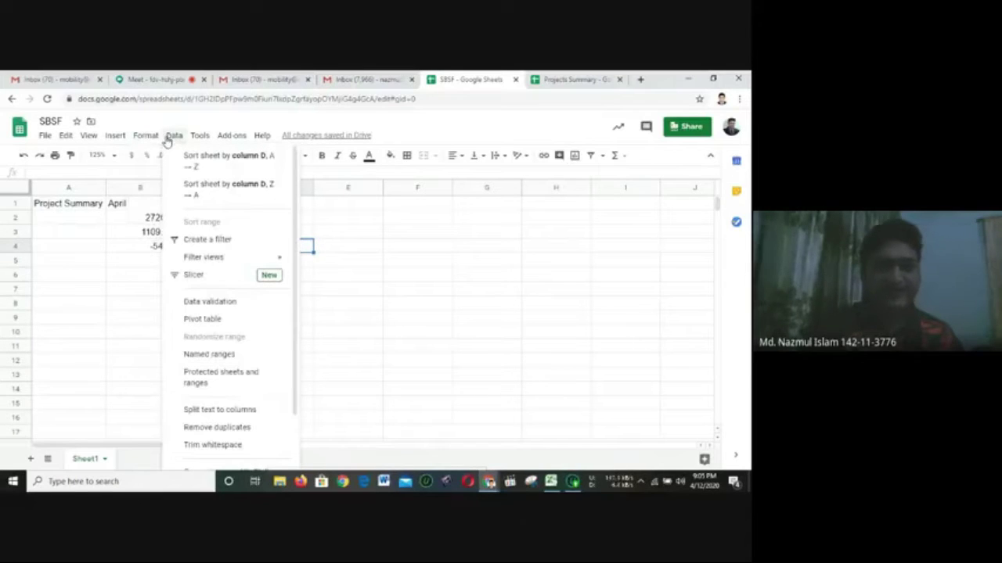
pyautogui.click(417, 246)
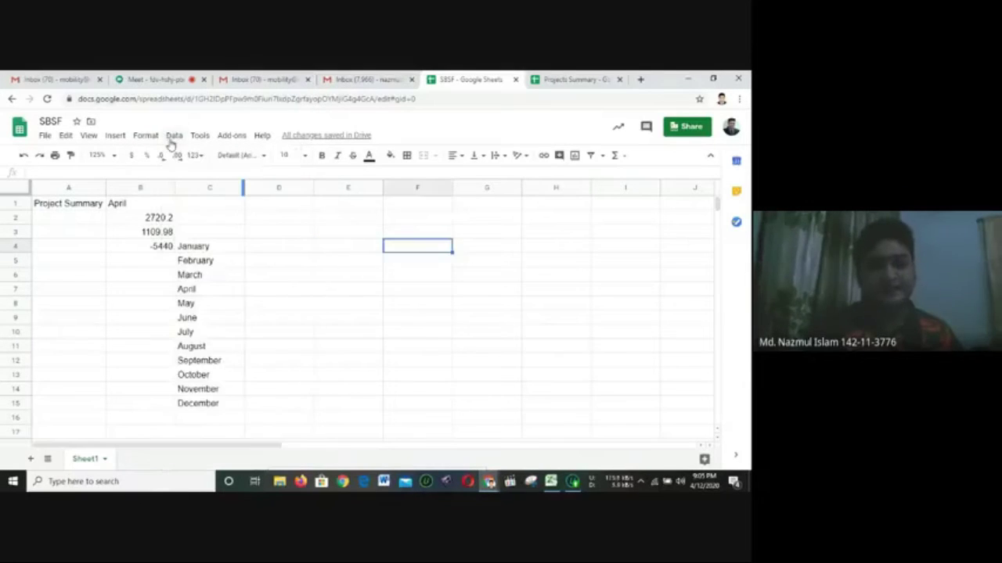
# Start a data validation rule and set its cell range to C4:C15
pyautogui.click(270, 246)
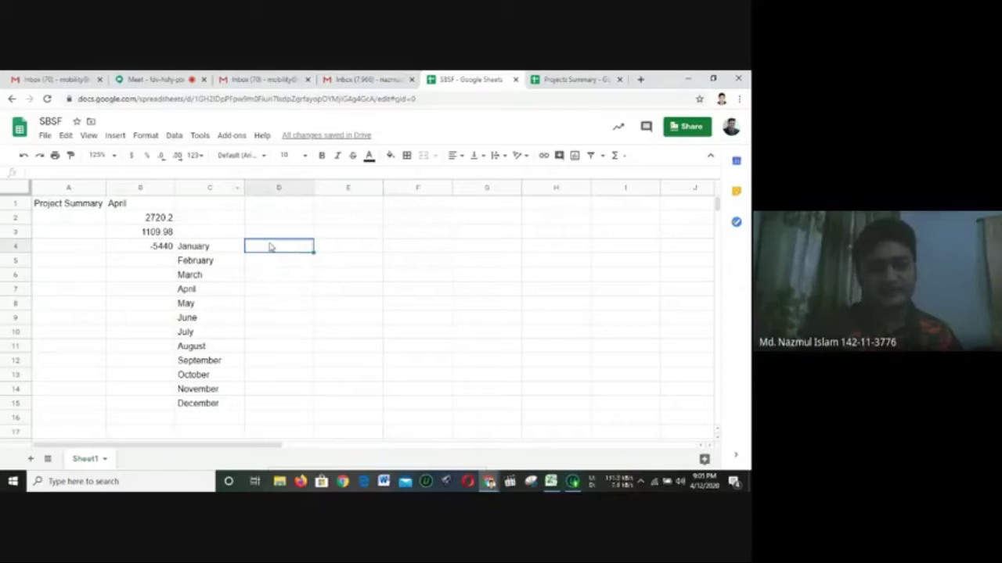
pyautogui.click(174, 136)
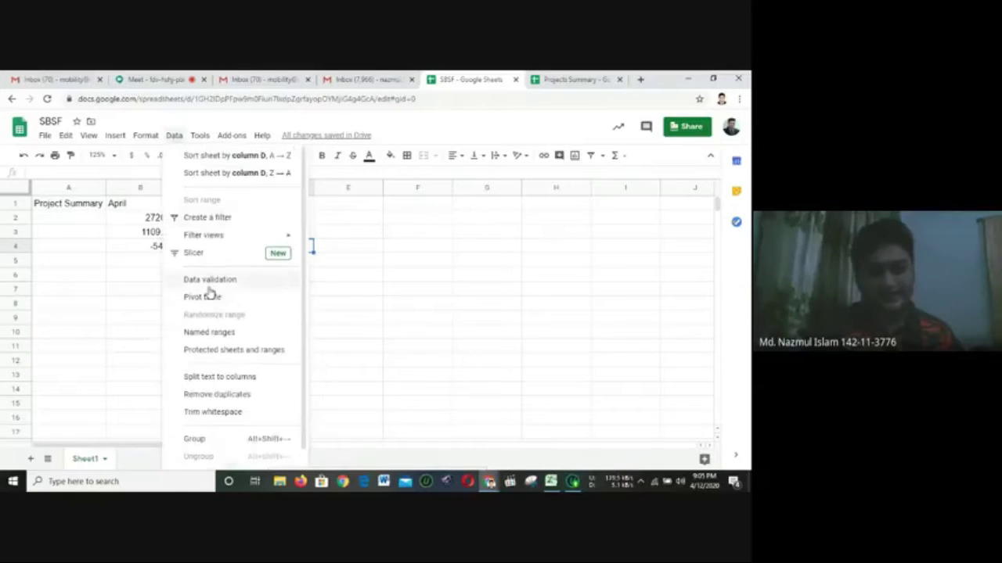
pyautogui.click(210, 281)
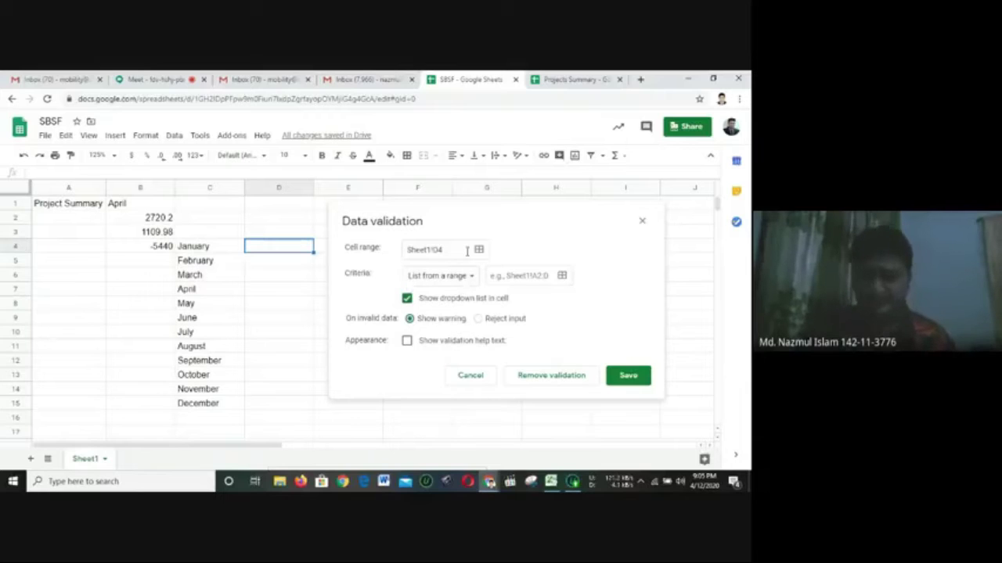
pyautogui.click(478, 248)
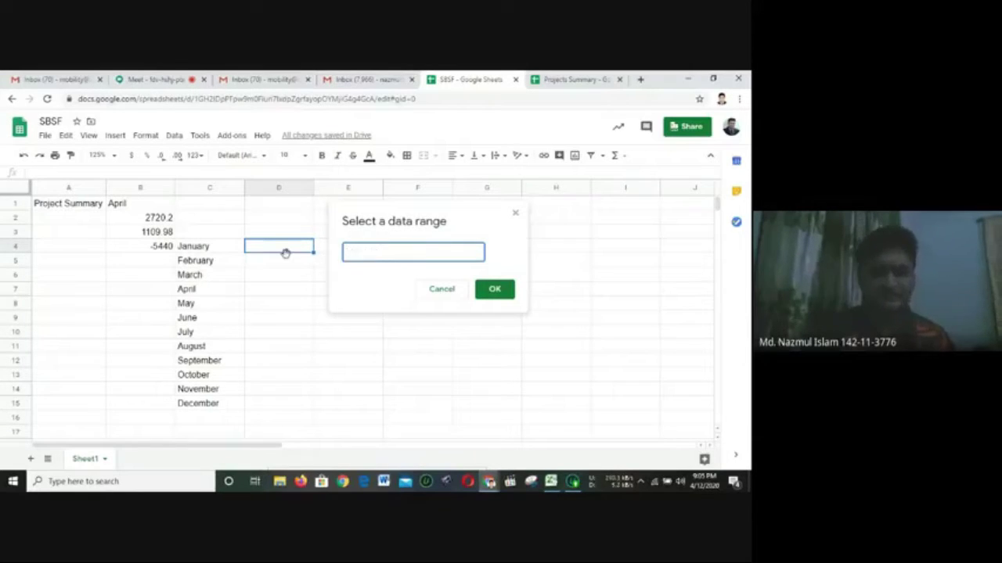
pyautogui.click(220, 251)
pyautogui.moveTo(218, 278); pyautogui.dragTo(217, 406)
pyautogui.click(497, 290)
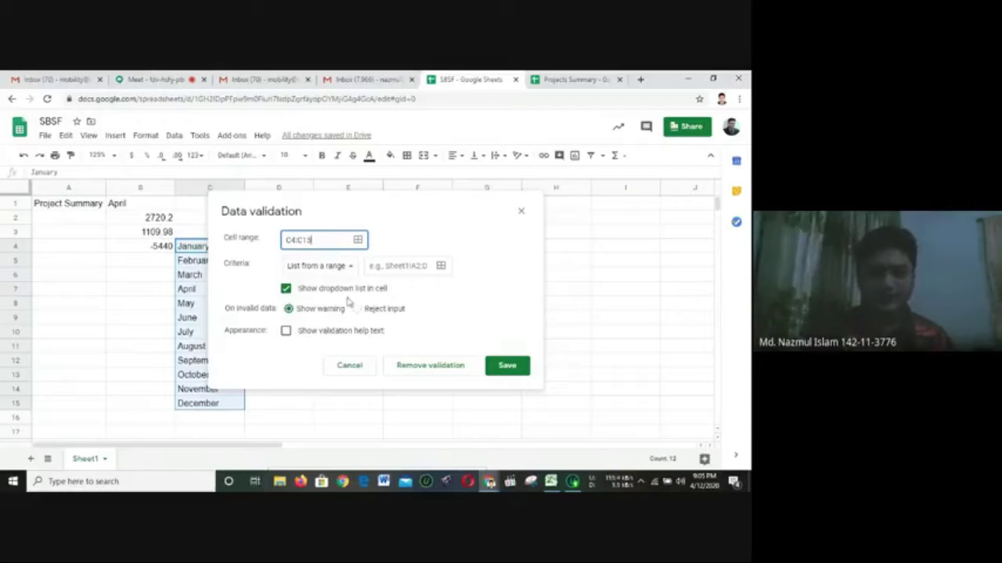
# Set the criteria to text that does not contain 'App' and save the rule
pyautogui.click(506, 367)
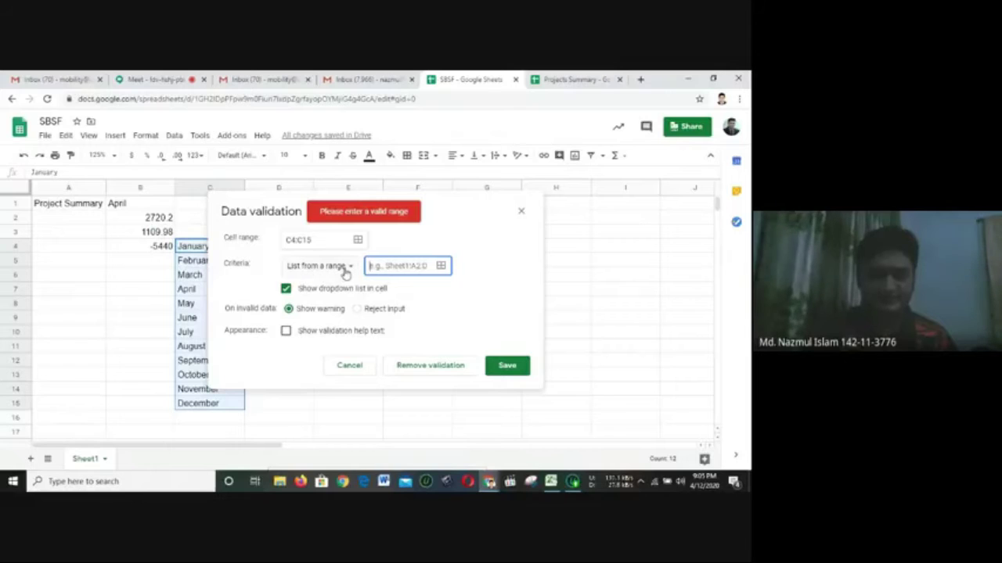
pyautogui.click(335, 266)
pyautogui.click(329, 318)
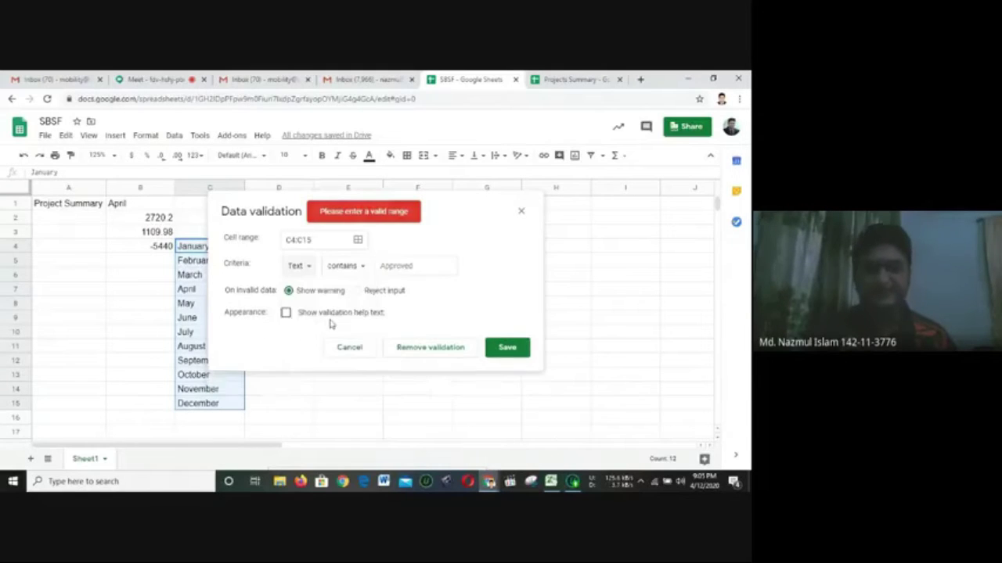
pyautogui.click(523, 347)
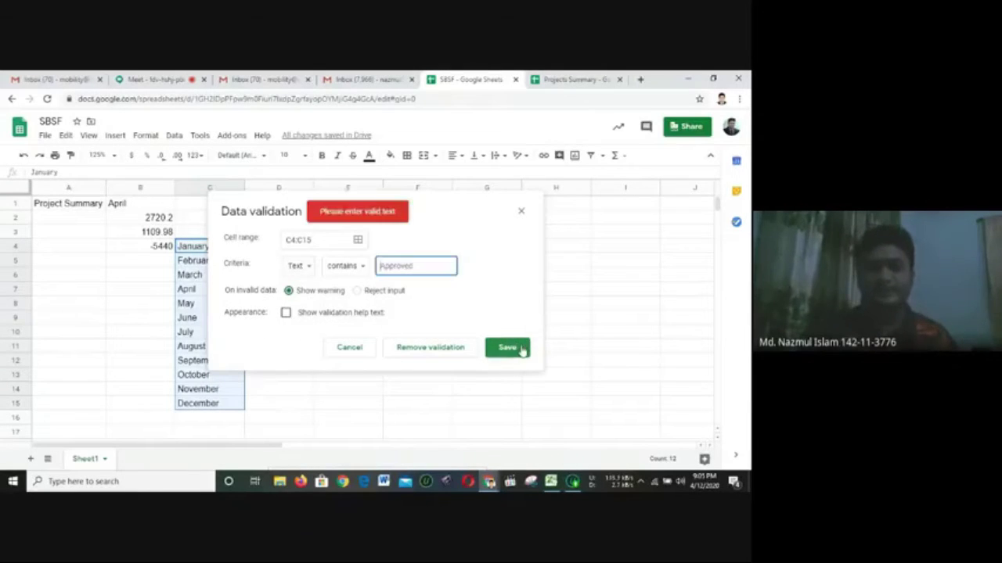
pyautogui.click(365, 270)
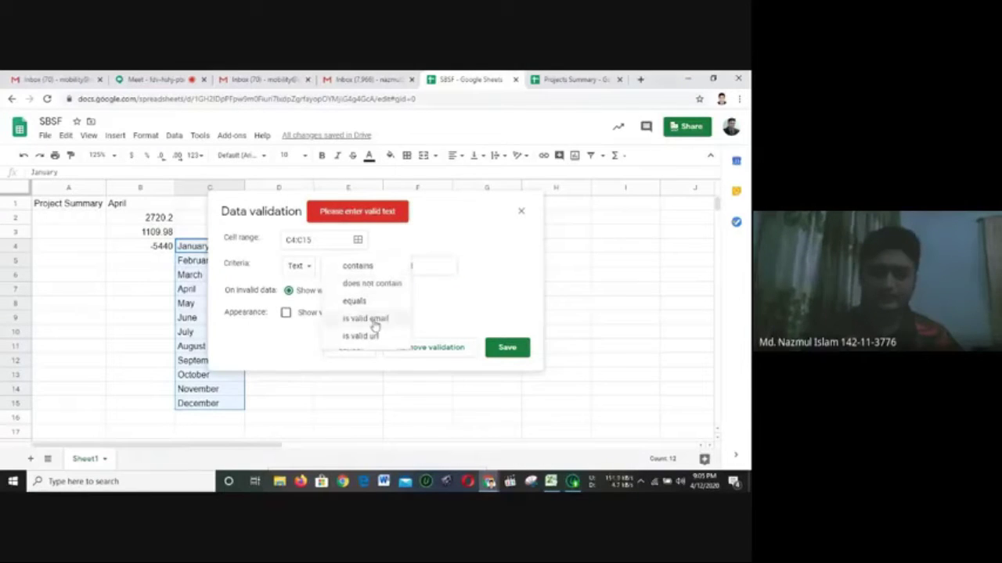
pyautogui.click(376, 285)
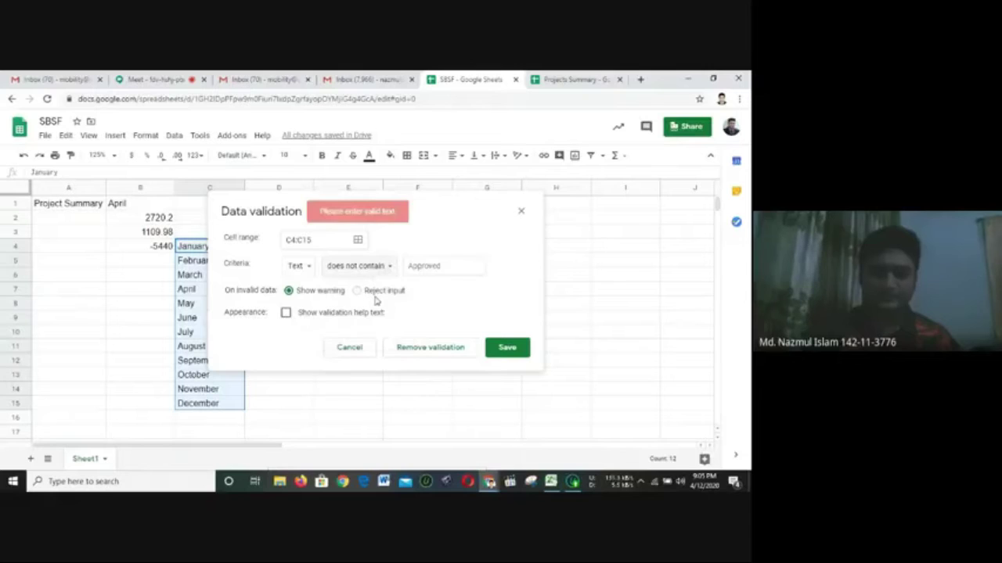
pyautogui.click(498, 351)
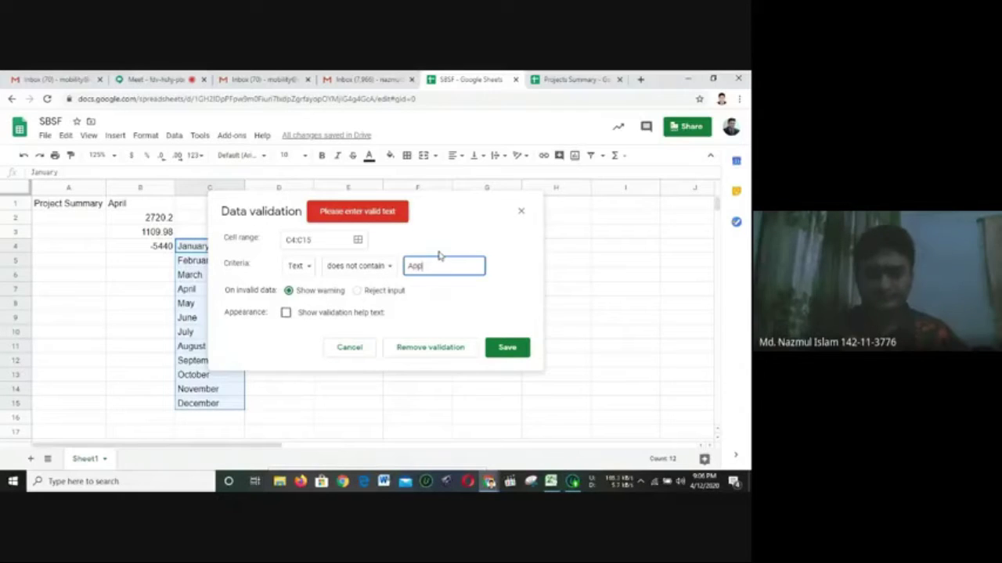
pyautogui.write('App')
pyautogui.click(506, 350)
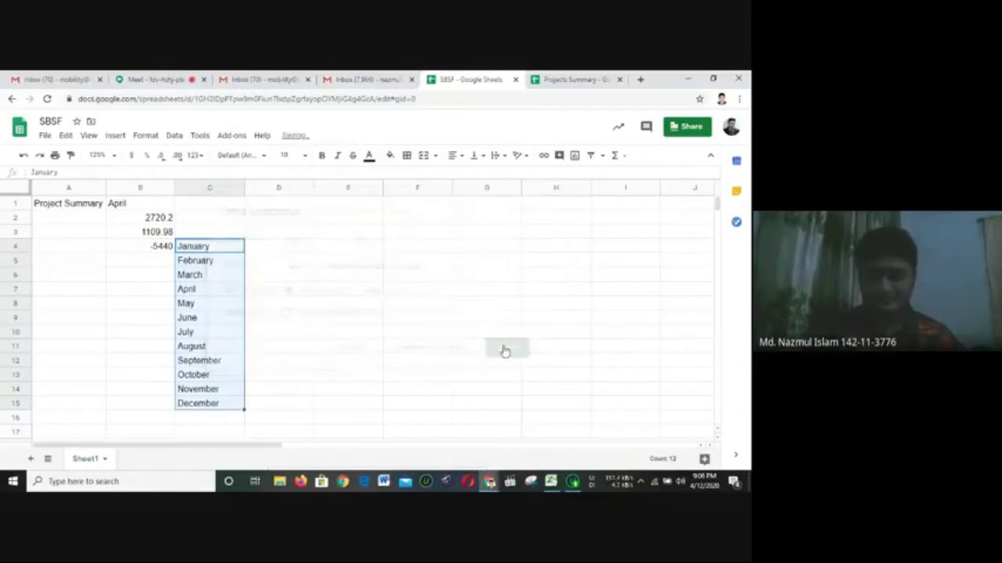
pyautogui.click(504, 349)
pyautogui.click(266, 235)
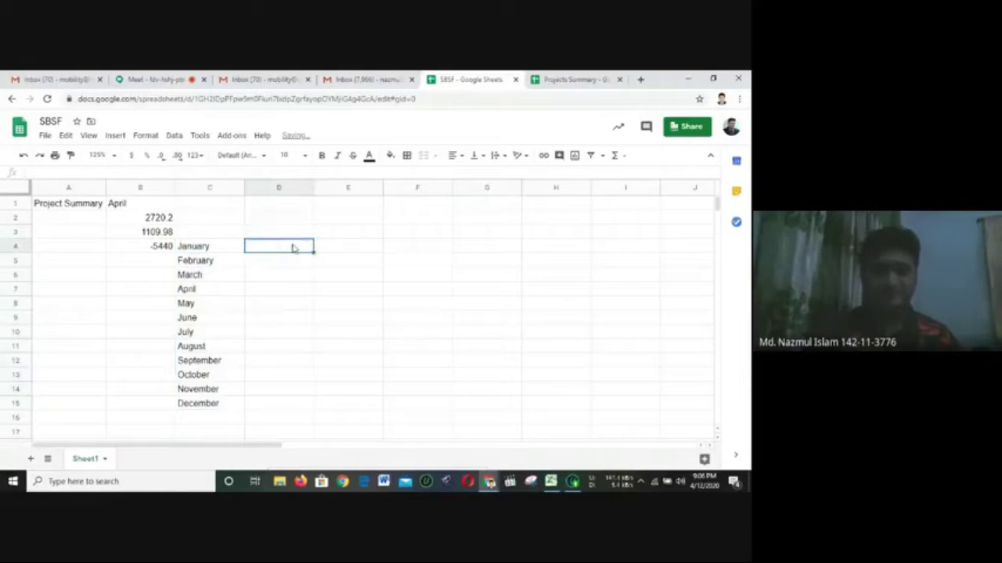
pyautogui.click(242, 251)
pyautogui.click(261, 250)
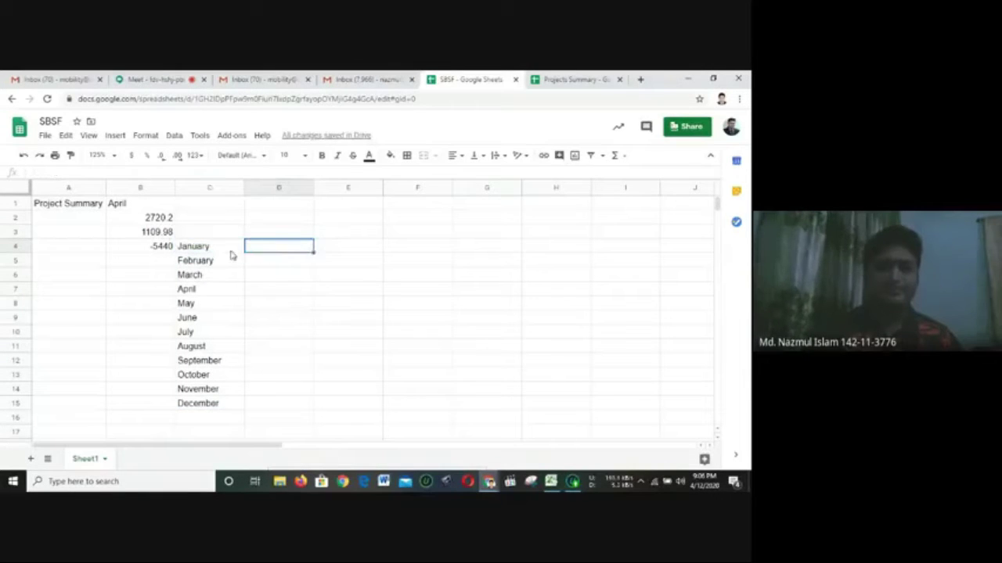
pyautogui.moveTo(230, 249); pyautogui.dragTo(217, 380)
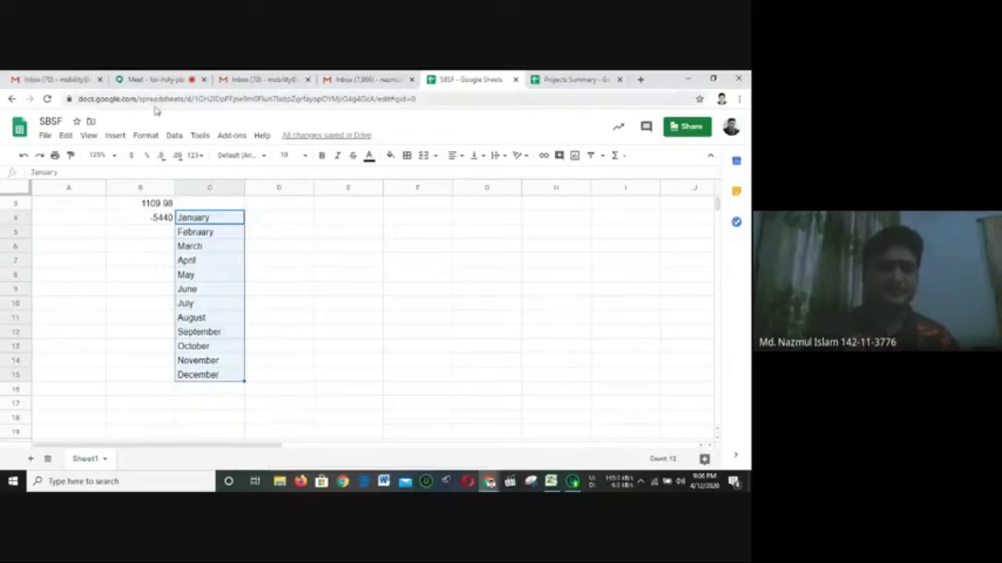
pyautogui.click(174, 136)
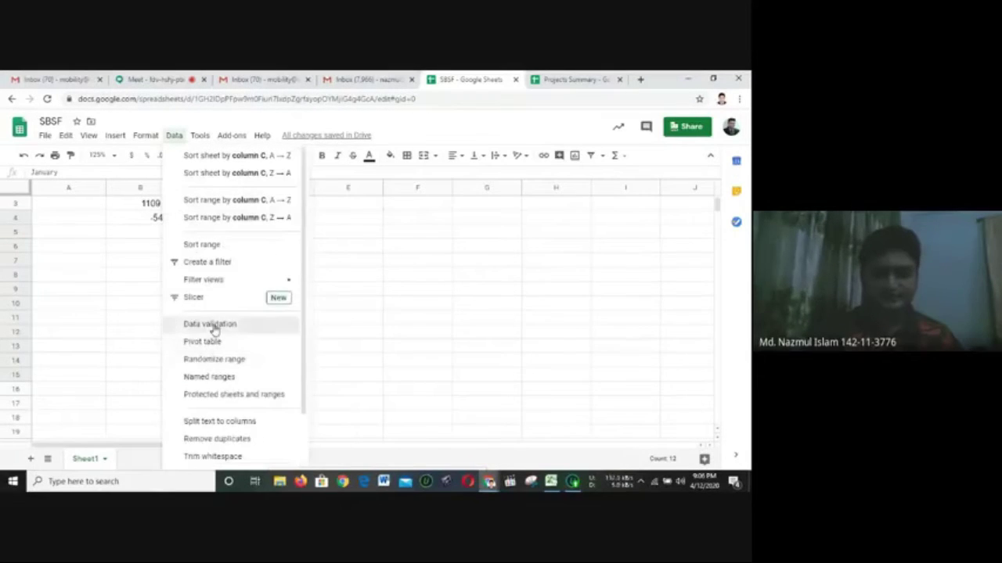
pyautogui.click(213, 324)
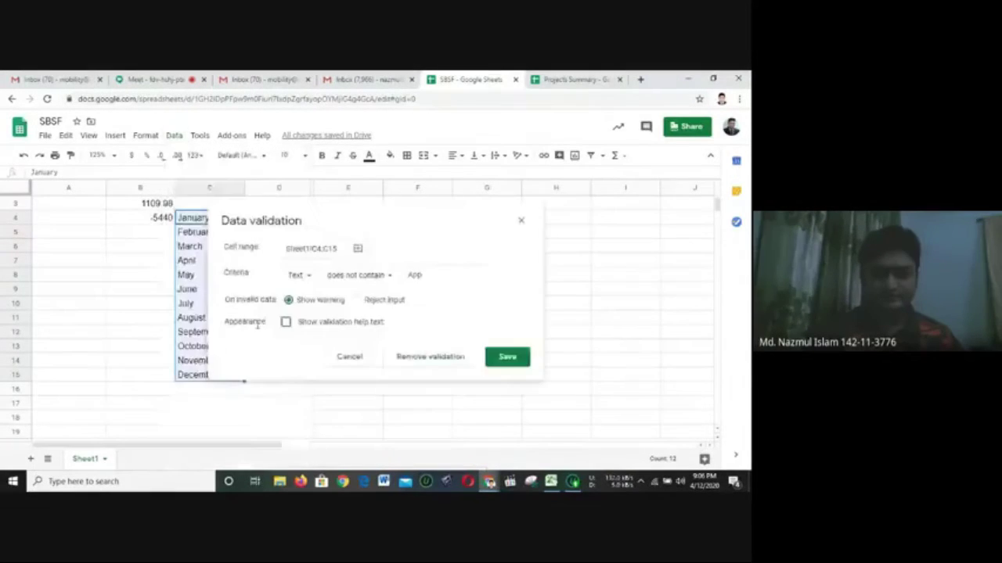
pyautogui.click(485, 357)
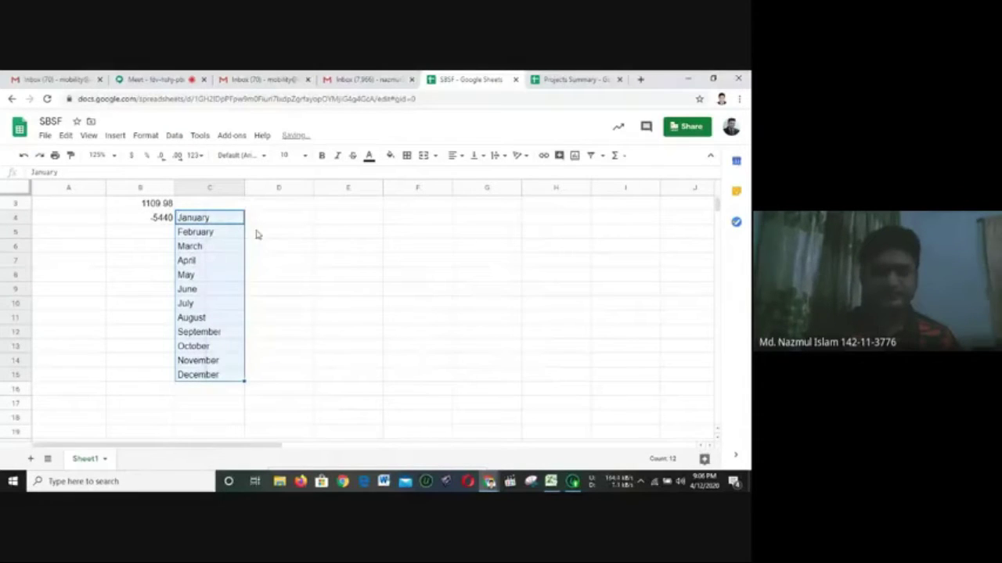
pyautogui.click(274, 218)
pyautogui.press('Down')
pyautogui.press('Down')
pyautogui.press('Down')
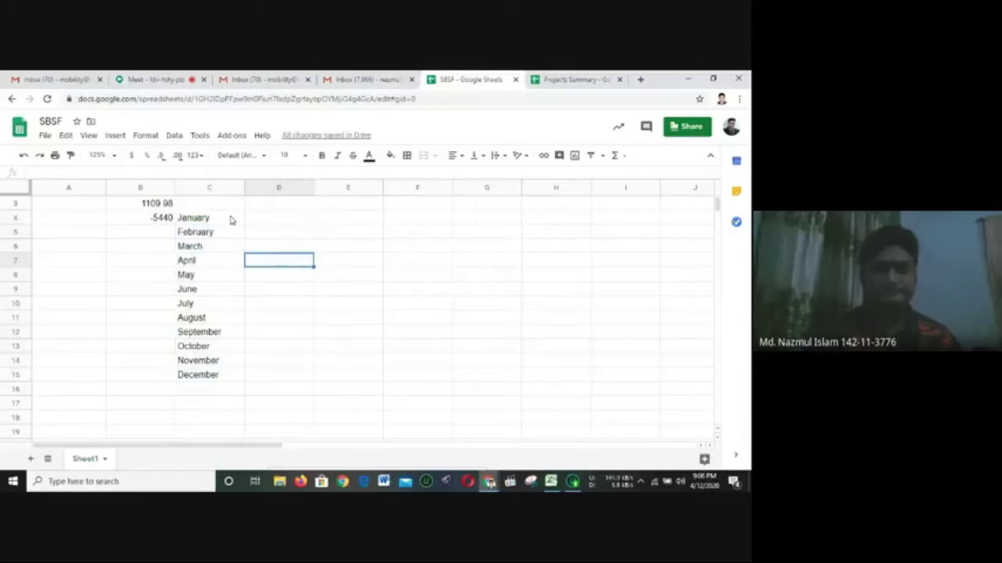
pyautogui.moveTo(225, 207); pyautogui.dragTo(227, 377)
pyautogui.click(289, 217)
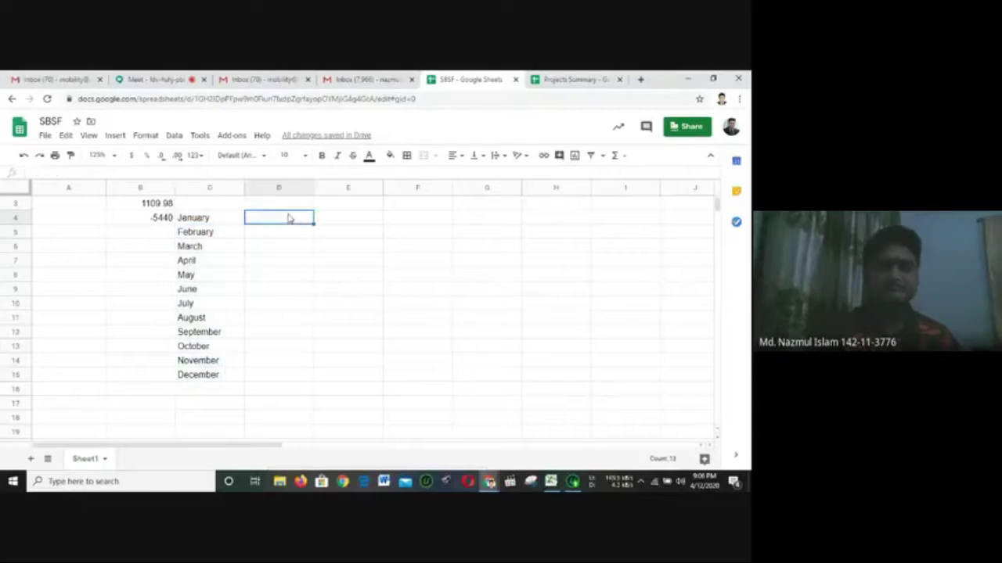
pyautogui.click(174, 136)
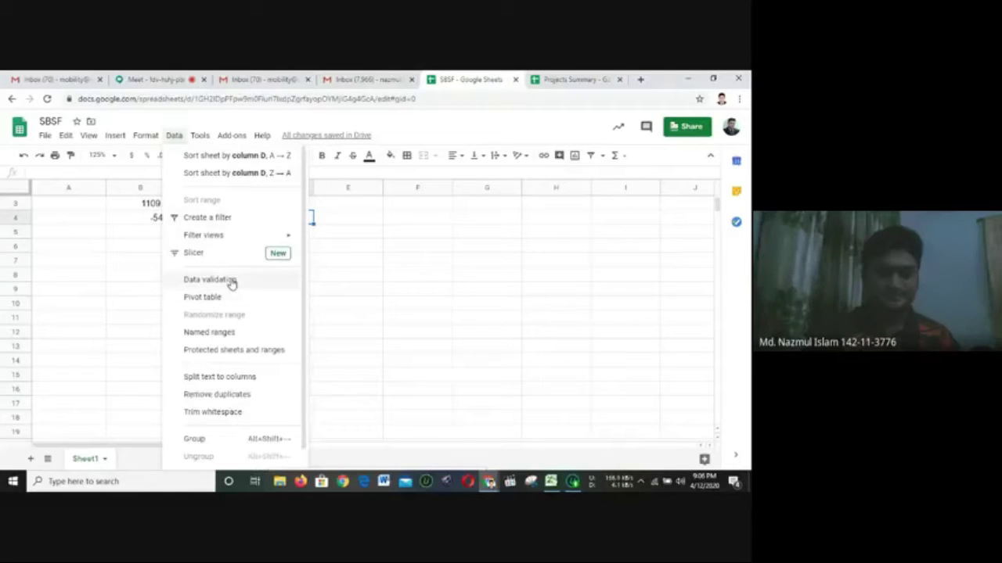
pyautogui.click(227, 280)
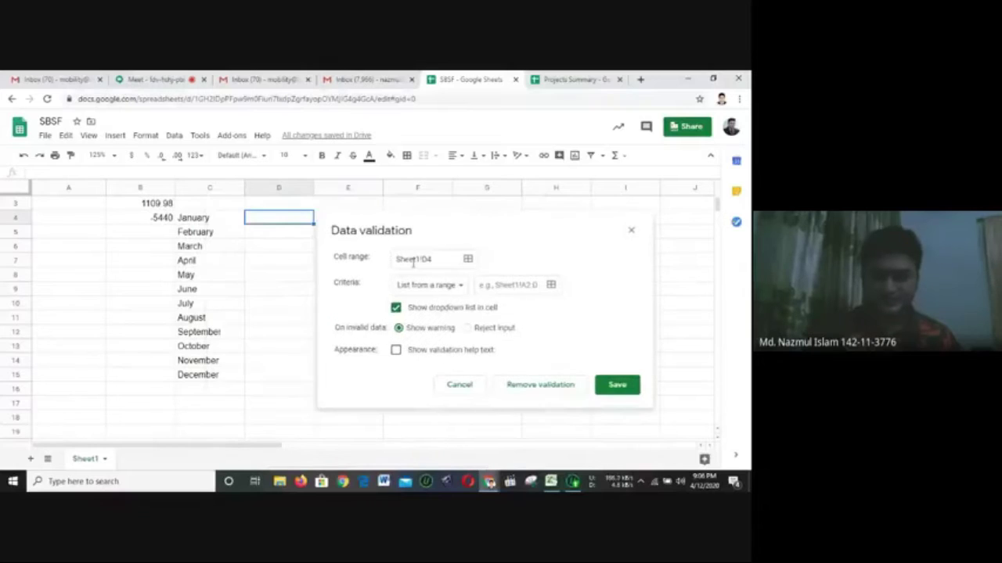
pyautogui.click(452, 285)
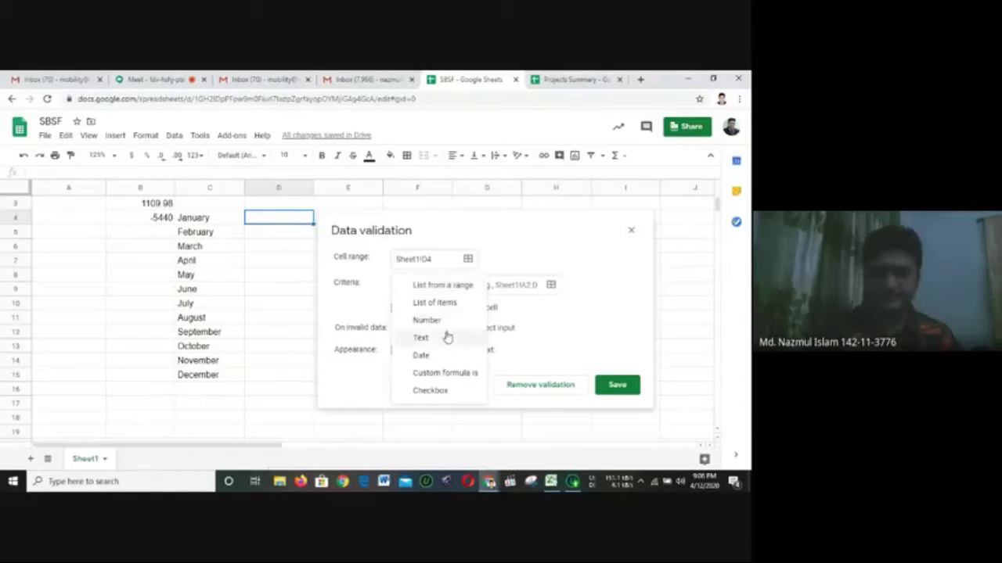
pyautogui.click(631, 244)
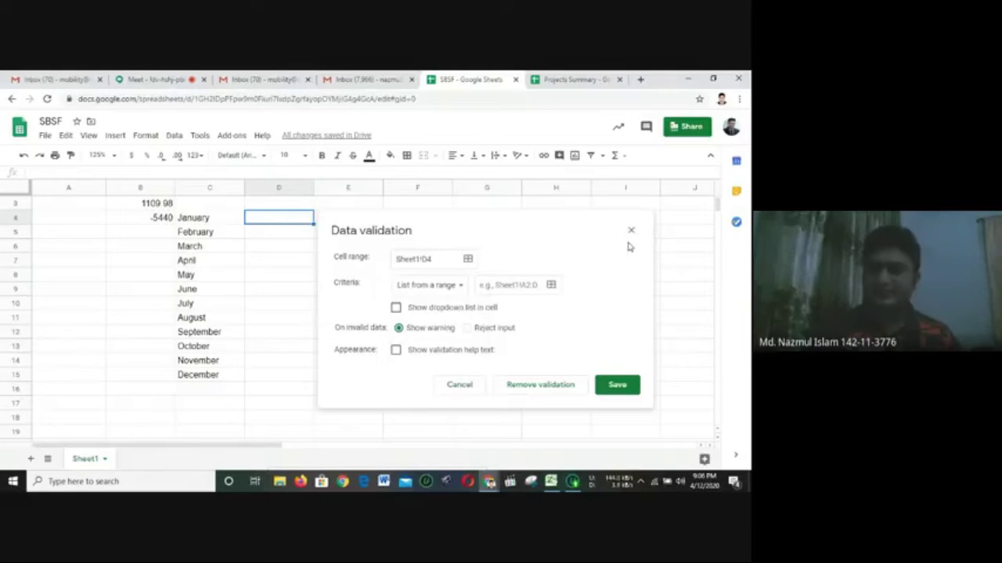
pyautogui.click(631, 233)
pyautogui.click(631, 236)
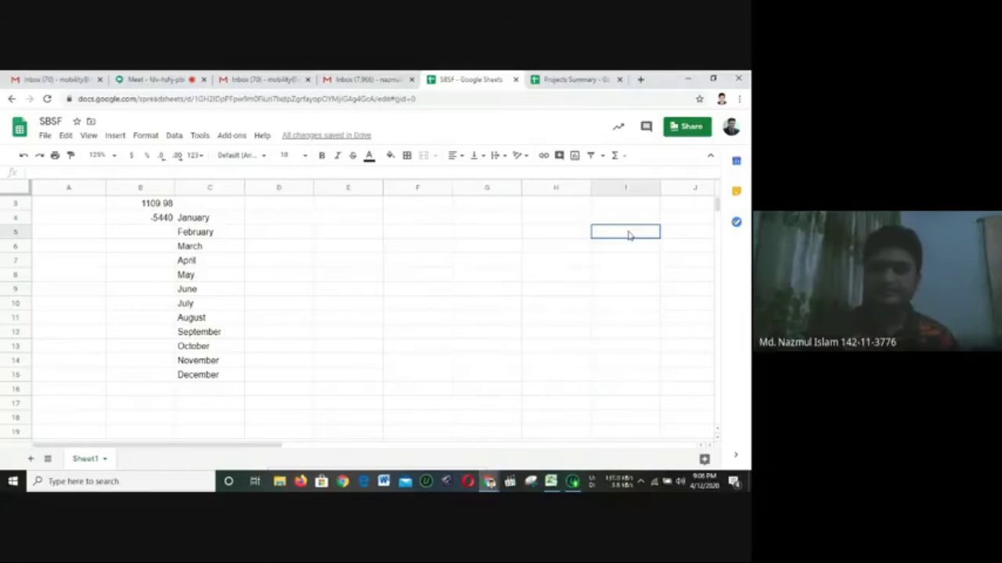
pyautogui.click(396, 242)
pyautogui.press('Up')
pyautogui.press('Up')
pyautogui.press('Up')
pyautogui.press('Up')
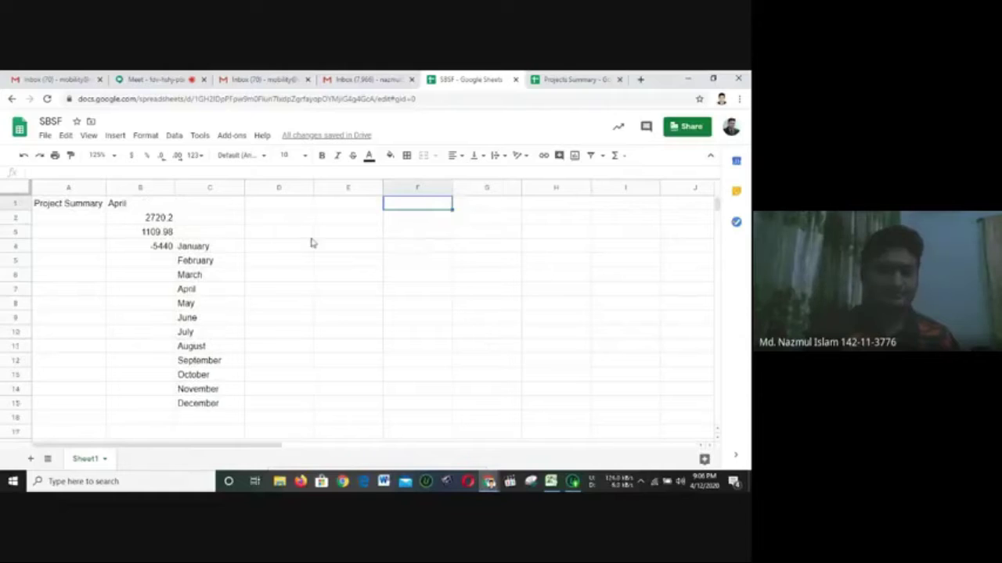
pyautogui.moveTo(161, 217); pyautogui.dragTo(167, 234)
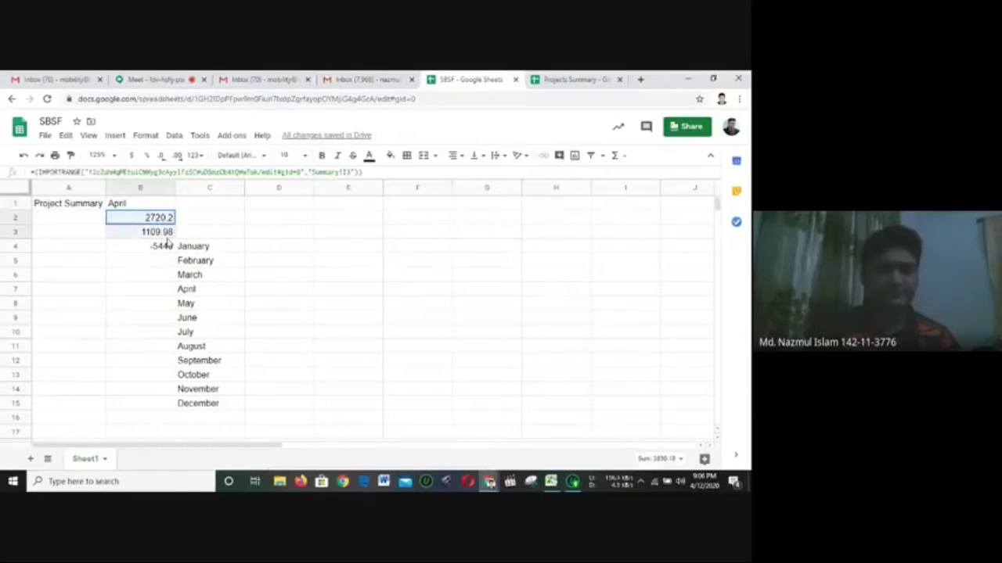
pyautogui.click(174, 134)
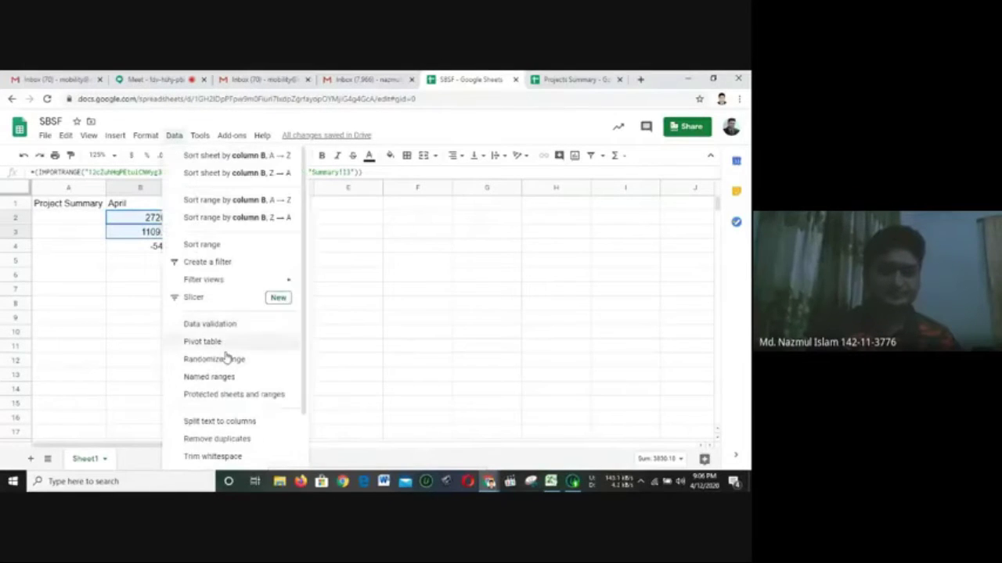
pyautogui.click(227, 324)
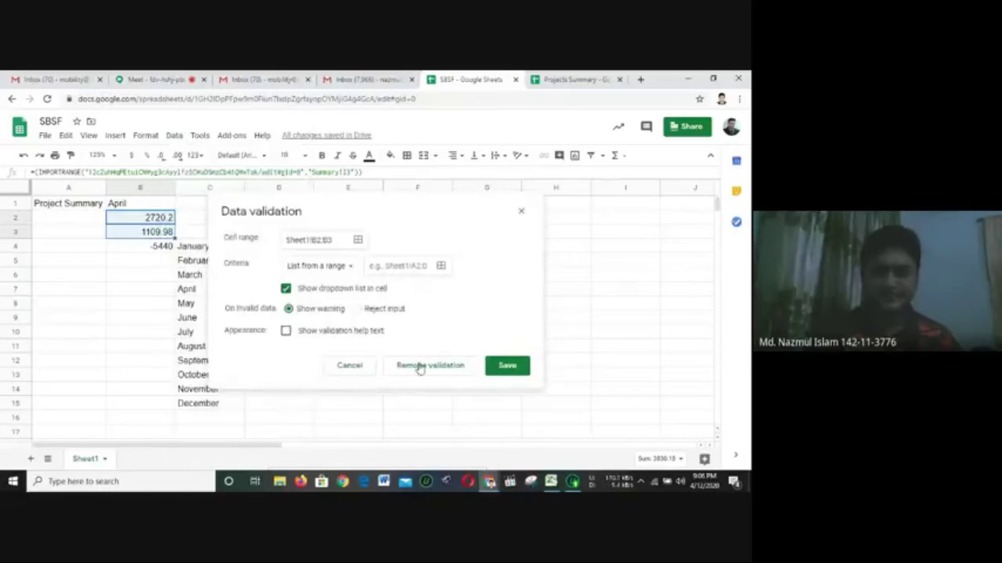
pyautogui.click(503, 368)
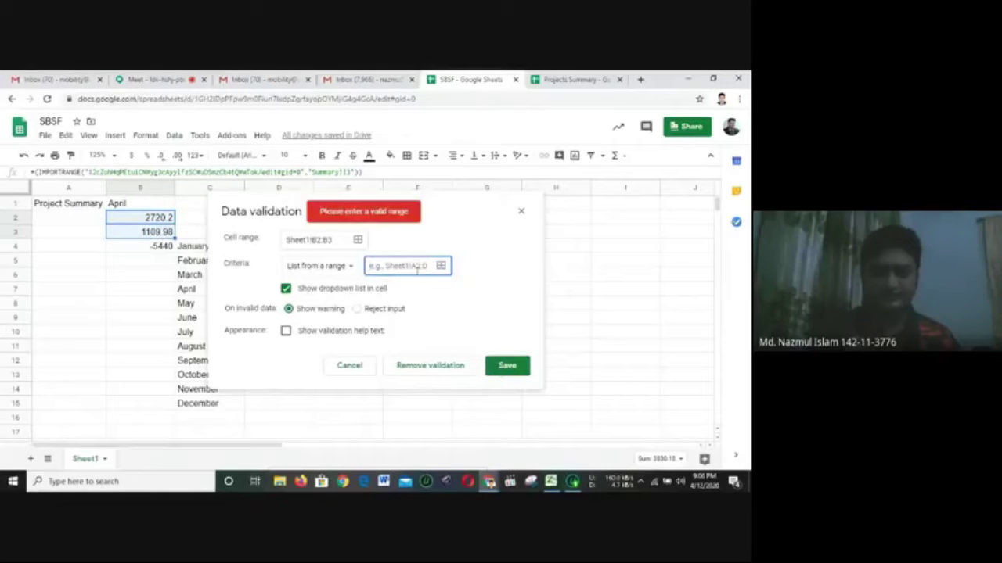
pyautogui.click(156, 220)
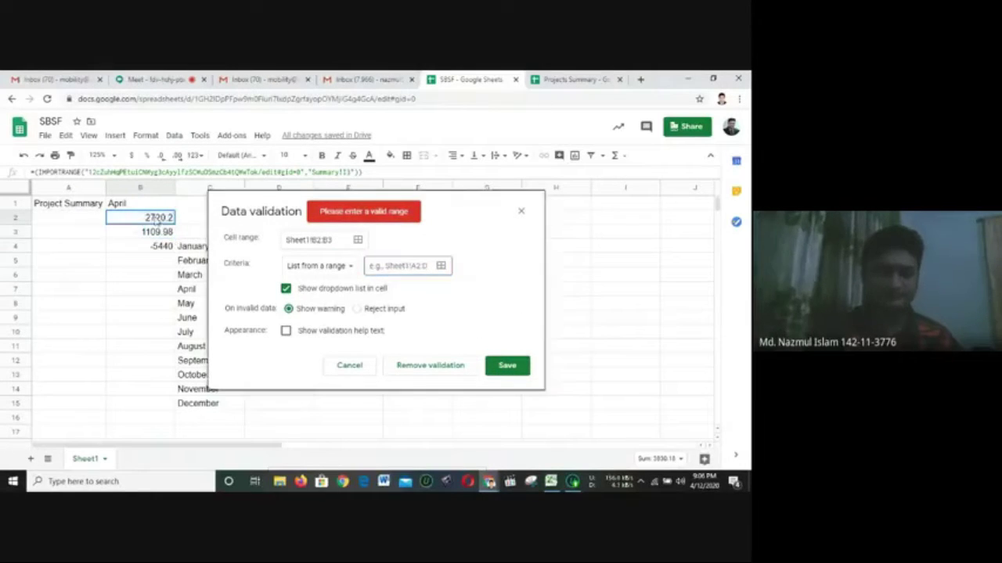
pyautogui.moveTo(157, 219); pyautogui.dragTo(156, 247)
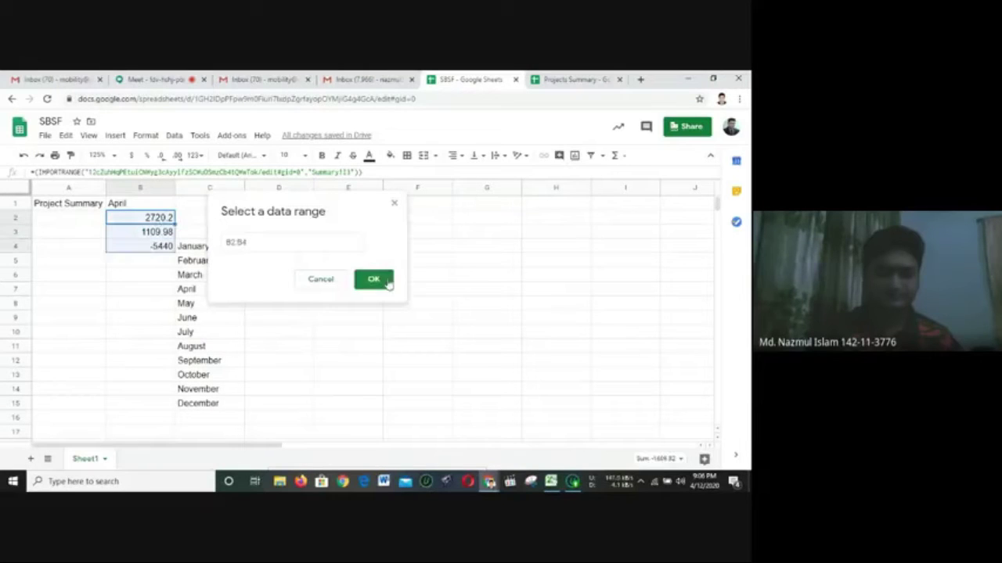
pyautogui.click(374, 280)
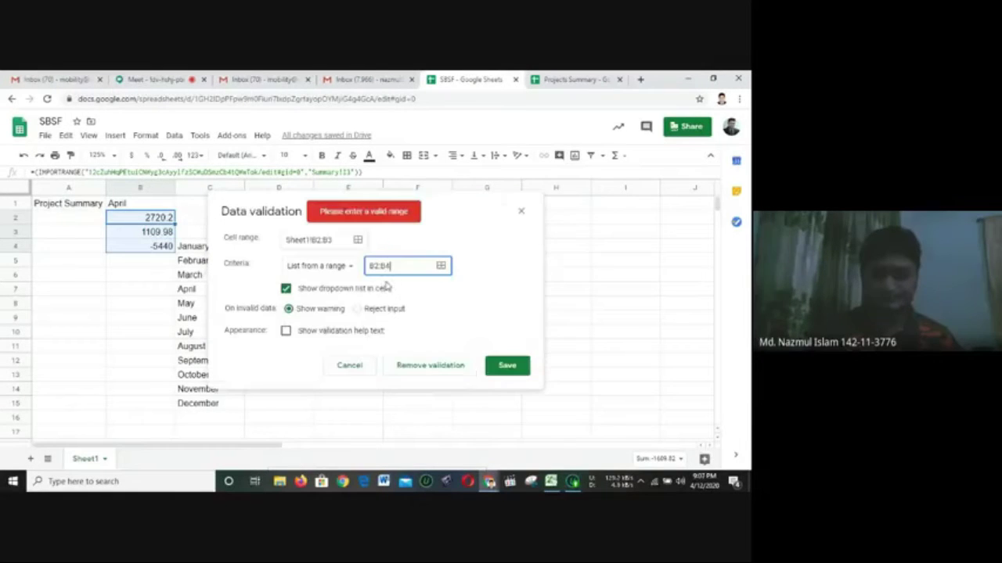
pyautogui.click(506, 371)
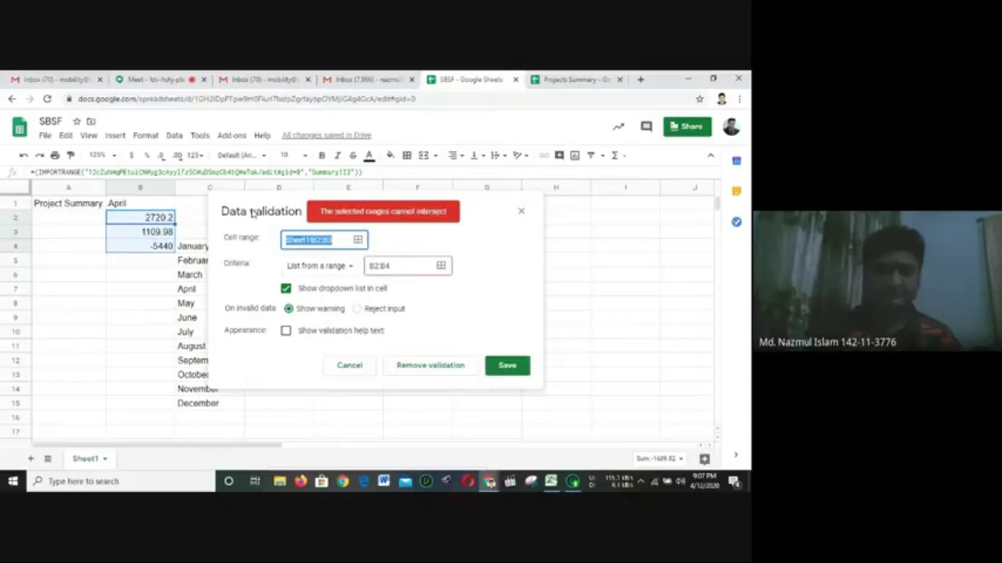
pyautogui.click(144, 218)
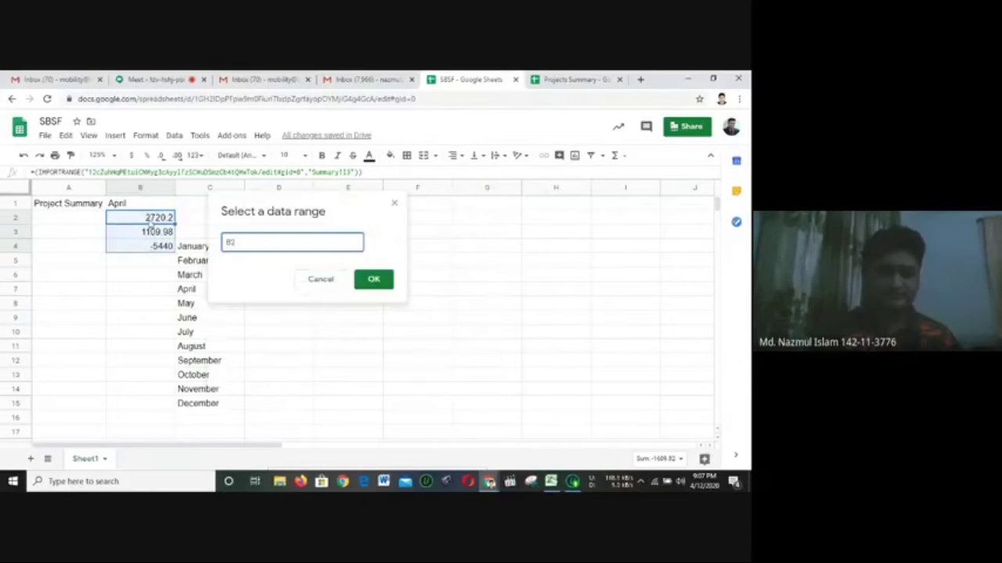
pyautogui.moveTo(145, 219); pyautogui.dragTo(150, 246)
pyautogui.click(373, 279)
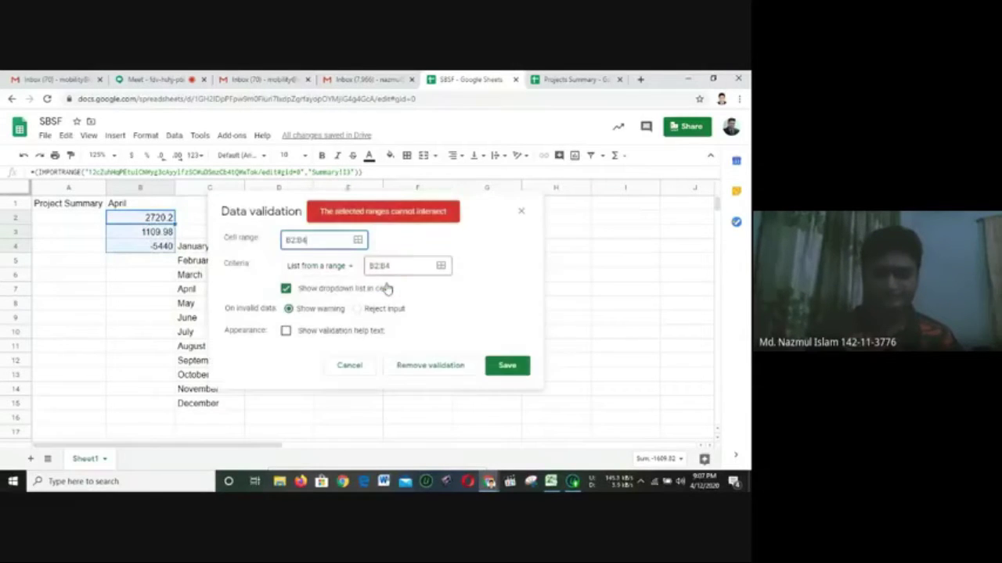
pyautogui.click(506, 366)
pyautogui.click(418, 268)
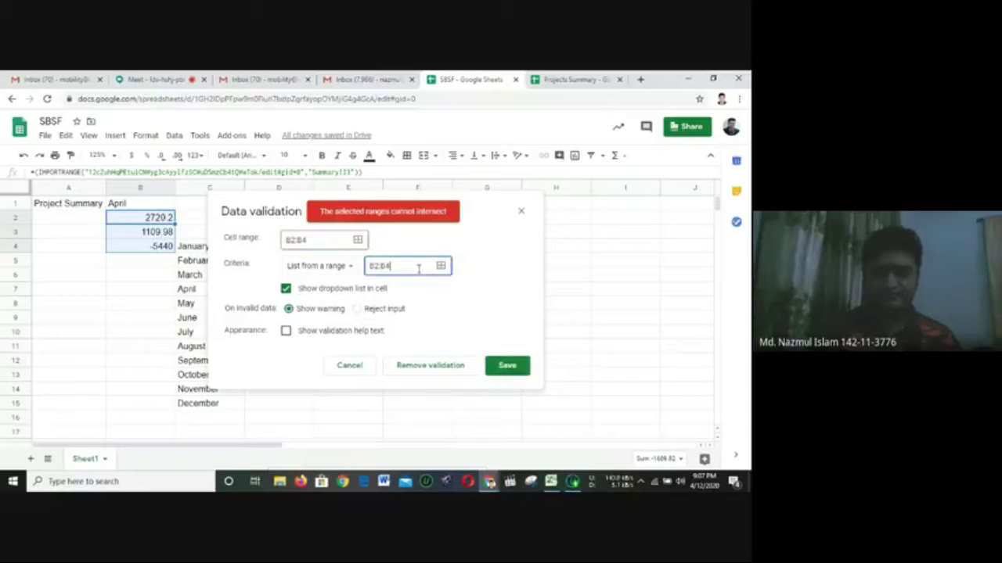
pyautogui.click(341, 271)
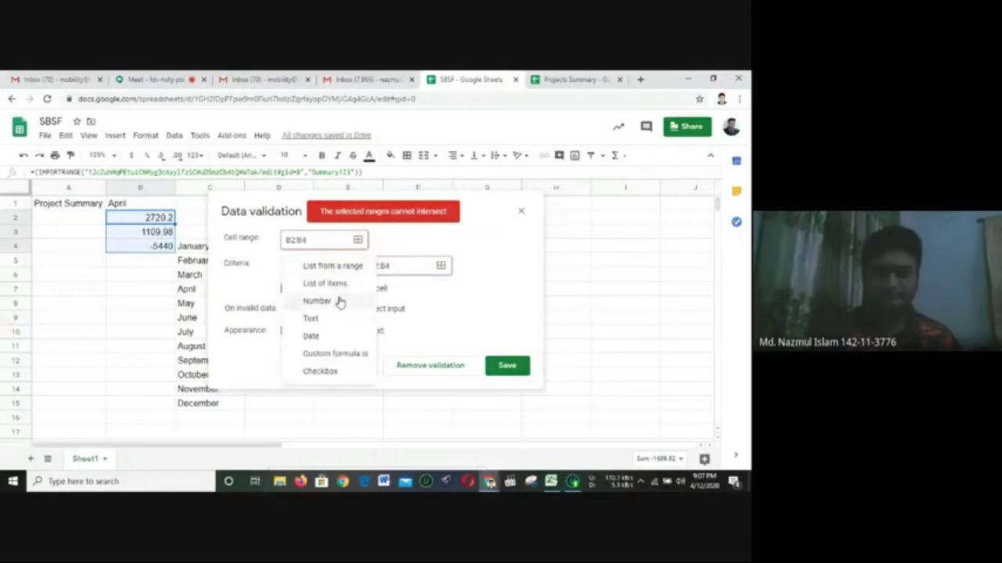
pyautogui.click(337, 303)
pyautogui.click(501, 348)
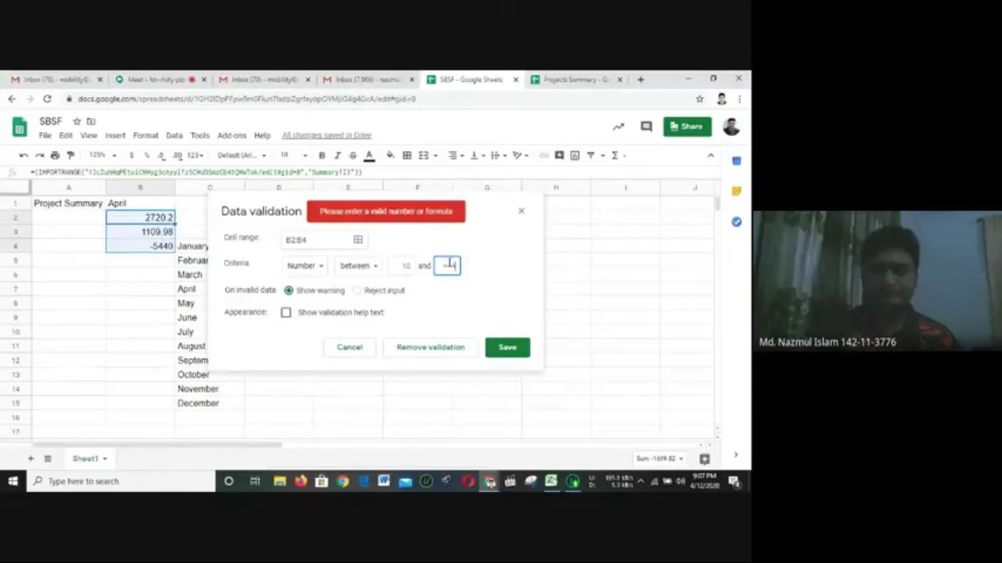
pyautogui.click(372, 266)
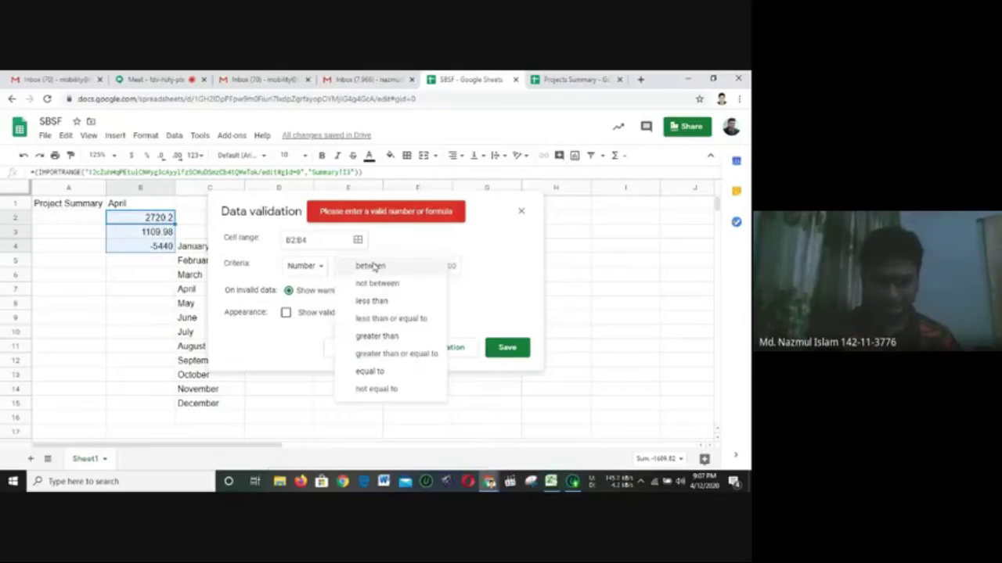
pyautogui.click(374, 285)
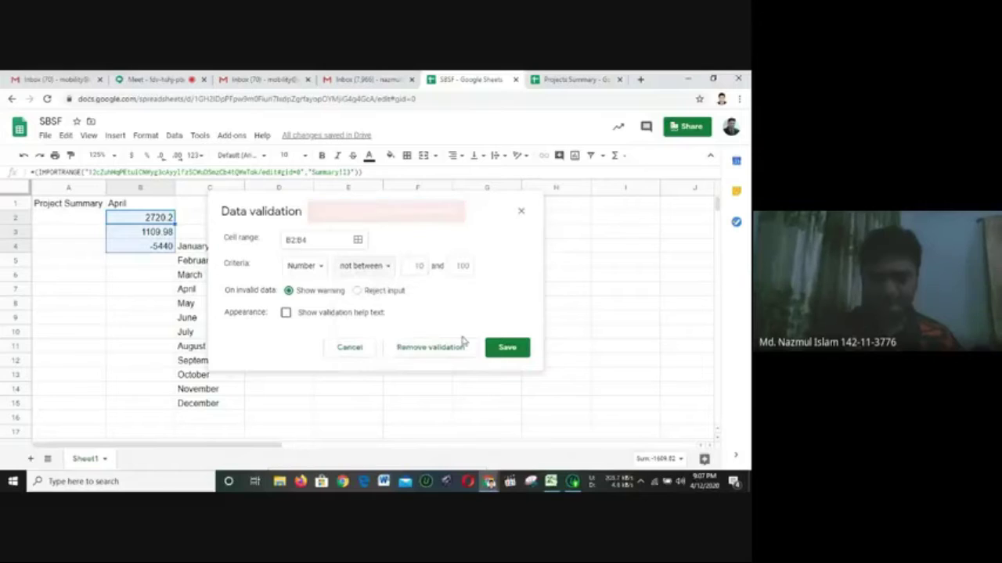
pyautogui.click(496, 351)
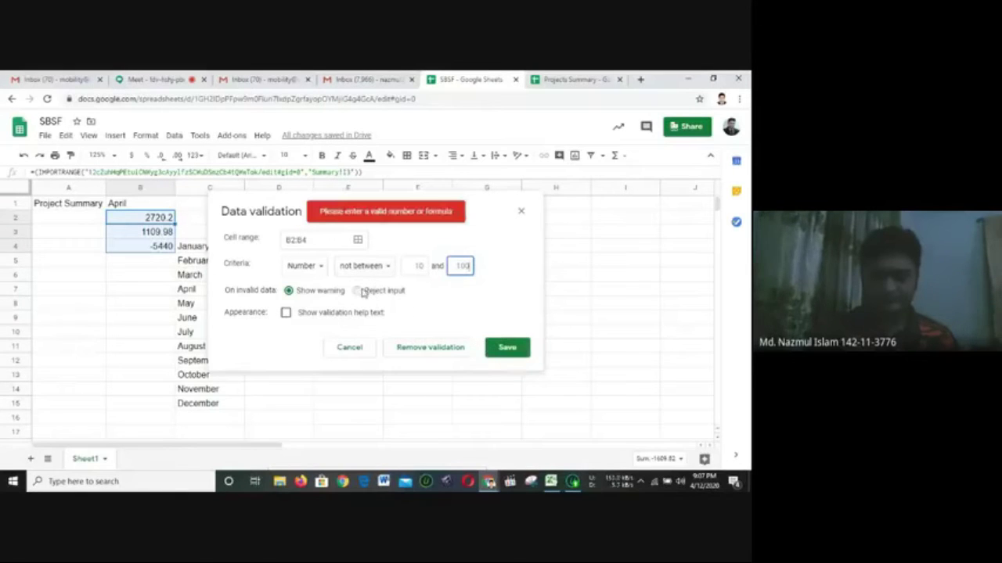
pyautogui.click(360, 290)
pyautogui.click(497, 349)
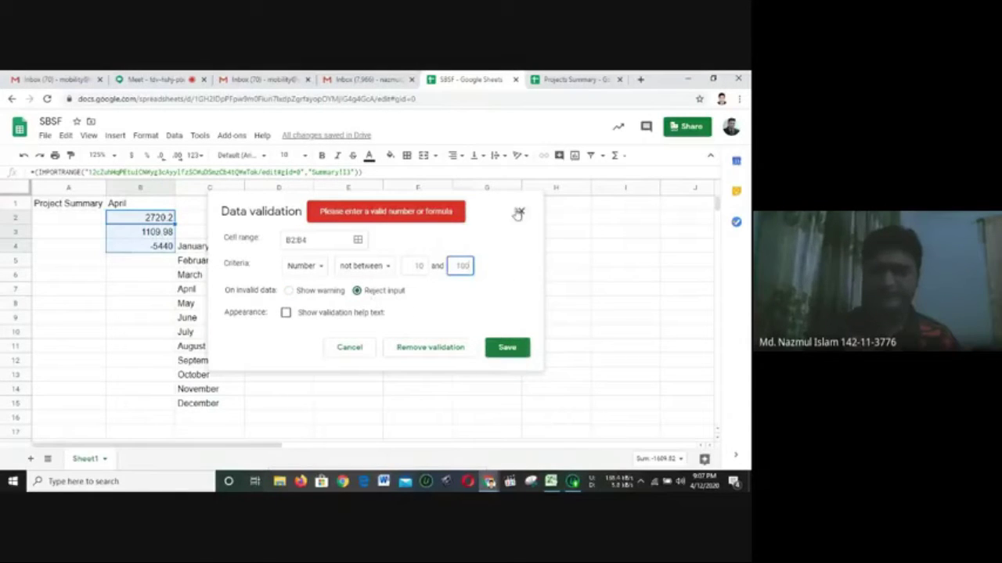
pyautogui.click(285, 313)
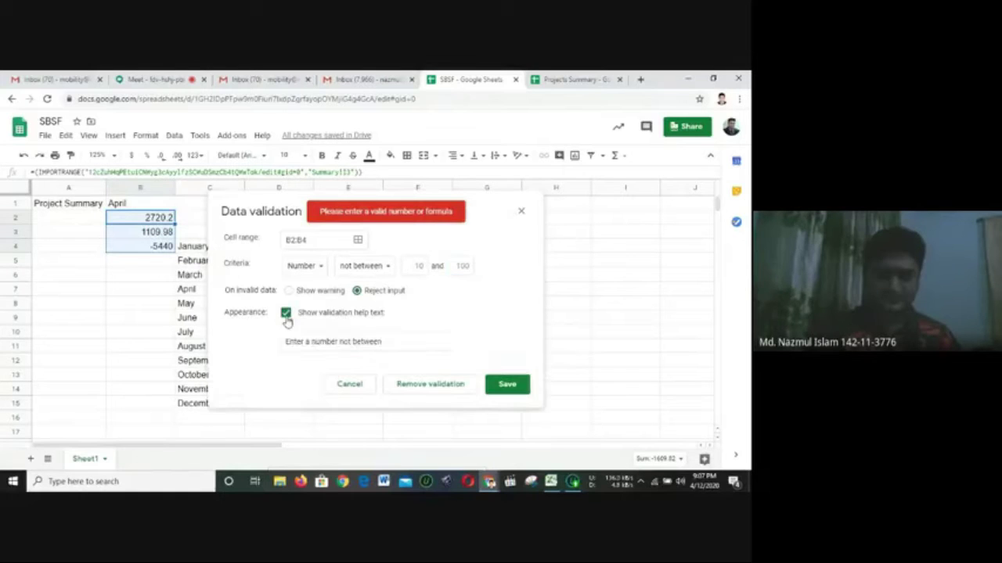
pyautogui.click(493, 382)
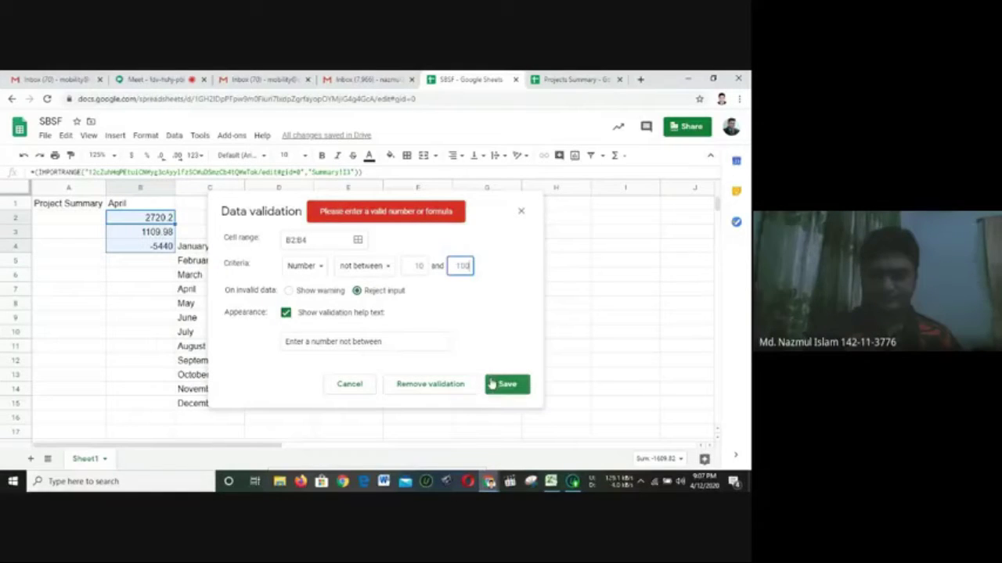
pyautogui.click(423, 391)
pyautogui.click(224, 260)
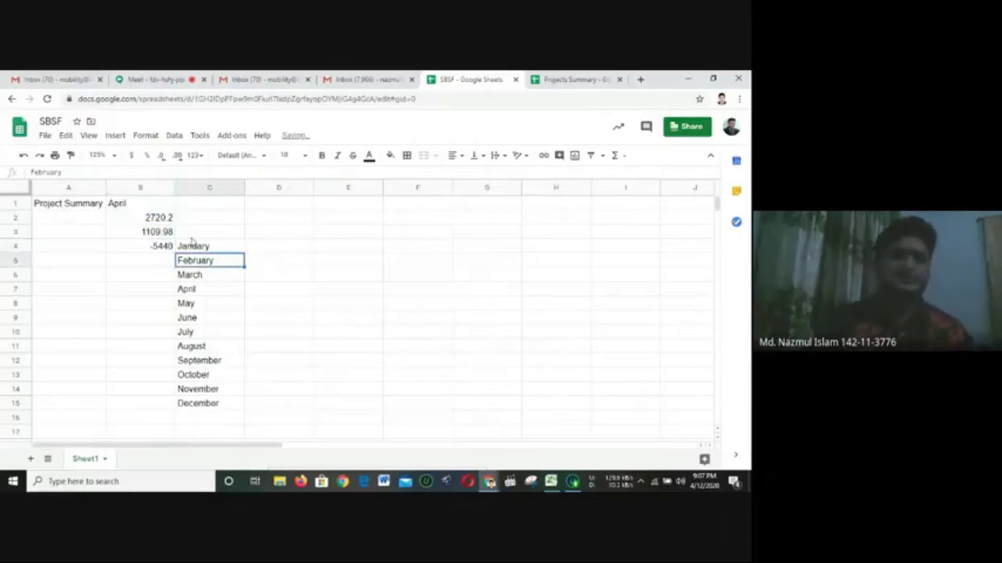
pyautogui.hotkey('alt', 'Tab')
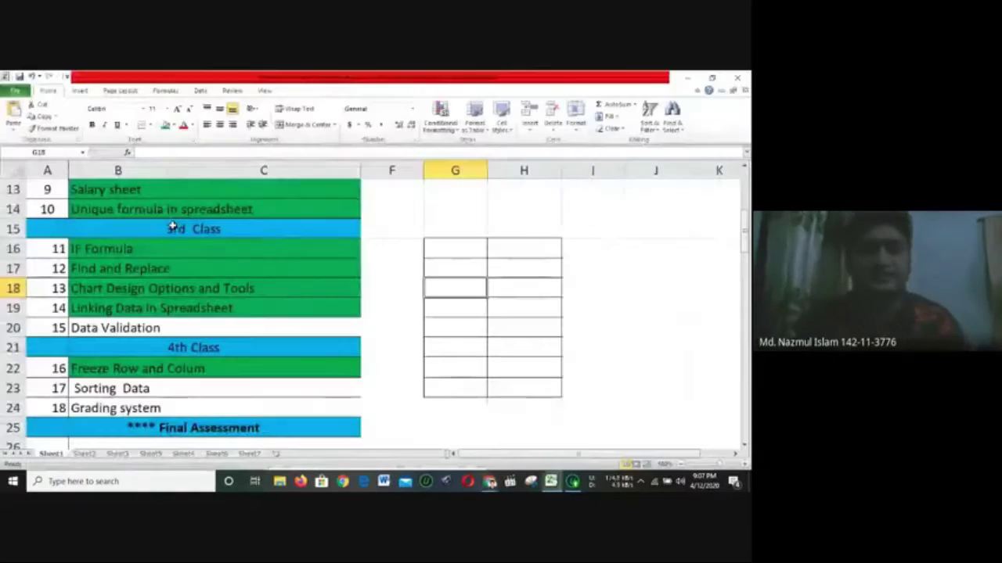
pyautogui.click(396, 228)
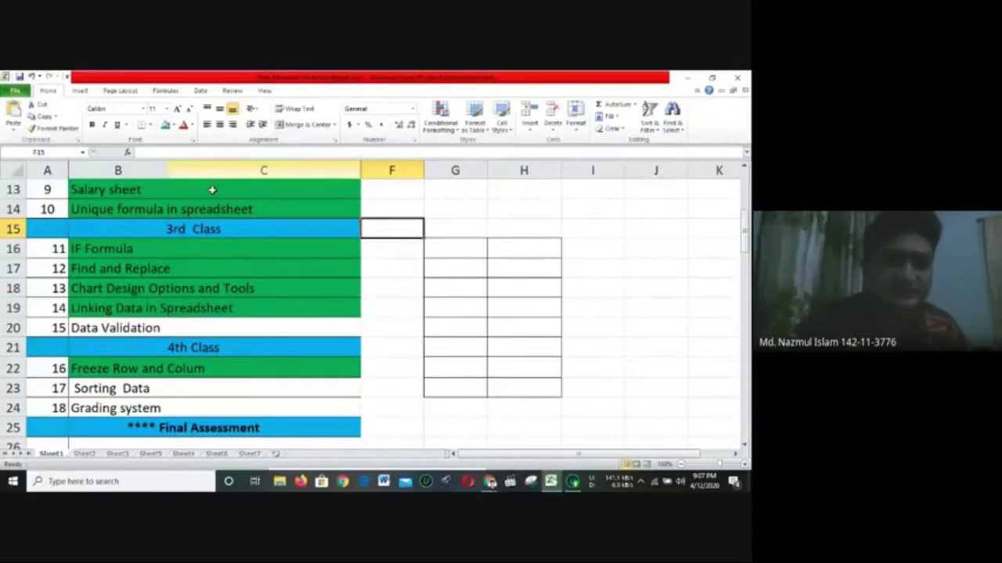
pyautogui.moveTo(230, 250); pyautogui.dragTo(231, 314)
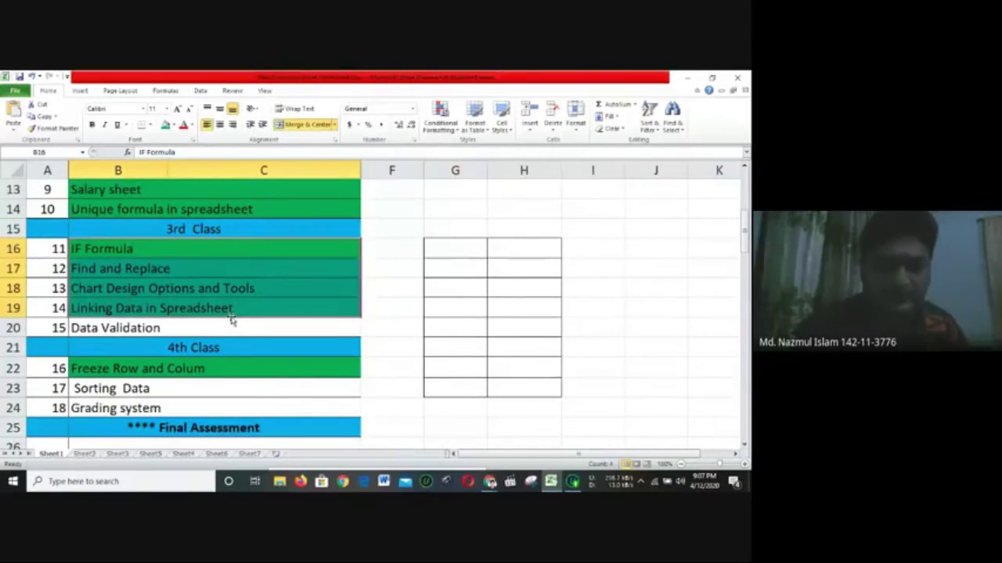
pyautogui.moveTo(231, 260); pyautogui.dragTo(232, 329)
pyautogui.click(381, 246)
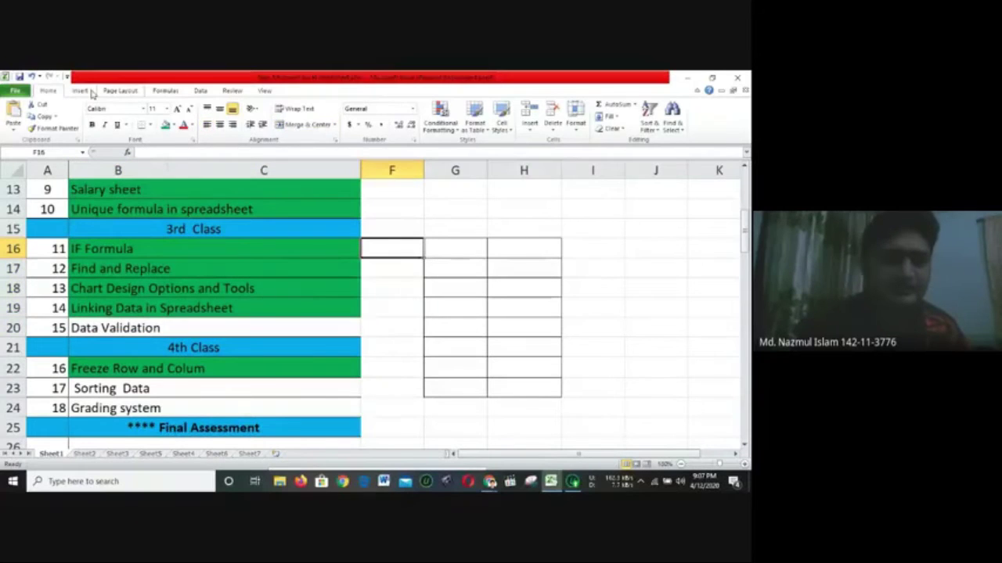
pyautogui.click(86, 91)
pyautogui.click(201, 91)
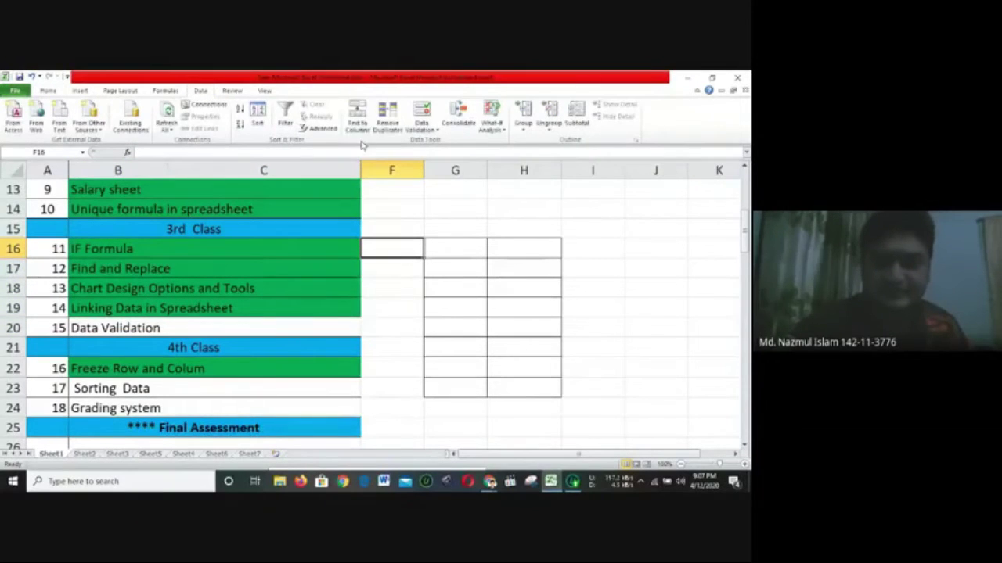
pyautogui.click(421, 126)
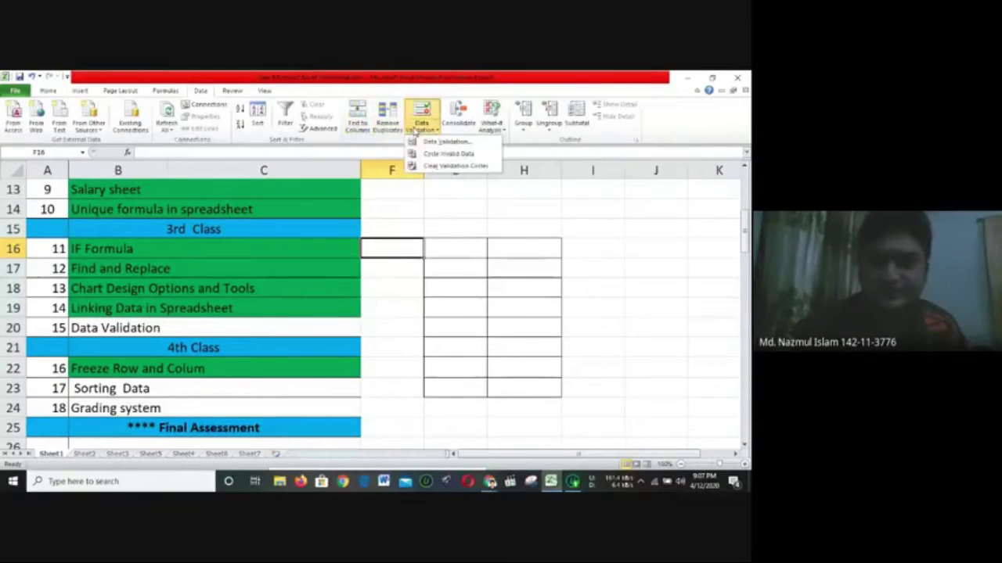
pyautogui.click(442, 141)
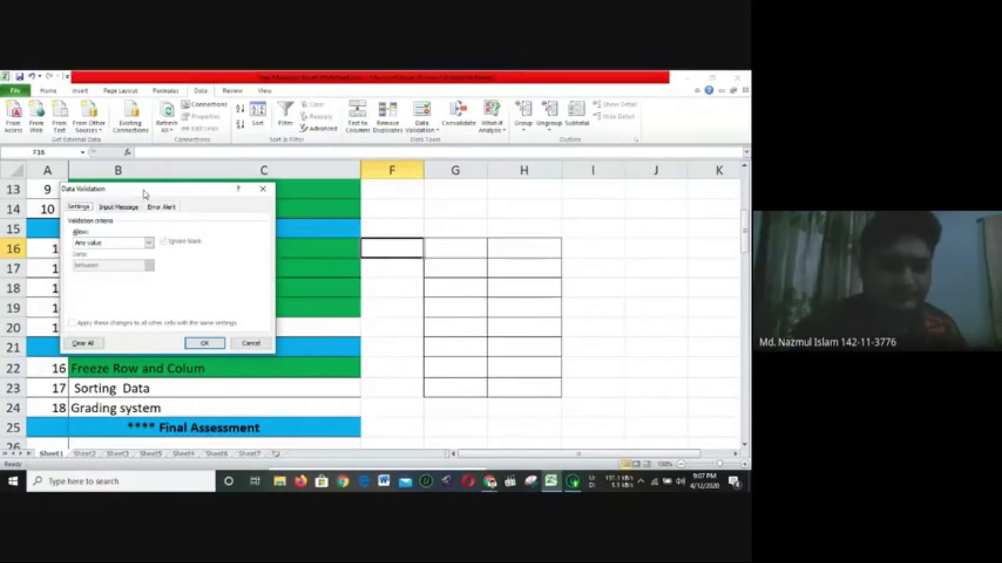
pyautogui.moveTo(144, 193); pyautogui.dragTo(363, 224)
pyautogui.click(350, 239)
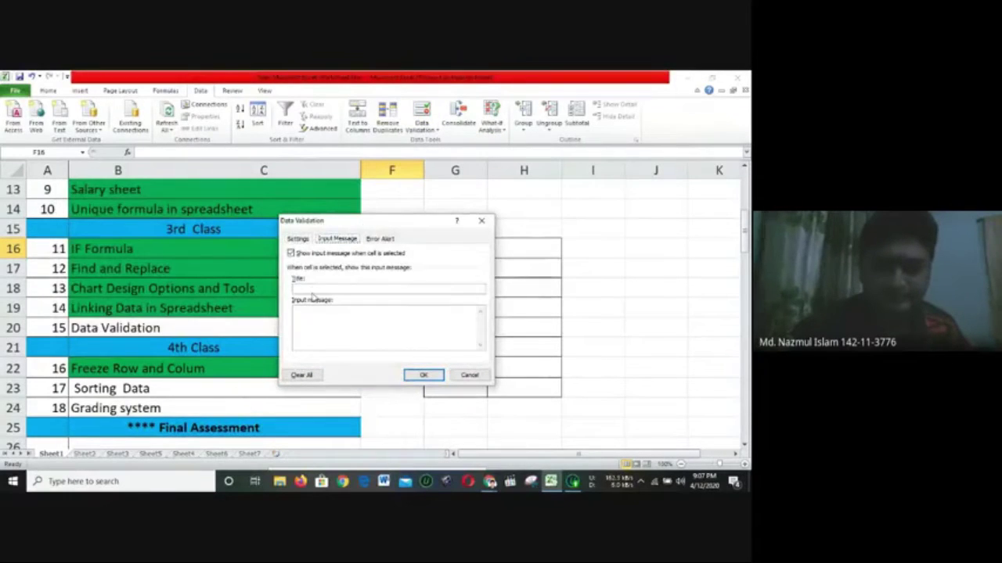
pyautogui.click(297, 239)
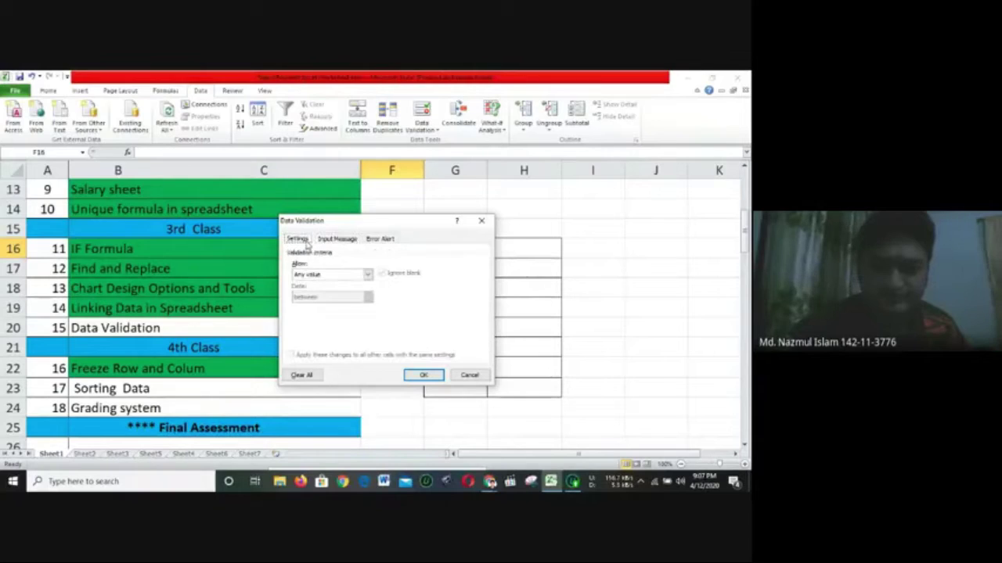
pyautogui.click(366, 275)
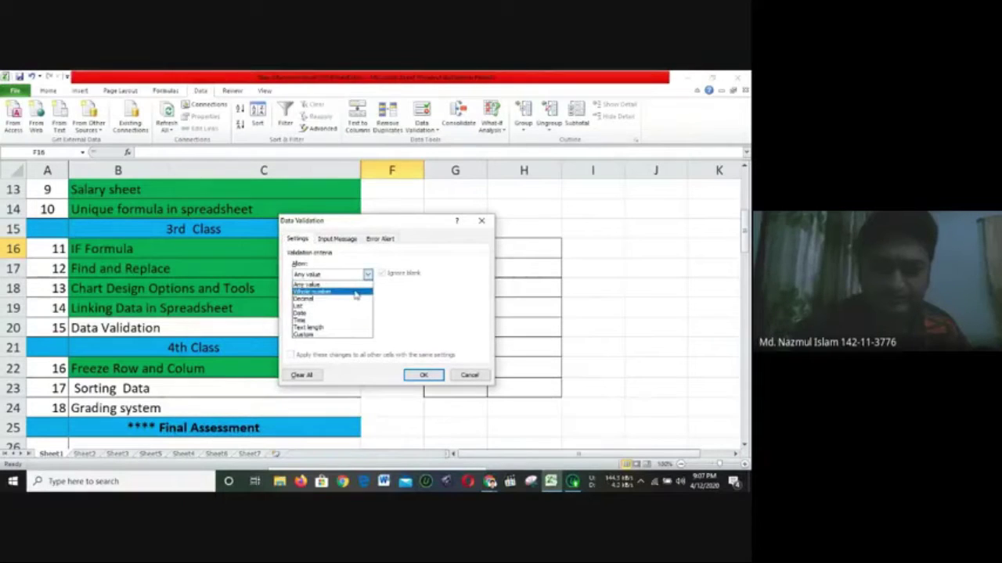
pyautogui.click(347, 306)
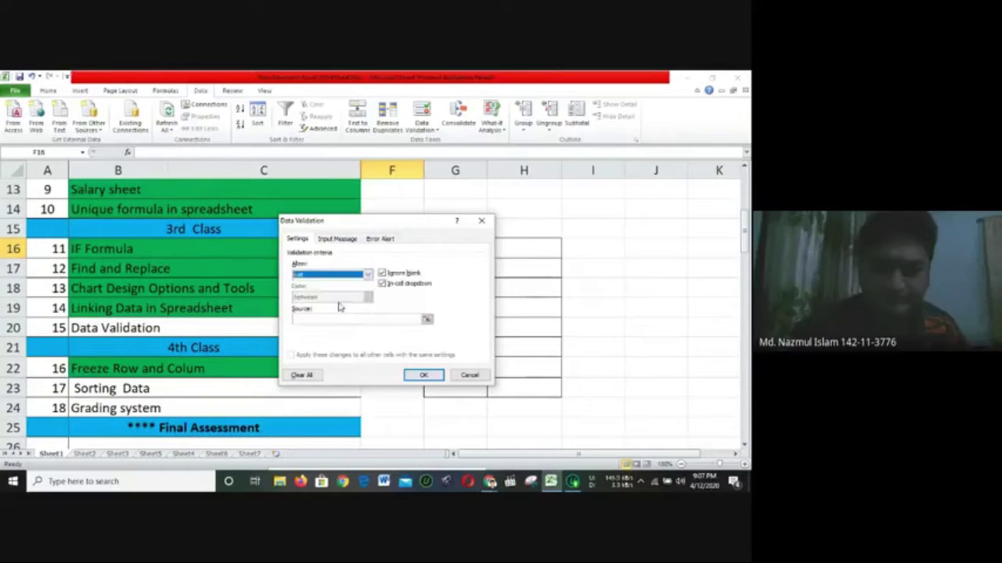
pyautogui.click(426, 319)
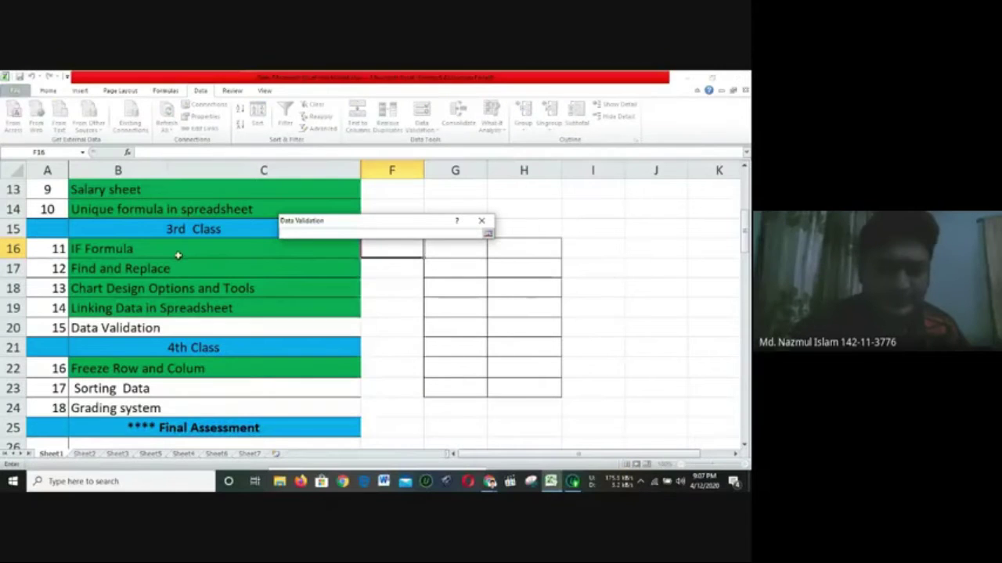
pyautogui.moveTo(179, 255); pyautogui.dragTo(179, 331)
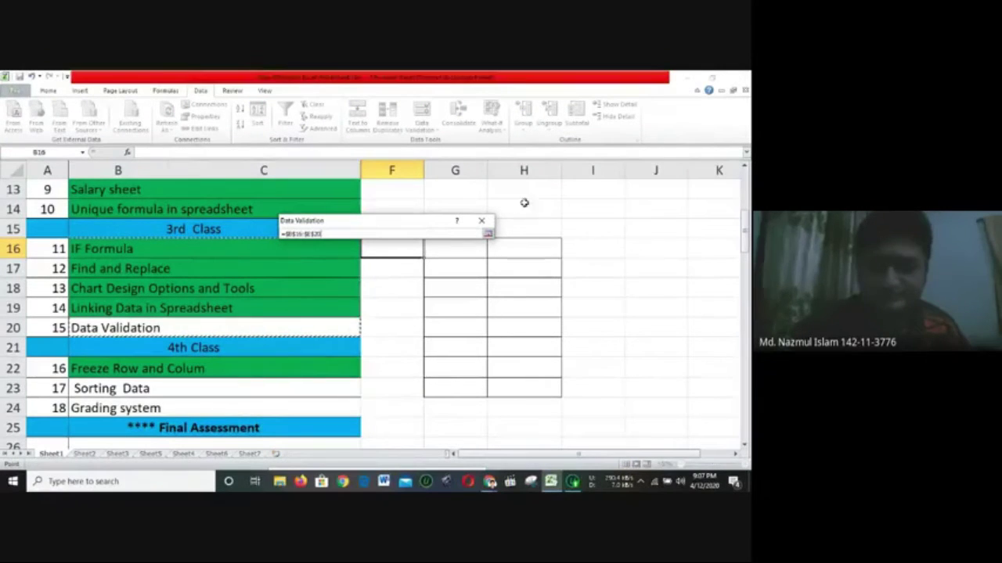
pyautogui.press('Return')
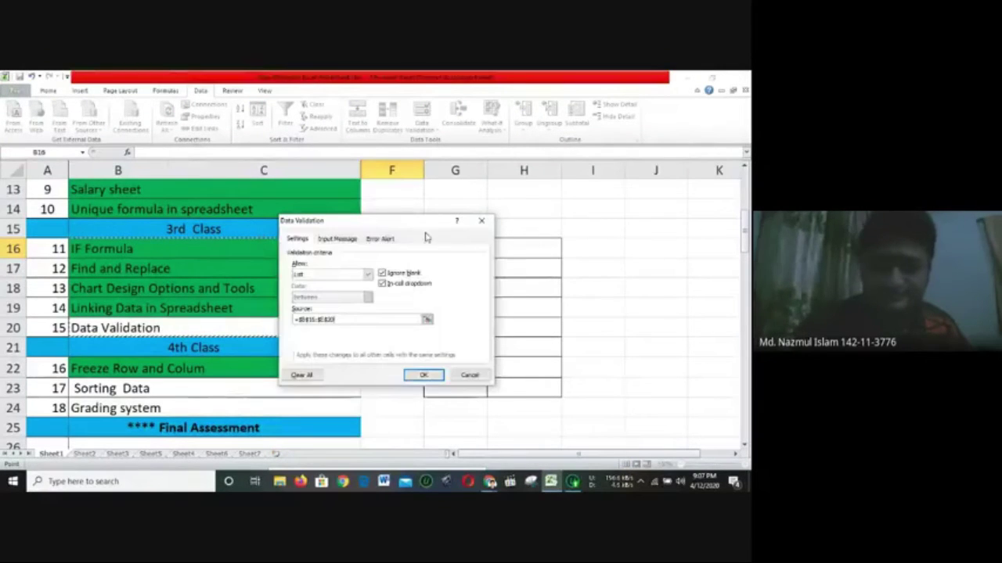
pyautogui.click(427, 379)
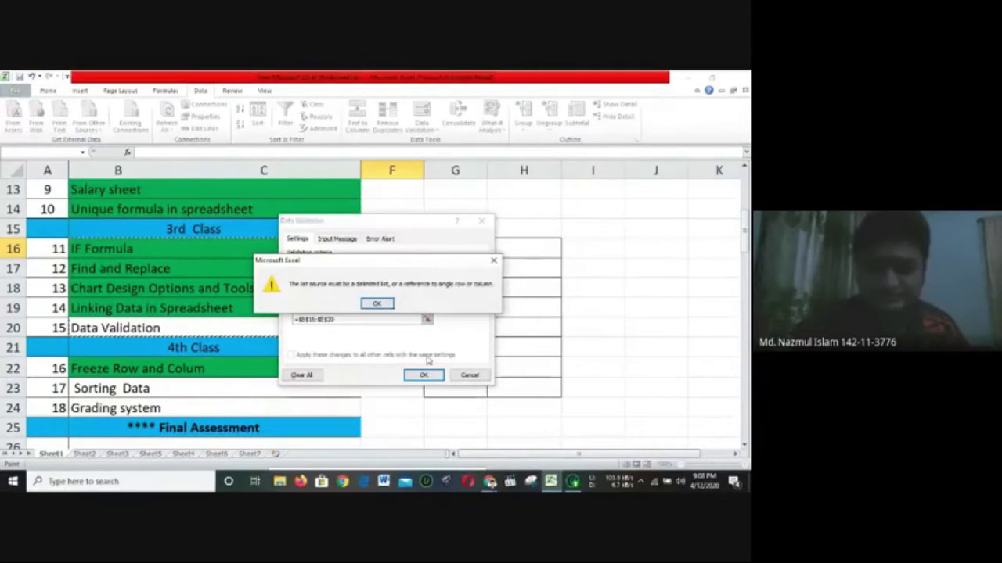
pyautogui.click(378, 305)
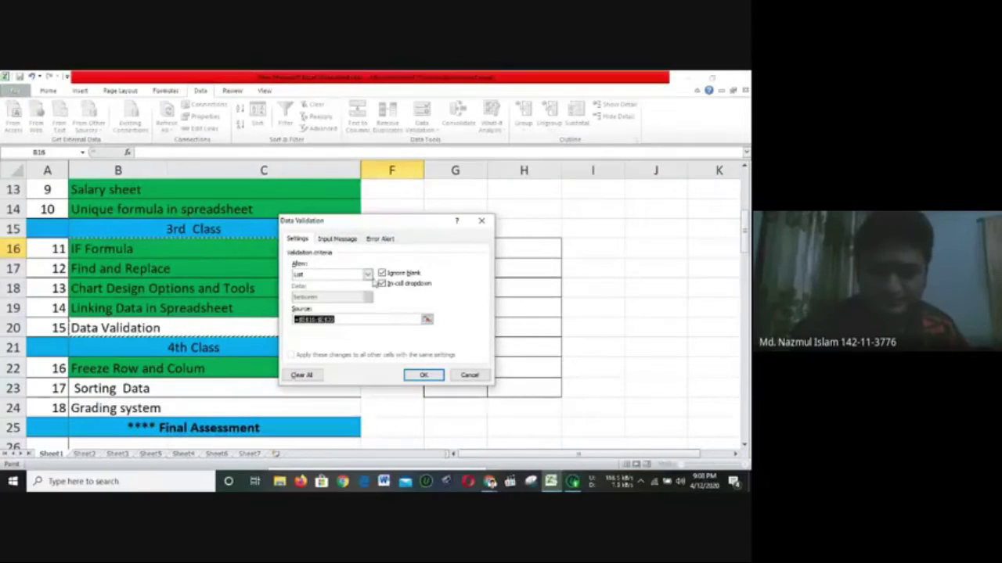
pyautogui.click(366, 273)
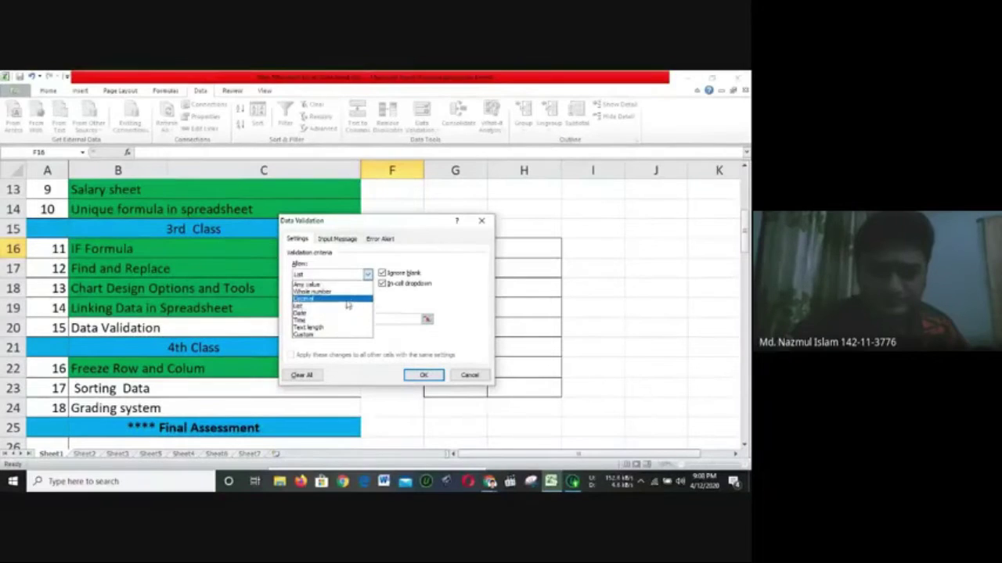
pyautogui.click(349, 285)
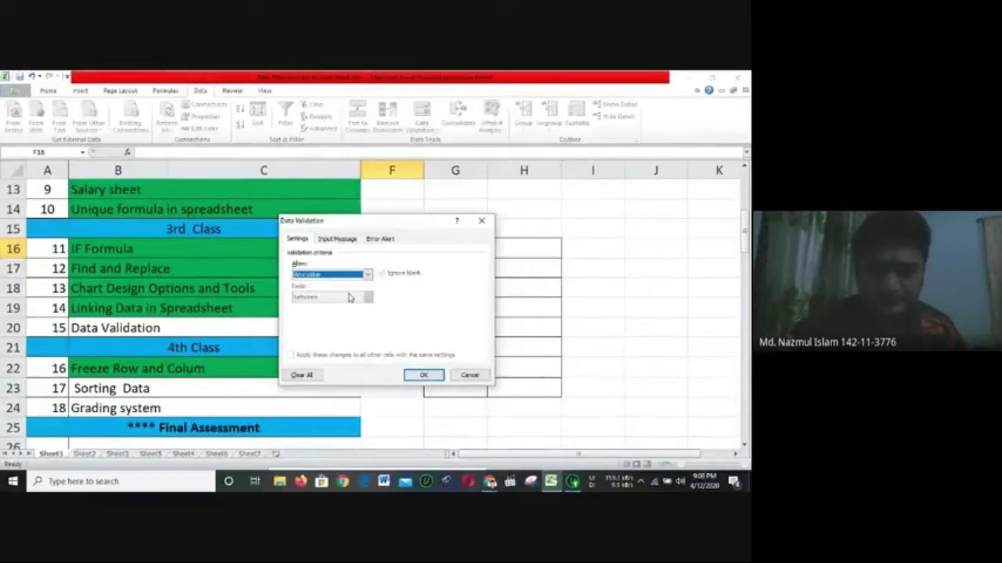
pyautogui.click(424, 376)
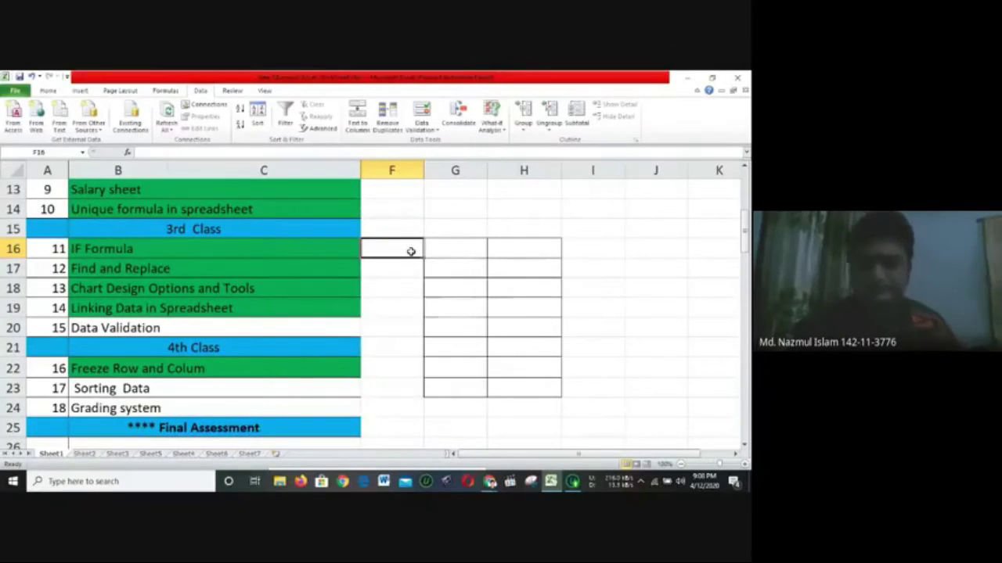
# Enter a formula in F16 referencing cell B16
pyautogui.doubleClick(387, 253)
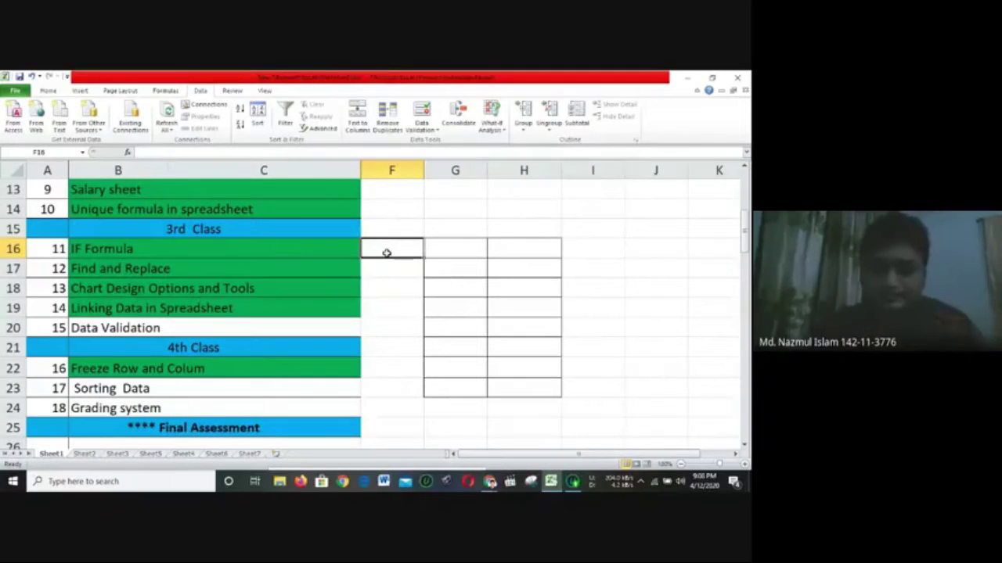
pyautogui.write('=')
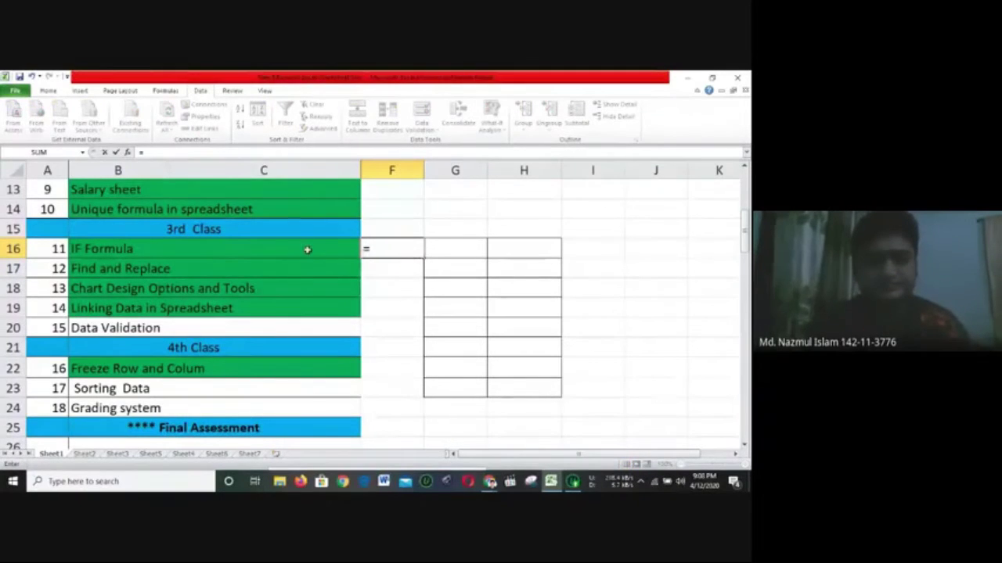
pyautogui.moveTo(300, 250); pyautogui.dragTo(331, 239)
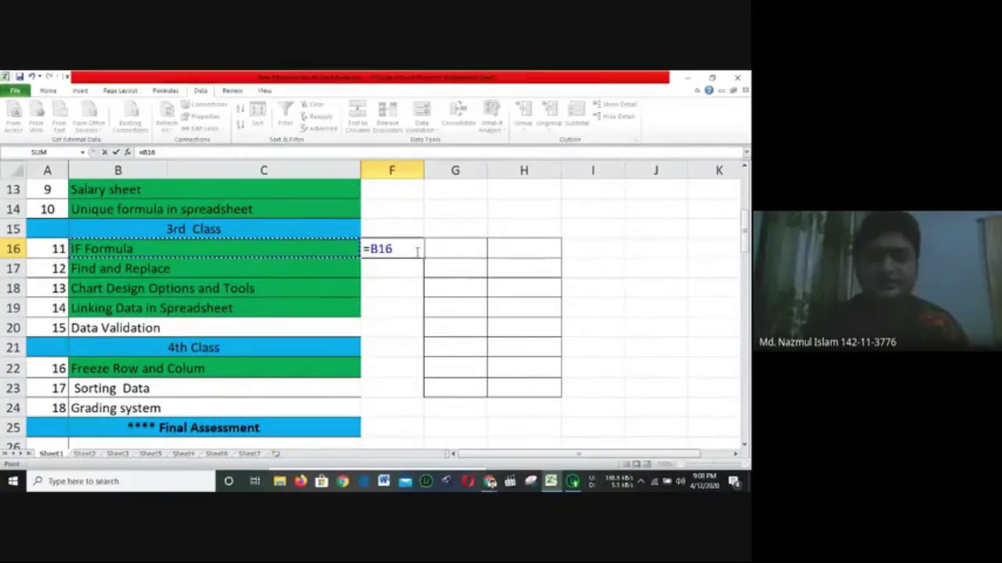
pyautogui.press('BackSpace')
pyautogui.press('Return')
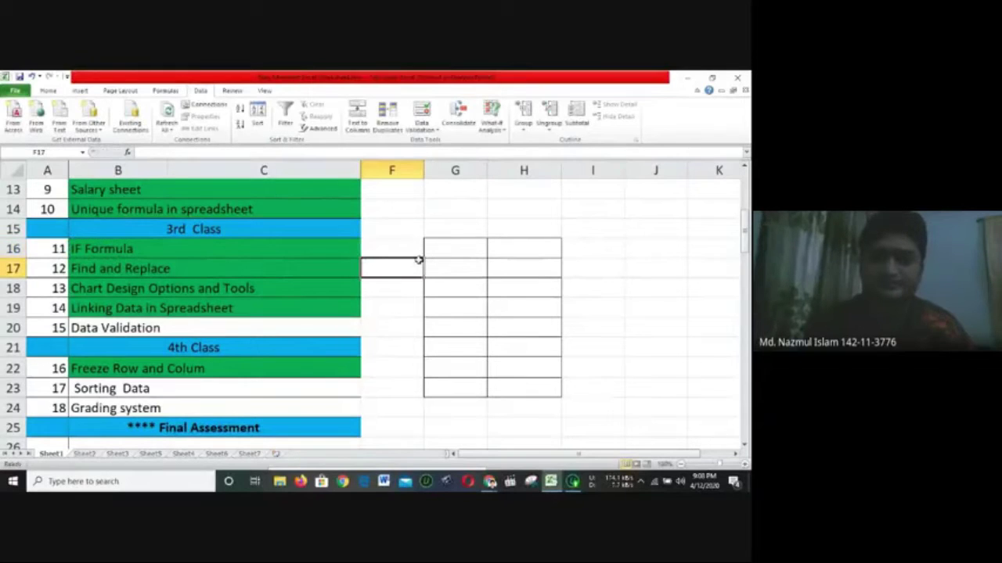
pyautogui.click(407, 249)
# Try a text-length 'not between' validation rule for F16, then cancel it
pyautogui.click(422, 114)
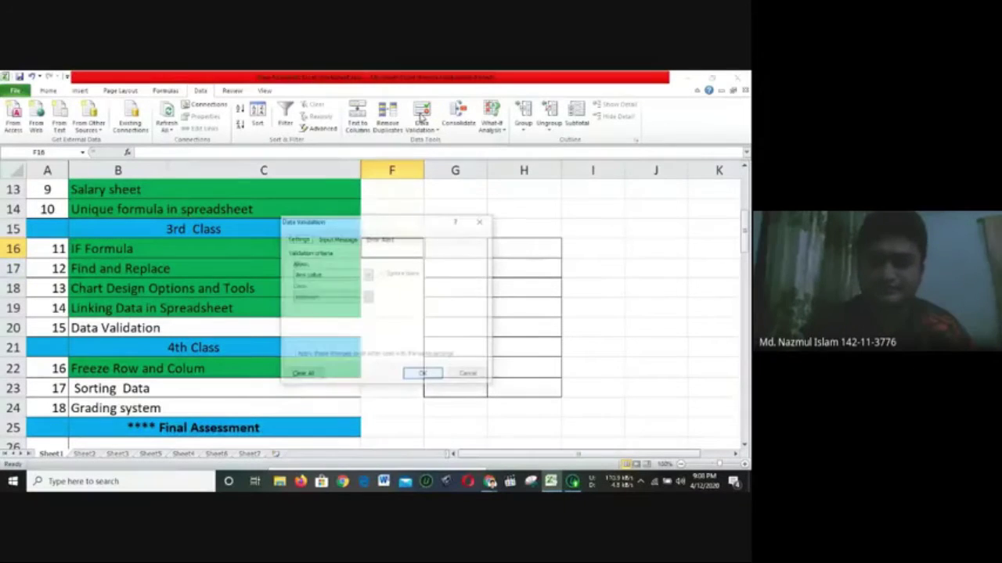
pyautogui.click(343, 239)
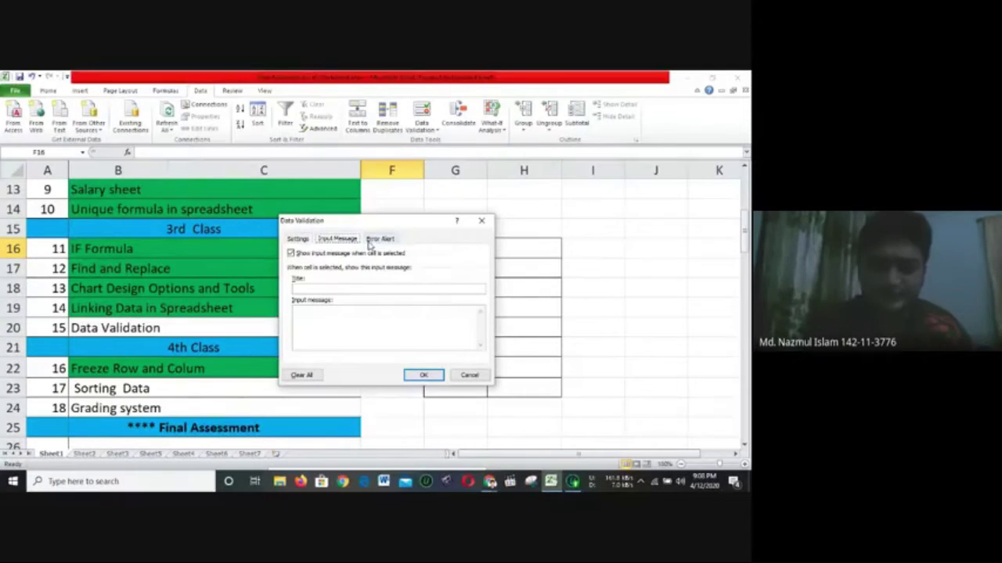
pyautogui.click(299, 239)
pyautogui.click(367, 275)
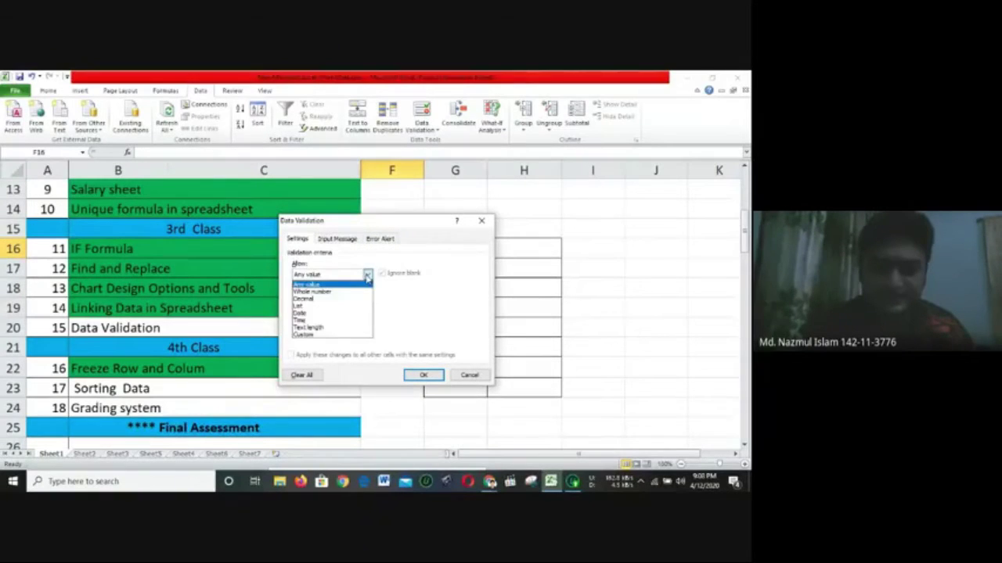
pyautogui.click(367, 275)
pyautogui.click(364, 274)
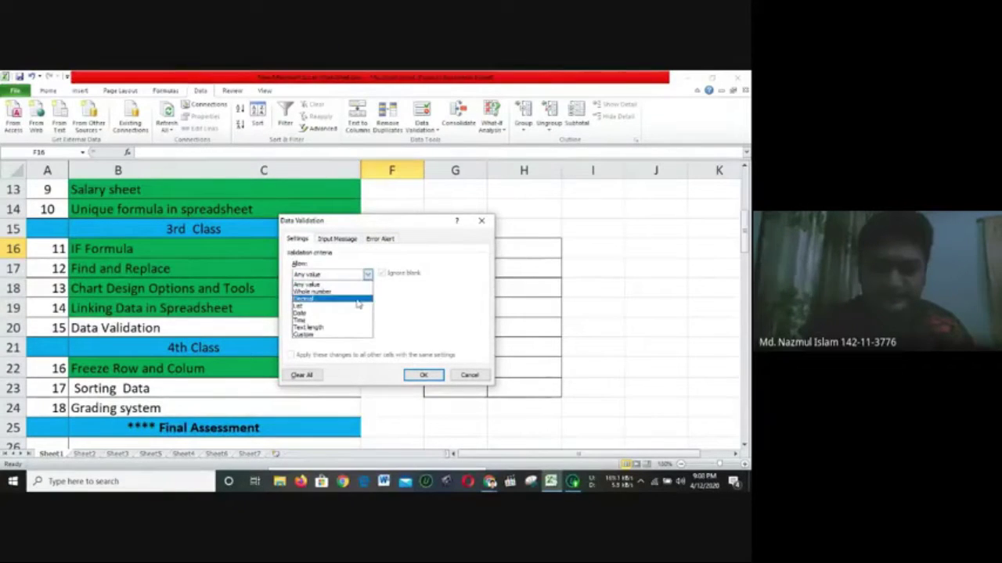
pyautogui.click(353, 328)
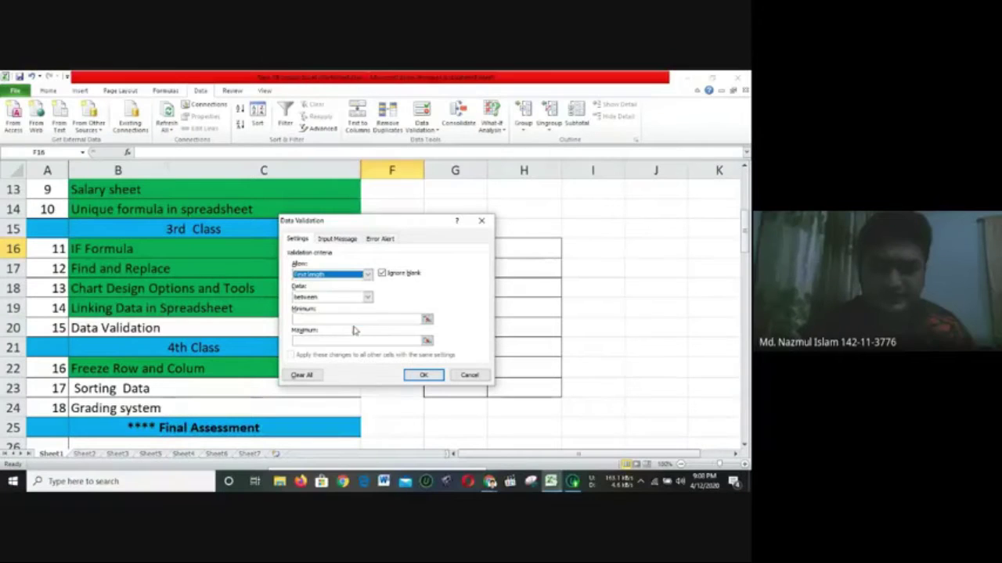
pyautogui.click(367, 297)
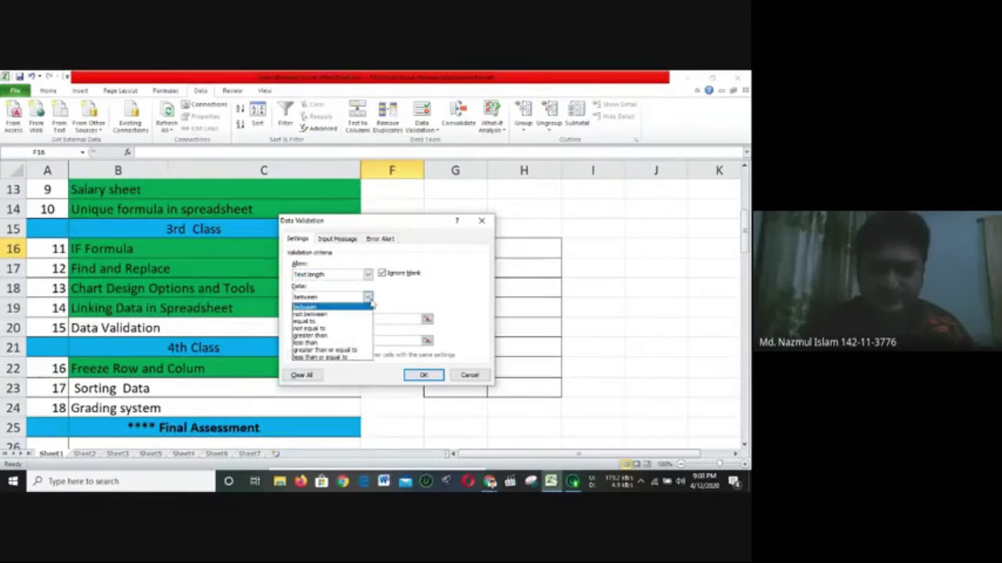
pyautogui.click(370, 314)
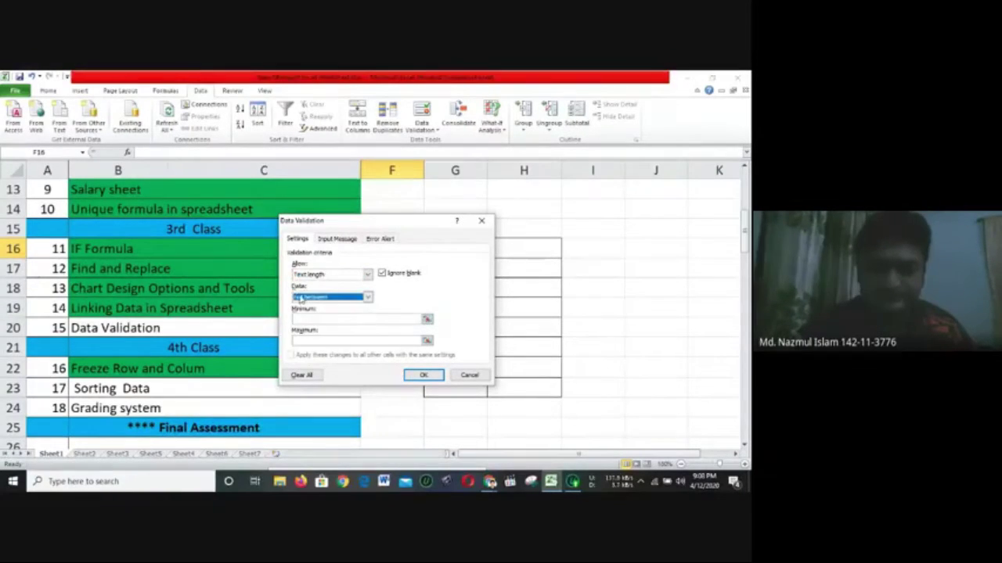
pyautogui.click(317, 318)
pyautogui.click(455, 376)
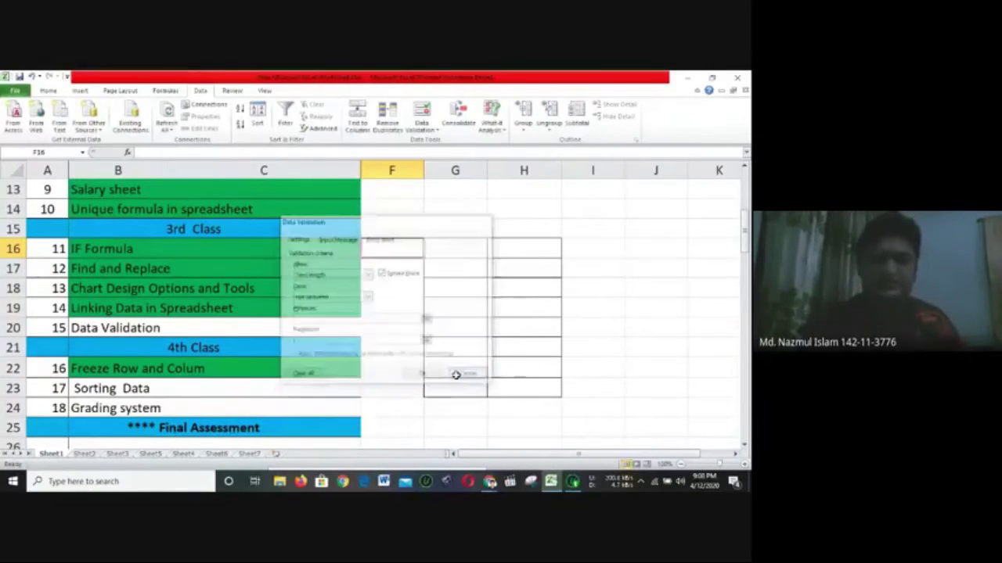
# Select the bordered column G cells, check data validation options, then select G16
pyautogui.moveTo(458, 371); pyautogui.dragTo(455, 228)
pyautogui.click(422, 126)
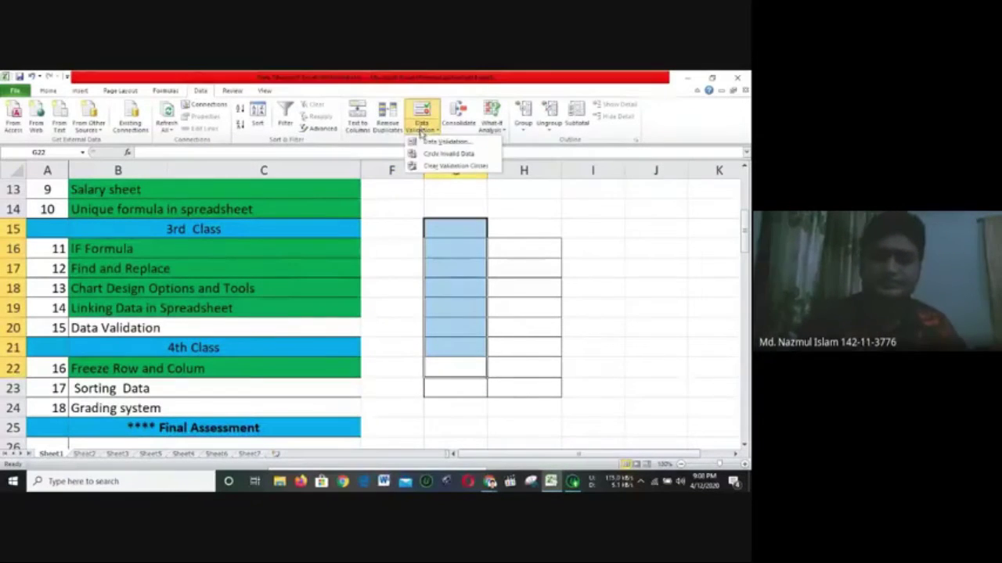
pyautogui.click(441, 160)
pyautogui.click(438, 243)
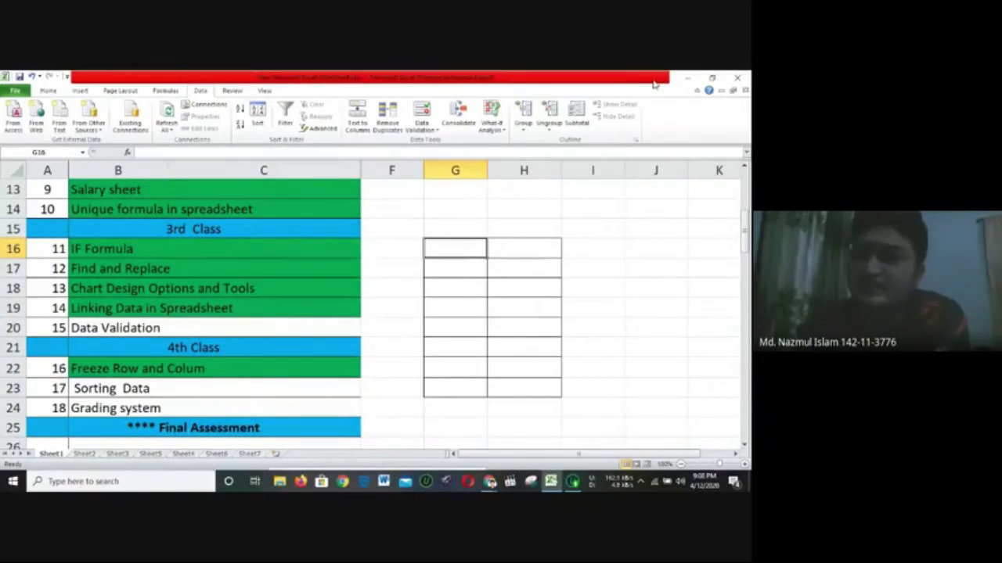
pyautogui.click(691, 77)
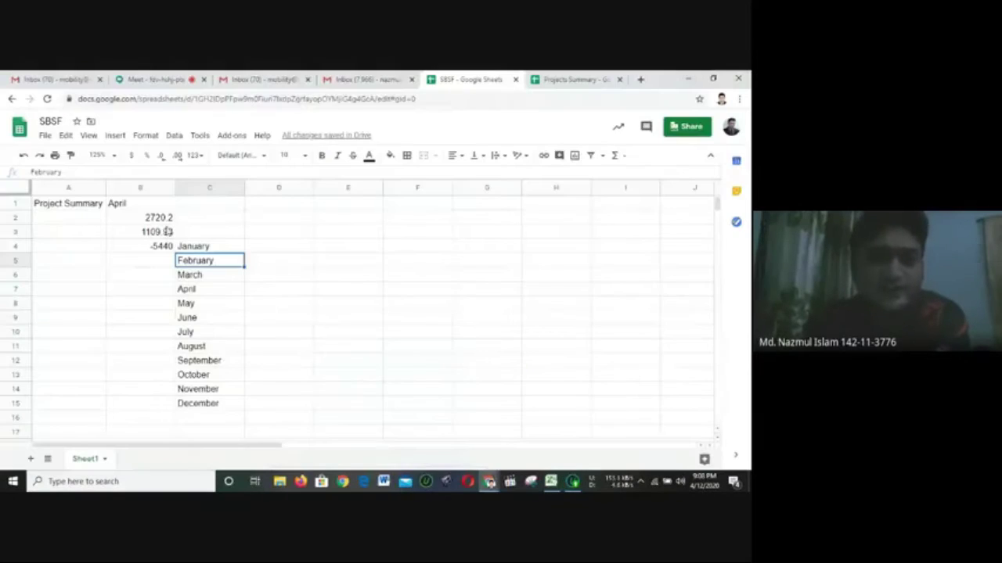
pyautogui.press('Up')
pyautogui.press('Up')
pyautogui.moveTo(218, 252); pyautogui.dragTo(222, 405)
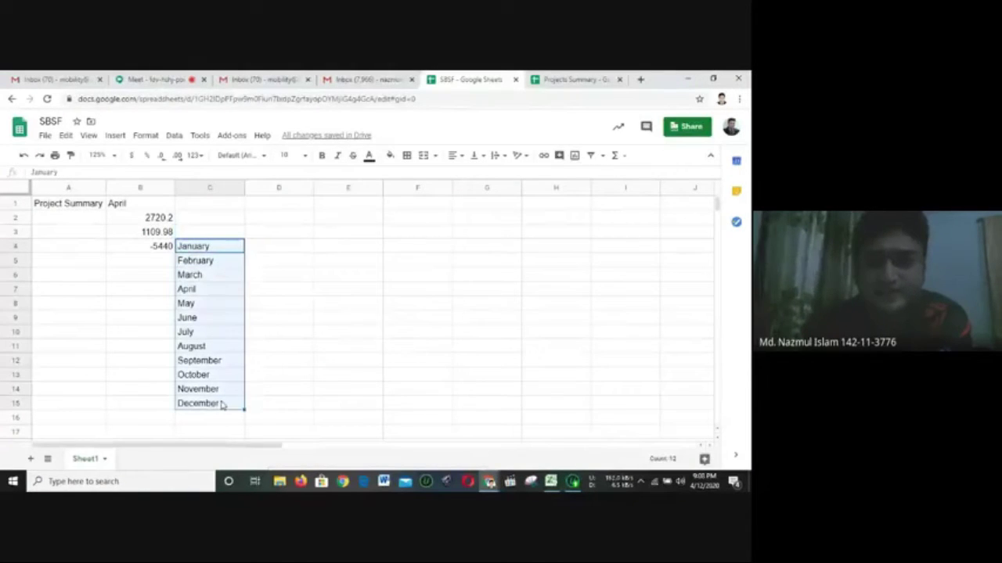
pyautogui.click(692, 79)
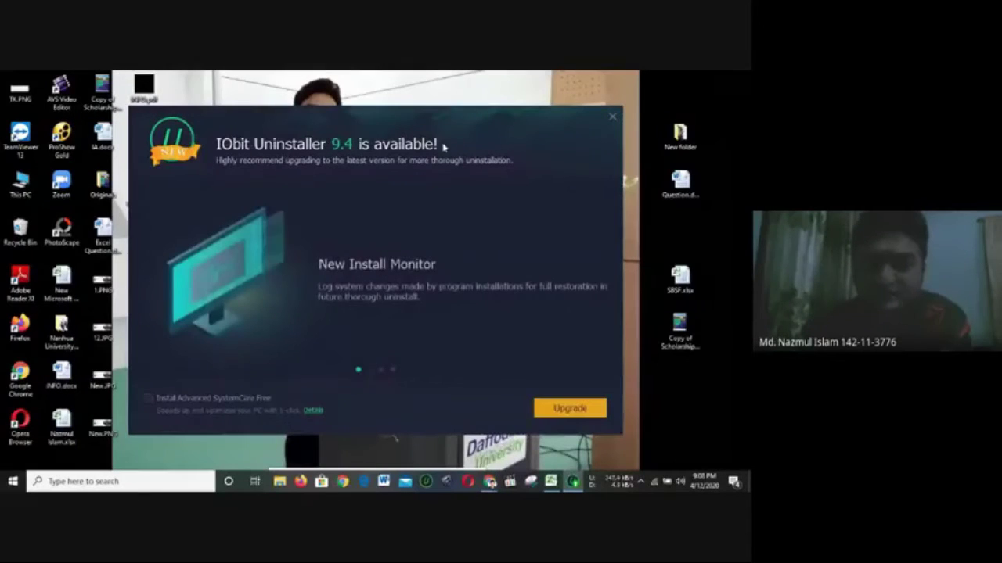
pyautogui.click(611, 116)
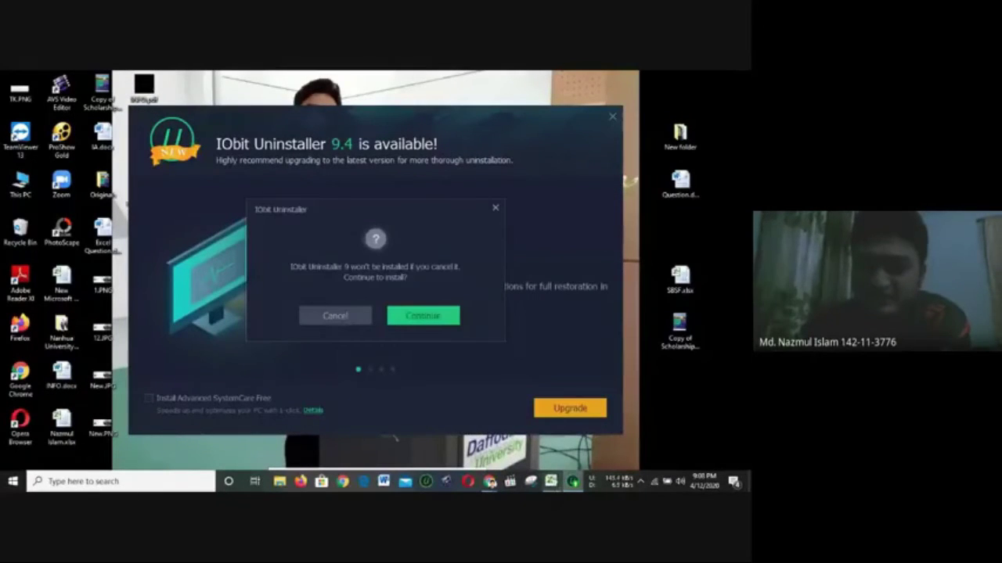
pyautogui.click(407, 317)
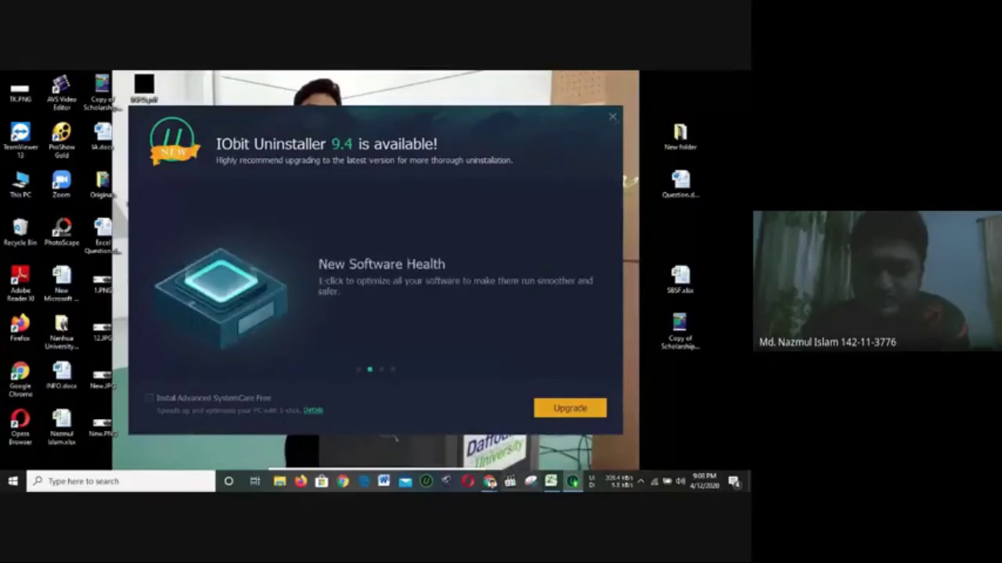
pyautogui.moveTo(489, 481)
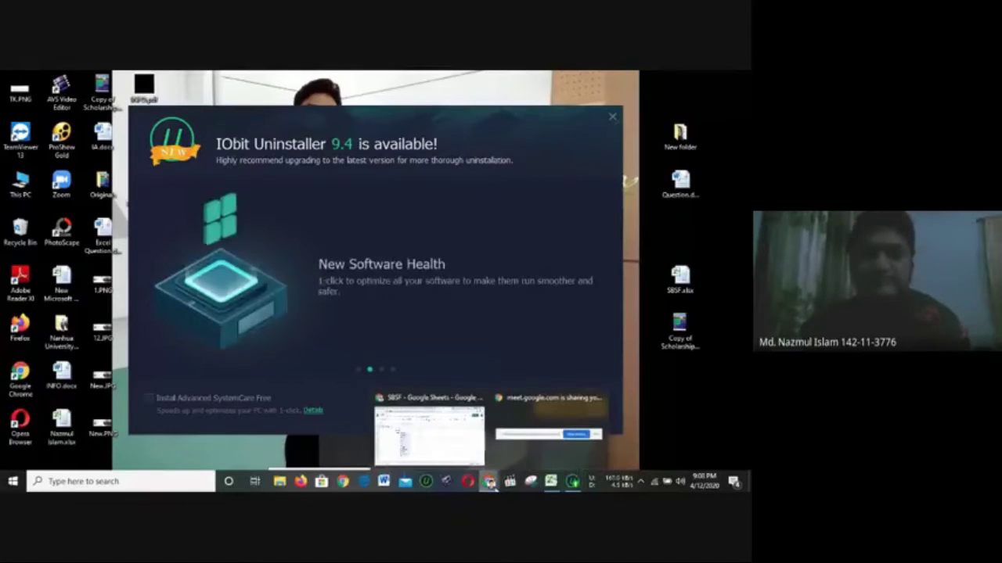
pyautogui.click(462, 450)
pyautogui.click(309, 247)
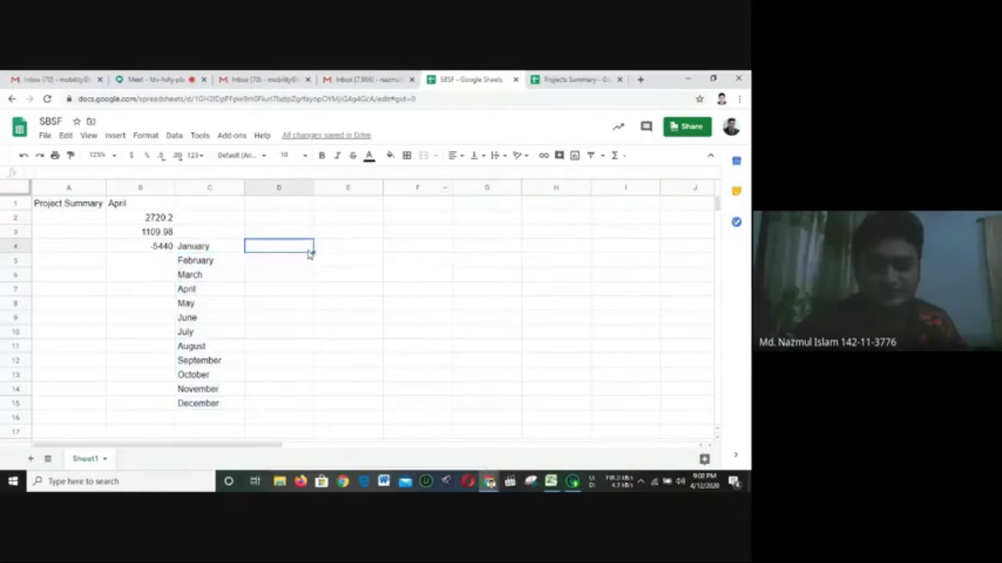
# Open Data validation and change the cell range from Sheet1!D4 to C1
pyautogui.click(173, 137)
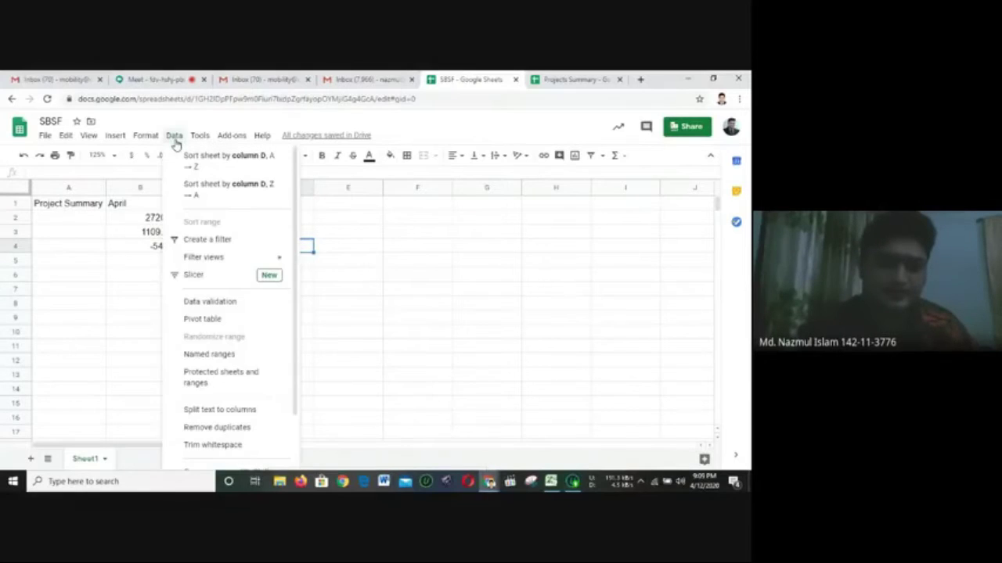
pyautogui.click(235, 285)
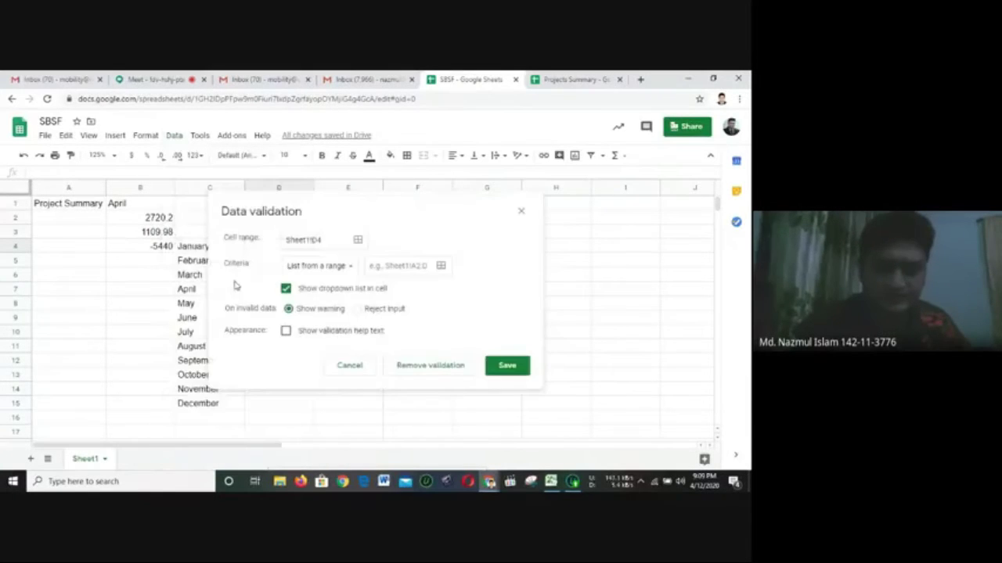
pyautogui.click(416, 366)
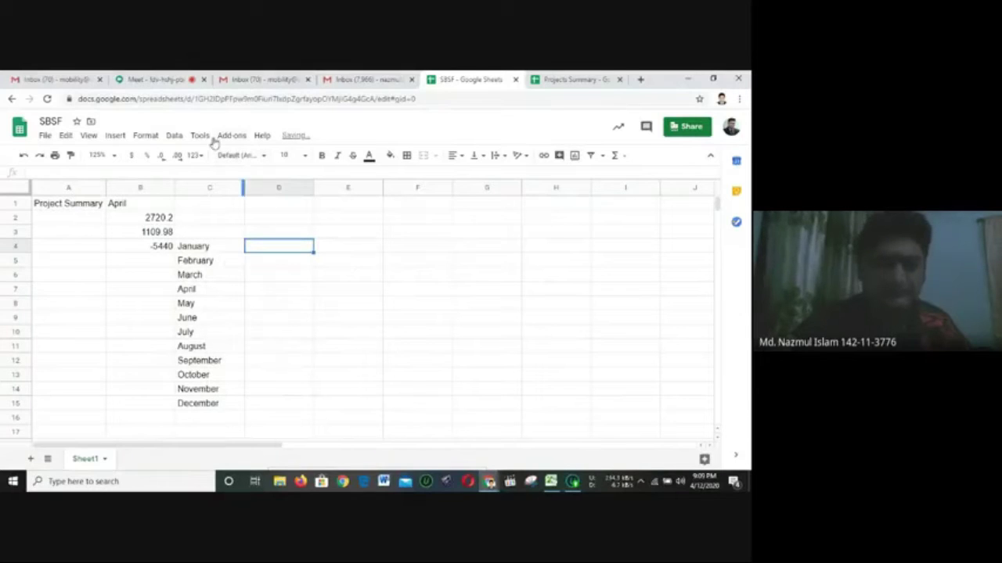
pyautogui.click(175, 137)
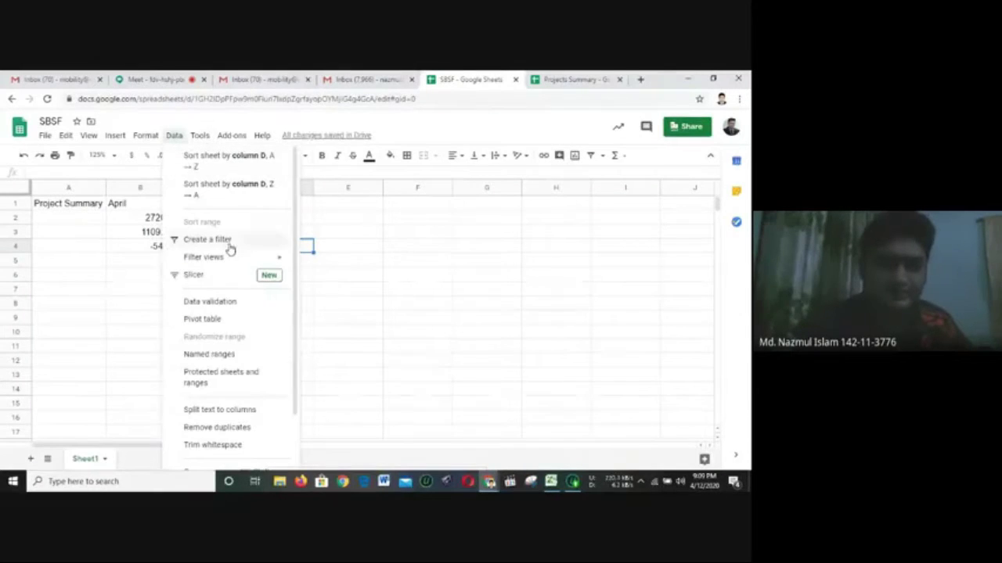
pyautogui.click(228, 285)
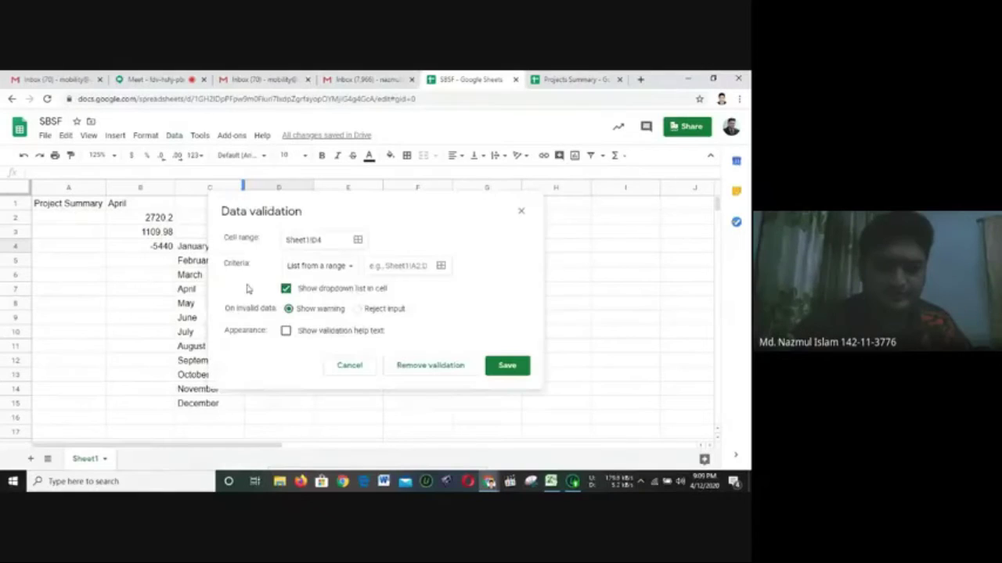
pyautogui.click(320, 239)
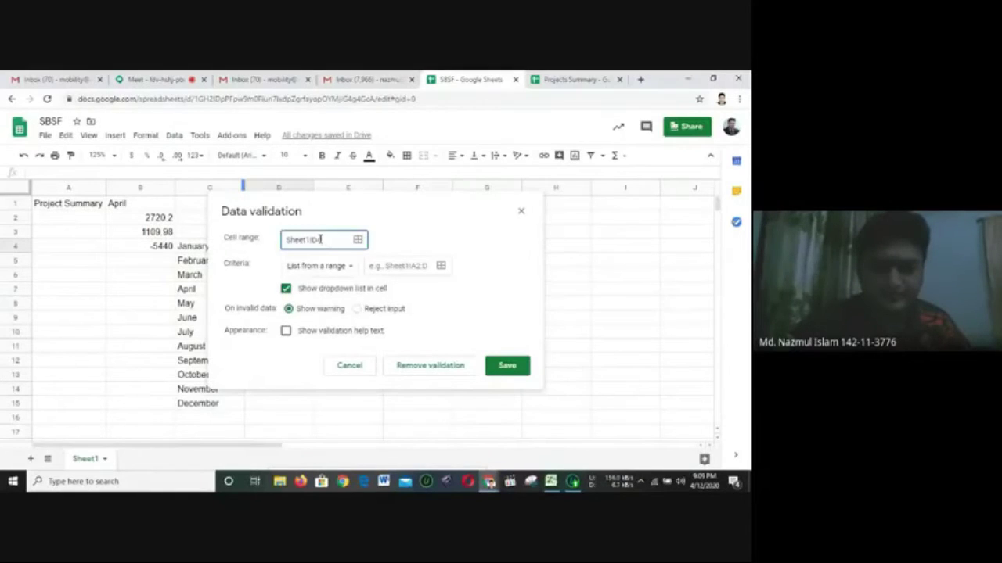
pyautogui.press('BackSpace')
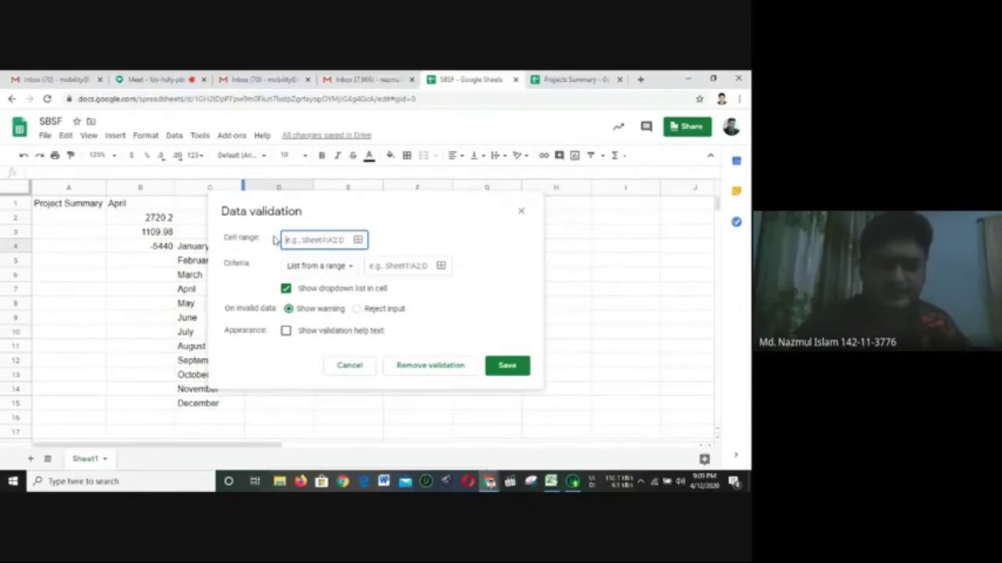
pyautogui.click(194, 189)
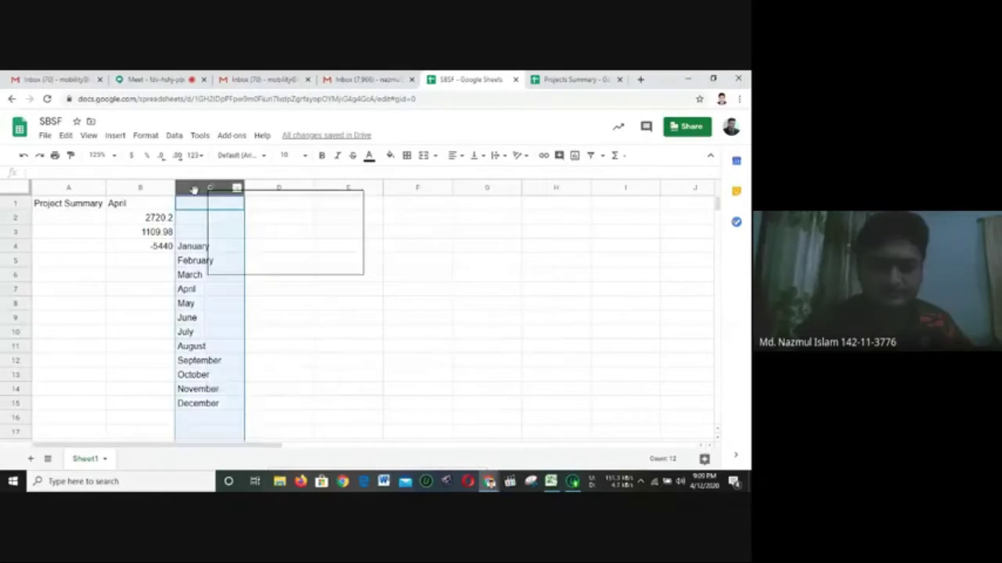
pyautogui.click(371, 282)
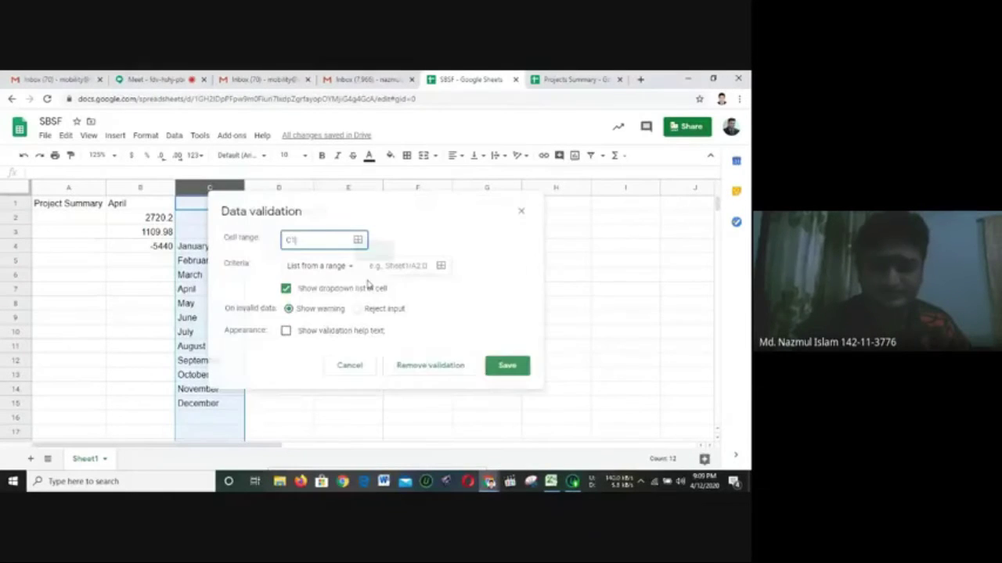
# Set the criteria to a list from range C4:C15 and save the rule
pyautogui.click(441, 266)
pyautogui.moveTo(190, 246); pyautogui.dragTo(197, 408)
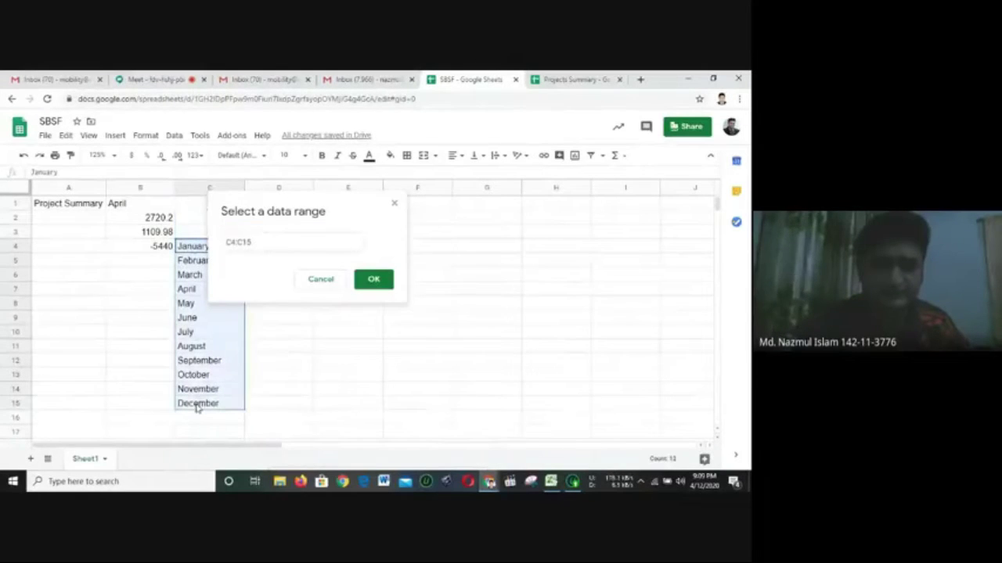
pyautogui.click(376, 280)
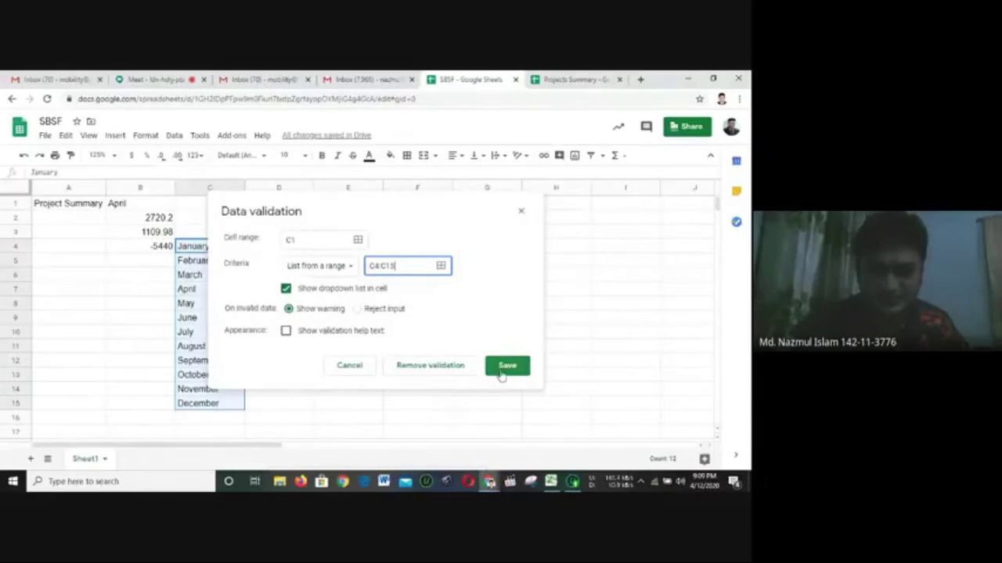
pyautogui.click(505, 367)
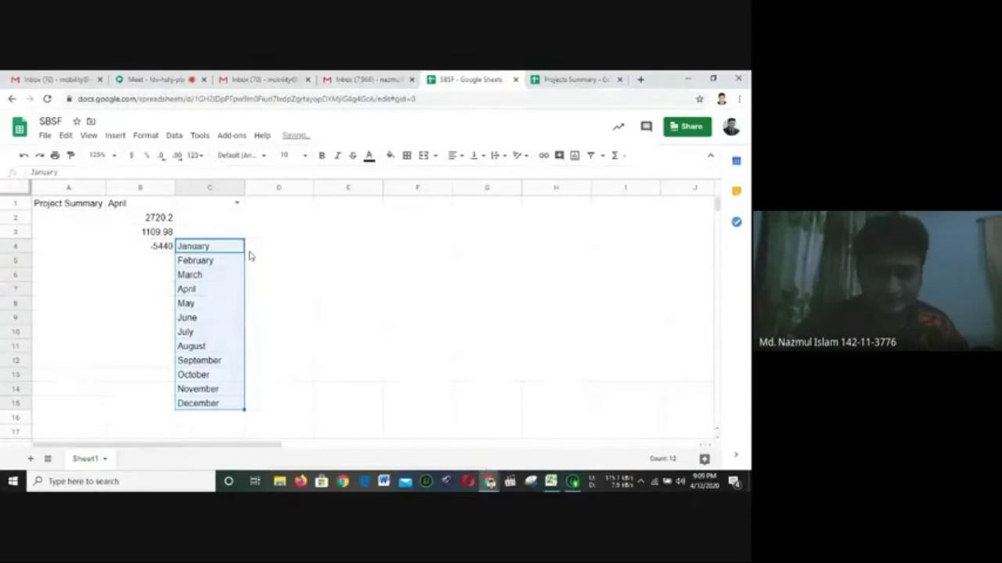
pyautogui.click(307, 248)
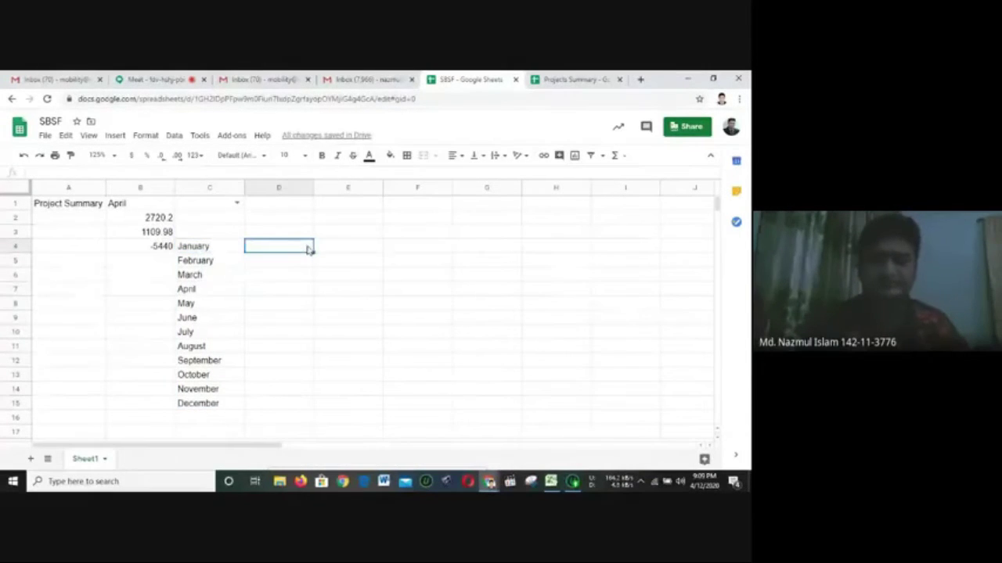
# Remove the stray equals sign from D4 and choose January from C1's dropdown
pyautogui.write('=')
pyautogui.press('BackSpace')
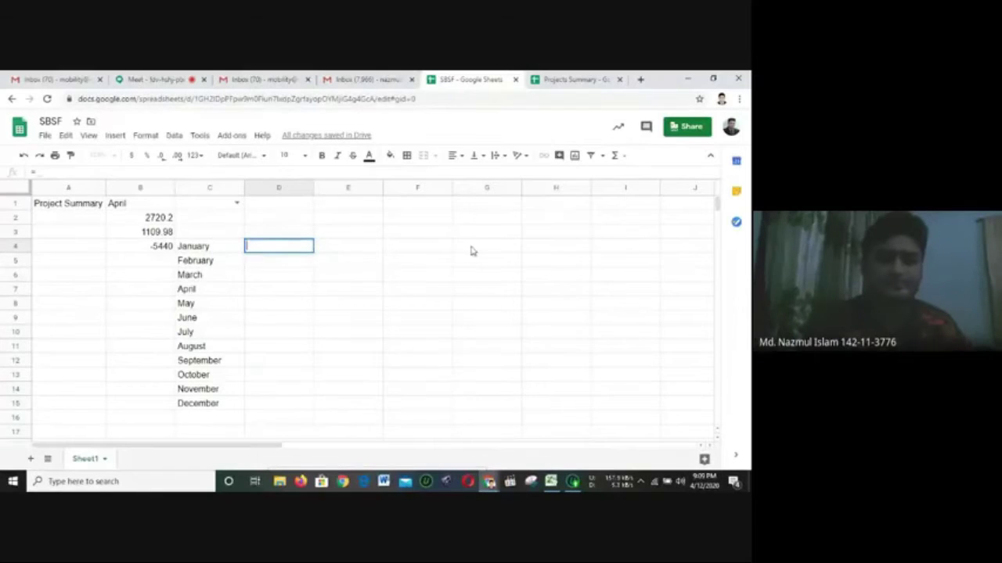
pyautogui.click(236, 203)
pyautogui.click(231, 219)
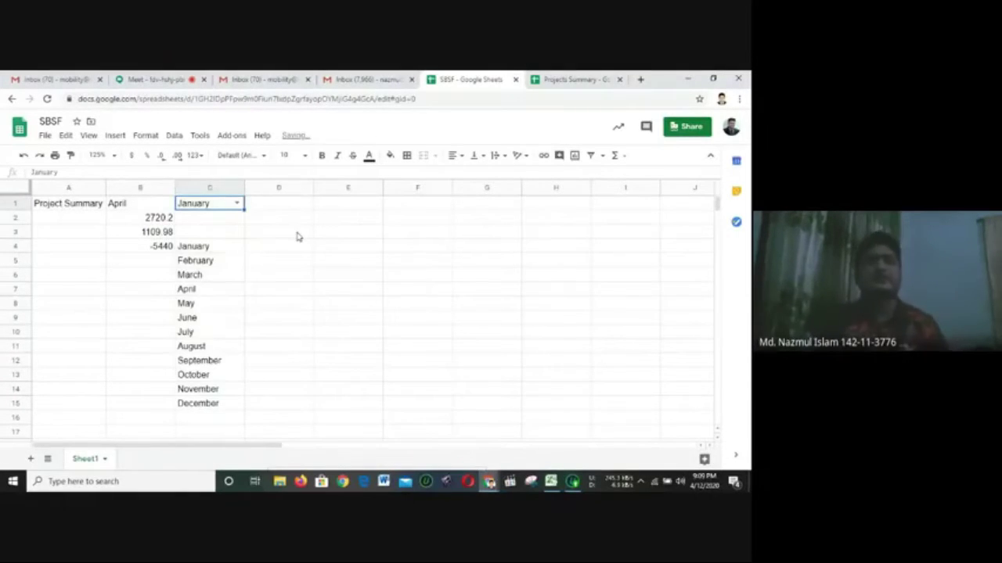
pyautogui.press('Right')
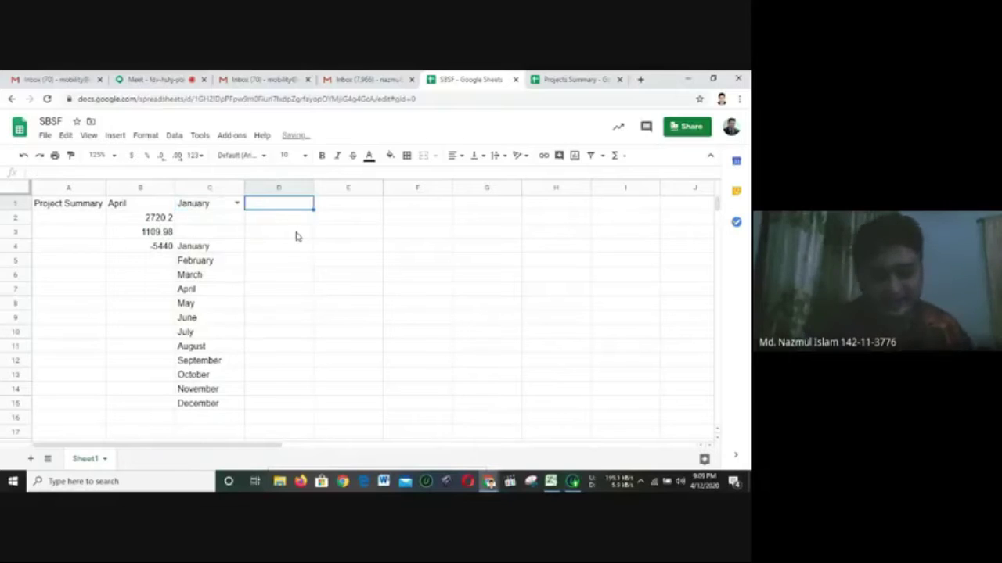
pyautogui.click(254, 219)
# Choose February in C1's dropdown and reopen the month list to show the choices
pyautogui.click(238, 203)
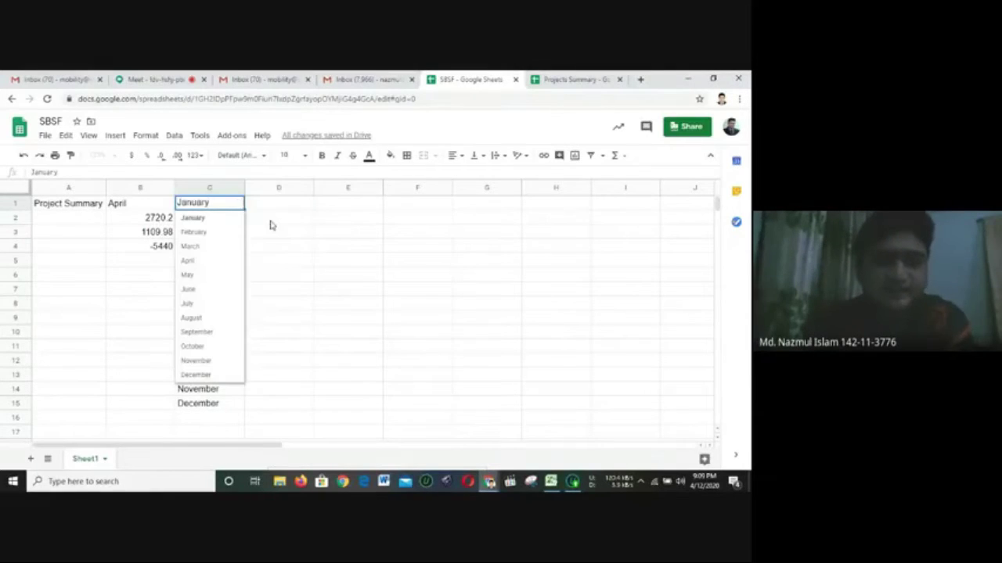
pyautogui.click(278, 224)
pyautogui.click(237, 203)
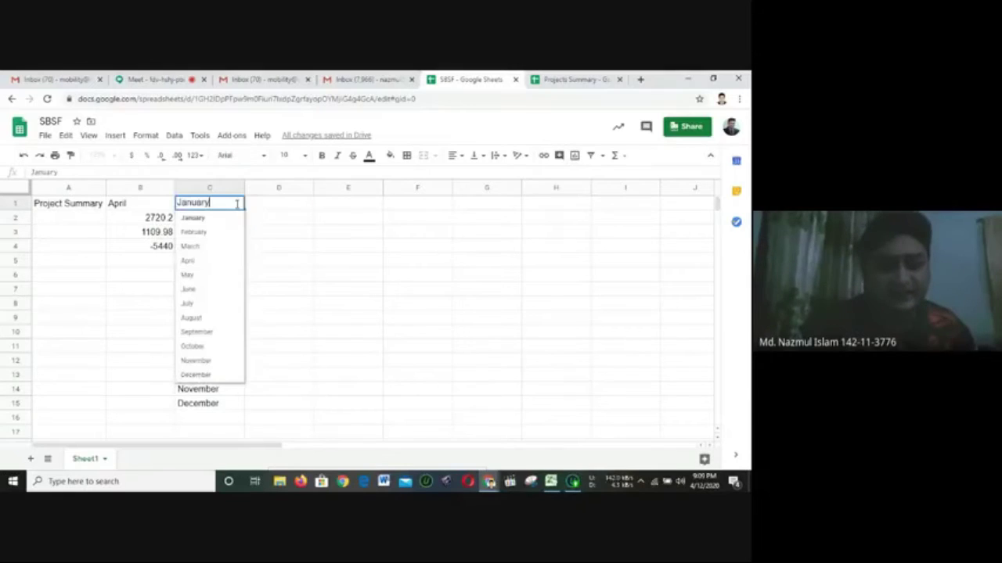
pyautogui.click(225, 233)
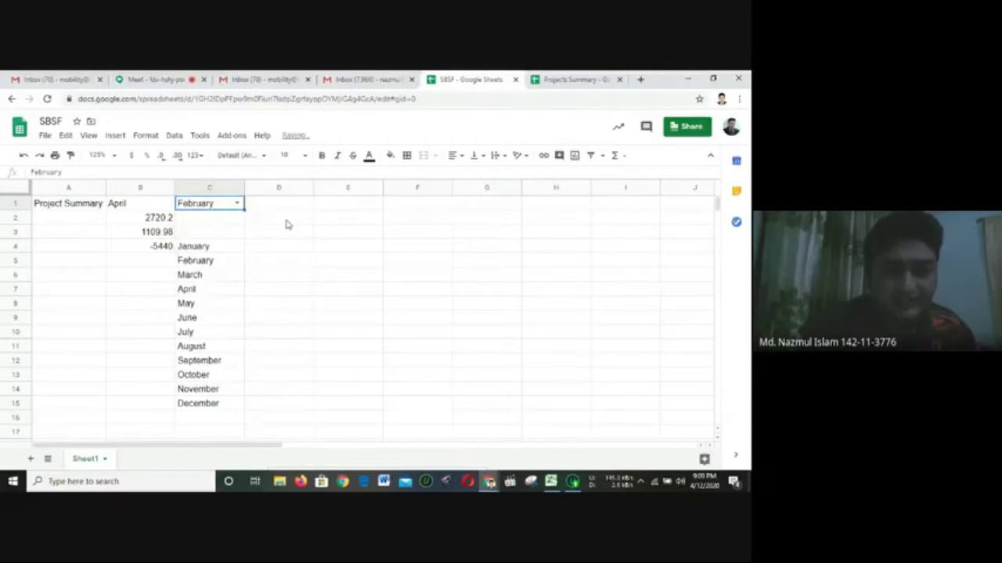
pyautogui.click(283, 218)
pyautogui.click(237, 203)
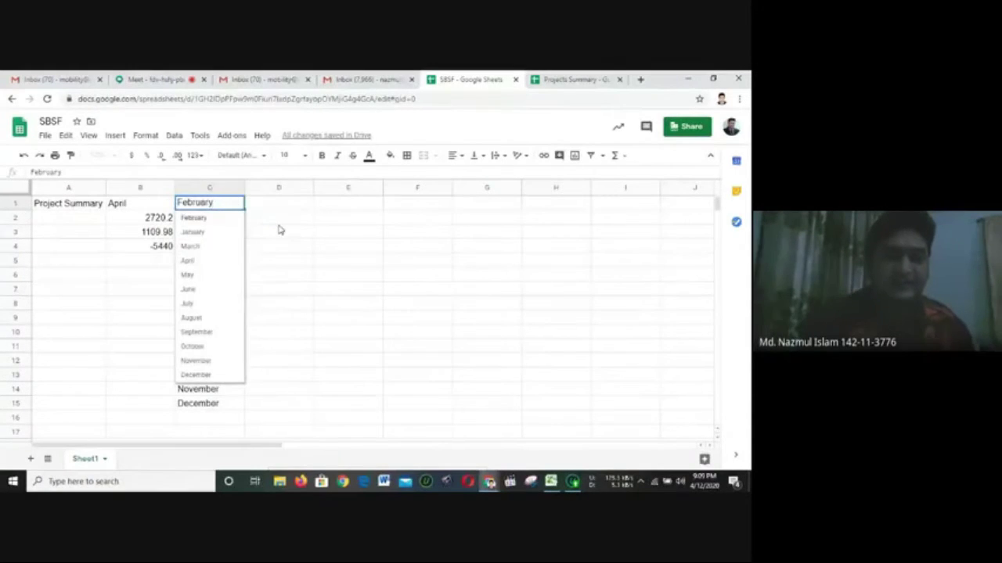
pyautogui.click(260, 219)
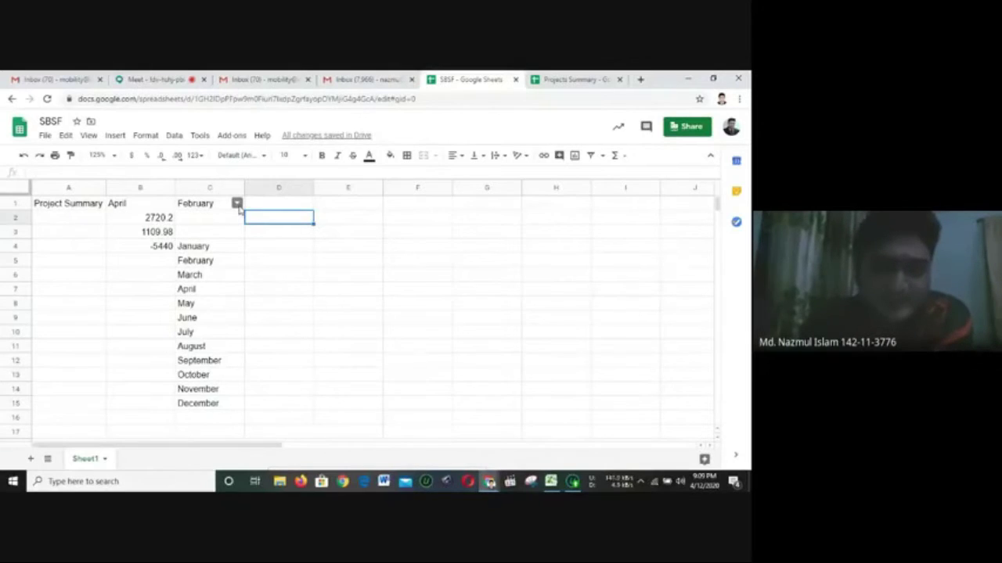
pyautogui.click(238, 205)
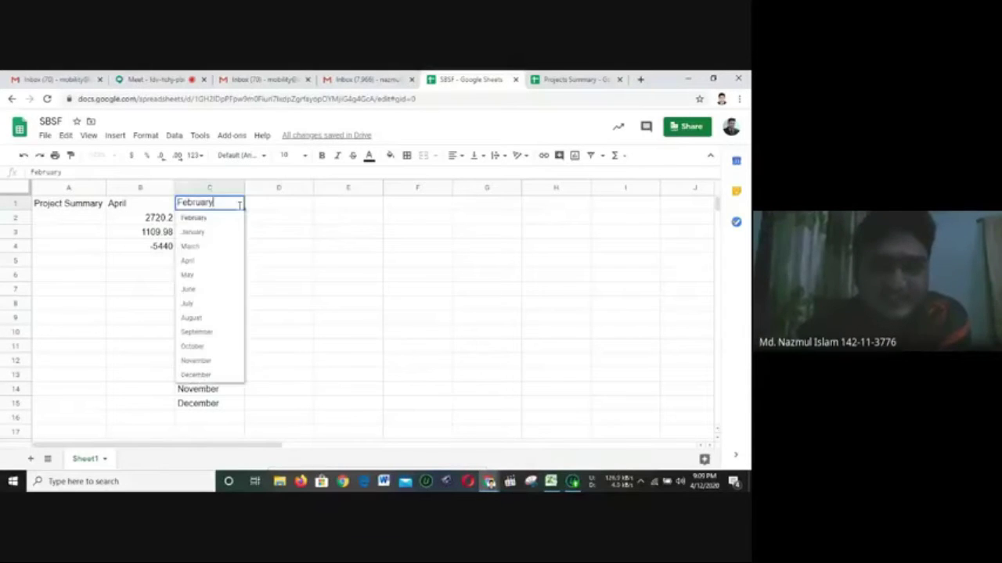
pyautogui.click(279, 219)
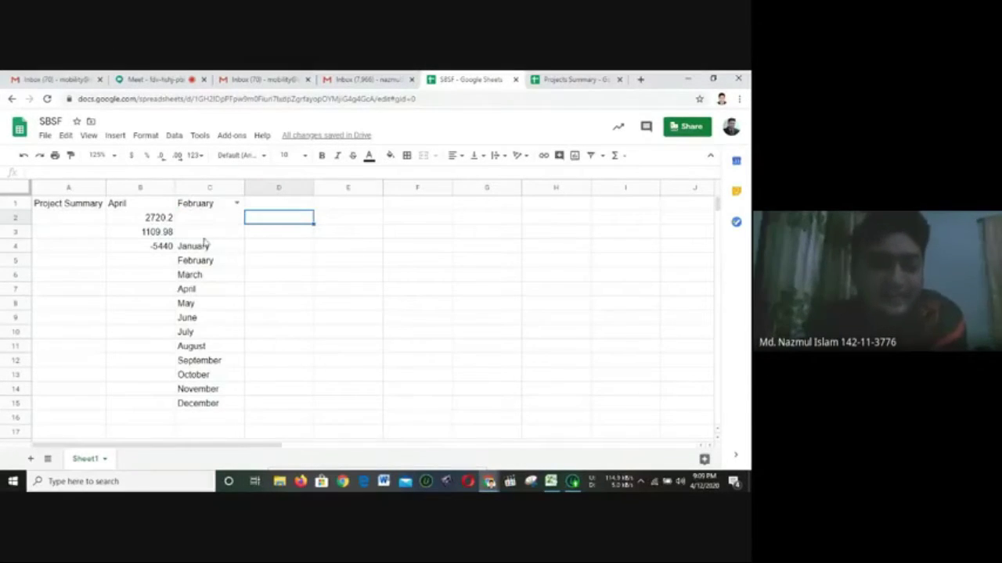
pyautogui.click(236, 203)
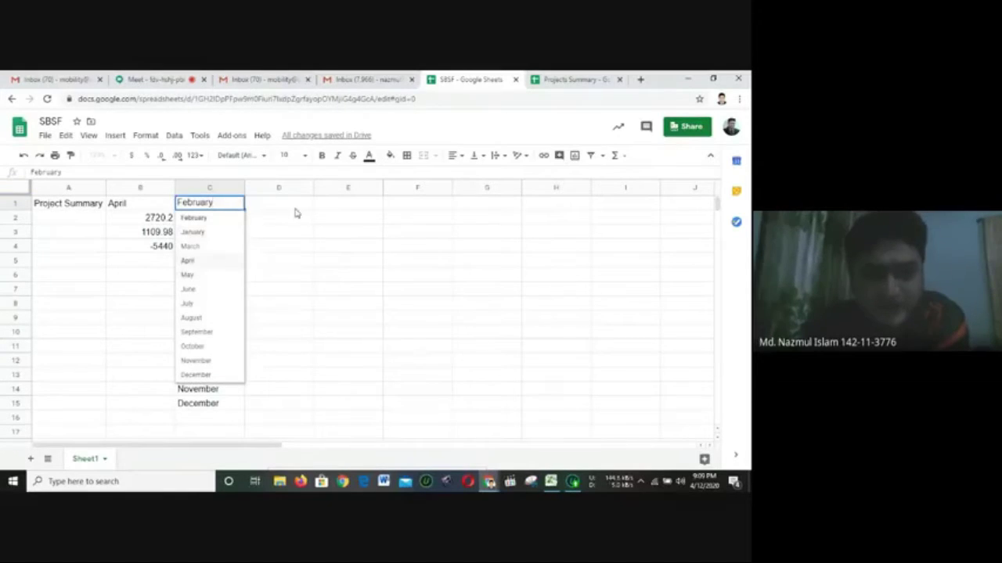
pyautogui.click(309, 216)
# Delete February from C1, leaving the cell empty
pyautogui.click(215, 203)
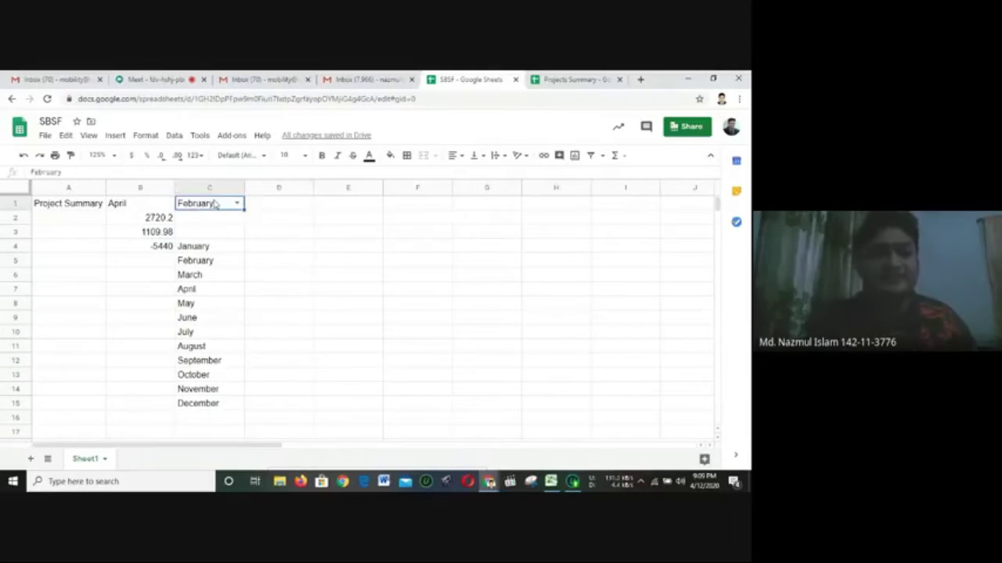
pyautogui.press('Delete')
pyautogui.click(290, 221)
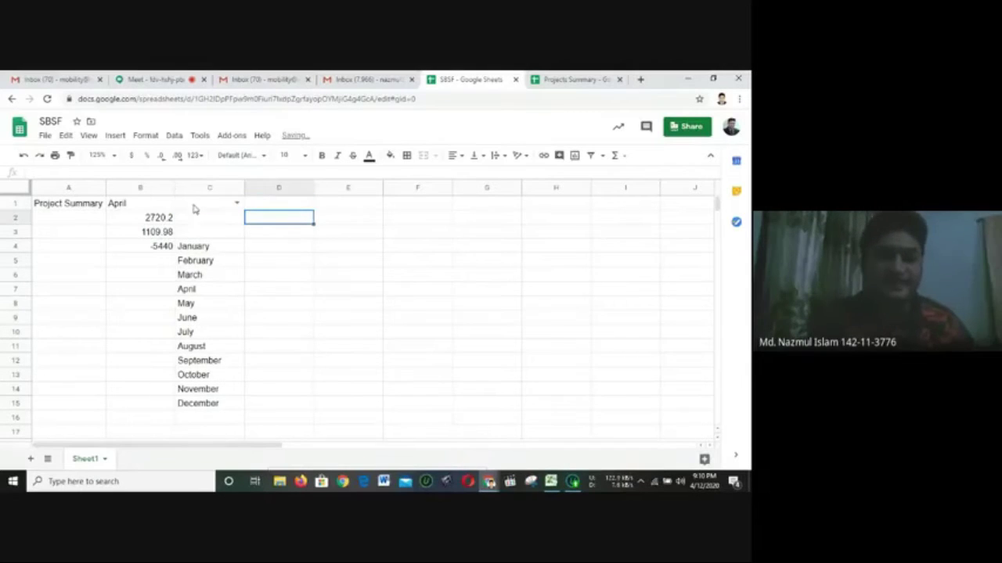
pyautogui.click(238, 203)
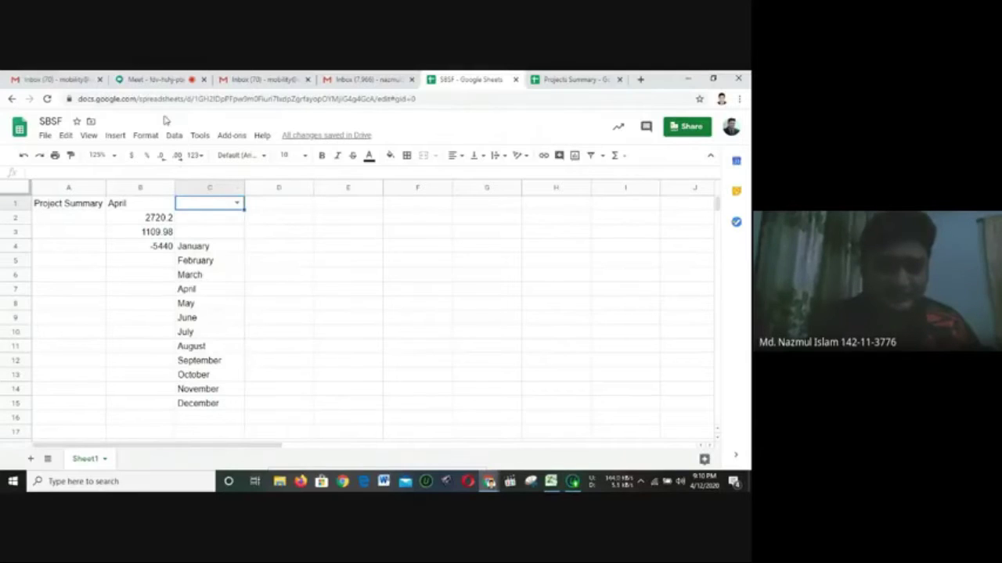
# Remove the month dropdown validation from cell C1
pyautogui.click(174, 135)
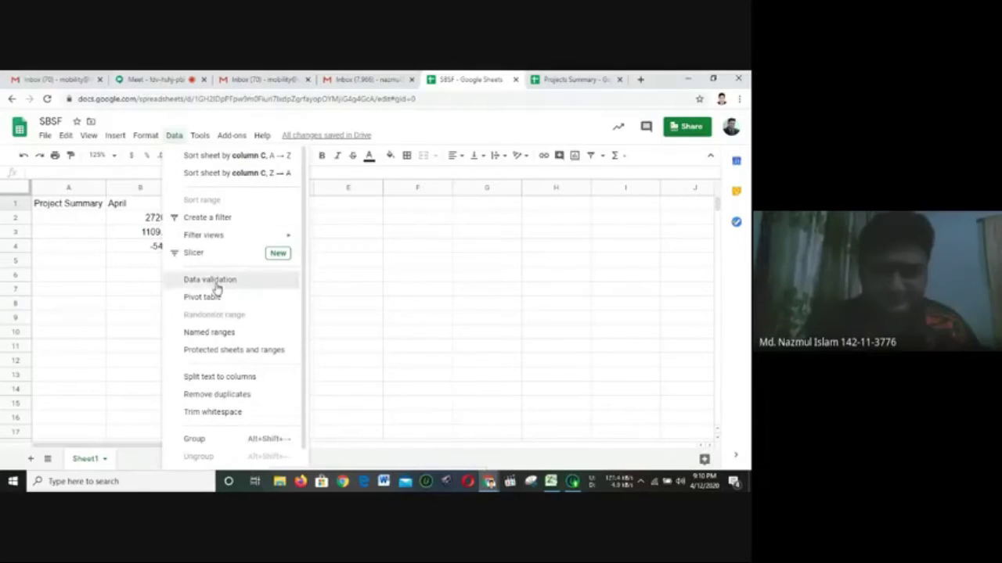
pyautogui.click(210, 280)
pyautogui.click(431, 365)
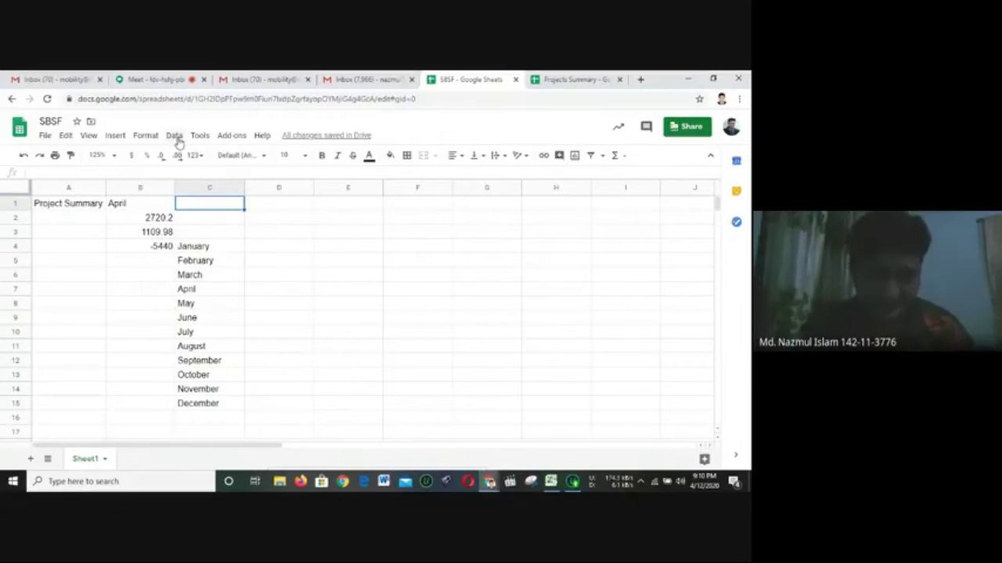
# Set up a new rule for range C:C with a list from C4:C15 and try saving
pyautogui.click(266, 204)
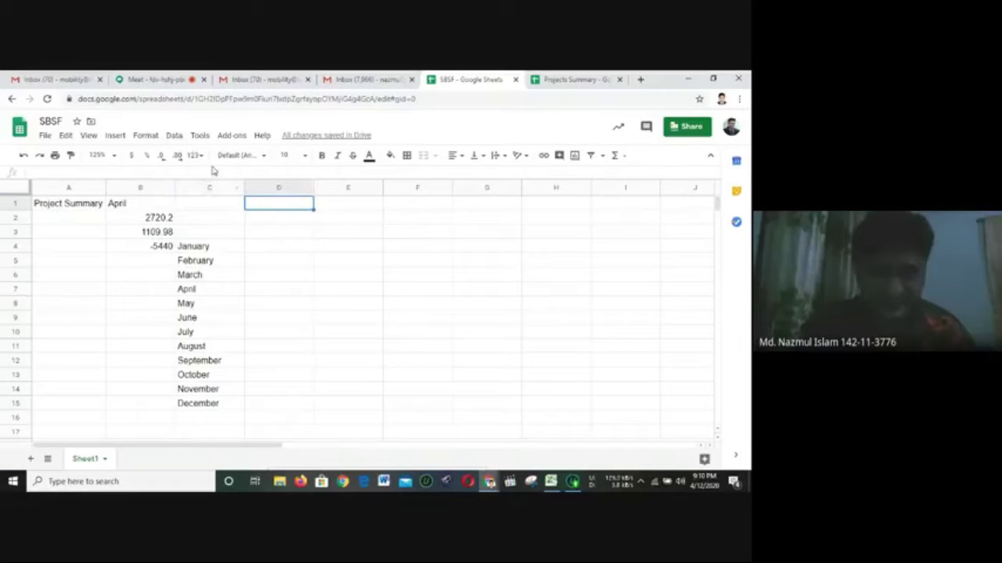
pyautogui.click(173, 135)
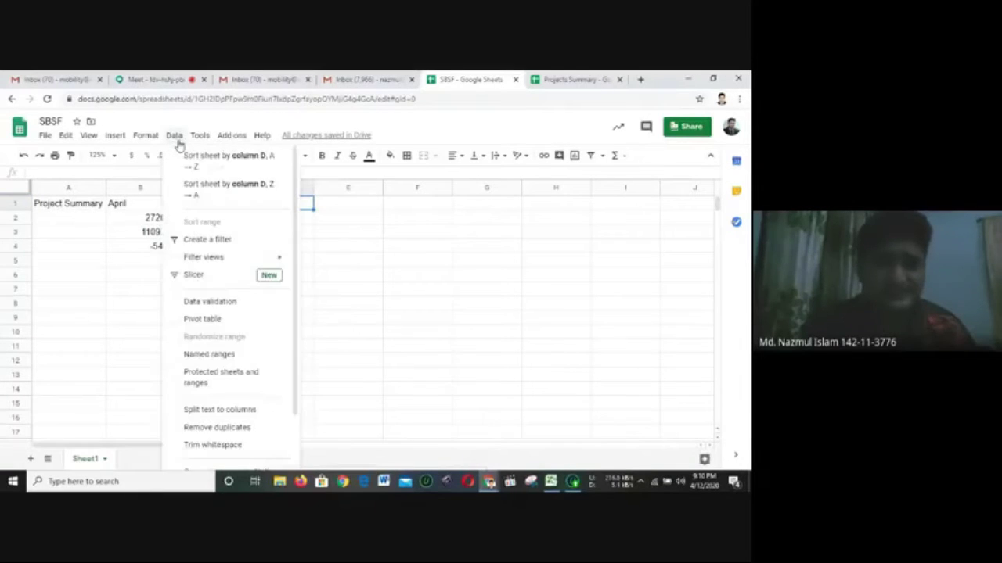
pyautogui.click(216, 302)
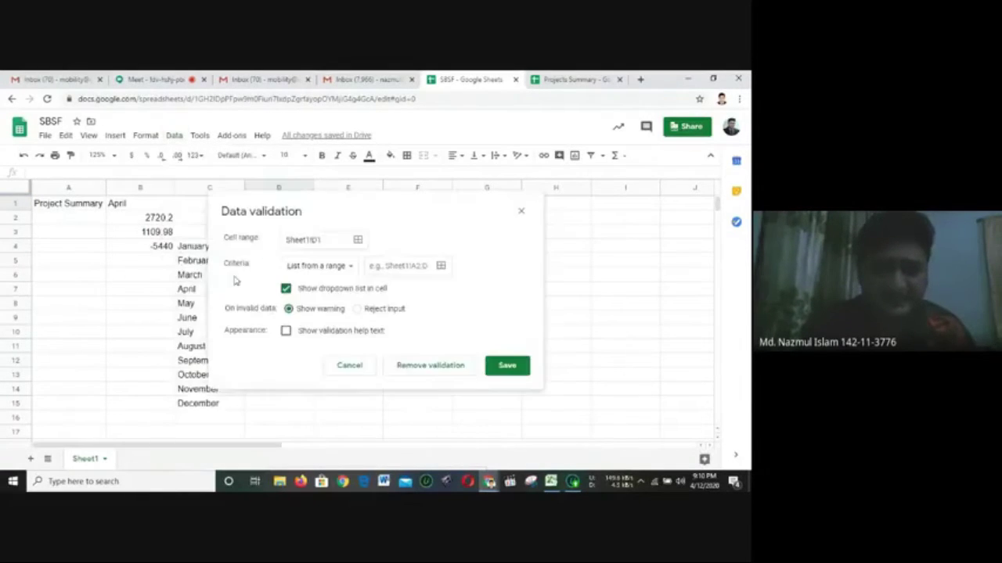
pyautogui.click(356, 241)
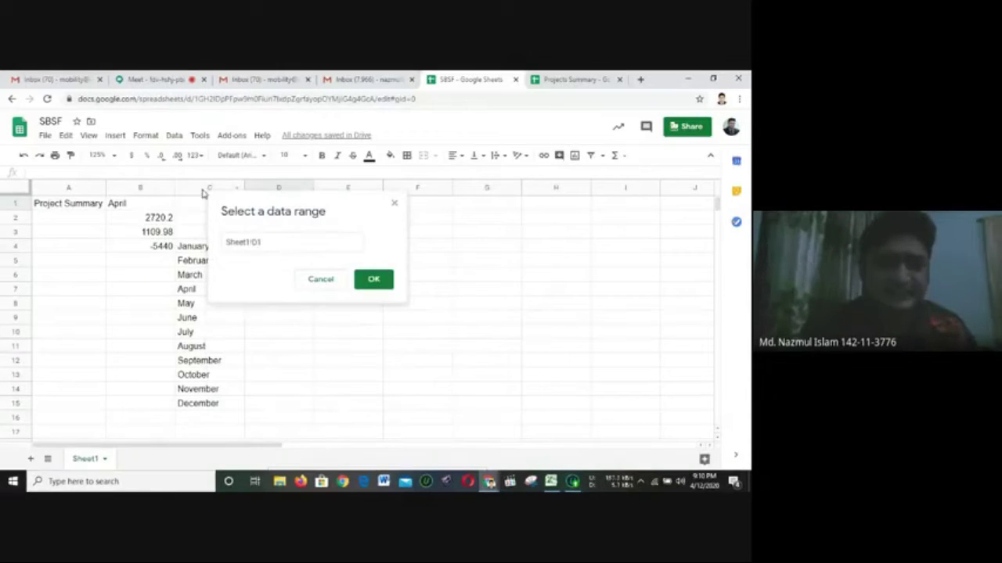
pyautogui.click(204, 188)
pyautogui.click(377, 281)
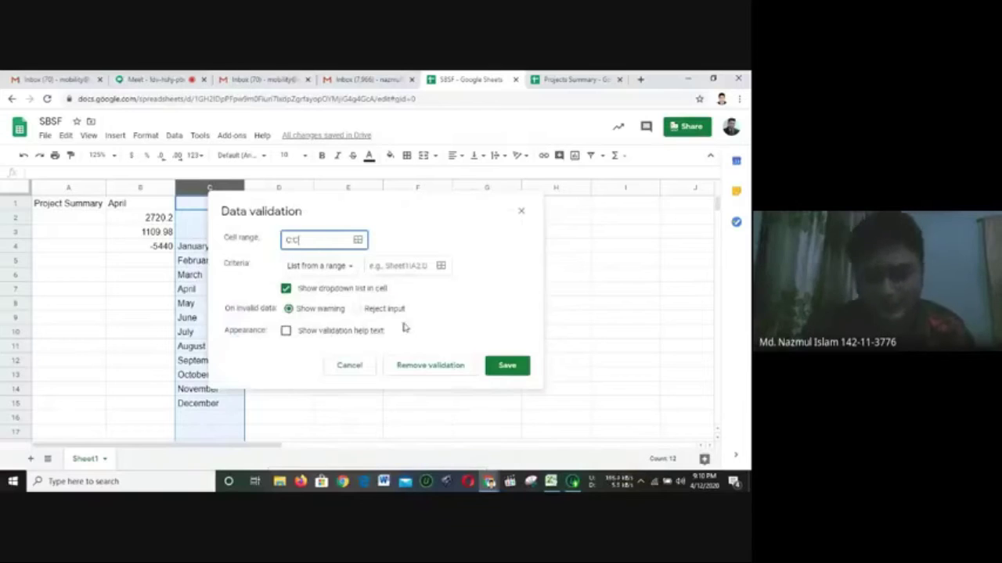
pyautogui.click(440, 265)
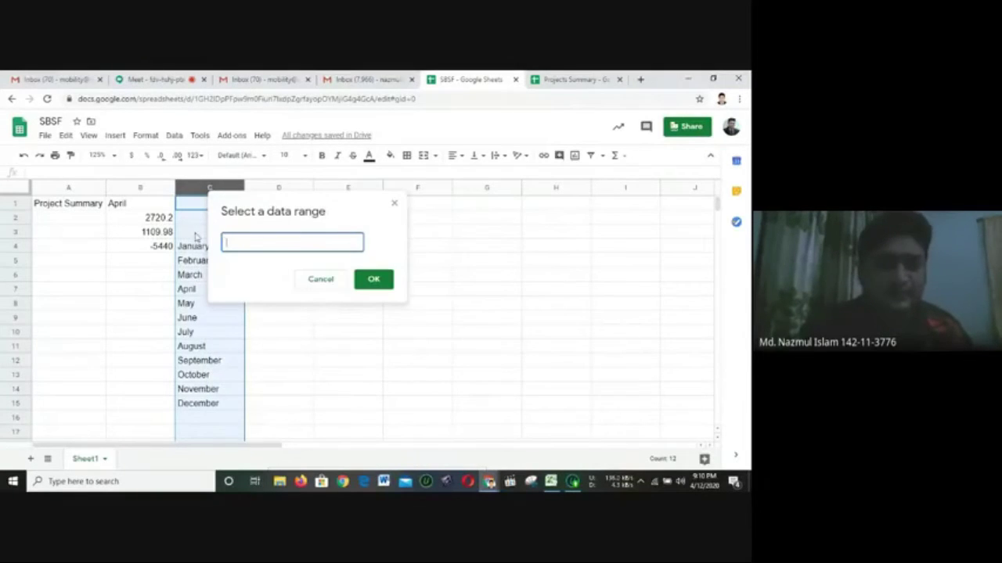
pyautogui.moveTo(194, 246); pyautogui.dragTo(199, 410)
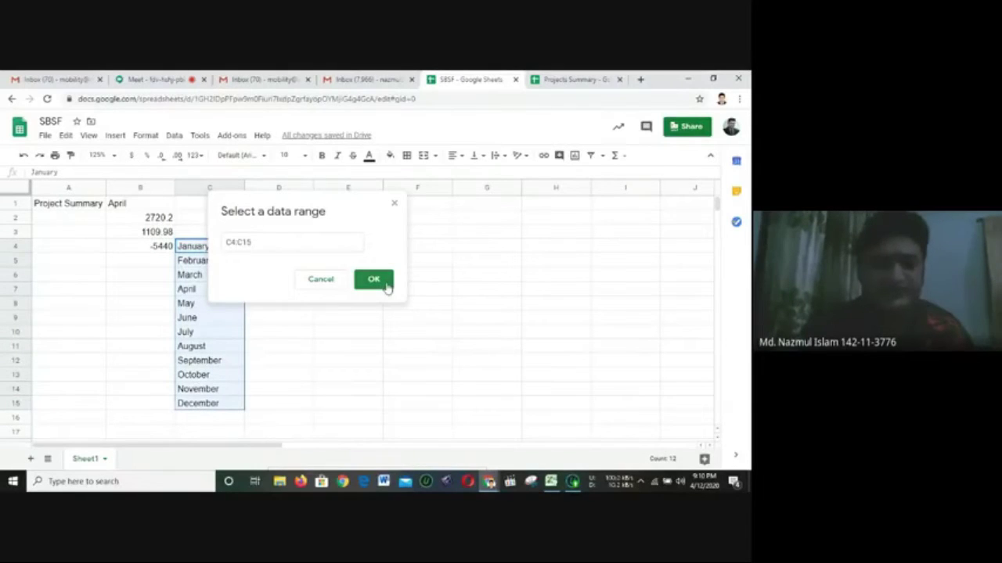
pyautogui.click(359, 285)
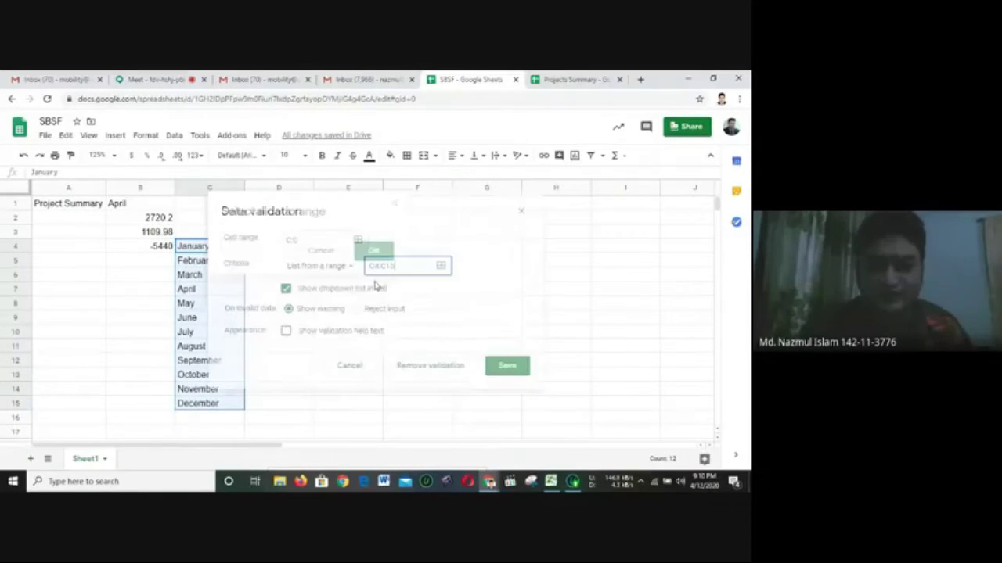
pyautogui.click(505, 371)
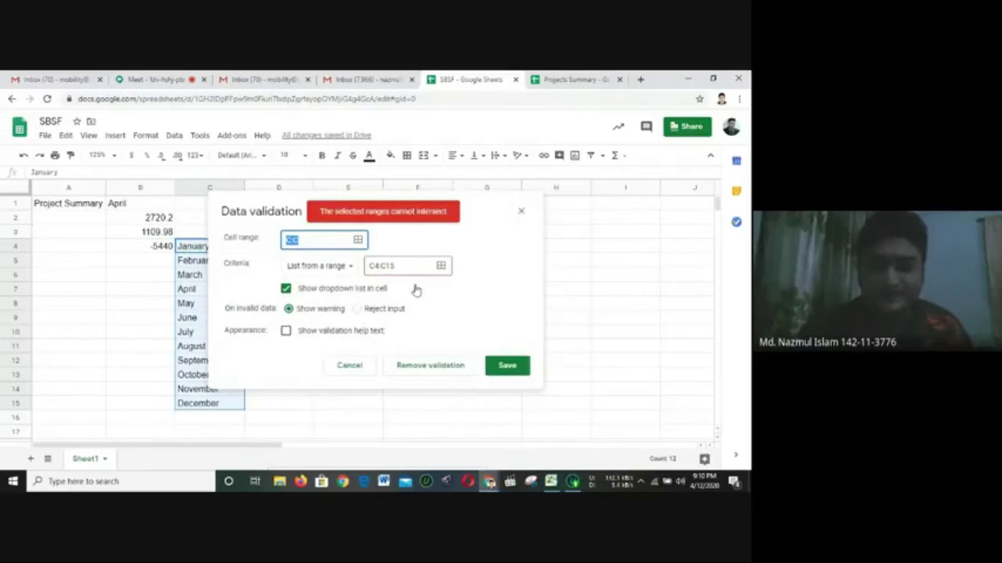
# Switch the criteria to text contains 'Appro' and save the column C rule
pyautogui.click(331, 267)
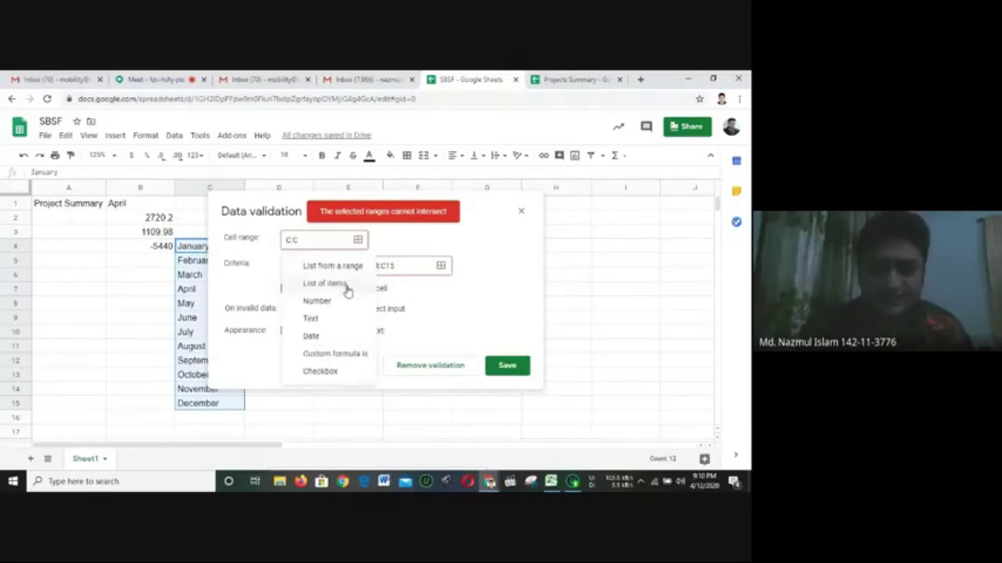
pyautogui.click(324, 319)
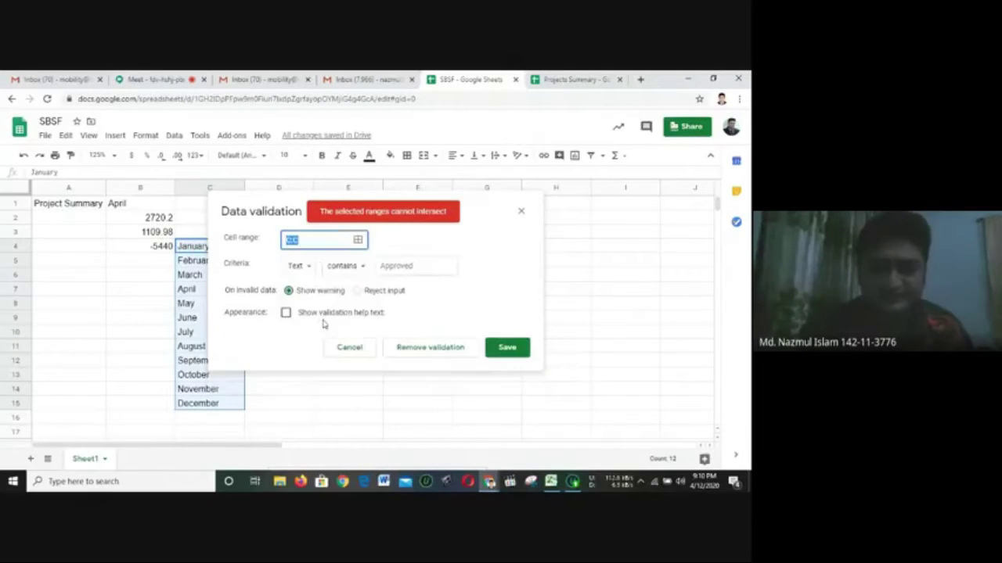
pyautogui.click(507, 347)
pyautogui.write('Appro')
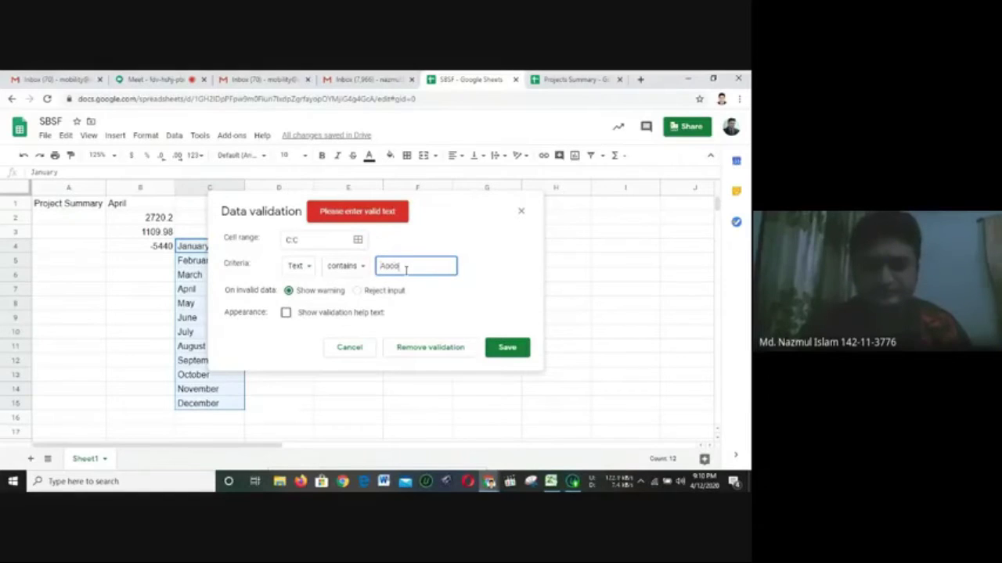
pyautogui.click(509, 348)
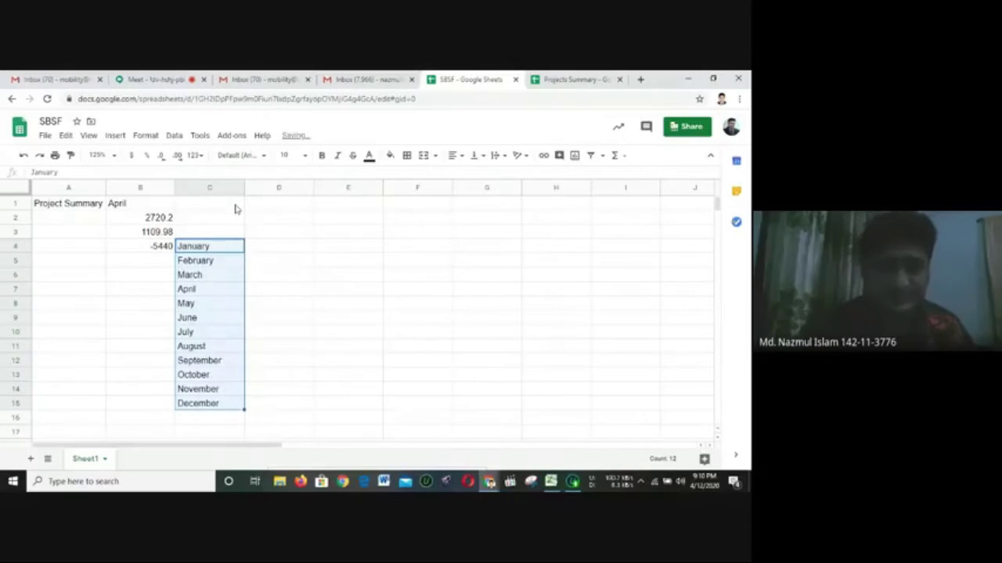
# Inspect the invalid-data warnings on the month cells C4:C15, then select D2
pyautogui.click(235, 209)
pyautogui.press('Right')
pyautogui.press('Right')
pyautogui.press('Right')
pyautogui.press('Down')
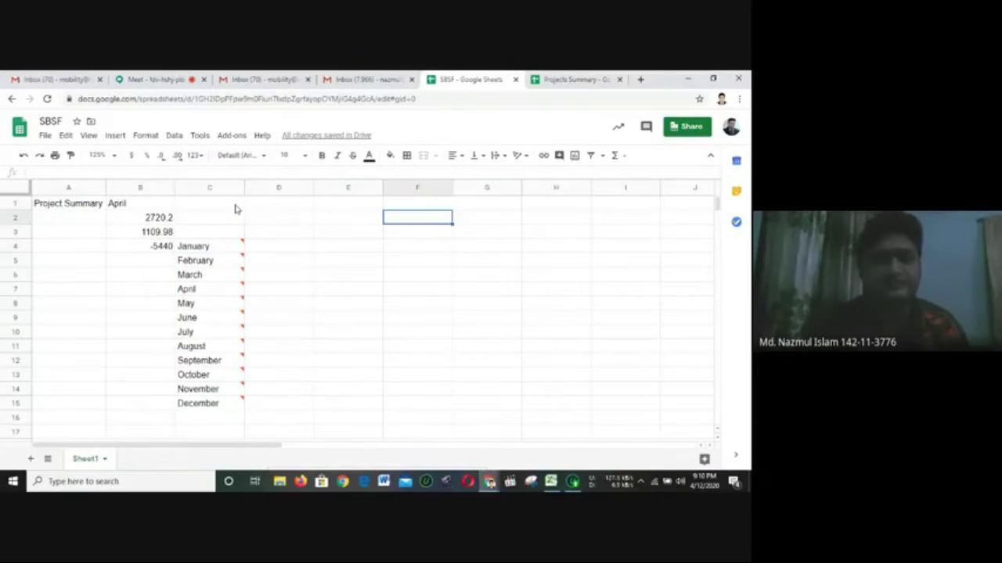
pyautogui.click(219, 251)
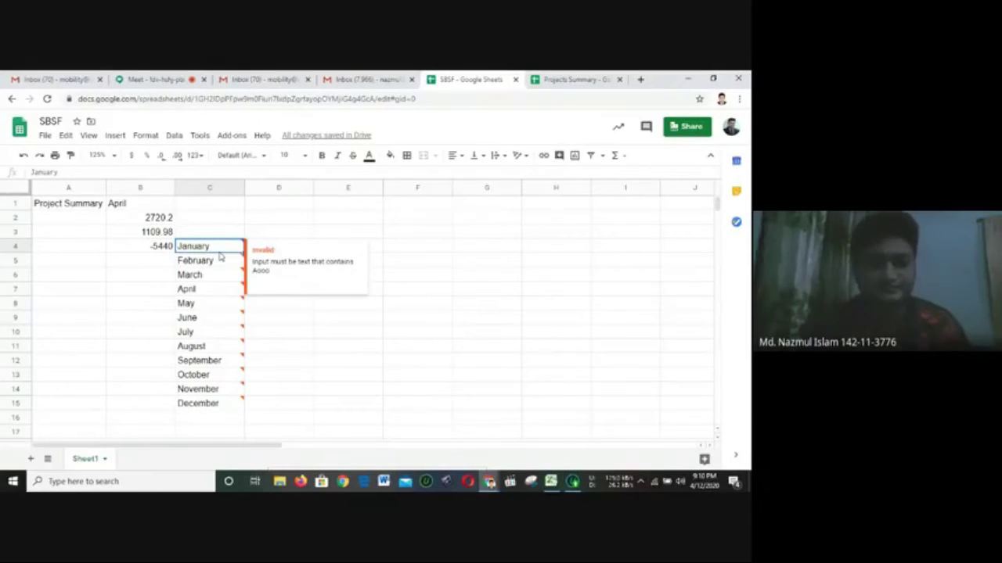
pyautogui.hotkey('ctrl', 'shift', 'Down')
pyautogui.click(263, 217)
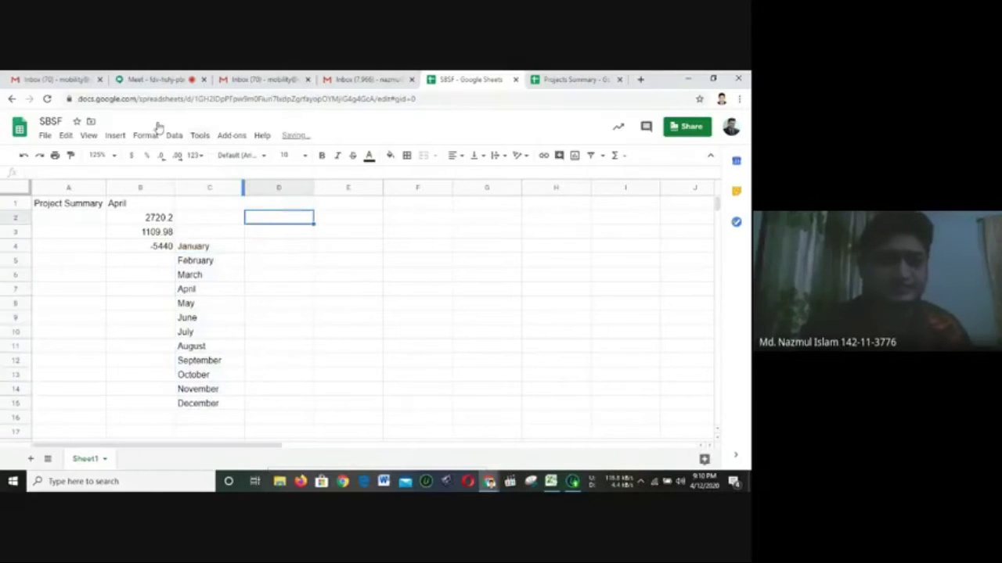
# Reopen data validation, set the range to column C, and try saving a sourceless list rule
pyautogui.click(174, 135)
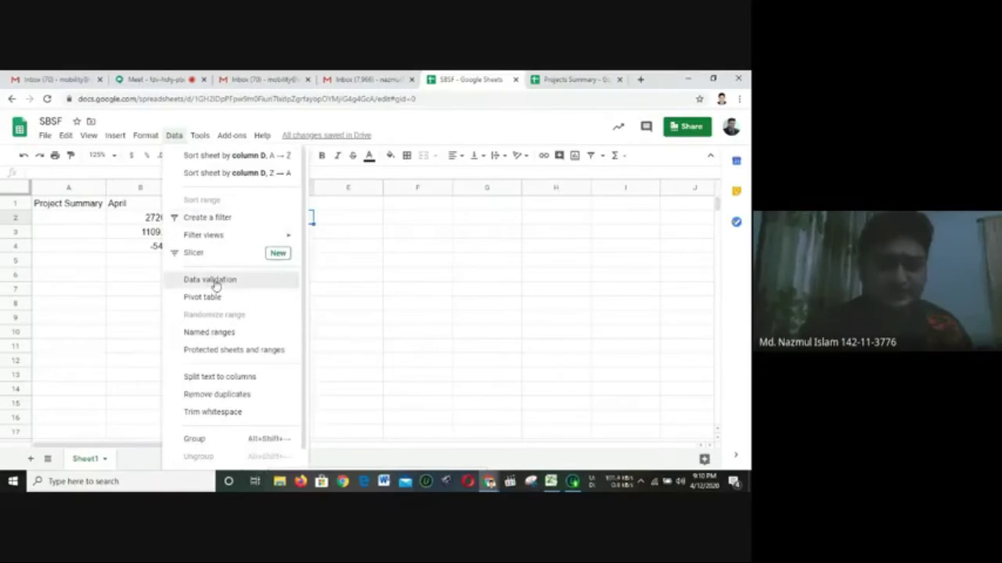
pyautogui.click(210, 280)
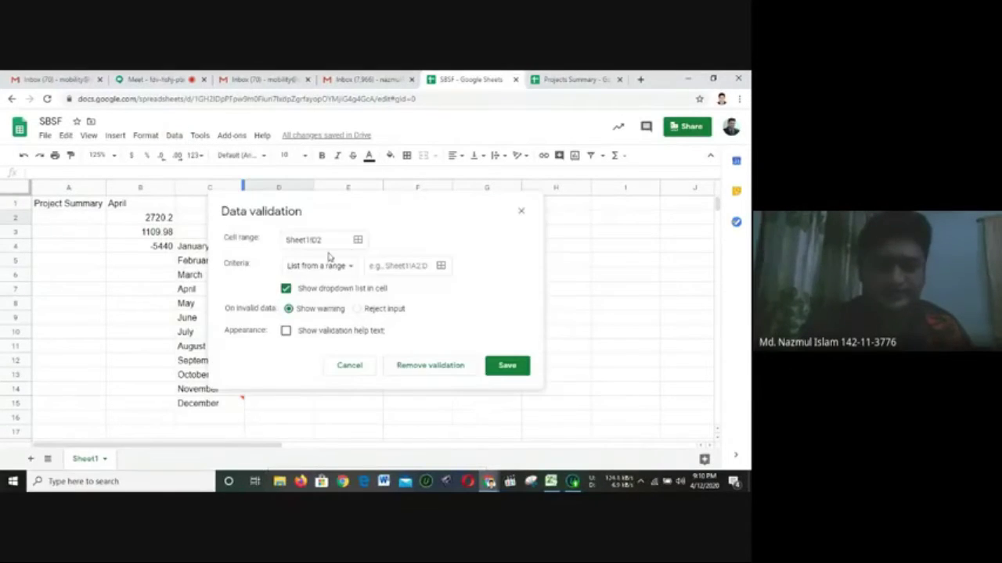
pyautogui.click(358, 240)
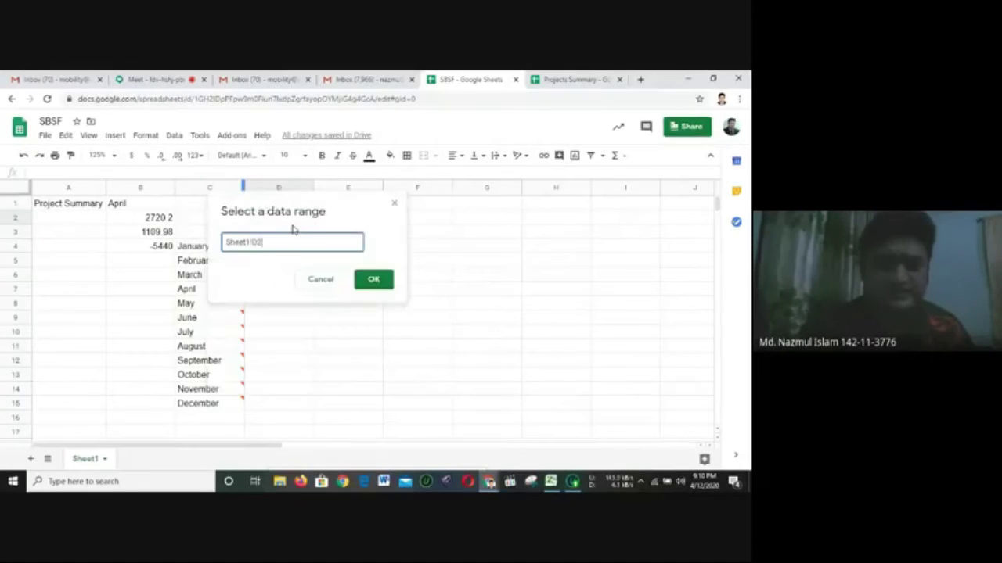
pyautogui.click(209, 188)
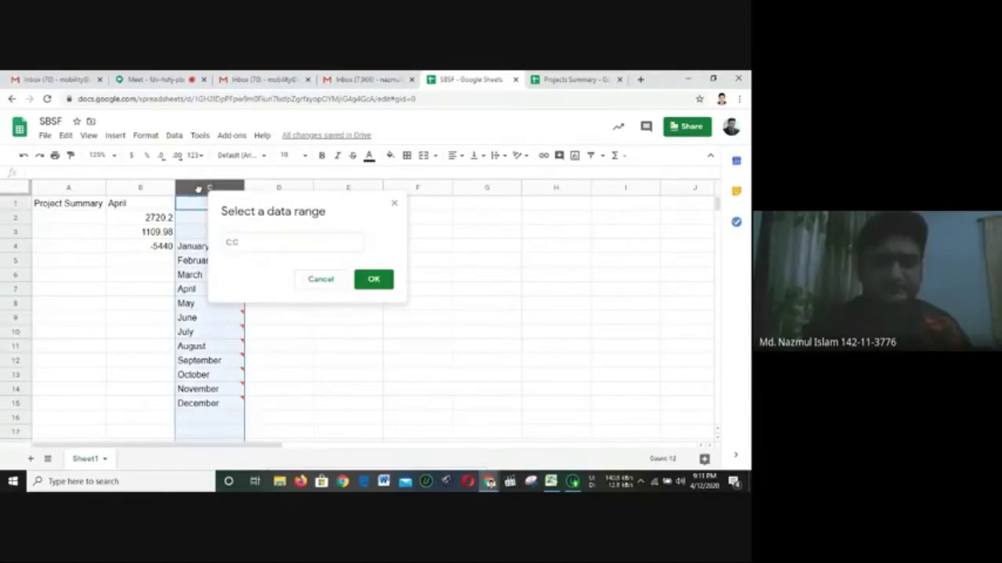
pyautogui.click(372, 281)
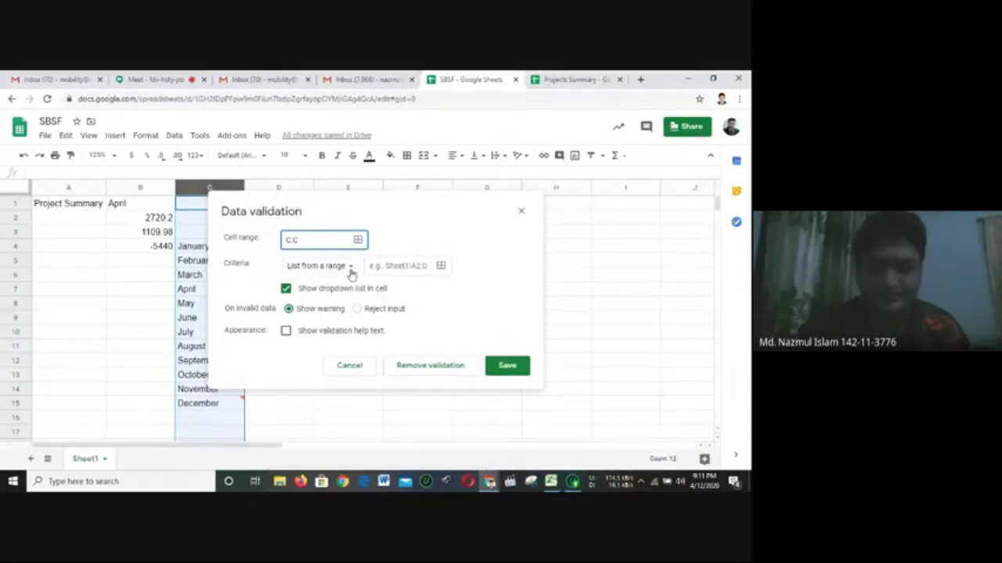
pyautogui.click(507, 365)
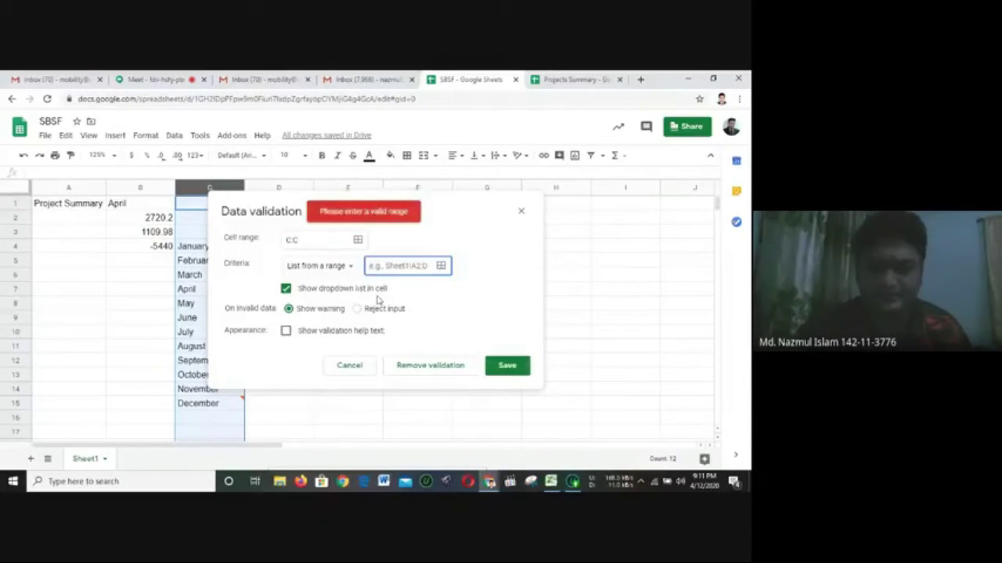
# Try number and then text criteria, then close the validation settings without saving
pyautogui.click(327, 266)
pyautogui.click(333, 301)
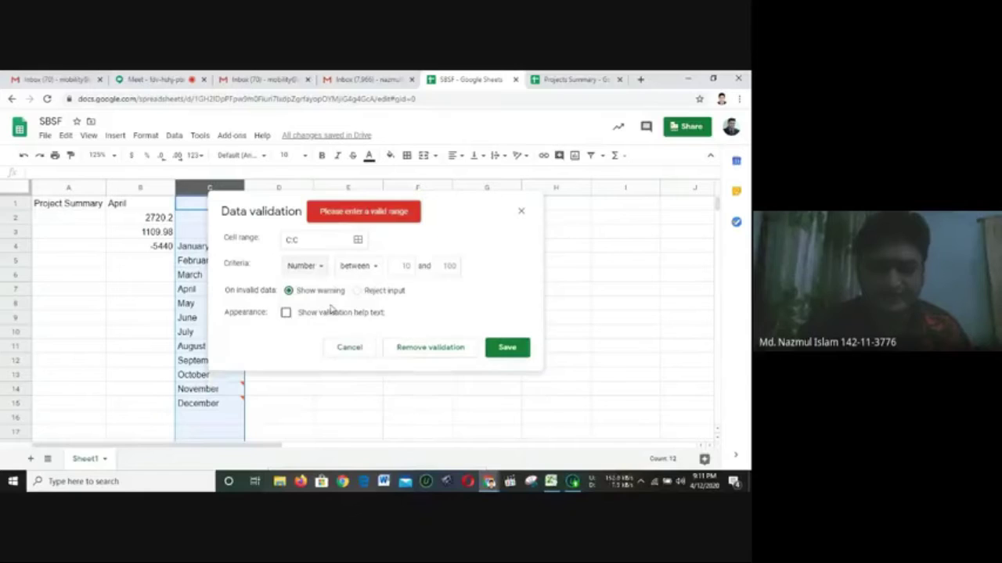
pyautogui.click(507, 348)
pyautogui.click(304, 266)
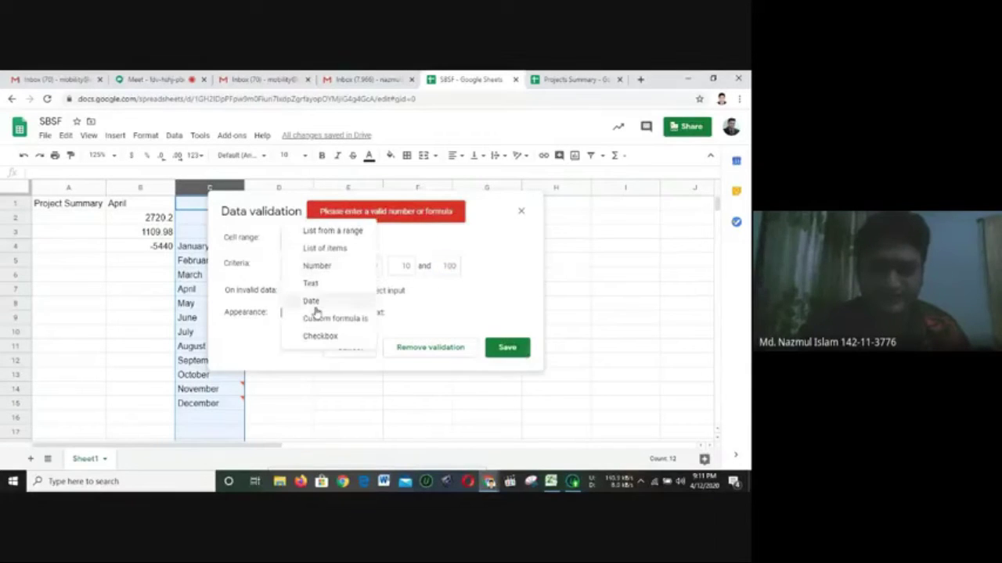
pyautogui.click(314, 286)
pyautogui.click(507, 348)
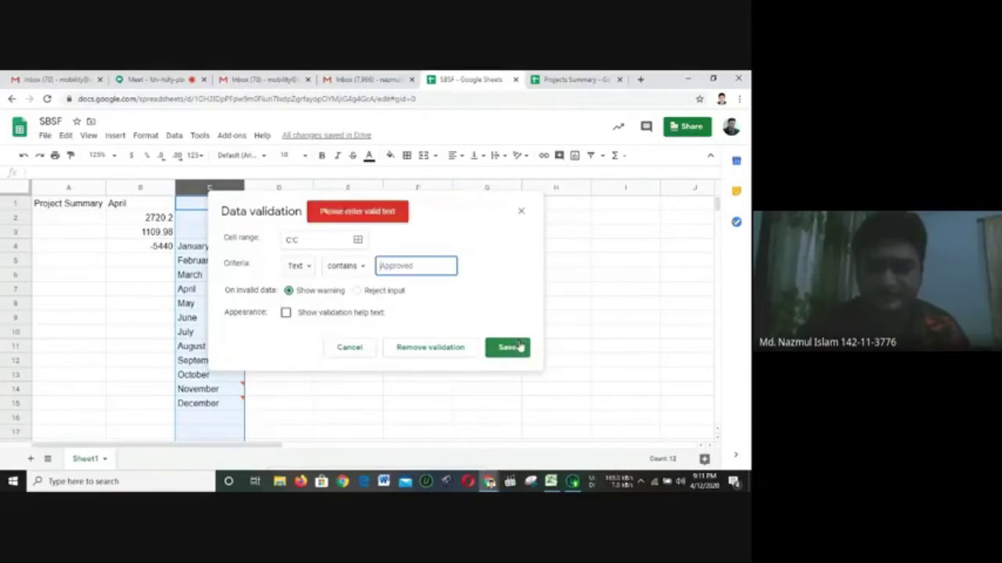
pyautogui.click(523, 212)
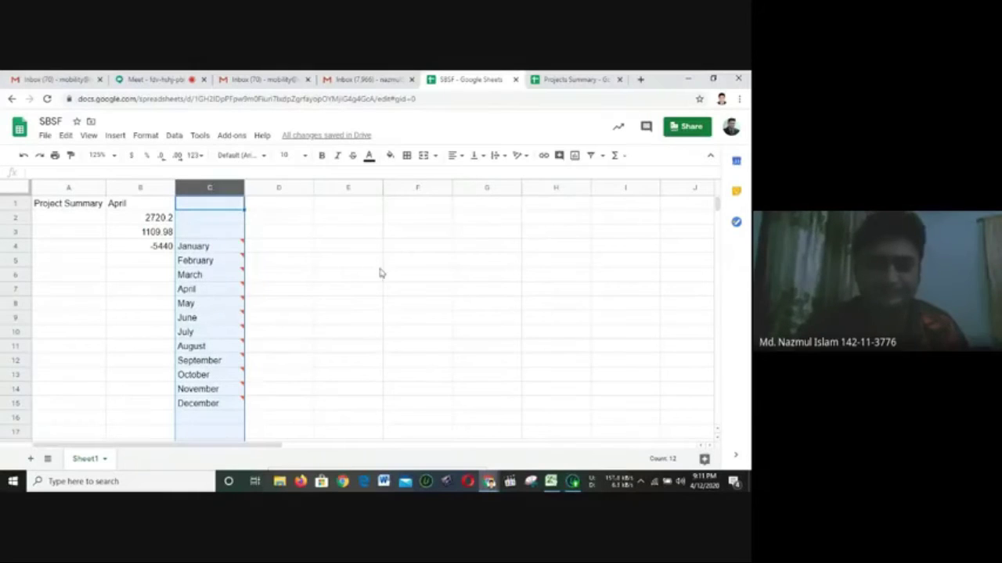
pyautogui.click(282, 218)
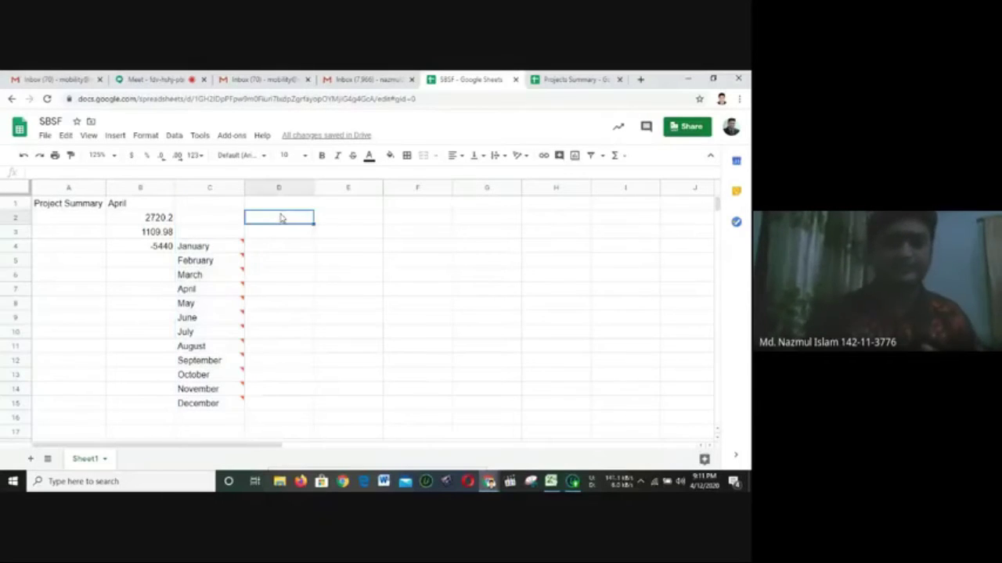
# Reopen data validation for D2, review the cell range, then cancel without changes
pyautogui.click(173, 136)
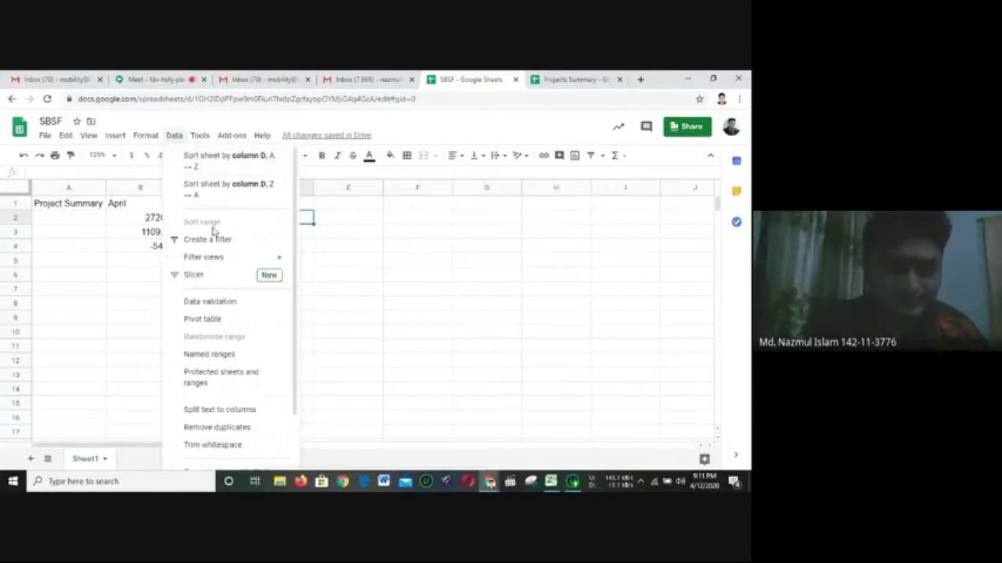
pyautogui.click(209, 301)
pyautogui.click(357, 240)
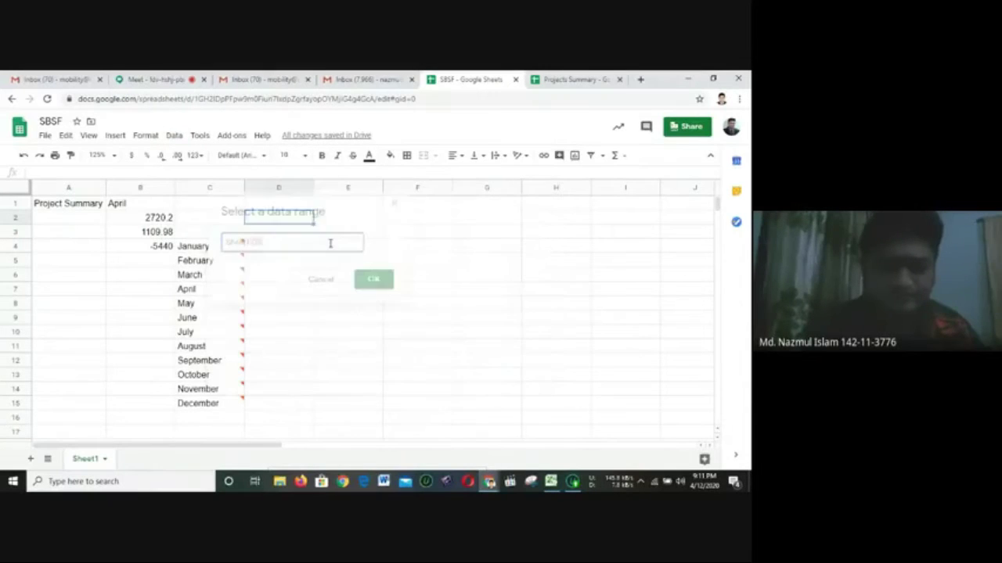
pyautogui.click(374, 250)
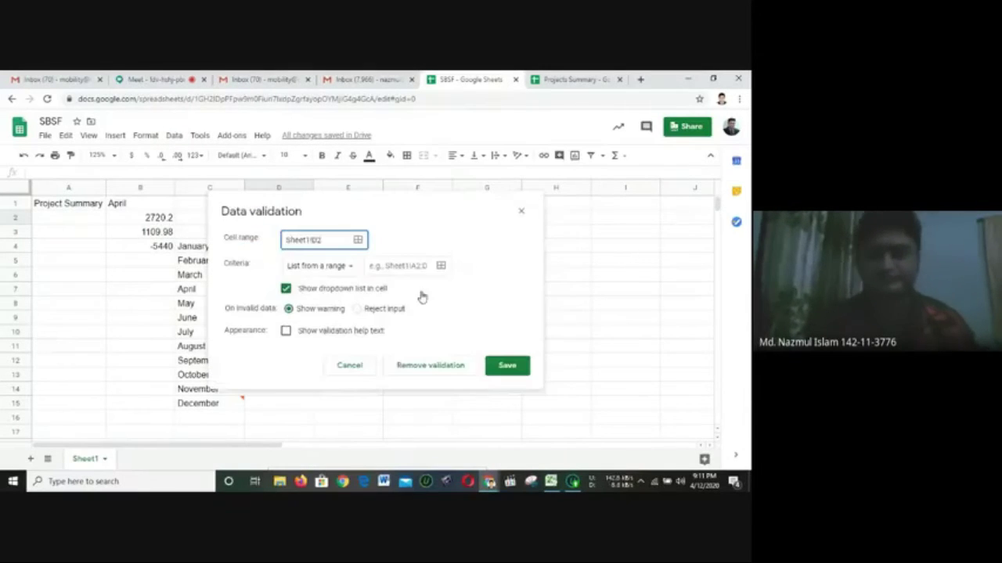
pyautogui.click(360, 373)
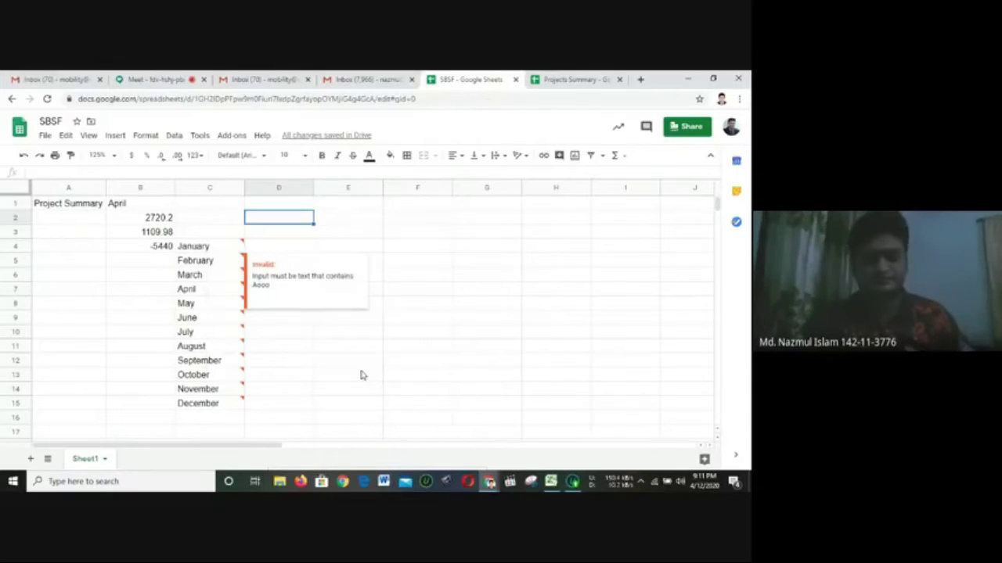
# Check the month choices in C1's dropdown and briefly edit cell D2
pyautogui.click(239, 197)
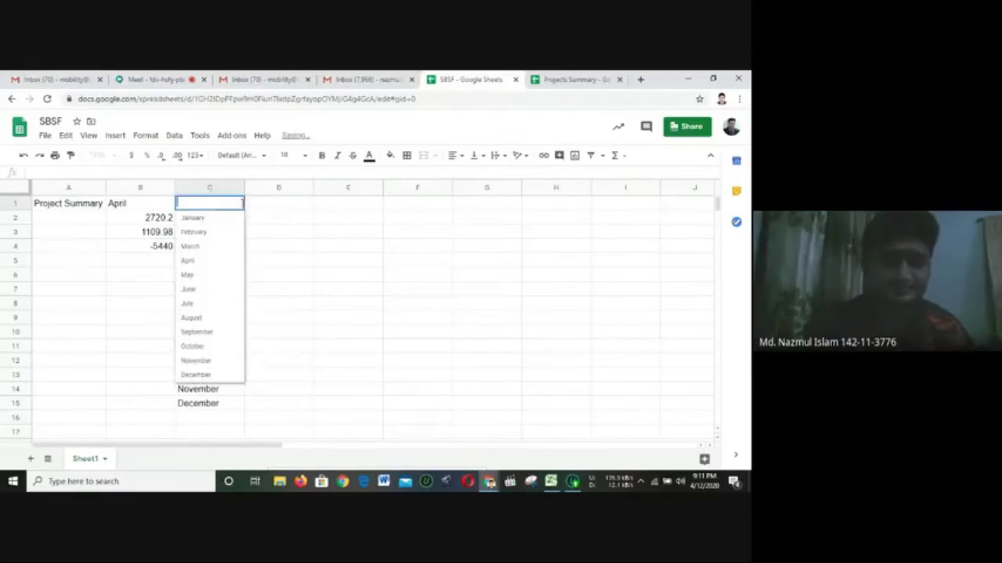
pyautogui.doubleClick(311, 221)
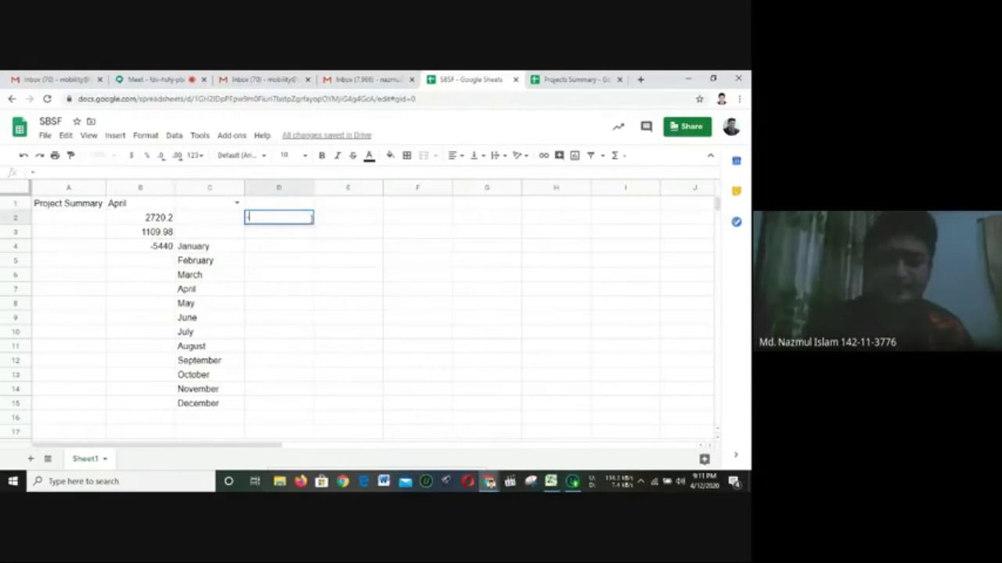
pyautogui.press('Escape')
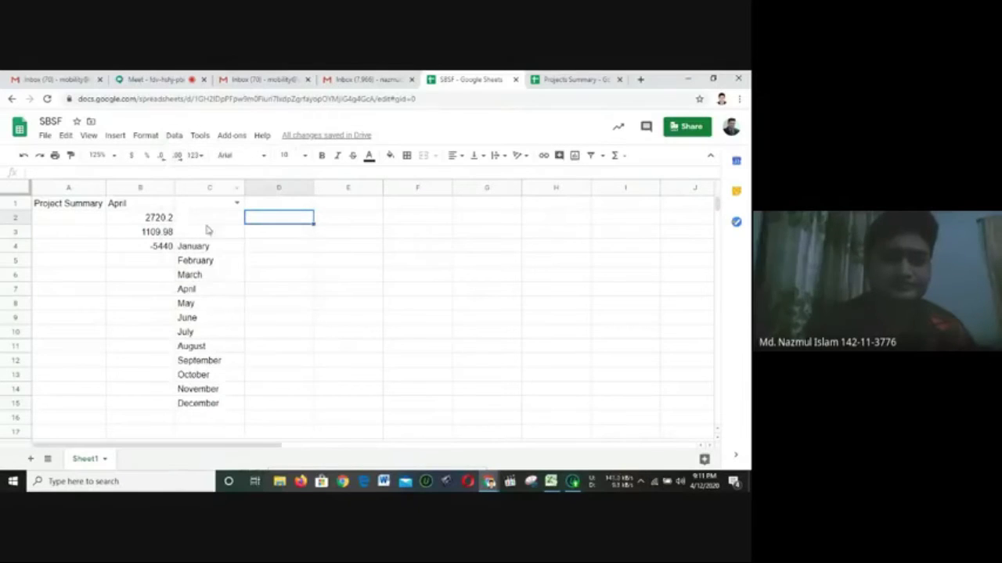
# Open data validation and set the rule's cell range to B:B
pyautogui.click(175, 139)
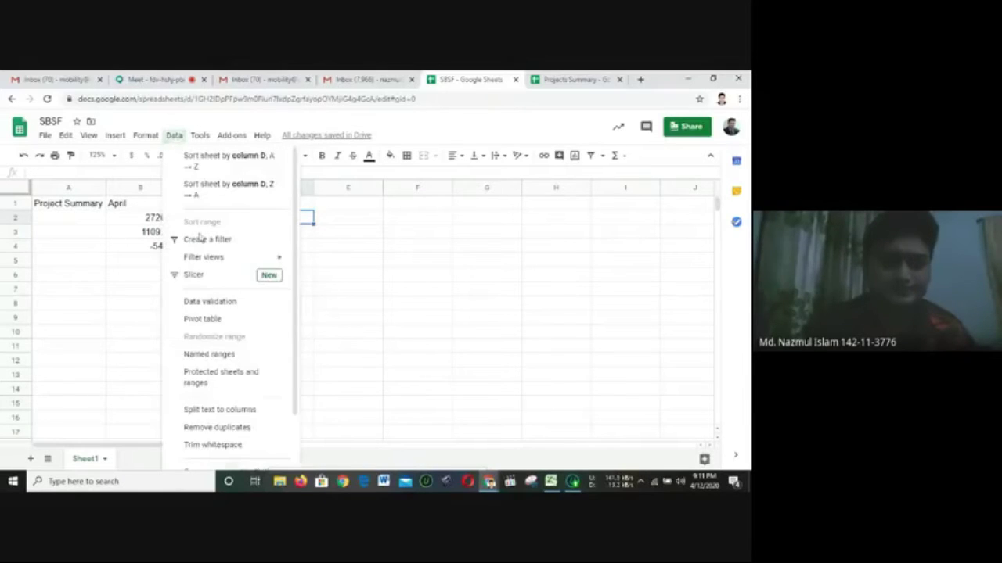
pyautogui.click(211, 286)
pyautogui.moveTo(336, 207); pyautogui.dragTo(475, 220)
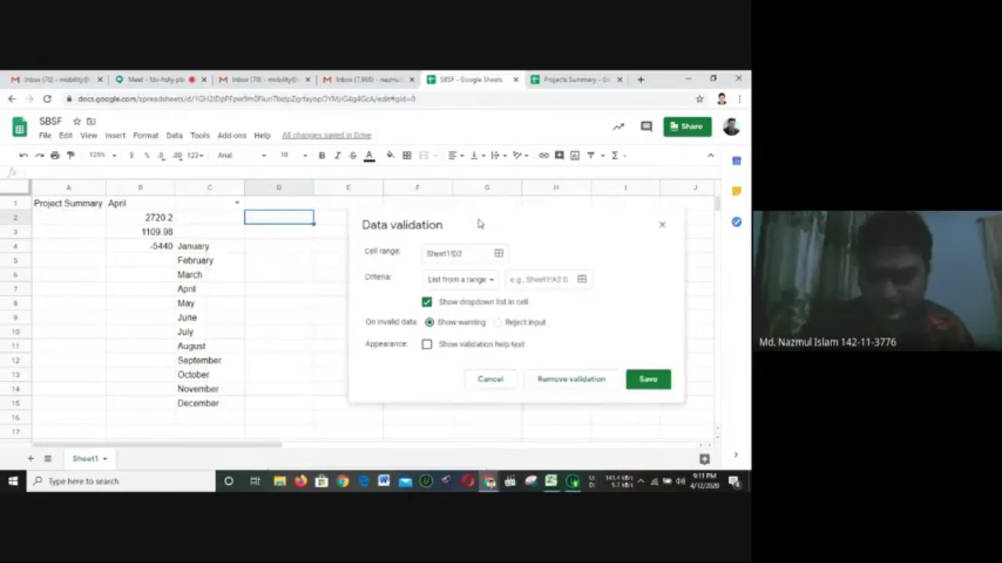
pyautogui.click(500, 254)
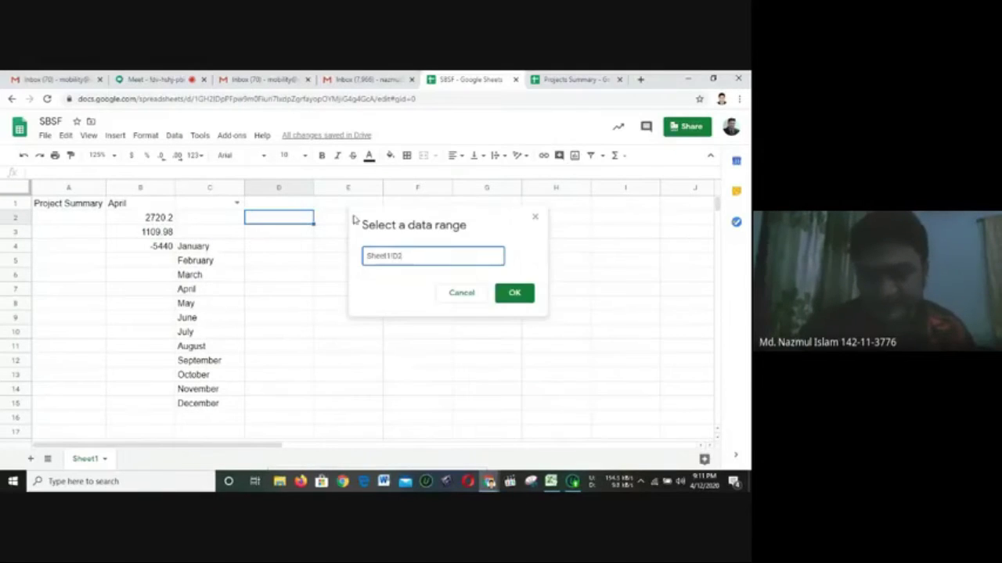
pyautogui.click(189, 188)
pyautogui.click(227, 233)
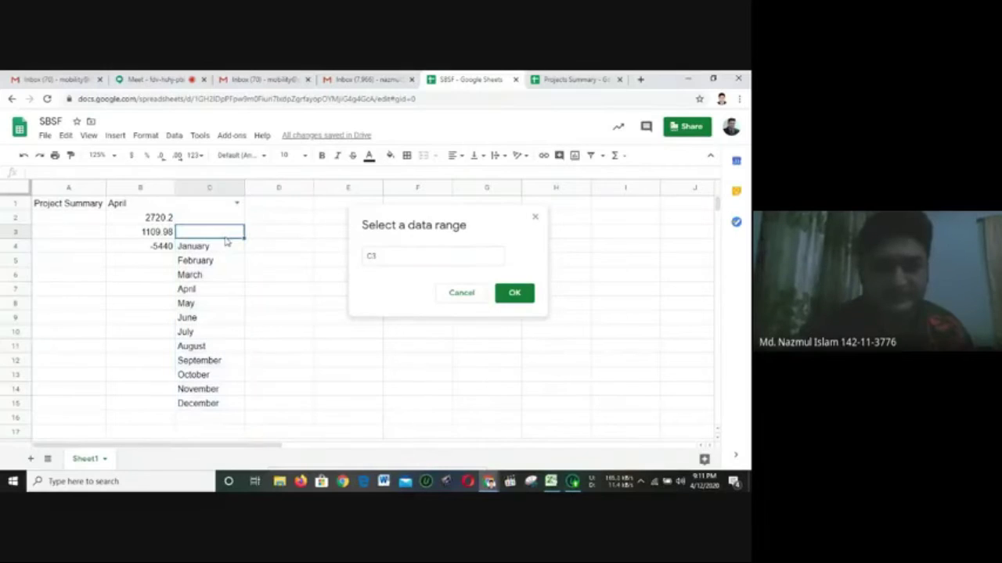
pyautogui.click(150, 190)
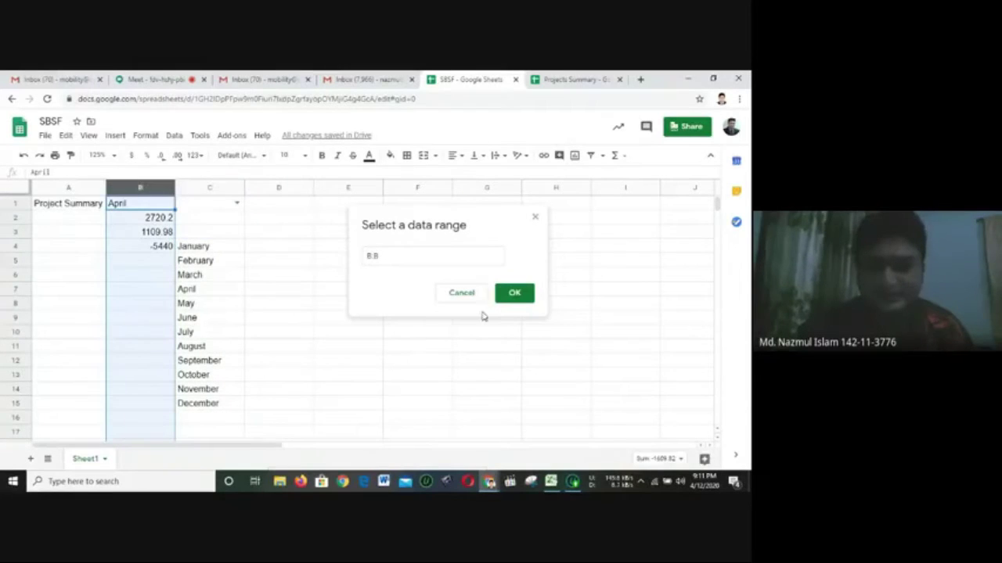
pyautogui.moveTo(470, 258); pyautogui.dragTo(363, 257)
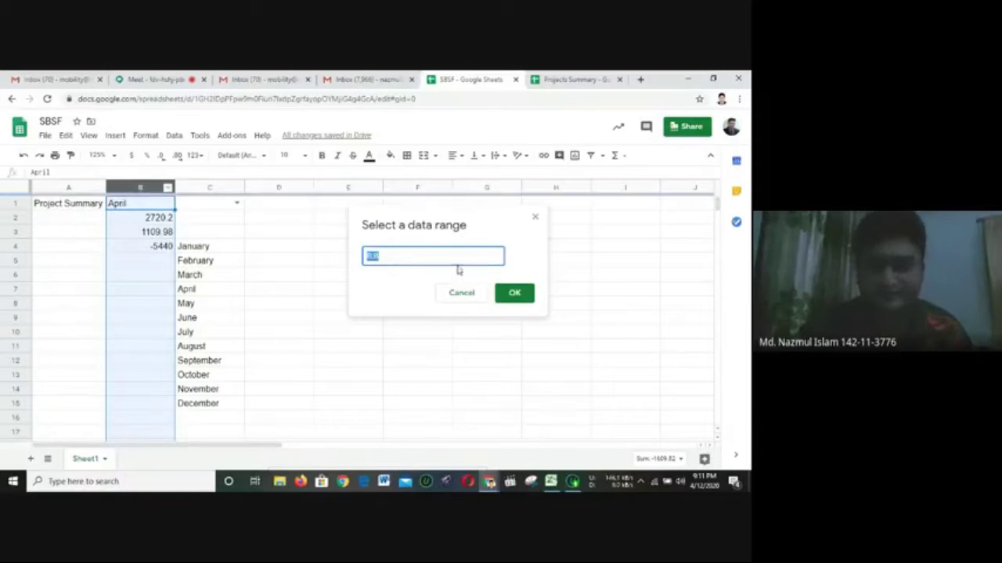
pyautogui.click(507, 292)
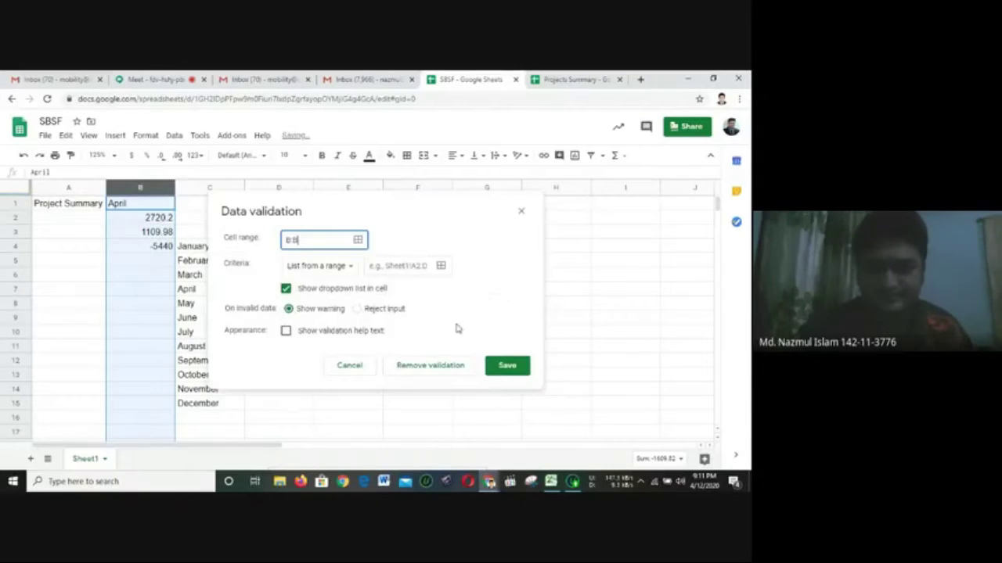
# Set the list source to C4:C15 and save the column B month dropdown
pyautogui.click(496, 368)
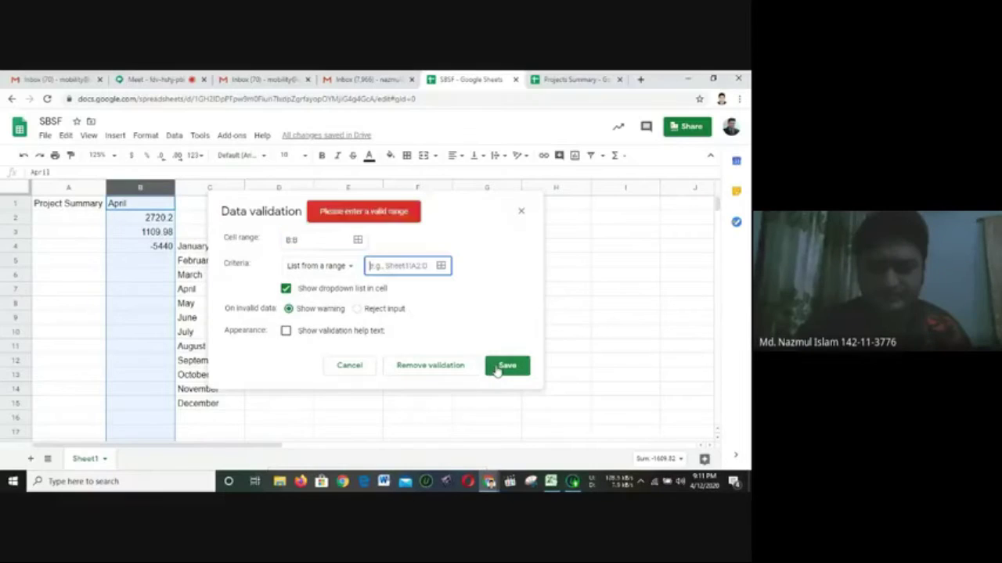
pyautogui.click(441, 266)
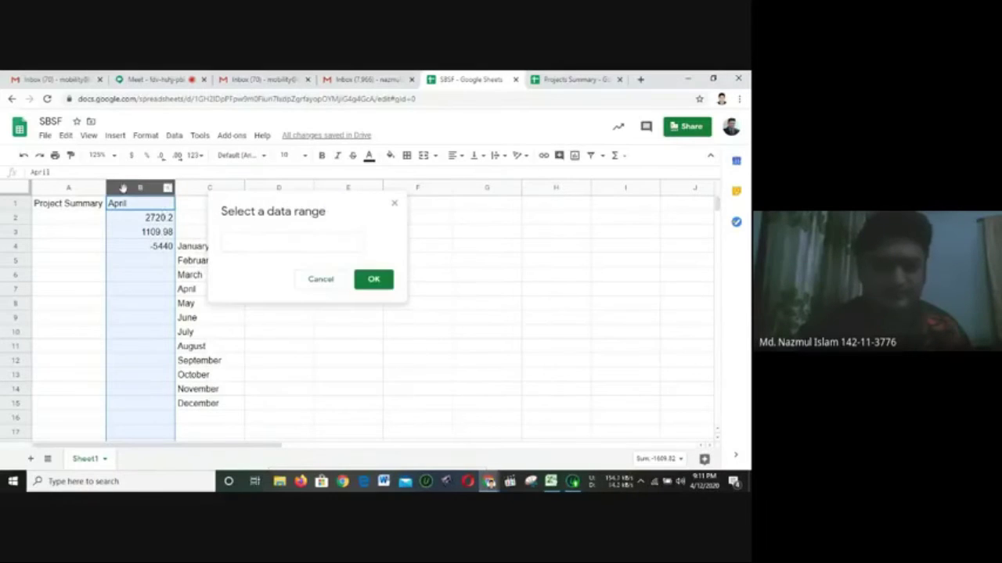
pyautogui.click(263, 239)
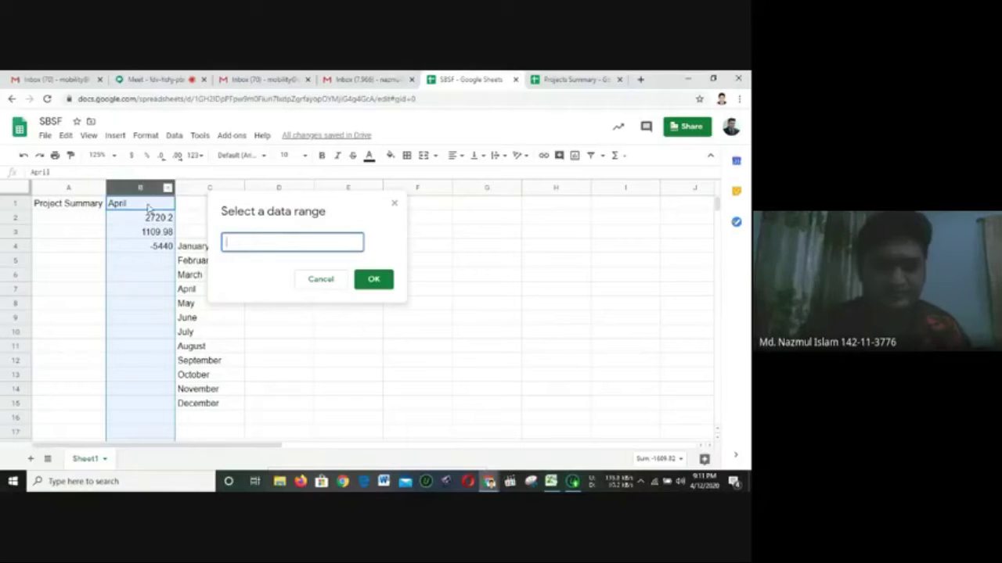
pyautogui.moveTo(195, 315); pyautogui.dragTo(202, 402)
pyautogui.click(376, 282)
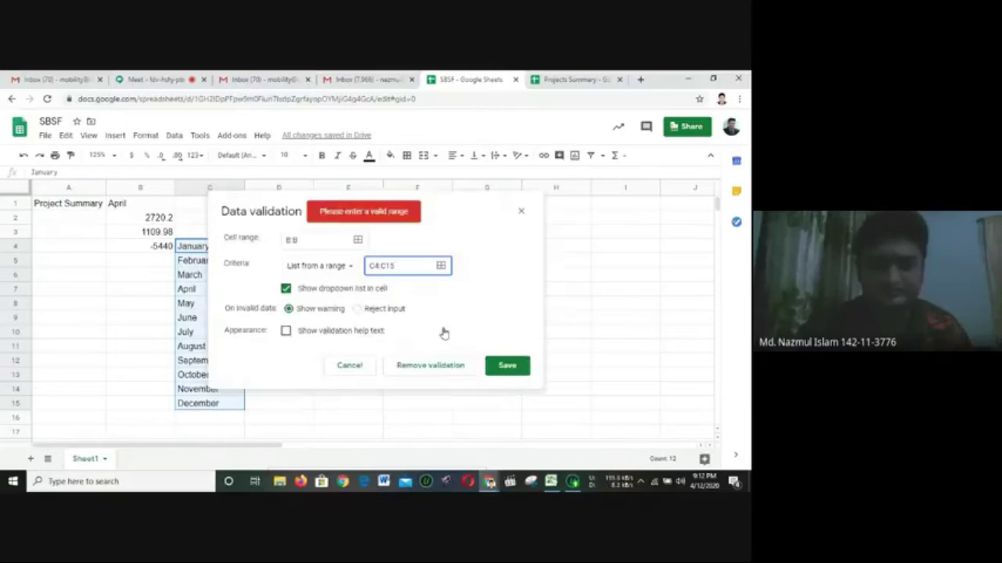
pyautogui.click(507, 367)
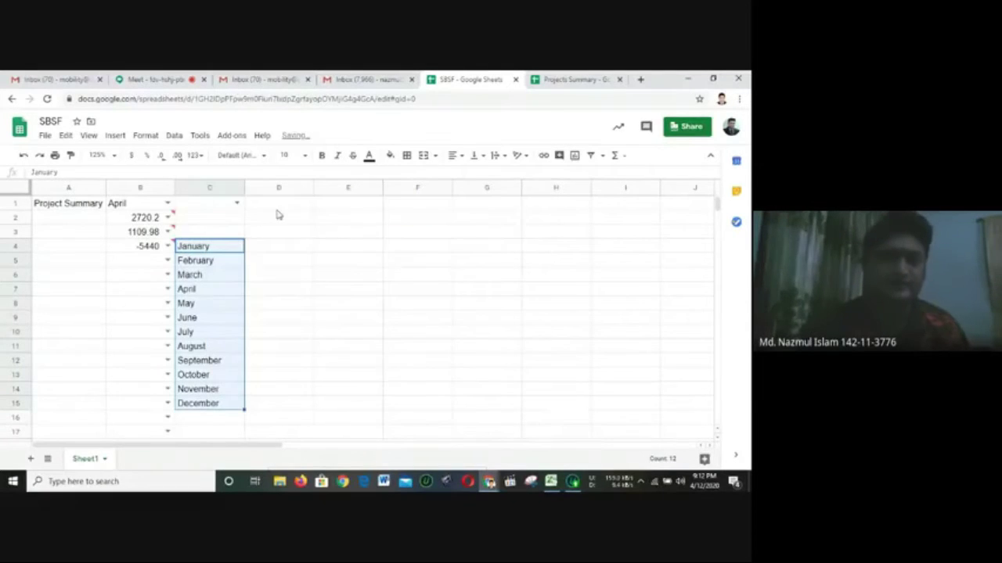
# Open data validation and set the rule's cell range to D3
pyautogui.click(236, 203)
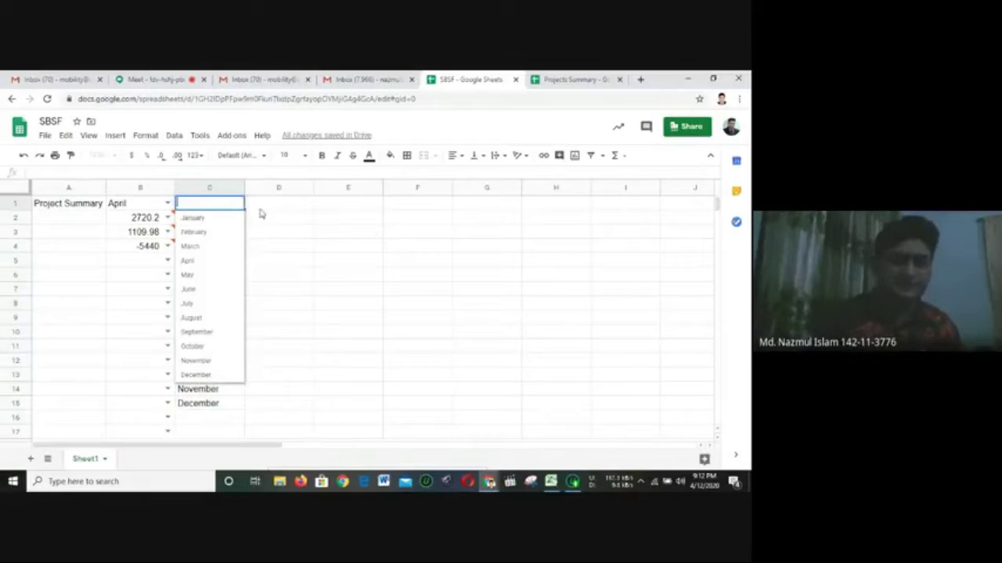
pyautogui.click(266, 217)
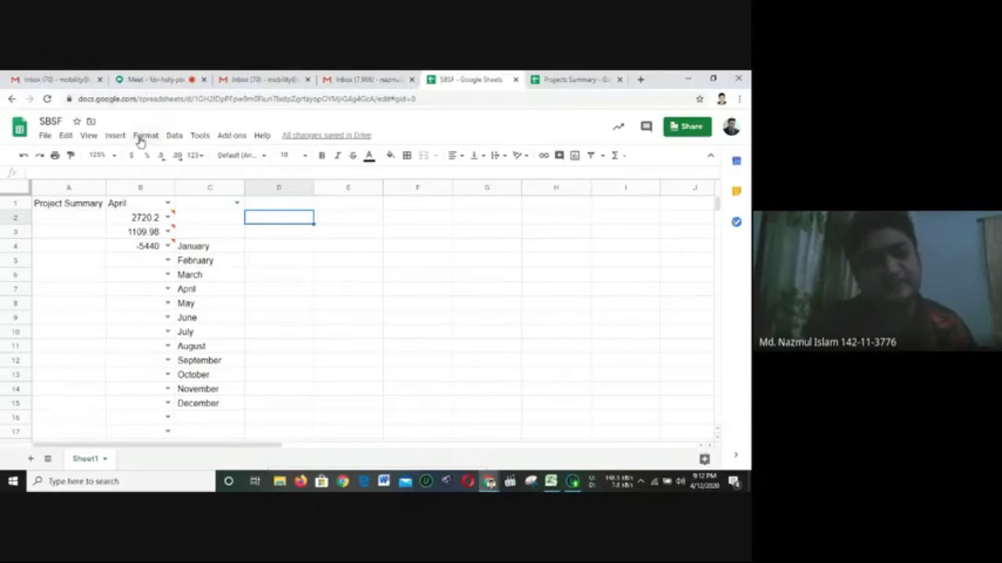
pyautogui.click(173, 136)
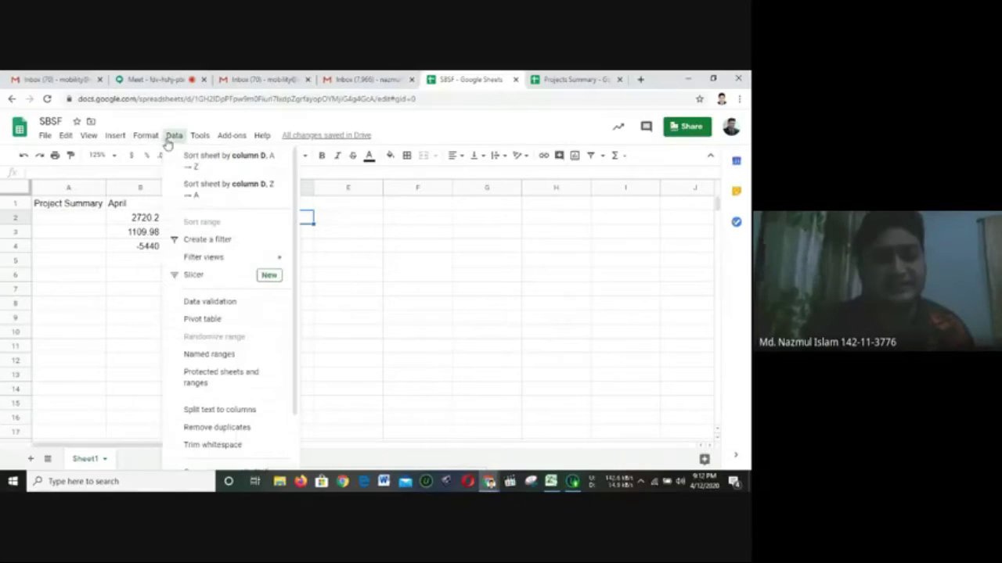
pyautogui.click(211, 279)
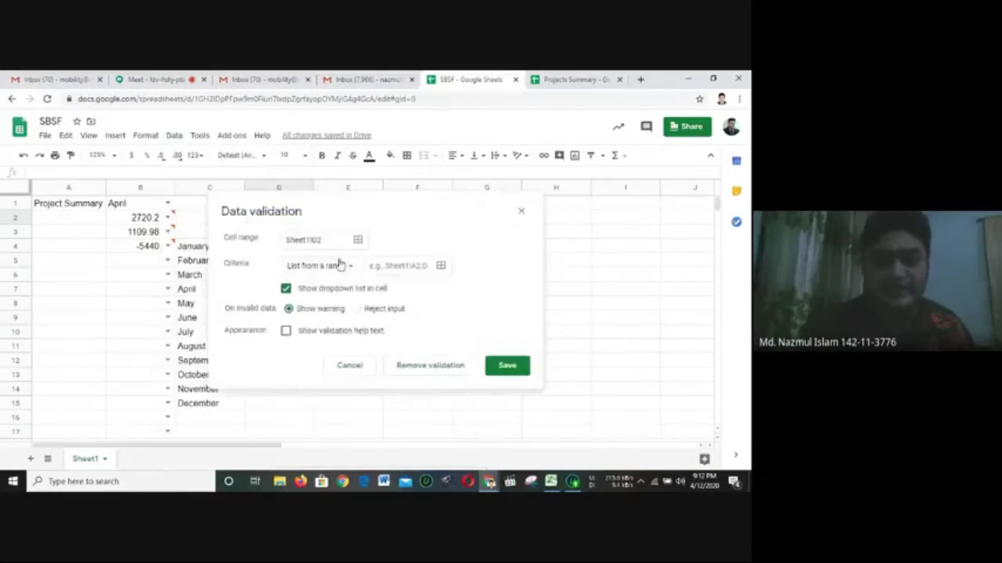
pyautogui.moveTo(415, 221); pyautogui.dragTo(441, 224)
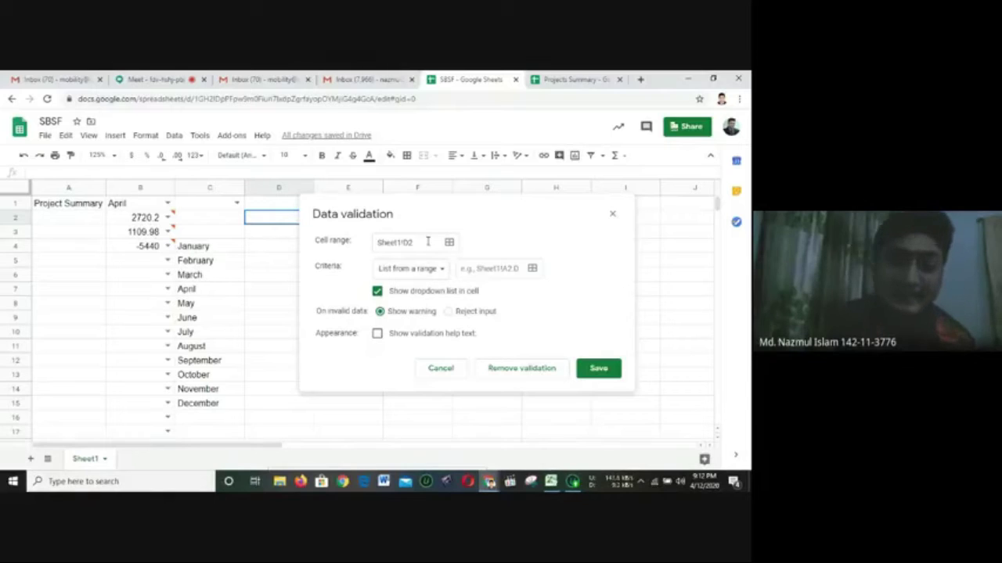
pyautogui.click(450, 244)
pyautogui.click(280, 237)
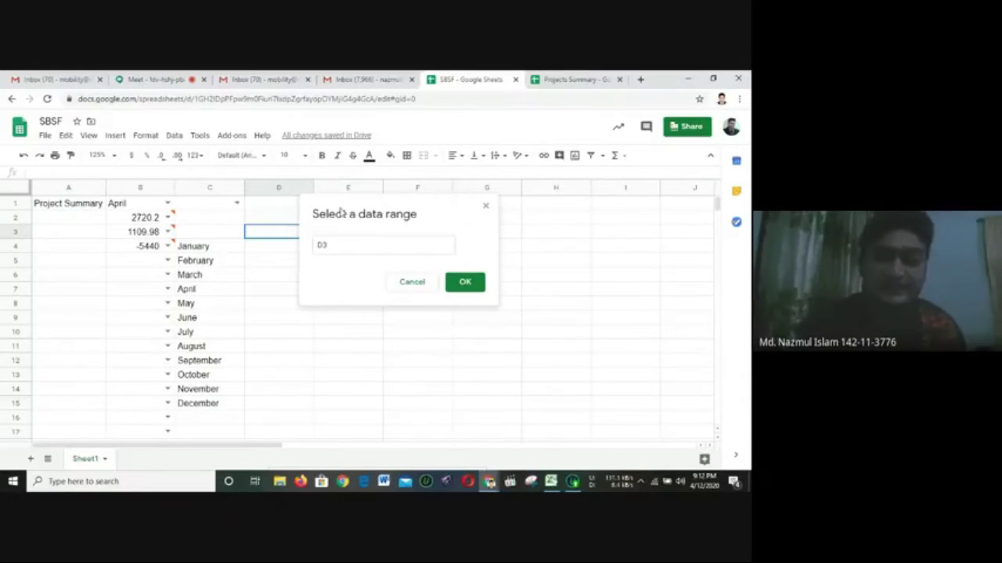
pyautogui.moveTo(352, 240); pyautogui.dragTo(503, 280)
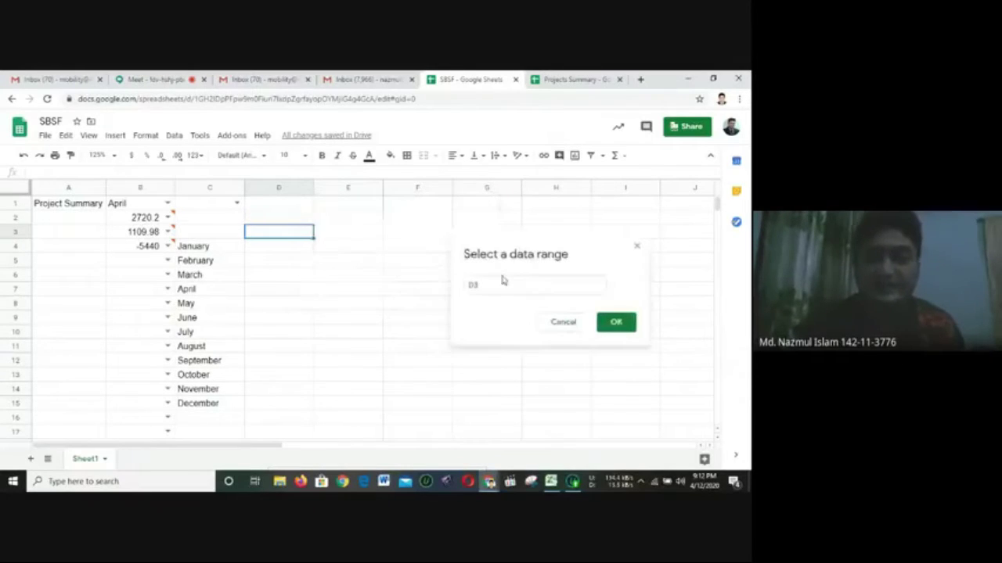
pyautogui.click(629, 325)
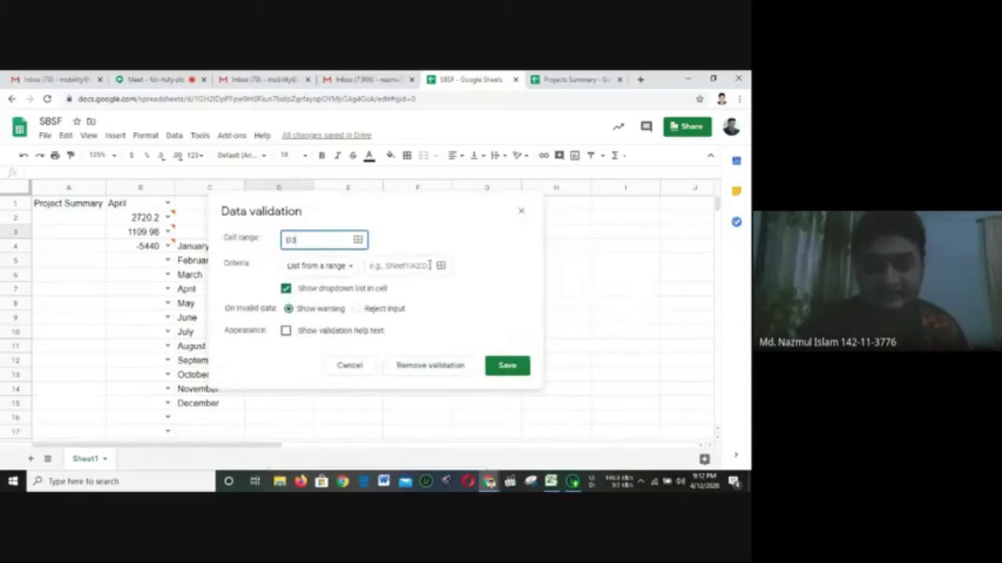
# Use C4:C15 as the list source and save D3's month dropdown
pyautogui.click(441, 267)
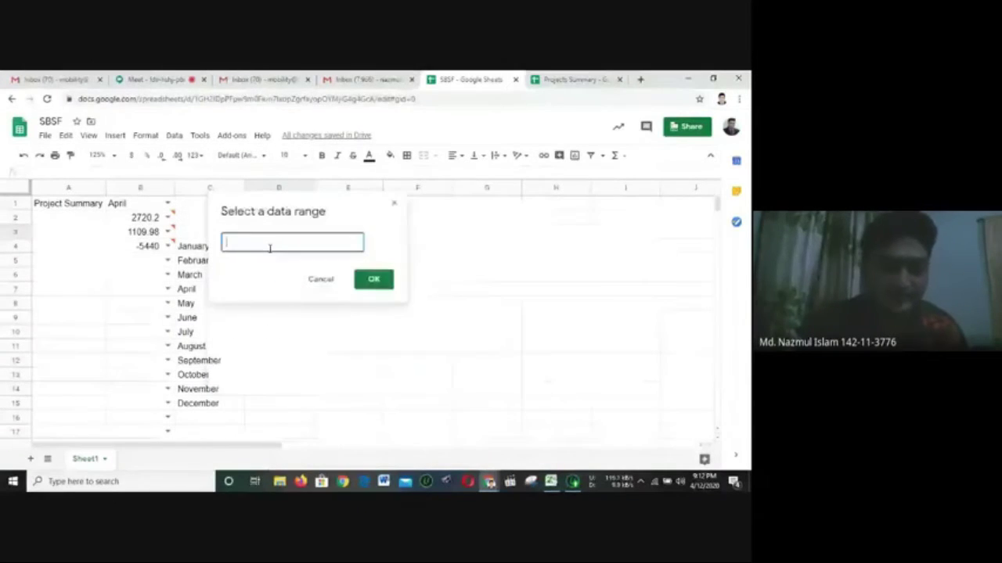
pyautogui.moveTo(192, 248); pyautogui.dragTo(195, 403)
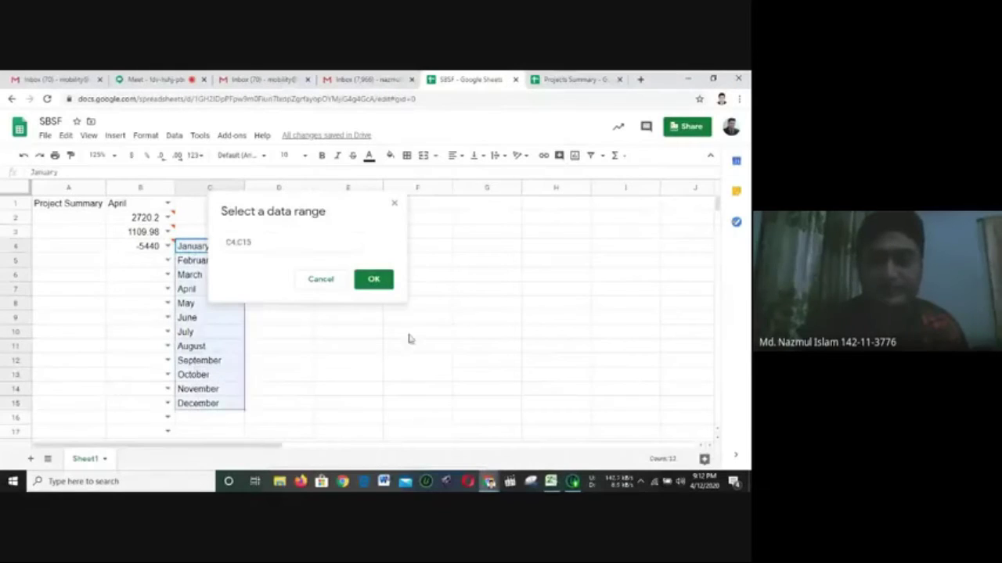
pyautogui.click(374, 279)
pyautogui.click(507, 367)
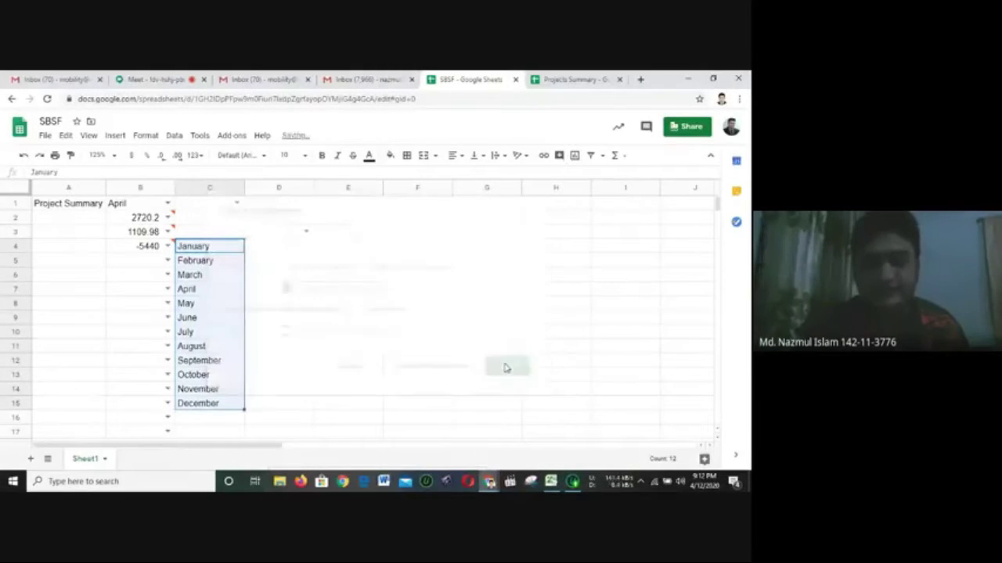
# Check the month choices offered in D3's dropdown
pyautogui.click(310, 274)
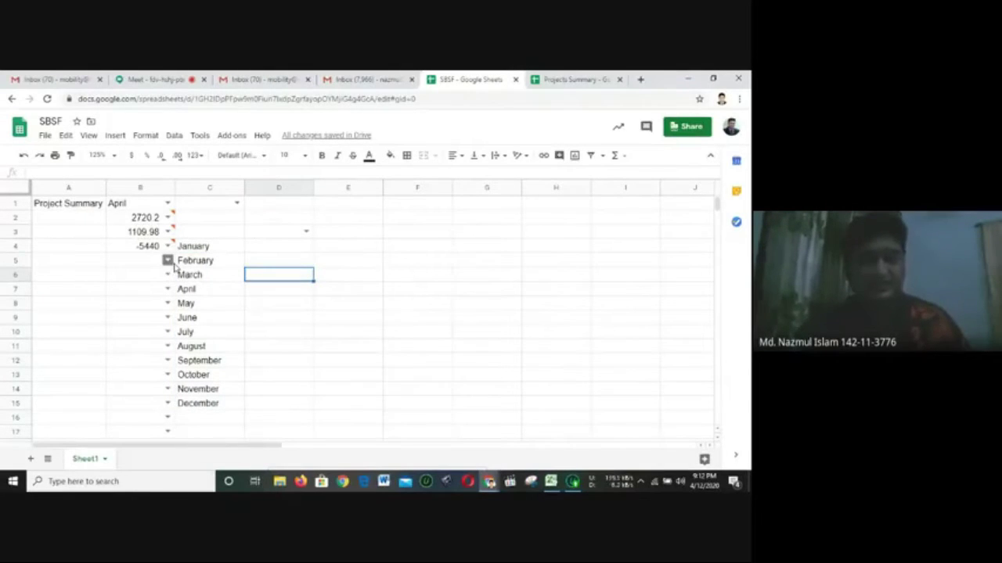
pyautogui.click(405, 277)
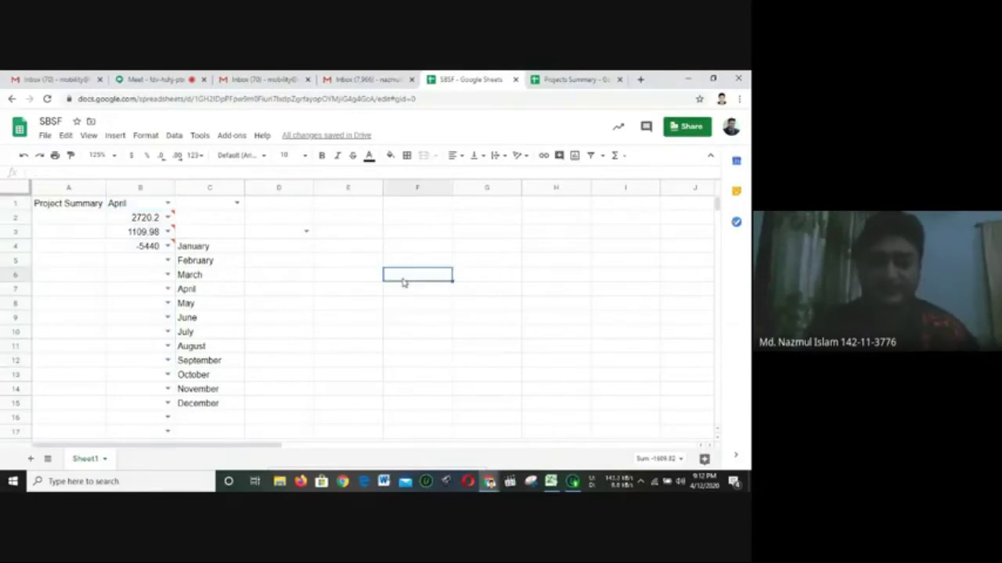
pyautogui.click(353, 266)
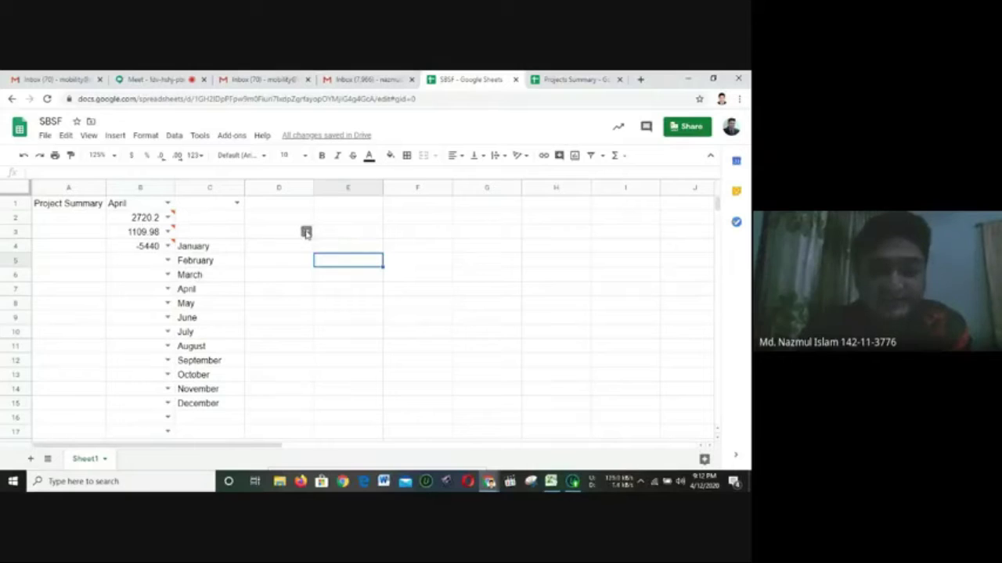
pyautogui.doubleClick(306, 232)
pyautogui.click(339, 252)
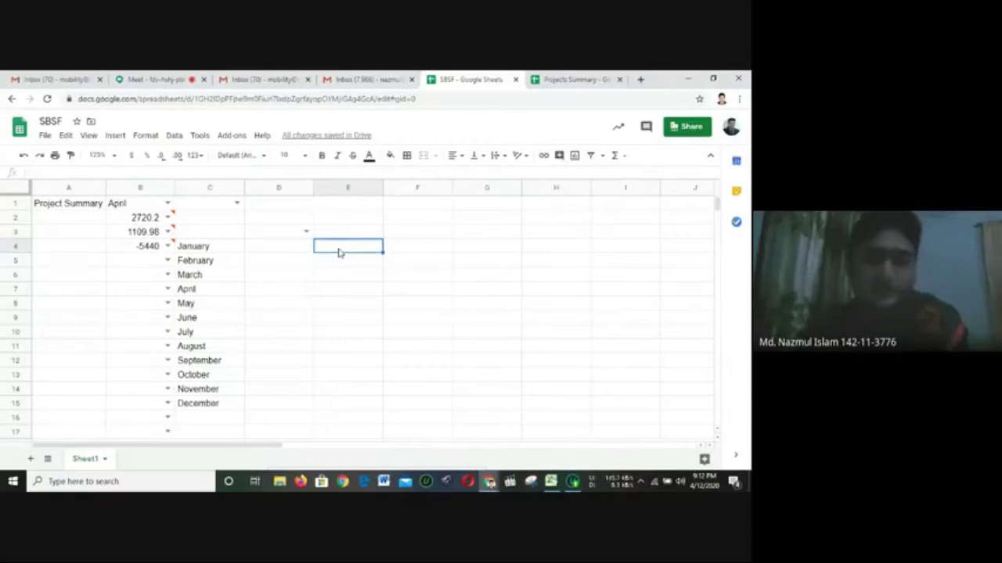
# Open data validation and set the cell range to E1
pyautogui.click(176, 137)
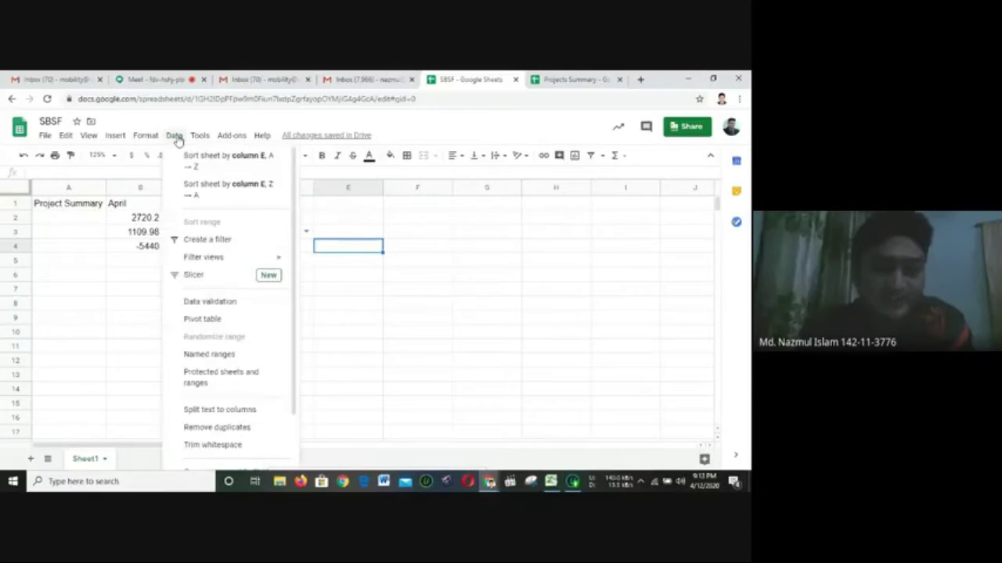
pyautogui.click(220, 281)
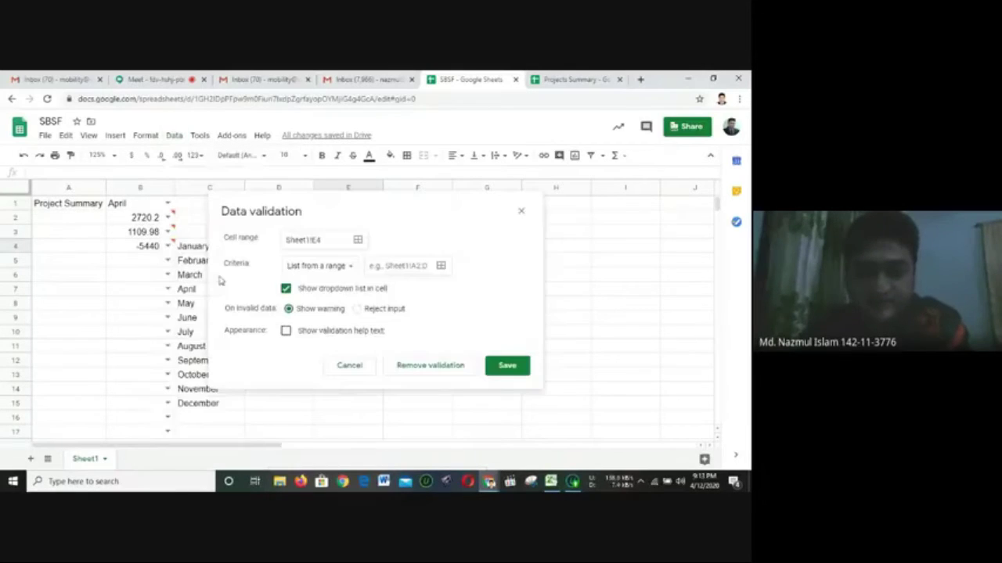
pyautogui.moveTo(381, 204); pyautogui.dragTo(557, 196)
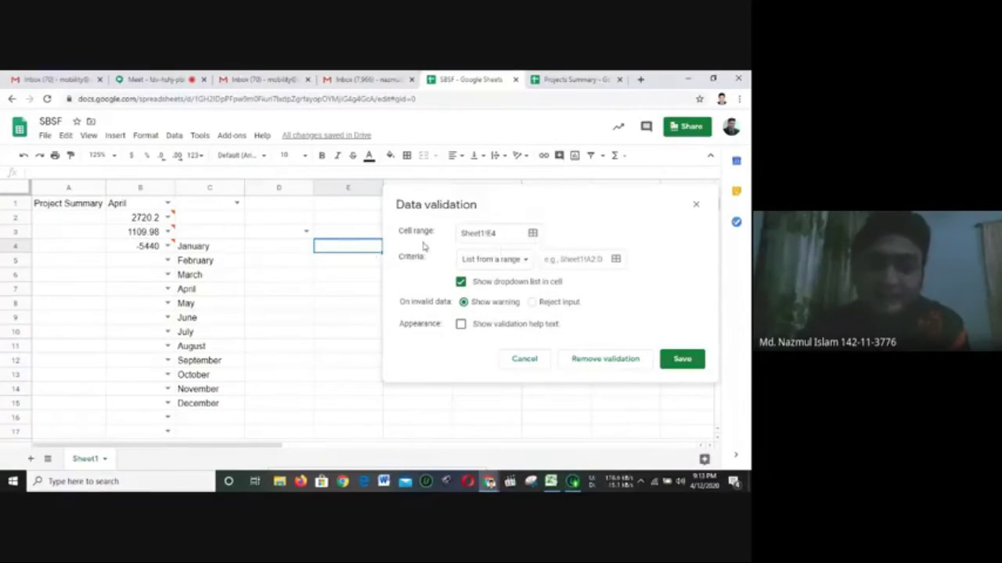
pyautogui.click(533, 233)
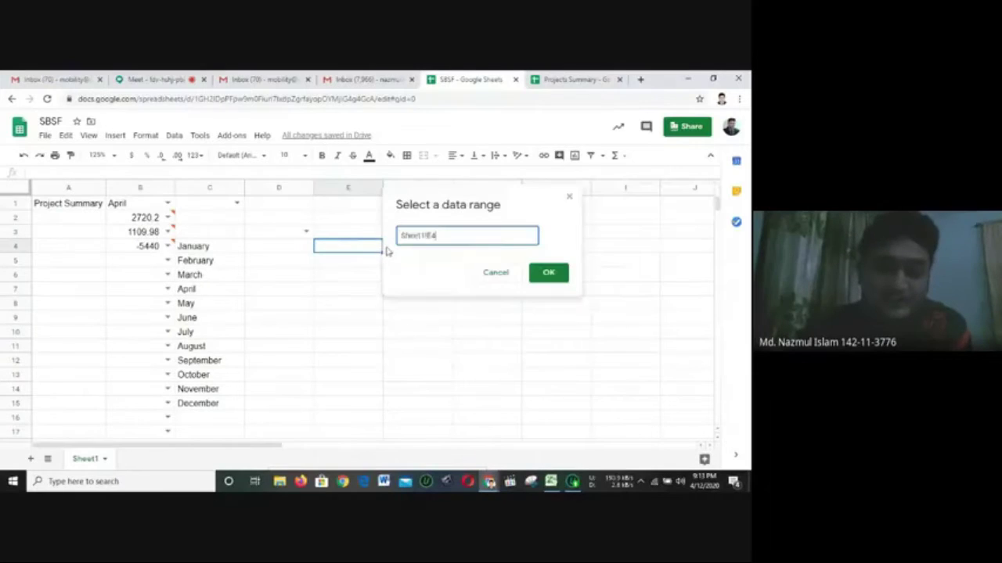
pyautogui.click(333, 205)
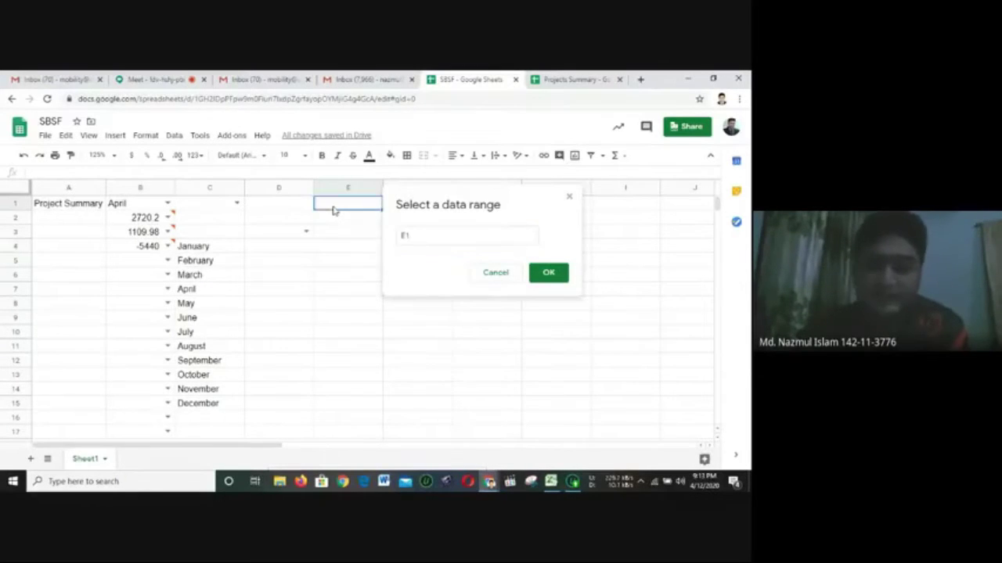
pyautogui.click(556, 275)
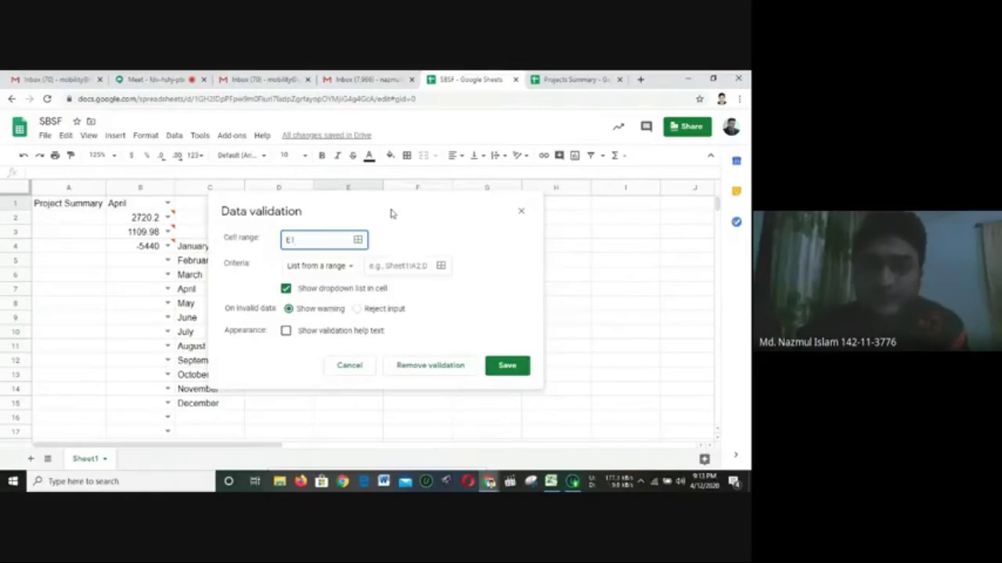
pyautogui.moveTo(391, 211); pyautogui.dragTo(502, 266)
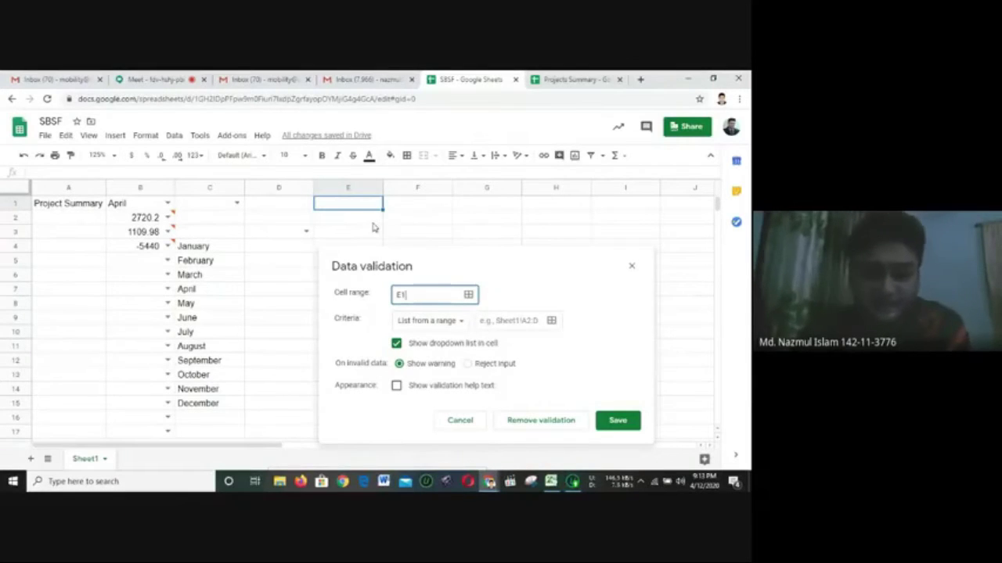
# Keep list-from-a-range with source C4:C15 and save E1's rule
pyautogui.click(551, 322)
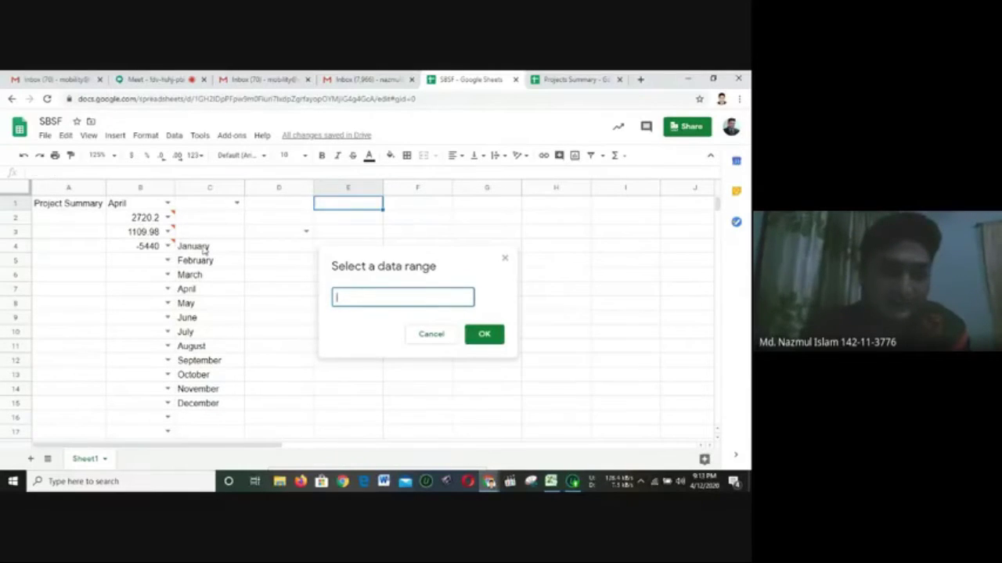
pyautogui.moveTo(204, 249); pyautogui.dragTo(212, 399)
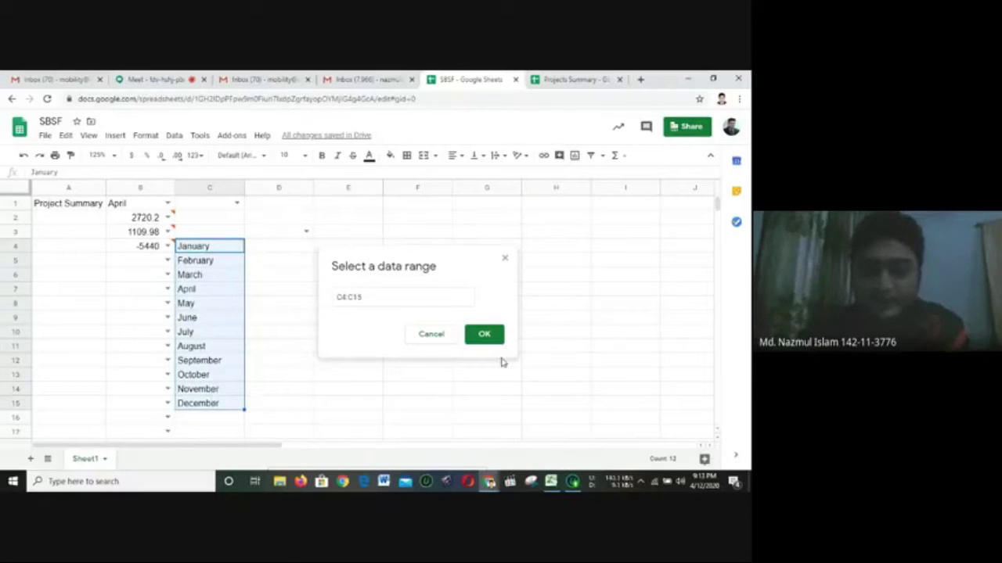
pyautogui.click(484, 334)
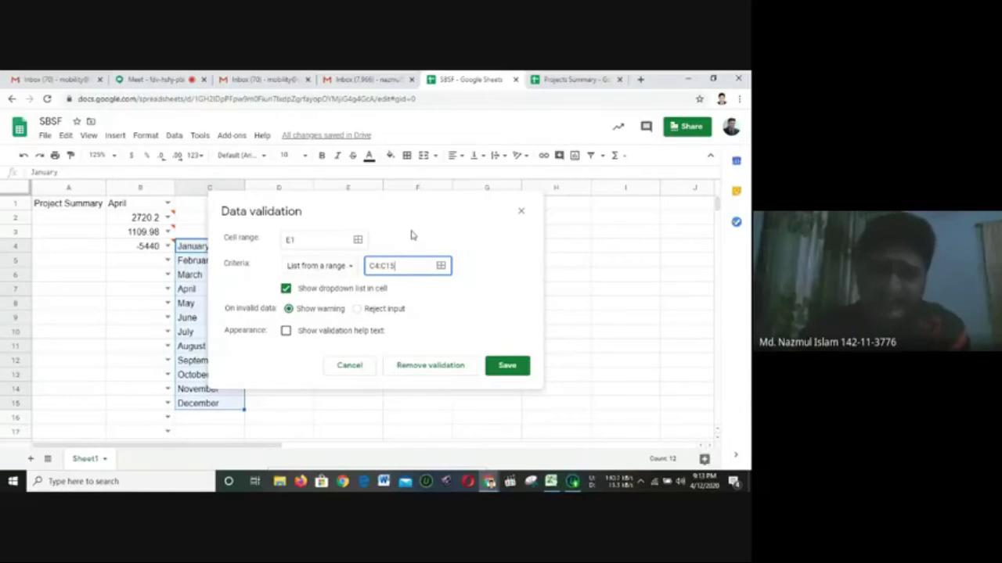
pyautogui.click(344, 267)
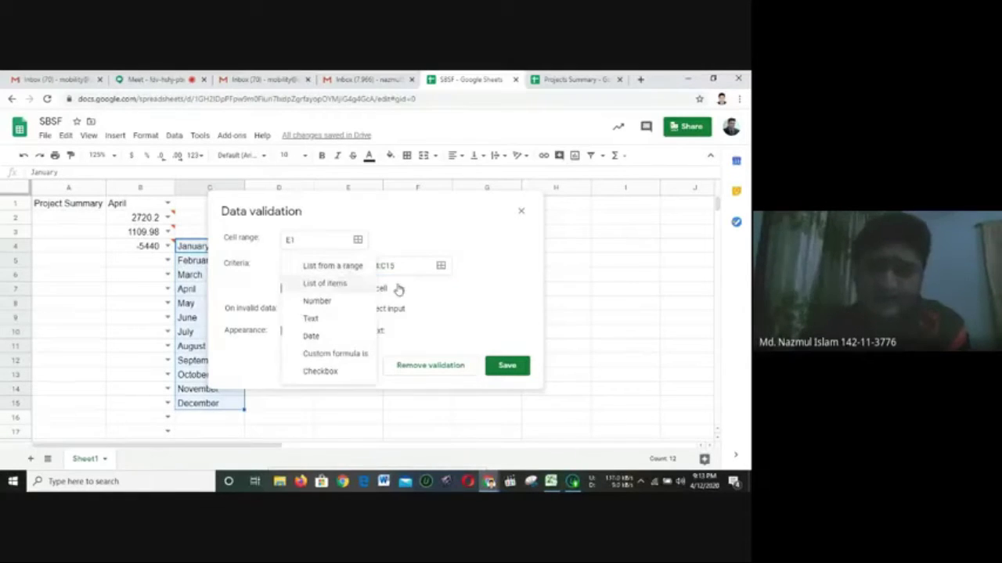
pyautogui.click(515, 277)
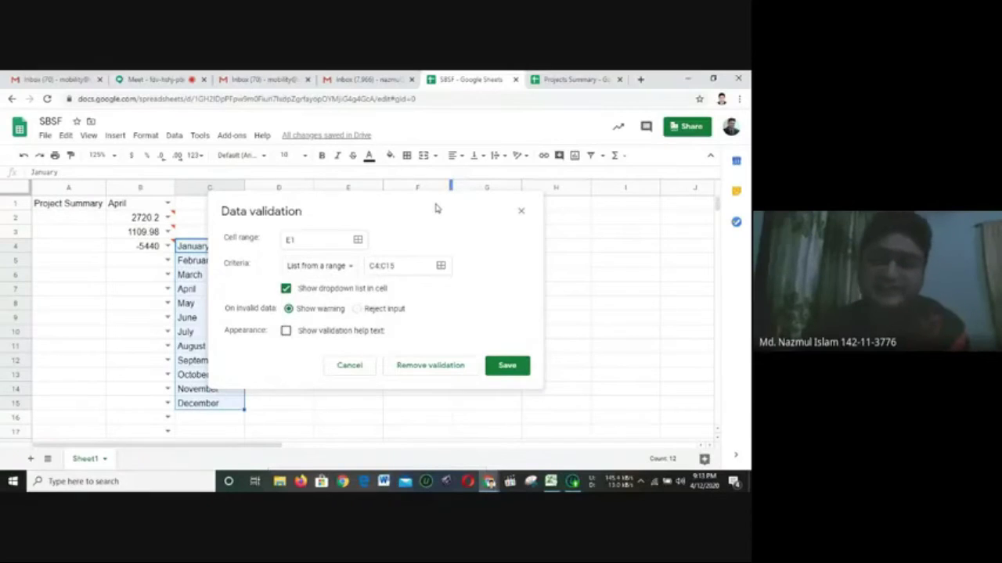
pyautogui.moveTo(438, 208); pyautogui.dragTo(591, 200)
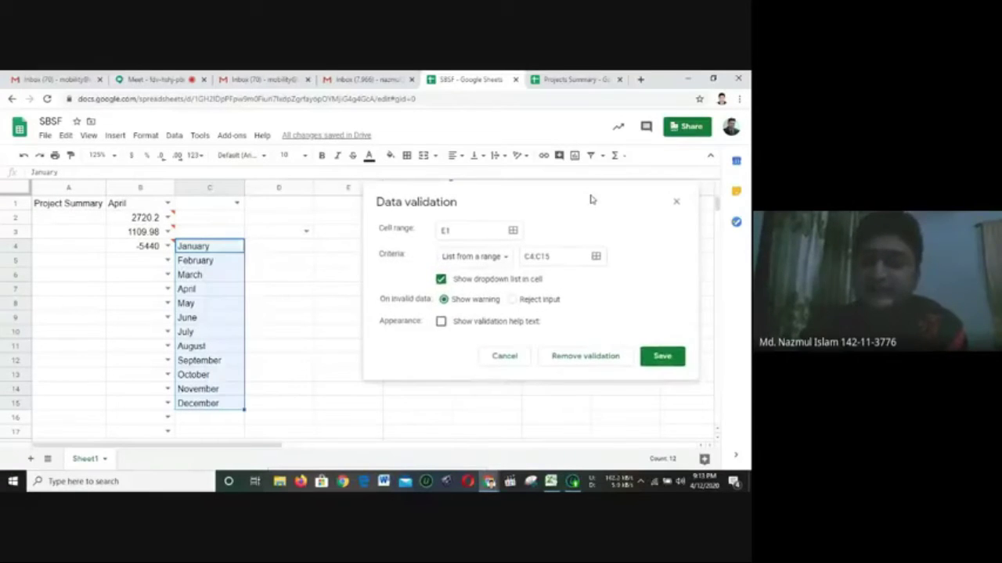
pyautogui.click(662, 358)
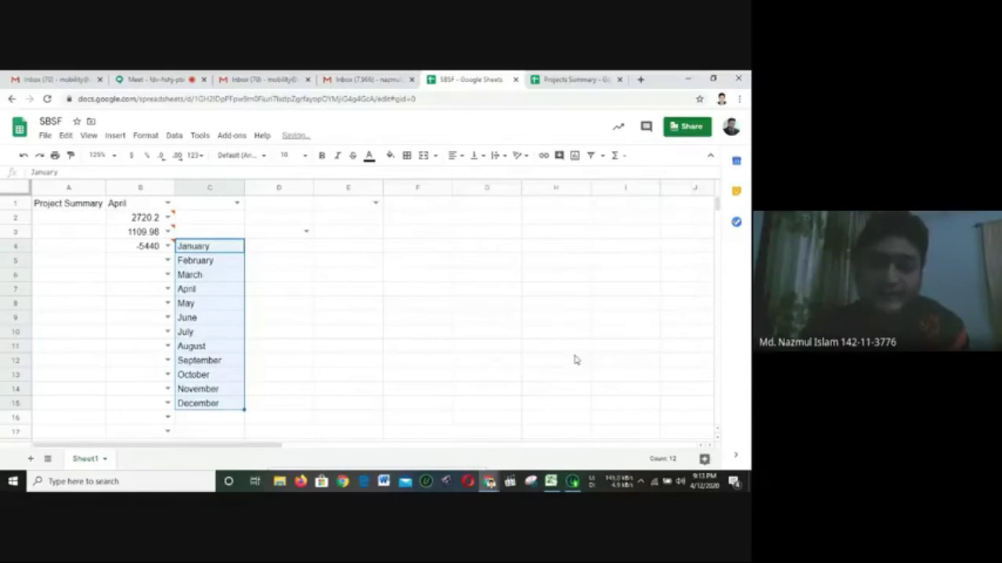
# Test E1's month dropdown by opening and closing its list
pyautogui.click(376, 202)
pyautogui.click(452, 236)
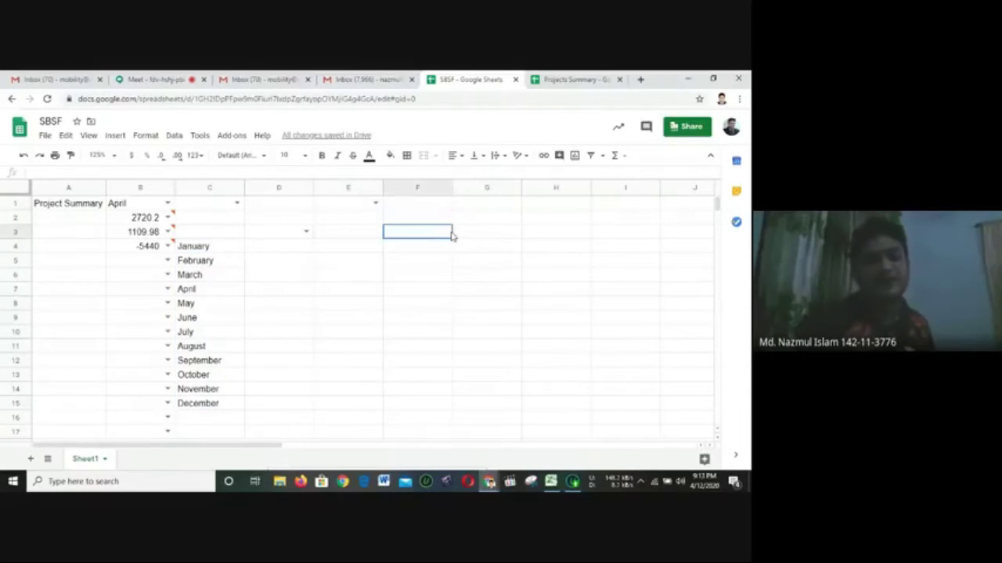
pyautogui.click(361, 220)
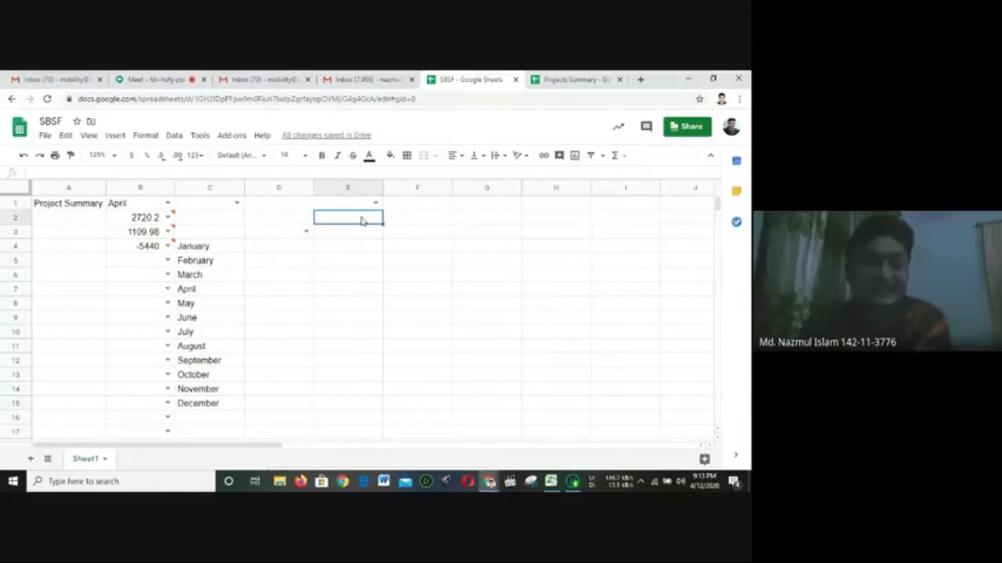
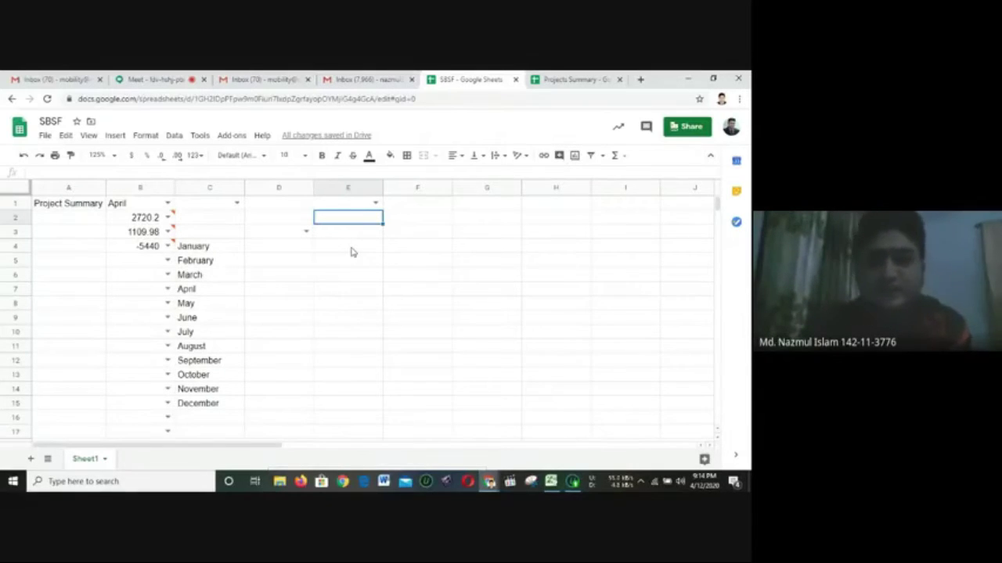
# Remove the stray dropdown validation from cell C1
pyautogui.click(300, 277)
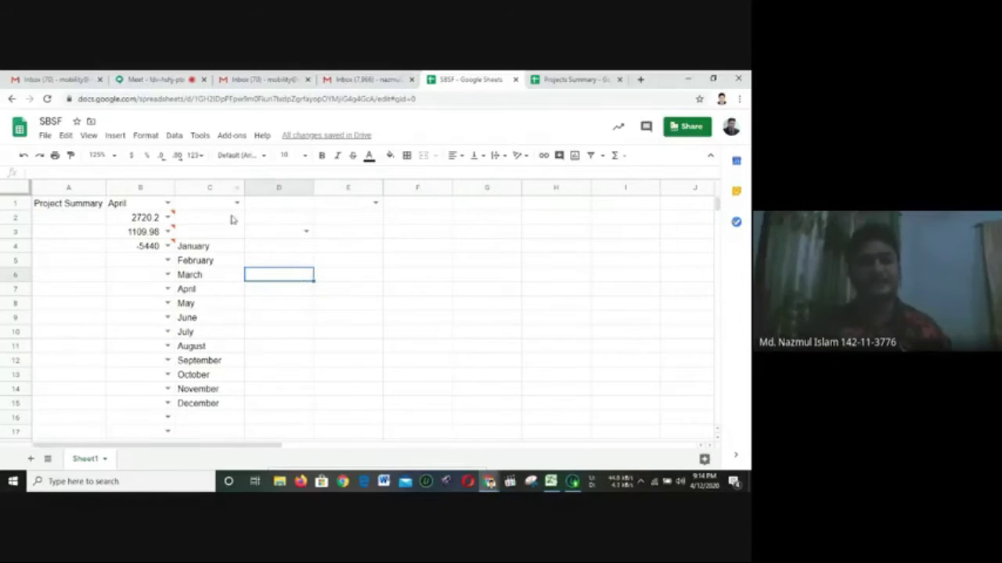
pyautogui.moveTo(223, 205)
pyautogui.mouseDown()
pyautogui.moveTo(356, 211)
pyautogui.moveTo(356, 305)
pyautogui.mouseUp()
pyautogui.click(235, 188)
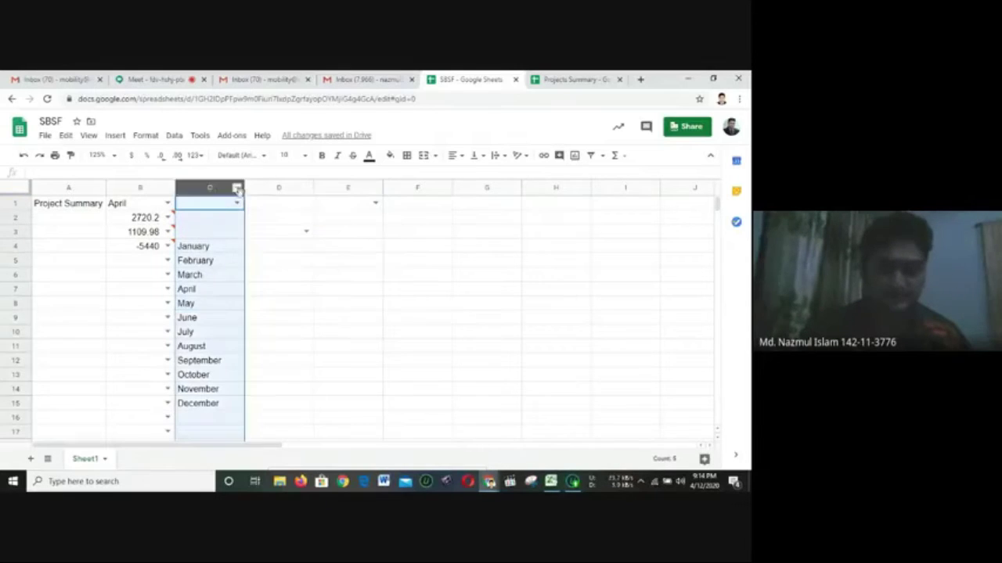
pyautogui.click(230, 203)
pyautogui.click(174, 136)
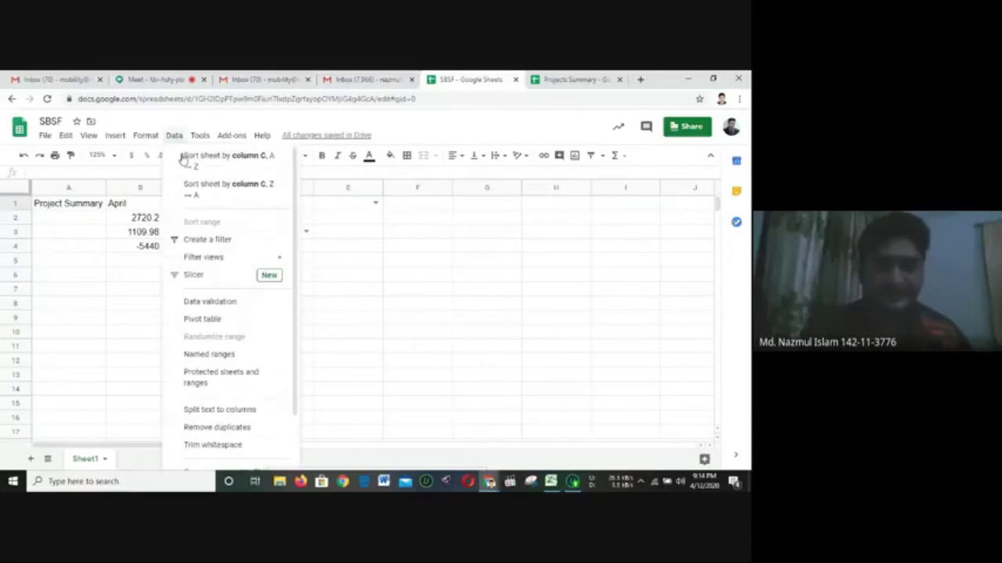
pyautogui.click(235, 283)
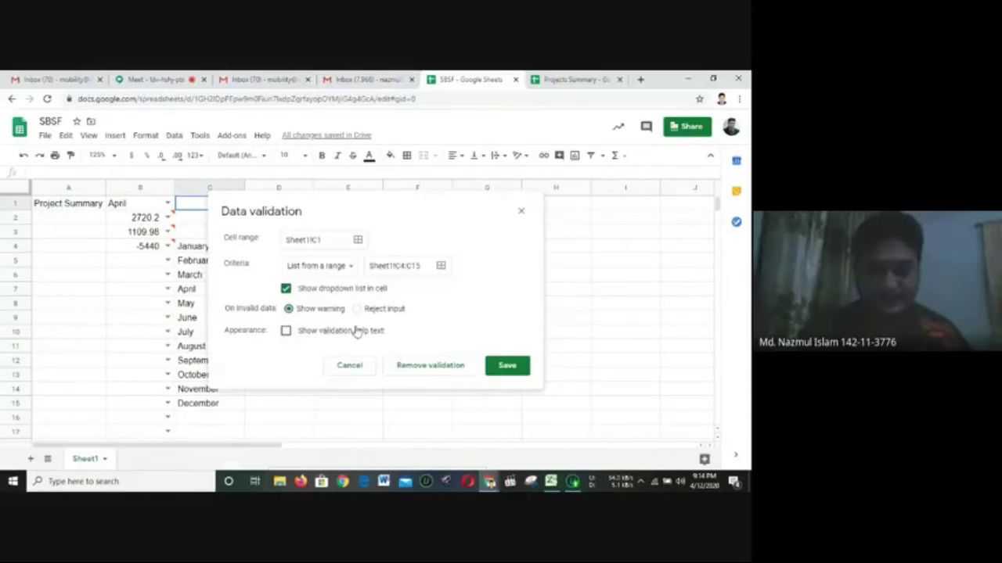
pyautogui.click(411, 366)
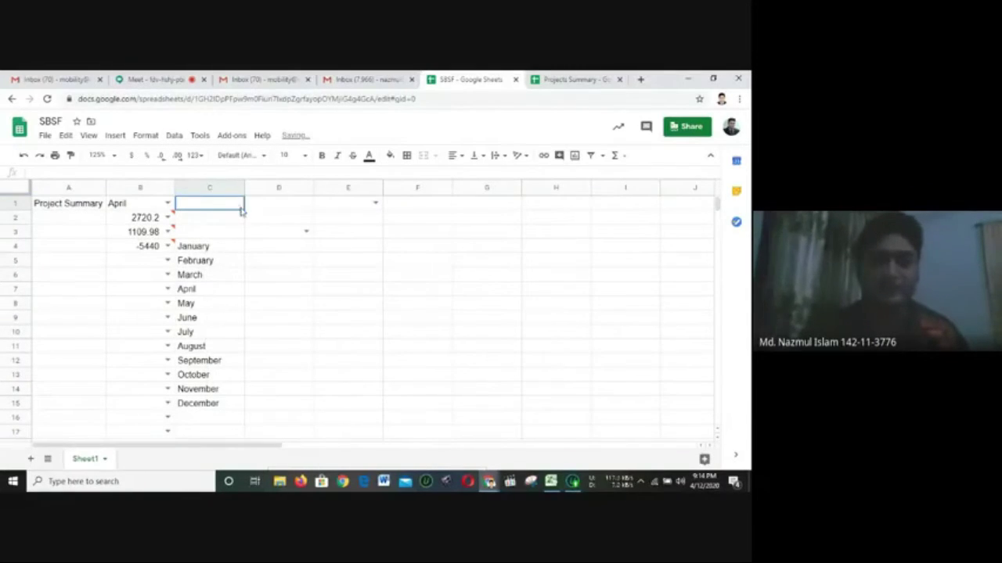
# Check cell D3's month list, then remove its data validation
pyautogui.click(306, 233)
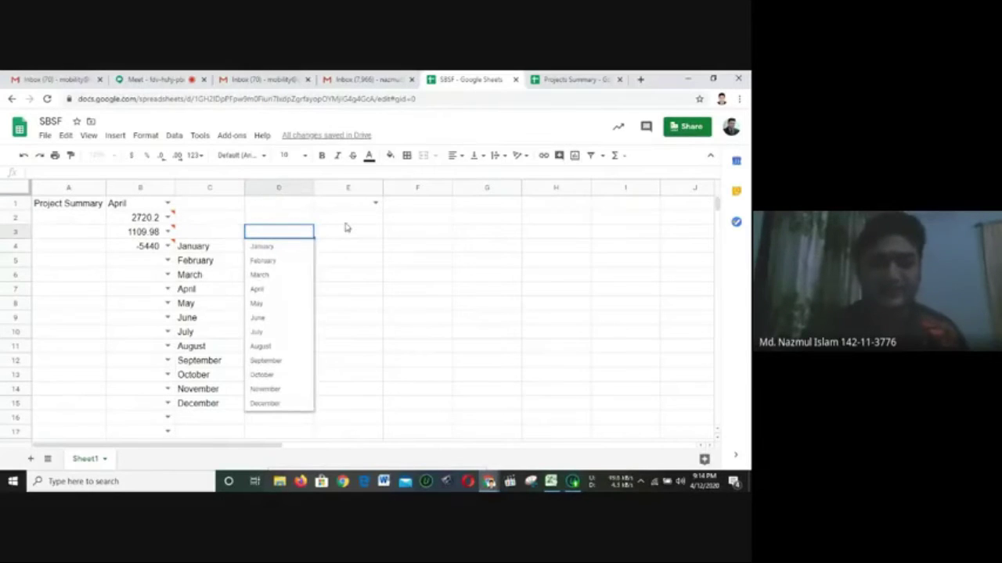
pyautogui.click(306, 231)
pyautogui.click(305, 232)
pyautogui.press('Escape')
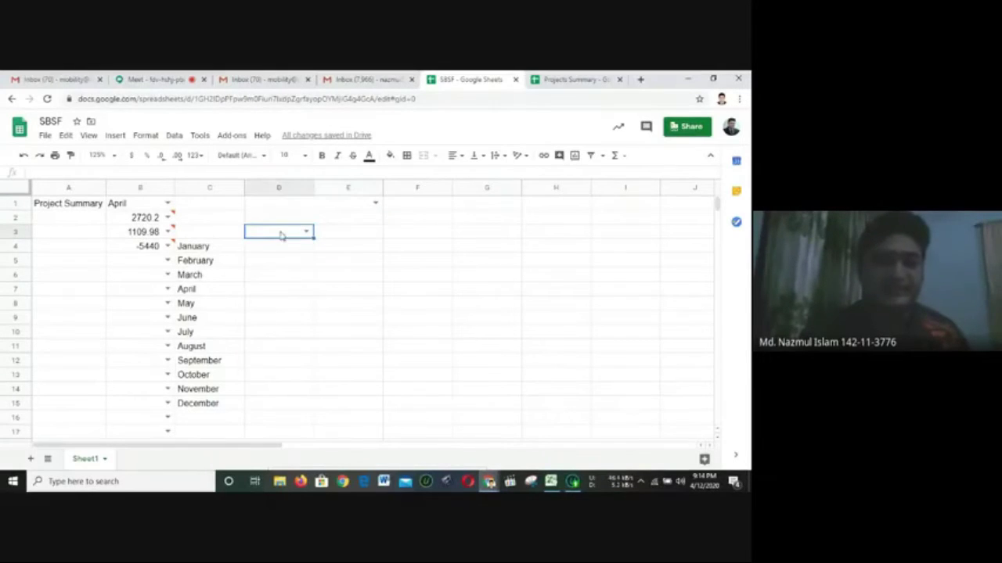
pyautogui.click(174, 136)
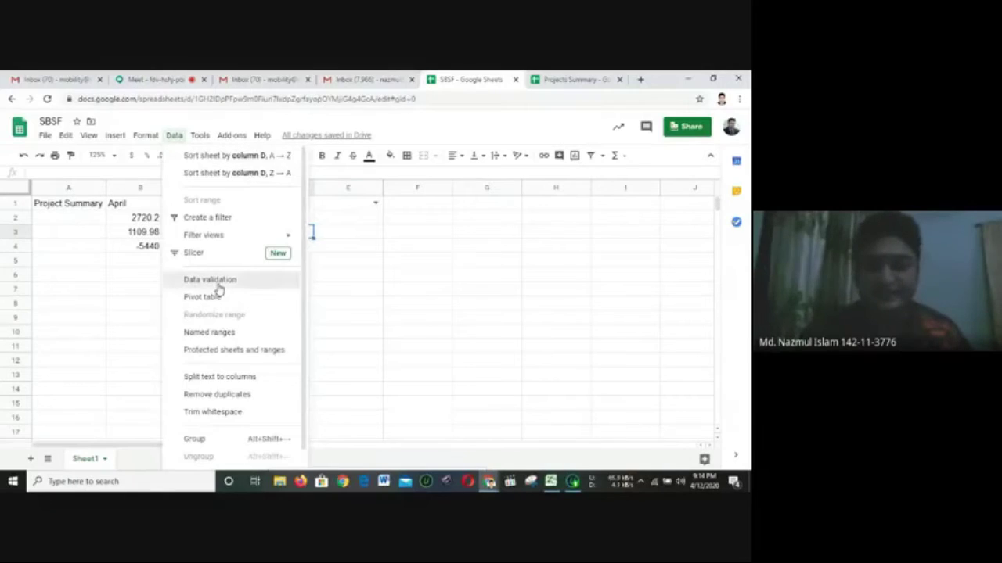
pyautogui.click(219, 281)
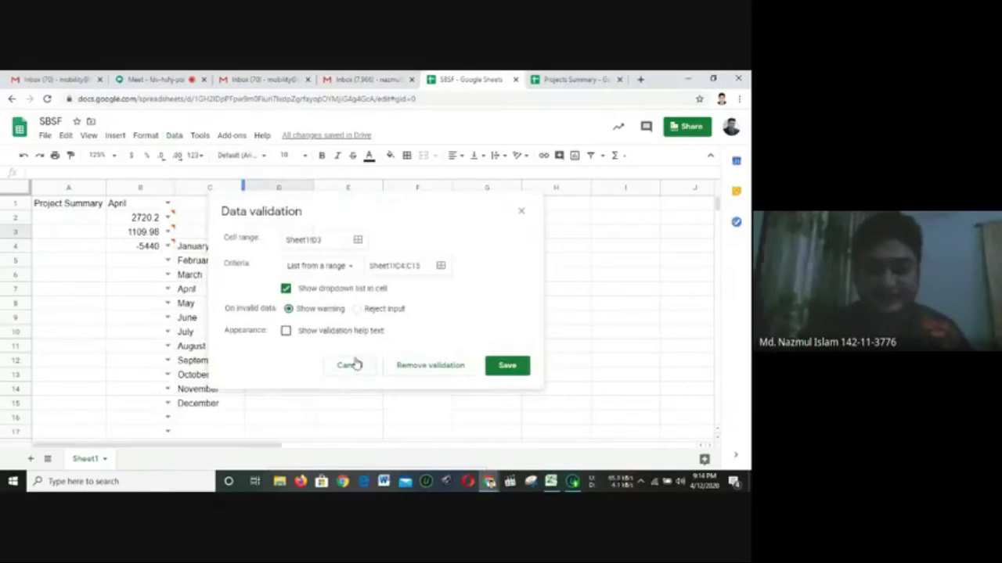
pyautogui.click(425, 366)
# Remove the leftover dropdown validation from cell E1
pyautogui.click(345, 280)
pyautogui.click(346, 207)
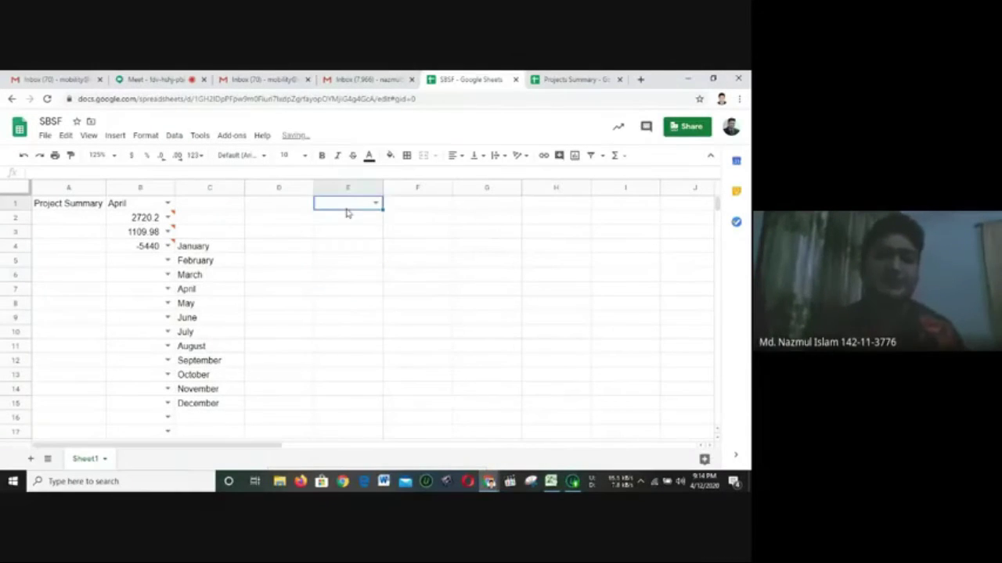
pyautogui.click(175, 135)
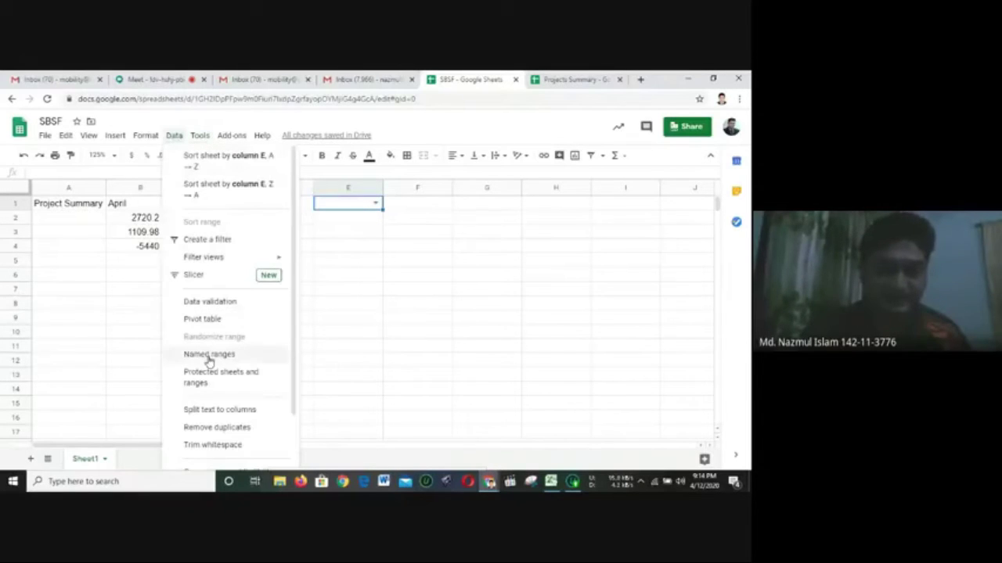
pyautogui.click(206, 301)
pyautogui.click(427, 366)
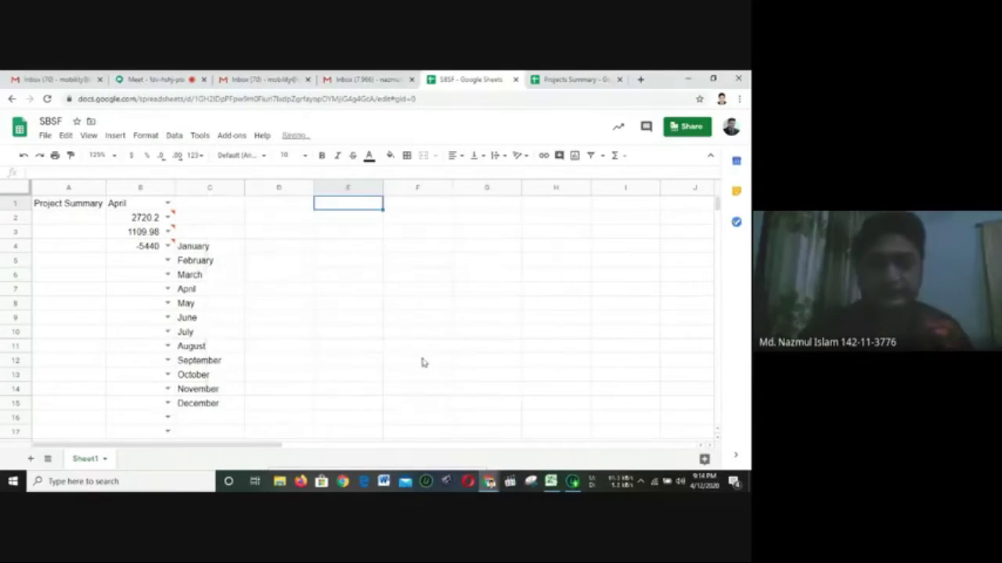
pyautogui.click(331, 303)
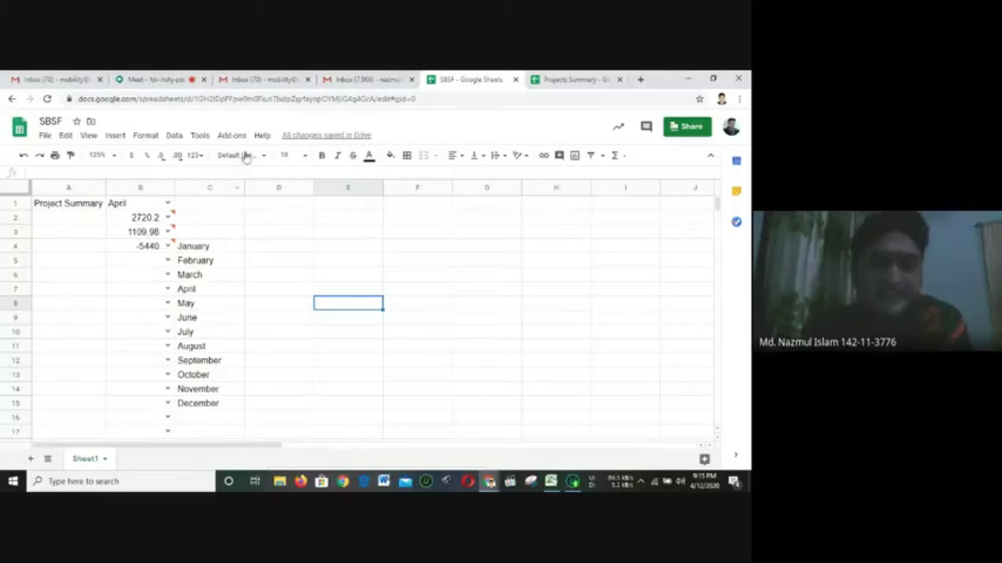
# Give cell D4 a bright green fill colour
pyautogui.click(303, 244)
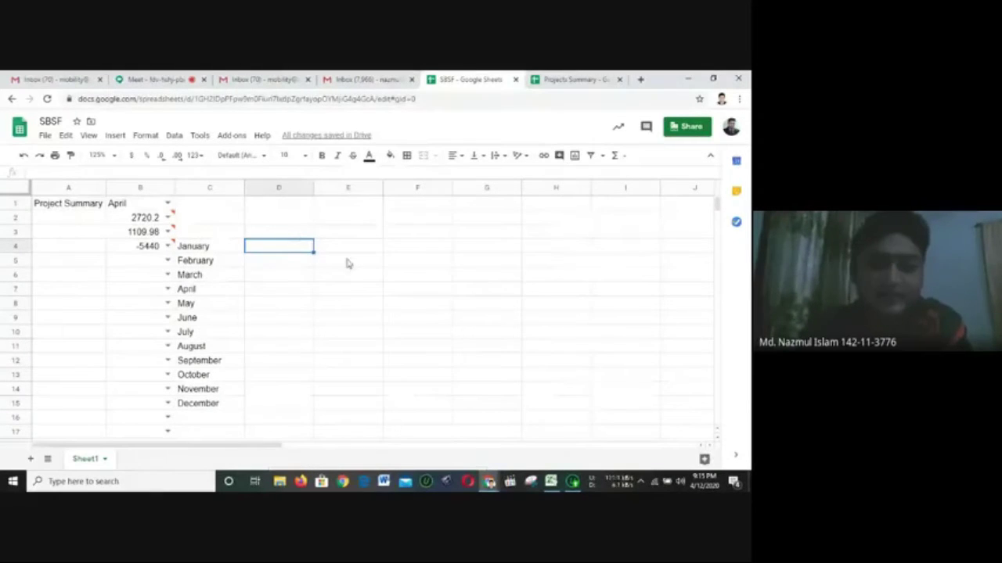
pyautogui.click(348, 263)
pyautogui.click(308, 247)
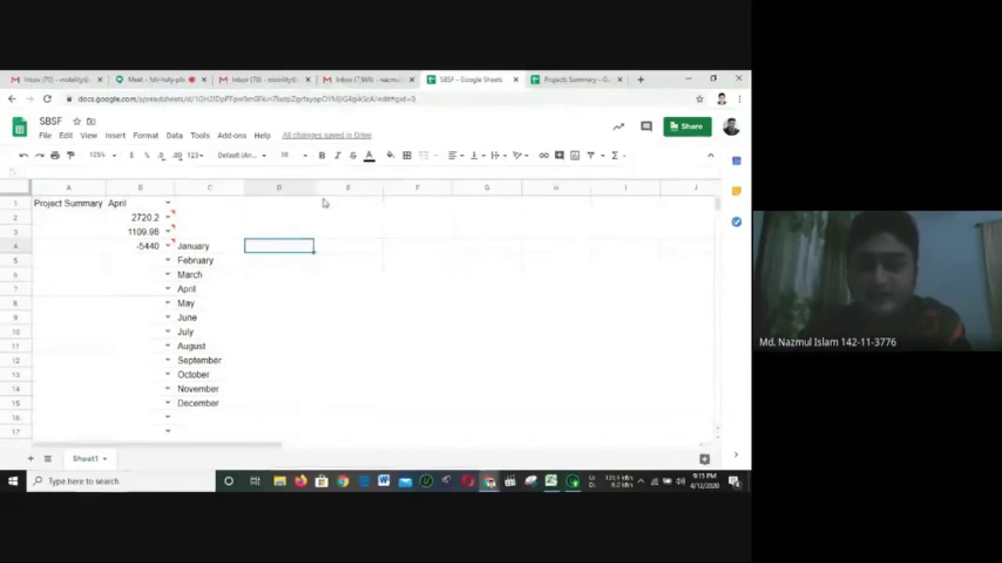
pyautogui.click(390, 155)
pyautogui.click(443, 209)
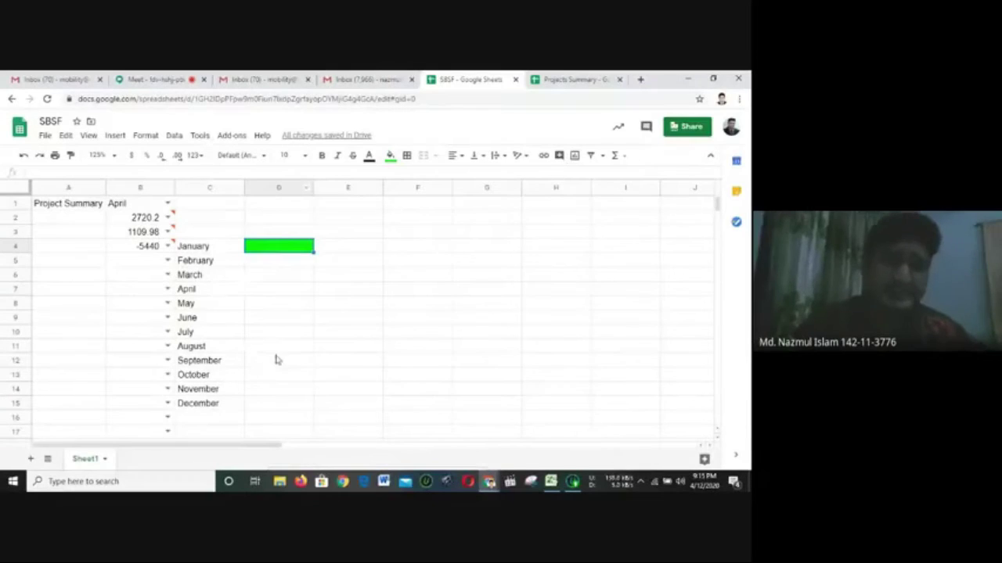
pyautogui.click(290, 270)
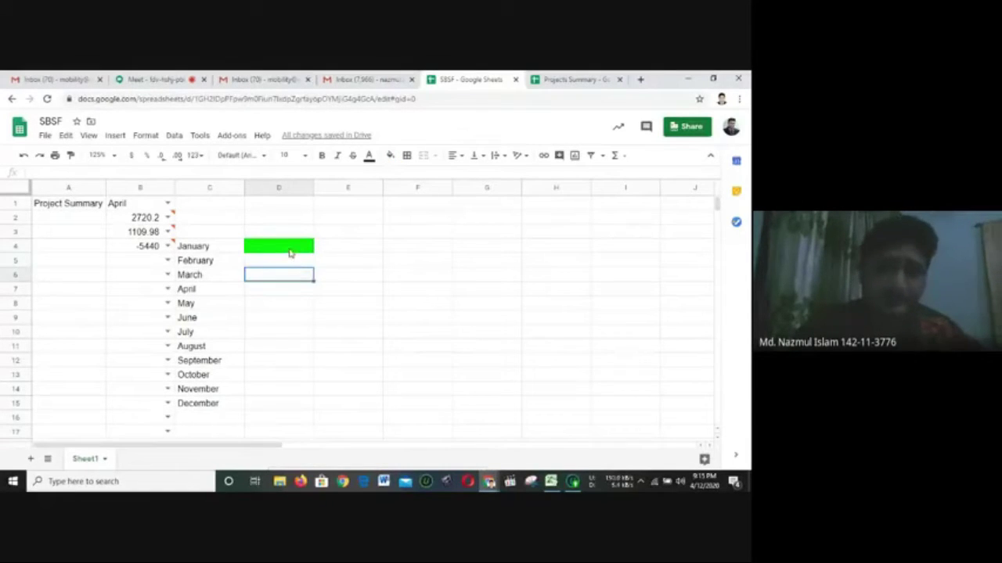
pyautogui.click(289, 252)
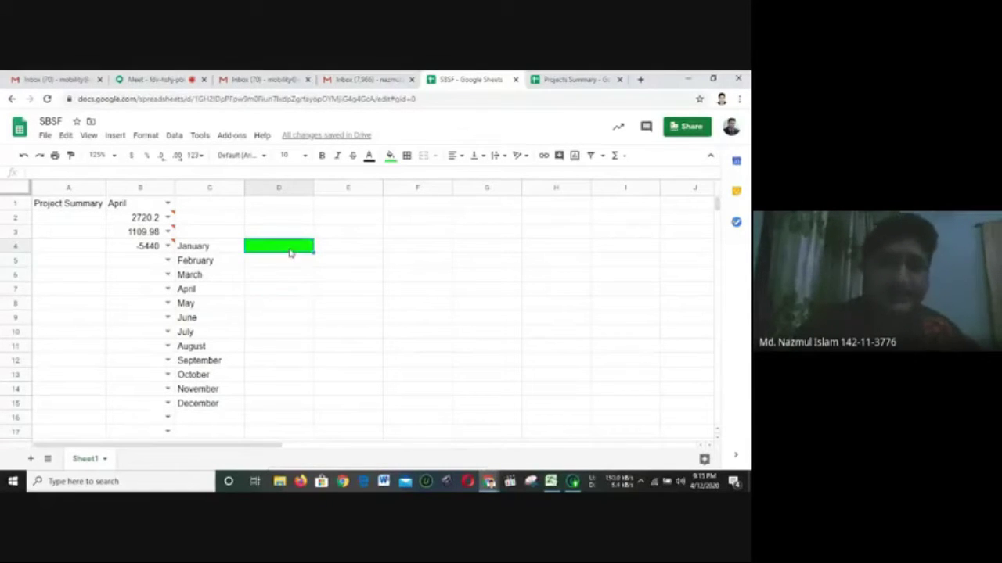
# Start a data validation rule and narrow its cell range to D4
pyautogui.click(177, 136)
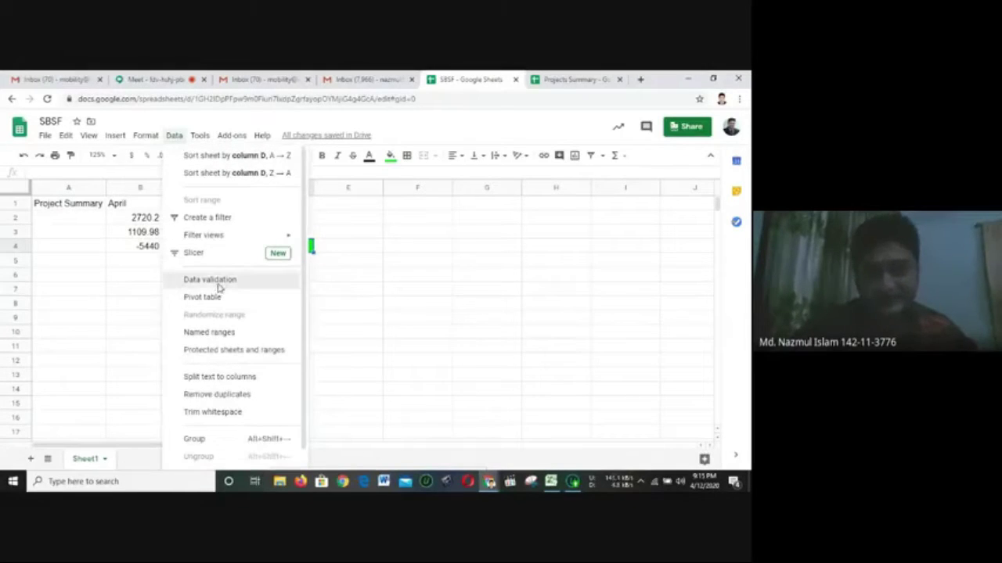
pyautogui.click(217, 283)
pyautogui.moveTo(398, 208); pyautogui.dragTo(546, 209)
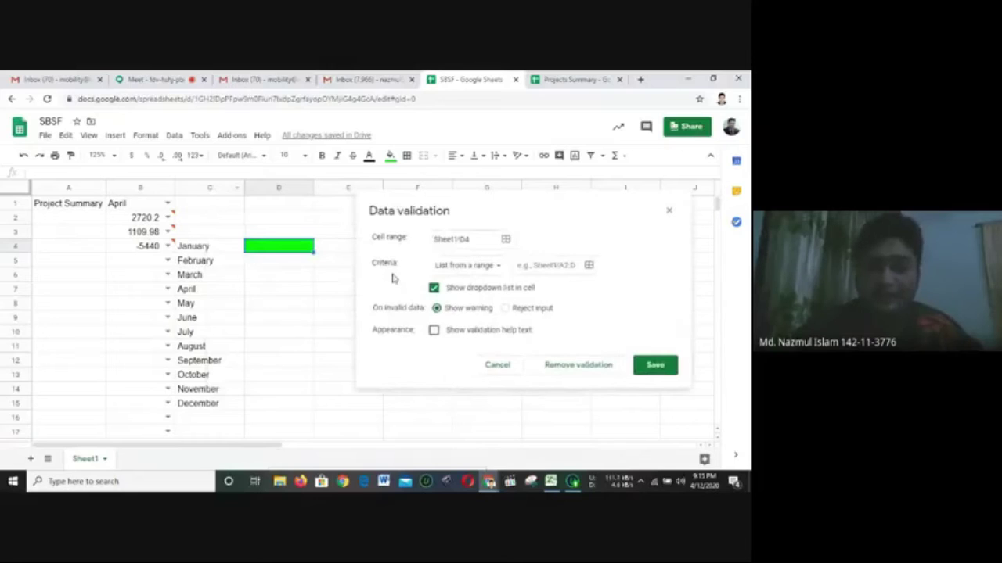
pyautogui.click(505, 239)
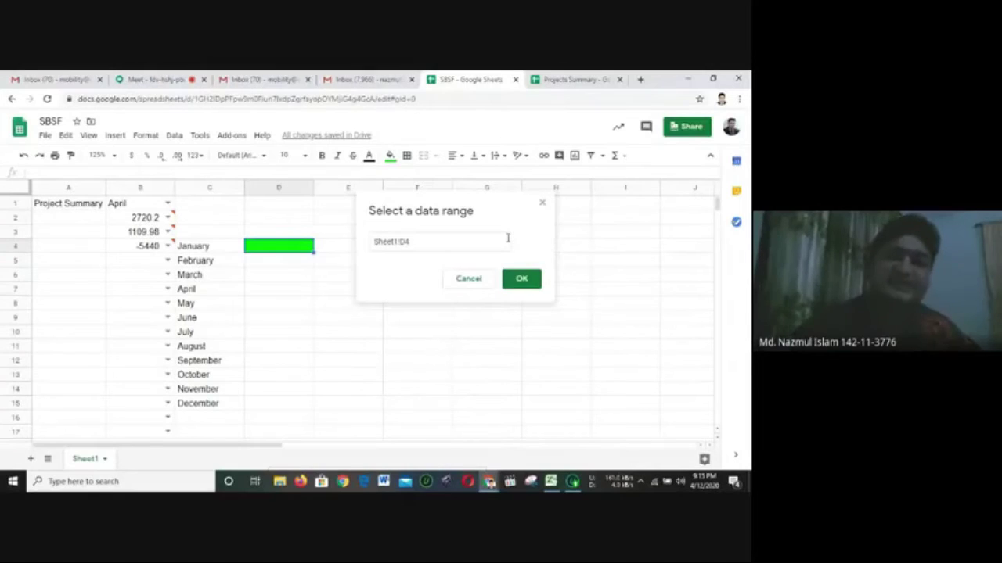
pyautogui.click(281, 189)
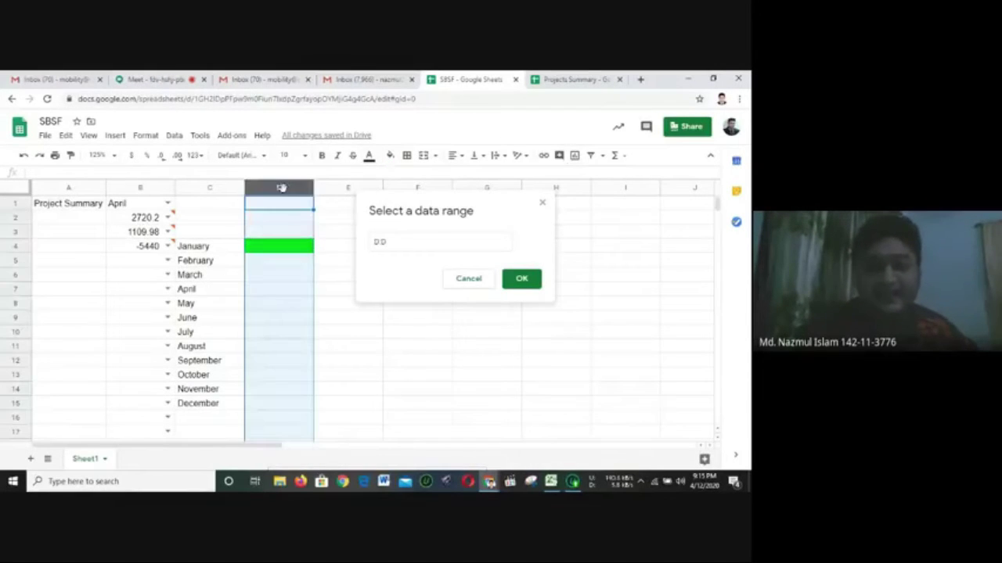
pyautogui.click(516, 279)
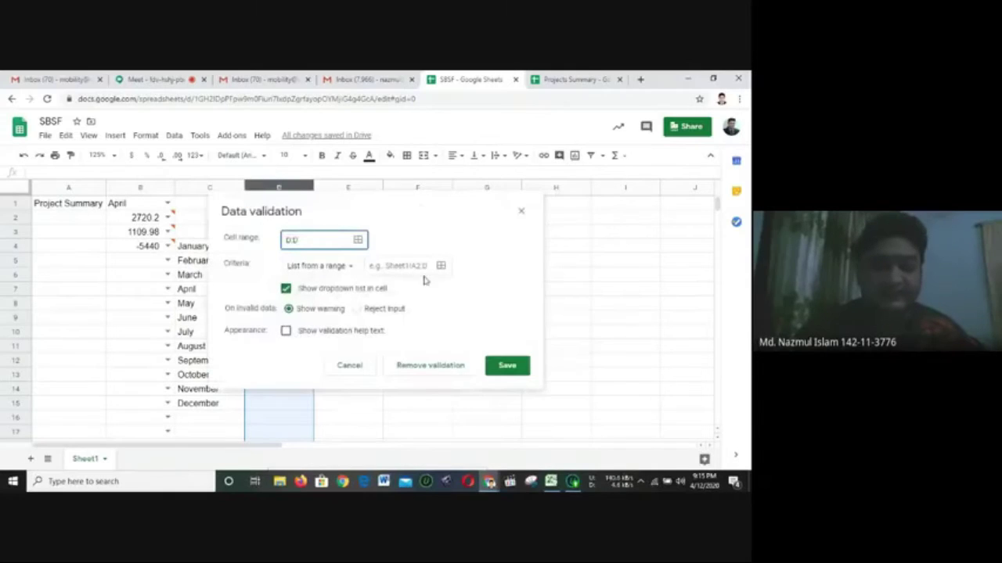
pyautogui.click(358, 239)
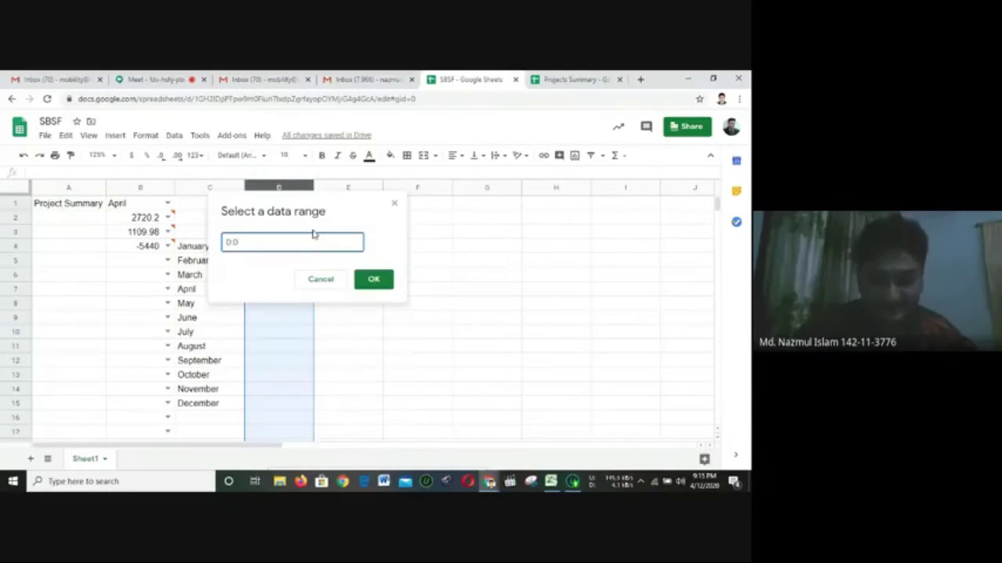
pyautogui.moveTo(311, 208); pyautogui.dragTo(522, 215)
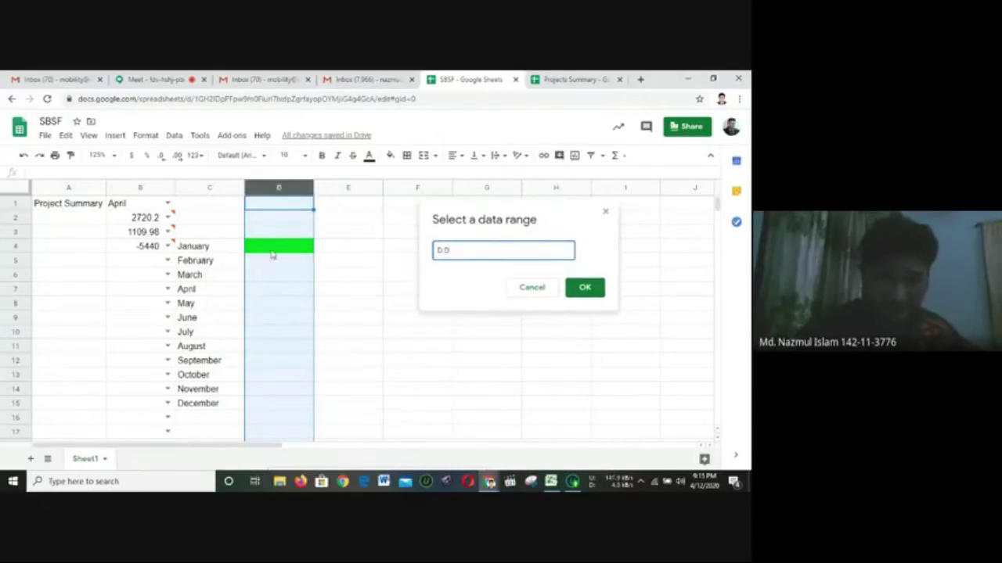
pyautogui.click(272, 250)
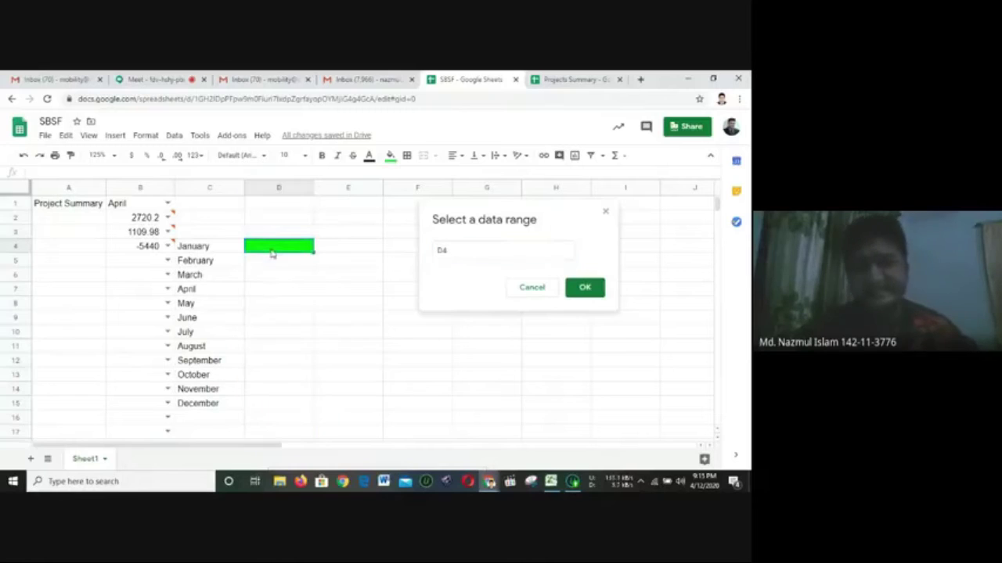
pyautogui.click(589, 290)
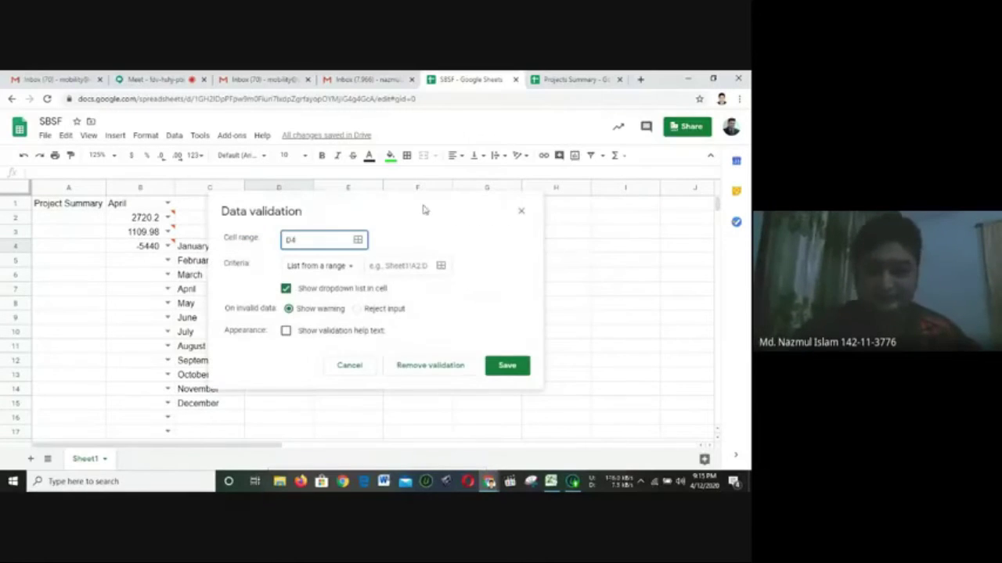
# Set the list source to C4:C15 (January–December), save, and check D4's month list
pyautogui.moveTo(438, 222); pyautogui.dragTo(577, 204)
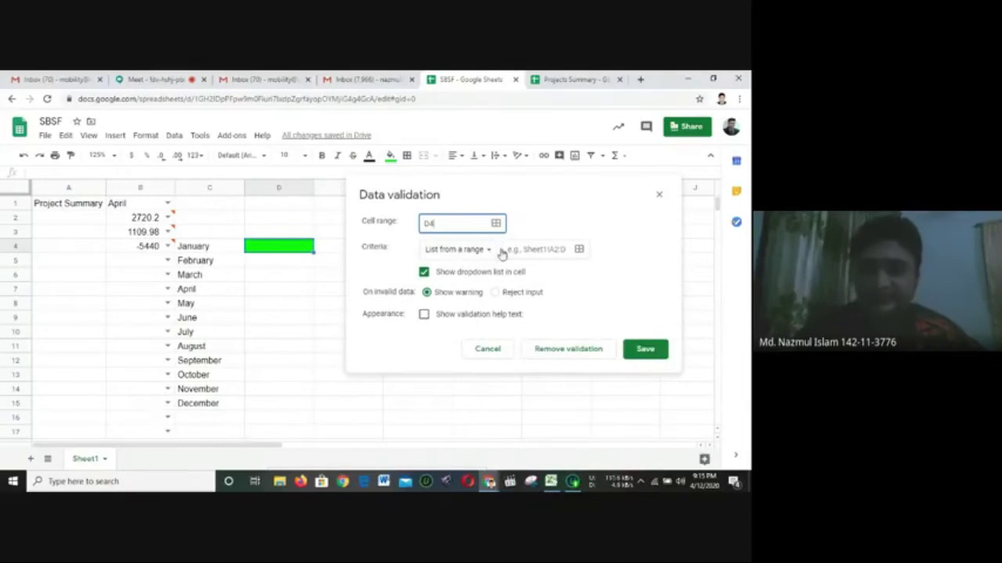
pyautogui.click(580, 249)
pyautogui.click(187, 250)
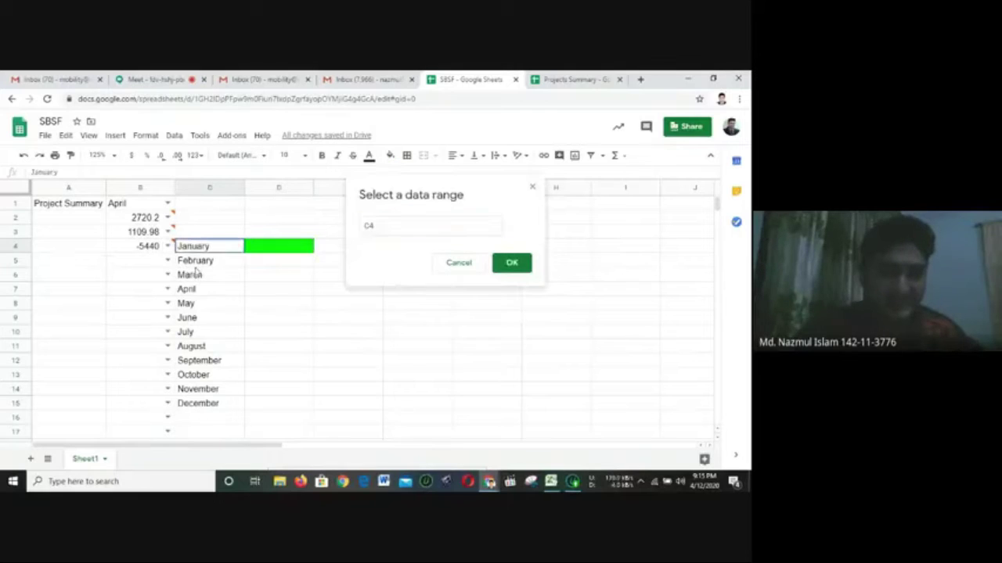
pyautogui.moveTo(194, 274); pyautogui.dragTo(199, 405)
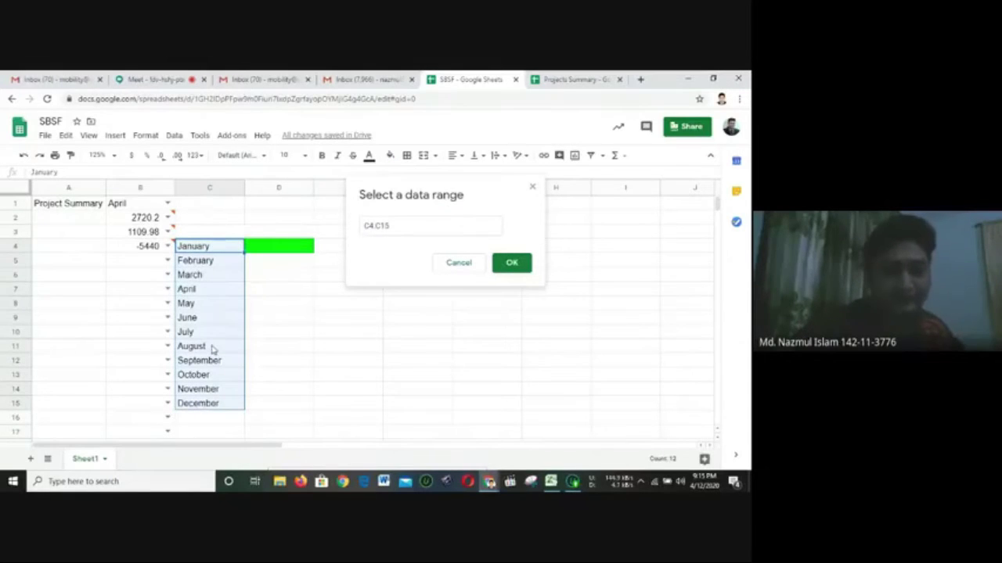
pyautogui.click(511, 263)
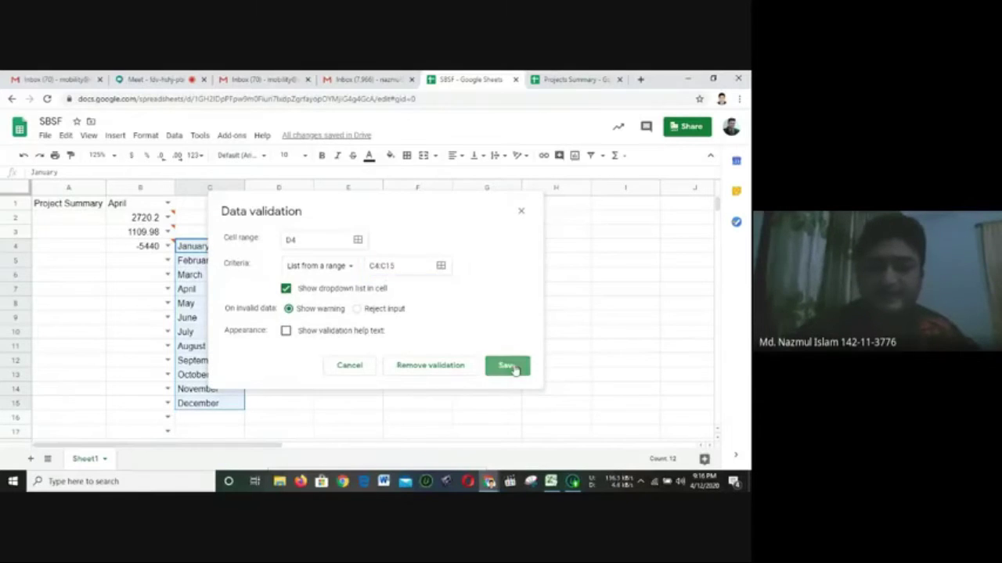
pyautogui.click(514, 366)
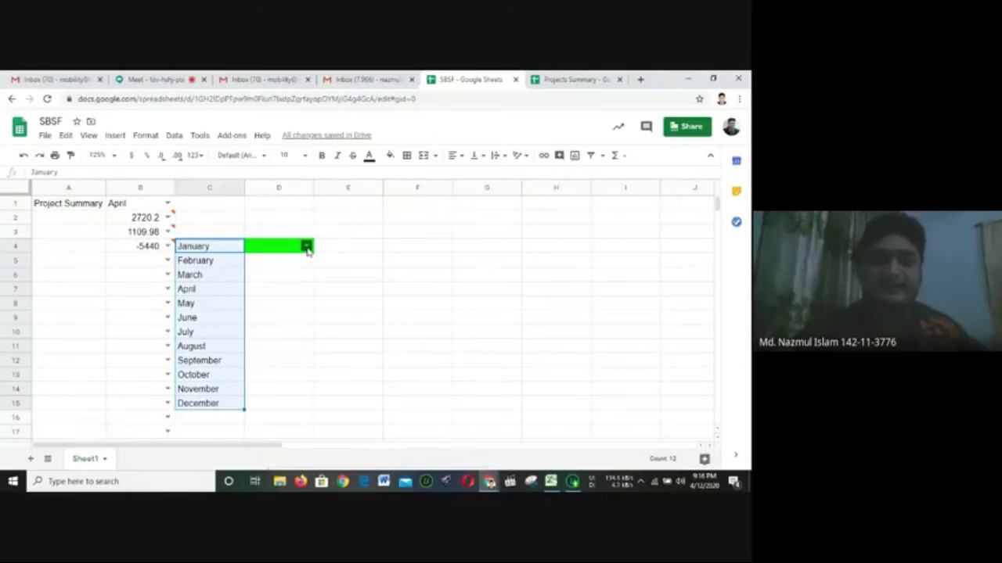
pyautogui.click(306, 246)
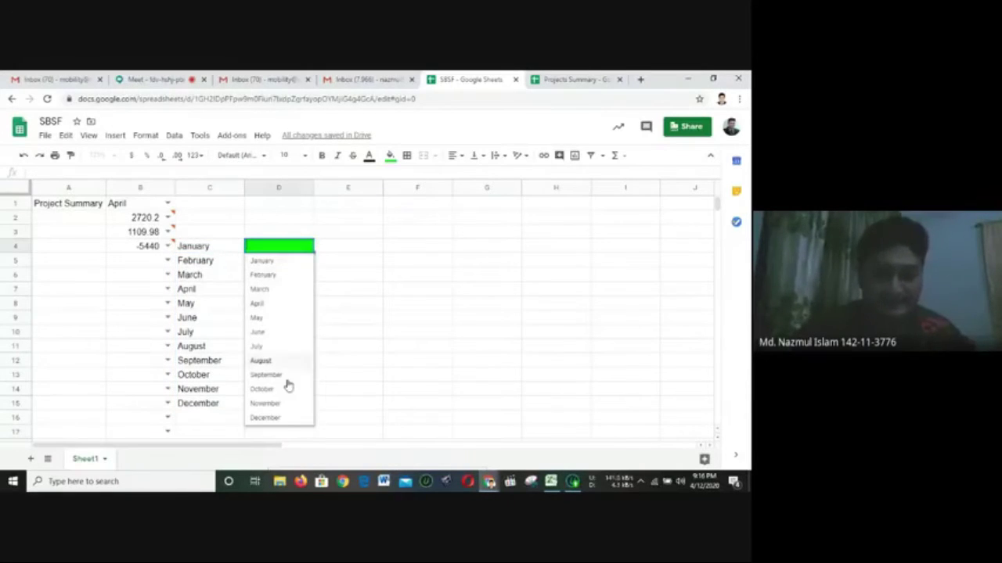
pyautogui.click(395, 234)
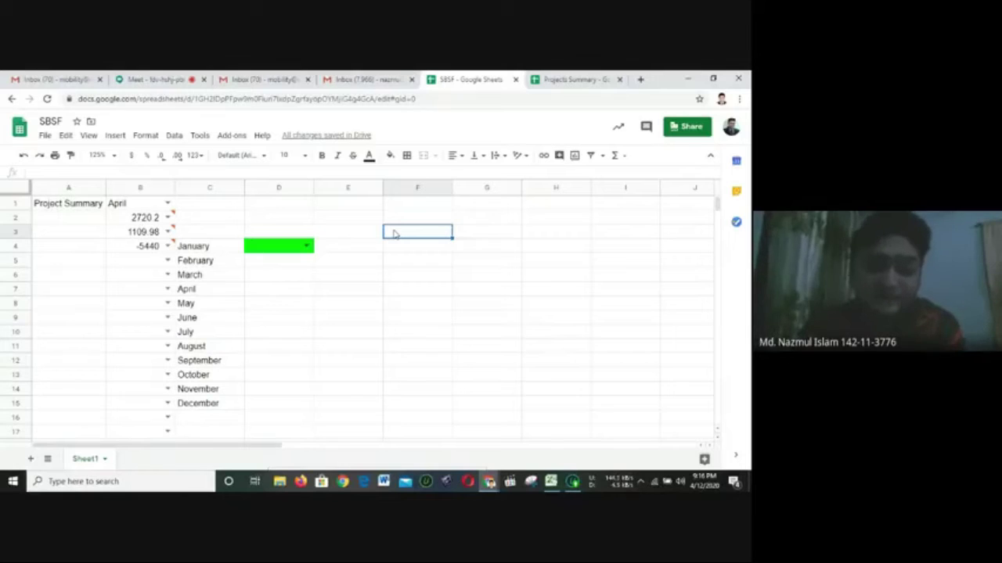
# Enter BBA, MBA and CSE in C4:C6 and delete the remaining months April–December
pyautogui.click(218, 254)
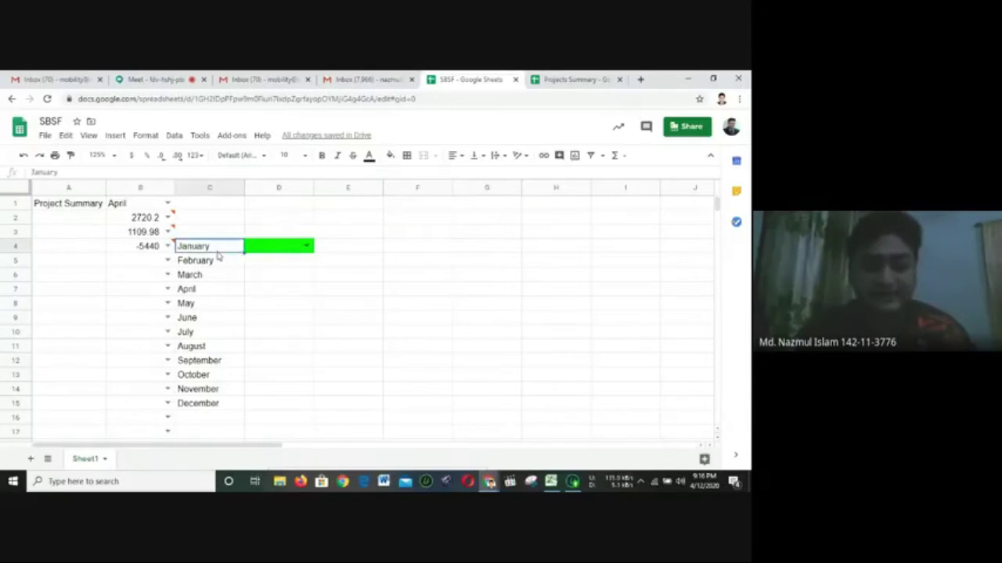
pyautogui.write('BBA')
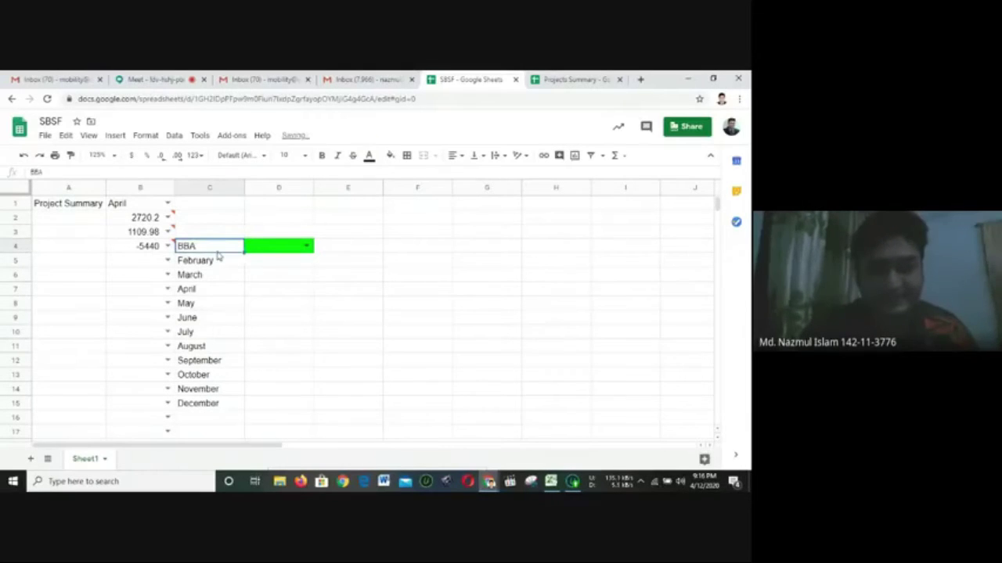
pyautogui.press('Return')
pyautogui.write('MBA')
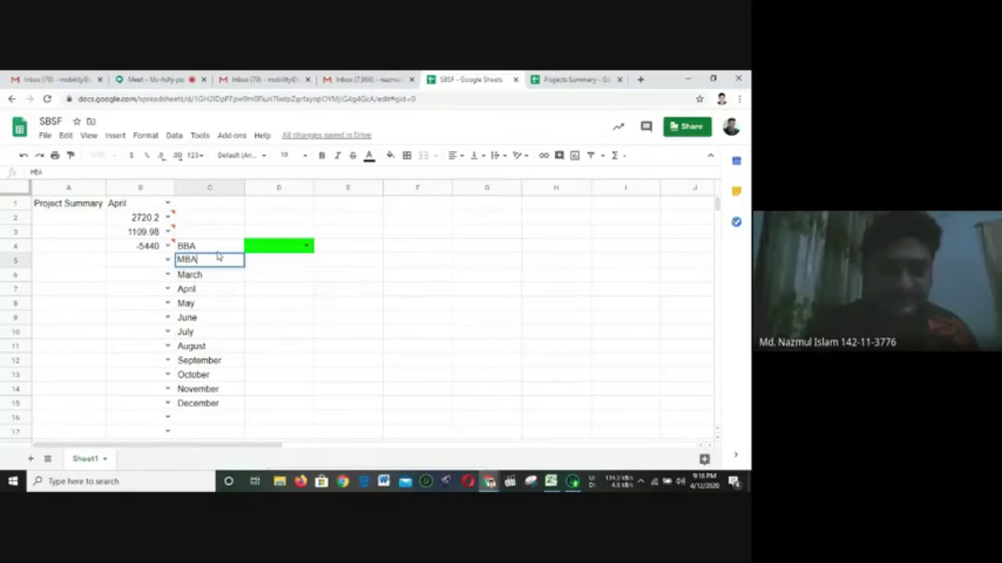
pyautogui.press('Return')
pyautogui.write('CSE')
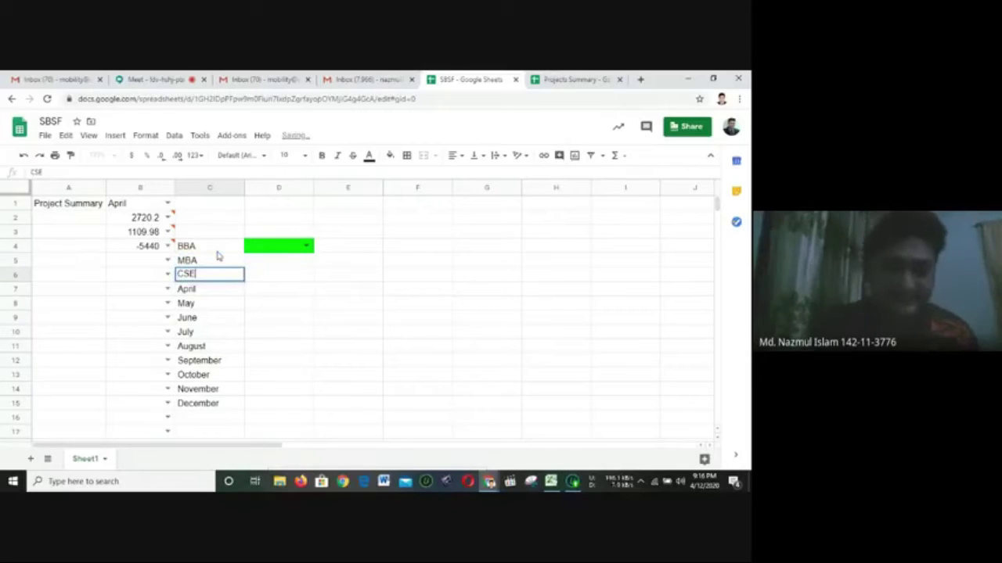
pyautogui.press('Return')
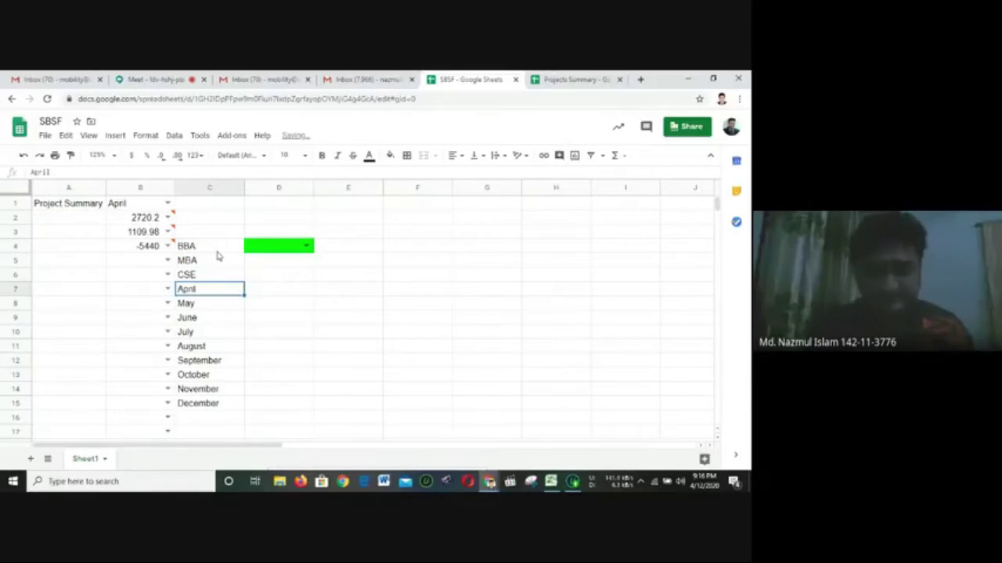
pyautogui.hotkey('shift', 'Down')
pyautogui.hotkey('shift', 'Down')
pyautogui.hotkey('shift', 'Down')
pyautogui.hotkey('shift', 'Down')
pyautogui.hotkey('shift', 'Down')
pyautogui.hotkey('shift', 'Down')
pyautogui.hotkey('shift', 'Down')
pyautogui.hotkey('shift', 'Down')
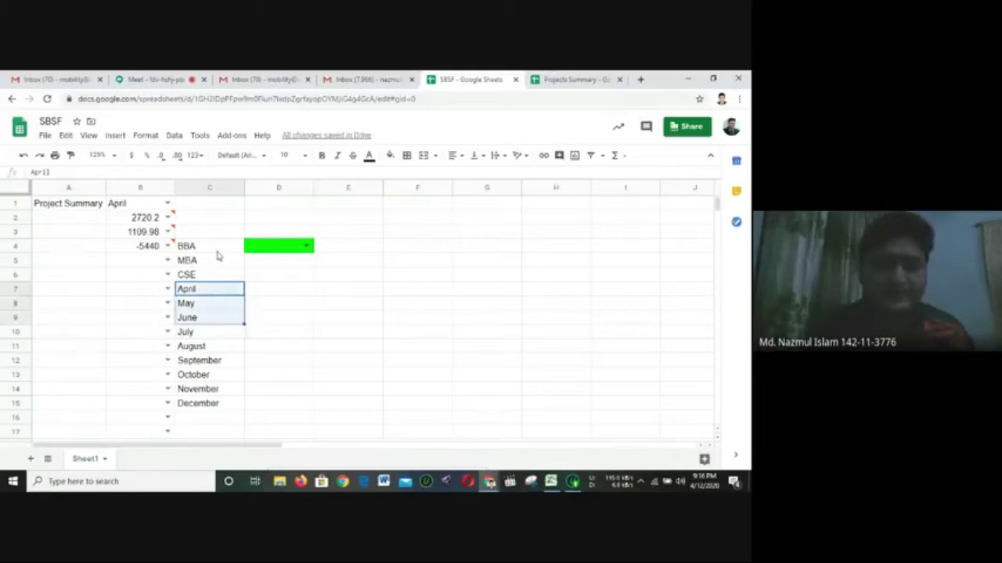
pyautogui.press('Delete')
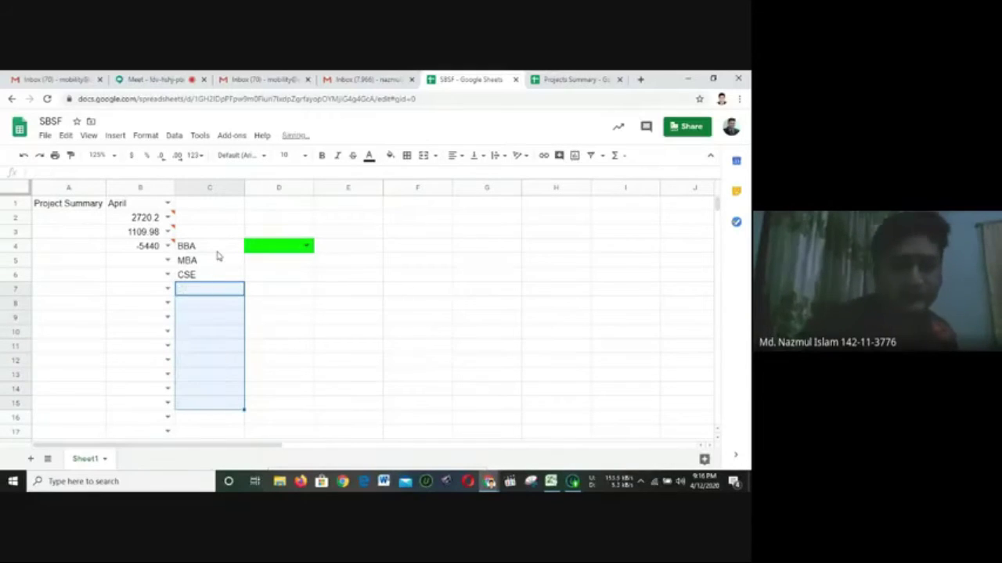
pyautogui.click(254, 280)
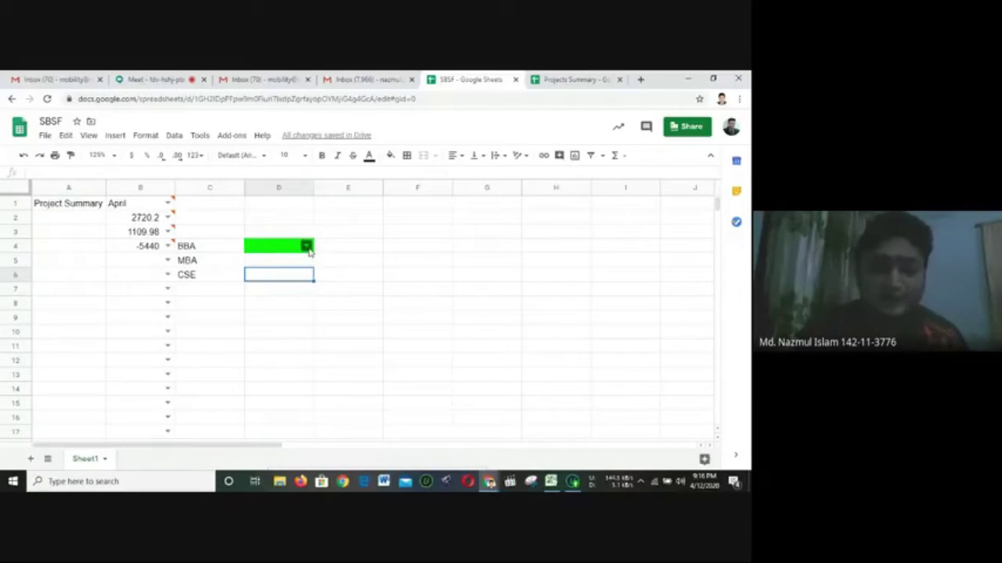
# Set D4's dropdown value to MBA after briefly trying BBA
pyautogui.click(306, 246)
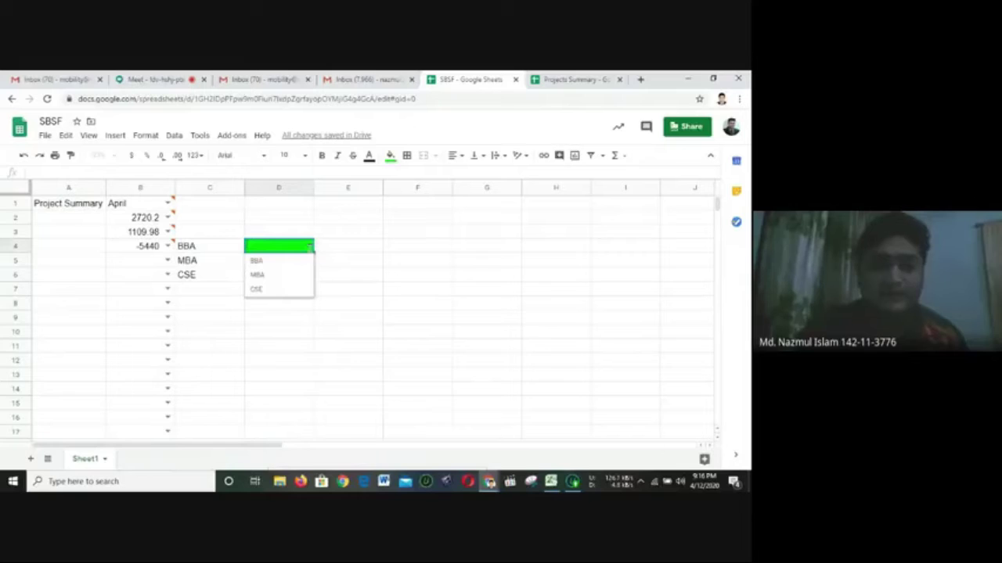
pyautogui.click(285, 264)
pyautogui.click(320, 266)
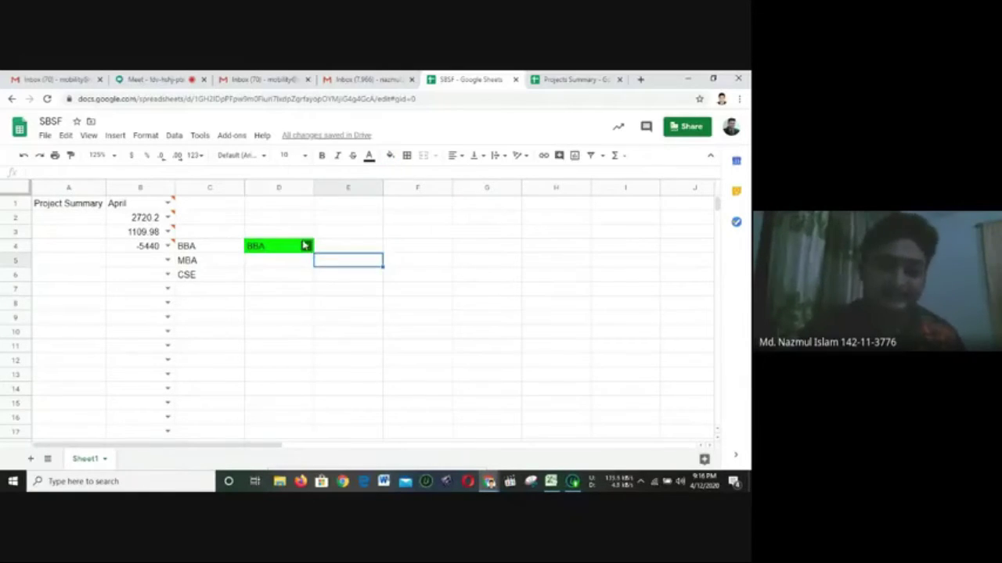
pyautogui.click(306, 246)
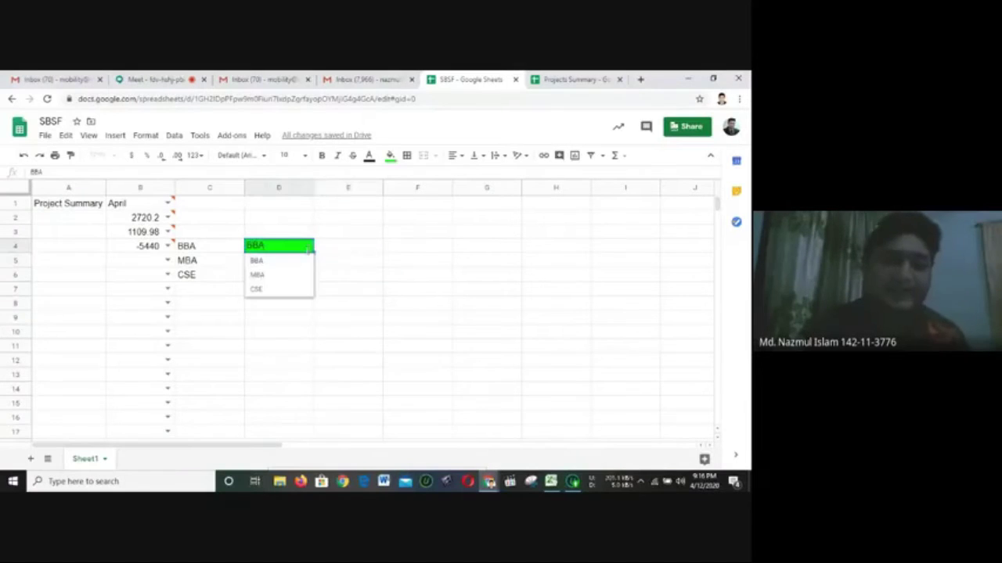
pyautogui.click(270, 265)
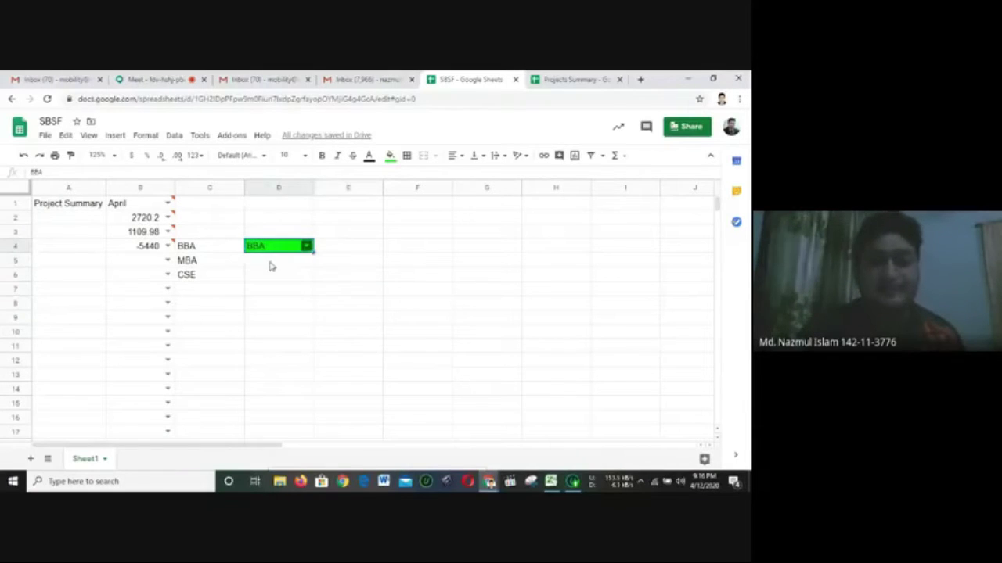
pyautogui.click(307, 246)
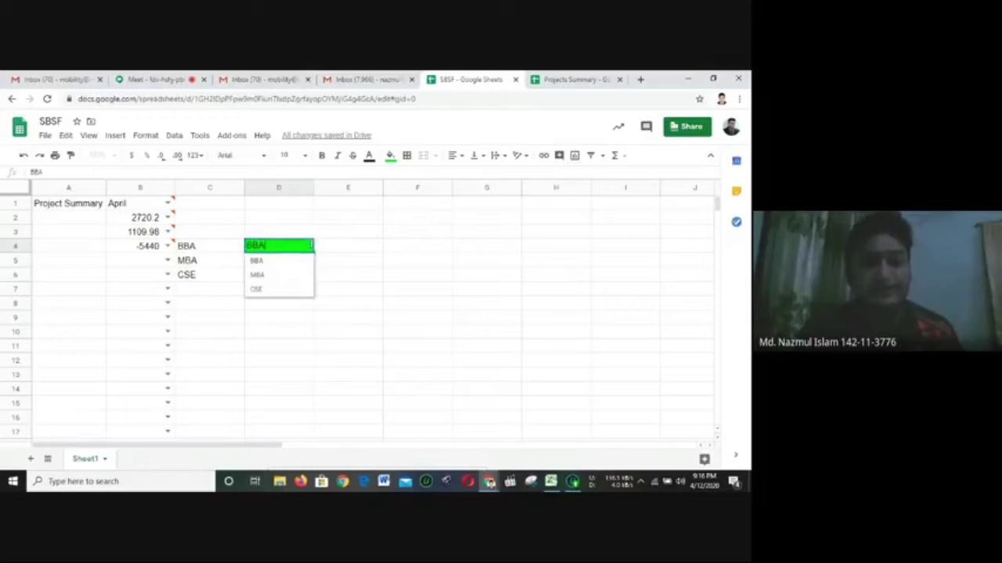
pyautogui.click(274, 275)
# Review the program names in C4:C6 and select cell E4 for a new dropdown
pyautogui.click(222, 275)
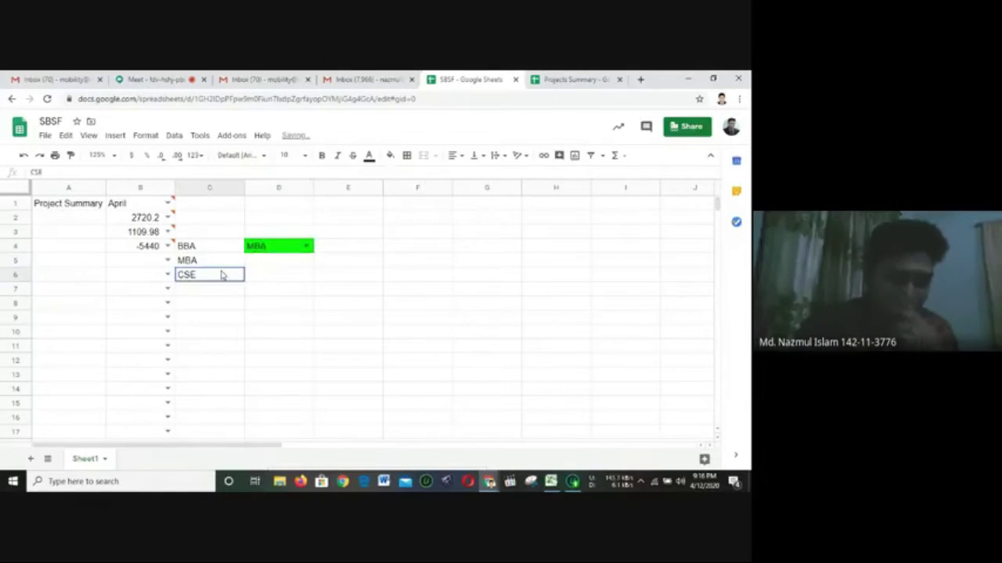
pyautogui.click(367, 255)
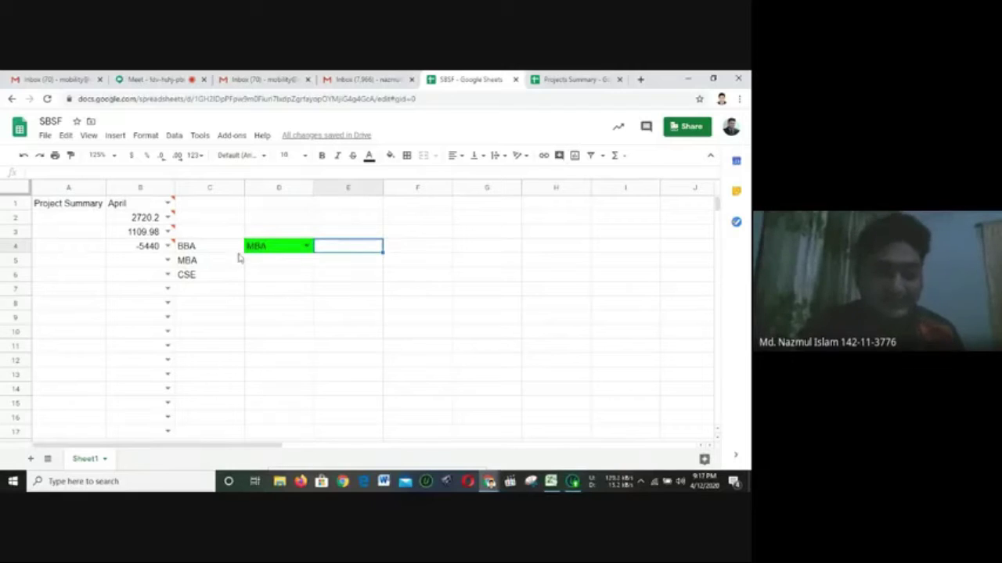
pyautogui.moveTo(212, 252); pyautogui.dragTo(217, 277)
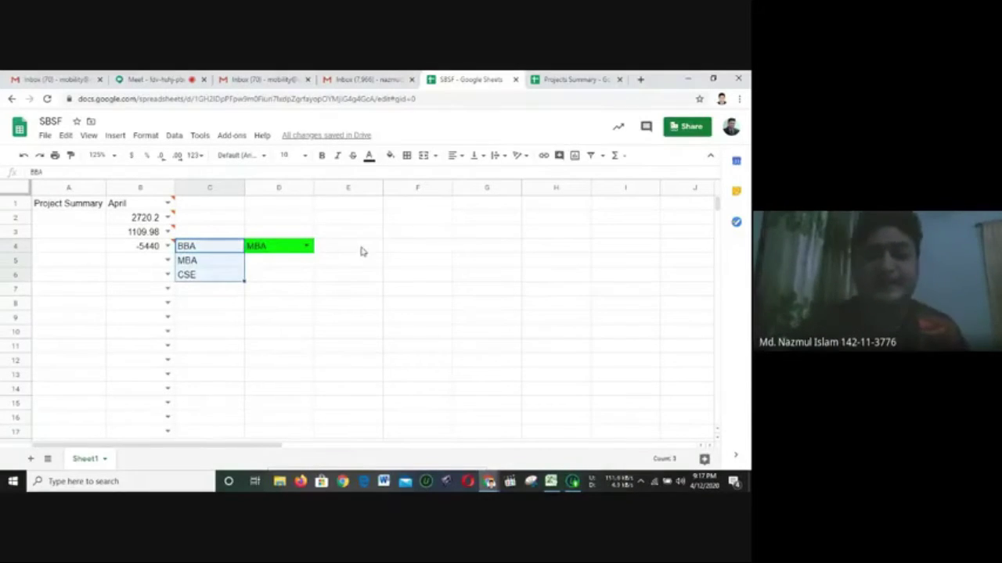
pyautogui.click(317, 246)
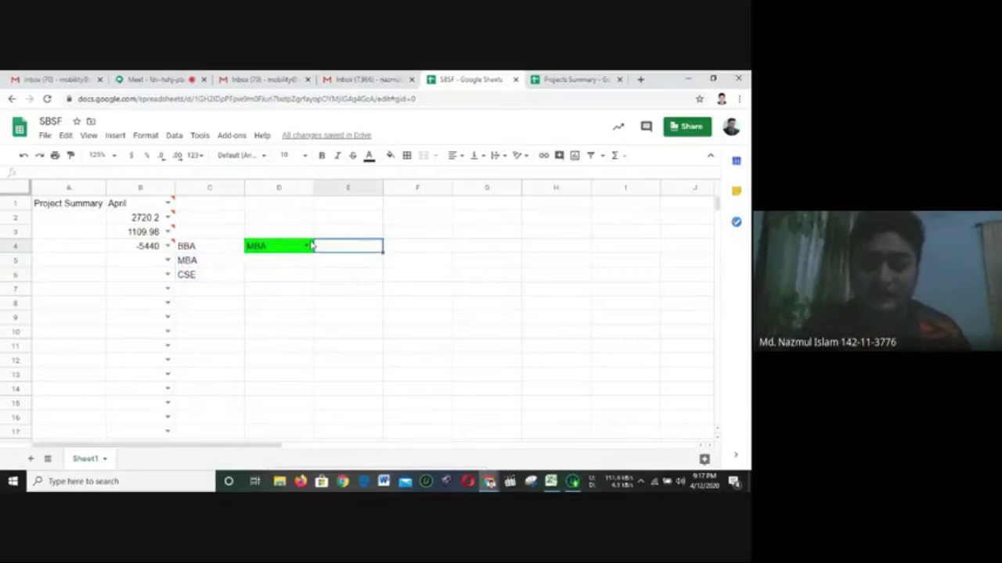
pyautogui.click(348, 271)
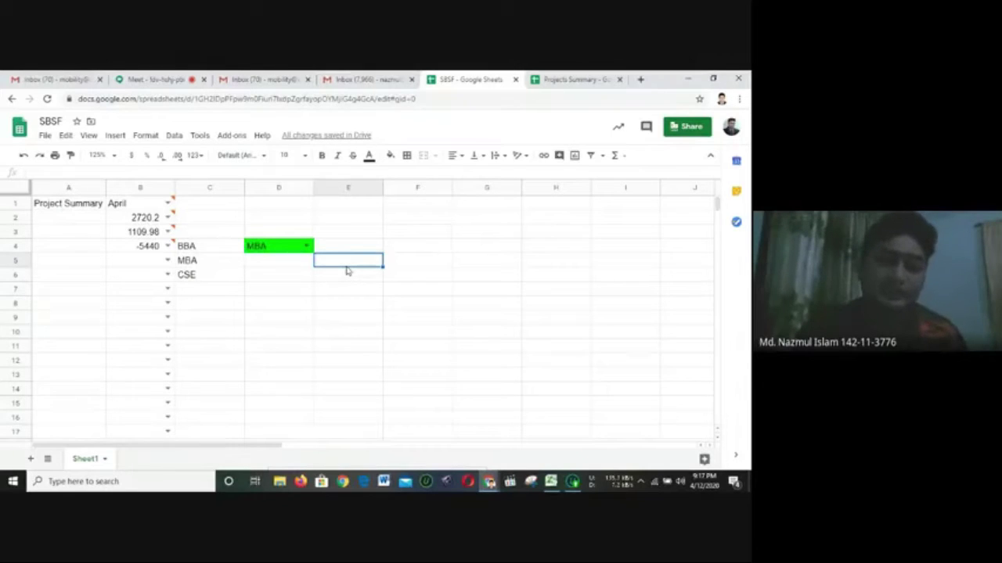
pyautogui.click(344, 249)
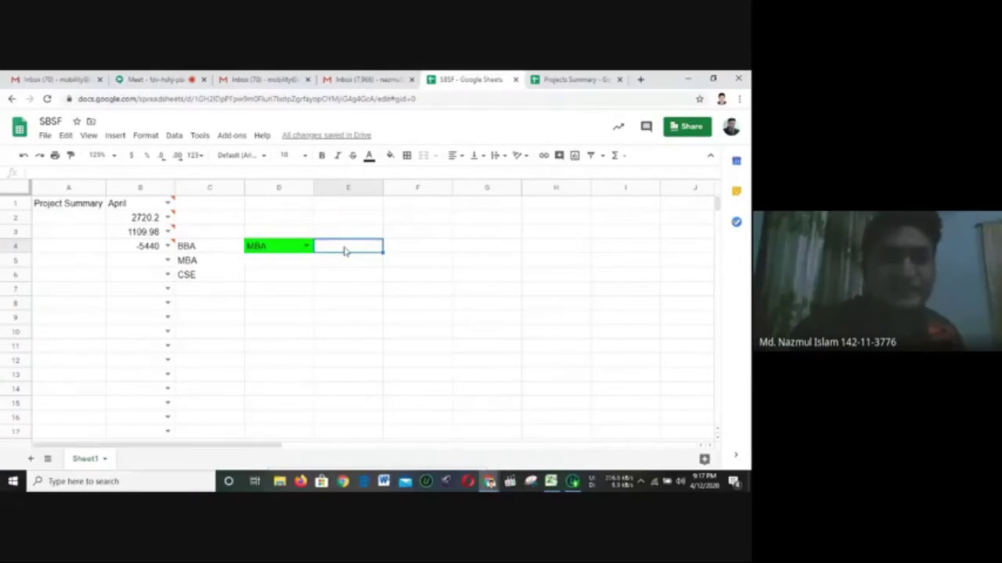
pyautogui.click(174, 134)
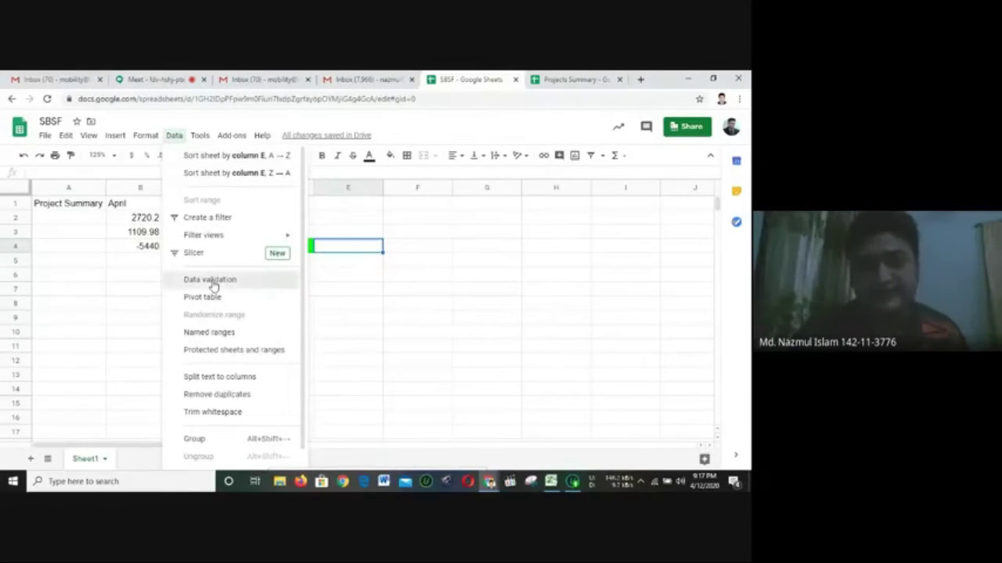
# Give E4 a list validation sourced from the whole of column C (C:C) and save it
pyautogui.click(211, 280)
pyautogui.moveTo(367, 227); pyautogui.dragTo(551, 263)
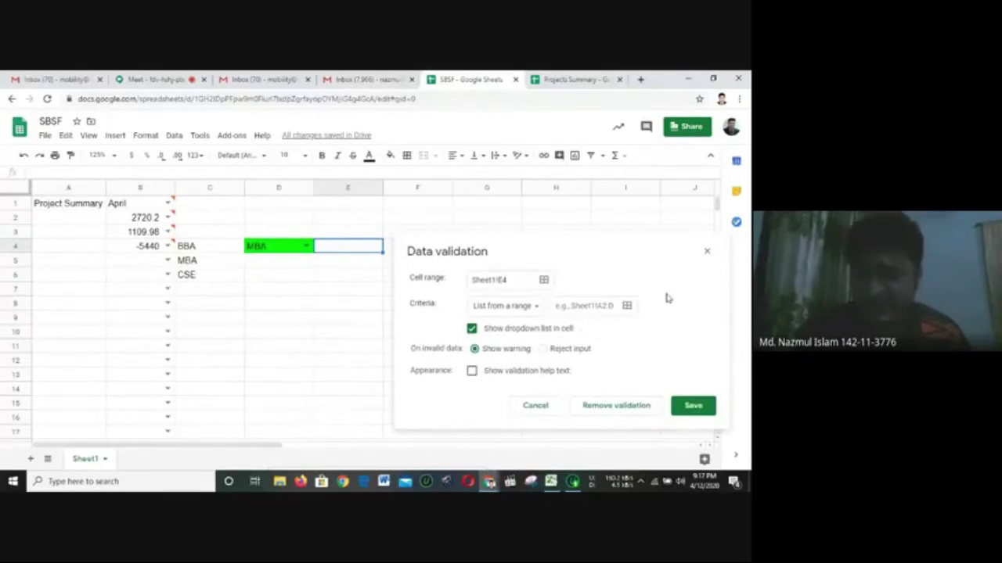
pyautogui.click(627, 306)
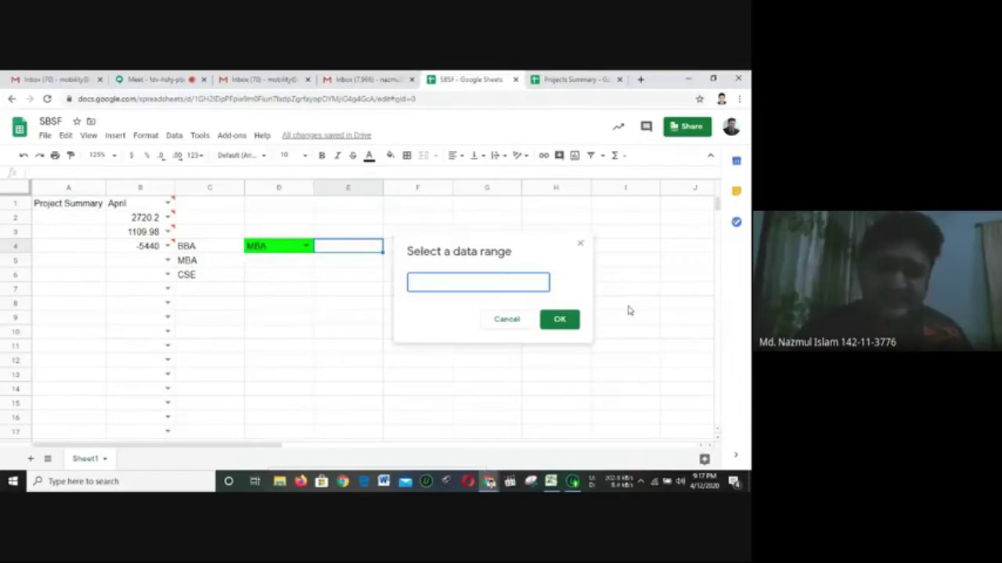
pyautogui.click(510, 324)
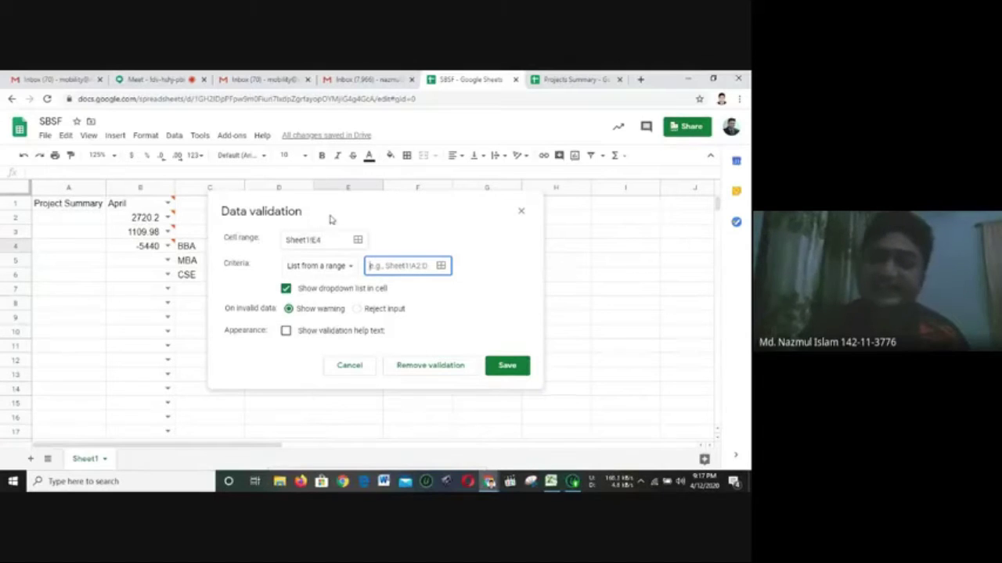
pyautogui.moveTo(331, 219); pyautogui.dragTo(559, 250)
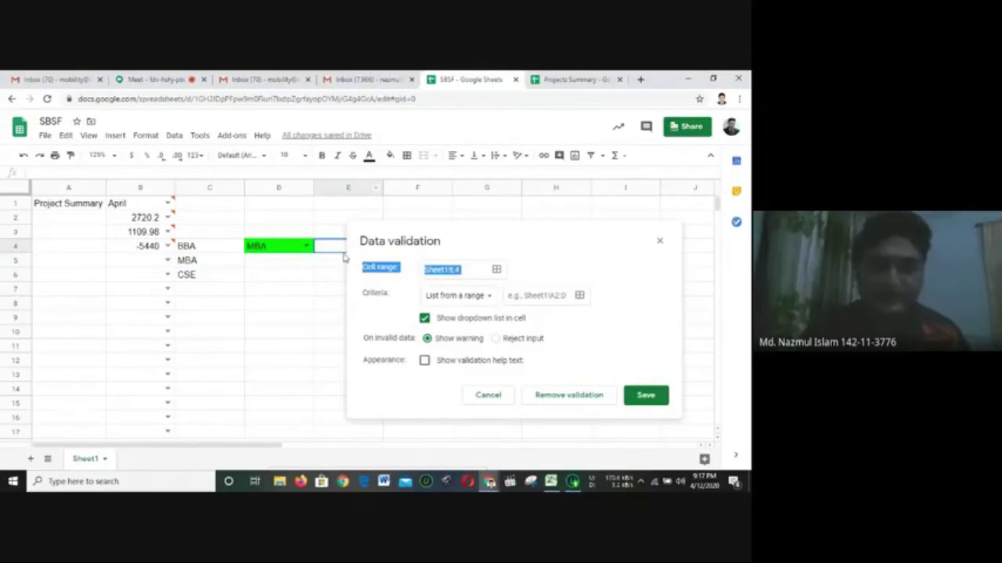
pyautogui.click(579, 295)
pyautogui.click(191, 249)
pyautogui.moveTo(201, 267); pyautogui.dragTo(201, 295)
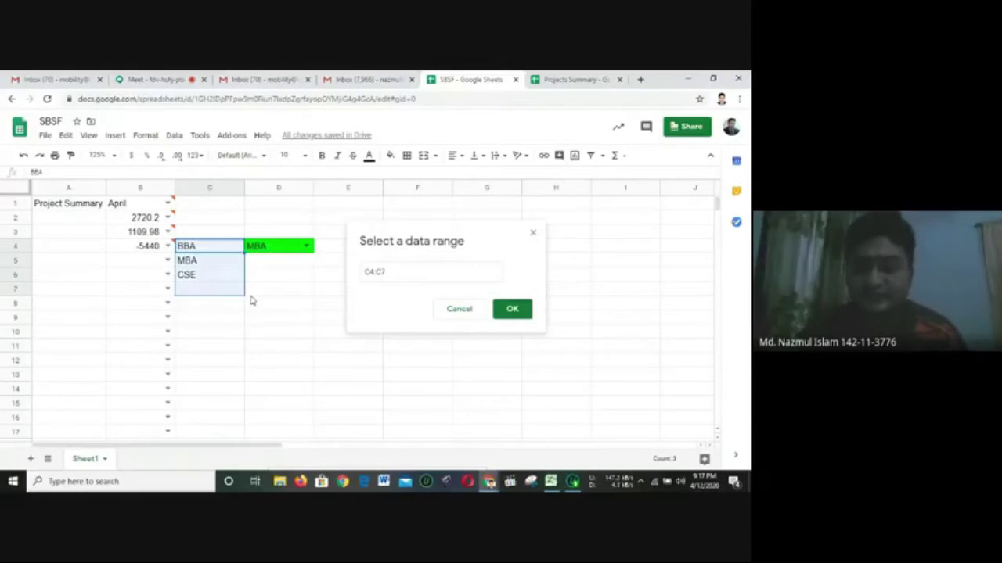
pyautogui.click(219, 191)
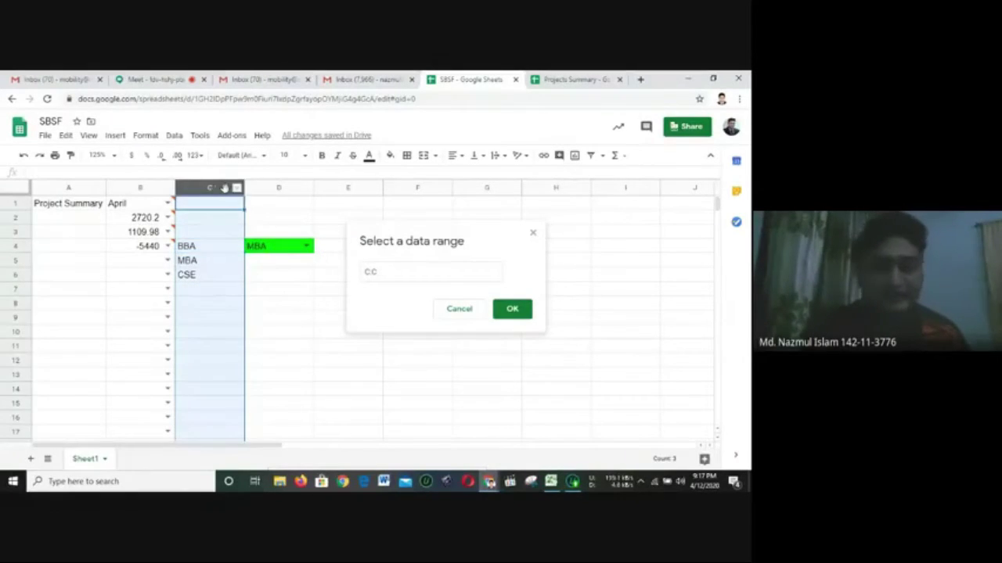
pyautogui.click(511, 310)
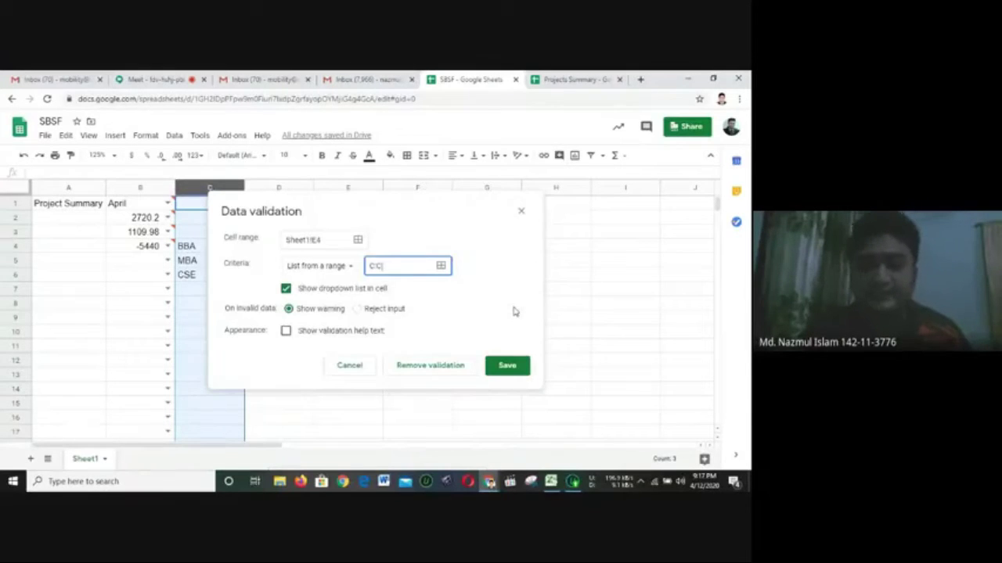
pyautogui.click(510, 367)
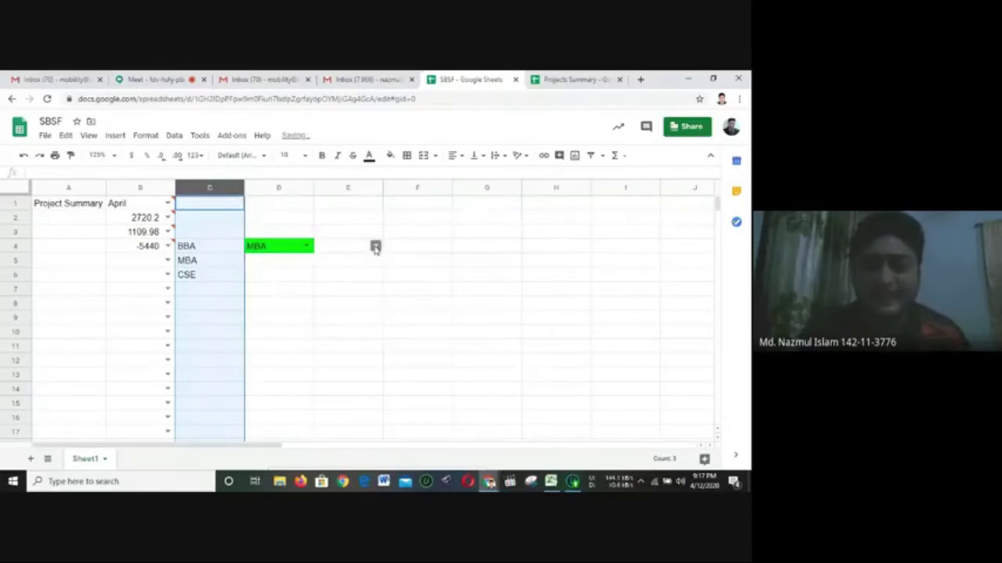
pyautogui.click(376, 248)
# Add Textile to C7 and pick it in E4's dropdown
pyautogui.click(212, 280)
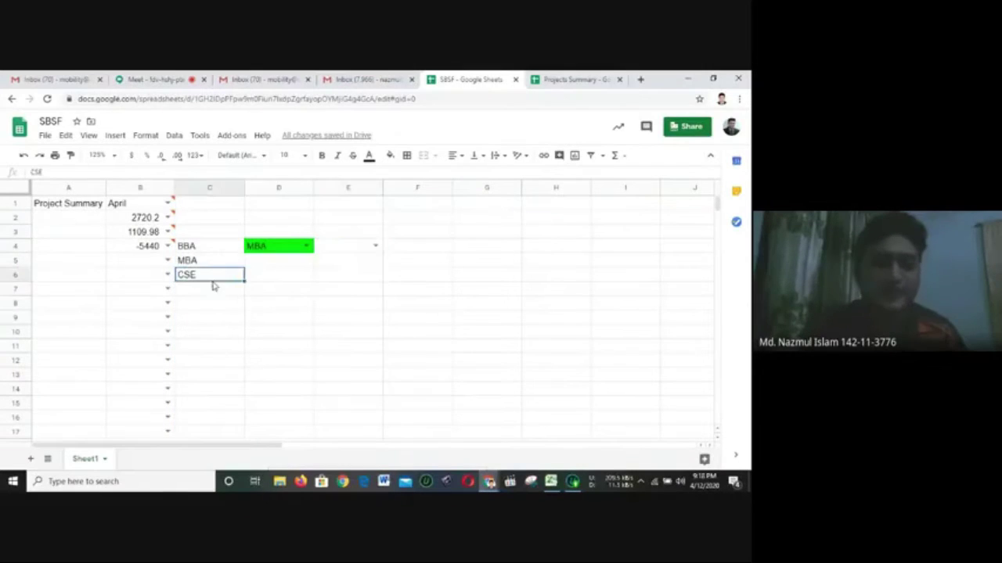
pyautogui.click(215, 291)
pyautogui.write('Tex')
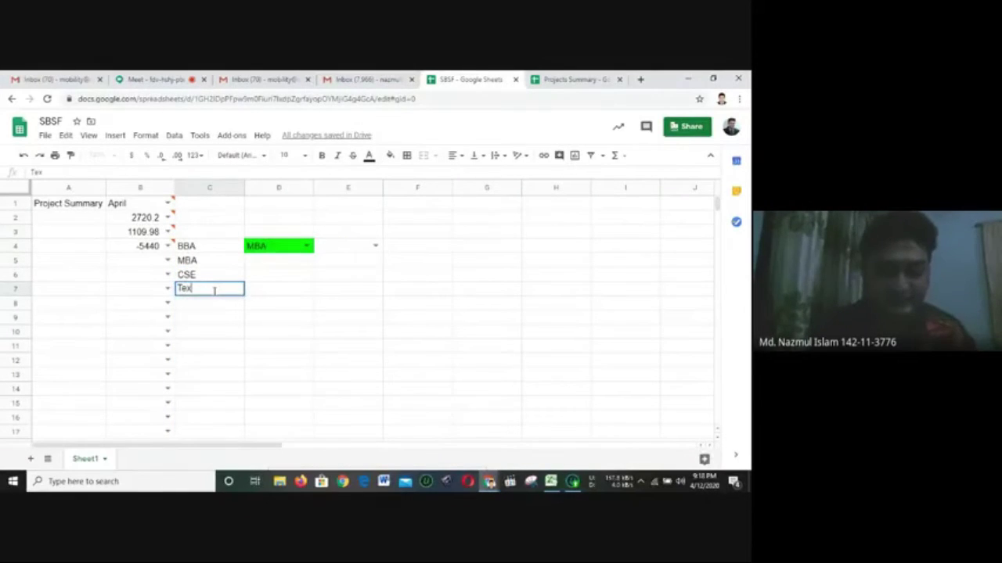
pyautogui.write('tile')
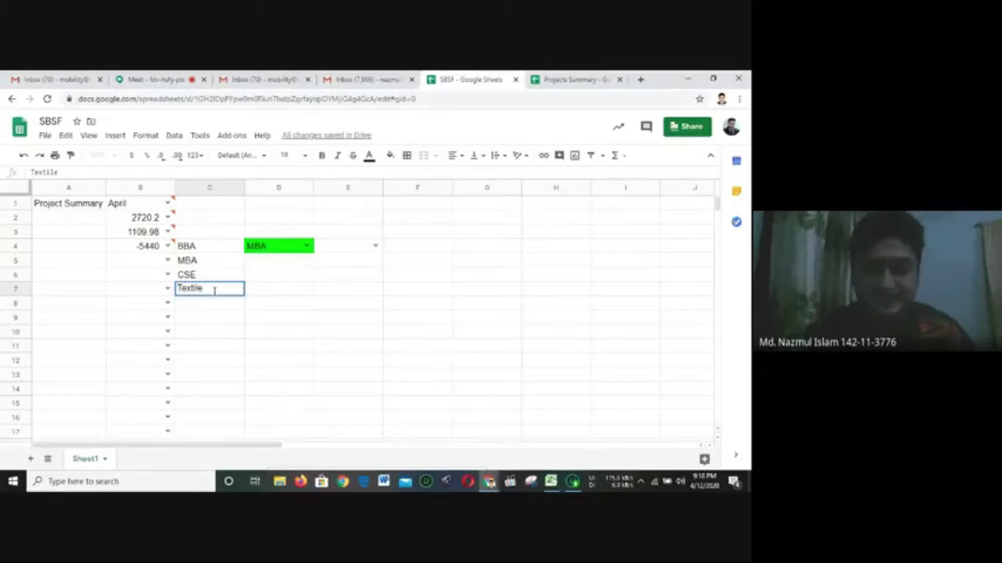
pyautogui.press('Return')
pyautogui.click(375, 246)
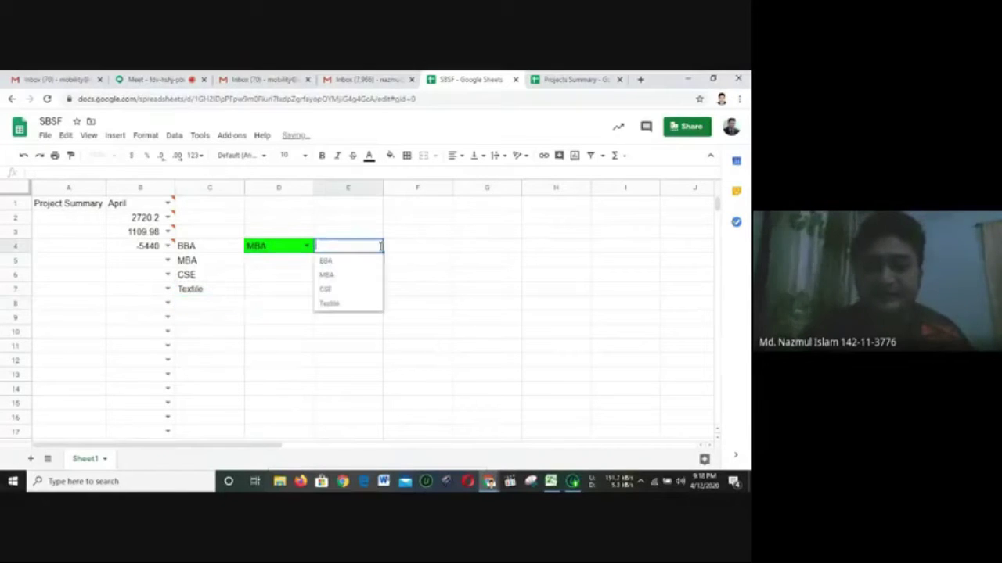
pyautogui.click(351, 305)
# Add PHR to C8, then cycle E4 through PHR and BBA, ending on MBA
pyautogui.click(219, 304)
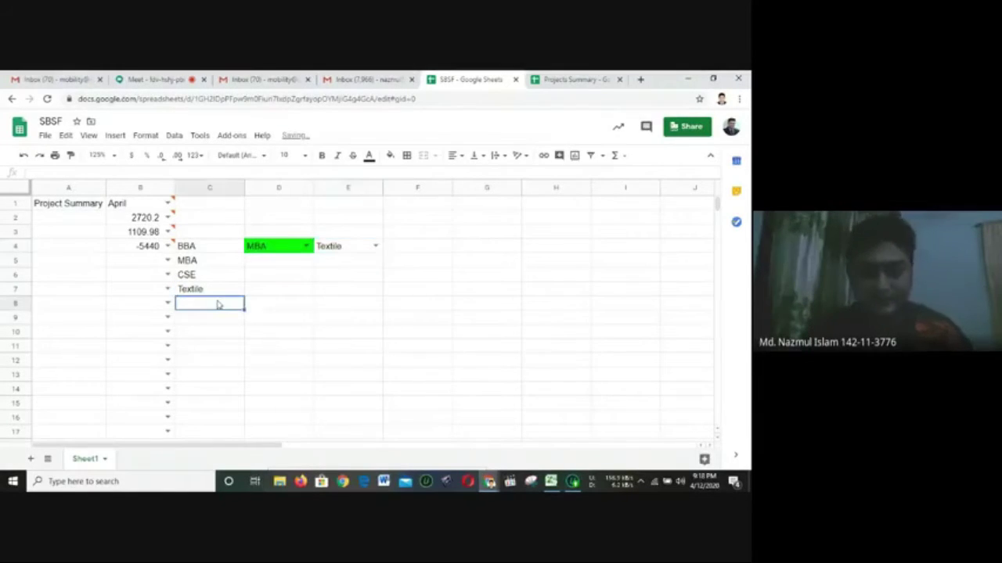
pyautogui.write('PHR')
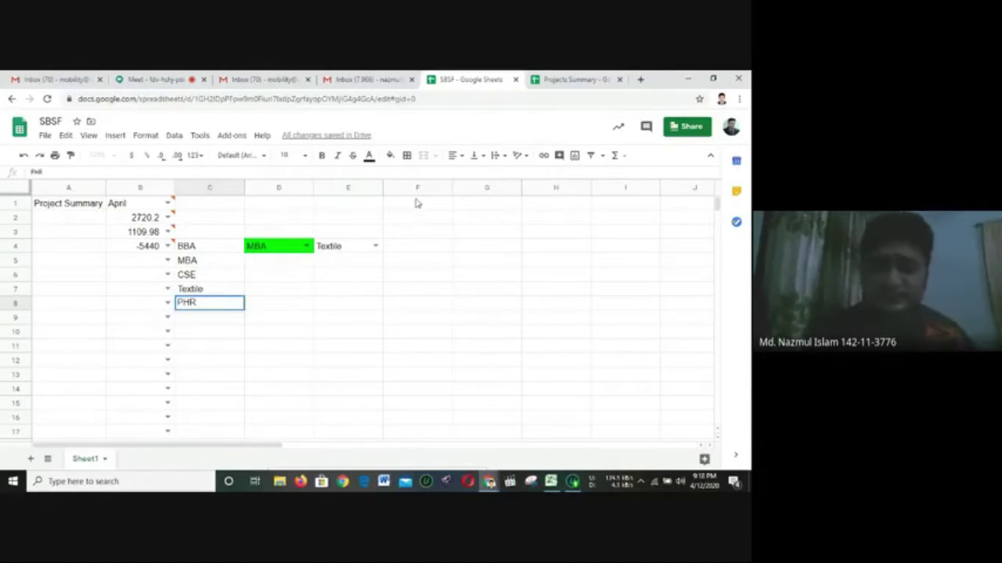
pyautogui.click(374, 237)
pyautogui.click(376, 246)
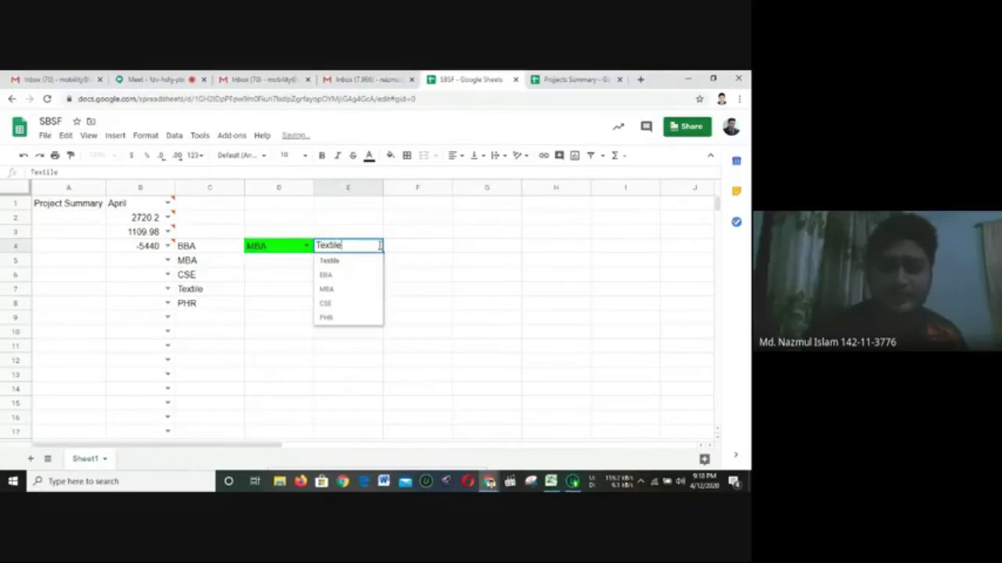
pyautogui.click(337, 320)
pyautogui.click(376, 247)
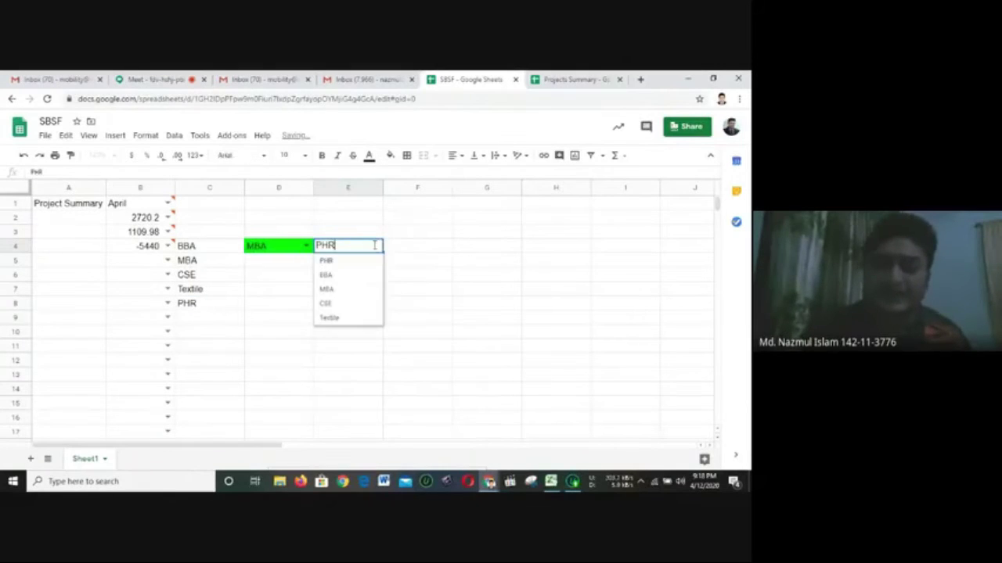
pyautogui.click(364, 262)
pyautogui.click(376, 247)
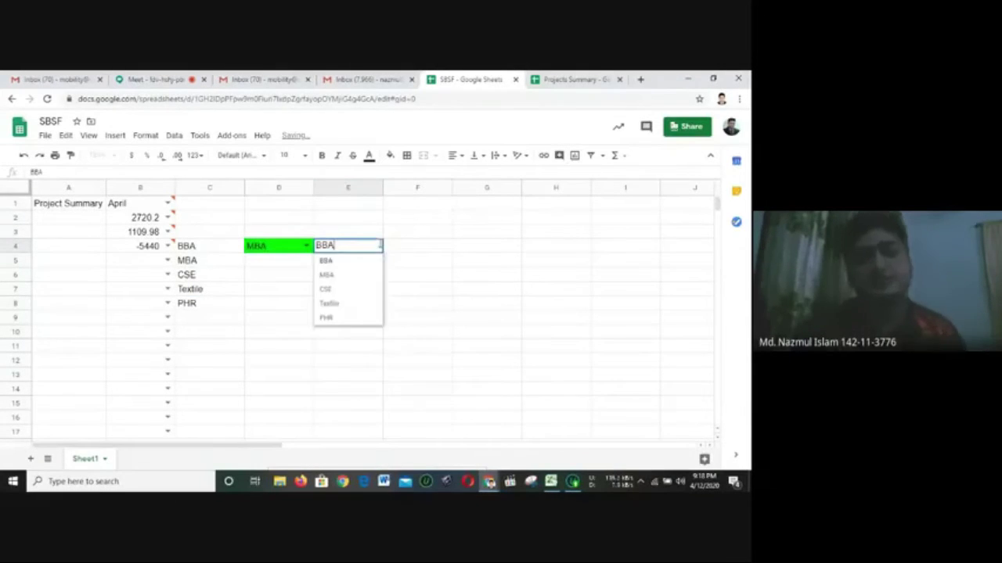
pyautogui.click(332, 274)
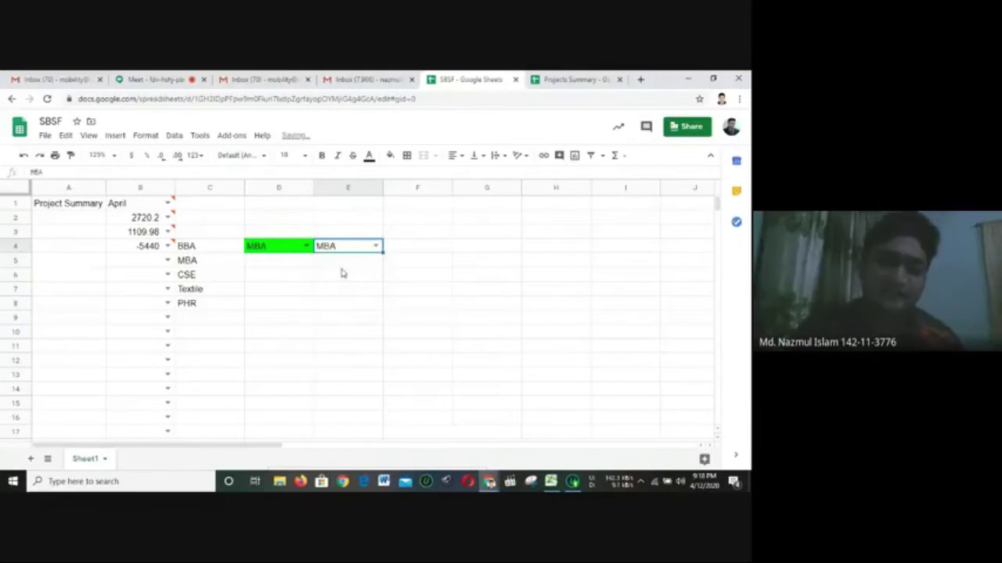
pyautogui.click(364, 278)
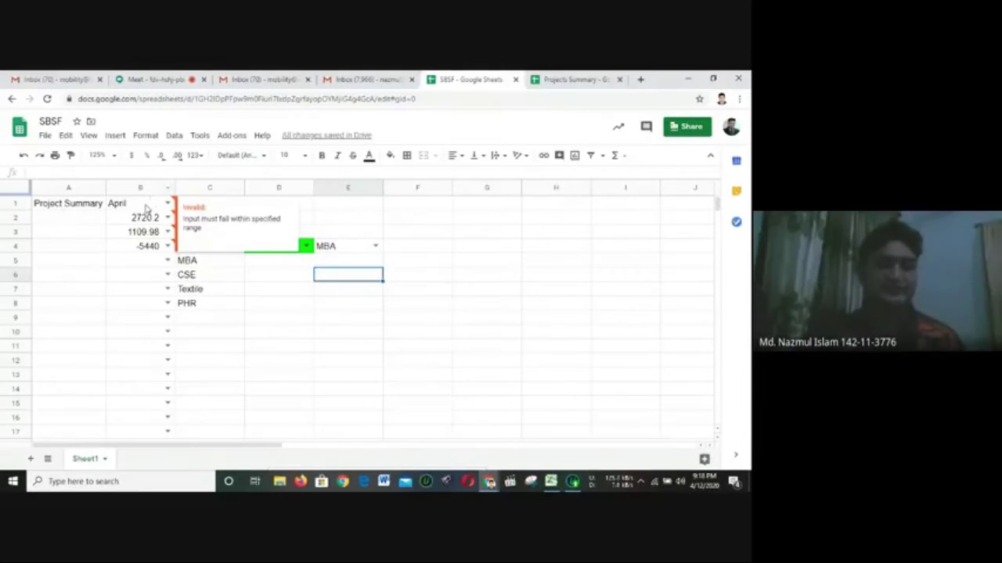
# Clear the April figures from column B and start a new data validation rule
pyautogui.moveTo(141, 205); pyautogui.dragTo(155, 439)
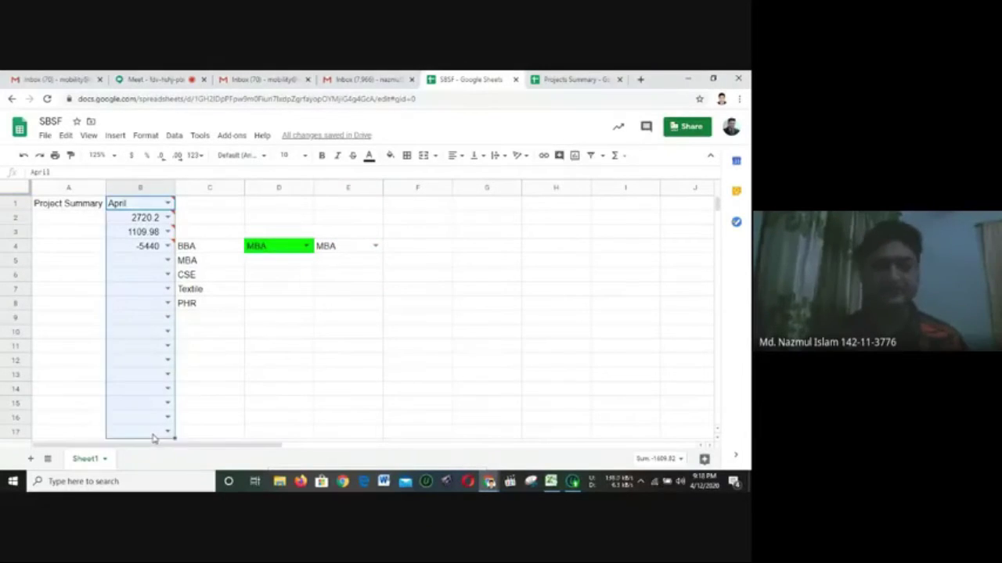
pyautogui.press('Delete')
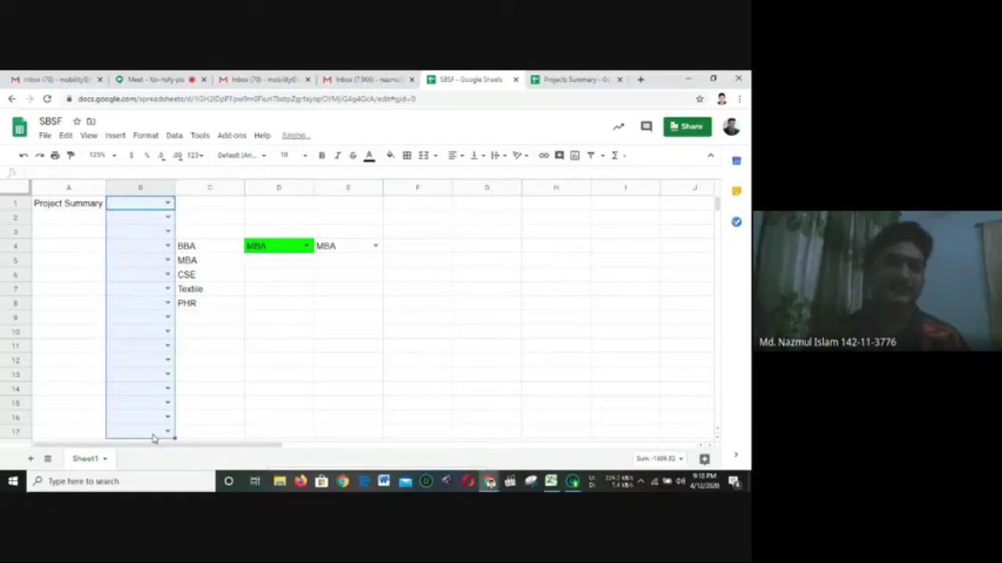
pyautogui.click(218, 219)
pyautogui.click(174, 136)
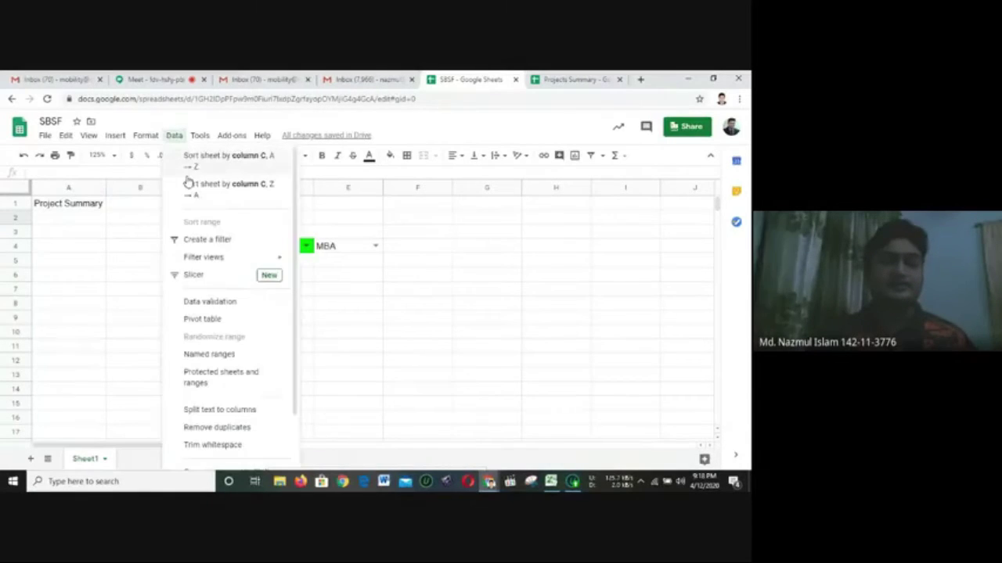
pyautogui.click(212, 279)
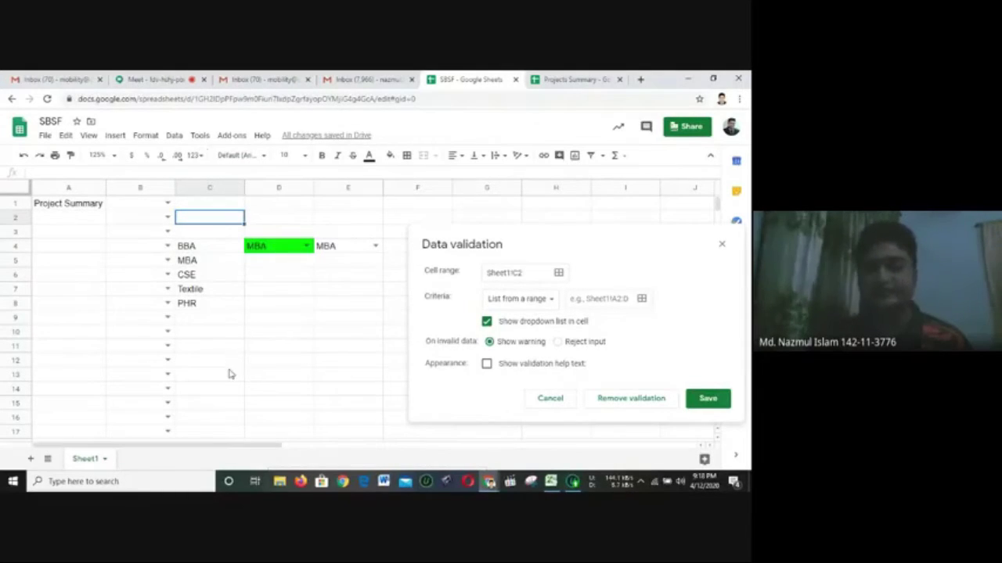
pyautogui.click(706, 403)
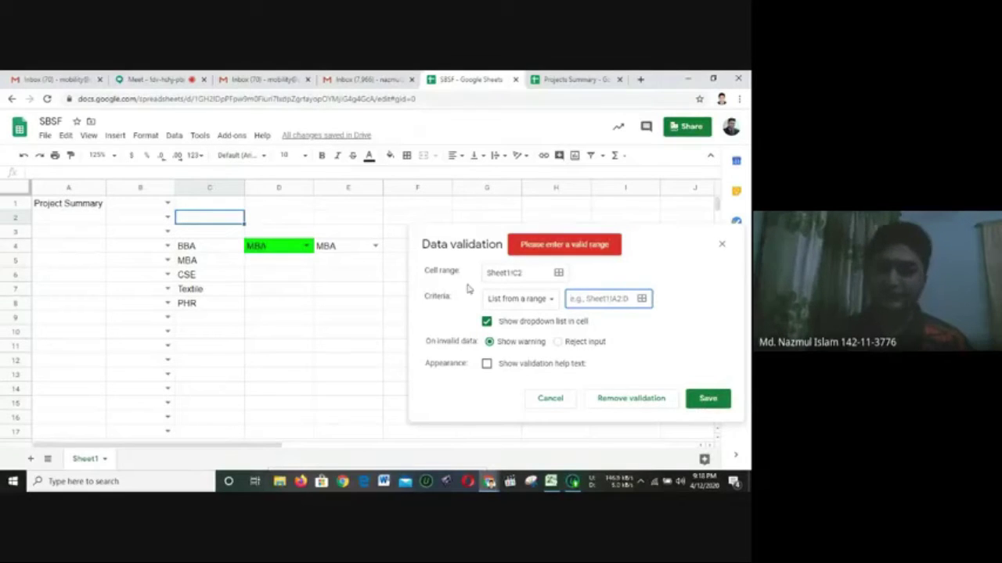
# Set the list source to column C (C:C) and apply the dropdown to cell I9
pyautogui.moveTo(188, 261); pyautogui.dragTo(190, 306)
pyautogui.click(210, 192)
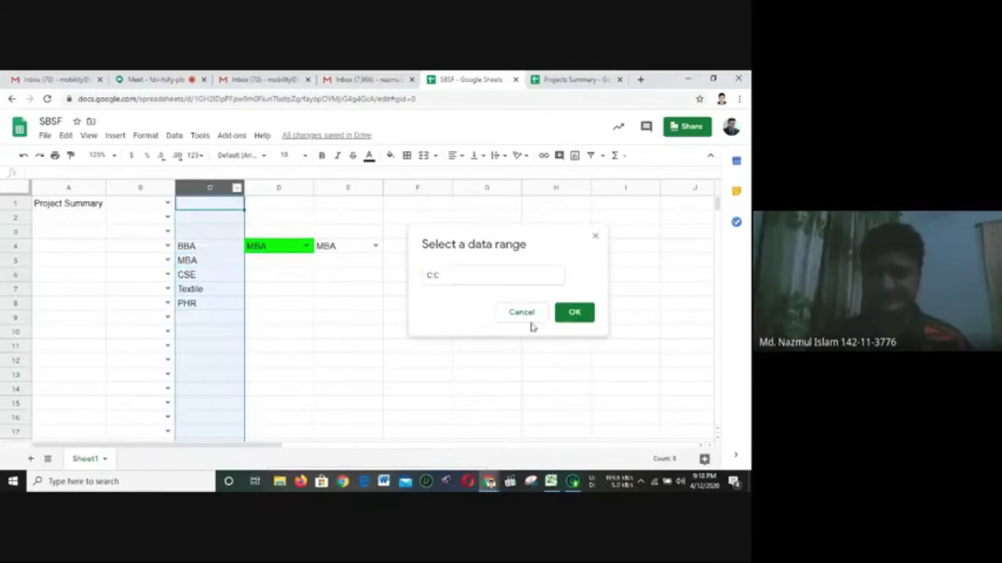
pyautogui.click(572, 314)
pyautogui.click(493, 367)
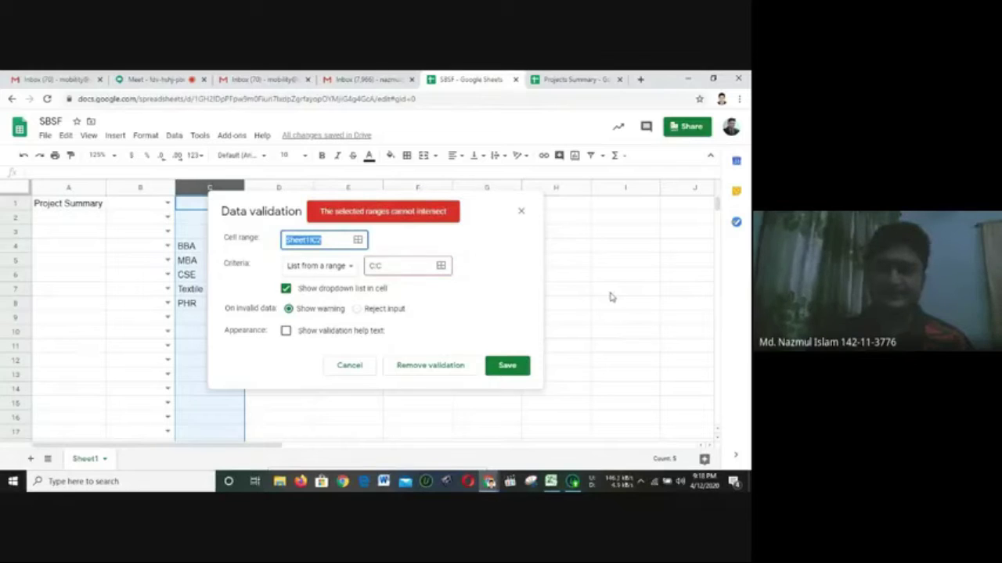
pyautogui.click(358, 240)
pyautogui.click(599, 317)
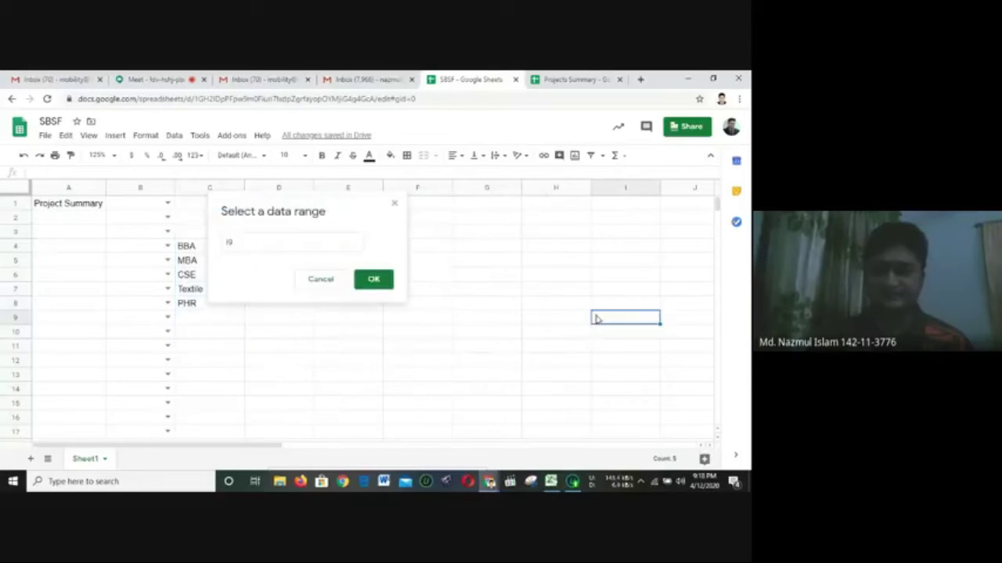
pyautogui.click(374, 281)
pyautogui.click(496, 369)
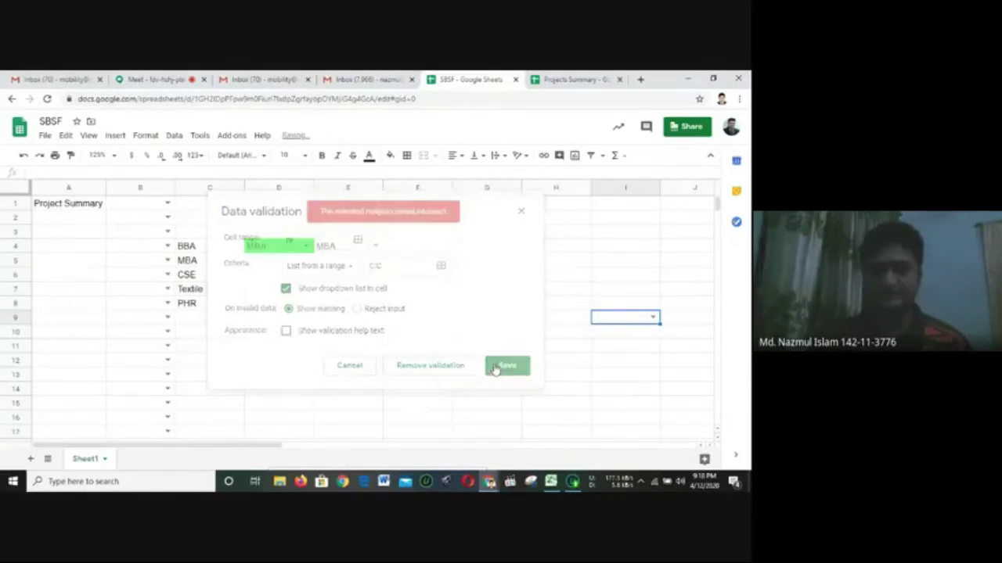
# Choose CSE in I9's dropdown, then open and dismiss data validation for F4
pyautogui.click(655, 320)
pyautogui.click(626, 362)
pyautogui.click(494, 278)
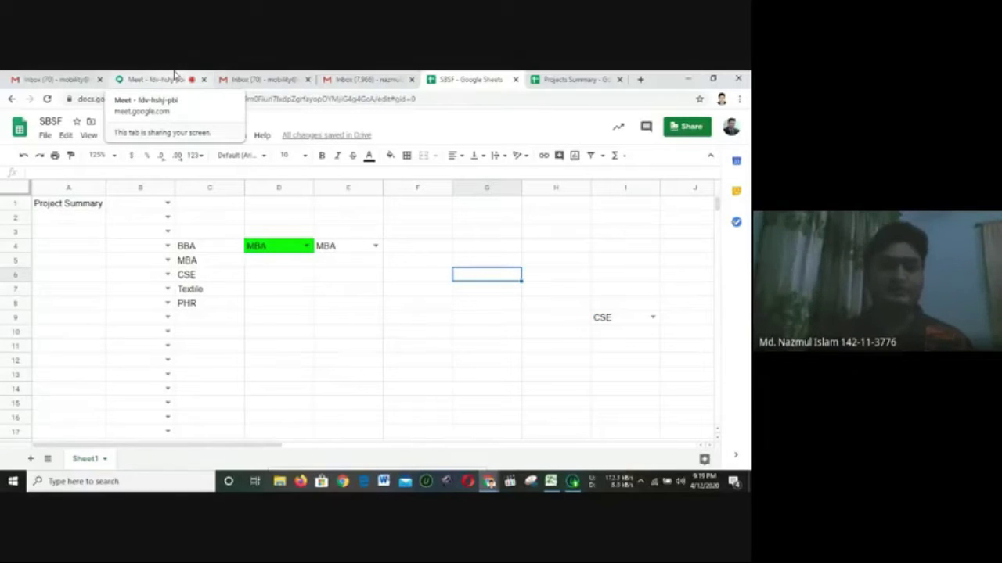
pyautogui.click(417, 247)
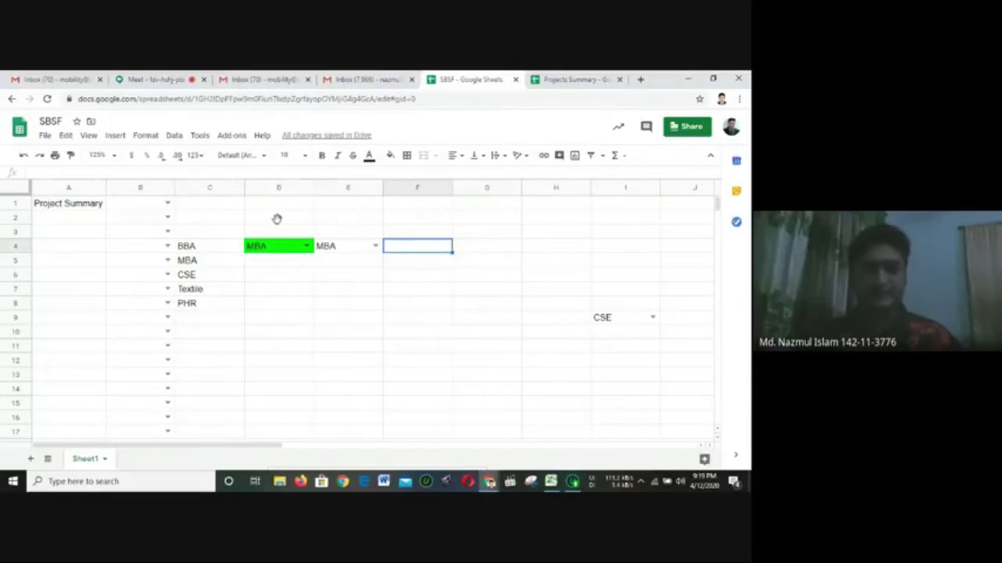
pyautogui.click(174, 137)
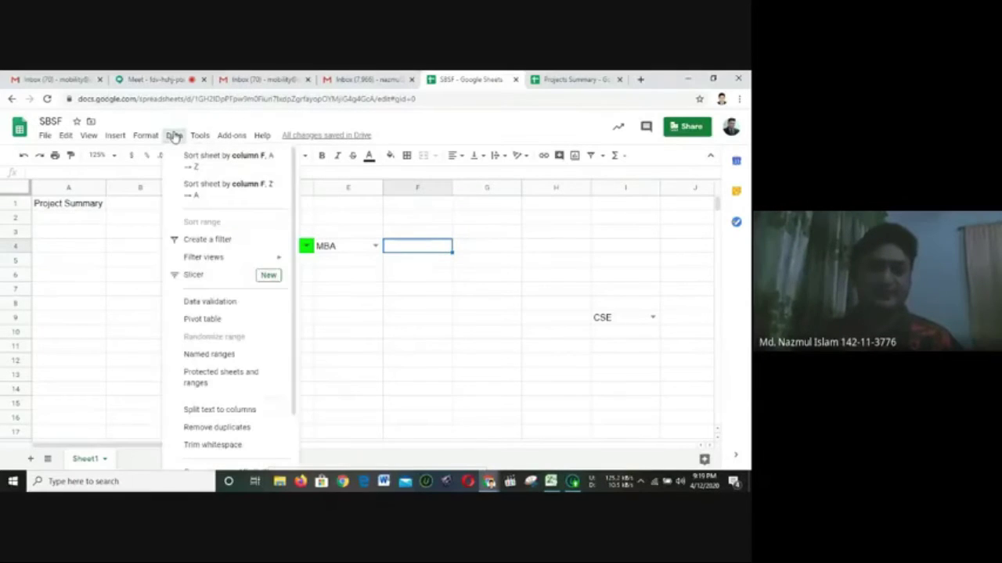
pyautogui.click(213, 283)
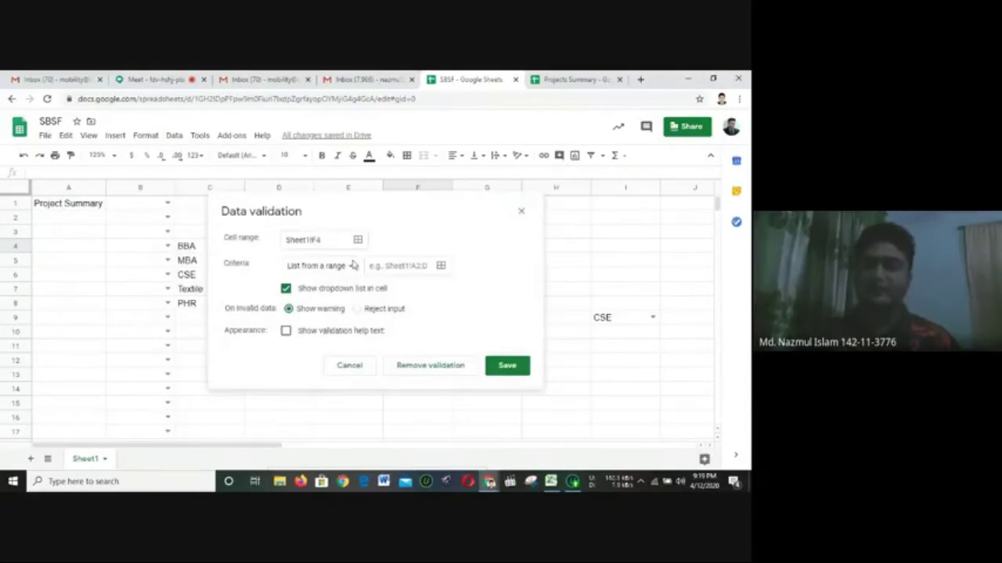
pyautogui.click(522, 212)
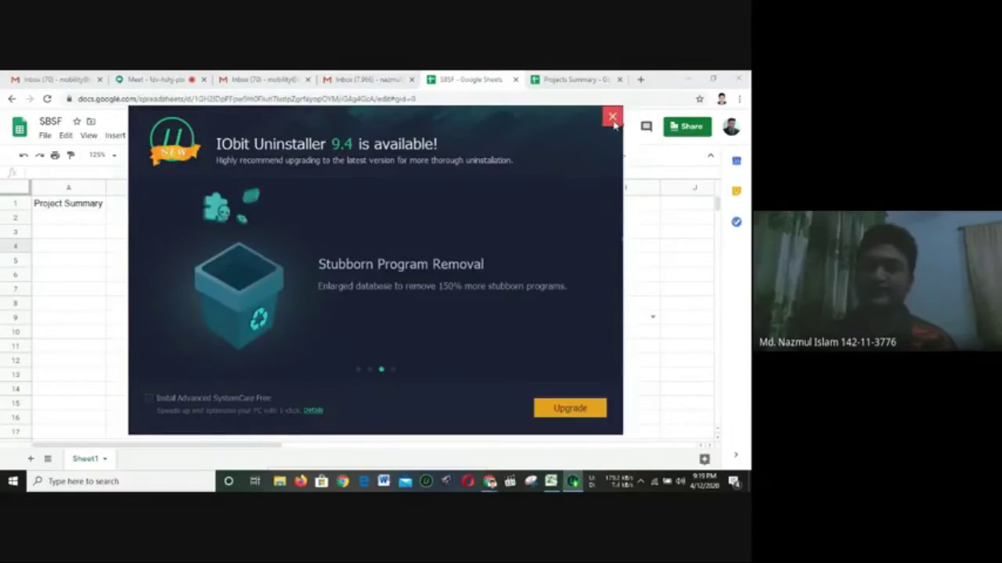
# Close the IObit Uninstaller 9.4 upgrade popup and cancel the install confirmation
pyautogui.click(612, 118)
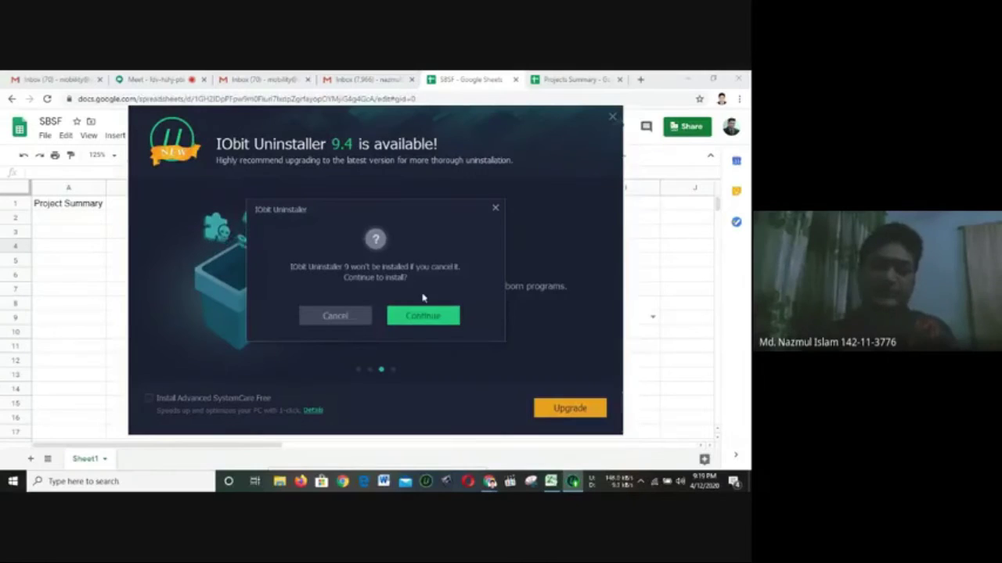
pyautogui.click(419, 315)
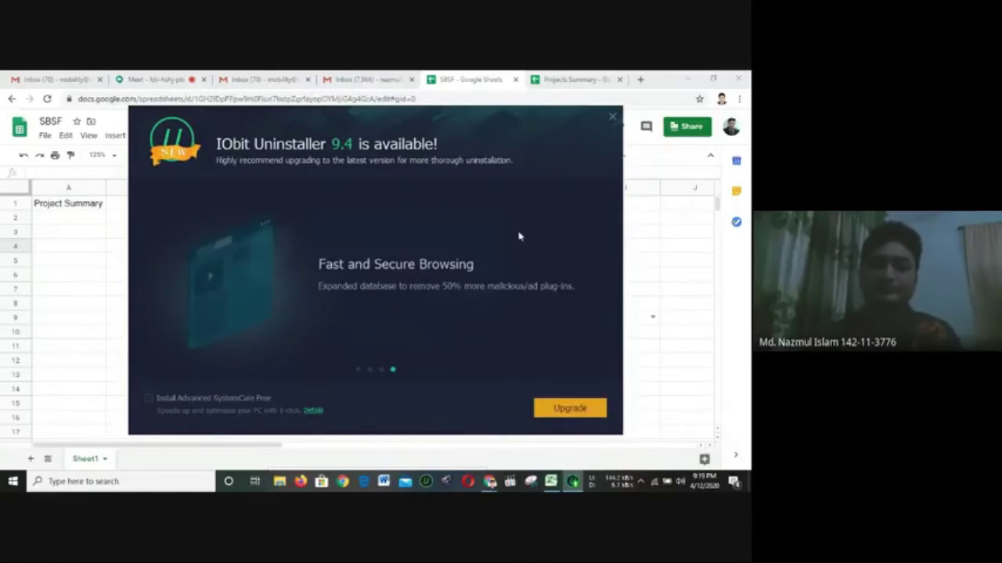
pyautogui.click(613, 117)
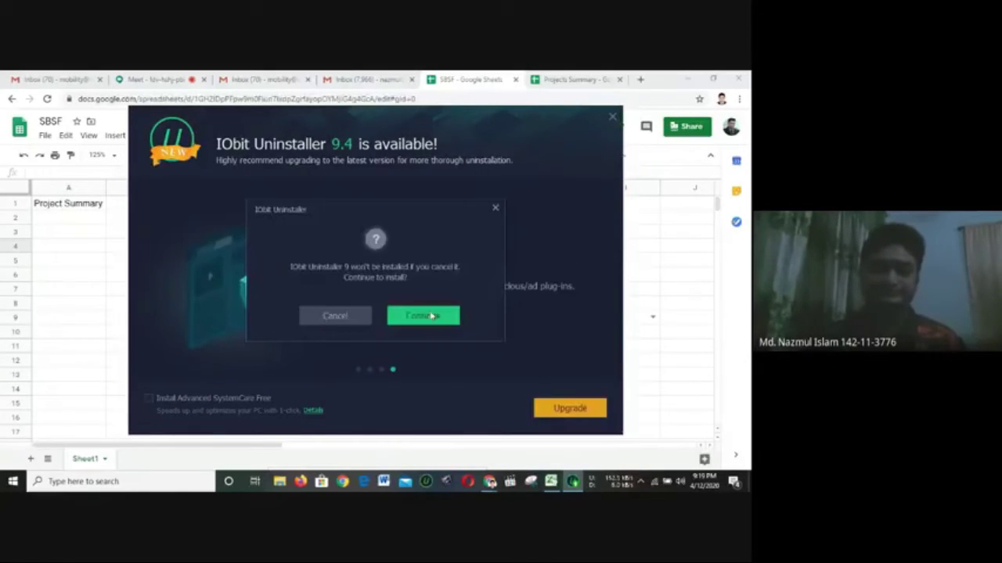
pyautogui.click(342, 318)
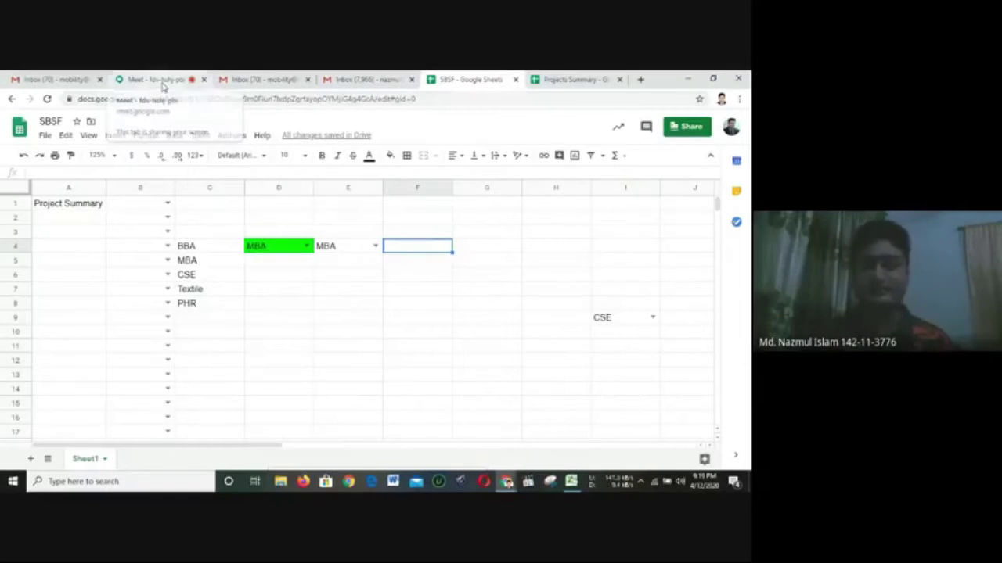
# In the Excel workbook, fill the Data Validation topic cell B20 green
pyautogui.click(685, 79)
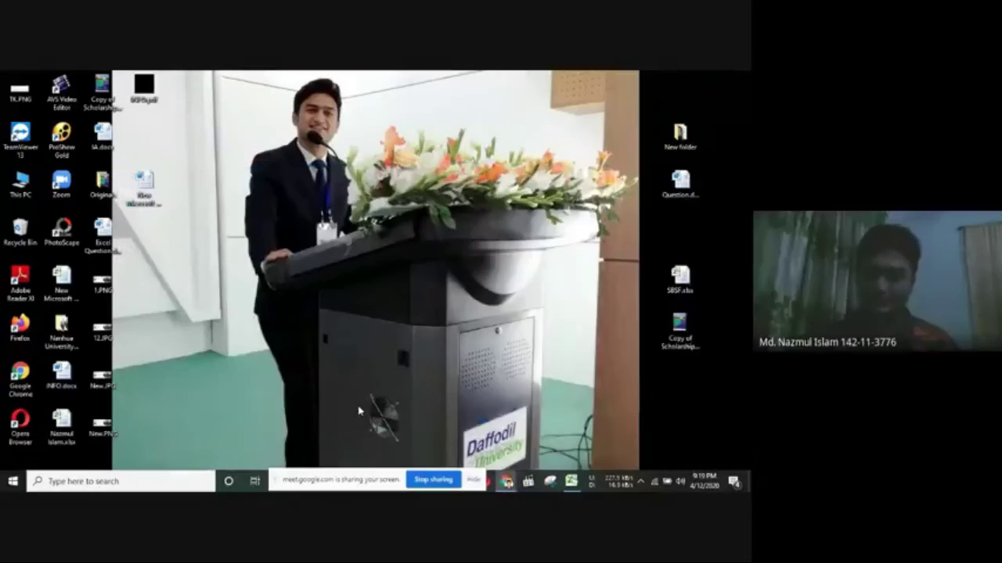
pyautogui.click(571, 481)
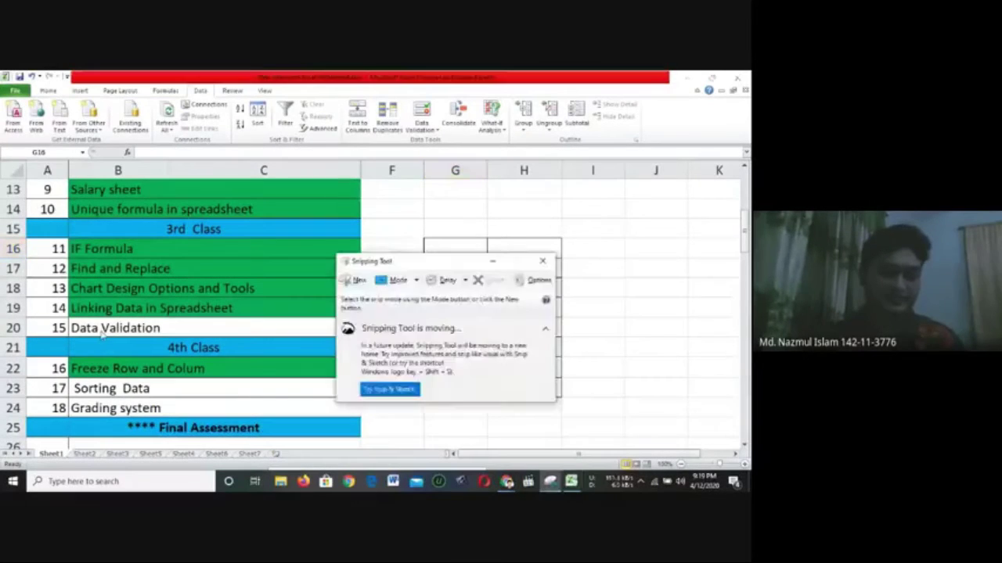
pyautogui.click(148, 331)
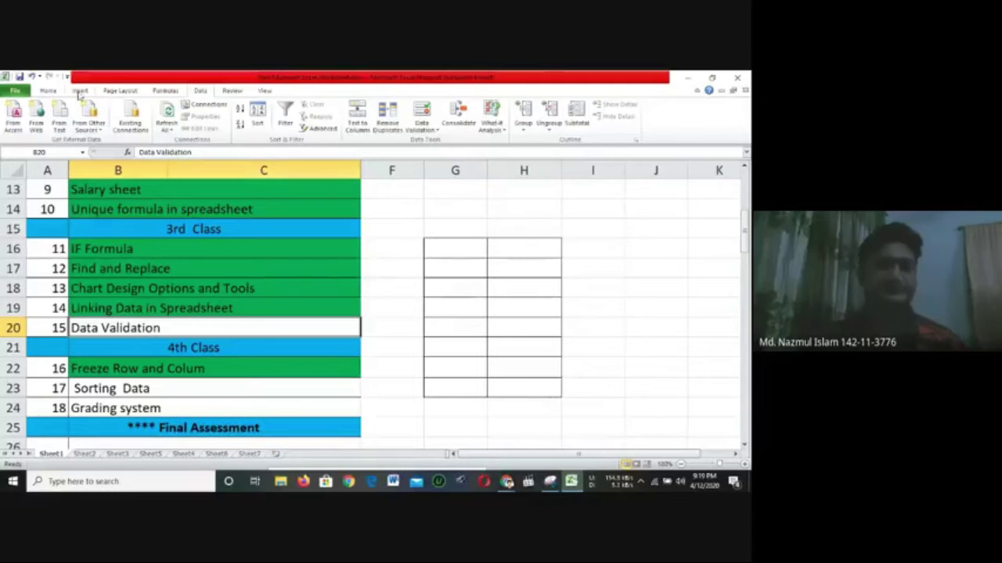
pyautogui.click(48, 91)
pyautogui.click(165, 125)
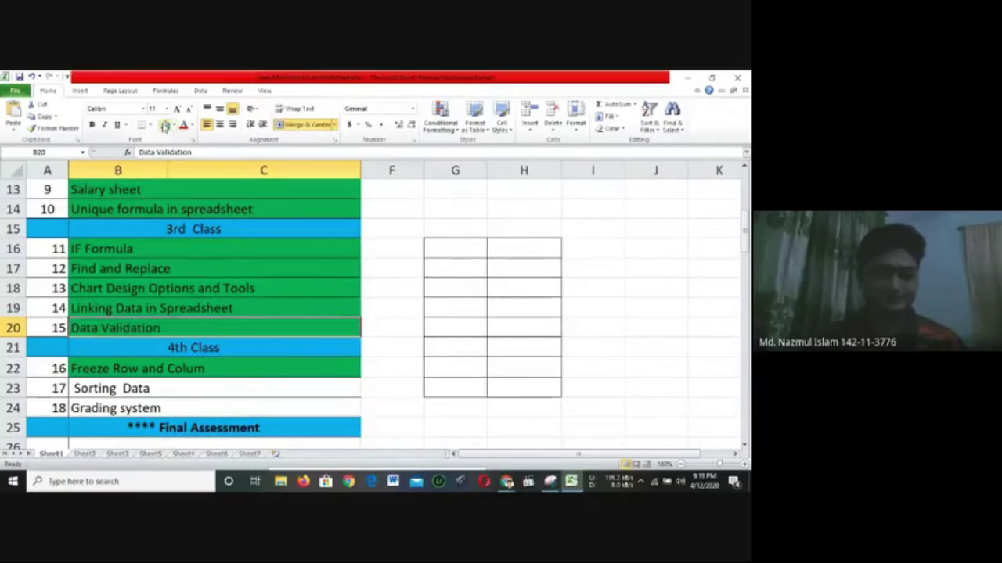
# Step through the topics from Sorting Data, then return to the Google Sheets window
pyautogui.click(156, 389)
pyautogui.press('Down')
pyautogui.press('Down')
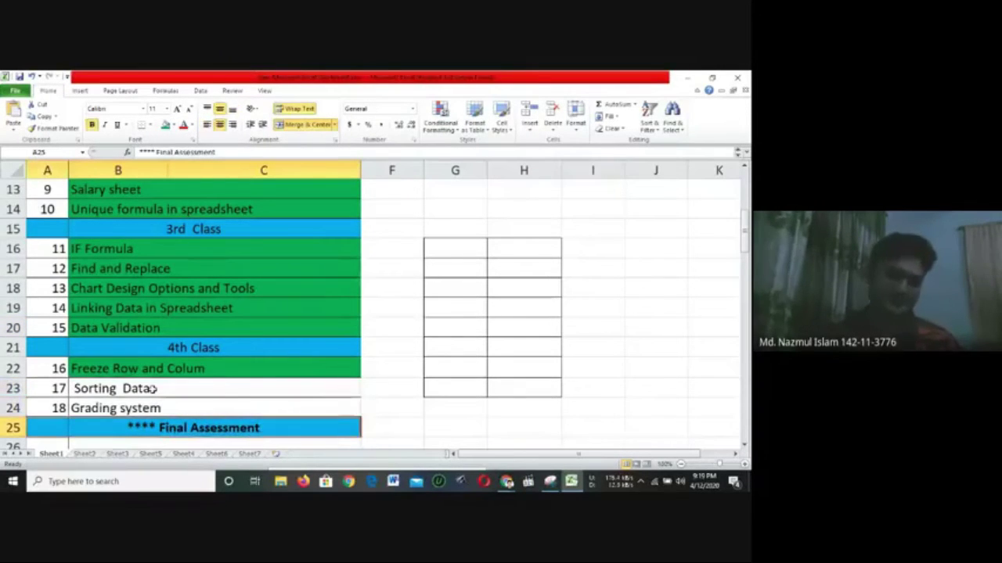
pyautogui.press('Up')
pyautogui.press('Up')
pyautogui.press('Up')
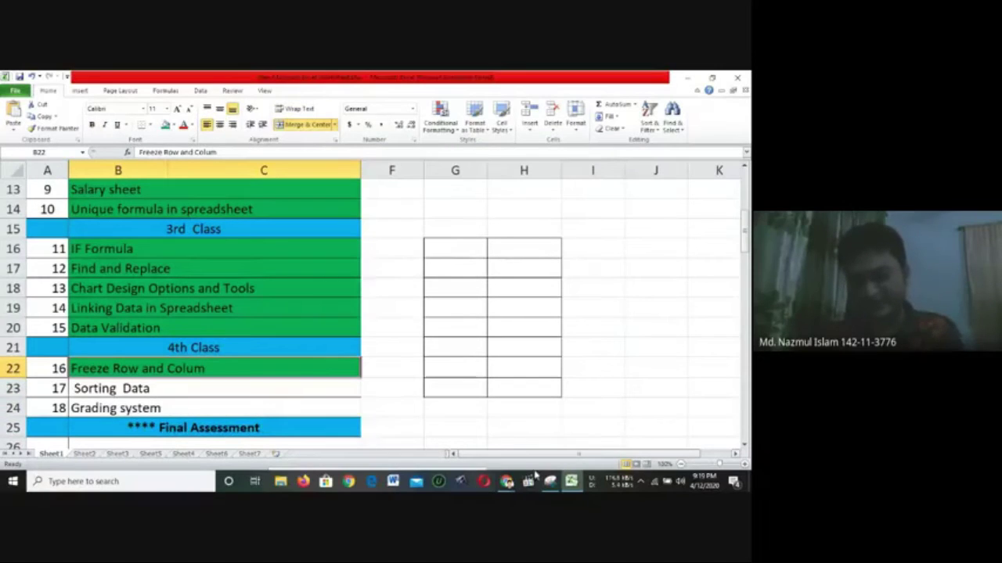
pyautogui.moveTo(507, 481)
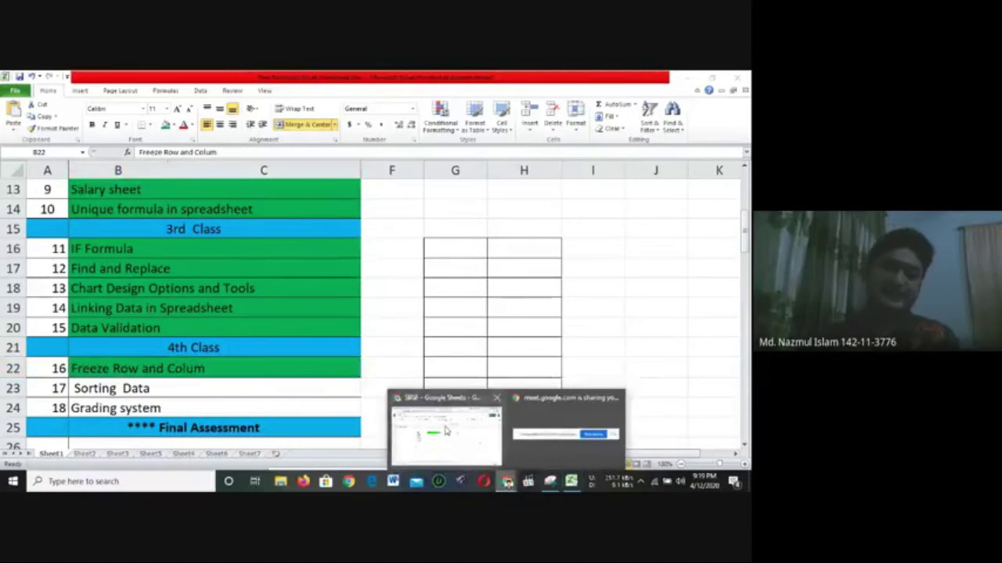
pyautogui.click(396, 413)
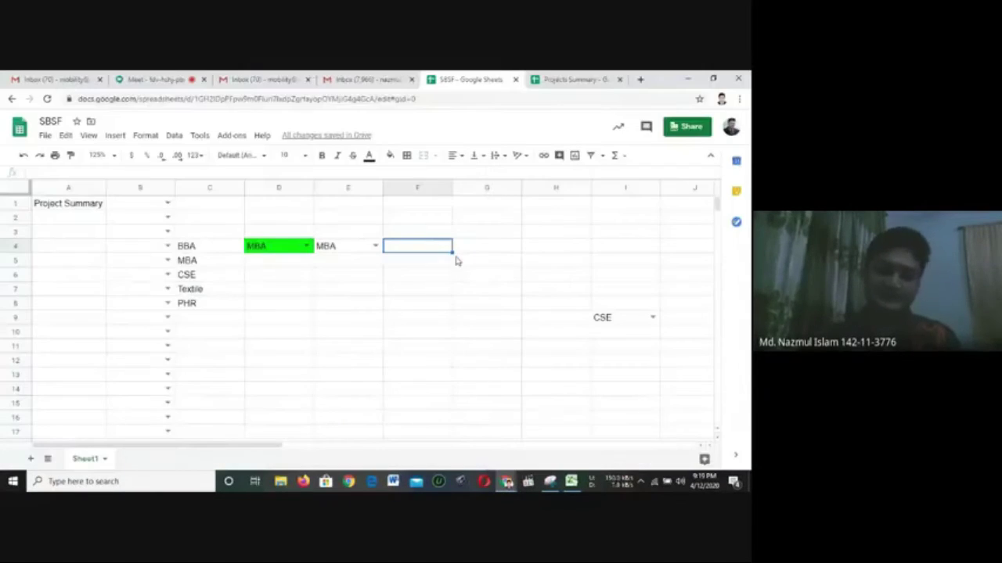
# Add a new blank Sheet2 tab to the SBSF Google Sheets spreadsheet
pyautogui.click(30, 459)
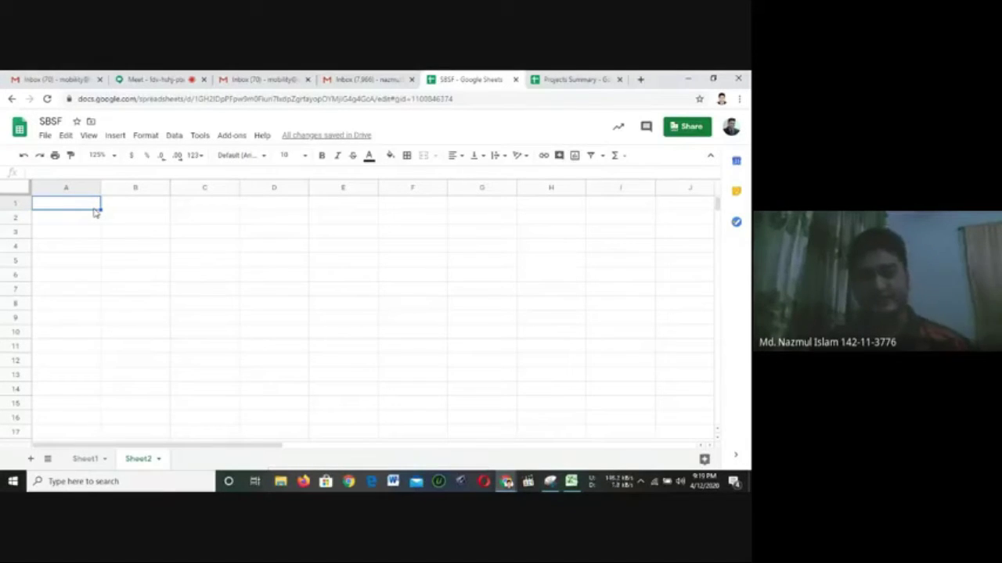
# Enter China in B1 and Turkey in B2
pyautogui.press('Right')
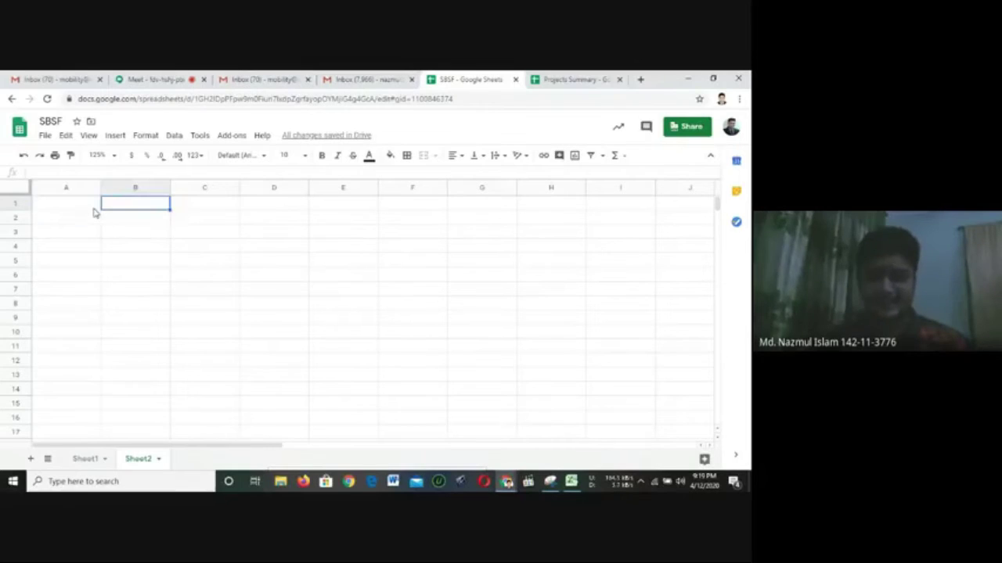
pyautogui.write('Chib')
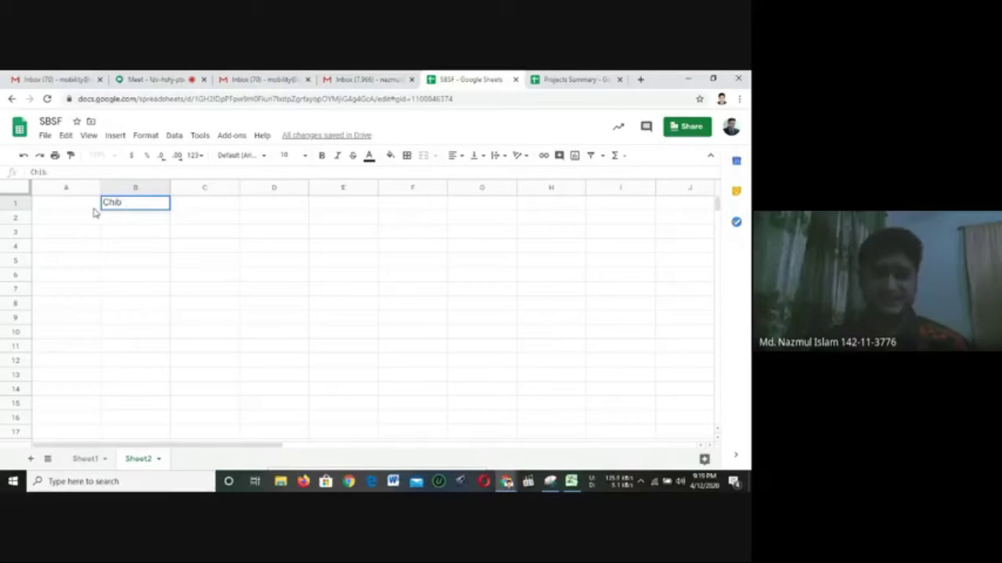
pyautogui.press('BackSpace')
pyautogui.write('na')
pyautogui.press('Return')
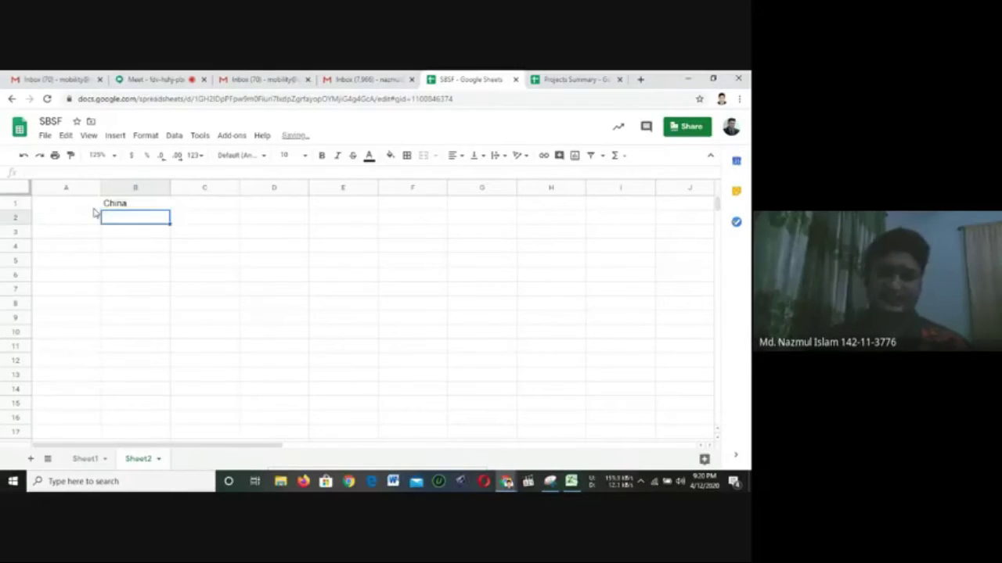
pyautogui.write('T')
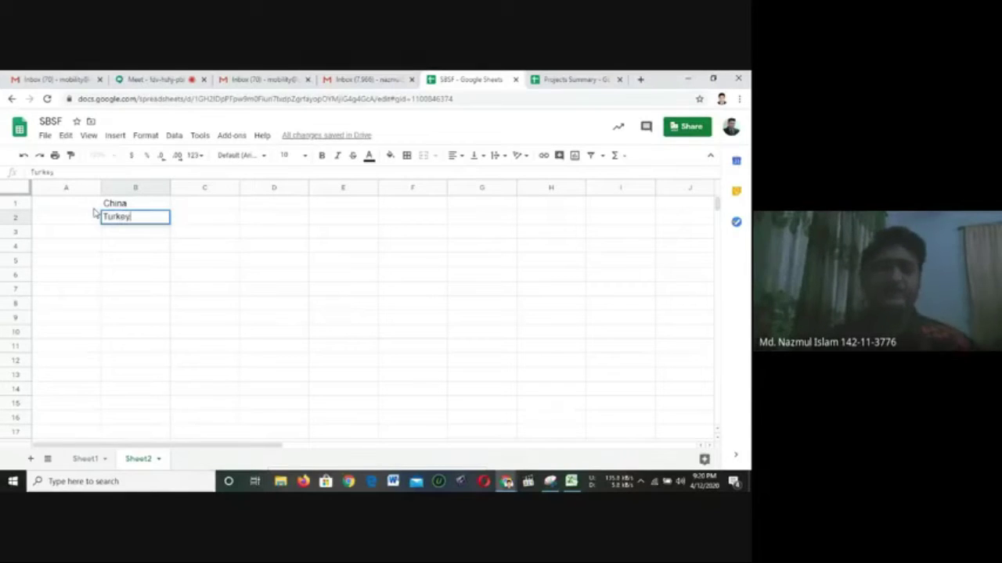
pyautogui.write('urkey')
pyautogui.press('Down')
pyautogui.press('Down')
pyautogui.press('Down')
pyautogui.press('Up')
pyautogui.press('Up')
pyautogui.press('Up')
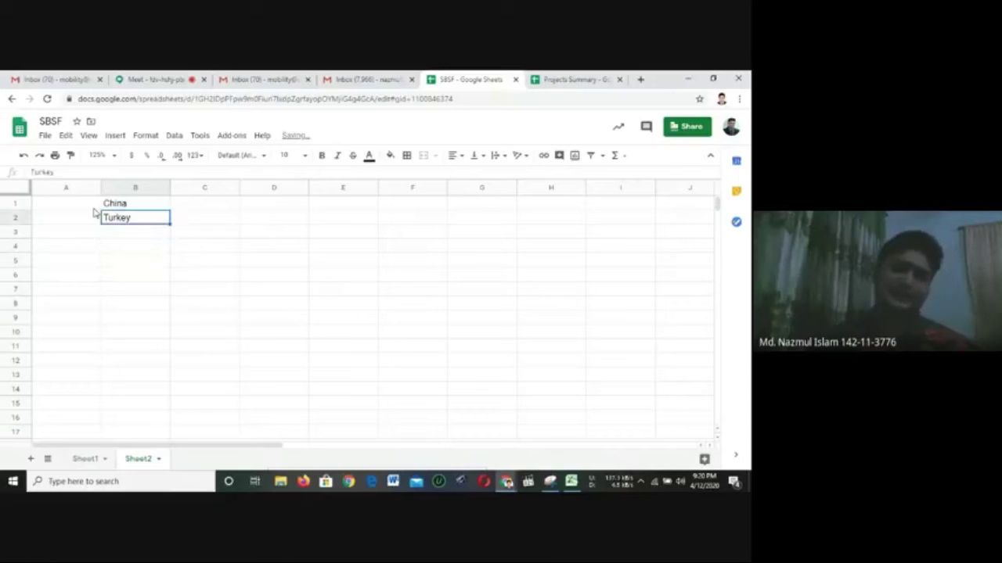
# Fill A1:A5 with ABC, Xyz, Gh, ugou and jhghj
pyautogui.click(94, 208)
pyautogui.write('A')
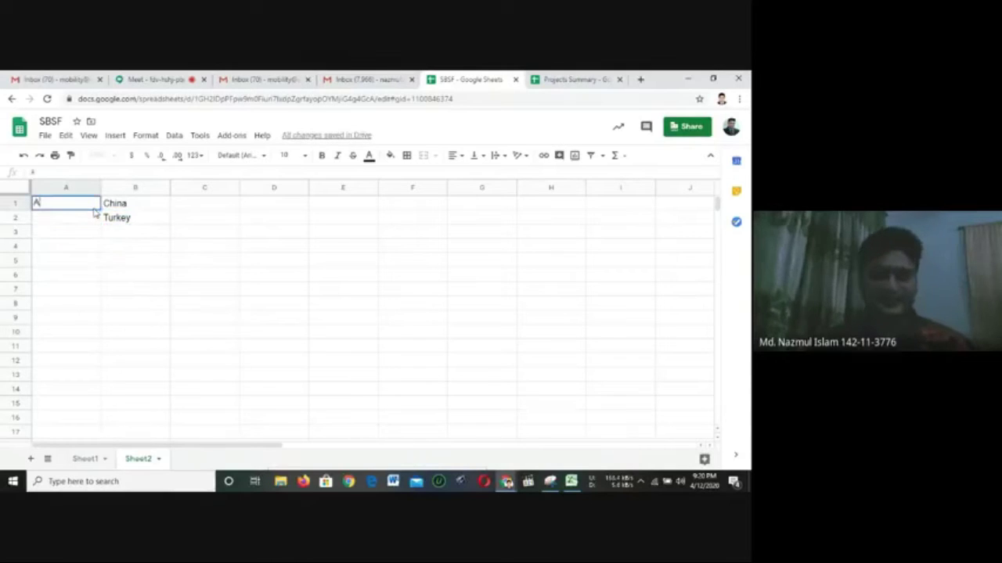
pyautogui.write('BC')
pyautogui.press('Return')
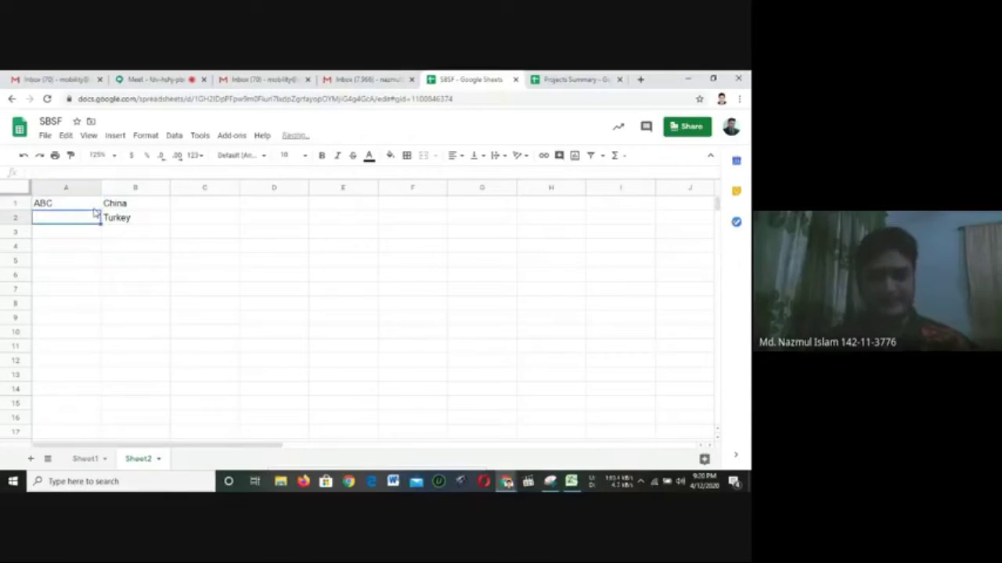
pyautogui.write('Xyz')
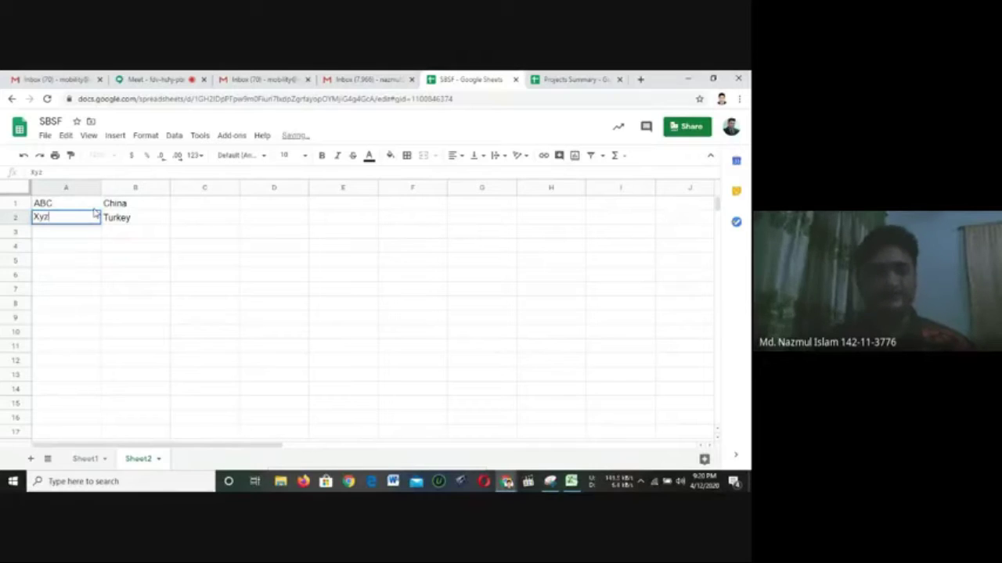
pyautogui.press('Return')
pyautogui.write('Gh')
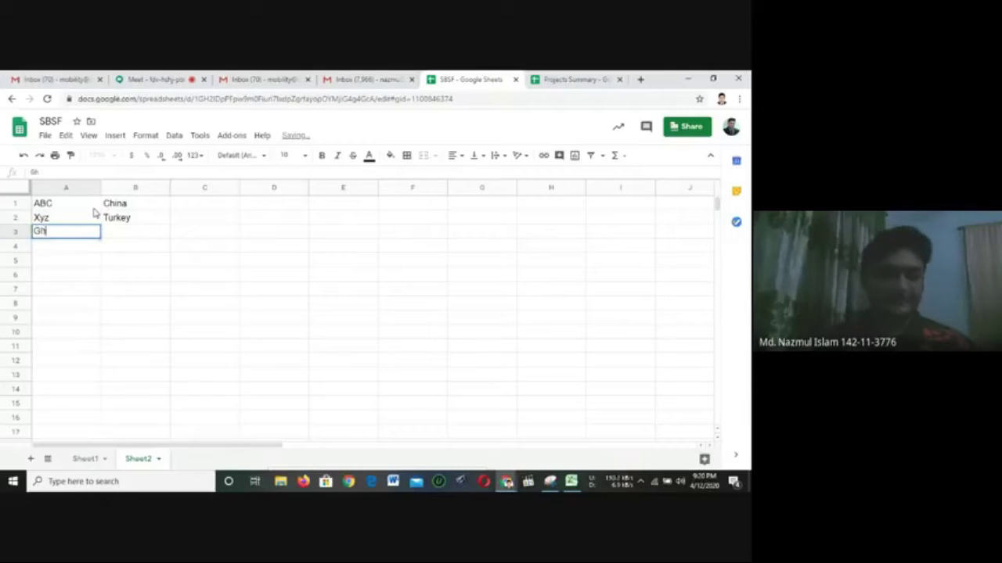
pyautogui.press('Return')
pyautogui.write('ugc')
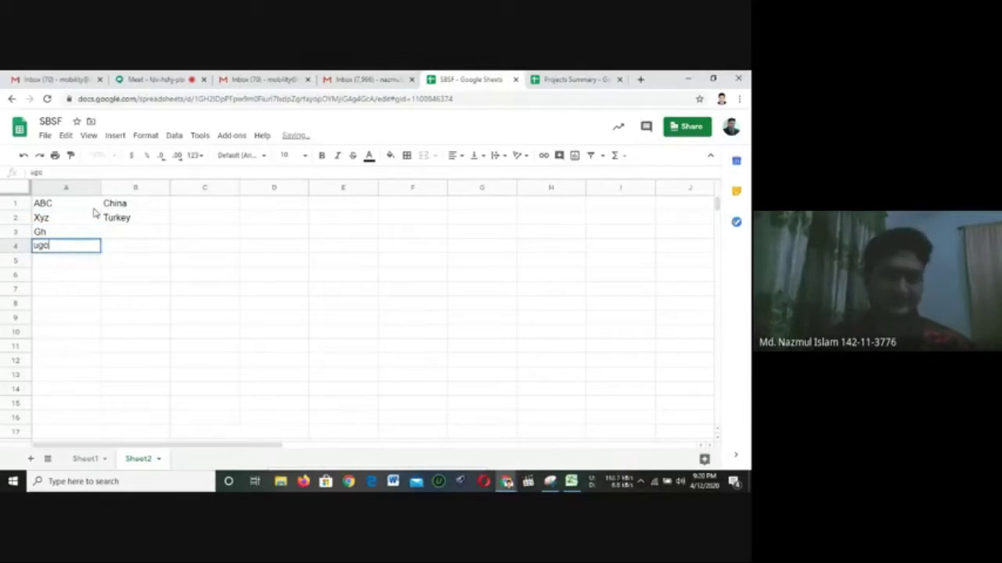
pyautogui.write('u')
pyautogui.press('Return')
pyautogui.write('jhghj')
pyautogui.press('Return')
pyautogui.press('Return')
pyautogui.press('Return')
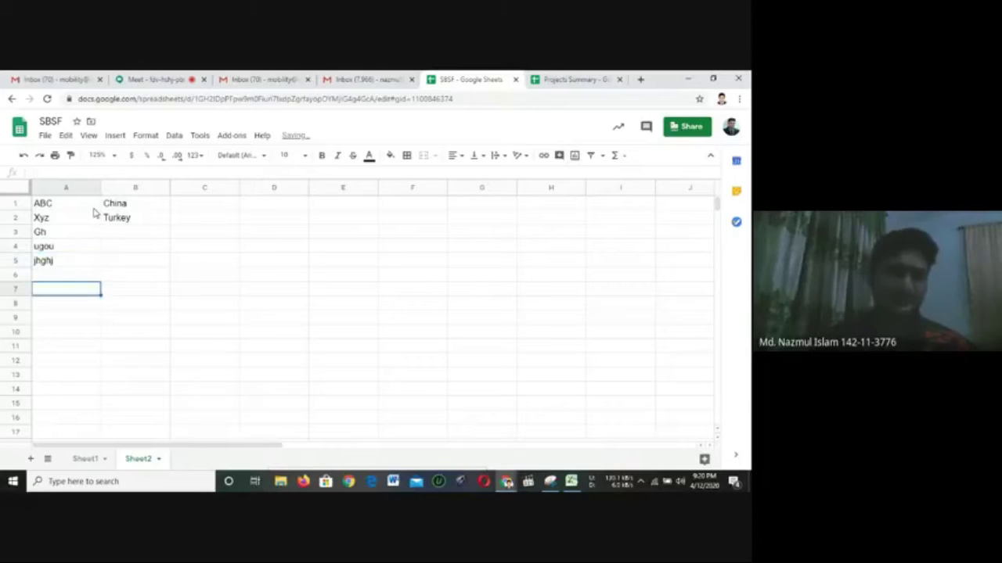
# Complete column B with Bangladesh, Turkey and China in B3:B5
pyautogui.click(146, 236)
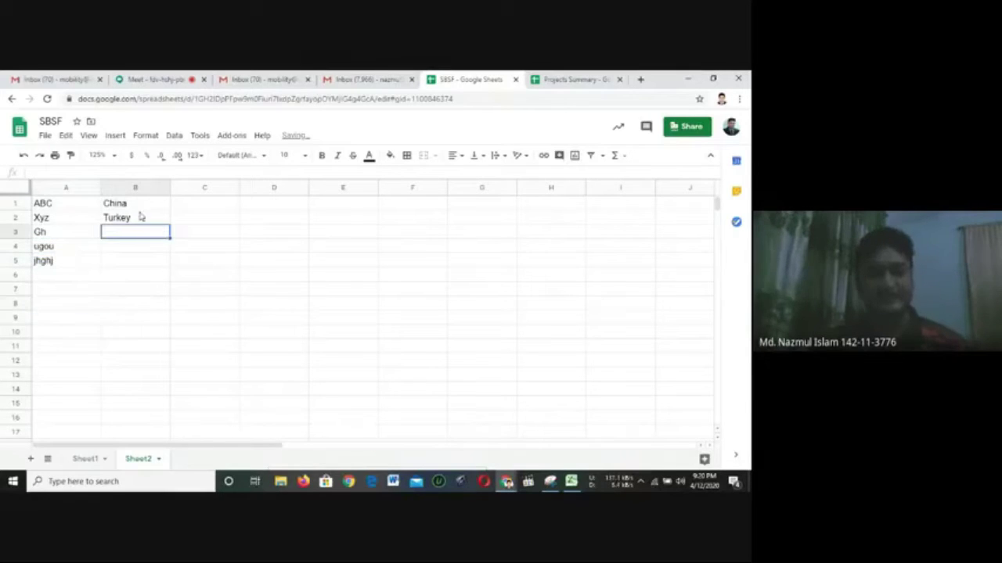
pyautogui.moveTo(141, 217); pyautogui.dragTo(139, 206)
pyautogui.click(139, 209)
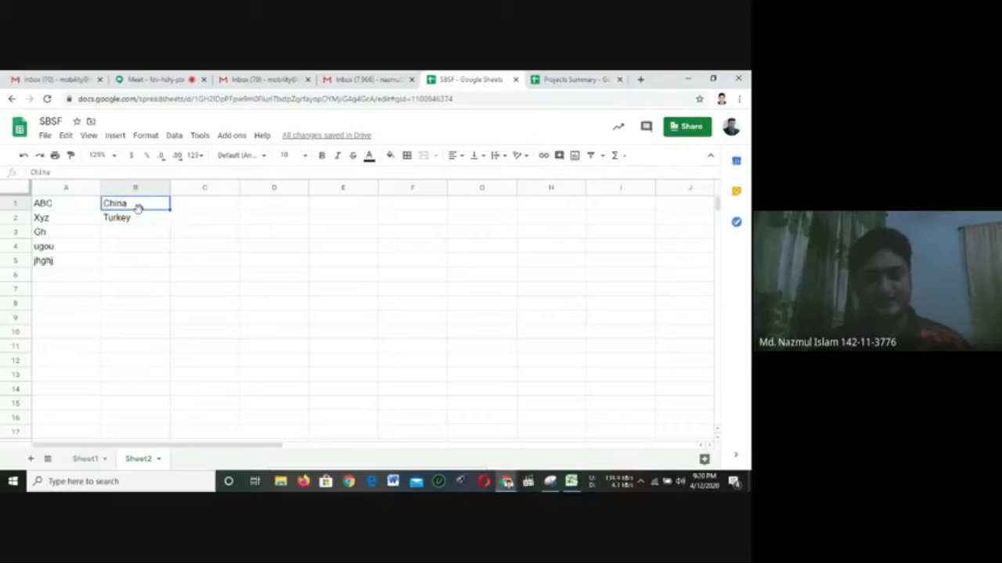
pyautogui.click(135, 238)
pyautogui.write('Bangl')
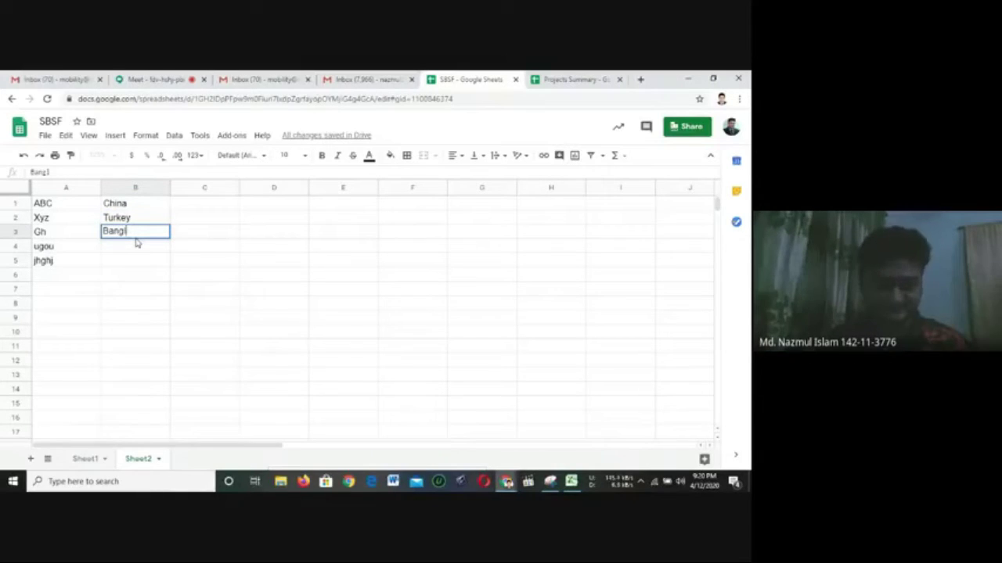
pyautogui.write('desg')
pyautogui.press('BackSpace')
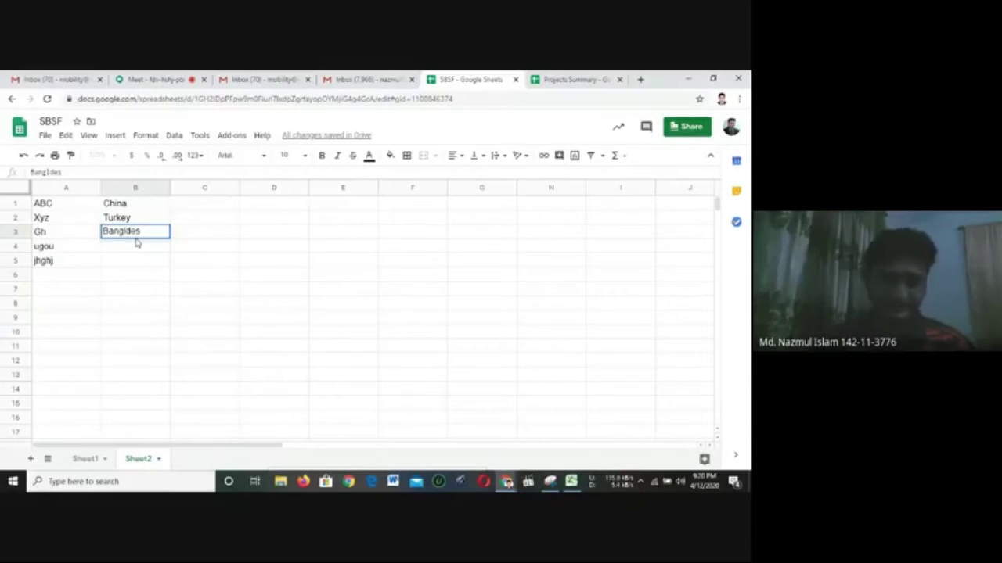
pyautogui.press('BackSpace')
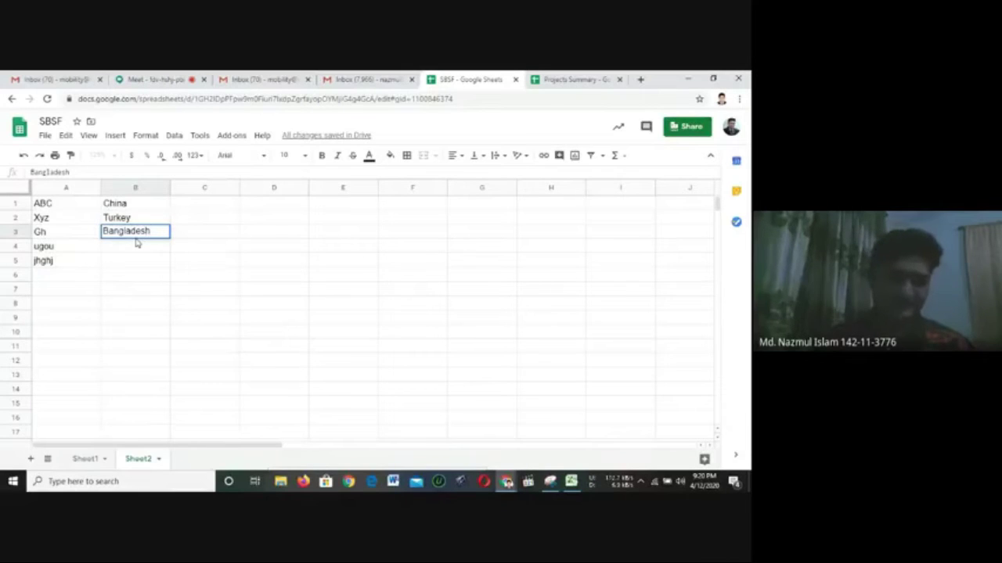
pyautogui.press('Return')
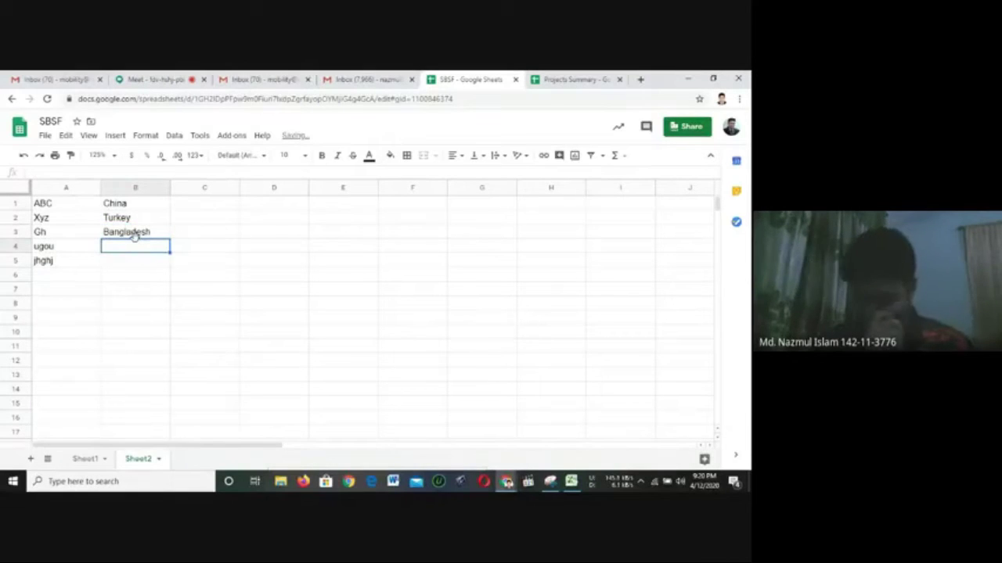
pyautogui.write('Tur')
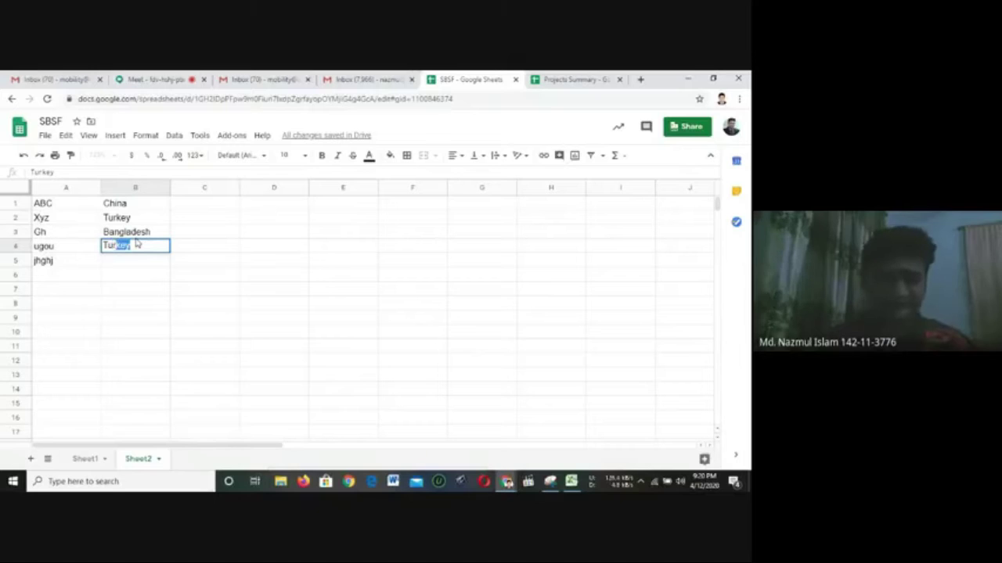
pyautogui.press('Return')
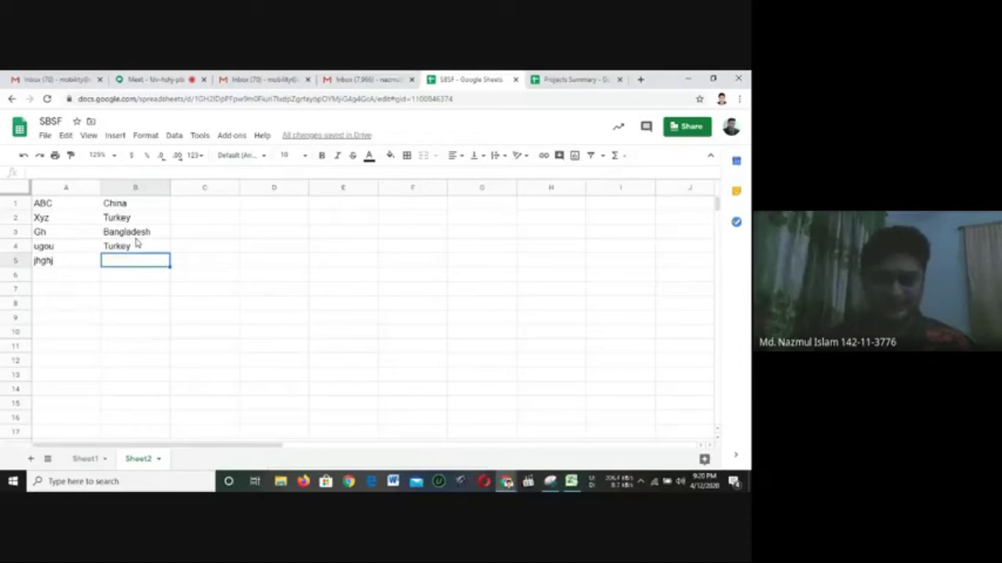
pyautogui.write('China')
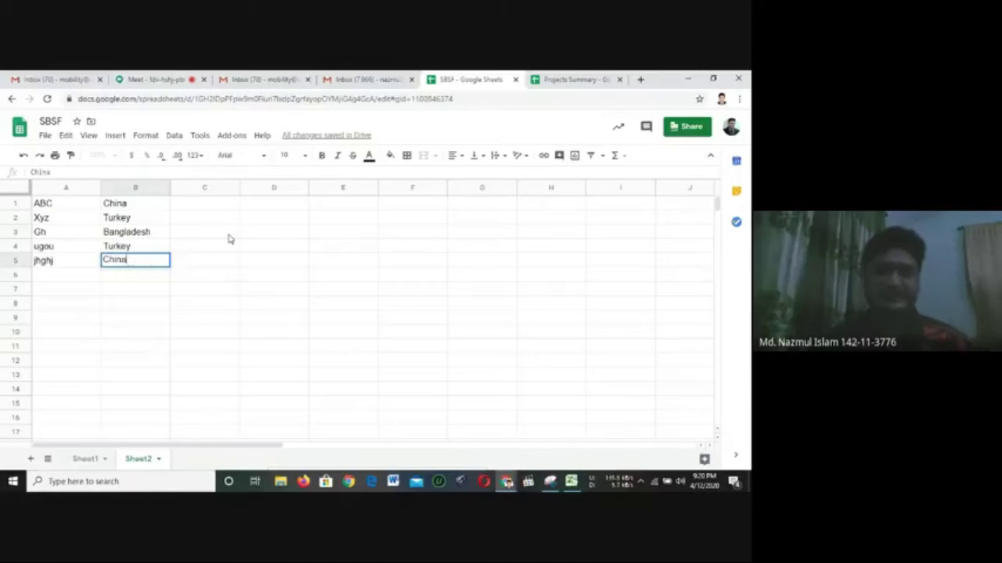
pyautogui.click(205, 231)
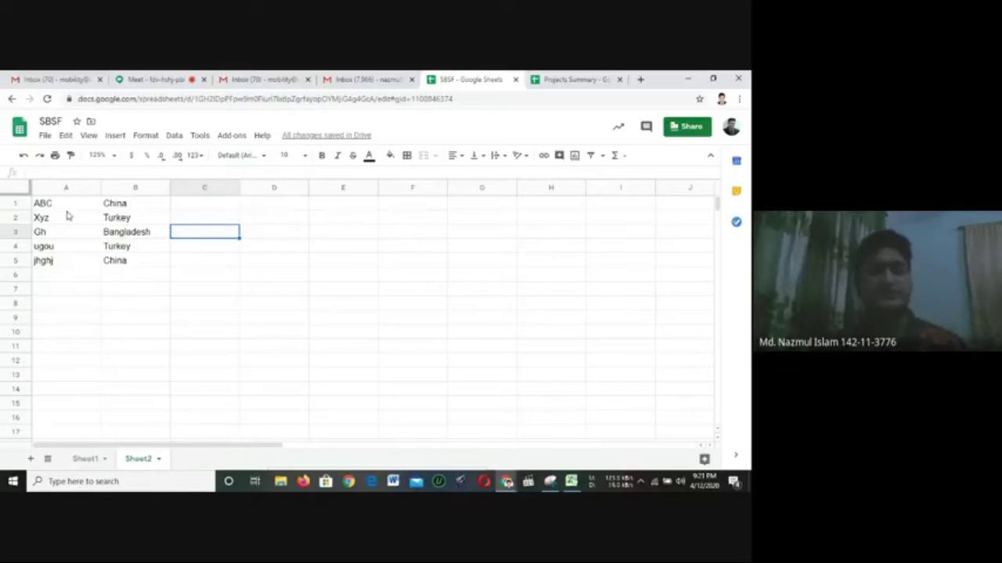
pyautogui.moveTo(66, 206); pyautogui.dragTo(74, 261)
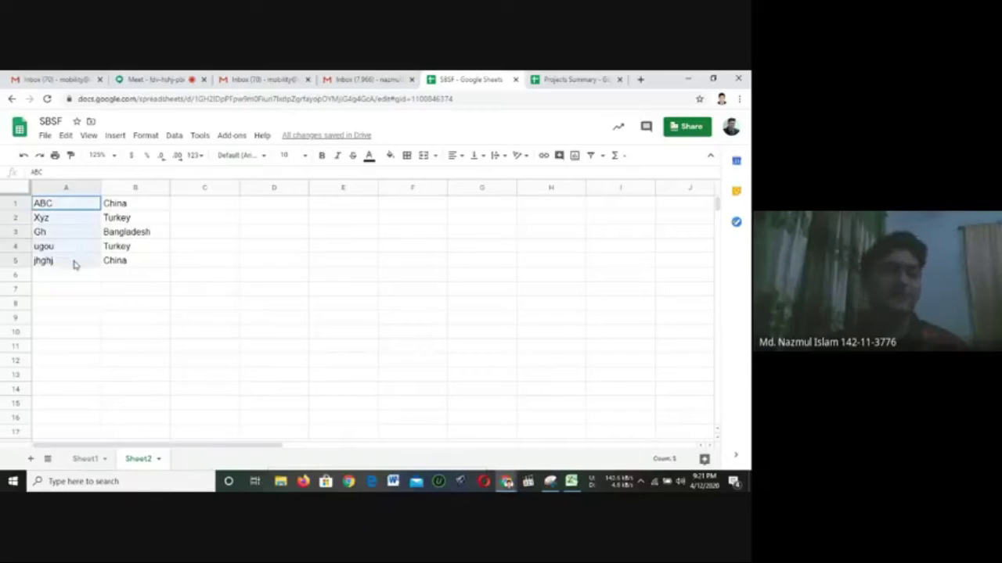
pyautogui.click(116, 224)
pyautogui.click(81, 232)
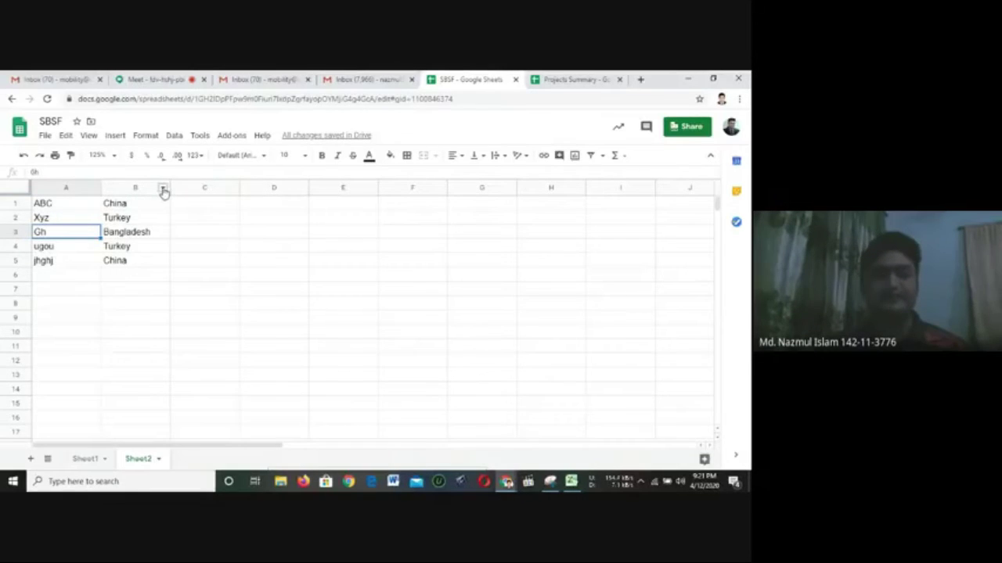
pyautogui.click(163, 190)
pyautogui.click(313, 305)
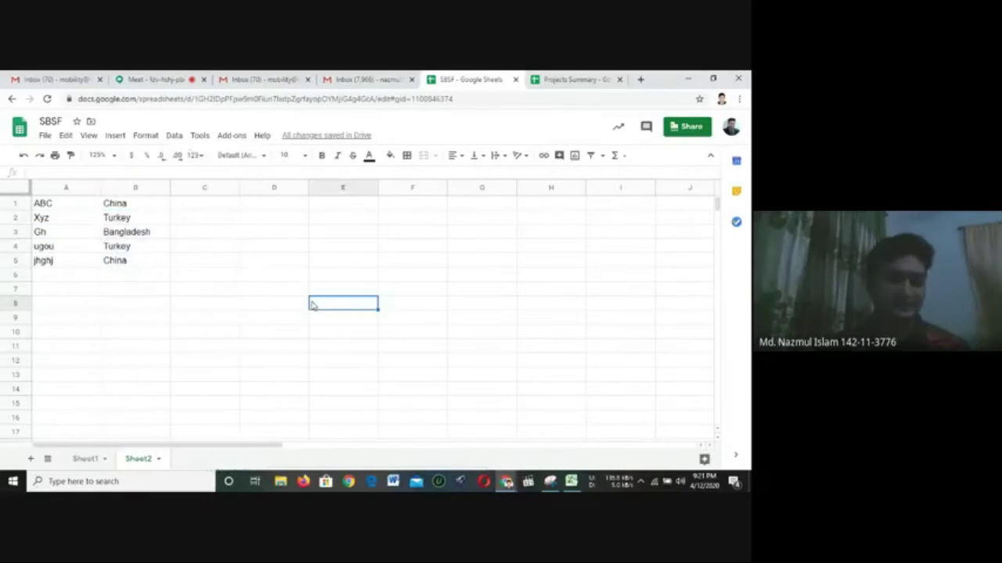
# Sort the sheet A→Z by column B, undoing an accidental row move
pyautogui.click(163, 191)
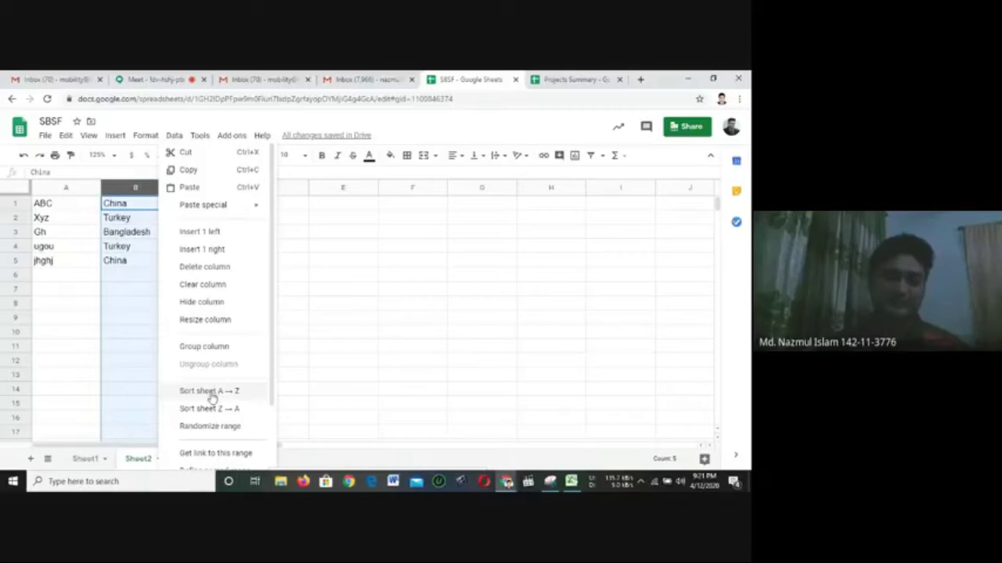
pyautogui.click(148, 307)
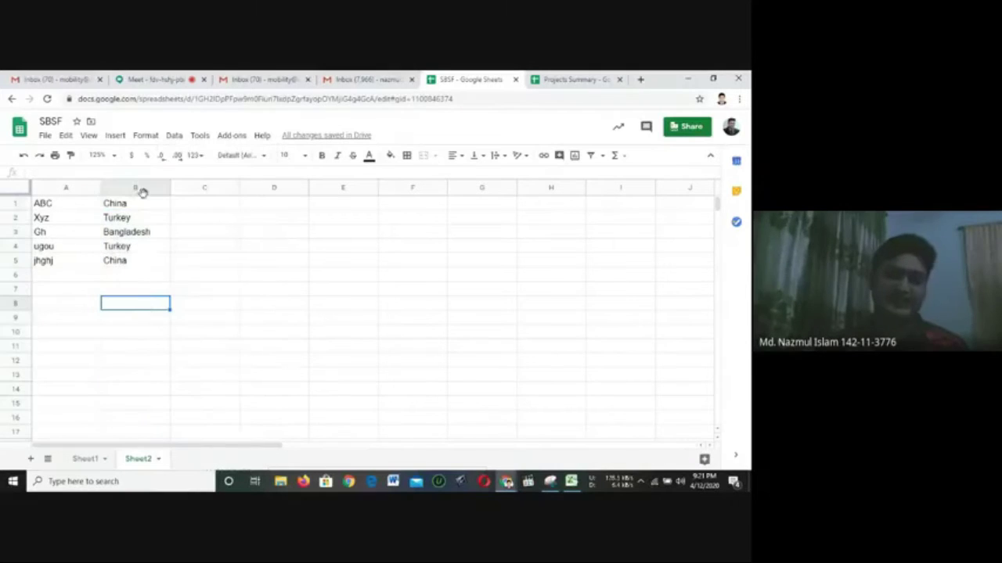
pyautogui.click(138, 189)
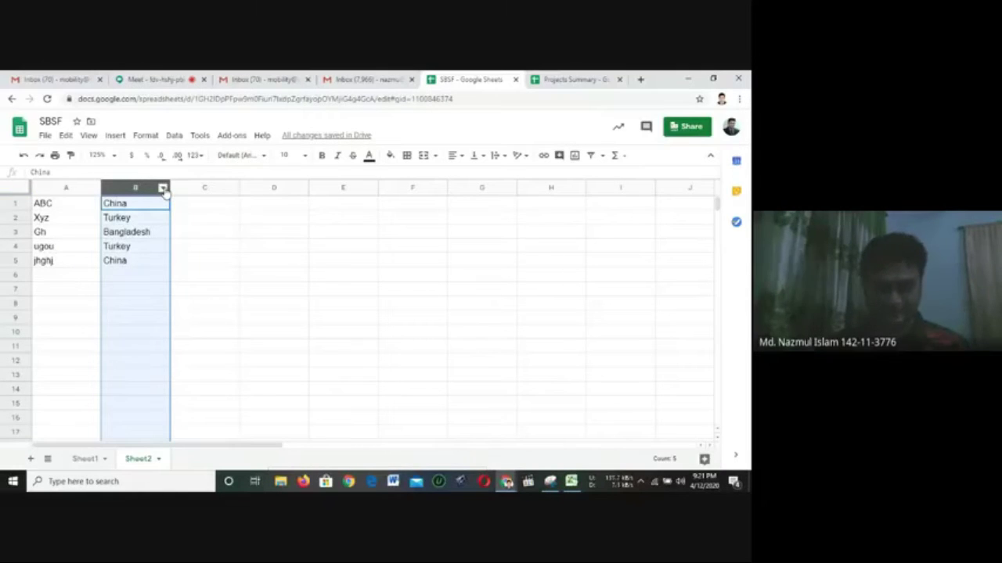
pyautogui.click(163, 189)
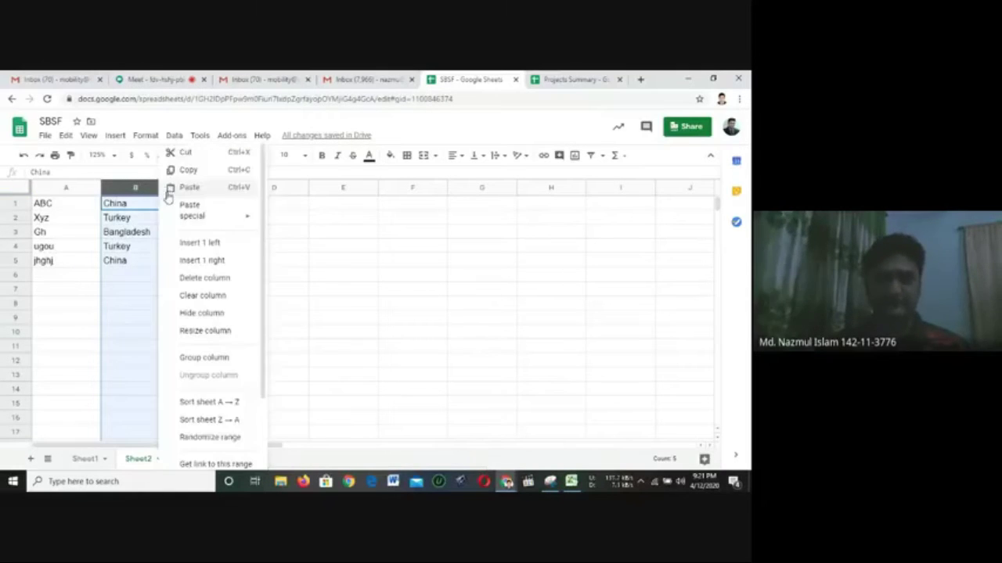
pyautogui.click(211, 391)
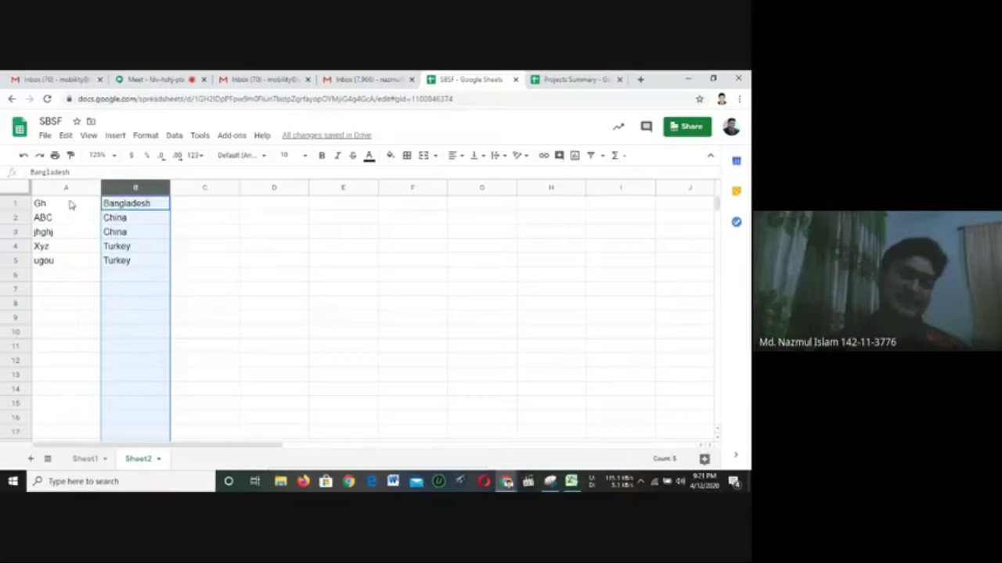
pyautogui.click(59, 205)
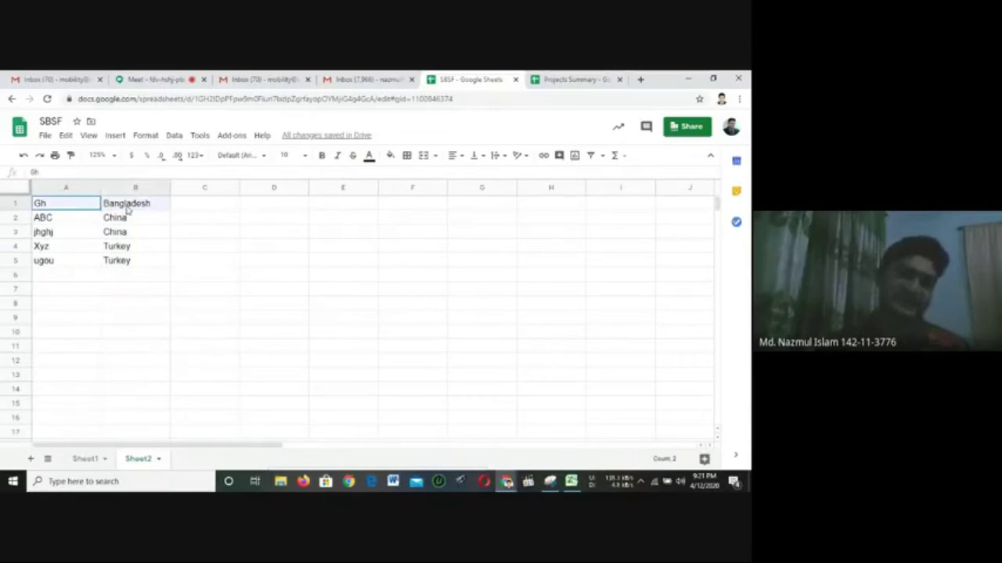
pyautogui.moveTo(67, 219); pyautogui.dragTo(128, 263)
pyautogui.hotkey('ctrl', 'z')
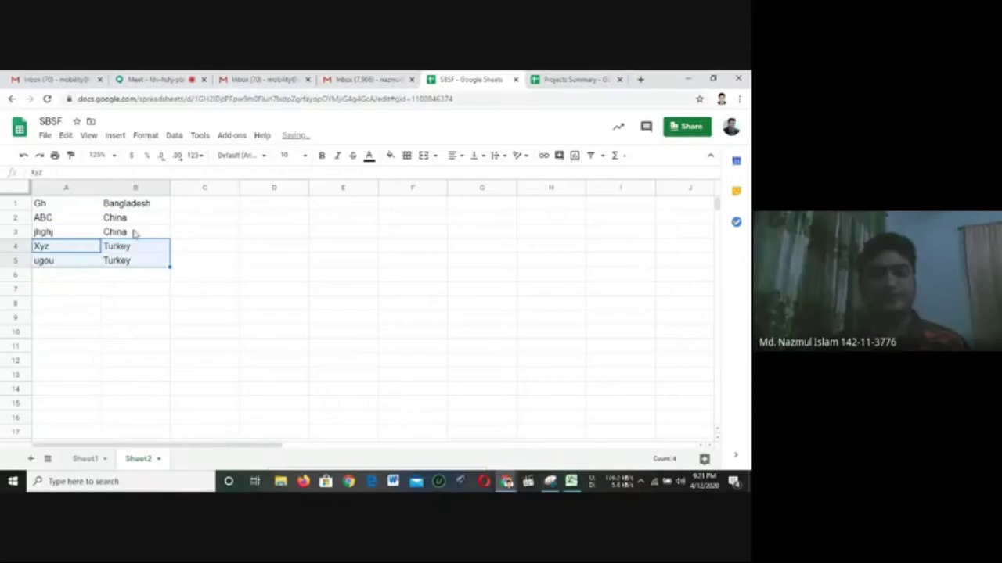
pyautogui.click(227, 260)
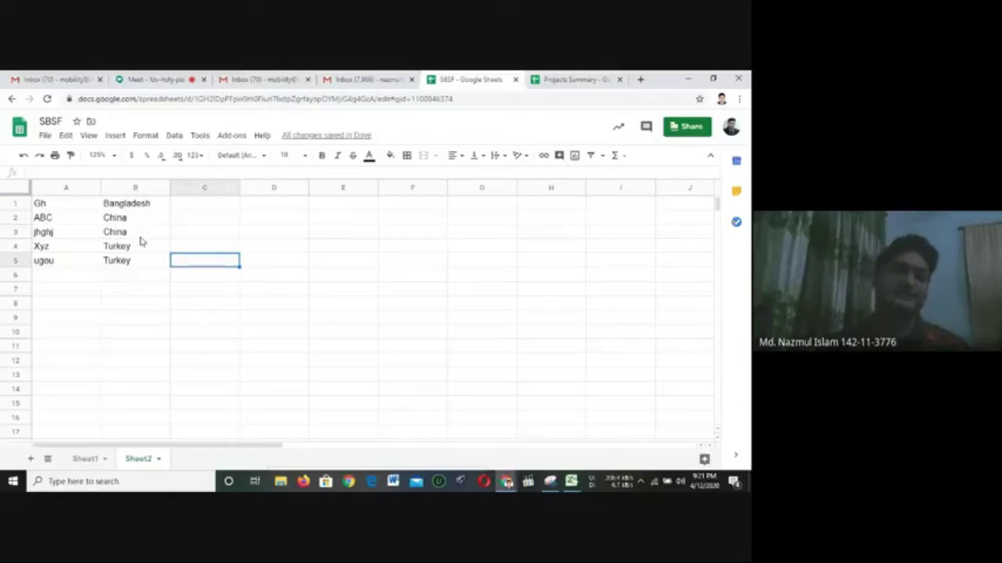
# Re-sort the sheet by country, Z→A then A→Z, so Bangladesh comes first
pyautogui.click(148, 188)
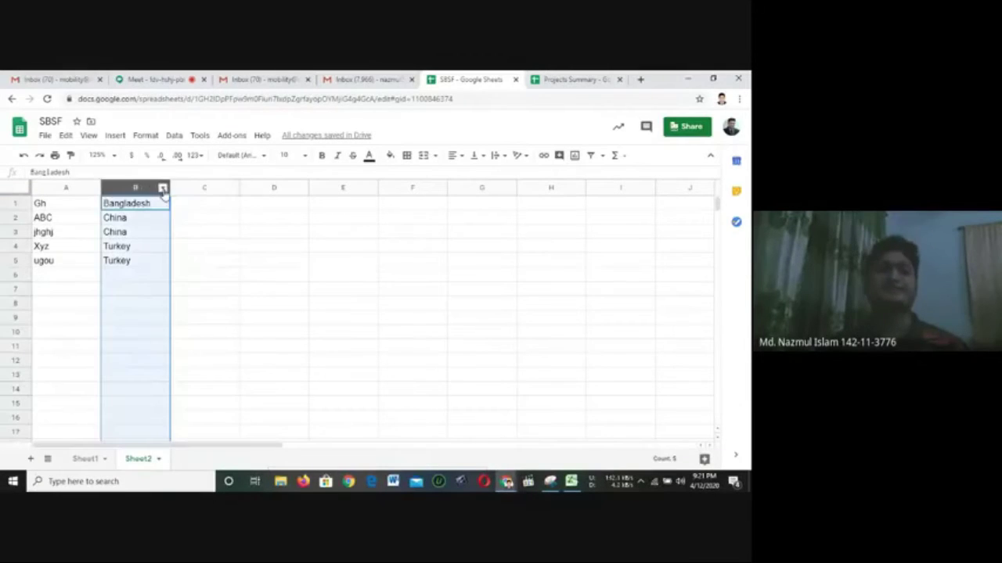
pyautogui.click(163, 188)
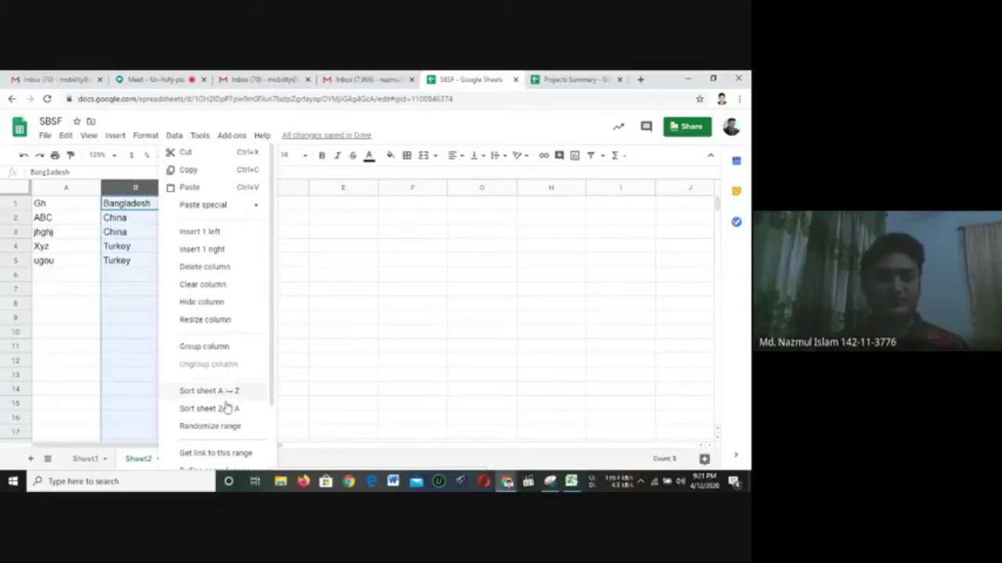
pyautogui.click(225, 408)
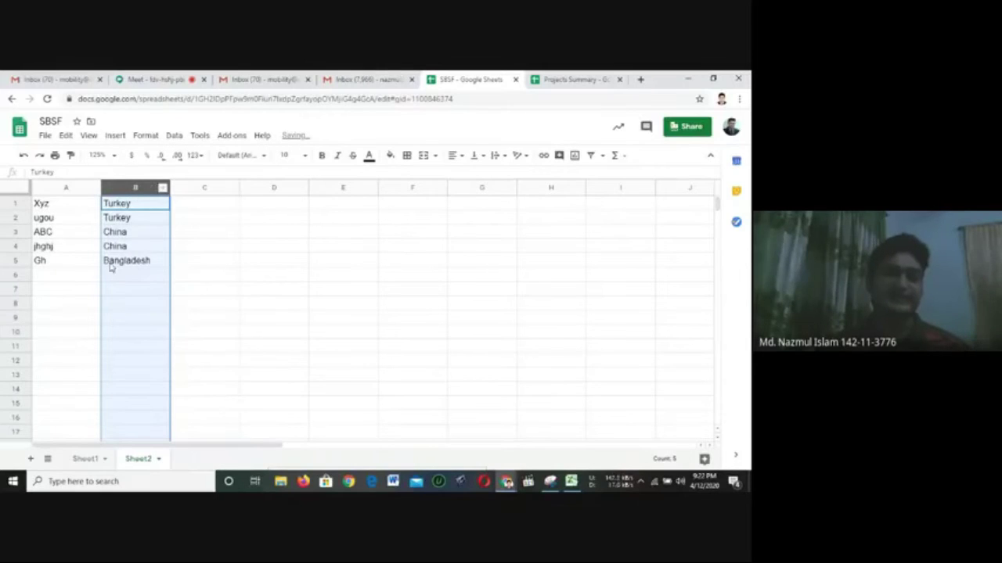
pyautogui.click(165, 188)
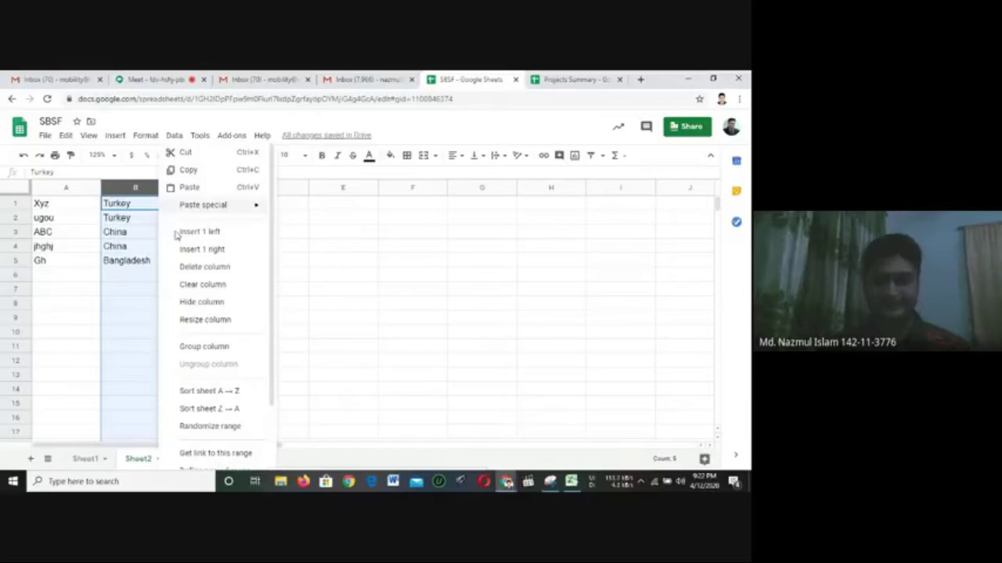
pyautogui.click(211, 391)
pyautogui.click(286, 395)
# Back in Excel, fill the Sorting Data topic row green
pyautogui.hotkey('alt', 'Tab')
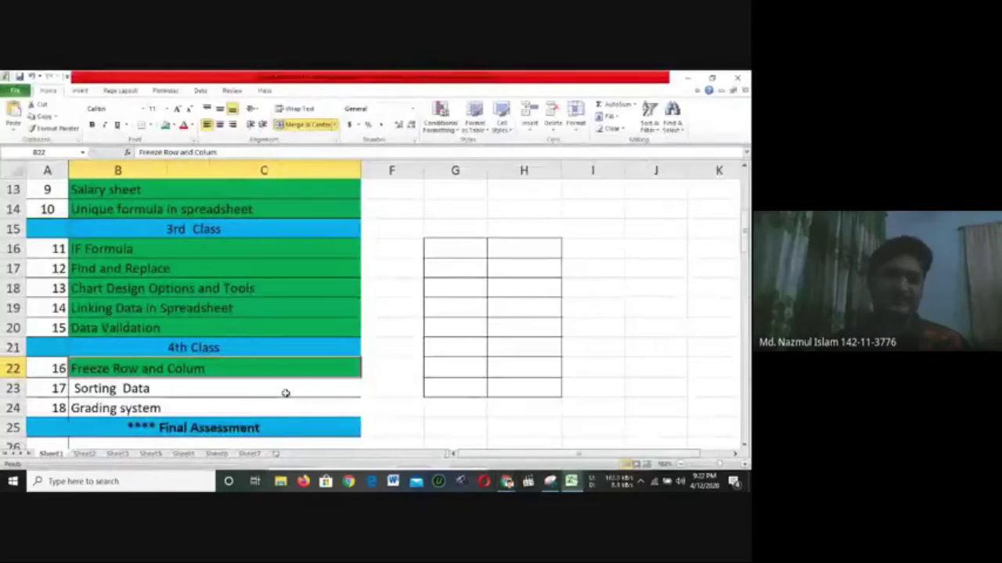
pyautogui.click(201, 388)
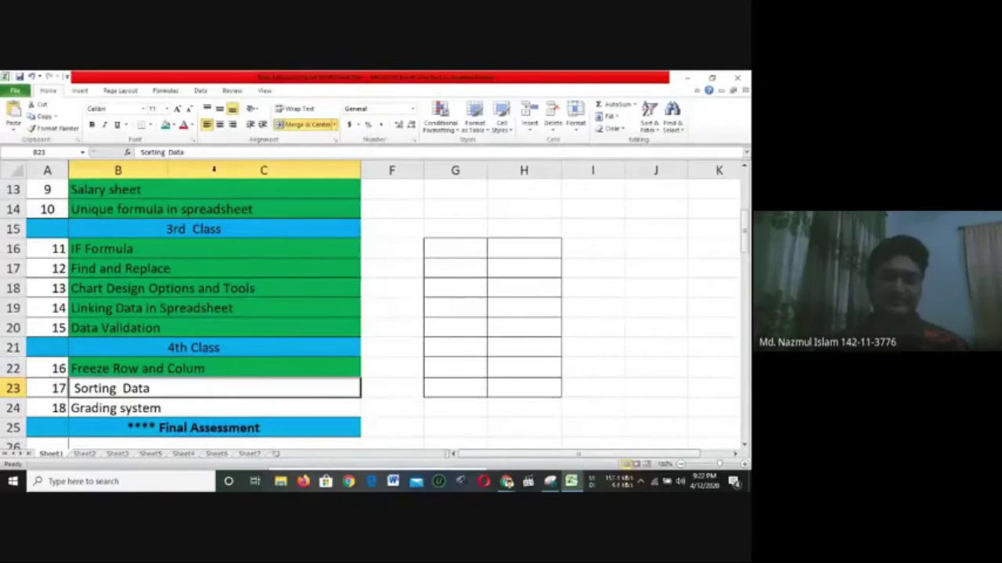
pyautogui.click(647, 129)
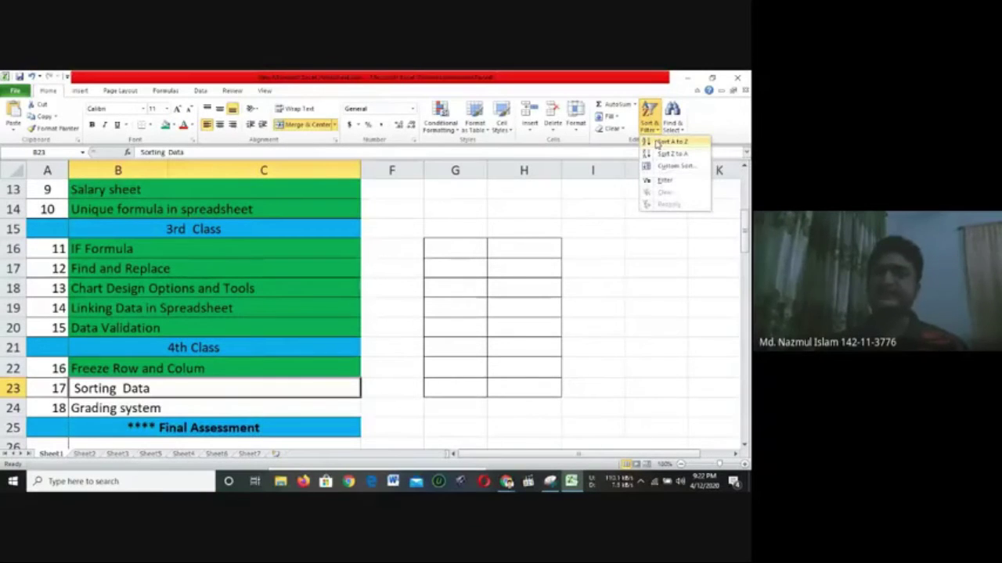
pyautogui.click(380, 324)
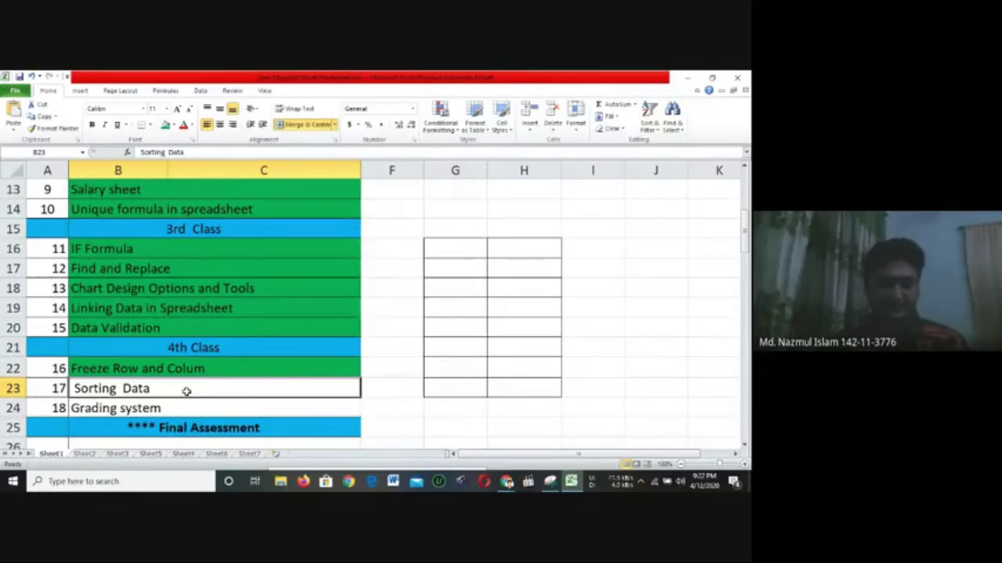
pyautogui.click(163, 130)
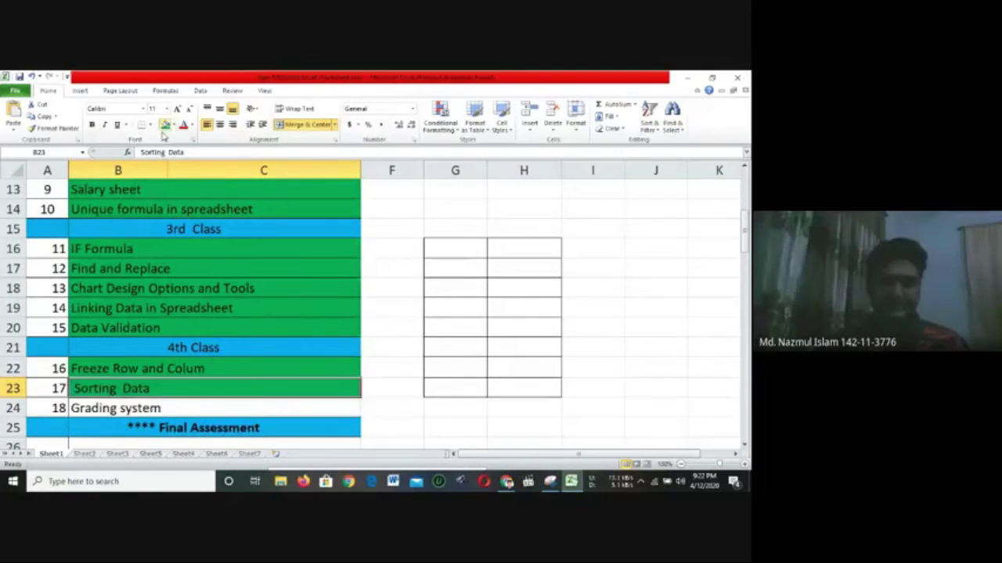
# Review the Grading system and Final Assessment rows below Sorting Data
pyautogui.press('Down')
pyautogui.press('Down')
pyautogui.press('Down')
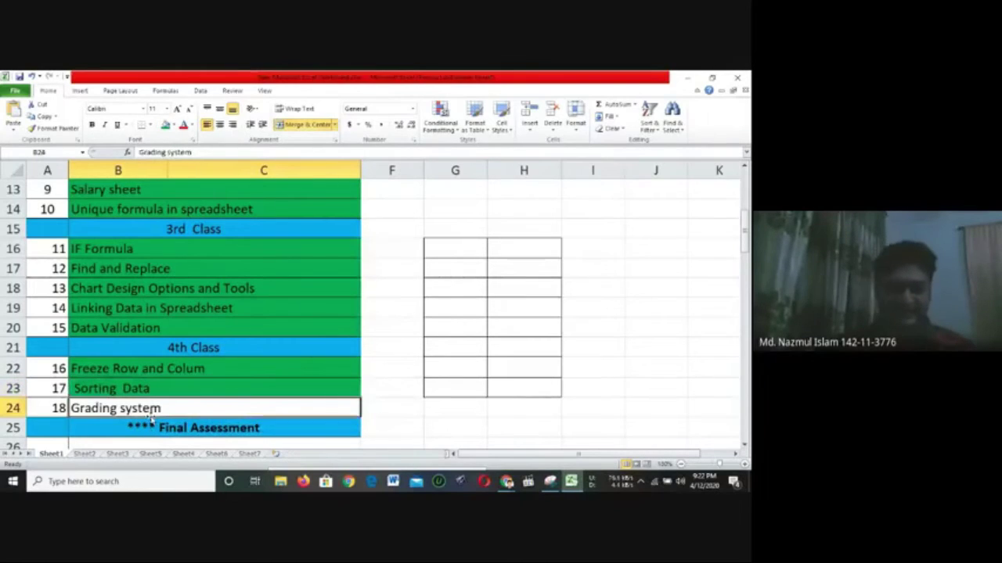
pyautogui.press('Up')
pyautogui.press('Up')
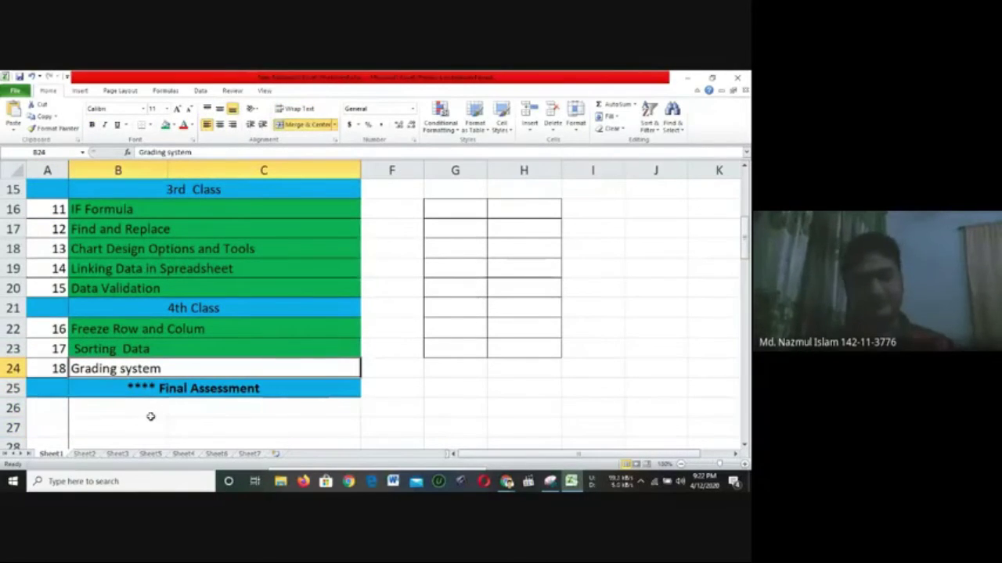
pyautogui.press('Up')
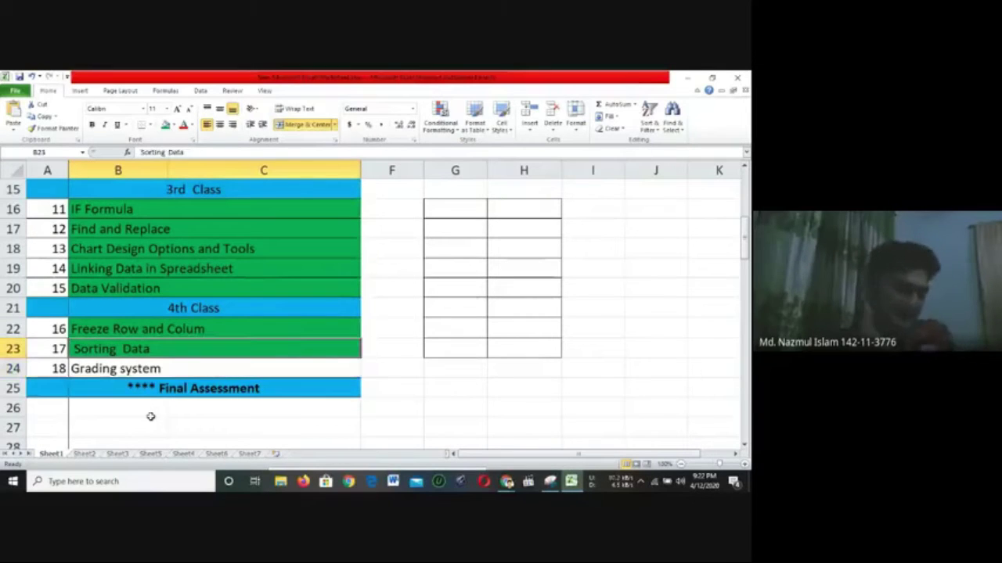
pyautogui.press('Down')
pyautogui.press('Down')
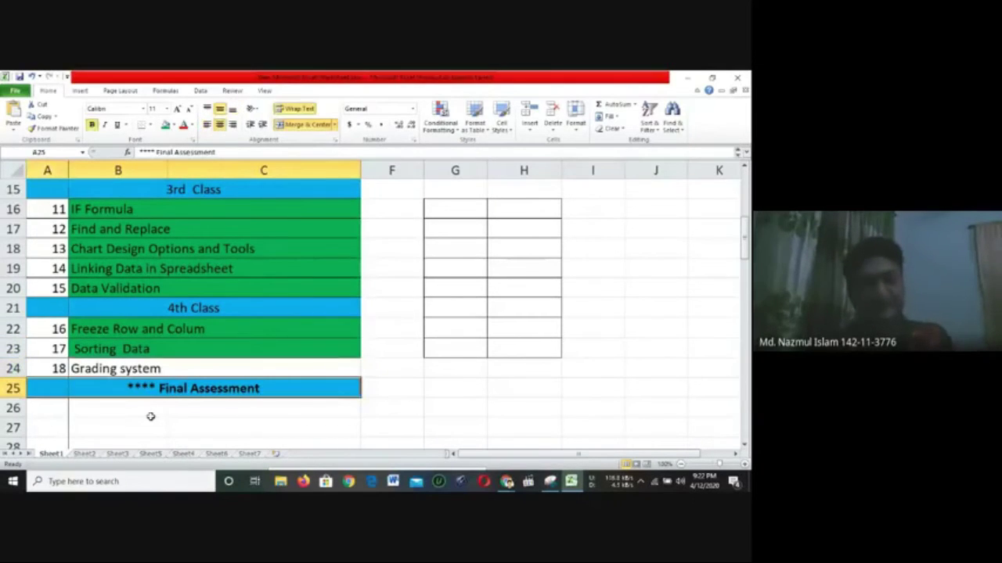
pyautogui.press('Up')
pyautogui.press('Up')
pyautogui.press('Down')
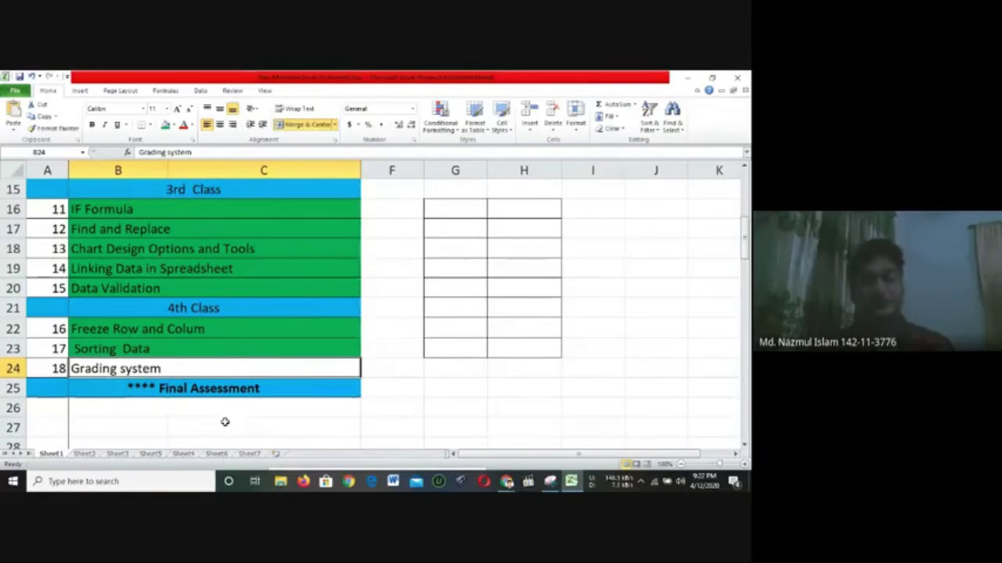
pyautogui.moveTo(225, 421); pyautogui.dragTo(116, 396)
pyautogui.click(119, 385)
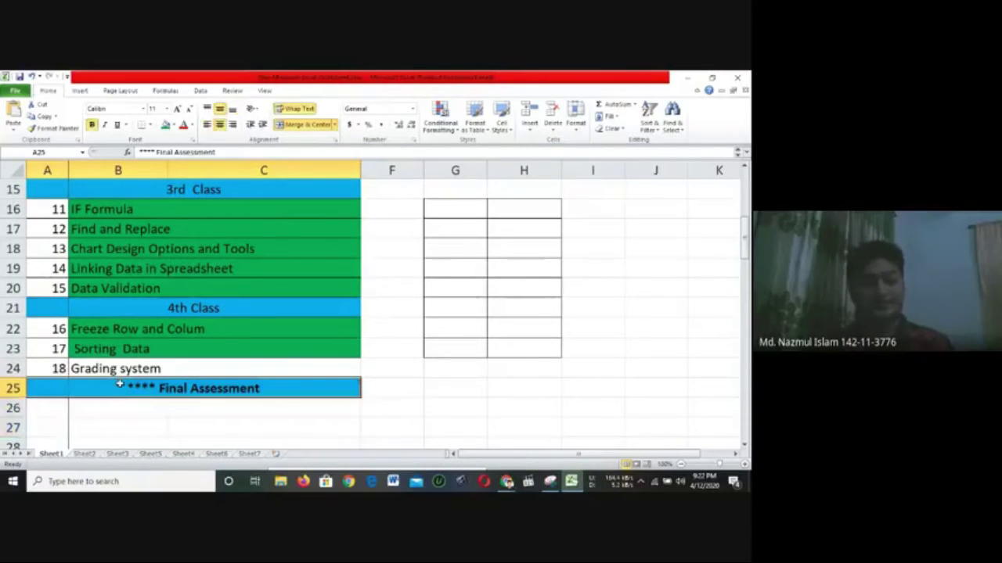
pyautogui.click(116, 372)
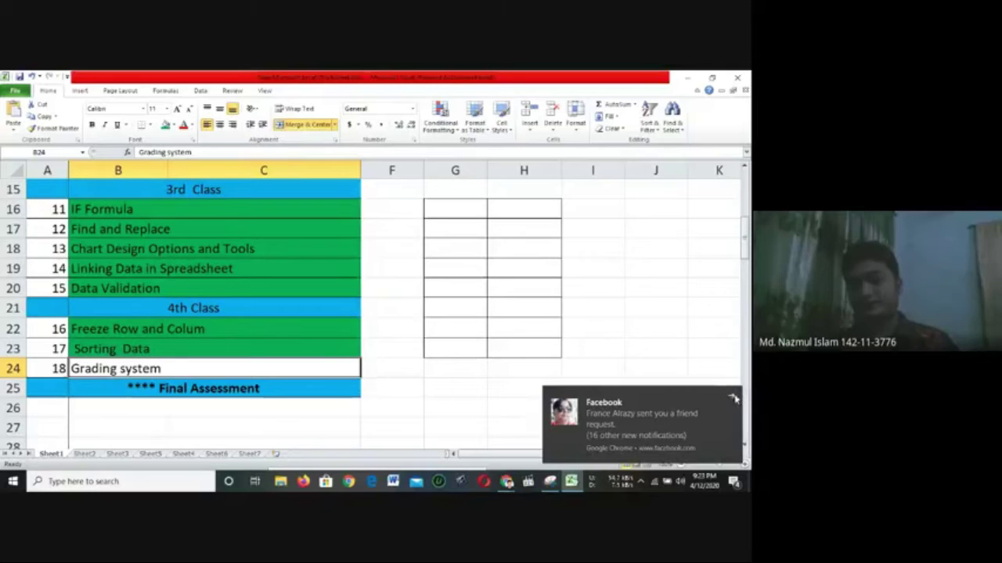
pyautogui.hotkey('alt', 'Tab')
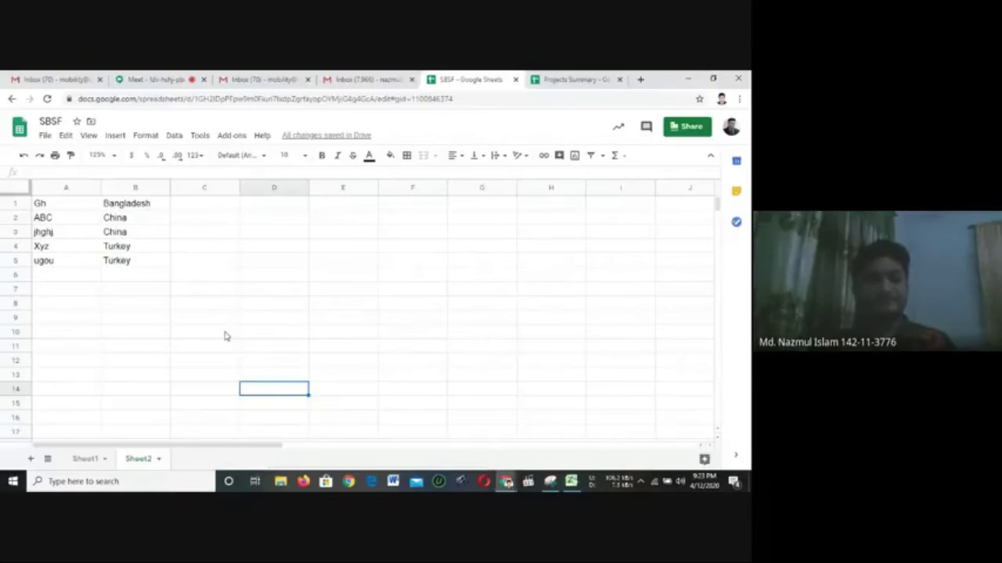
pyautogui.click(571, 482)
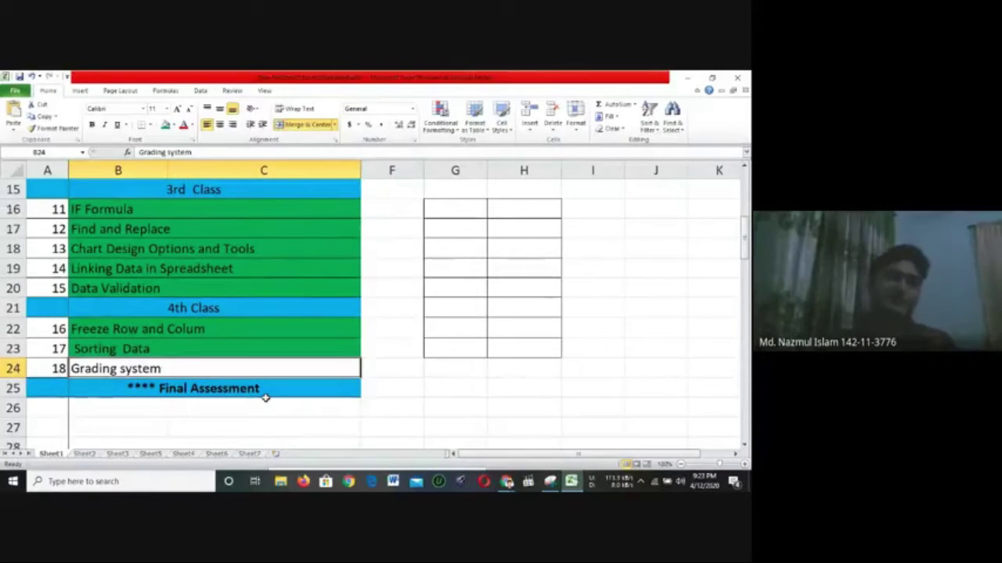
pyautogui.click(186, 387)
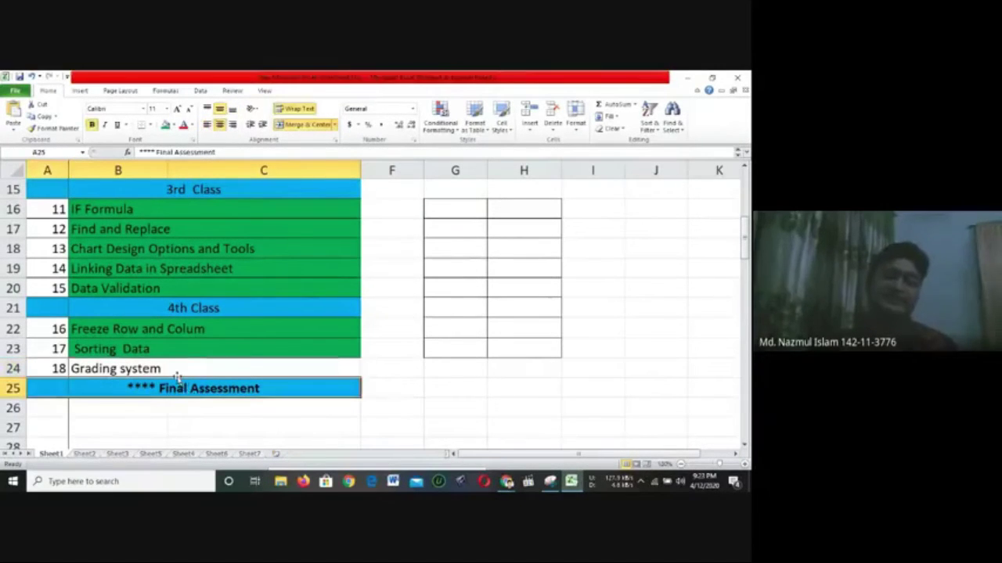
pyautogui.click(173, 368)
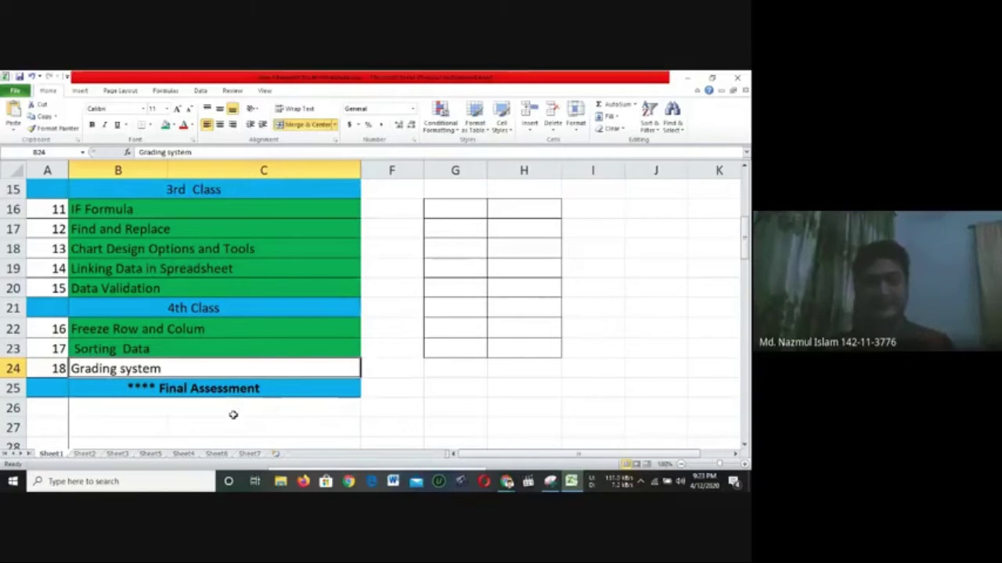
# Open Sheet4 with the grading tables, zoom to 120% and select the Mark header
pyautogui.click(251, 454)
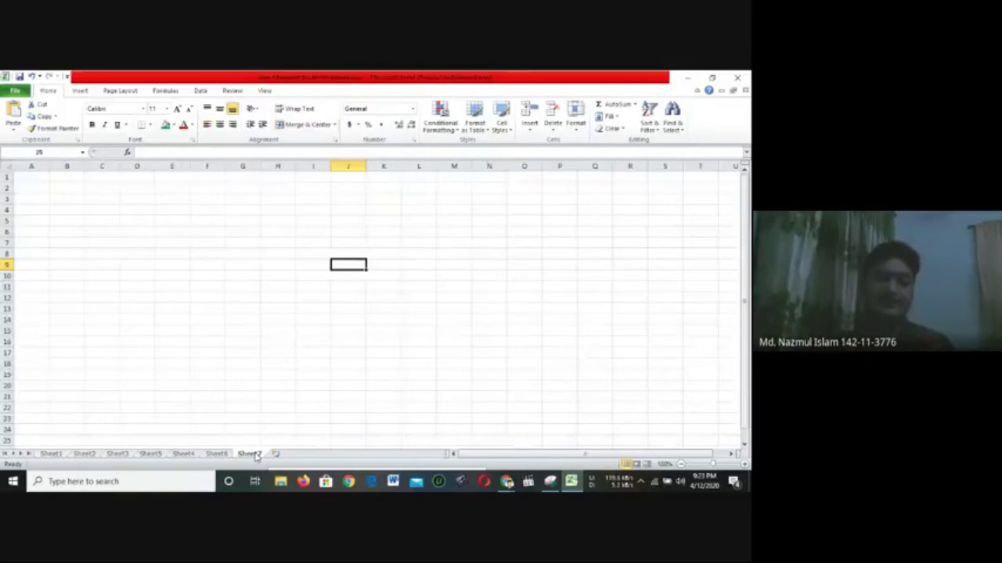
pyautogui.click(217, 455)
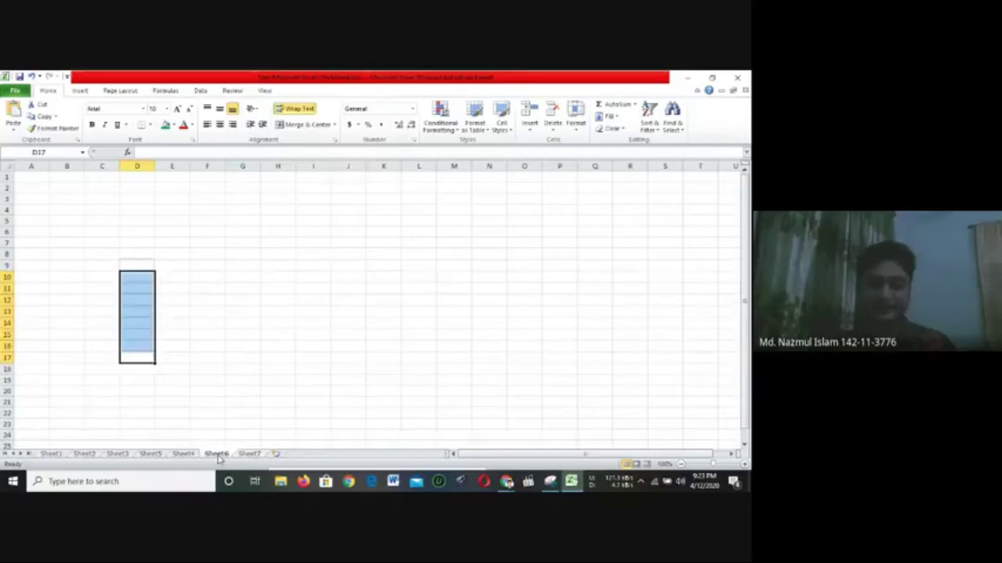
pyautogui.click(185, 455)
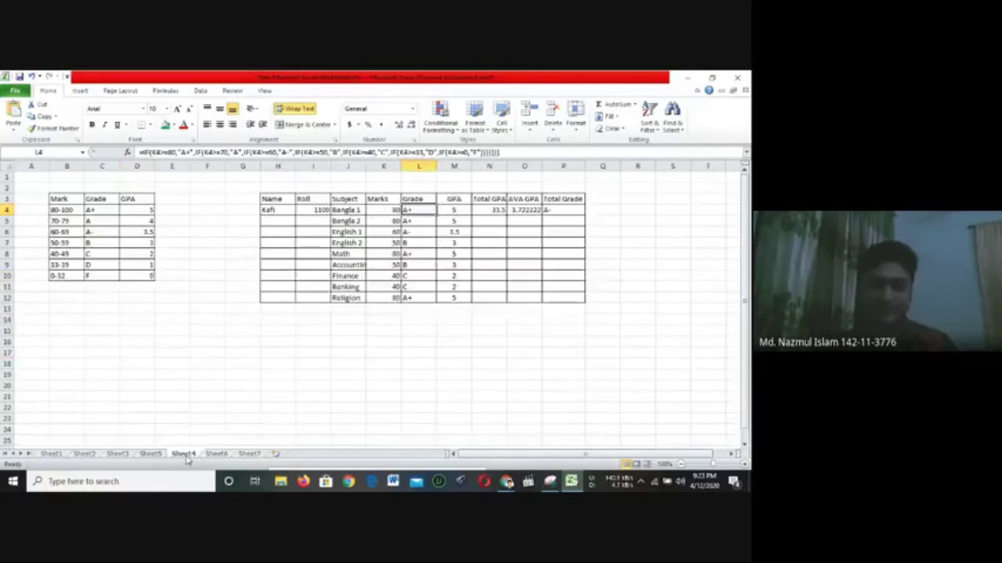
pyautogui.click(165, 373)
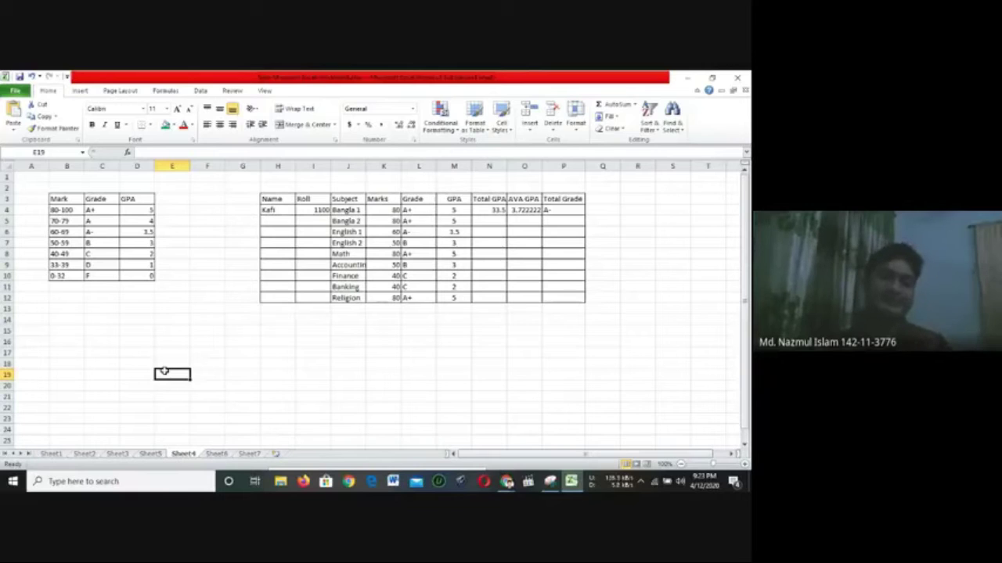
pyautogui.press('Up')
pyautogui.press('Up')
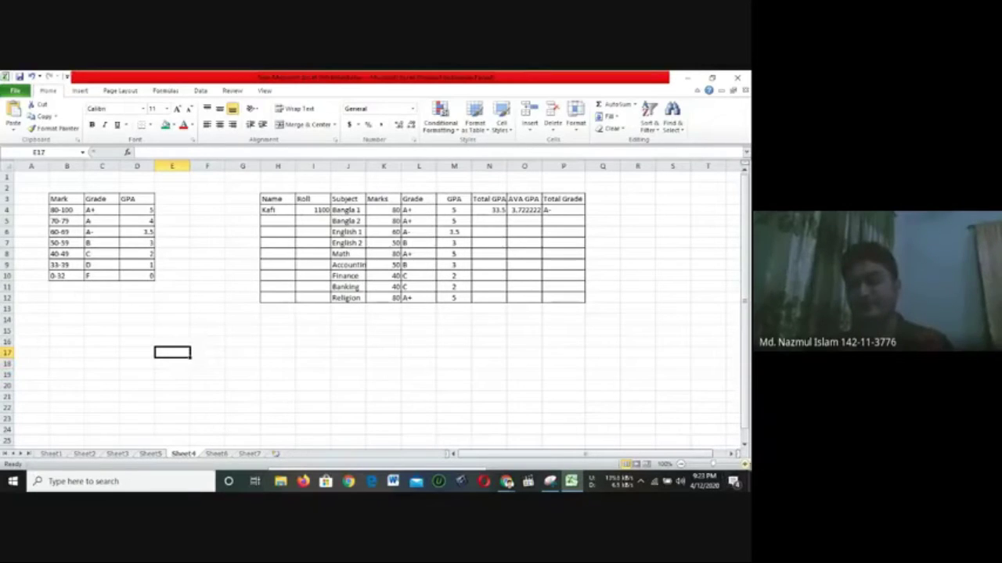
pyautogui.click(730, 464)
pyautogui.click(730, 464)
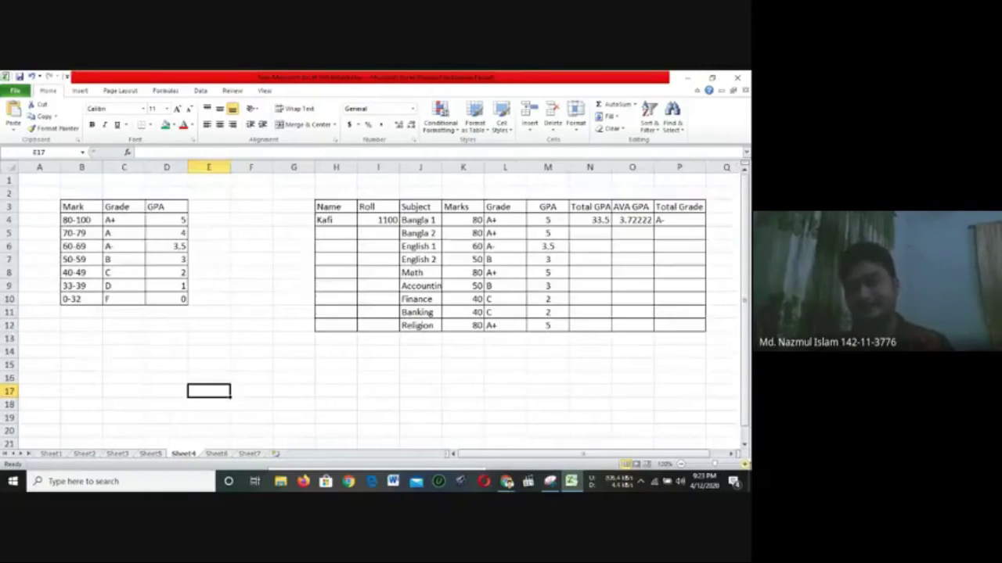
pyautogui.click(77, 211)
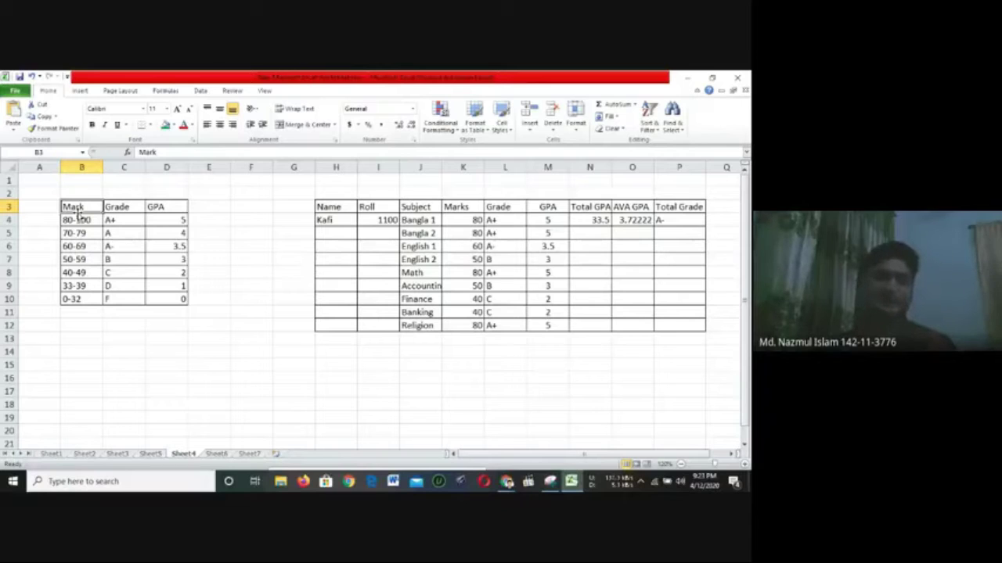
# Apply a green fill to the Mark/Grade/GPA table in B3:D10
pyautogui.moveTo(93, 210); pyautogui.dragTo(179, 305)
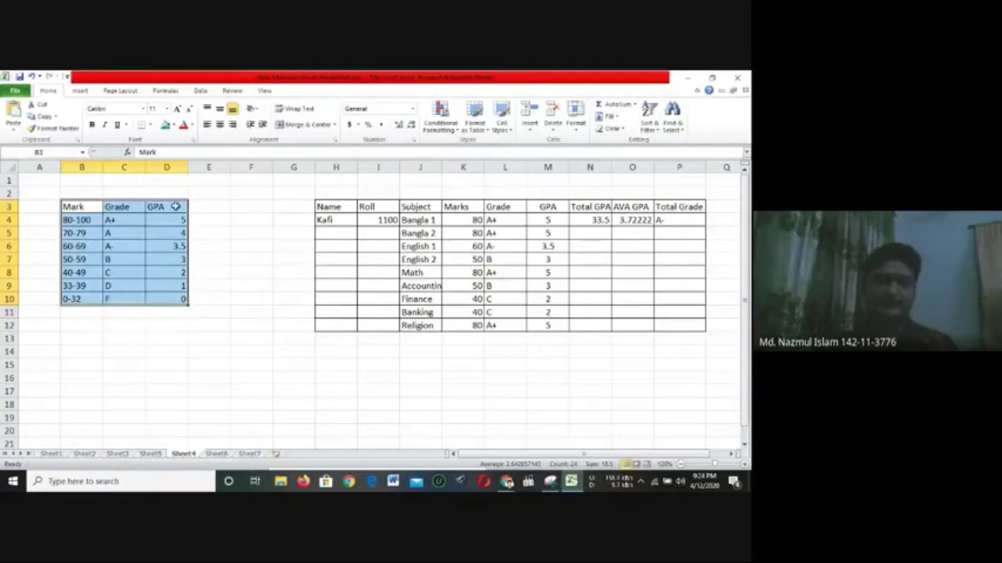
pyautogui.click(165, 126)
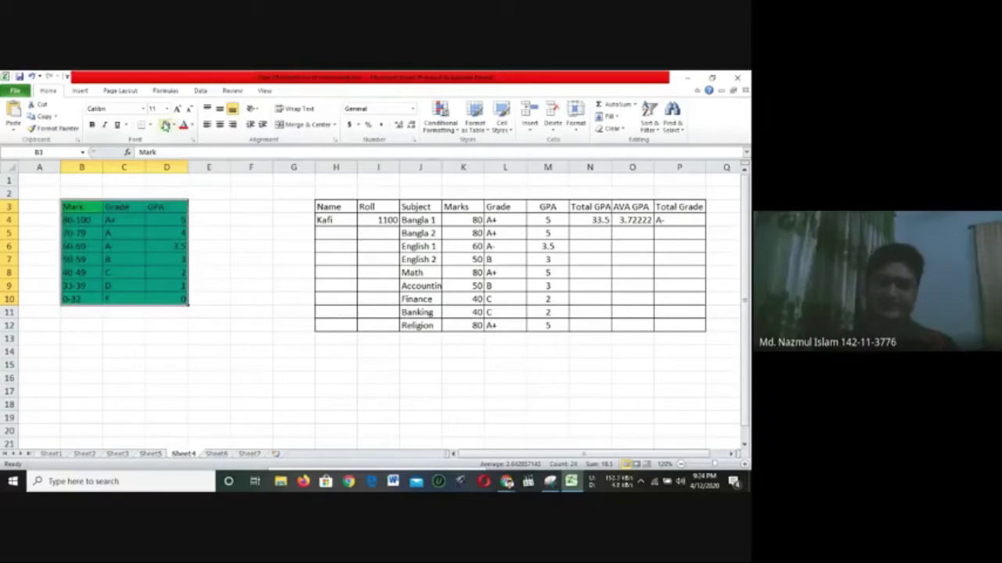
pyautogui.click(196, 220)
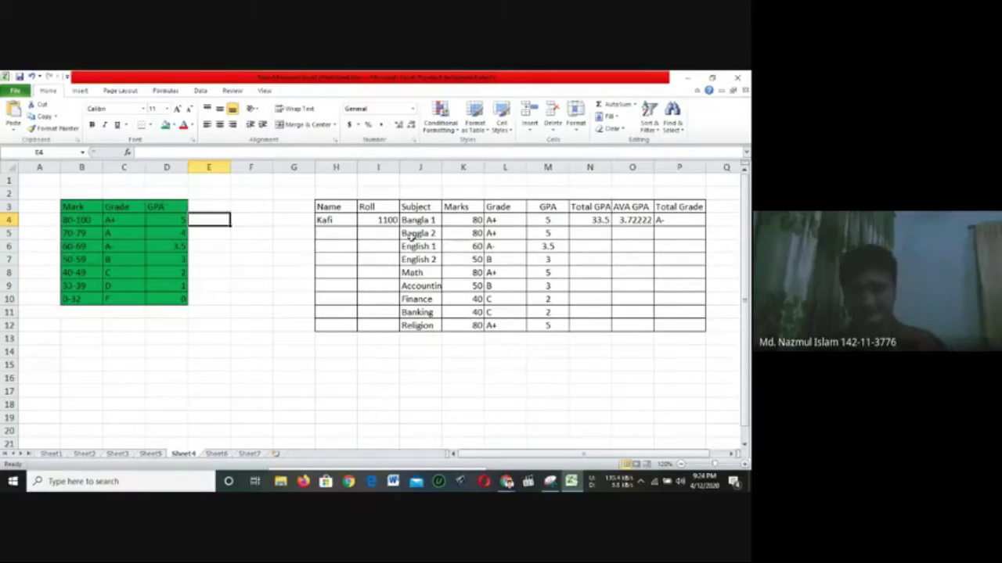
pyautogui.click(332, 219)
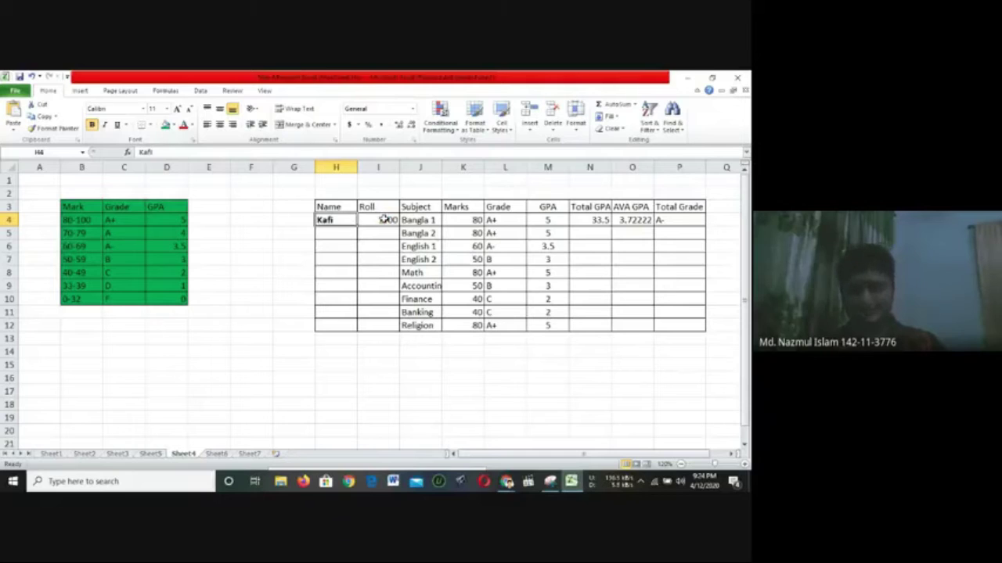
pyautogui.click(385, 219)
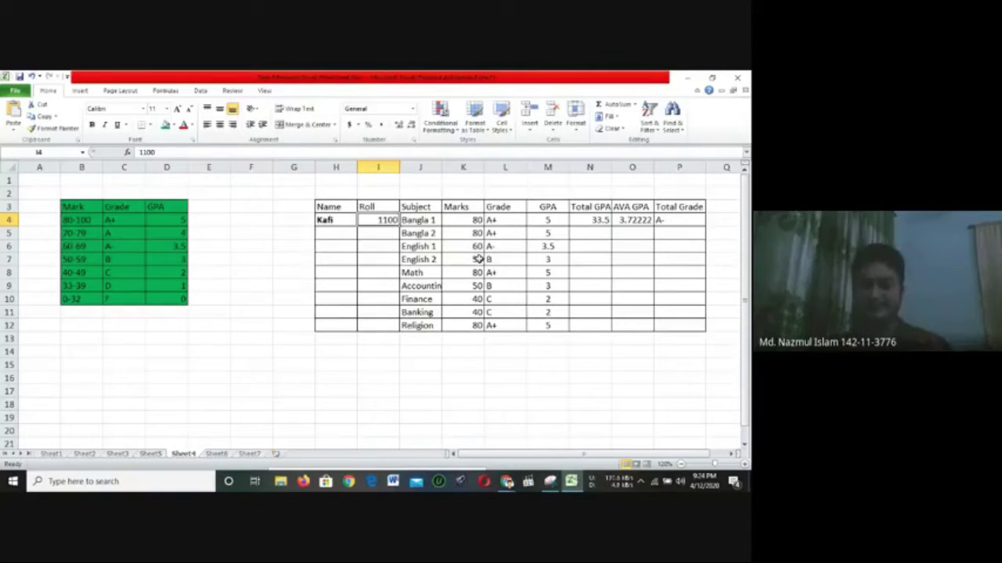
# Clear the grade and GPA formulas for English 1 through Religion, leaving total GPA 10
pyautogui.moveTo(494, 236); pyautogui.dragTo(544, 319)
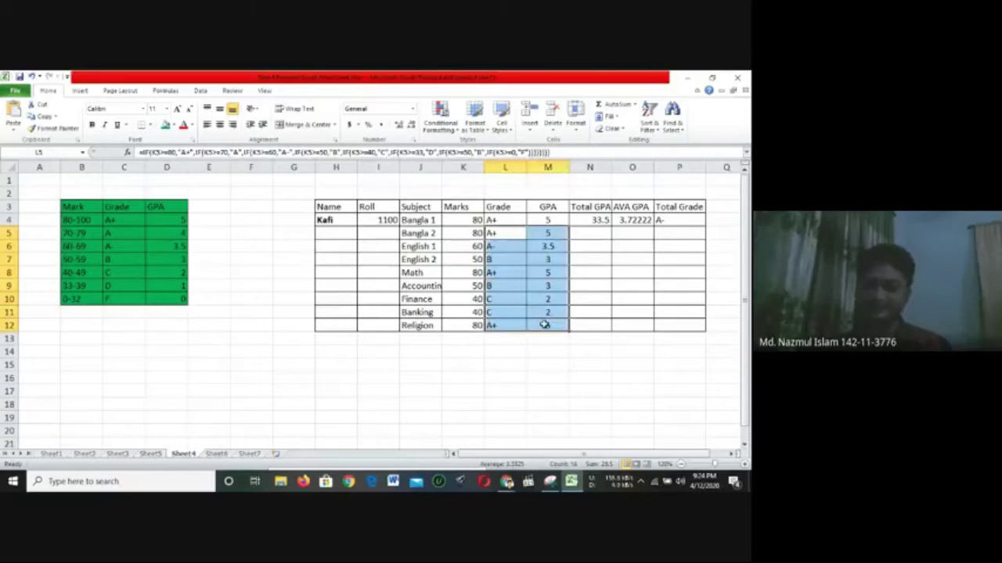
pyautogui.press('BackSpace')
pyautogui.click(544, 337)
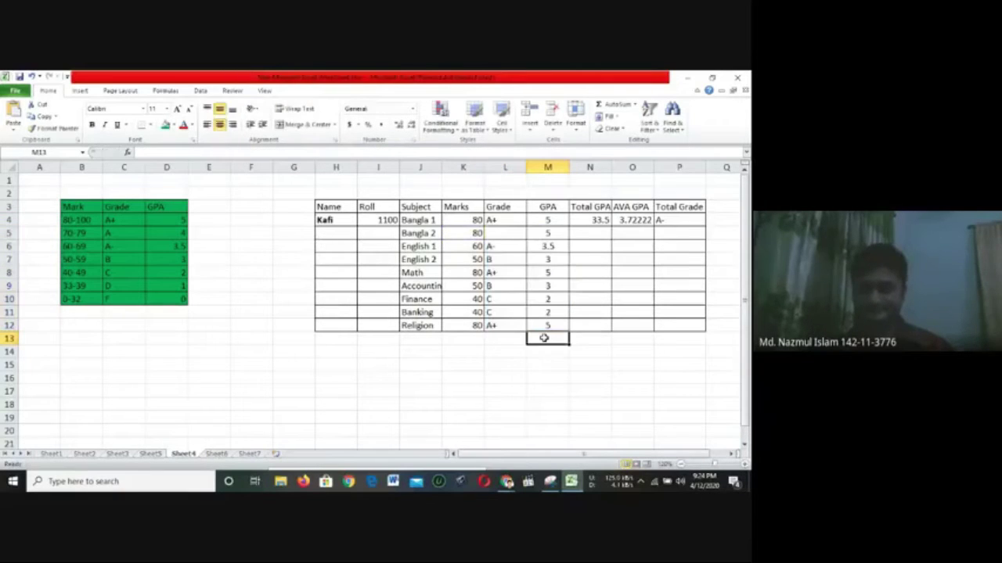
pyautogui.moveTo(514, 246); pyautogui.dragTo(548, 315)
pyautogui.press('Delete')
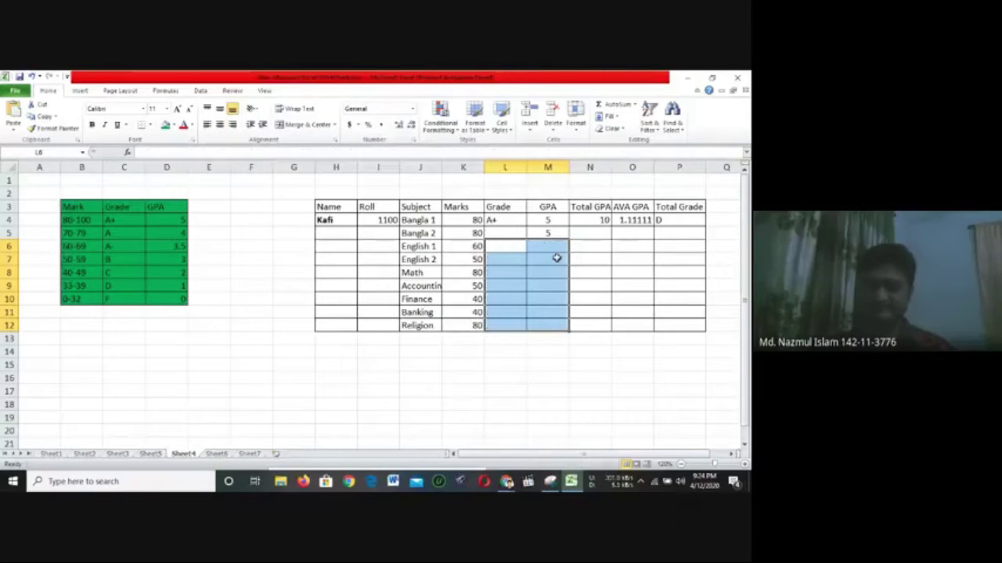
pyautogui.click(549, 234)
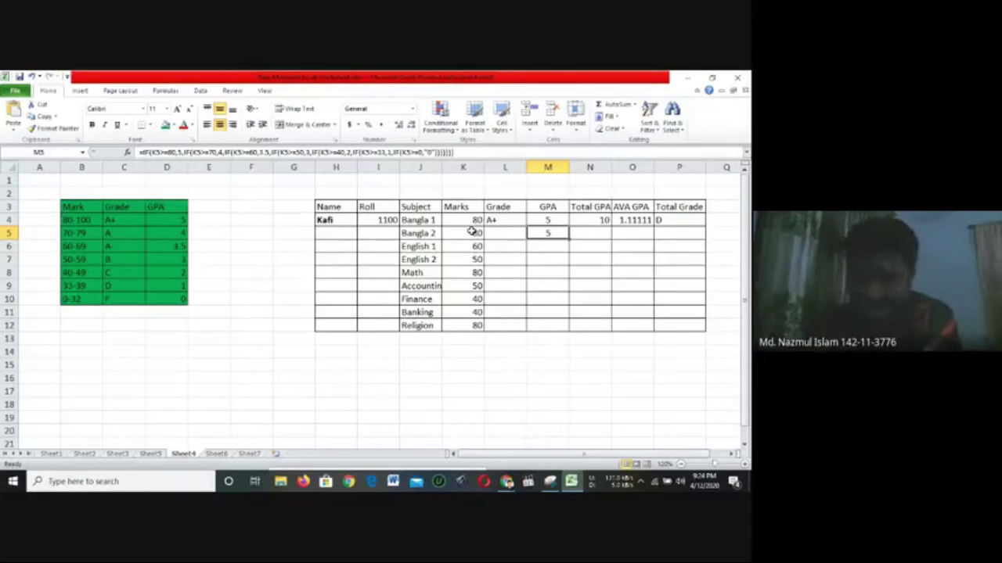
# Enter marks of 79 for Bangla 2, 65 for English 1 and 20 for Finance
pyautogui.click(471, 232)
pyautogui.press('BackSpace')
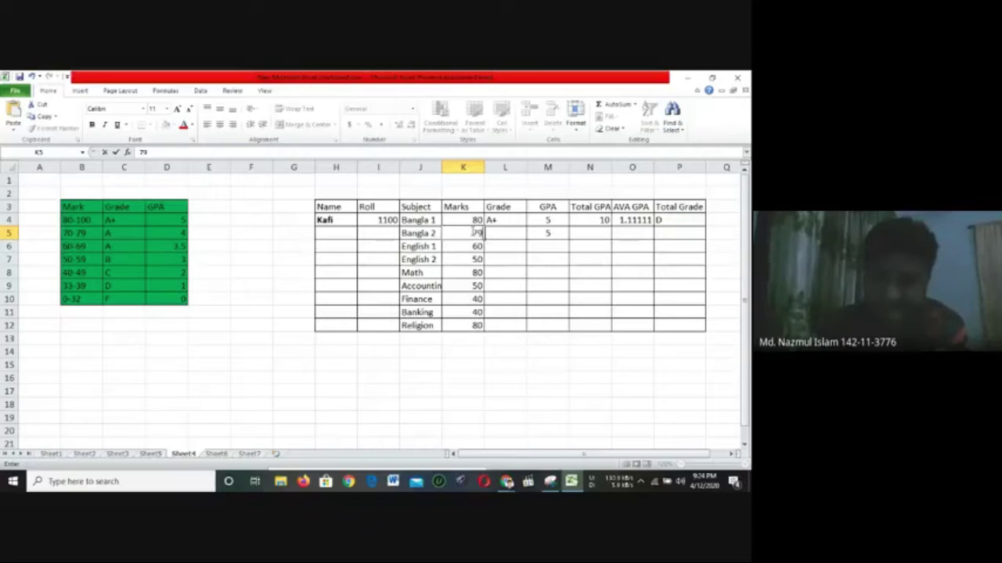
pyautogui.press('Return')
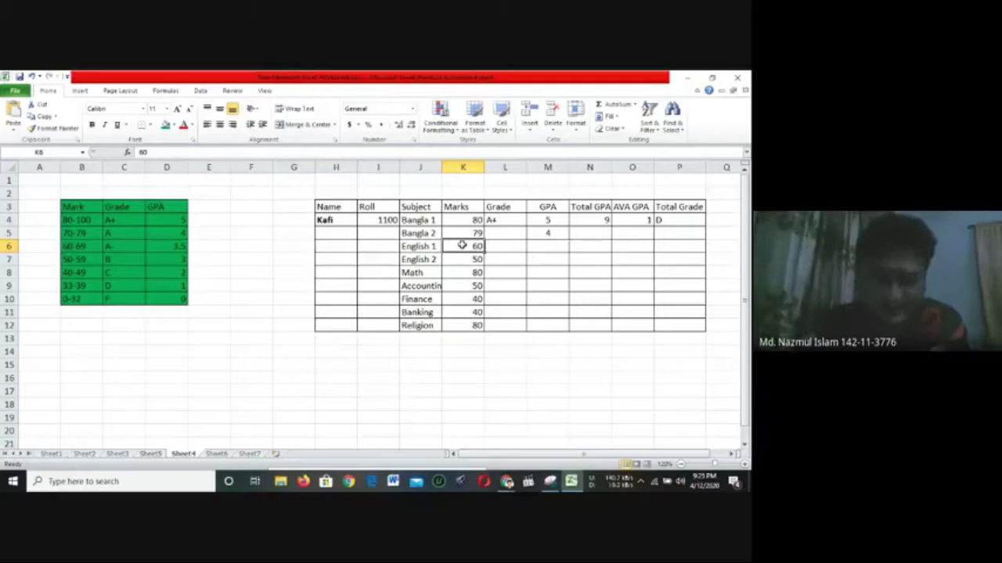
pyautogui.write('65')
pyautogui.press('Return')
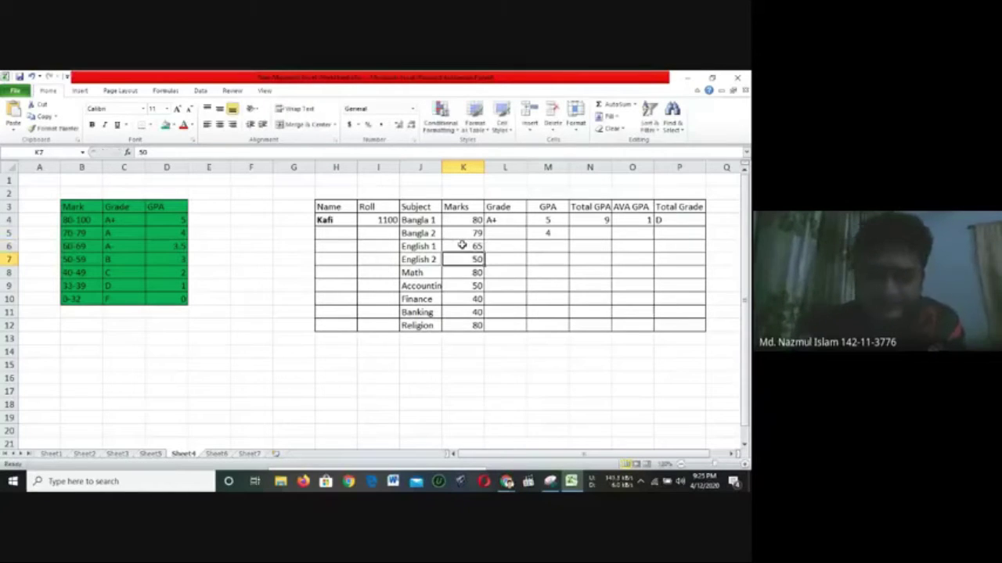
pyautogui.press('Down')
pyautogui.press('Down')
pyautogui.press('Down')
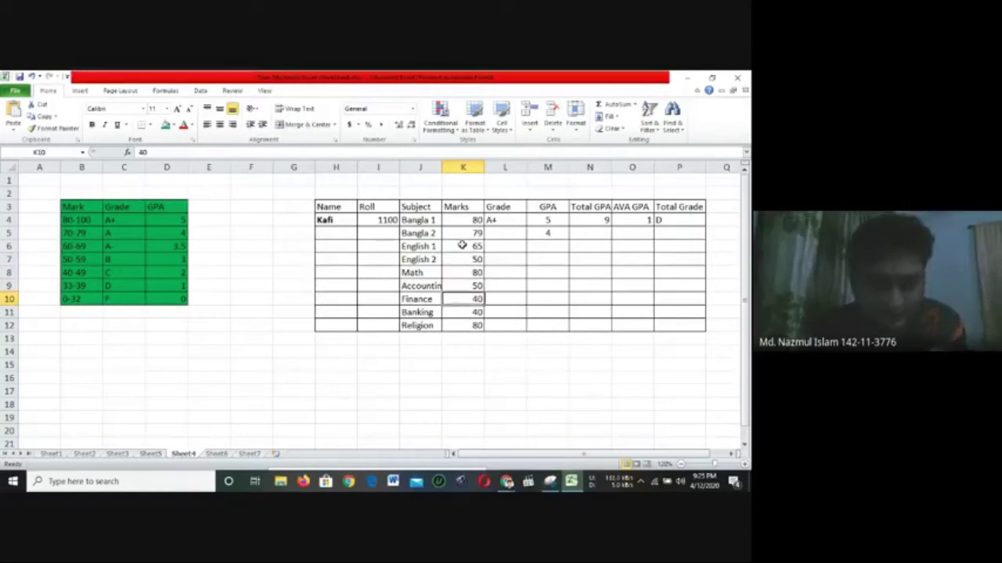
pyautogui.write('20')
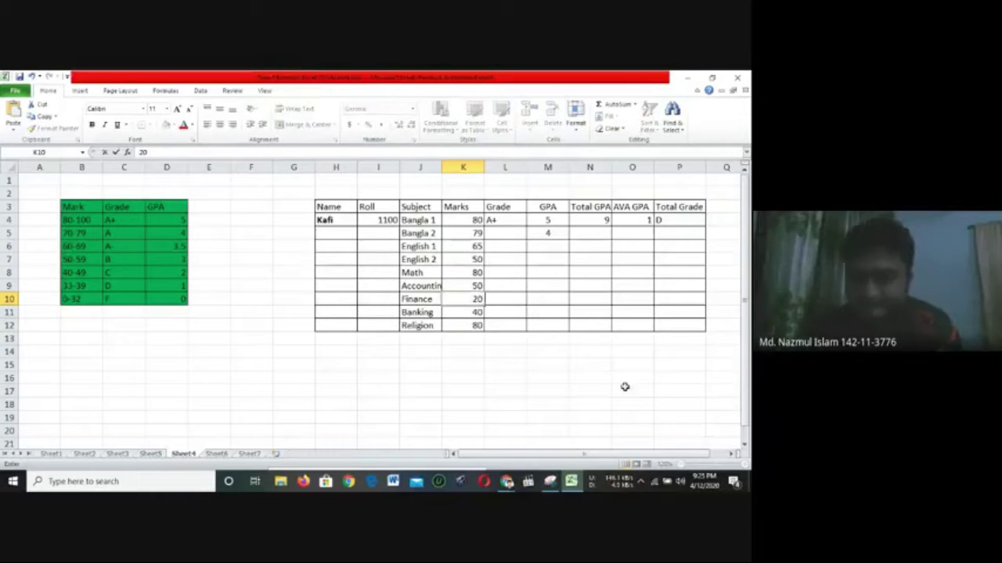
pyautogui.click(624, 387)
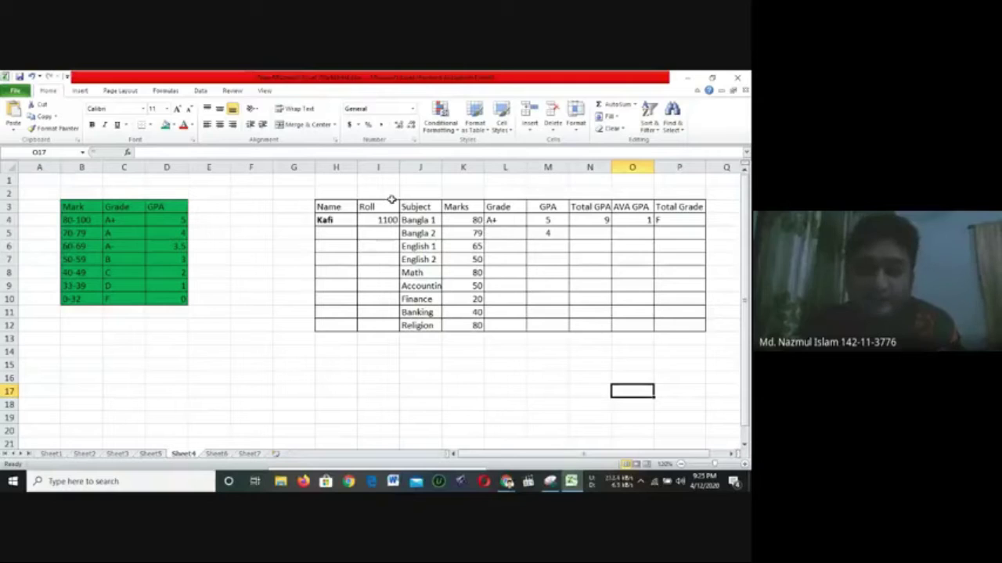
pyautogui.click(416, 207)
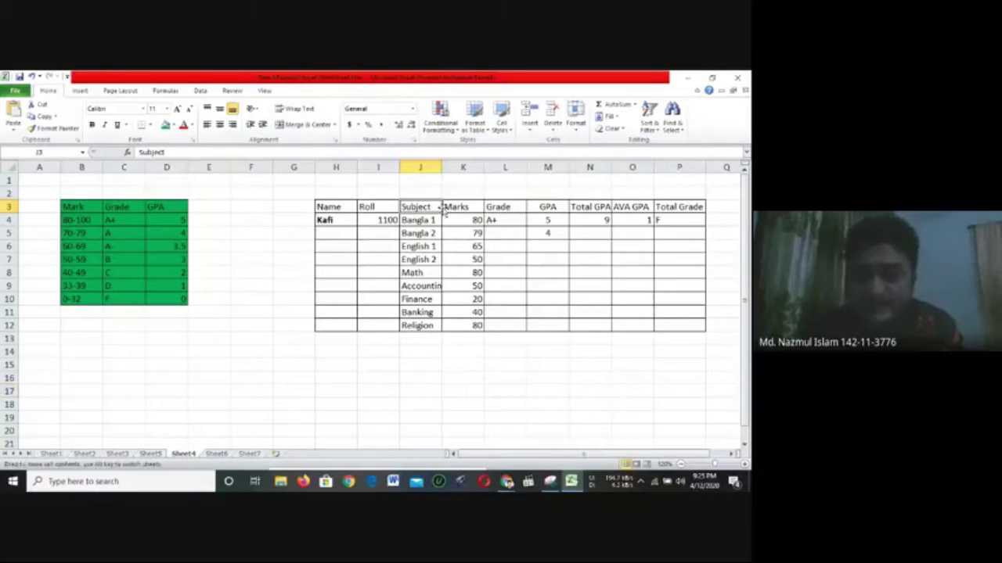
# Bold the header row H3:P3, from Name to Total Grade
pyautogui.click(501, 206)
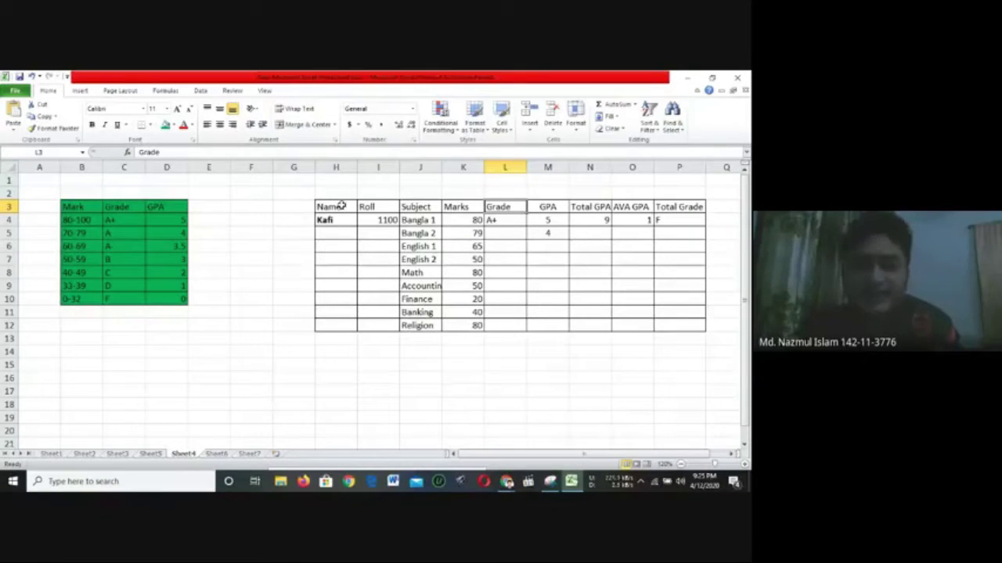
pyautogui.moveTo(338, 206); pyautogui.dragTo(688, 208)
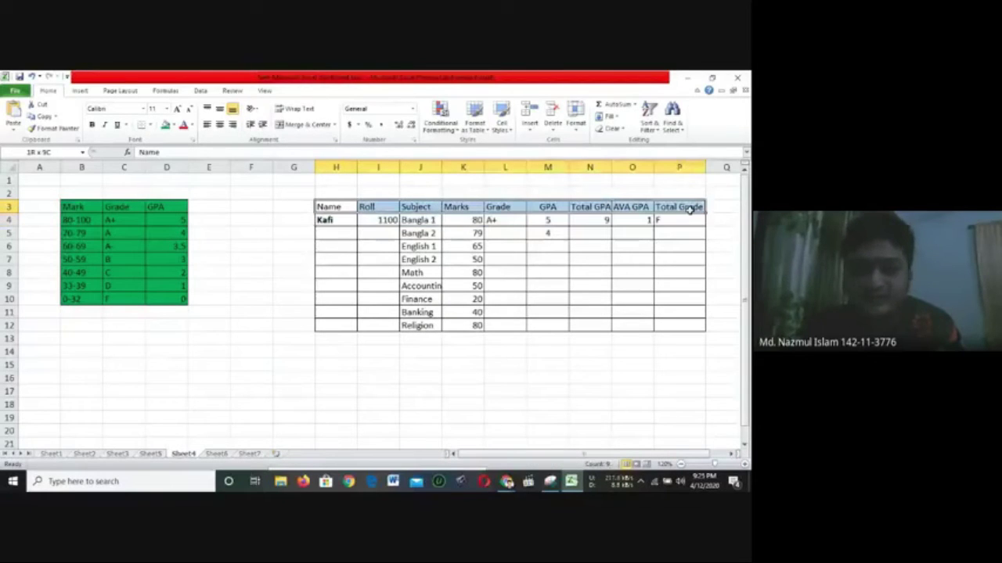
pyautogui.click(92, 124)
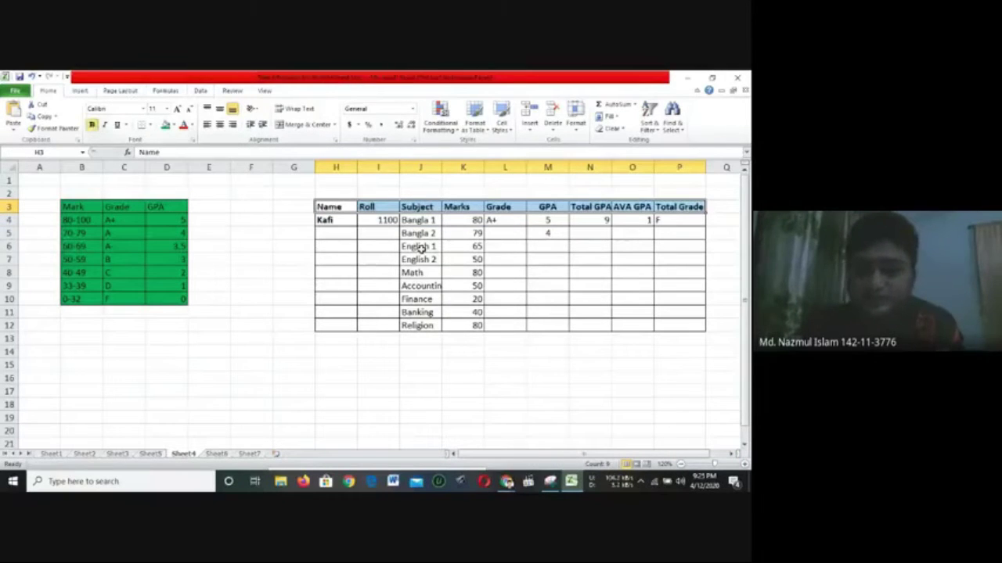
# Inspect the Grade, GPA and Total GPA headers and the formulas below them
pyautogui.click(501, 205)
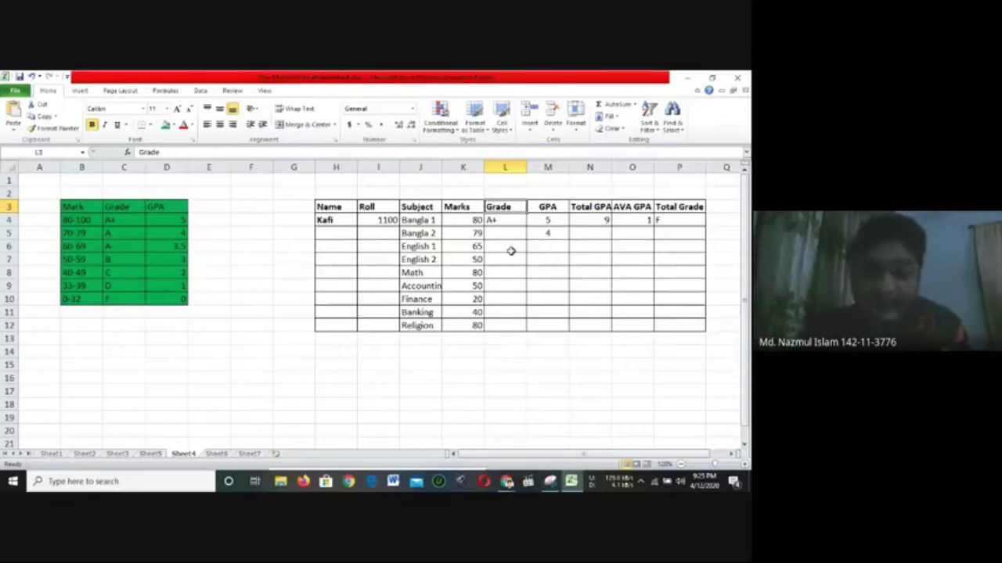
pyautogui.click(547, 206)
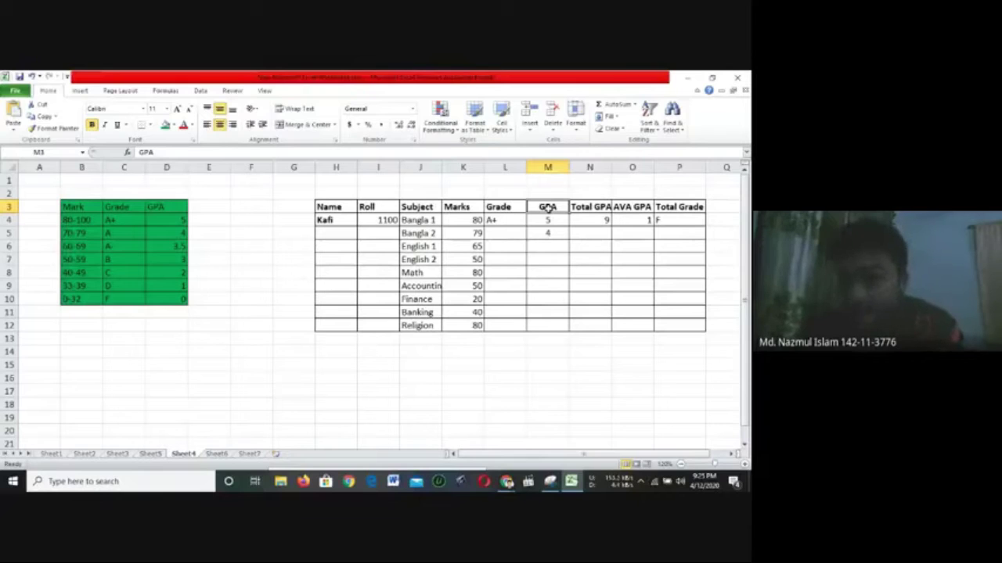
pyautogui.press('Down')
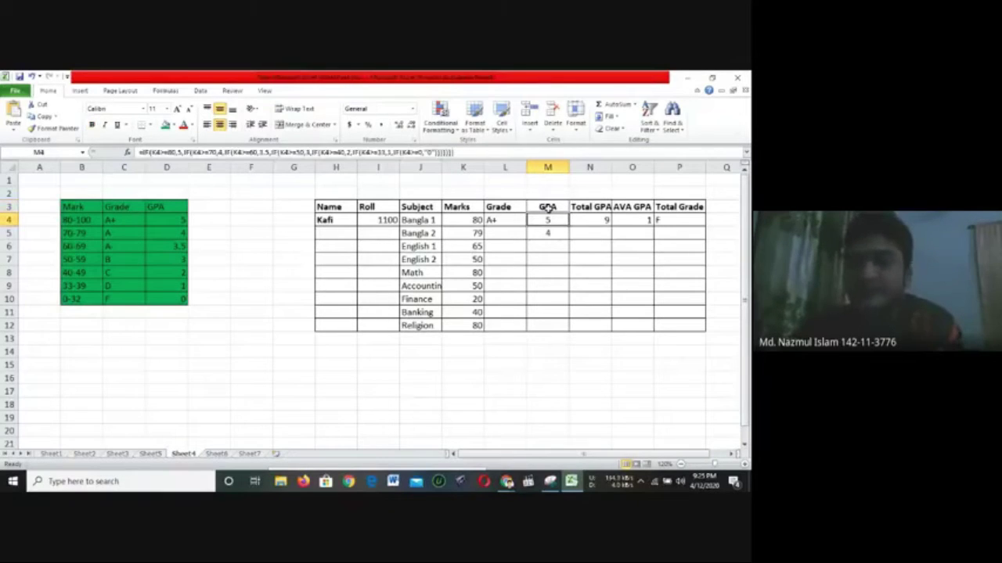
pyautogui.click(547, 206)
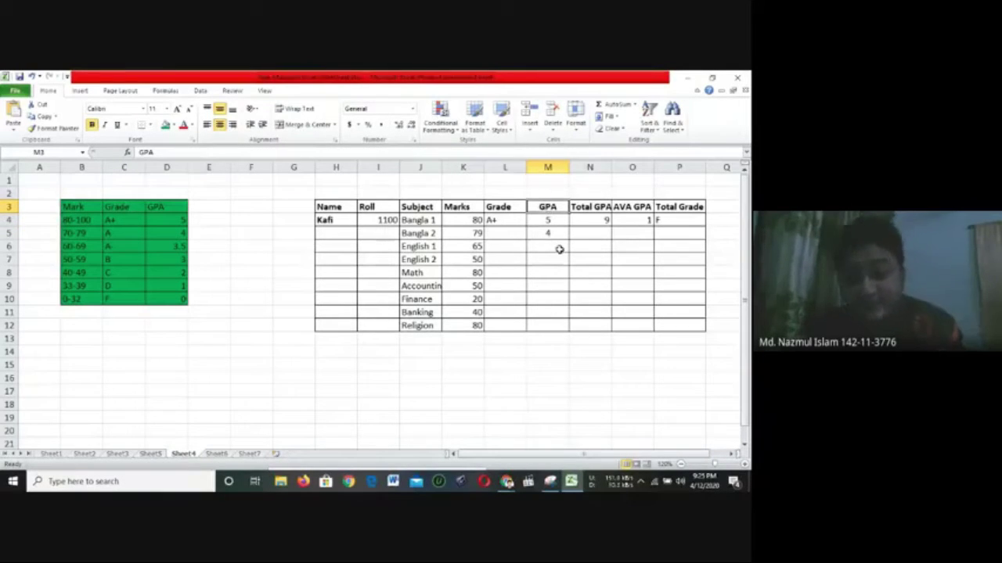
pyautogui.click(507, 206)
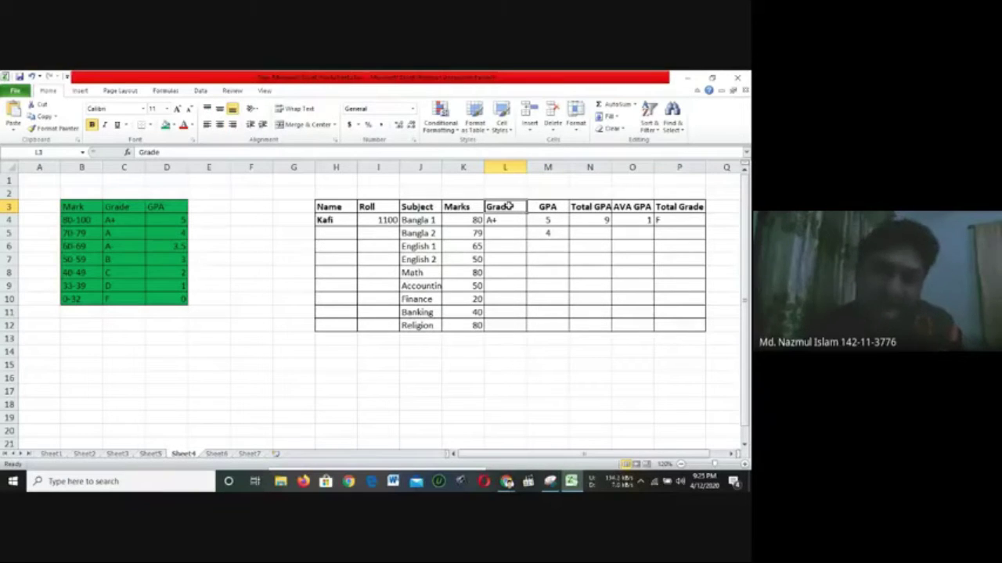
pyautogui.press('Right')
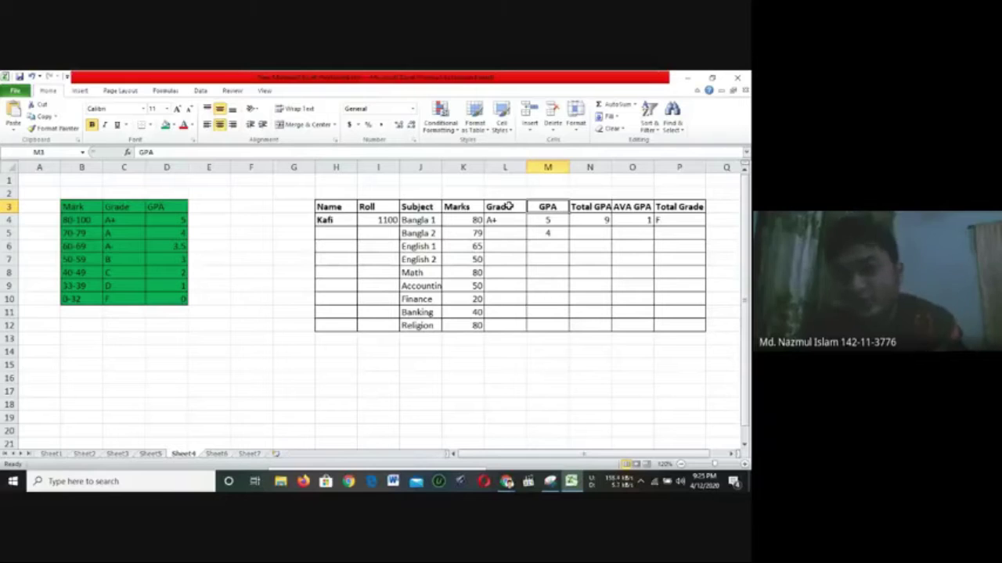
pyautogui.press('Right')
pyautogui.press('Left')
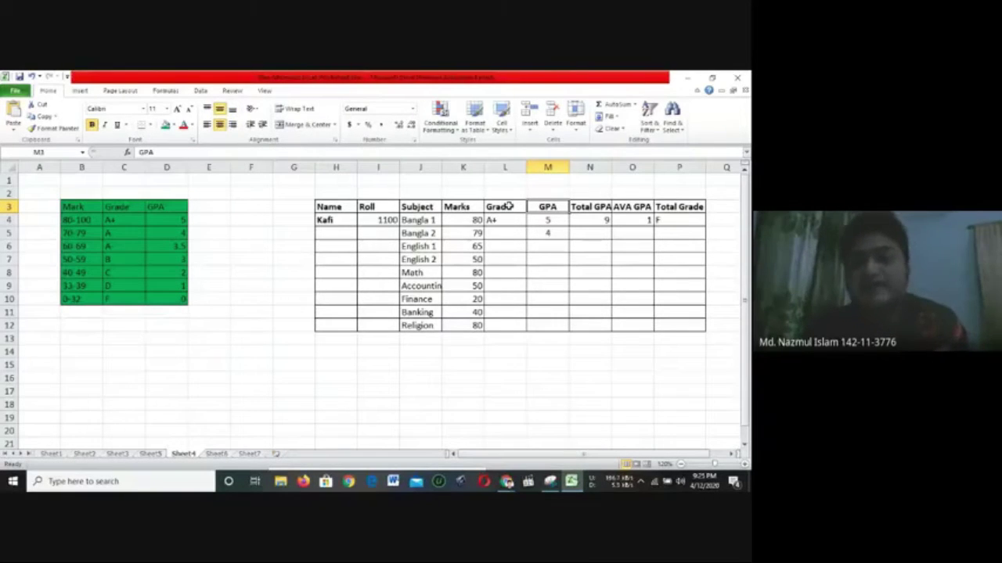
pyautogui.click(508, 206)
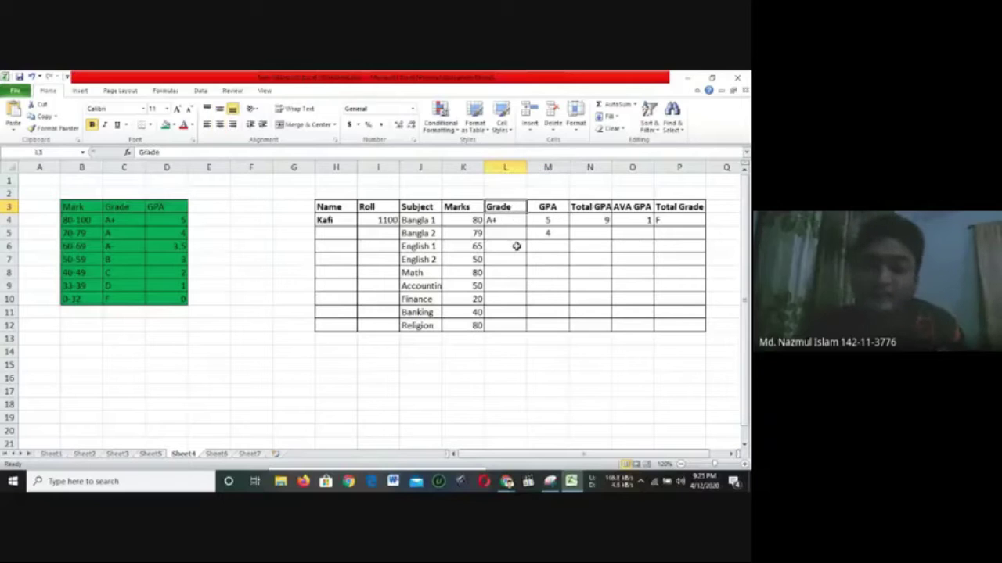
pyautogui.click(517, 246)
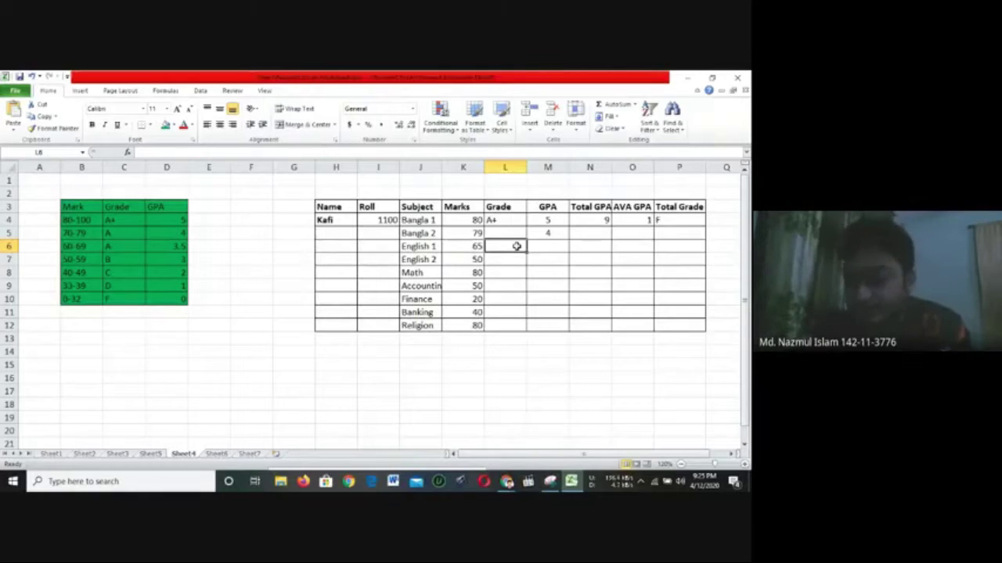
pyautogui.click(506, 205)
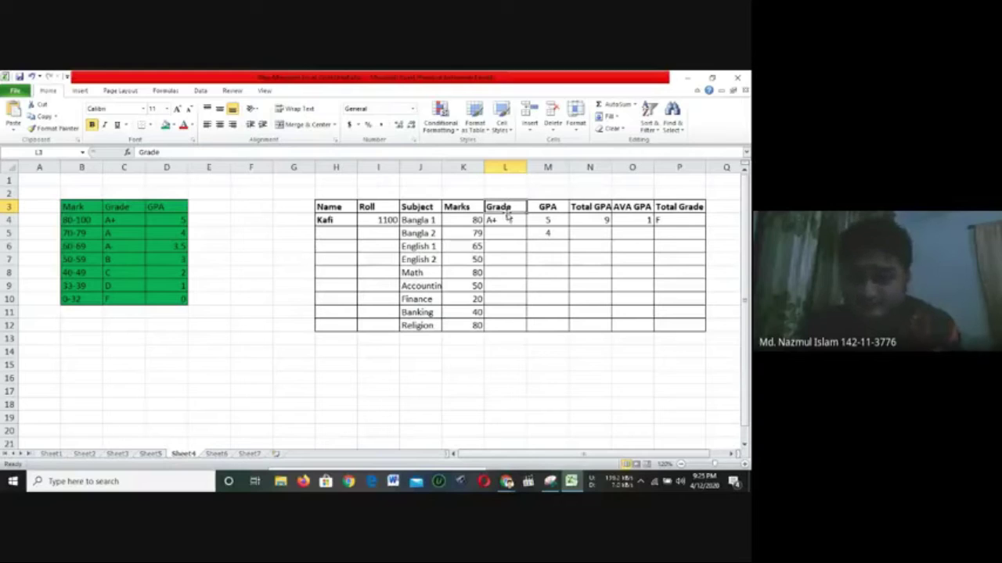
# Autofit column N, rename the header to 'AVA. GPA' and widen that column
pyautogui.click(551, 207)
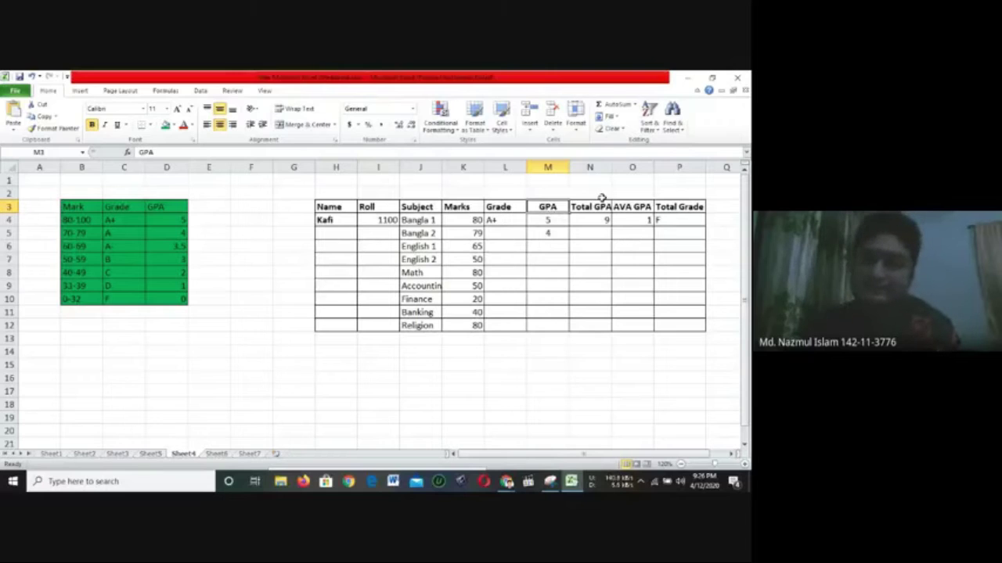
pyautogui.doubleClick(612, 167)
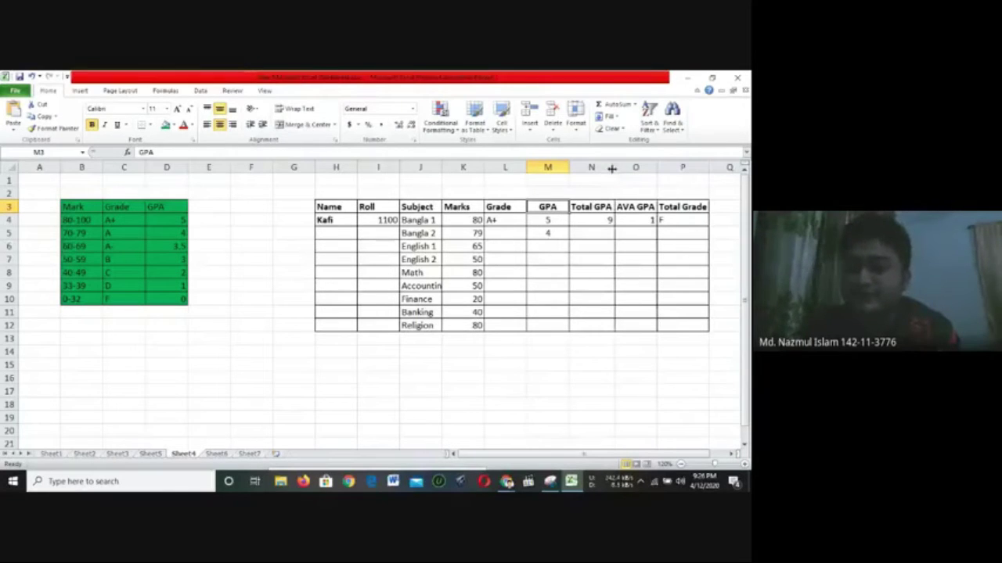
pyautogui.doubleClick(631, 206)
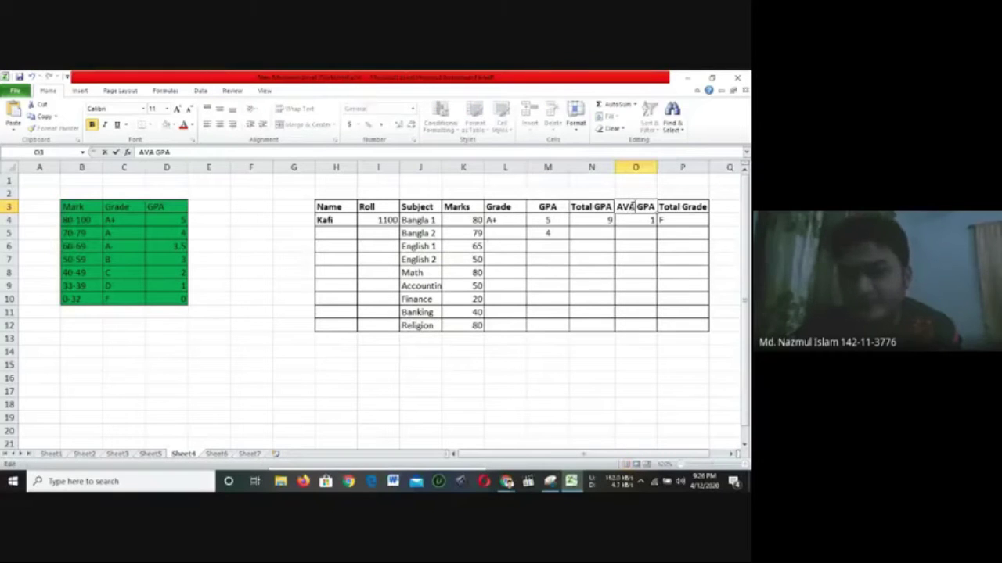
pyautogui.write('.')
pyautogui.click(622, 241)
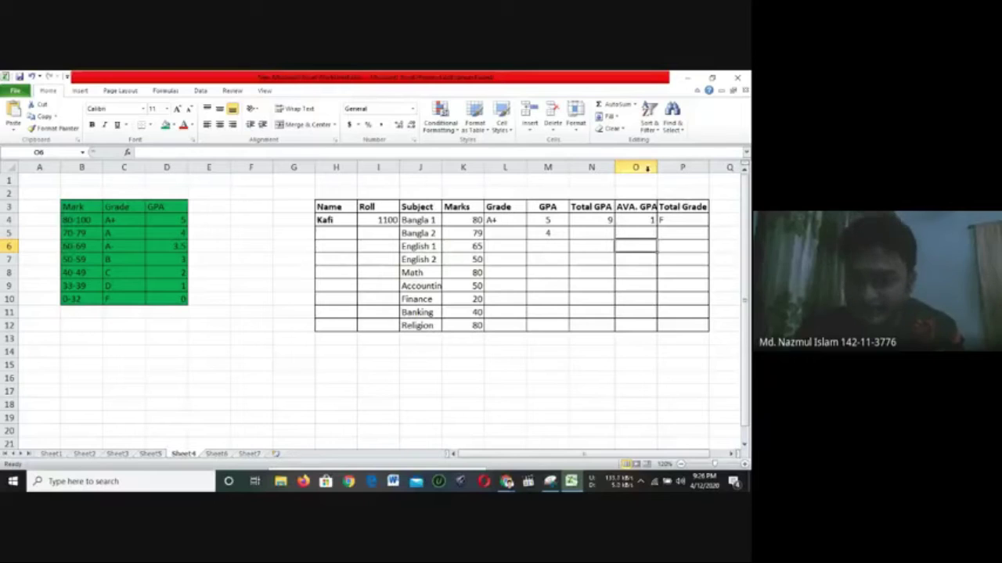
pyautogui.moveTo(657, 171); pyautogui.dragTo(661, 171)
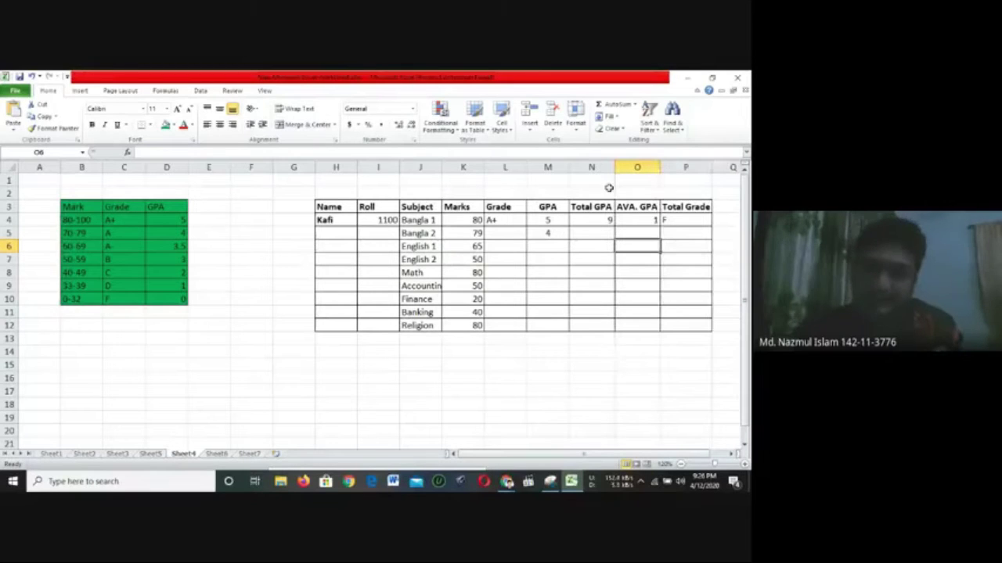
# Clear the Bangla 2 GPA in M5, then open L4's nested IF grade formula for editing
pyautogui.click(548, 232)
pyautogui.press('Delete')
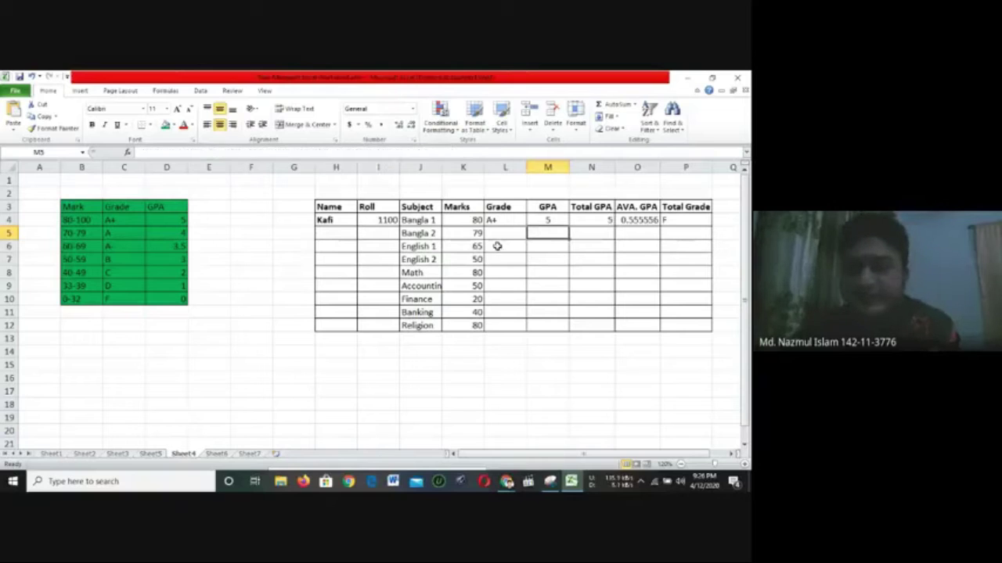
pyautogui.click(493, 220)
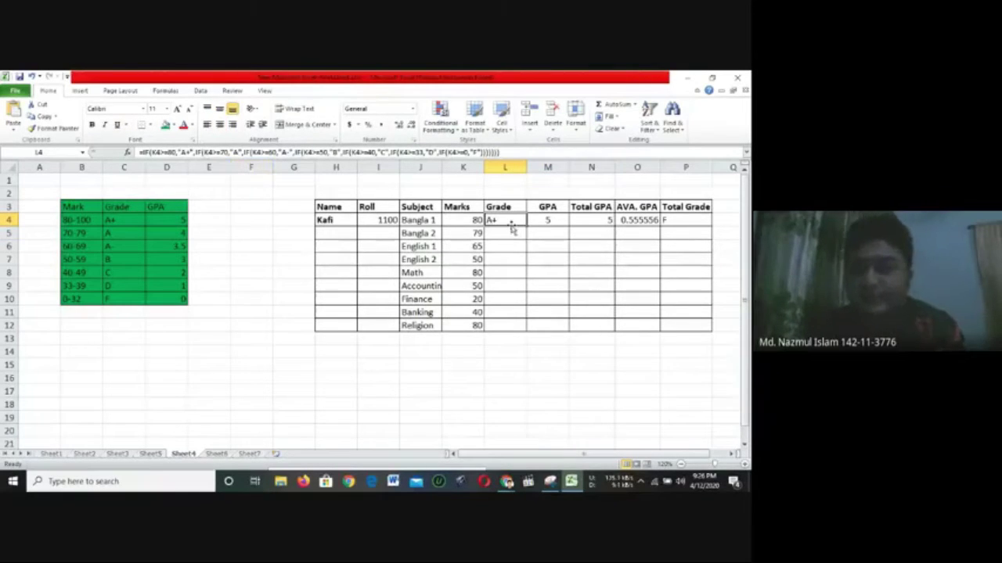
pyautogui.doubleClick(508, 220)
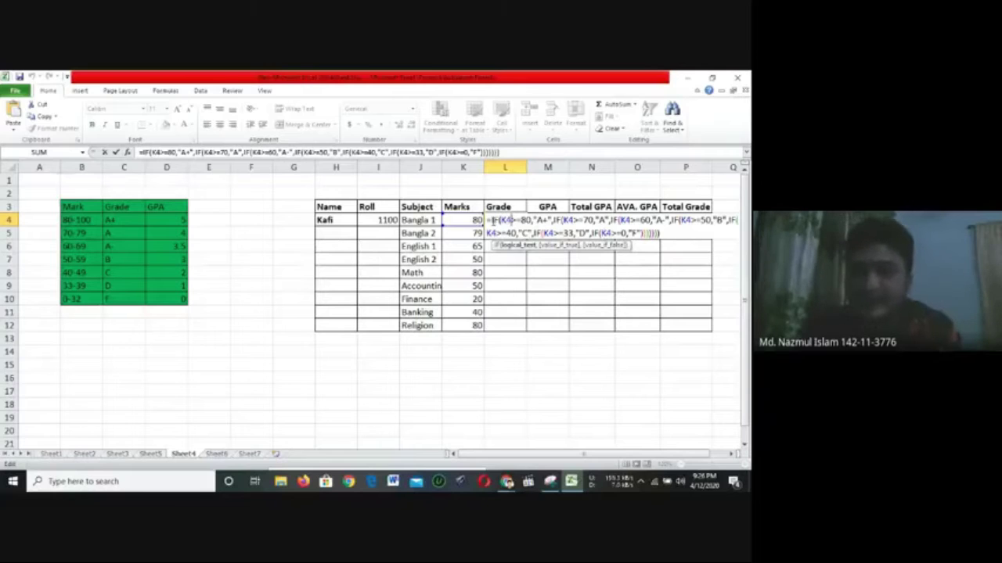
pyautogui.click(492, 220)
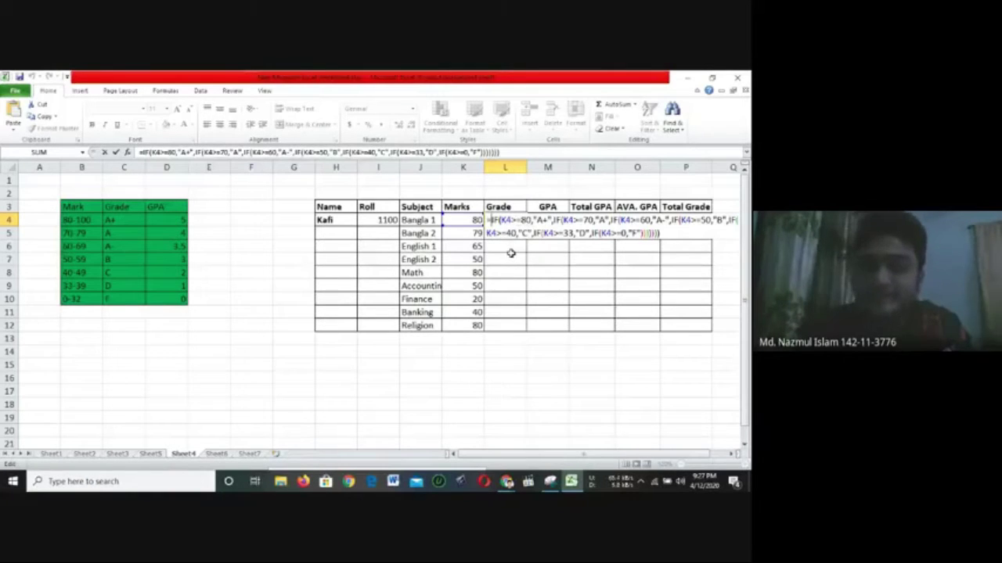
pyautogui.press('F2')
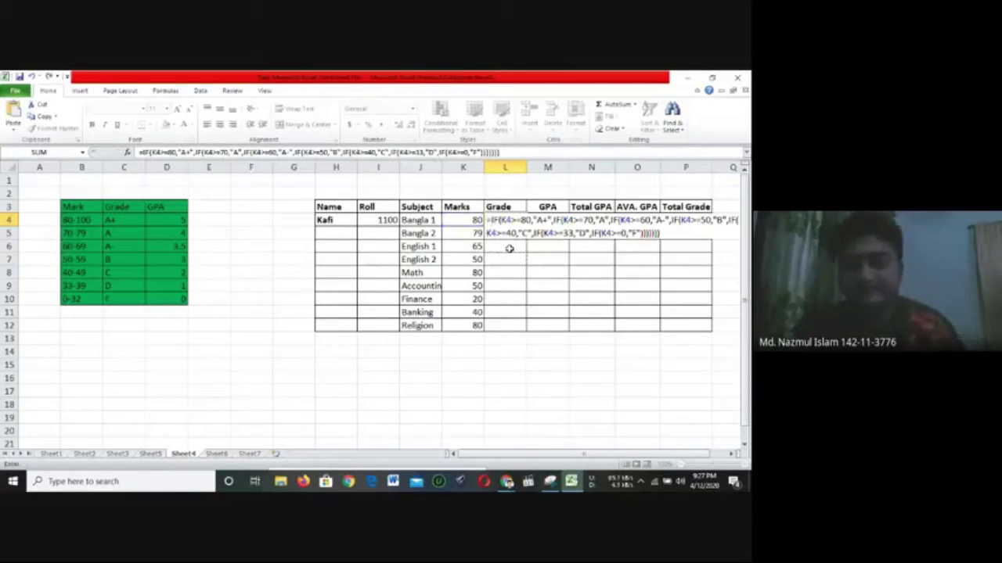
pyautogui.press('Return')
pyautogui.write('=')
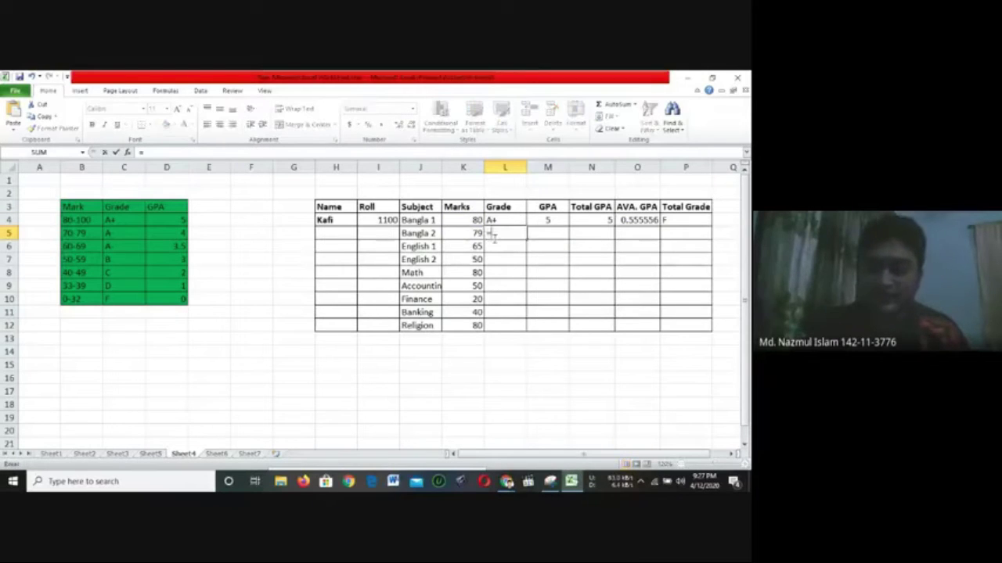
pyautogui.write('if')
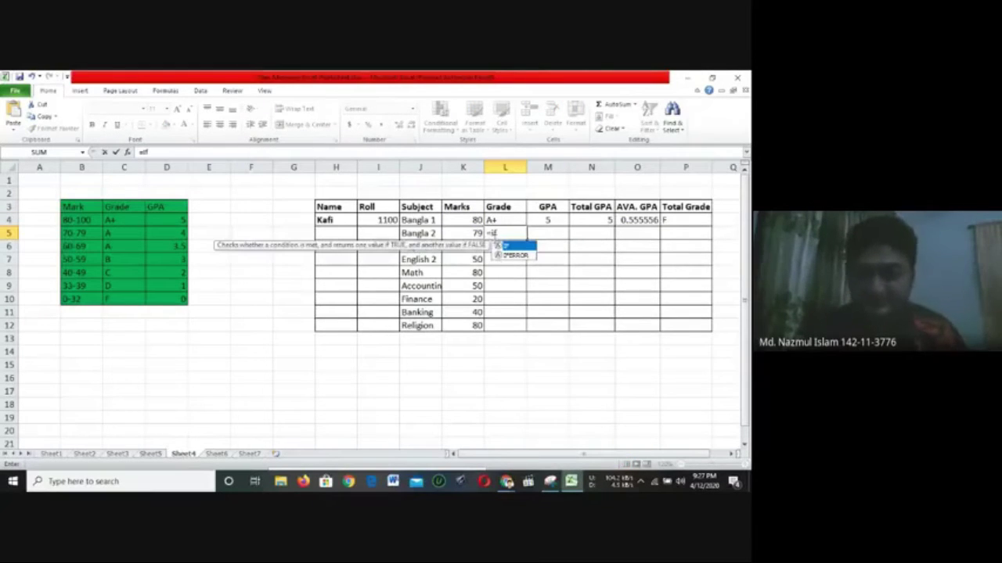
pyautogui.write('(')
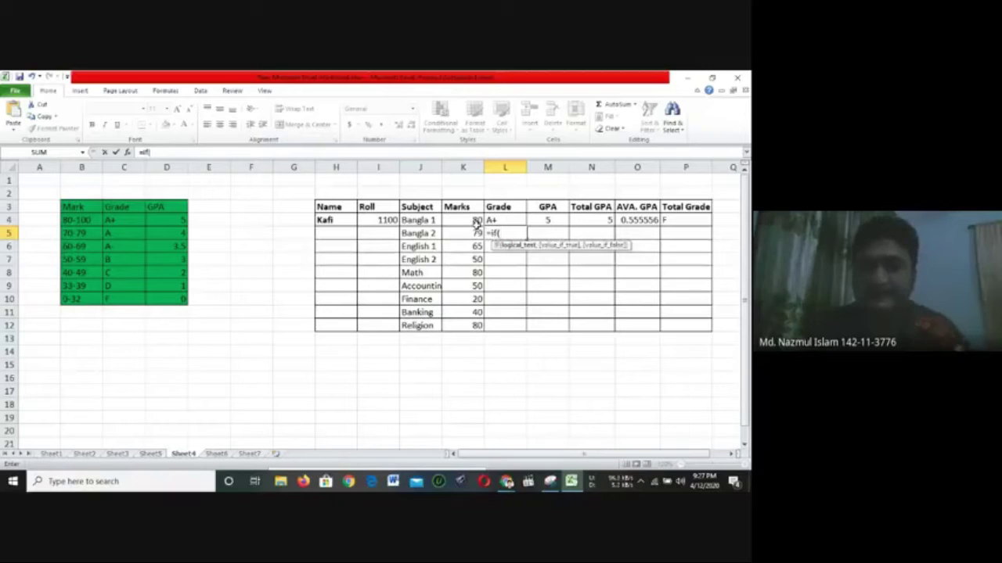
pyautogui.click(465, 234)
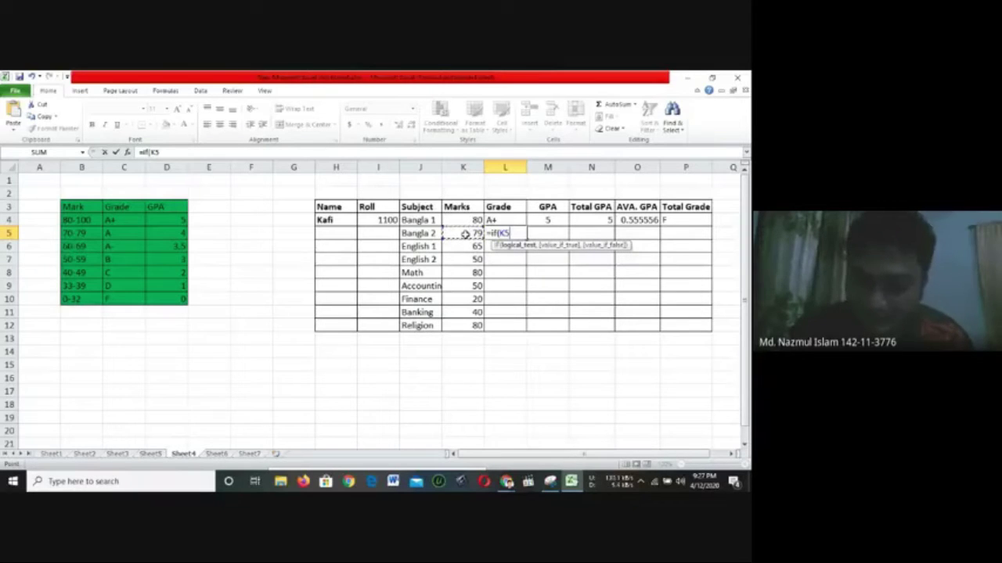
pyautogui.write('>')
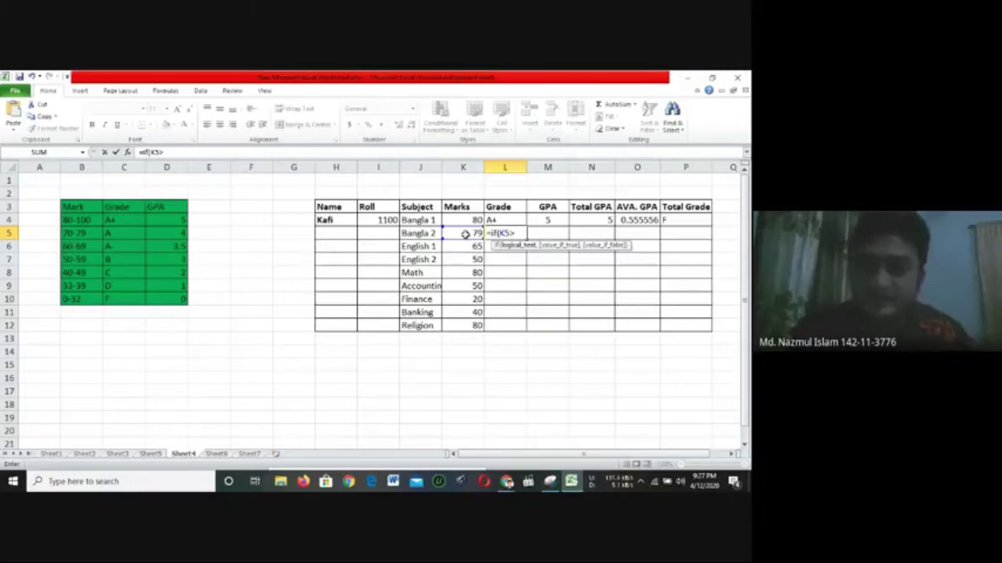
pyautogui.write('<')
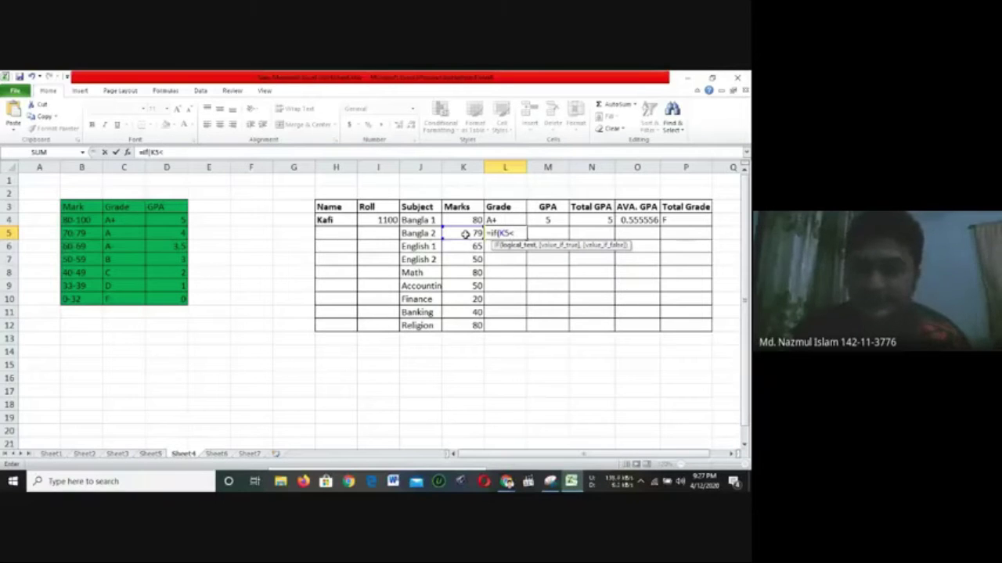
pyautogui.write('8')
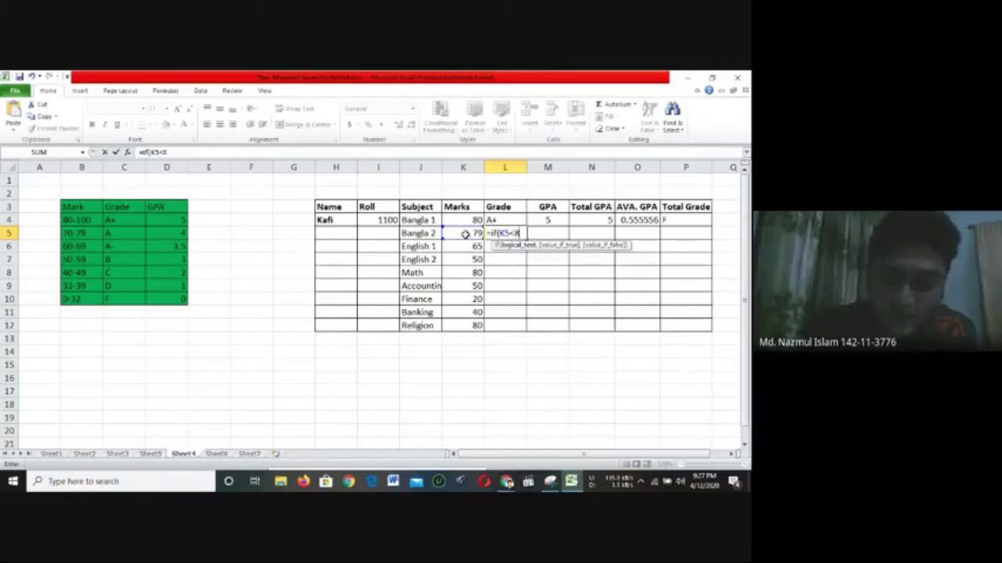
pyautogui.write('0')
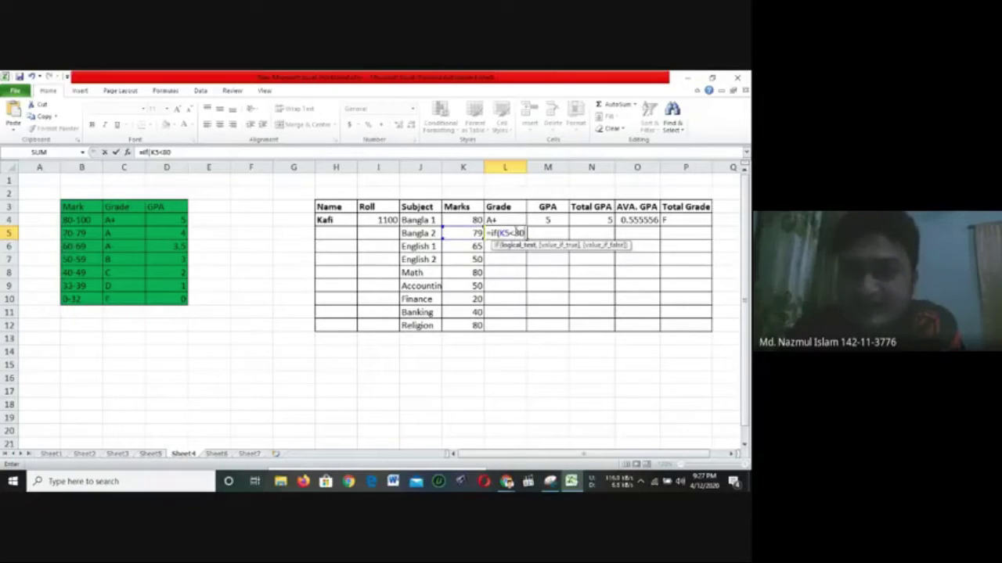
pyautogui.click(515, 232)
pyautogui.write('=80')
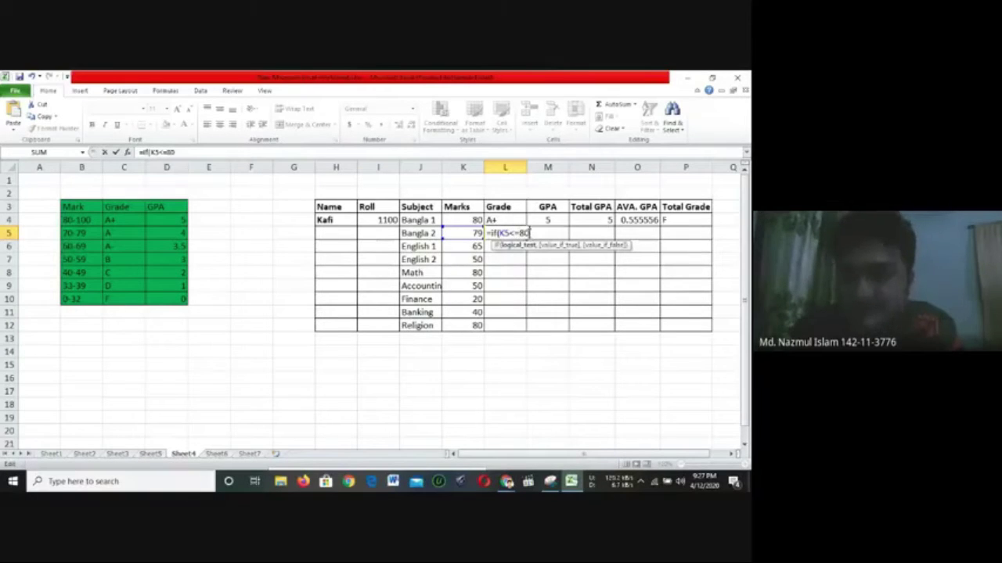
pyautogui.write(',')
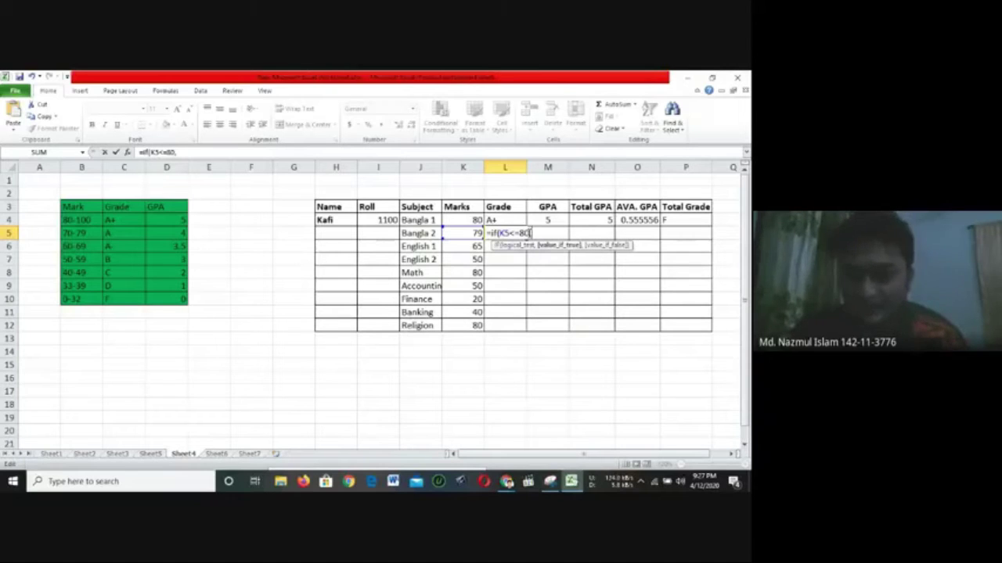
pyautogui.write('"')
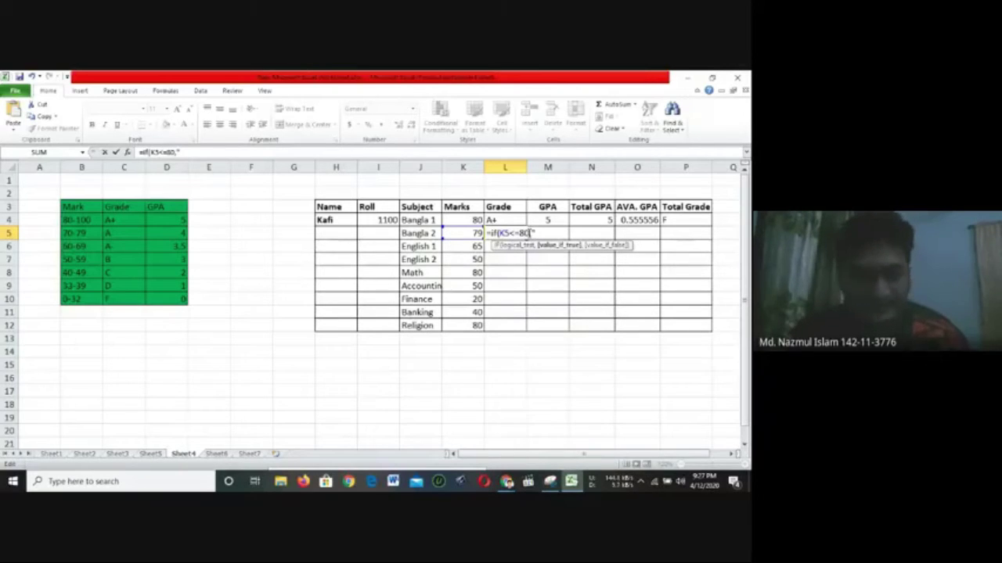
pyautogui.write('A')
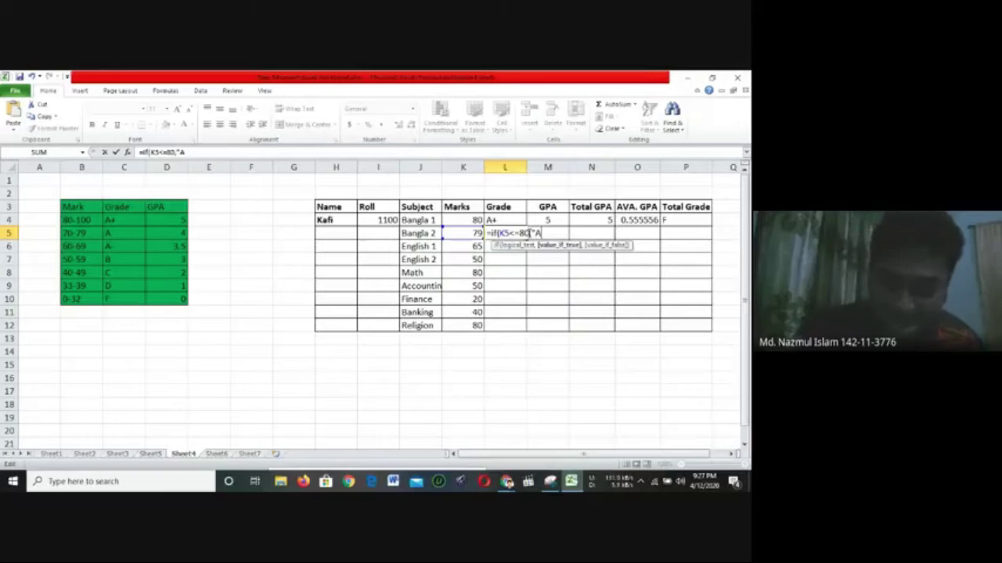
pyautogui.write('+")')
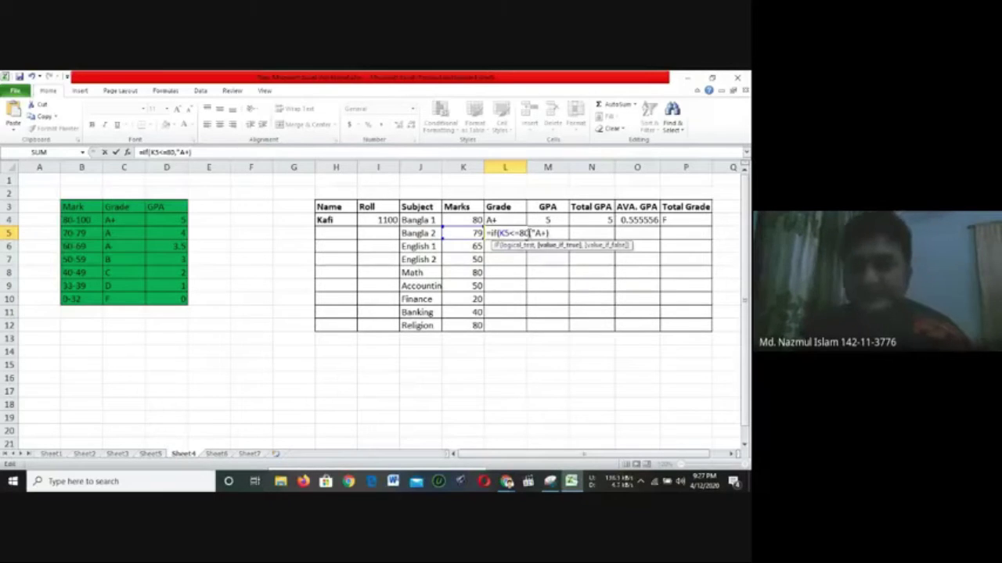
pyautogui.press('Return')
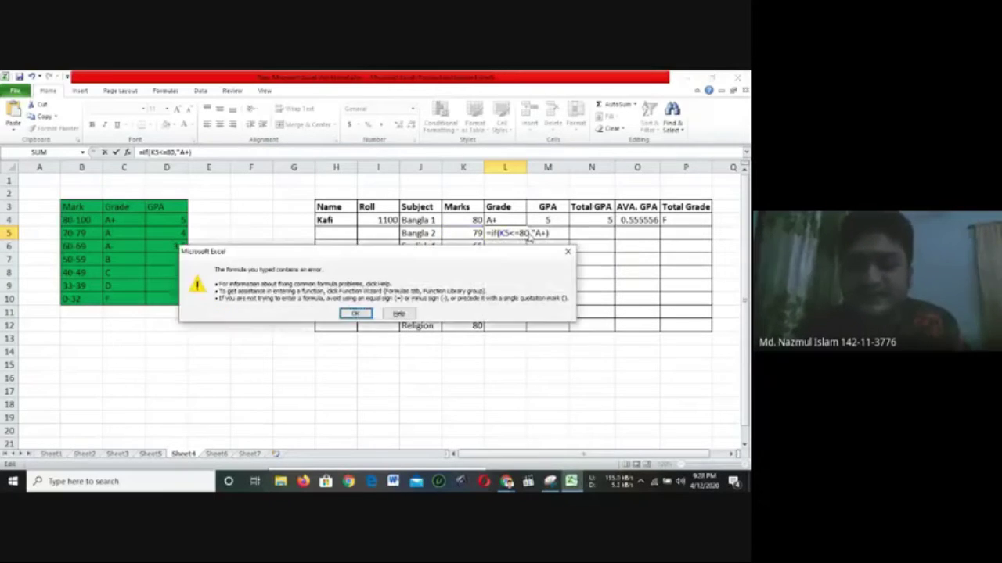
pyautogui.click(352, 314)
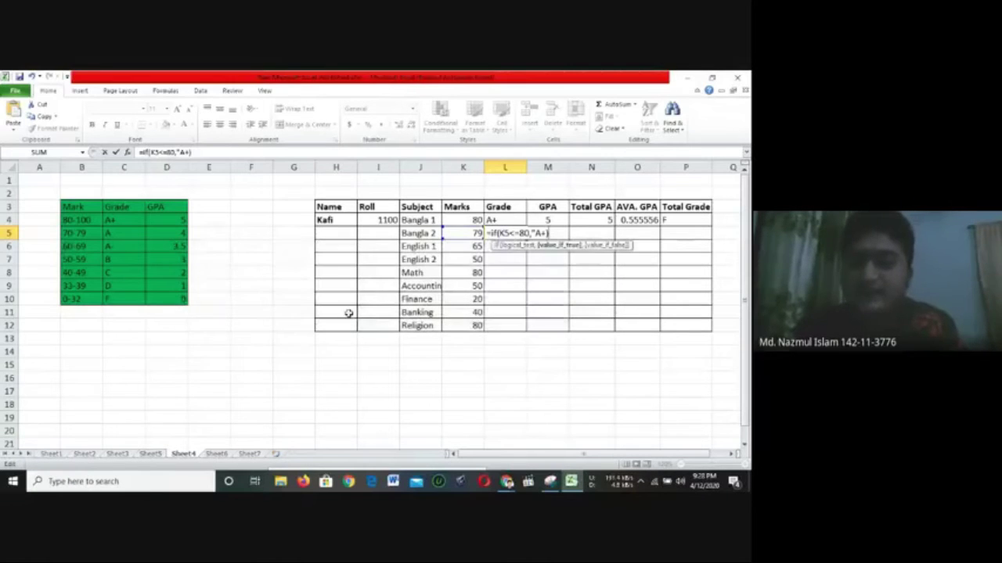
pyautogui.press('BackSpace')
pyautogui.press('BackSpace')
pyautogui.press('BackSpace')
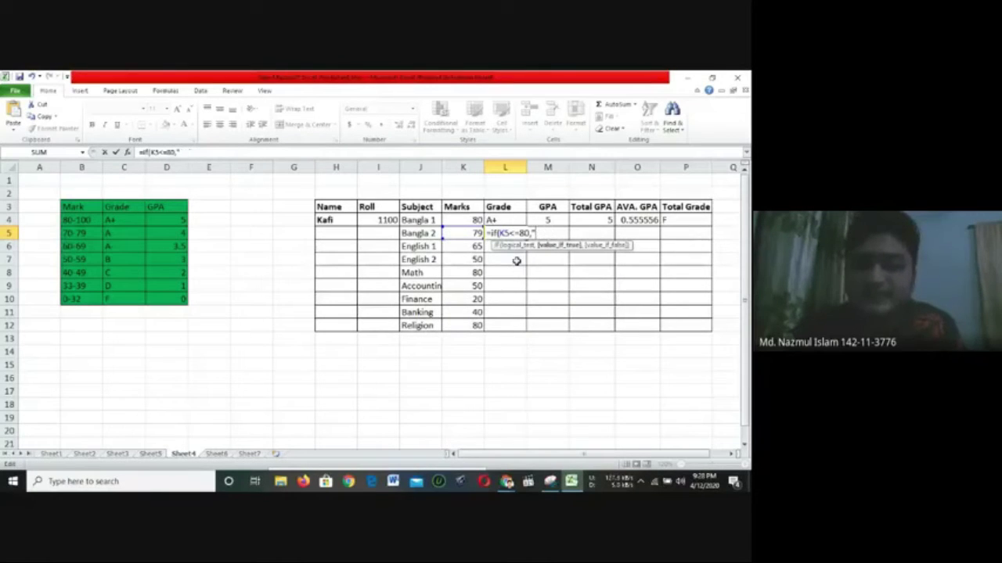
pyautogui.press('BackSpace')
pyautogui.press('BackSpace')
pyautogui.press('BackSpace')
pyautogui.press('BackSpace')
pyautogui.press('BackSpace')
pyautogui.press('BackSpace')
pyautogui.press('BackSpace')
pyautogui.press('Escape')
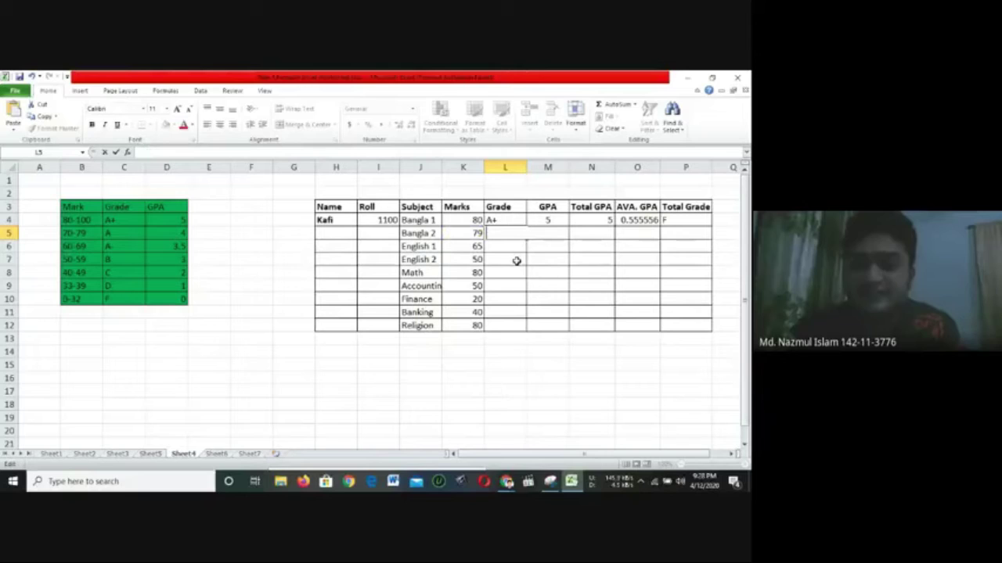
# Start L5's grade formula as =if(K5>80 and dismiss the resulting formula error
pyautogui.click(505, 219)
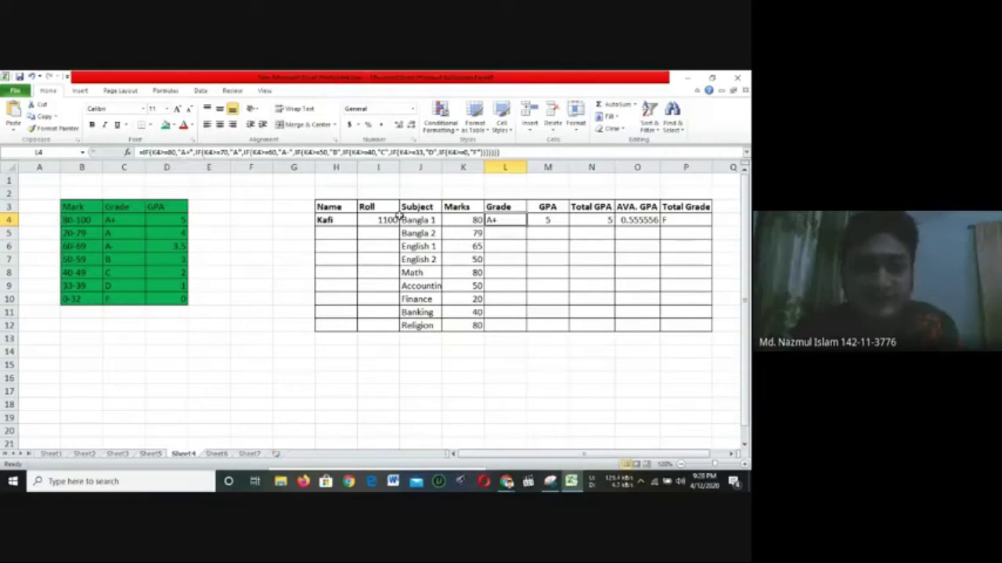
pyautogui.click(508, 233)
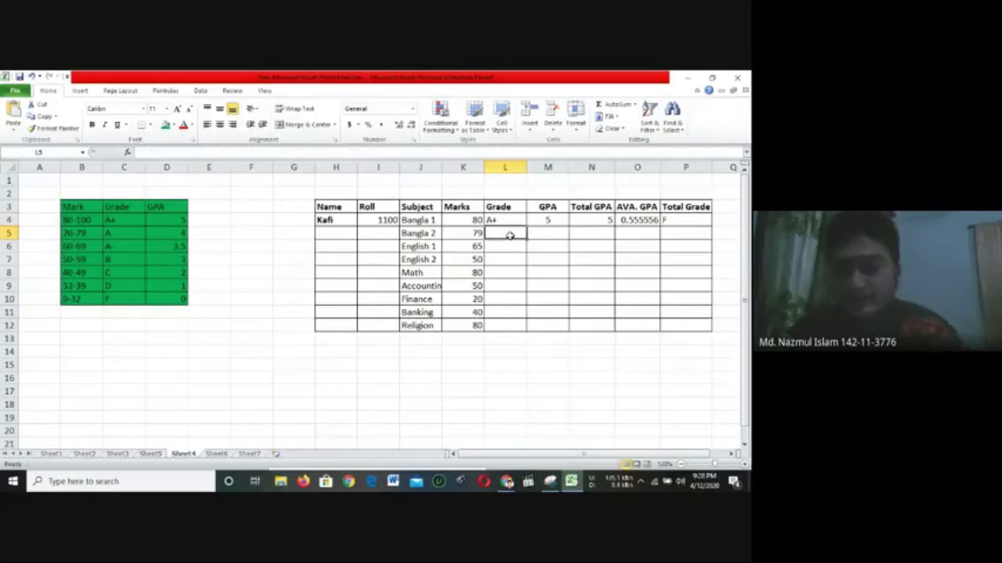
pyautogui.write('=')
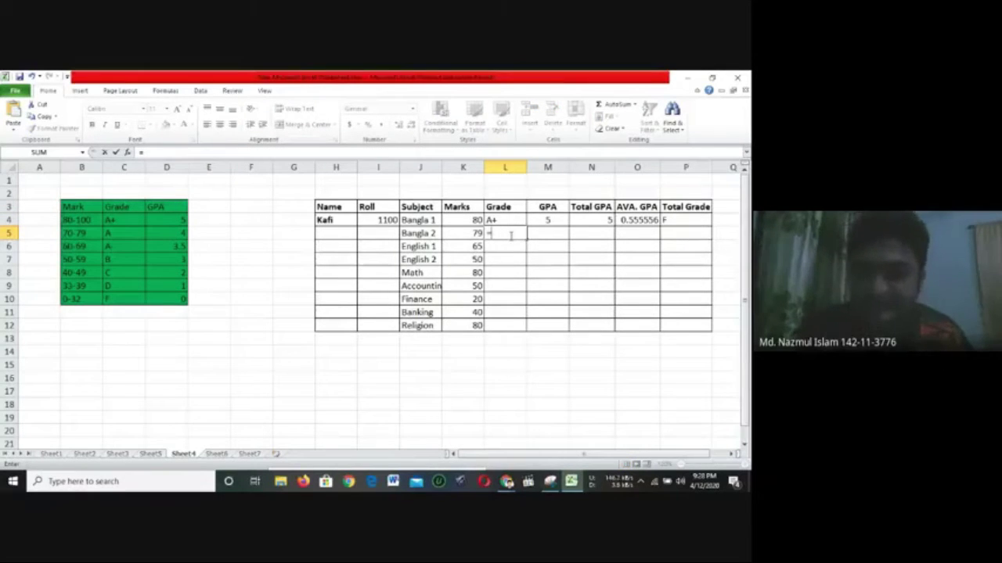
pyautogui.write('if')
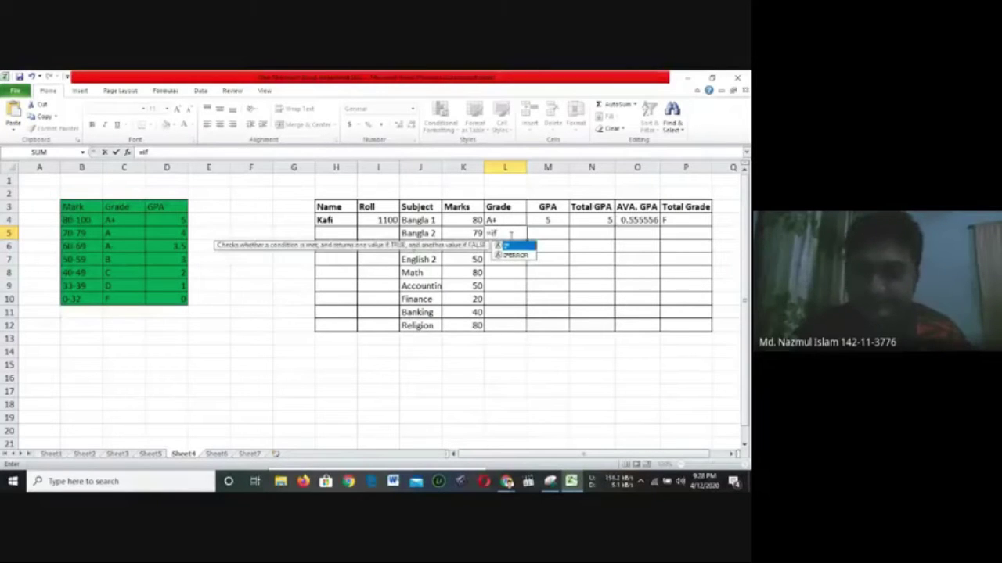
pyautogui.write('(')
pyautogui.click(476, 233)
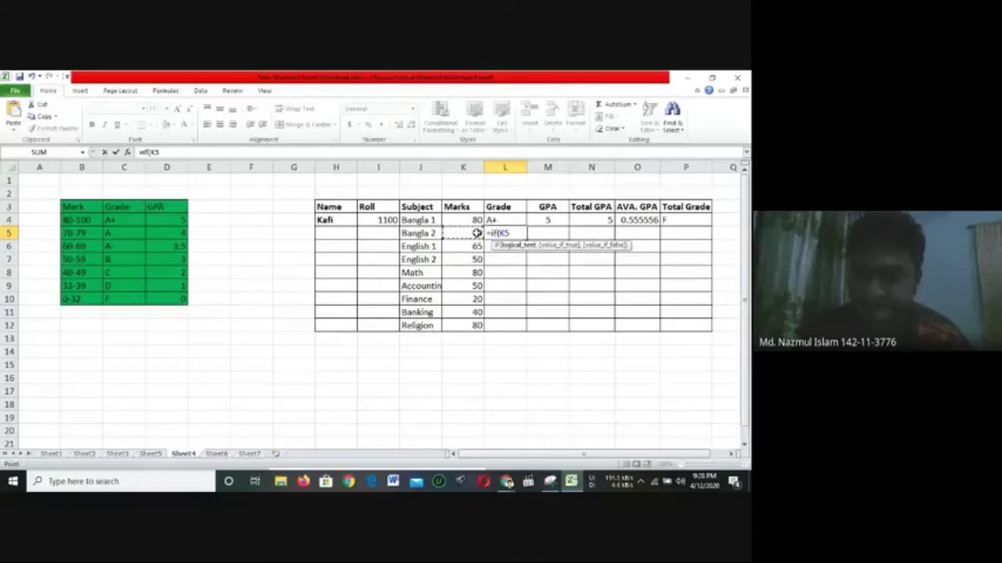
pyautogui.write('>')
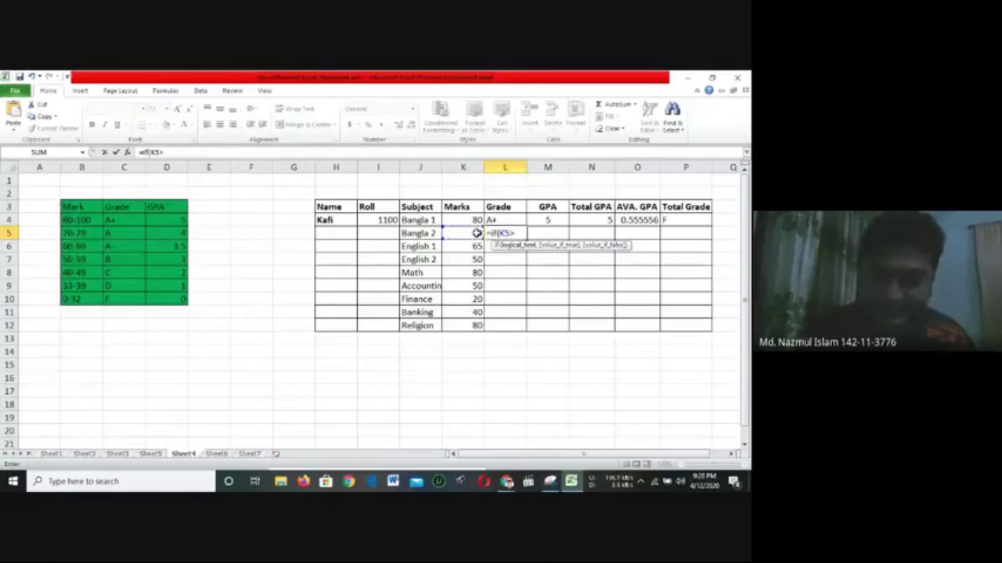
pyautogui.write('80')
pyautogui.press('Return')
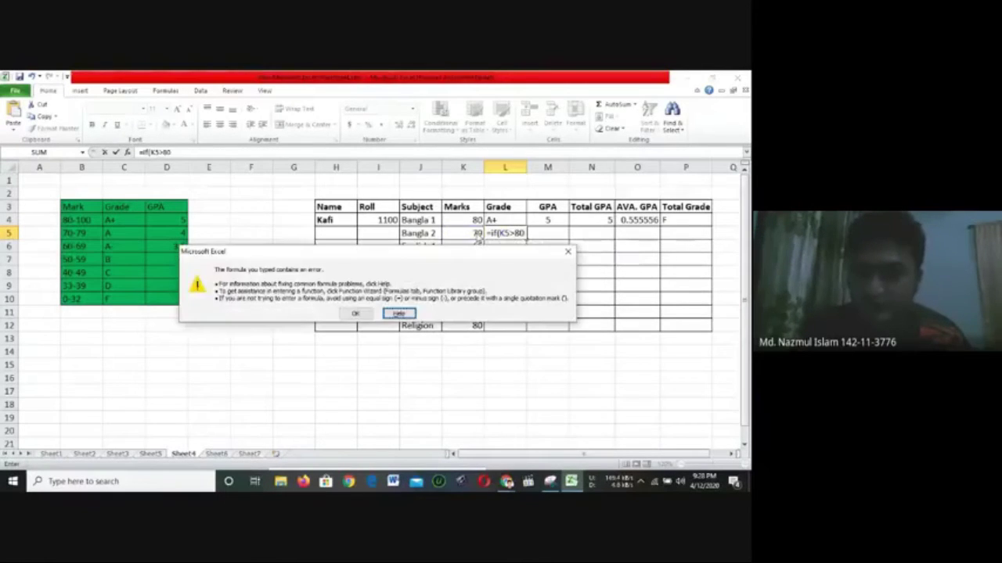
pyautogui.press('Return')
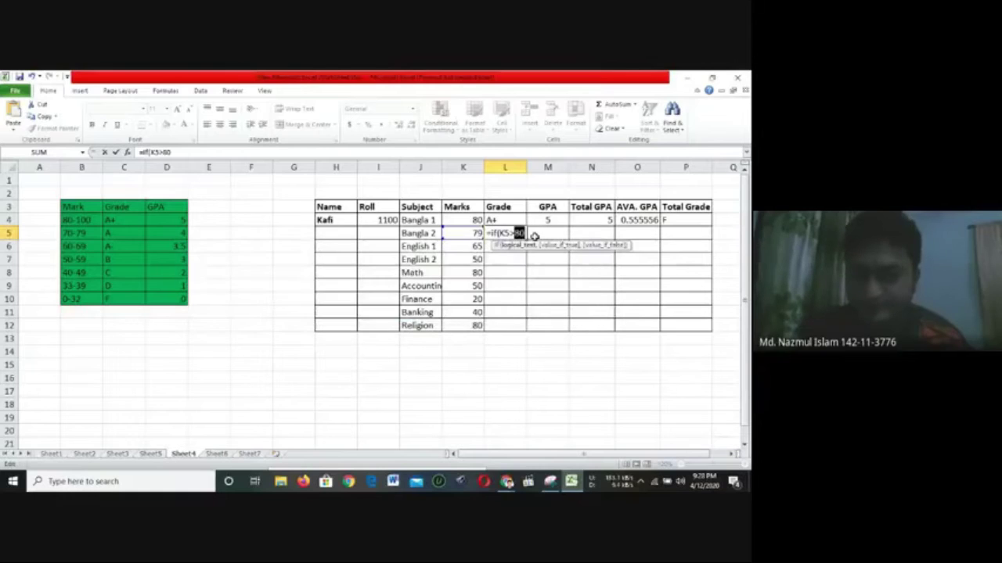
# Make the test K5>=80 return "A+" and add a nested IF testing K5 against 79
pyautogui.click(518, 233)
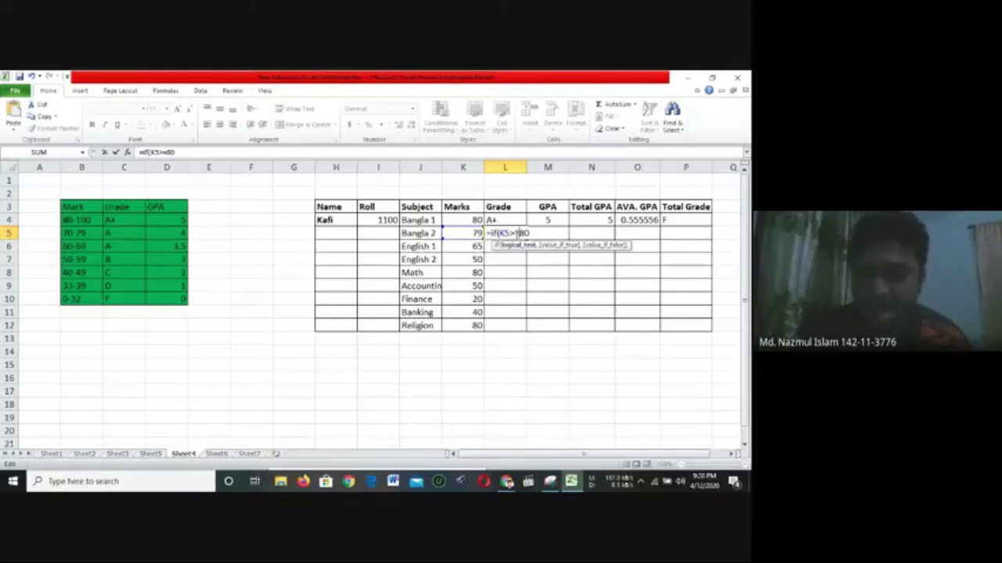
pyautogui.write('=80')
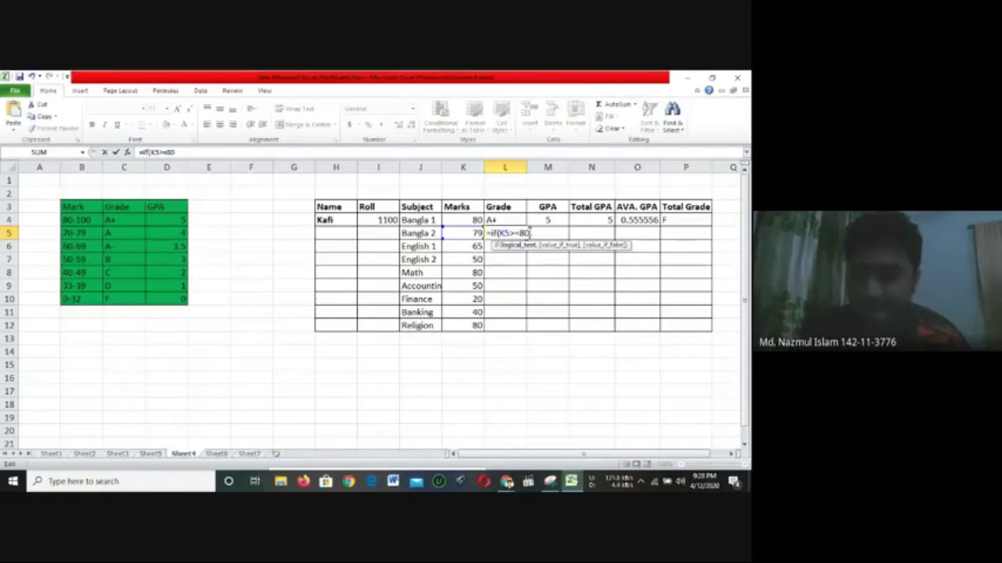
pyautogui.write(',')
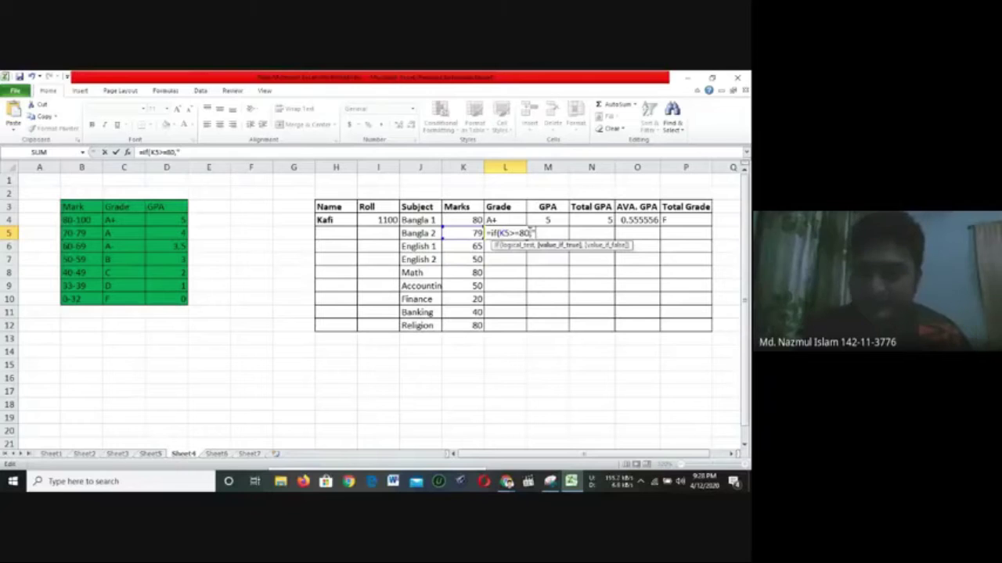
pyautogui.write('"A+')
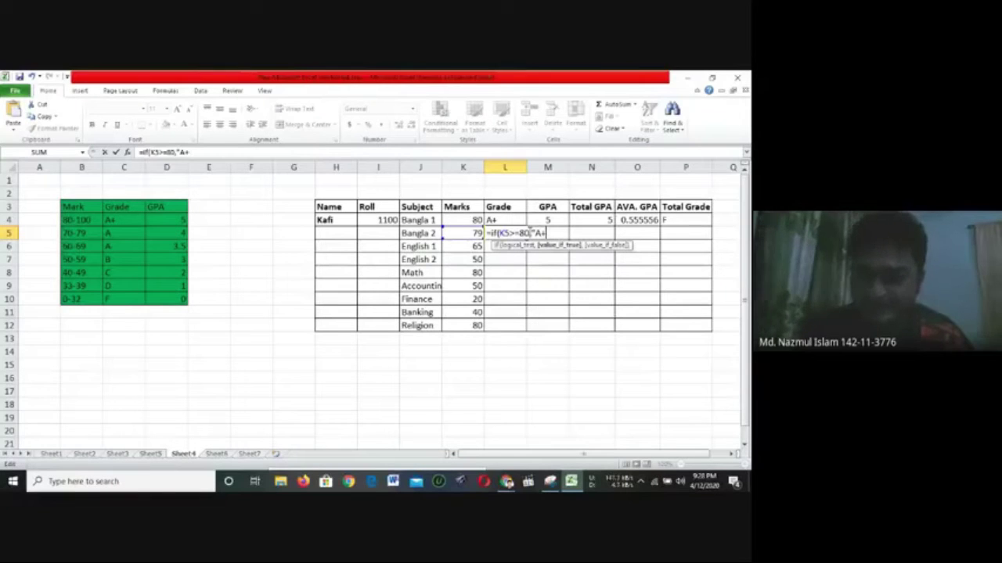
pyautogui.write('",')
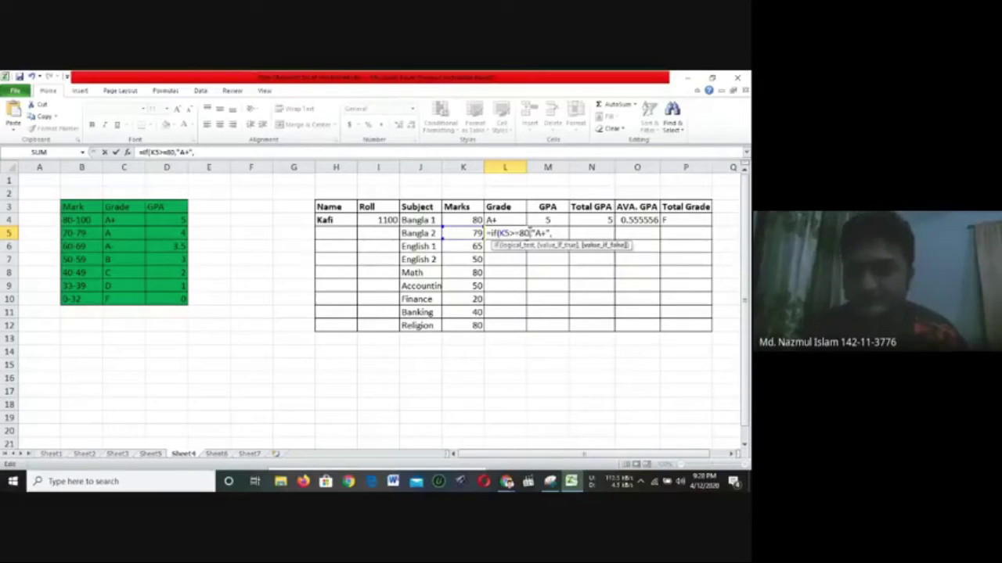
pyautogui.write('if')
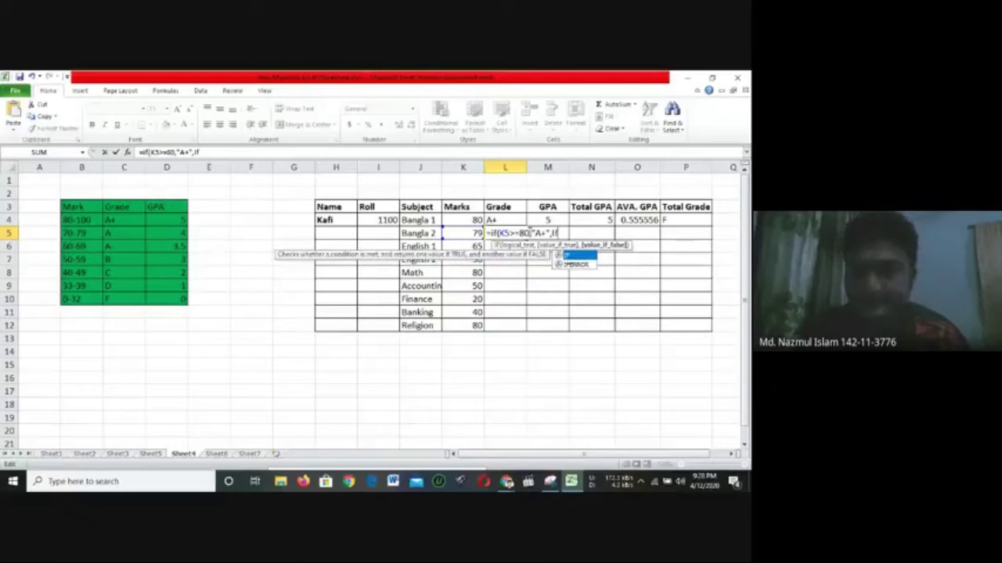
pyautogui.write('(')
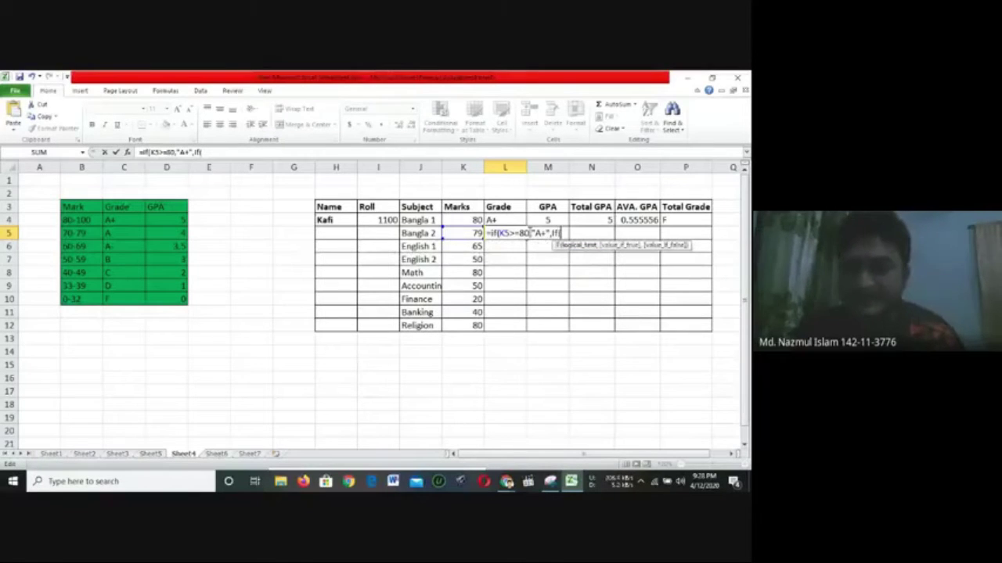
pyautogui.click(469, 235)
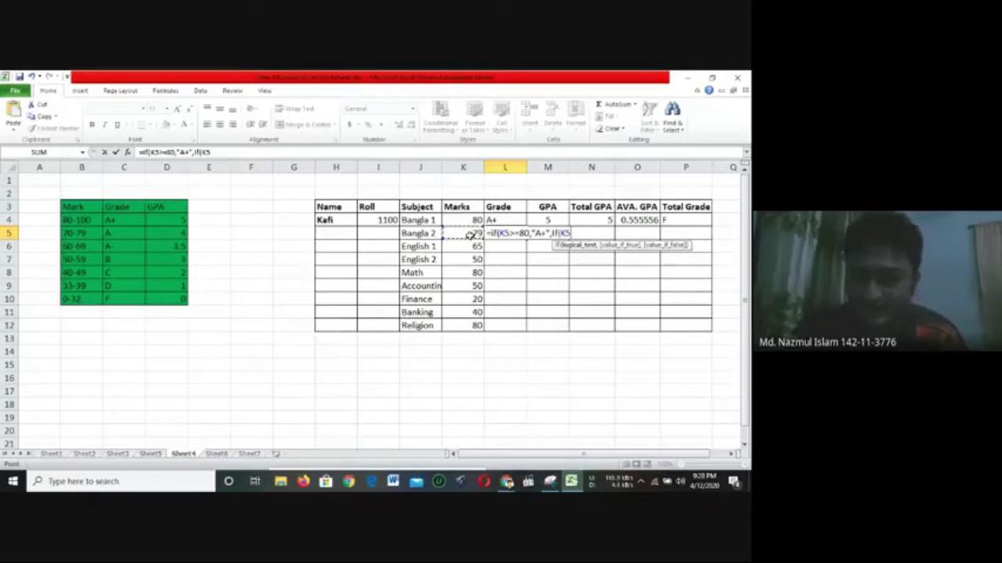
pyautogui.write('>')
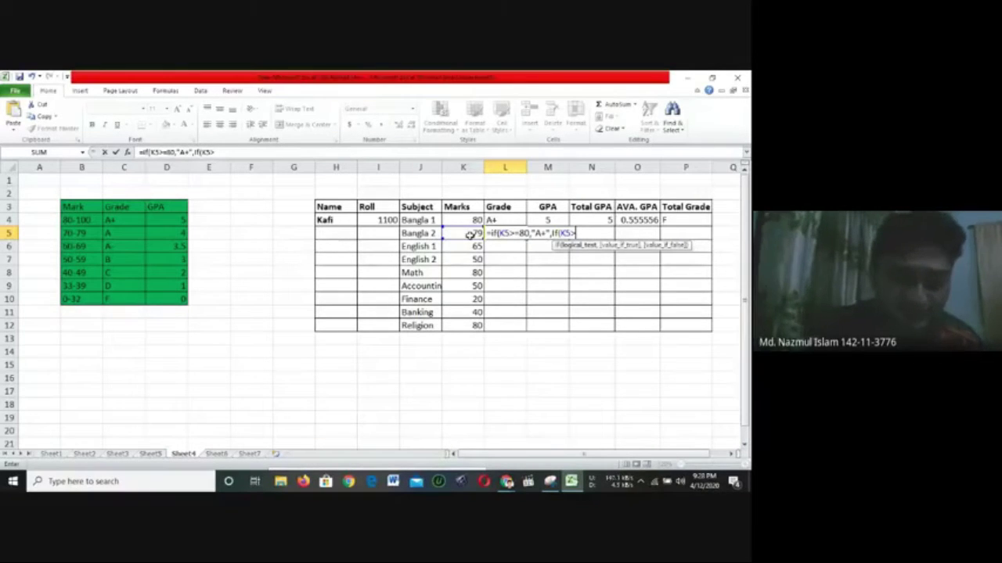
pyautogui.write('79')
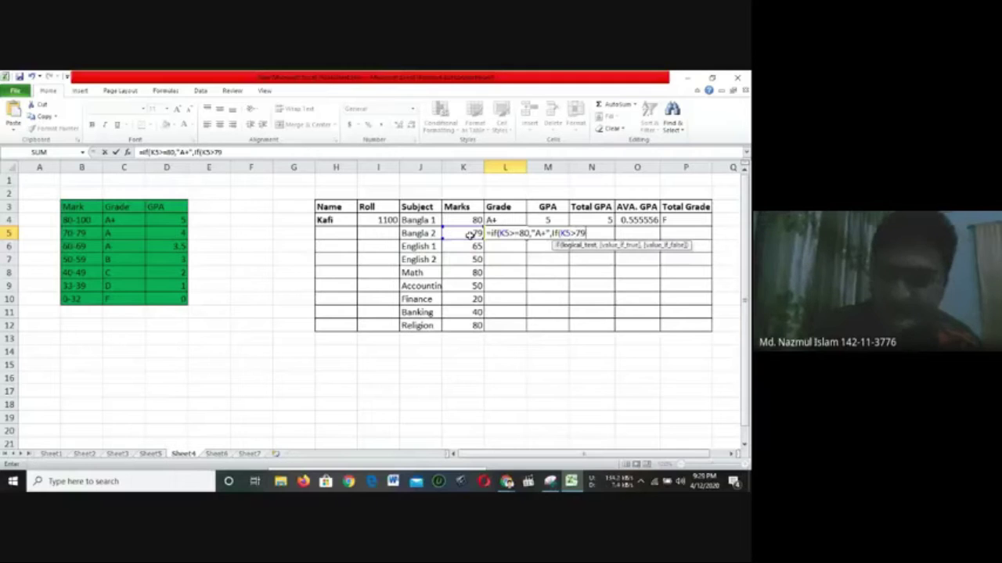
pyautogui.press('Return')
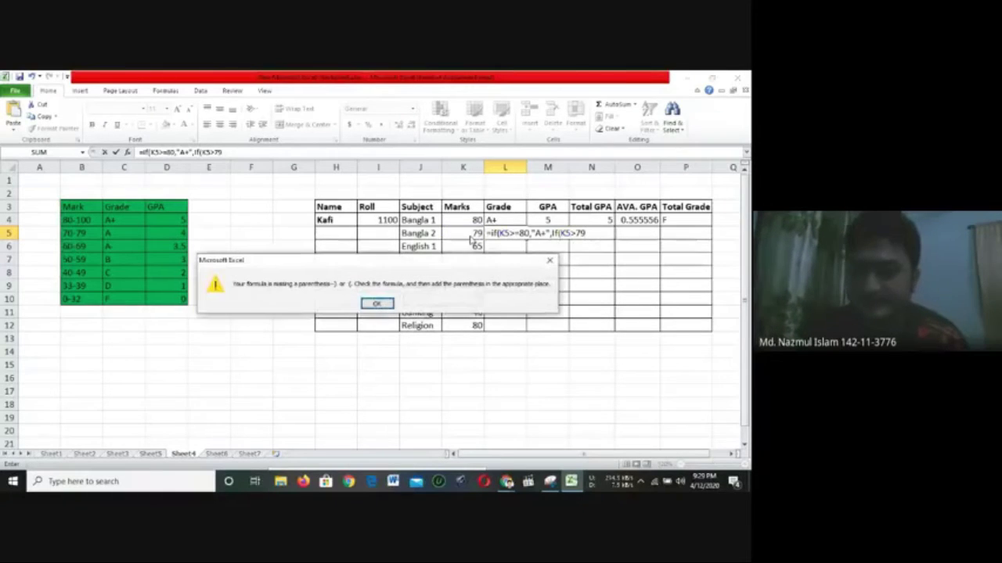
pyautogui.press('Return')
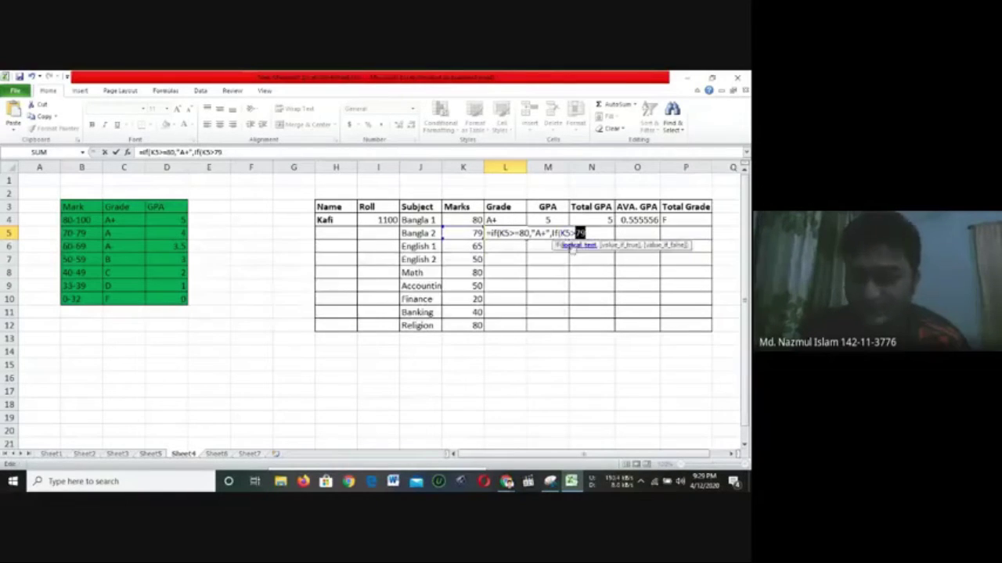
# Finish L5 as =if(K5>=80,"A+",if(K5>=79,"A")) and enter it
pyautogui.click(577, 234)
pyautogui.write('=80')
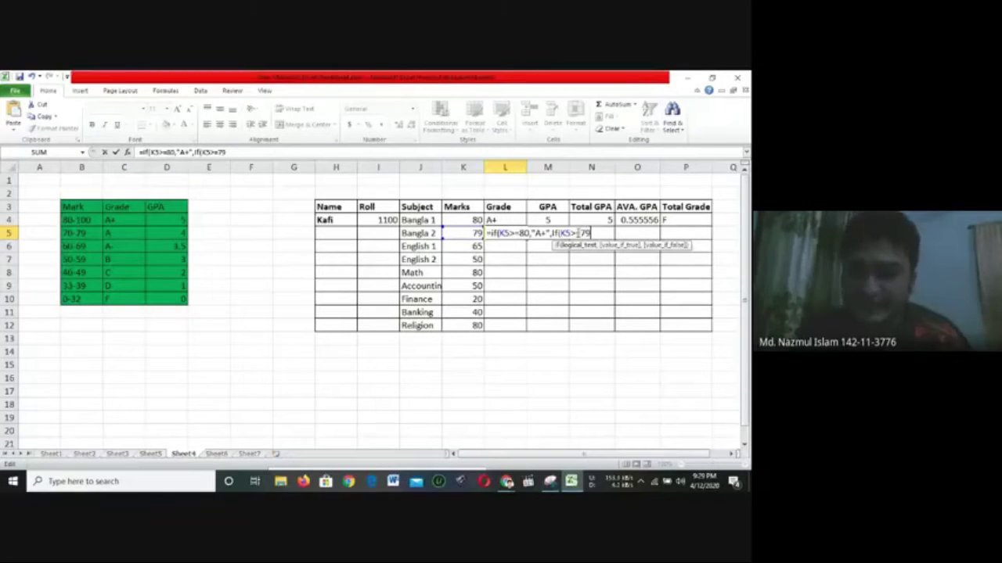
pyautogui.write(',')
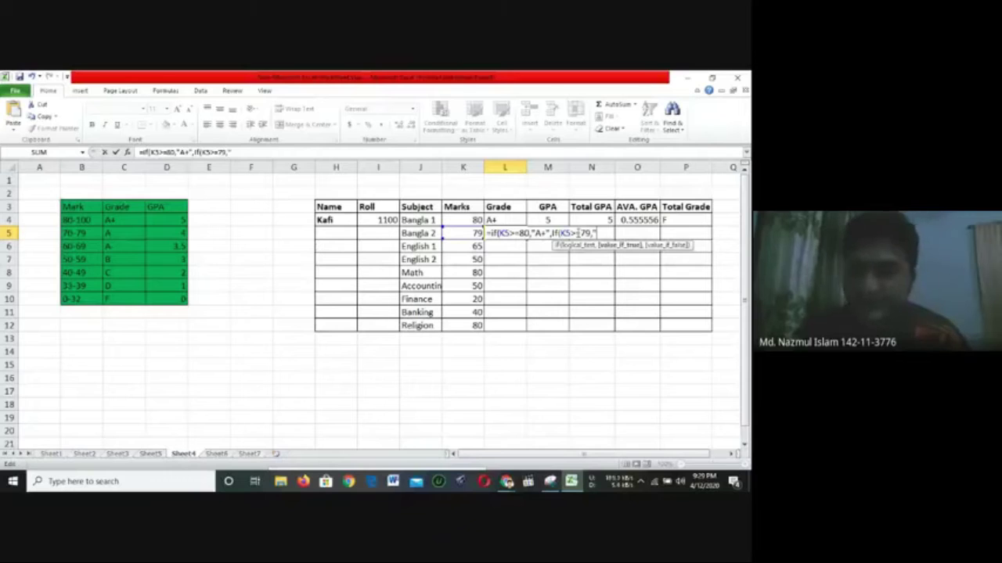
pyautogui.write('"A')
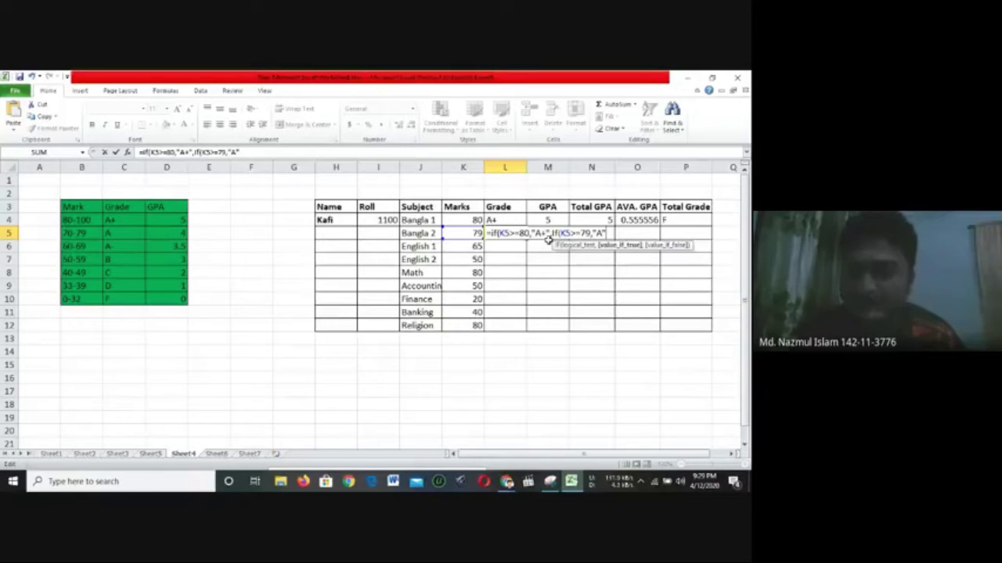
pyautogui.write('))')
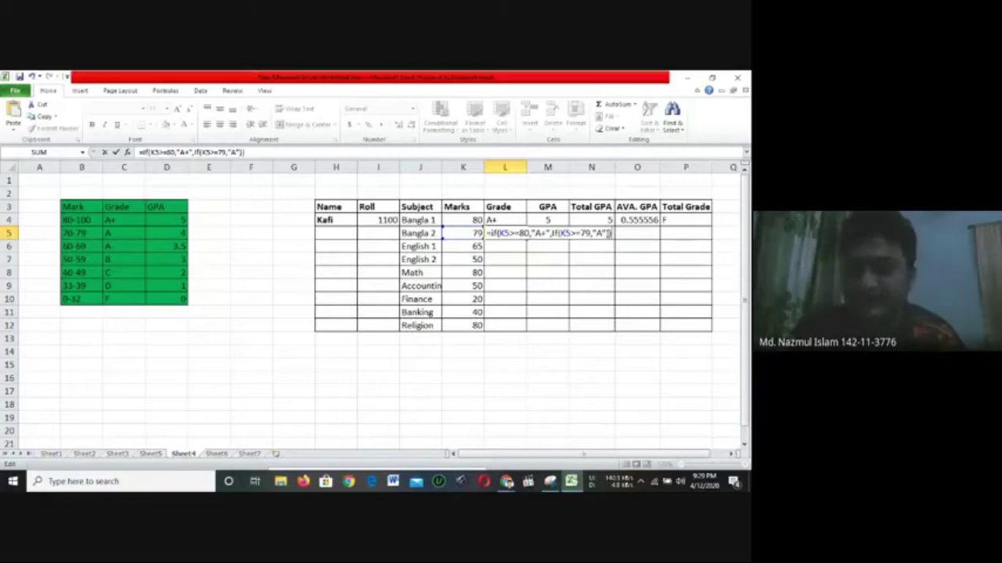
pyautogui.press('Return')
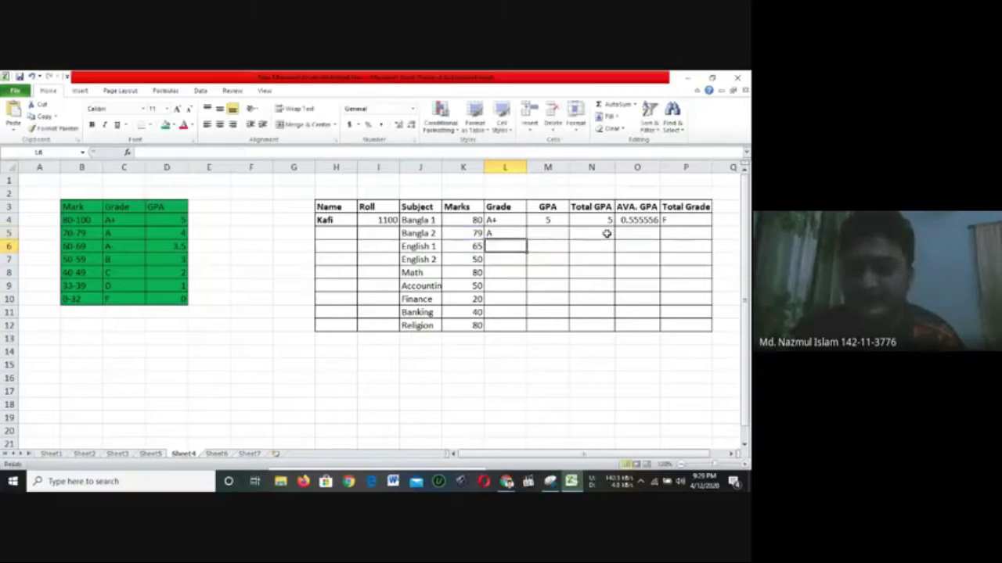
# Remove L5's closing parentheses, copy the nested IF(K5>=79,"A" text and append a comma
pyautogui.click(499, 235)
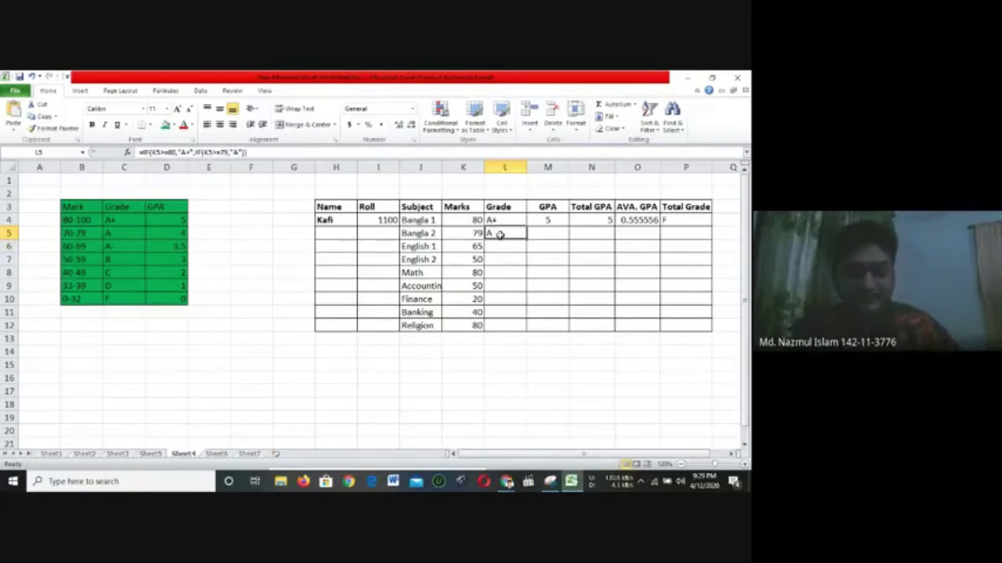
pyautogui.click(250, 152)
pyautogui.press('BackSpace')
pyautogui.press('BackSpace')
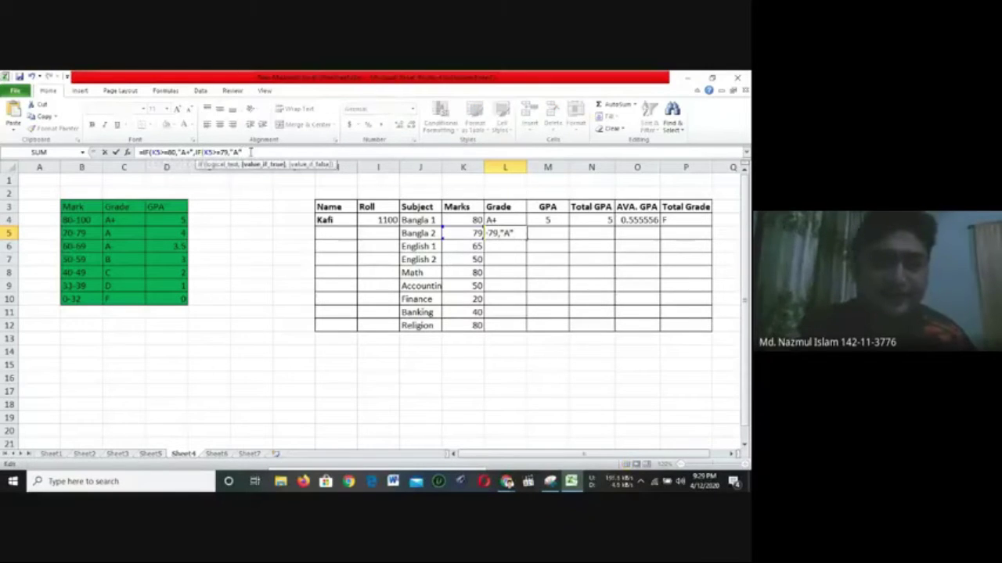
pyautogui.moveTo(251, 152); pyautogui.dragTo(196, 152)
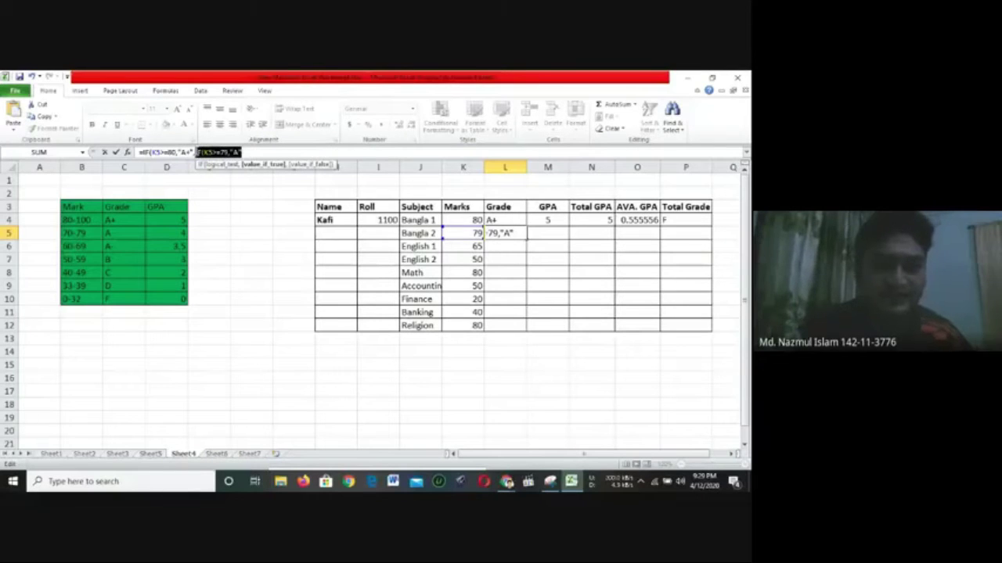
pyautogui.rightClick(227, 154)
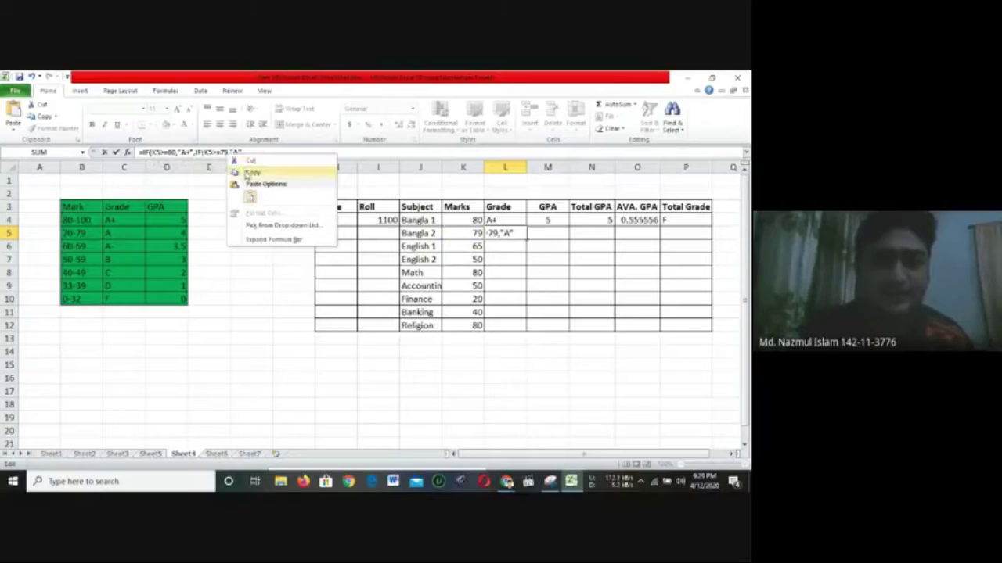
pyautogui.click(250, 172)
pyautogui.click(249, 152)
pyautogui.write(',')
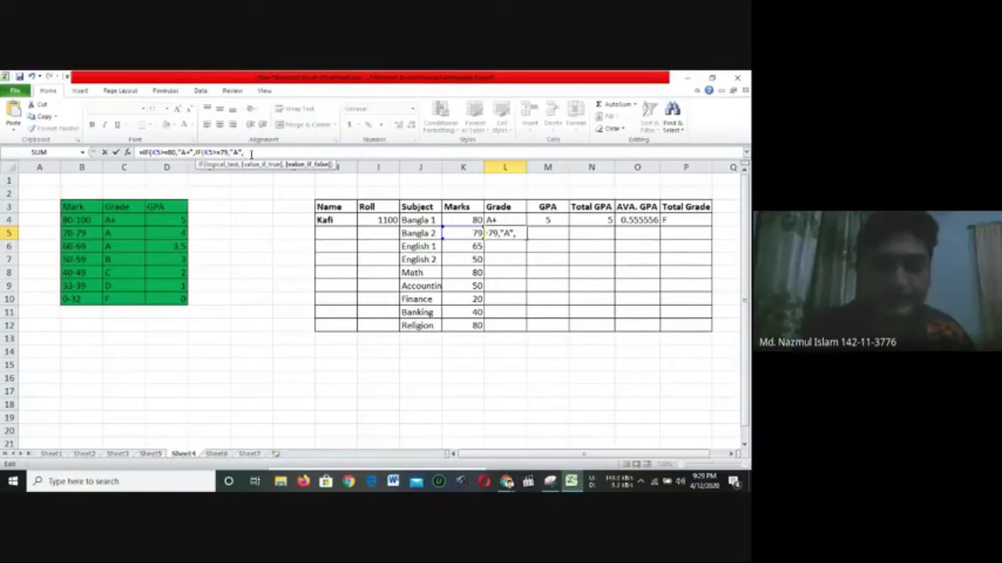
# Paste the copied condition and change it to IF(K5>=69,"A-",
pyautogui.rightClick(252, 154)
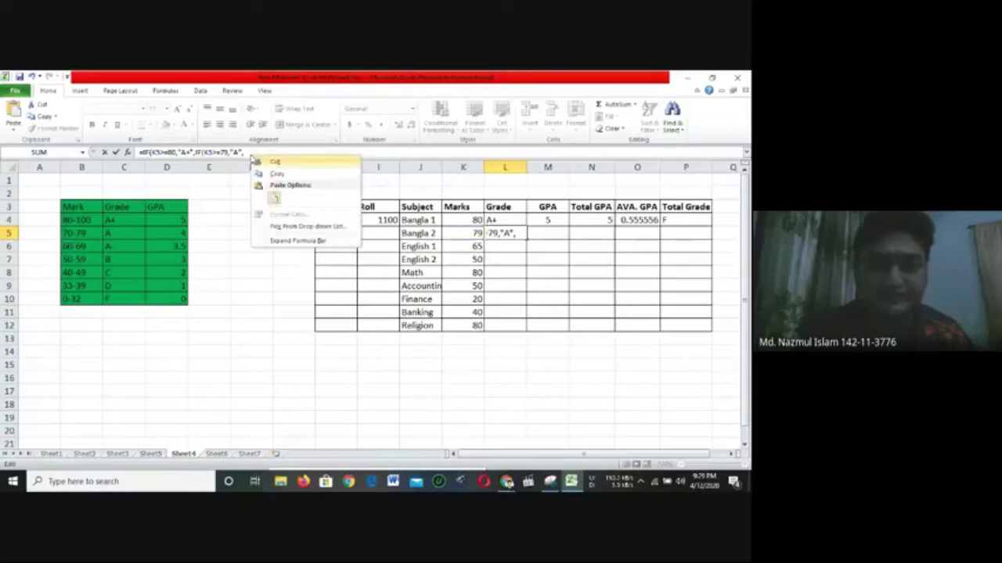
pyautogui.click(275, 198)
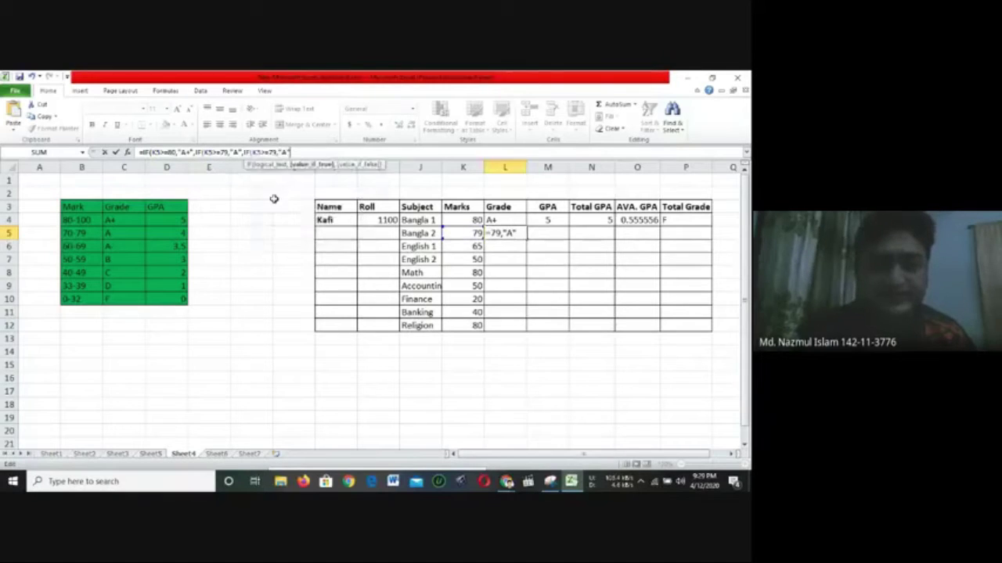
pyautogui.click(274, 151)
pyautogui.press('BackSpace')
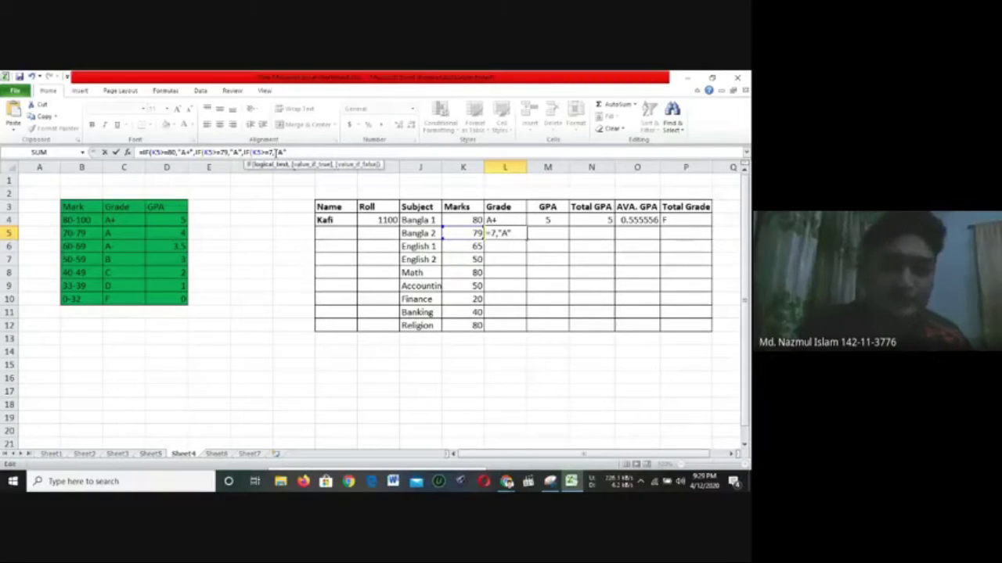
pyautogui.press('BackSpace')
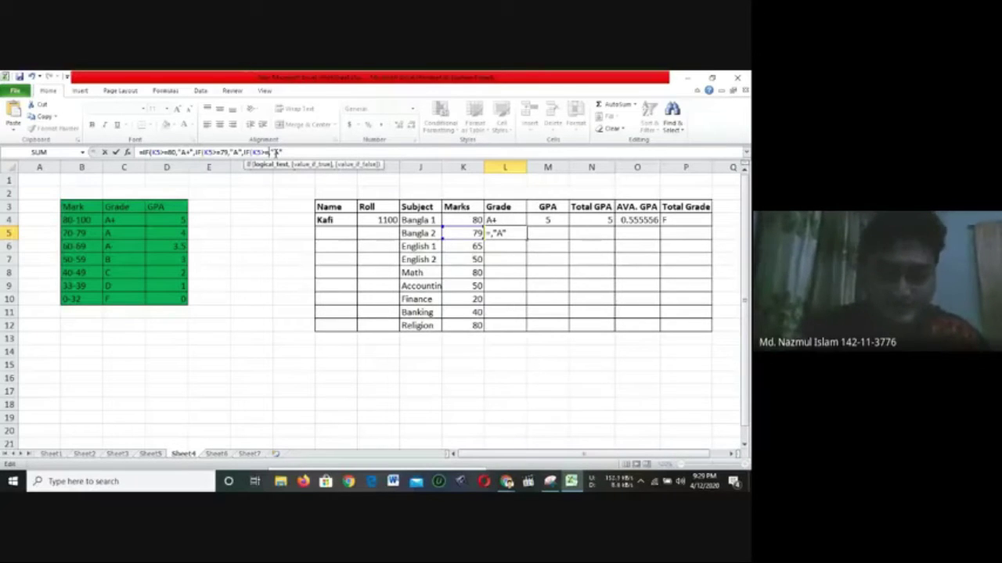
pyautogui.write('69')
pyautogui.press('Right')
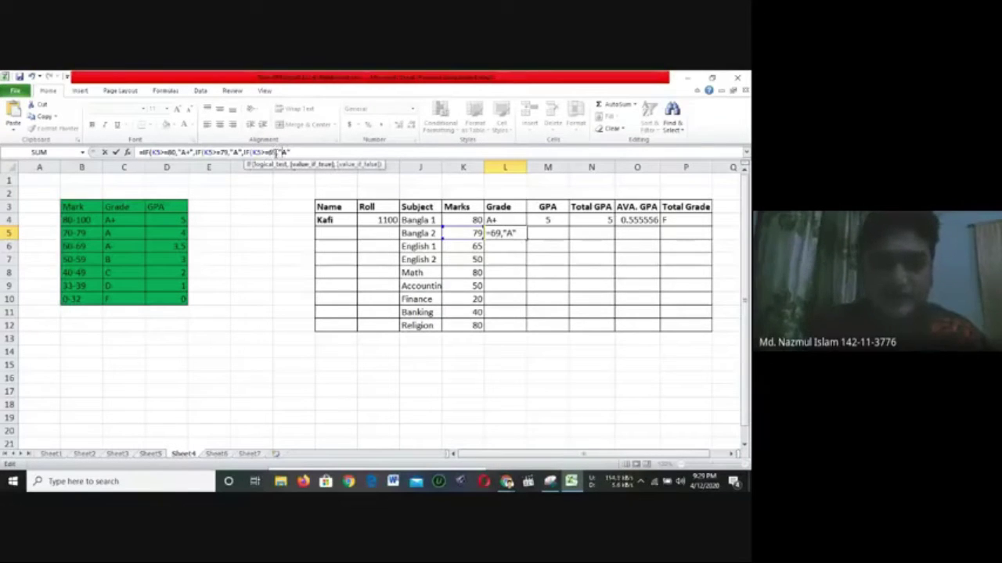
pyautogui.write('-",')
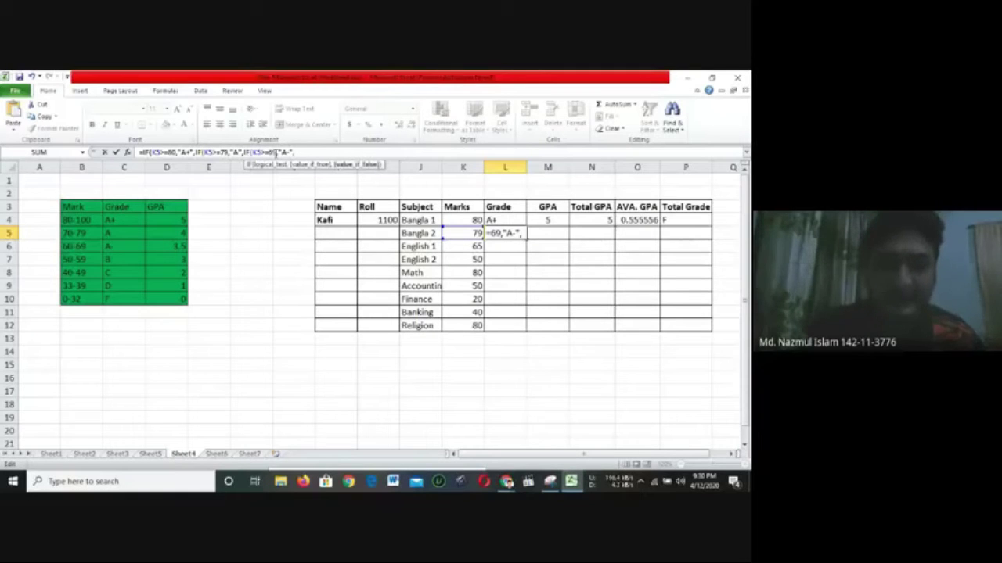
# Paste another copy, turn it into IF(K5>=59,"B", and paste one more
pyautogui.hotkey('ctrl', 'v')
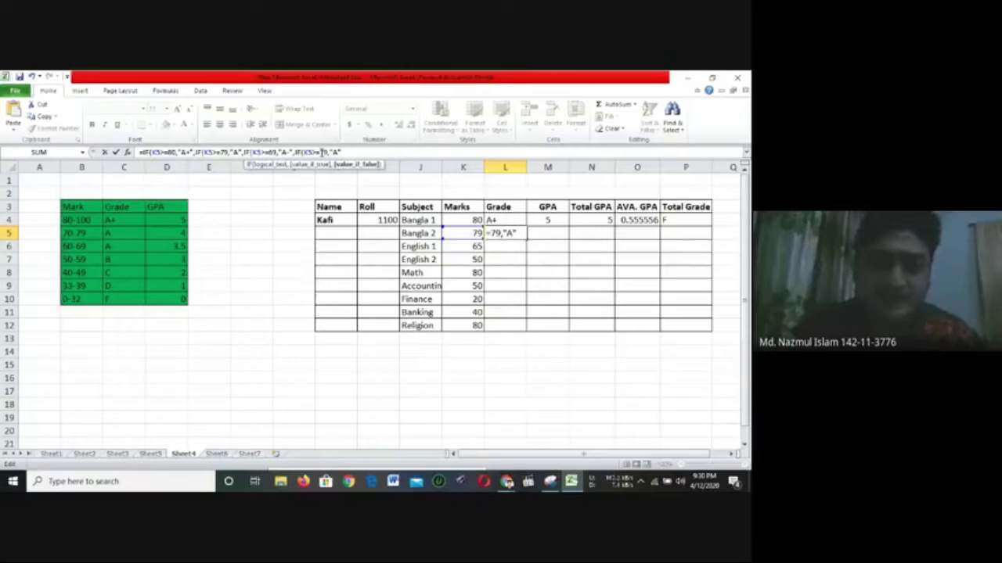
pyautogui.click(327, 153)
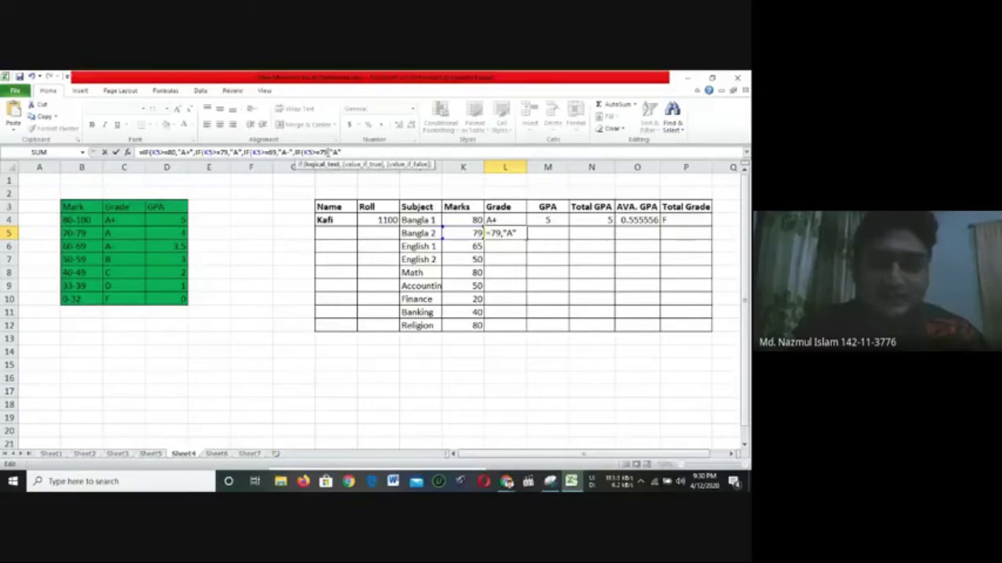
pyautogui.press('BackSpace')
pyautogui.press('BackSpace')
pyautogui.write('59')
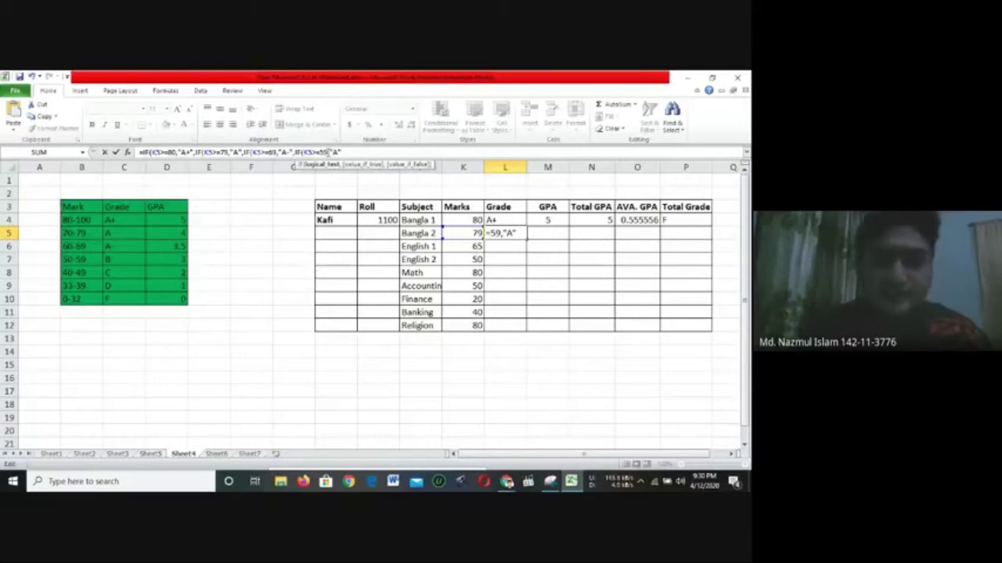
pyautogui.click(336, 152)
pyautogui.press('BackSpace')
pyautogui.write('B"')
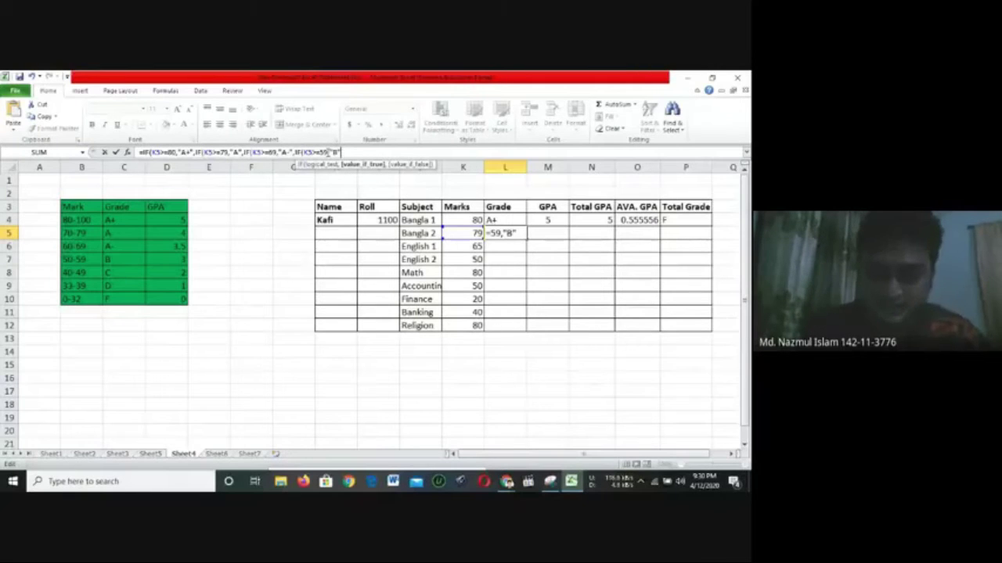
pyautogui.write(',')
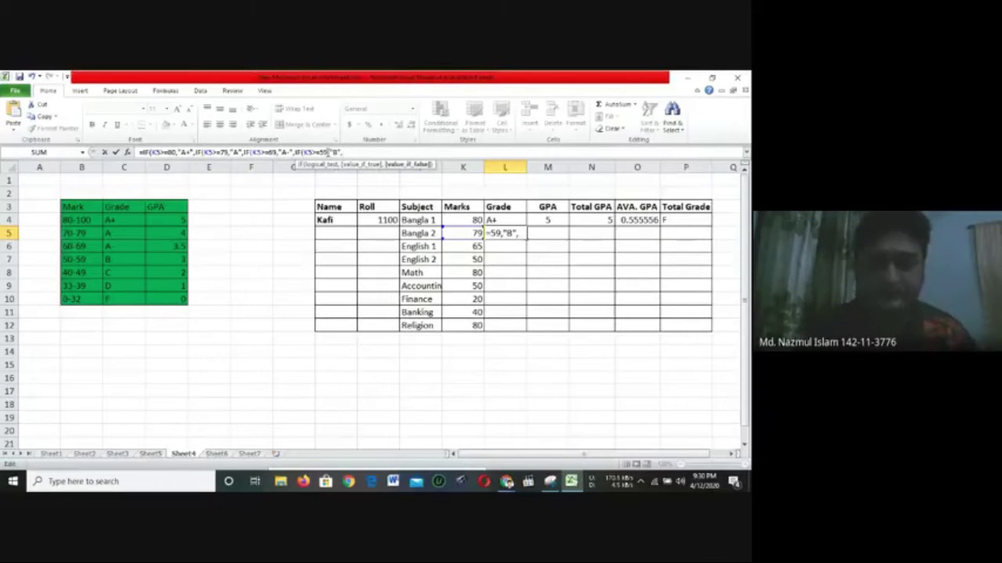
pyautogui.hotkey('ctrl', 'v')
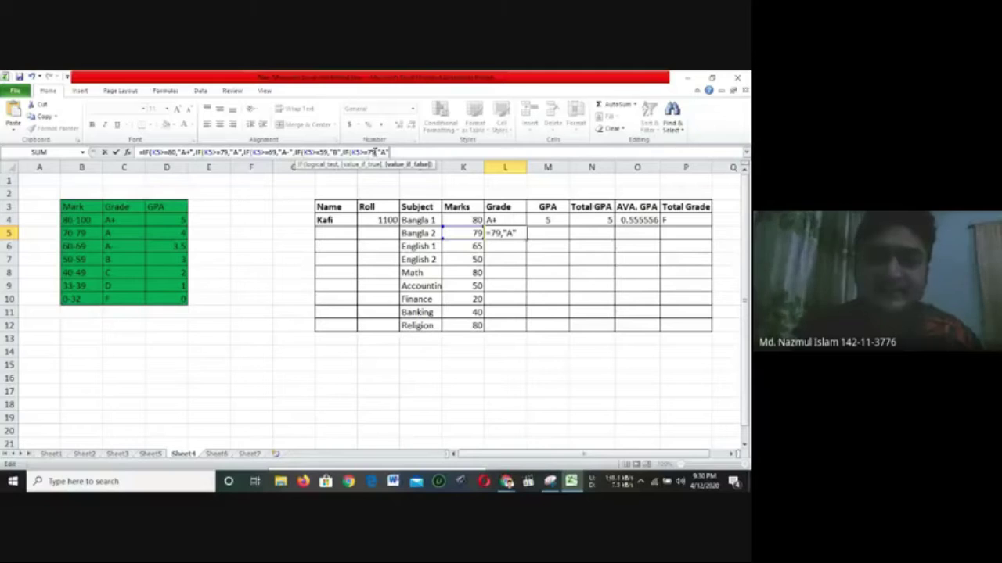
# Change the pasted condition to IF(K5>=49,"C", and paste another with threshold 39
pyautogui.press('BackSpace')
pyautogui.press('BackSpace')
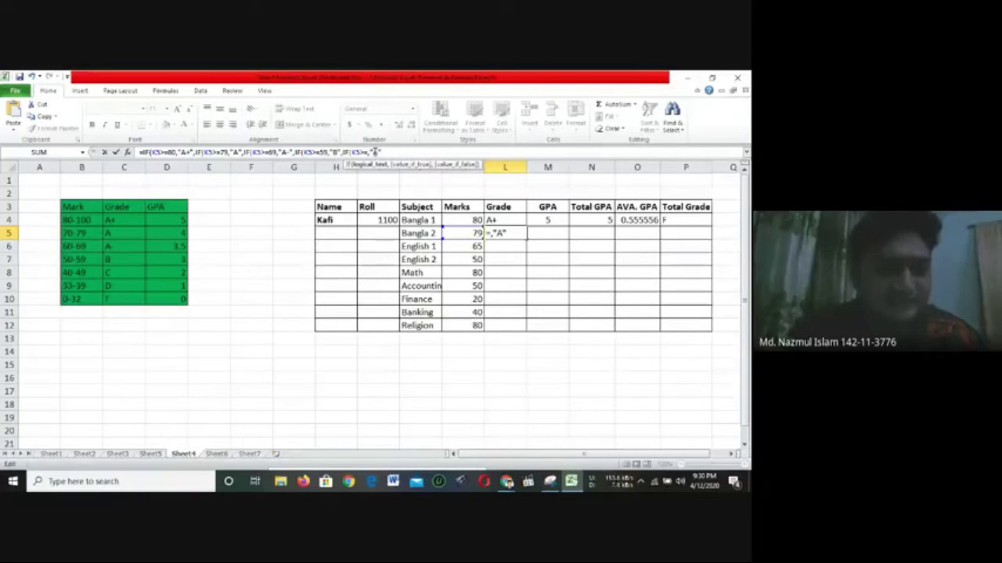
pyautogui.write('4')
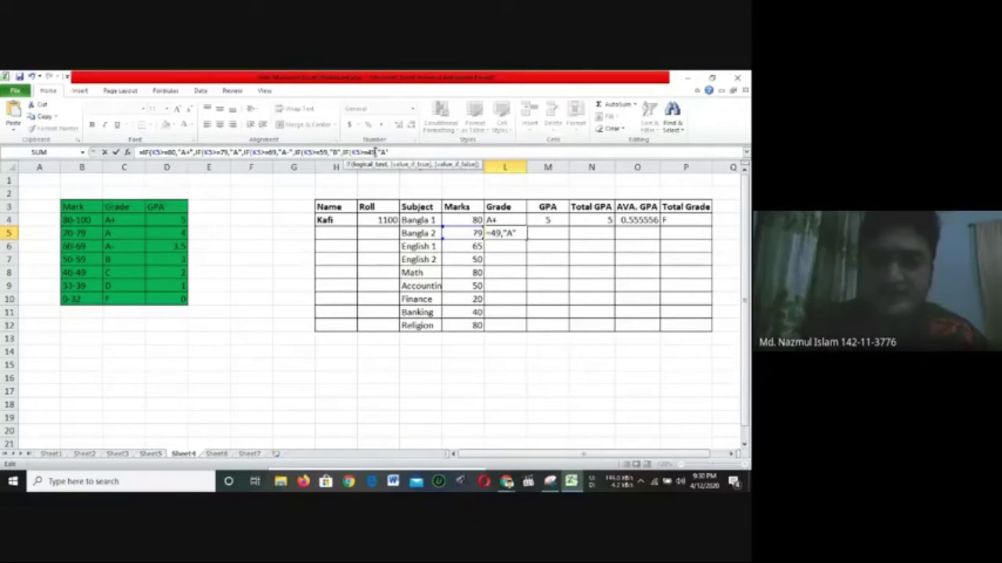
pyautogui.write('9,"C"')
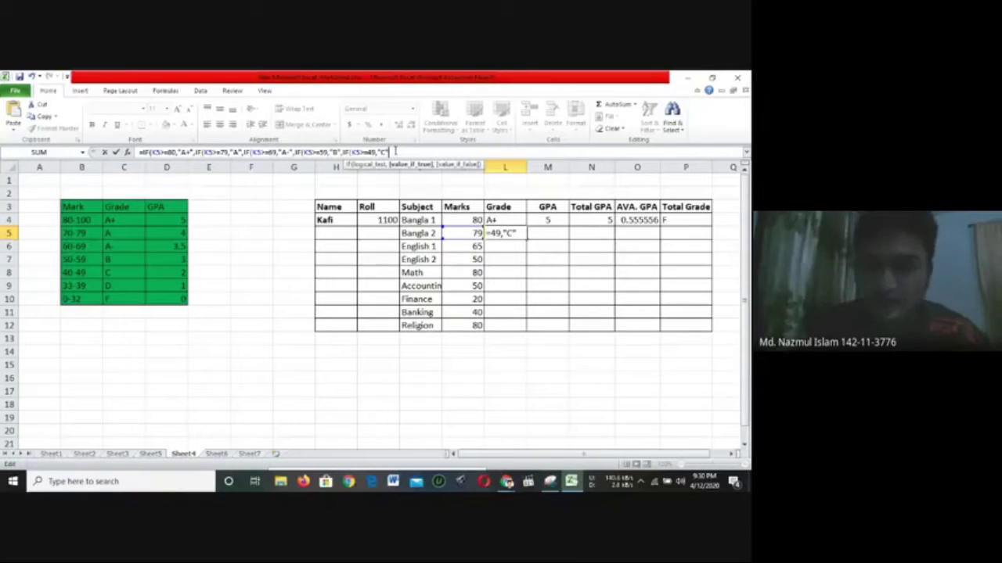
pyautogui.write(',')
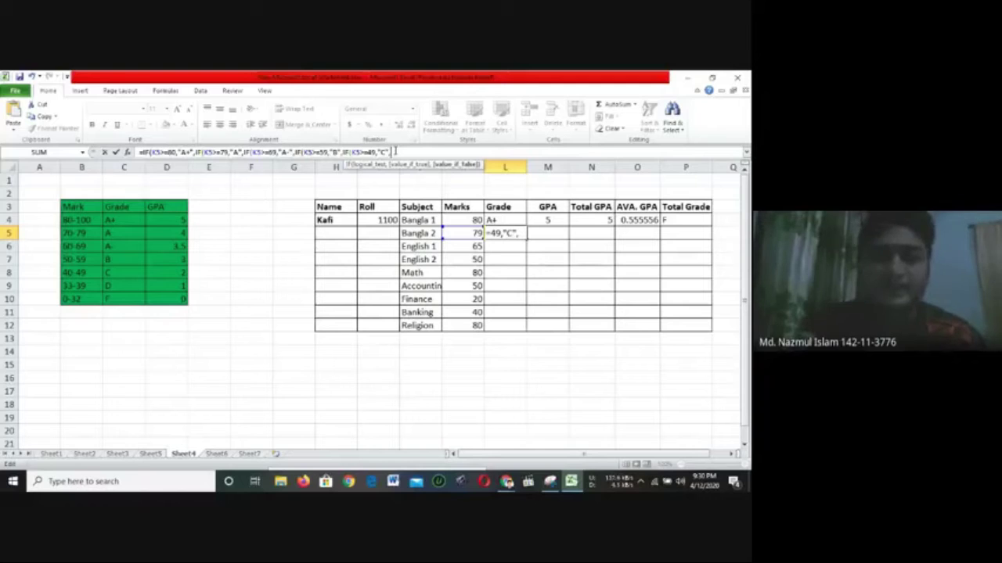
pyautogui.hotkey('ctrl', 'v')
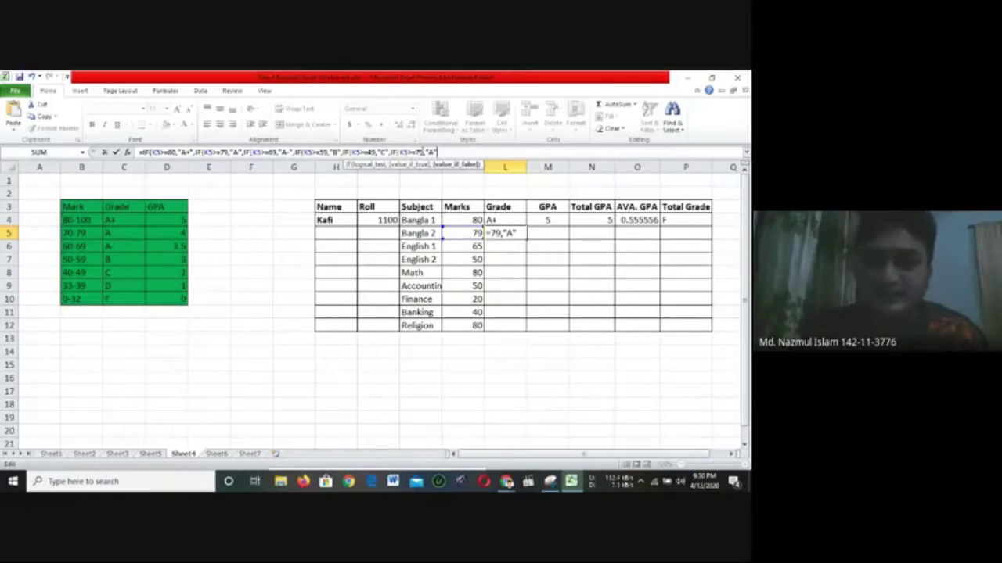
pyautogui.click(418, 152)
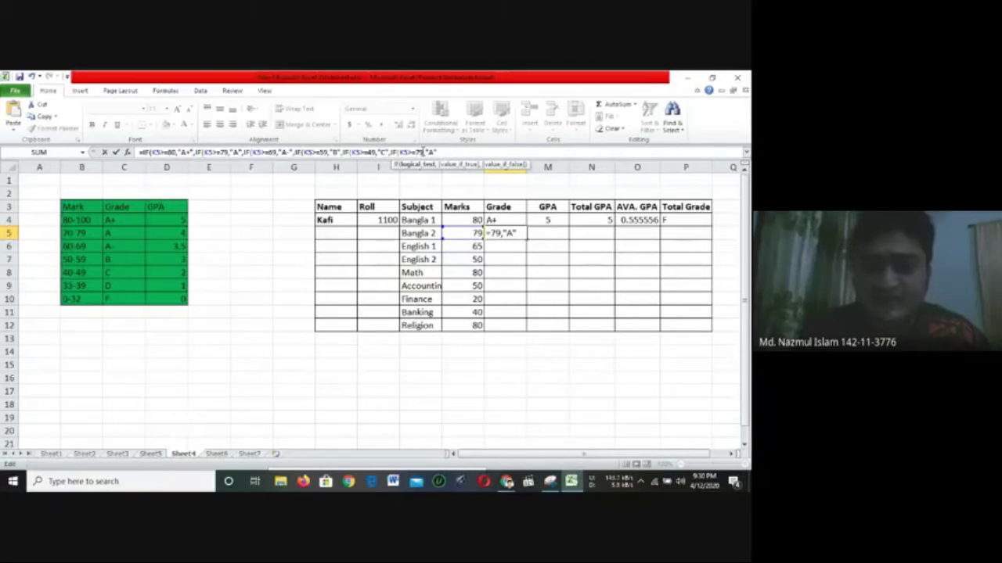
pyautogui.press('BackSpace')
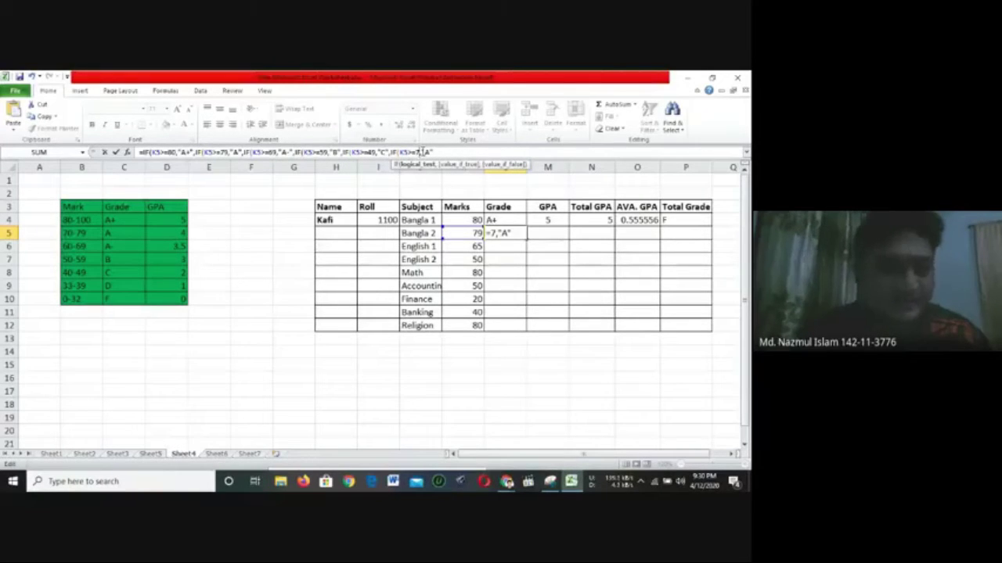
pyautogui.press('BackSpace')
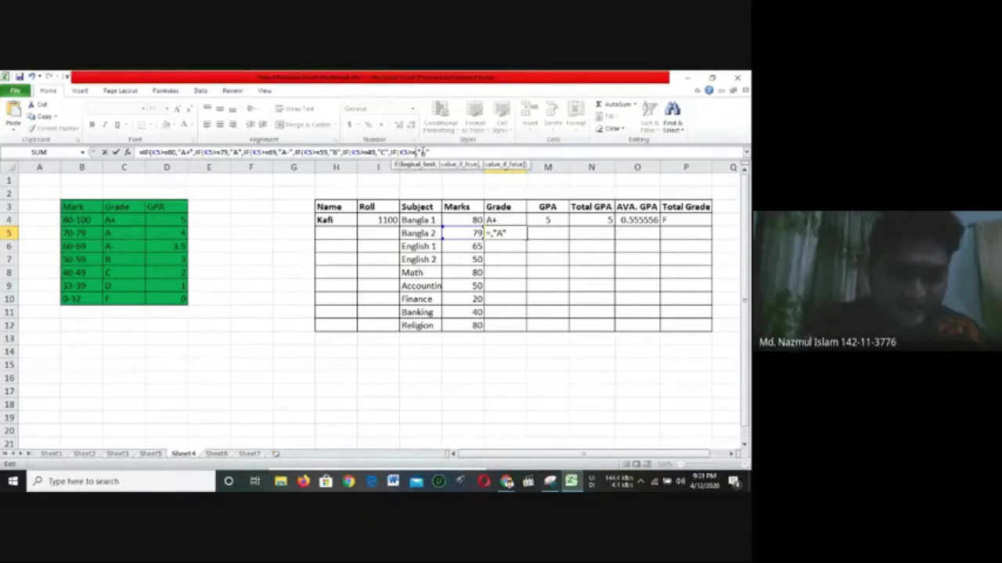
pyautogui.write('39')
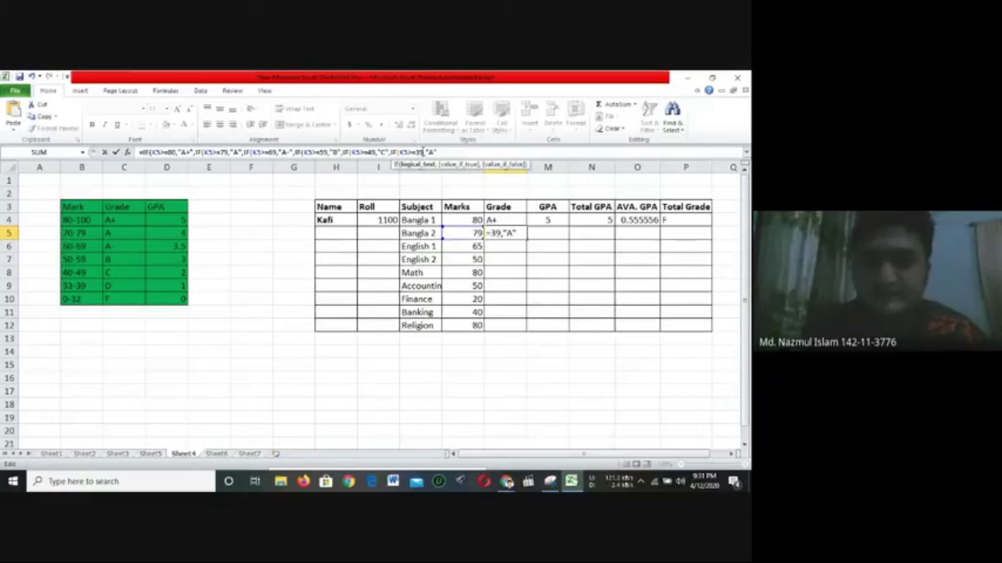
# Change the 39 condition's grade to "D" and append another IF(K5>=79,"A" condition
pyautogui.click(427, 152)
pyautogui.press('BackSpace')
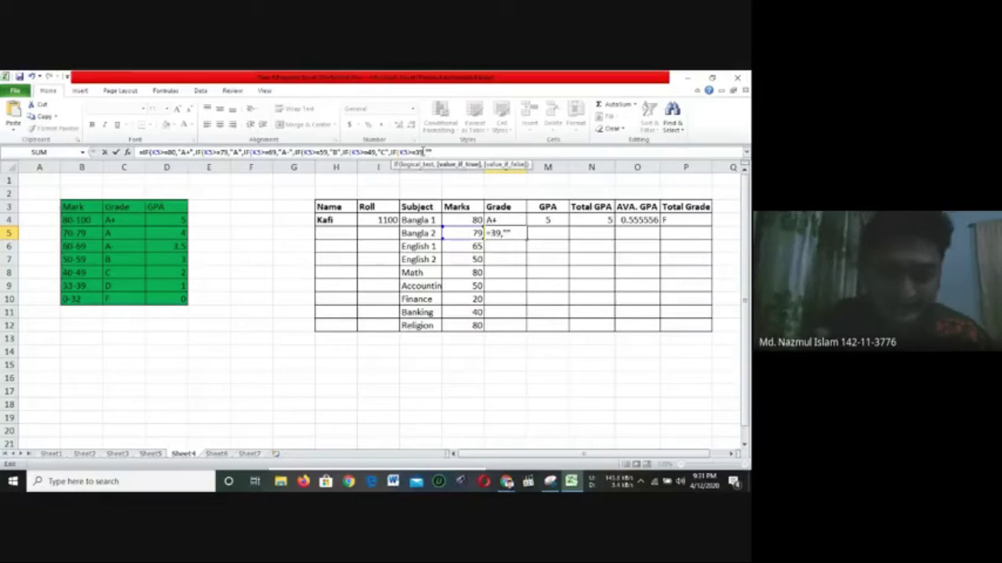
pyautogui.write('D')
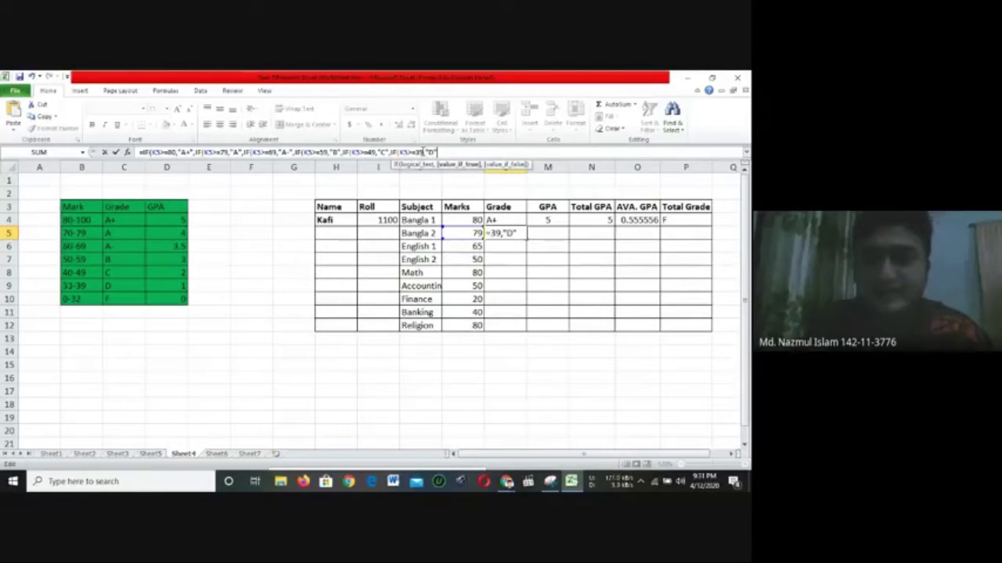
pyautogui.click(439, 151)
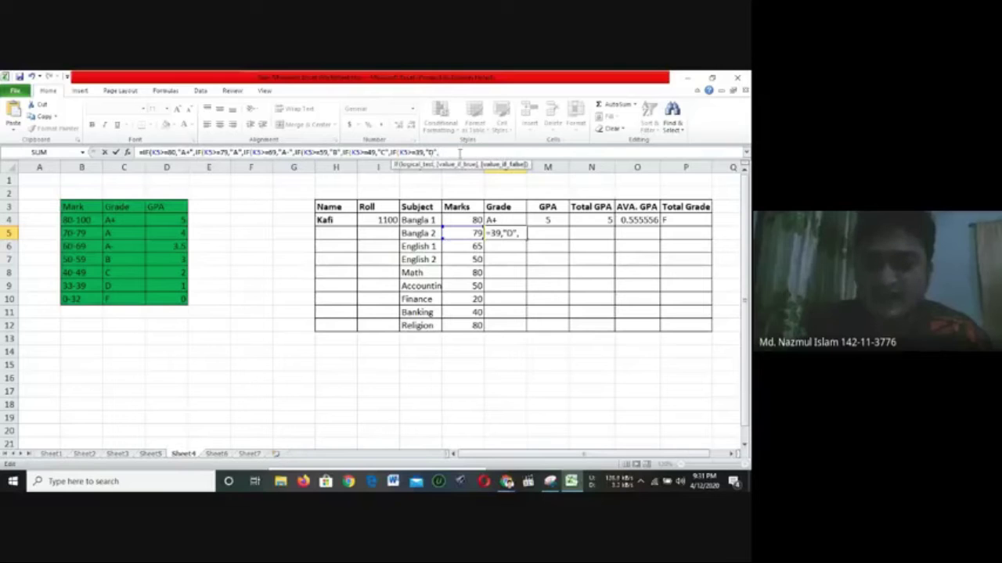
pyautogui.write(',IF(K5>=79,"A"')
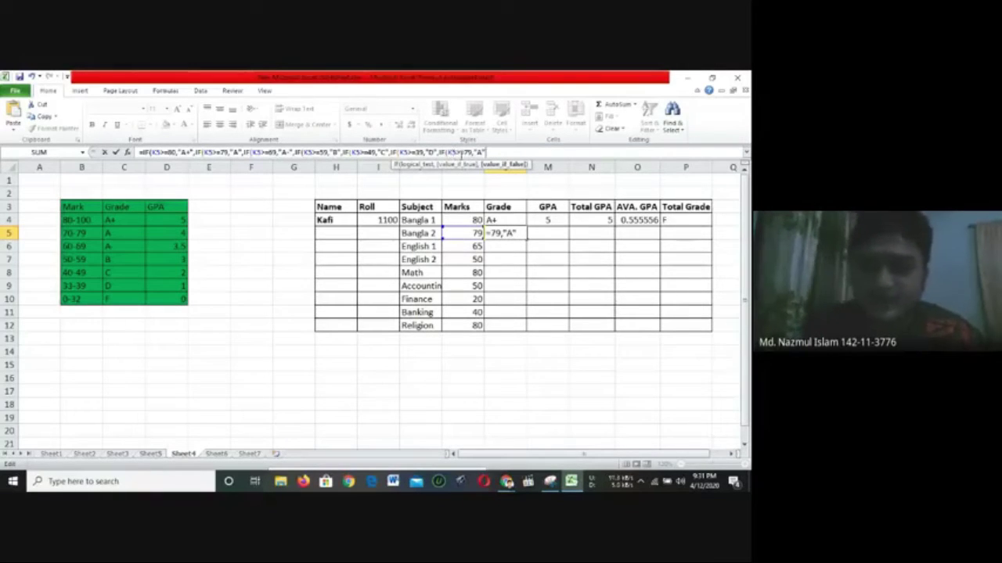
# Turn the last condition into IF(K5>=32,"F" and close every nested IF's parentheses
pyautogui.click(470, 151)
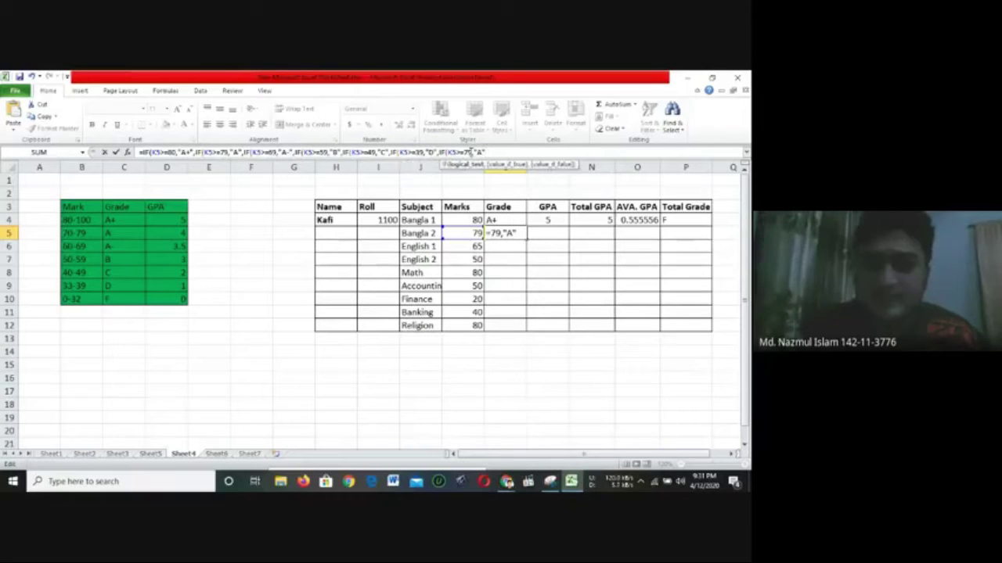
pyautogui.press('BackSpace')
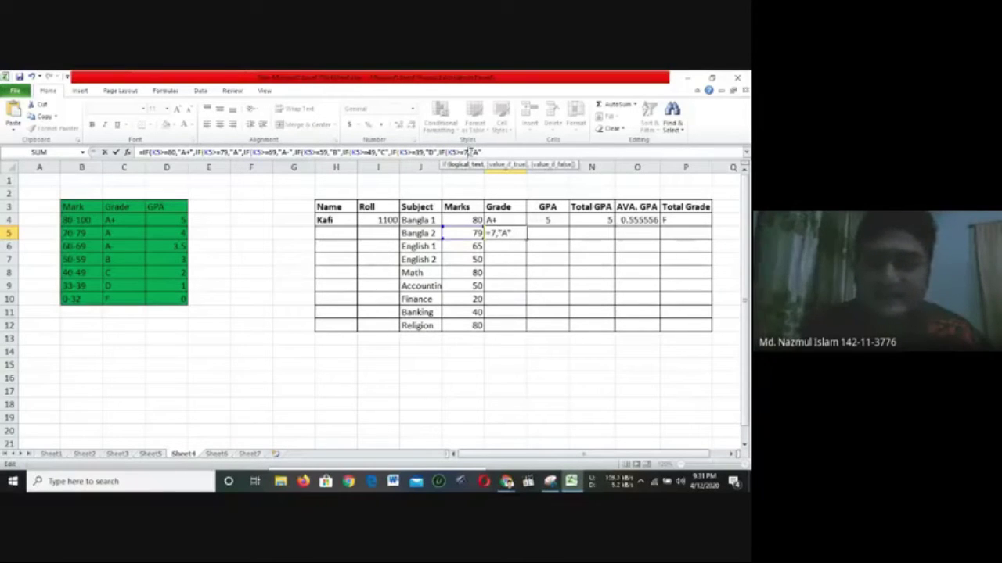
pyautogui.press('BackSpace')
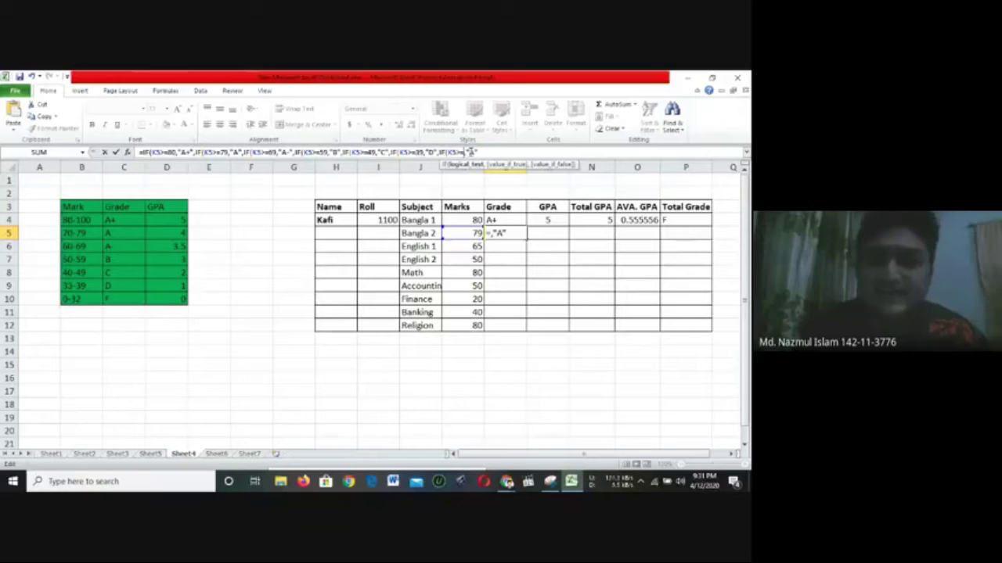
pyautogui.write('32')
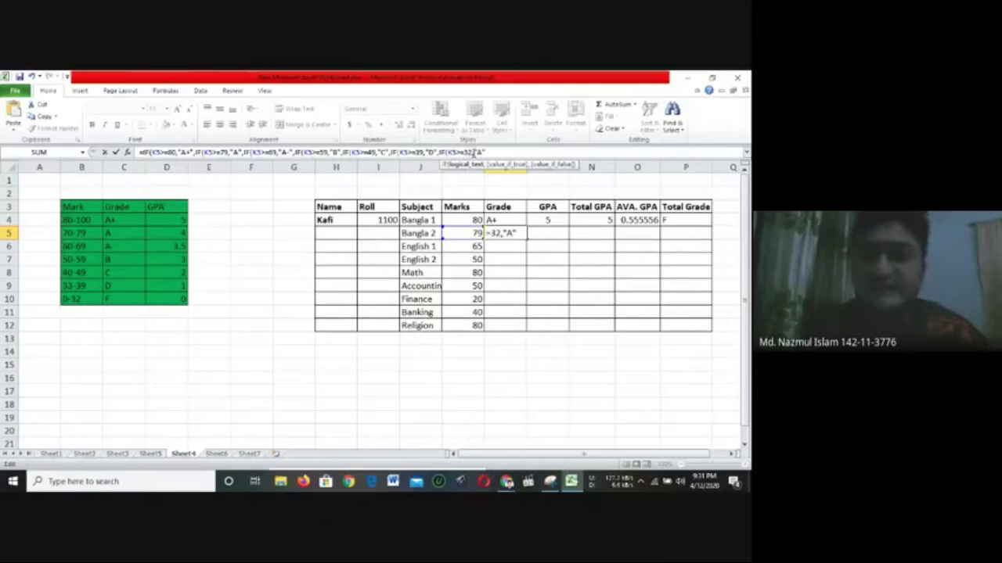
pyautogui.press('Right')
pyautogui.press('Right')
pyautogui.press('Right')
pyautogui.press('BackSpace')
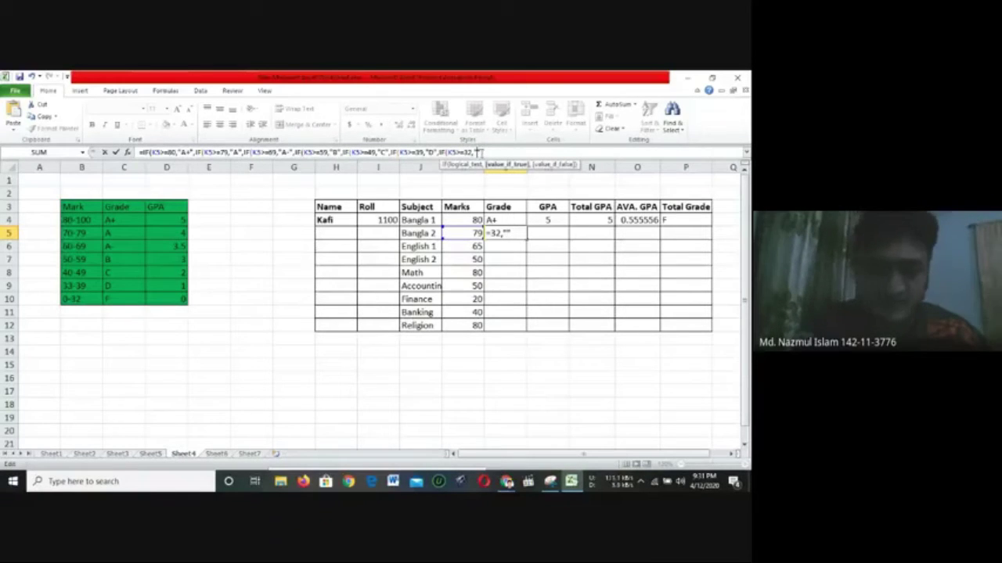
pyautogui.write('F')
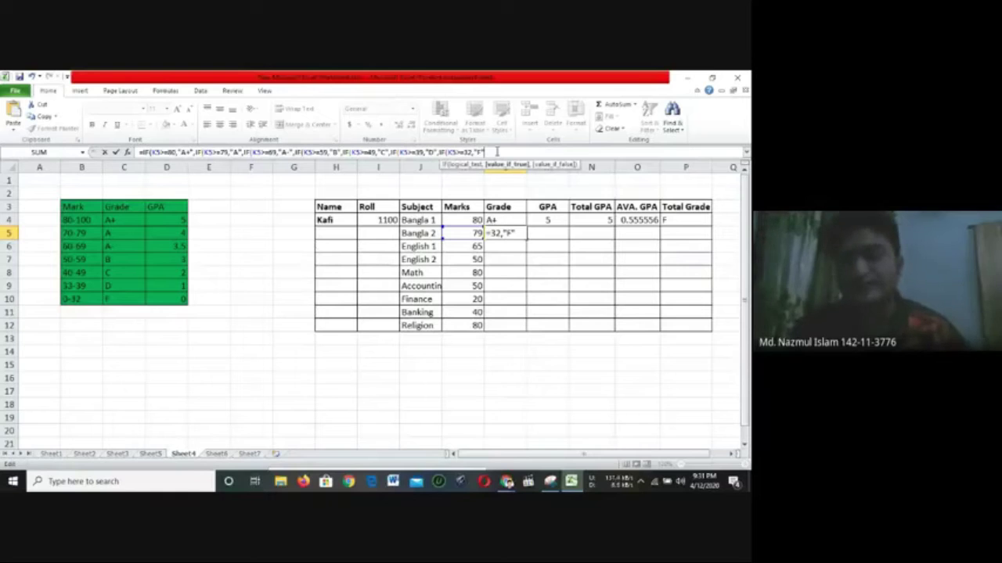
pyautogui.write('))))')
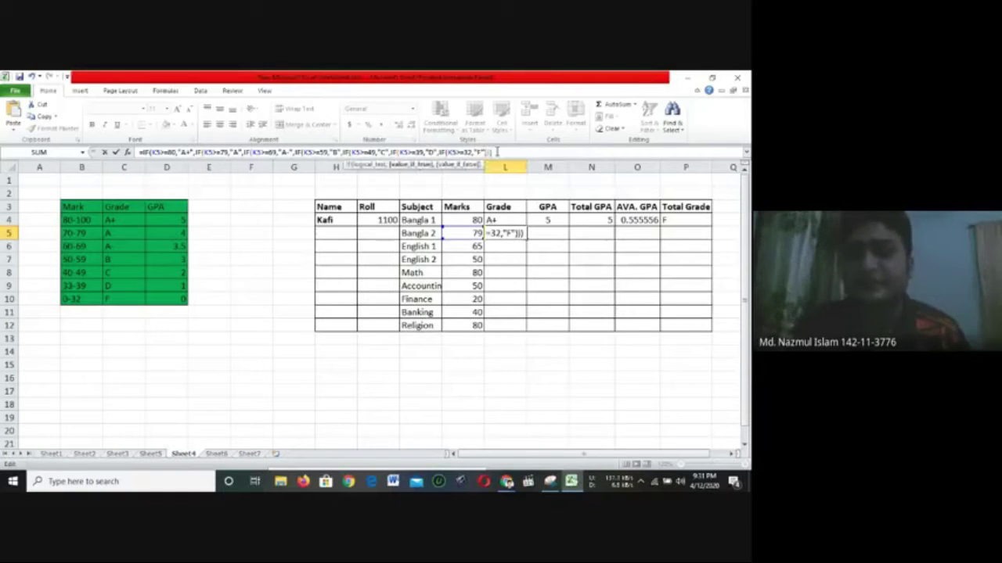
pyautogui.write('))')
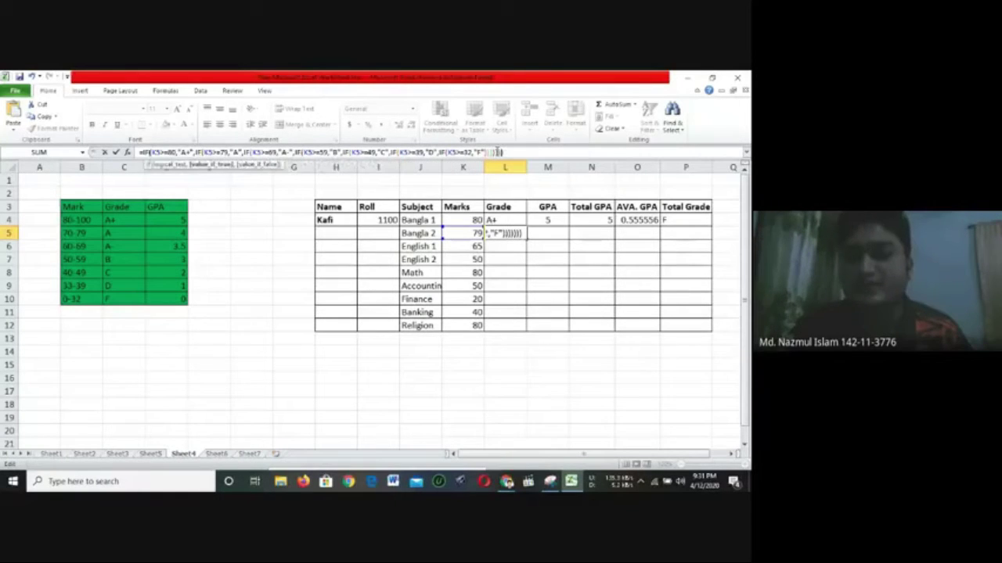
pyautogui.write(')')
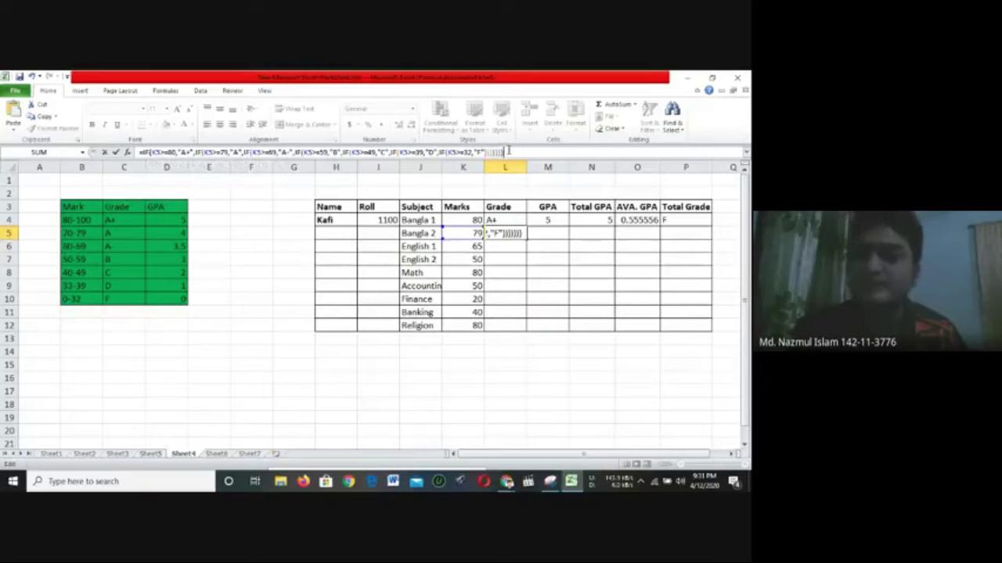
pyautogui.press('BackSpace')
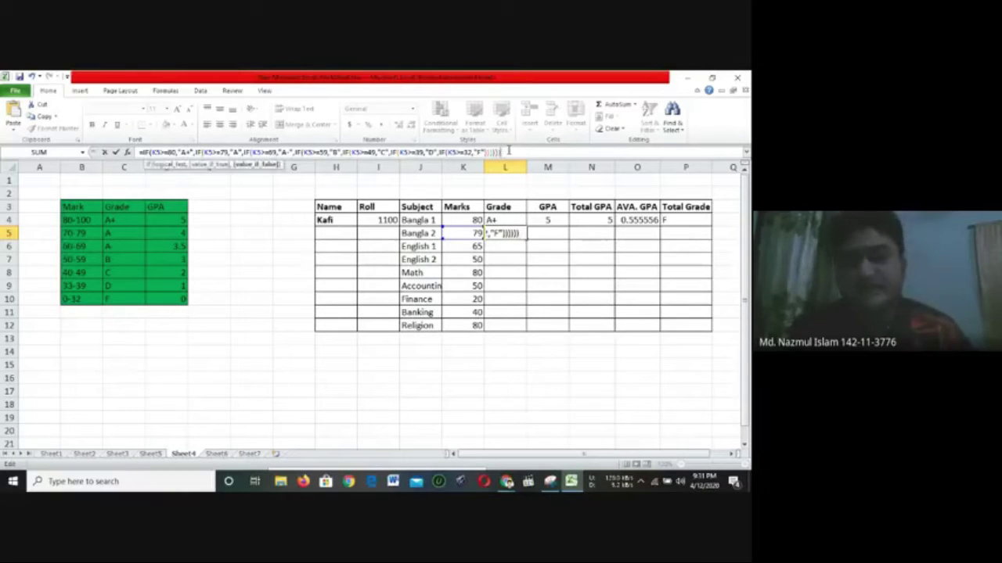
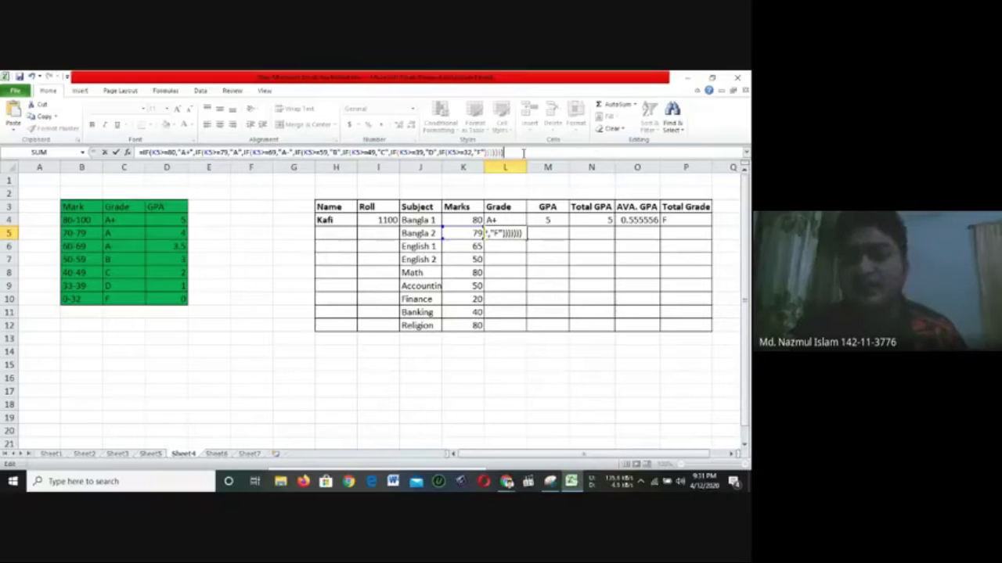
# Remove the extra closing brackets from L5's nested IF formula so Bangla 2 grades as A
pyautogui.press('BackSpace')
pyautogui.press('BackSpace')
pyautogui.press('BackSpace')
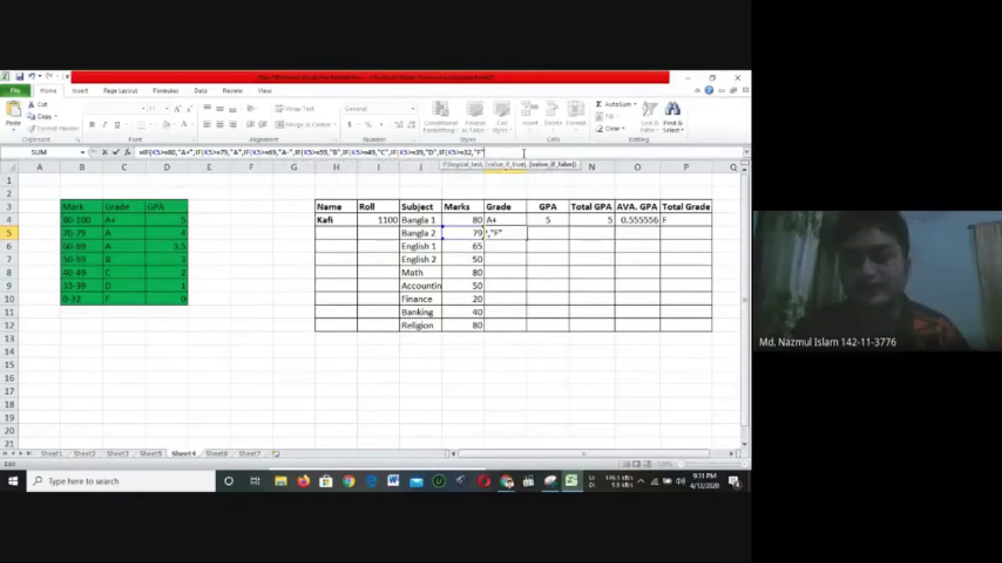
pyautogui.write(')')
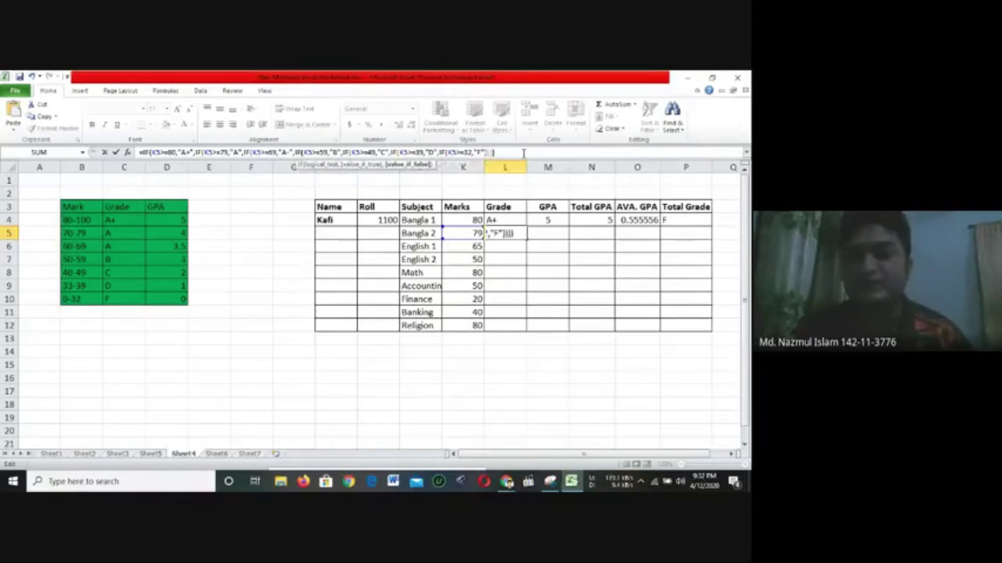
pyautogui.write('))))')
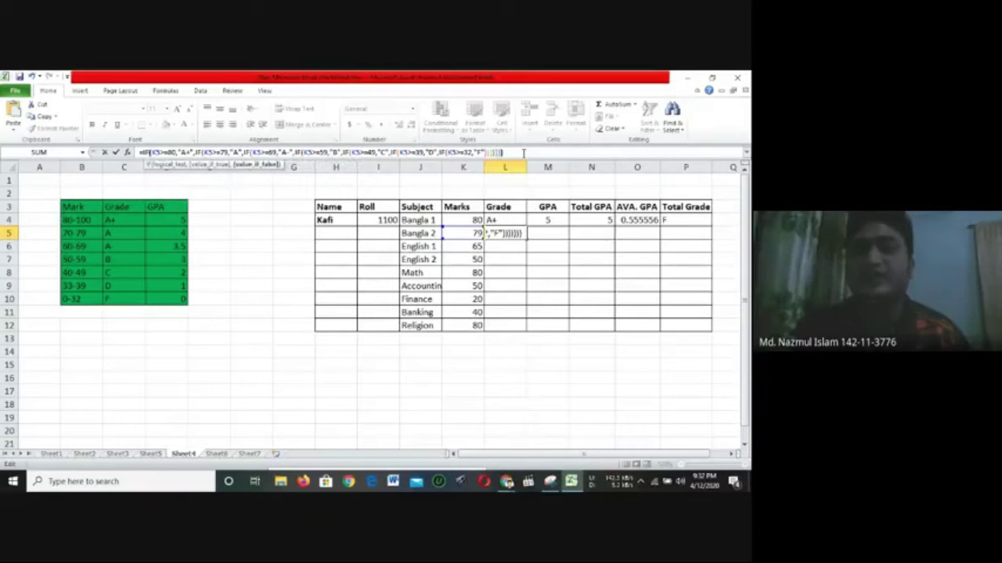
pyautogui.write(')')
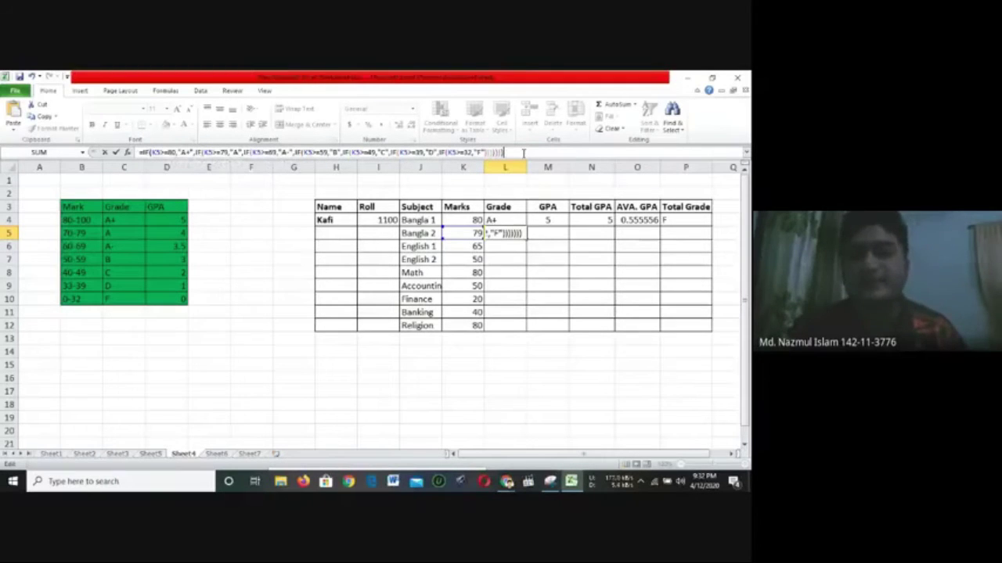
pyautogui.press('Return')
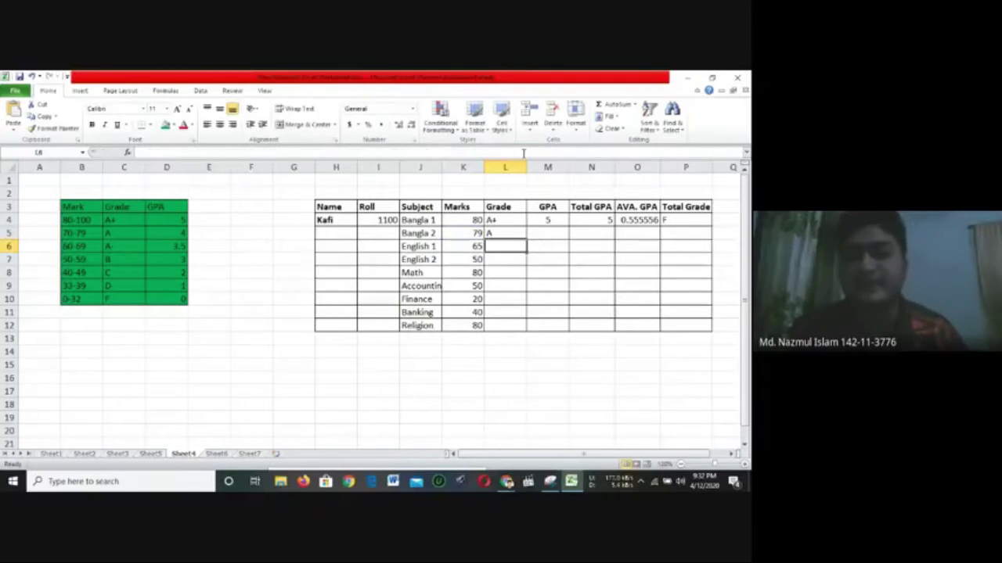
pyautogui.click(500, 234)
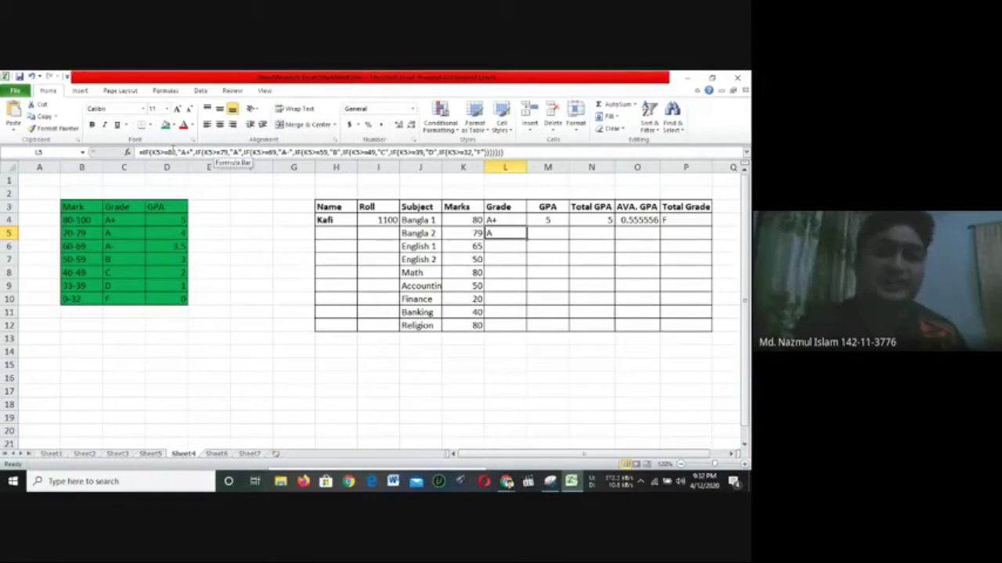
# Fill the grade formula from L5 down through L12 (Religion)
pyautogui.click(515, 257)
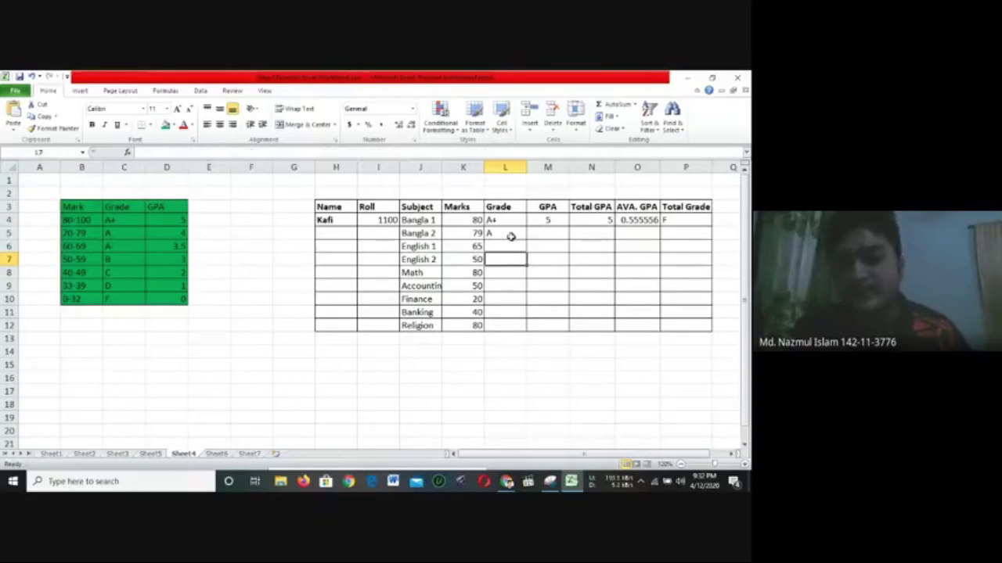
pyautogui.click(510, 233)
pyautogui.moveTo(526, 240); pyautogui.dragTo(529, 327)
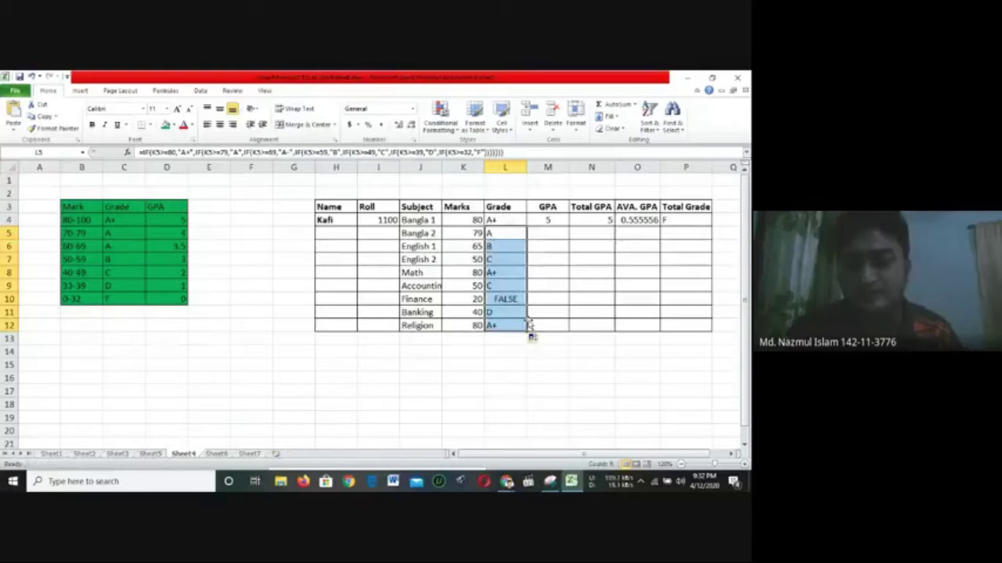
# Inspect Finance's FALSE grade formula in L10 and its marks in K10
pyautogui.click(510, 298)
pyautogui.doubleClick(510, 299)
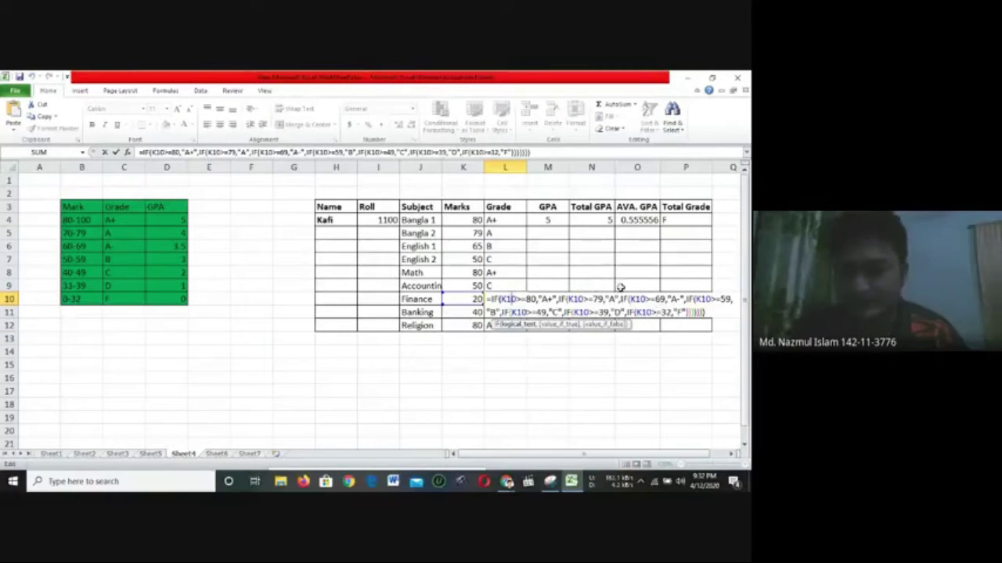
pyautogui.click(655, 312)
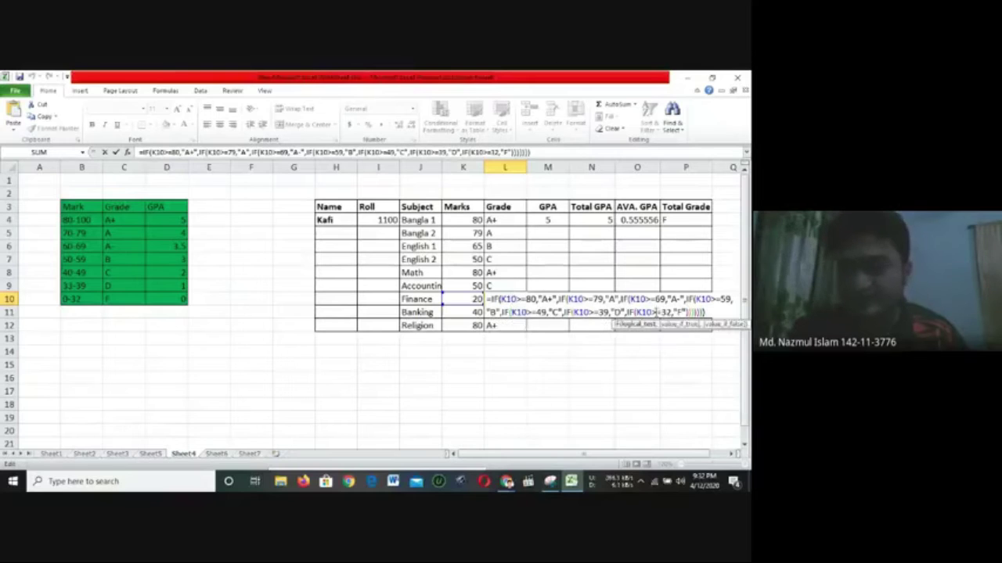
pyautogui.press('Escape')
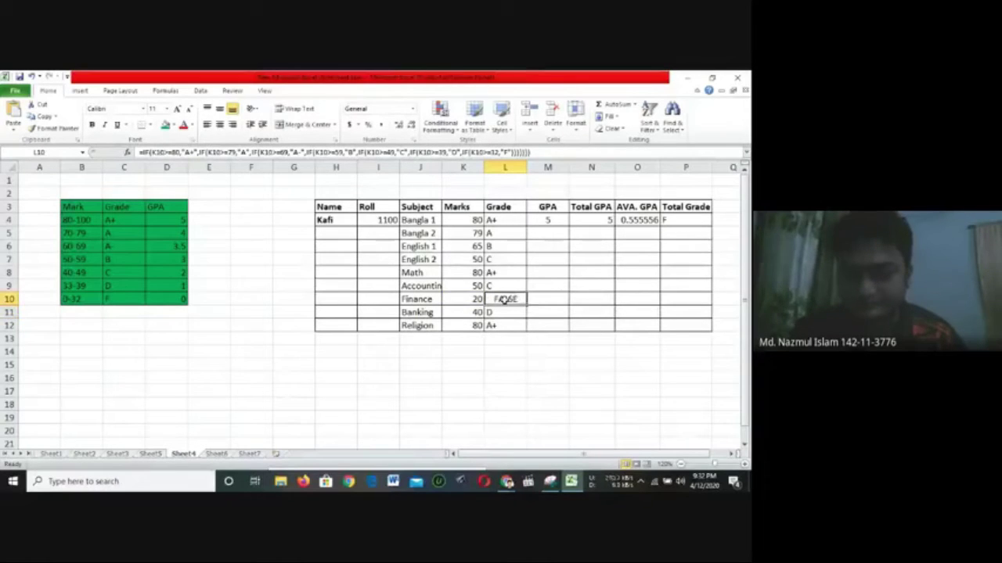
pyautogui.click(479, 299)
pyautogui.click(500, 299)
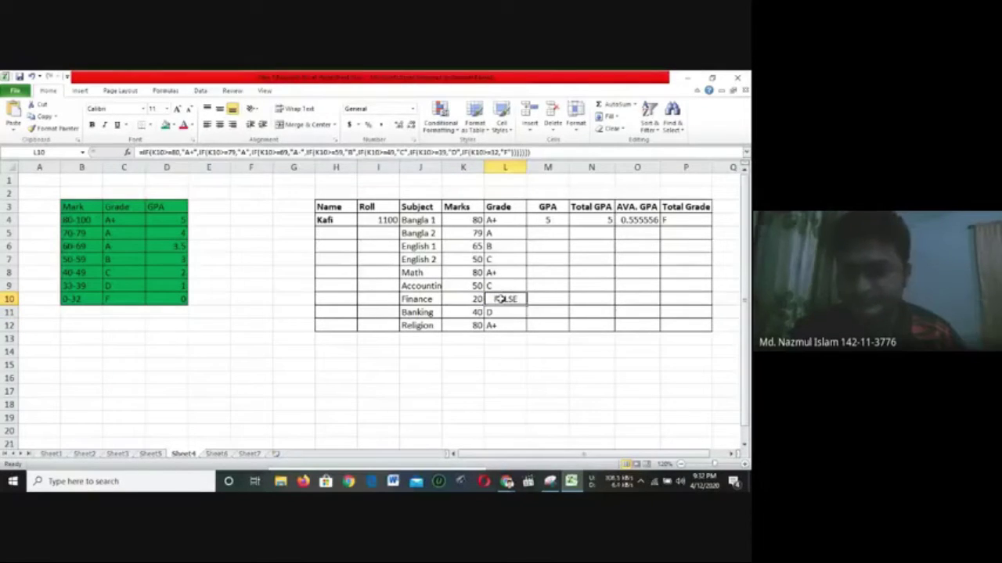
# Change Finance's last condition to K10<=32 so its 20 marks grade as F
pyautogui.doubleClick(512, 299)
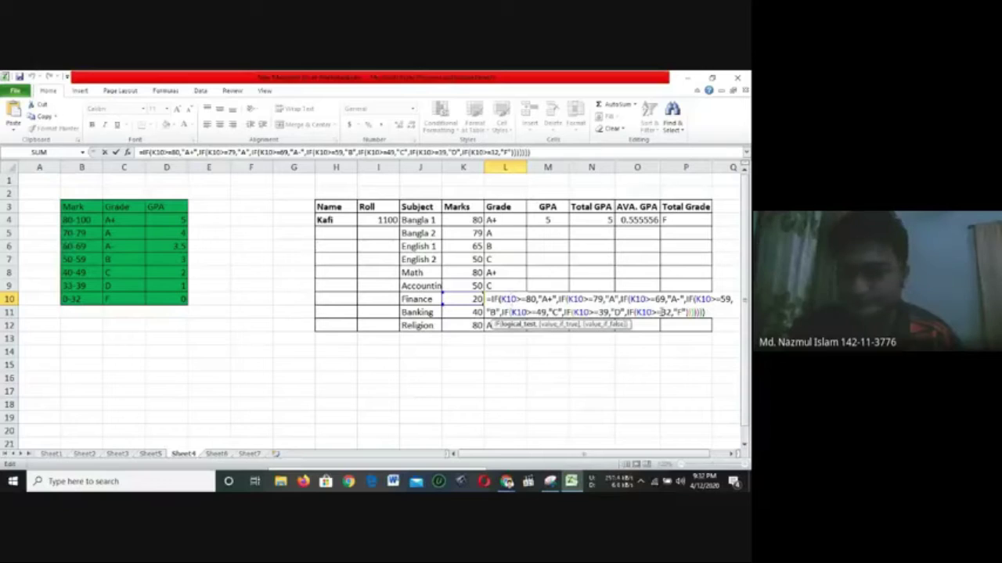
pyautogui.click(661, 313)
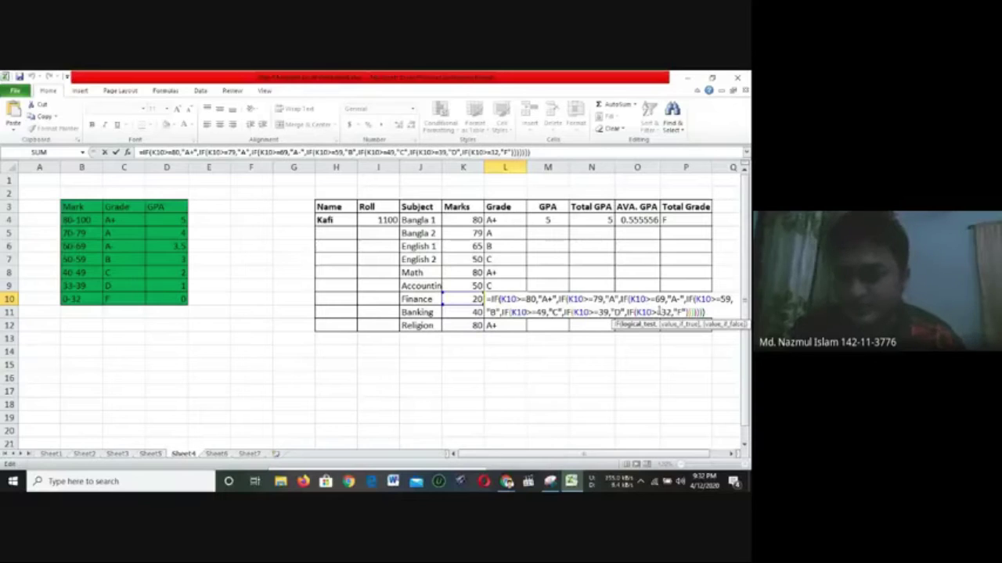
pyautogui.press('BackSpace')
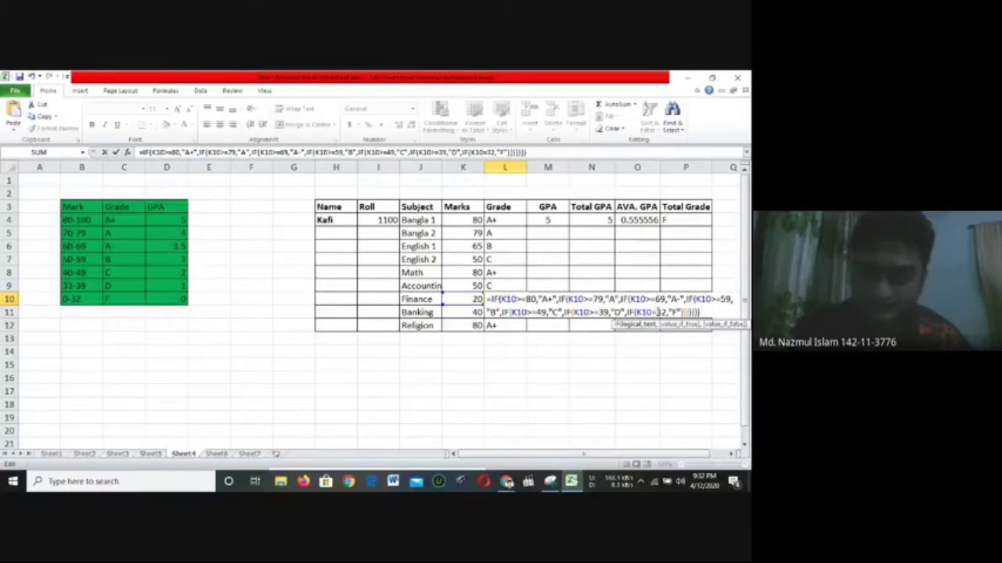
pyautogui.write('<')
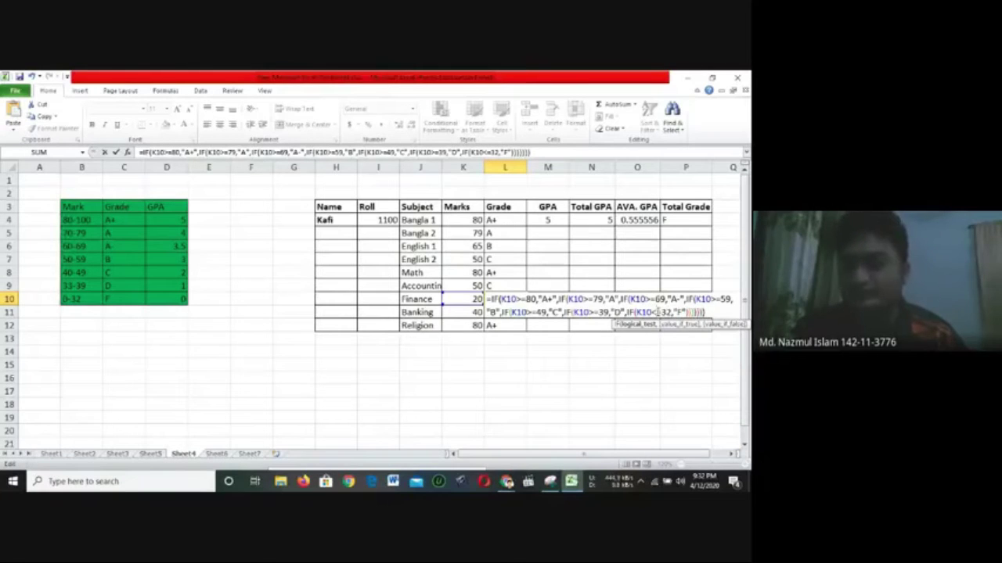
pyautogui.press('Return')
pyautogui.moveTo(514, 299); pyautogui.dragTo(532, 259)
pyautogui.click(531, 259)
pyautogui.click(505, 232)
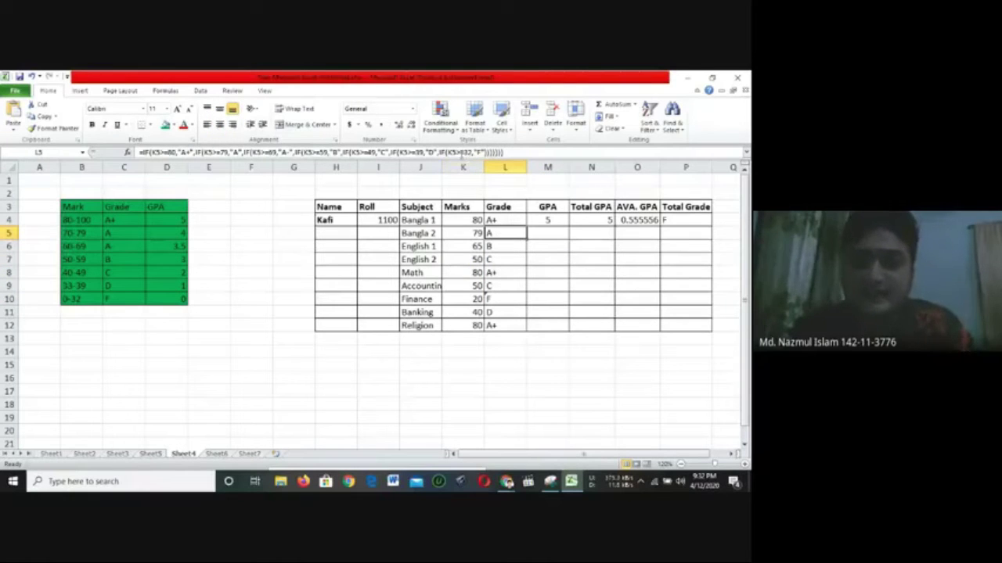
# Delete the greater-than sign before 32 in L5's last IF condition
pyautogui.click(460, 152)
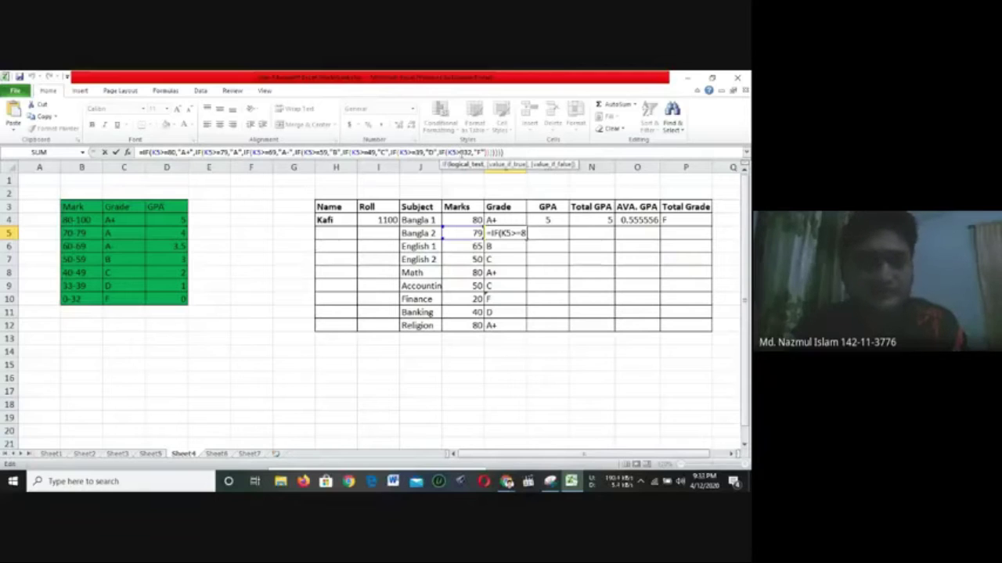
pyautogui.press('BackSpace')
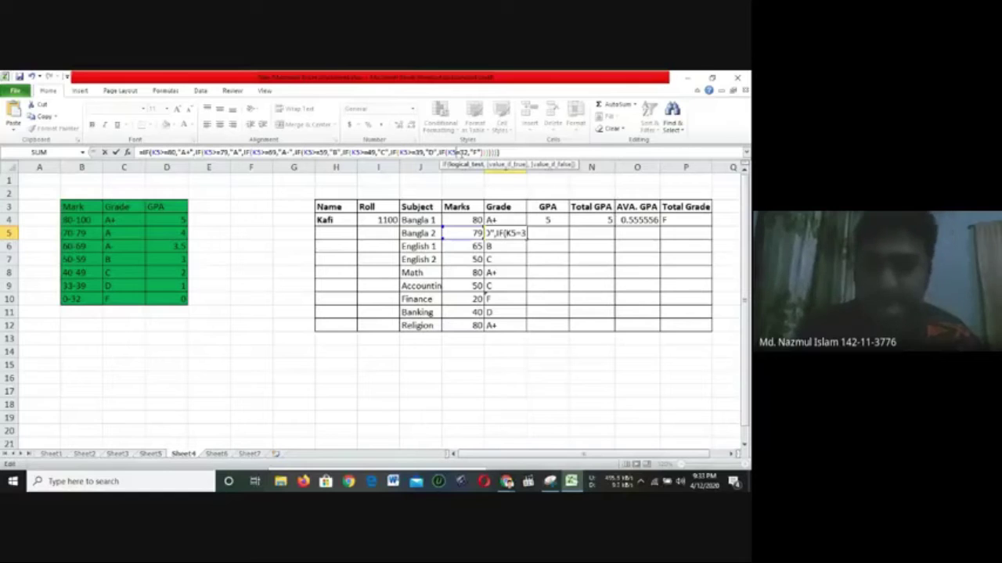
pyautogui.press('Return')
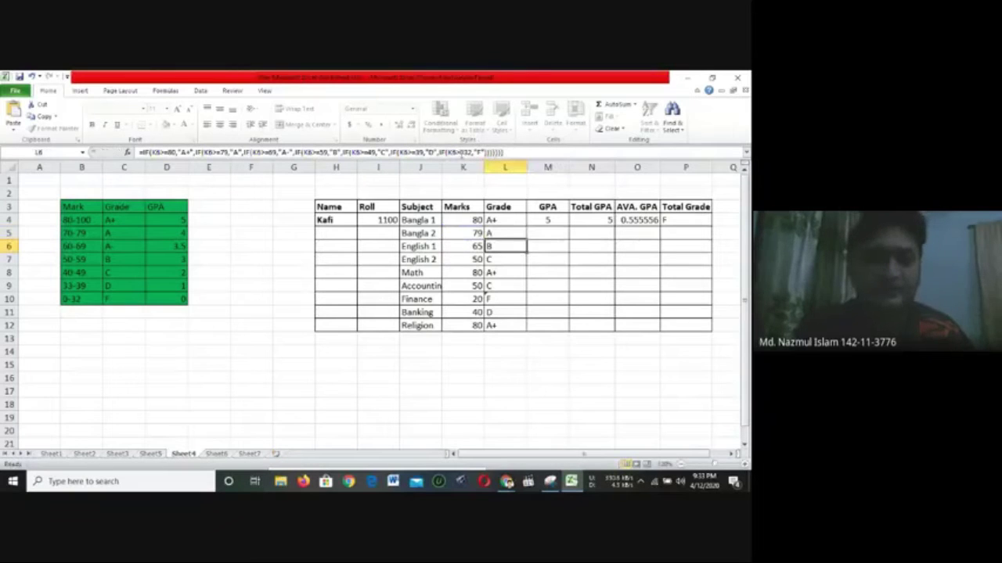
# In English 1's formula (L6), switch the first comparisons, through 69 and 59, to <=
pyautogui.click(212, 154)
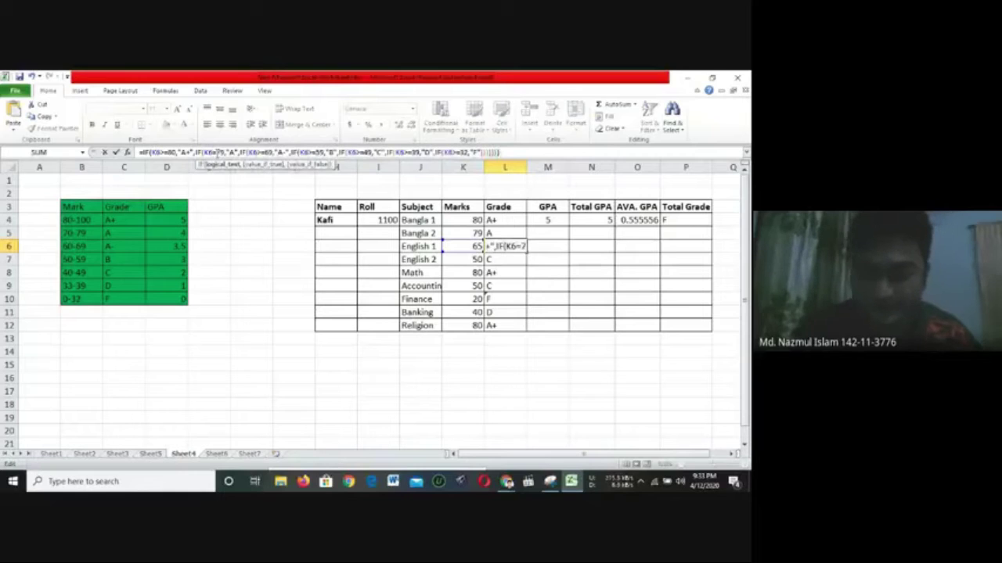
pyautogui.write('<')
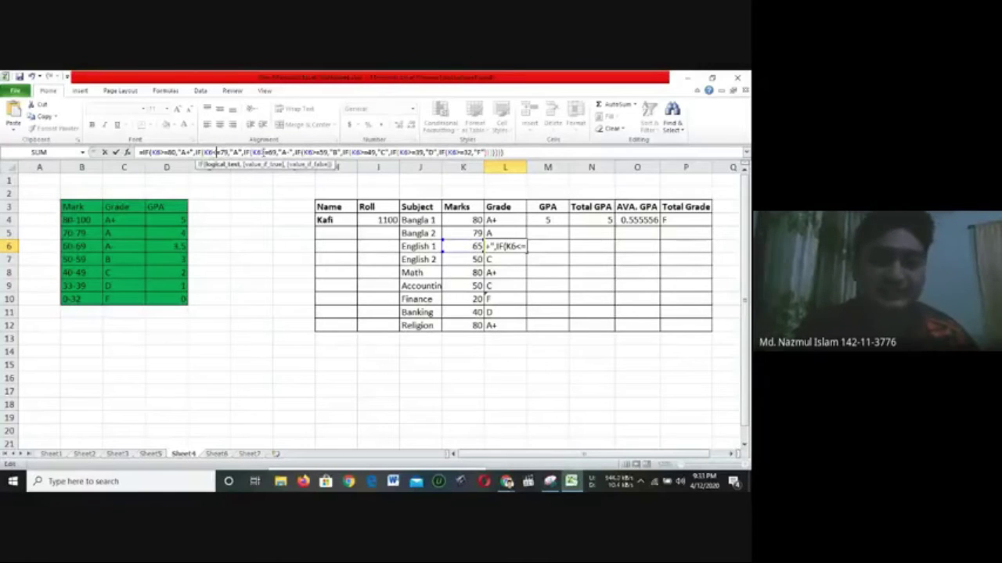
pyautogui.click(264, 153)
pyautogui.press('BackSpace')
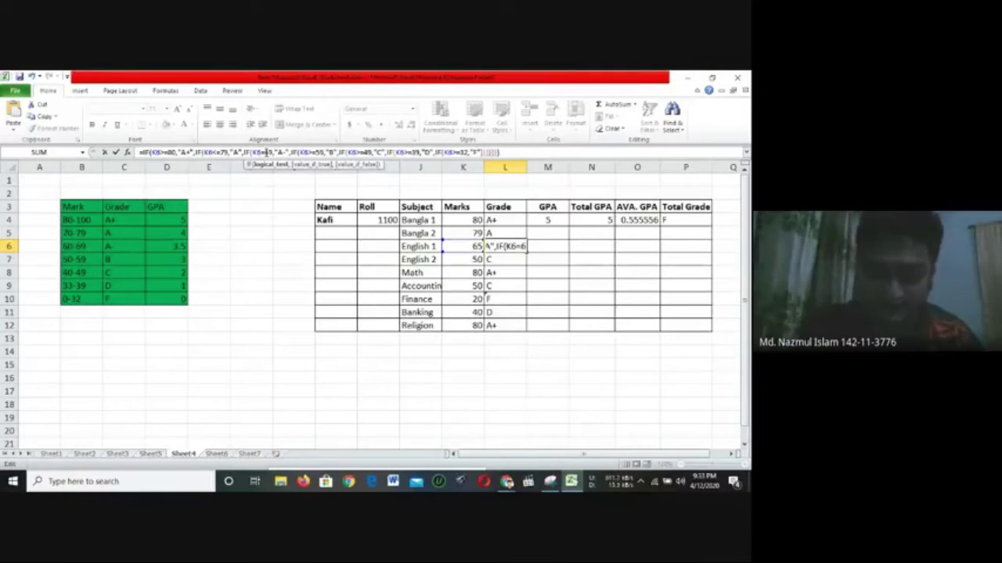
pyautogui.write('<')
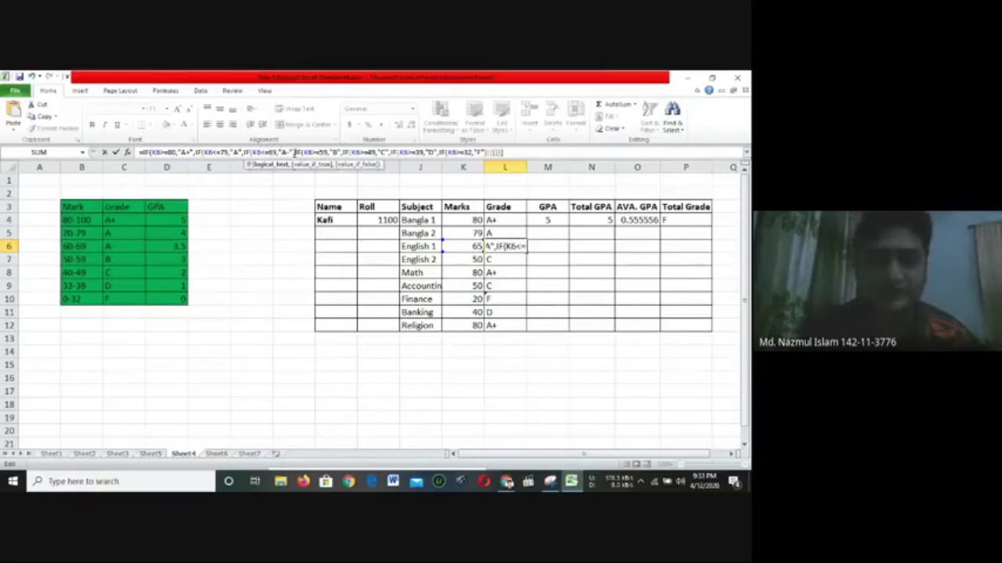
pyautogui.click(316, 152)
pyautogui.press('BackSpace')
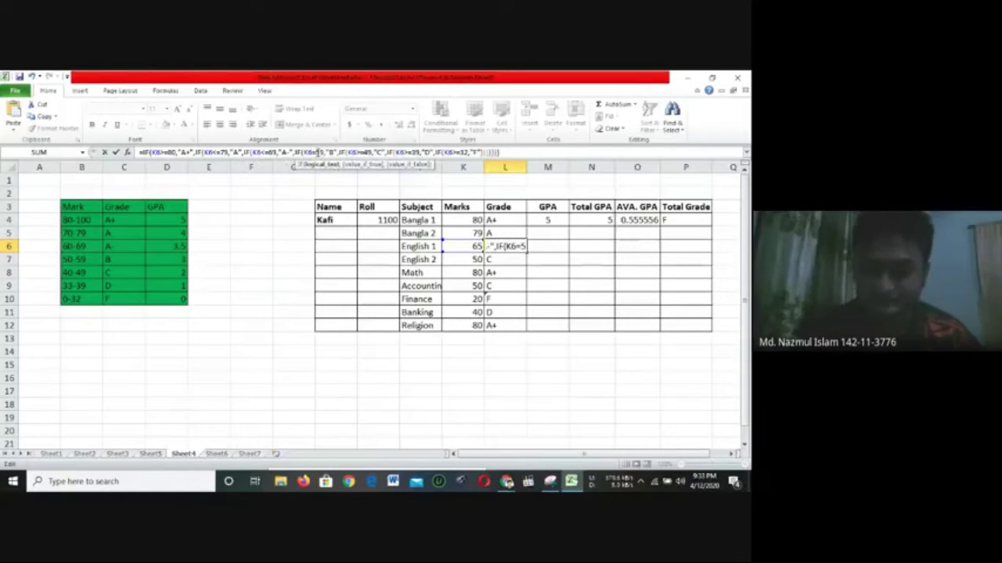
pyautogui.write('<')
# Switch the comparisons before 49, 39 and 32 to <= and commit English 1's formula
pyautogui.click(366, 153)
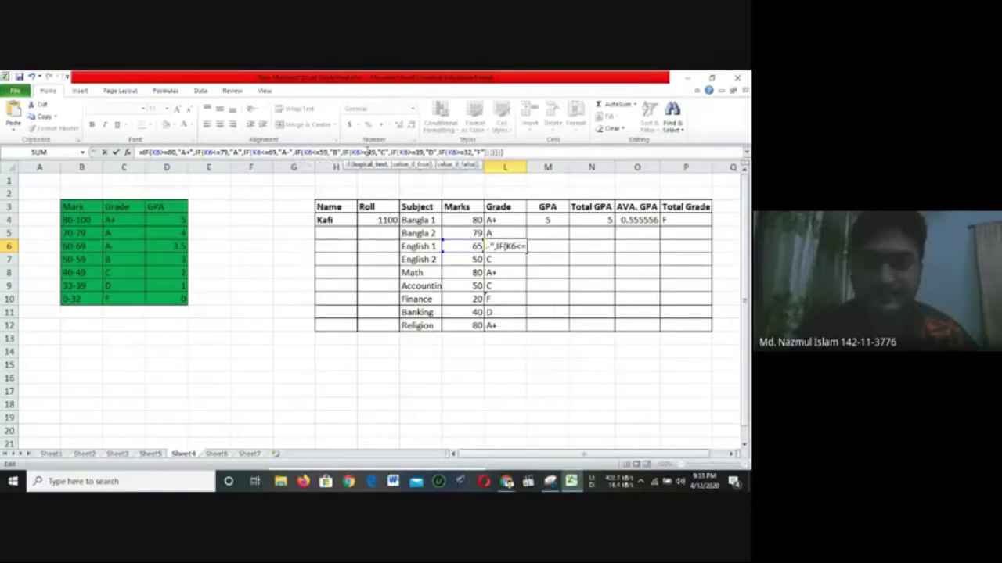
pyautogui.press('BackSpace')
pyautogui.write('<')
pyautogui.press('BackSpace')
pyautogui.write('<=')
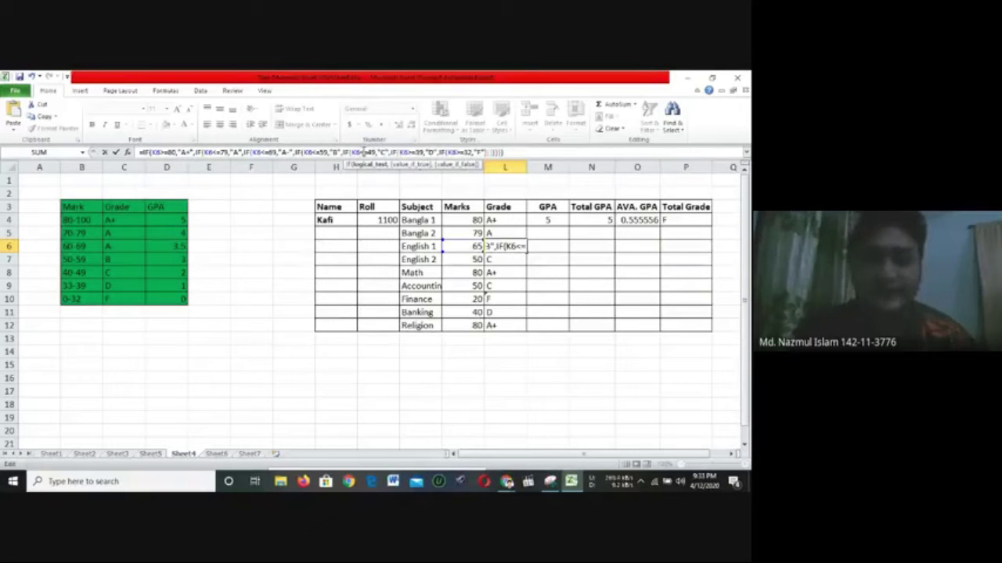
pyautogui.click(412, 153)
pyautogui.press('BackSpace')
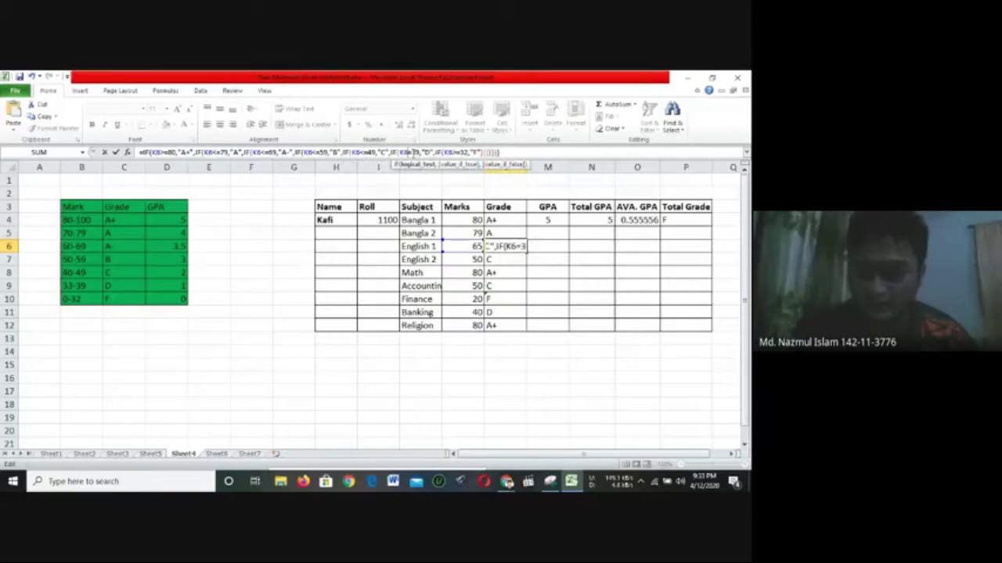
pyautogui.write('<')
pyautogui.click(460, 152)
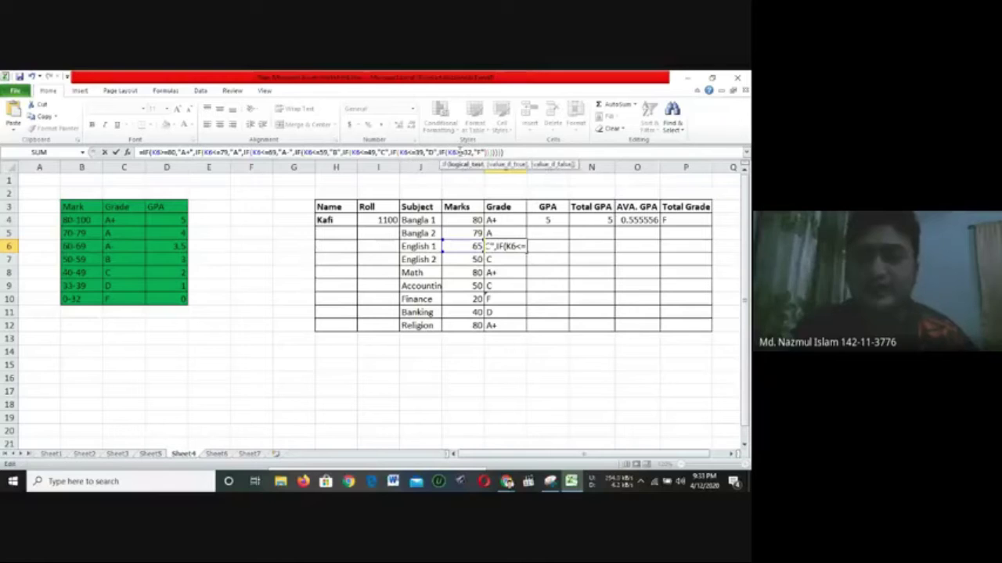
pyautogui.press('BackSpace')
pyautogui.write('<')
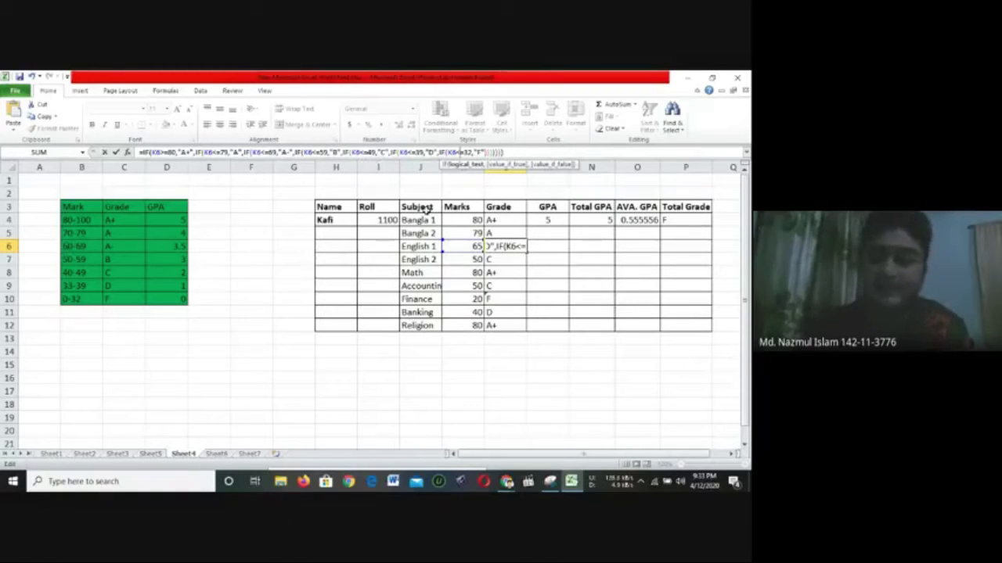
pyautogui.press('Return')
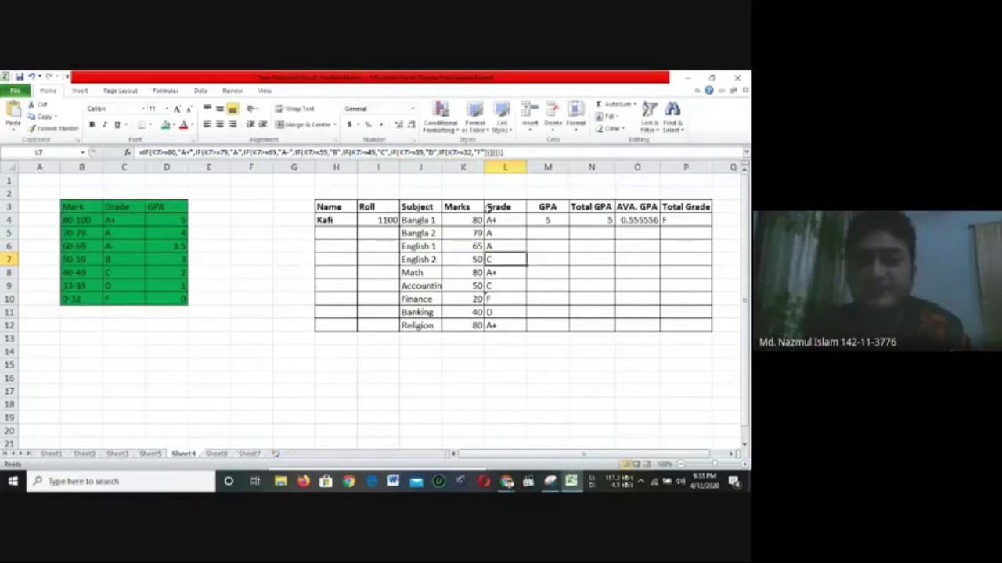
# Fill L5's grade formula down the column and inspect Banking's formula in L11
pyautogui.click(502, 232)
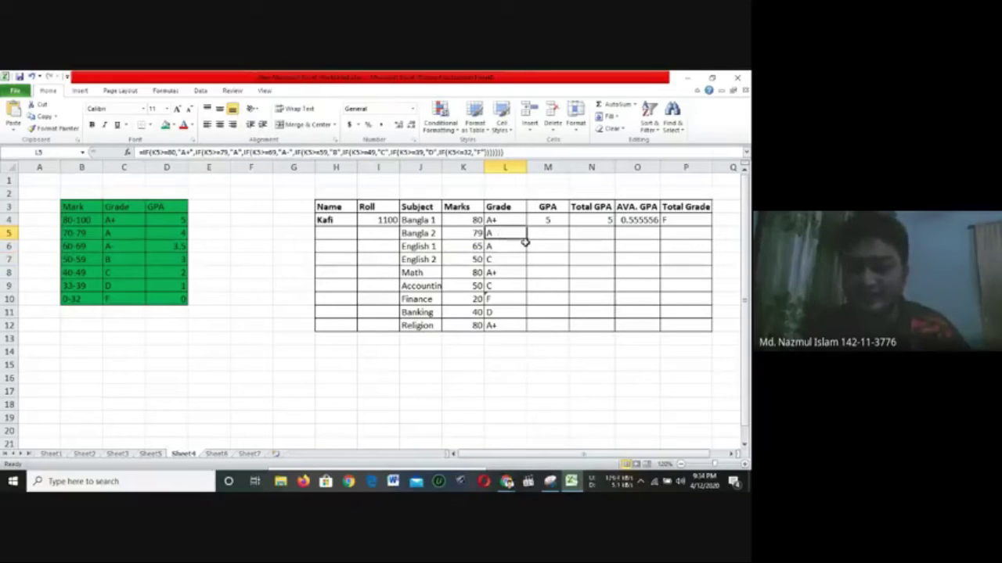
pyautogui.moveTo(526, 239); pyautogui.dragTo(519, 327)
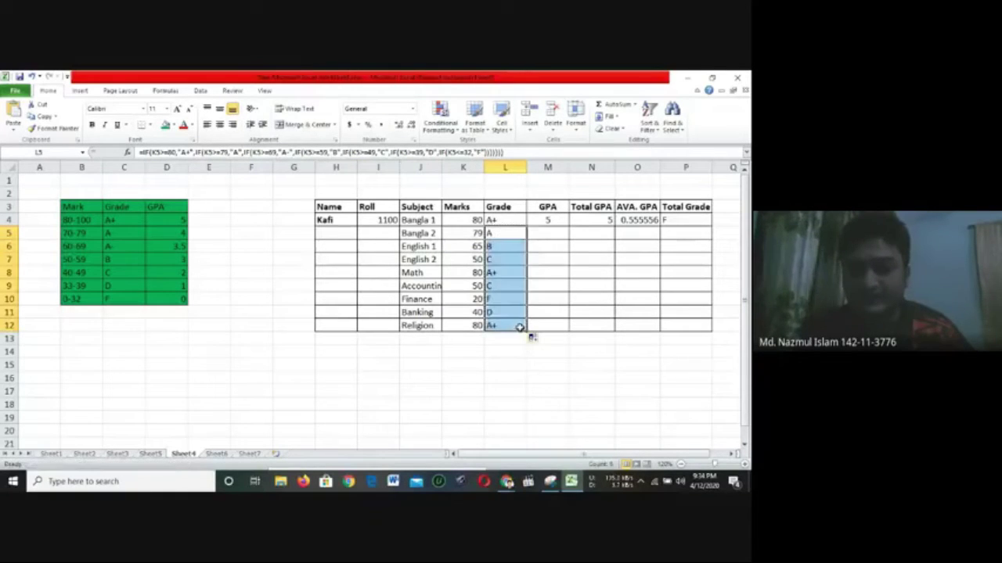
pyautogui.click(564, 297)
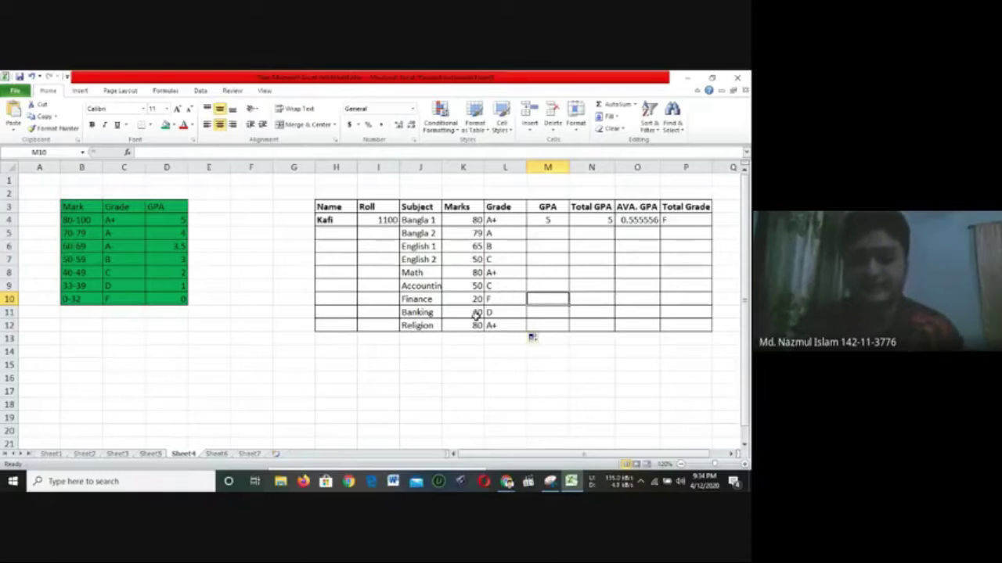
pyautogui.click(495, 311)
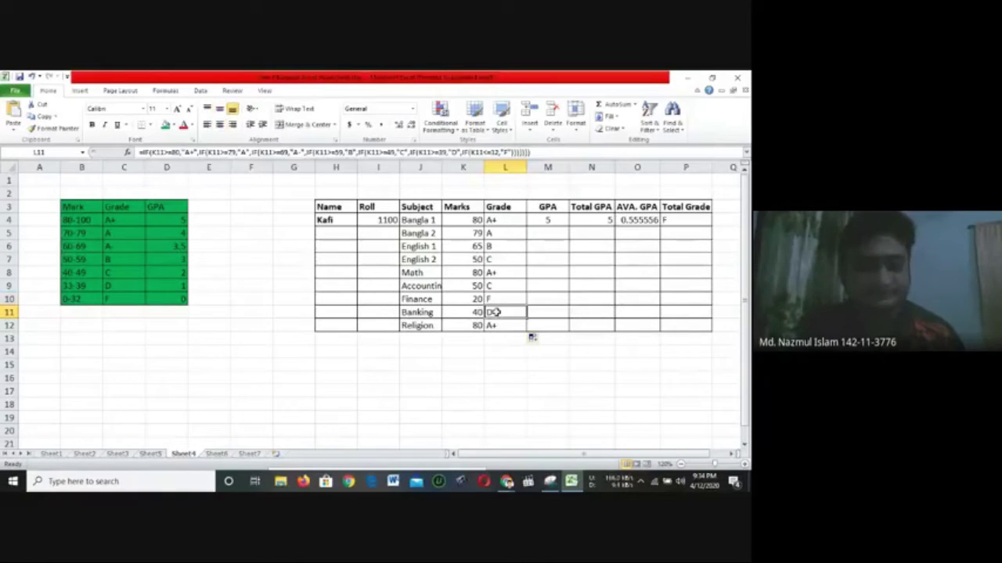
pyautogui.doubleClick(495, 311)
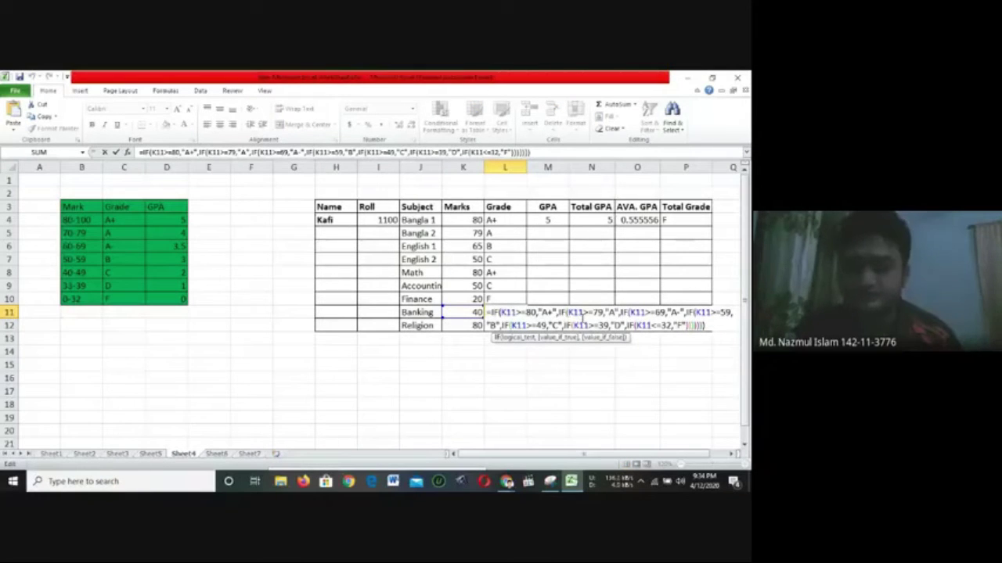
pyautogui.click(507, 232)
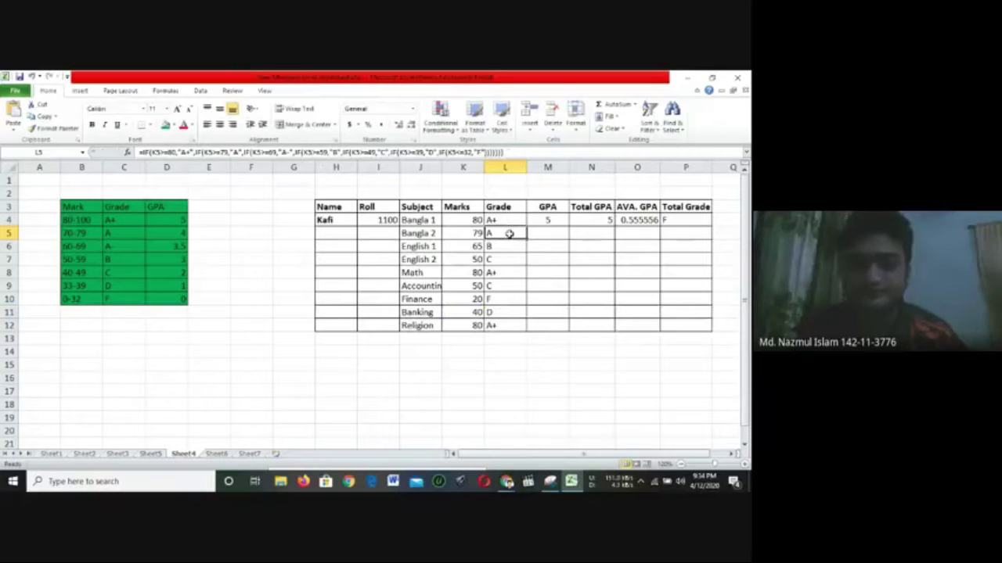
# Edit L5's formula to reference K5, refill grades from L4 to L12, and check Banking's result
pyautogui.click(411, 152)
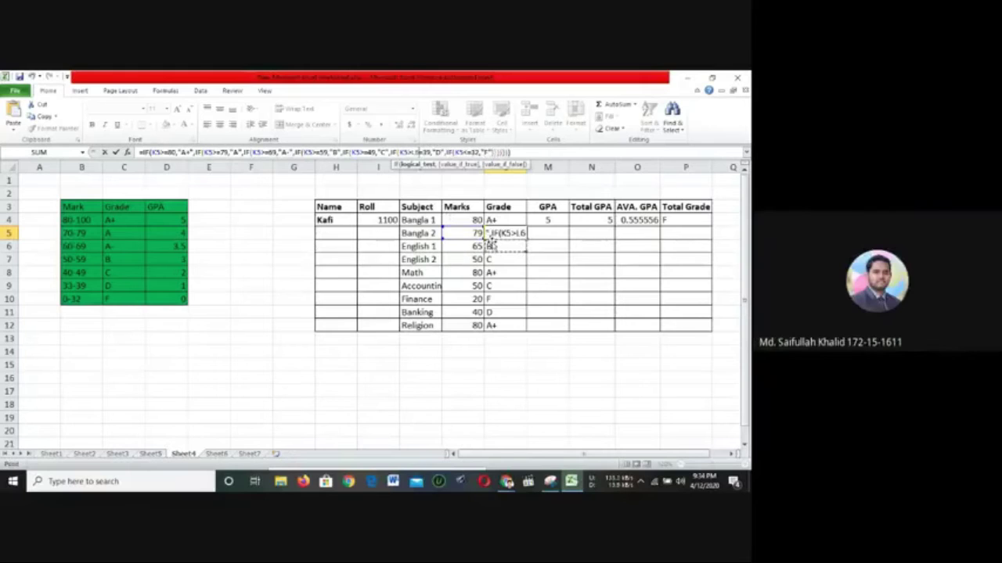
pyautogui.click(475, 234)
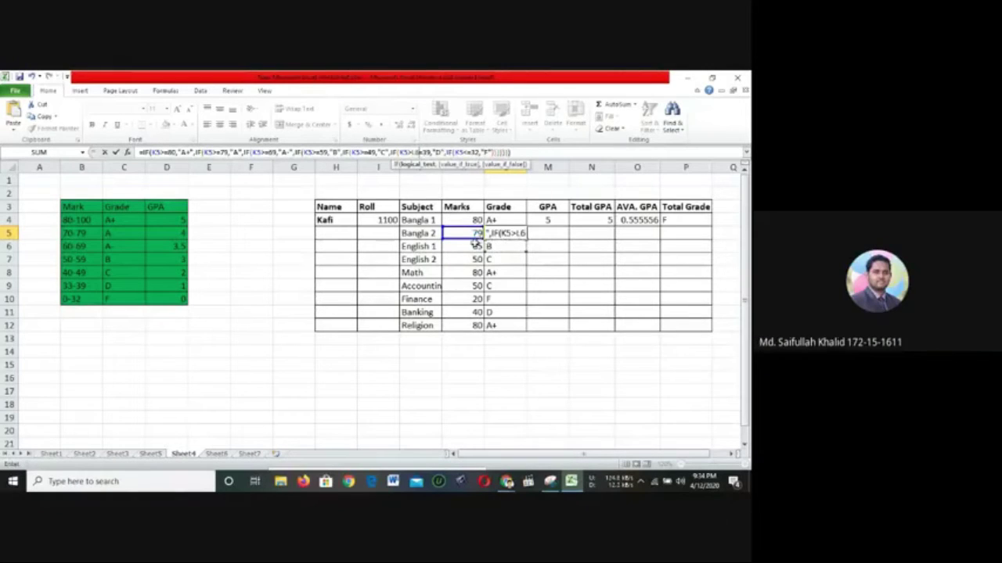
pyautogui.click(522, 288)
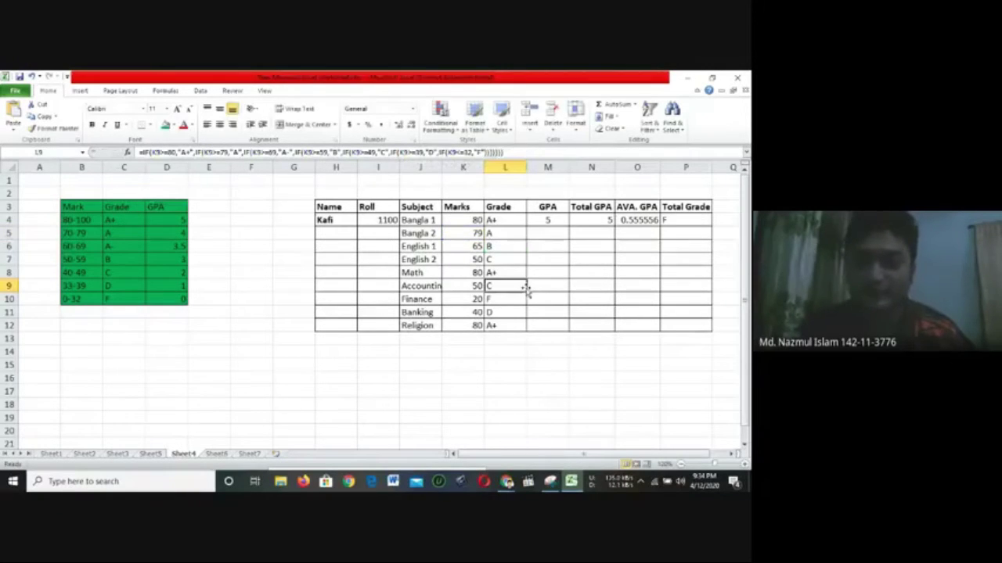
pyautogui.click(493, 233)
pyautogui.click(517, 222)
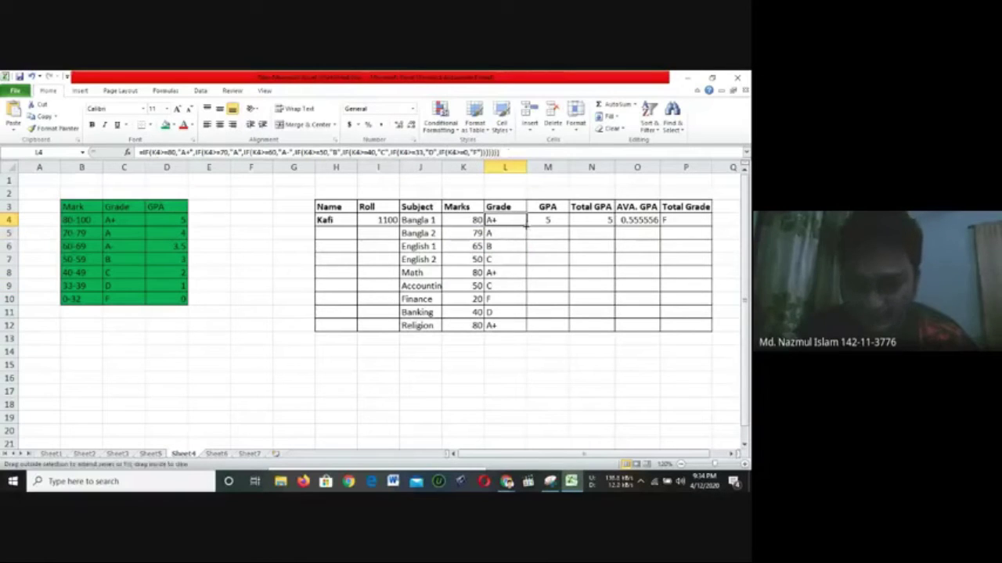
pyautogui.moveTo(525, 226); pyautogui.dragTo(520, 329)
pyautogui.moveTo(548, 246); pyautogui.dragTo(515, 235)
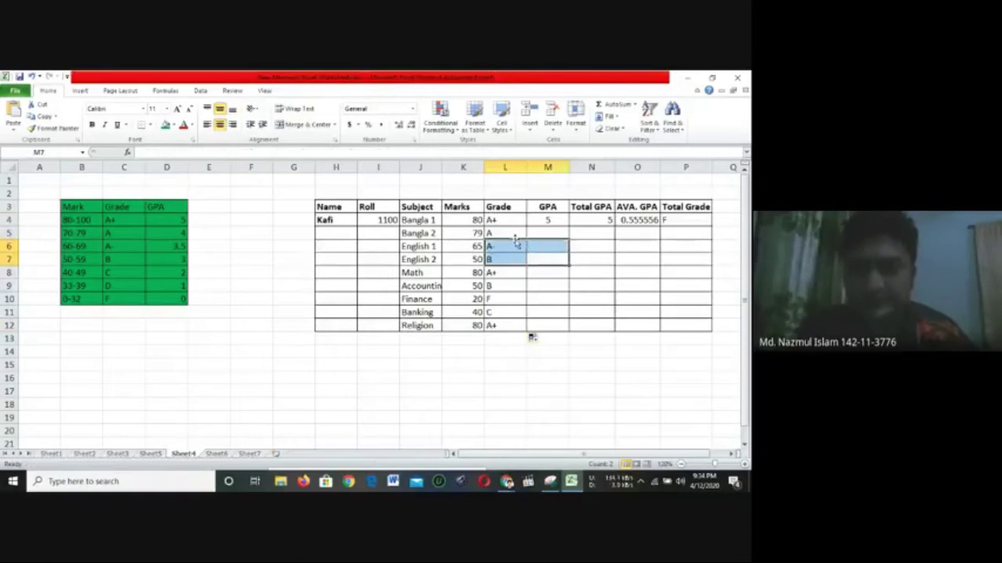
pyautogui.click(510, 233)
pyautogui.click(505, 311)
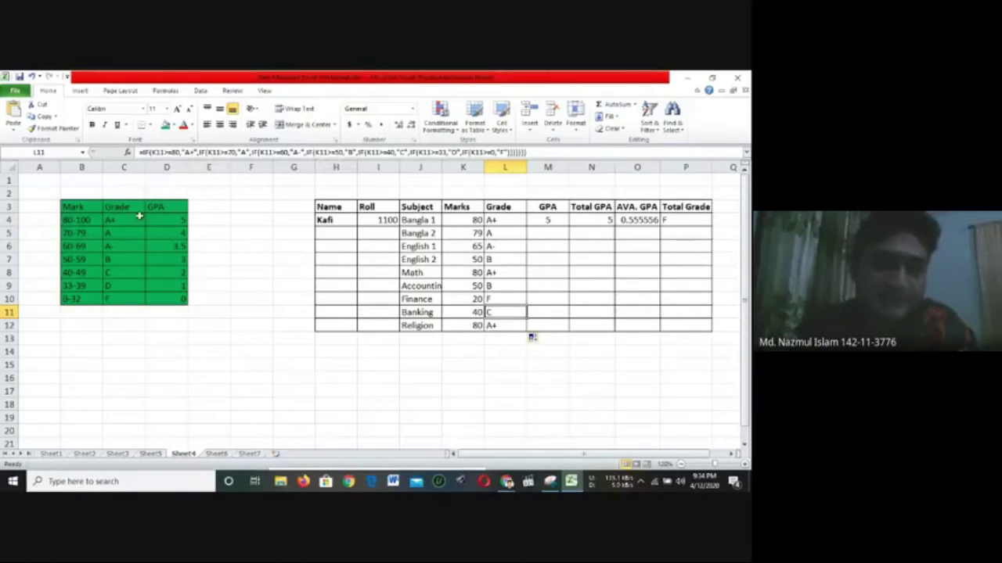
# Reopen L5's grade formula, undo the recent changes, and re-confirm it
pyautogui.click(498, 231)
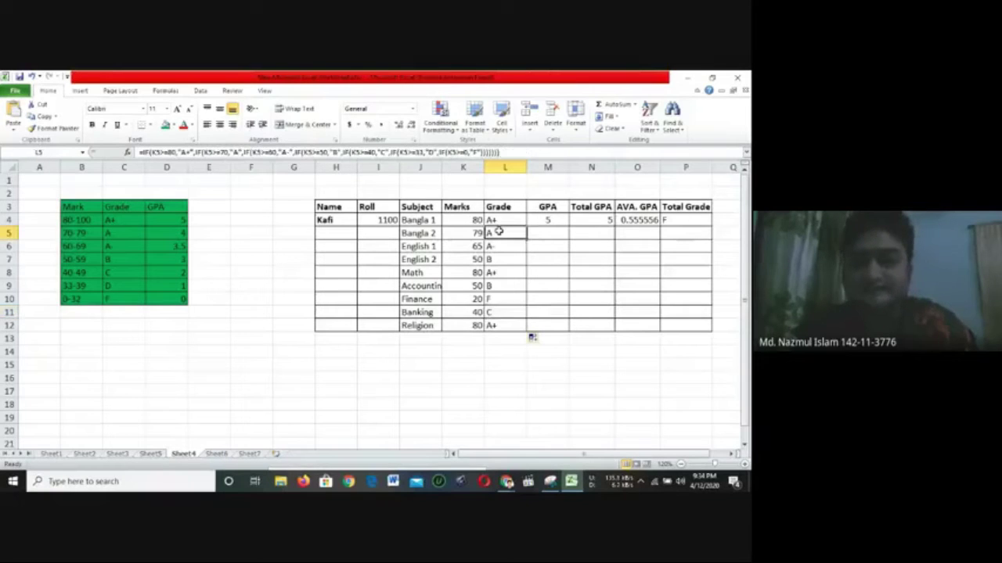
pyautogui.doubleClick(499, 232)
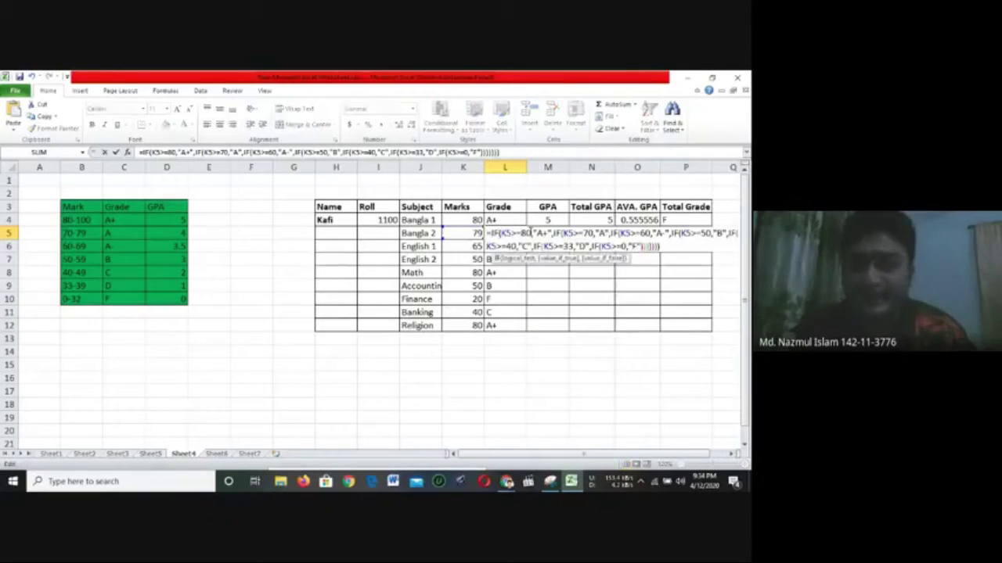
pyautogui.click(592, 233)
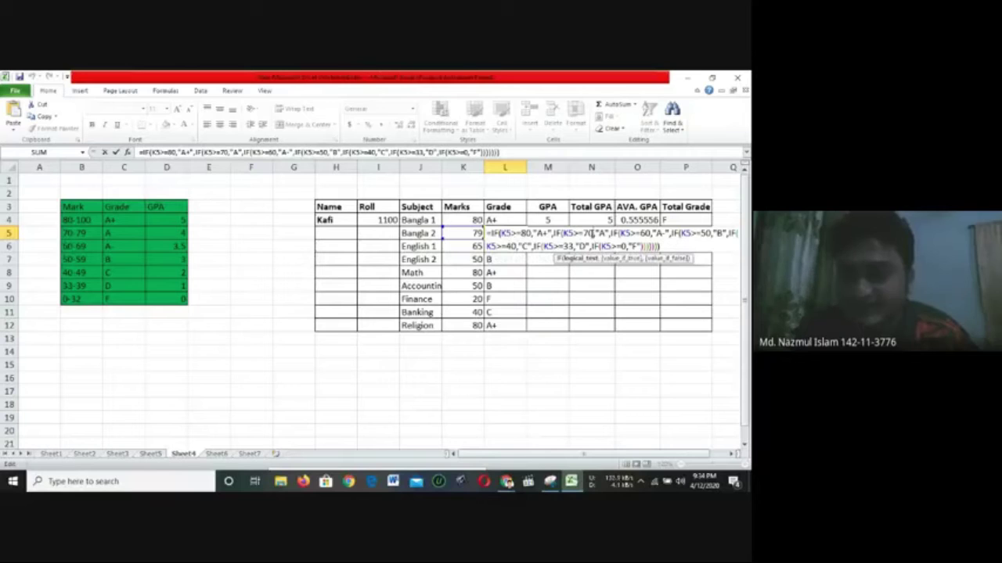
pyautogui.click(526, 286)
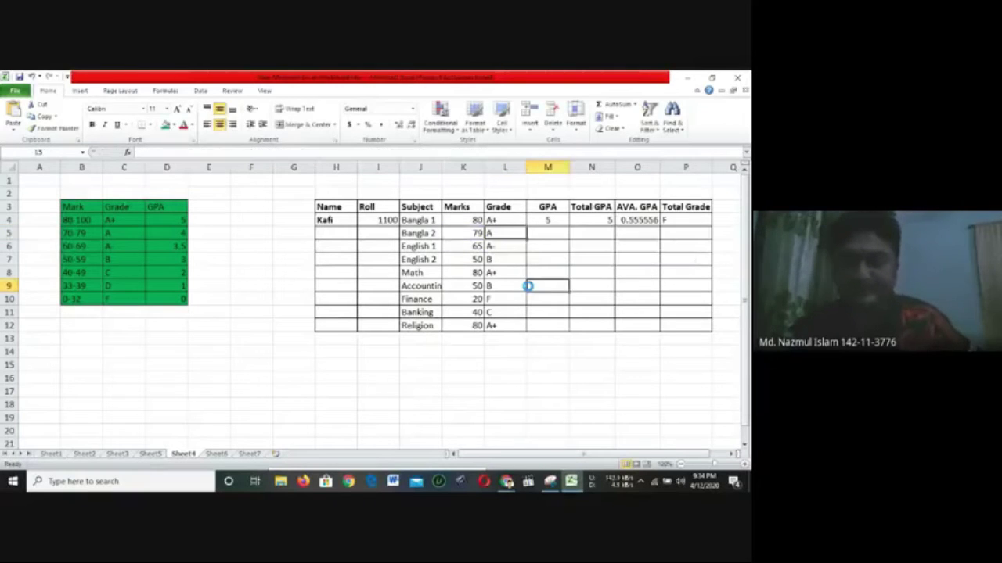
pyautogui.press('Left')
pyautogui.press('Up')
pyautogui.press('Up')
pyautogui.press('Up')
pyautogui.press('Up')
pyautogui.press('Up')
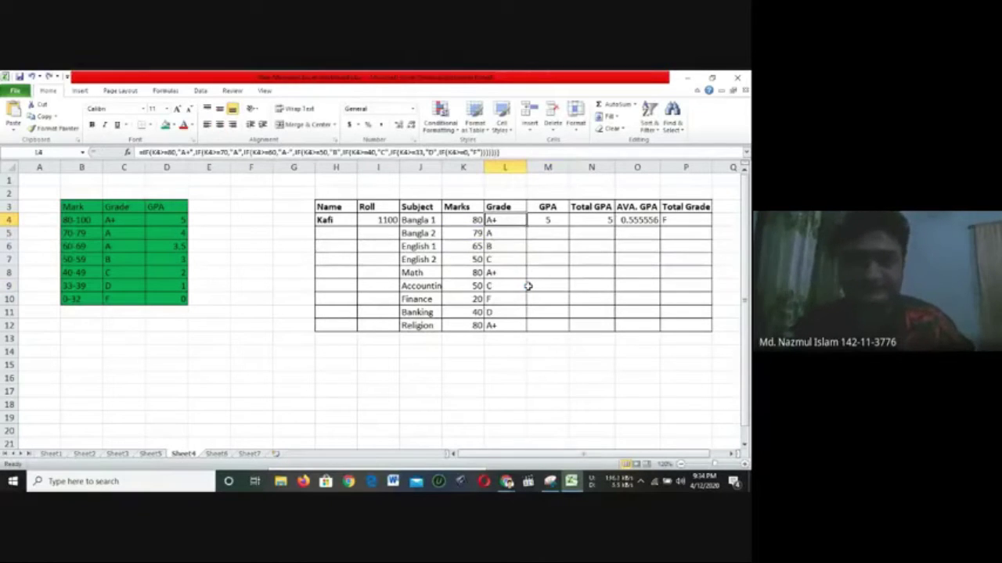
pyautogui.click(509, 234)
pyautogui.moveTo(231, 153); pyautogui.dragTo(223, 153)
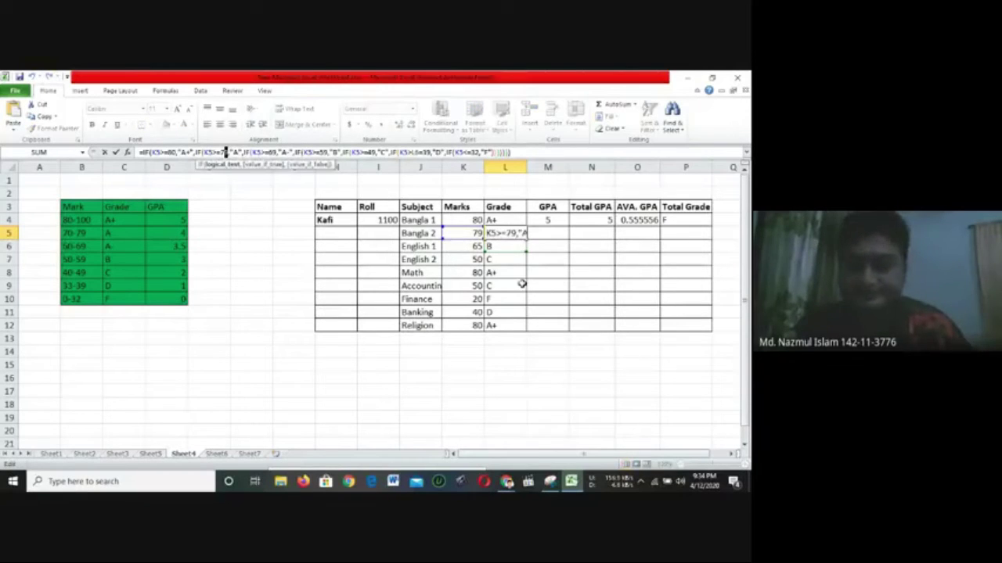
pyautogui.press('Return')
pyautogui.press('Down')
pyautogui.press('Down')
pyautogui.press('Down')
pyautogui.press('Down')
pyautogui.press('Down')
pyautogui.press('Up')
pyautogui.press('Up')
pyautogui.press('Up')
pyautogui.press('Up')
pyautogui.press('Up')
pyautogui.press('Up')
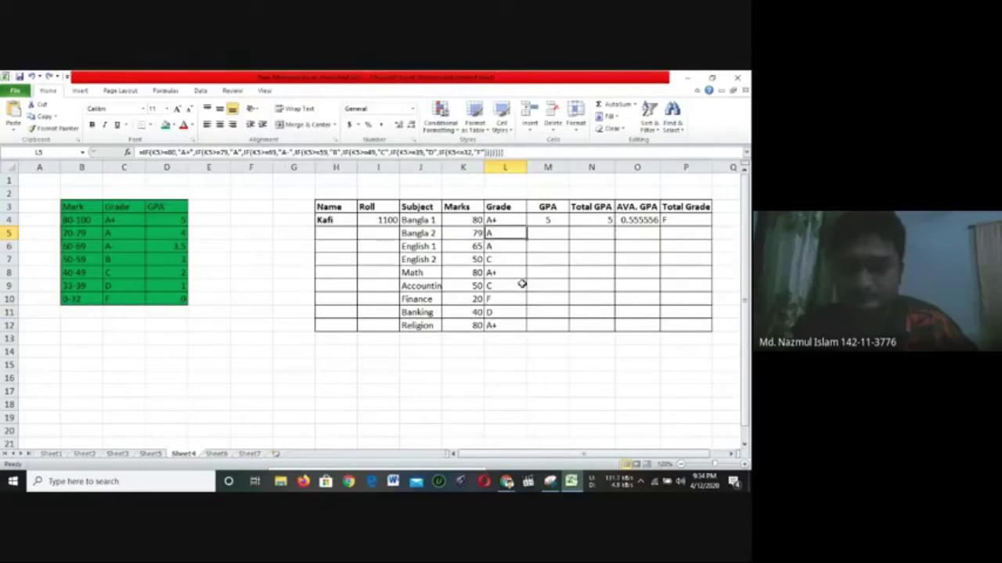
# Copy L5's grade formula and paste it into Finance's grade cell L10
pyautogui.hotkey('ctrl', 'c')
pyautogui.press('Down')
pyautogui.press('Down')
pyautogui.press('Down')
pyautogui.press('Down')
pyautogui.press('Down')
pyautogui.hotkey('ctrl', 'v')
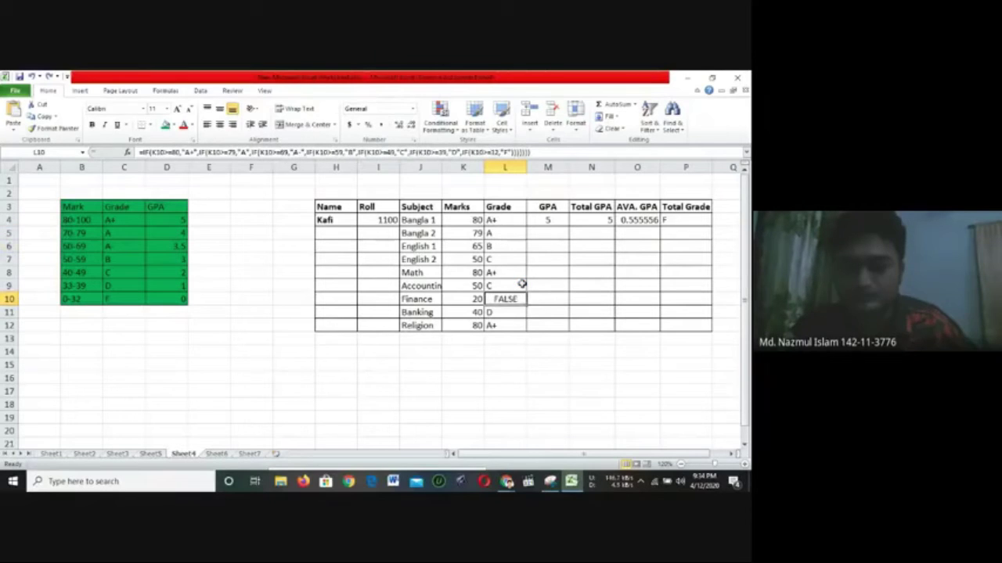
pyautogui.click(501, 232)
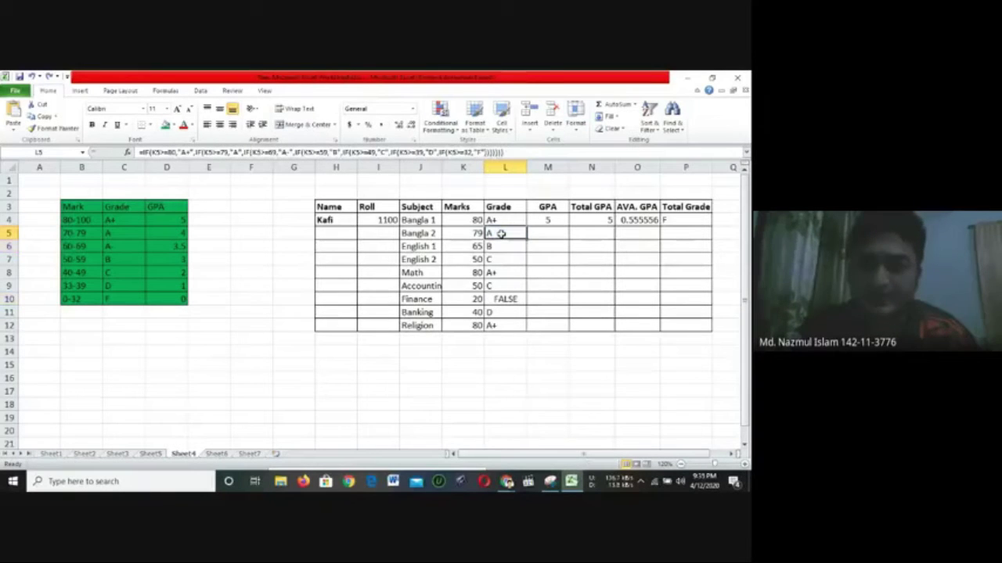
# In L5's formula, rewrite the upper grade thresholds, replacing the old 59 cutoff
pyautogui.click(224, 153)
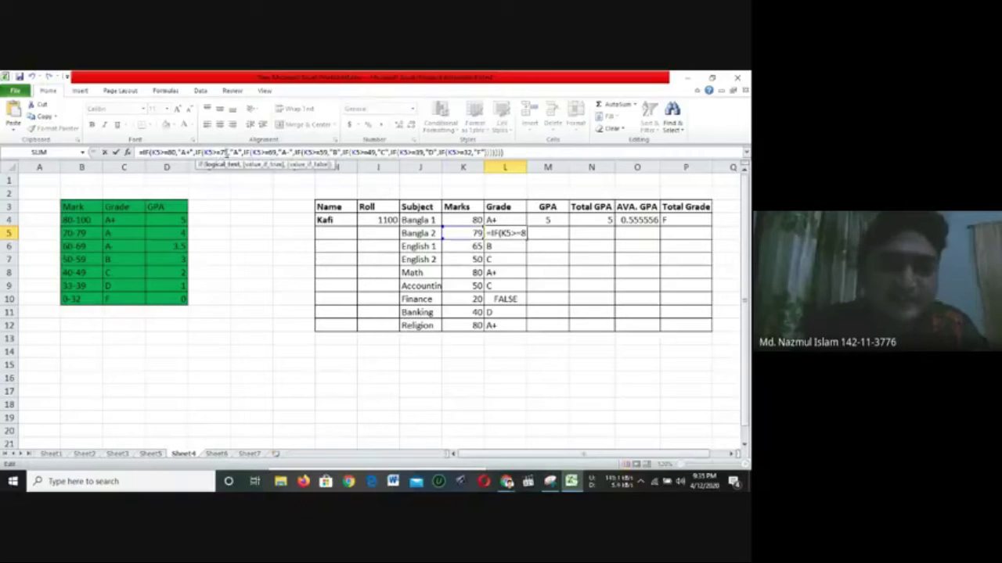
pyautogui.write('0')
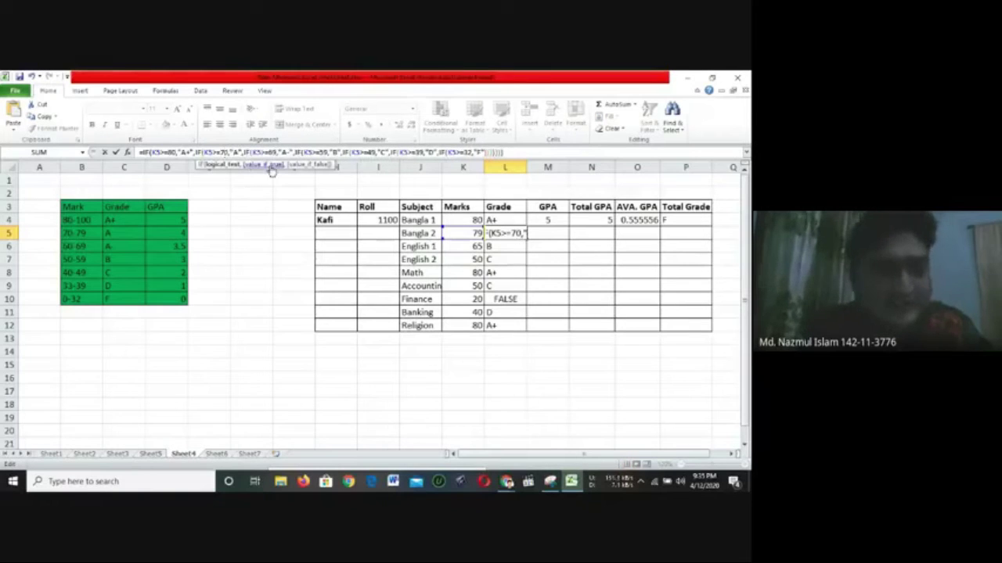
pyautogui.click(275, 153)
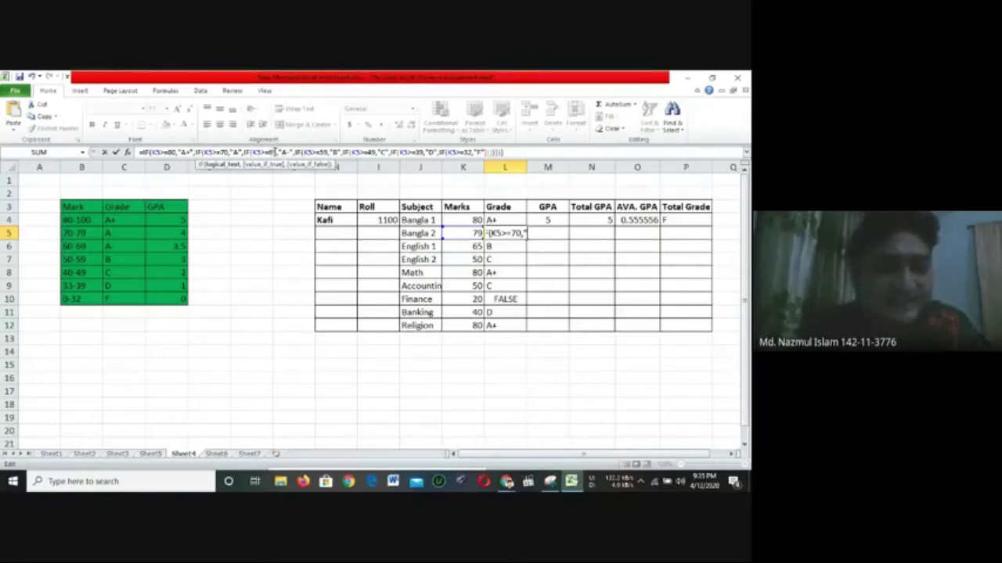
pyautogui.write('0')
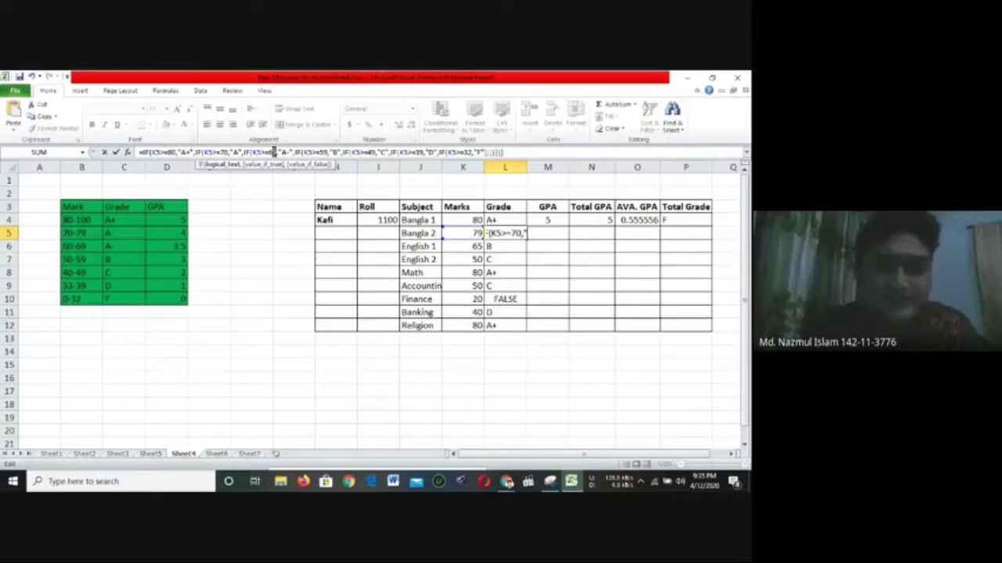
pyautogui.click(274, 152)
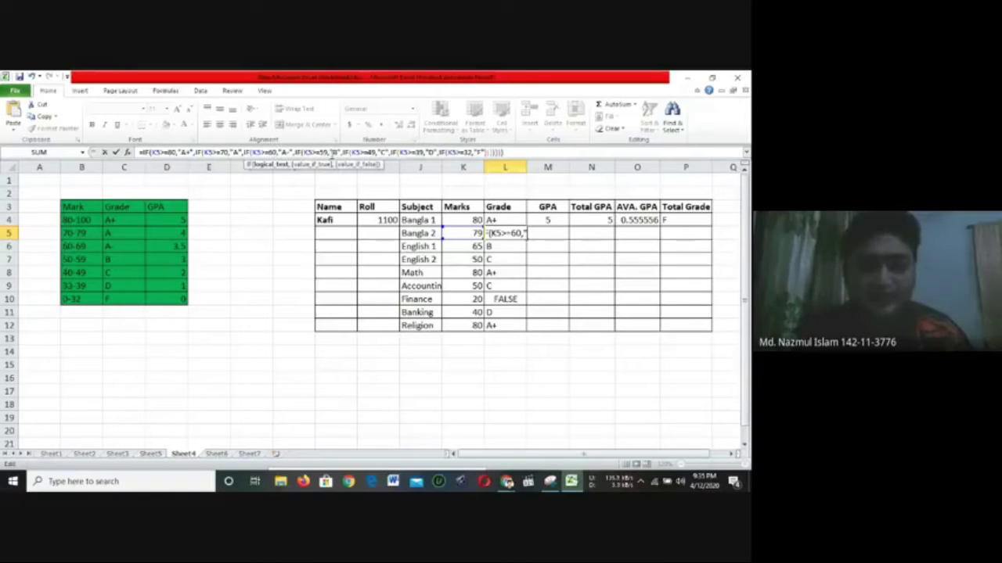
pyautogui.click(327, 152)
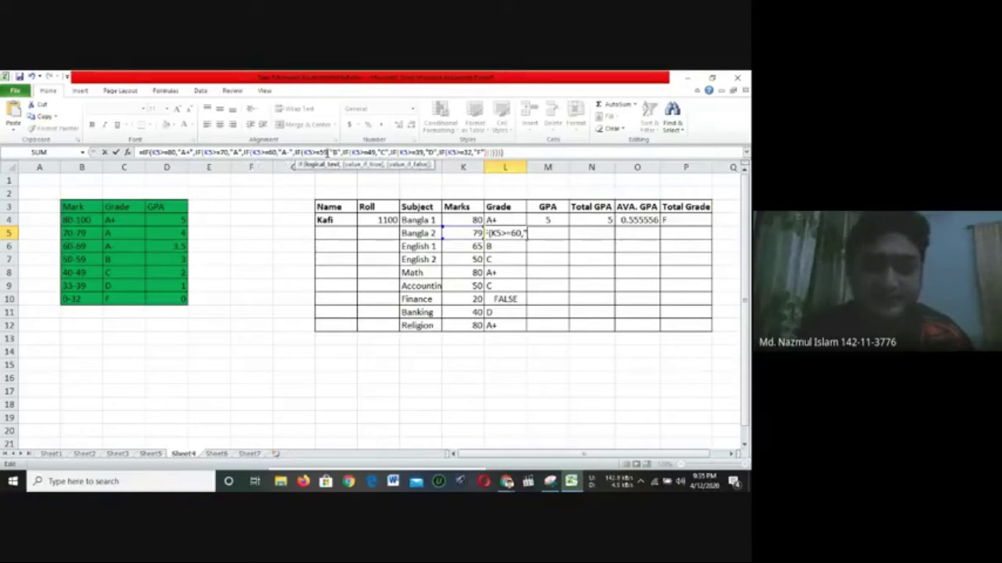
pyautogui.press('BackSpace')
pyautogui.press('BackSpace')
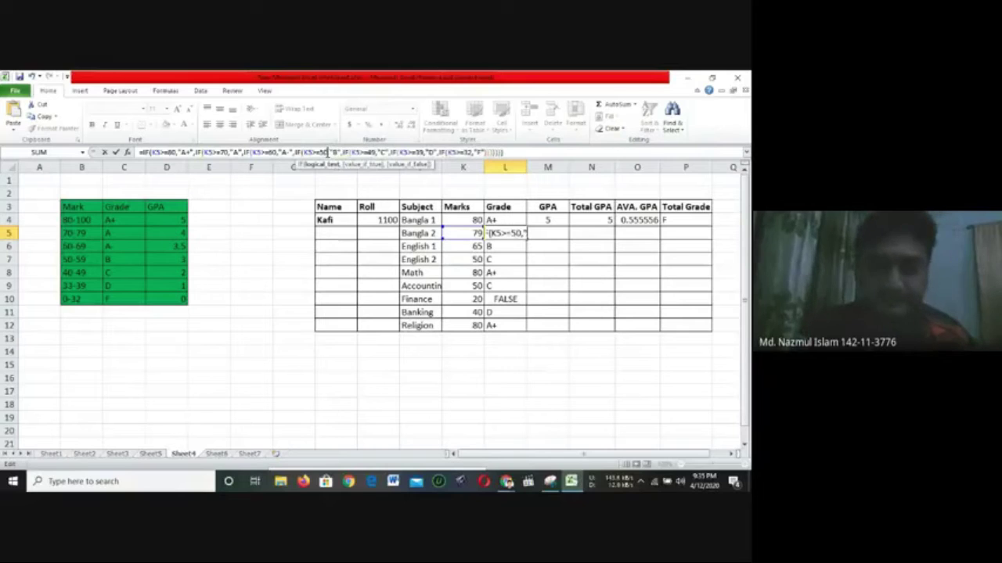
pyautogui.write('0')
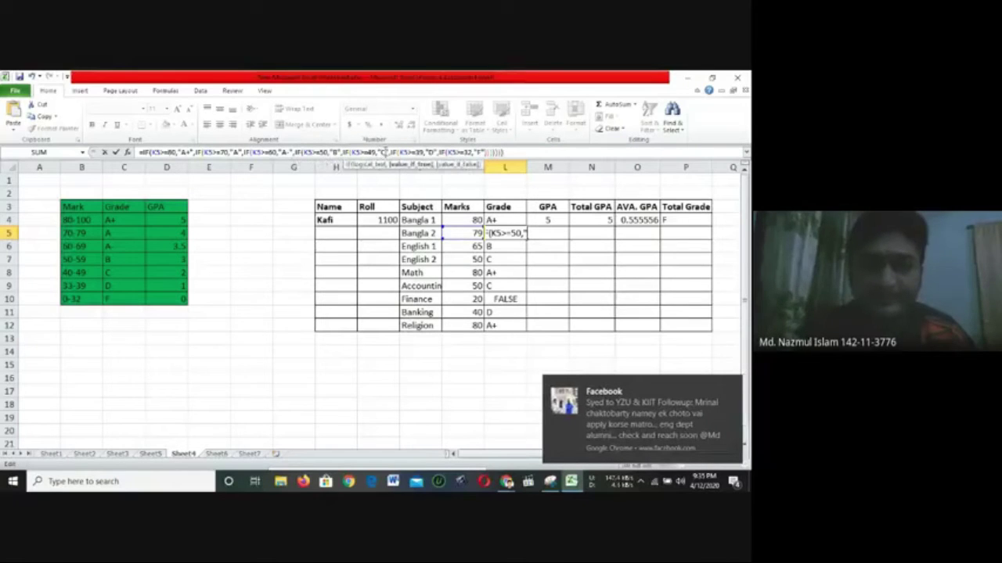
# Set L5's remaining thresholds to 40, 33 and 0 and commit the formula
pyautogui.click(376, 152)
pyautogui.press('BackSpace')
pyautogui.press('BackSpace')
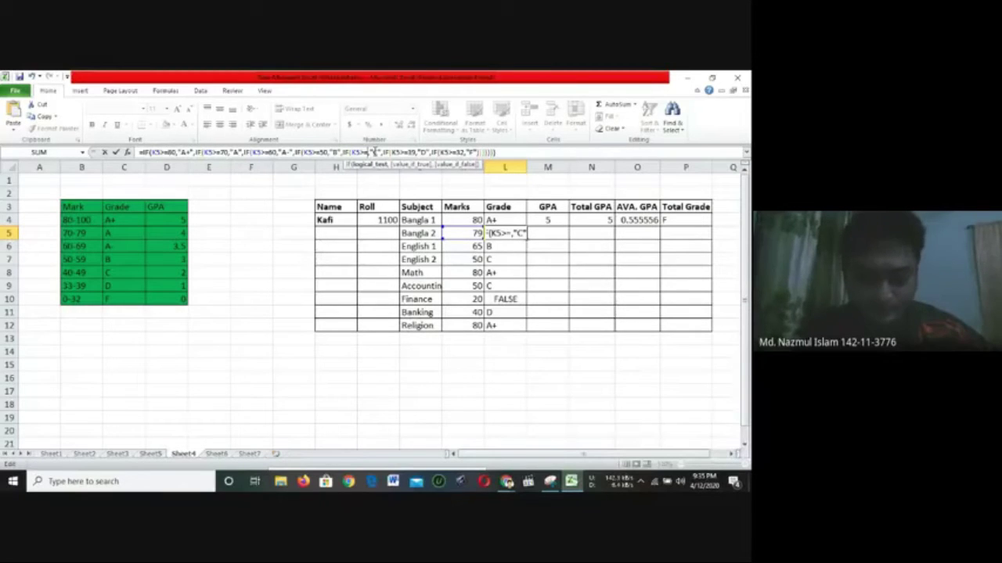
pyautogui.write('40')
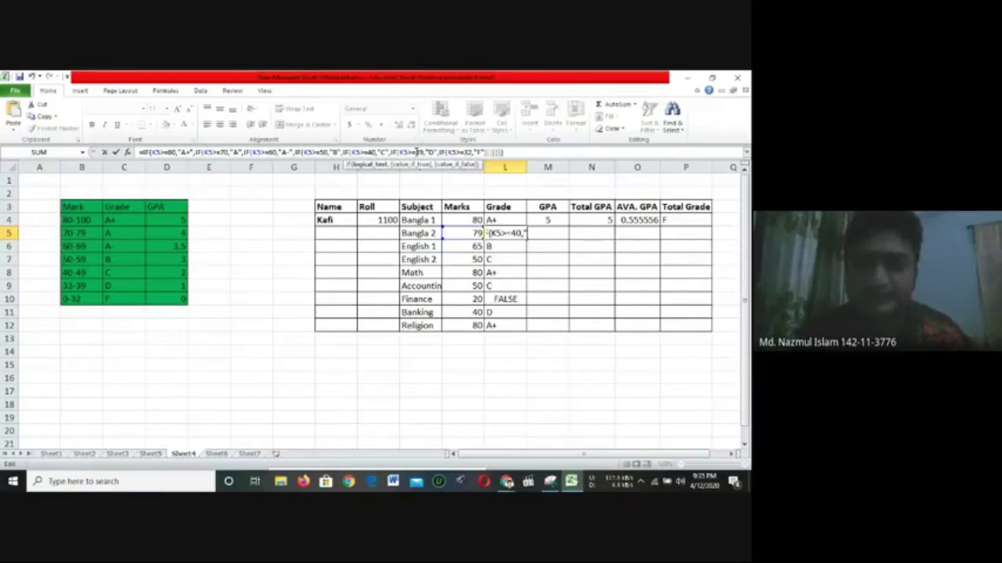
pyautogui.click(419, 152)
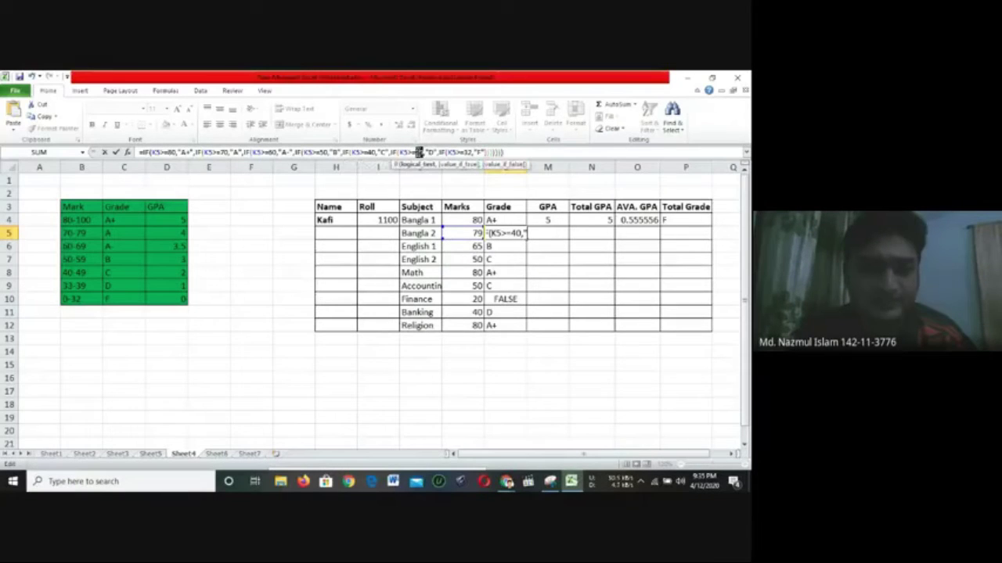
pyautogui.write('33')
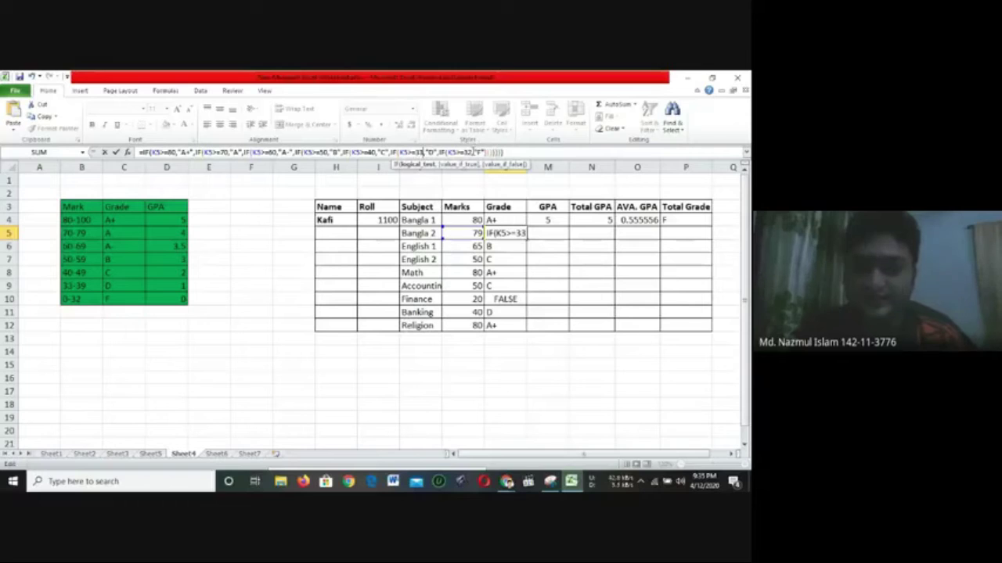
pyautogui.click(467, 152)
pyautogui.write('0')
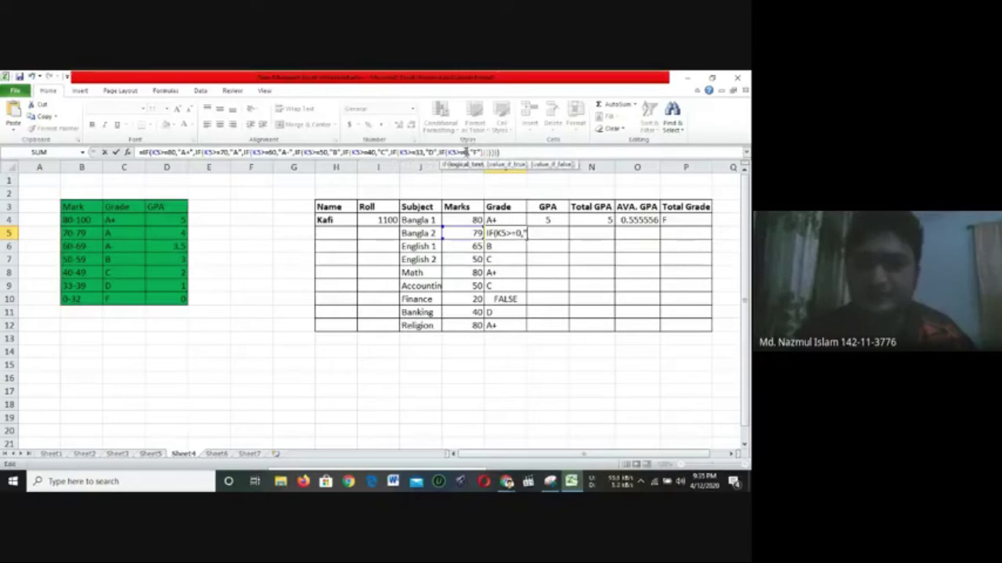
pyautogui.press('Return')
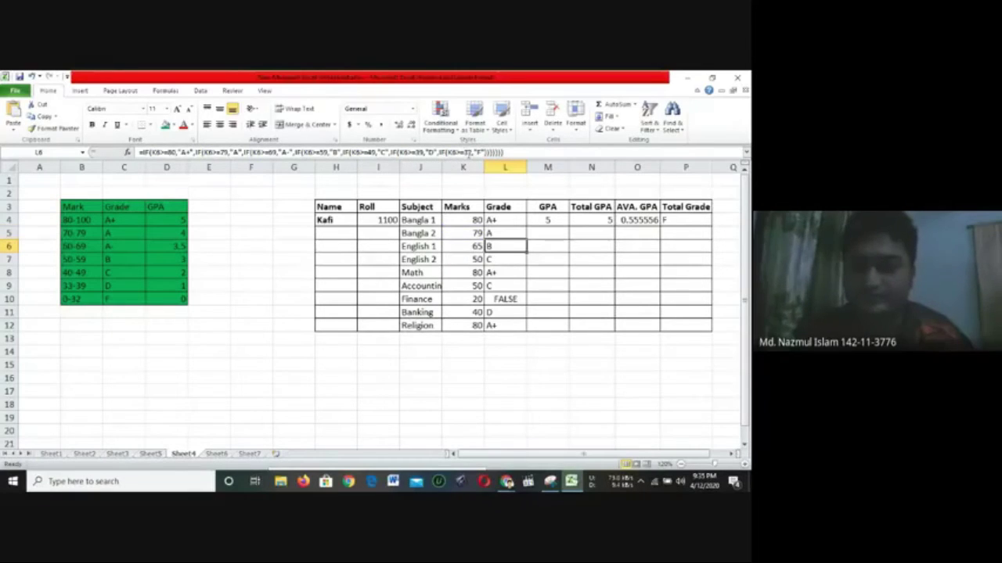
pyautogui.click(514, 233)
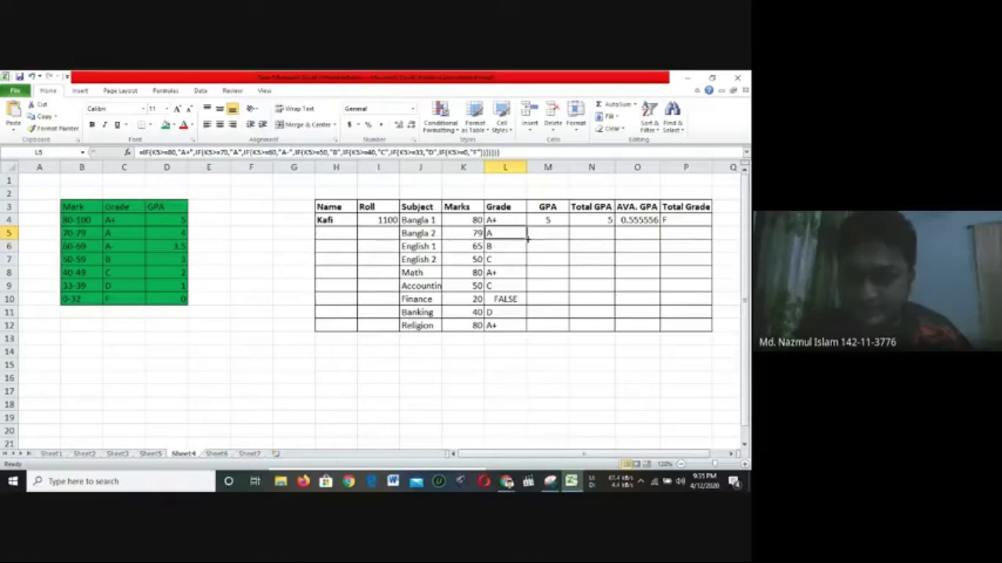
# Fill L5's grade formula down the Grade column
pyautogui.moveTo(526, 239)
pyautogui.mouseDown()
pyautogui.moveTo(520, 325)
pyautogui.moveTo(508, 235)
pyautogui.mouseUp()
pyautogui.click(537, 314)
pyautogui.click(505, 233)
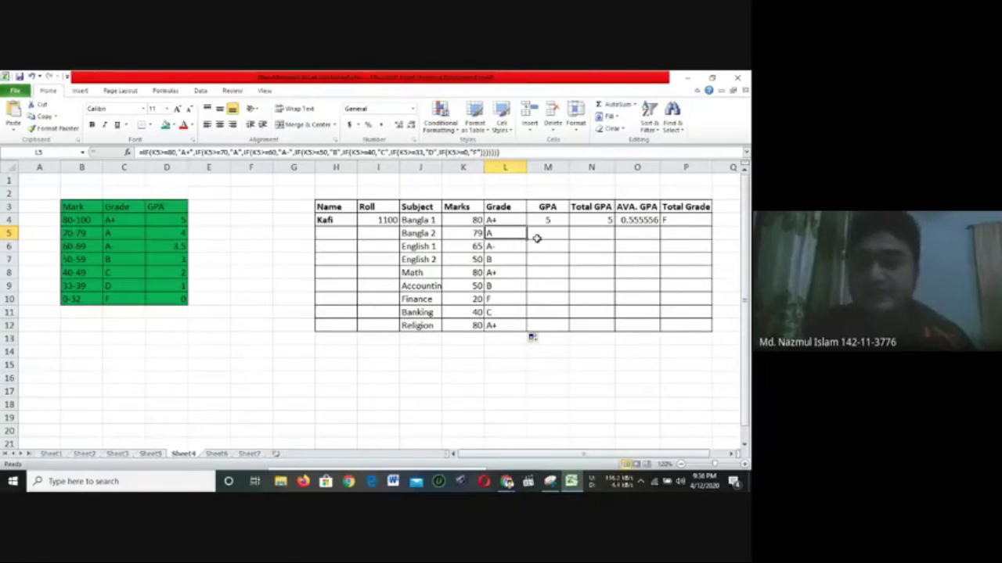
# Check Finance's mark and L7's grade, dismiss the Facebook toast, and switch to Google Sheets
pyautogui.click(471, 303)
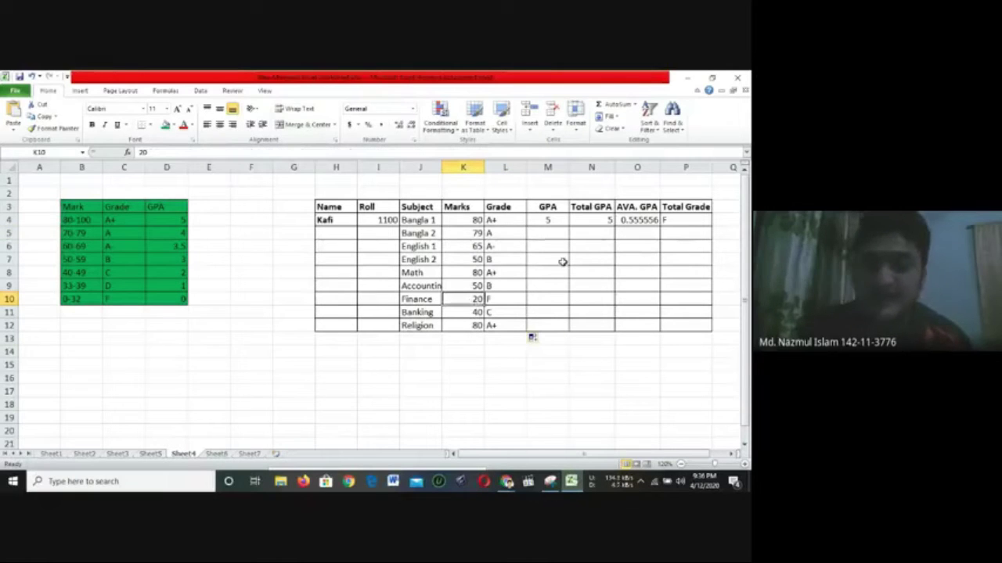
pyautogui.click(499, 260)
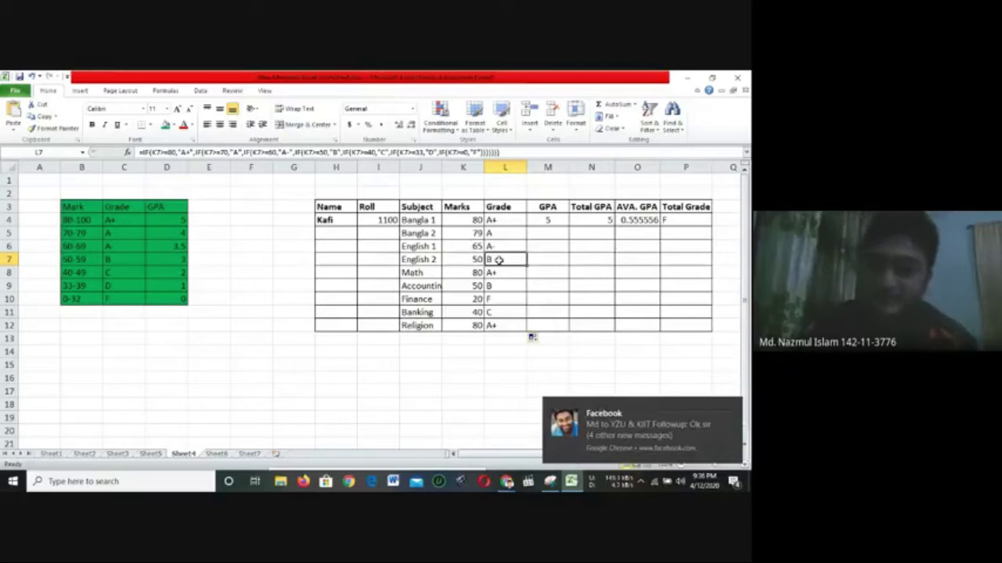
pyautogui.click(734, 406)
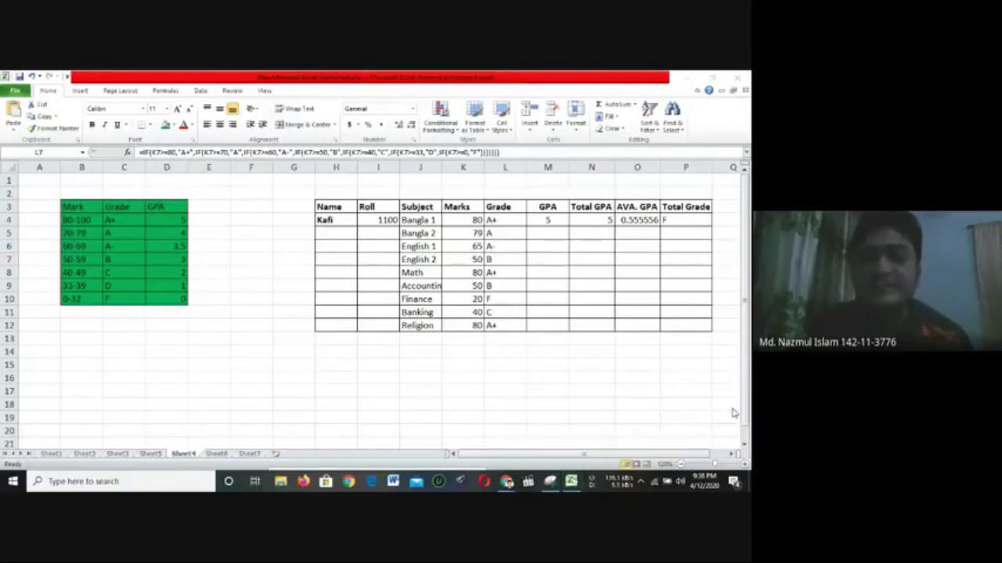
pyautogui.hotkey('alt', 'Tab')
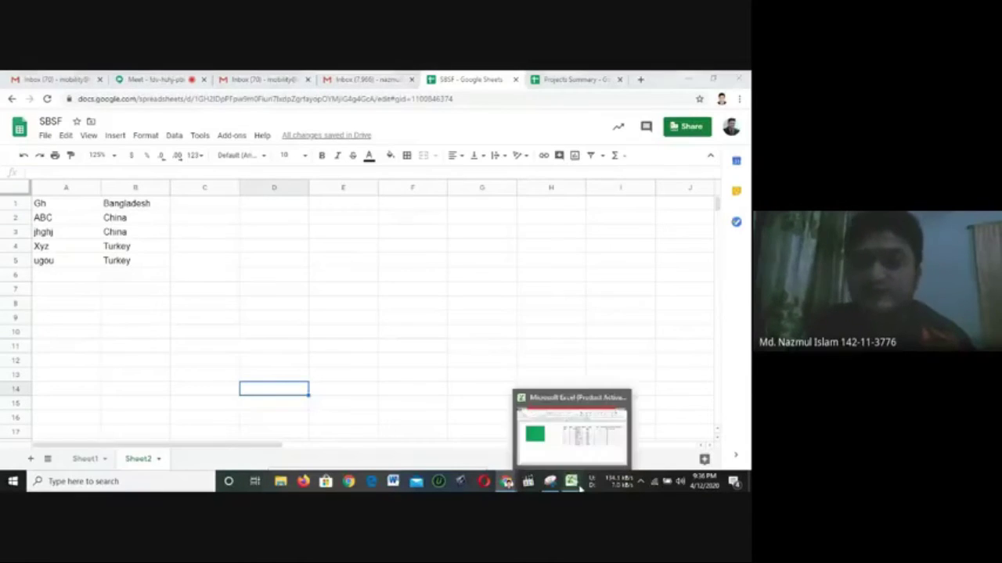
# Return to the Excel grade sheet and inspect L4's grade formula
pyautogui.click(571, 481)
pyautogui.click(518, 222)
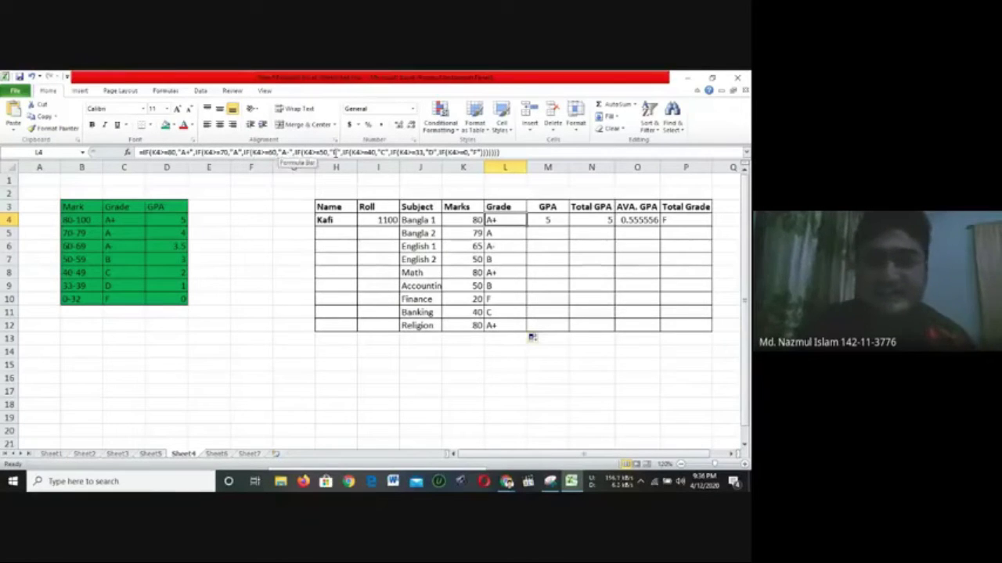
# Refill the grade formula through L12 and change Finance's mark in K10 to 60
pyautogui.click(501, 234)
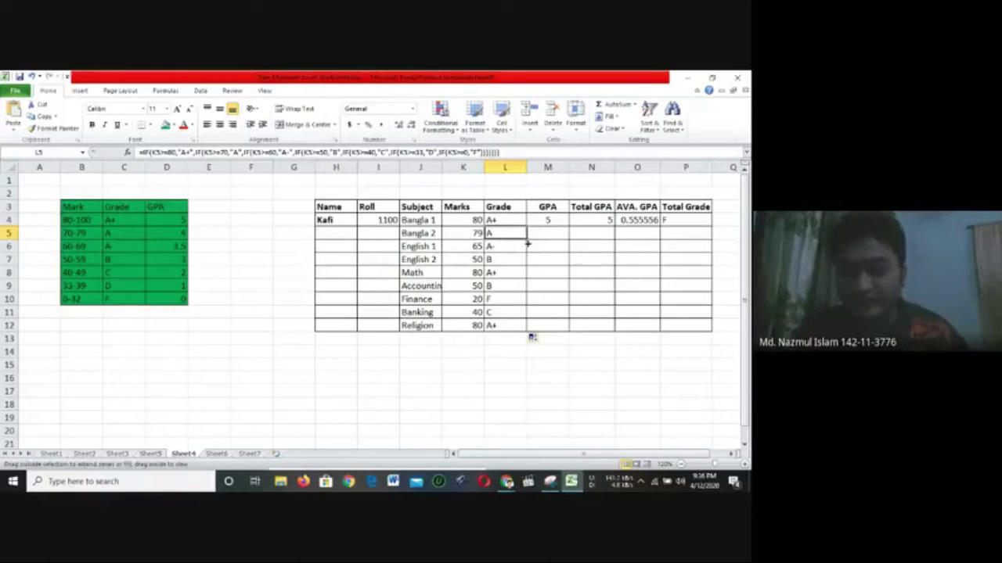
pyautogui.moveTo(529, 236); pyautogui.dragTo(527, 331)
pyautogui.click(478, 296)
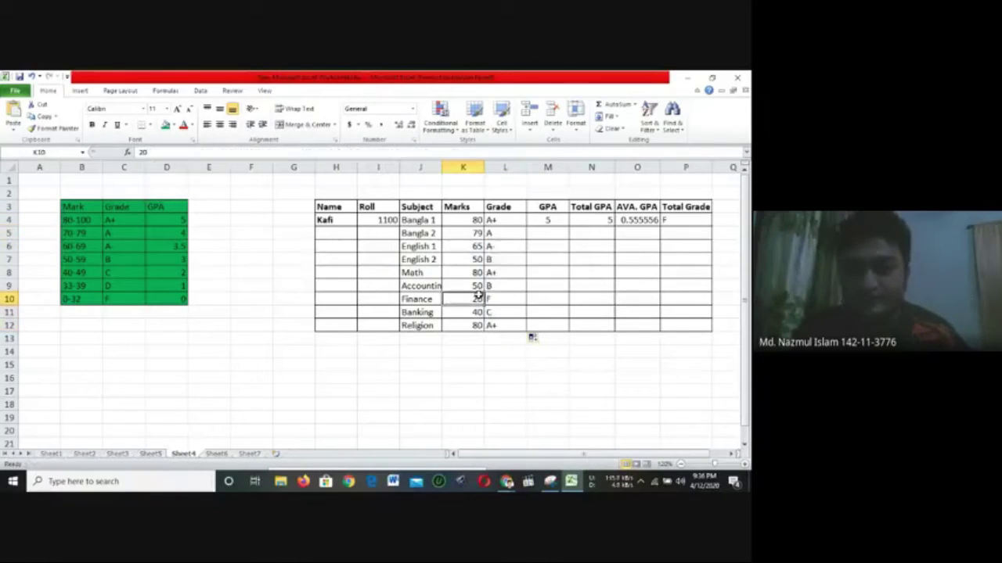
pyautogui.write('60')
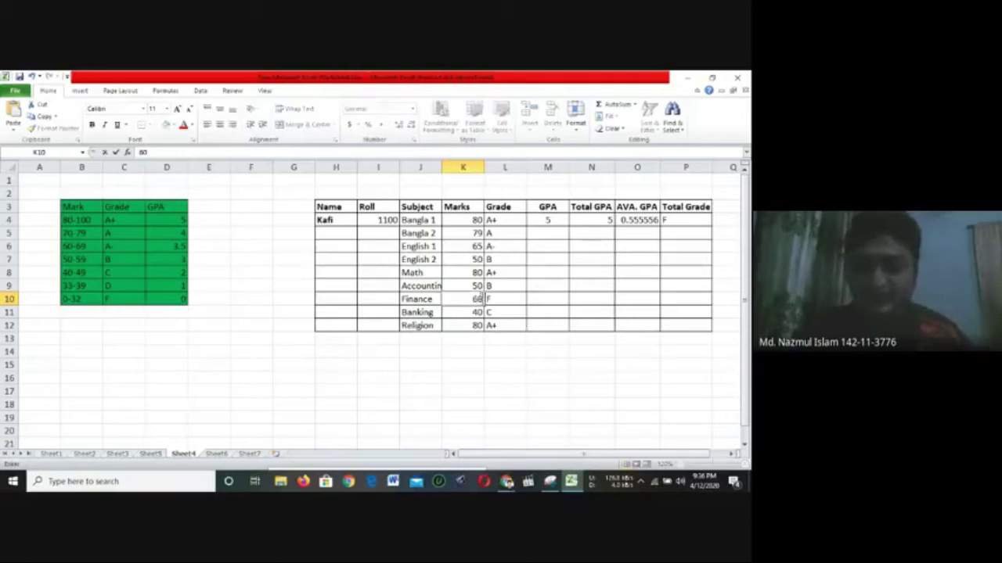
pyautogui.press('Return')
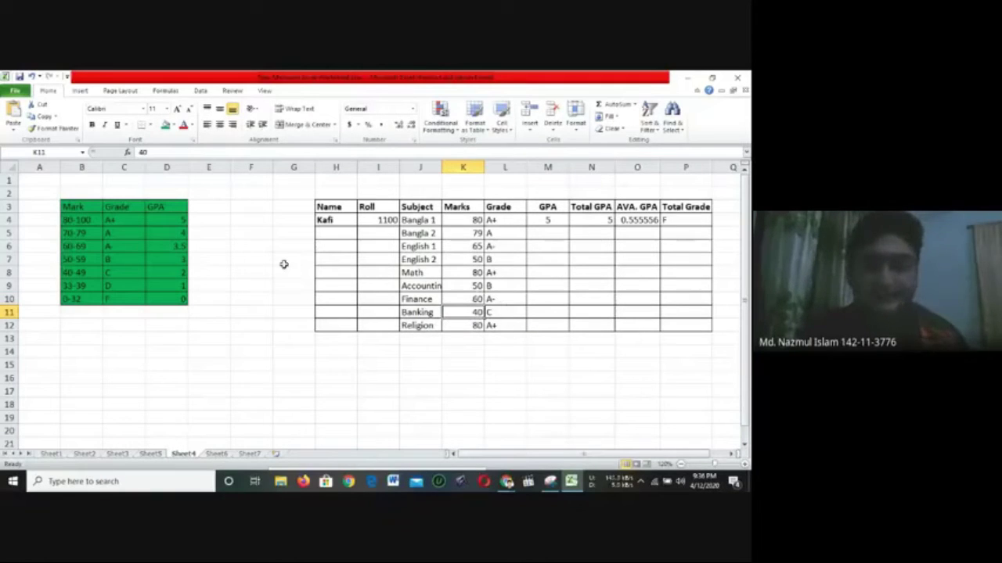
# Raise Finance's mark to 90 and cancel an accidental move of the cell
pyautogui.click(466, 302)
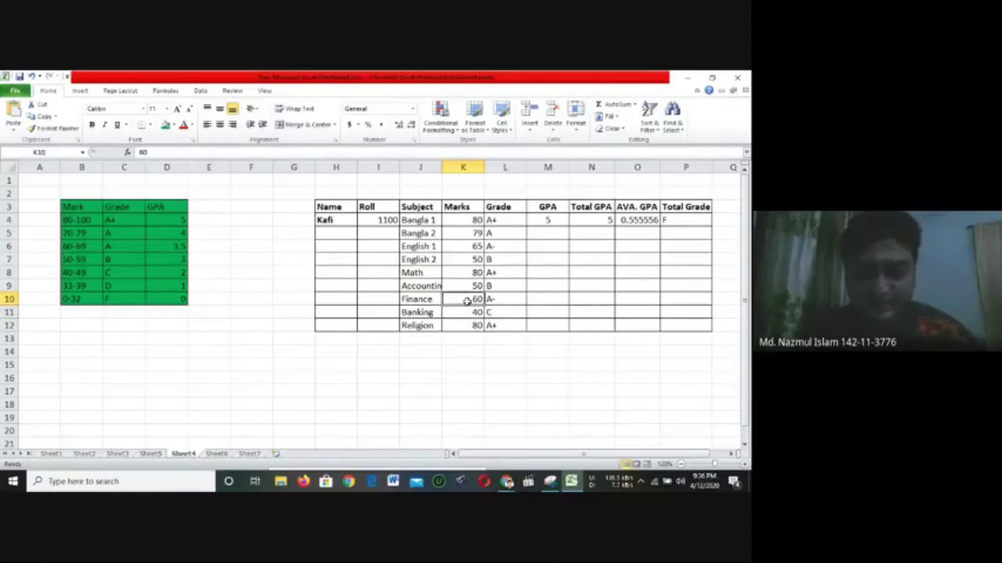
pyautogui.write('90')
pyautogui.press('Return')
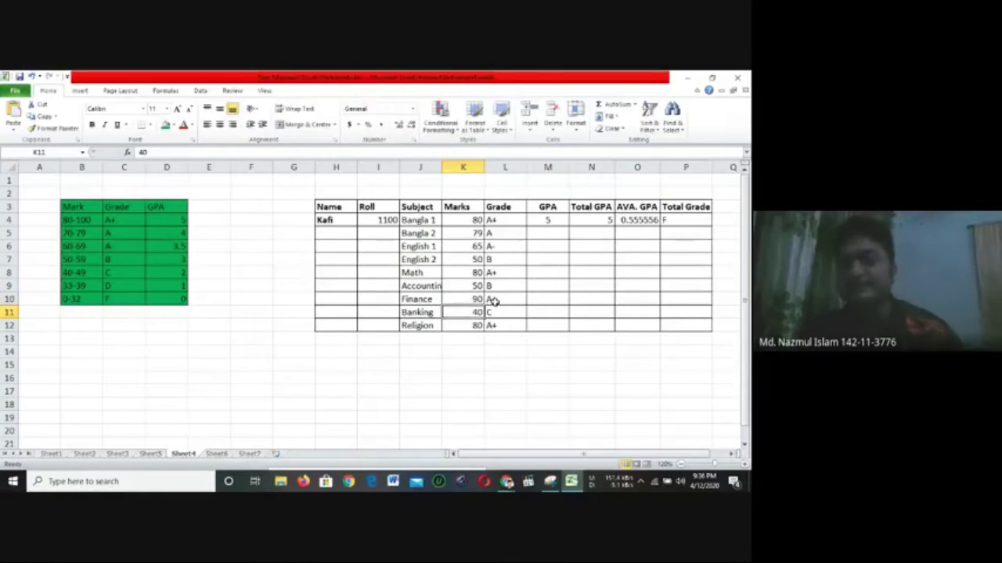
pyautogui.click(473, 298)
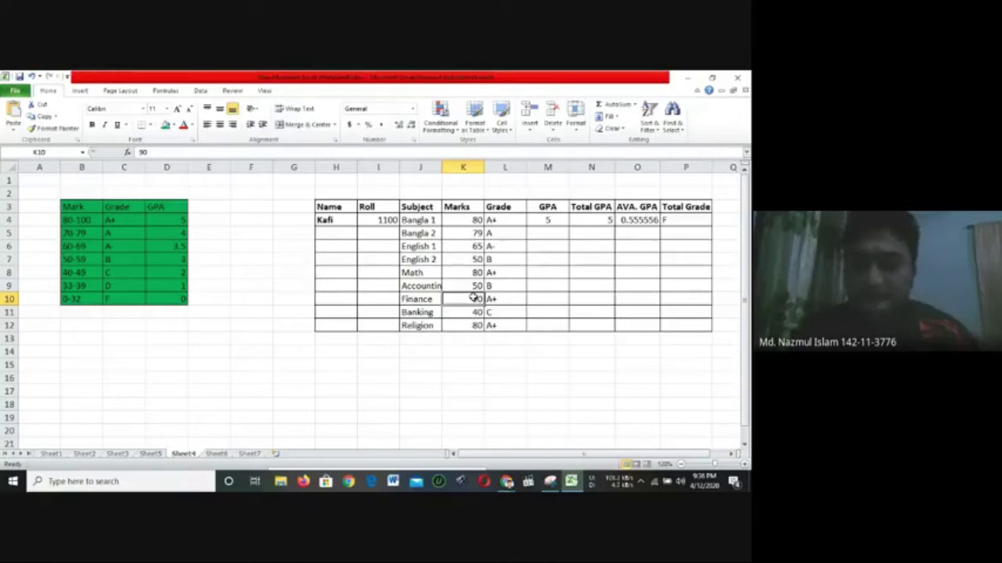
pyautogui.moveTo(456, 292); pyautogui.dragTo(479, 287)
pyautogui.press('Escape')
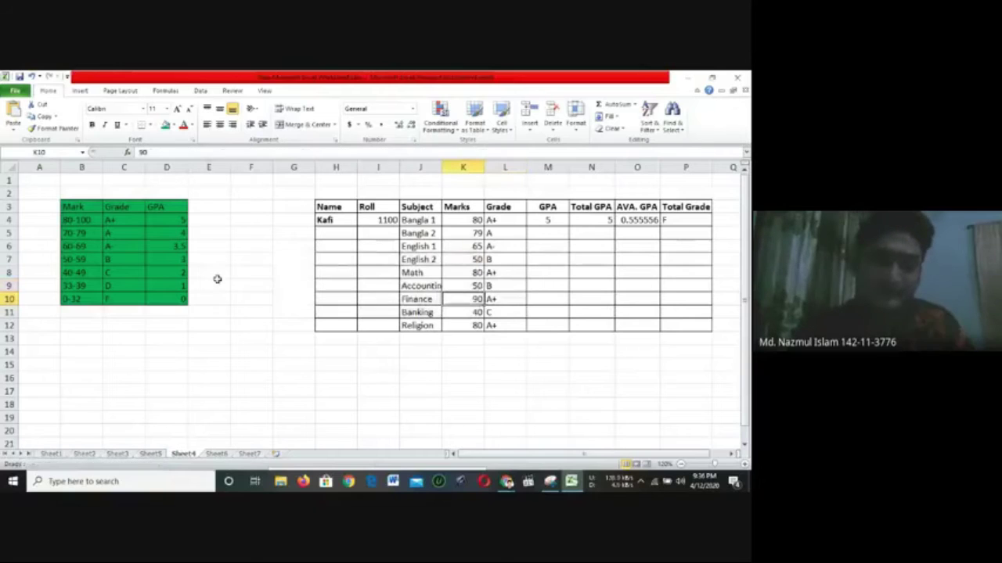
pyautogui.click(494, 234)
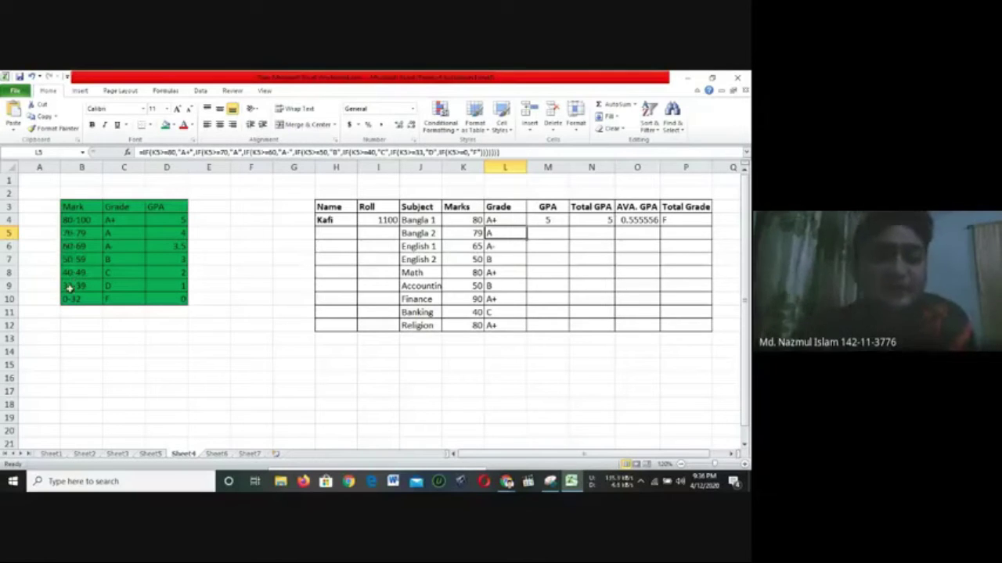
# Copy the Bangla 2 grade formula from L5, undoing a stray =L7 entry
pyautogui.click(492, 272)
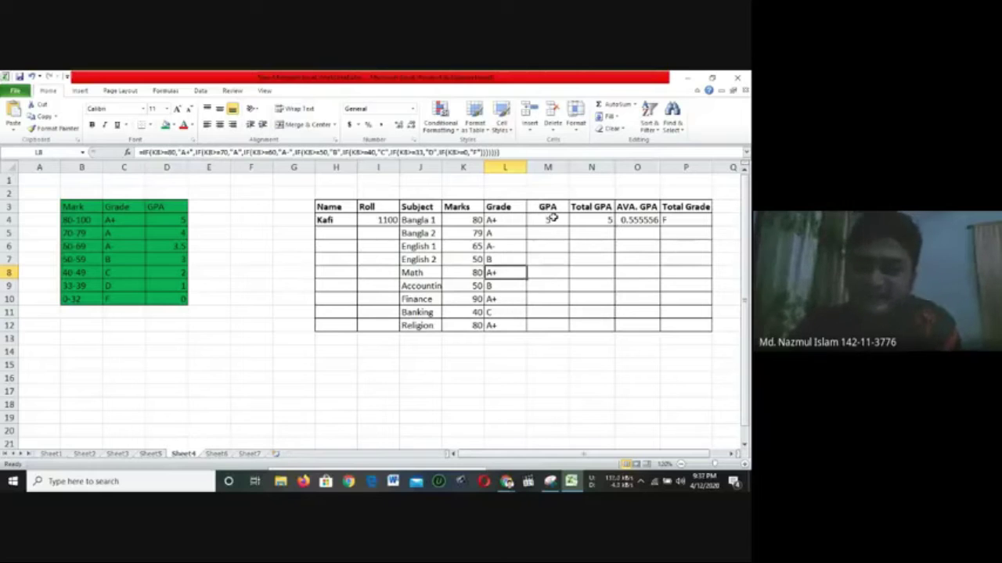
pyautogui.click(551, 219)
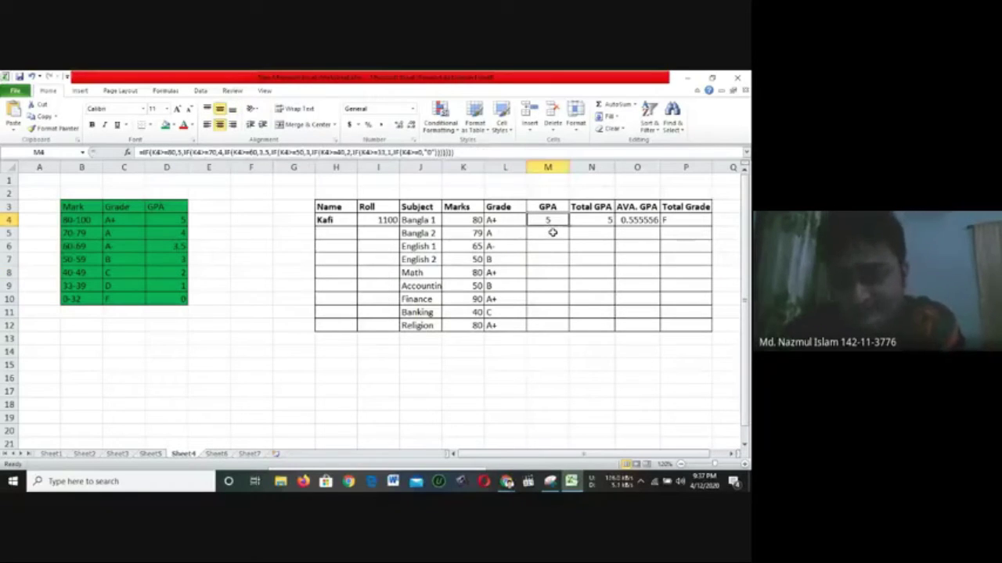
pyautogui.click(552, 233)
pyautogui.click(516, 232)
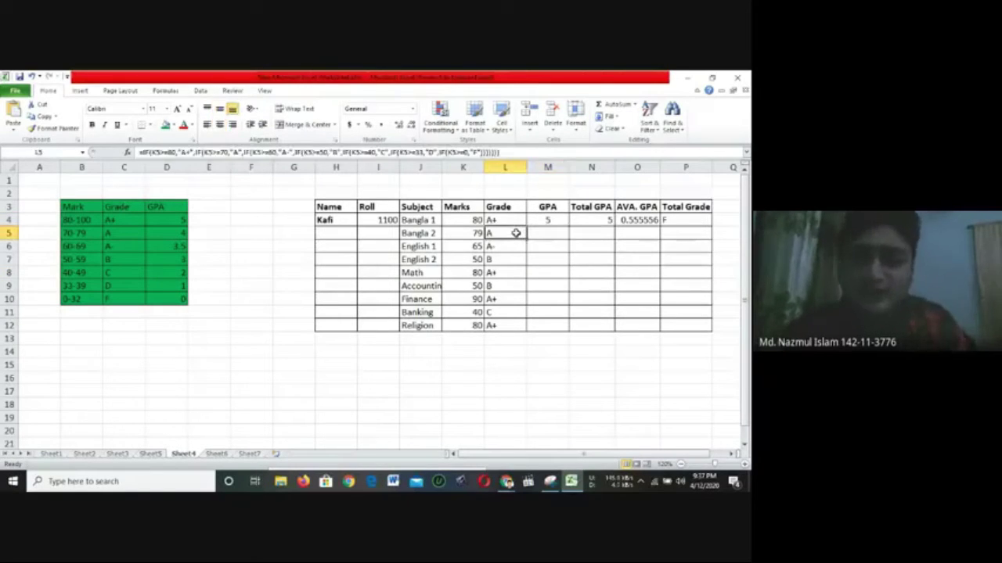
pyautogui.hotkey('ctrl', 'c')
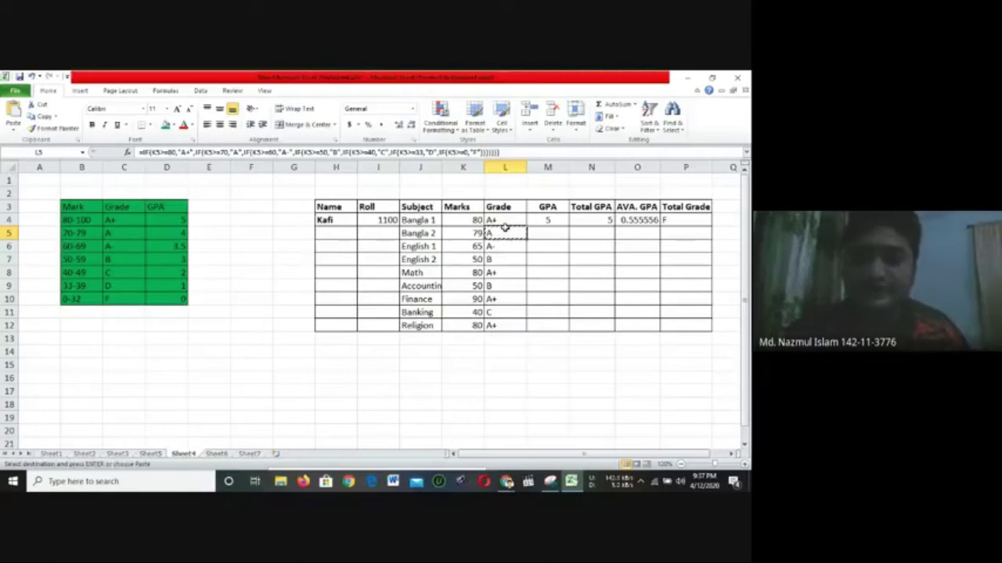
pyautogui.click(501, 153)
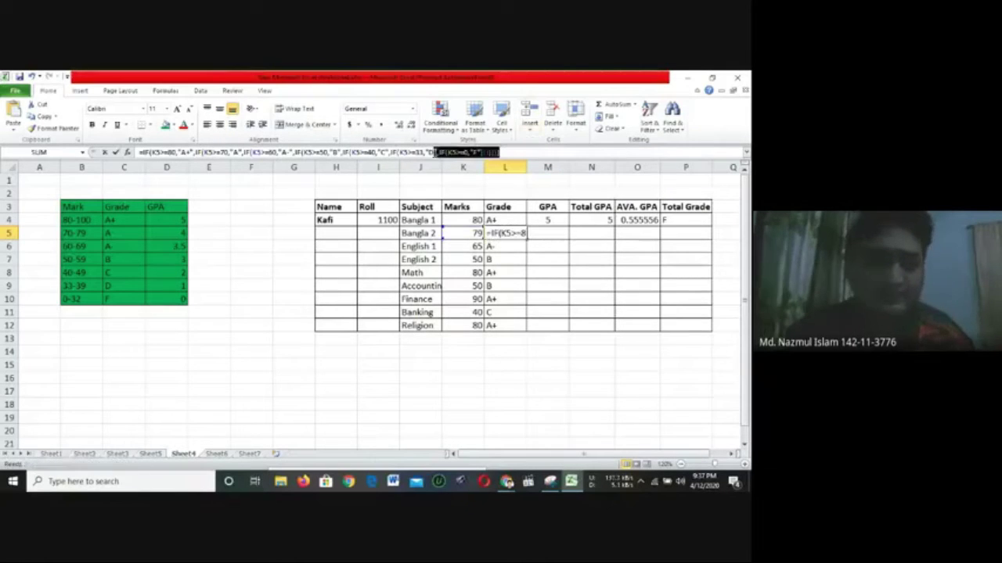
pyautogui.moveTo(500, 152); pyautogui.dragTo(139, 153)
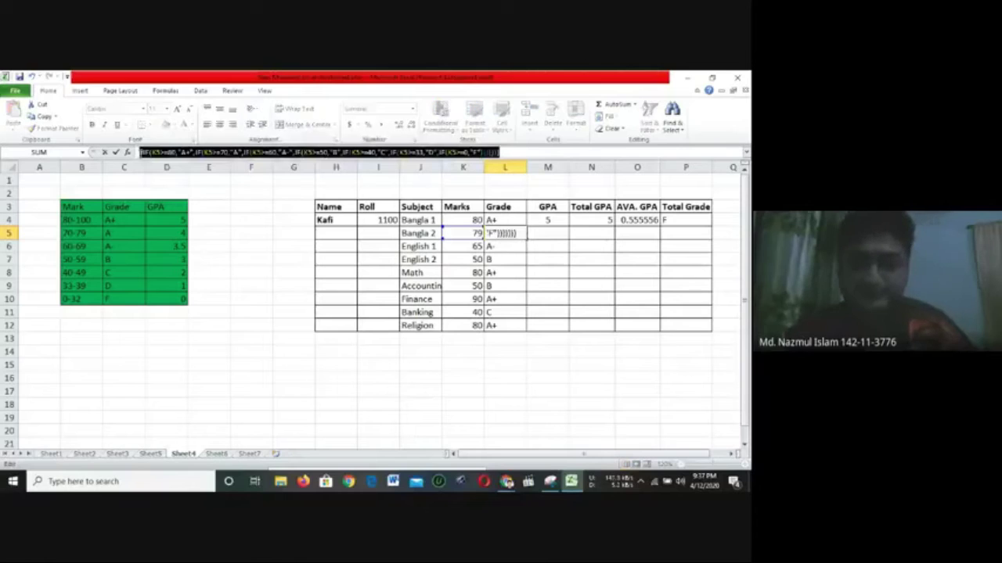
pyautogui.write('=')
pyautogui.click(547, 236)
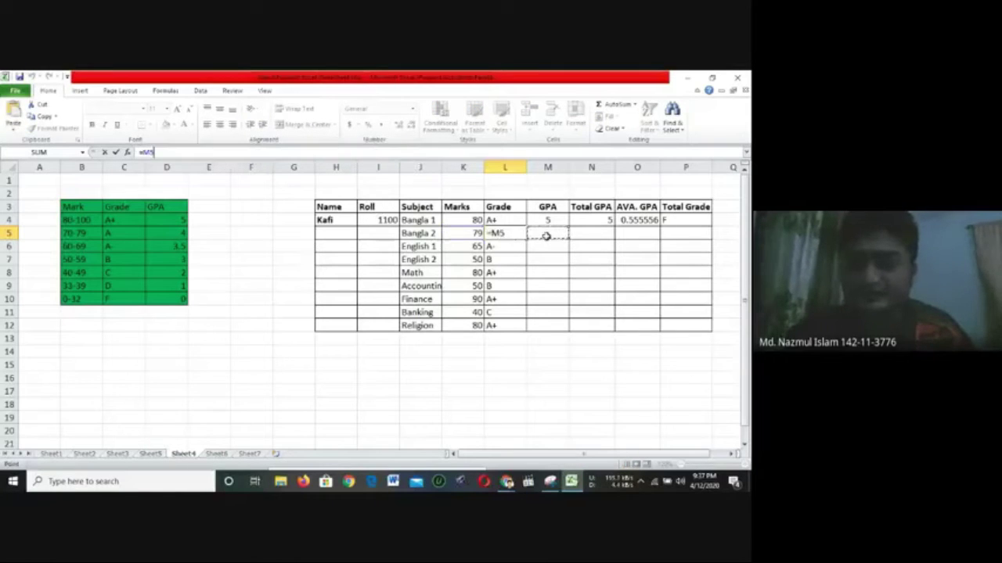
pyautogui.click(517, 259)
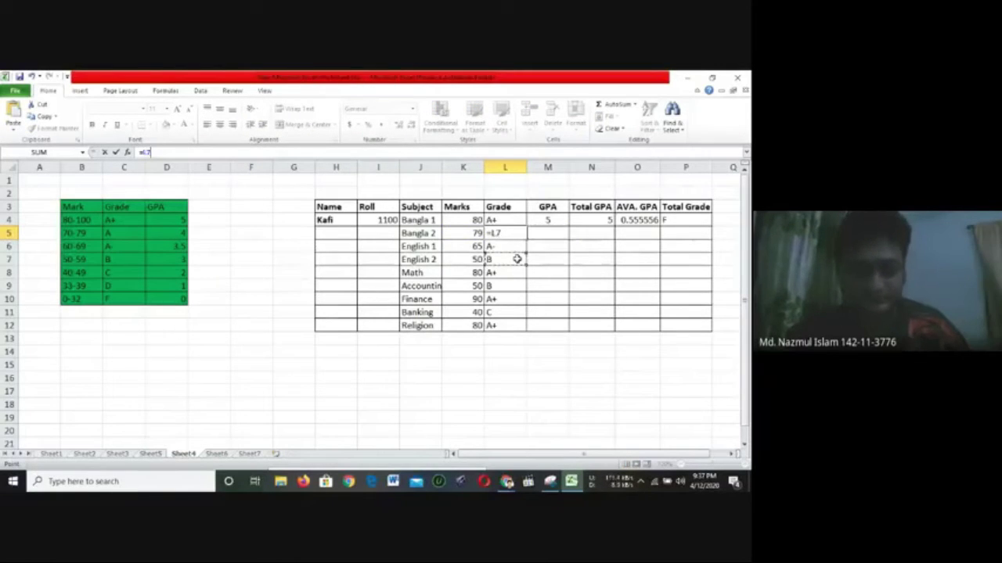
pyautogui.press('Return')
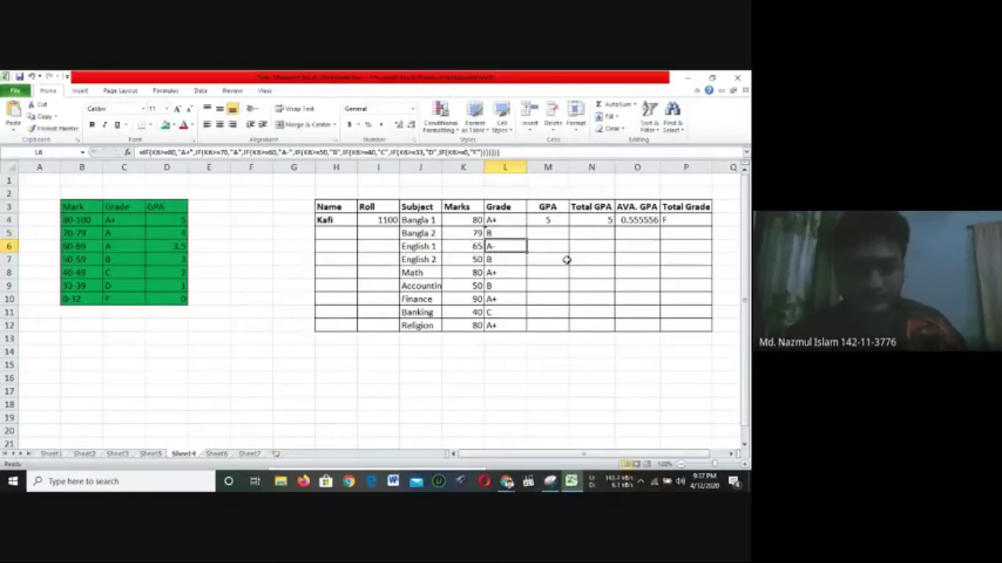
pyautogui.hotkey('ctrl', 'z')
# Paste the grade formula into M5 and change the A+, A and A- results to 5, 4 and 3.5
pyautogui.click(548, 235)
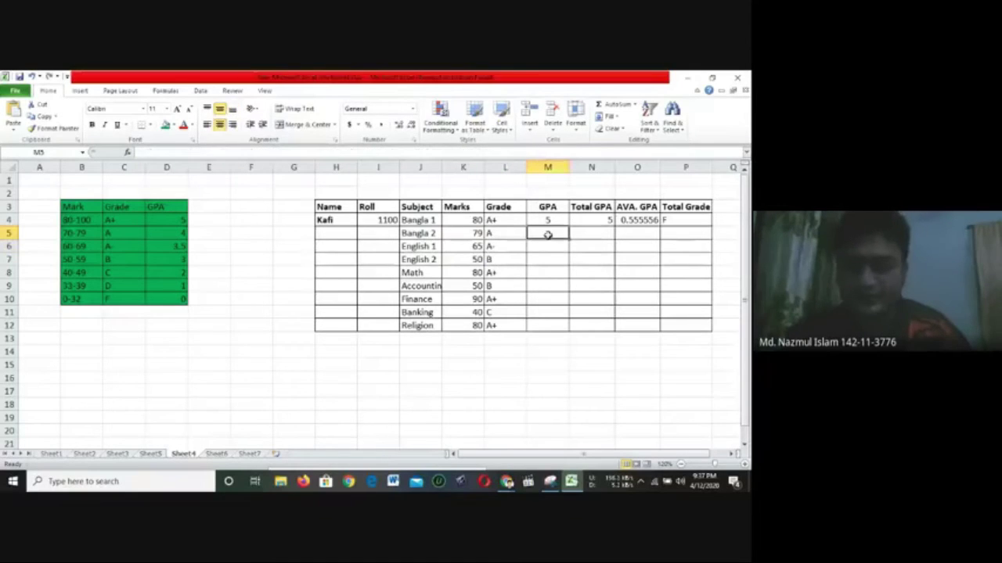
pyautogui.doubleClick(548, 235)
pyautogui.hotkey('ctrl', 'v')
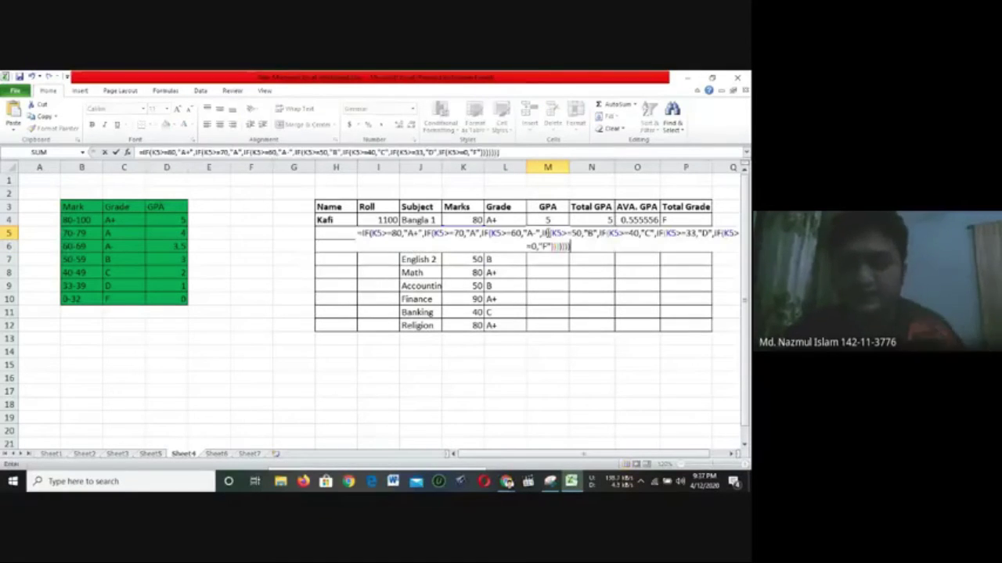
pyautogui.click(189, 152)
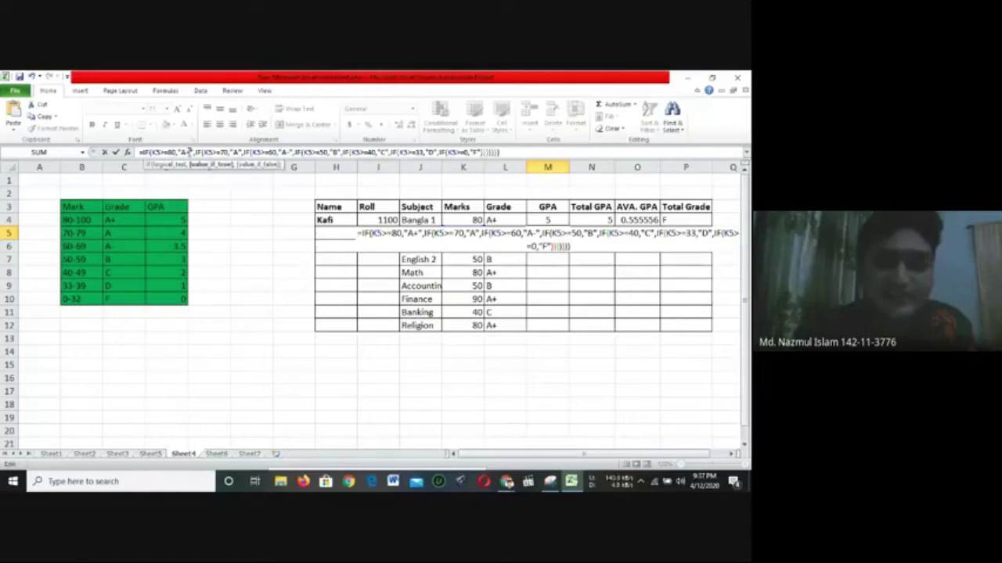
pyautogui.press('BackSpace')
pyautogui.press('BackSpace')
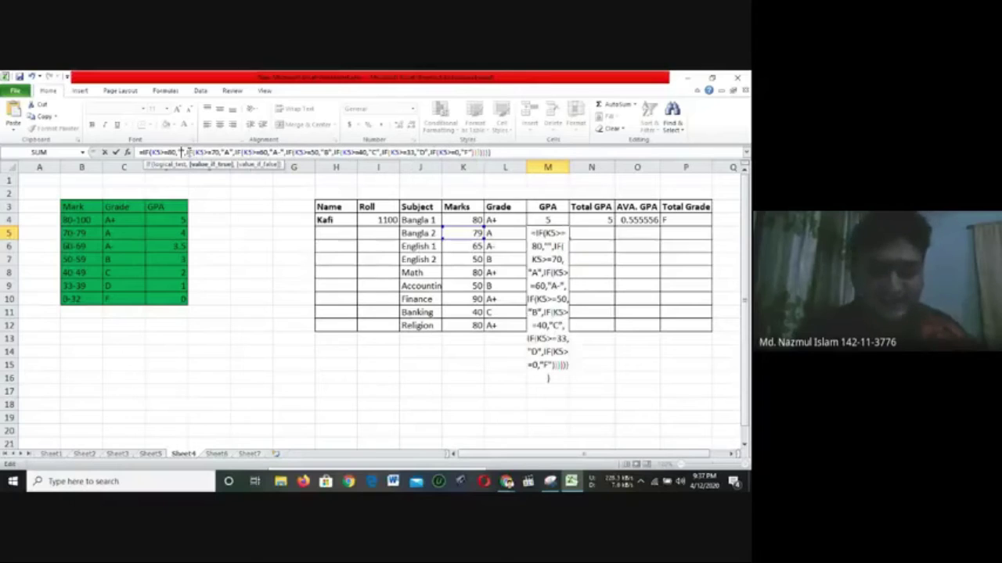
pyautogui.write('5')
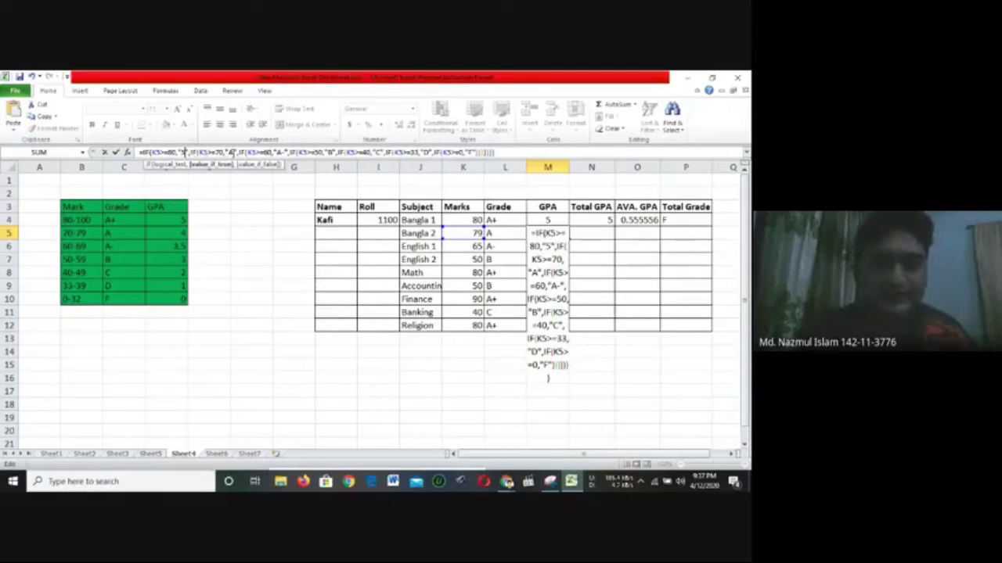
pyautogui.click(232, 151)
pyautogui.press('BackSpace')
pyautogui.write('4')
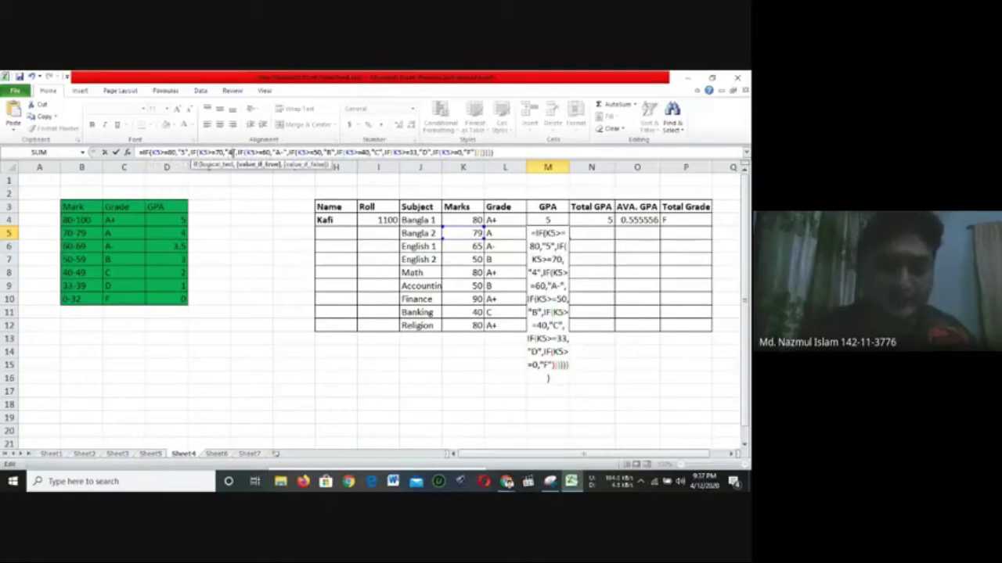
pyautogui.click(282, 152)
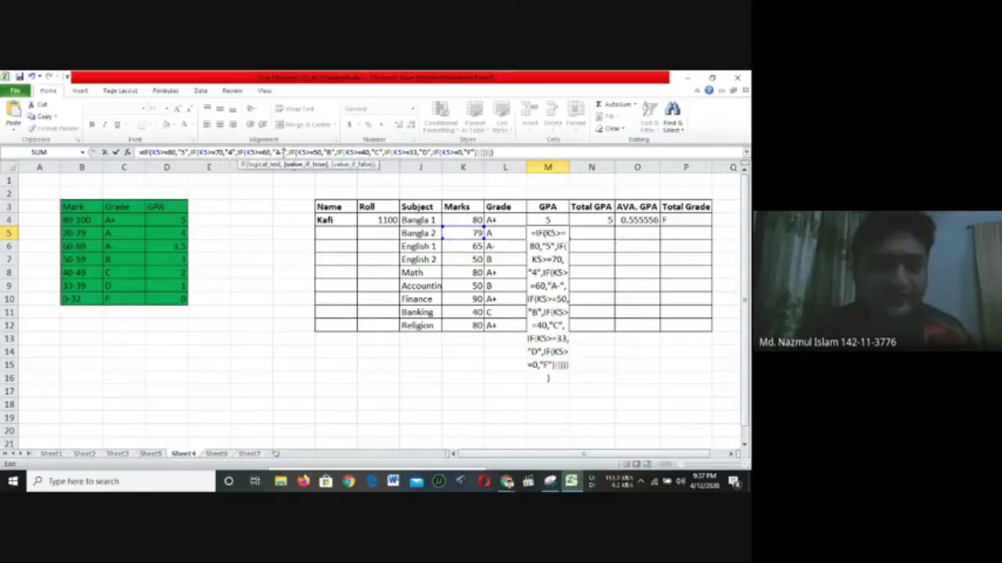
pyautogui.press('BackSpace')
pyautogui.press('BackSpace')
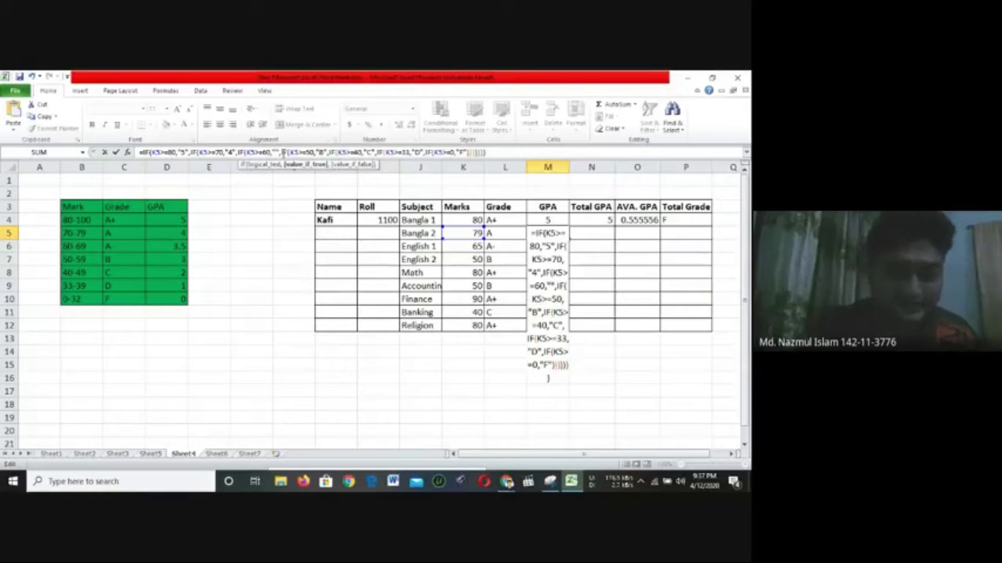
pyautogui.write('3.5')
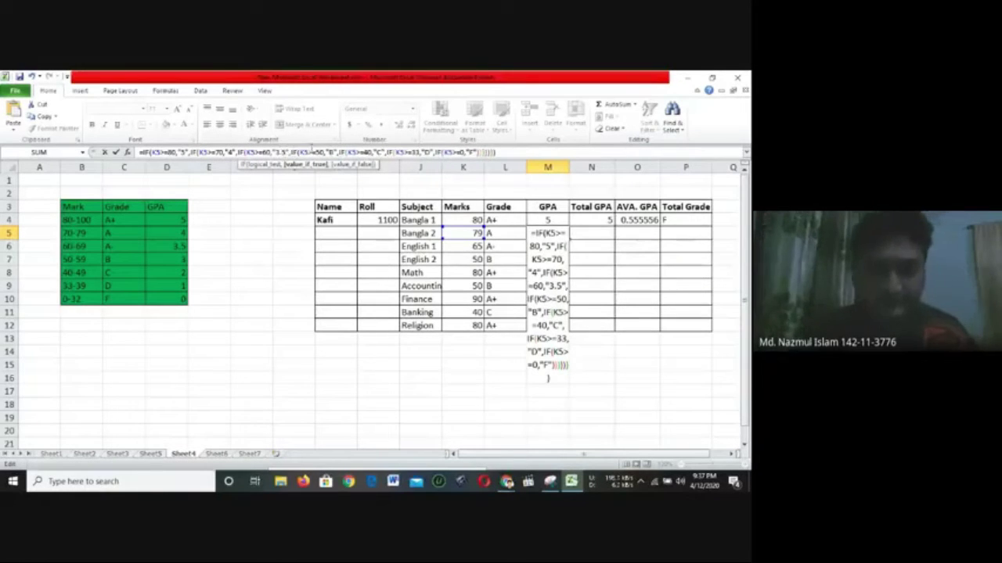
# Change the B, C and D results to 3, 2 and 1, and commit M5's GPA formula
pyautogui.click(331, 152)
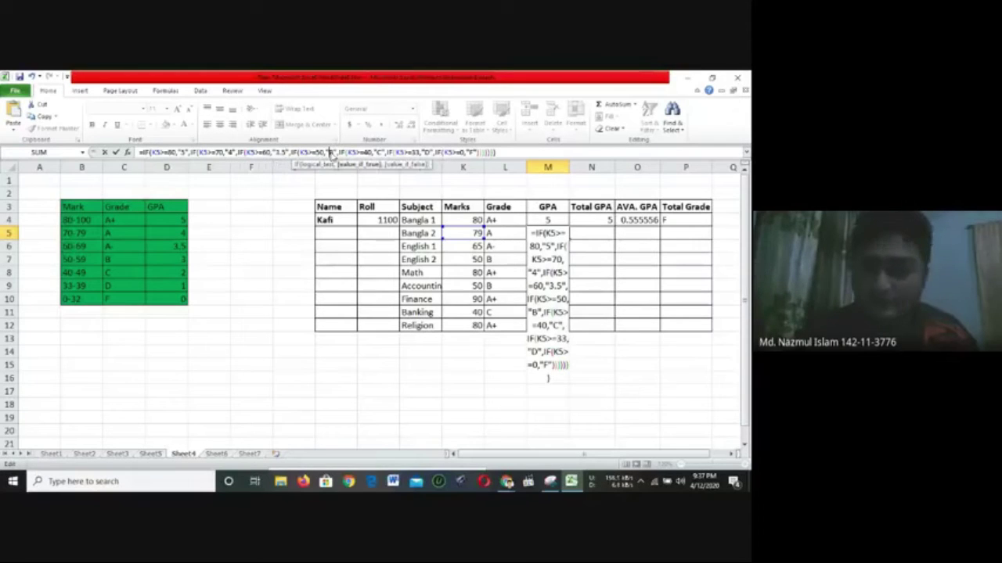
pyautogui.press('BackSpace')
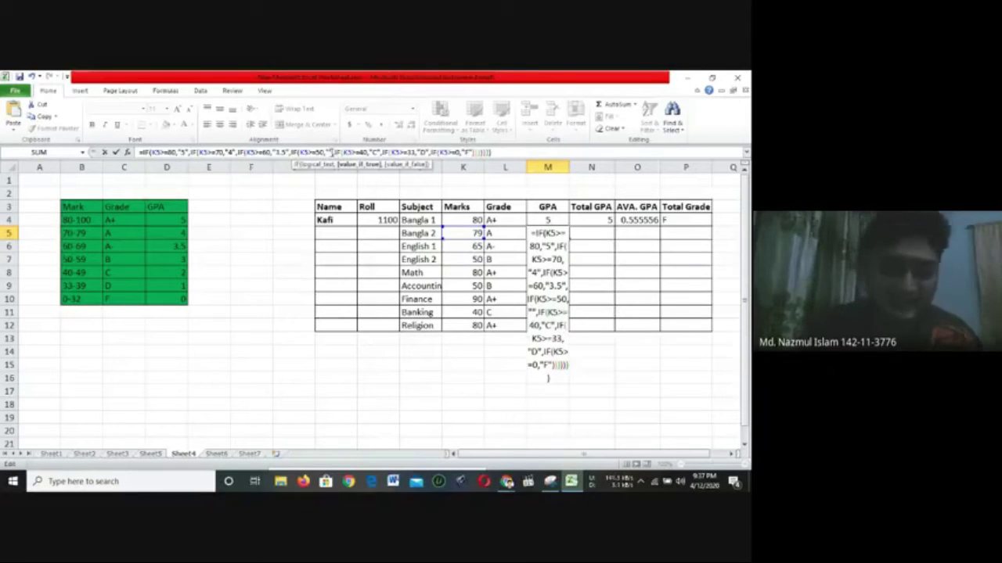
pyautogui.write('3')
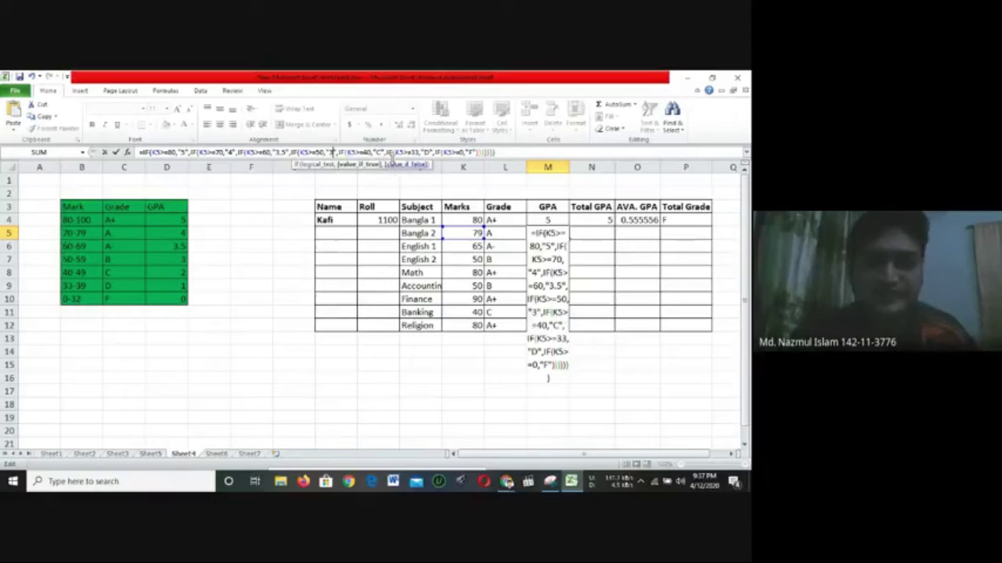
pyautogui.click(383, 153)
pyautogui.press('BackSpace')
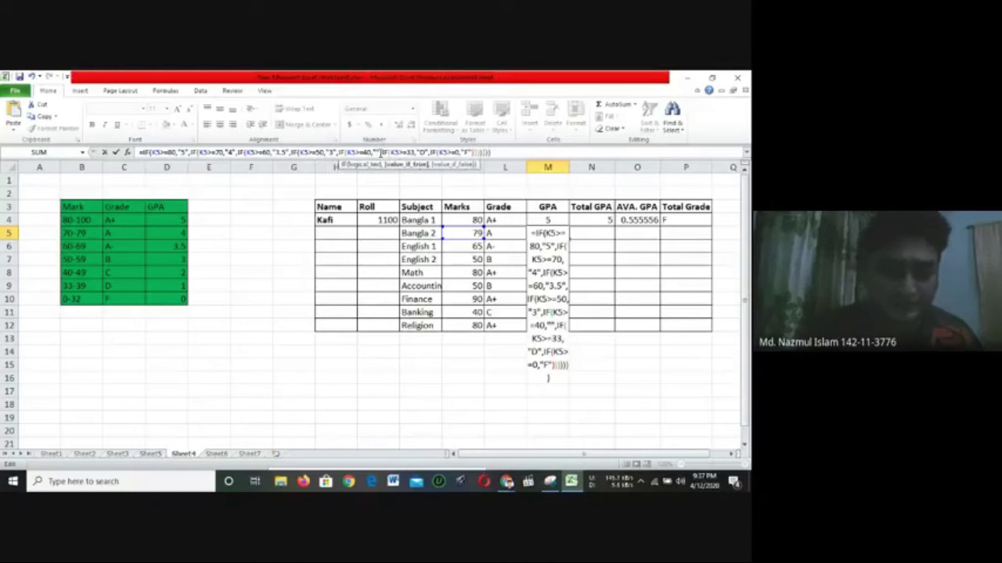
pyautogui.write('2')
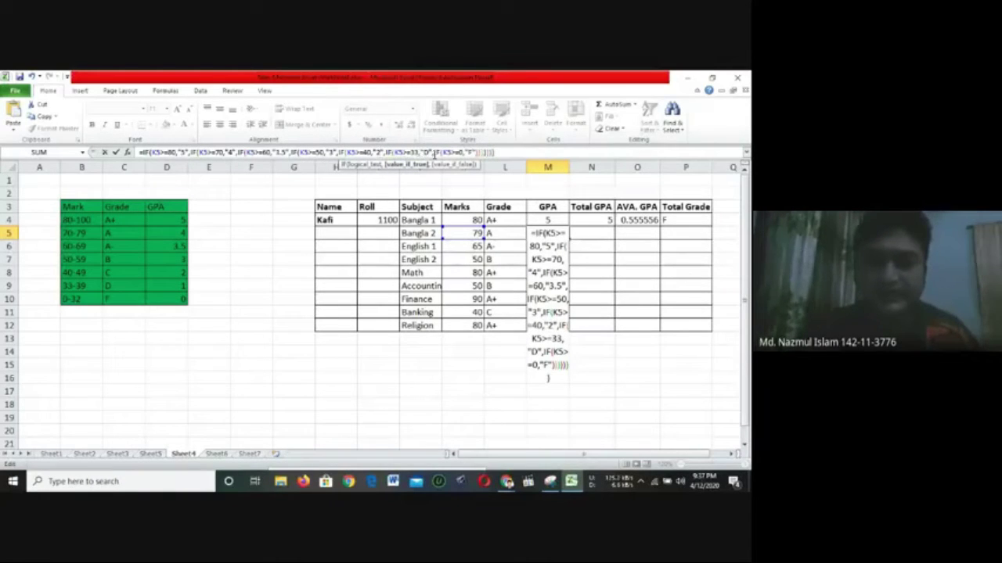
pyautogui.click(426, 153)
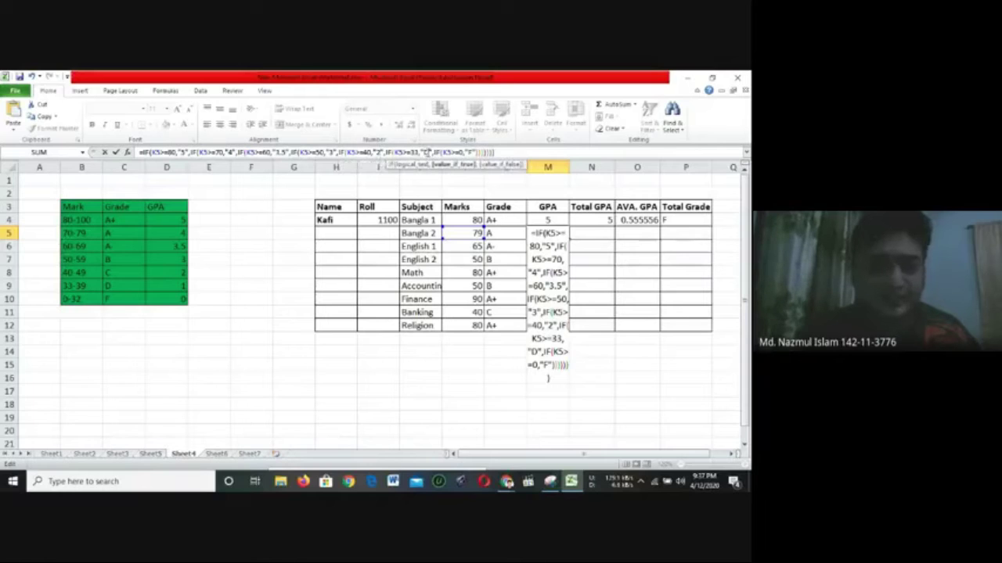
pyautogui.press('BackSpace')
pyautogui.write('1')
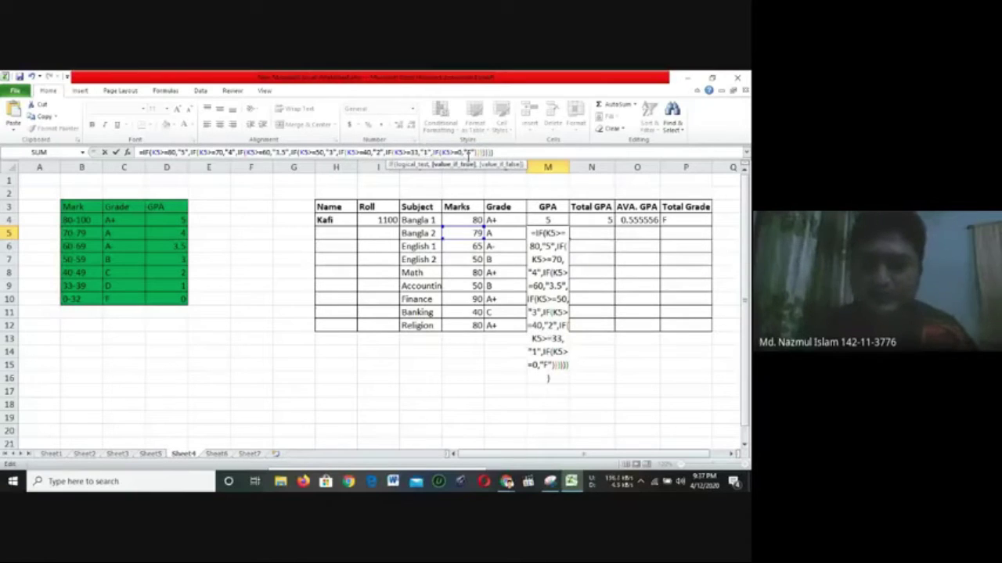
pyautogui.click(469, 153)
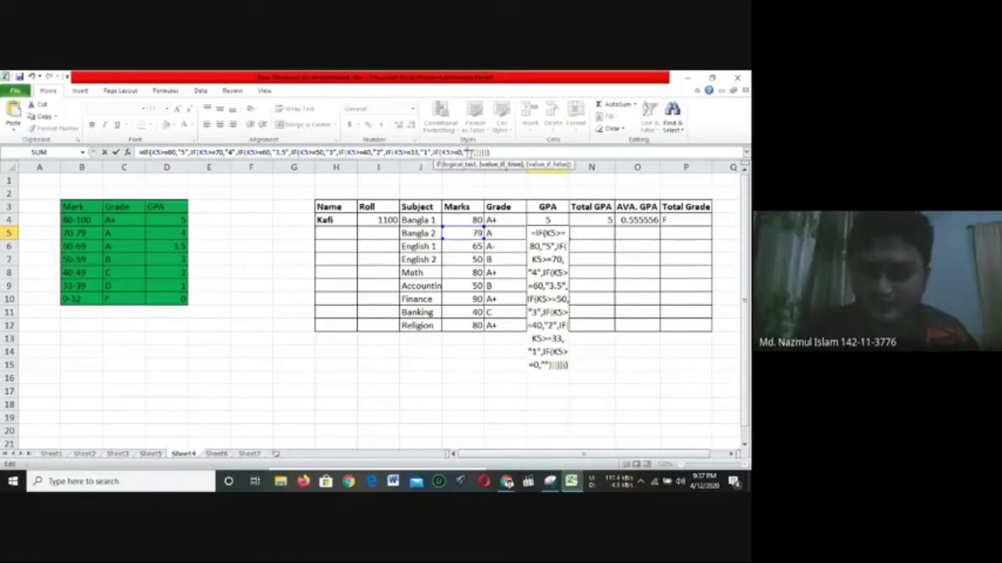
pyautogui.press('Return')
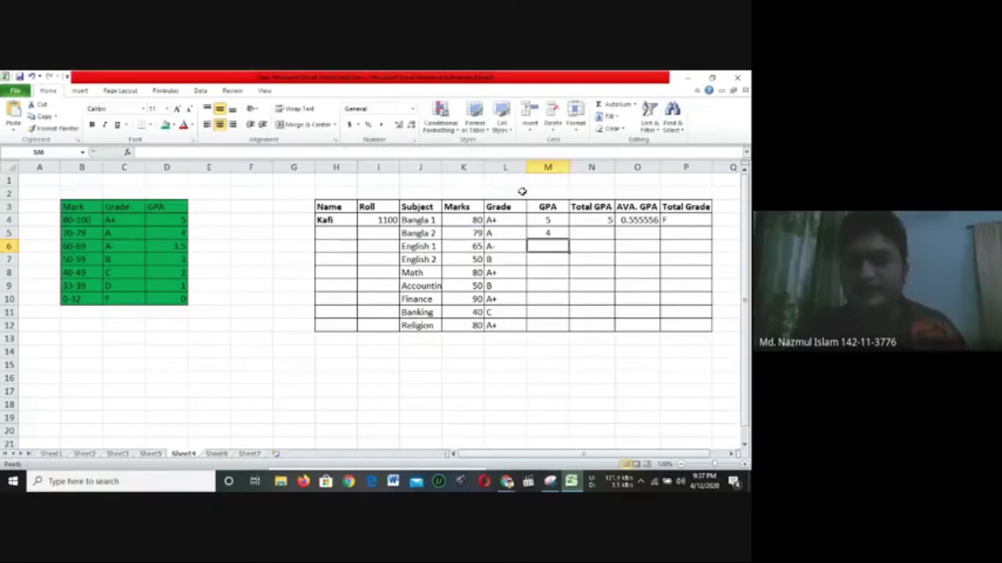
pyautogui.click(561, 233)
# Fill M5's GPA formula down to M12 and compare the grade and GPA formulas
pyautogui.moveTo(569, 239); pyautogui.dragTo(572, 330)
pyautogui.click(587, 314)
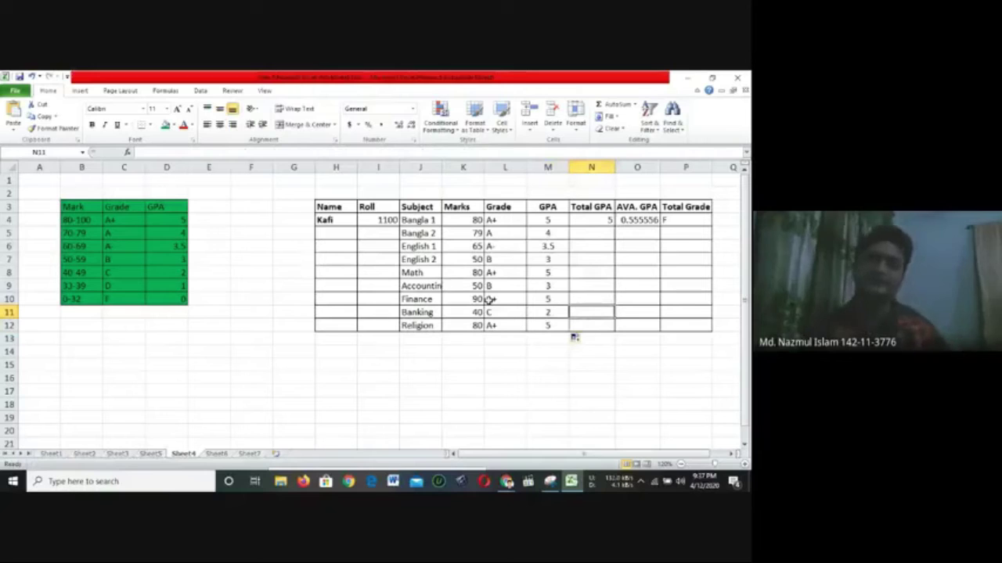
pyautogui.click(507, 233)
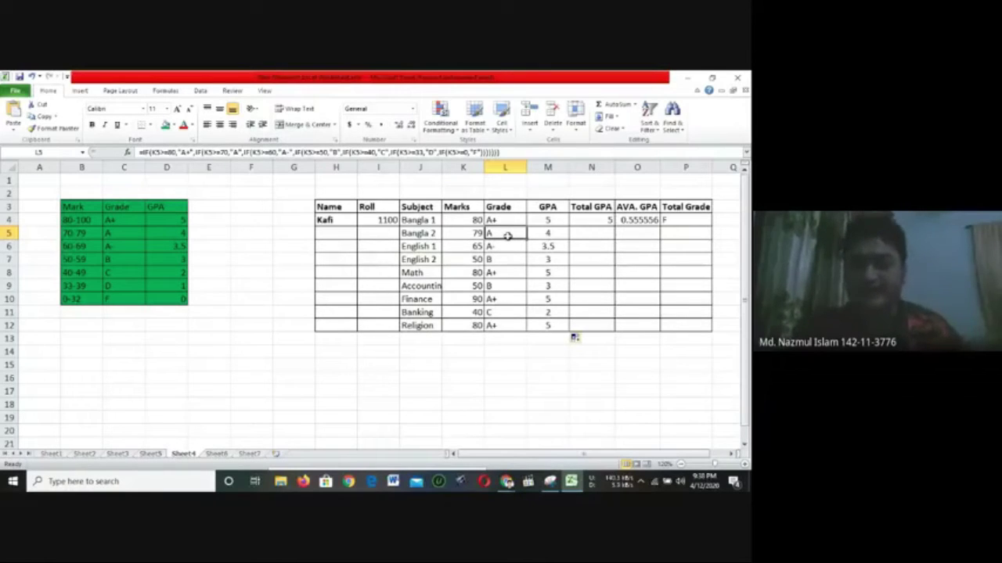
pyautogui.click(564, 259)
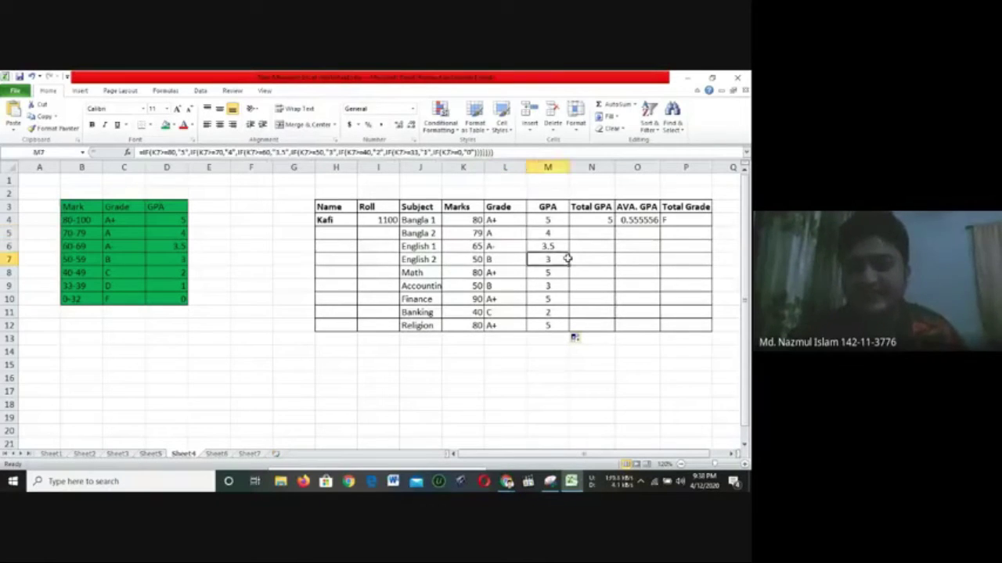
pyautogui.click(513, 234)
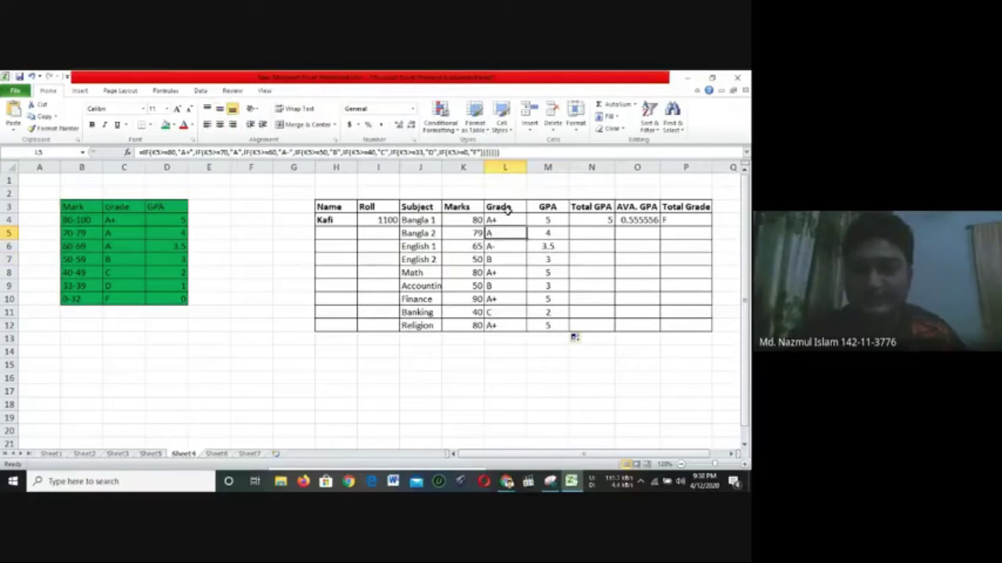
# Undo a stray paste of L5's grade formula into M5 and re-confirm M5's GPA formula
pyautogui.hotkey('ctrl', 'c')
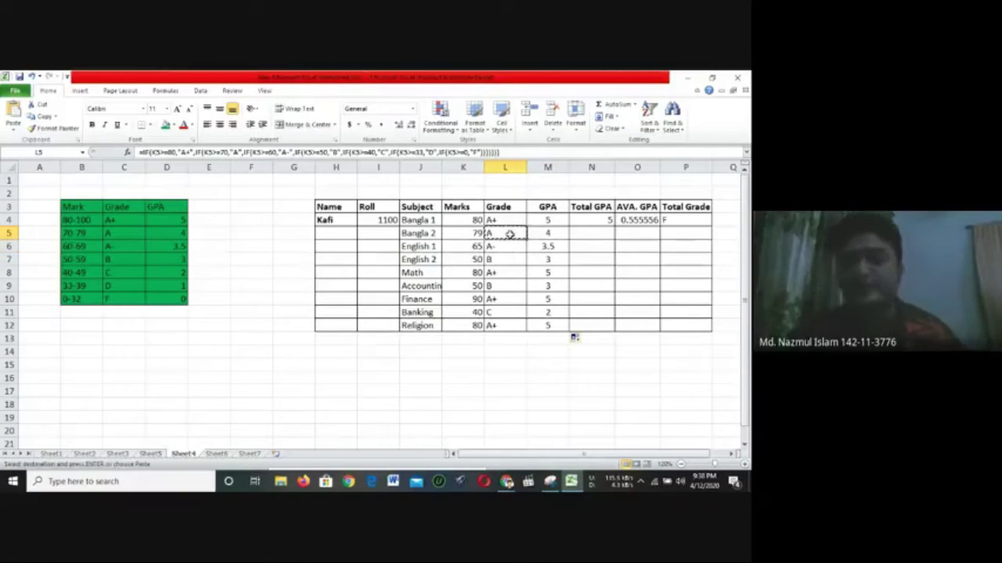
pyautogui.click(544, 232)
pyautogui.hotkey('ctrl', 'v')
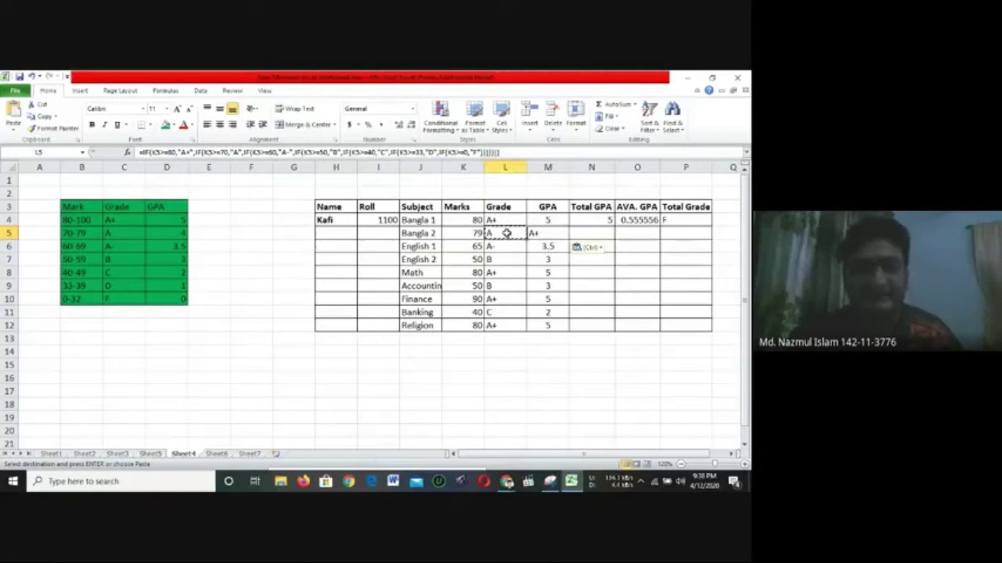
pyautogui.hotkey('ctrl', 'z')
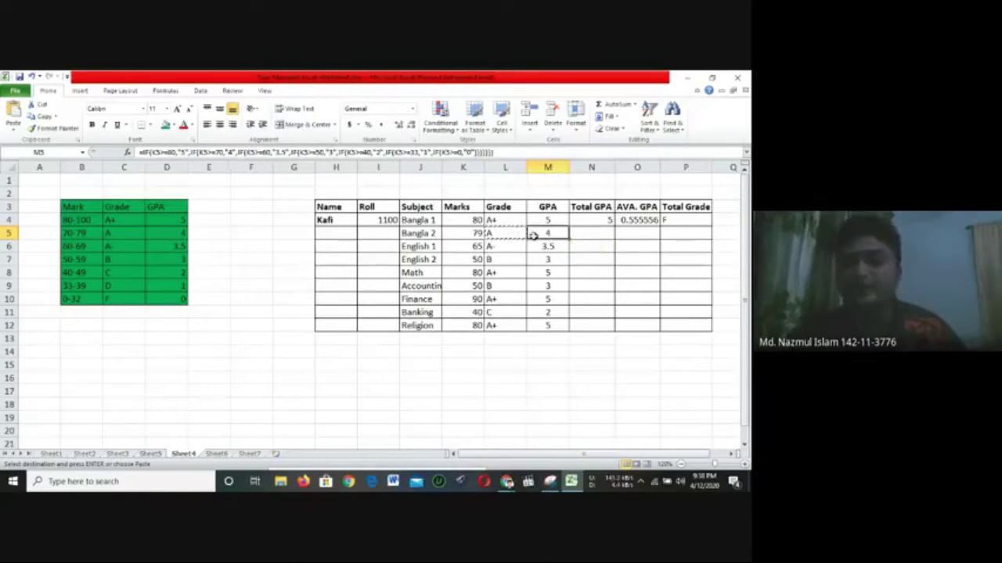
pyautogui.moveTo(501, 152); pyautogui.dragTo(137, 151)
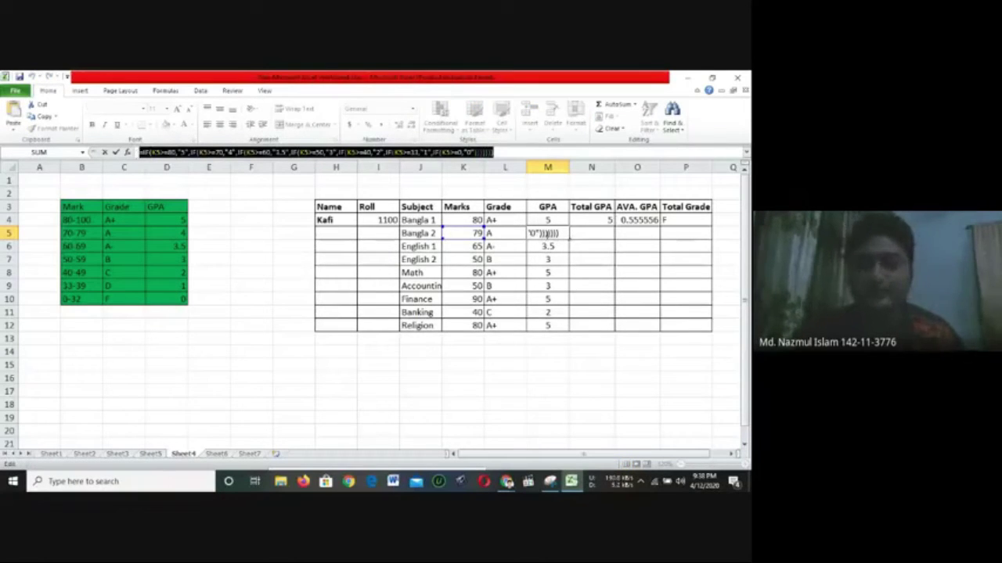
pyautogui.click(548, 233)
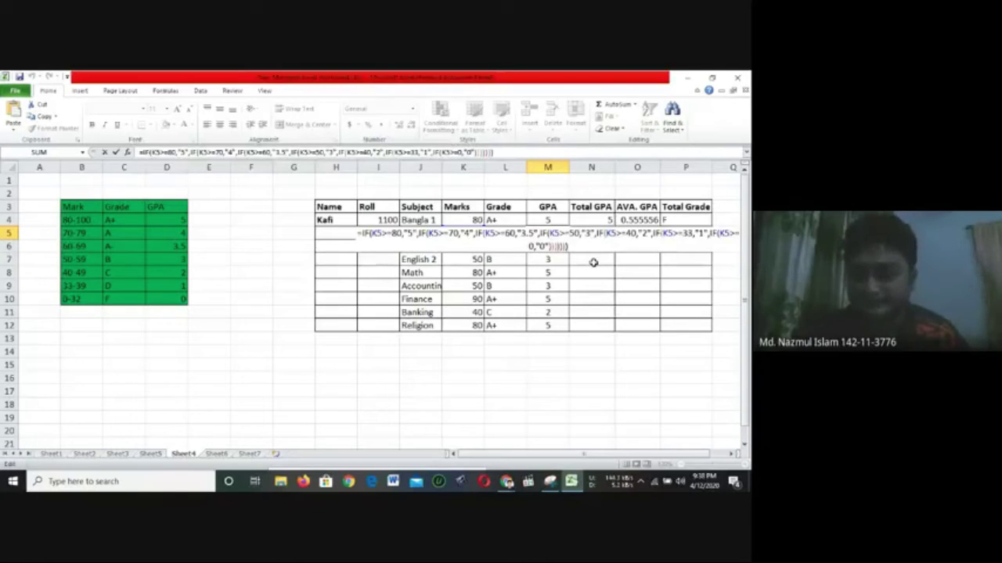
pyautogui.press('Return')
pyautogui.click(551, 233)
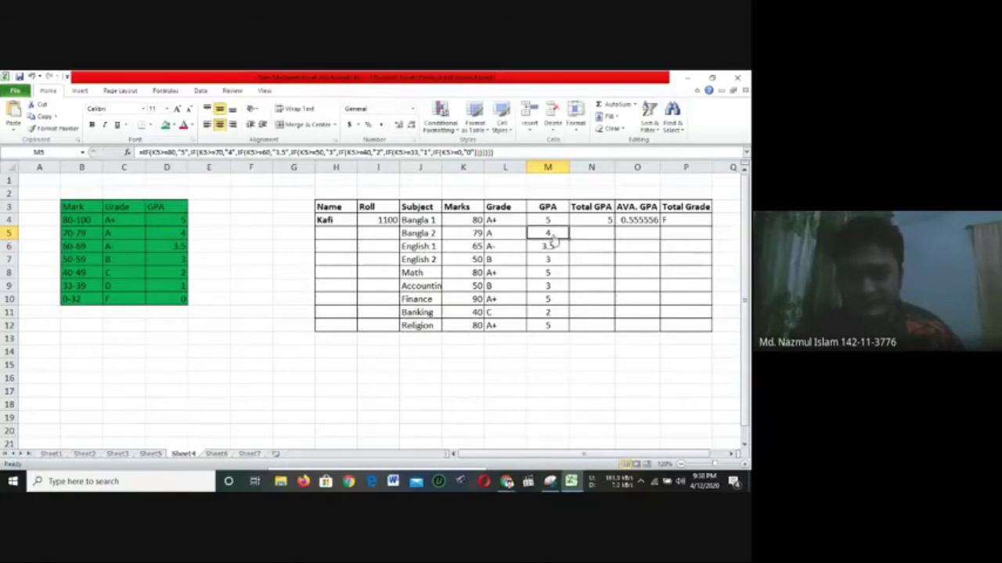
pyautogui.hotkey('ctrl', 'v')
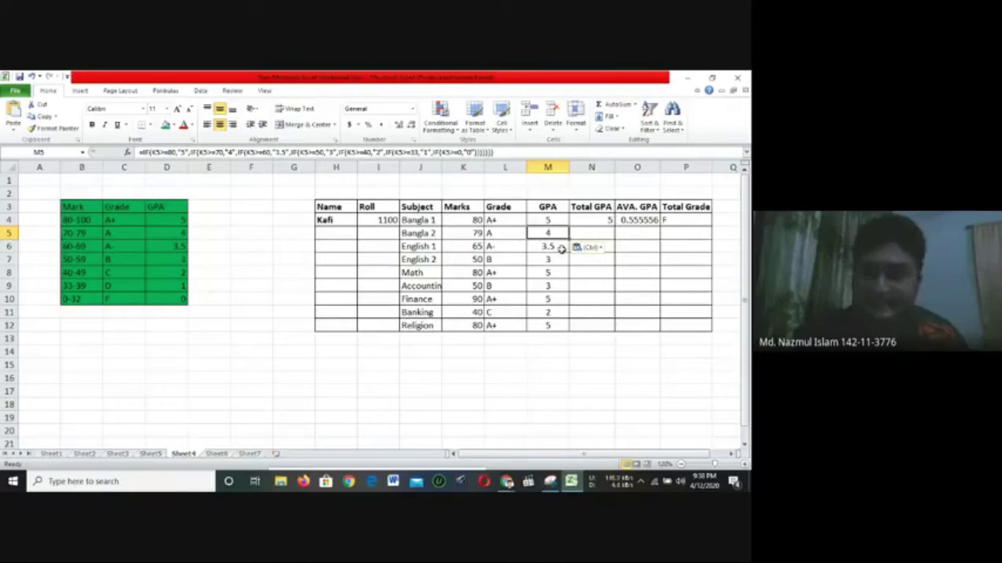
pyautogui.doubleClick(554, 232)
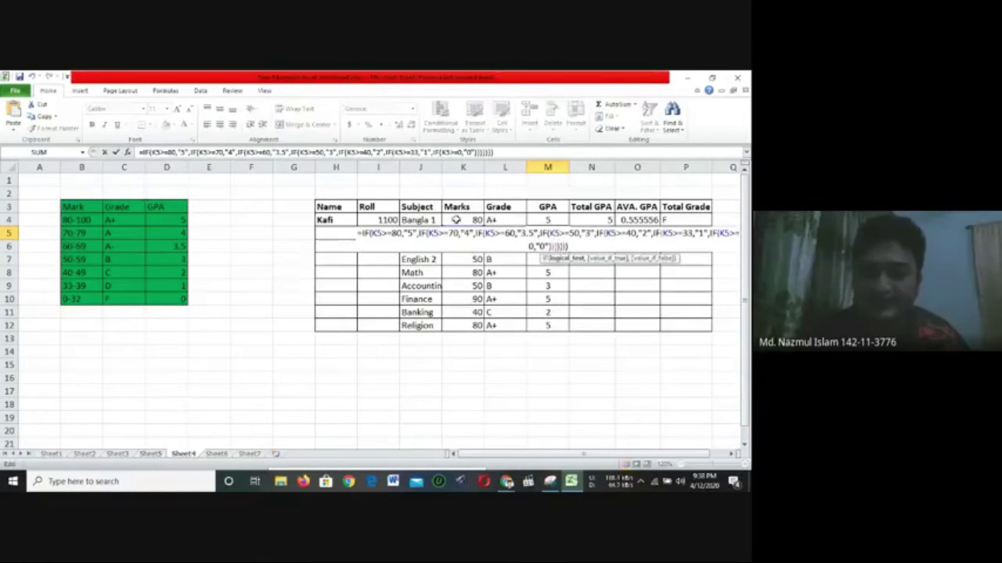
pyautogui.press('Return')
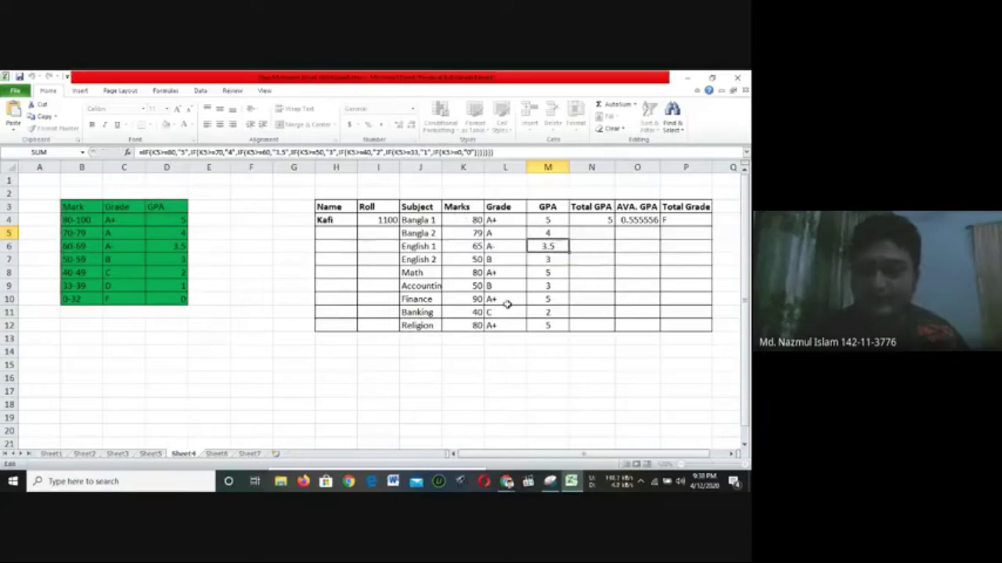
pyautogui.click(513, 220)
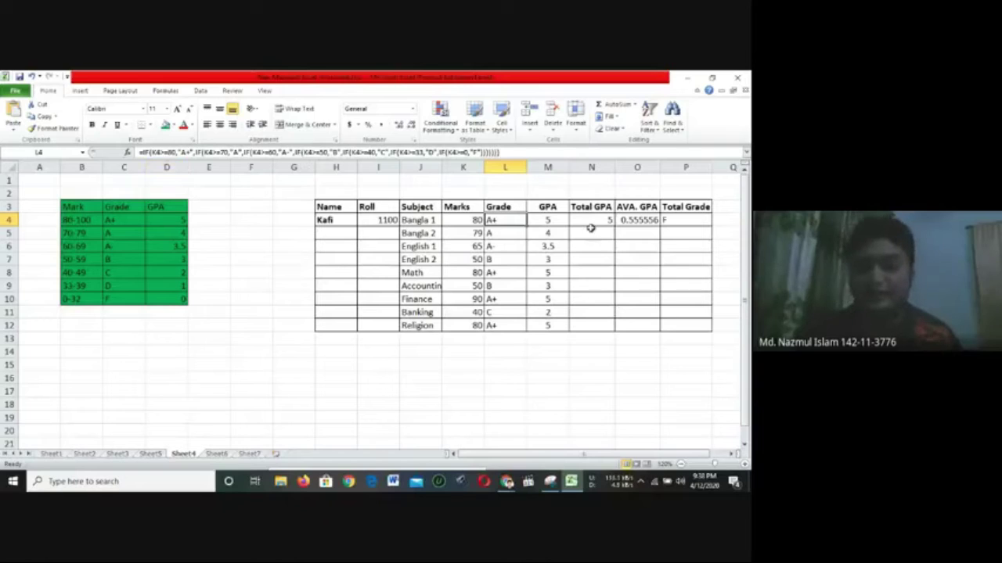
pyautogui.click(558, 231)
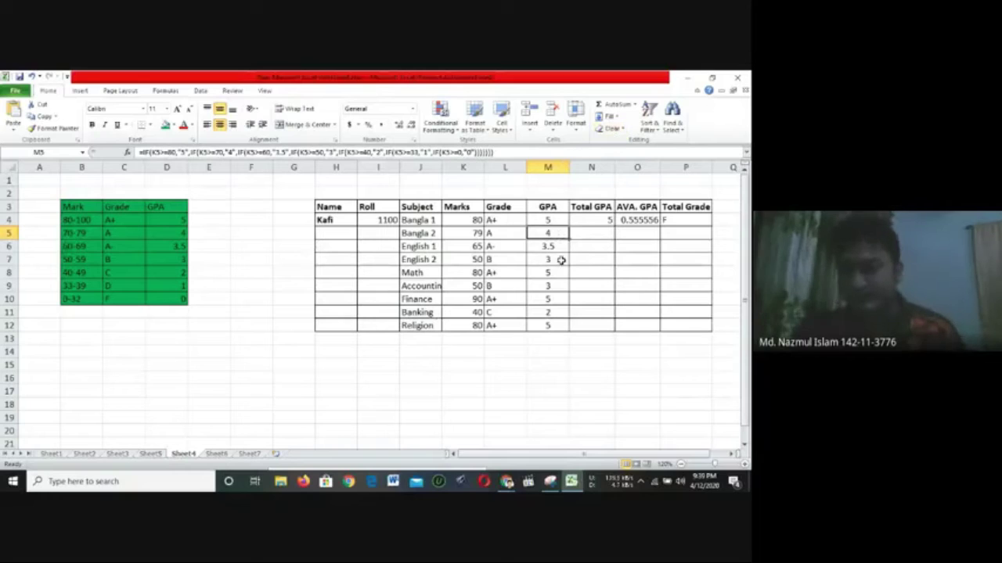
# Rewrite the Total GPA cell N4 as =SUM(M4:M12)
pyautogui.click(597, 222)
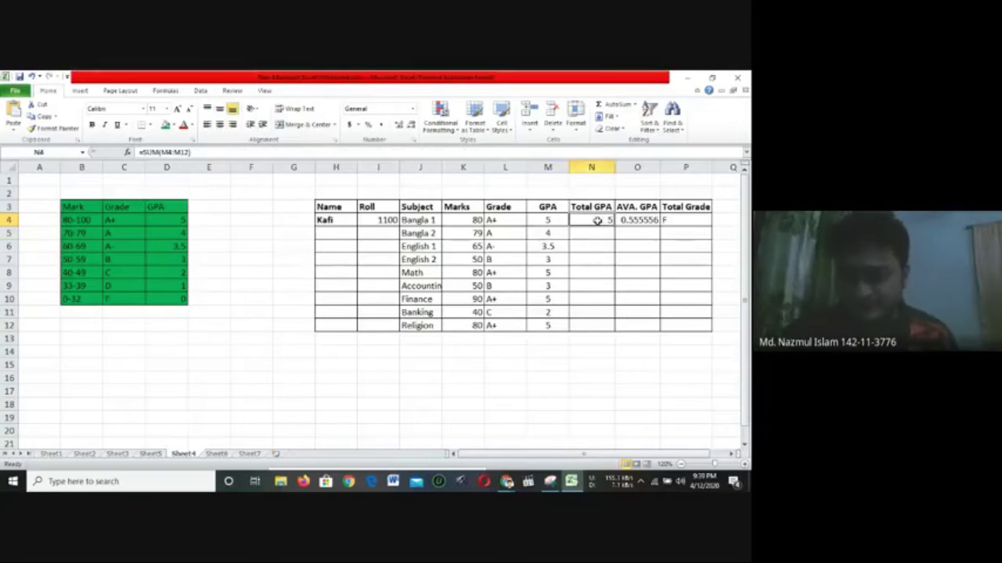
pyautogui.doubleClick(597, 221)
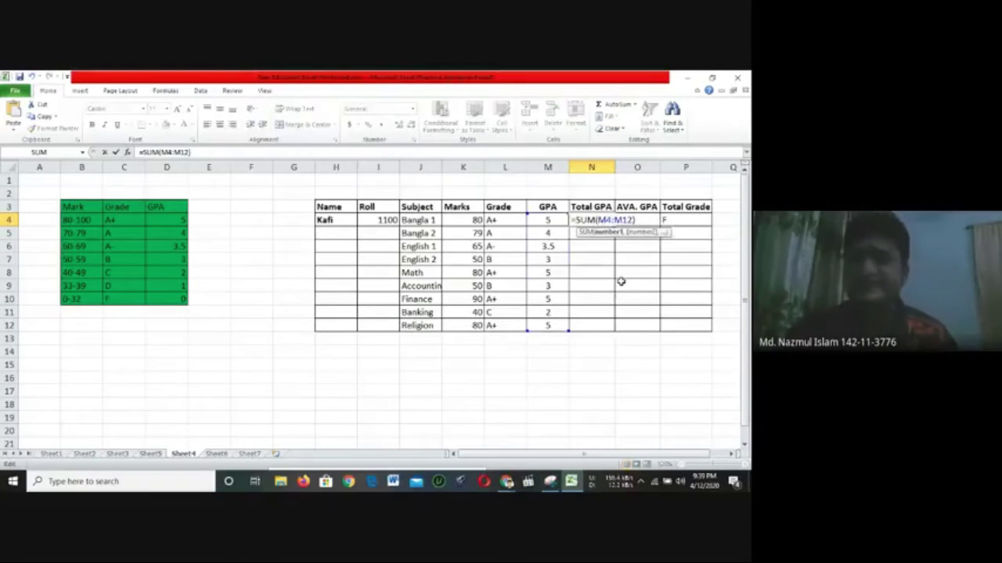
pyautogui.press('Return')
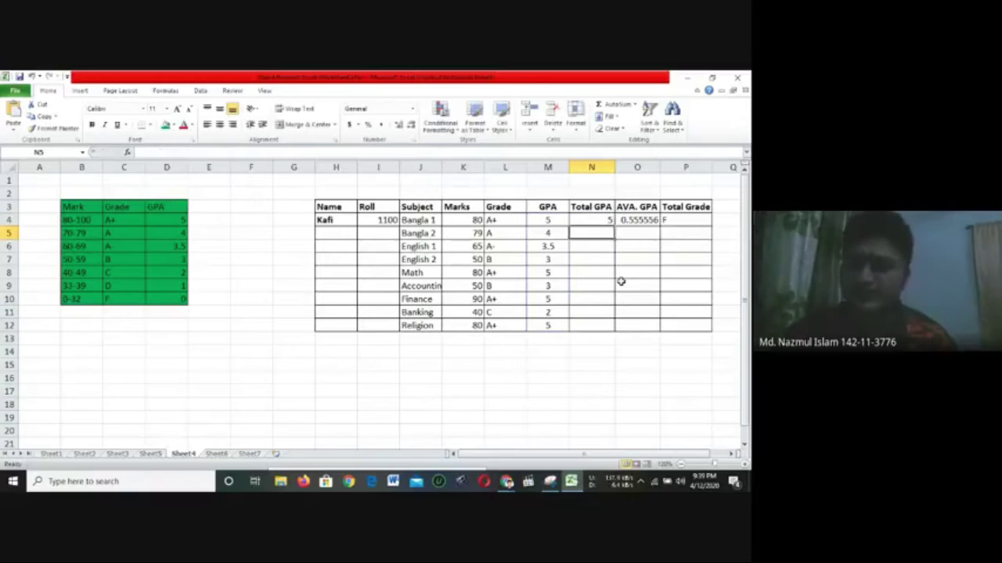
pyautogui.doubleClick(588, 222)
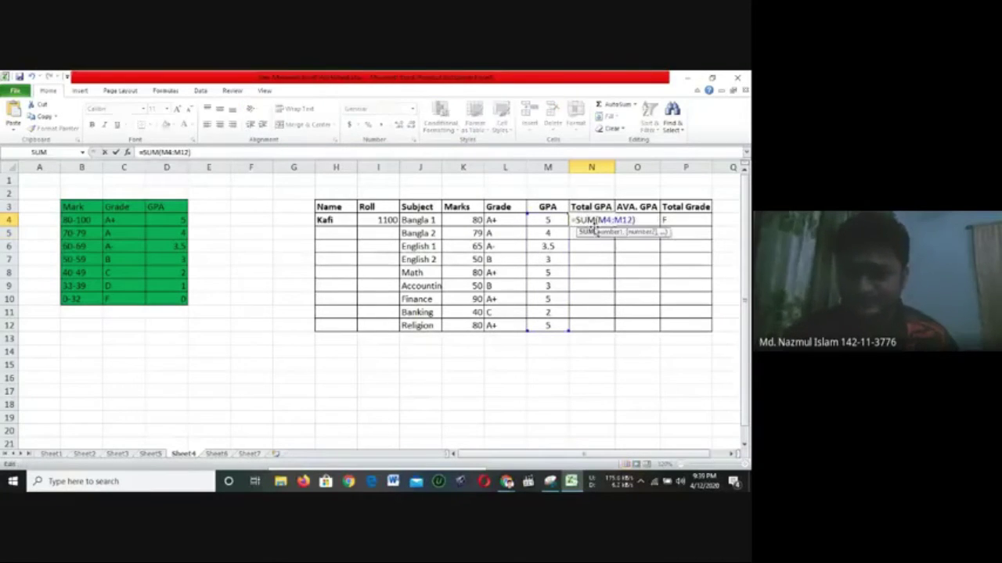
pyautogui.click(600, 257)
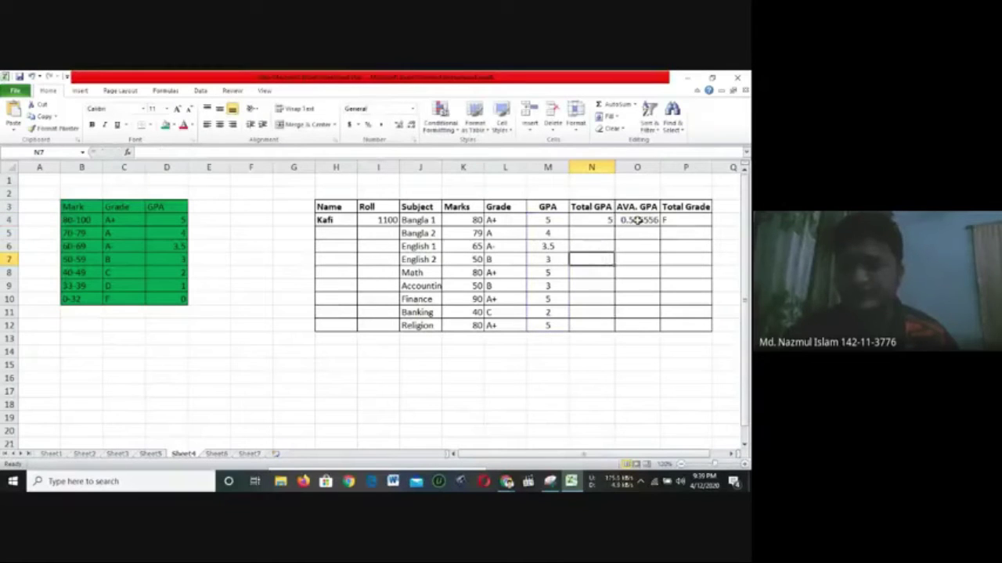
pyautogui.doubleClick(607, 219)
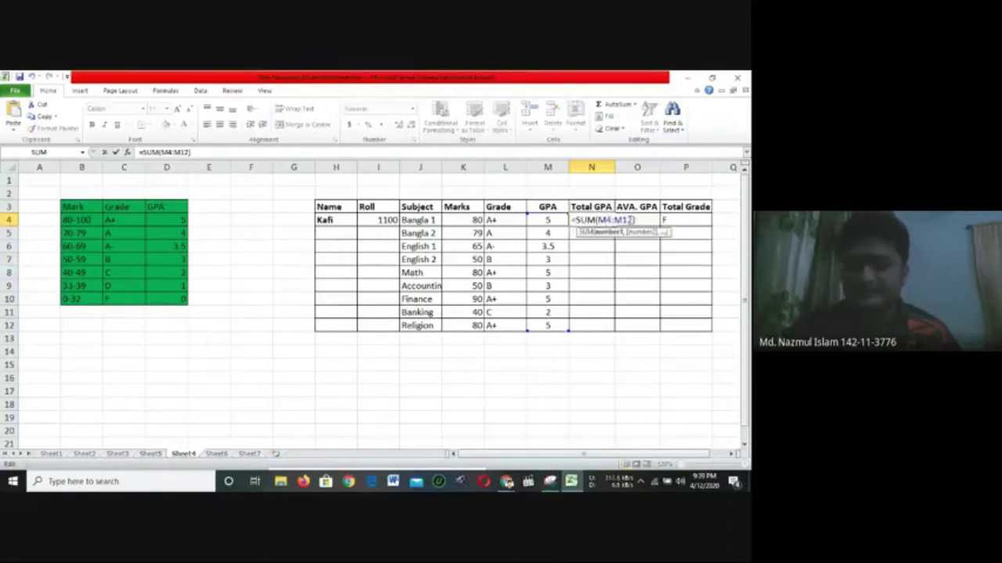
pyautogui.press('BackSpace')
pyautogui.press('BackSpace')
pyautogui.press('BackSpace')
pyautogui.press('BackSpace')
pyautogui.press('BackSpace')
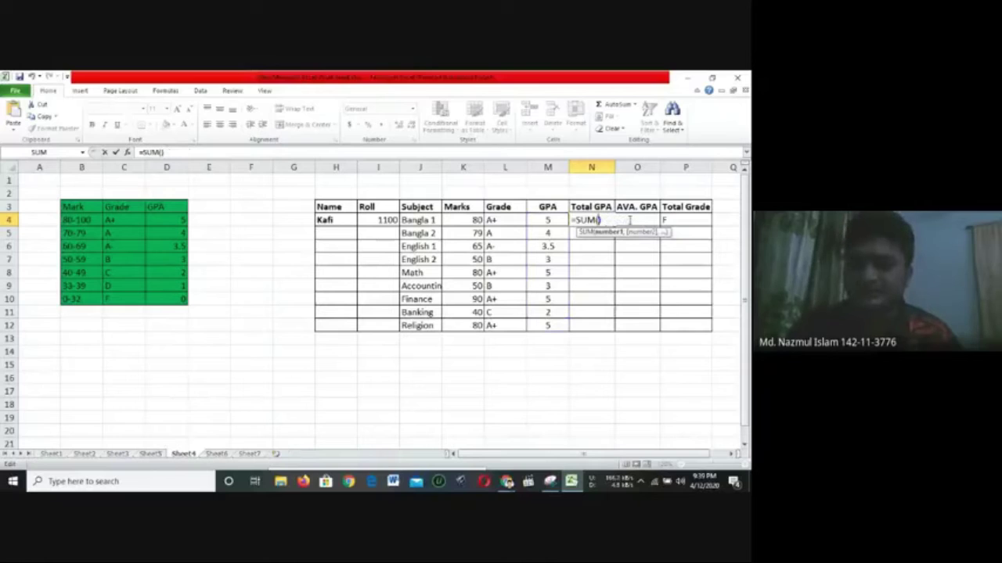
pyautogui.press('BackSpace')
pyautogui.press('BackSpace')
pyautogui.press('BackSpace')
pyautogui.press('BackSpace')
pyautogui.press('BackSpace')
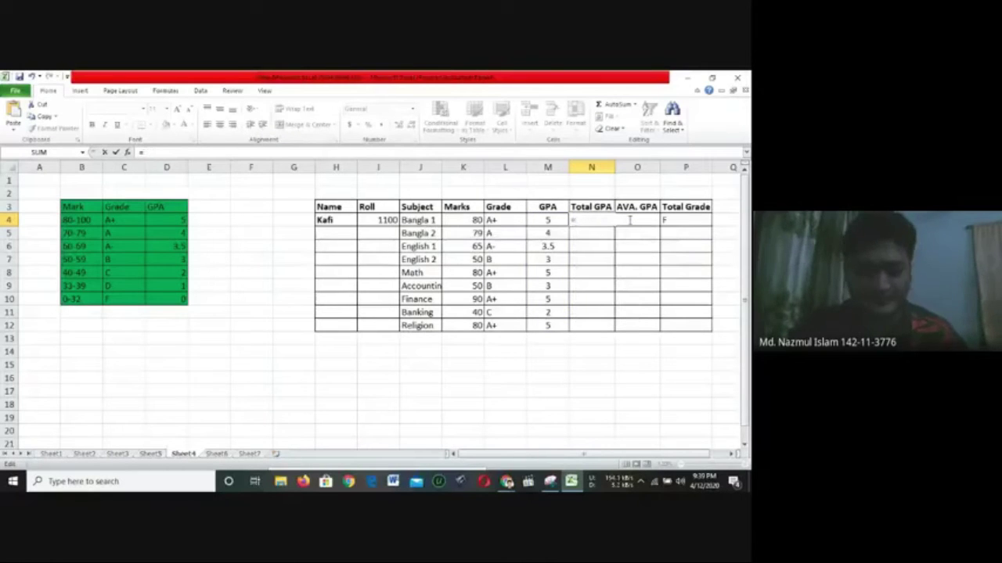
pyautogui.write('sum(')
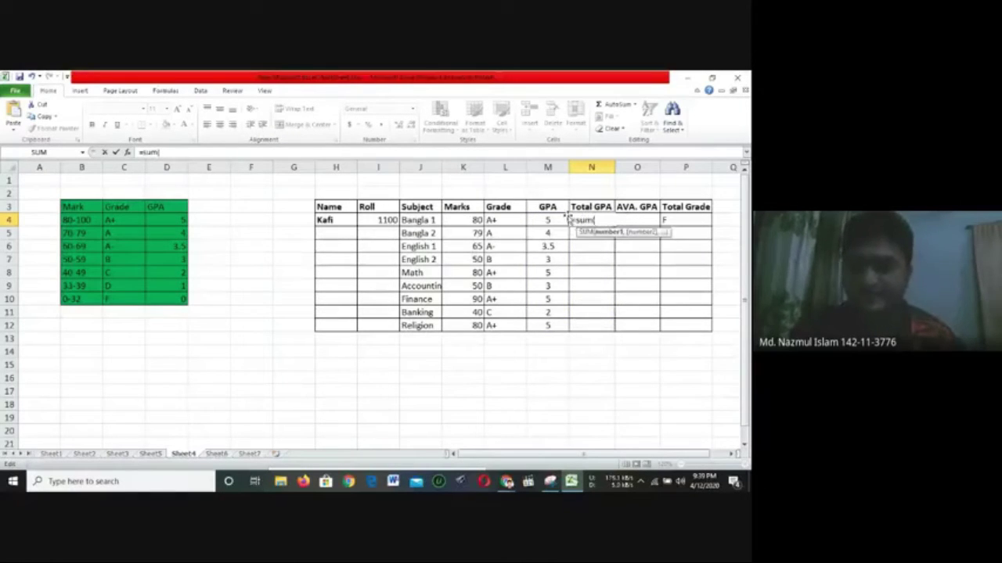
pyautogui.moveTo(548, 220); pyautogui.dragTo(548, 329)
pyautogui.press('Return')
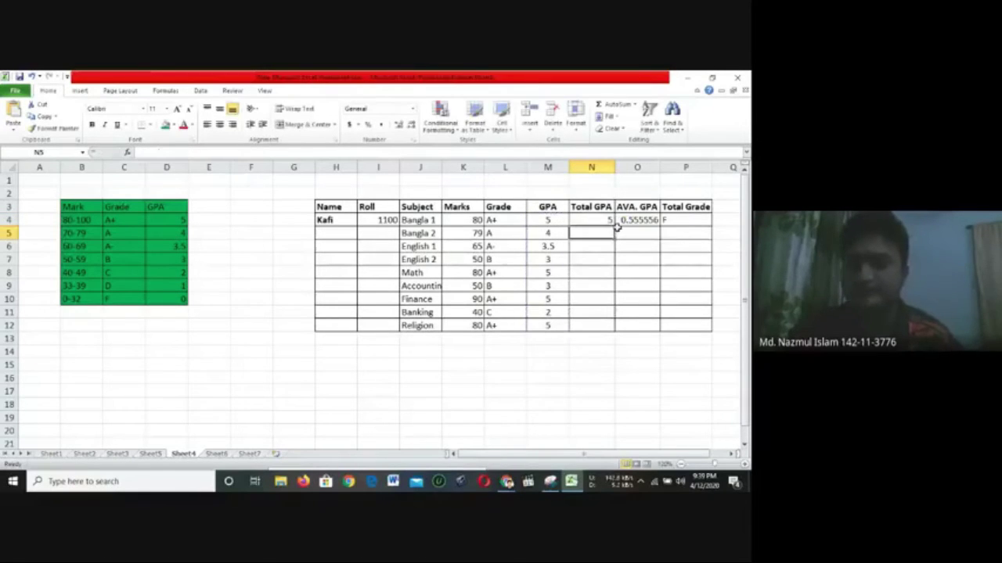
# Point N4's formula at N7 and enter a test =SUM(M4:M12) in N5
pyautogui.click(601, 220)
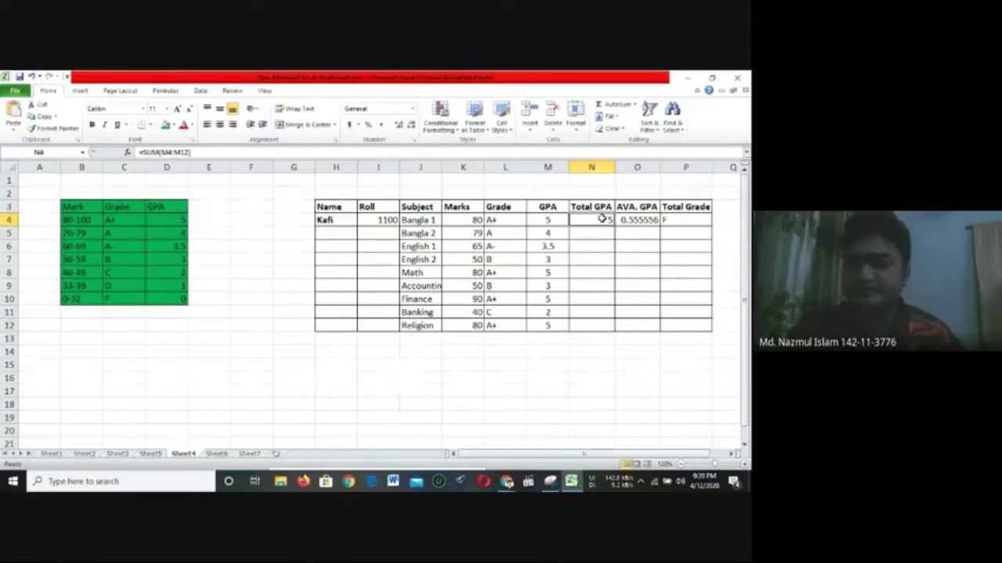
pyautogui.doubleClick(601, 220)
pyautogui.click(610, 259)
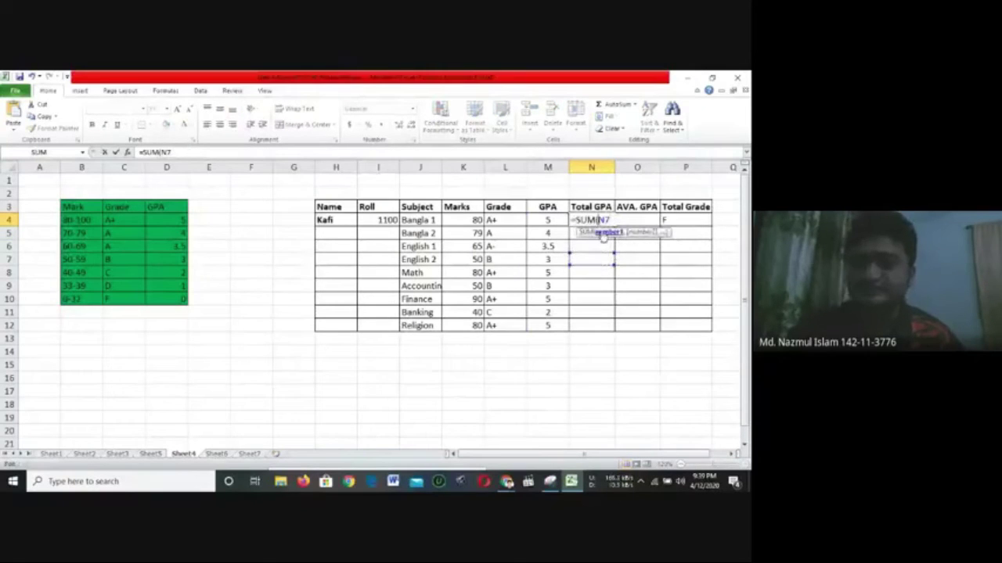
pyautogui.press('Return')
pyautogui.write('=')
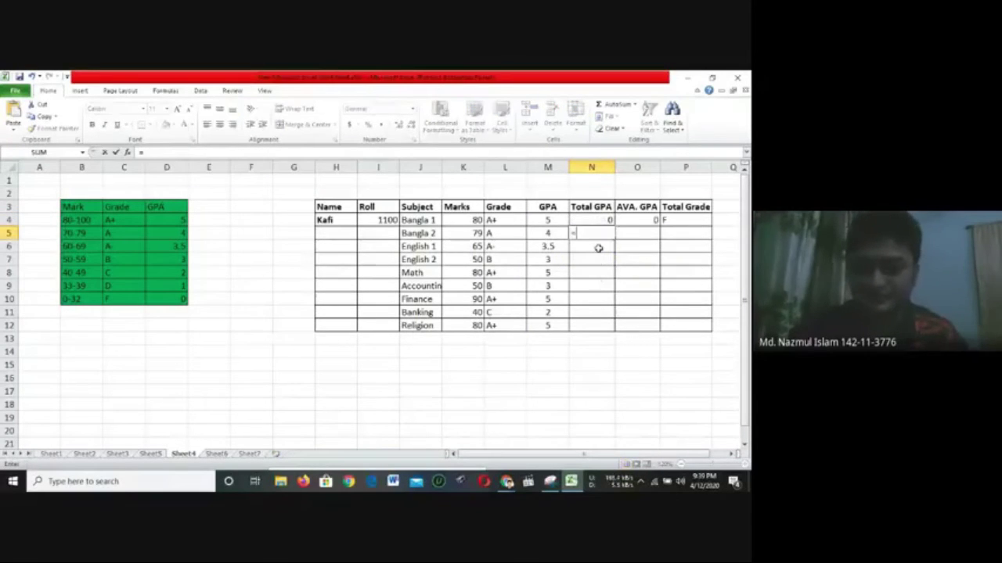
pyautogui.write('sum(')
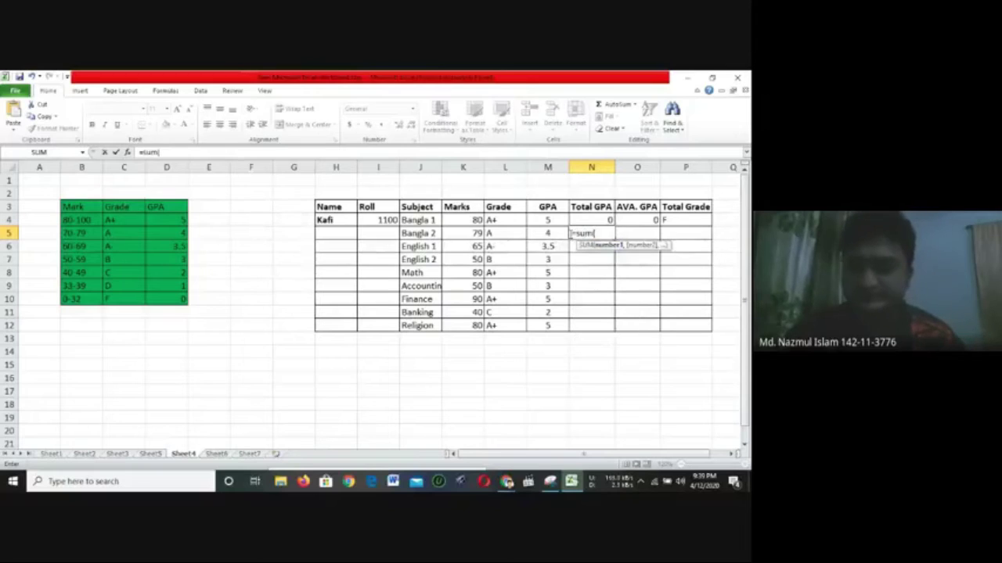
pyautogui.moveTo(550, 221); pyautogui.dragTo(549, 324)
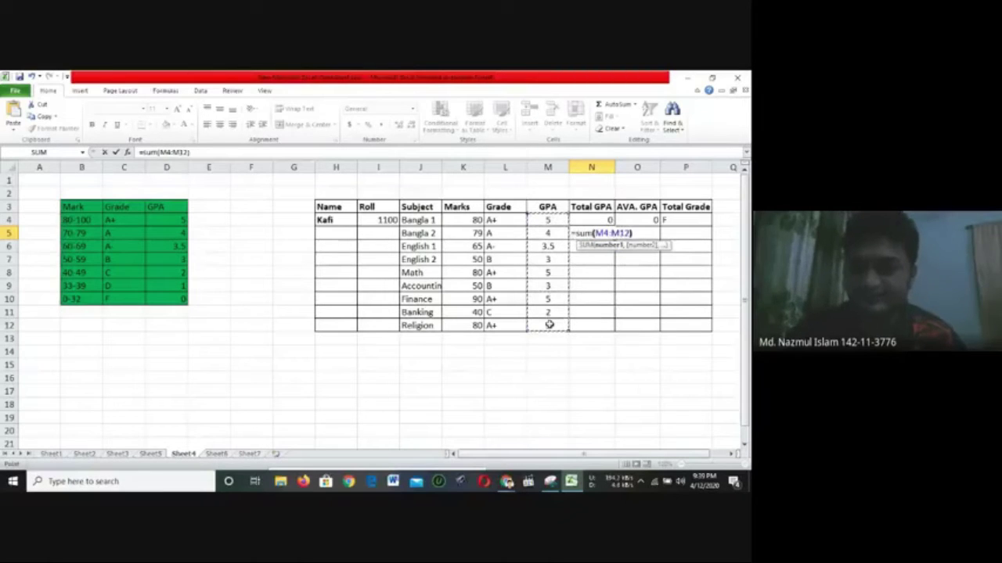
pyautogui.press('Return')
pyautogui.click(598, 228)
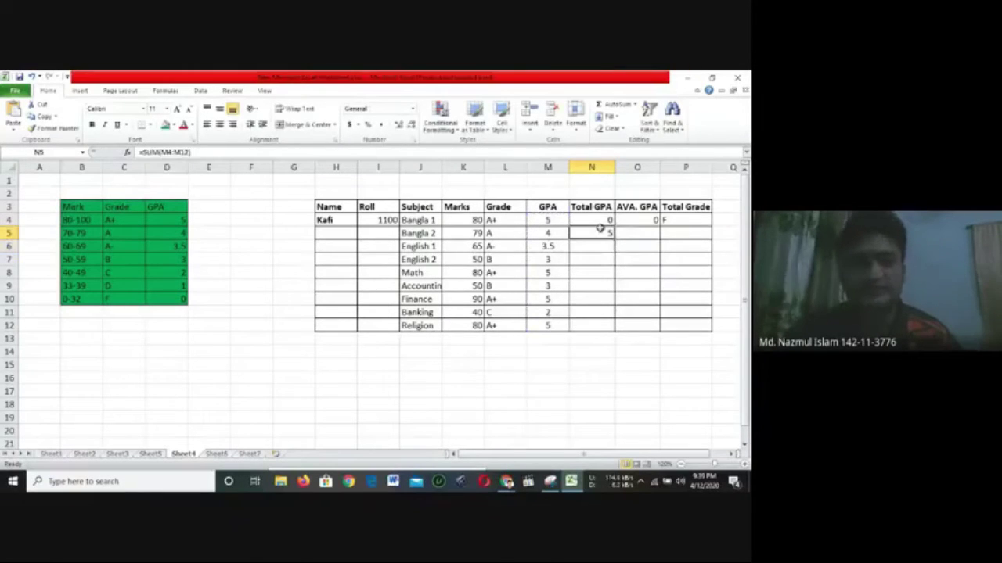
# Add a test =SUM of the GPA cells in M13, then delete it
pyautogui.click(549, 337)
pyautogui.write('=sum(')
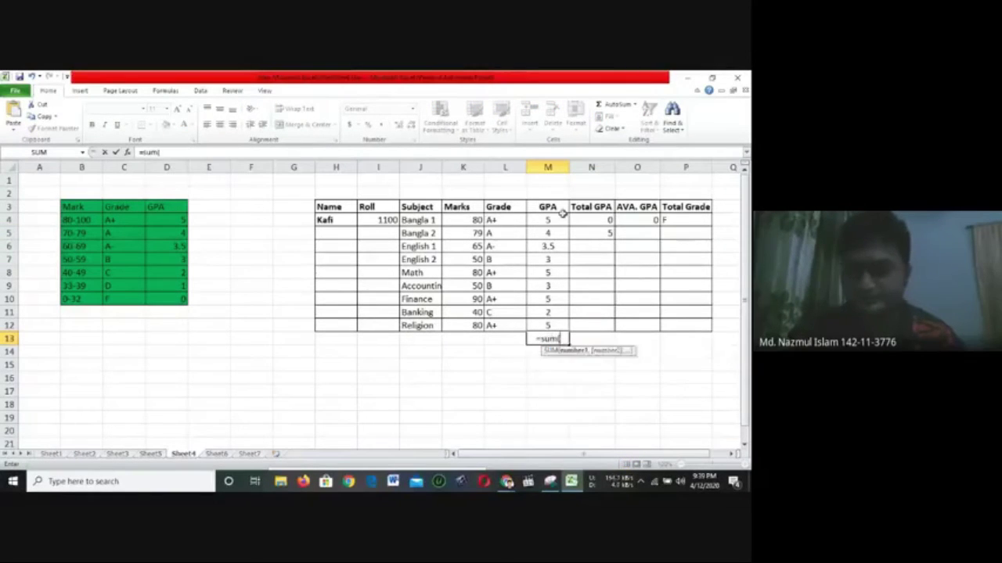
pyautogui.moveTo(548, 220); pyautogui.dragTo(563, 313)
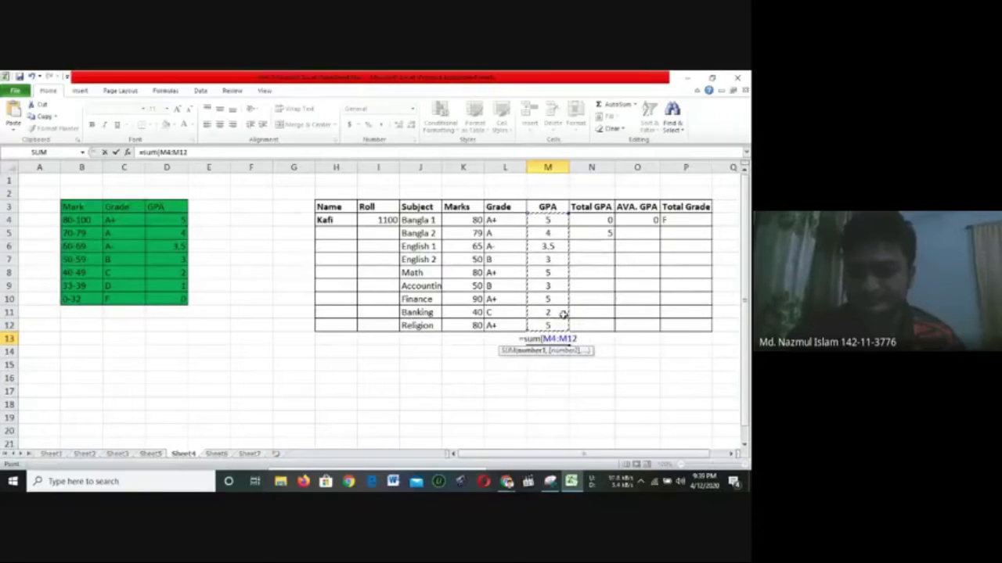
pyautogui.write(')')
pyautogui.press('Return')
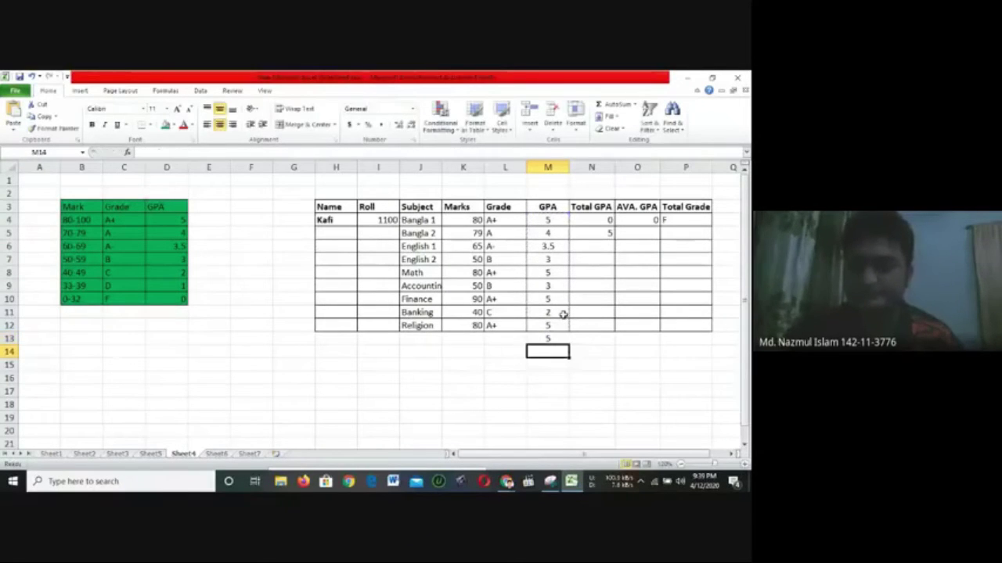
pyautogui.click(552, 337)
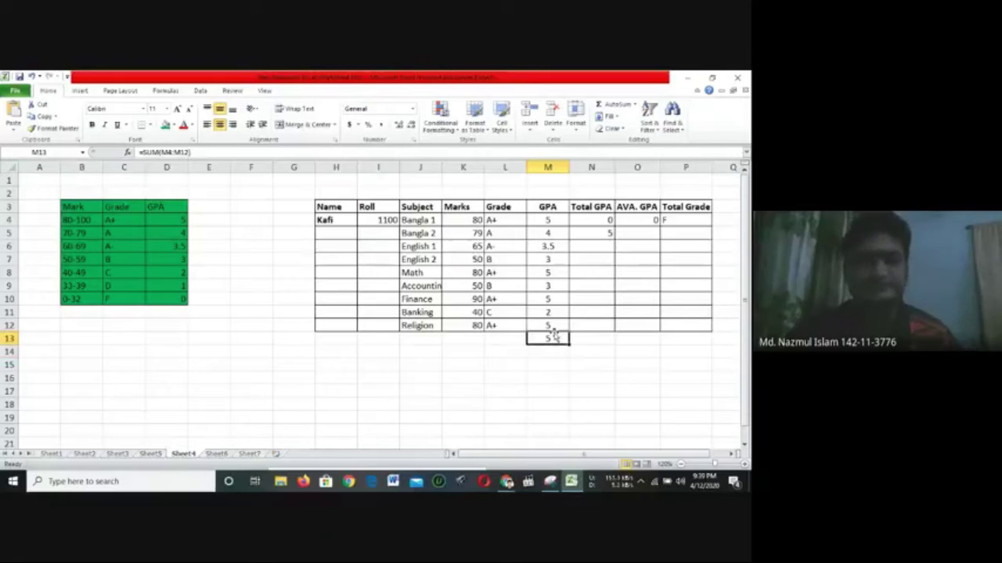
pyautogui.press('Delete')
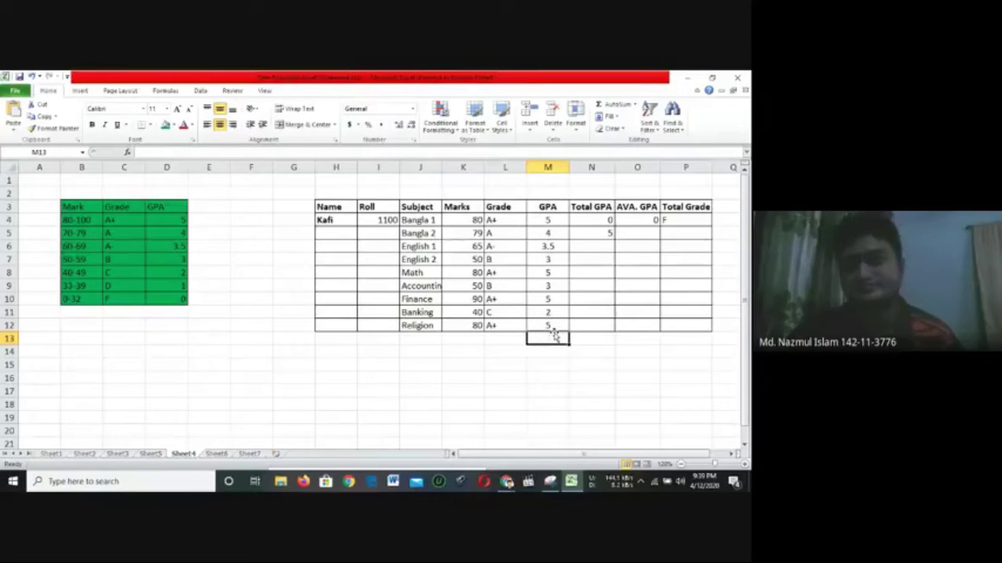
# AutoSum M4:M12 in N6, give N5 two decimals, then clear N5's test total
pyautogui.click(588, 247)
pyautogui.click(610, 104)
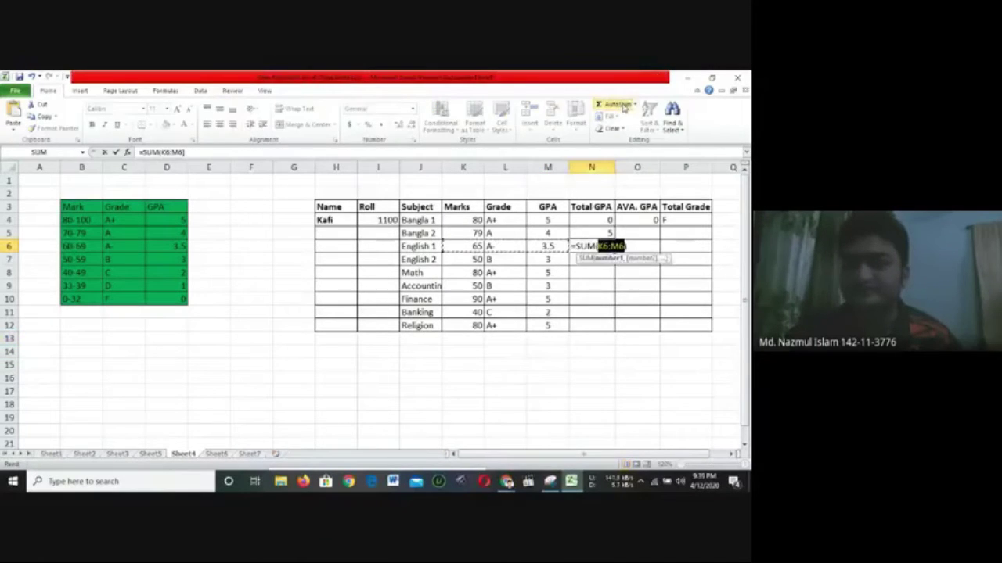
pyautogui.moveTo(552, 222); pyautogui.dragTo(559, 326)
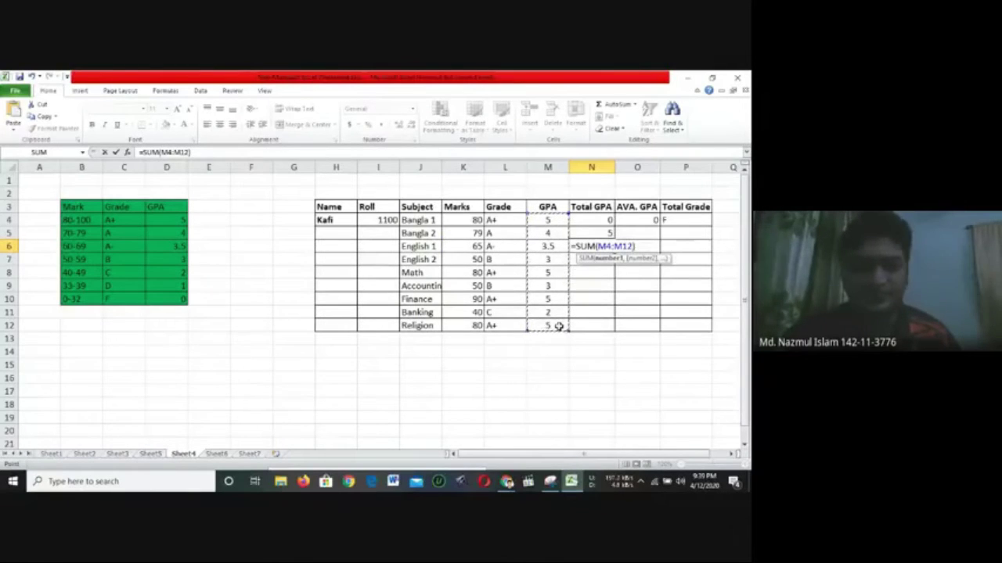
pyautogui.press('Return')
pyautogui.click(585, 235)
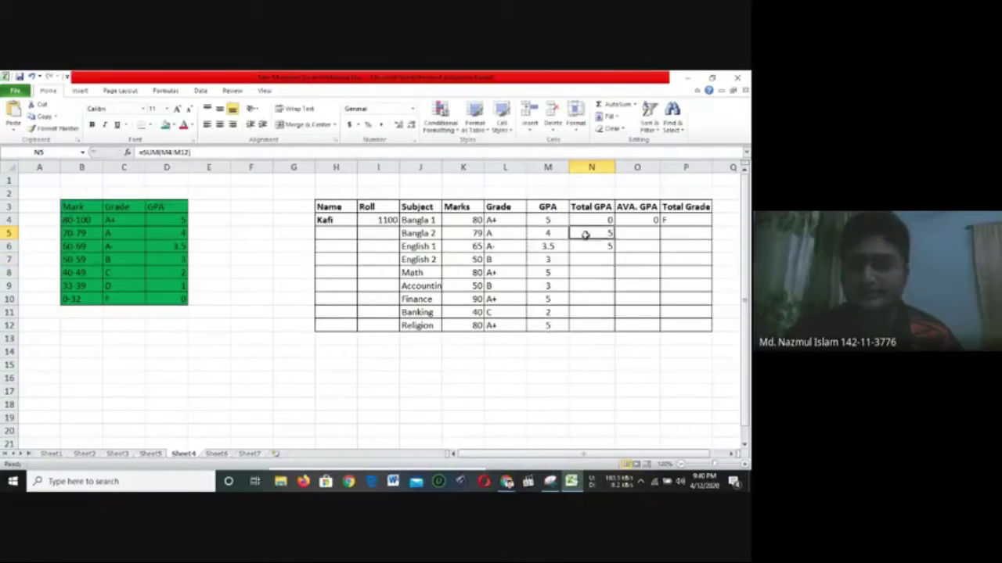
pyautogui.click(413, 109)
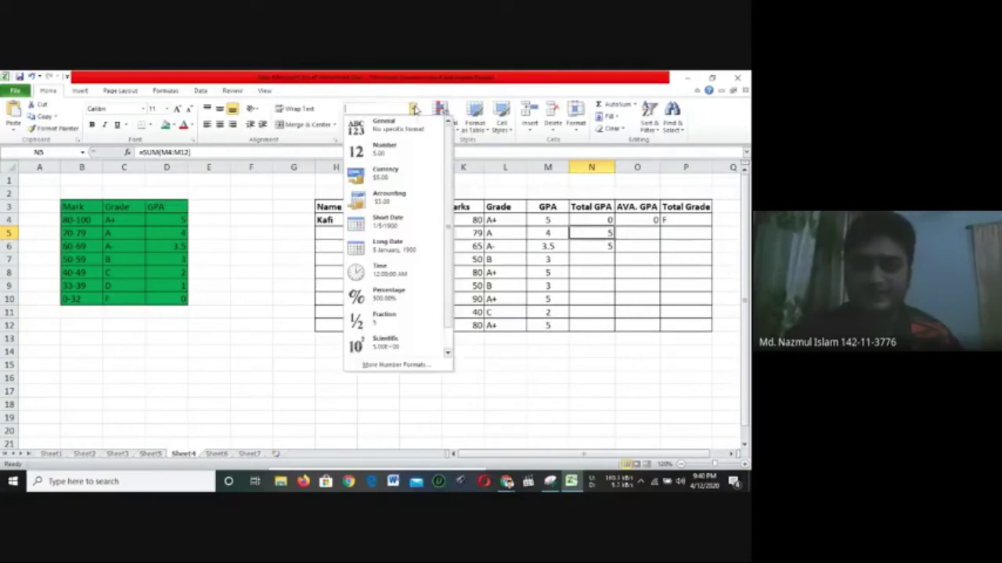
pyautogui.click(404, 153)
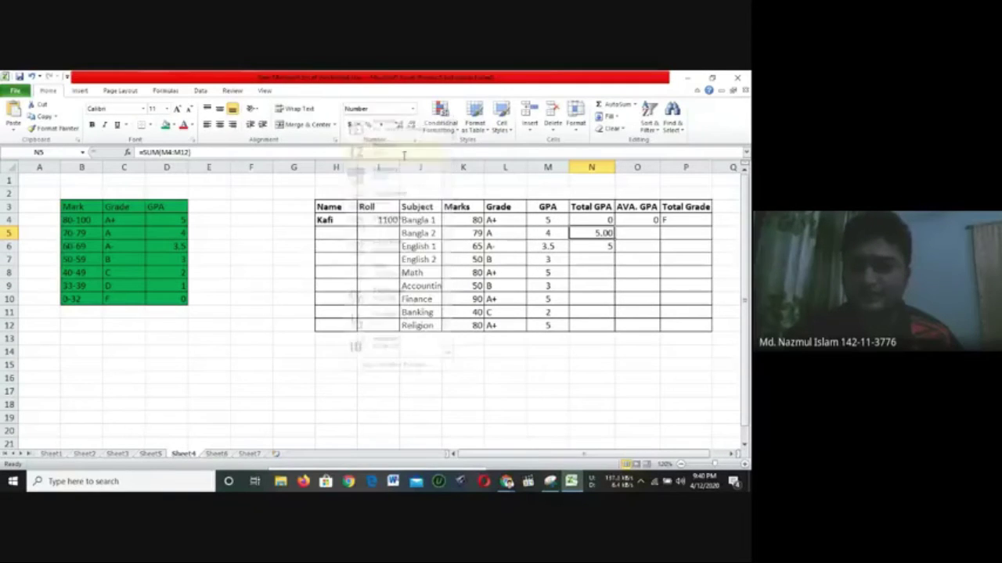
pyautogui.click(597, 244)
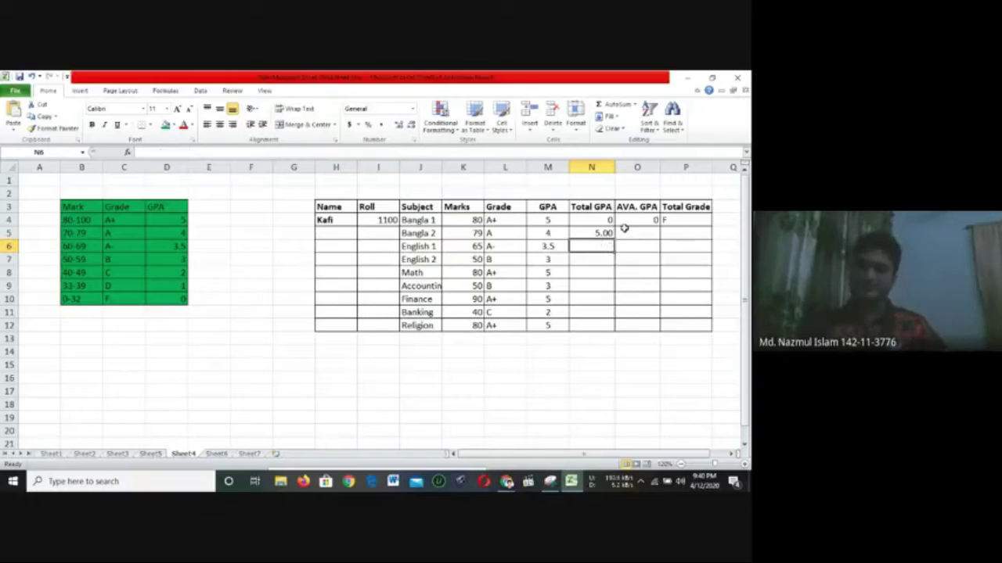
pyautogui.click(578, 233)
pyautogui.press('Delete')
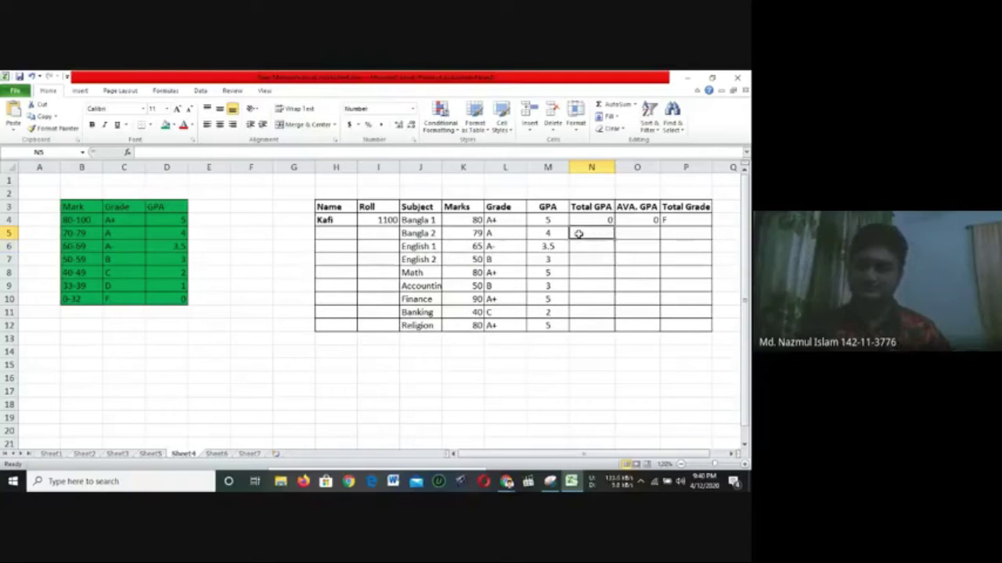
# Re-enter =SUM(M4:M12) in the Total GPA cell N4
pyautogui.click(579, 222)
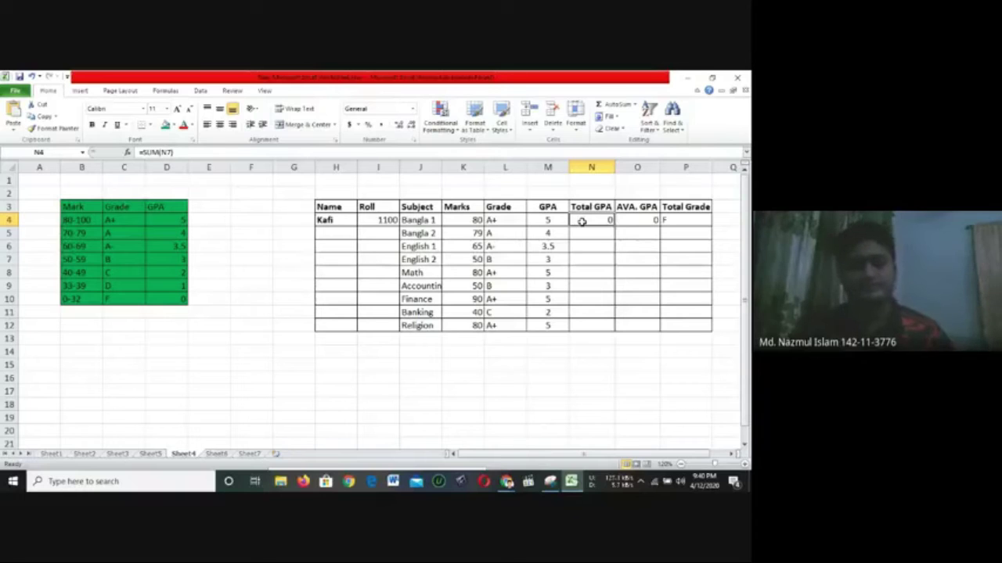
pyautogui.write('=sum(')
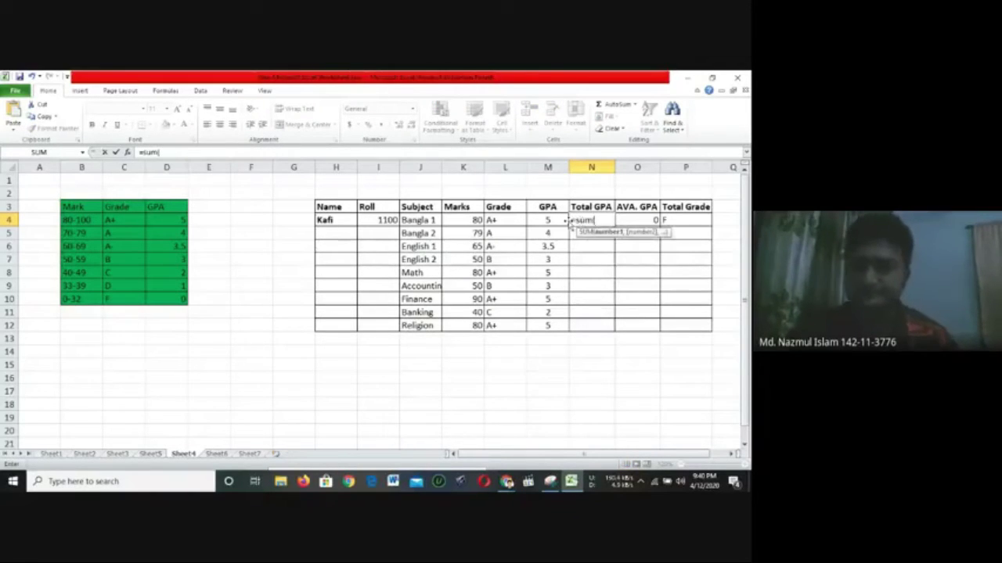
pyautogui.moveTo(569, 224); pyautogui.dragTo(553, 323)
pyautogui.write(')')
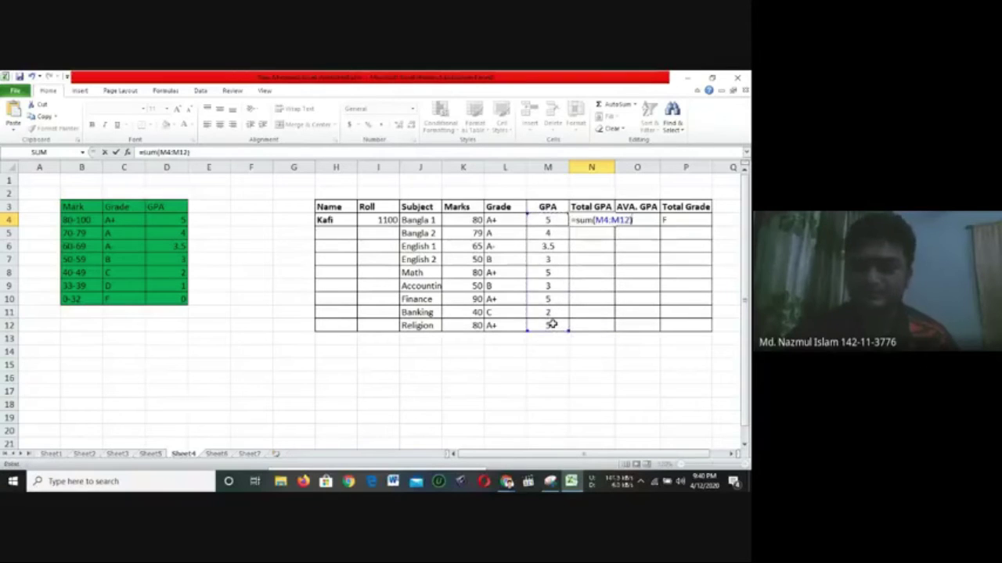
pyautogui.press('Return')
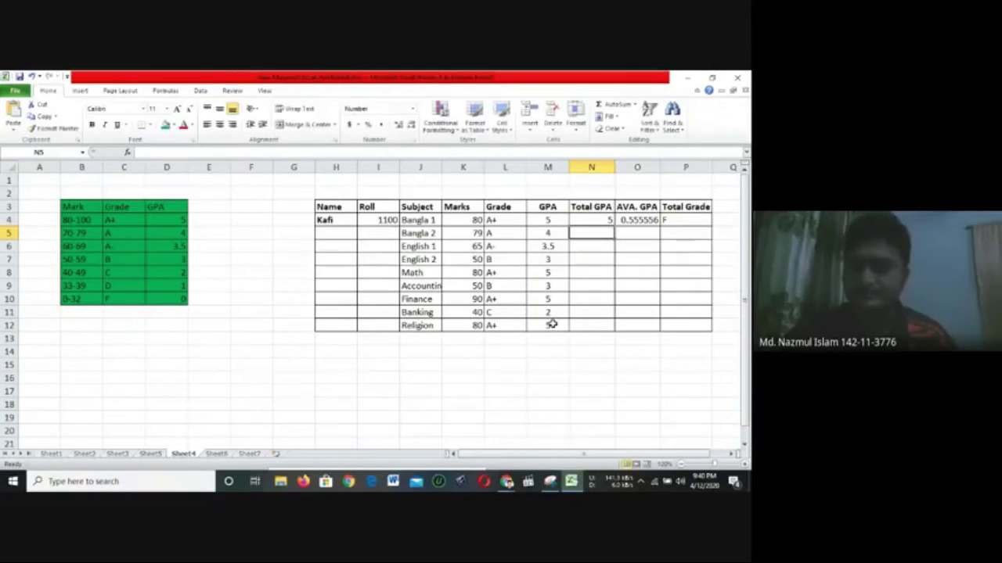
pyautogui.click(601, 221)
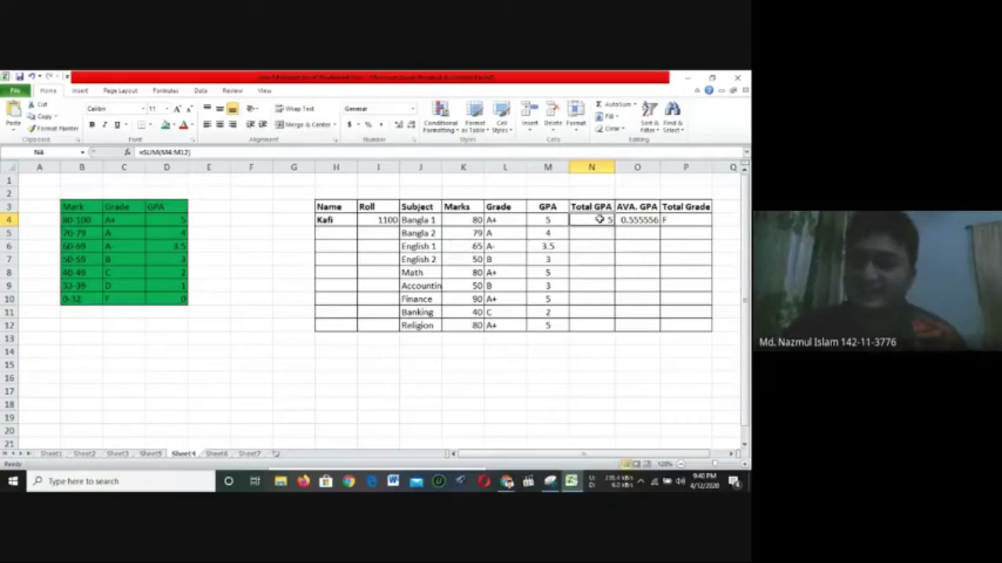
pyautogui.click(219, 233)
# Enter a test =SUM(M4:M12) in cell E5
pyautogui.write('=sum(')
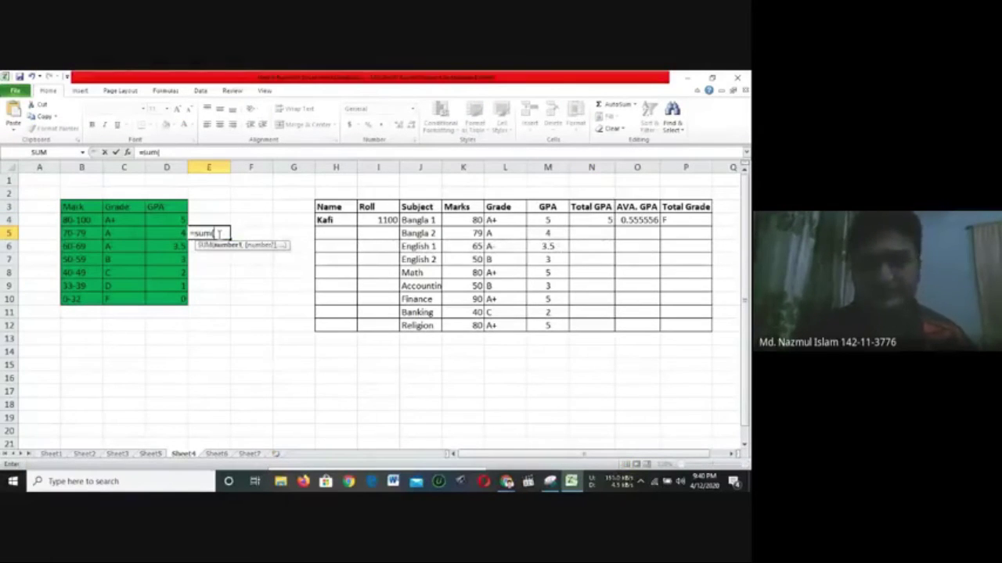
pyautogui.moveTo(545, 222); pyautogui.dragTo(543, 322)
pyautogui.write(')')
pyautogui.press('Return')
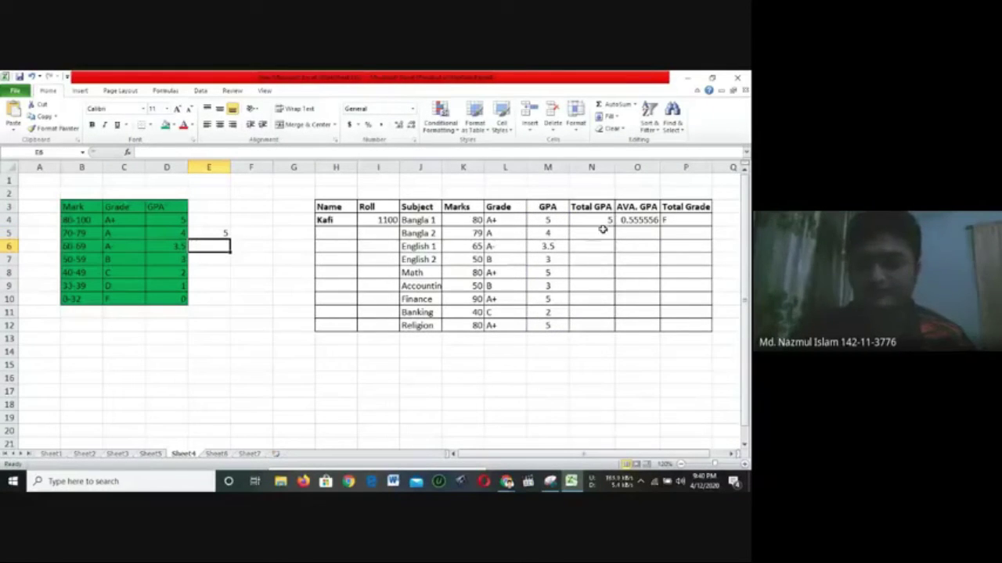
# Enter =M4+M5+M6+M7 in G7 to total the first four GPAs
pyautogui.click(278, 259)
pyautogui.write('=')
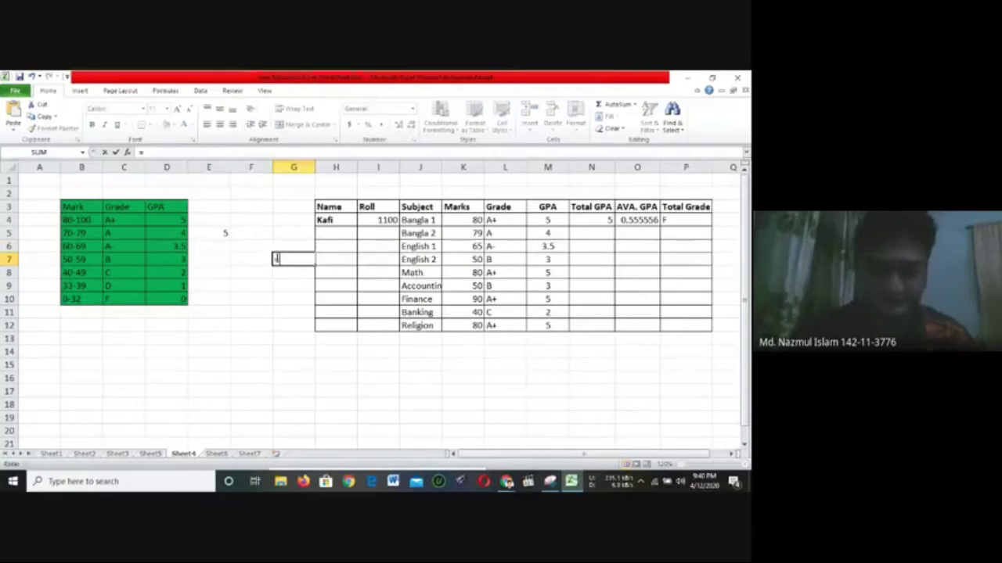
pyautogui.click(534, 220)
pyautogui.write('+')
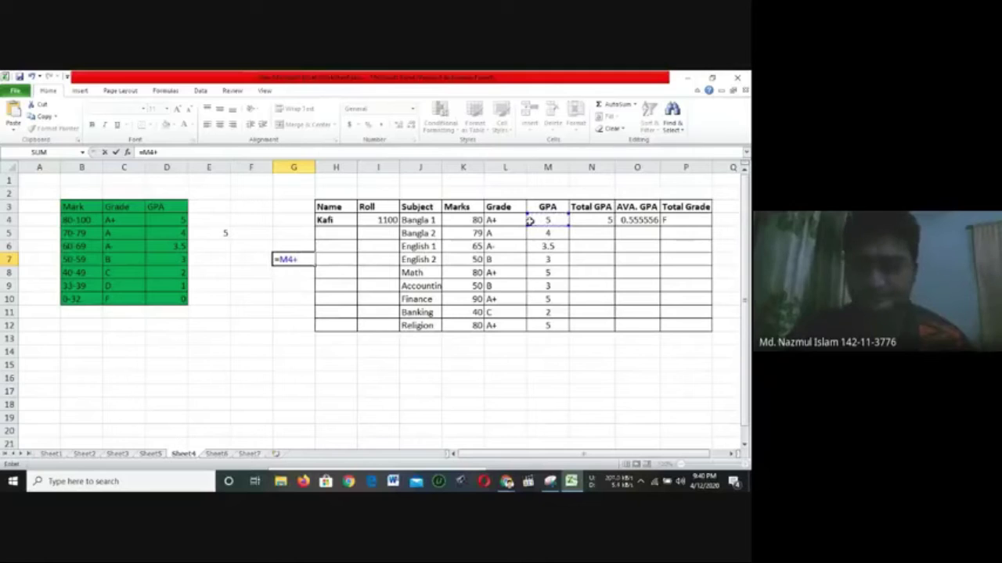
pyautogui.click(536, 232)
pyautogui.write('+')
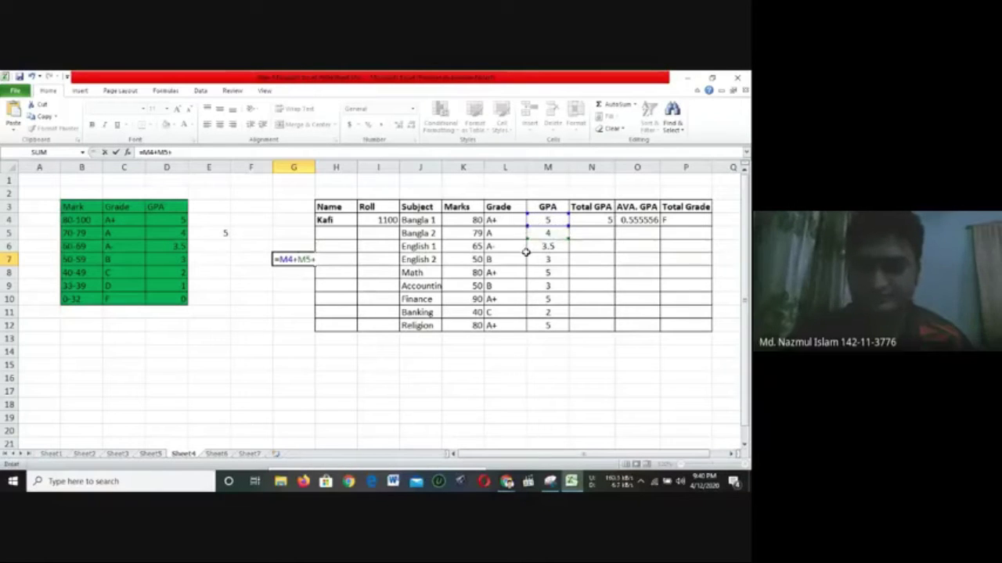
pyautogui.click(530, 246)
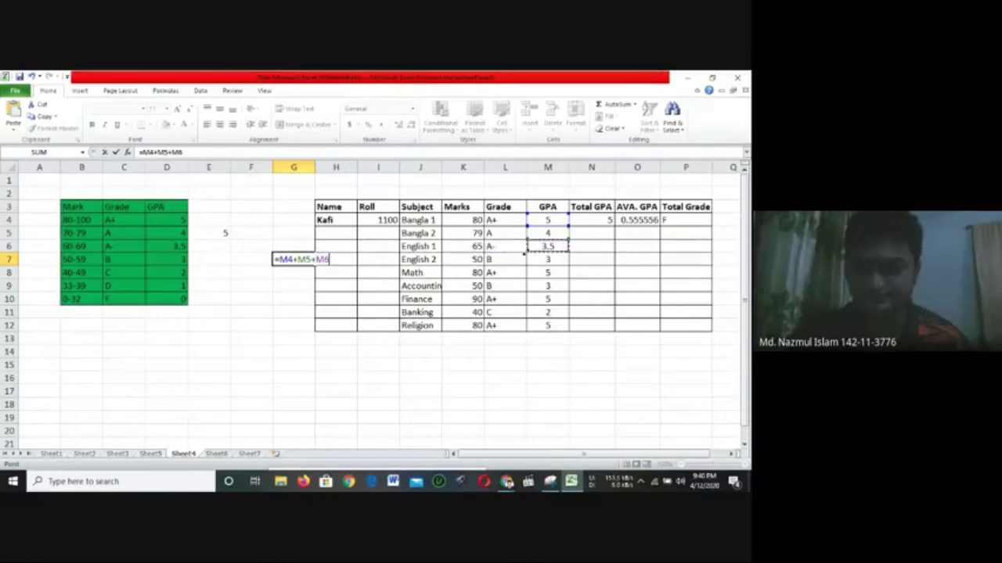
pyautogui.write('+')
pyautogui.press('Down')
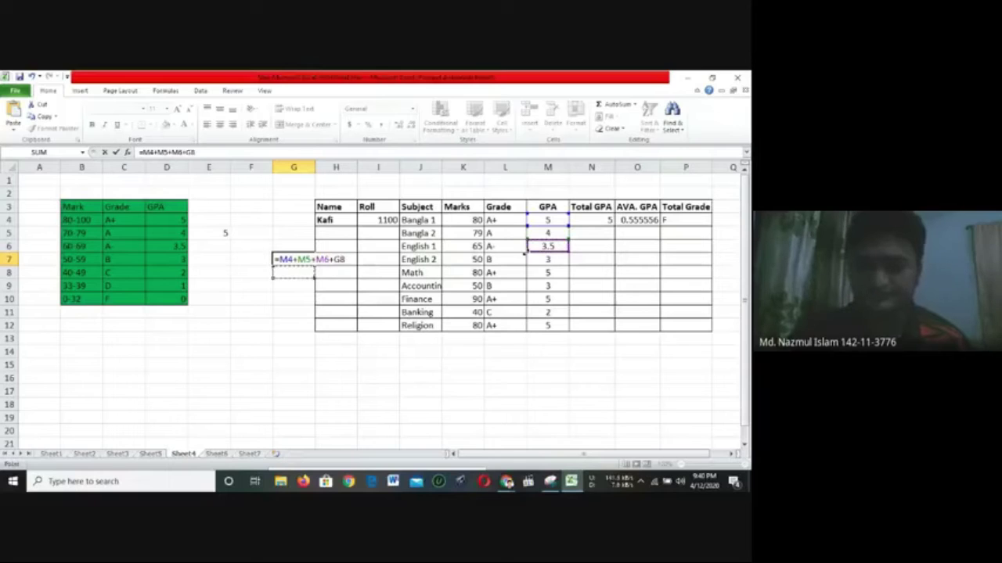
pyautogui.click(550, 261)
pyautogui.press('Return')
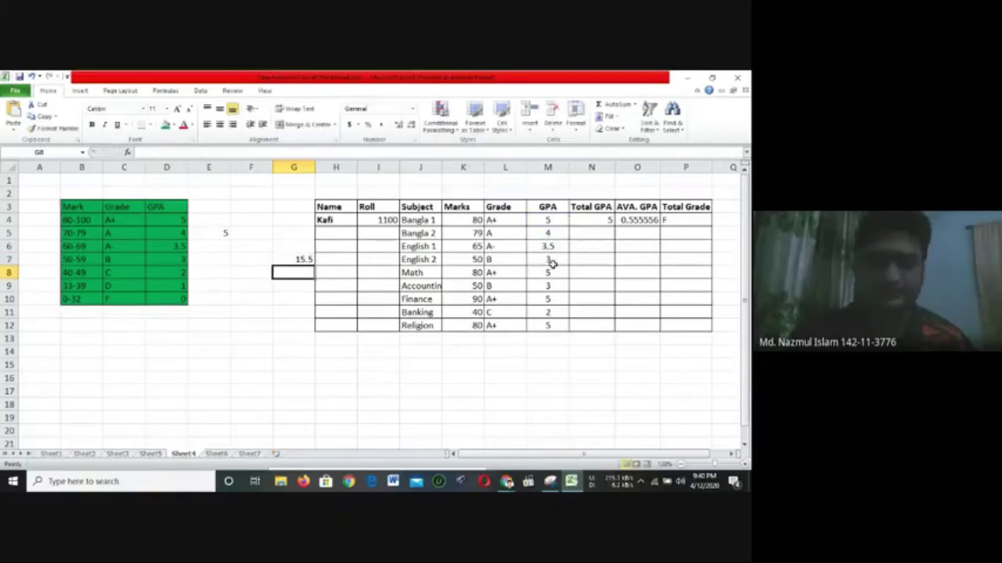
pyautogui.click(588, 222)
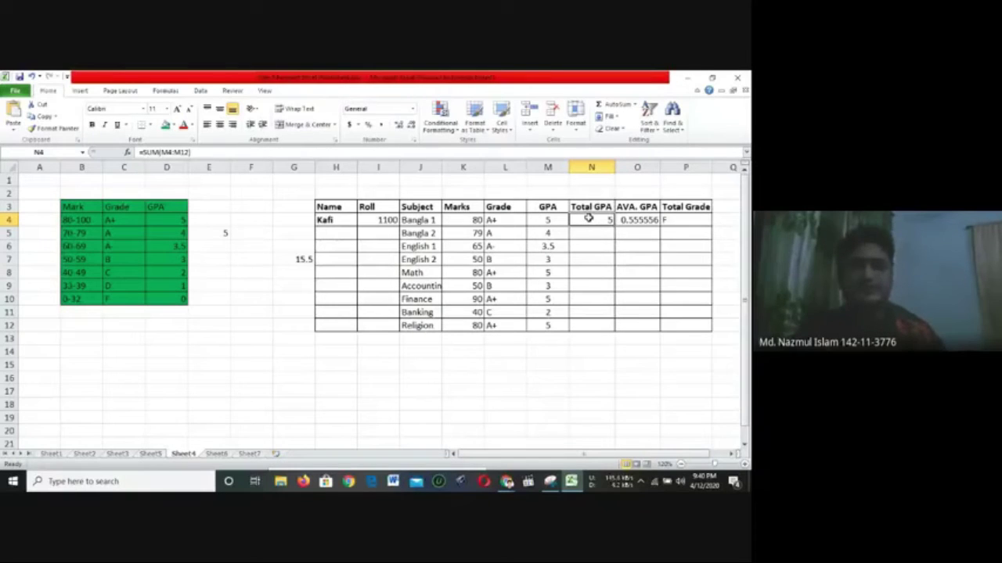
# Clear N4 and delete the Total GPA column, undoing a blank column inserted before GPA
pyautogui.press('Delete')
pyautogui.click(590, 167)
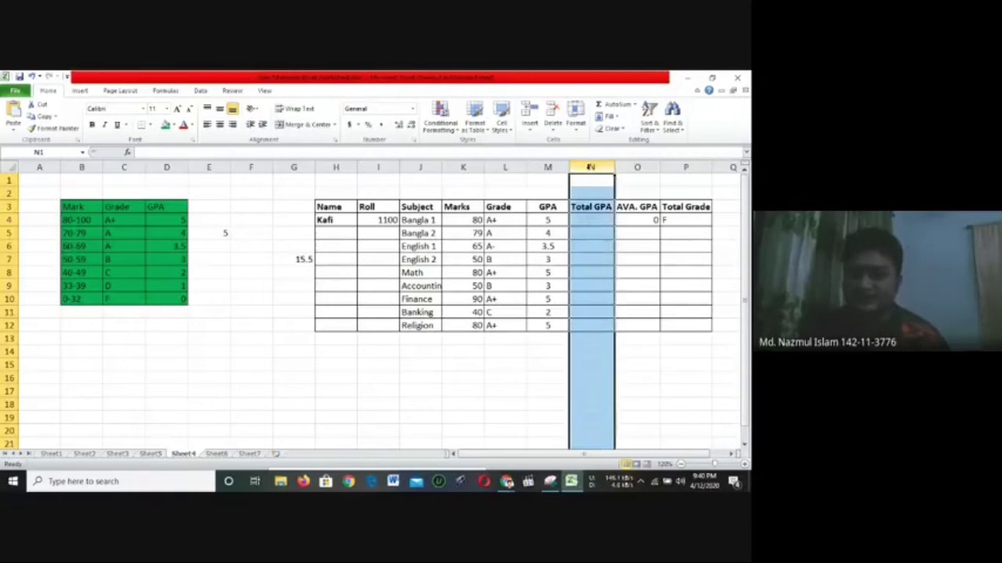
pyautogui.rightClick(590, 167)
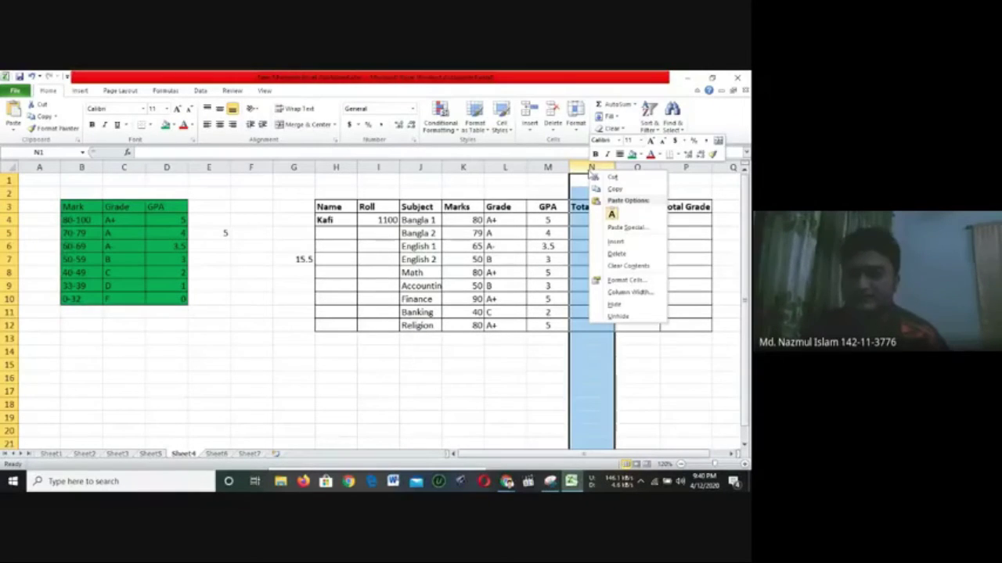
pyautogui.click(631, 254)
pyautogui.rightClick(548, 167)
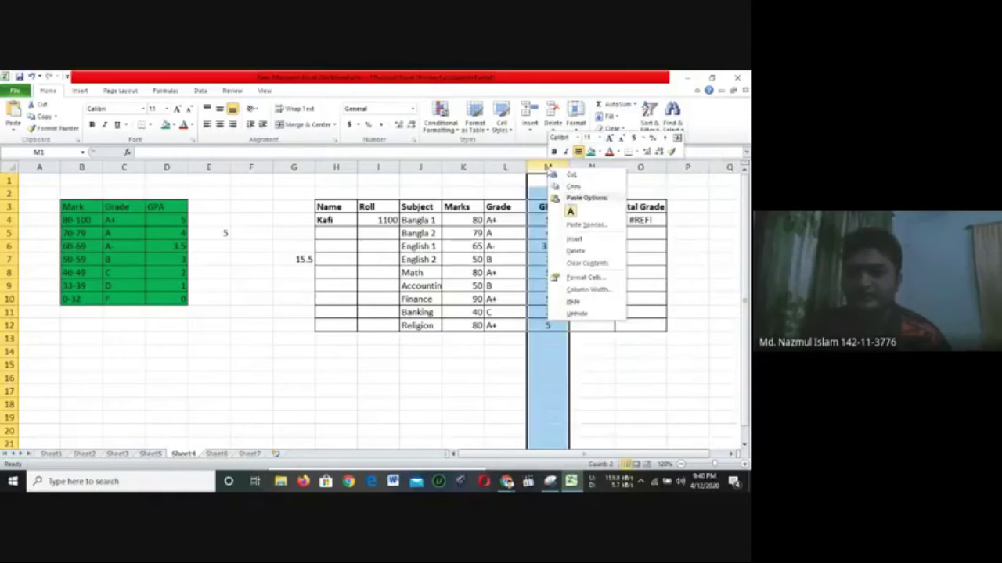
pyautogui.click(607, 239)
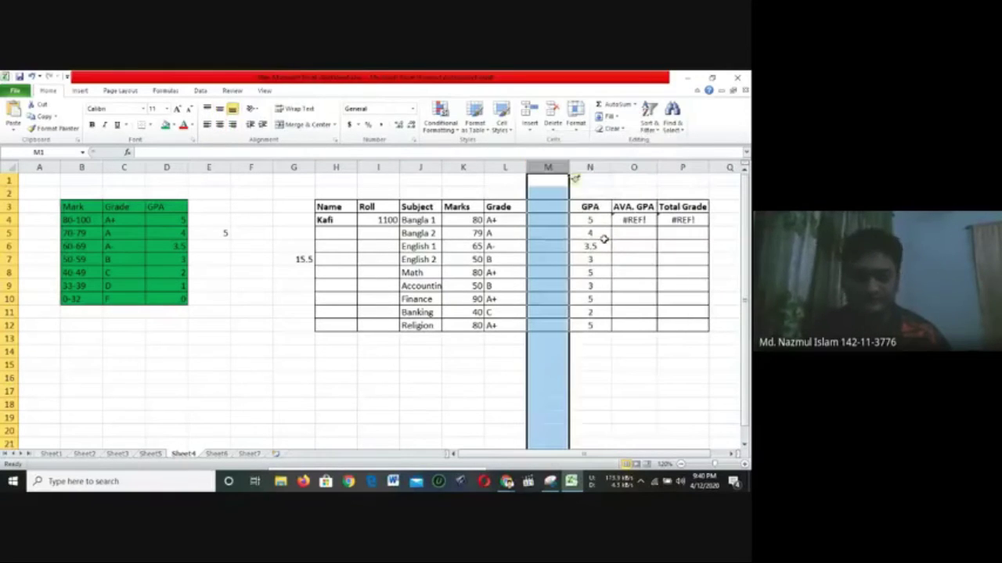
pyautogui.hotkey('ctrl', 'z')
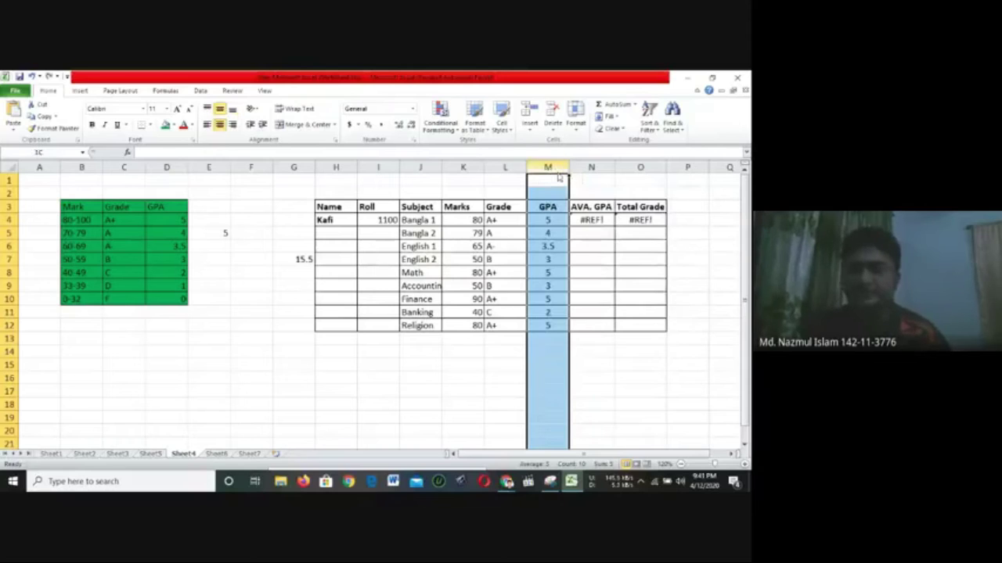
# Insert a blank column before AVA. GPA, then switch to Chrome and back
pyautogui.rightClick(556, 166)
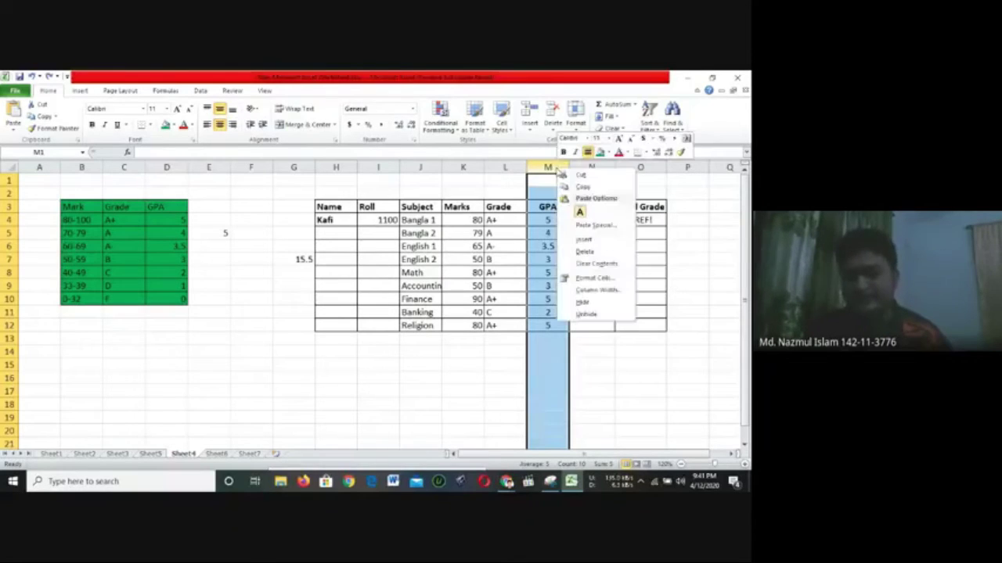
pyautogui.click(599, 171)
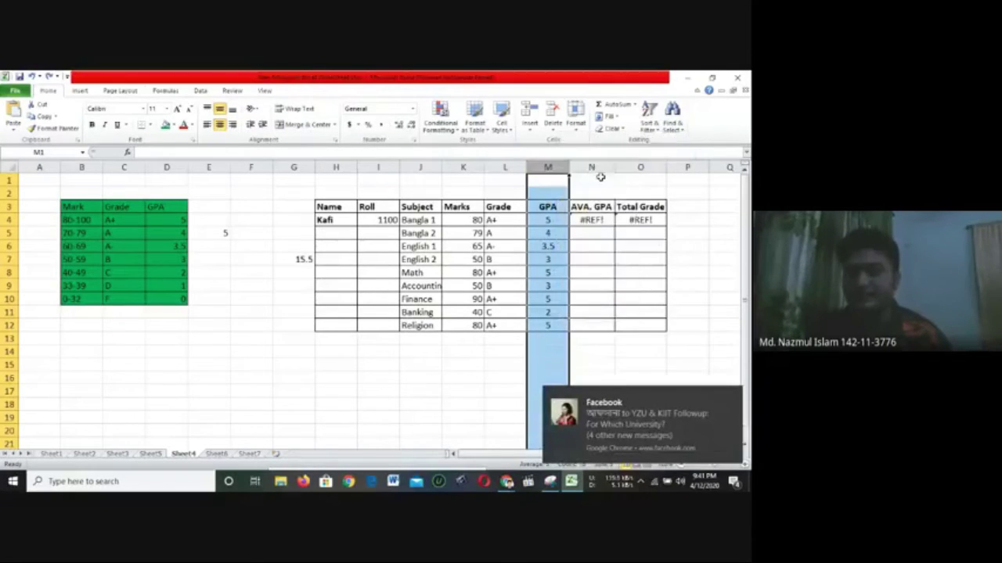
pyautogui.rightClick(596, 171)
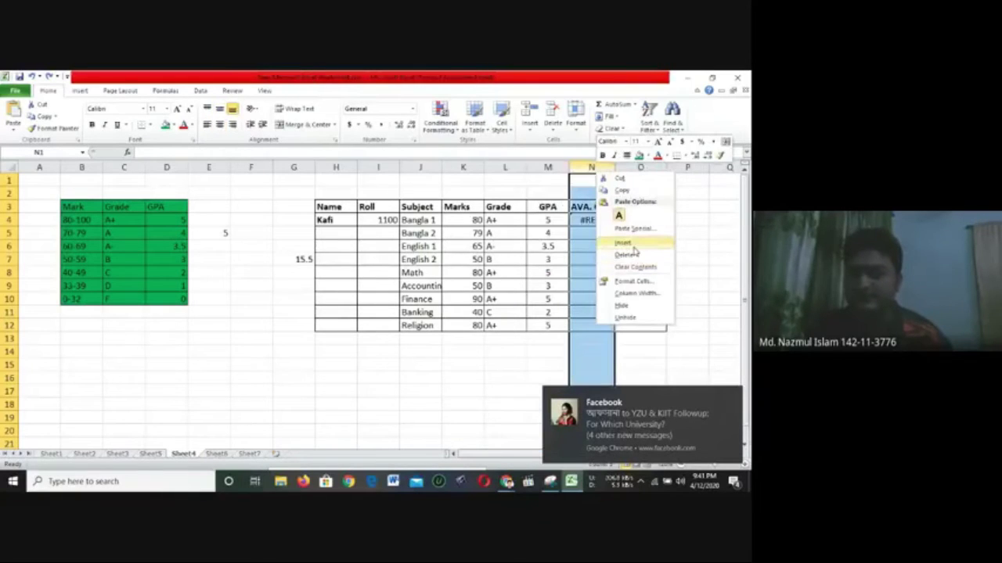
pyautogui.click(638, 256)
pyautogui.click(733, 398)
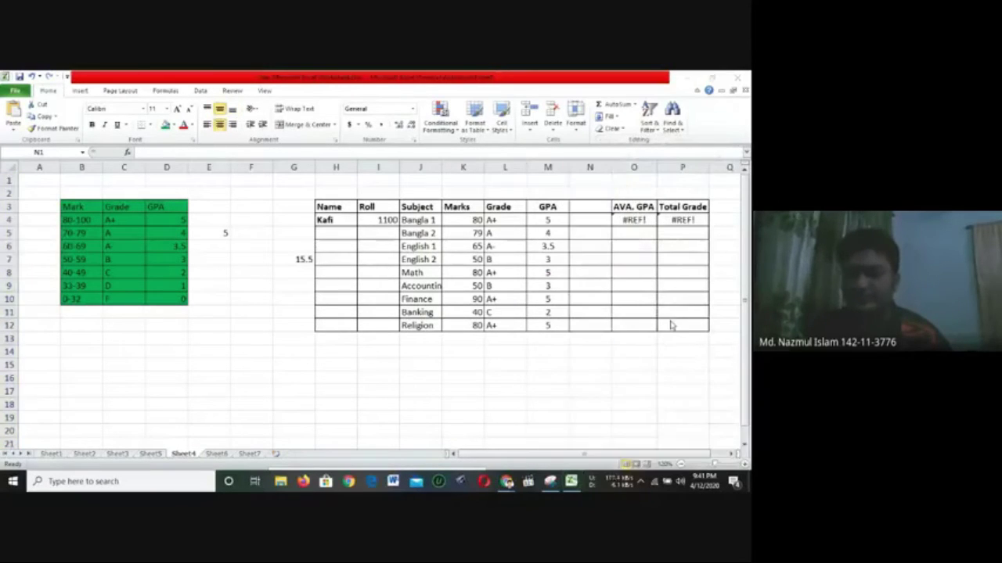
pyautogui.hotkey('alt', 'Tab')
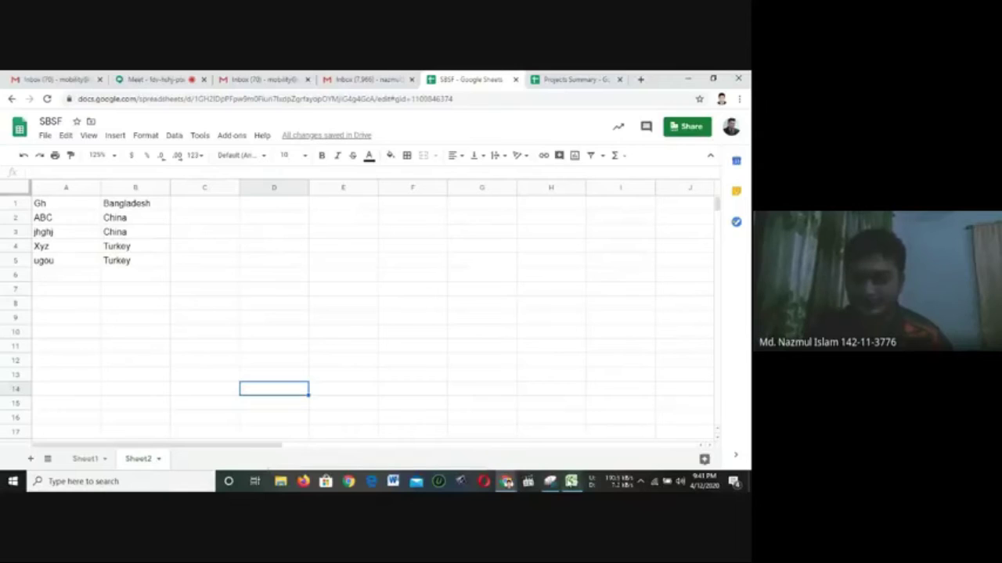
pyautogui.hotkey('alt', 'Tab')
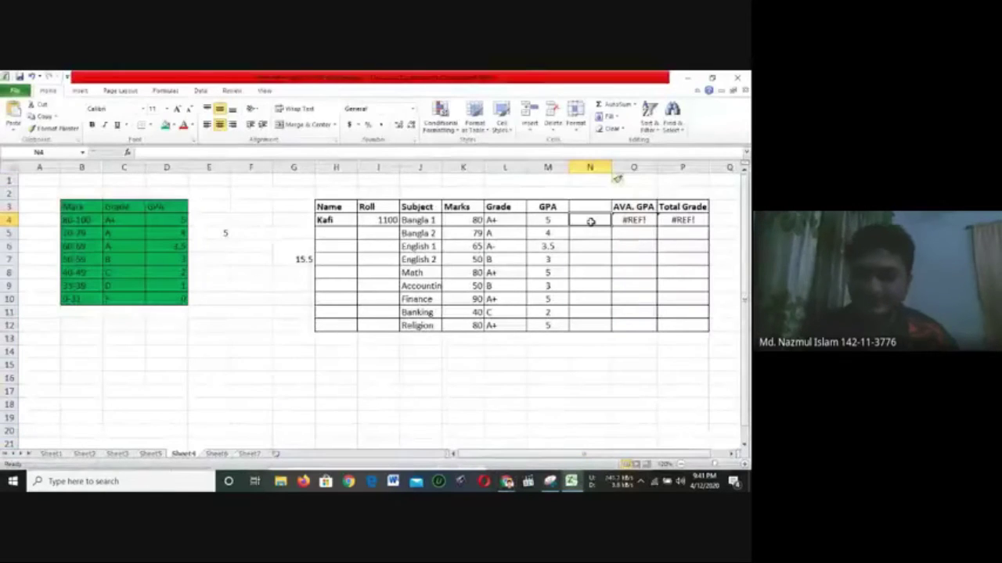
# AutoSum the GPA column into N4, then undo twice to restore the Total GPA column with N4 blank
pyautogui.click(608, 103)
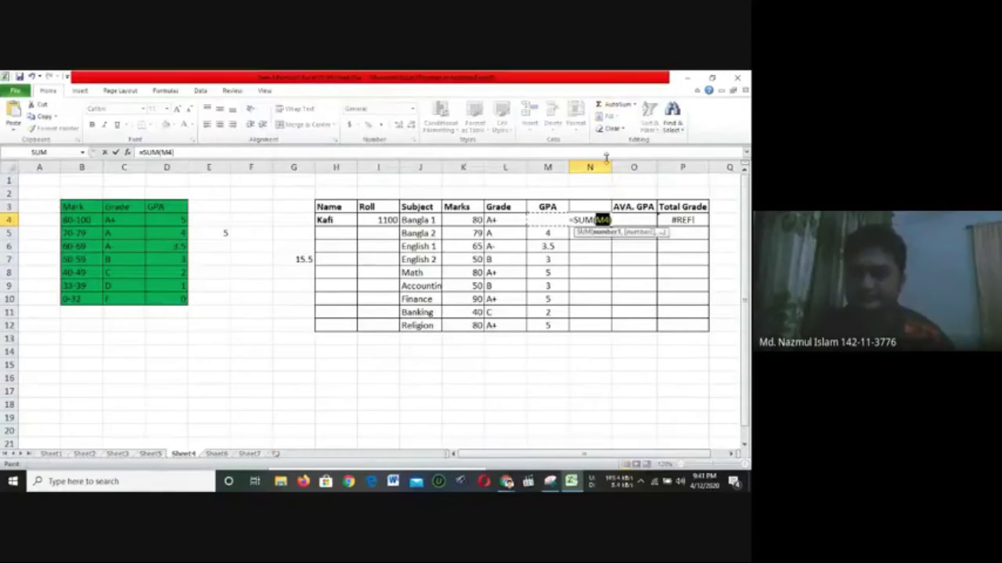
pyautogui.moveTo(551, 233); pyautogui.dragTo(556, 327)
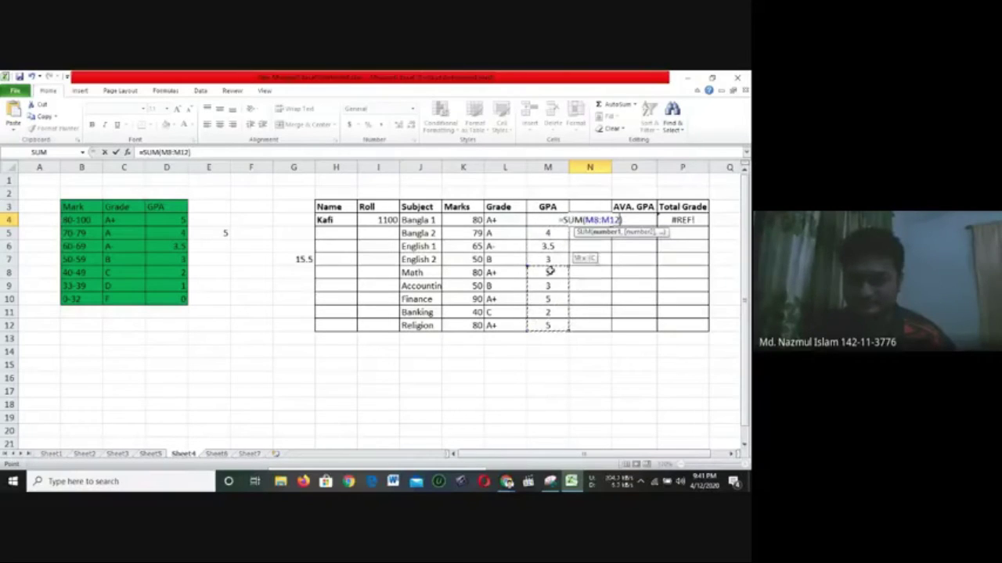
pyautogui.press('Return')
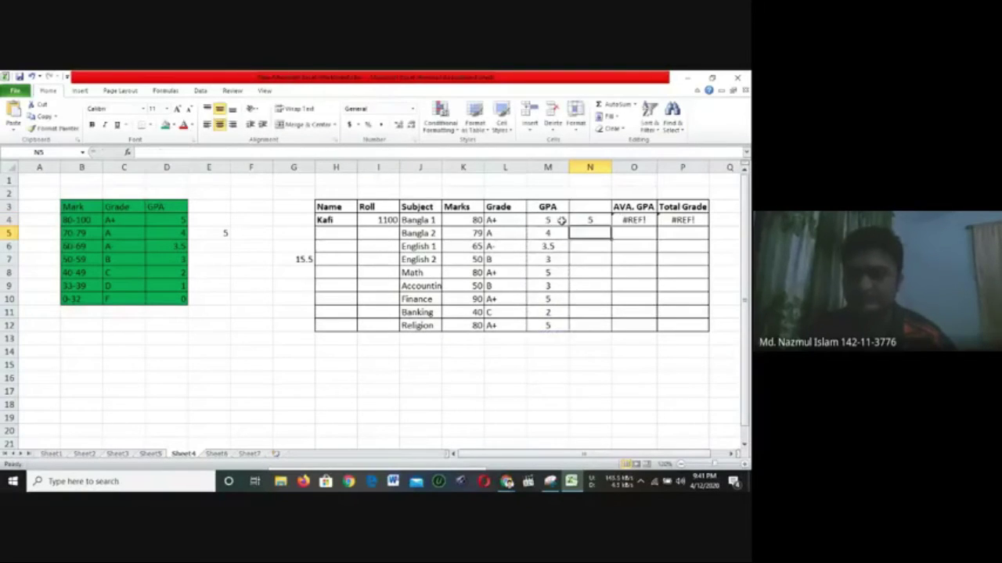
pyautogui.click(599, 219)
pyautogui.click(631, 219)
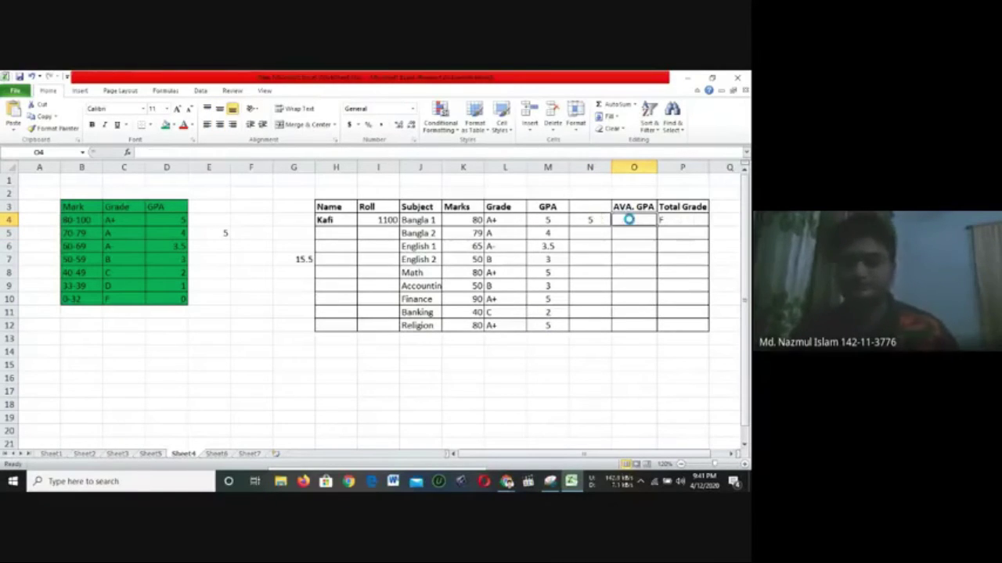
pyautogui.hotkey('ctrl', 'z')
pyautogui.hotkey('ctrl', 'z')
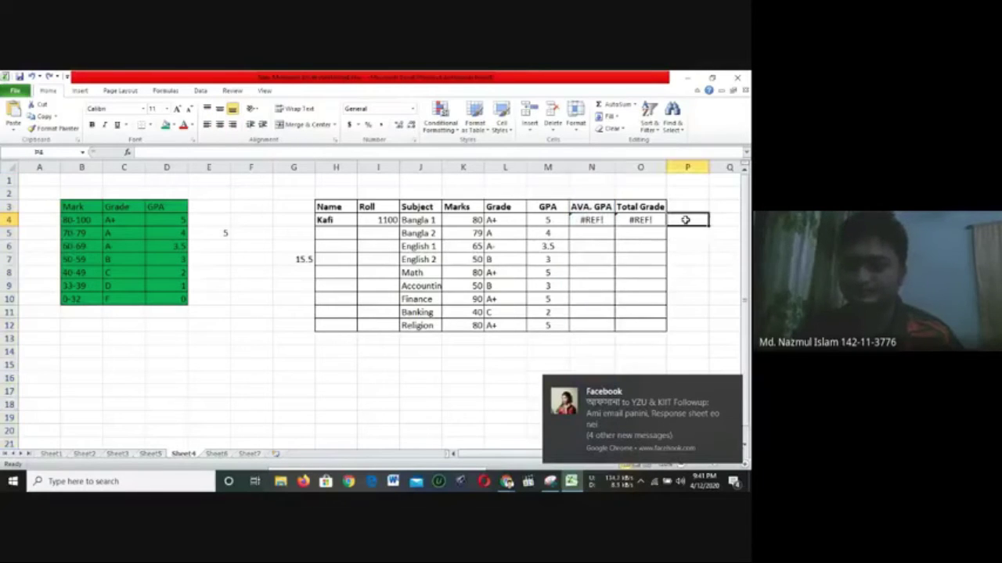
pyautogui.hotkey('ctrl', 'z')
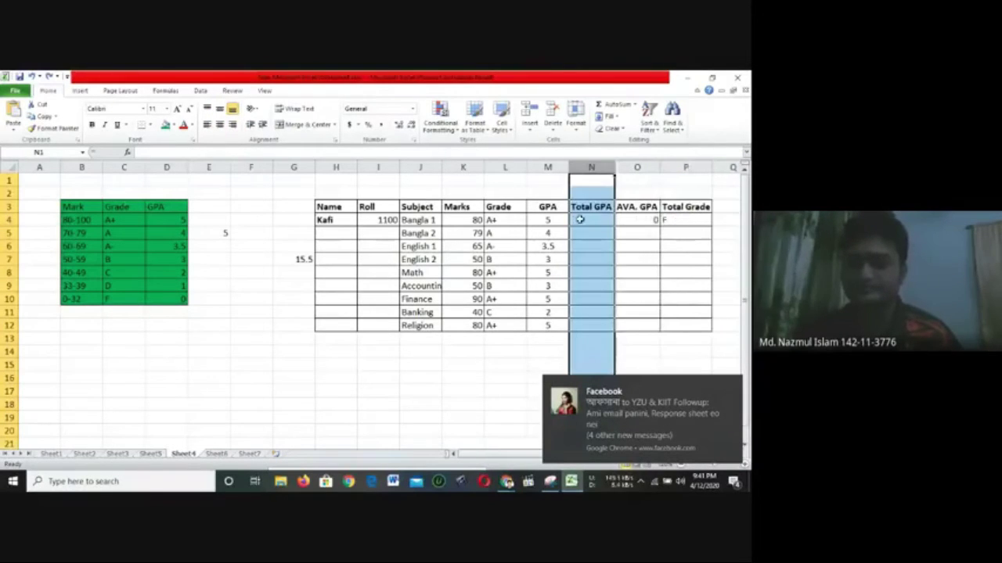
# Enter =M4+M5+M6+M7+M8+M9+M10+M11+M12 in N4, giving a Total GPA of 35.5
pyautogui.click(576, 220)
pyautogui.write('=')
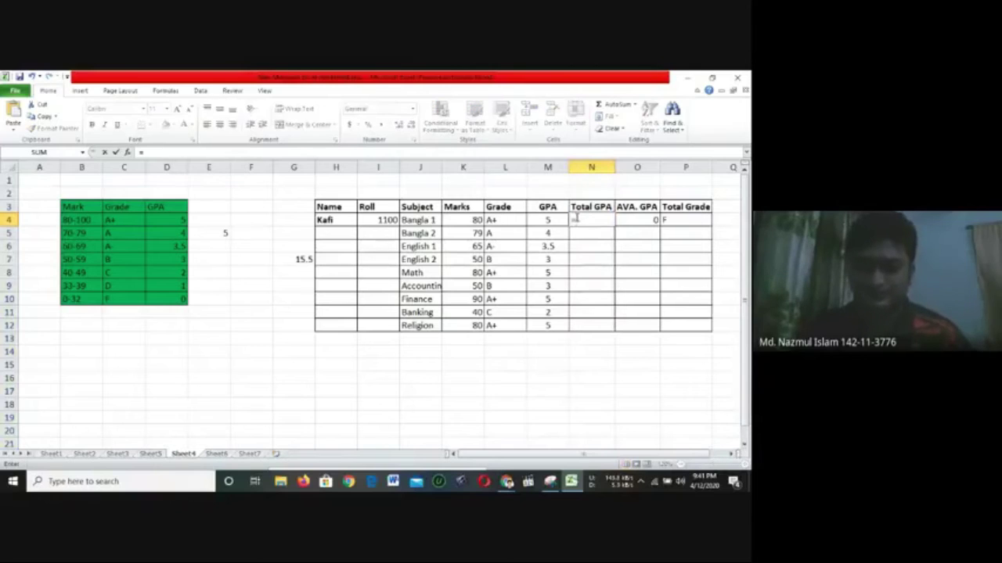
pyautogui.click(556, 224)
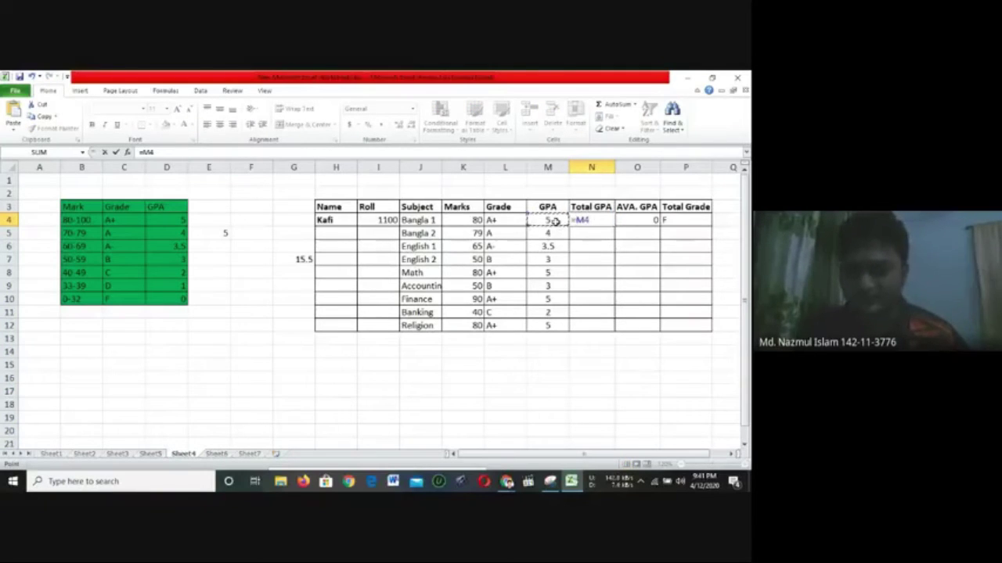
pyautogui.write('+')
pyautogui.click(554, 232)
pyautogui.write('+')
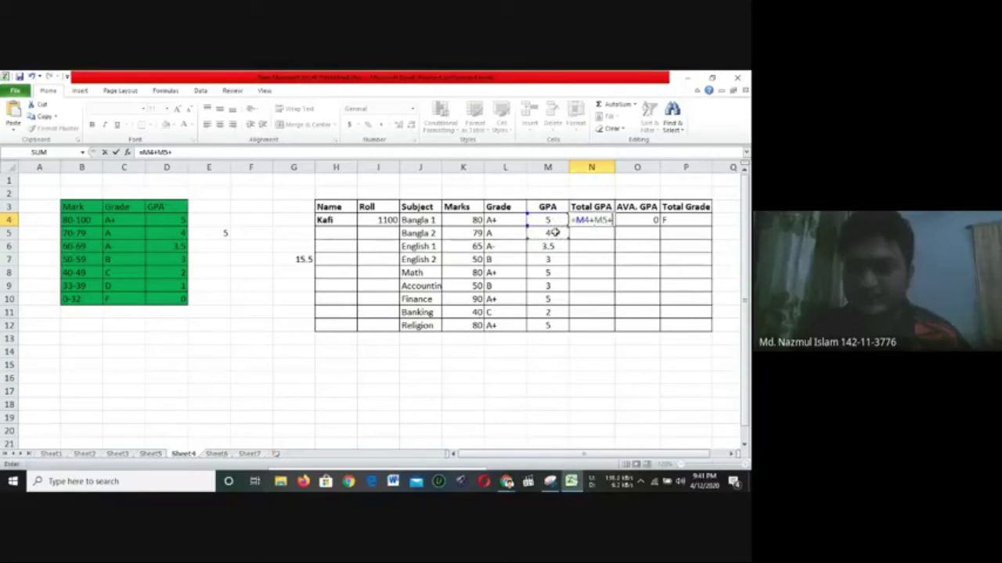
pyautogui.click(553, 245)
pyautogui.write('+')
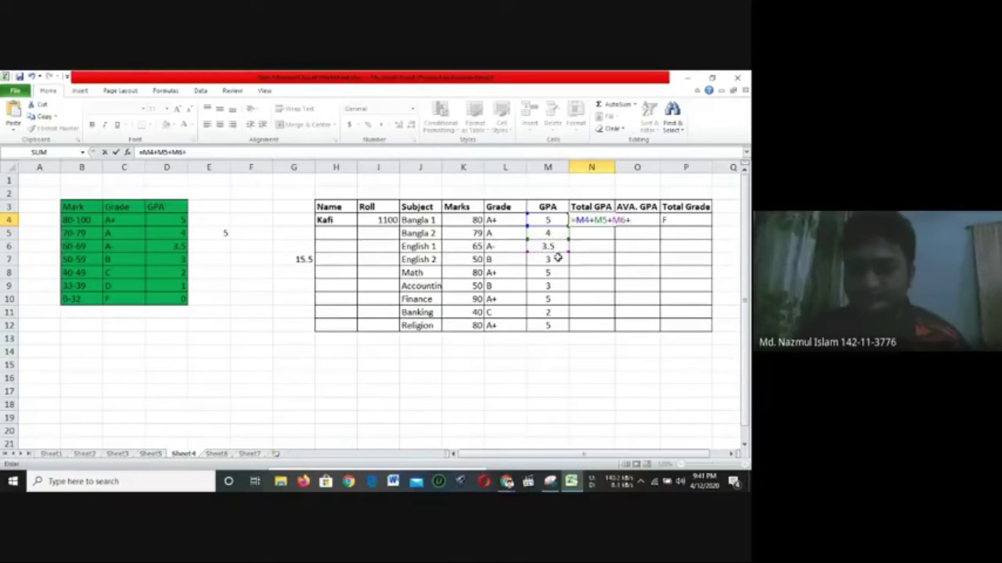
pyautogui.click(557, 257)
pyautogui.write('+')
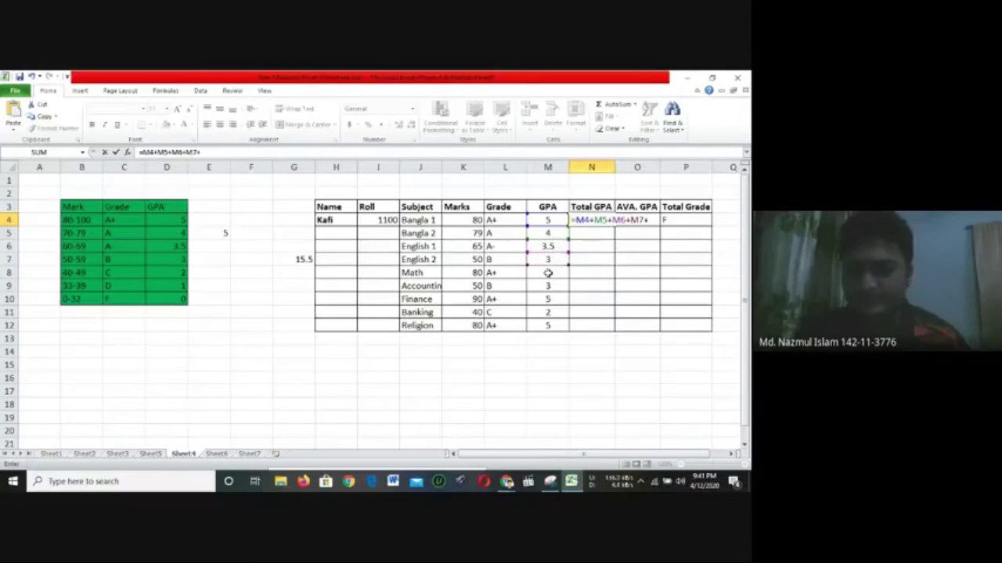
pyautogui.click(548, 273)
pyautogui.write('+')
pyautogui.click(549, 287)
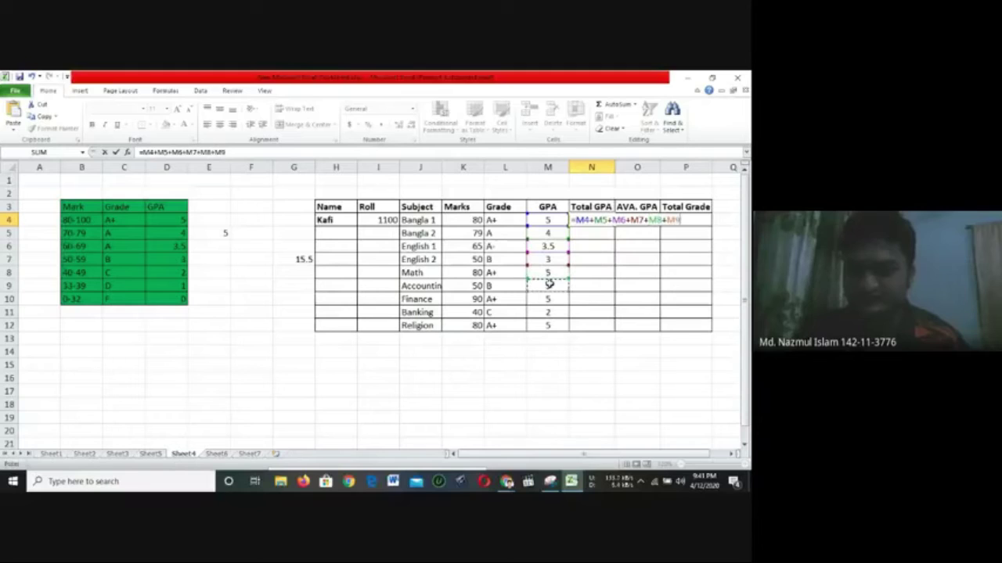
pyautogui.write('+')
pyautogui.click(550, 298)
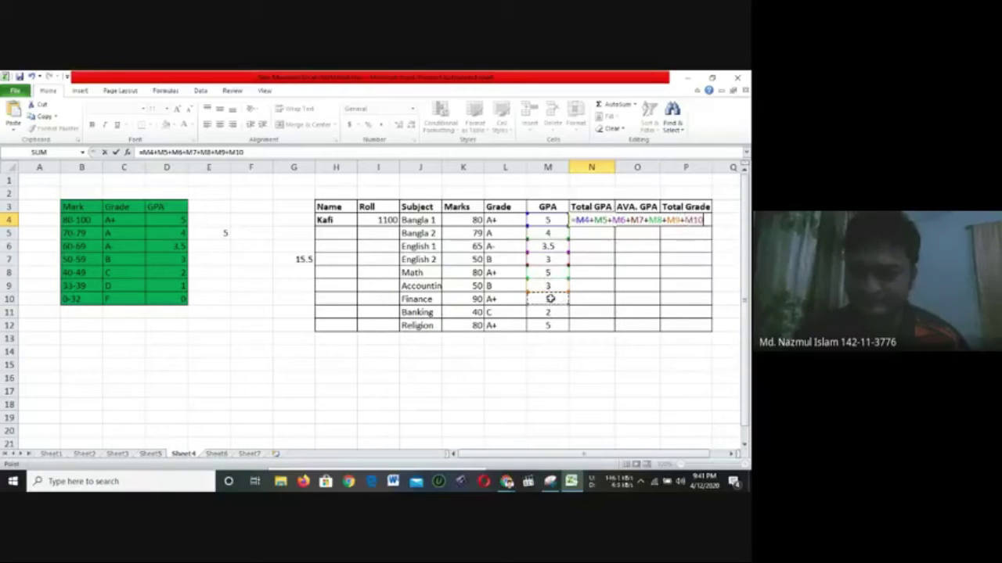
pyautogui.write('+')
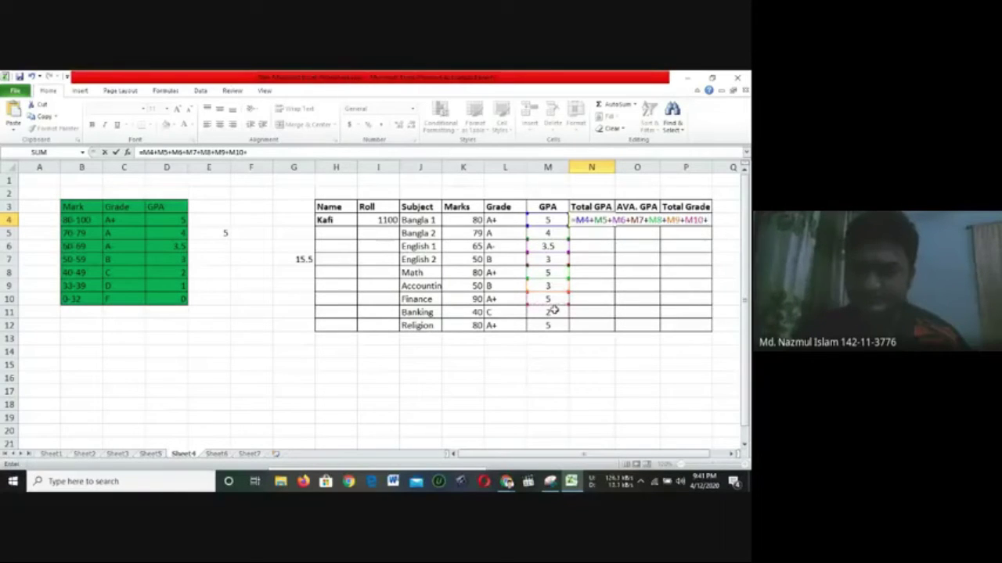
pyautogui.click(553, 311)
pyautogui.write('+')
pyautogui.click(550, 325)
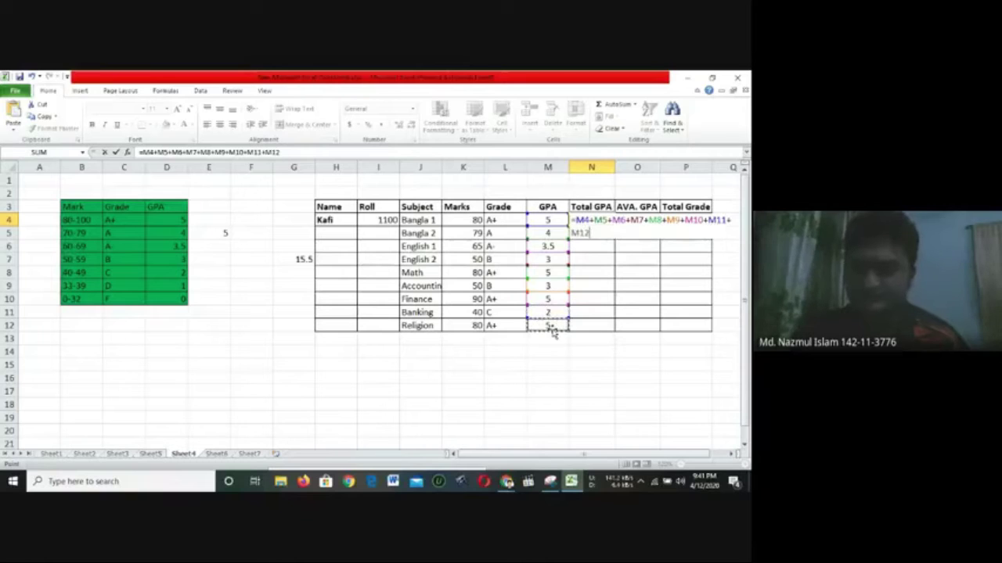
pyautogui.press('Return')
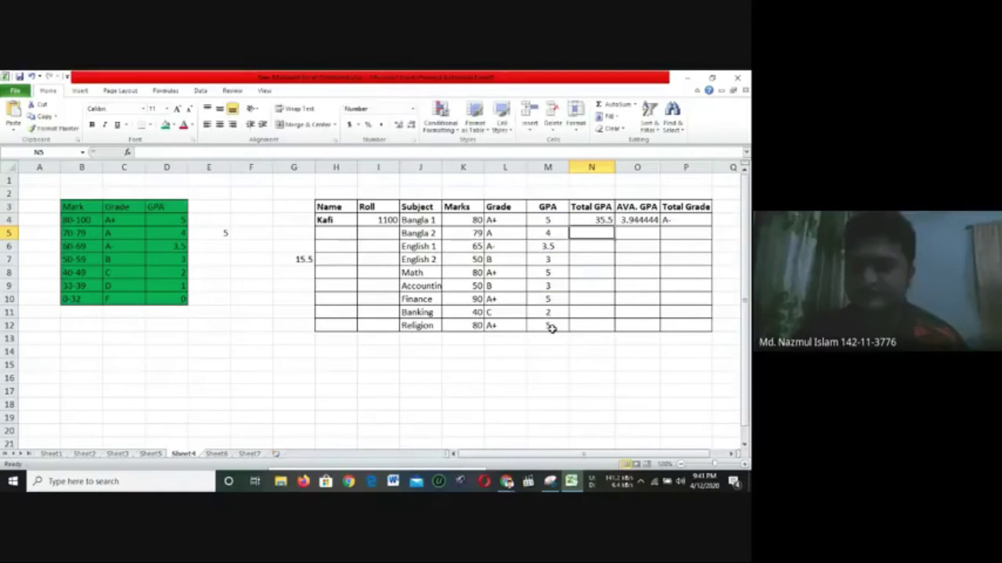
# Review the Total GPA formula in N4, comparing it with empty cell N6
pyautogui.click(590, 220)
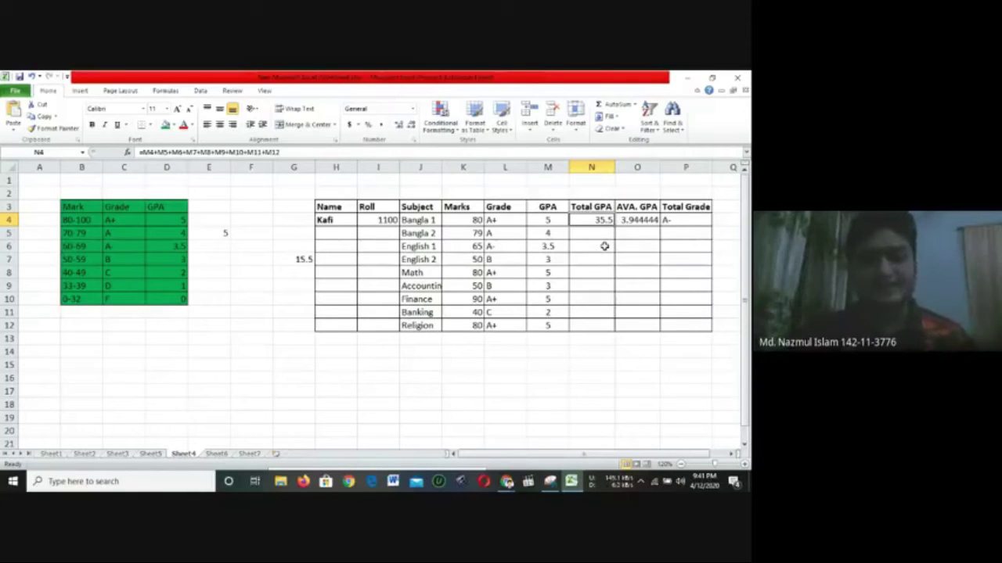
pyautogui.click(605, 244)
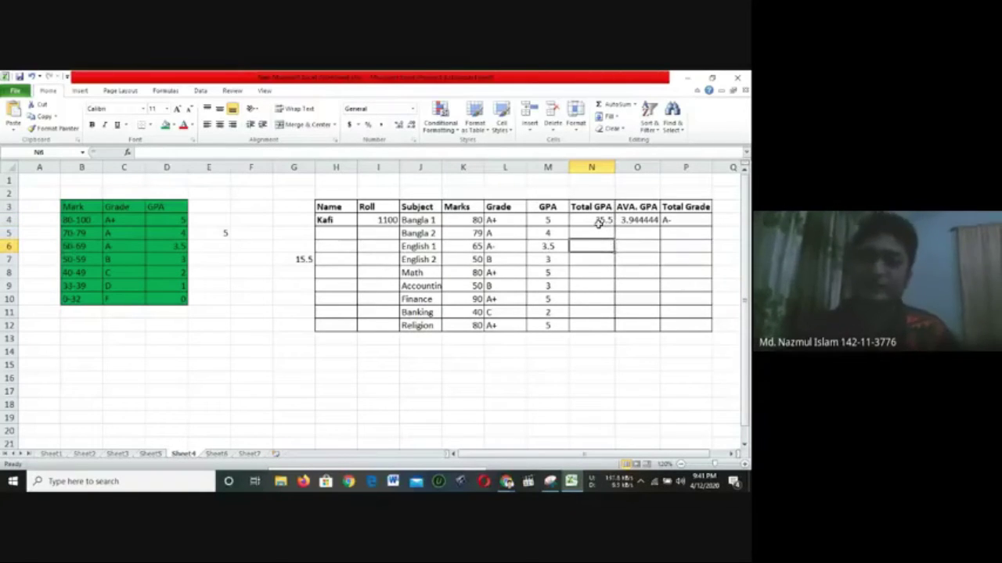
pyautogui.click(598, 226)
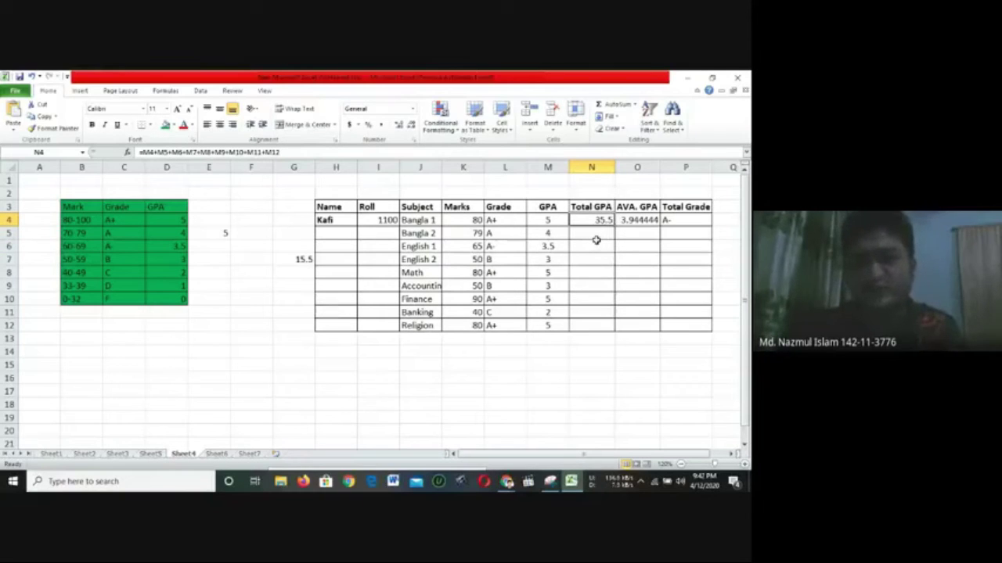
pyautogui.click(595, 243)
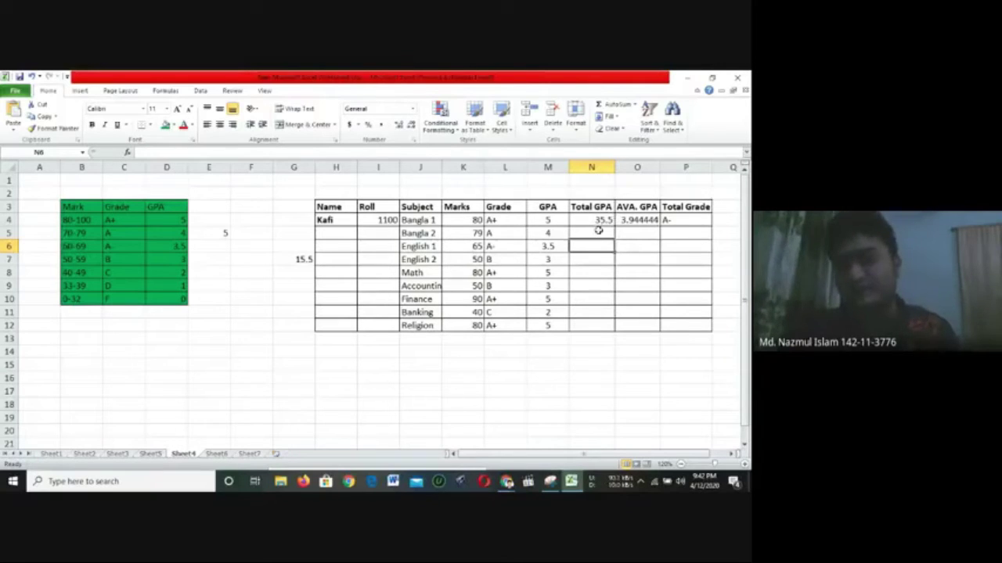
pyautogui.doubleClick(634, 222)
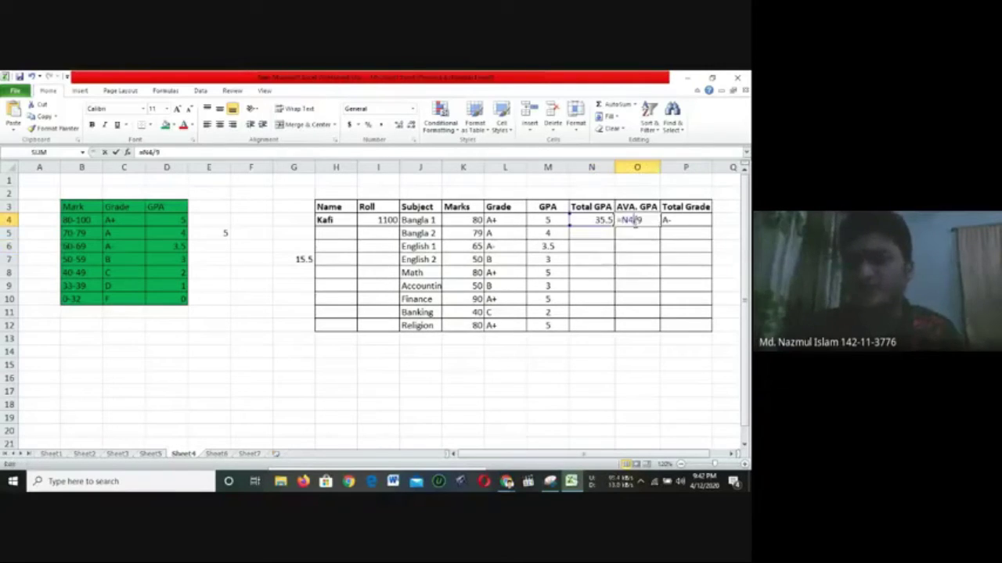
pyautogui.click(553, 288)
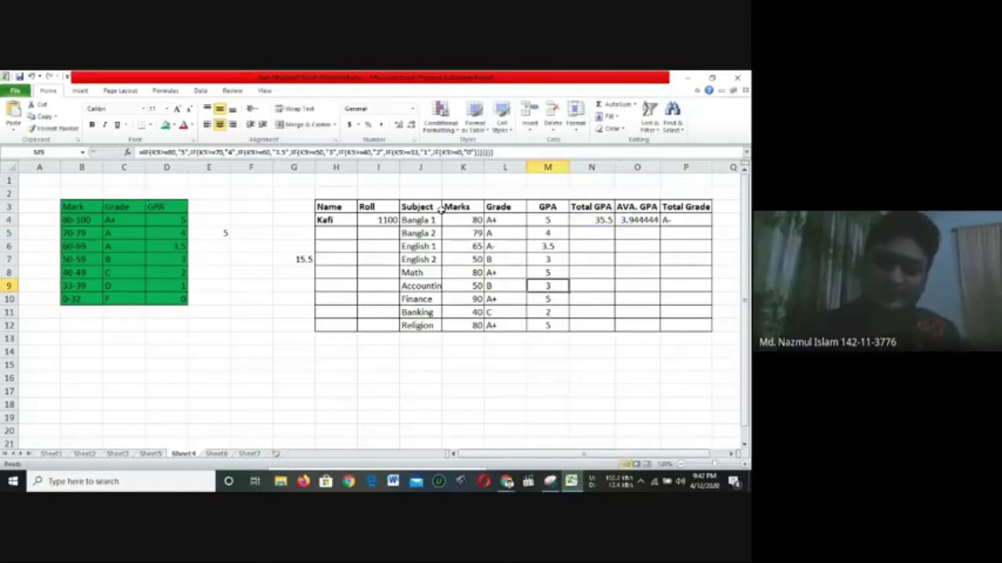
pyautogui.doubleClick(637, 220)
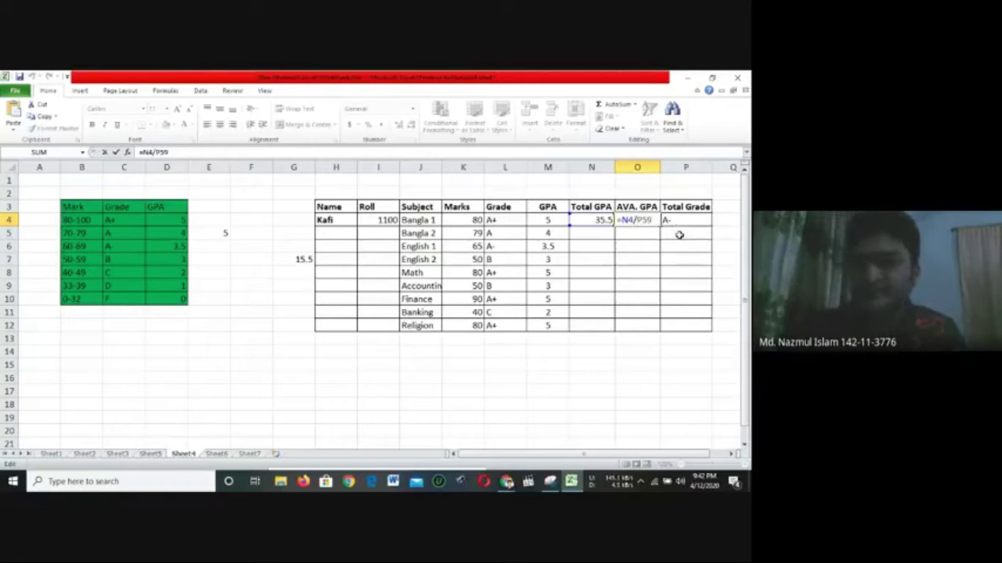
pyautogui.press('Return')
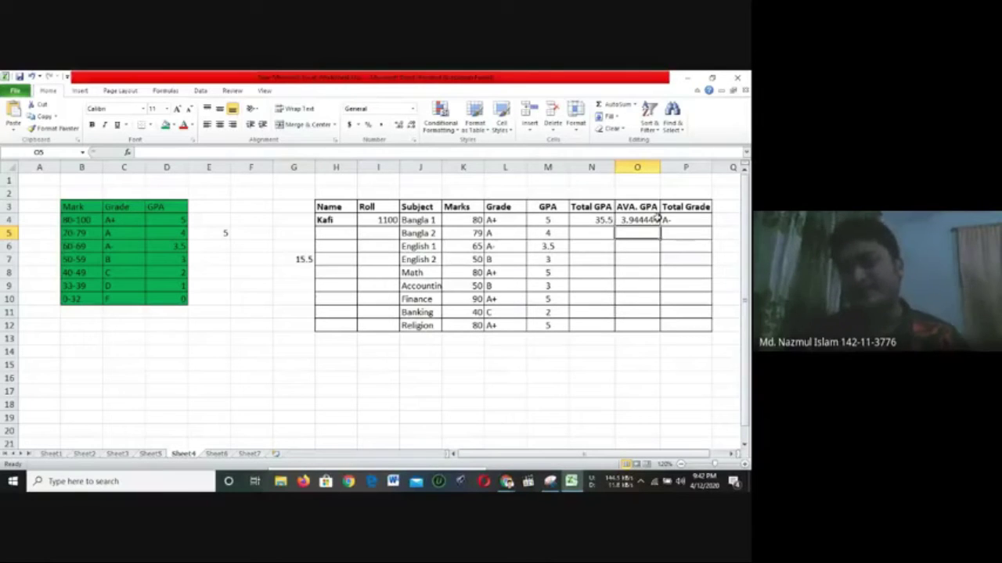
pyautogui.click(683, 219)
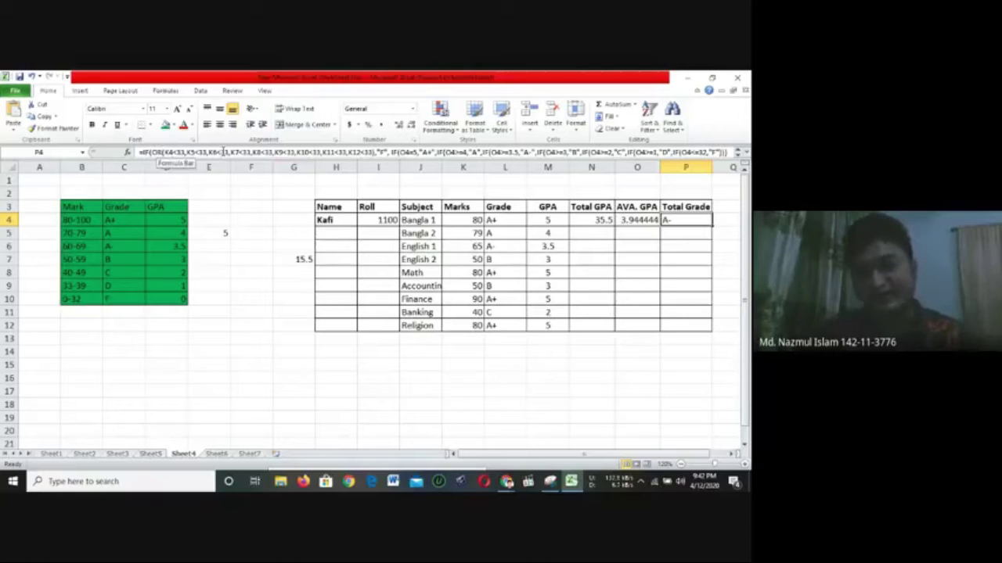
# Open P4's Total Grade formula in the formula bar and leave it unchanged
pyautogui.click(393, 152)
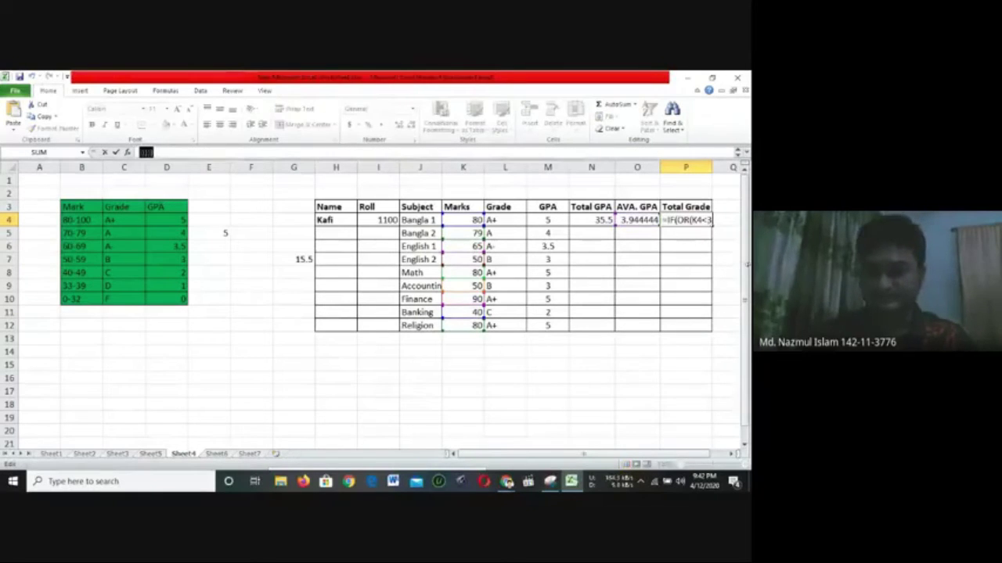
pyautogui.press('Return')
pyautogui.click(682, 220)
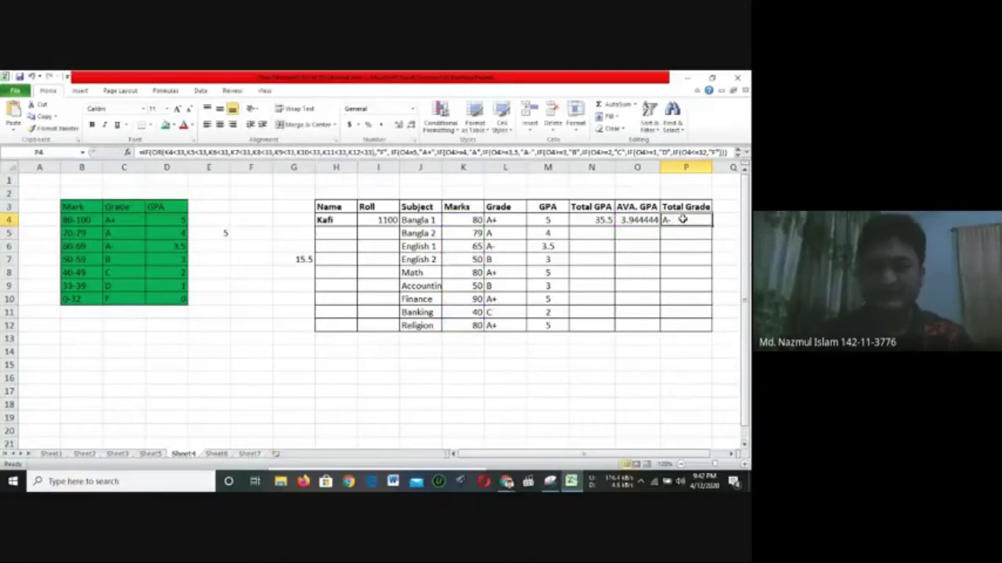
pyautogui.click(245, 153)
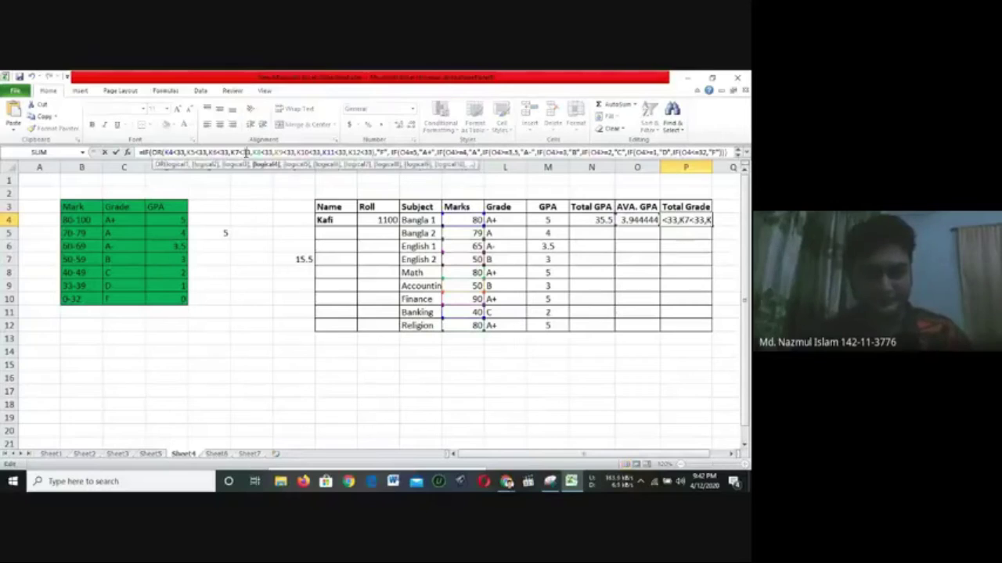
pyautogui.click(259, 216)
pyautogui.click(678, 220)
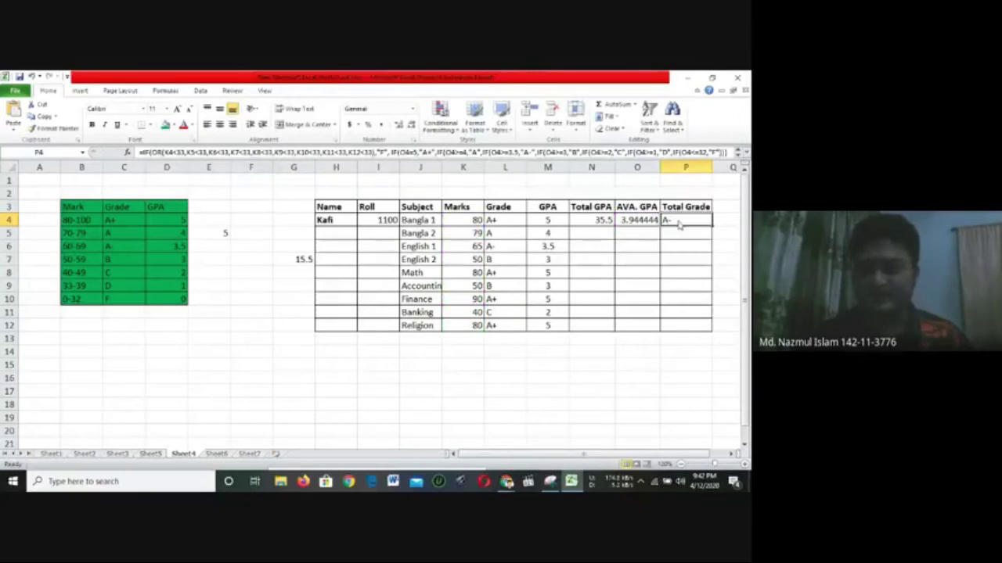
pyautogui.click(539, 151)
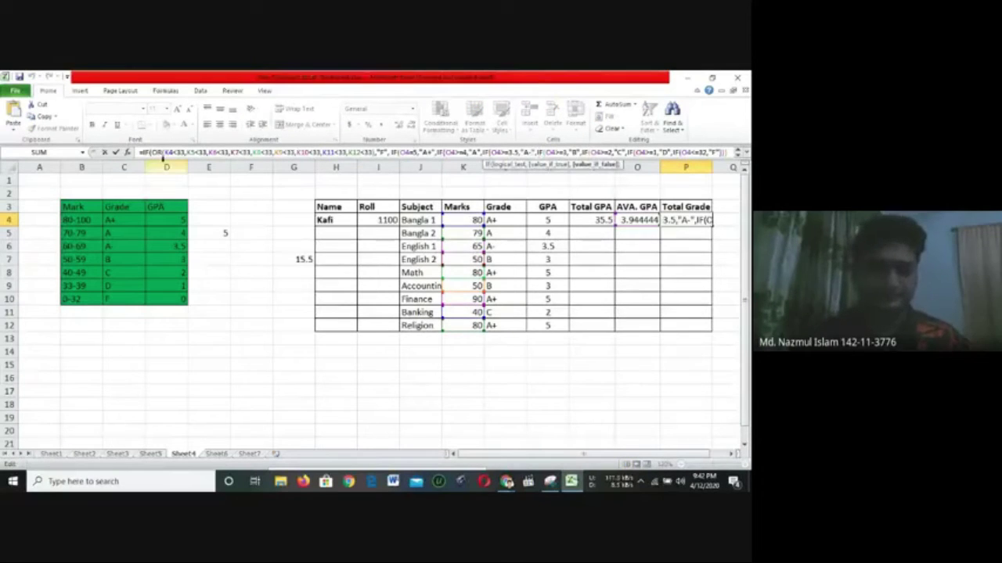
# Undo the accidental =P5 overwrite of P4 with Ctrl+Z, then open cell N6 for editing
pyautogui.press('End')
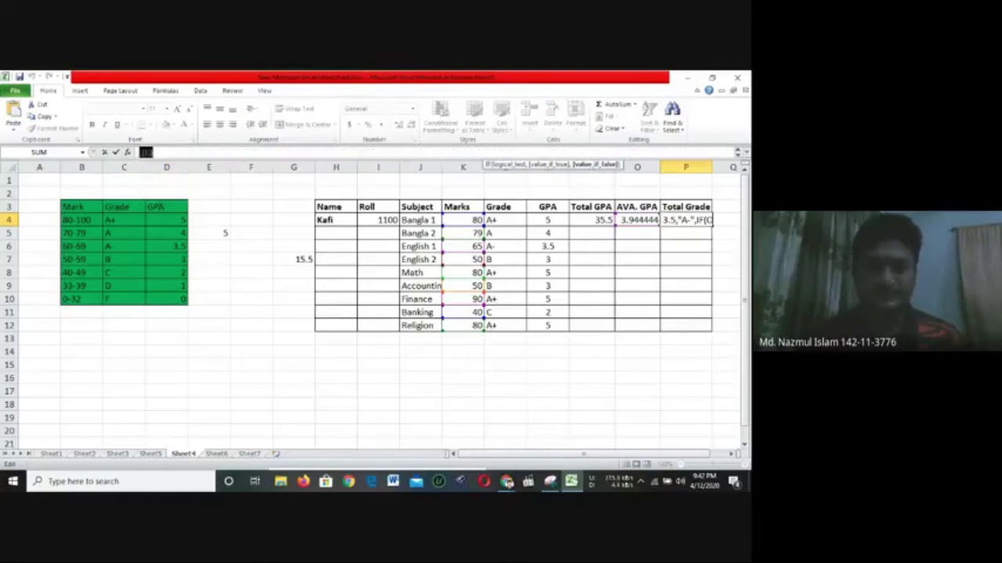
pyautogui.write('=')
pyautogui.click(677, 234)
pyautogui.press('Return')
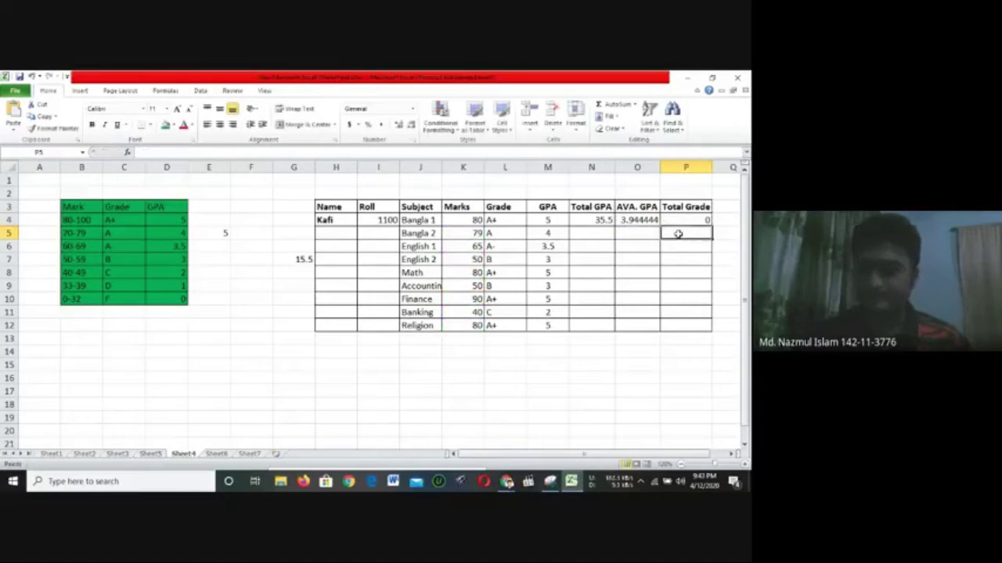
pyautogui.hotkey('ctrl', 'z')
pyautogui.doubleClick(675, 232)
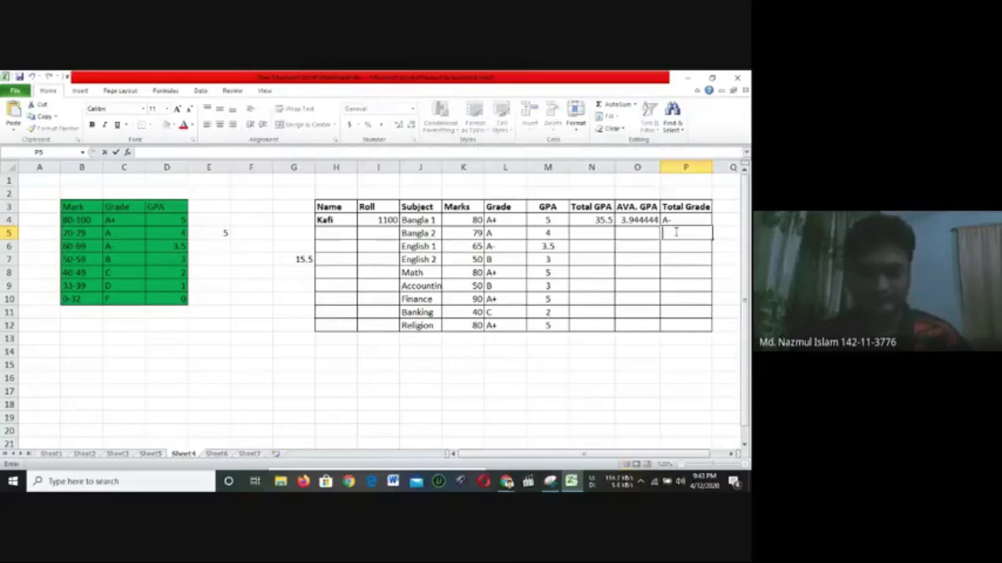
pyautogui.doubleClick(608, 247)
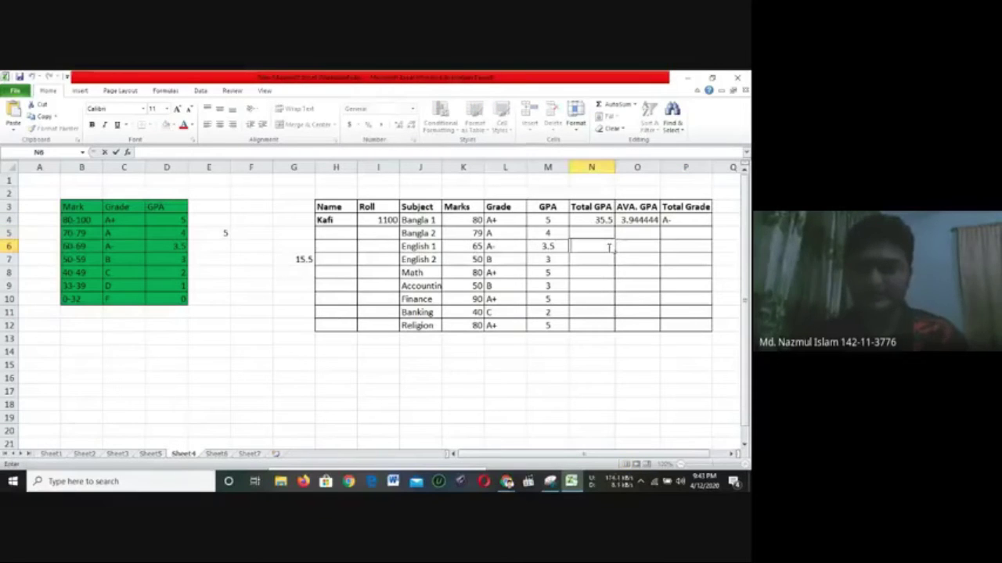
# Paste the Total Grade fail-check formula into N6 and confirm it
pyautogui.hotkey('ctrl', 'v')
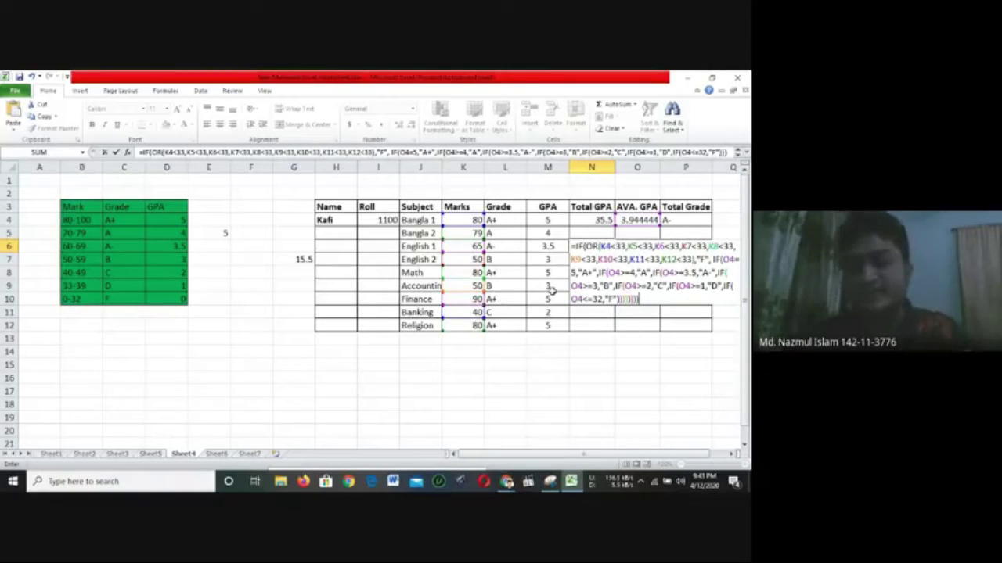
pyautogui.press('Return')
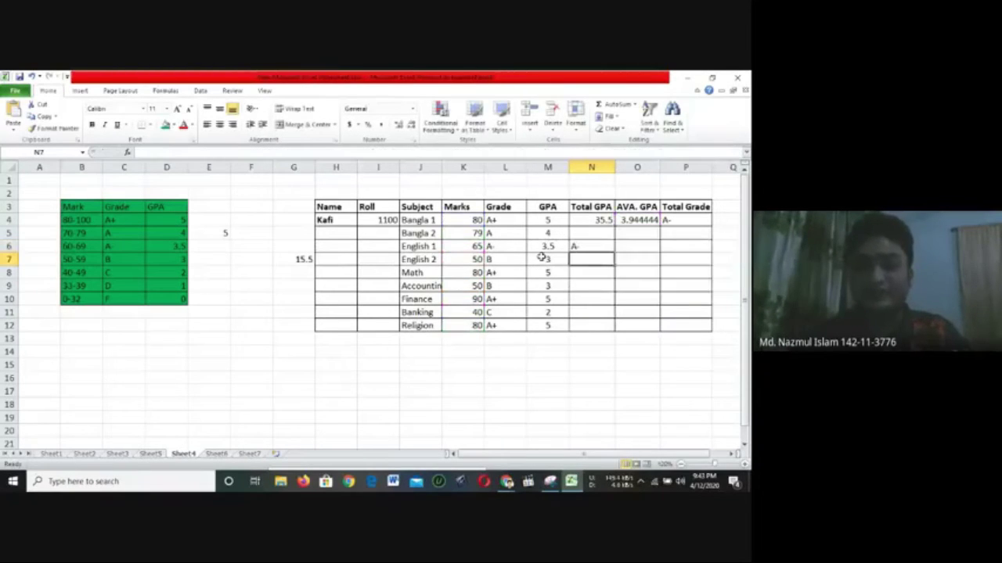
pyautogui.click(491, 313)
# Test a Banking mark of 20 in K11 to see F, then restore it to 40
pyautogui.click(469, 312)
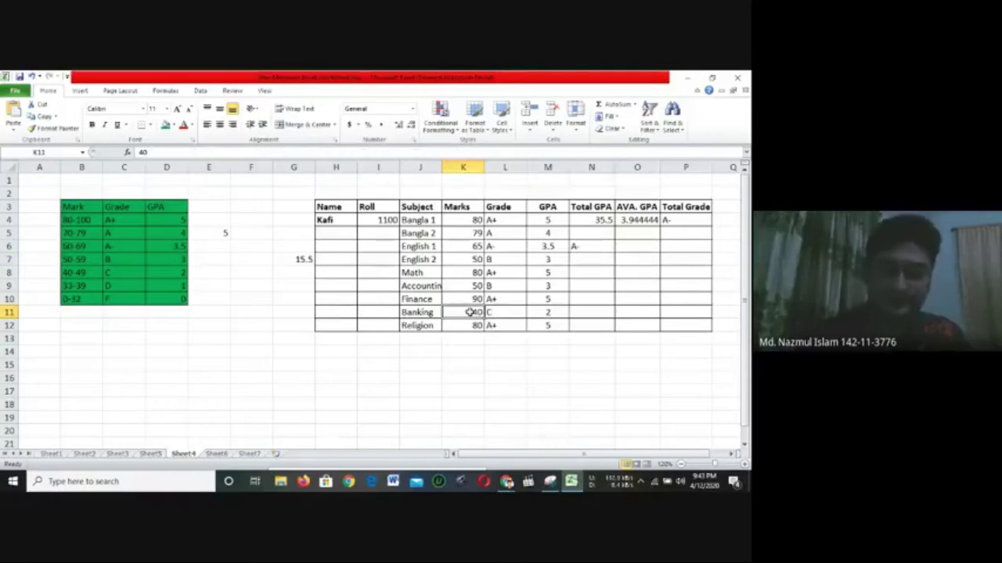
pyautogui.write('20')
pyautogui.press('Return')
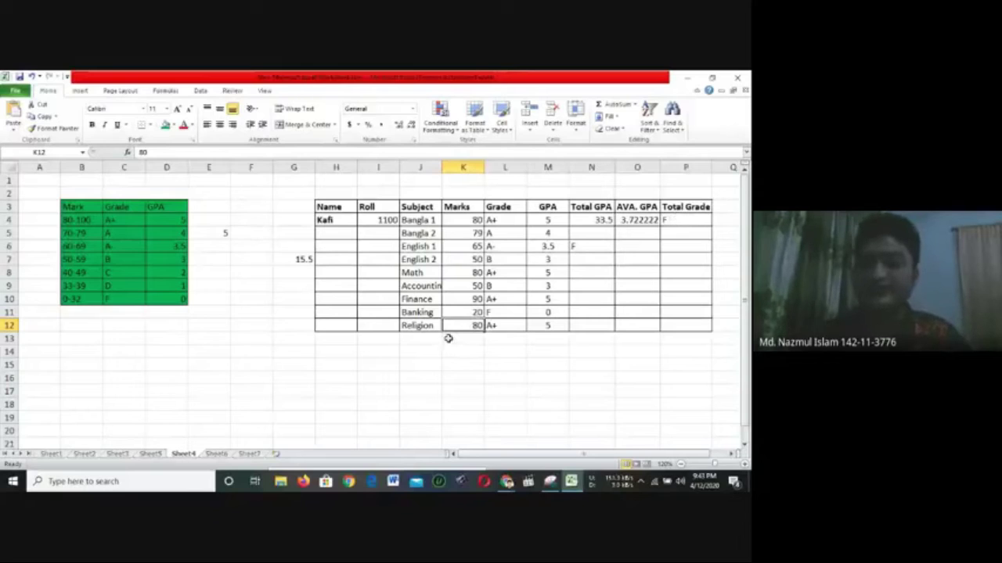
pyautogui.click(458, 313)
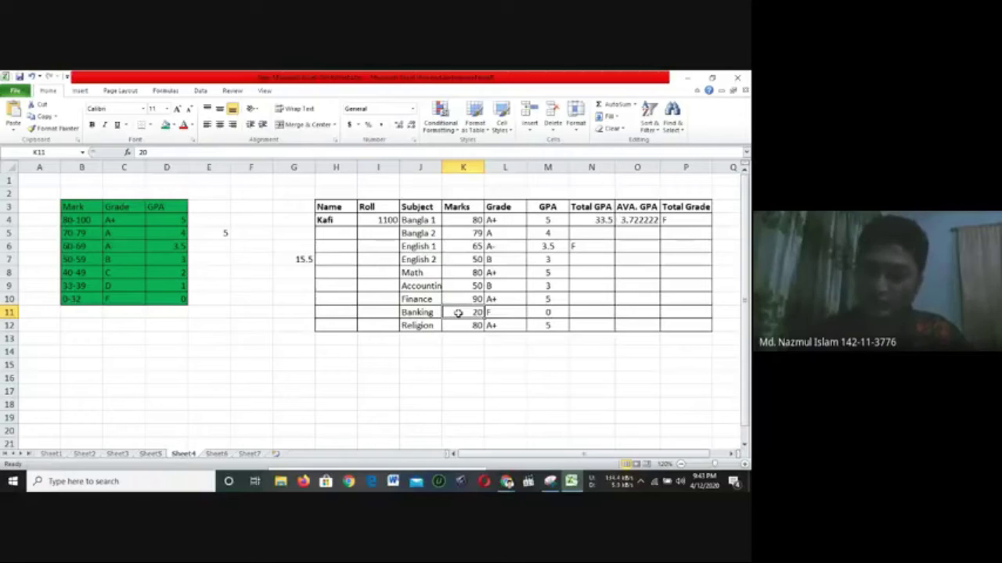
pyautogui.write('4')
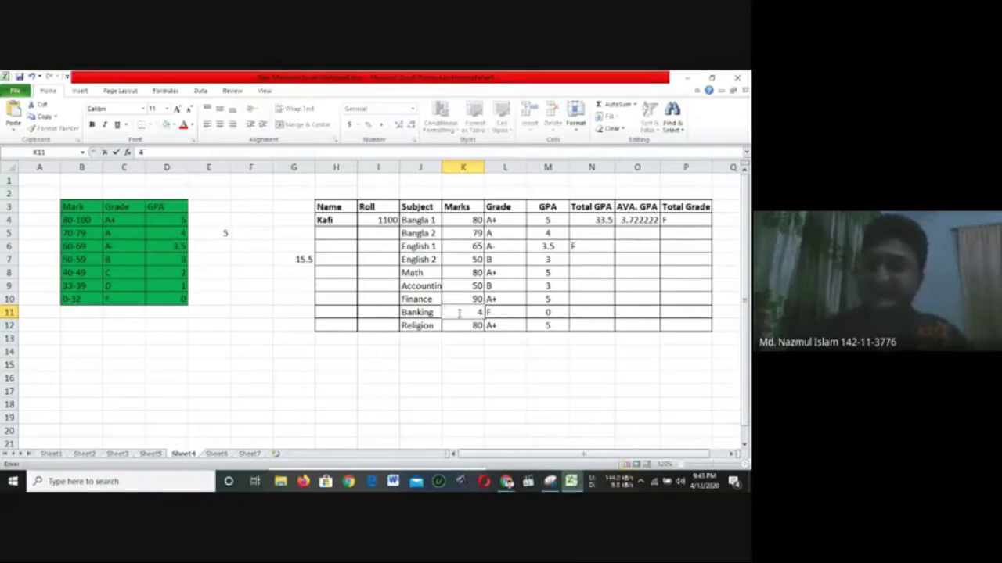
pyautogui.write('0')
pyautogui.press('Return')
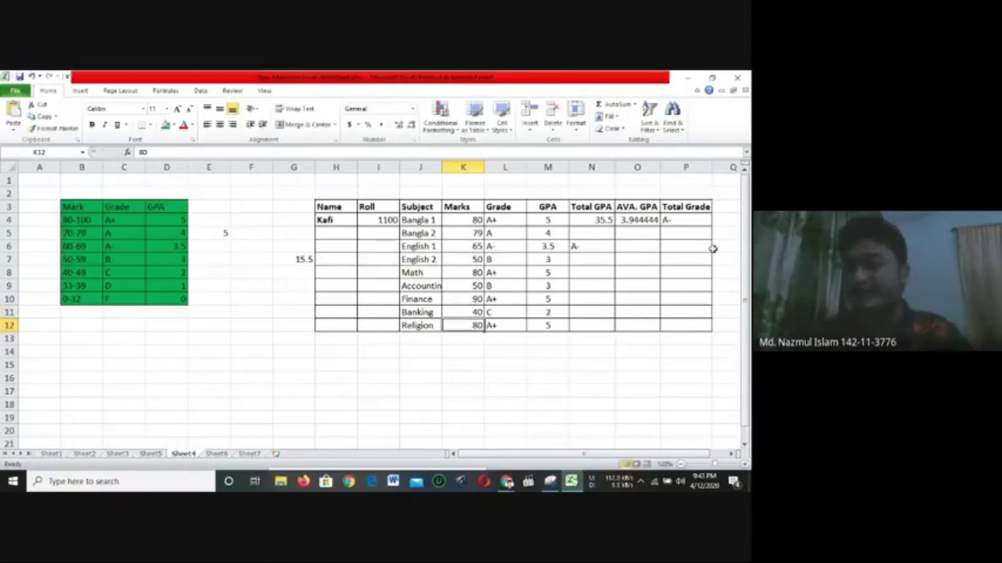
# Inspect N6's copied IF(OR) fail-check formula and keep it unchanged, returning A-
pyautogui.click(593, 248)
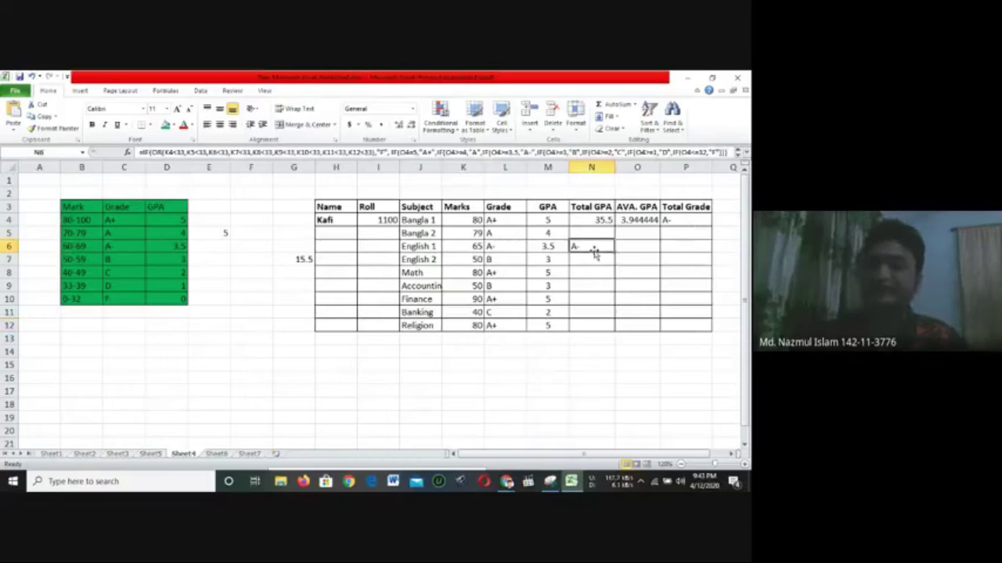
pyautogui.doubleClick(594, 246)
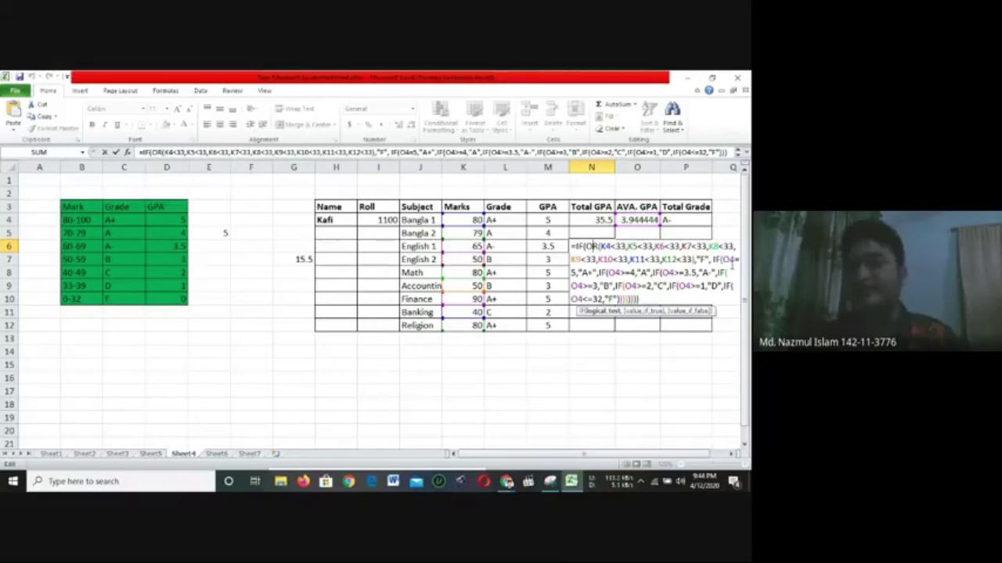
pyautogui.press('Return')
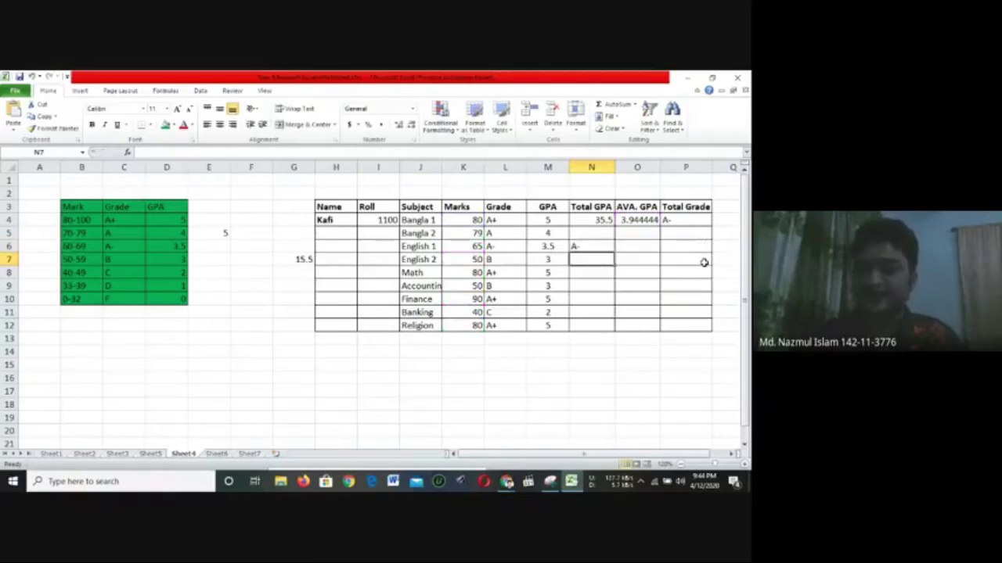
pyautogui.click(588, 249)
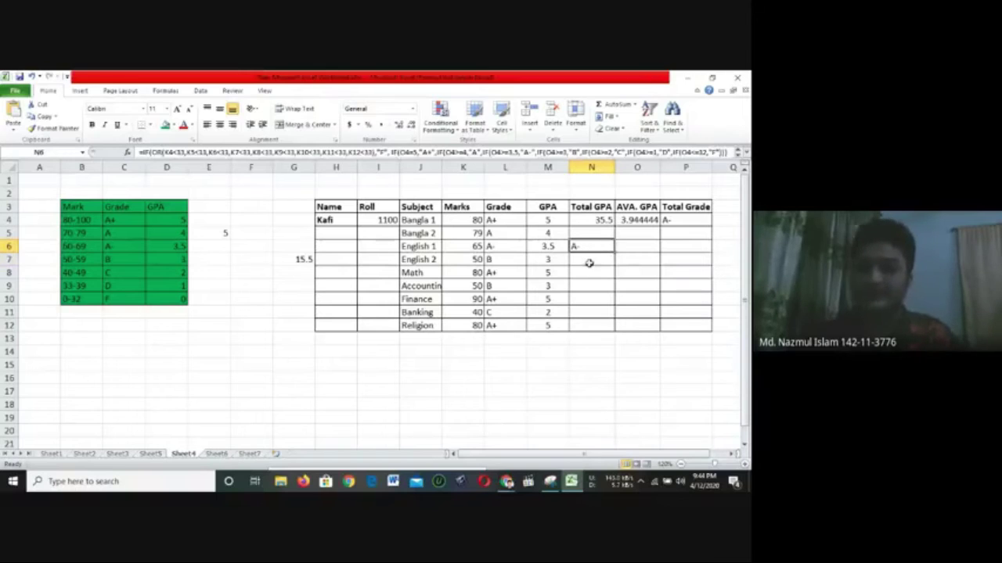
pyautogui.click(587, 261)
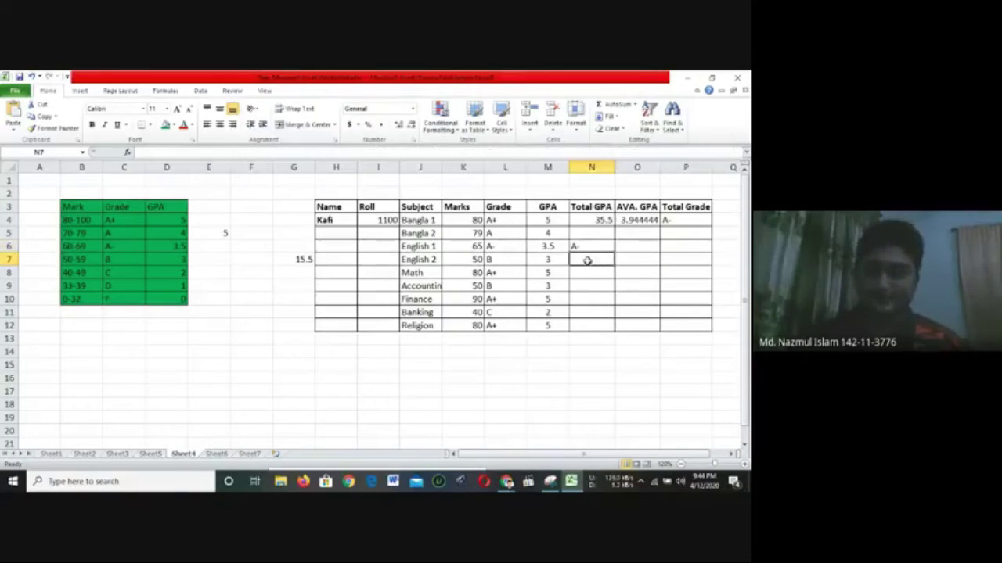
pyautogui.click(583, 247)
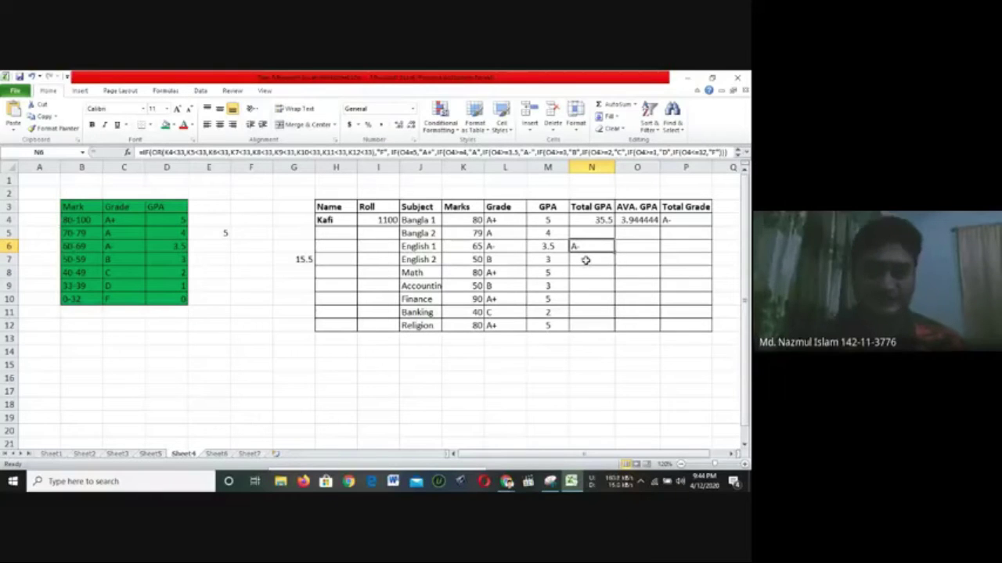
pyautogui.click(586, 261)
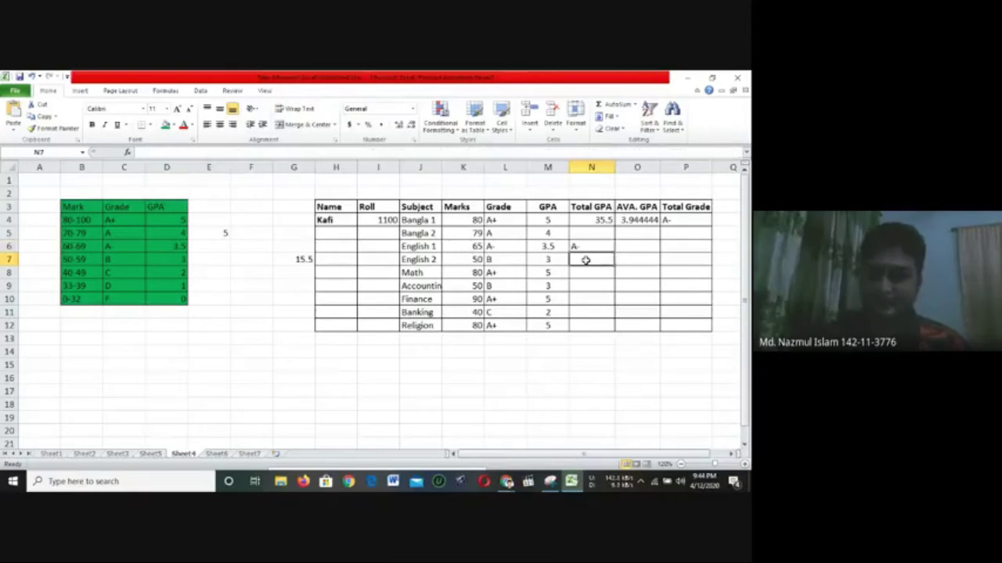
# Begin =if(or(K4<33, in N7, then erase and cancel that entry
pyautogui.write('=if')
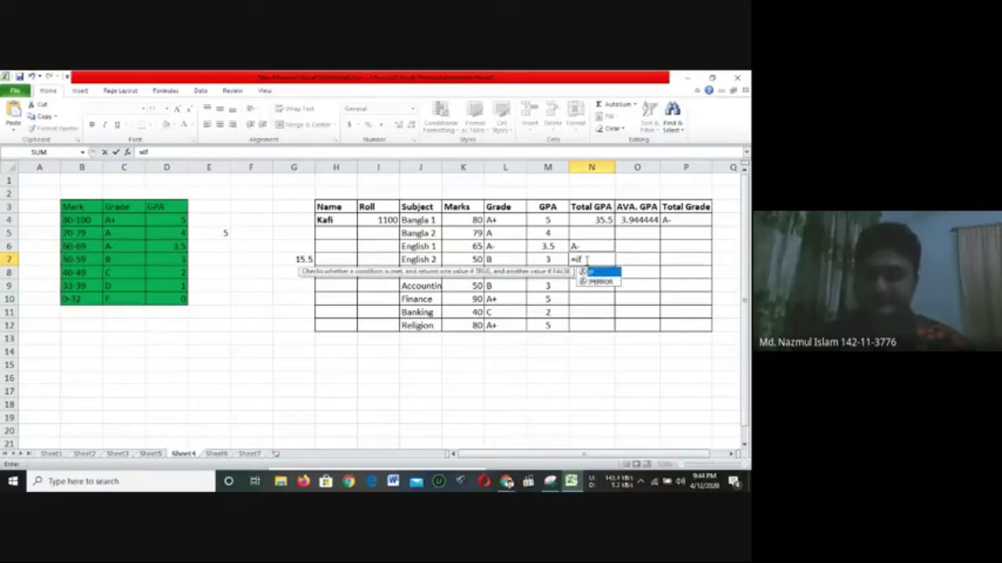
pyautogui.write('(')
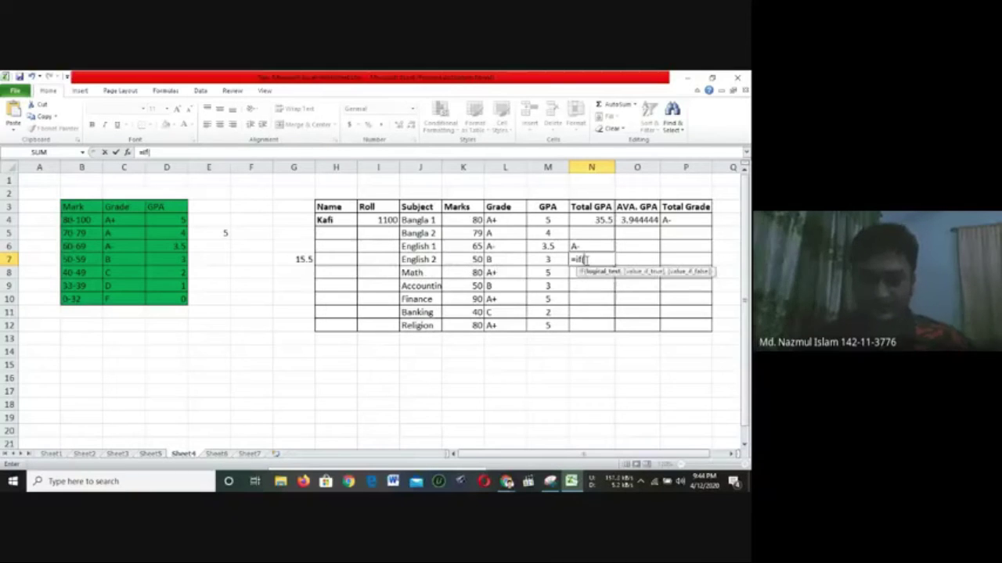
pyautogui.write('or(')
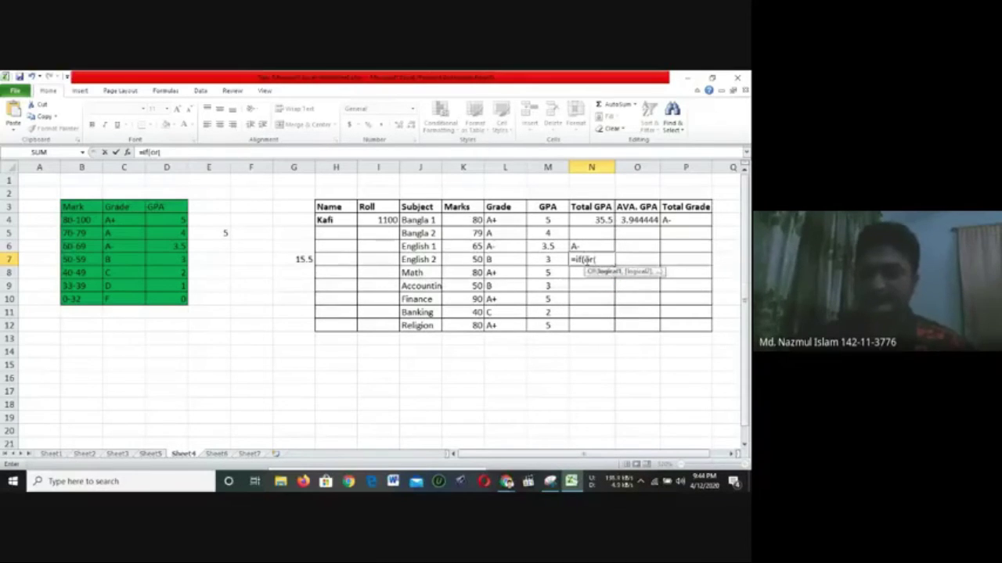
pyautogui.click(474, 221)
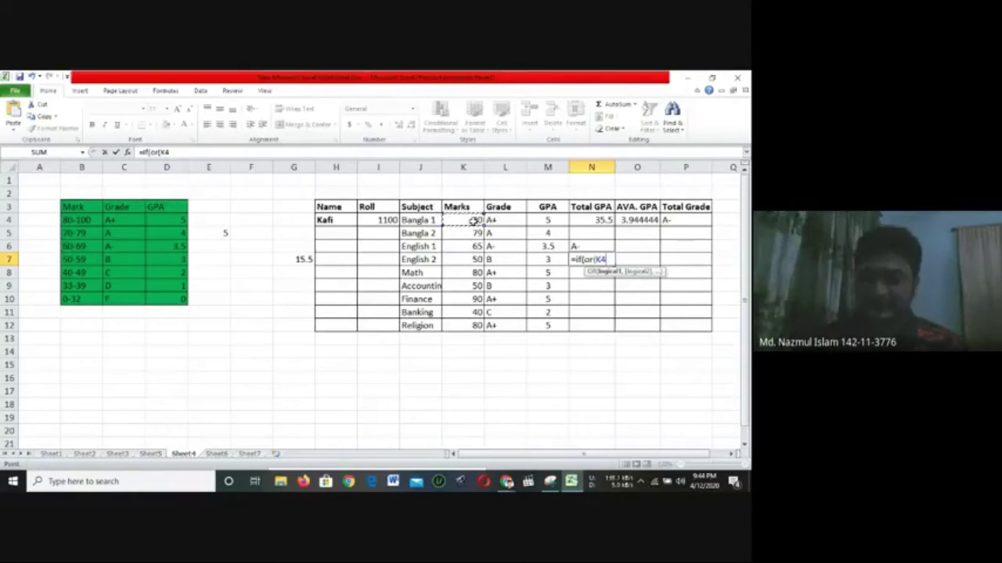
pyautogui.write(',')
pyautogui.press('BackSpace')
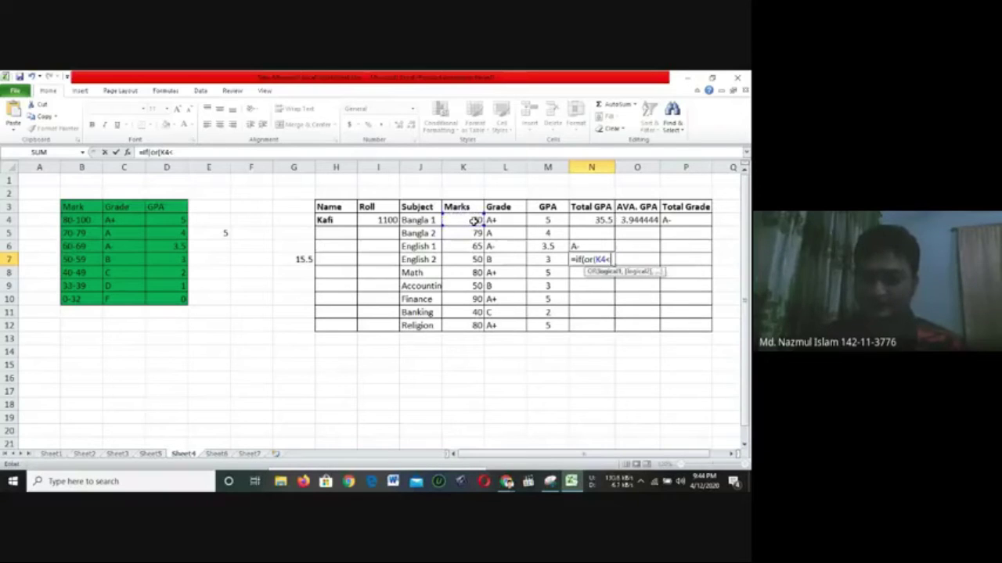
pyautogui.write('<')
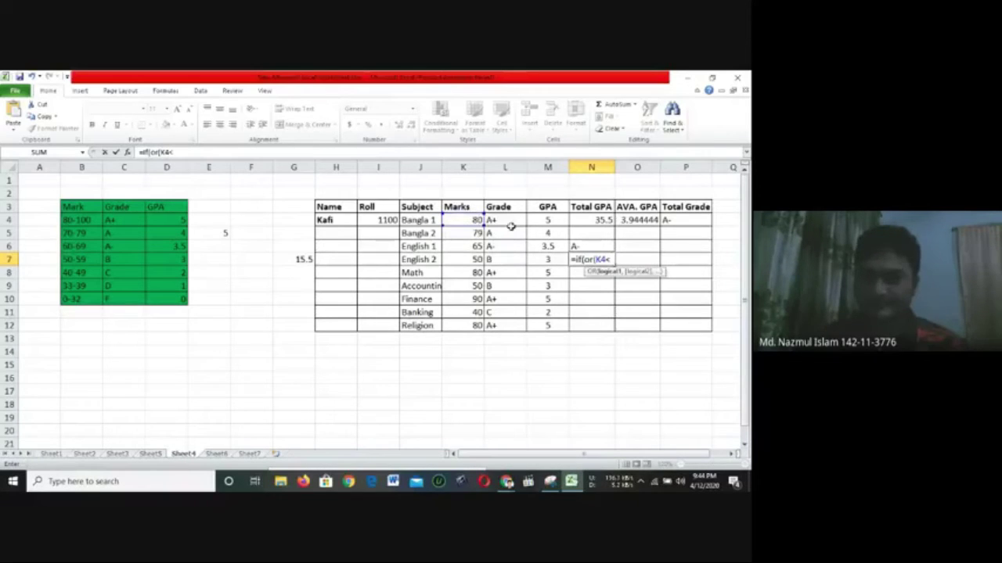
pyautogui.write('33')
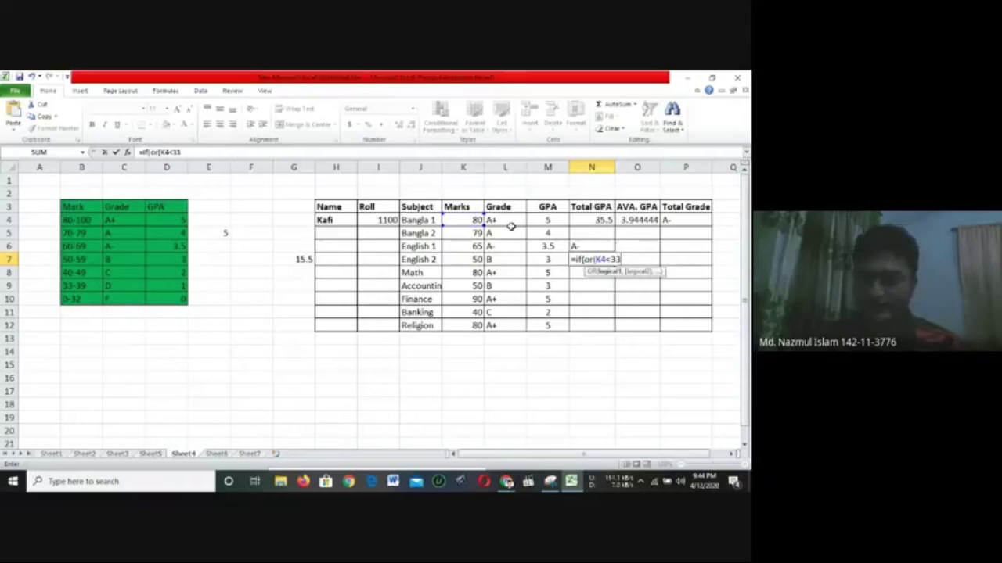
pyautogui.write(',')
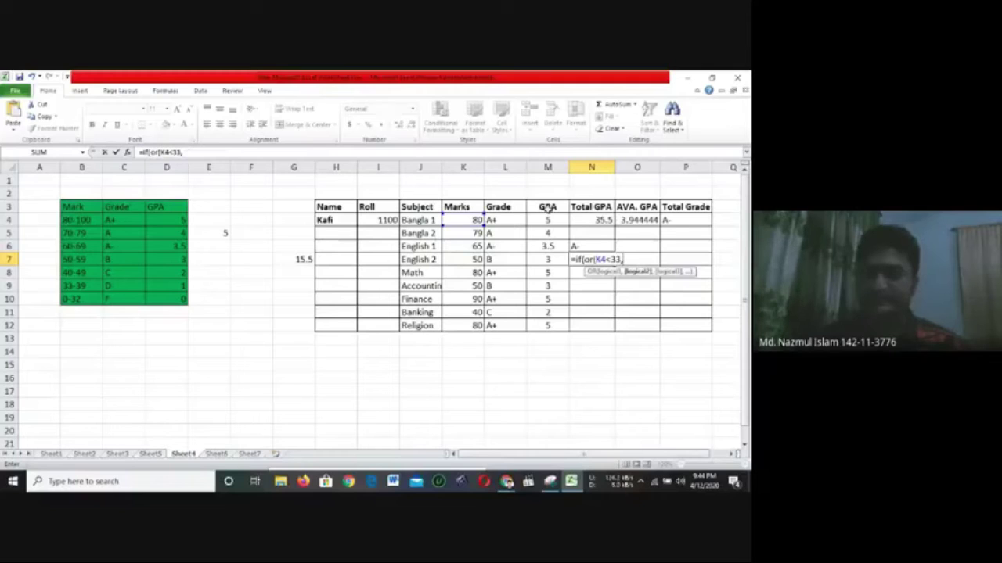
pyautogui.press('BackSpace')
pyautogui.press('BackSpace')
pyautogui.press('BackSpace')
pyautogui.press('BackSpace')
pyautogui.press('BackSpace')
pyautogui.press('BackSpace')
pyautogui.press('BackSpace')
pyautogui.press('BackSpace')
pyautogui.press('BackSpace')
pyautogui.press('BackSpace')
pyautogui.press('BackSpace')
pyautogui.press('BackSpace')
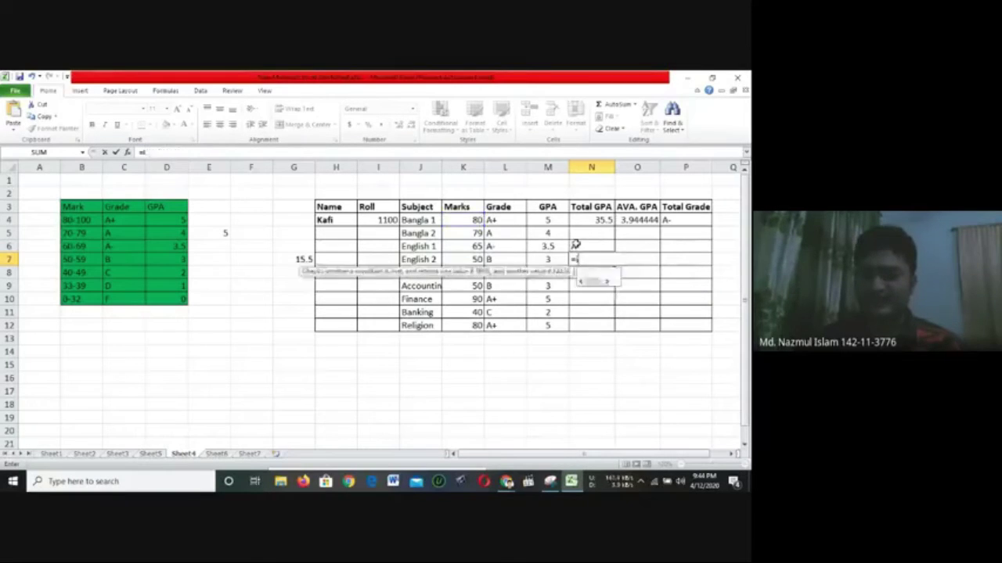
pyautogui.press('Escape')
# Restart N7's formula as =if(or(K4<33,K5< after viewing N6's formula
pyautogui.click(577, 246)
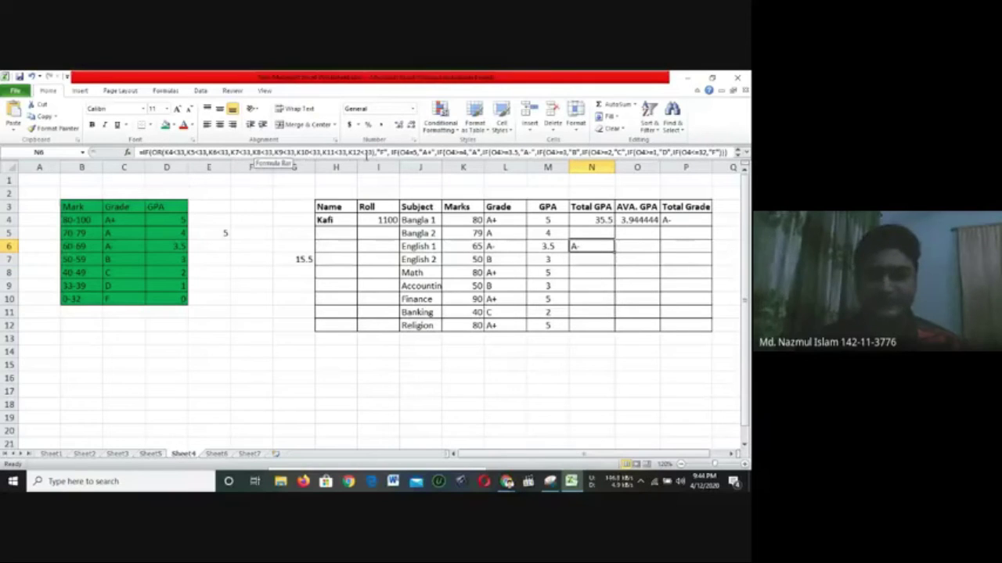
pyautogui.doubleClick(591, 259)
pyautogui.write('=if(')
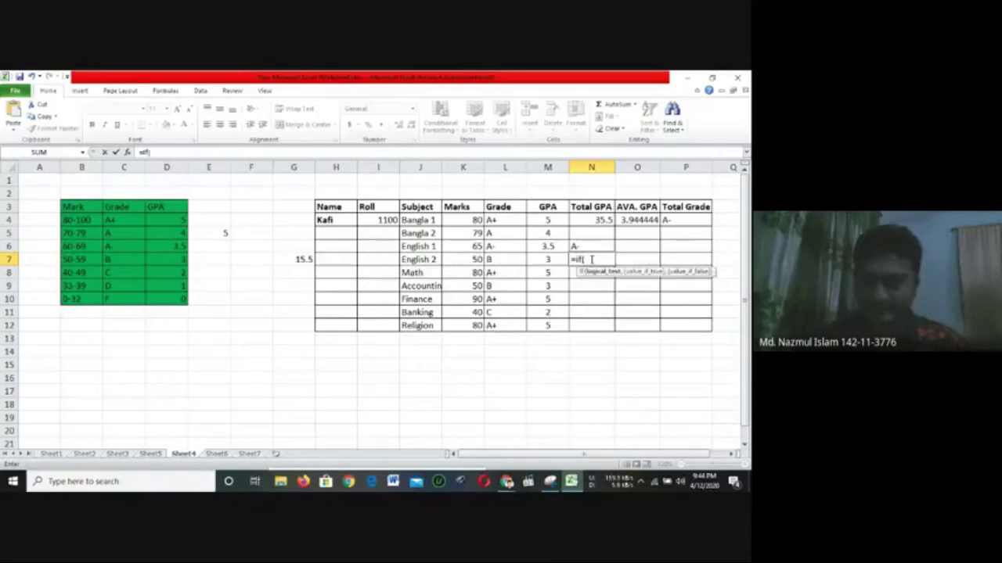
pyautogui.write('or')
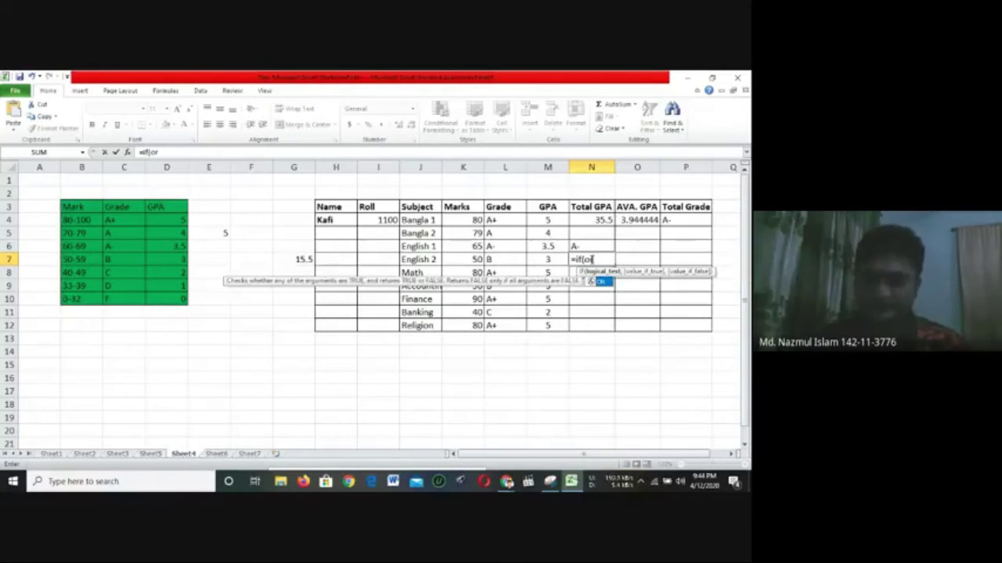
pyautogui.write('(')
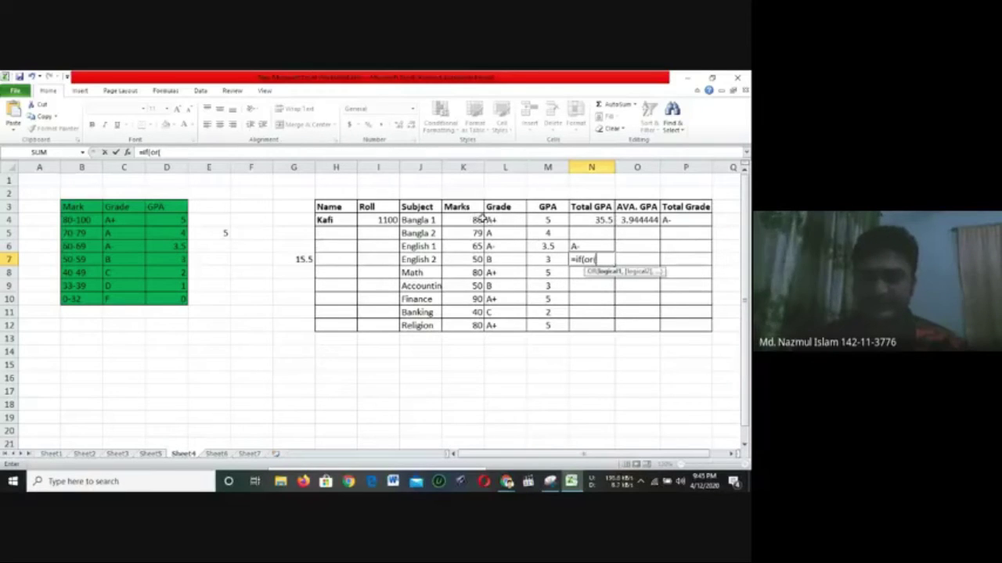
pyautogui.click(474, 220)
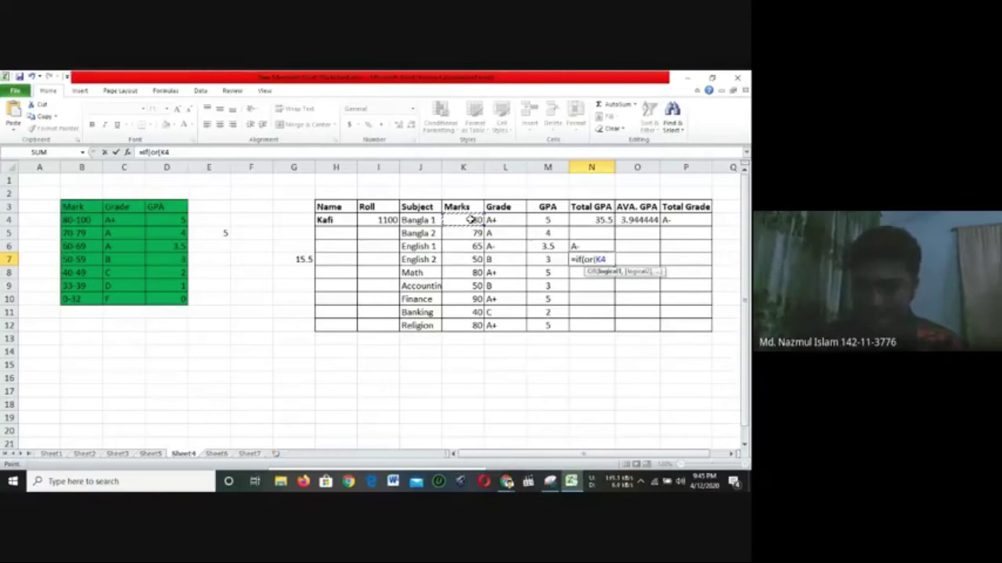
pyautogui.write('<')
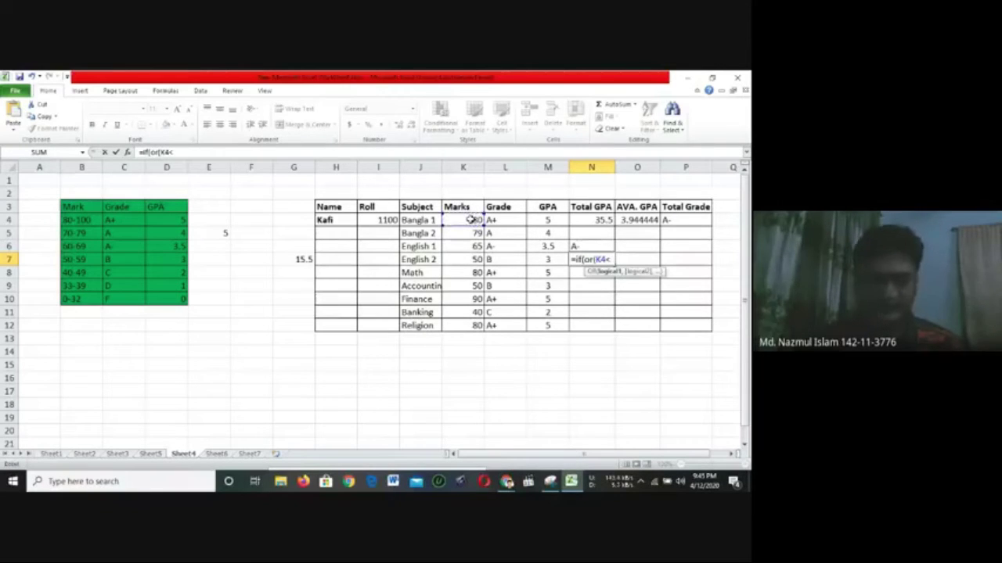
pyautogui.write('33,')
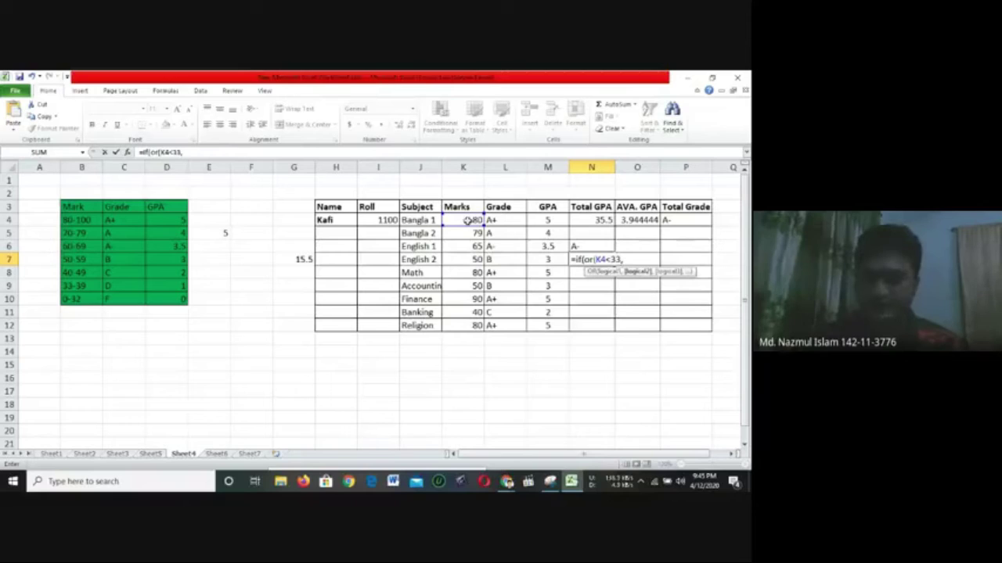
pyautogui.click(468, 229)
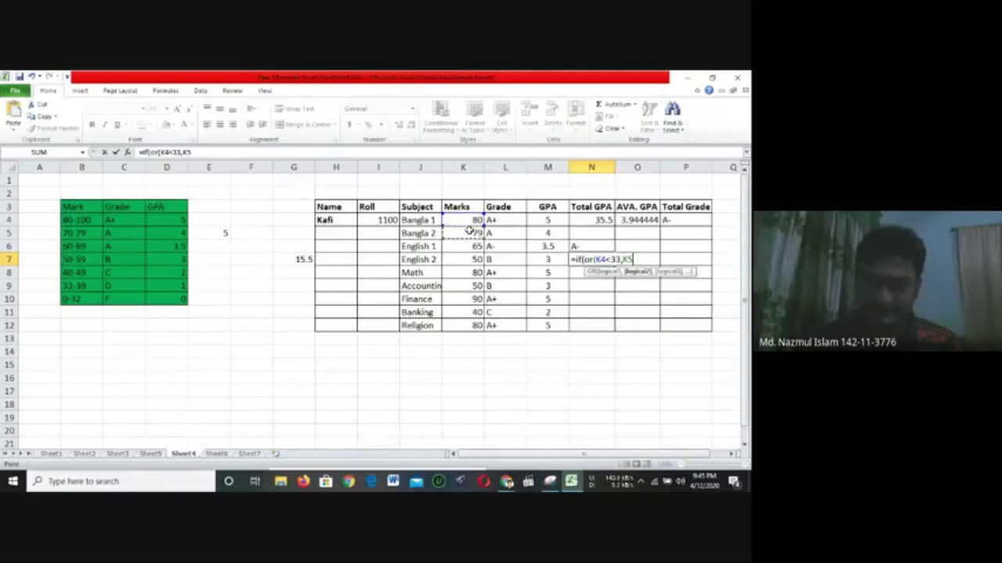
pyautogui.write('<33')
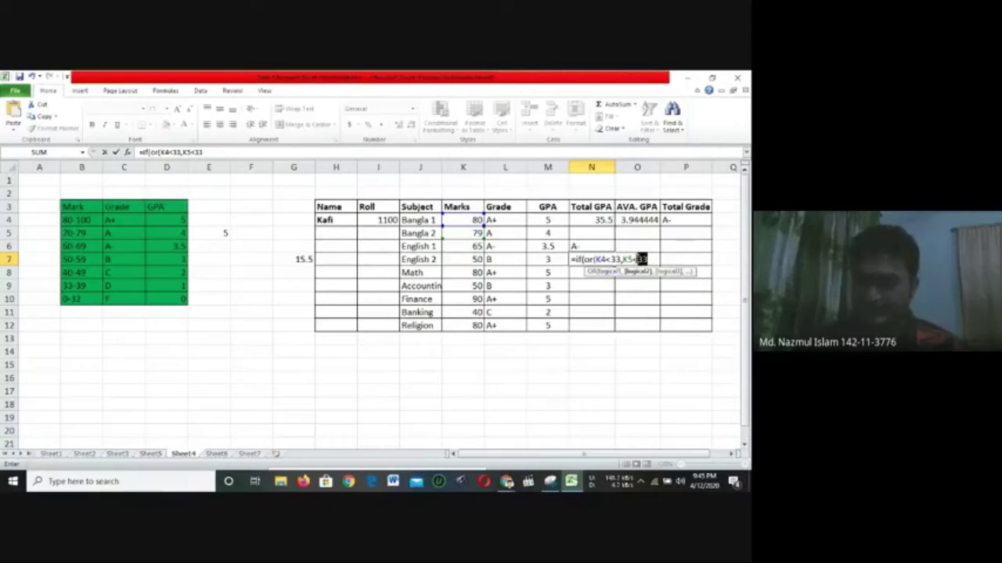
pyautogui.press('F2')
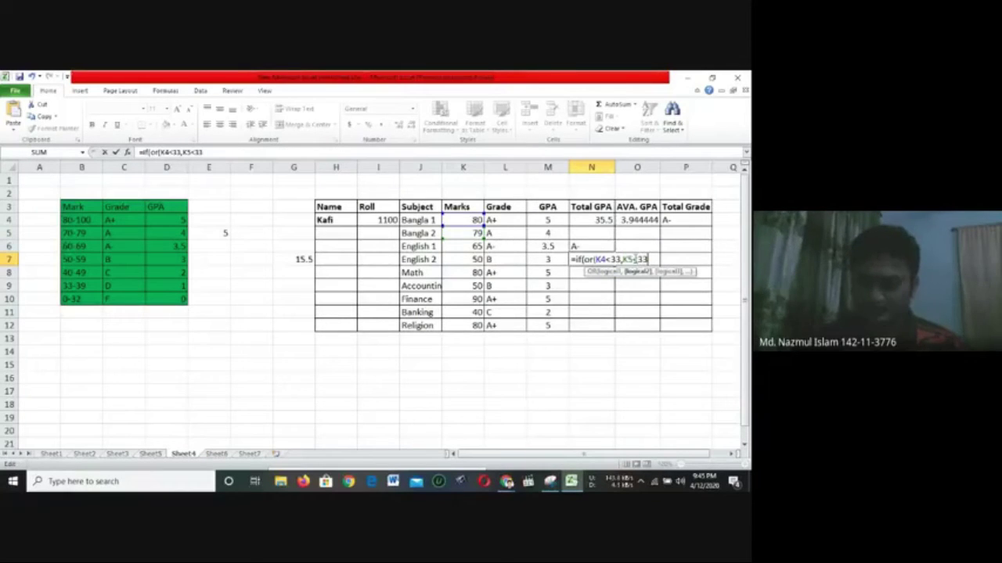
pyautogui.write(',')
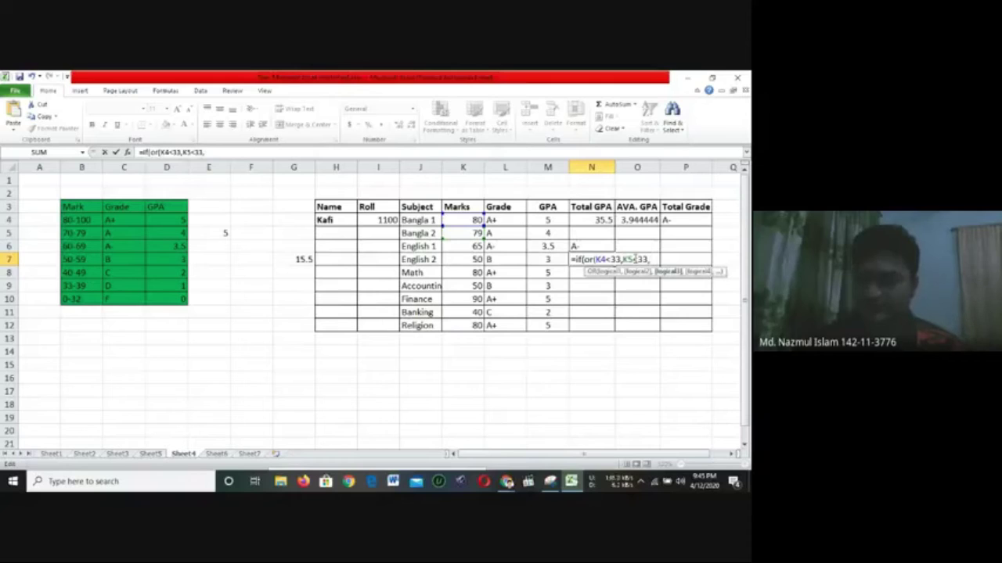
# Correct N7's formula to end with K5<33, removing an accidental paste and stray references
pyautogui.moveTo(648, 259); pyautogui.dragTo(623, 259)
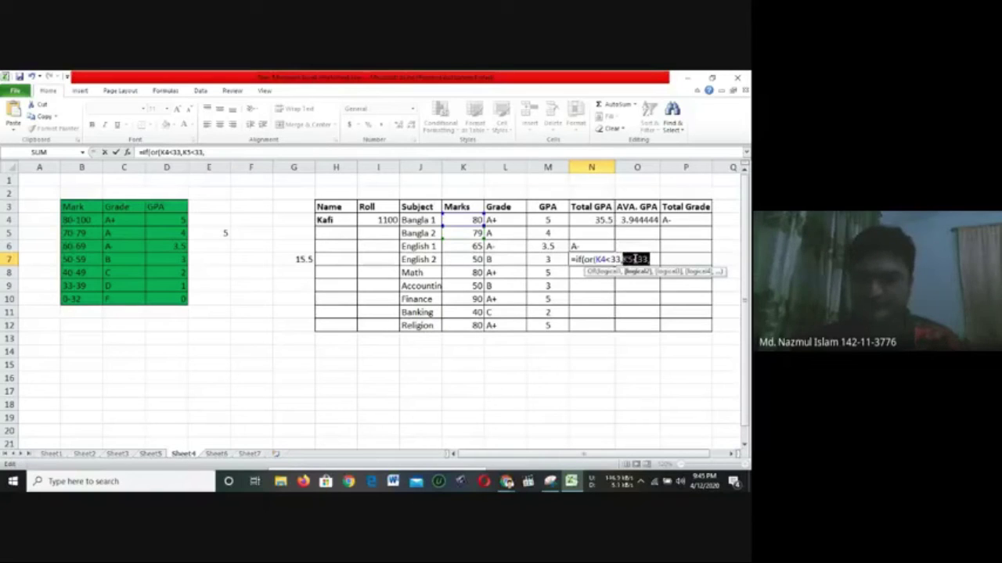
pyautogui.click(634, 259)
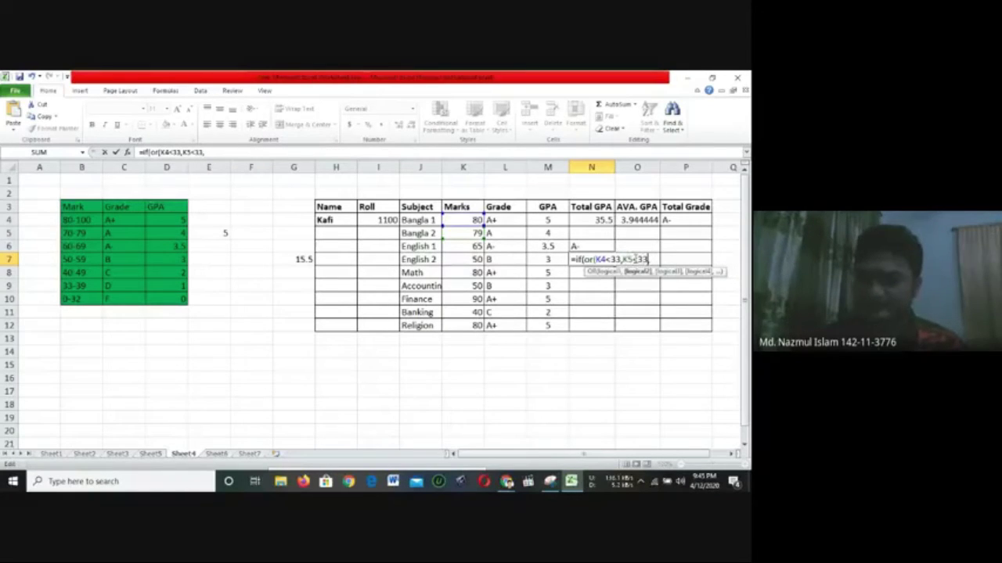
pyautogui.click(649, 259)
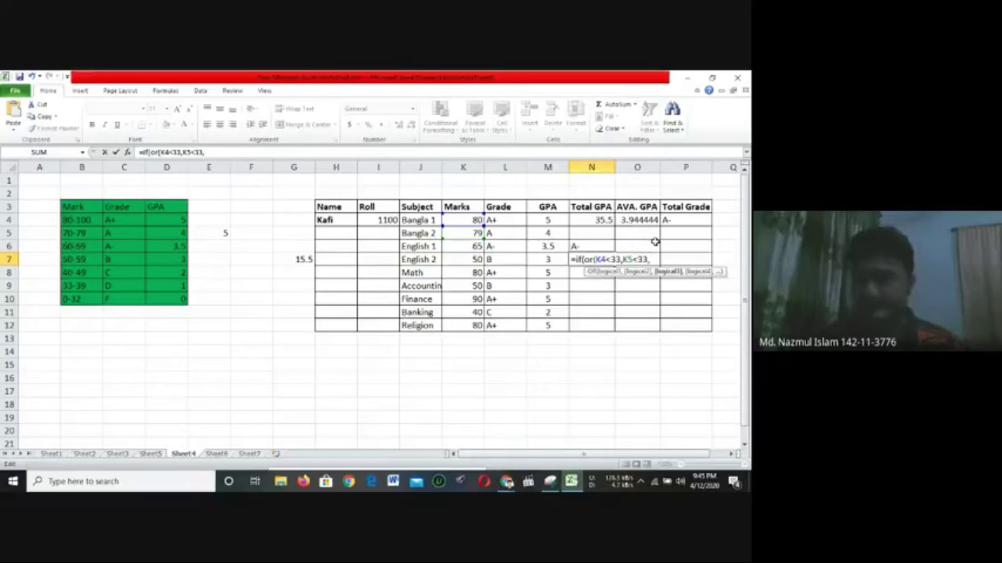
pyautogui.click(469, 246)
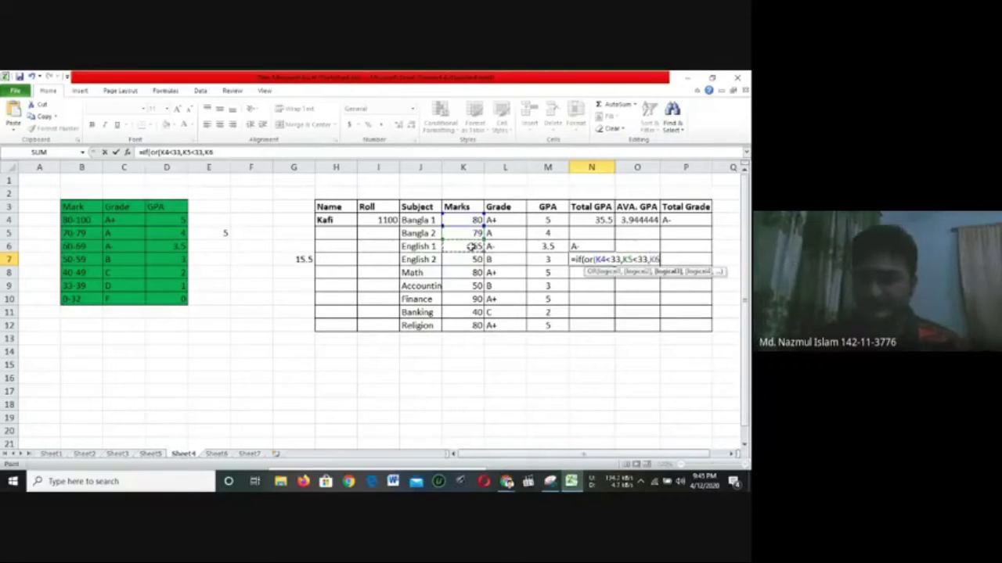
pyautogui.hotkey('ctrl', 'v')
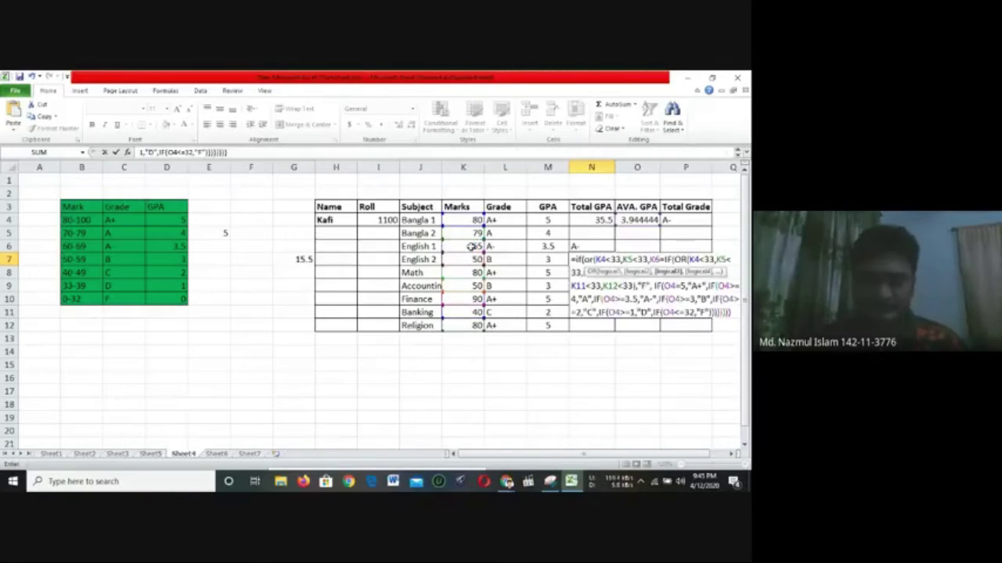
pyautogui.hotkey('ctrl', 'z')
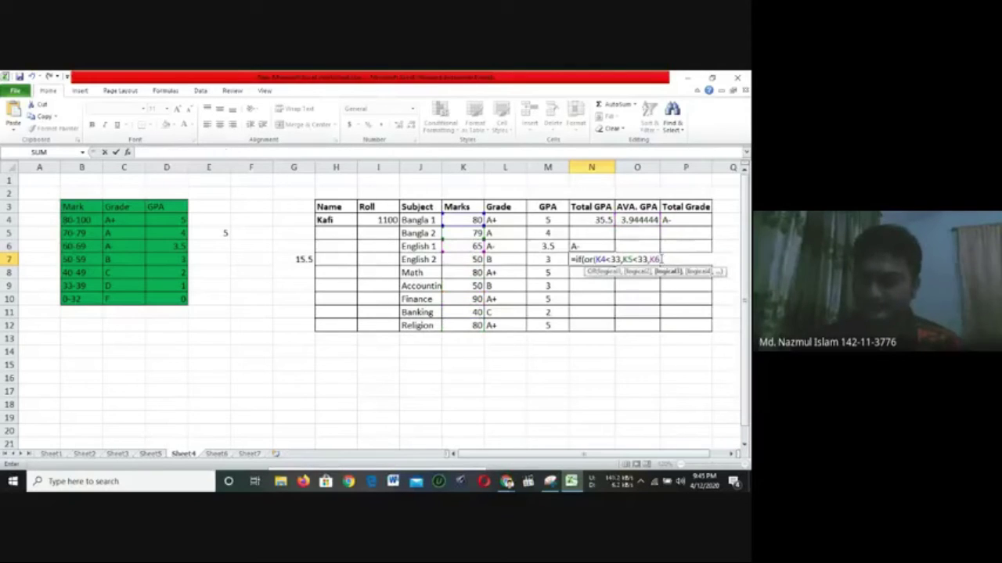
pyautogui.press('BackSpace')
pyautogui.press('BackSpace')
pyautogui.press('BackSpace')
pyautogui.write(',')
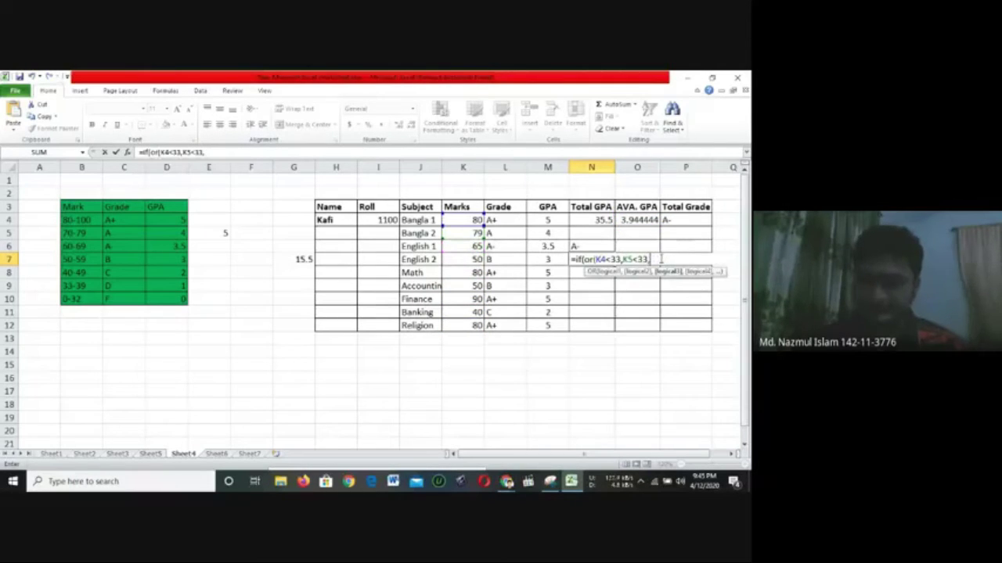
pyautogui.moveTo(591, 259); pyautogui.dragTo(526, 267)
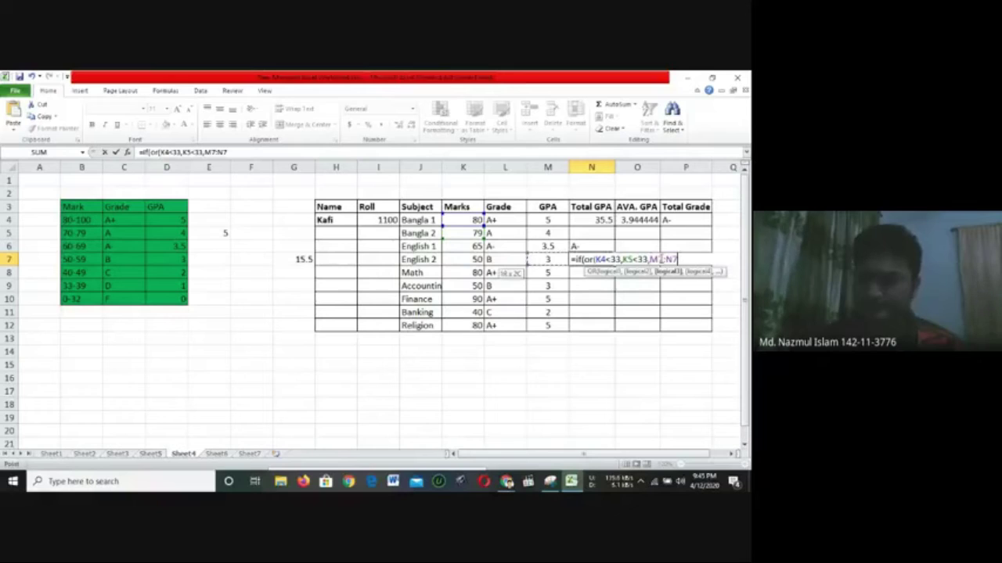
pyautogui.press('BackSpace')
pyautogui.press('BackSpace')
pyautogui.press('BackSpace')
pyautogui.press('BackSpace')
pyautogui.press('BackSpace')
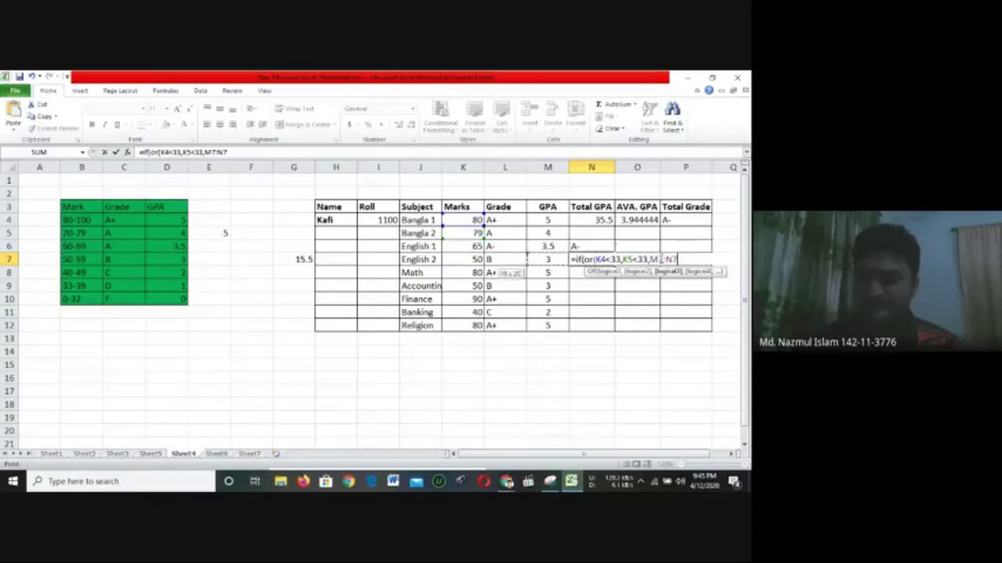
pyautogui.write('L')
pyautogui.press('BackSpace')
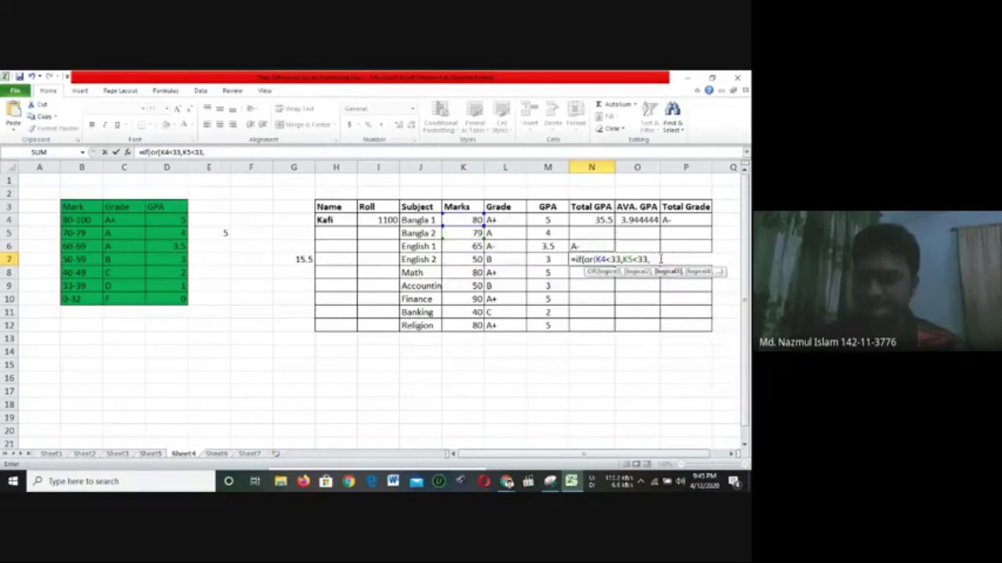
# Copy the '<33,' fragment from the formula text for reuse
pyautogui.moveTo(654, 259); pyautogui.dragTo(626, 259)
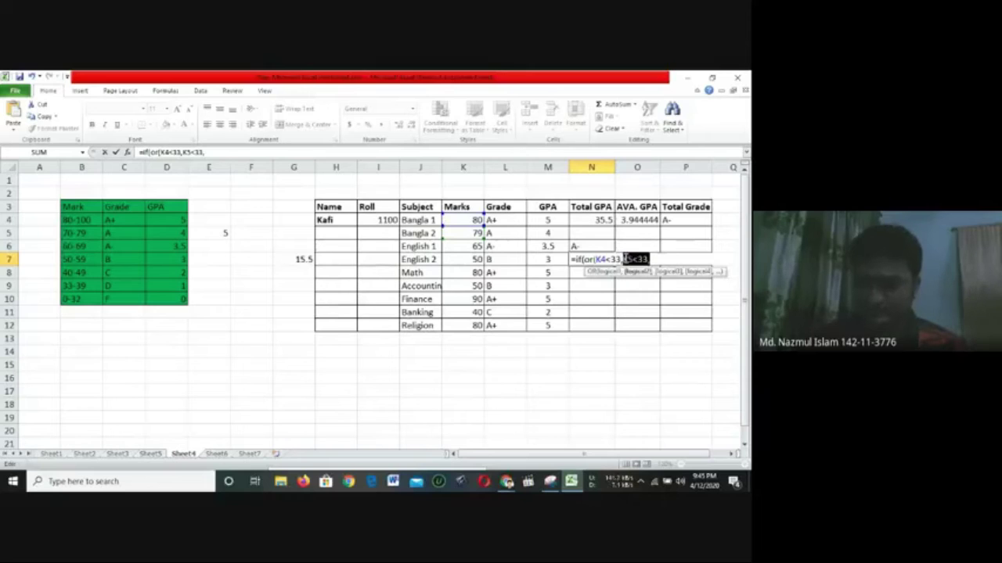
pyautogui.click(635, 259)
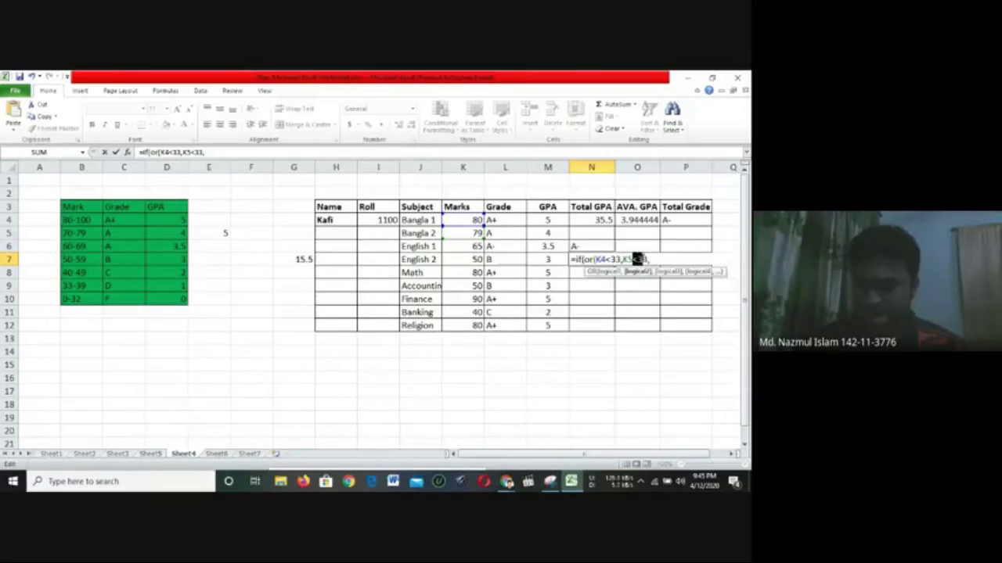
pyautogui.moveTo(638, 259); pyautogui.dragTo(649, 259)
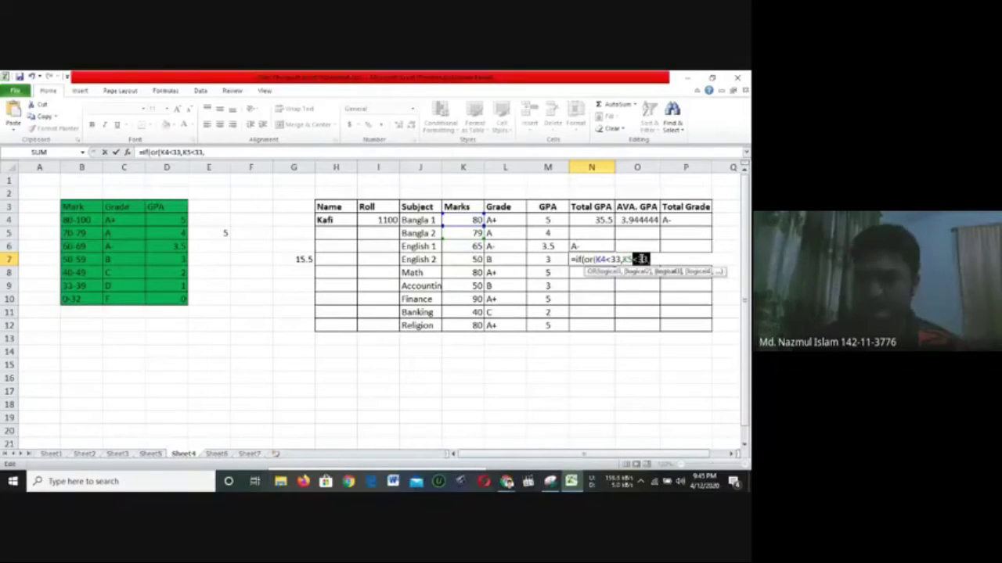
pyautogui.rightClick(640, 259)
pyautogui.click(626, 274)
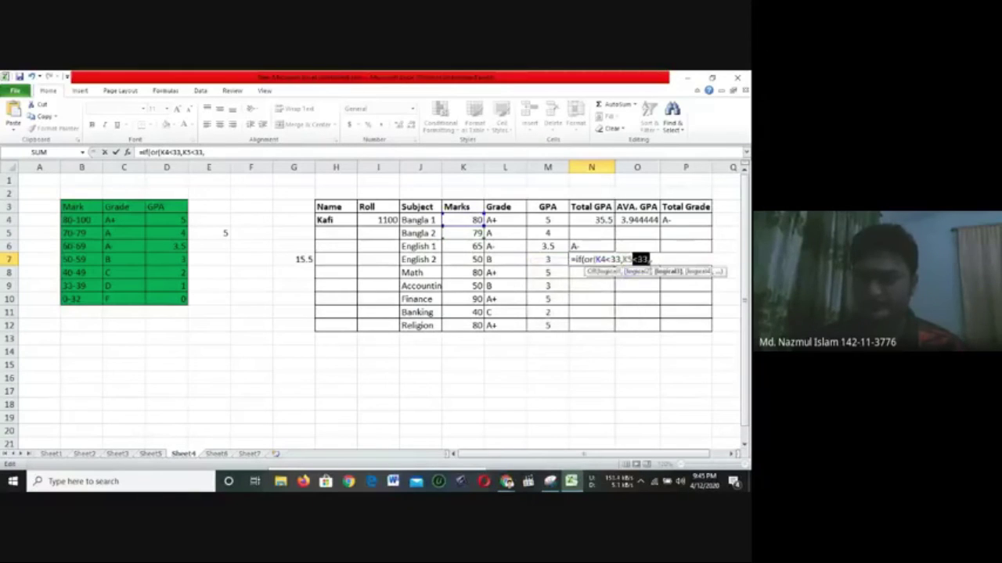
pyautogui.press('End')
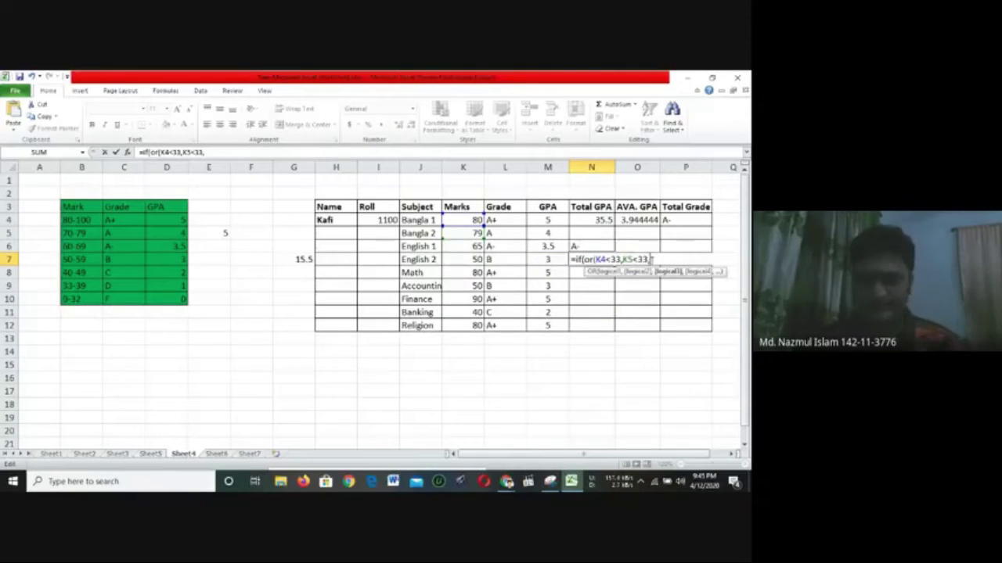
# Append the K6<33, K7<33, K8<33 and K9<33 conditions by pasting <33, after each
pyautogui.click(472, 246)
pyautogui.hotkey('ctrl', 'v')
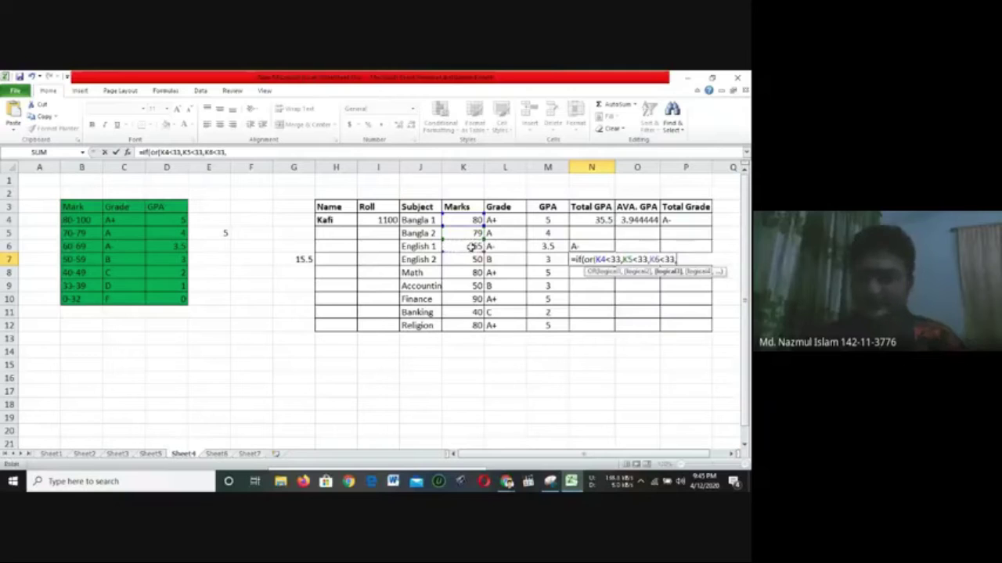
pyautogui.click(474, 261)
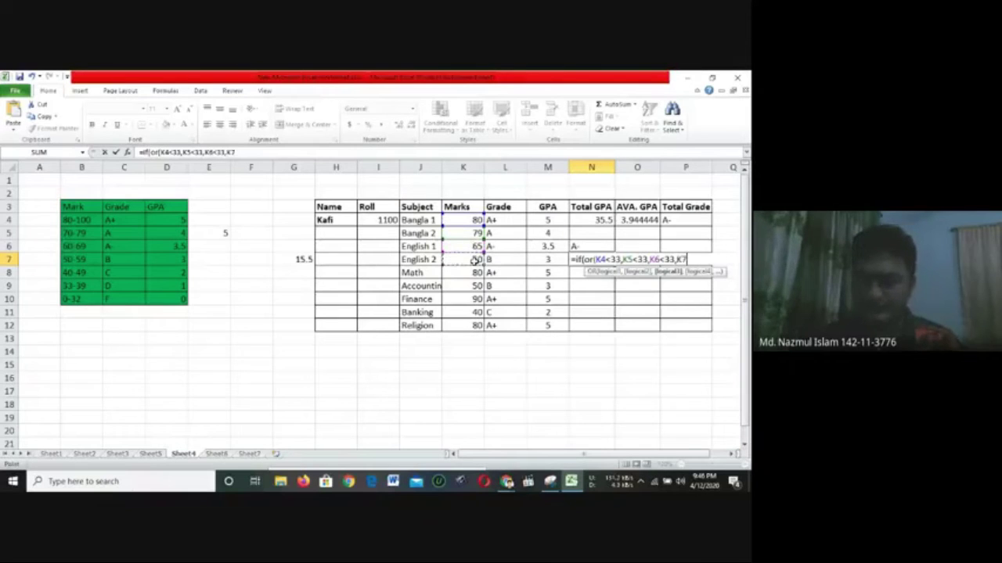
pyautogui.hotkey('ctrl', 'v')
pyautogui.click(475, 273)
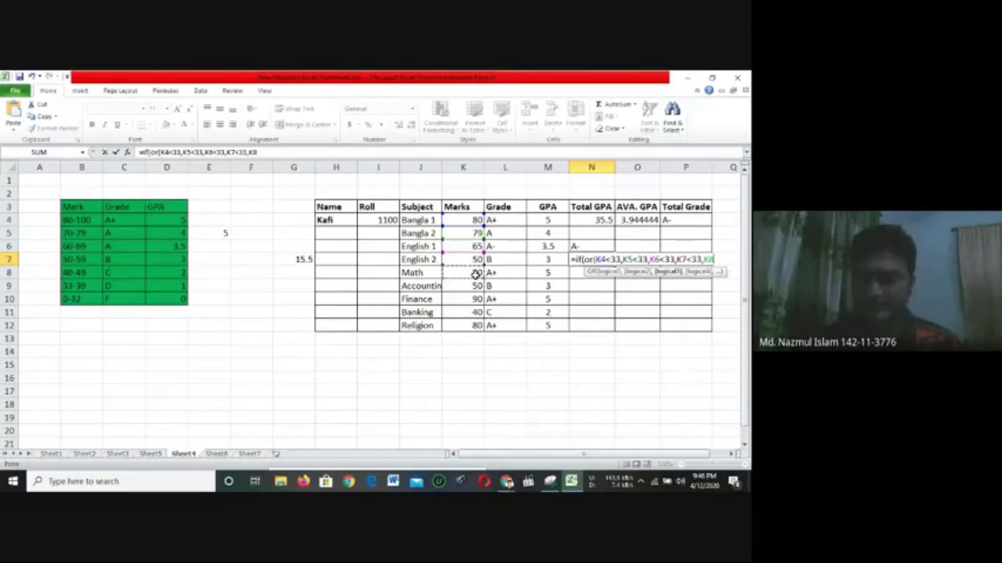
pyautogui.hotkey('ctrl', 'v')
pyautogui.click(468, 286)
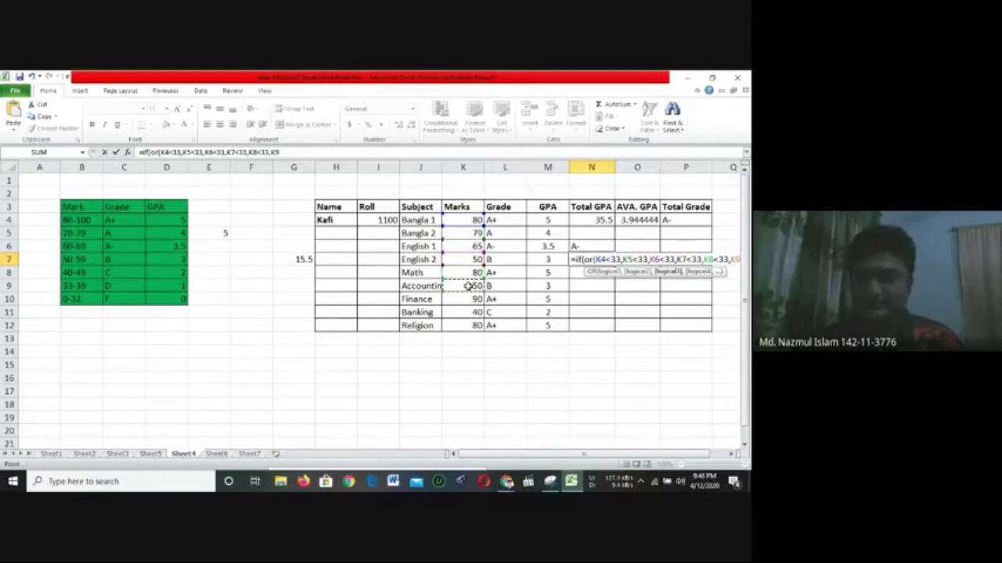
pyautogui.hotkey('ctrl', 'v')
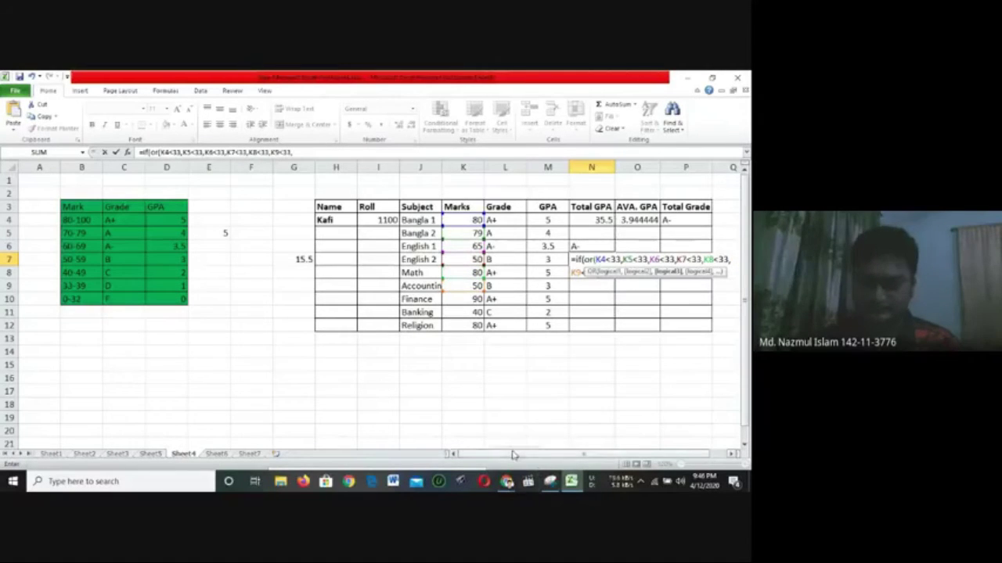
pyautogui.moveTo(512, 454); pyautogui.dragTo(523, 454)
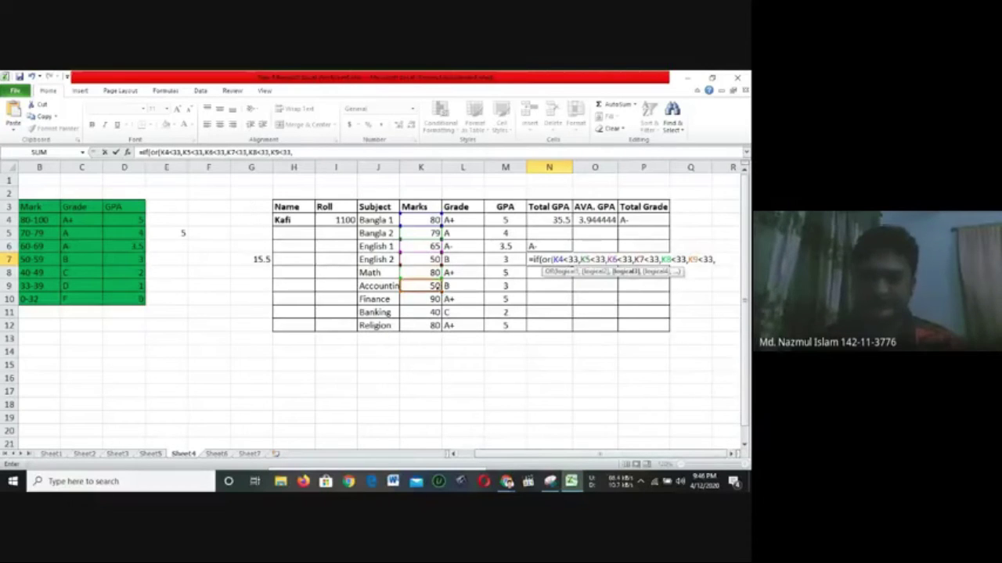
# Add K10<33, K11<33 and K12<33, then close the formula with "F"))
pyautogui.click(435, 299)
pyautogui.hotkey('ctrl', 'v')
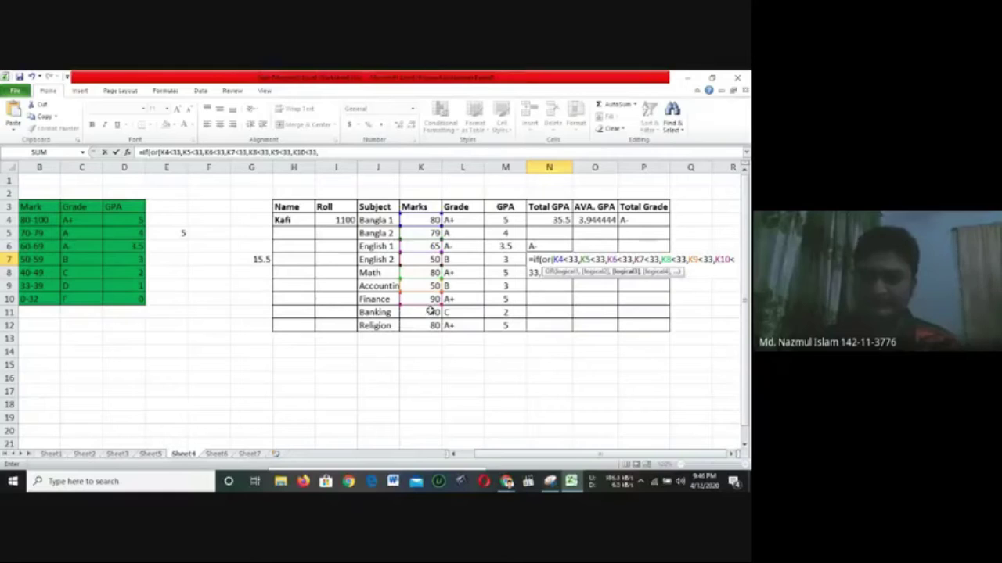
pyautogui.click(429, 312)
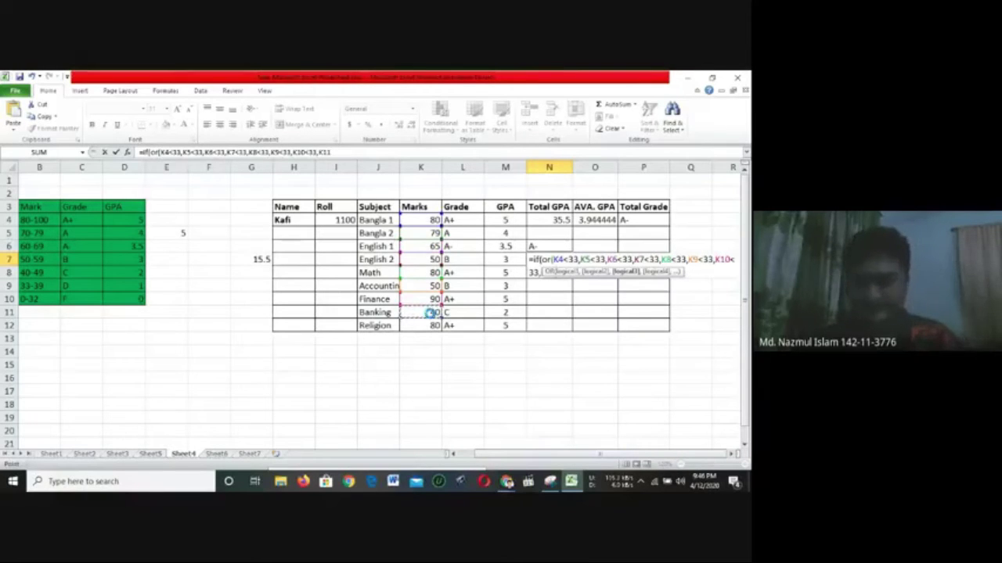
pyautogui.hotkey('ctrl', 'v')
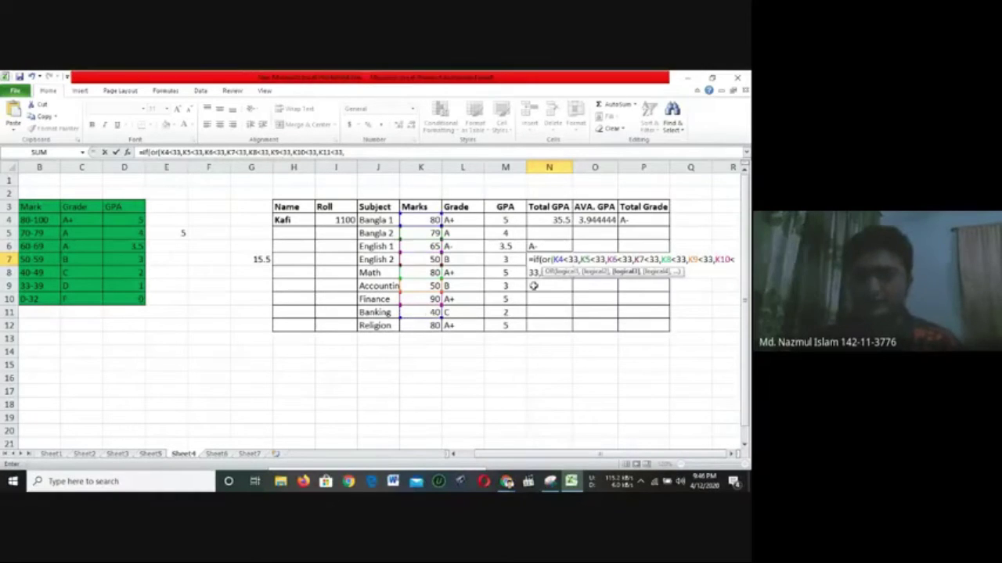
pyautogui.click(429, 325)
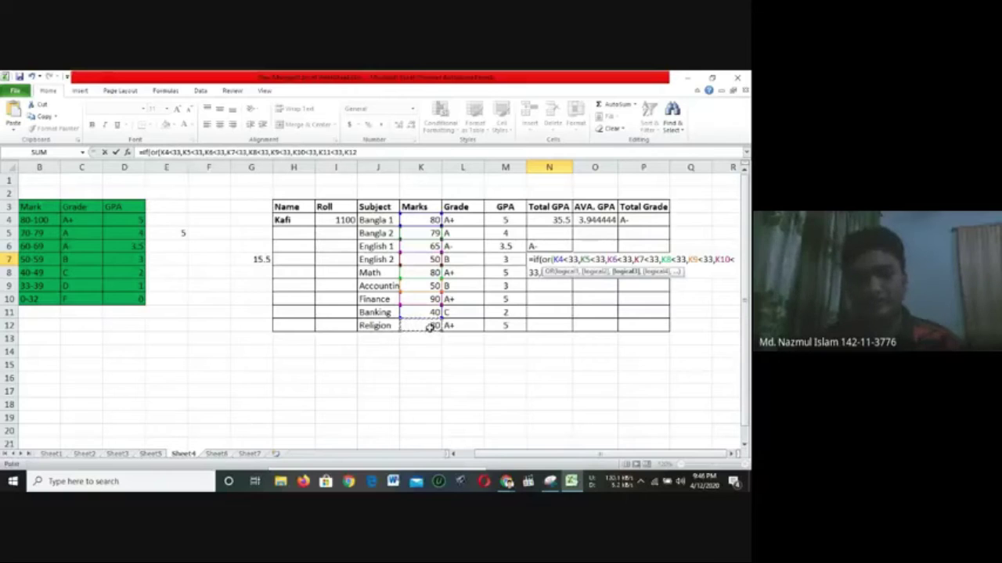
pyautogui.hotkey('ctrl', 'v')
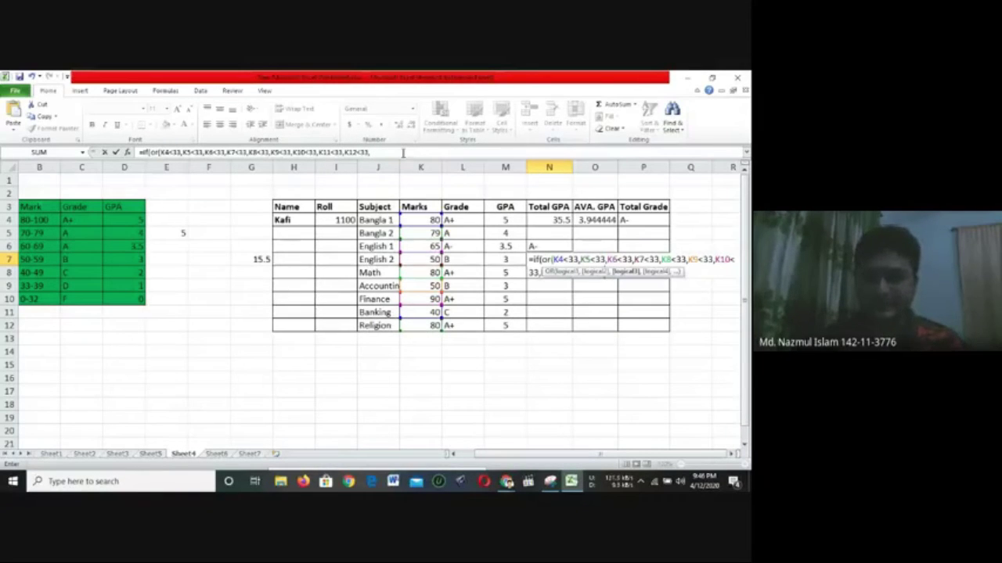
pyautogui.write('"F"')
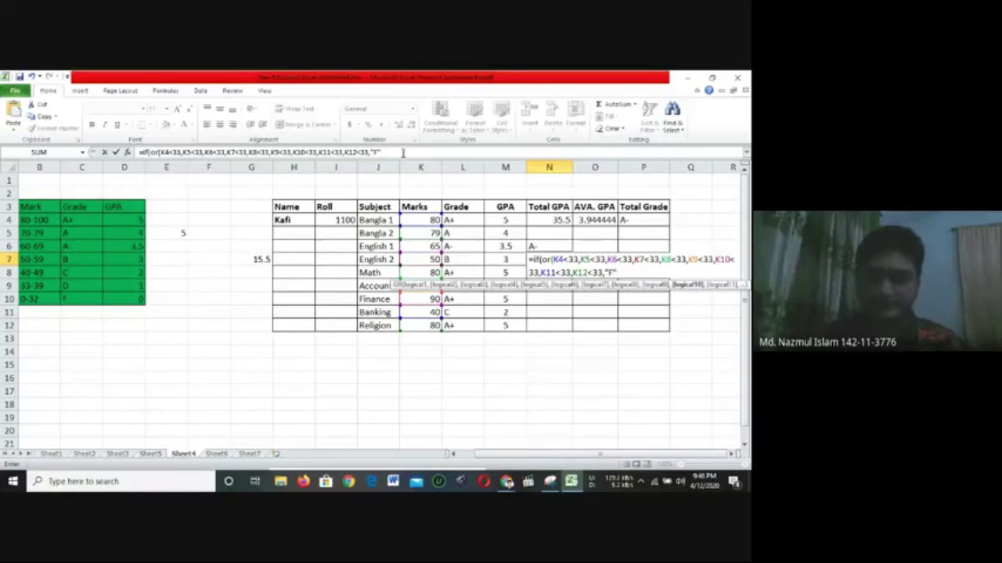
pyautogui.write(')')
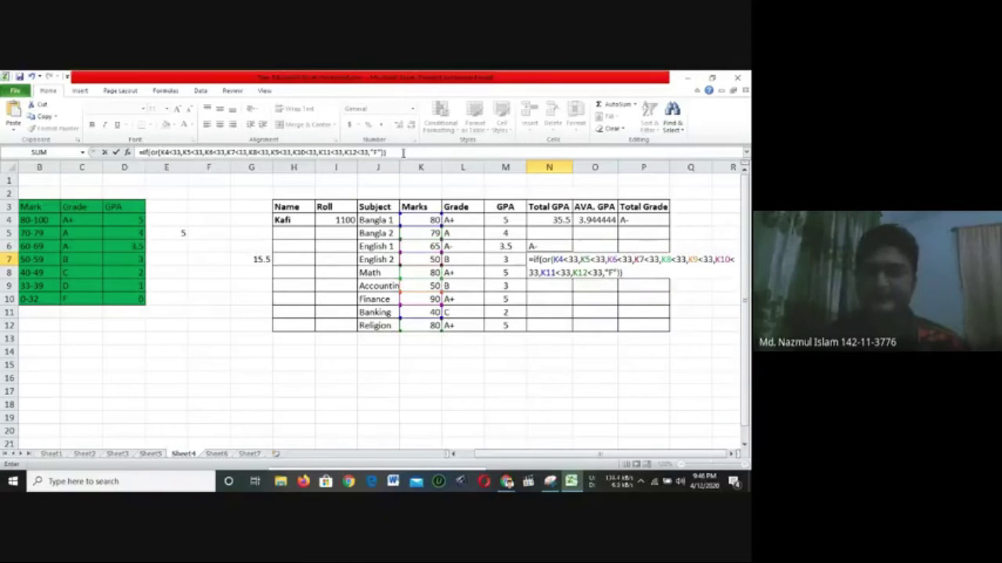
# Try committing N7's formula, dismiss the repeated error messages, then delete the whole formula
pyautogui.press('Return')
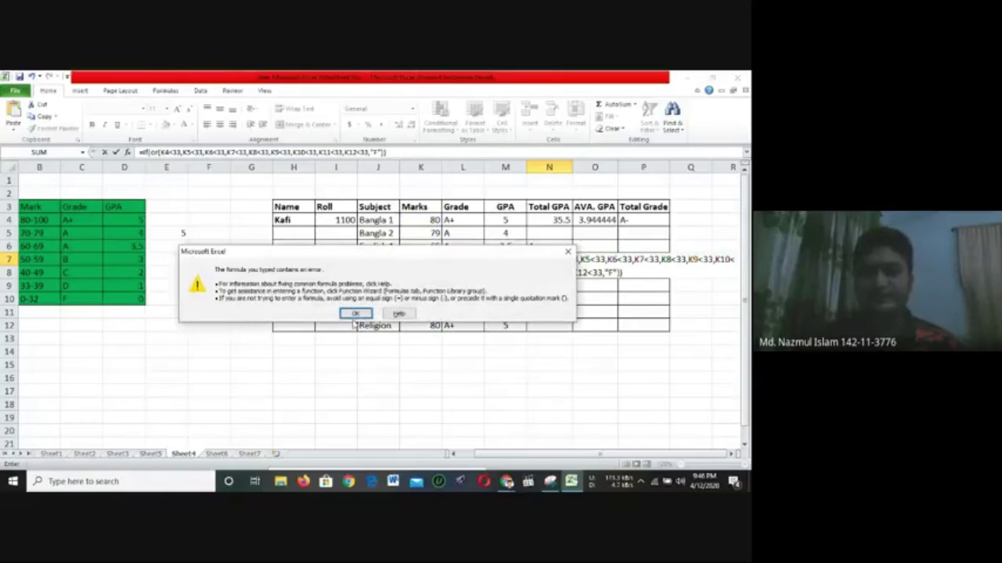
pyautogui.click(355, 313)
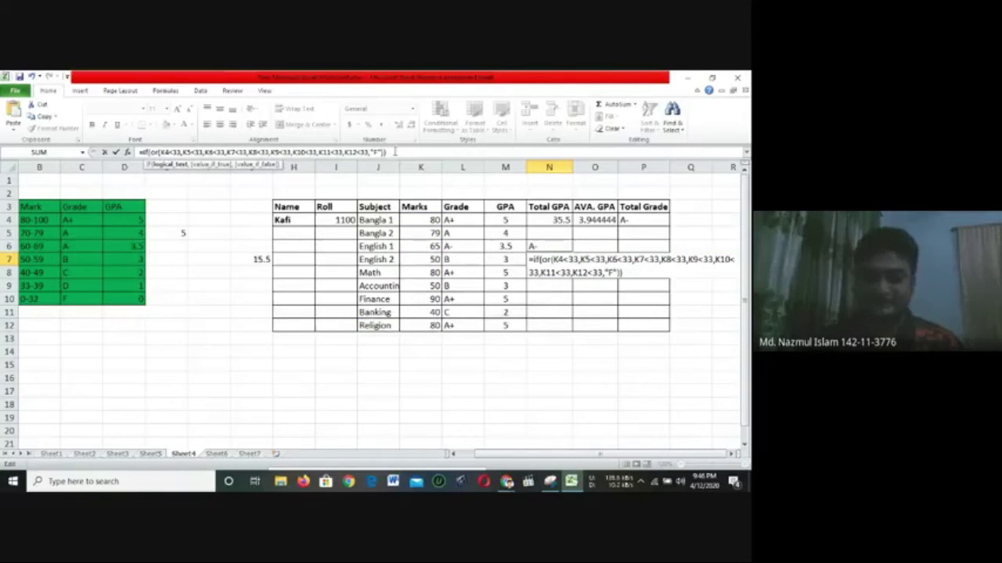
pyautogui.moveTo(397, 154); pyautogui.dragTo(137, 152)
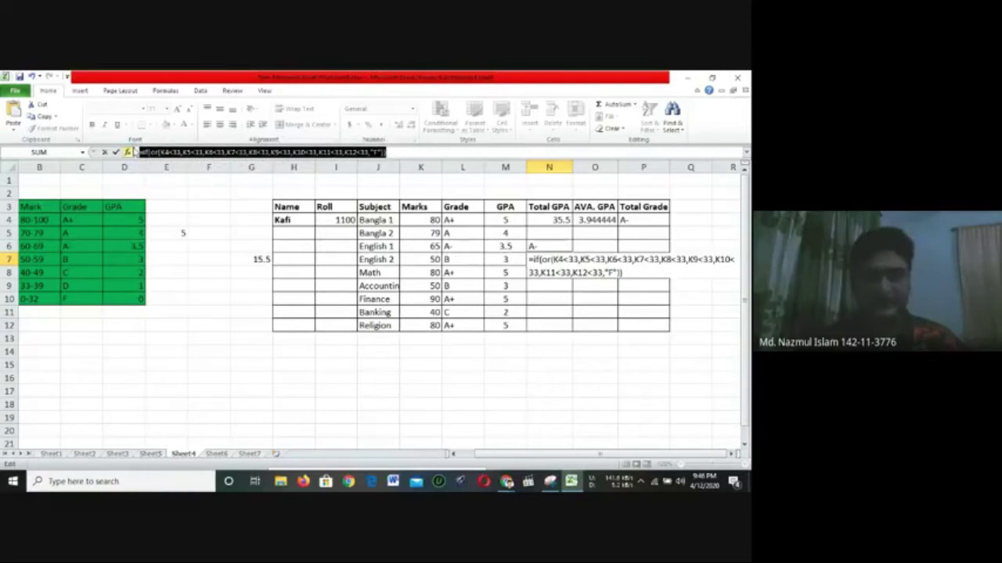
pyautogui.click(605, 267)
pyautogui.press('Return')
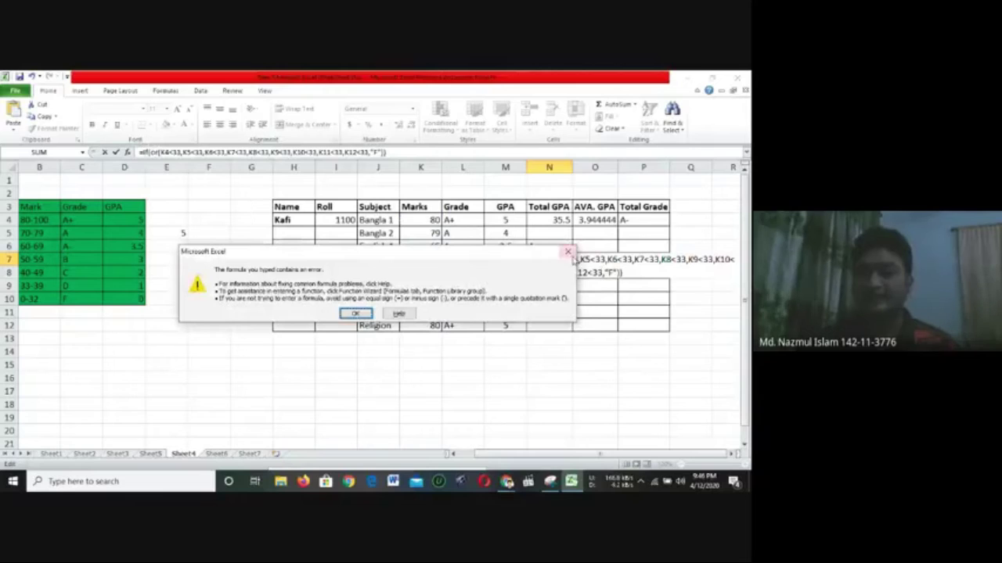
pyautogui.click(568, 252)
pyautogui.press('Return')
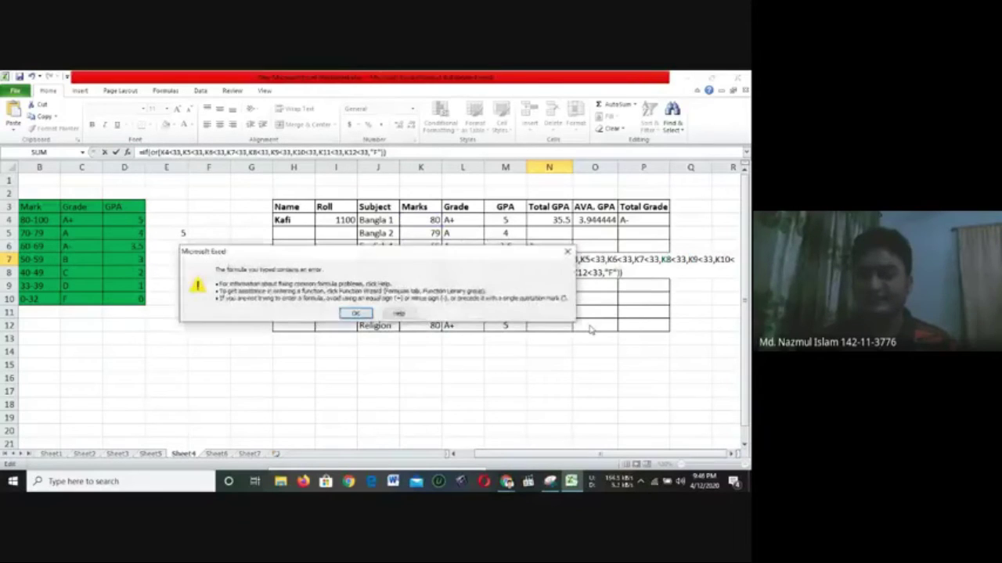
pyautogui.click(569, 251)
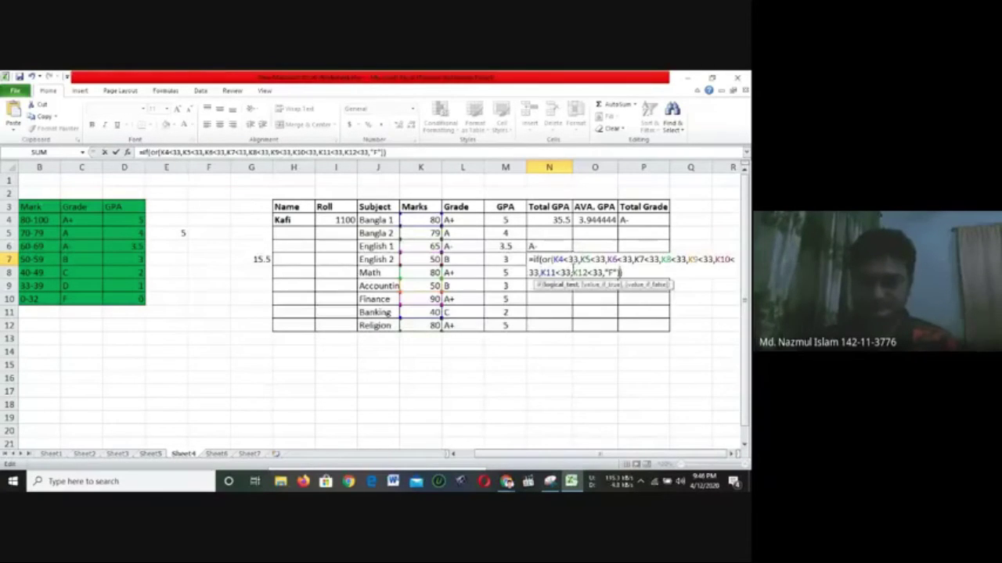
pyautogui.click(575, 271)
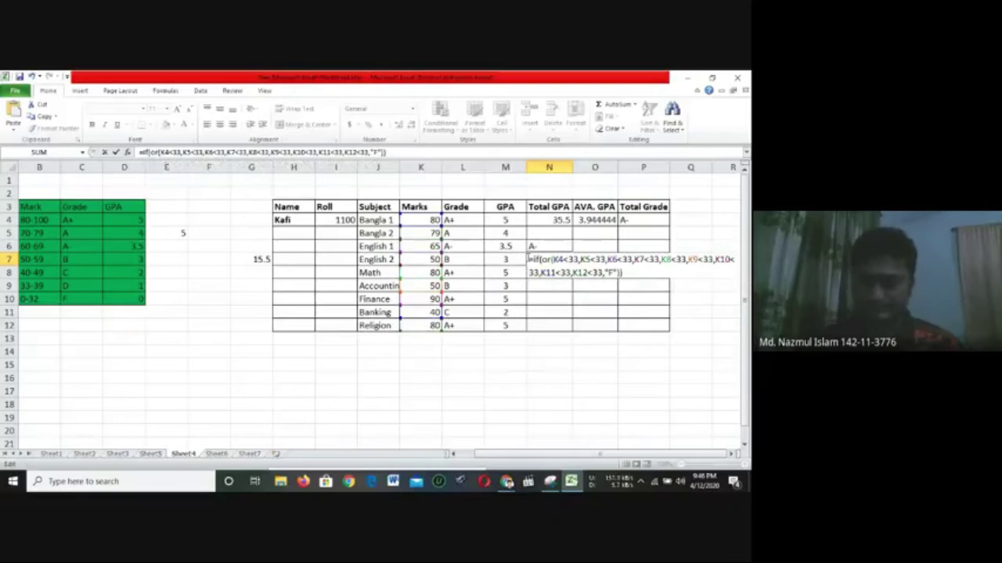
pyautogui.moveTo(528, 258); pyautogui.dragTo(673, 307)
pyautogui.press('Delete')
pyautogui.click(548, 246)
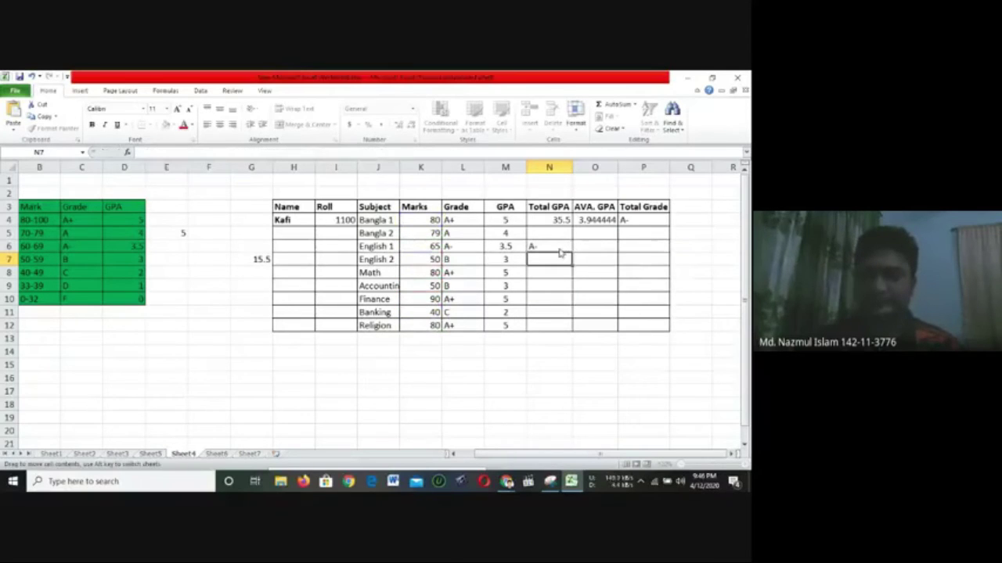
pyautogui.moveTo(558, 252); pyautogui.dragTo(557, 263)
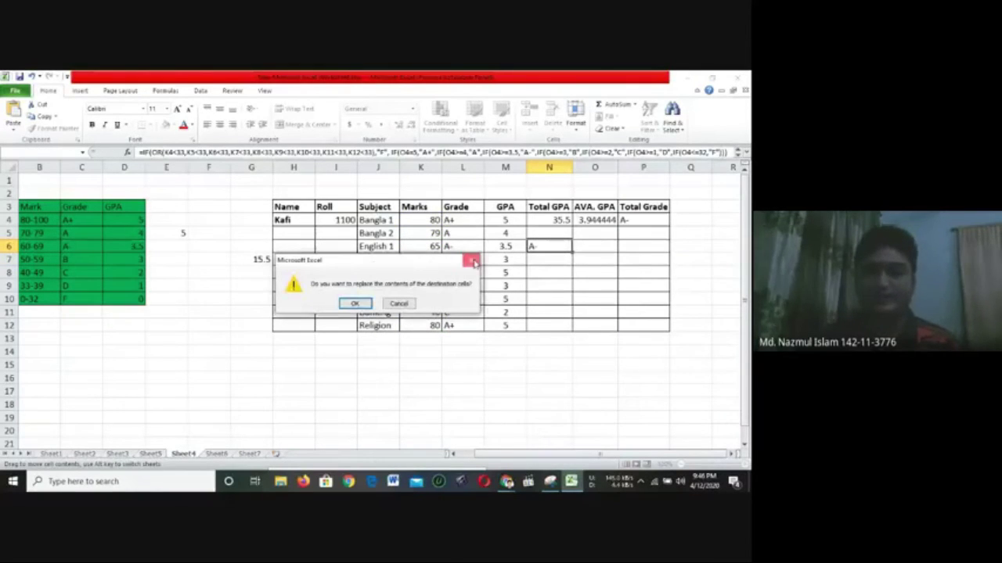
pyautogui.click(472, 261)
pyautogui.moveTo(544, 250); pyautogui.dragTo(548, 249)
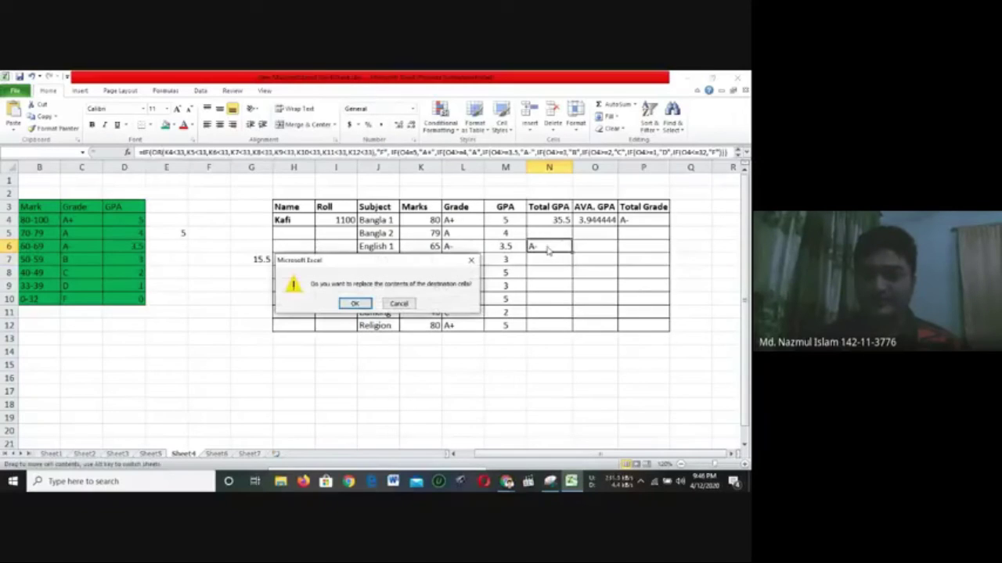
pyautogui.click(472, 260)
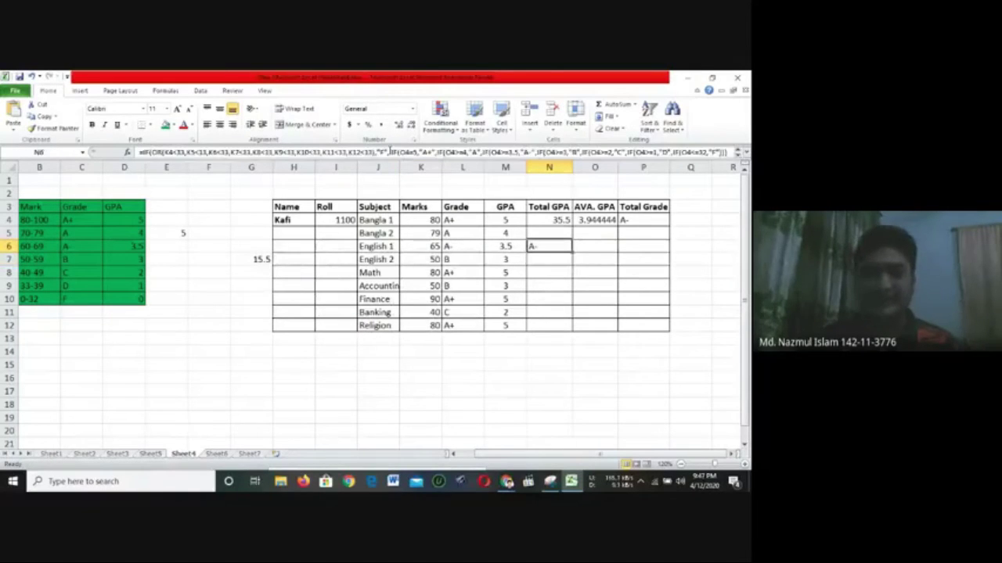
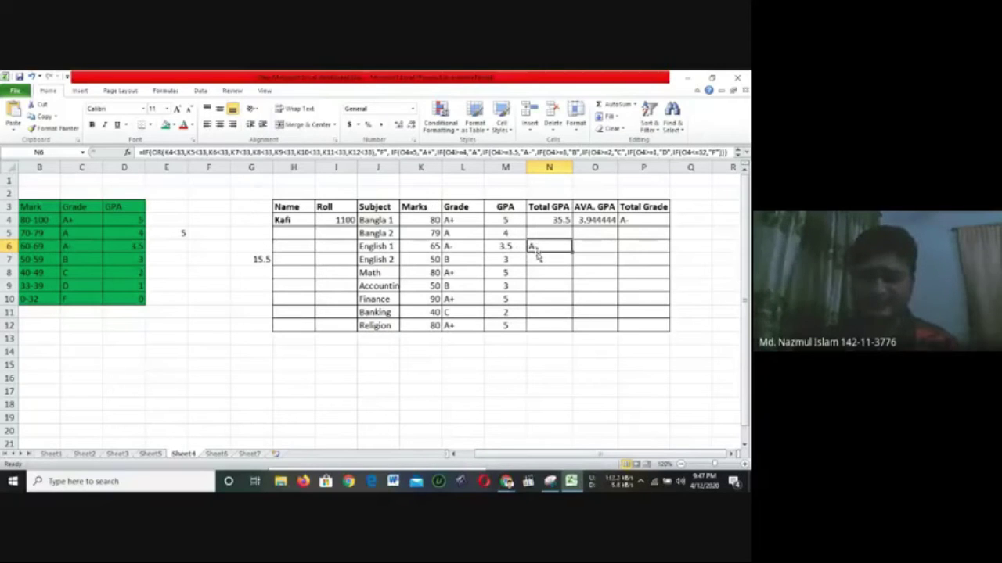
# Paste the IF(OR(K4<33,…),"F", failing-mark check into cell N7
pyautogui.click(540, 259)
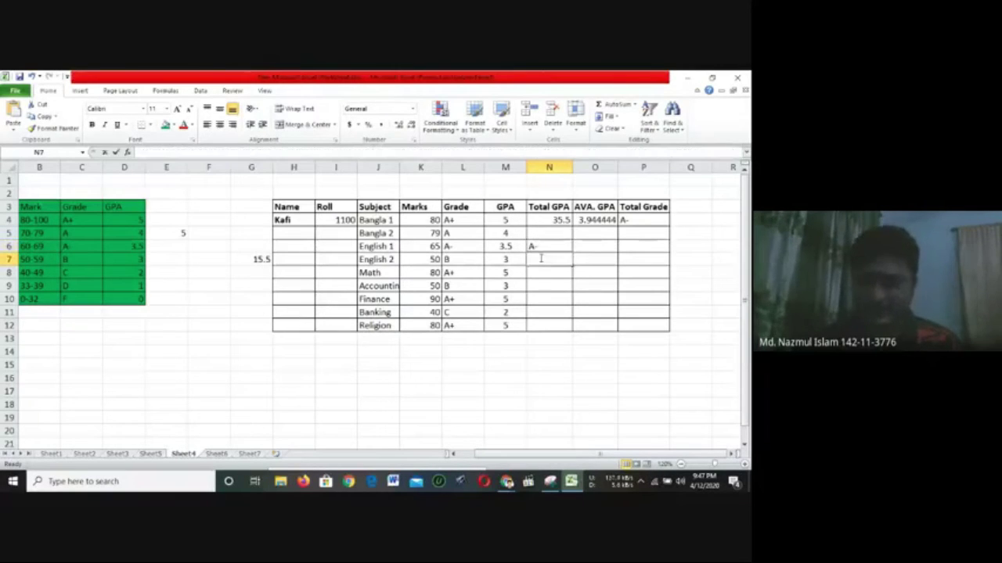
pyautogui.doubleClick(539, 258)
pyautogui.write('=if(or(K4<33,K5<33,K6<33,K7<33,K8<33,K9<33,K10<33,K11<33,K12<33,"F"))')
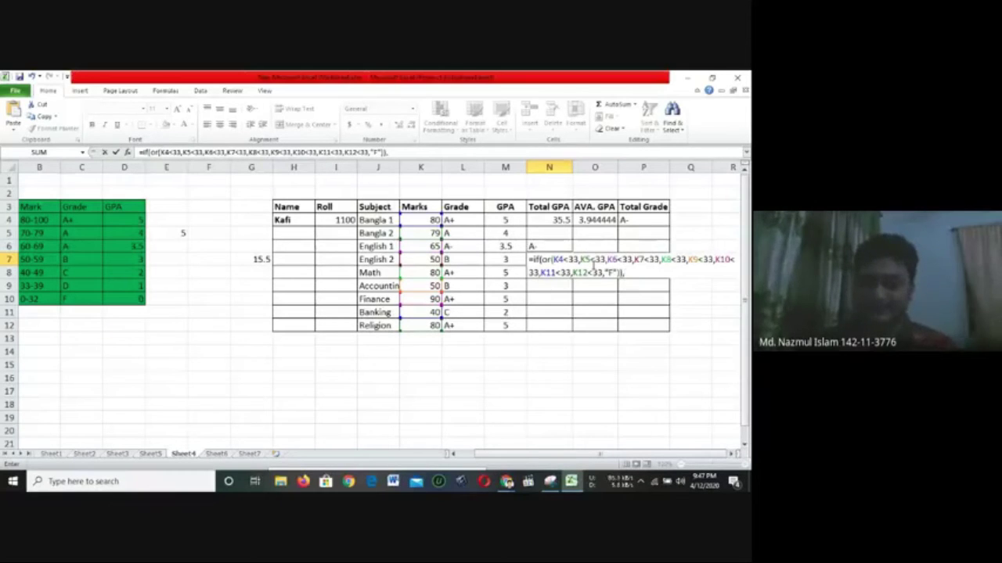
# Add a nested if(O4="5","A+", clause to the N7 formula and select it for reuse
pyautogui.write('if(')
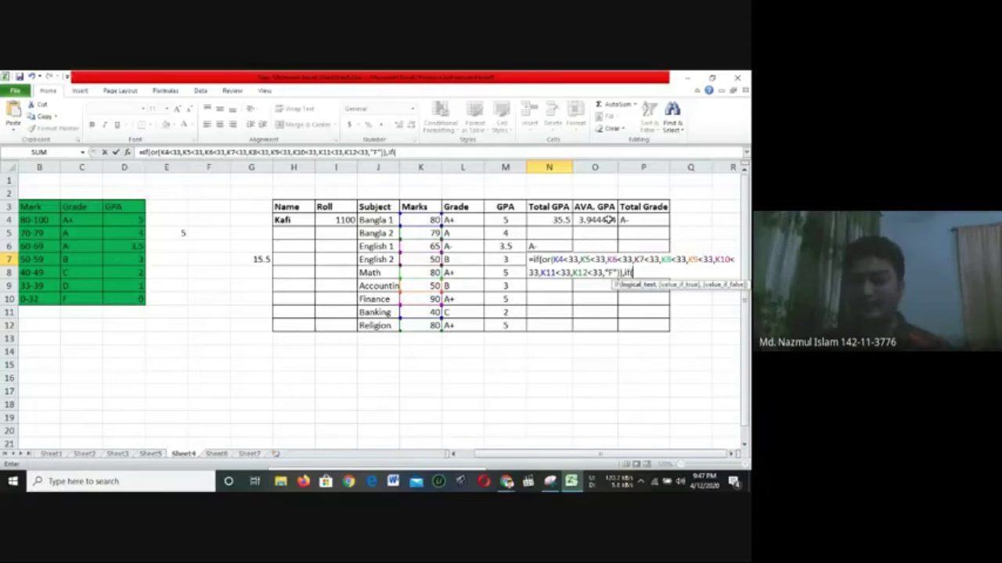
pyautogui.click(607, 220)
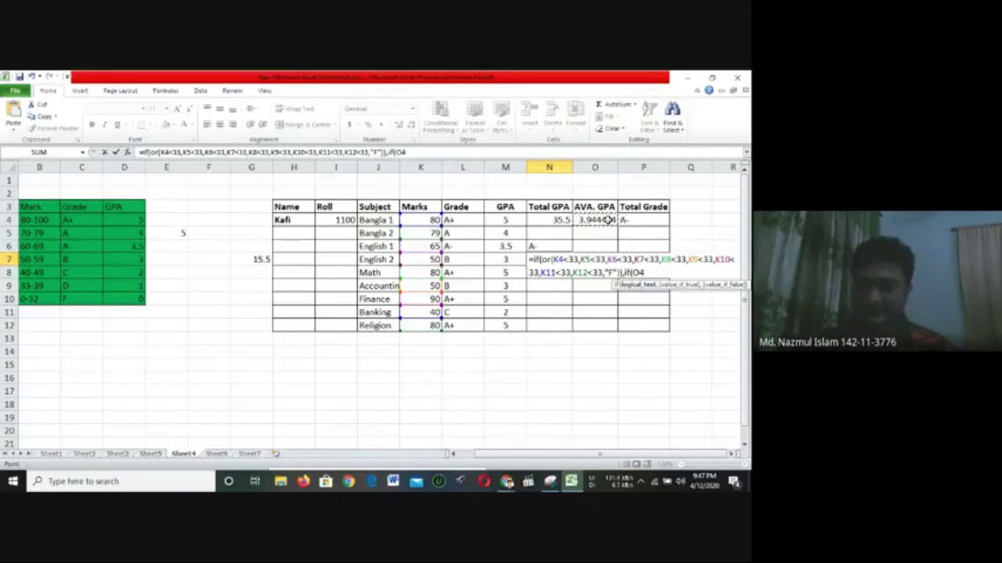
pyautogui.write('=')
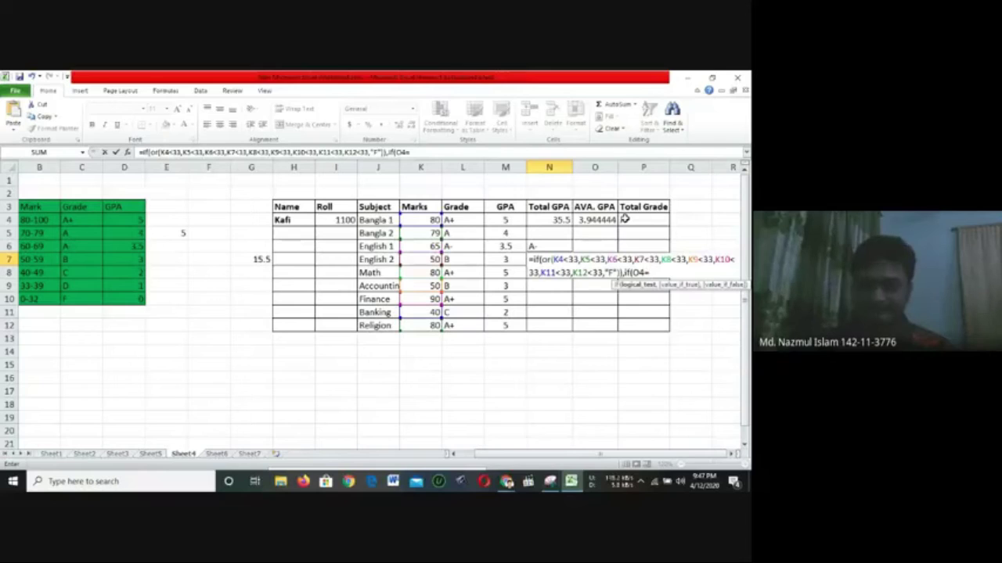
pyautogui.write('"')
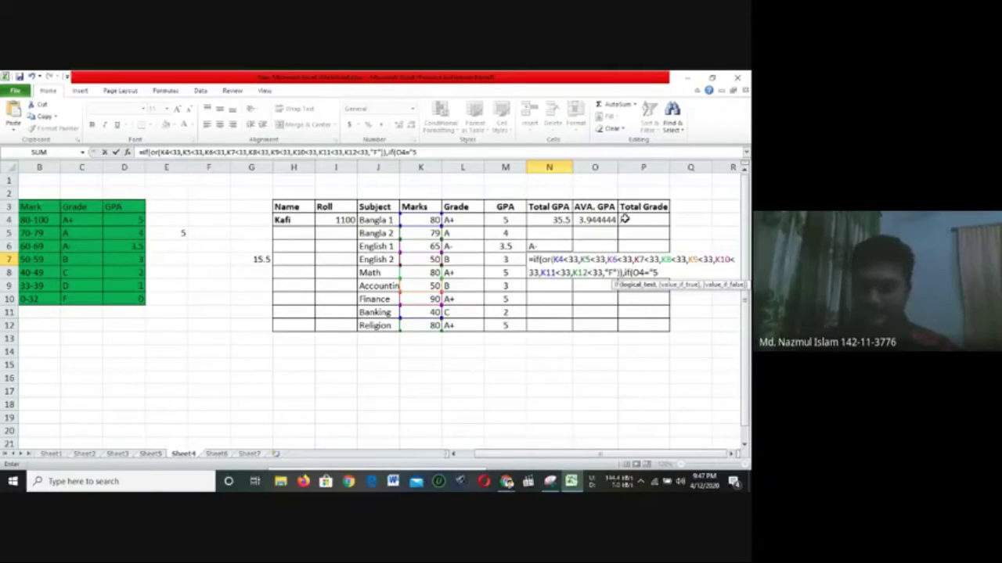
pyautogui.write('5",')
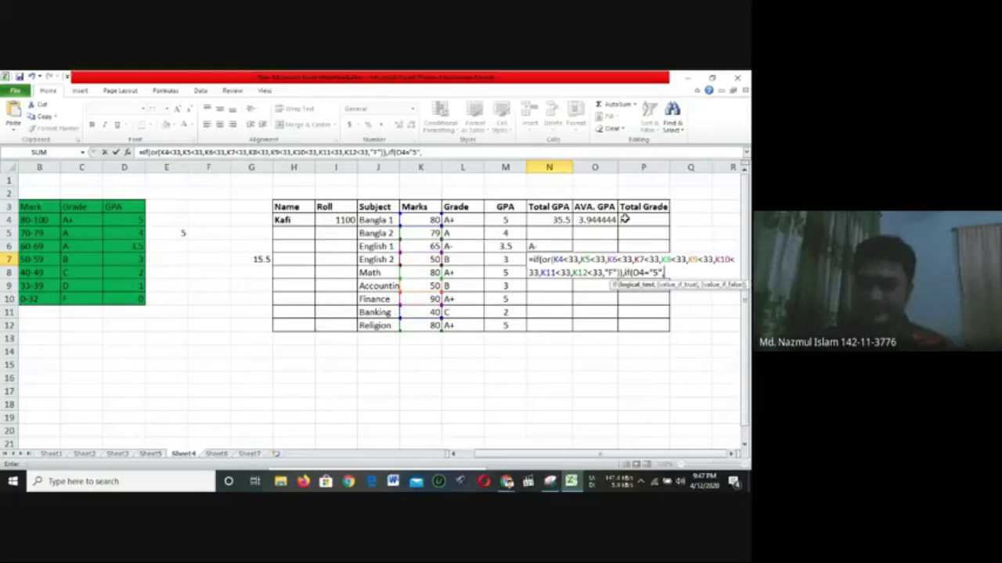
pyautogui.write('"')
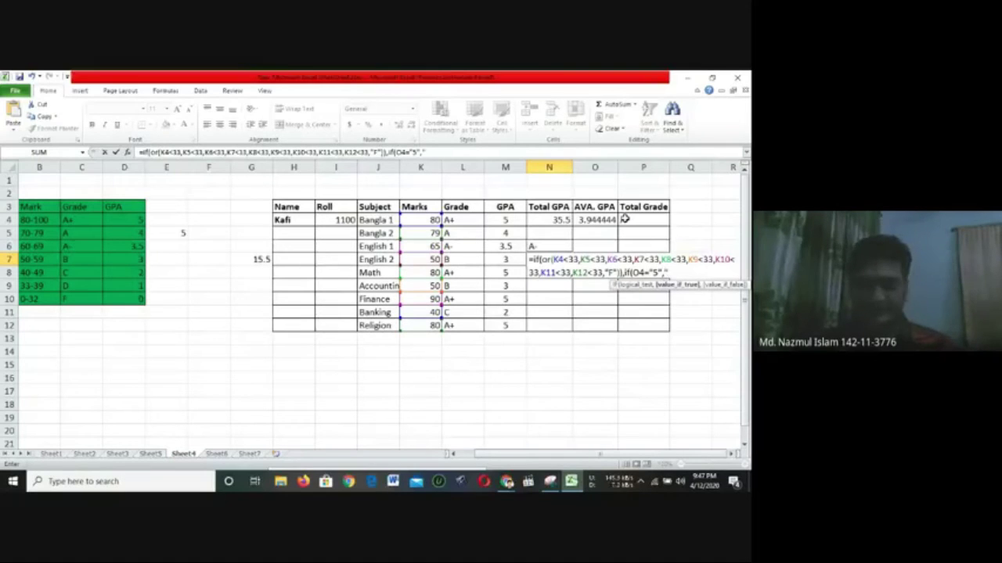
pyautogui.write('A')
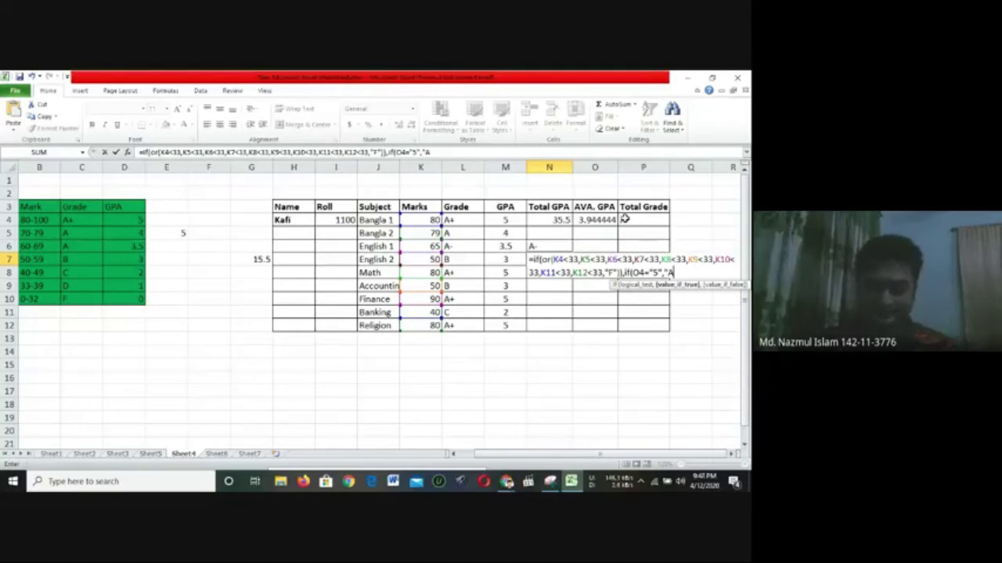
pyautogui.write('+')
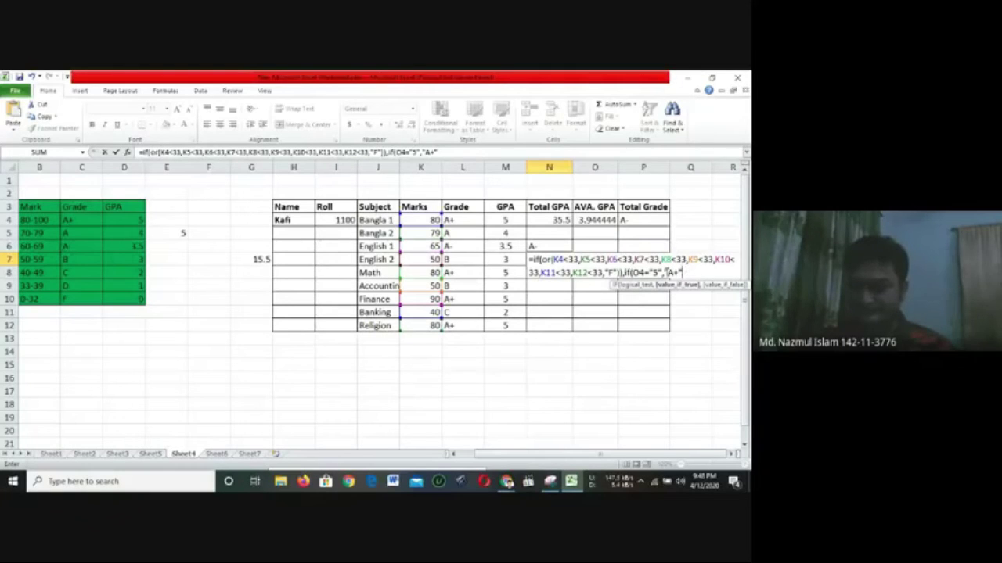
pyautogui.write(',')
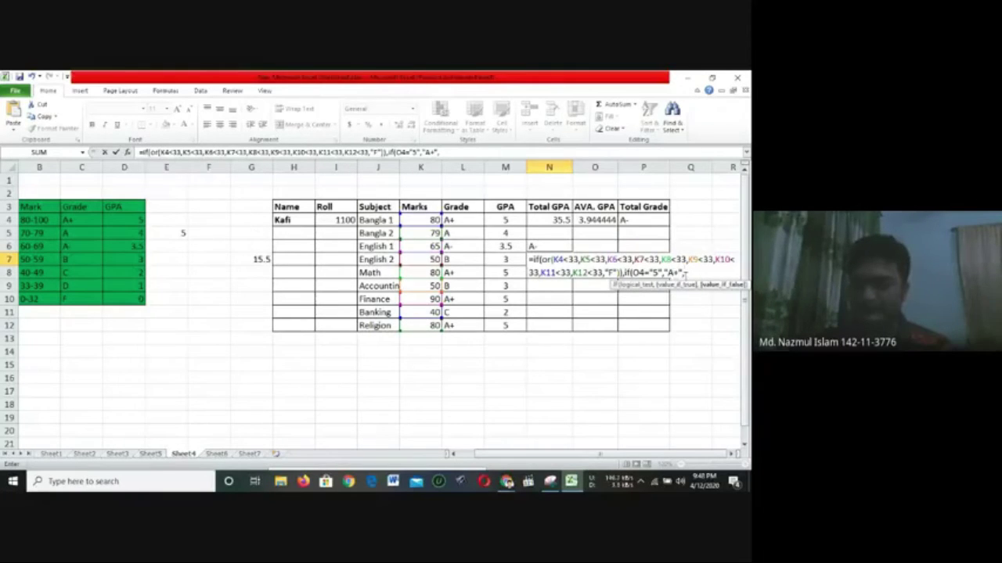
pyautogui.moveTo(685, 272); pyautogui.dragTo(622, 272)
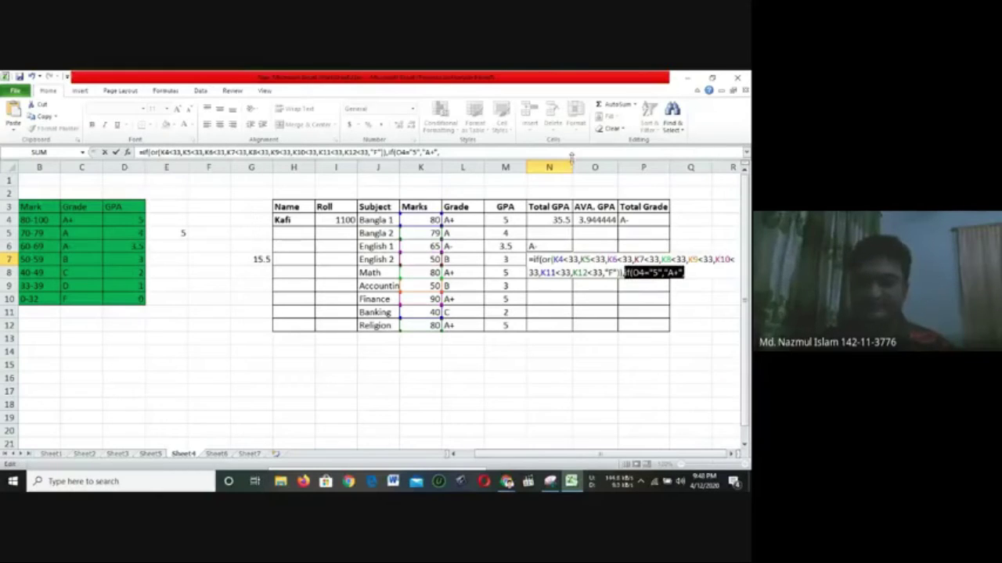
# Paste a second A+ clause and remove the quotes around 5 so O4 compares to a number
pyautogui.click(480, 153)
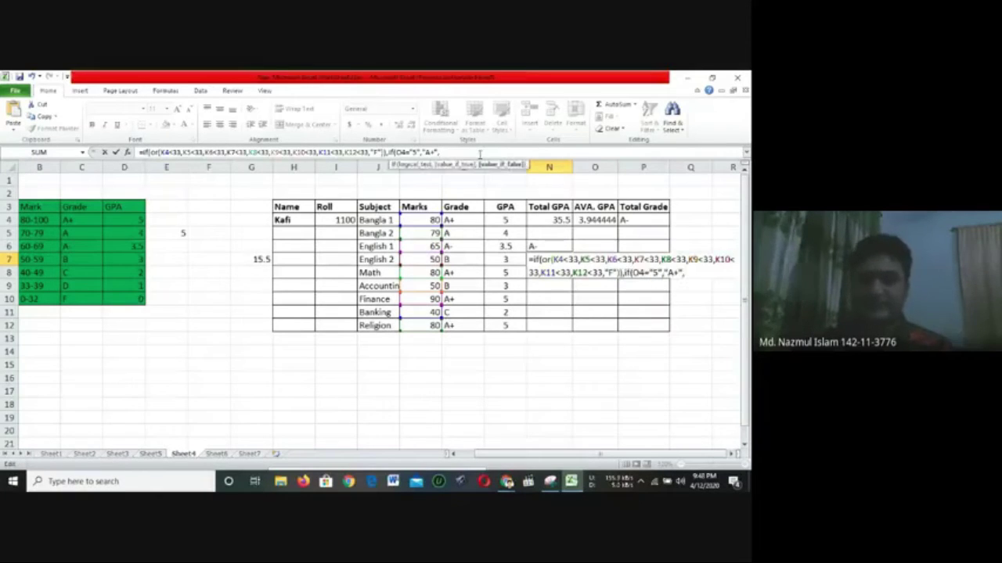
pyautogui.hotkey('ctrl', 'v')
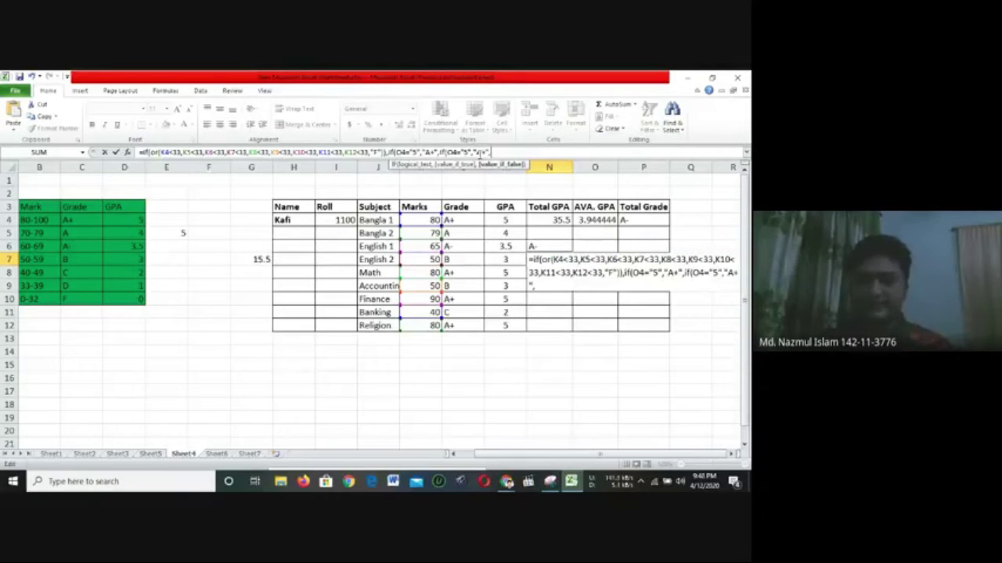
pyautogui.click(463, 152)
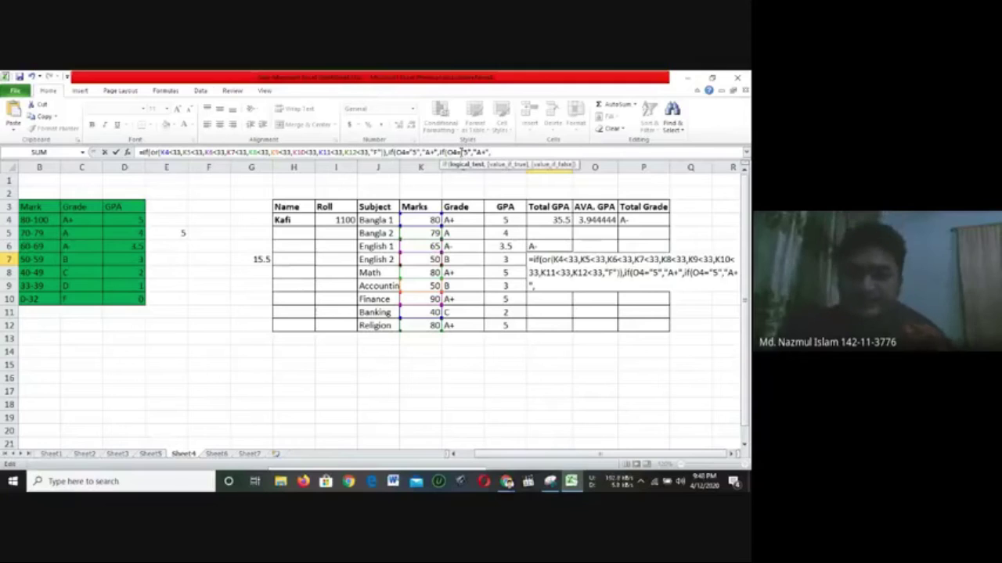
pyautogui.click(421, 152)
pyautogui.press('BackSpace')
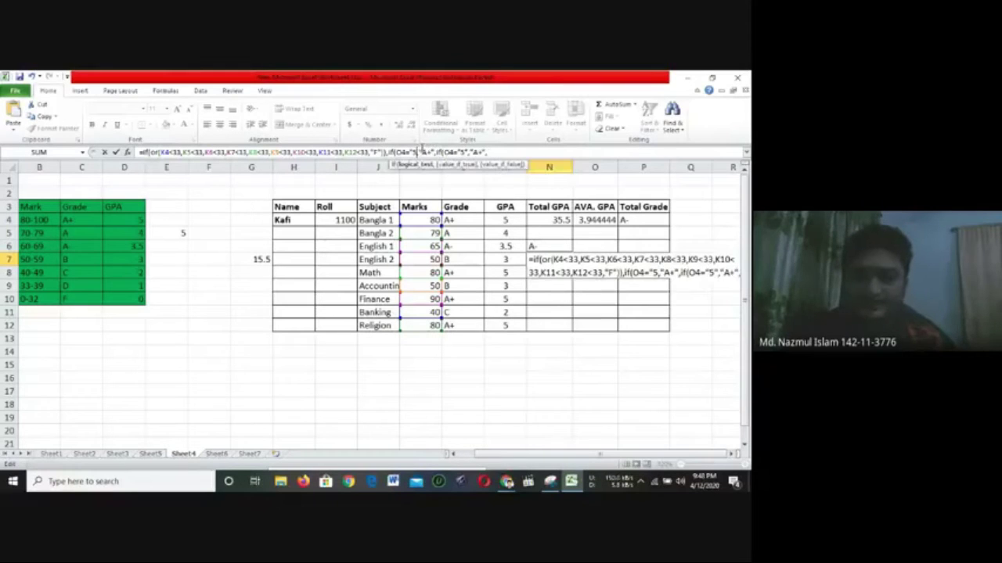
pyautogui.press('Left')
pyautogui.press('BackSpace')
pyautogui.press('Right')
pyautogui.press('Right')
pyautogui.press('Right')
pyautogui.press('Right')
pyautogui.press('Right')
pyautogui.press('Right')
pyautogui.press('Right')
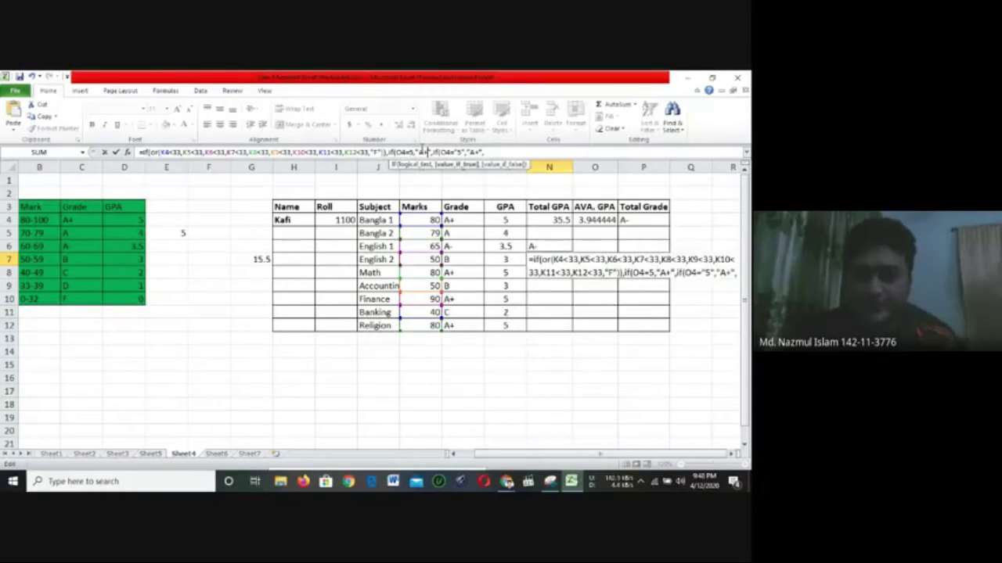
pyautogui.press('Right')
pyautogui.press('Right')
pyautogui.press('Right')
pyautogui.press('Right')
pyautogui.press('Right')
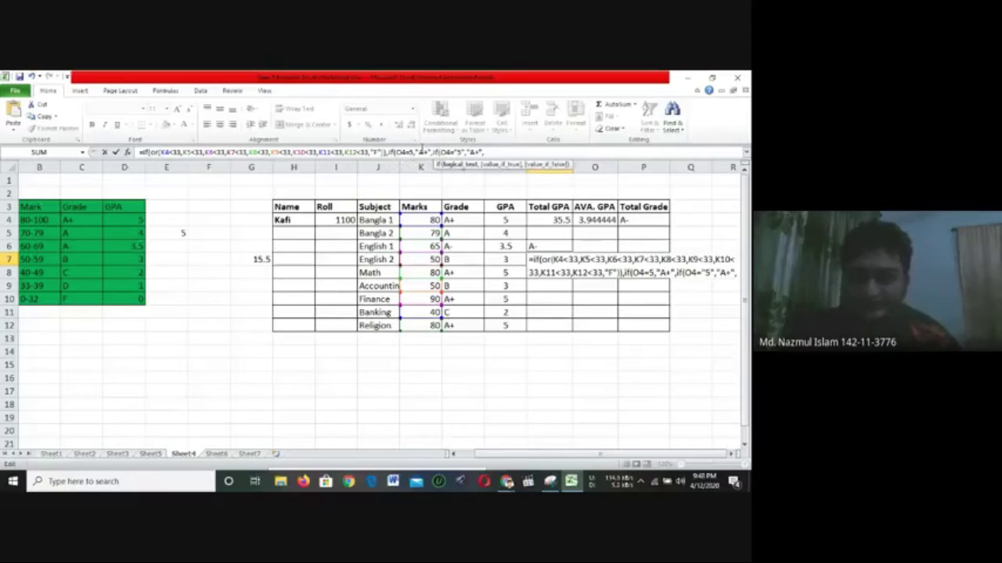
pyautogui.press('BackSpace')
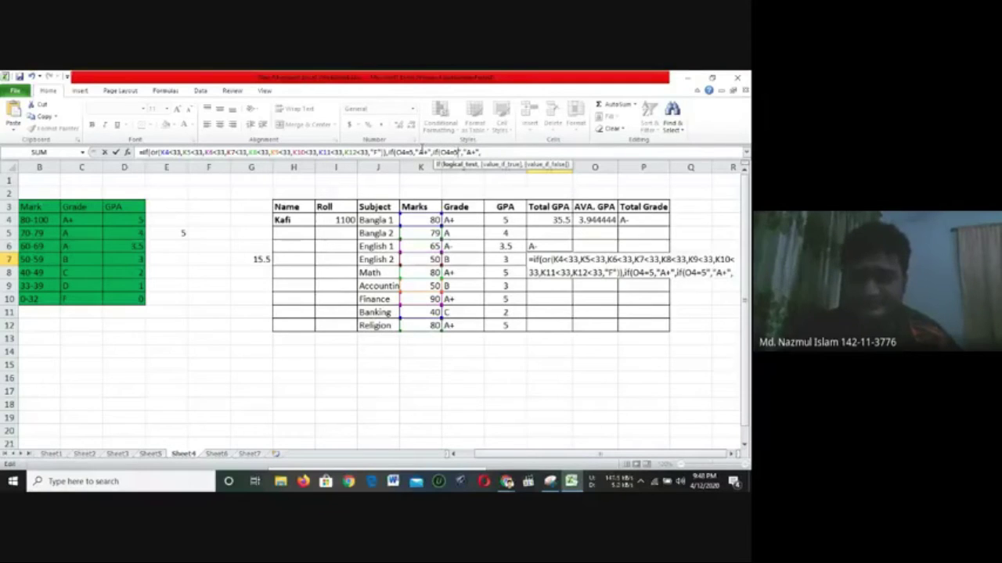
pyautogui.press('BackSpace')
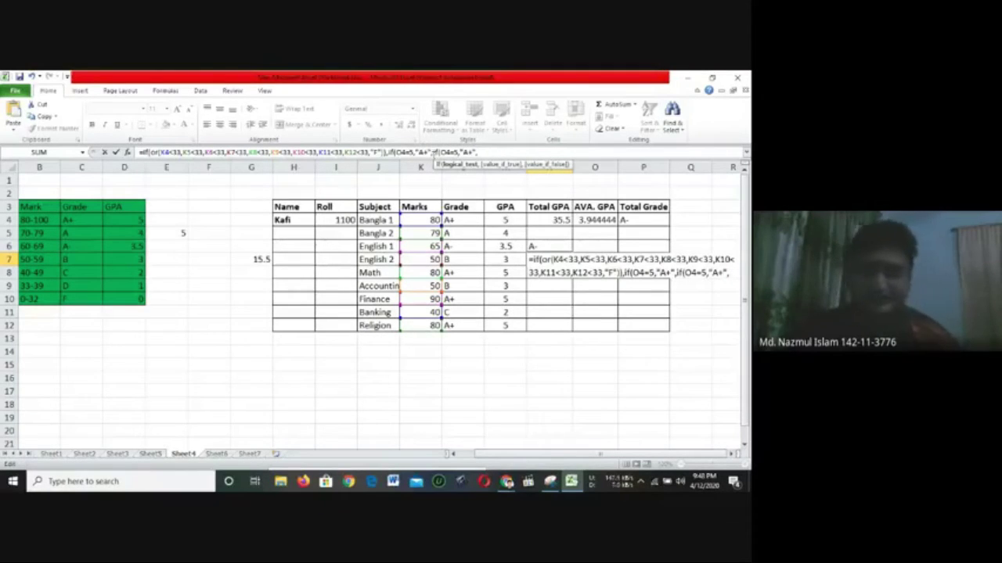
# Change the second clause to test O4>4 and return "A"
pyautogui.press('BackSpace')
pyautogui.press('BackSpace')
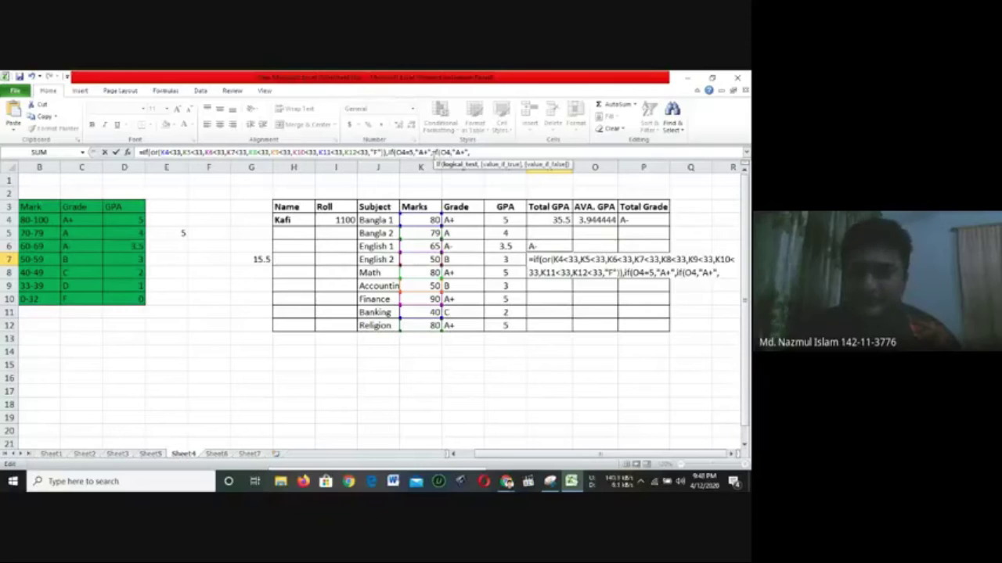
pyautogui.write('>')
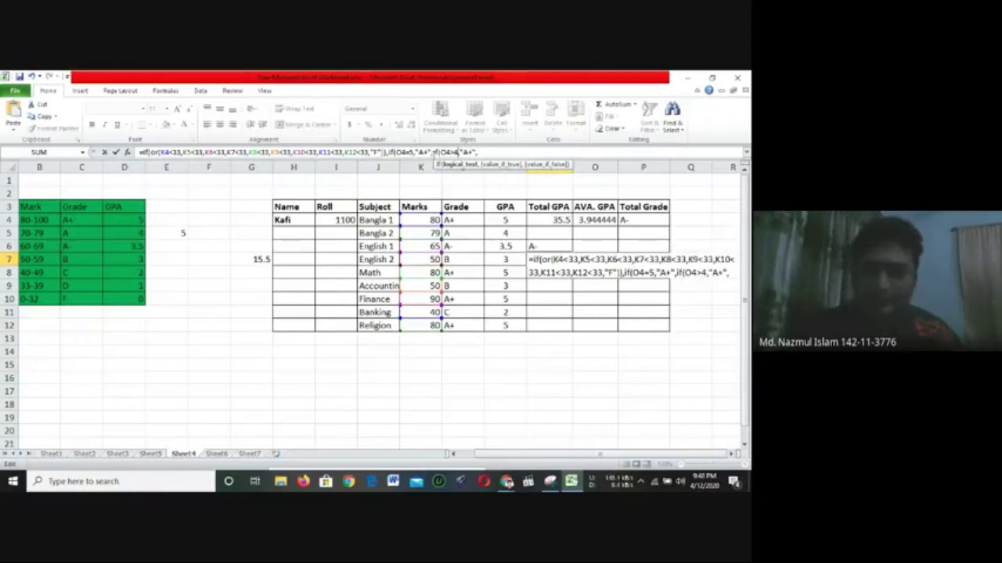
pyautogui.write('4')
pyautogui.press('Left')
pyautogui.press('Left')
pyautogui.press('BackSpace')
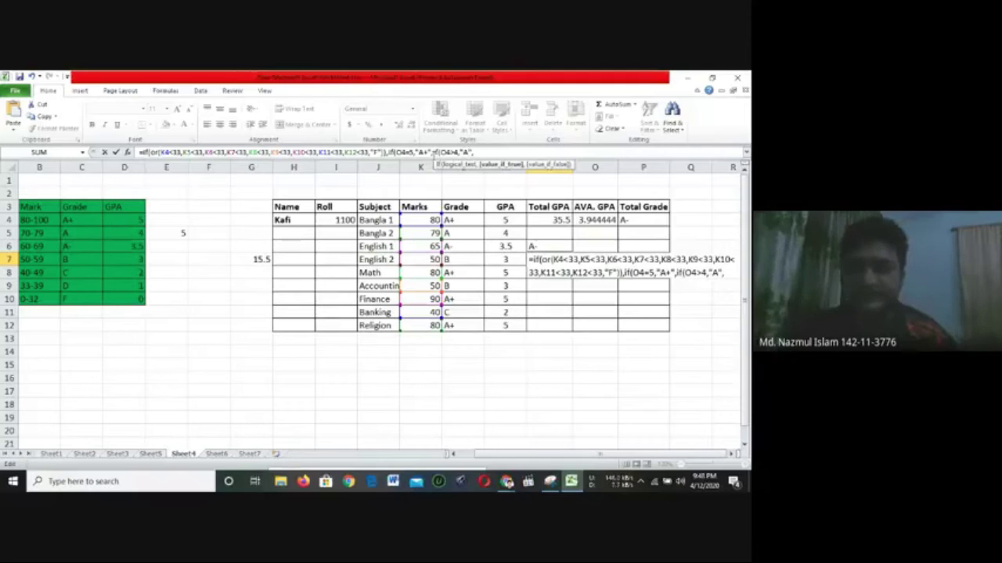
# Paste another copy of the O4>4 "A" clause and clear its threshold
pyautogui.press('Right')
pyautogui.press('Right')
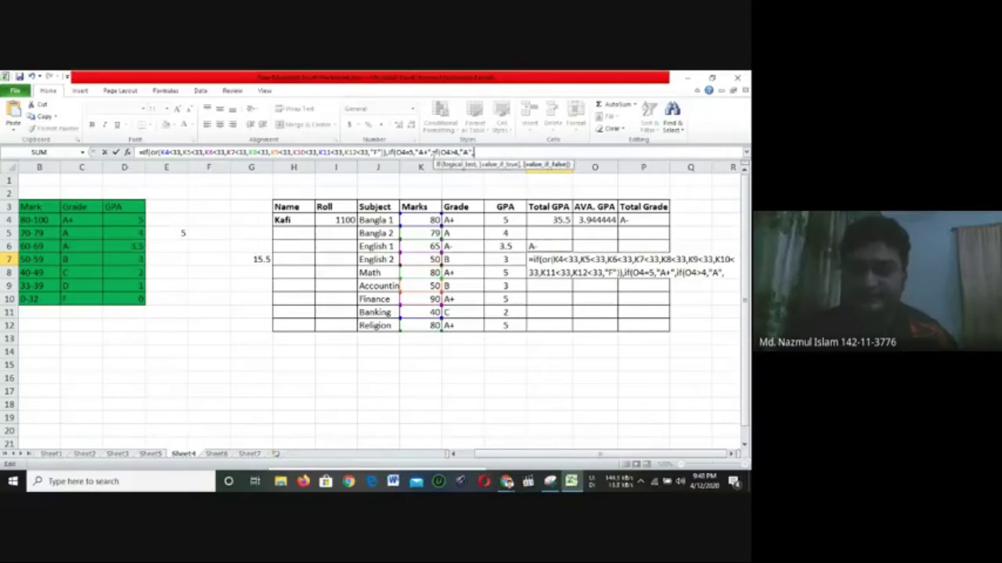
pyautogui.hotkey('shift', 'Left')
pyautogui.hotkey('shift', 'Left')
pyautogui.hotkey('shift', 'Left')
pyautogui.hotkey('shift', 'Left')
pyautogui.hotkey('shift', 'Left')
pyautogui.hotkey('shift', 'Left')
pyautogui.hotkey('shift', 'Left')
pyautogui.hotkey('shift', 'Left')
pyautogui.hotkey('shift', 'Left')
pyautogui.hotkey('shift', 'Left')
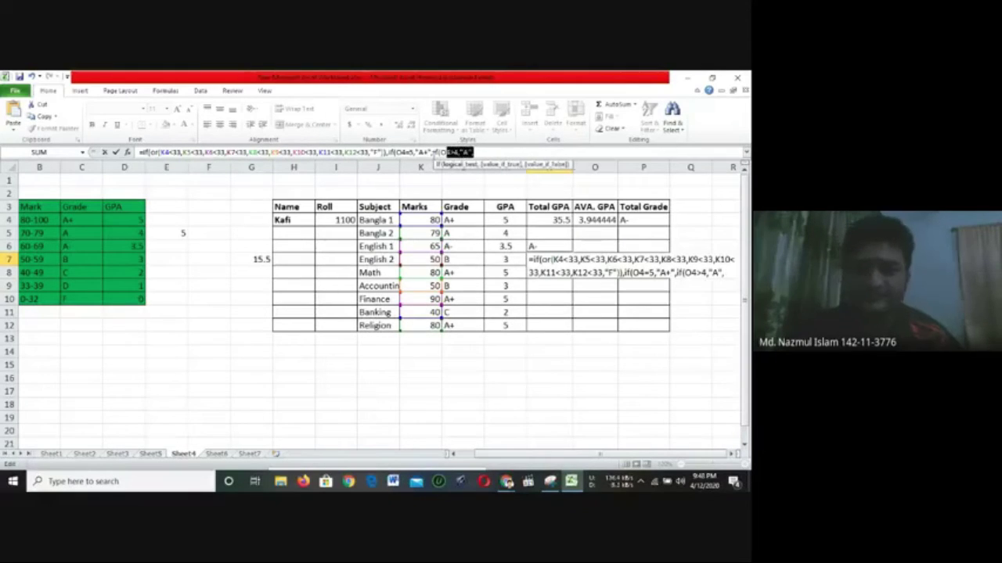
pyautogui.hotkey('shift', 'Left')
pyautogui.hotkey('shift', 'Left')
pyautogui.press('Right')
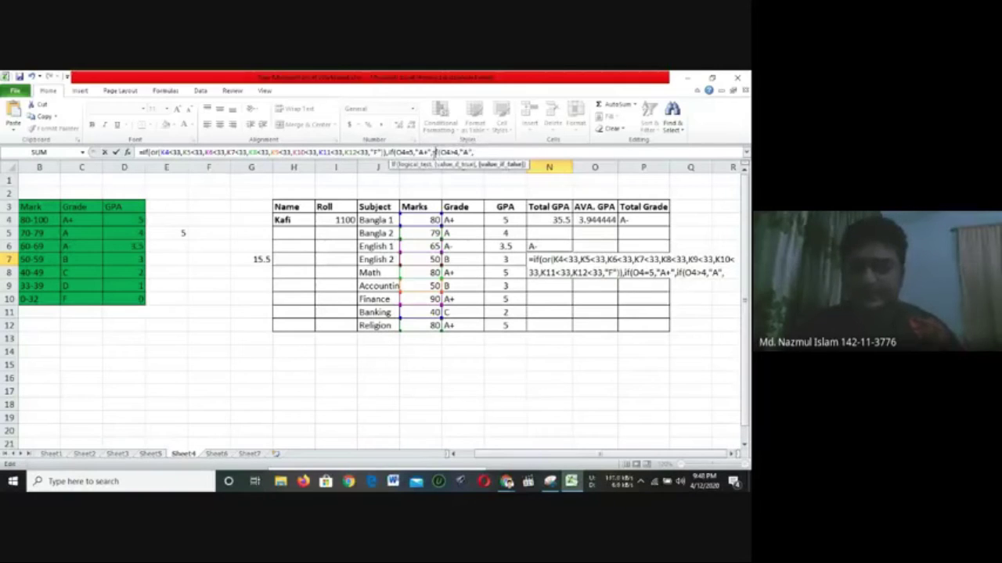
pyautogui.write('if(O4>4,"A",')
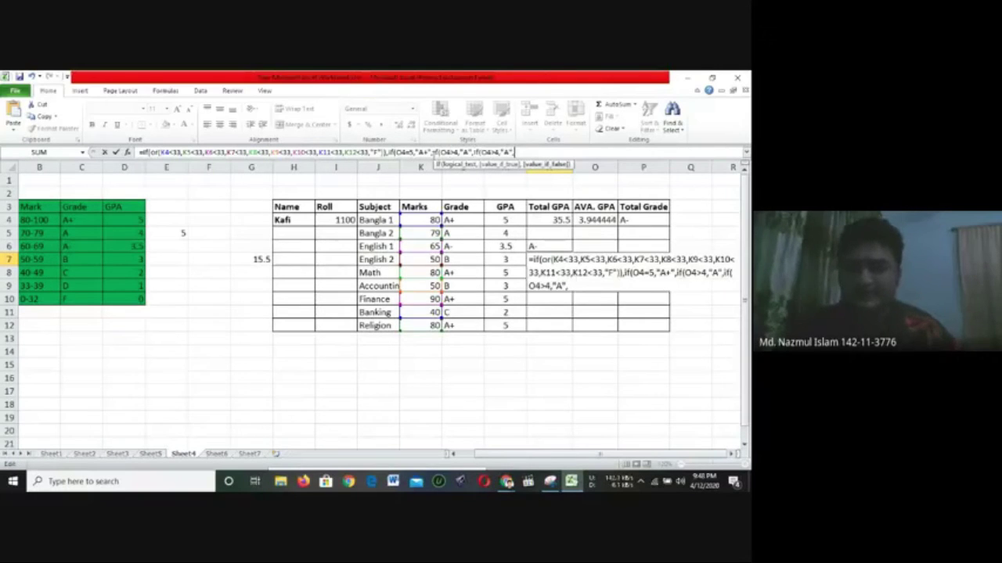
pyautogui.press('Left')
pyautogui.press('Left')
pyautogui.press('Left')
pyautogui.press('Left')
pyautogui.press('Left')
pyautogui.press('Left')
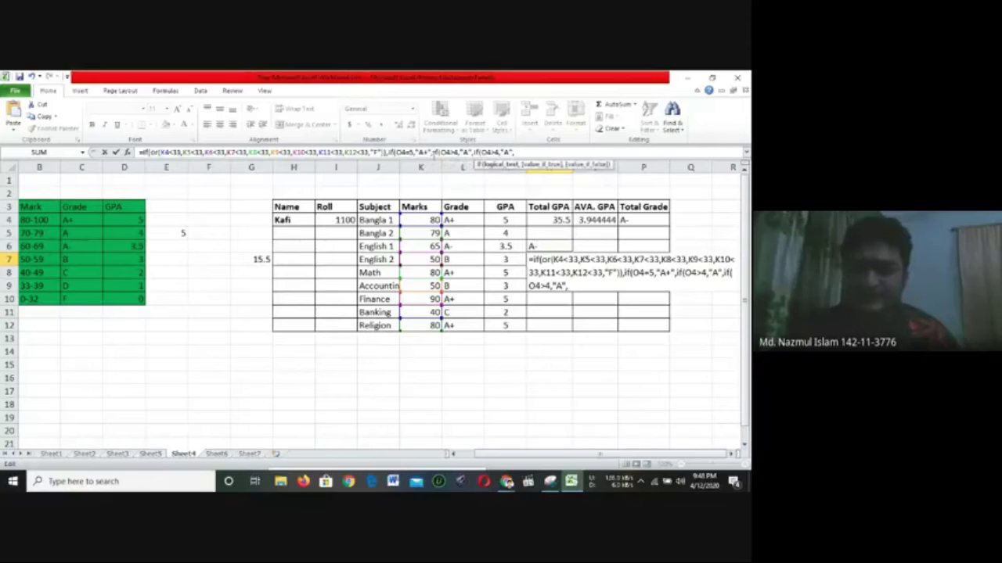
pyautogui.press('Delete')
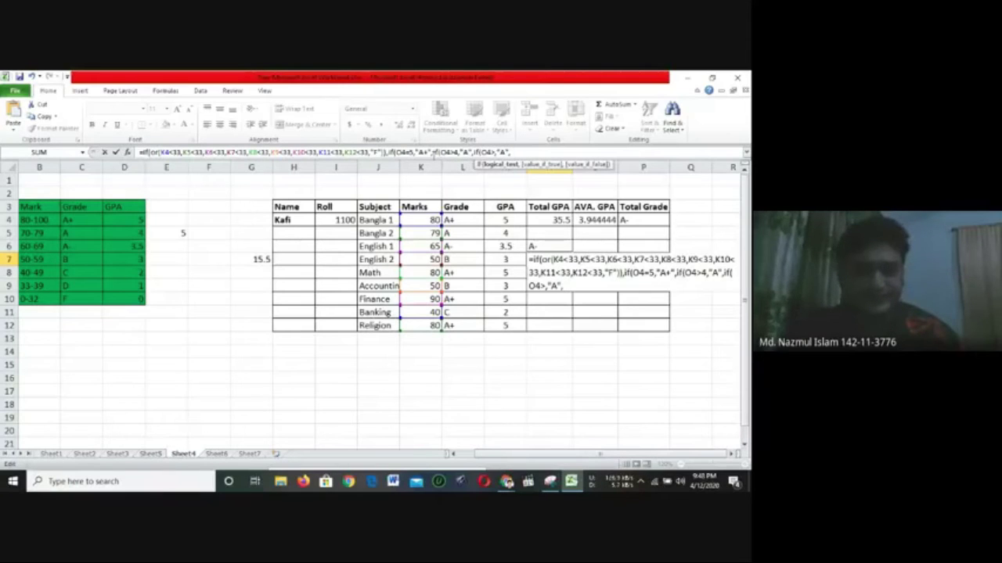
# Finish the A- branch at O4>3.5 and add a C branch for O4>3
pyautogui.write('3.')
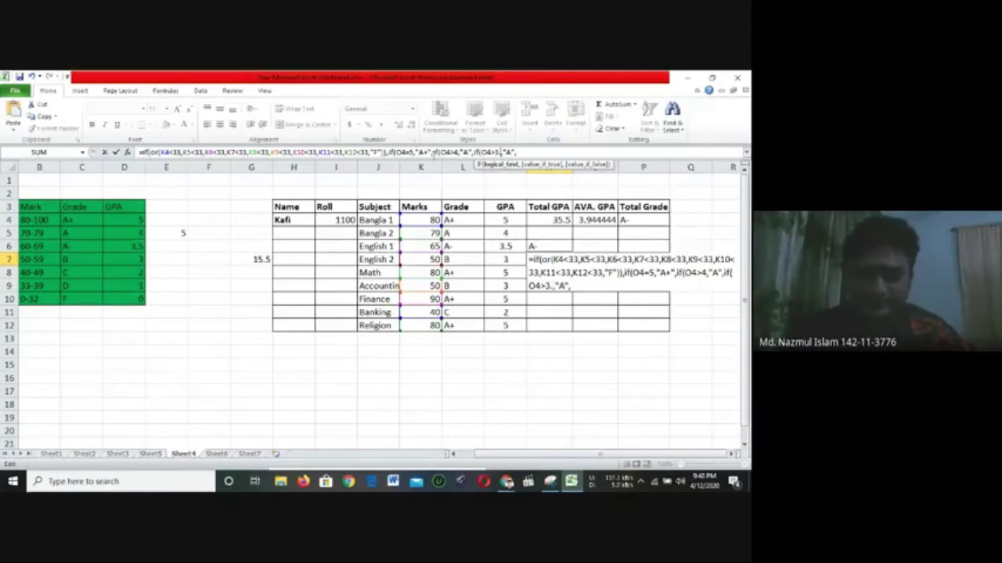
pyautogui.write('5,"A')
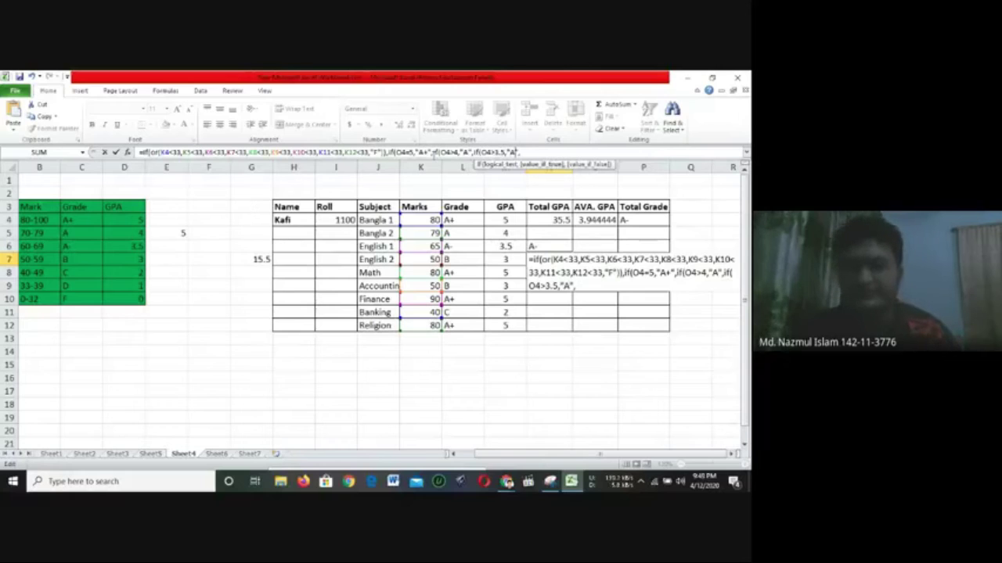
pyautogui.write('-')
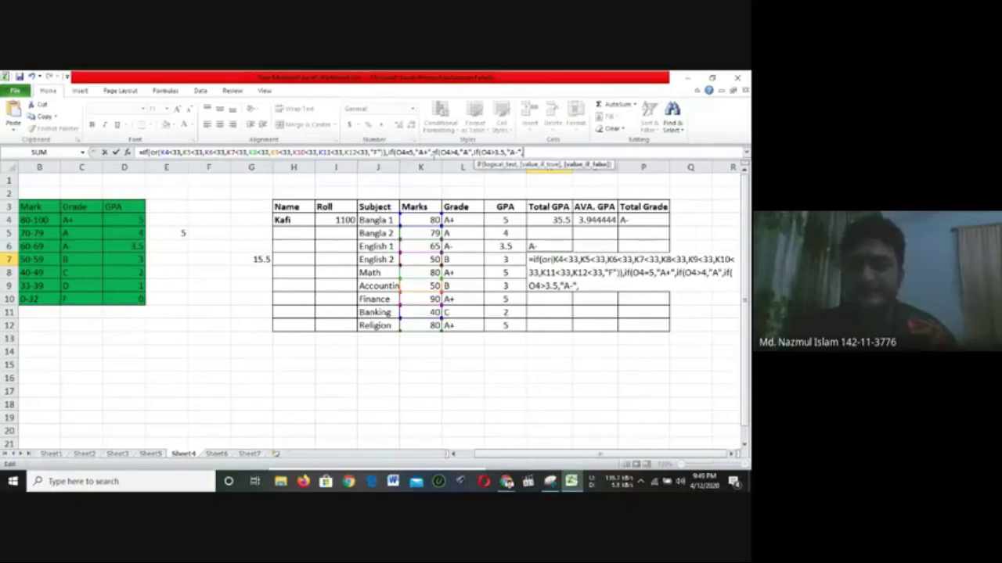
pyautogui.write('if(O4>4,"A",')
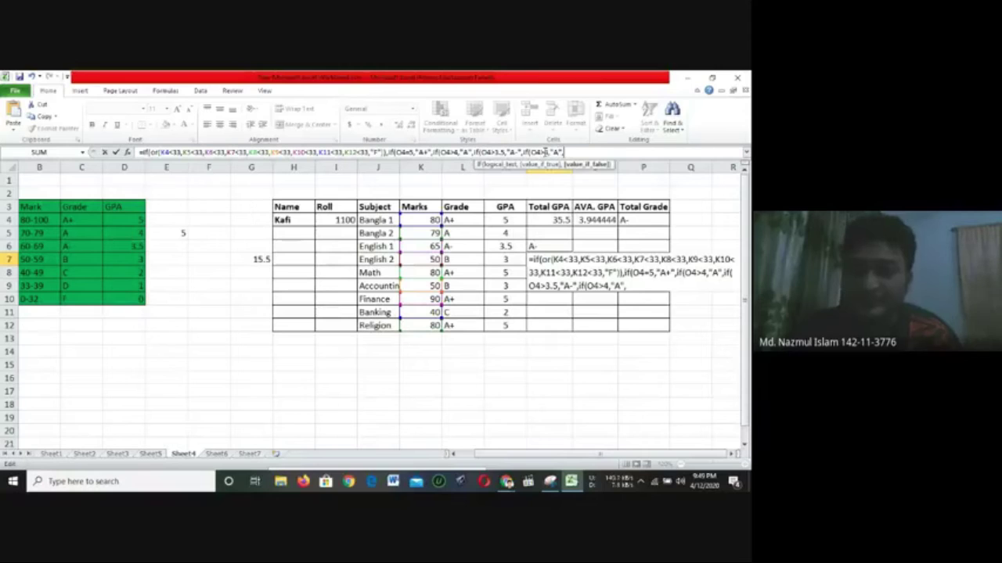
pyautogui.click(545, 152)
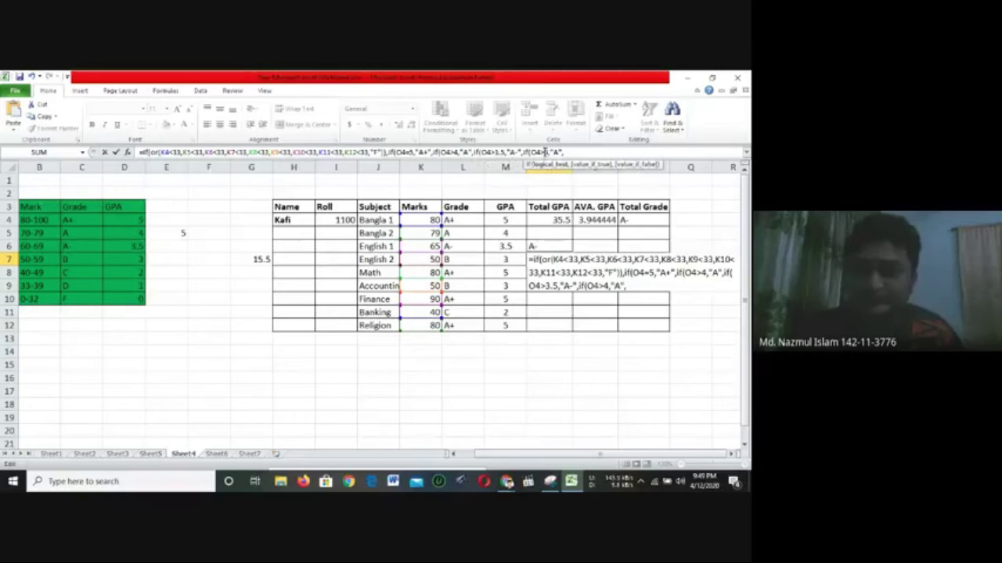
pyautogui.press('Delete')
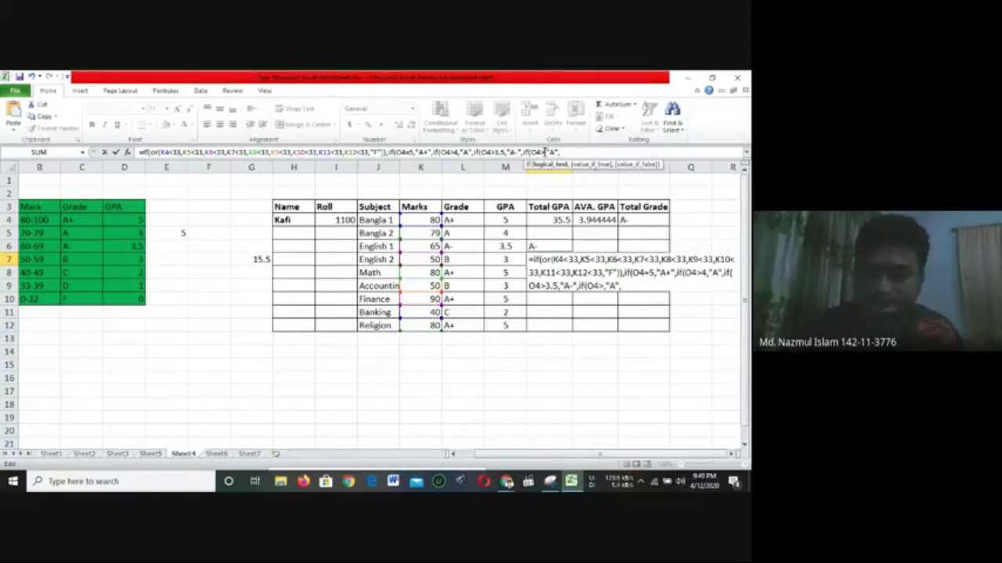
pyautogui.write('3')
pyautogui.click(558, 152)
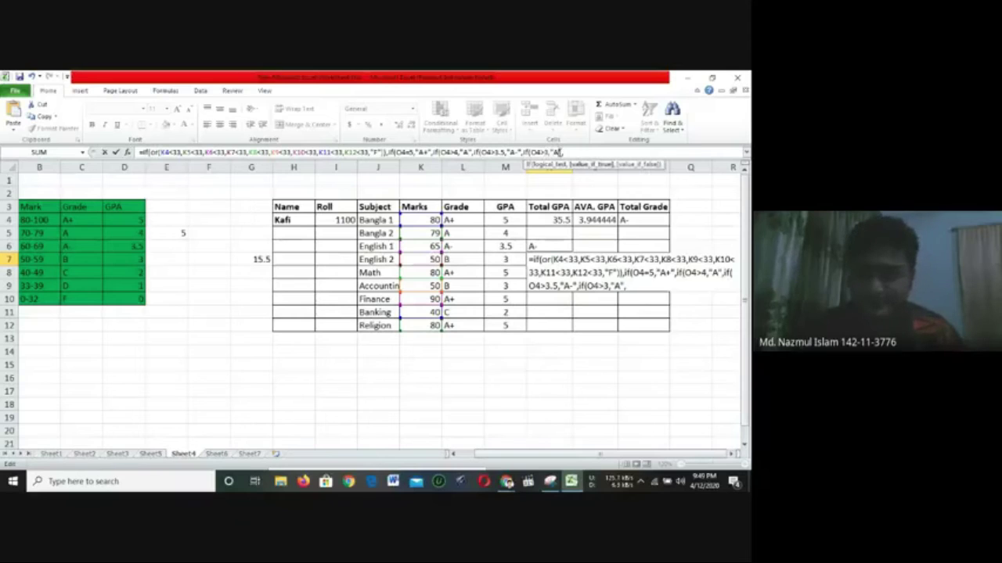
pyautogui.press('BackSpace')
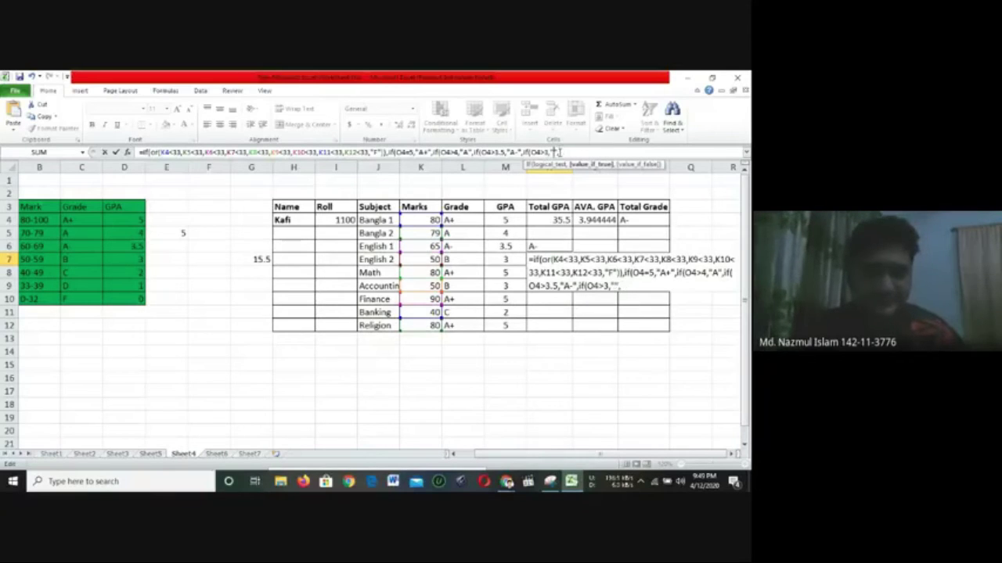
pyautogui.write('C",')
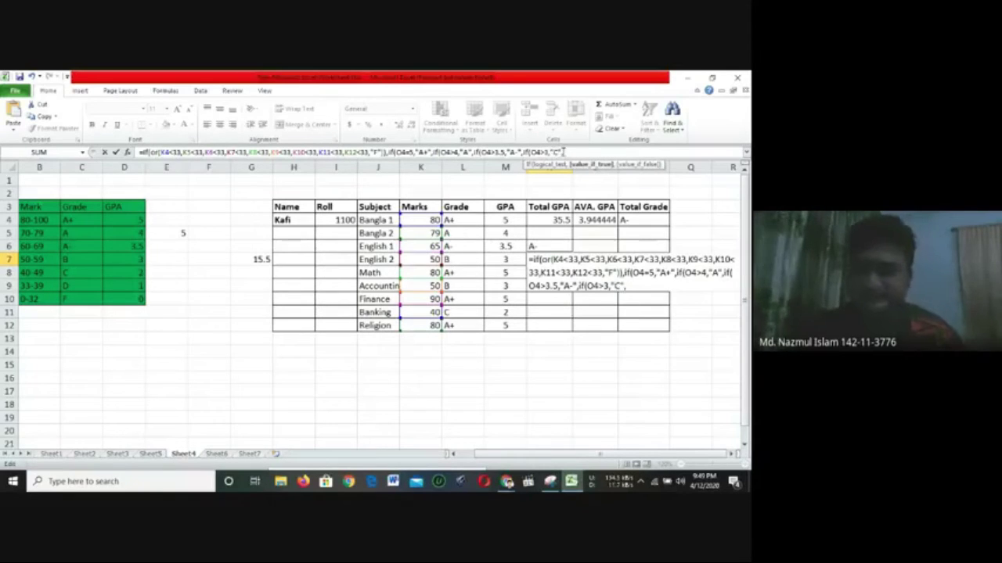
pyautogui.write('if(O4>4,"A",')
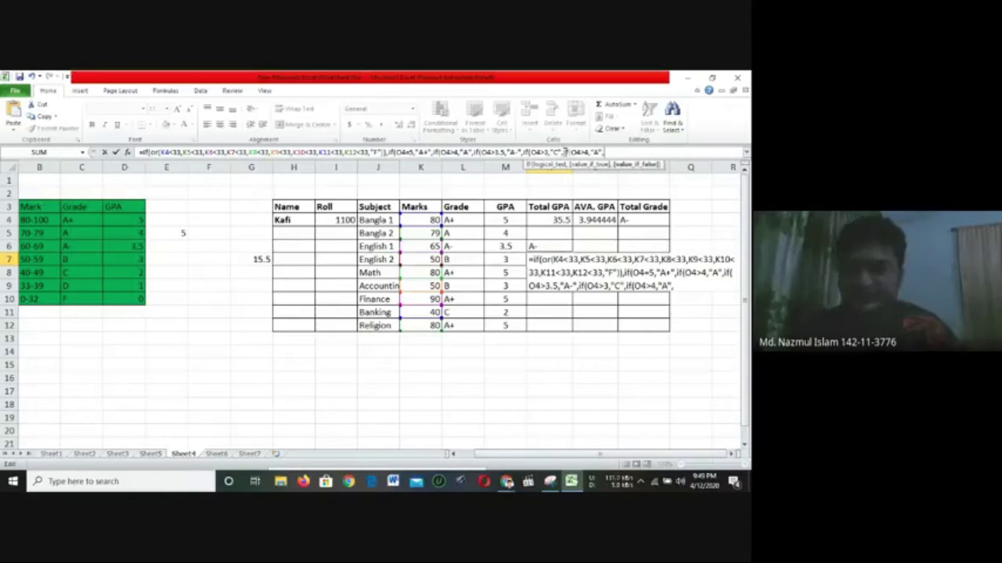
# Add a D branch for O4>2 and another branch with threshold 1
pyautogui.click(587, 151)
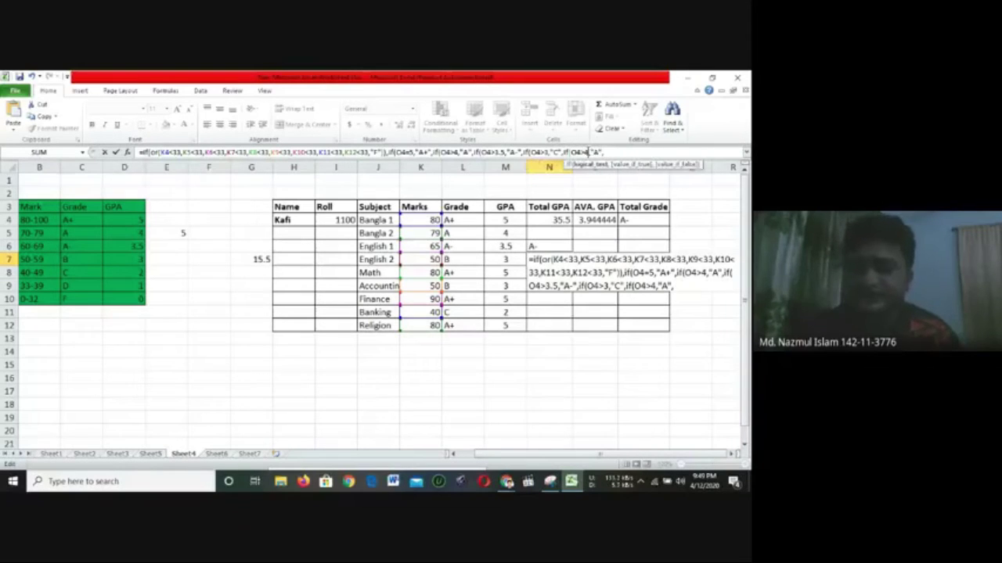
pyautogui.press('BackSpace')
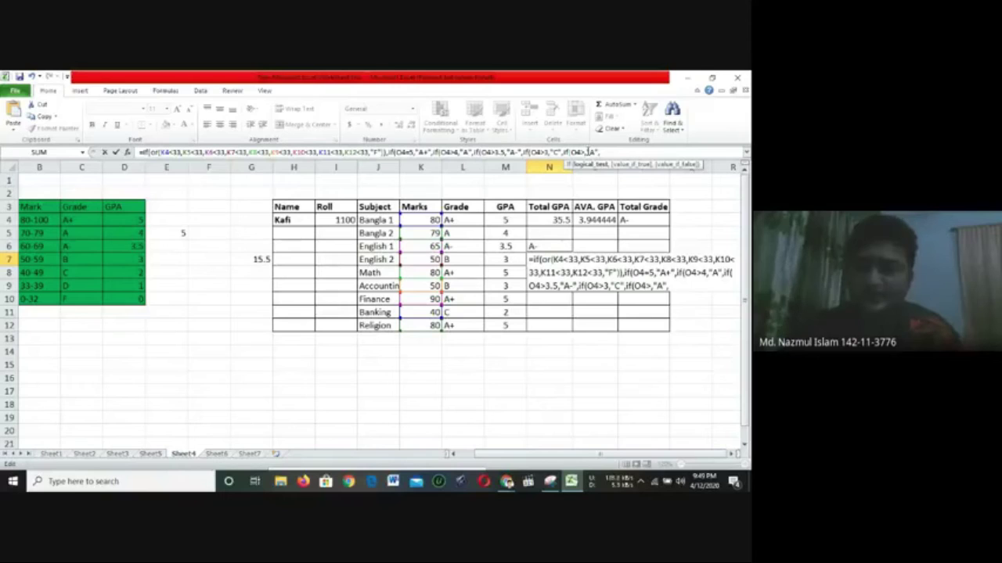
pyautogui.write('2,"')
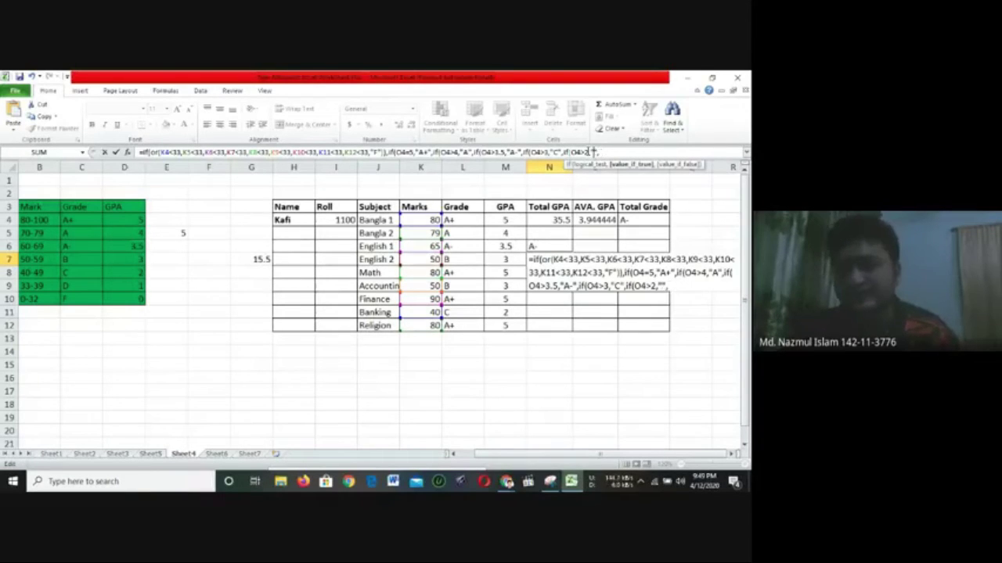
pyautogui.write('D')
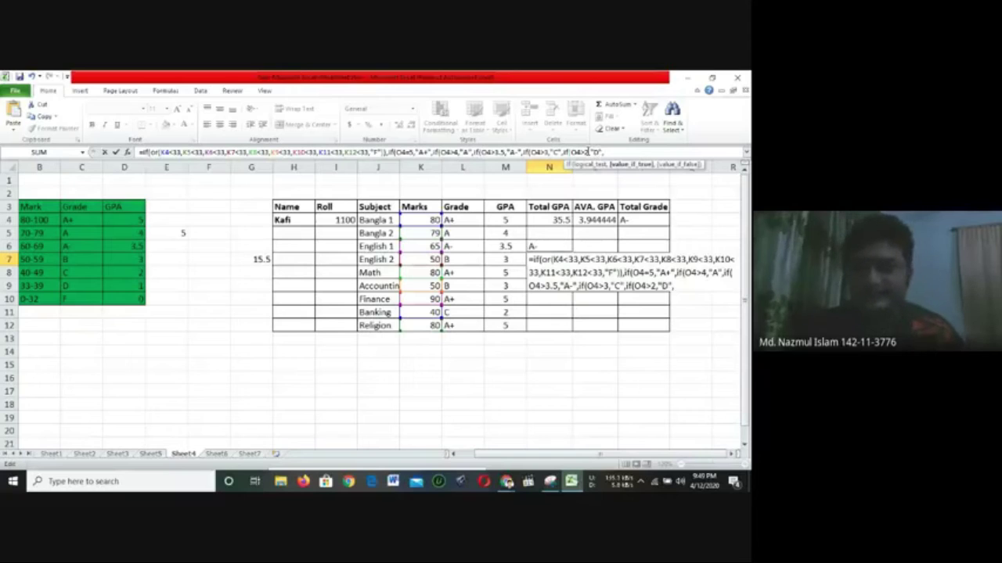
pyautogui.write('if(O4>4,"A",')
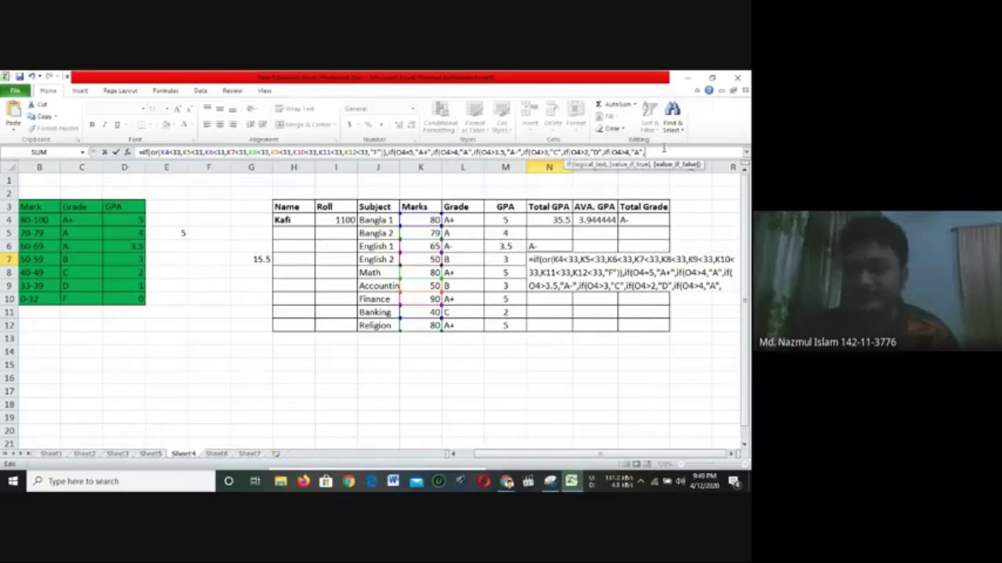
pyautogui.click(625, 151)
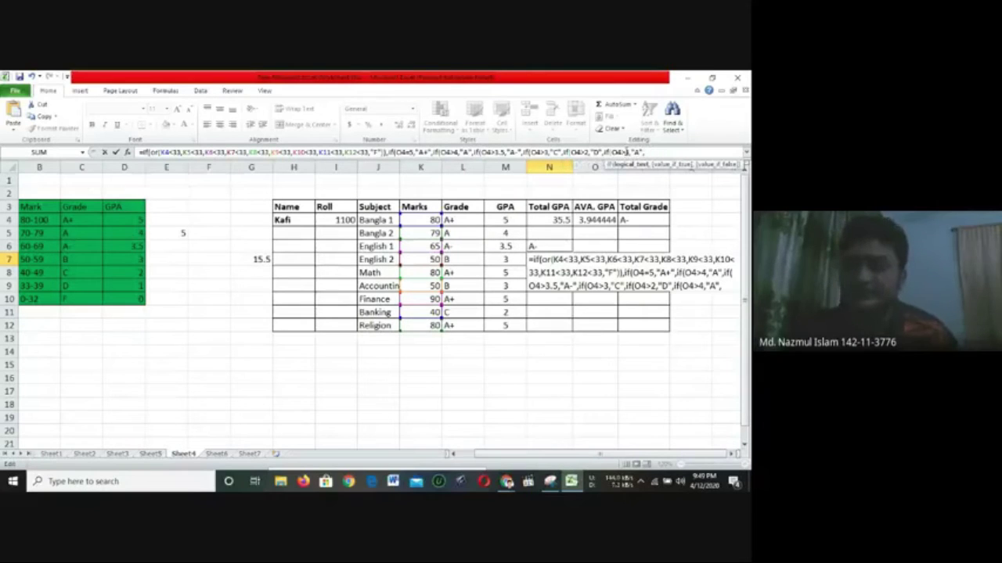
pyautogui.press('BackSpace')
pyautogui.write('1')
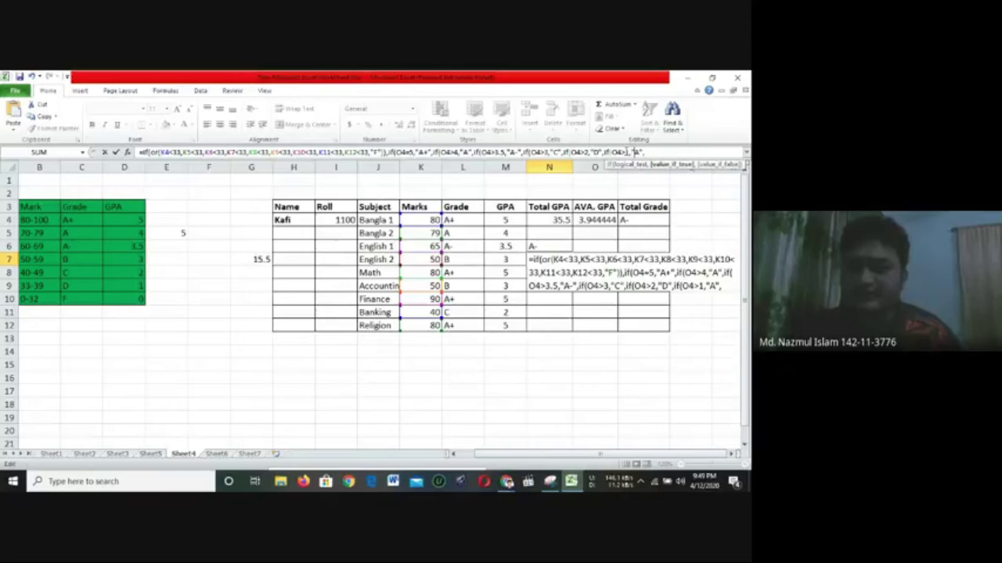
# Make the last branch return "F", drop the trailing comma, and close all parentheses
pyautogui.press('End')
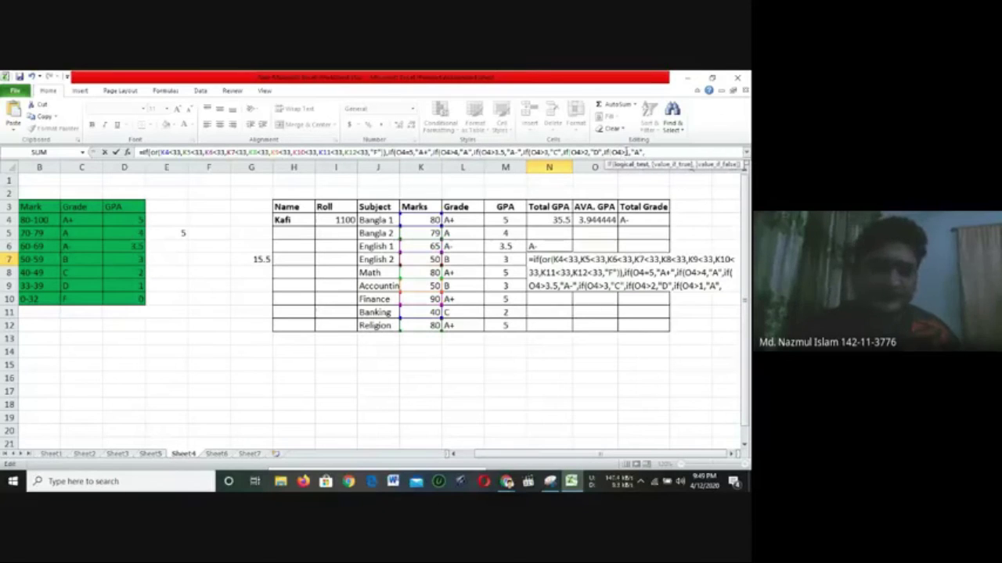
pyautogui.doubleClick(620, 152)
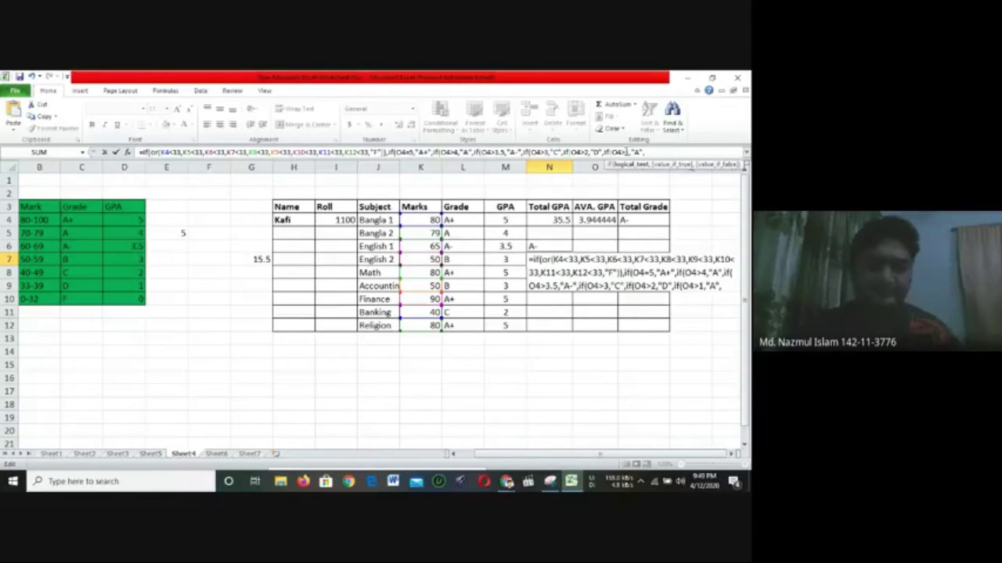
pyautogui.press('Right')
pyautogui.press('Right')
pyautogui.press('Right')
pyautogui.press('Right')
pyautogui.press('Right')
pyautogui.press('Right')
pyautogui.press('Right')
pyautogui.press('Right')
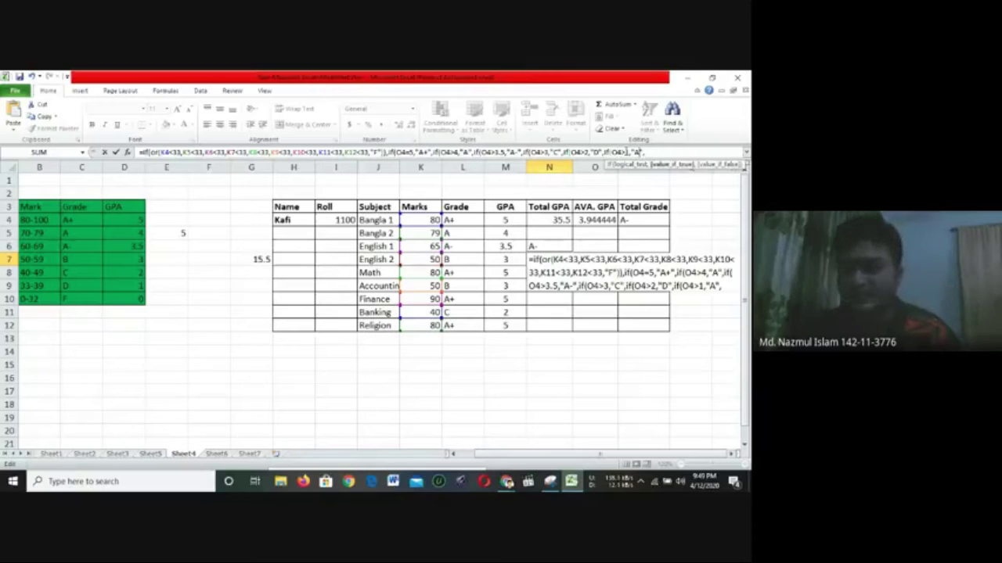
pyautogui.press('Left')
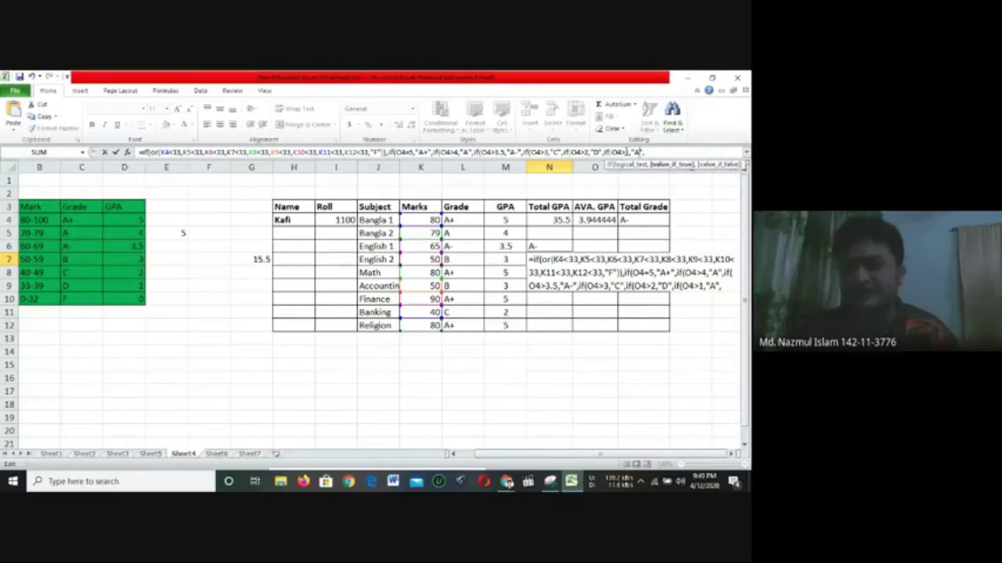
pyautogui.press('Left')
pyautogui.press('BackSpace')
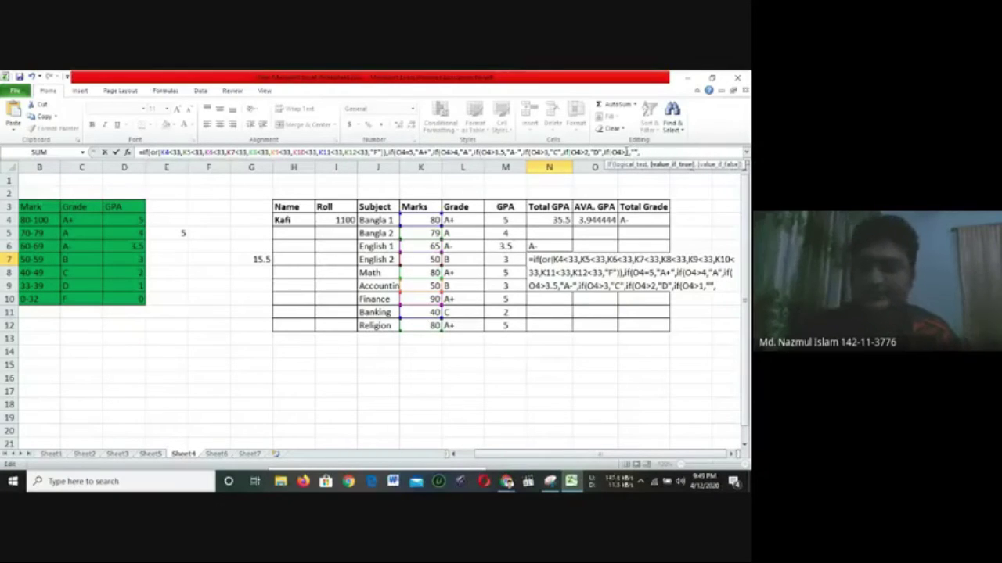
pyautogui.write('F')
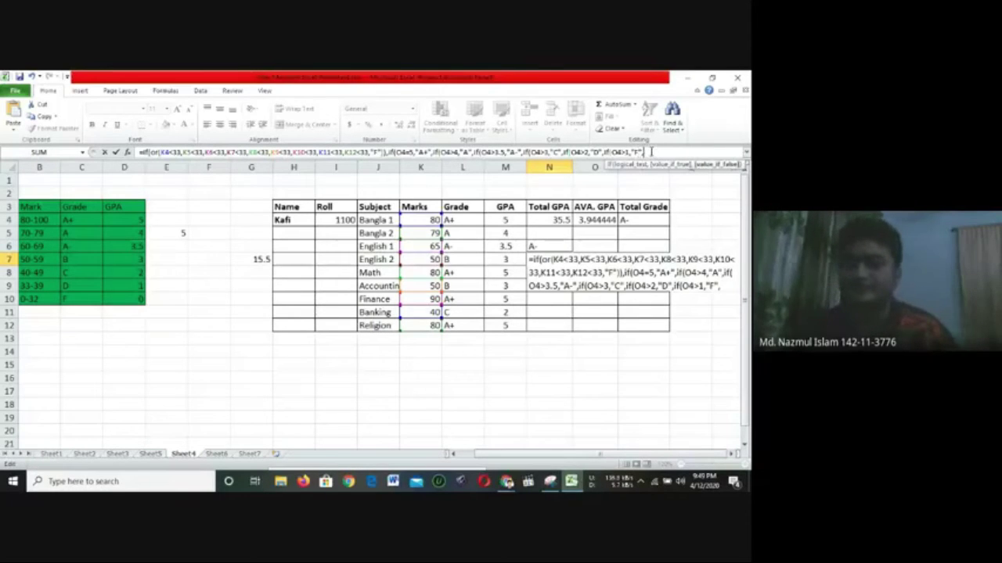
pyautogui.press('BackSpace')
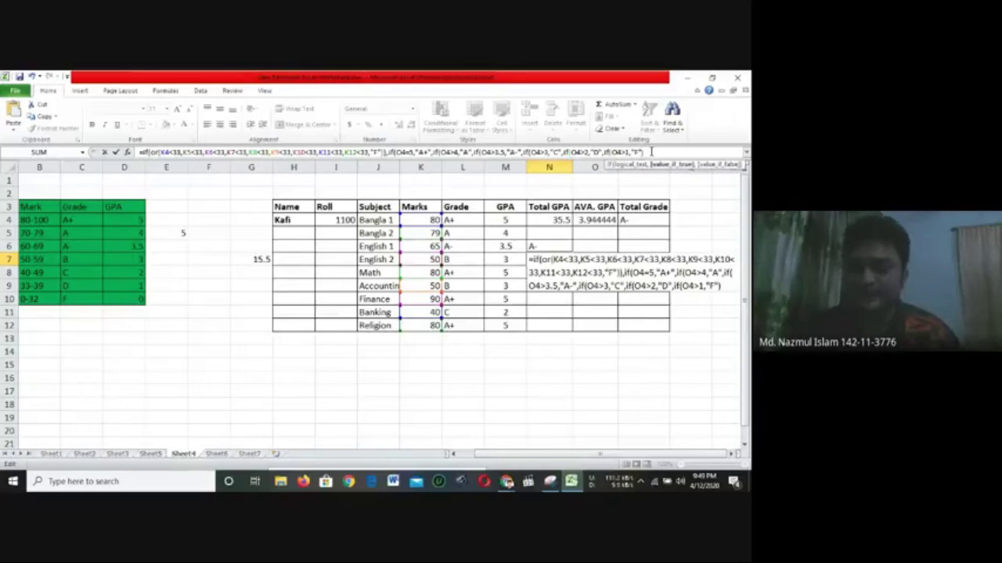
pyautogui.write('))')
pyautogui.write('))))')
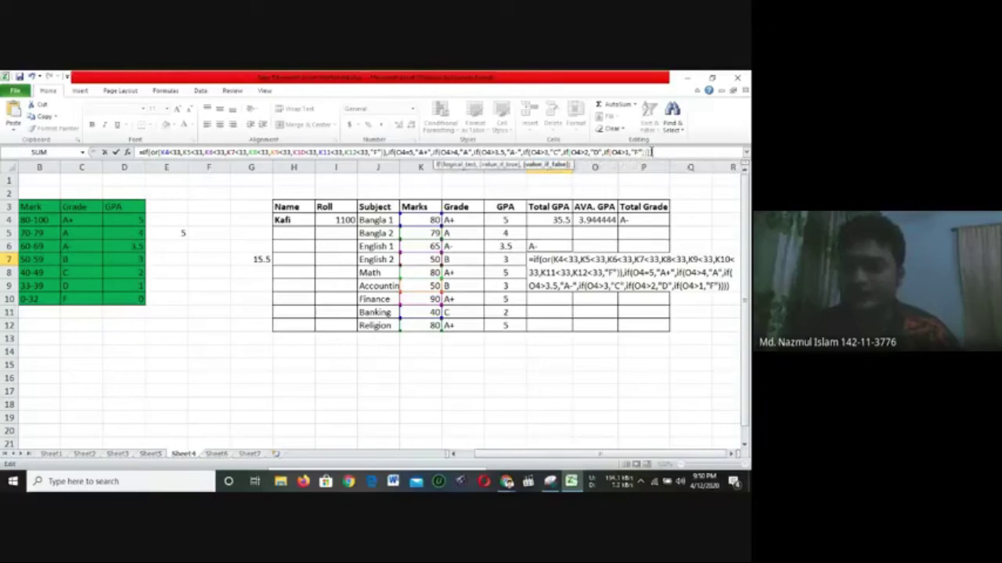
# Try committing the N7 grade formula, adding another closing parenthesis after Excel reports an error
pyautogui.press('Return')
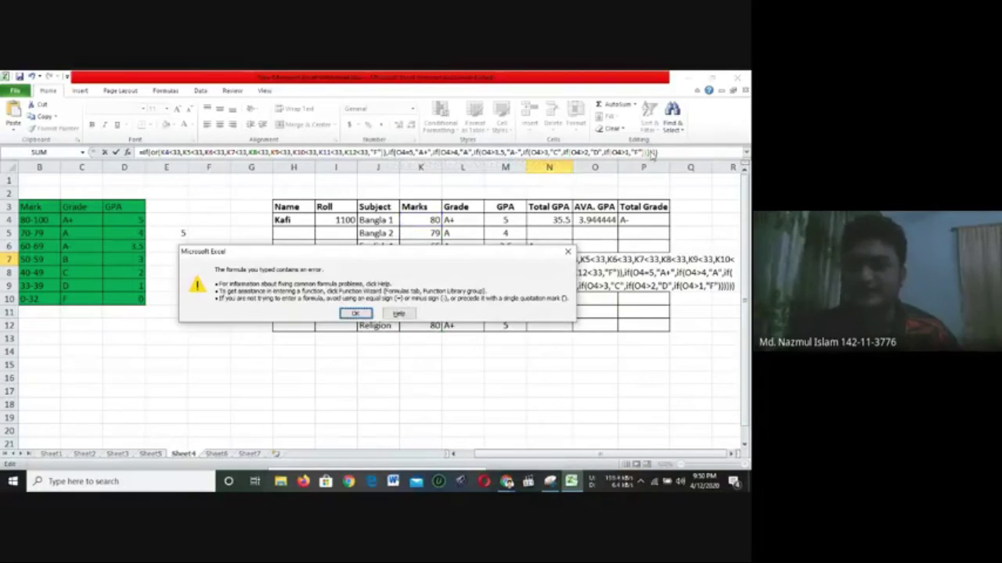
pyautogui.click(356, 313)
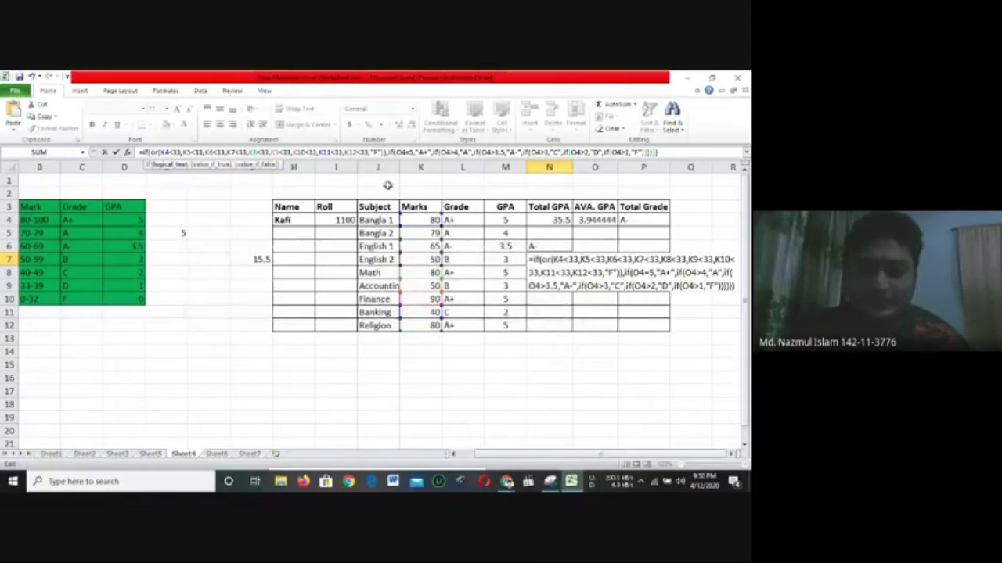
pyautogui.click(385, 153)
pyautogui.write(')')
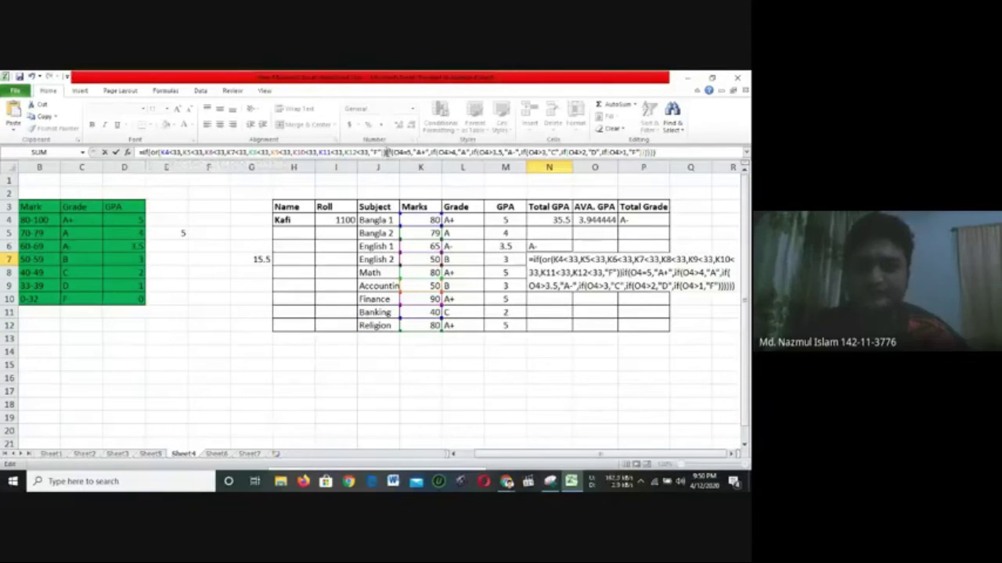
pyautogui.press('Return')
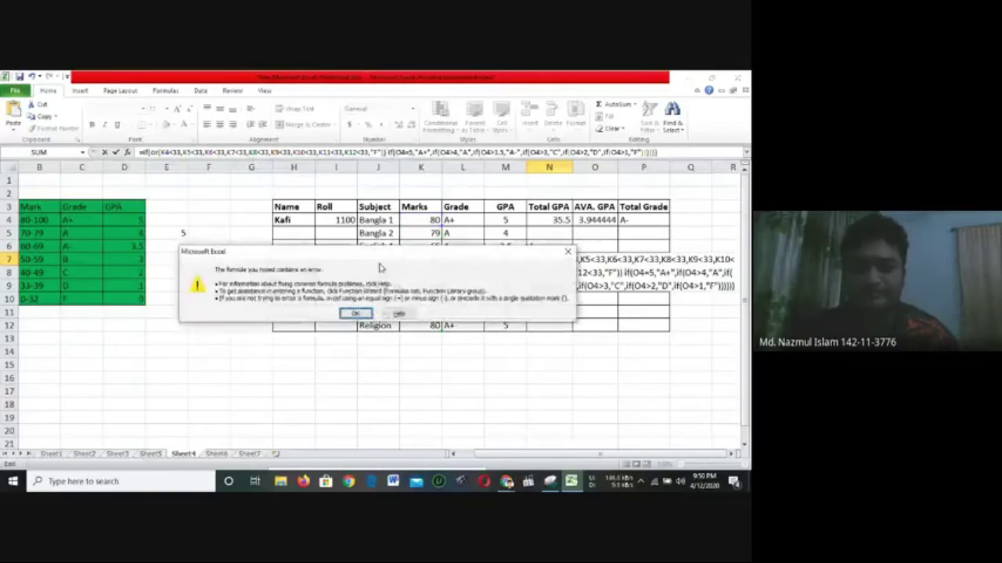
pyautogui.press('Return')
# Cancel the N7 edit, check the working formula in N6, and paste the grade formula into N7 again
pyautogui.moveTo(686, 151); pyautogui.dragTo(10, 154)
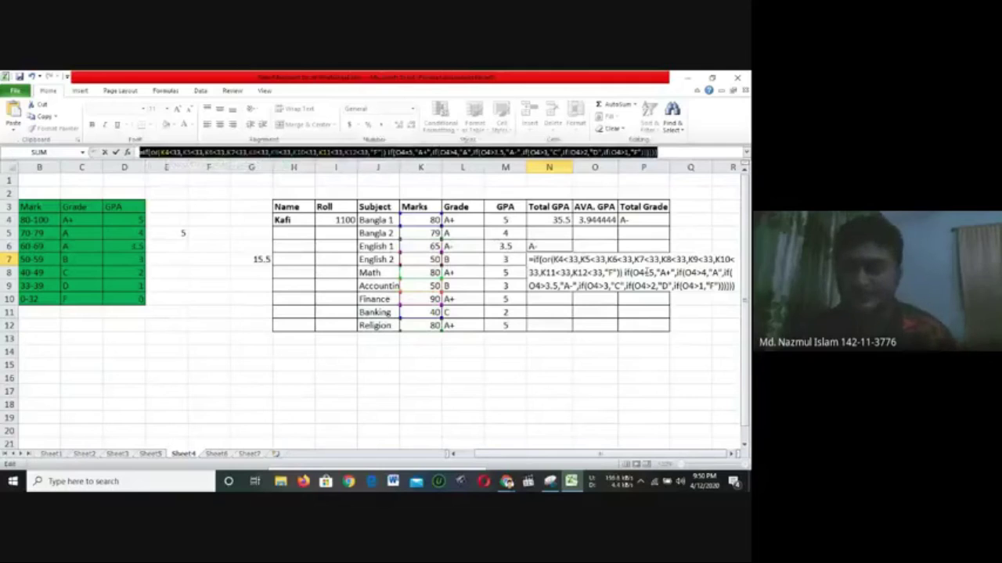
pyautogui.write('=')
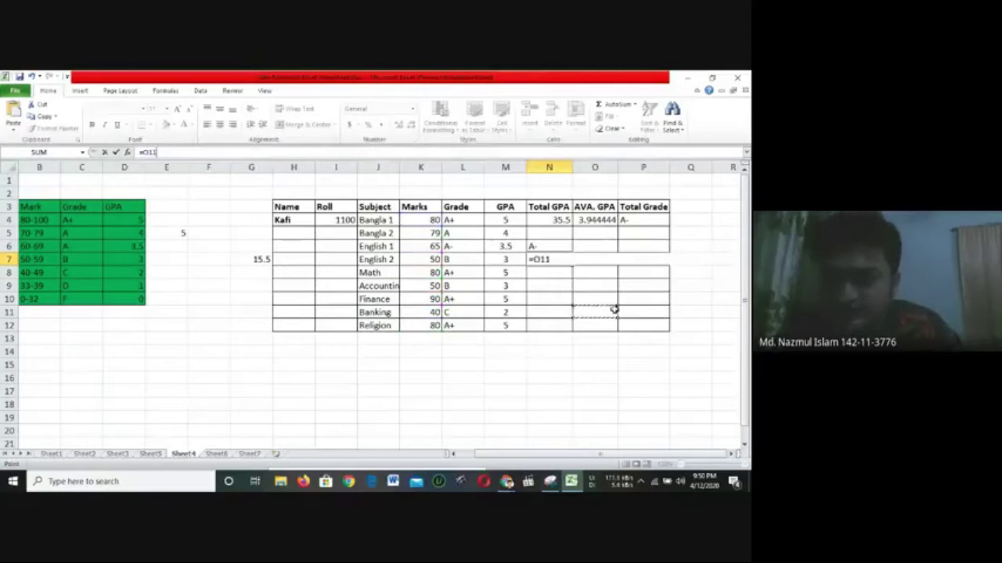
pyautogui.click(557, 246)
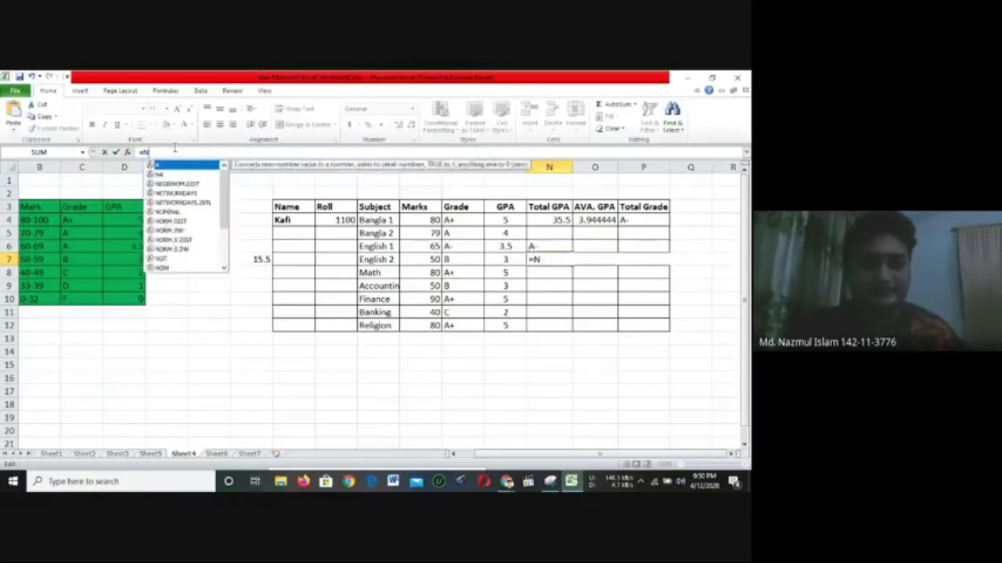
pyautogui.press('Escape')
pyautogui.click(532, 248)
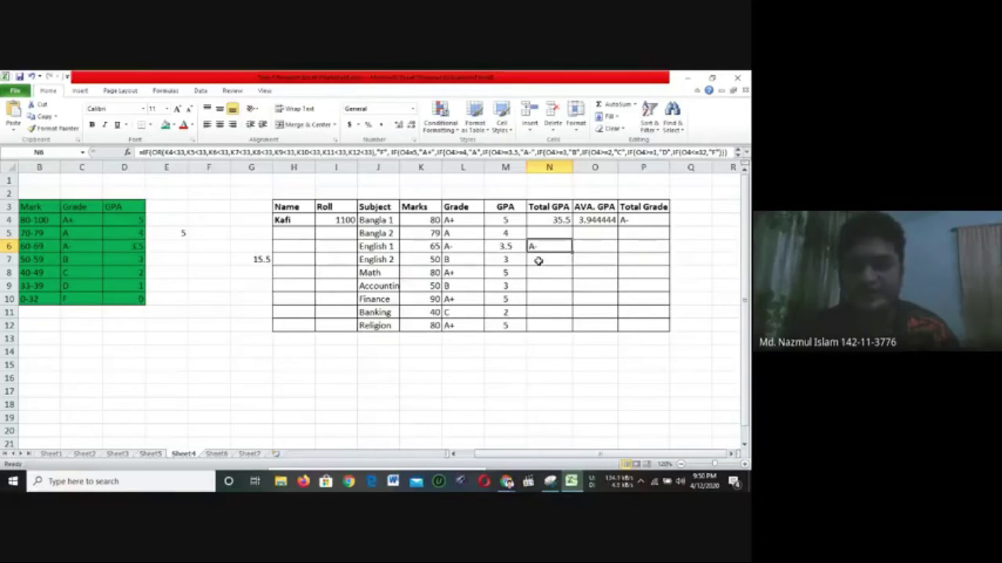
pyautogui.doubleClick(540, 261)
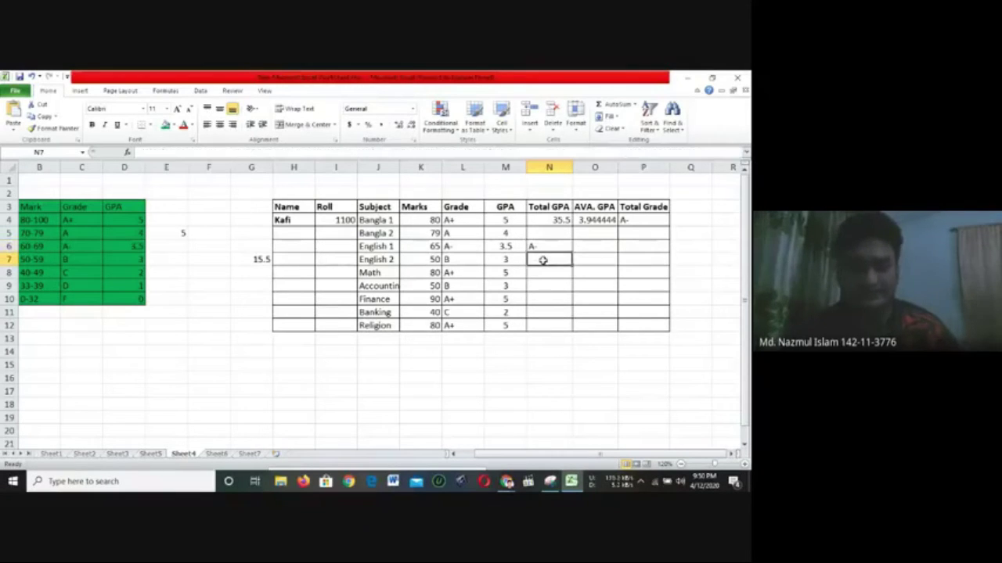
pyautogui.write('=if(or(K4<33,K5<33,K6<33,K7<33,K8<33,K9<33,K10<33,K11<33,K12<33,"F")),if(O4=5,"A+",if(O4>4,"A",if(O4>3.5,"A-",if(O4>3,"C",if(O4>2,"D",if(O4>1,"F"))))))')
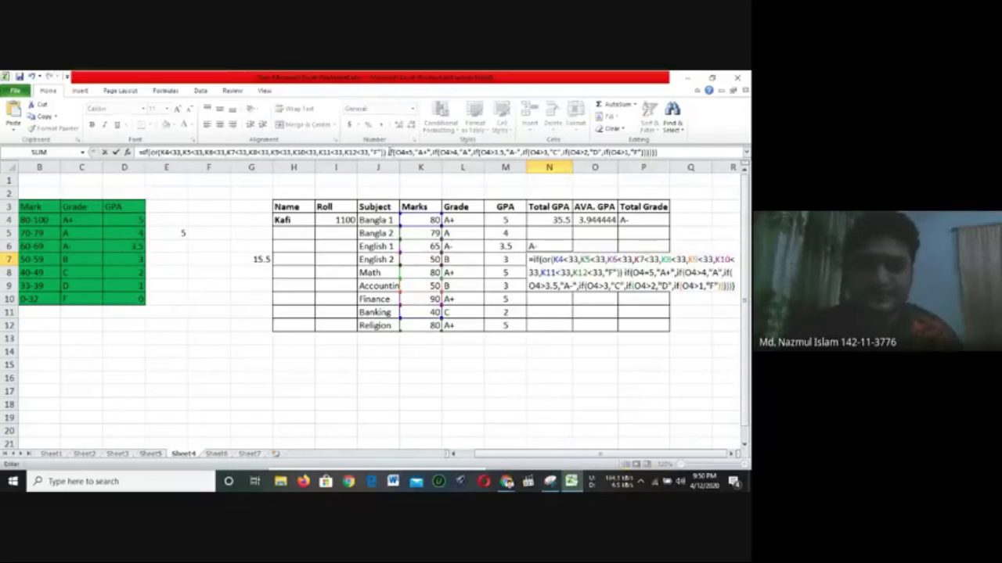
# Replace the space before the second if with a comma and retry, dismissing the error
pyautogui.click(388, 151)
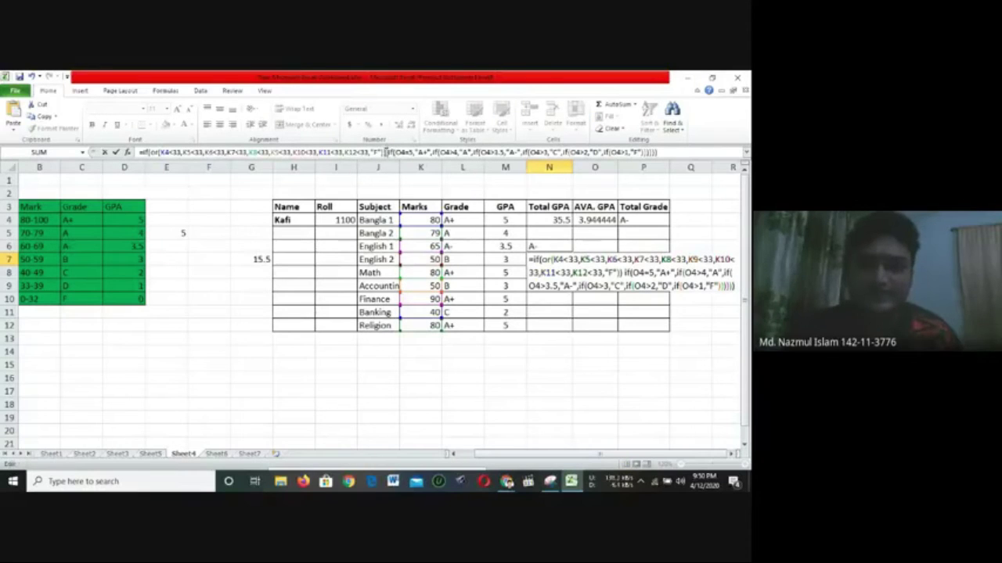
pyautogui.press('BackSpace')
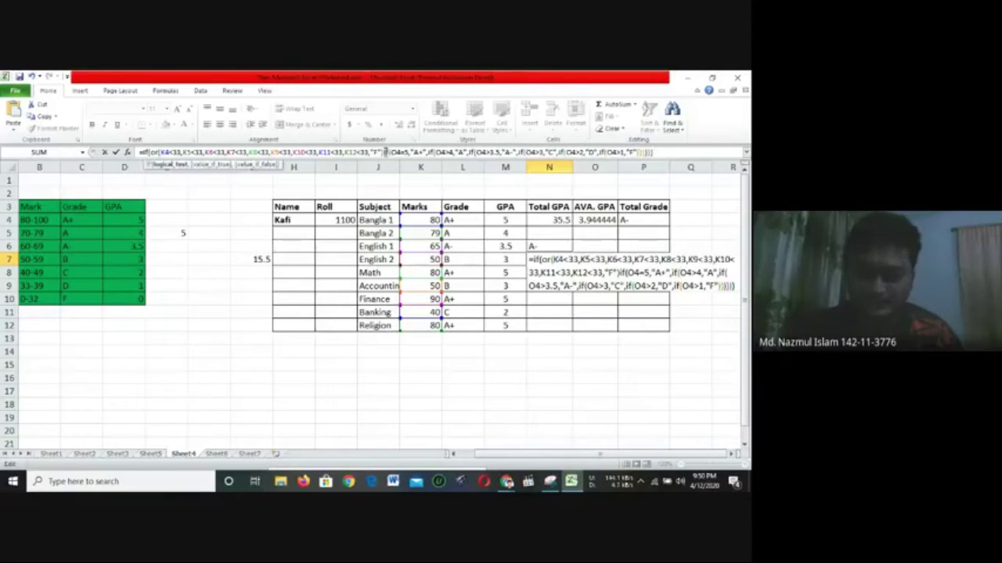
pyautogui.write(',')
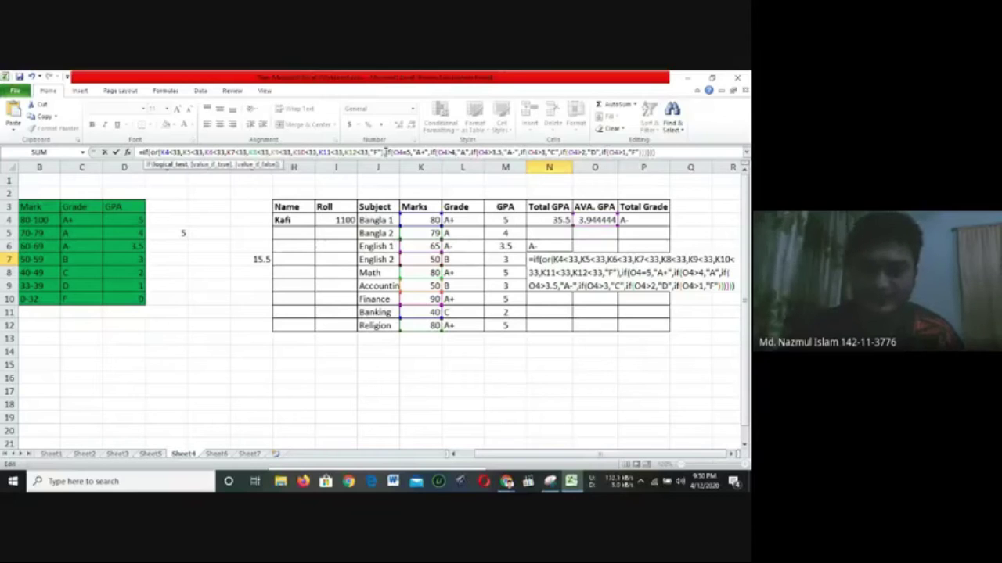
pyautogui.press('Return')
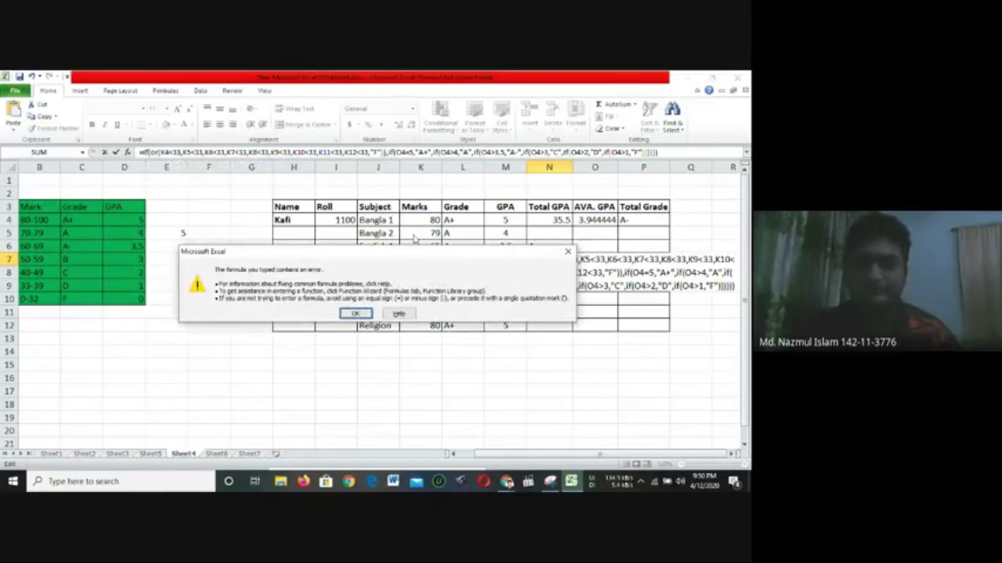
pyautogui.click(354, 313)
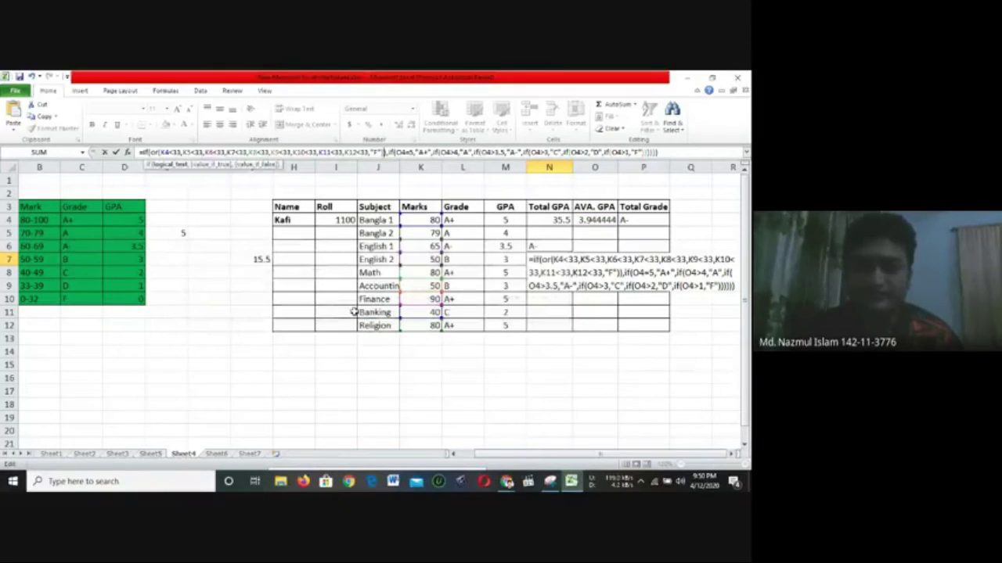
# Retry entering the formula once more, then cut all its text out of N7
pyautogui.click(389, 152)
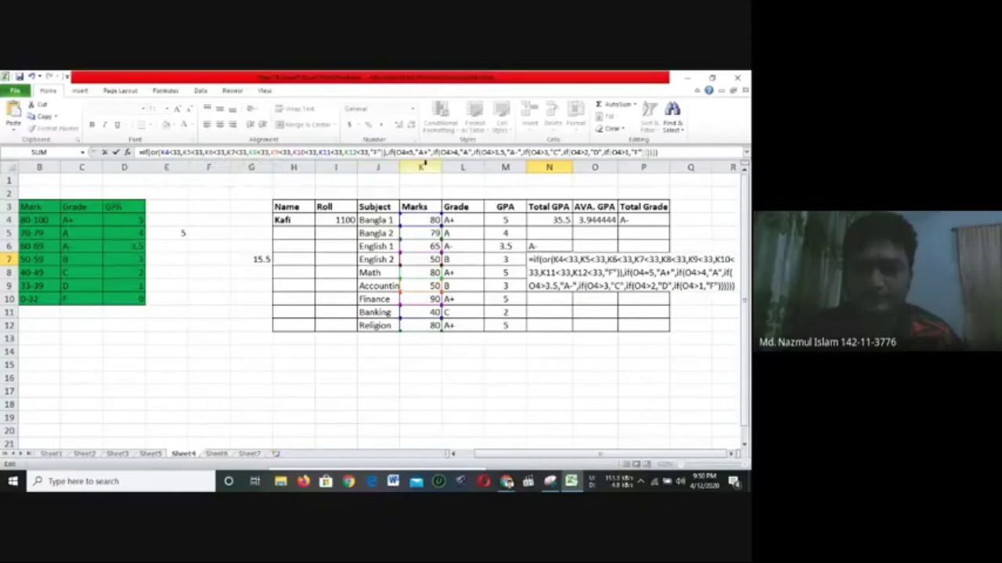
pyautogui.click(435, 153)
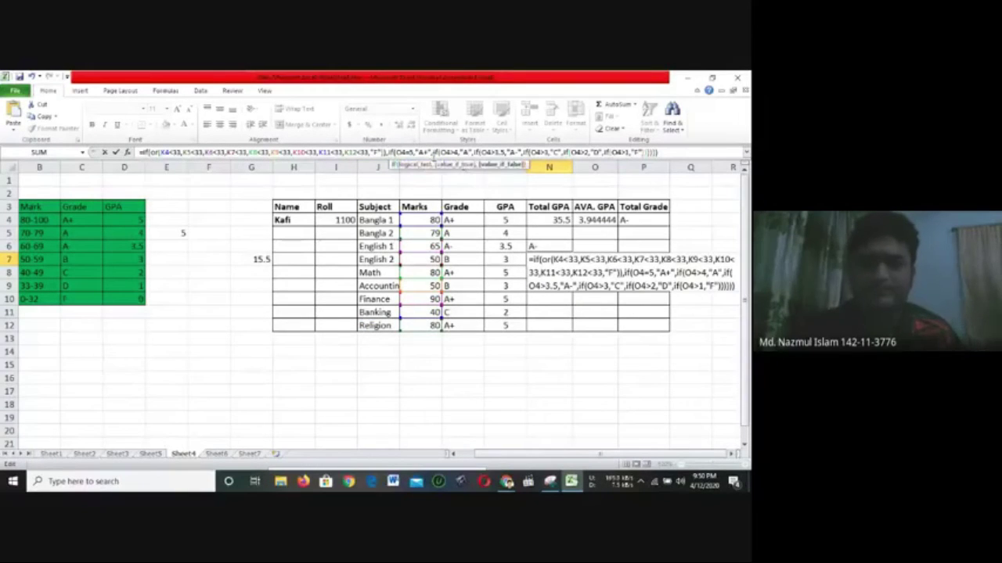
pyautogui.press('Return')
pyautogui.click(355, 314)
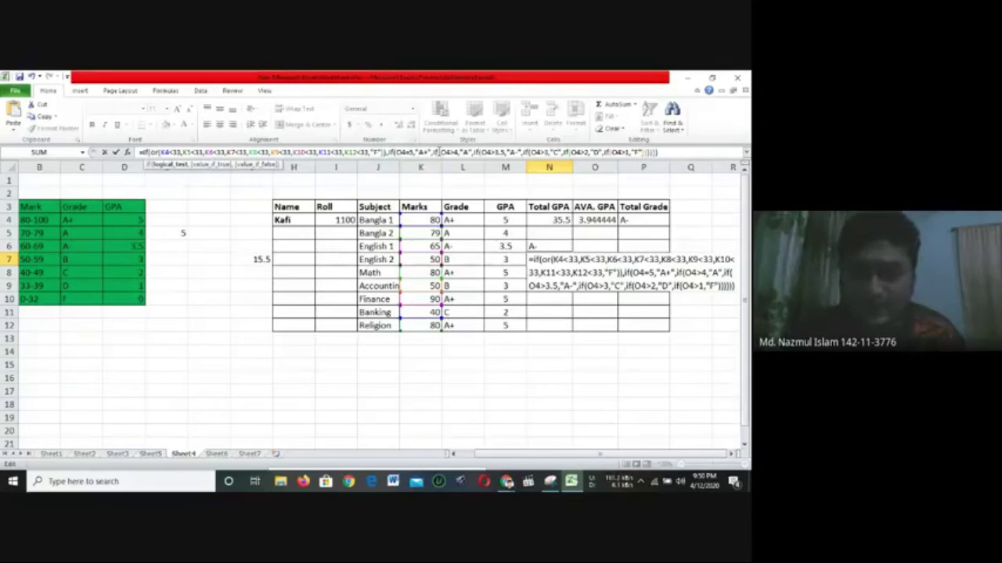
pyautogui.click(436, 152)
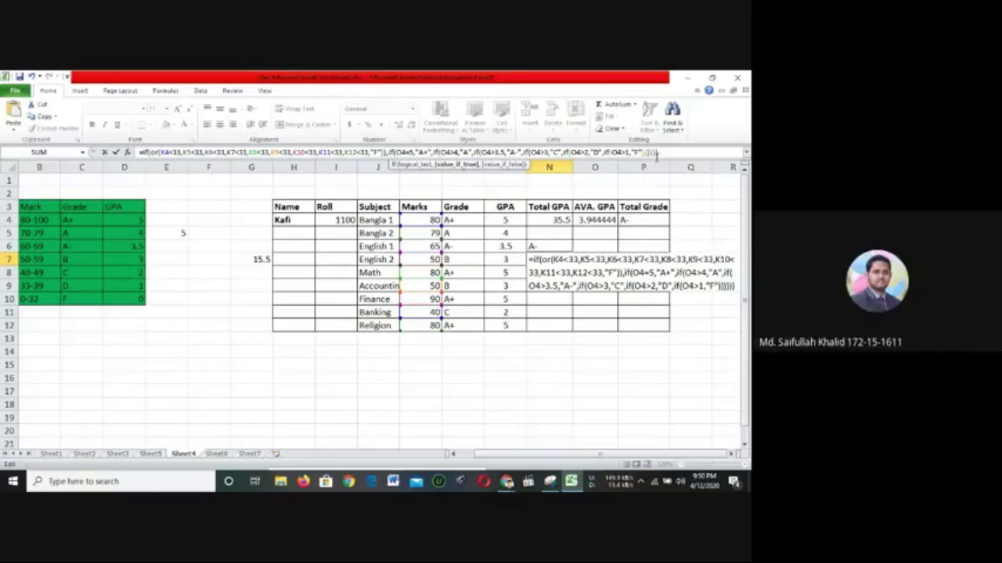
pyautogui.moveTo(660, 151); pyautogui.dragTo(82, 155)
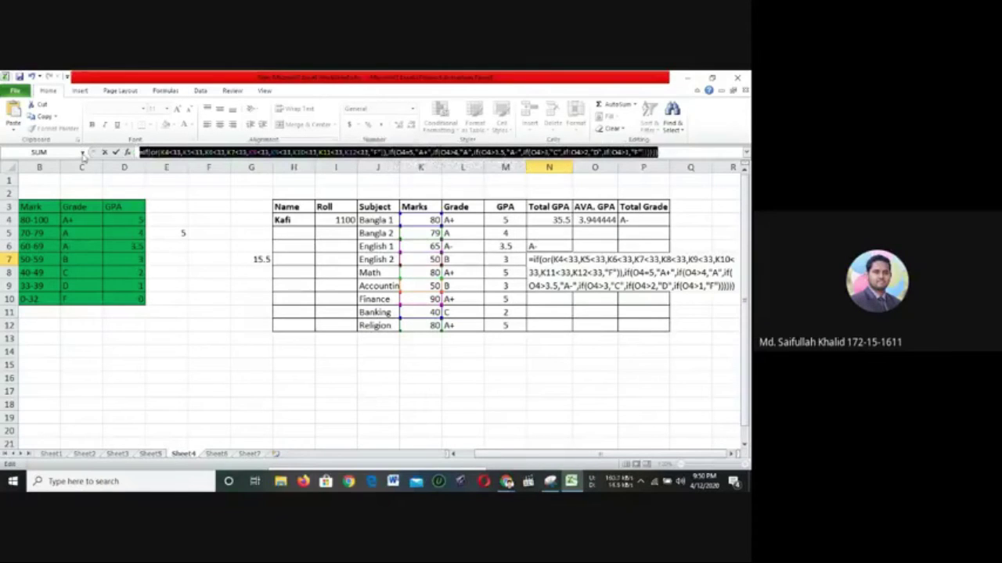
pyautogui.hotkey('ctrl', 'x')
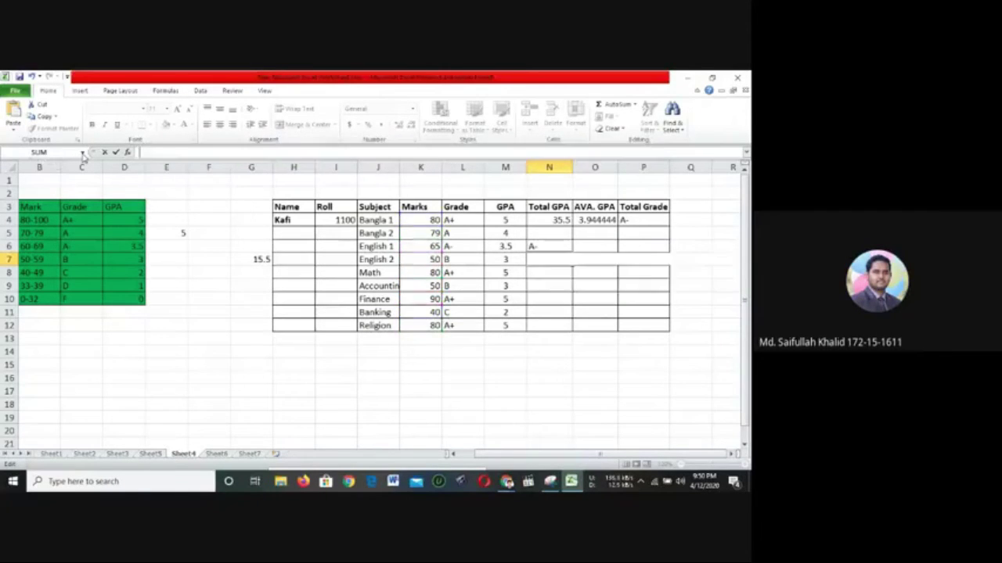
pyautogui.click(557, 246)
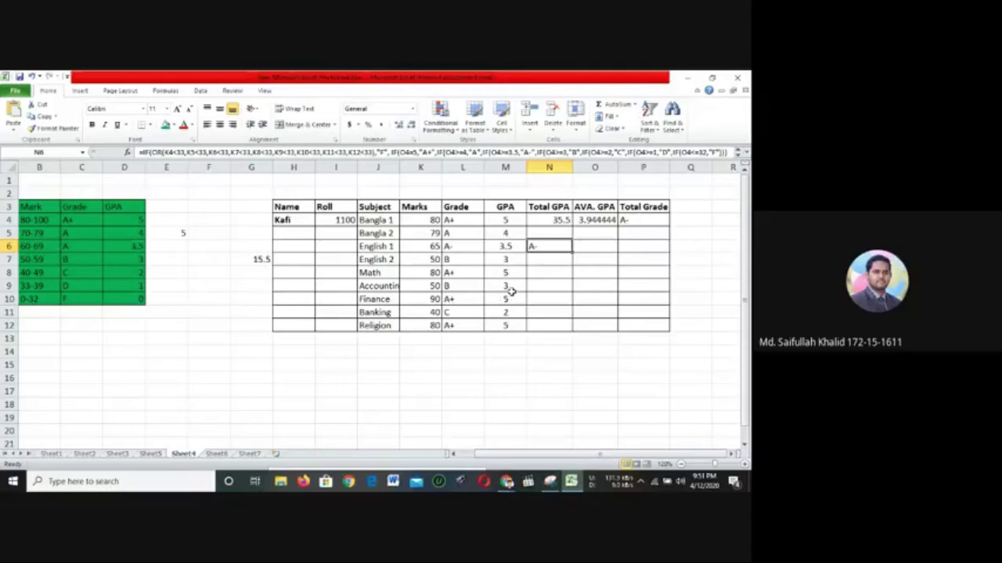
pyautogui.doubleClick(557, 245)
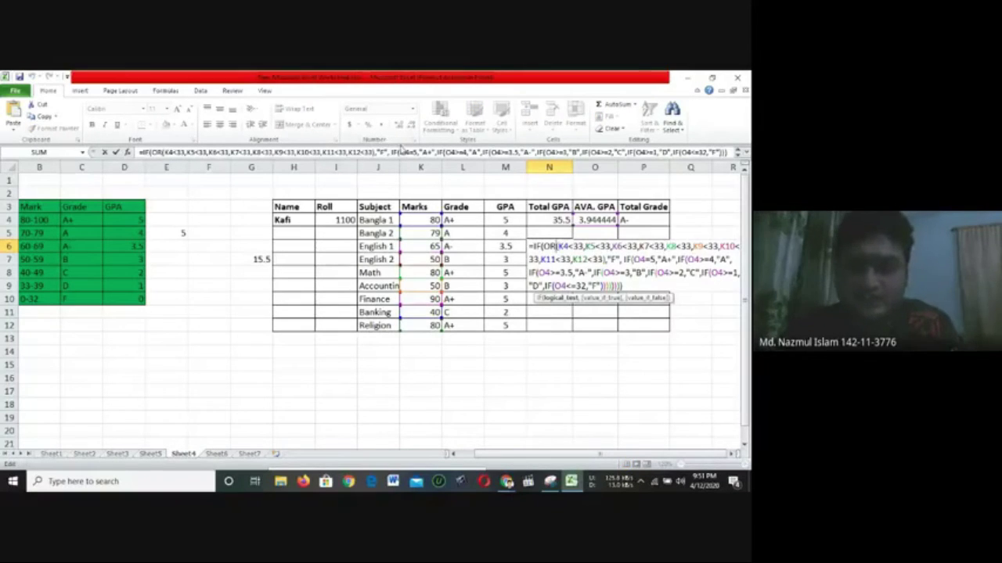
pyautogui.click(396, 153)
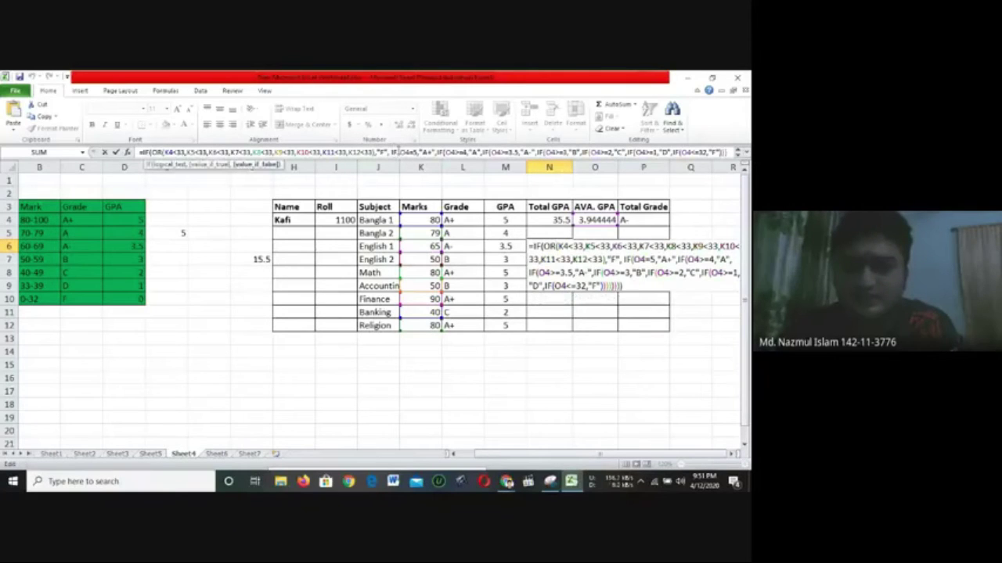
pyautogui.click(413, 152)
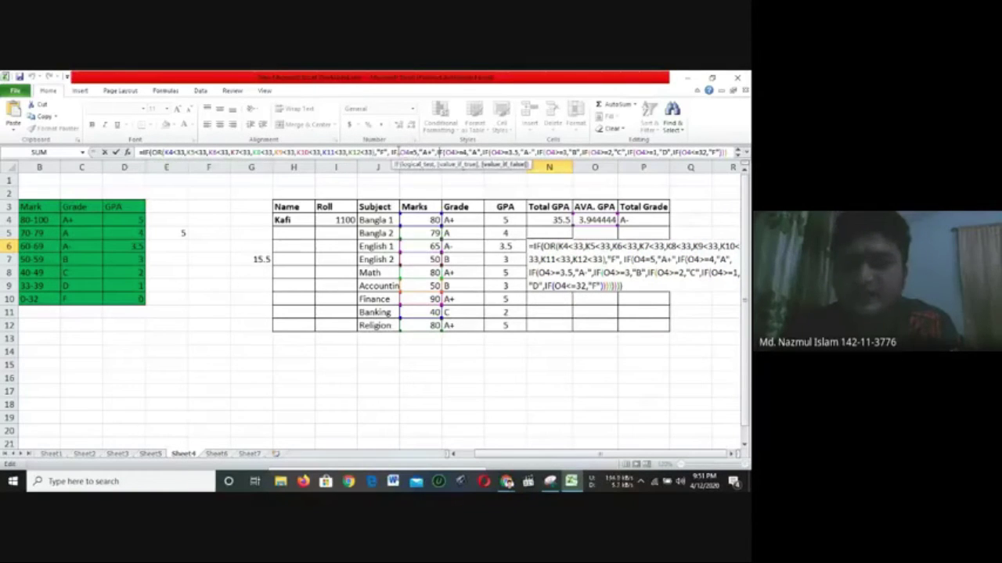
pyautogui.click(458, 152)
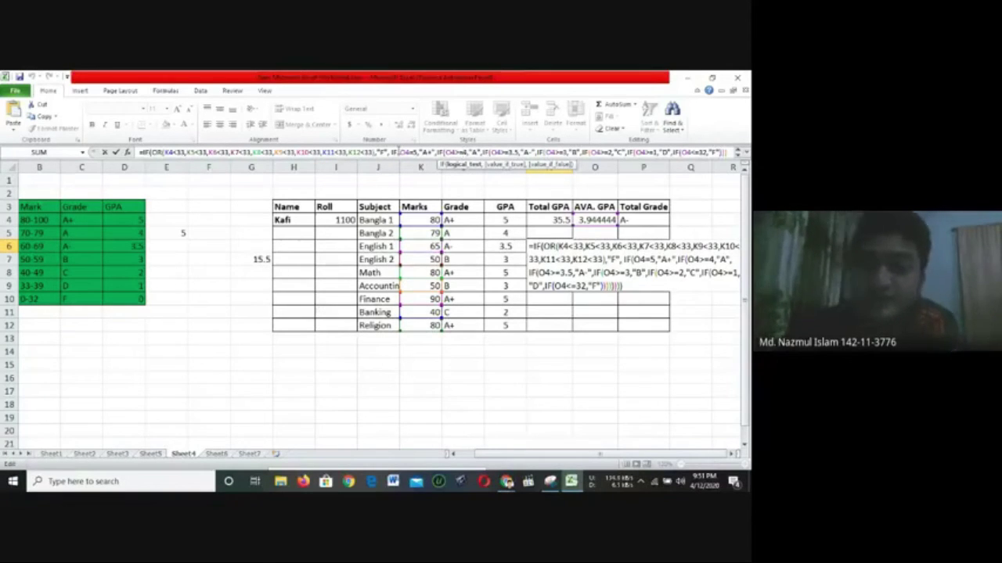
pyautogui.click(468, 152)
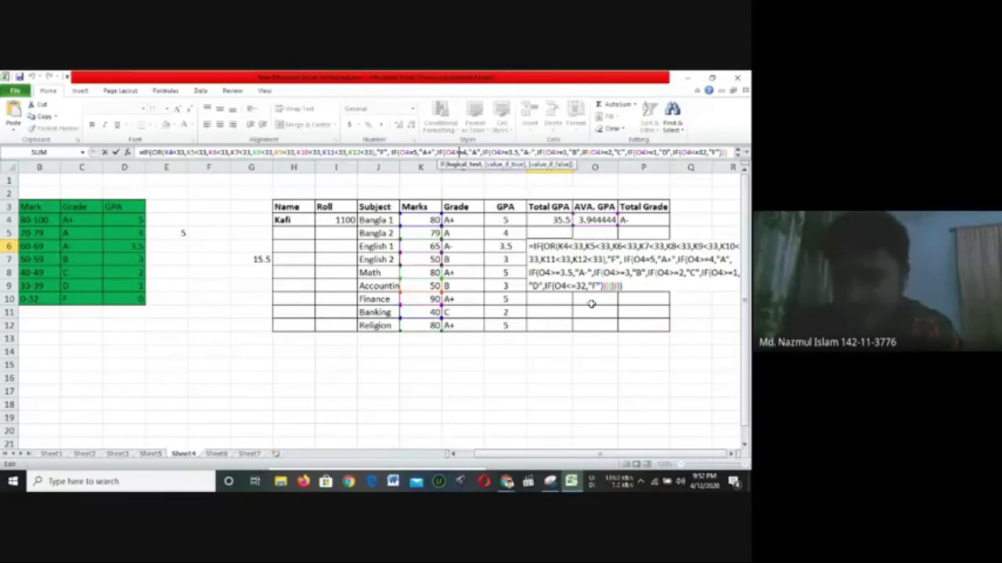
pyautogui.press('Return')
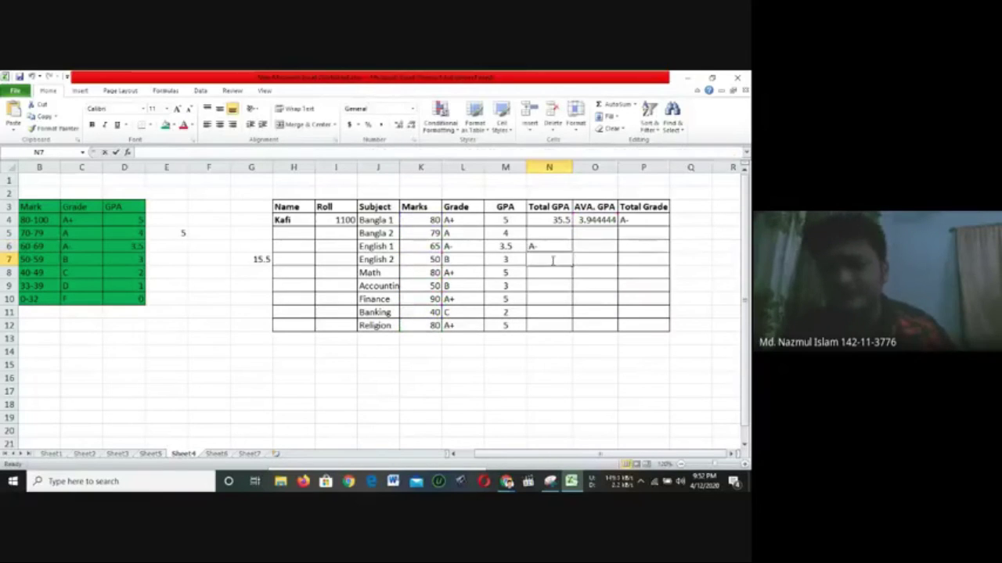
pyautogui.hotkey('ctrl', 'v')
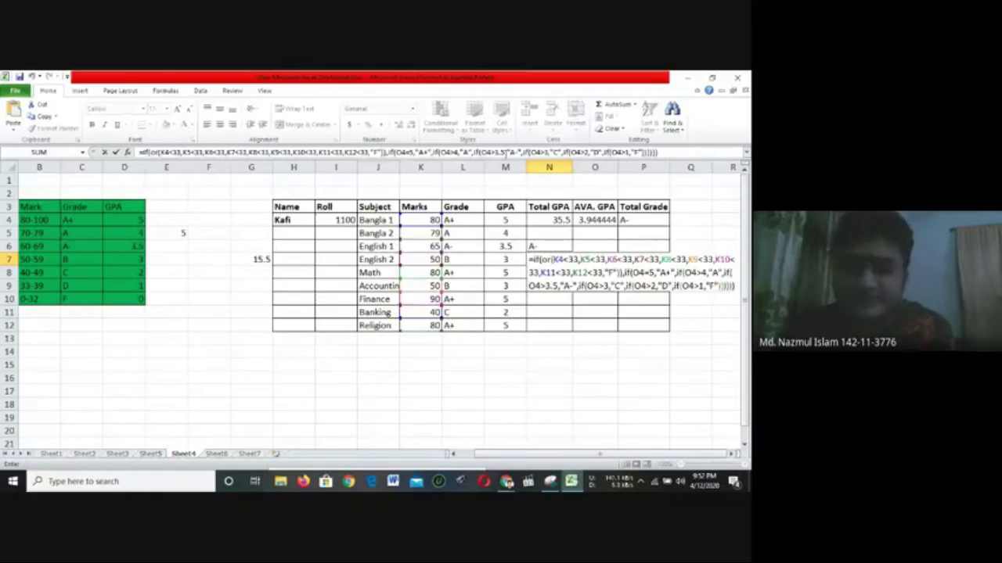
pyautogui.click(451, 154)
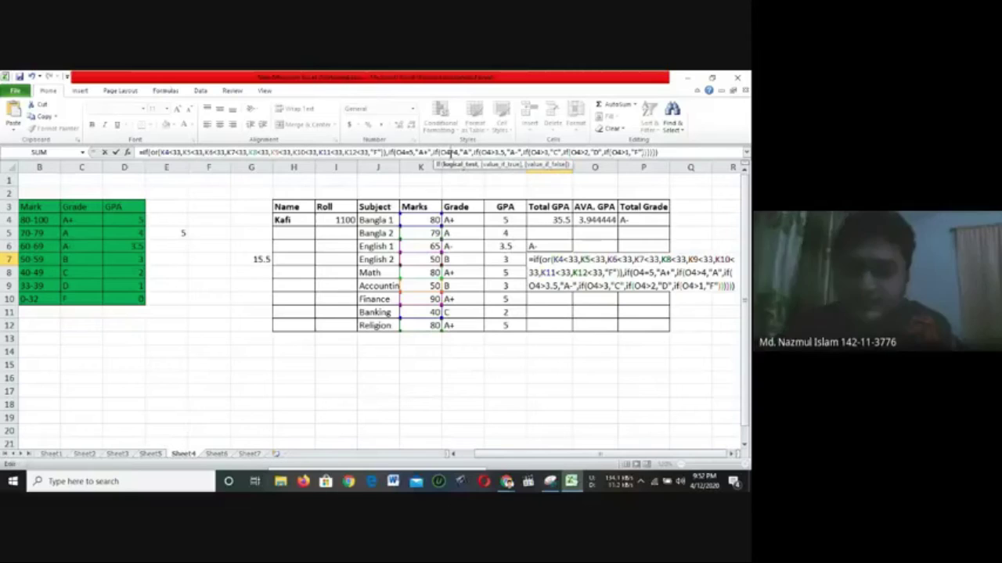
pyautogui.write('=')
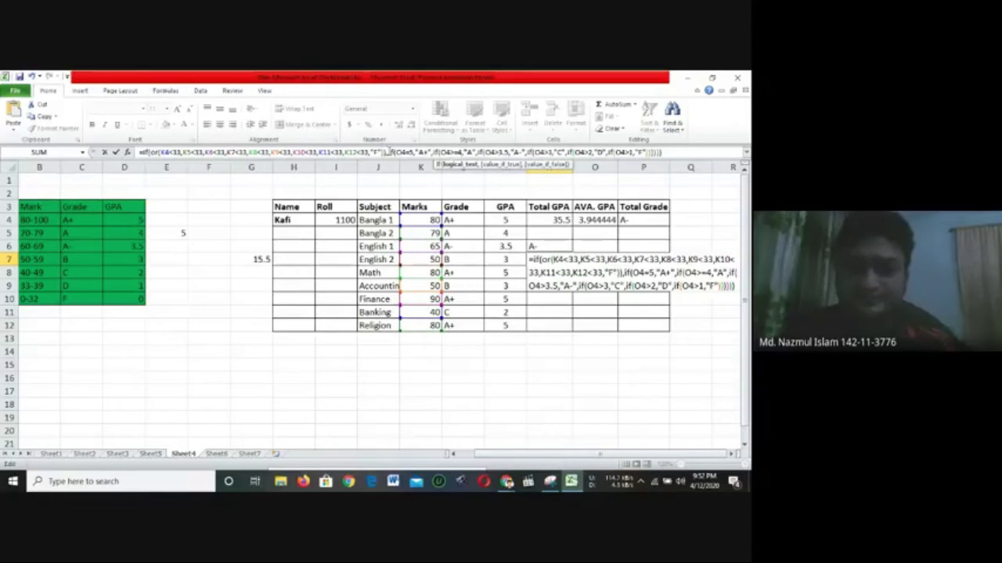
pyautogui.click(389, 151)
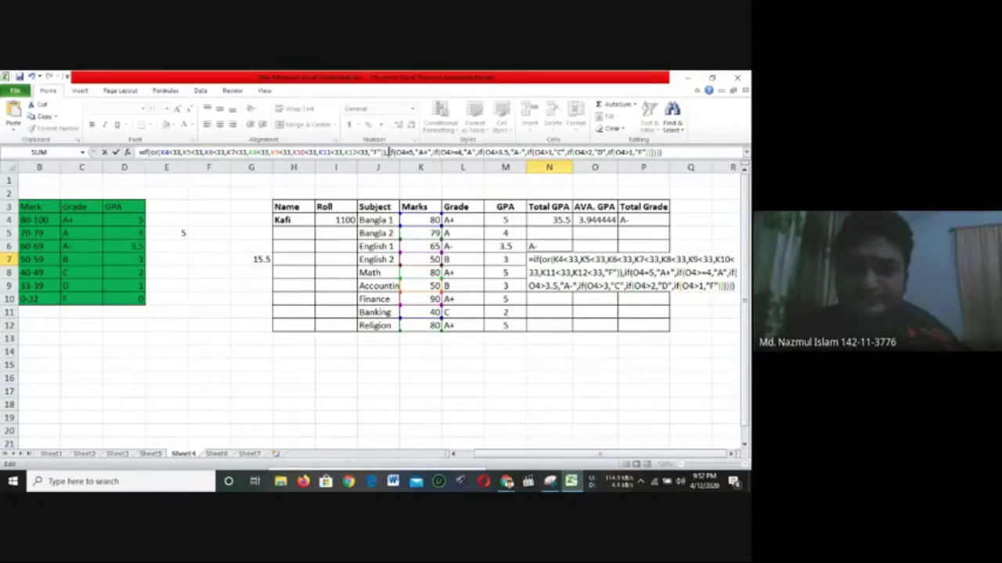
pyautogui.click(499, 152)
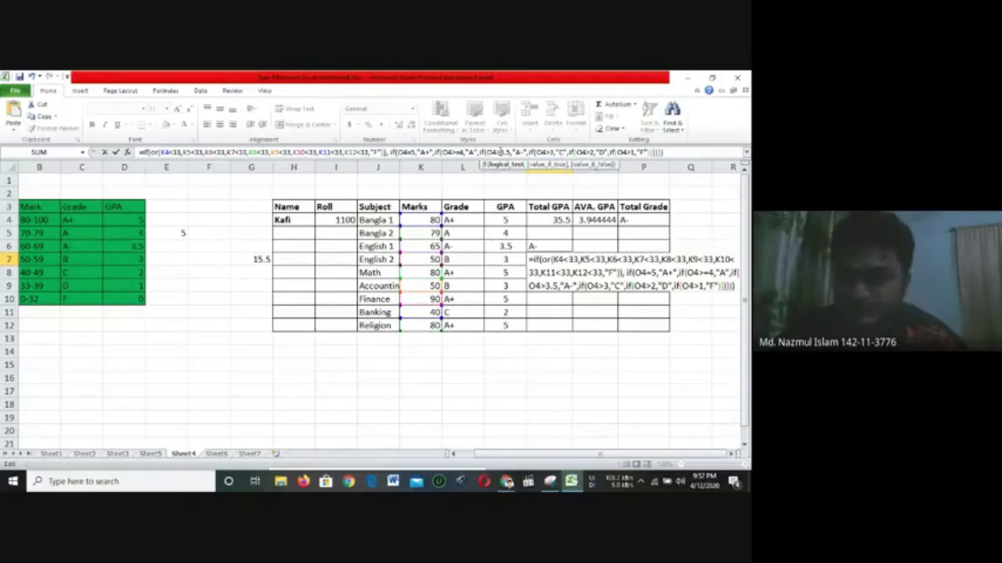
pyautogui.write('=')
pyautogui.click(554, 152)
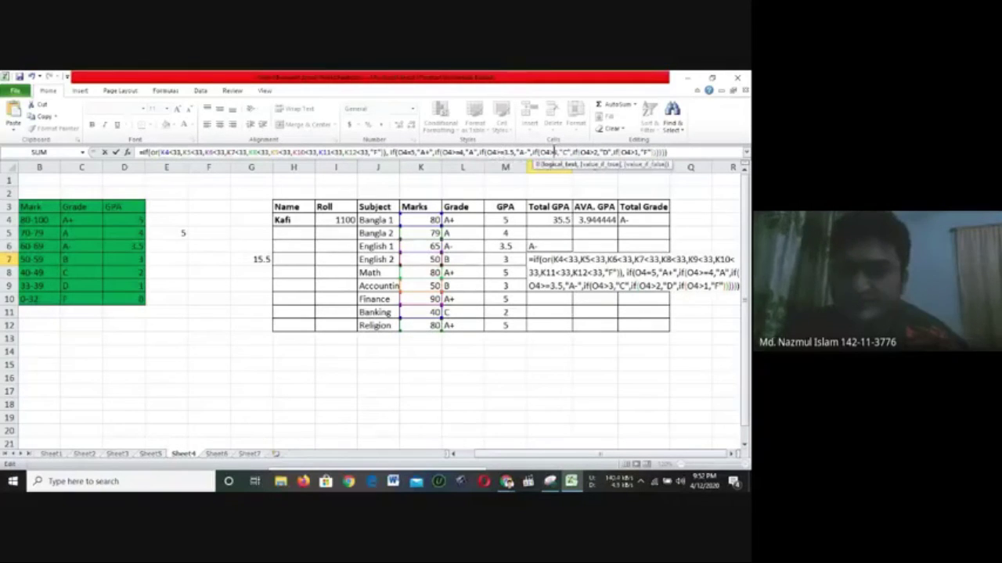
pyautogui.write('=')
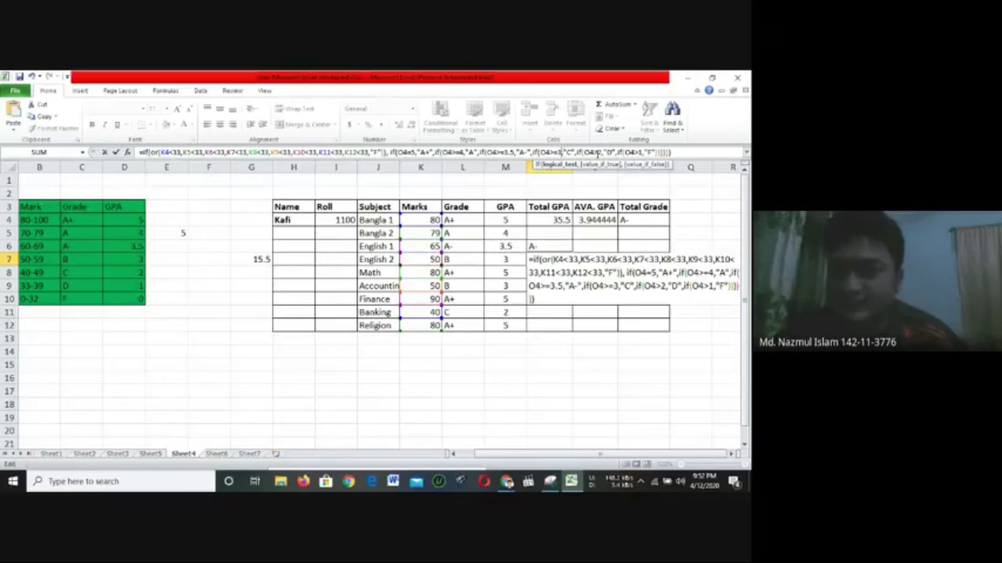
pyautogui.click(598, 152)
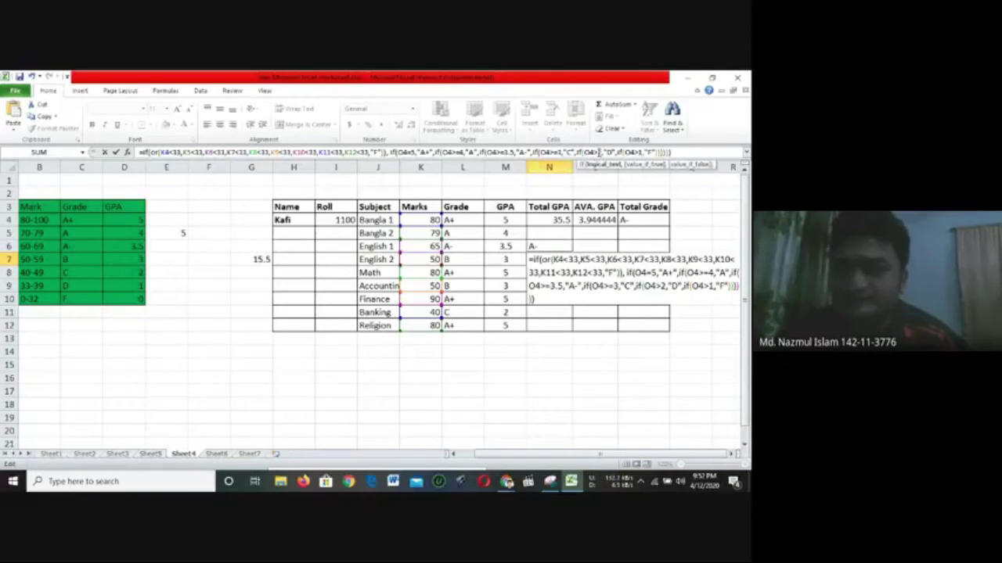
pyautogui.write('=')
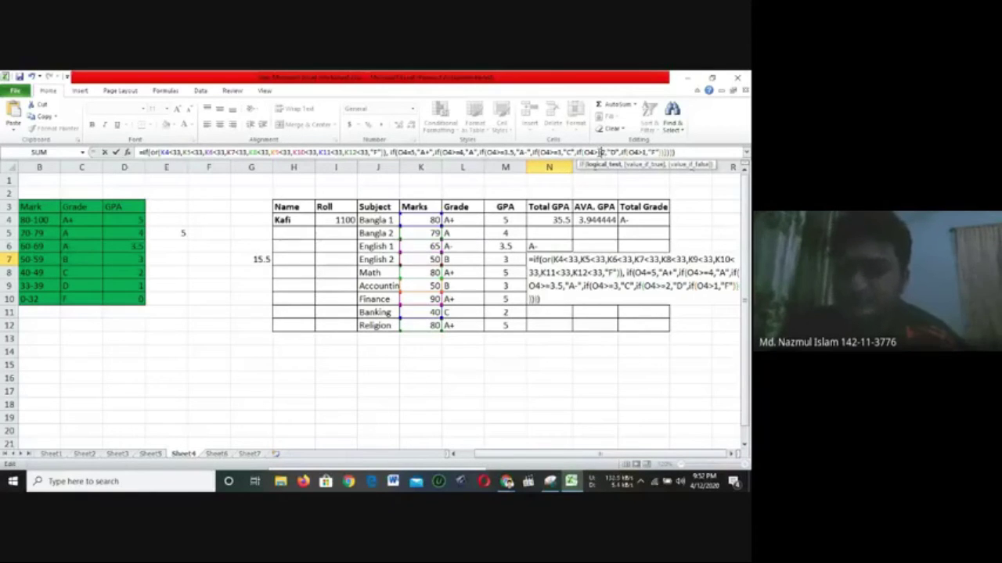
pyautogui.click(643, 152)
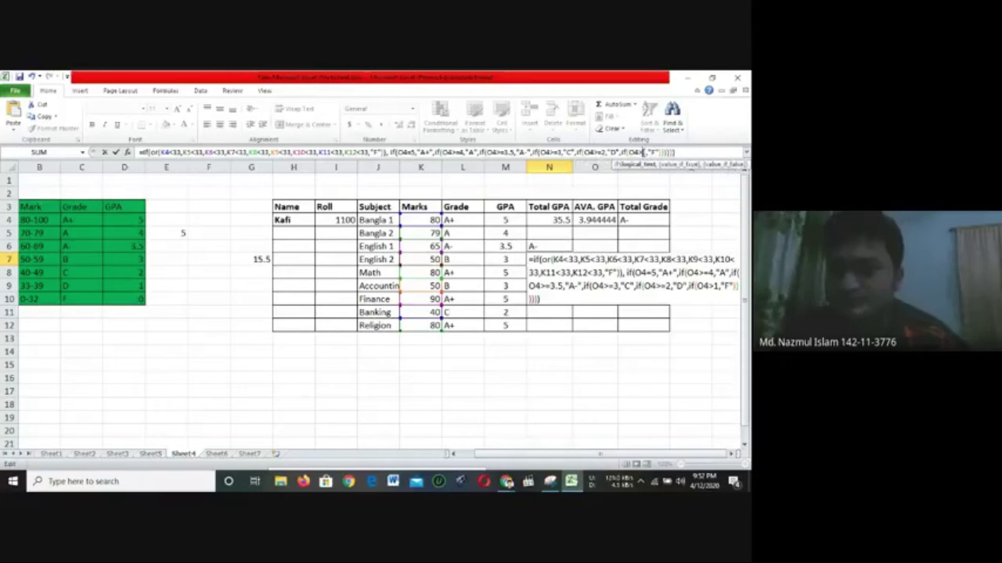
pyautogui.press('Return')
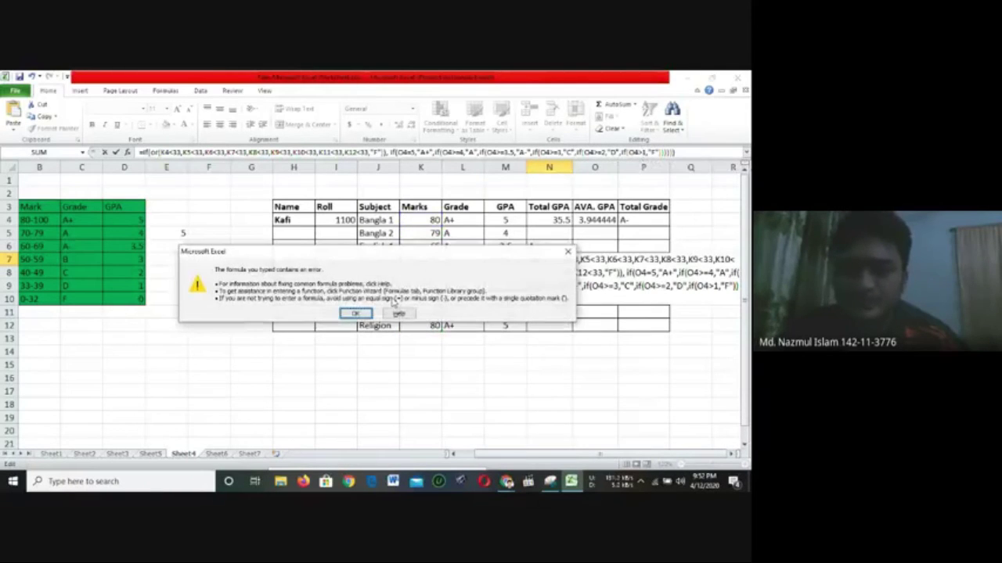
pyautogui.click(362, 311)
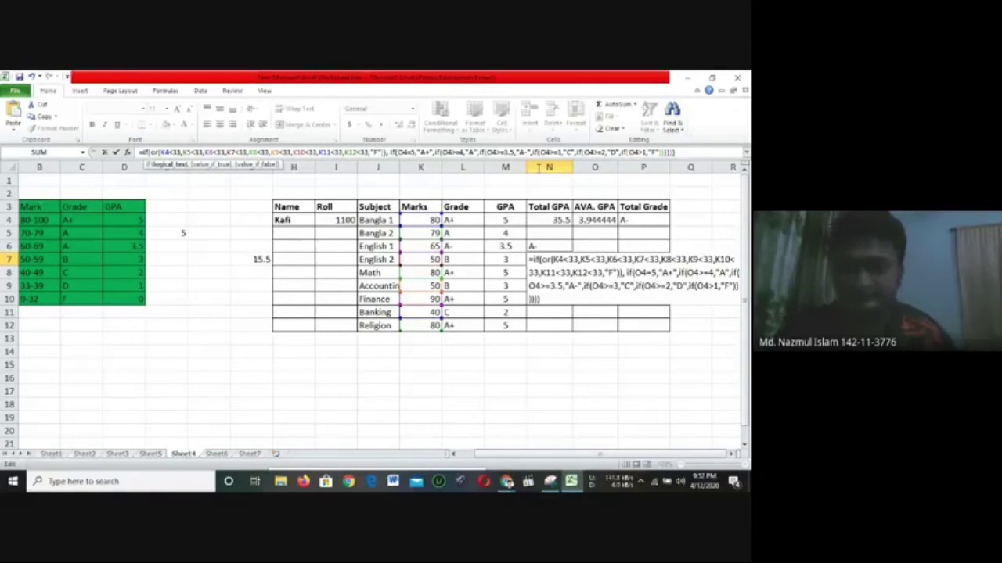
pyautogui.moveTo(675, 152); pyautogui.dragTo(3, 154)
pyautogui.press('Escape')
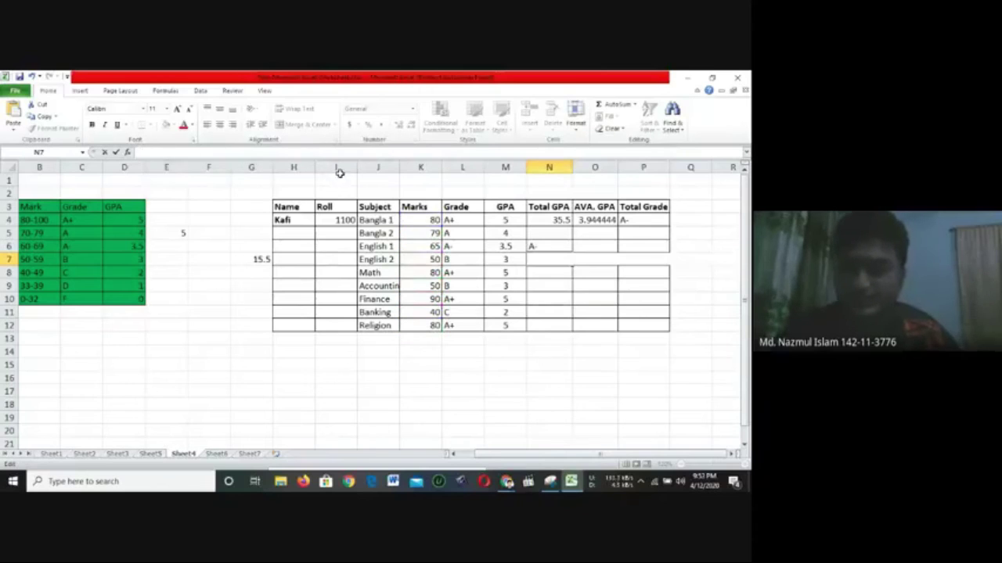
pyautogui.click(529, 246)
pyautogui.press('Return')
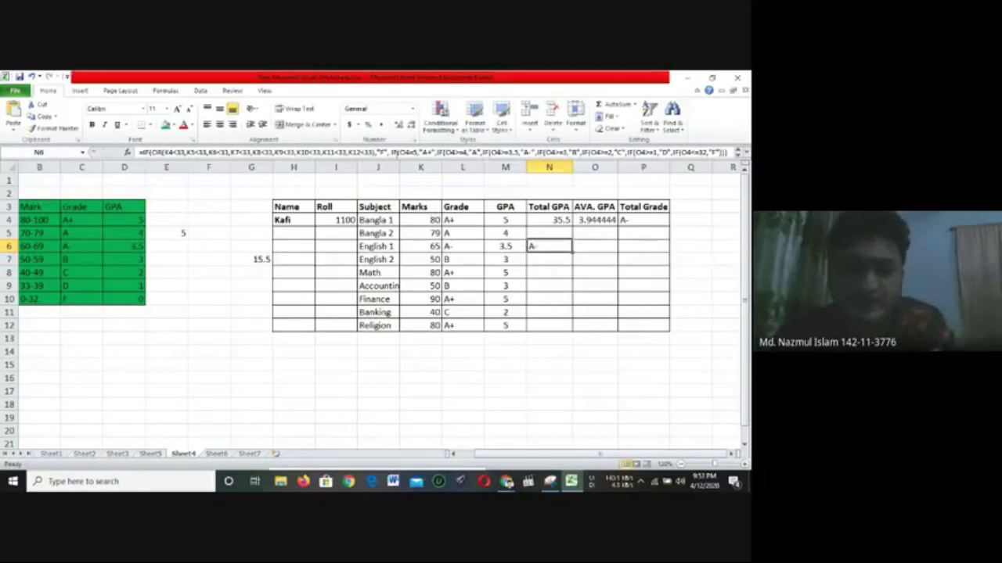
pyautogui.click(389, 151)
pyautogui.press('Right')
pyautogui.press('Right')
pyautogui.press('Right')
pyautogui.press('Right')
pyautogui.press('Right')
pyautogui.press('Right')
pyautogui.press('Right')
pyautogui.press('Right')
pyautogui.press('Right')
pyautogui.press('Right')
pyautogui.press('Right')
pyautogui.press('Right')
pyautogui.press('Right')
pyautogui.press('Right')
pyautogui.press('Right')
pyautogui.press('Right')
pyautogui.press('Right')
pyautogui.press('Right')
pyautogui.press('Right')
pyautogui.press('Right')
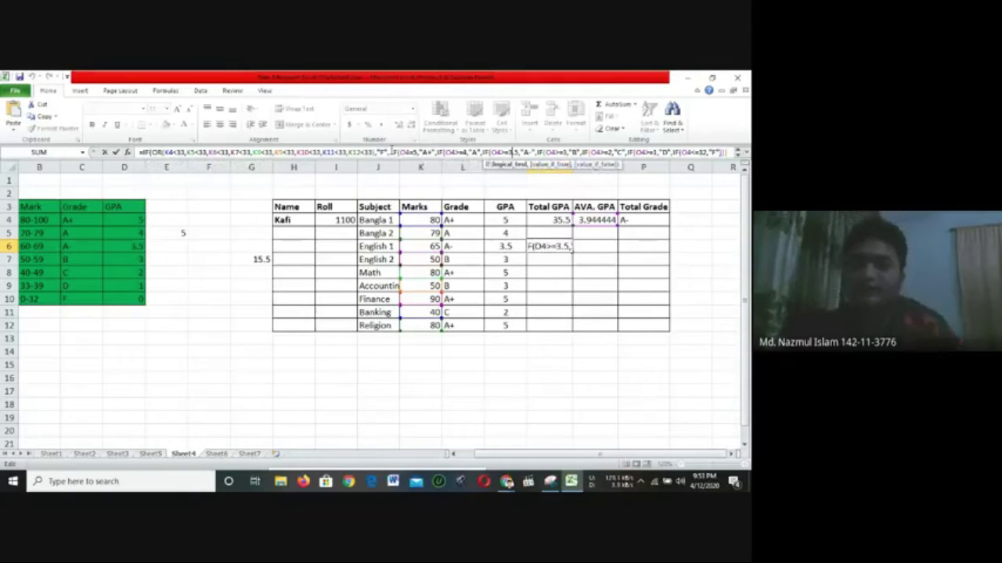
pyautogui.moveTo(564, 246); pyautogui.dragTo(619, 302)
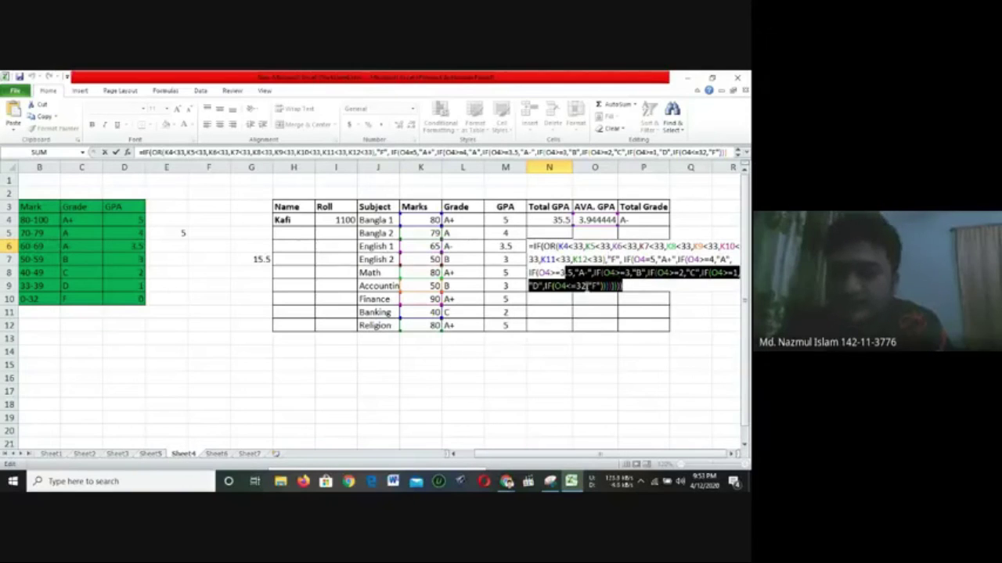
pyautogui.click(570, 259)
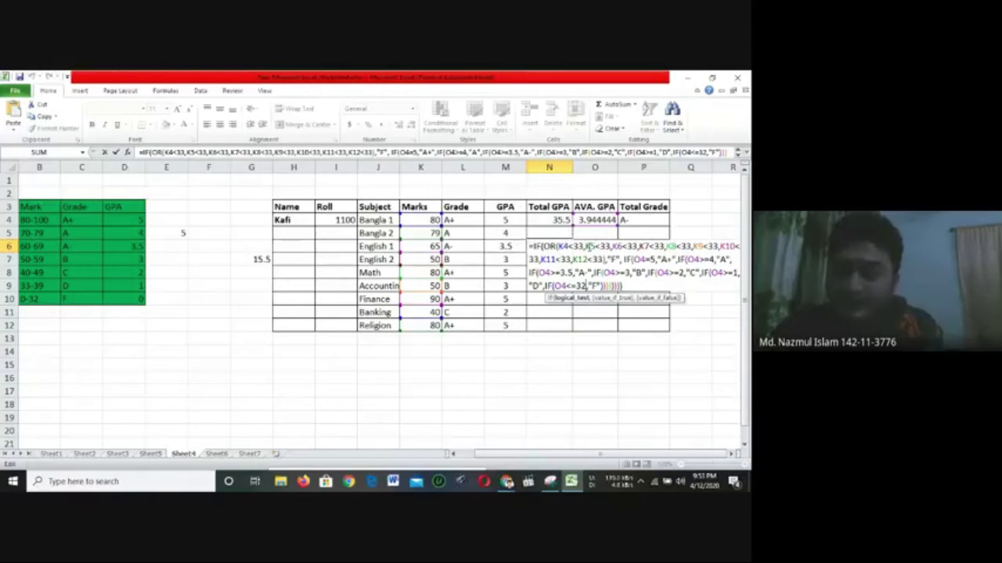
pyautogui.click(599, 220)
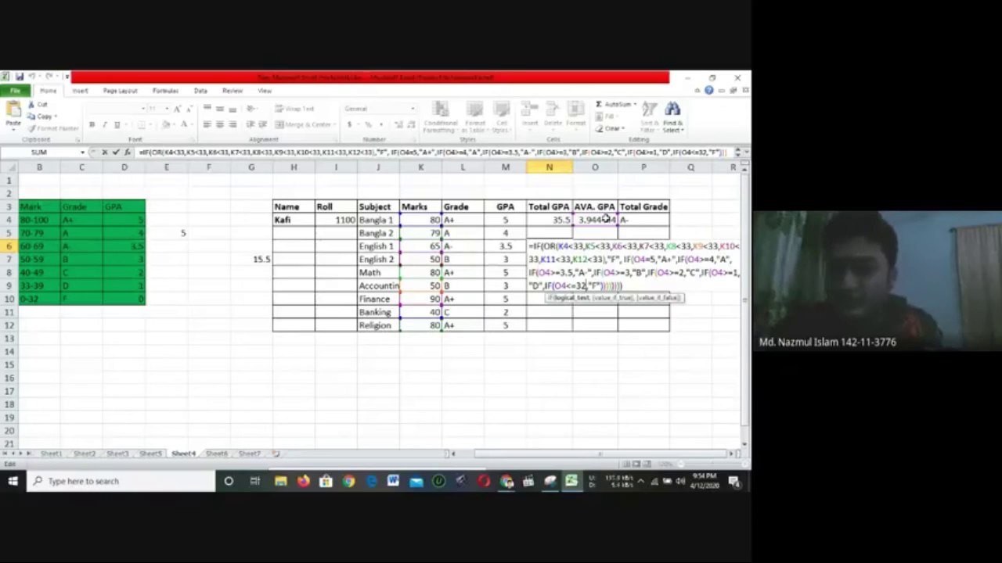
pyautogui.press('Return')
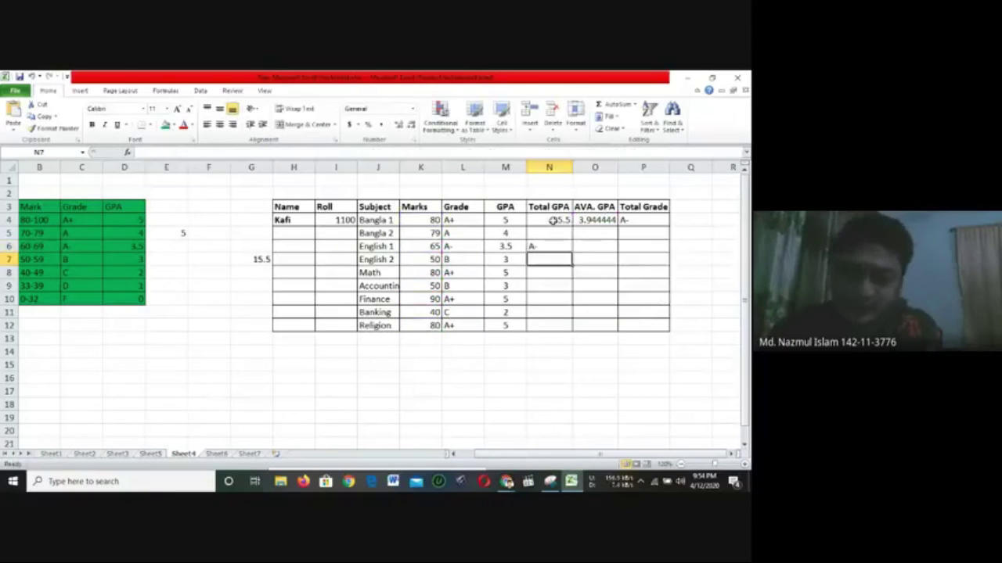
pyautogui.click(508, 220)
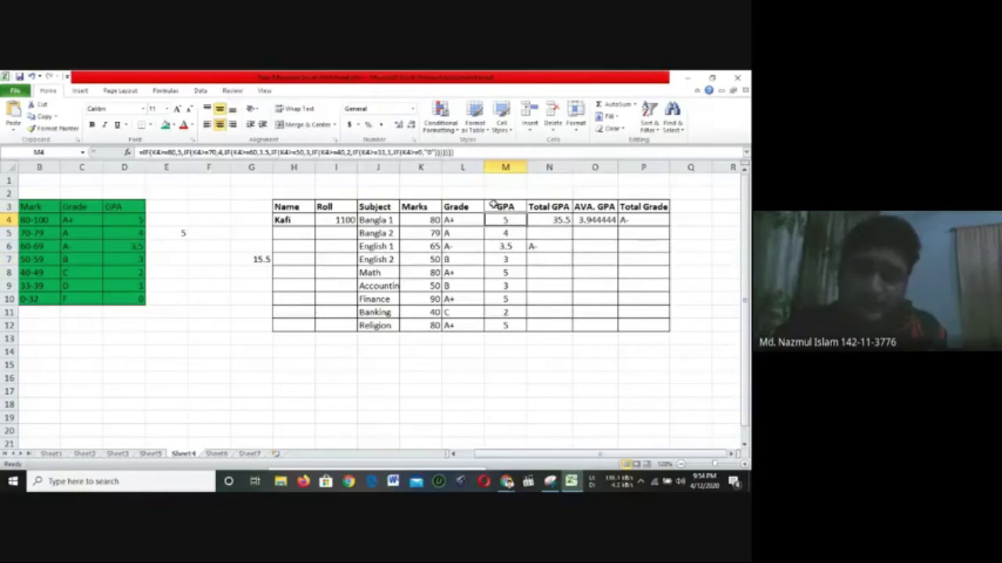
pyautogui.doubleClick(631, 222)
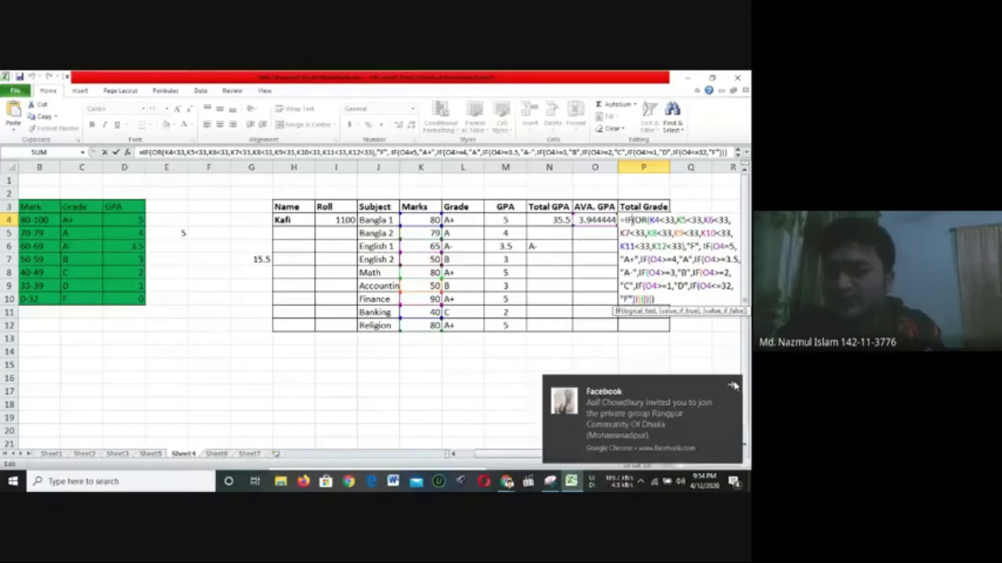
pyautogui.click(733, 386)
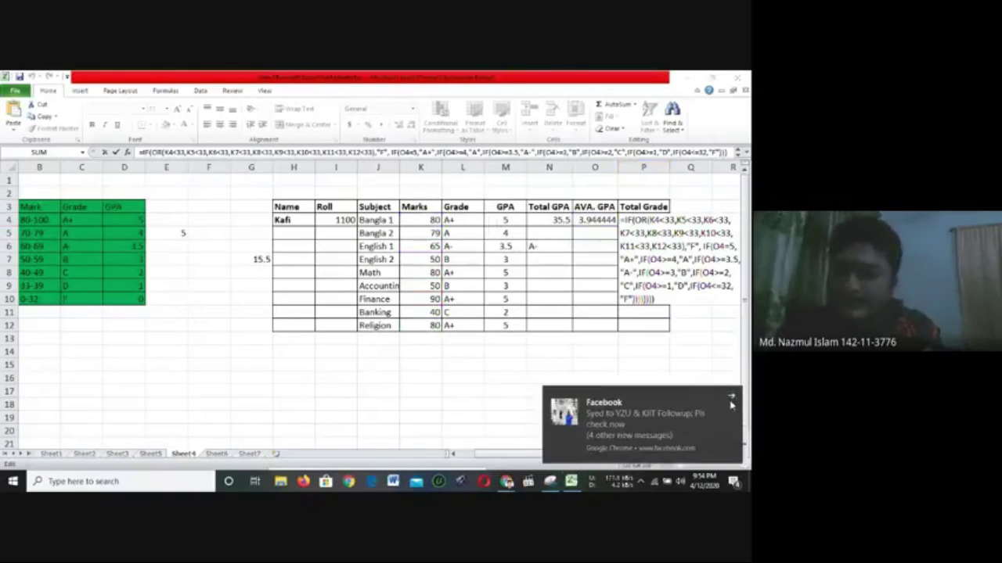
pyautogui.click(732, 399)
pyautogui.hotkey('alt', 'Tab')
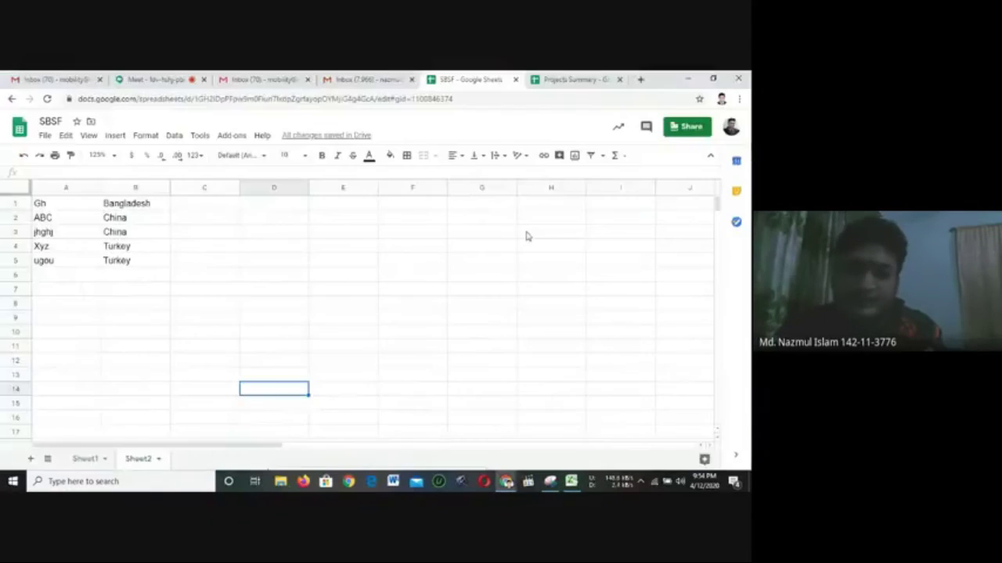
pyautogui.click(572, 482)
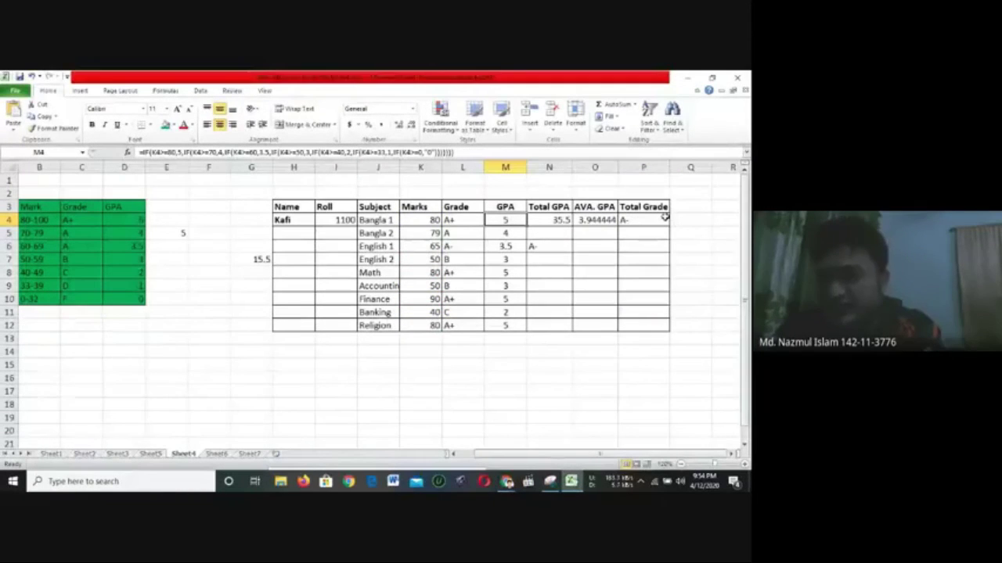
pyautogui.click(652, 220)
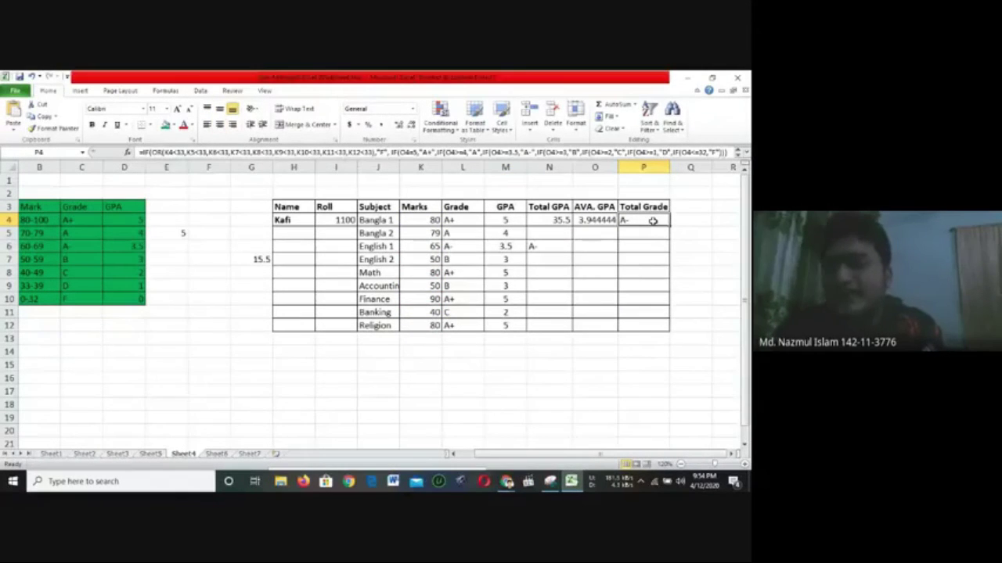
pyautogui.doubleClick(652, 220)
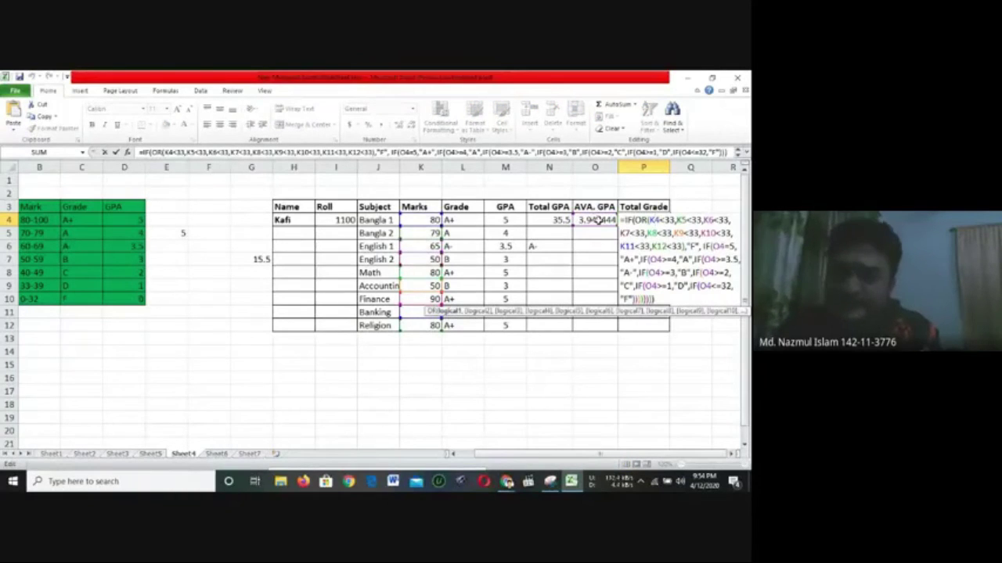
pyautogui.click(546, 249)
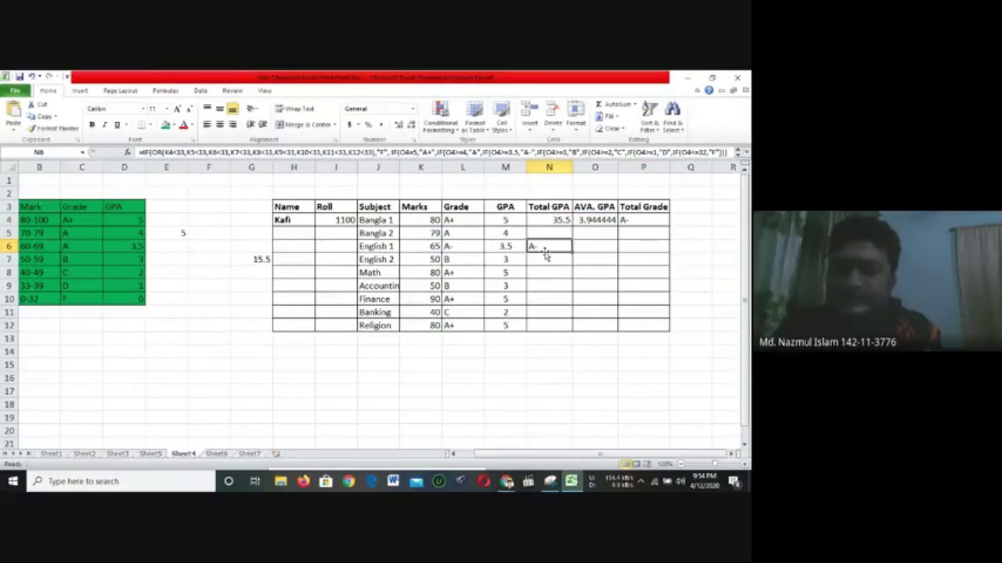
pyautogui.doubleClick(543, 247)
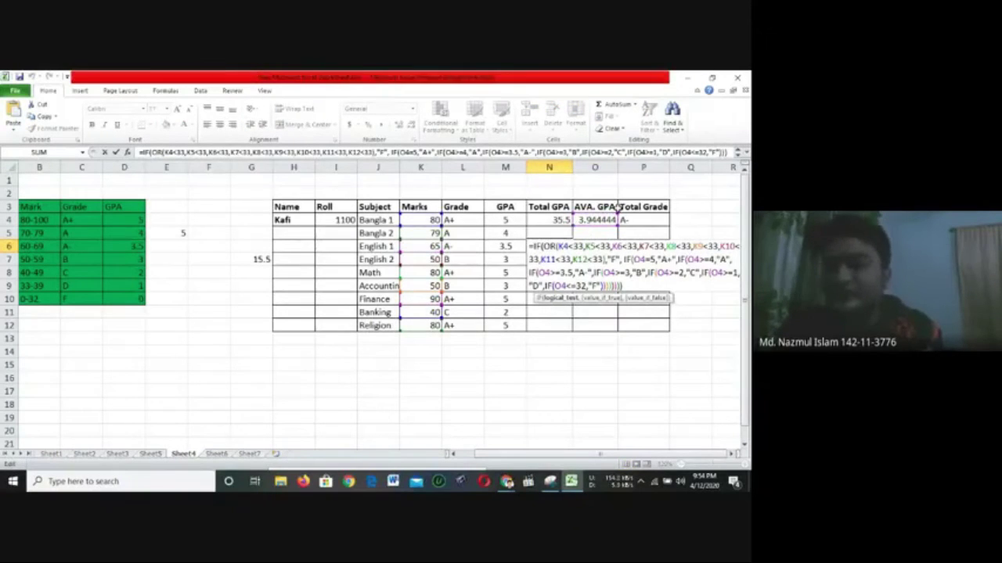
pyautogui.press('Return')
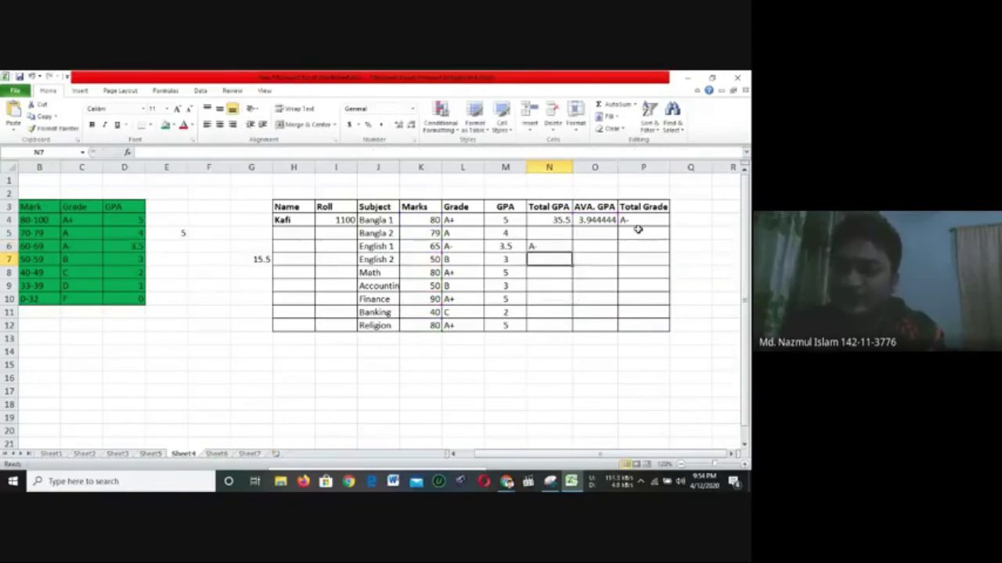
# Enter 80 as the Bangla 2 mark and paste it into English 1 through Banking
pyautogui.click(499, 232)
pyautogui.click(433, 233)
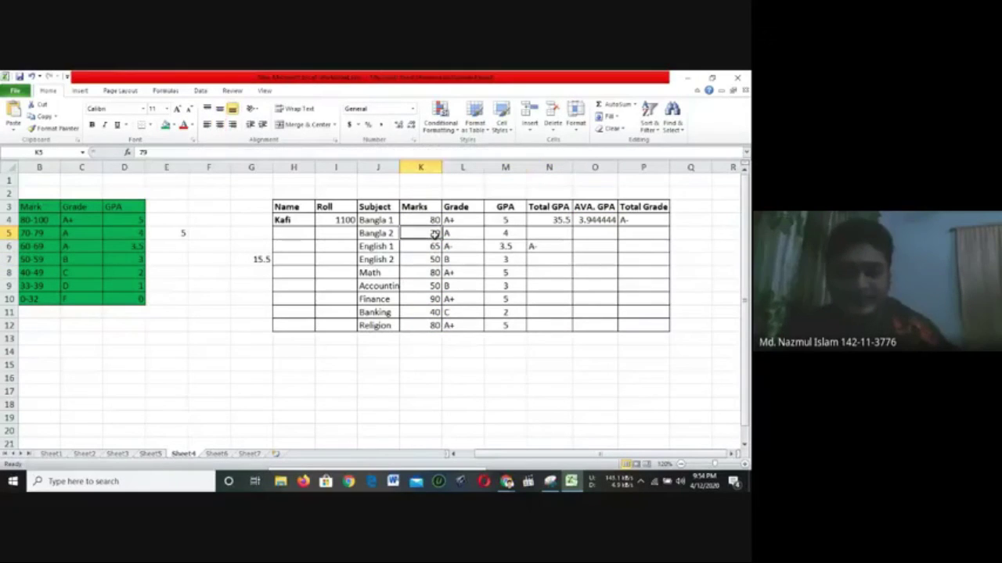
pyautogui.write('80')
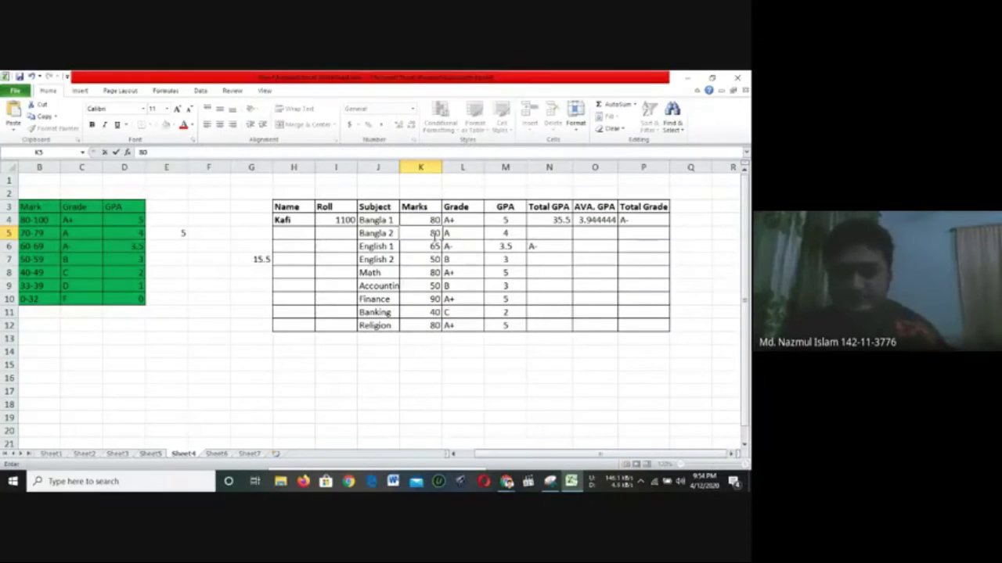
pyautogui.hotkey('ctrl', 'Return')
pyautogui.hotkey('ctrl', 'c')
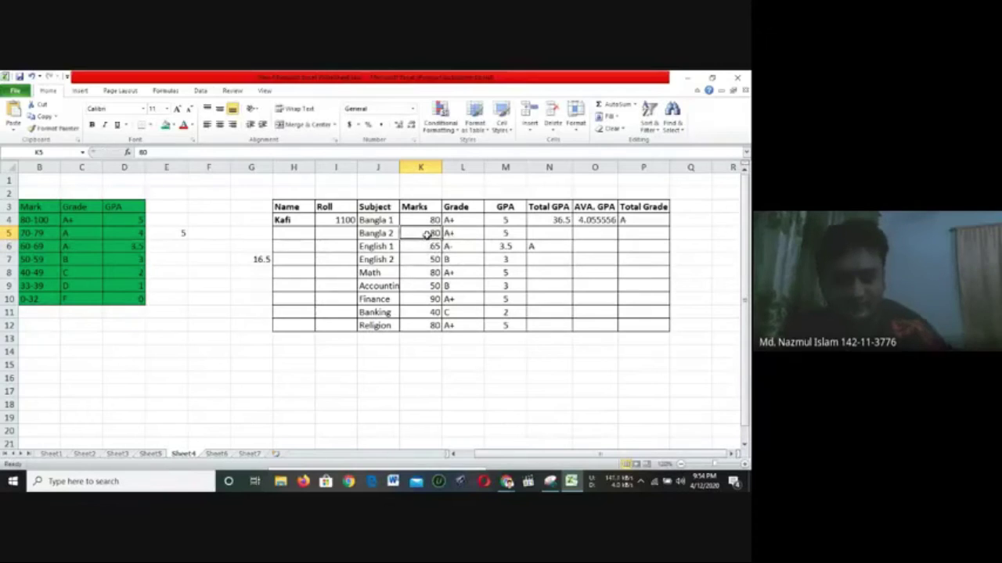
pyautogui.moveTo(431, 245); pyautogui.dragTo(435, 312)
pyautogui.hotkey('ctrl', 'v')
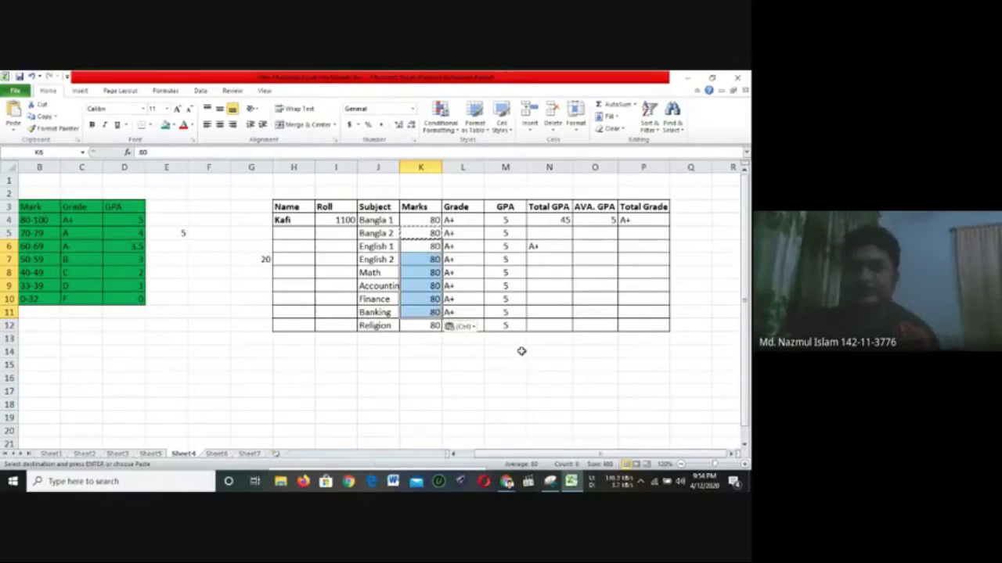
# Change the English 2 mark in K7 to 79
pyautogui.click(429, 259)
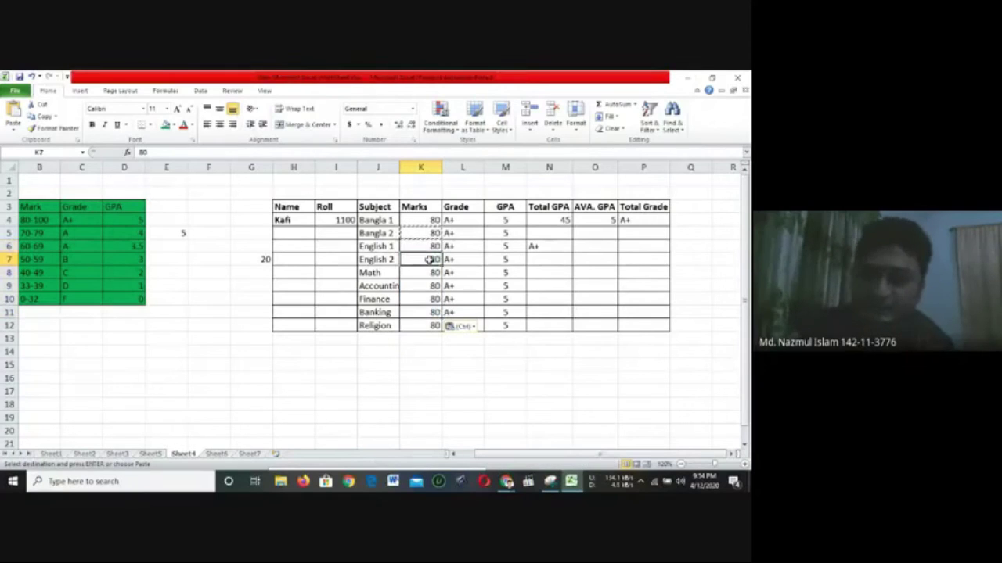
pyautogui.write('79')
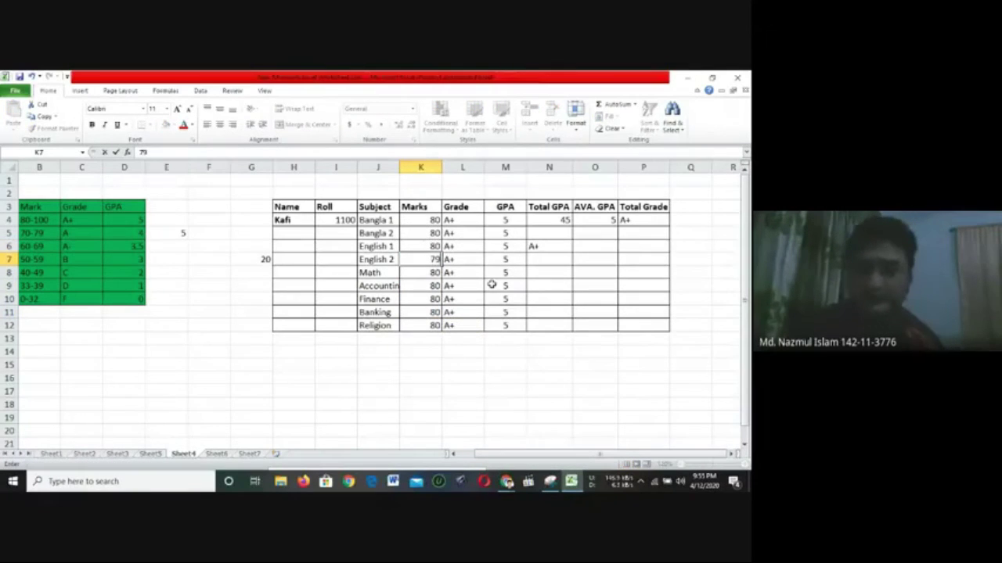
pyautogui.click(552, 330)
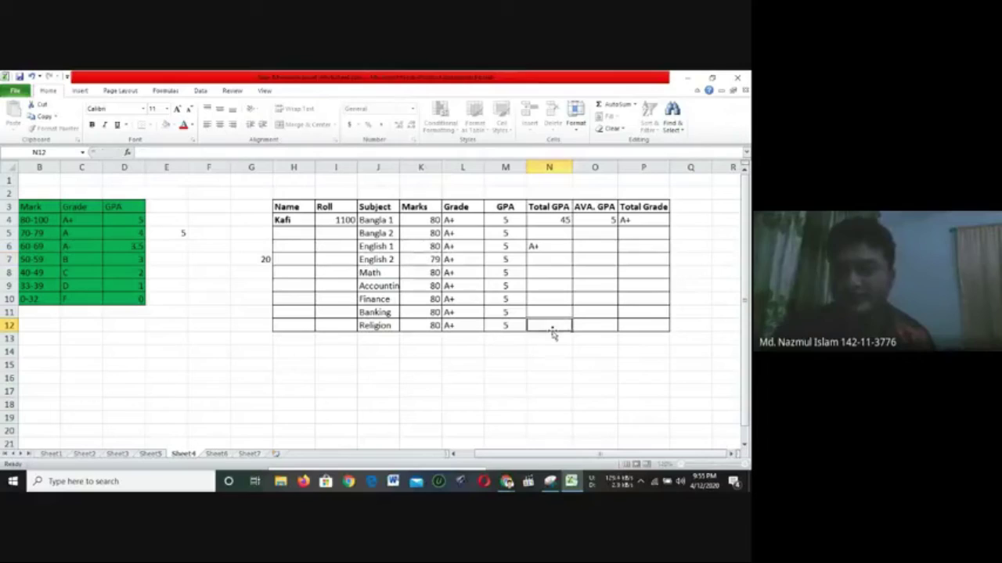
pyautogui.click(612, 298)
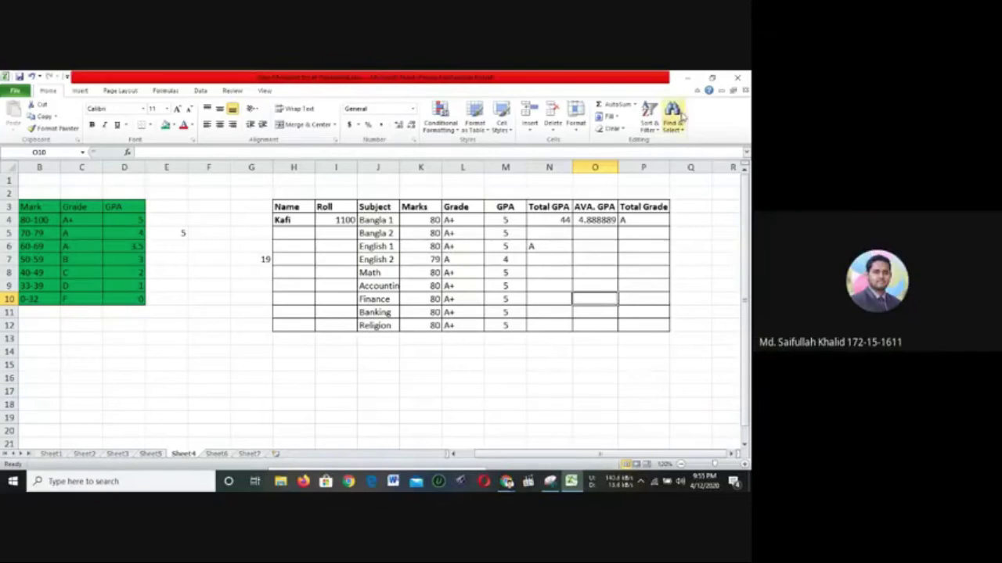
pyautogui.doubleClick(630, 222)
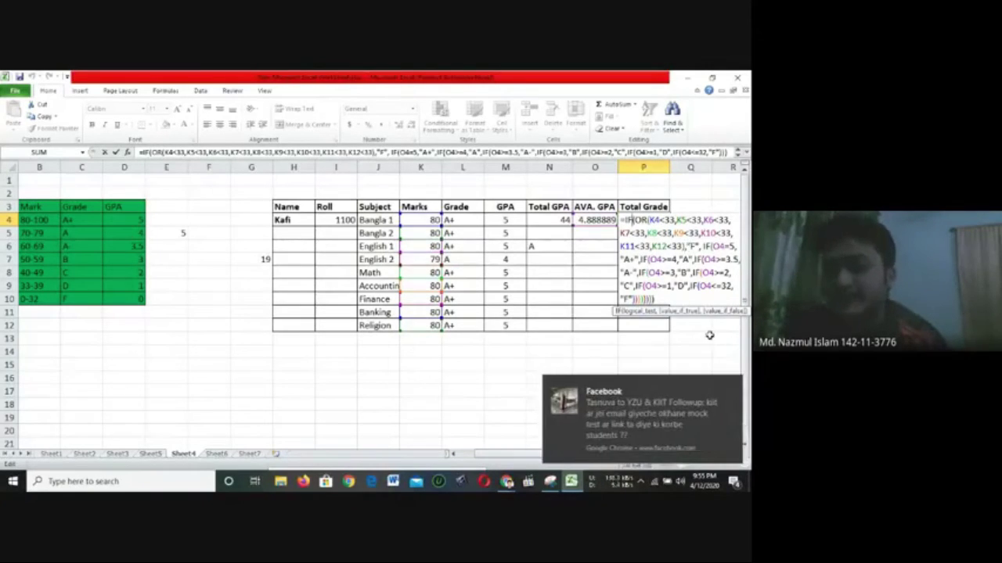
pyautogui.click(732, 390)
pyautogui.hotkey('alt', 'Tab')
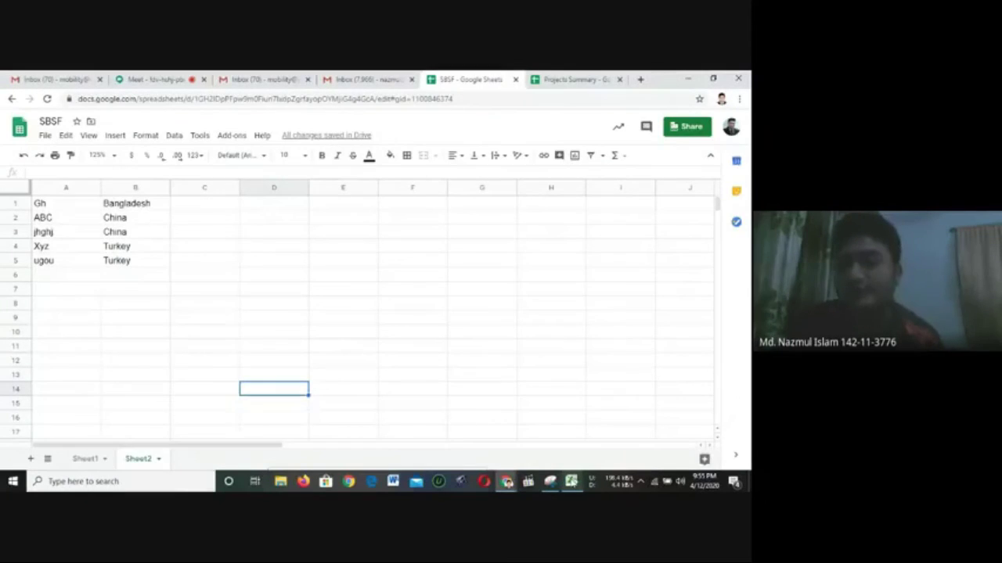
pyautogui.hotkey('alt', 'Tab')
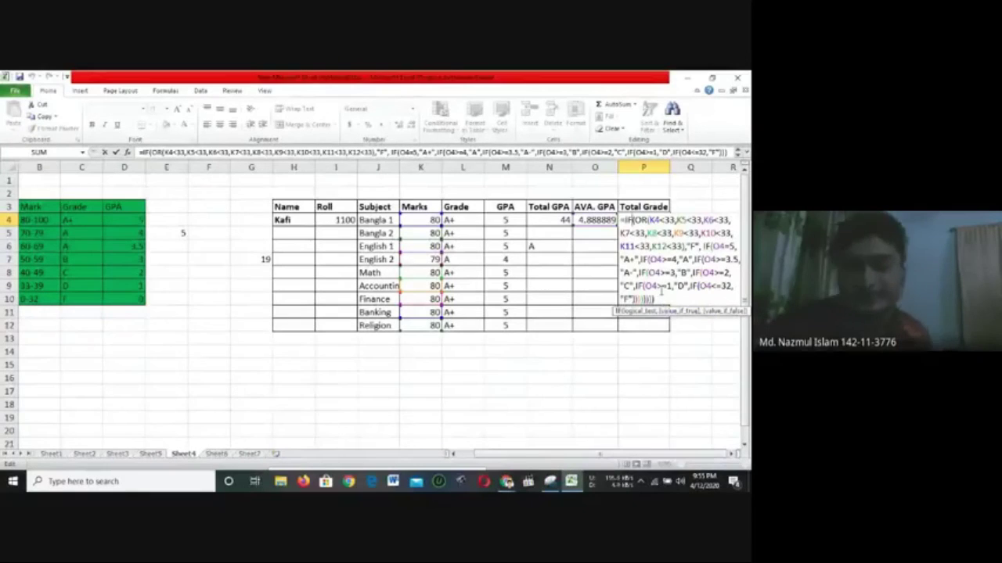
pyautogui.press('Return')
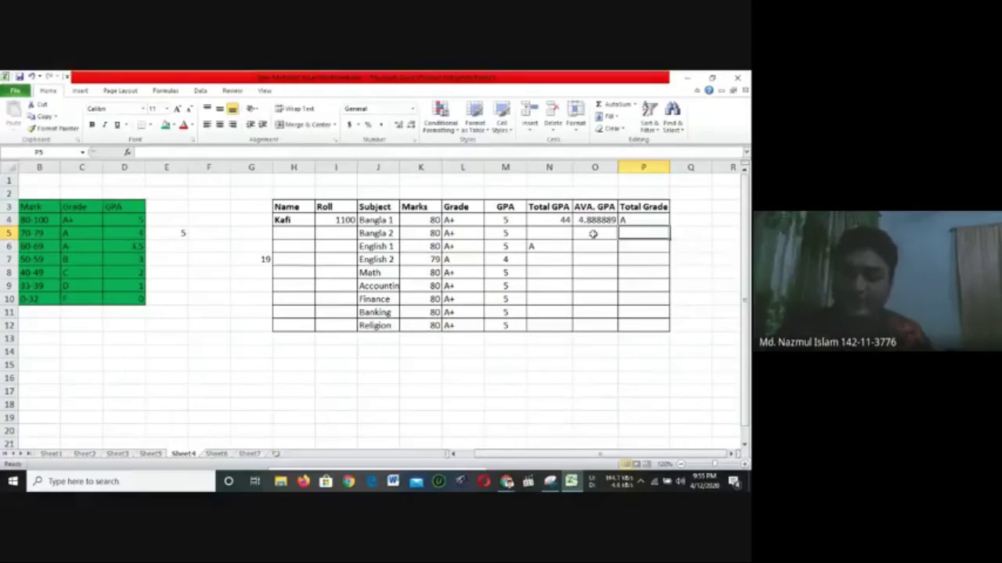
pyautogui.click(630, 220)
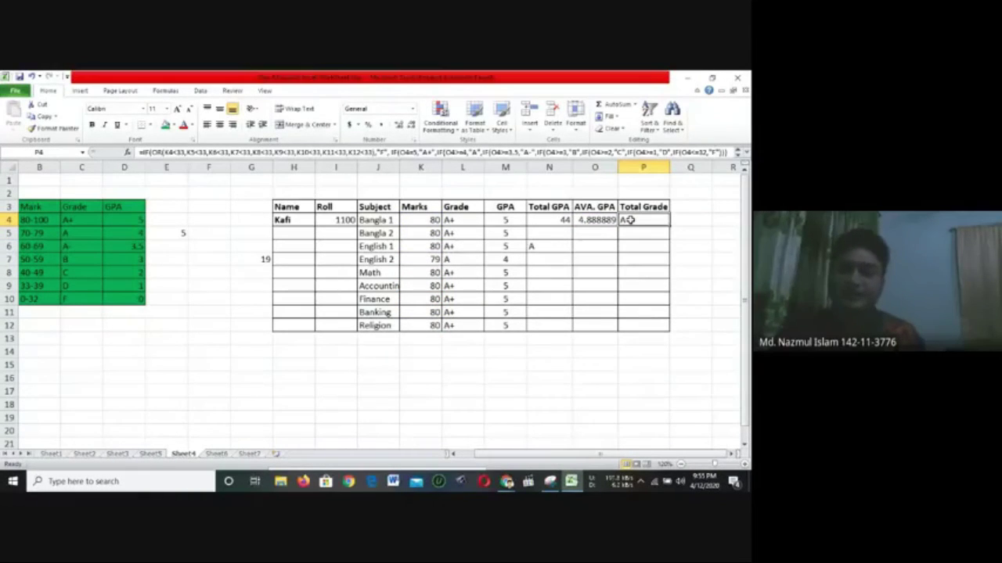
# Copy the student results table to a new position starting at H15
pyautogui.moveTo(283, 208); pyautogui.dragTo(632, 329)
pyautogui.hotkey('ctrl', 'c')
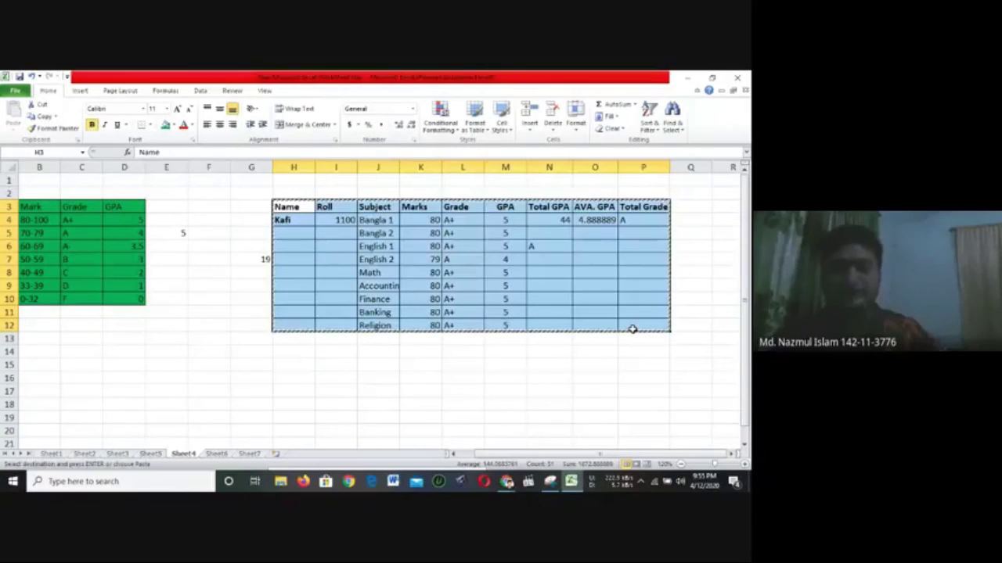
pyautogui.click(293, 361)
pyautogui.hotkey('ctrl', 'v')
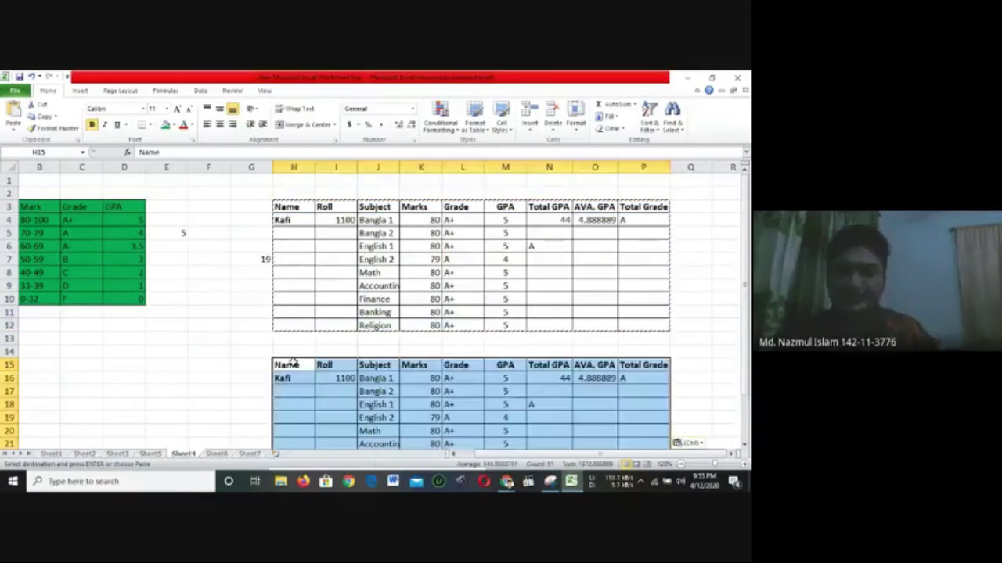
pyautogui.click(594, 391)
pyautogui.scroll(-2, 583, 427)
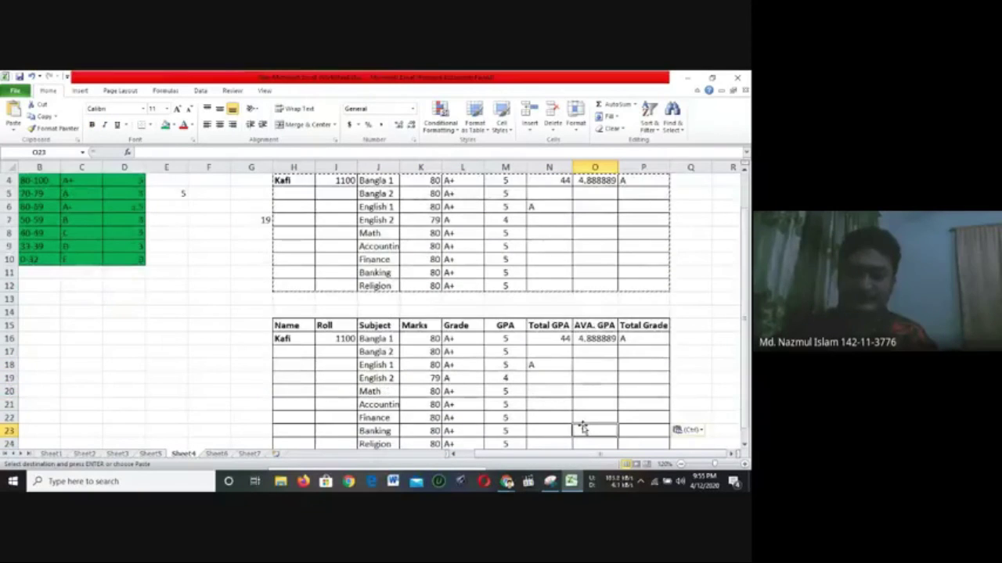
pyautogui.click(582, 428)
# Begin entering the second student's name in H16
pyautogui.click(287, 314)
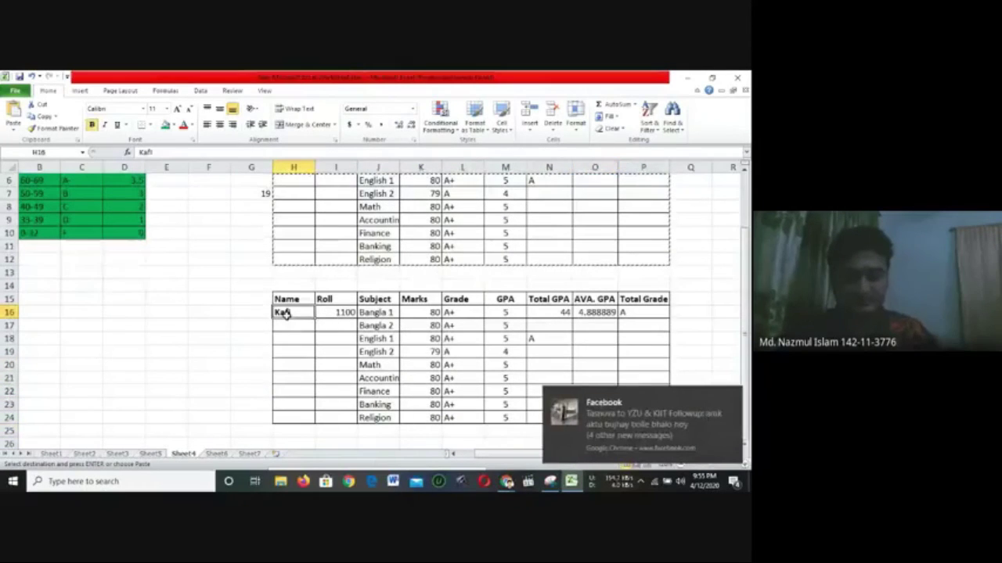
pyautogui.write('Ekrann')
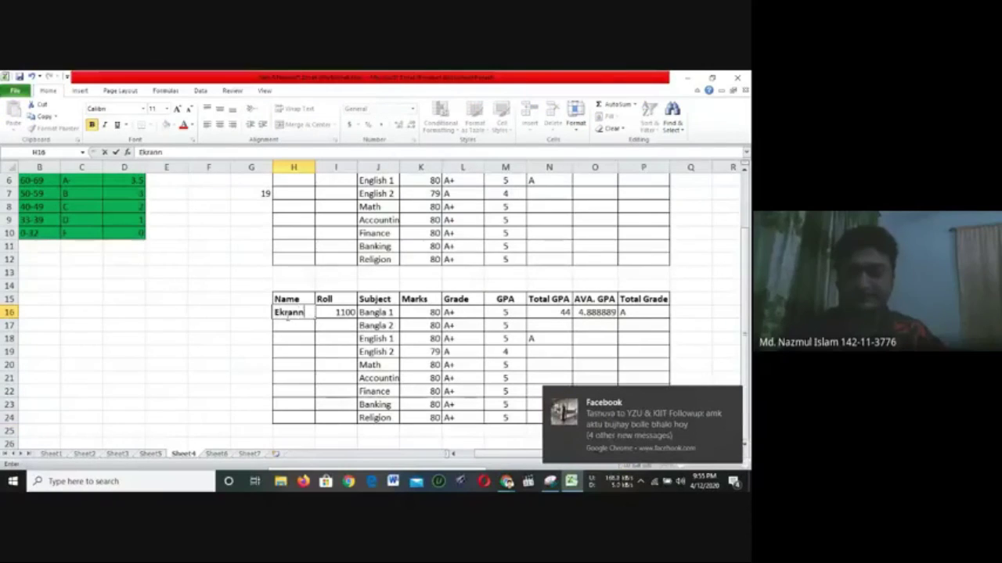
pyautogui.click(733, 400)
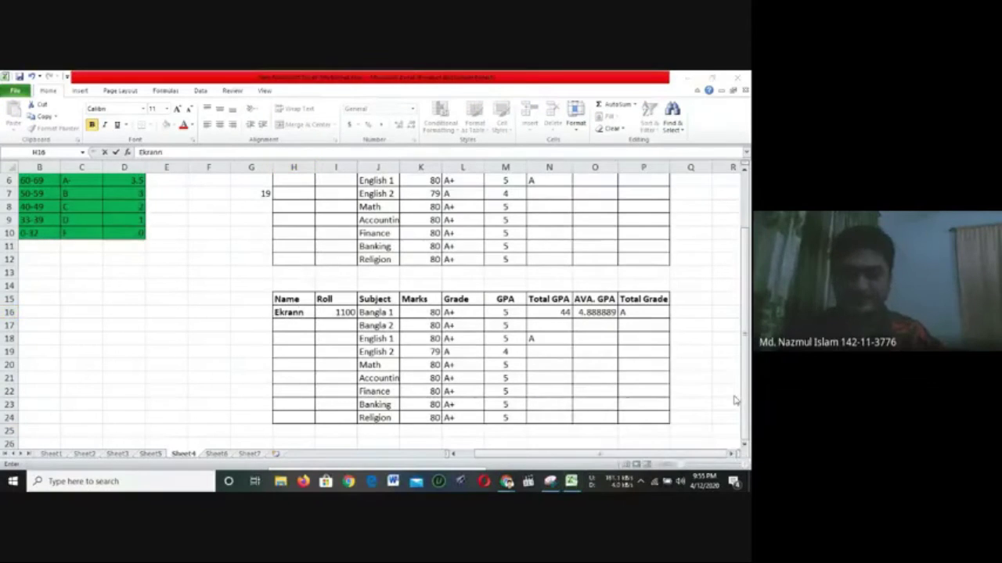
pyautogui.hotkey('alt', 'Tab')
pyautogui.click(570, 483)
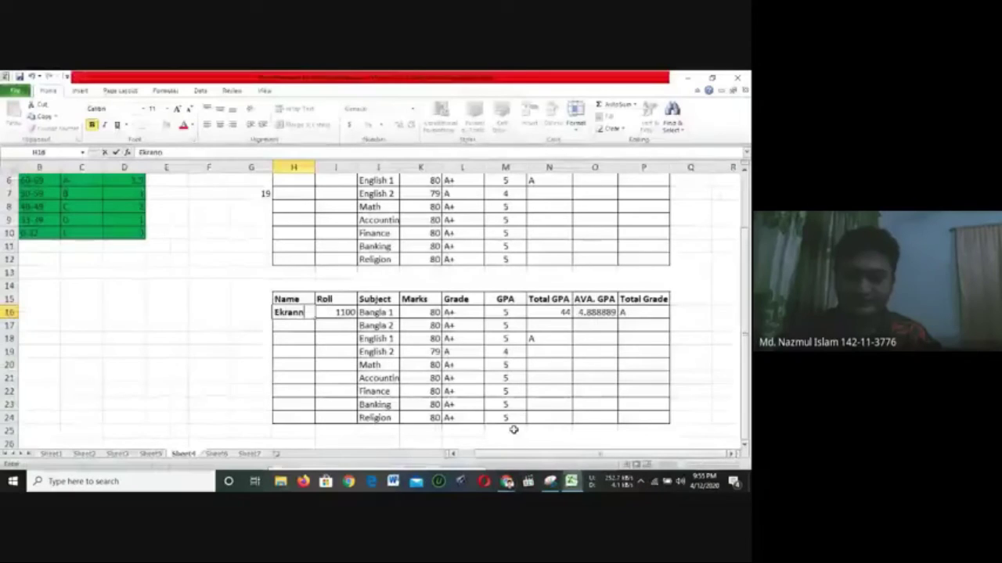
# Enter the marks 45, 56, 67, 89 and 43 down from K16
pyautogui.click(429, 317)
pyautogui.write('85')
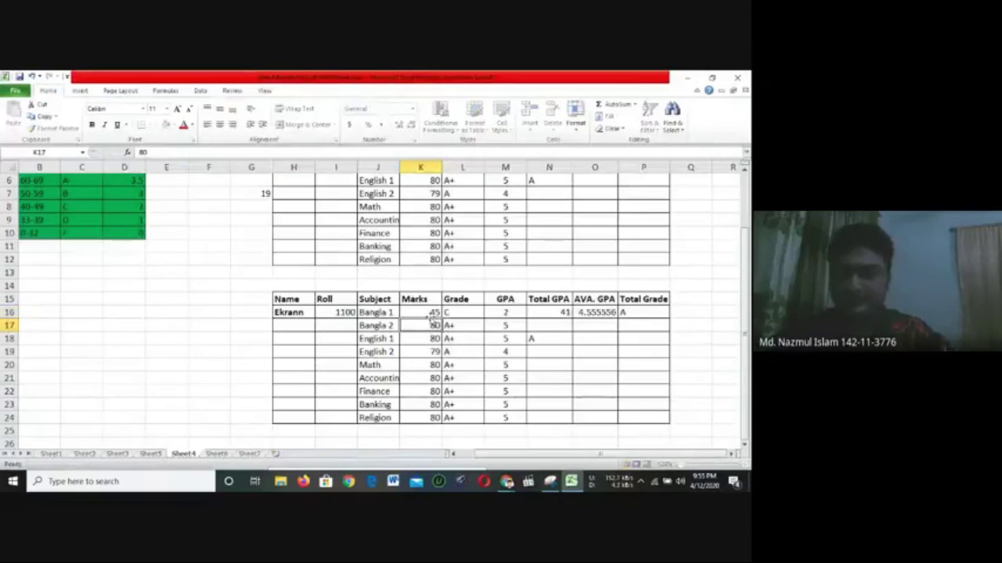
pyautogui.write('56')
pyautogui.press('Return')
pyautogui.write('67')
pyautogui.press('Return')
pyautogui.write('89')
pyautogui.press('Return')
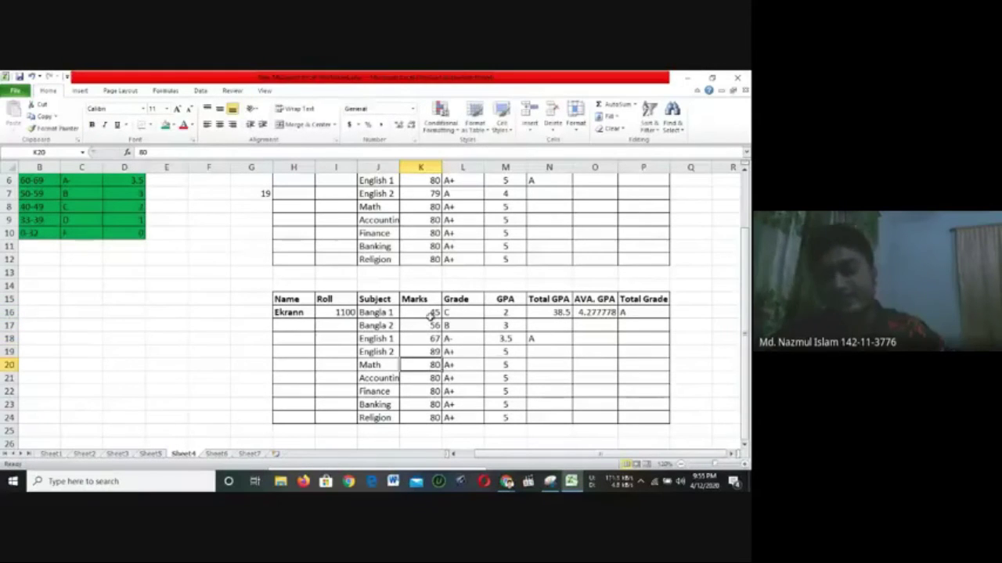
pyautogui.write('43')
pyautogui.press('Up')
pyautogui.press('Up')
pyautogui.press('Up')
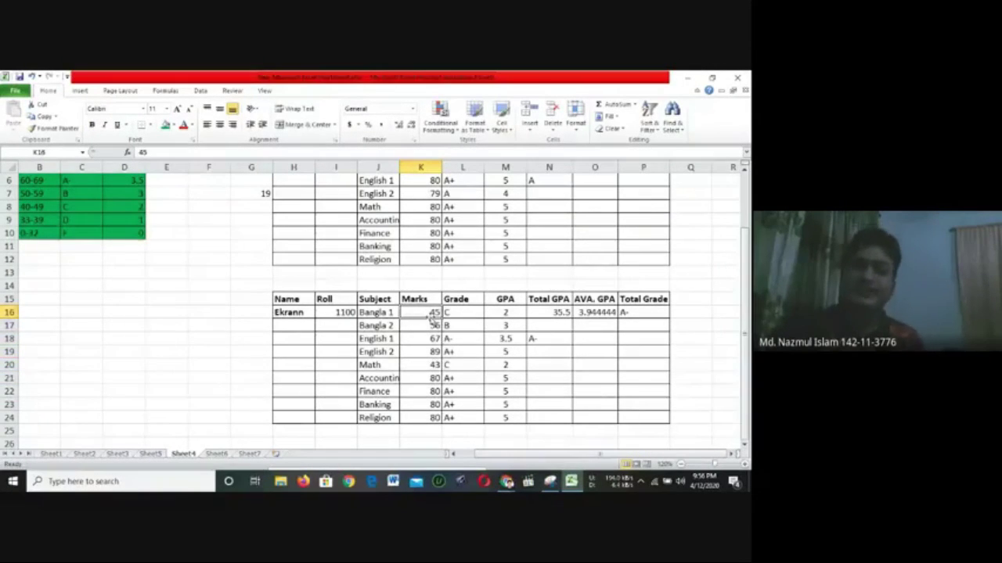
# Return to the top of the sheet to bring the first student table into view
pyautogui.press('Up')
pyautogui.press('Up')
pyautogui.press('Up')
pyautogui.press('Up')
pyautogui.press('Up')
pyautogui.press('Up')
pyautogui.press('Up')
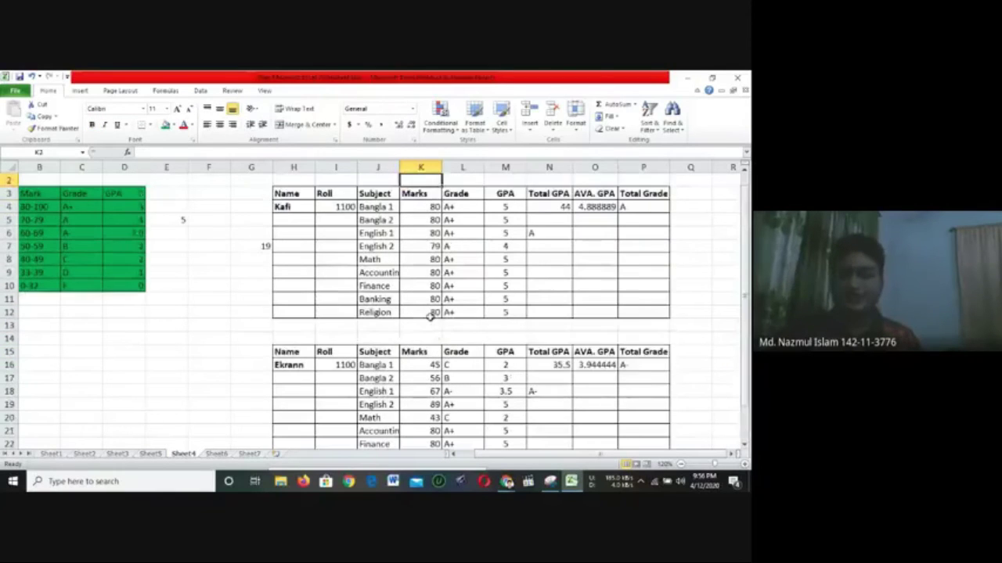
pyautogui.press('Left')
pyautogui.press('Left')
pyautogui.press('Left')
pyautogui.press('Left')
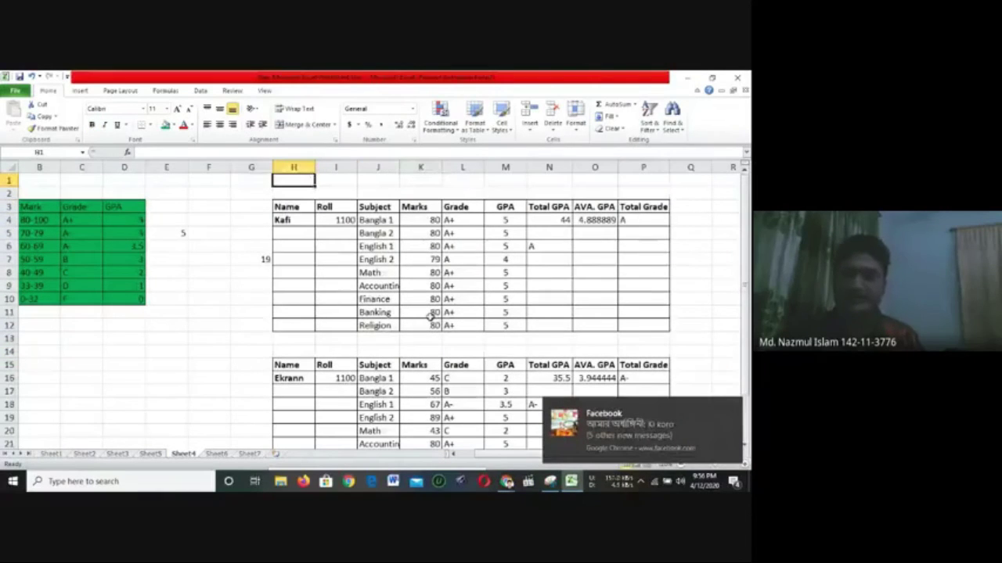
pyautogui.click(728, 408)
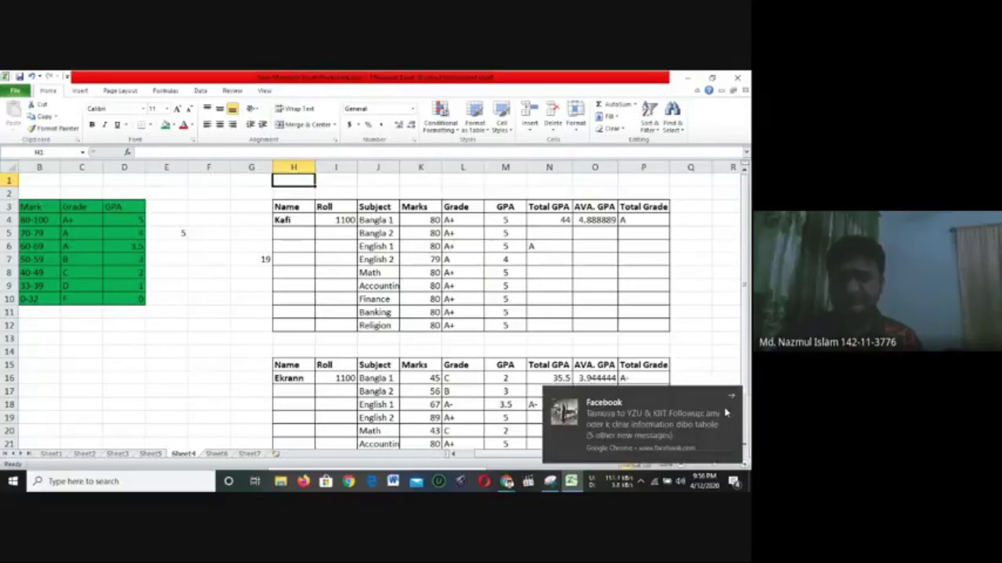
pyautogui.click(733, 399)
pyautogui.hotkey('alt', 'Tab')
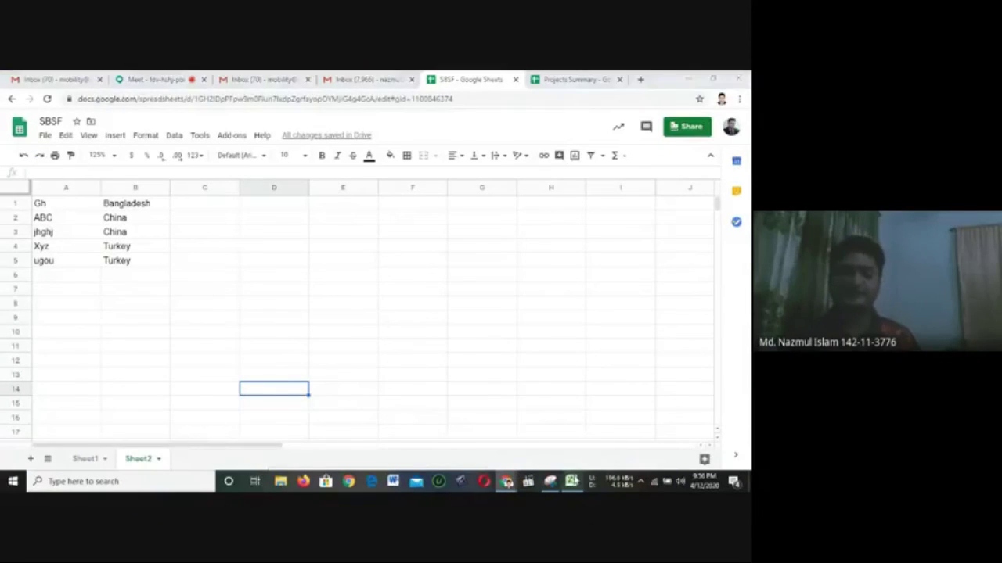
pyautogui.hotkey('alt', 'Tab')
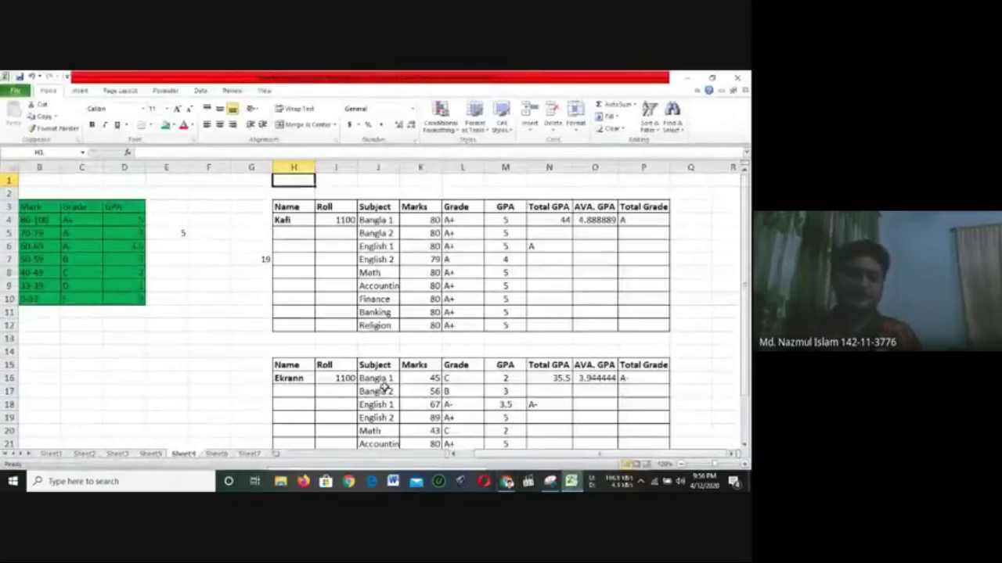
# Fill the Grading system topic on Sheet1 green and bring the Google Sheet window forward
pyautogui.click(45, 457)
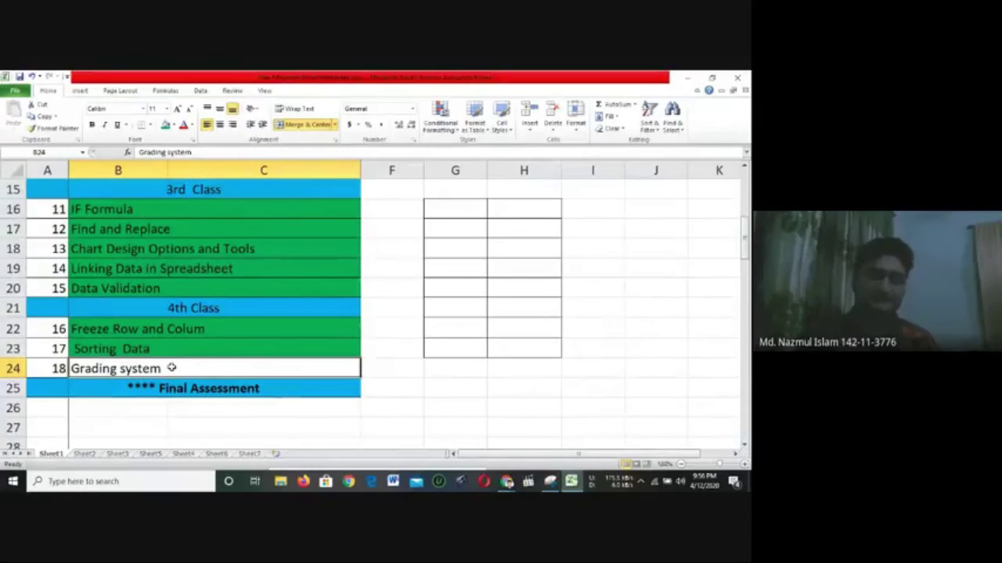
pyautogui.click(167, 125)
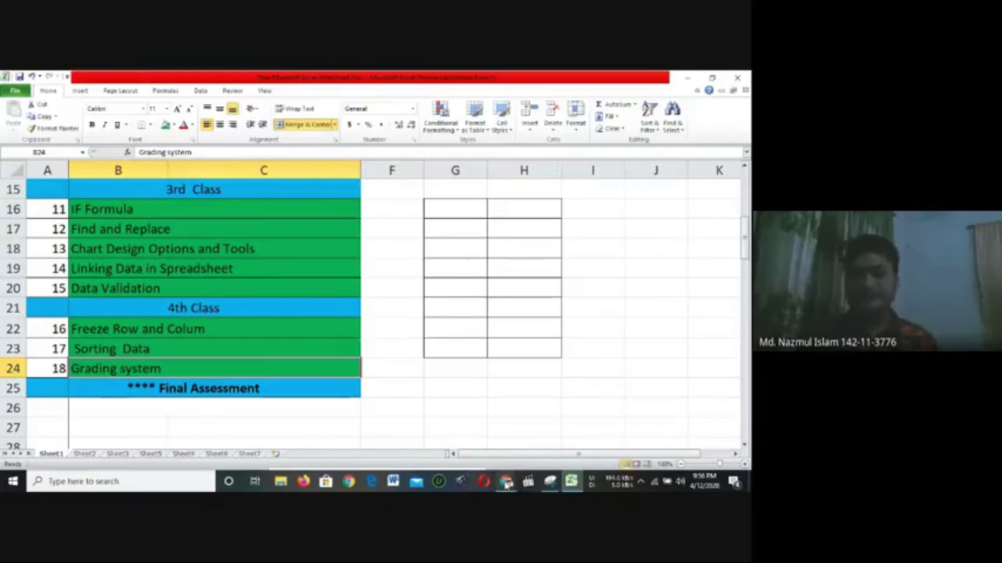
pyautogui.click(507, 483)
pyautogui.click(465, 447)
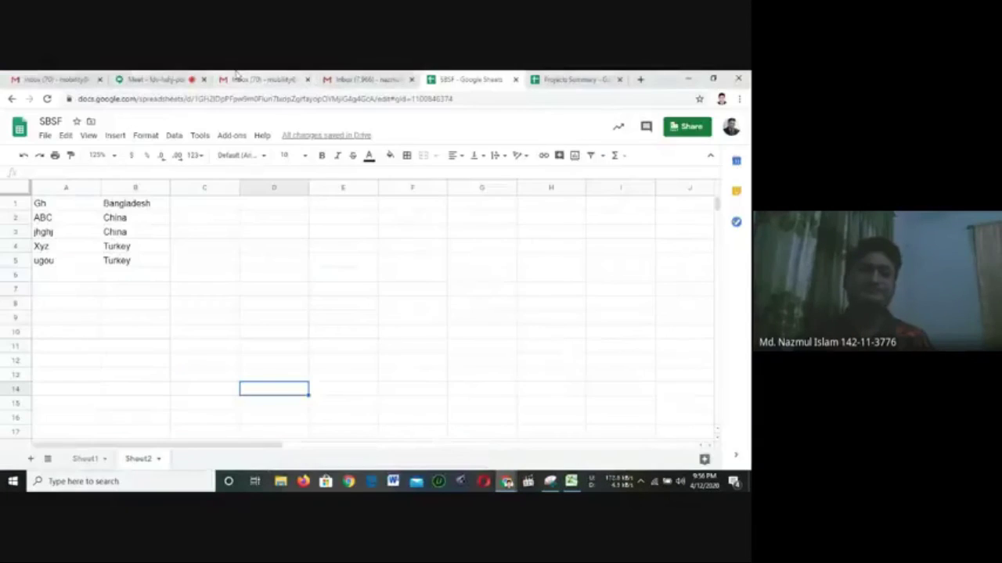
# Confirm the Meet screen share, then minimise Chrome so the Excel topics list shows again
pyautogui.click(177, 77)
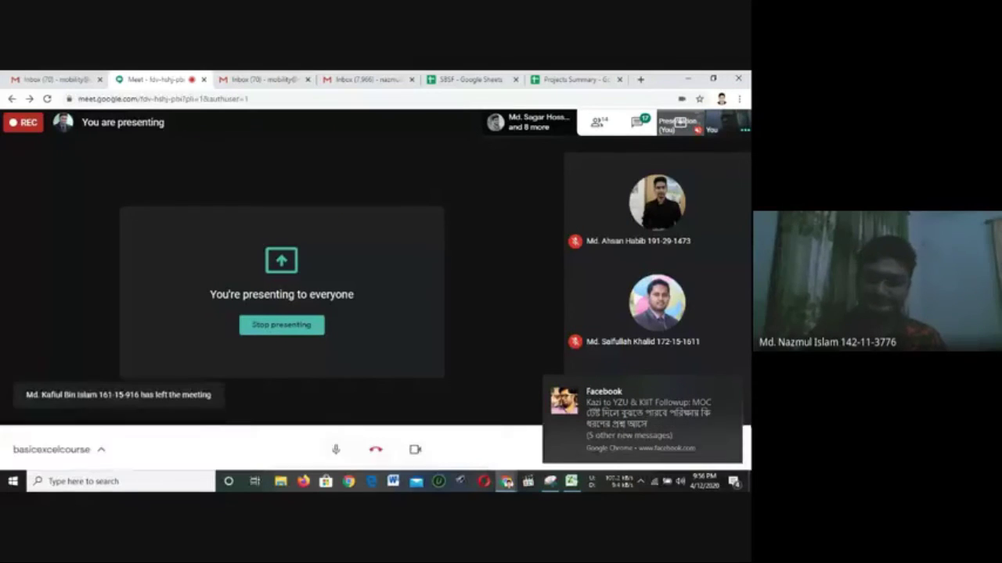
pyautogui.click(733, 387)
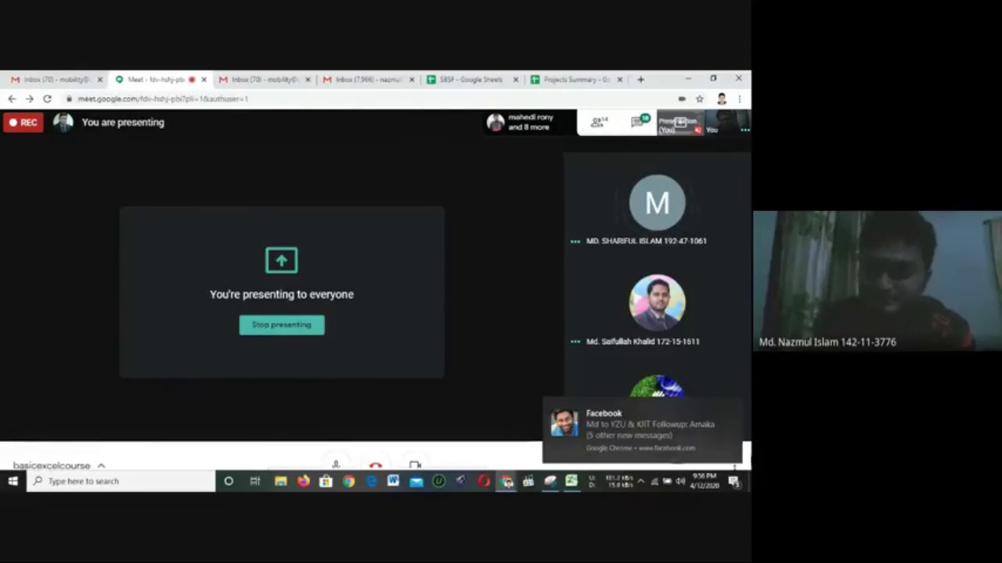
pyautogui.click(732, 409)
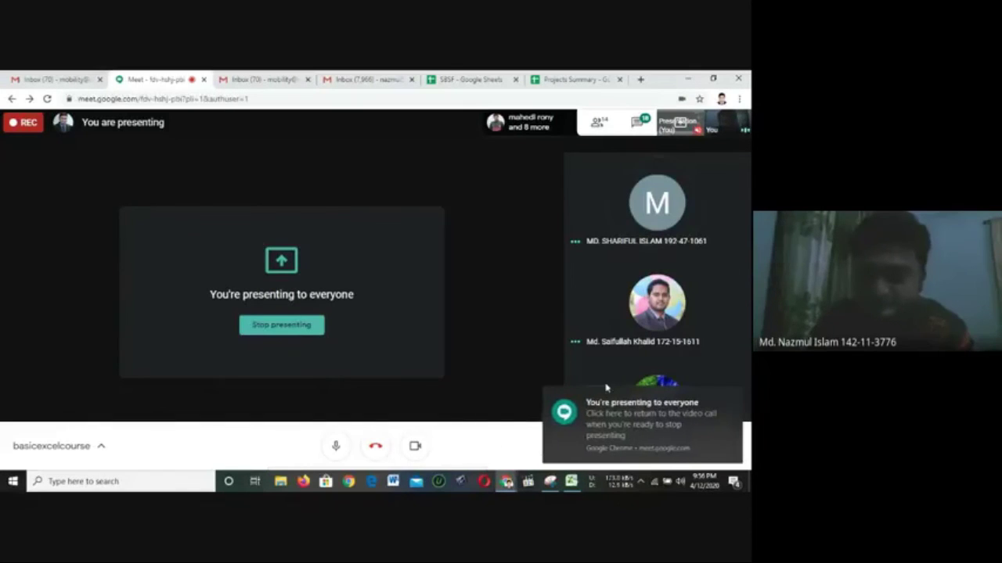
pyautogui.click(691, 78)
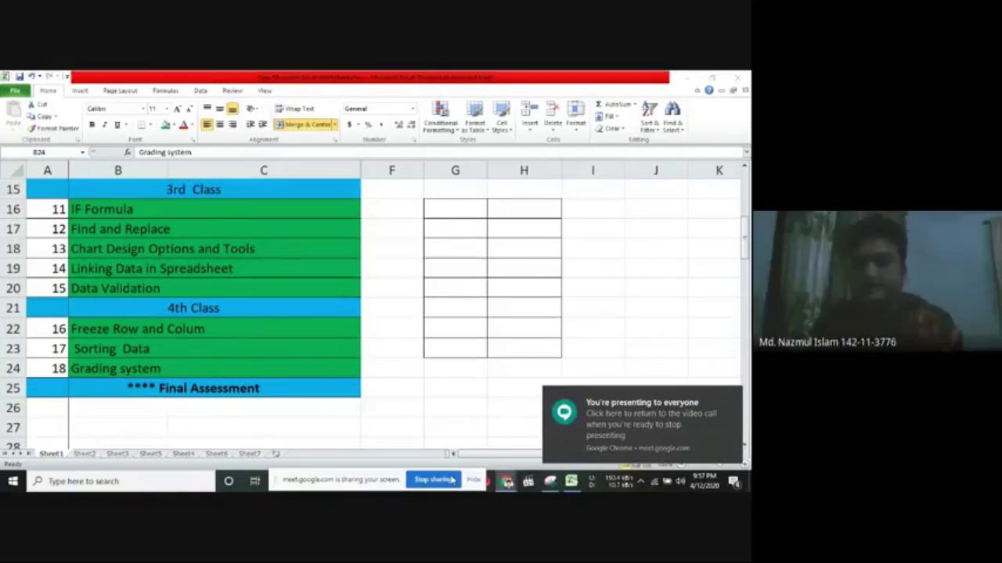
# Add a new blank worksheet, Sheet8, after the last sheet tab in Excel
pyautogui.click(452, 481)
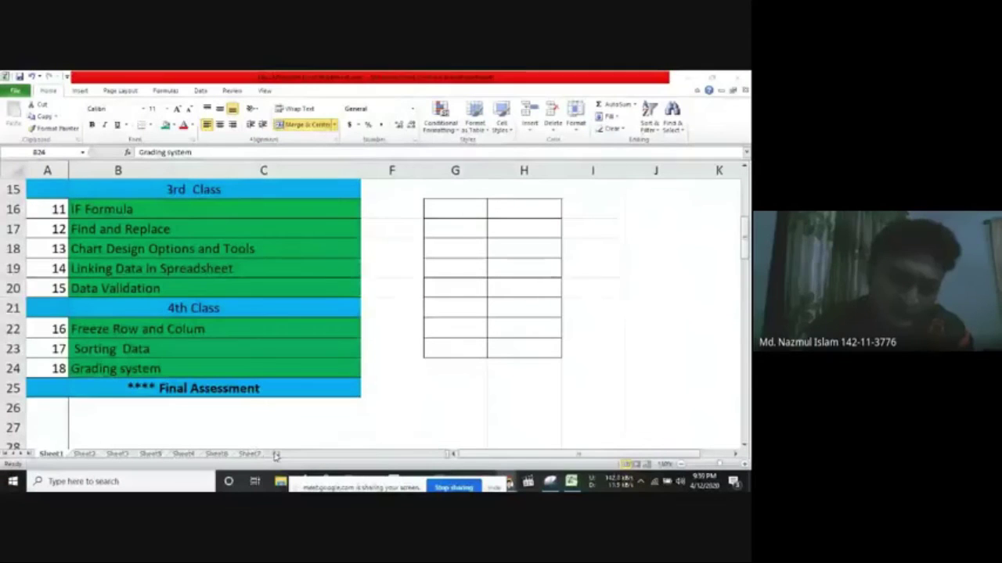
pyautogui.click(277, 456)
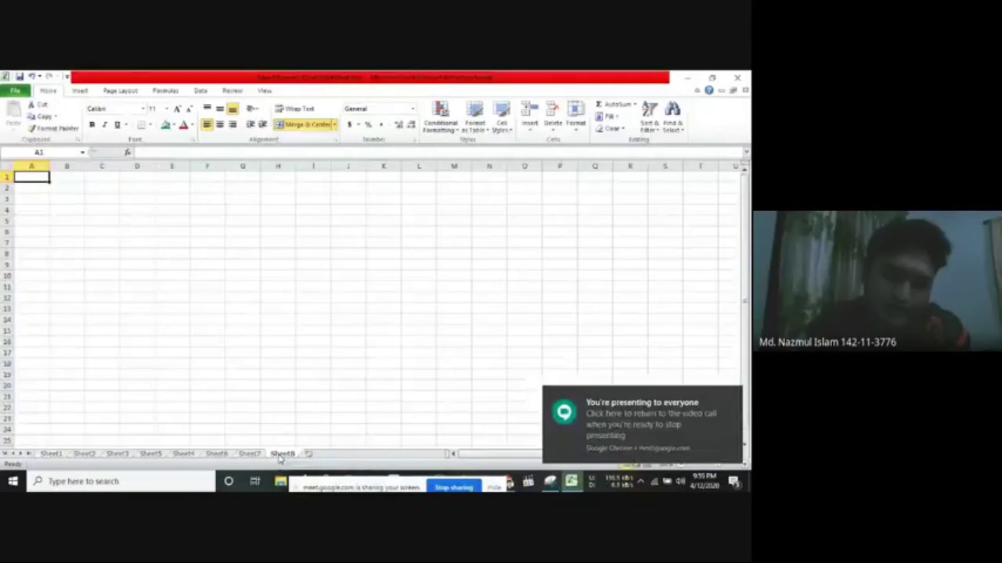
pyautogui.click(92, 195)
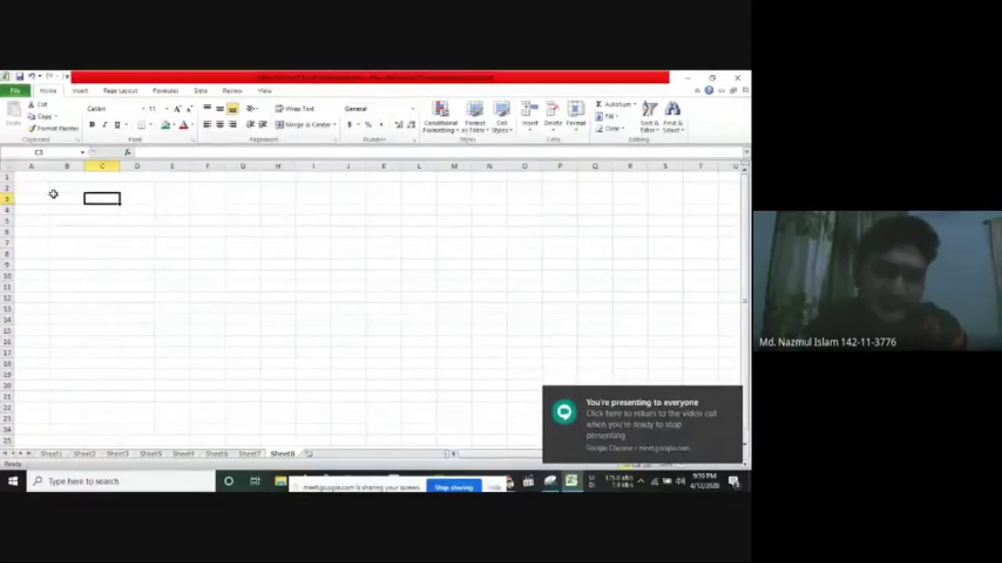
pyautogui.click(41, 181)
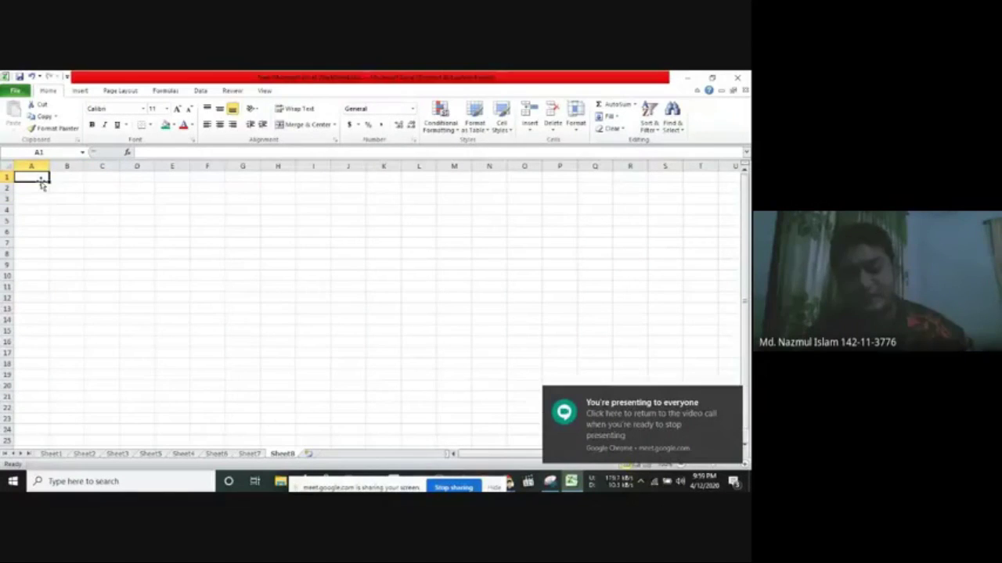
pyautogui.write('1')
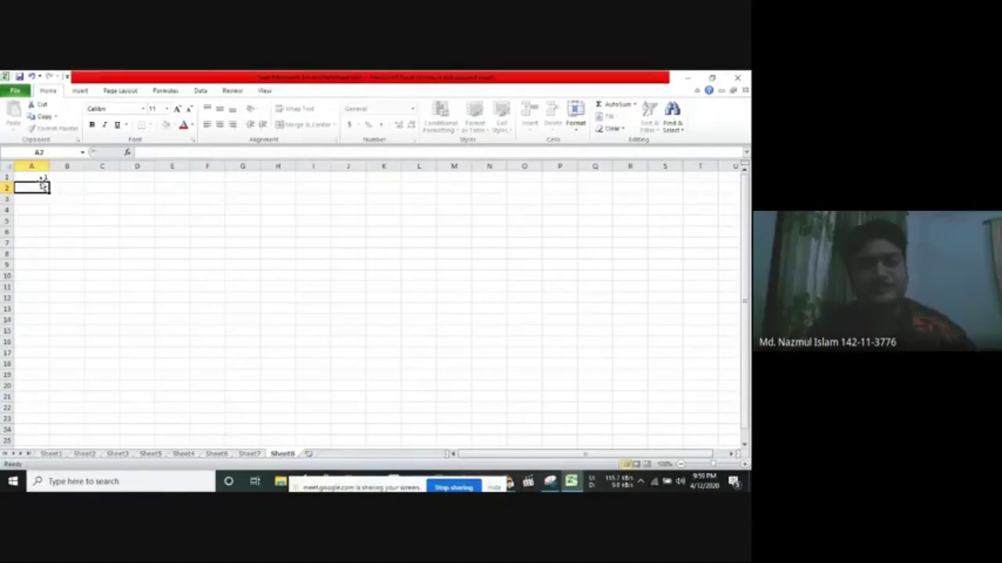
pyautogui.press('Tab')
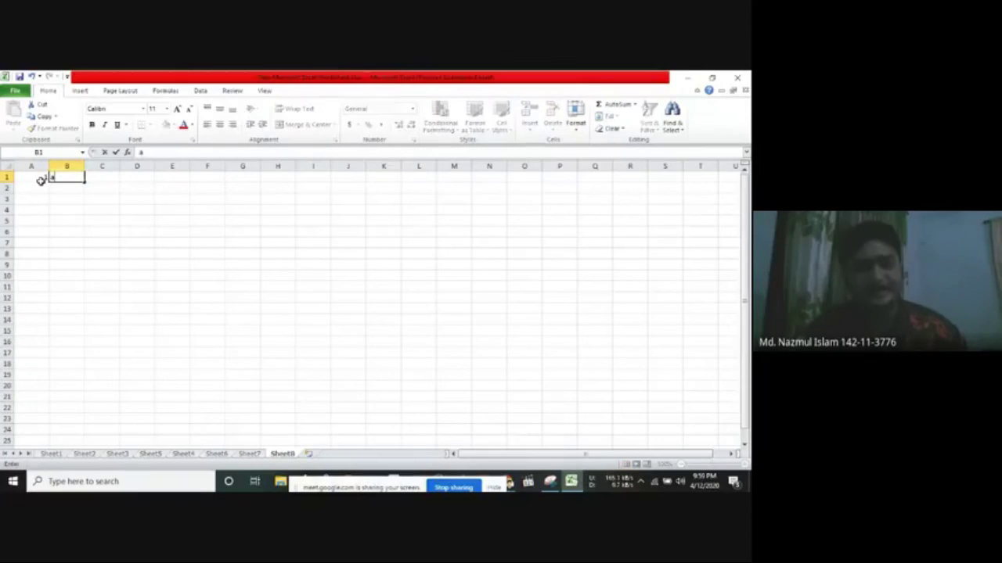
pyautogui.click(43, 186)
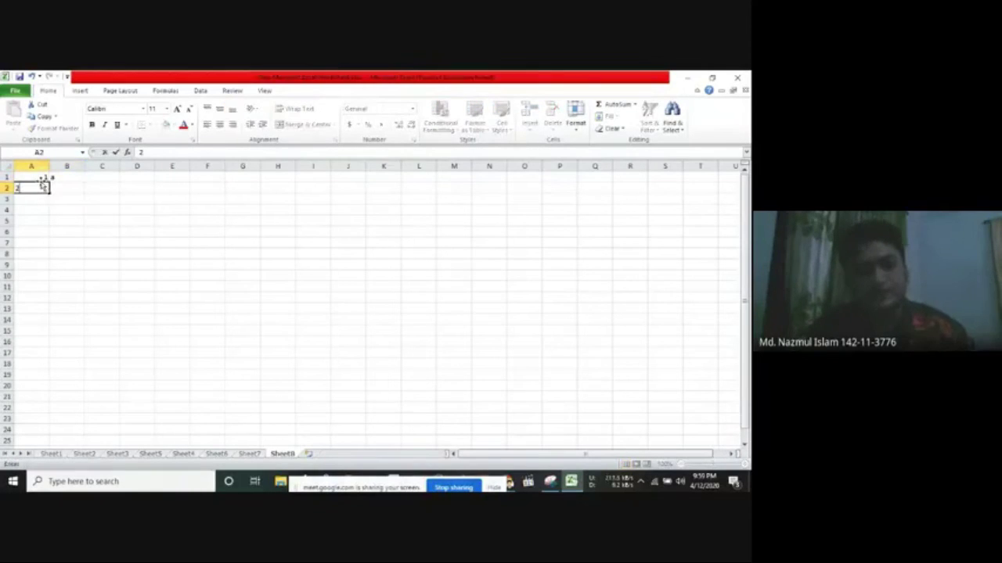
pyautogui.press('Tab')
pyautogui.write('8')
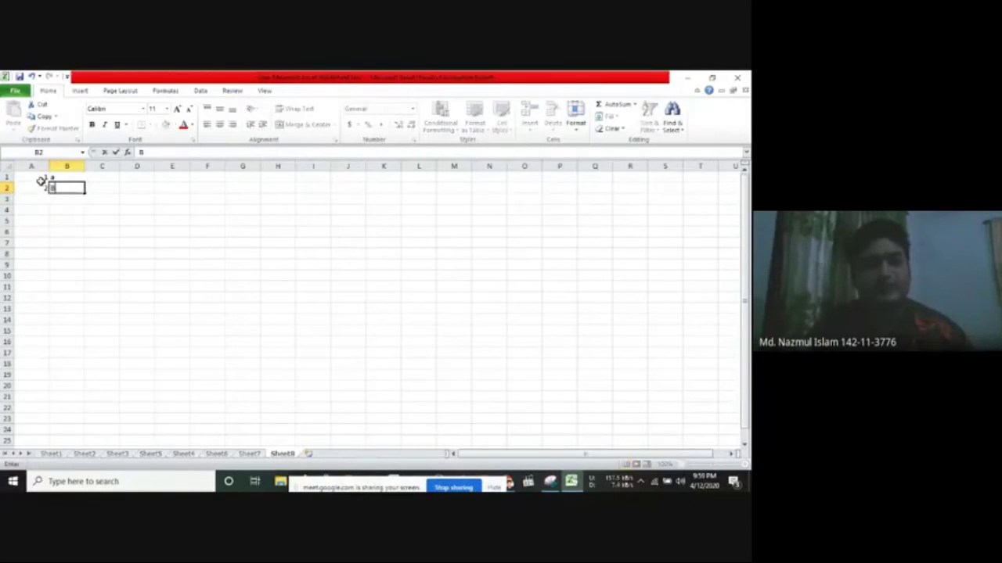
pyautogui.press('Up')
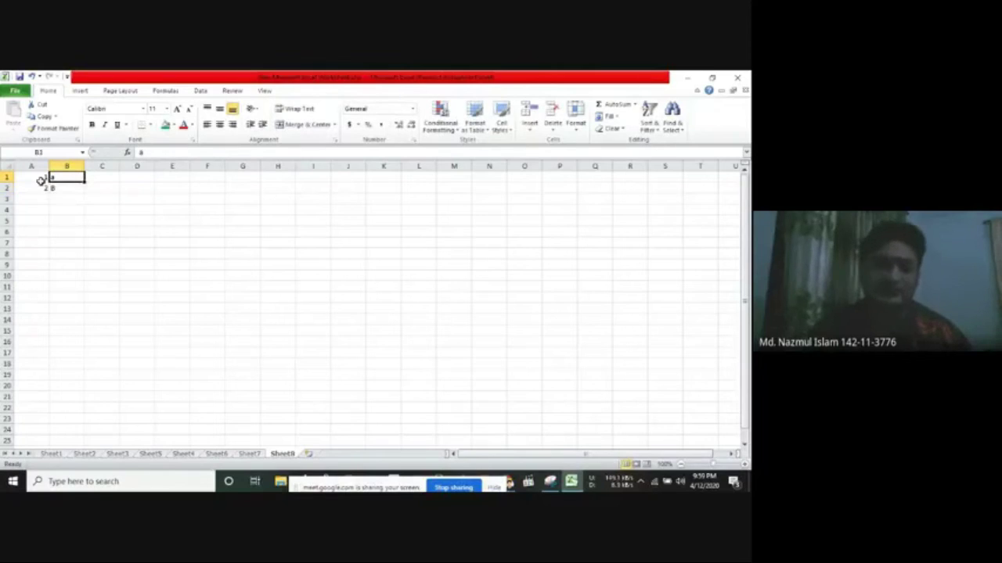
pyautogui.moveTo(42, 179); pyautogui.dragTo(40, 181)
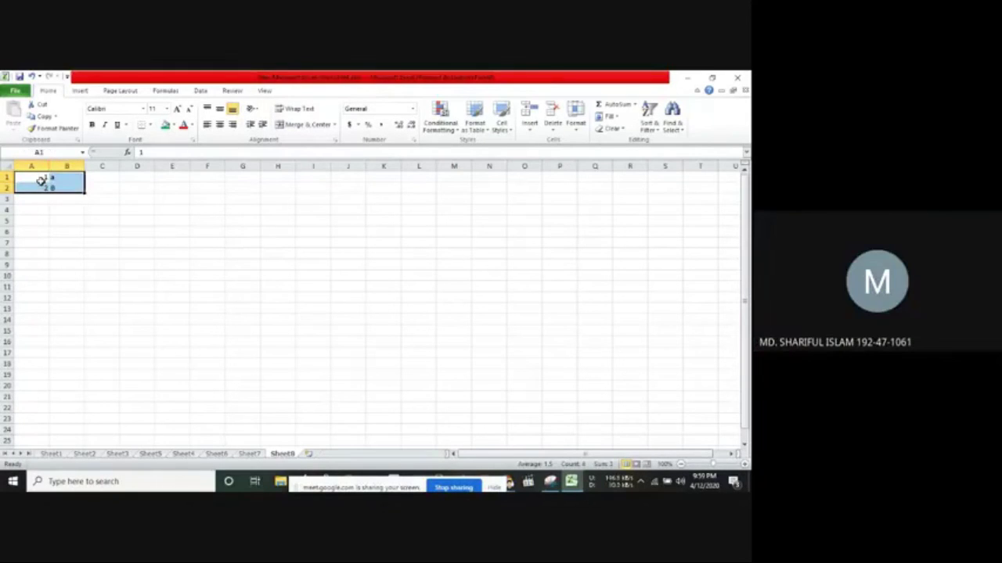
pyautogui.press('Delete')
pyautogui.click(505, 486)
pyautogui.moveTo(507, 481)
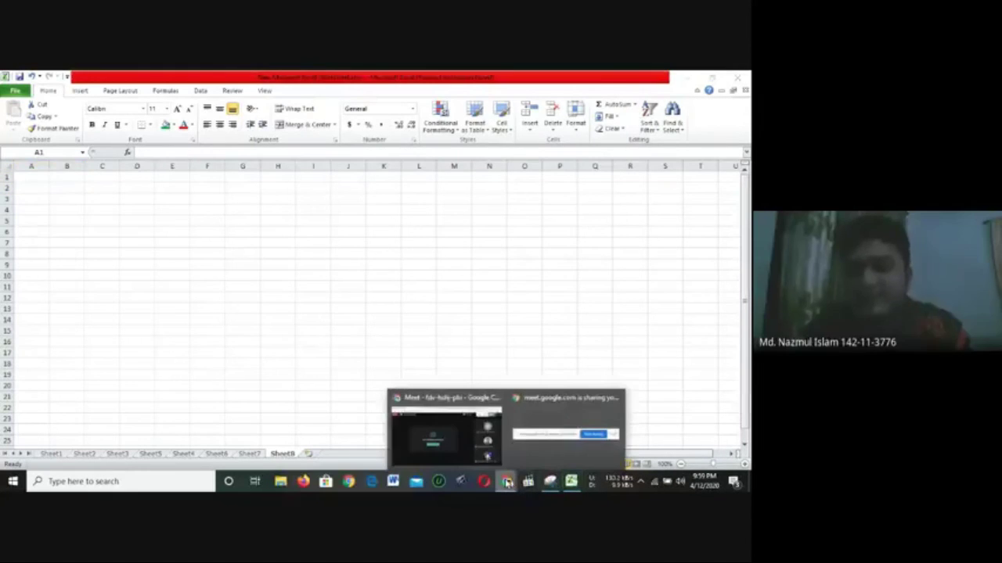
# Bring the Google Meet window forward from Chrome, then minimize it so Excel's Sheet8 returns
pyautogui.click(470, 454)
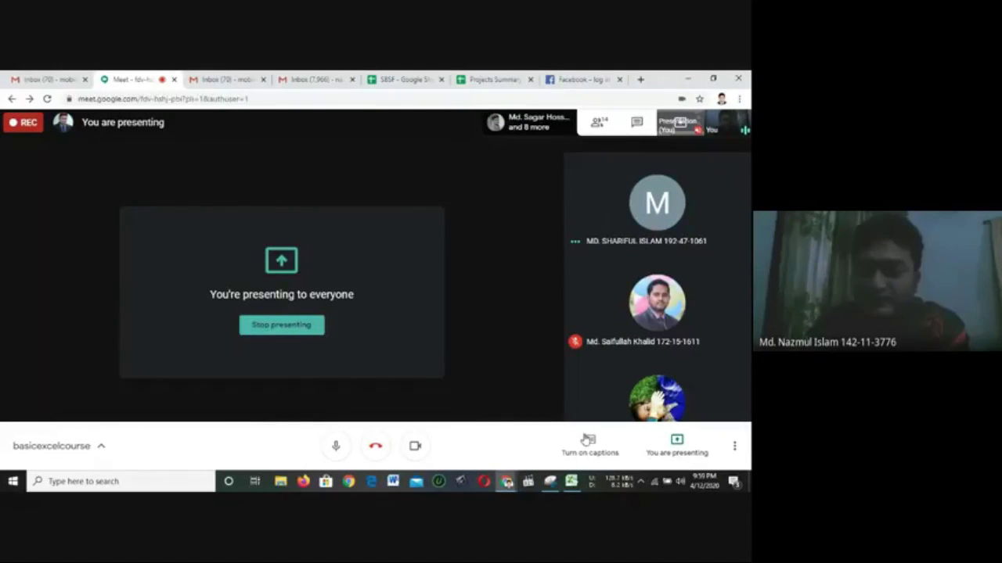
pyautogui.moveTo(573, 484)
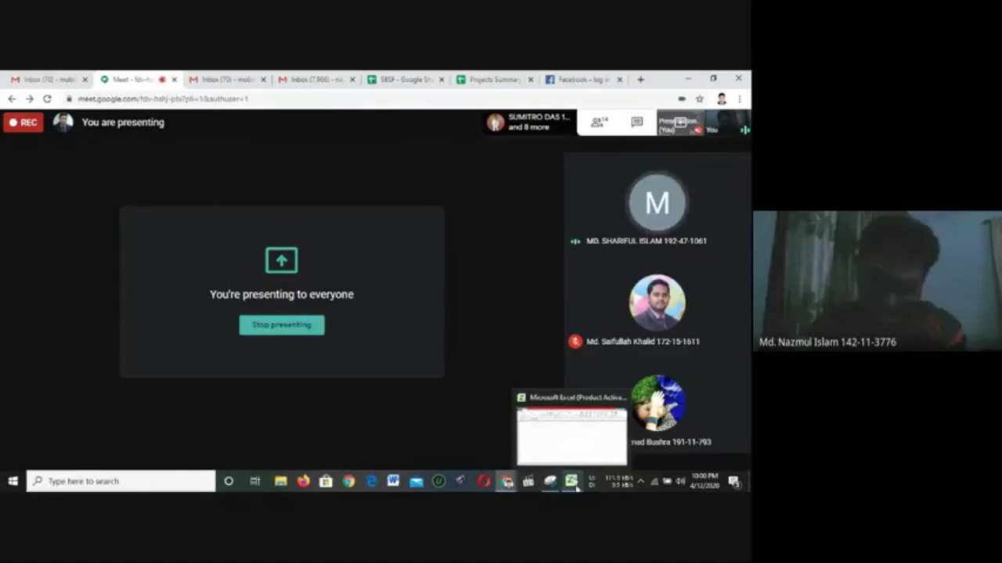
pyautogui.click(684, 76)
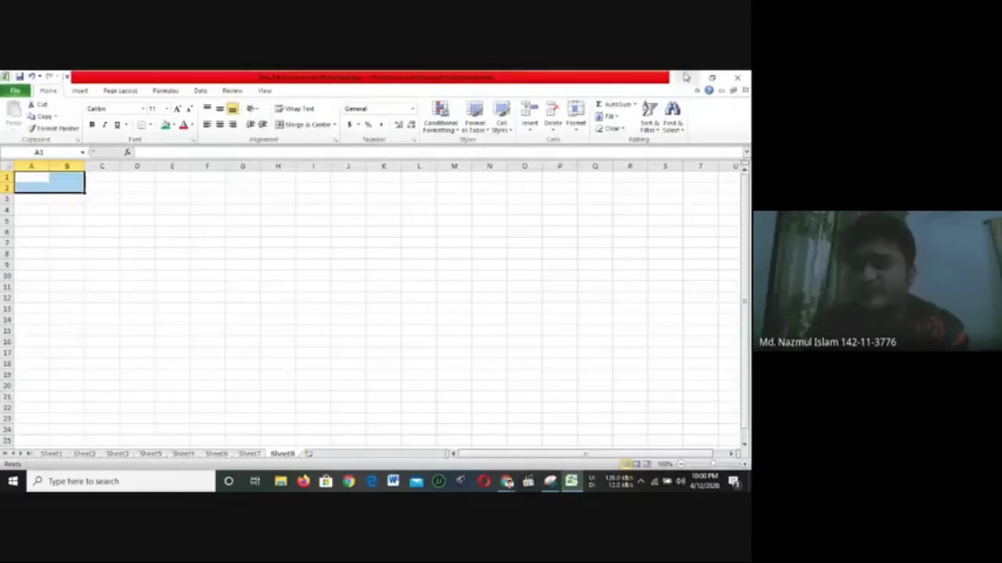
# Minimize Excel and the Snipping Tool, move the Meet sharing bar aside, and open Question.docx
pyautogui.click(684, 77)
pyautogui.click(493, 260)
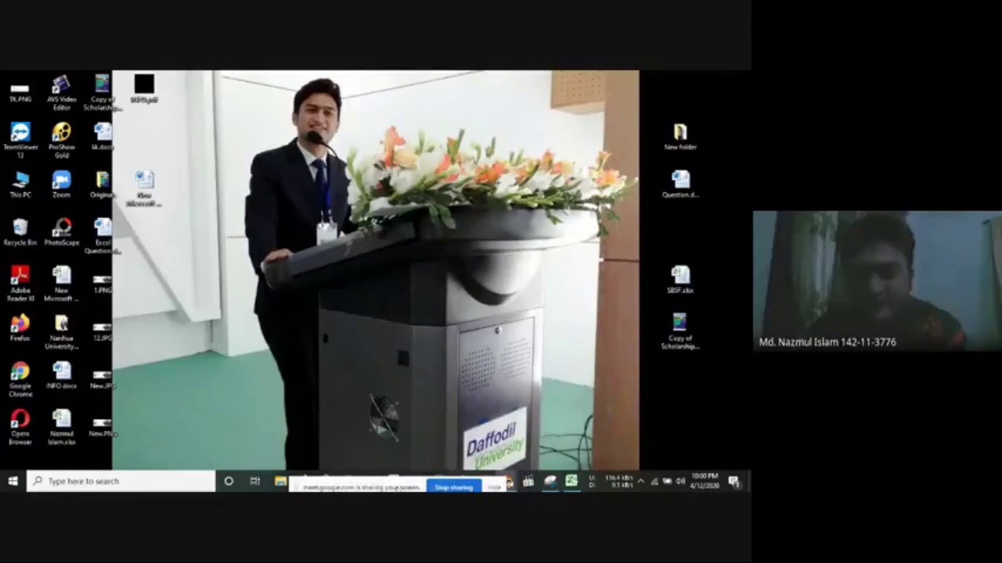
pyautogui.moveTo(383, 487); pyautogui.dragTo(201, 486)
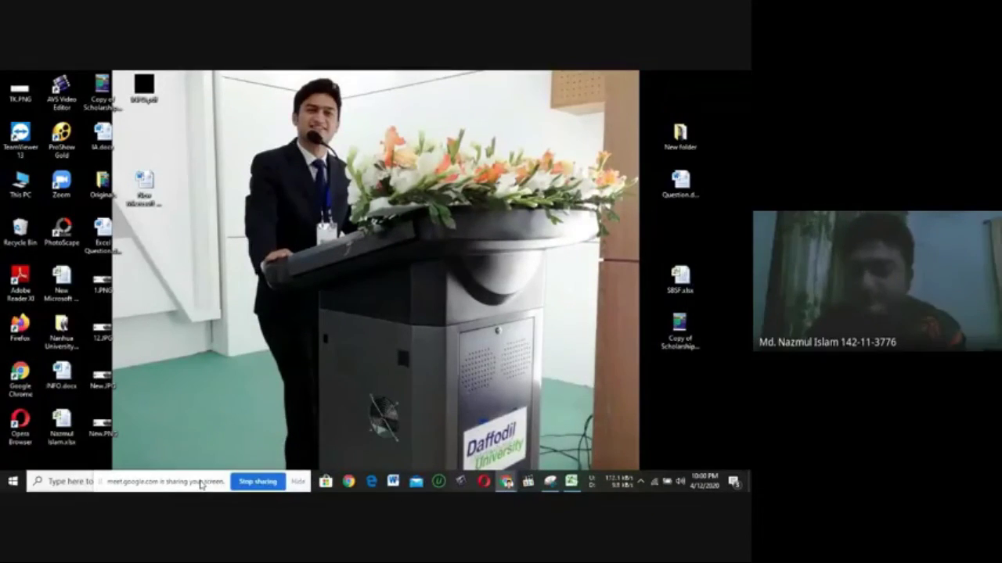
pyautogui.click(663, 189)
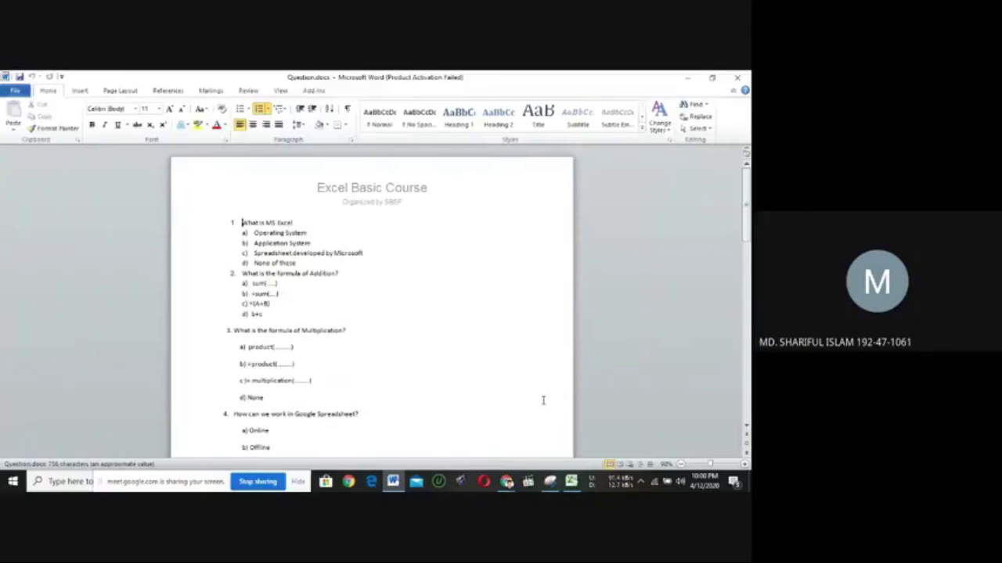
# Close Question.docx in Word and open Excel Question.docx from the desktop
pyautogui.click(742, 78)
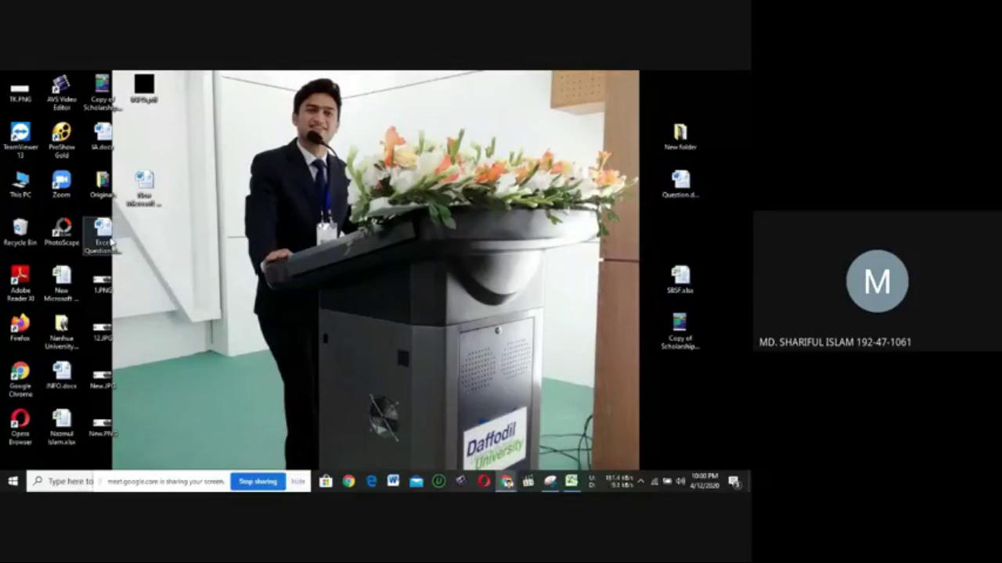
pyautogui.doubleClick(111, 243)
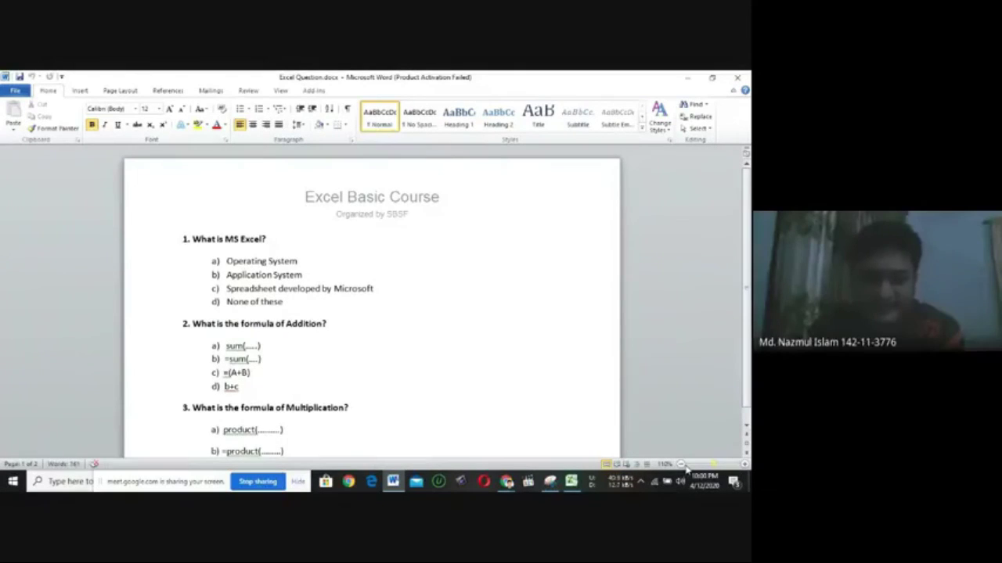
# Zoom out to 10% to view both pages, then zoom back to 100% on page 1
pyautogui.click(685, 467)
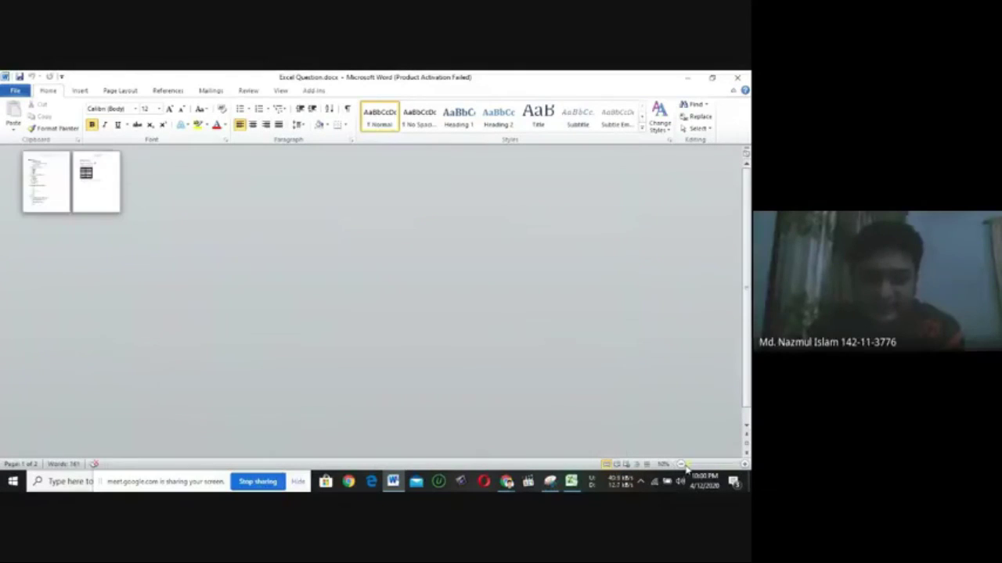
pyautogui.click(744, 464)
pyautogui.click(743, 464)
pyautogui.click(744, 464)
pyautogui.click(744, 464)
pyautogui.click(743, 464)
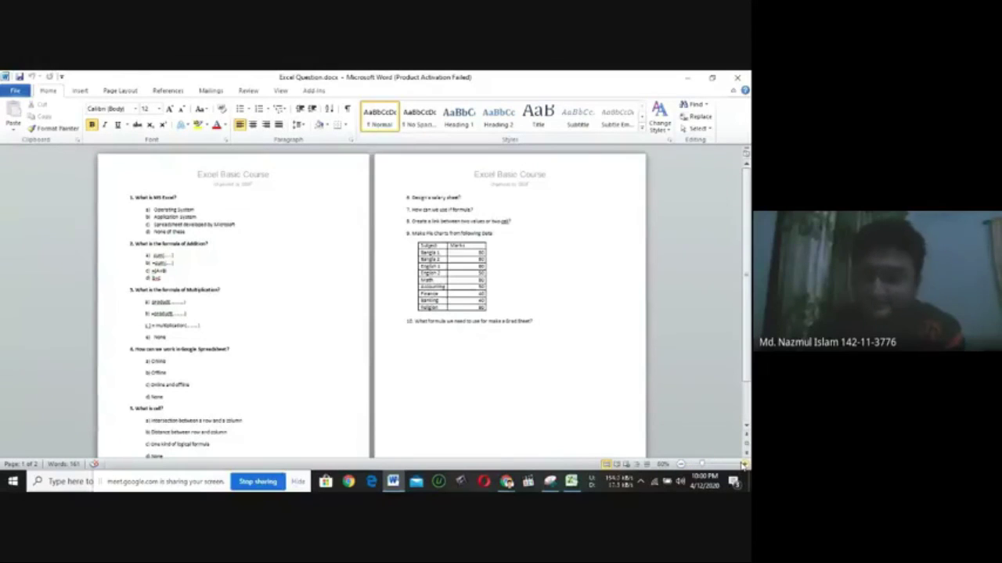
pyautogui.scroll(-2, 743, 453)
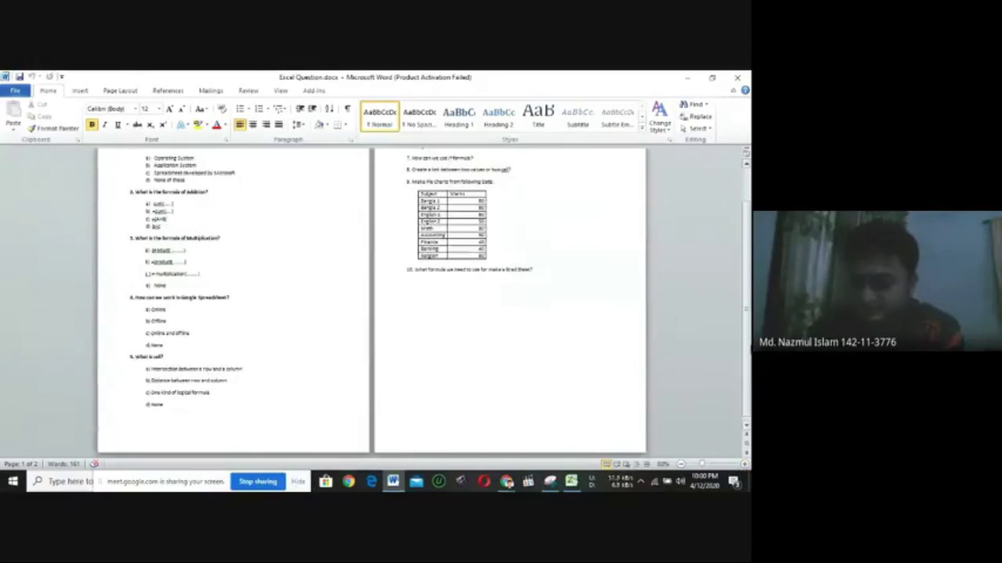
pyautogui.click(745, 464)
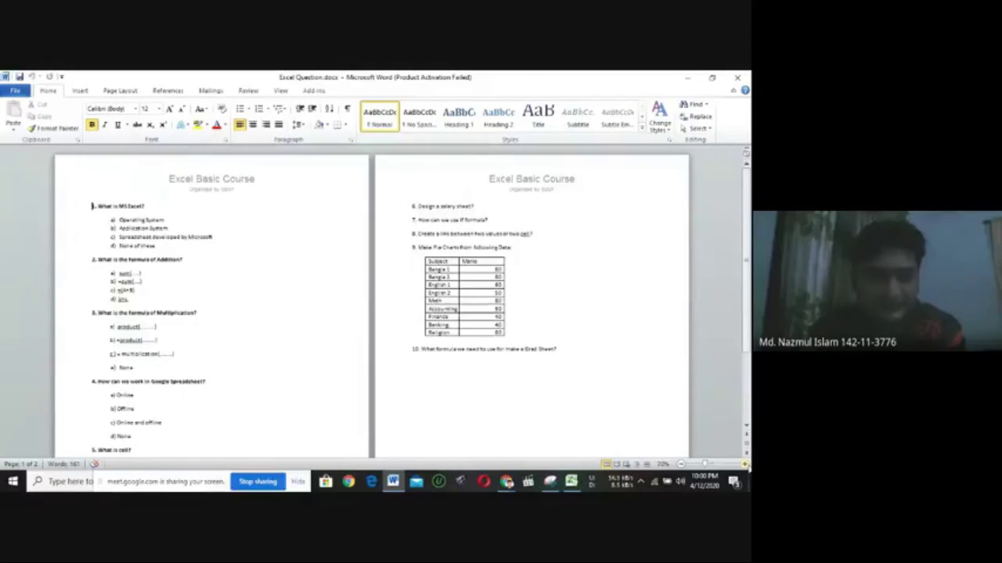
pyautogui.click(745, 464)
pyautogui.click(745, 464)
pyautogui.click(745, 464)
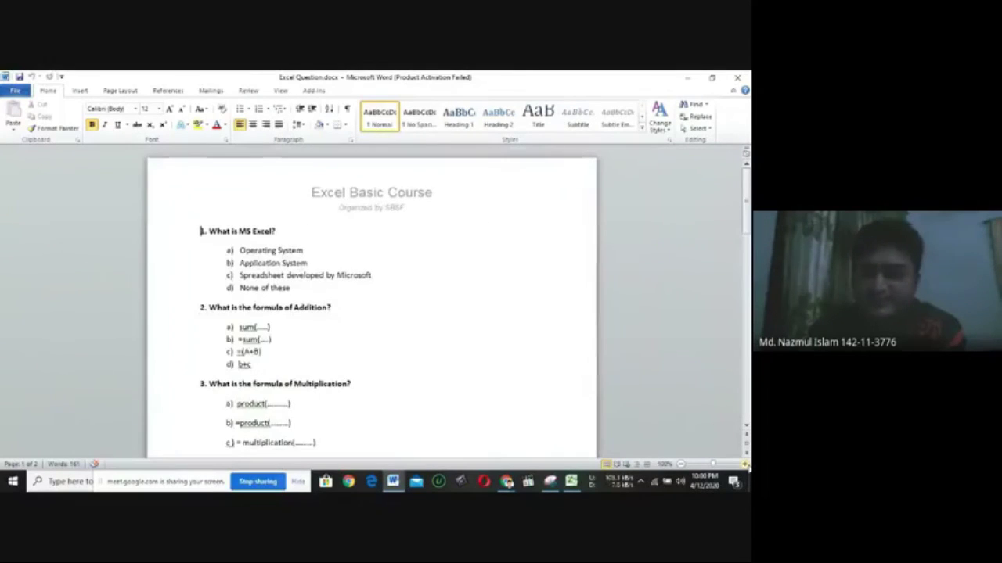
pyautogui.moveTo(746, 205); pyautogui.dragTo(746, 223)
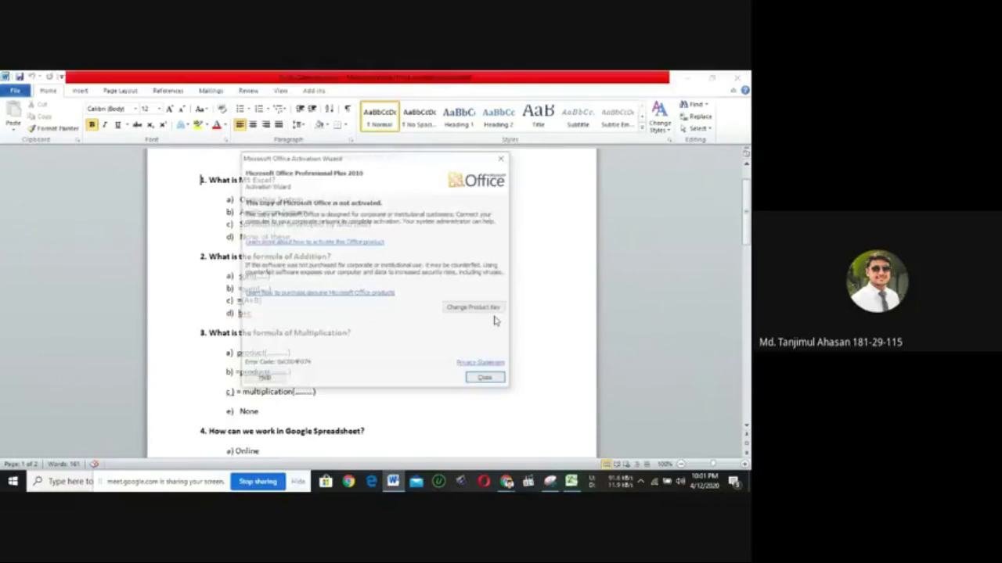
# Close the Office Activation Wizard and zoom page 1 to 120% to read questions 1–3
pyautogui.click(487, 381)
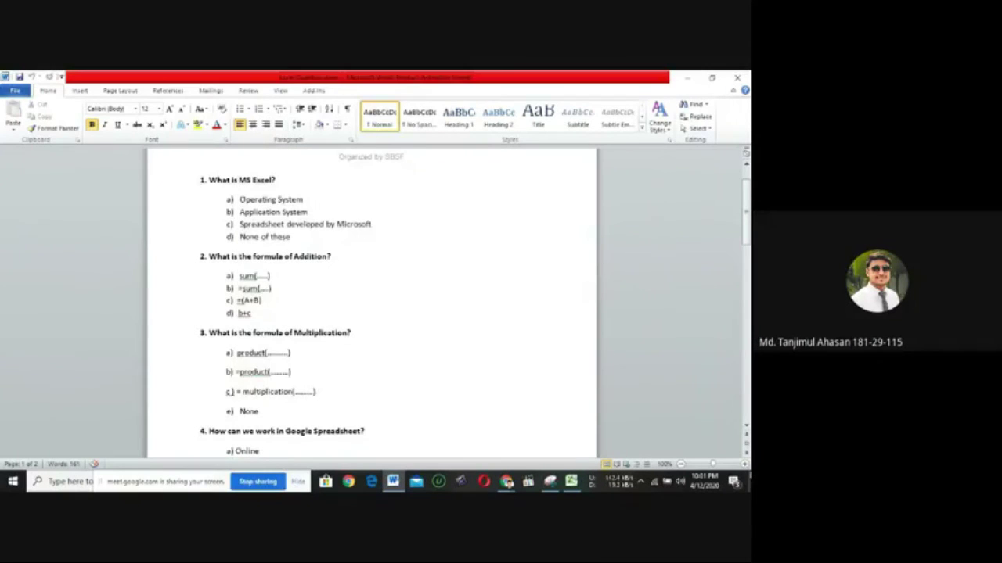
pyautogui.click(745, 464)
pyautogui.click(745, 464)
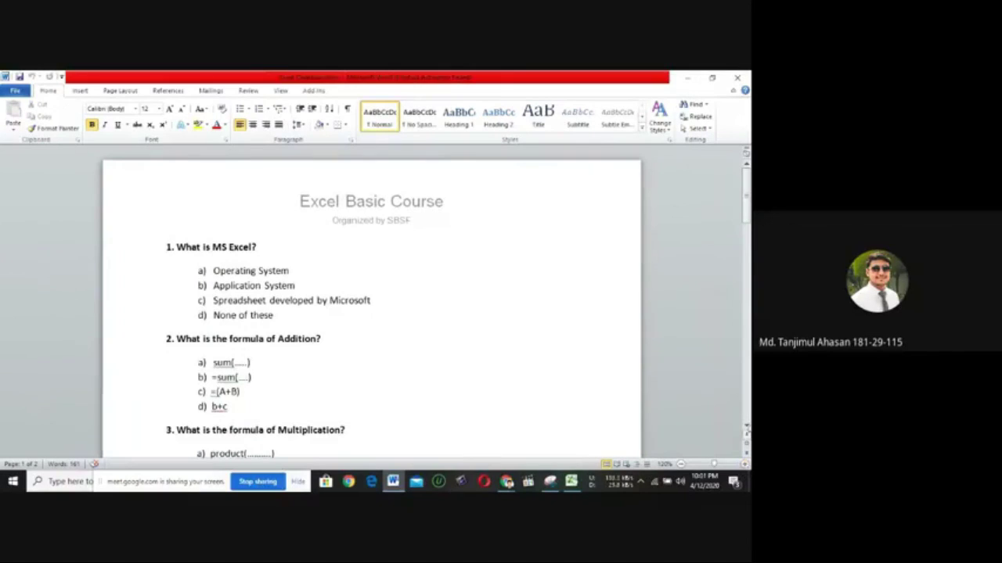
pyautogui.moveTo(745, 208); pyautogui.dragTo(745, 215)
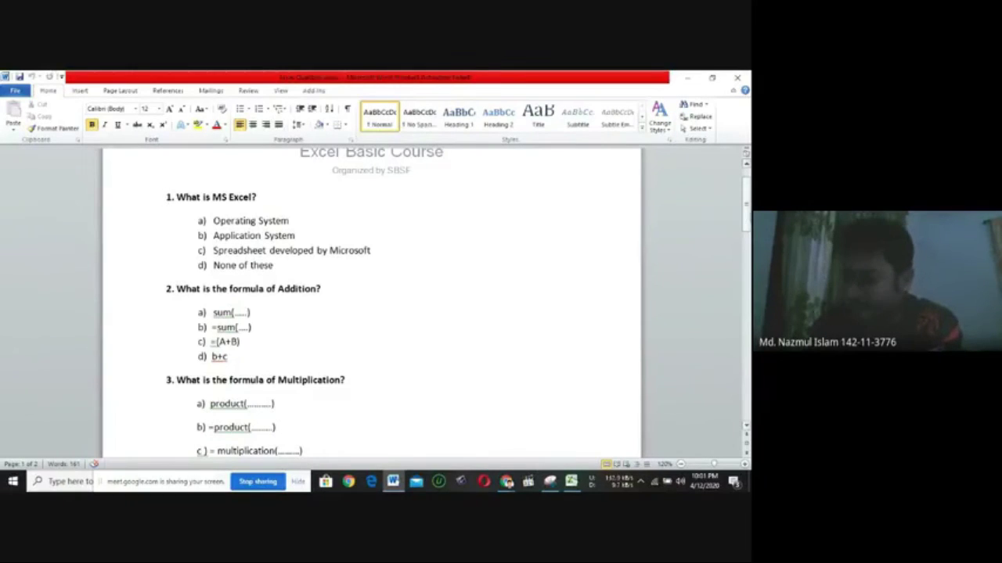
pyautogui.moveTo(746, 200); pyautogui.dragTo(747, 197)
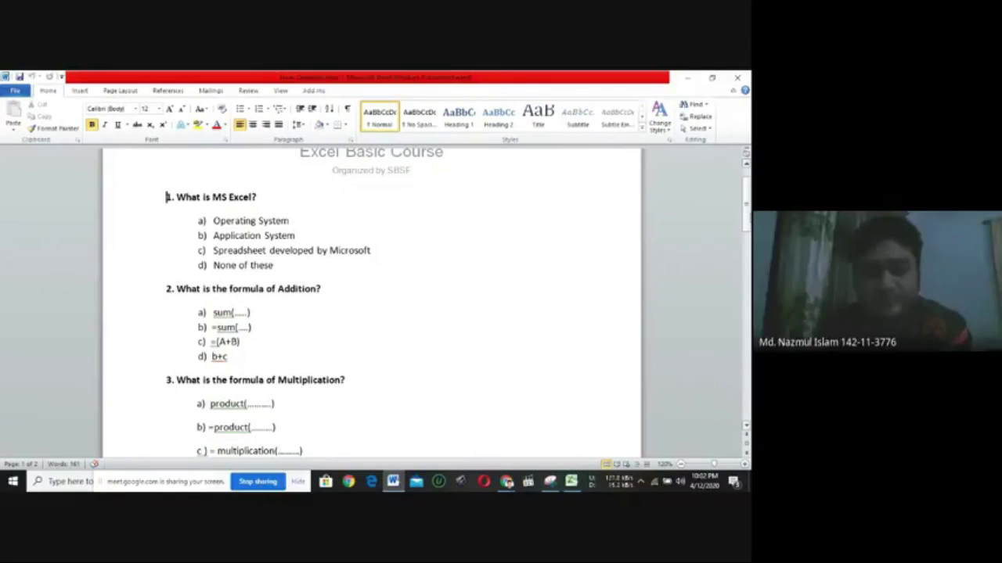
pyautogui.scroll(-2, 372, 301)
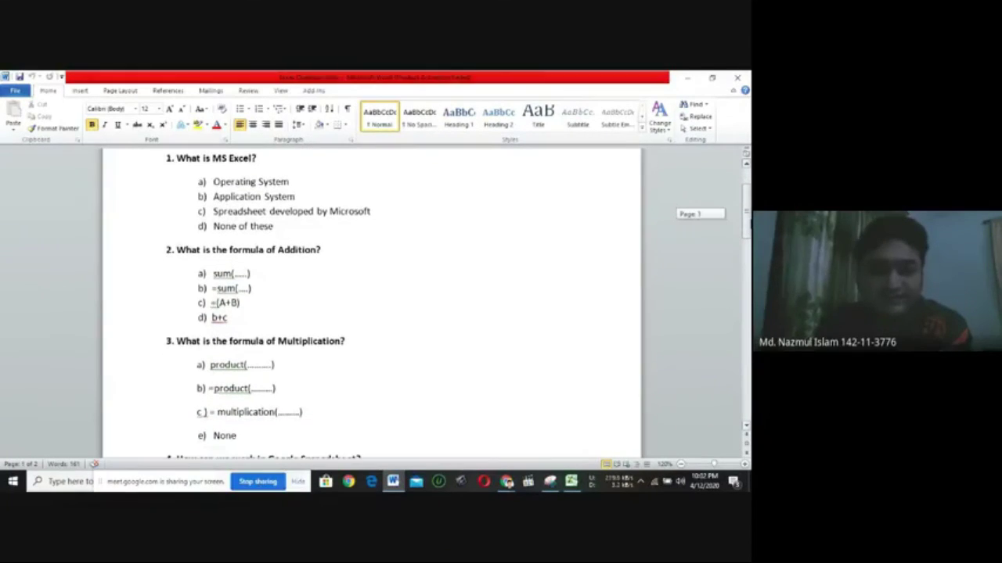
pyautogui.scroll(1, 372, 301)
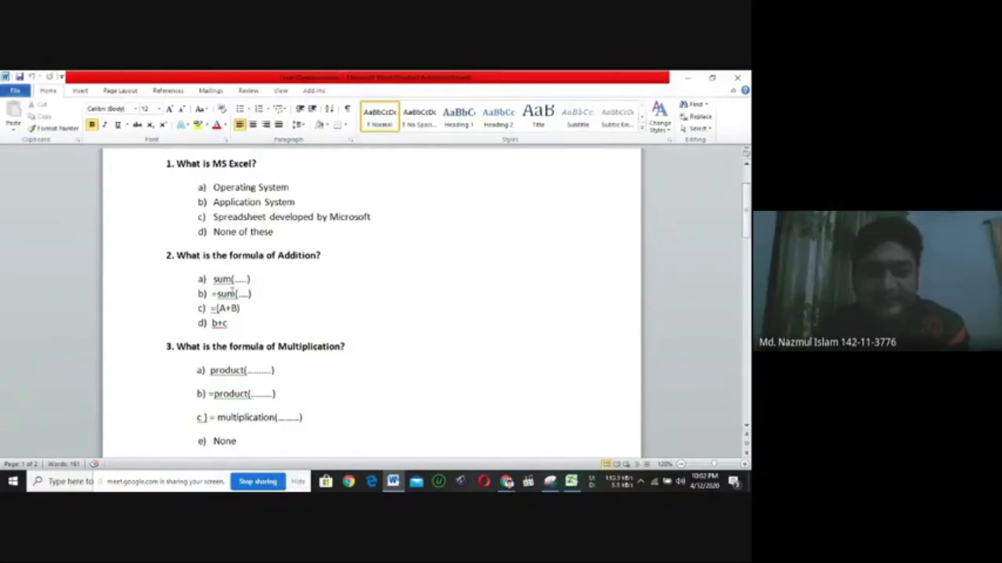
# Zoom to 130% and scroll through questions 1 to 4
pyautogui.click(744, 465)
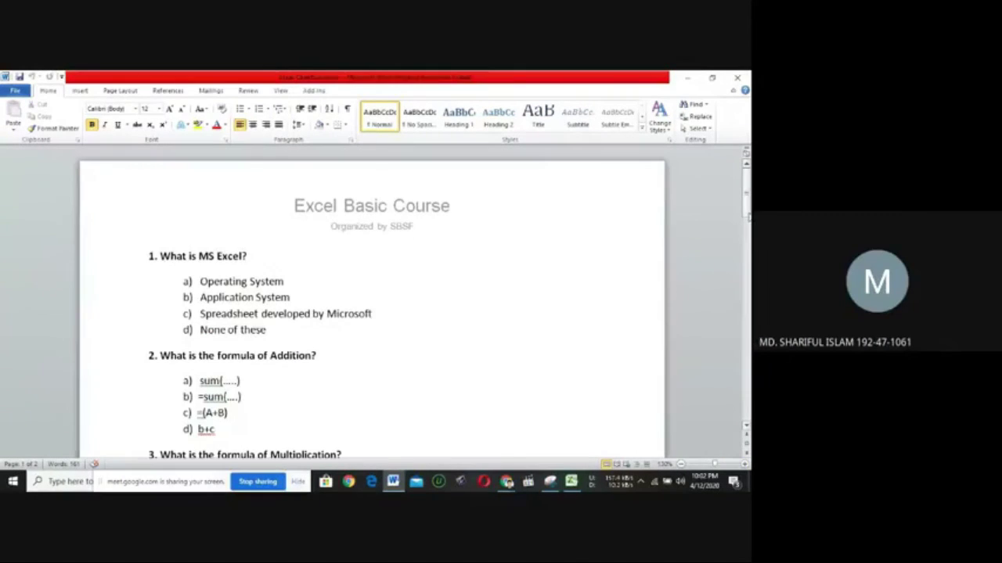
pyautogui.moveTo(747, 210); pyautogui.dragTo(749, 231)
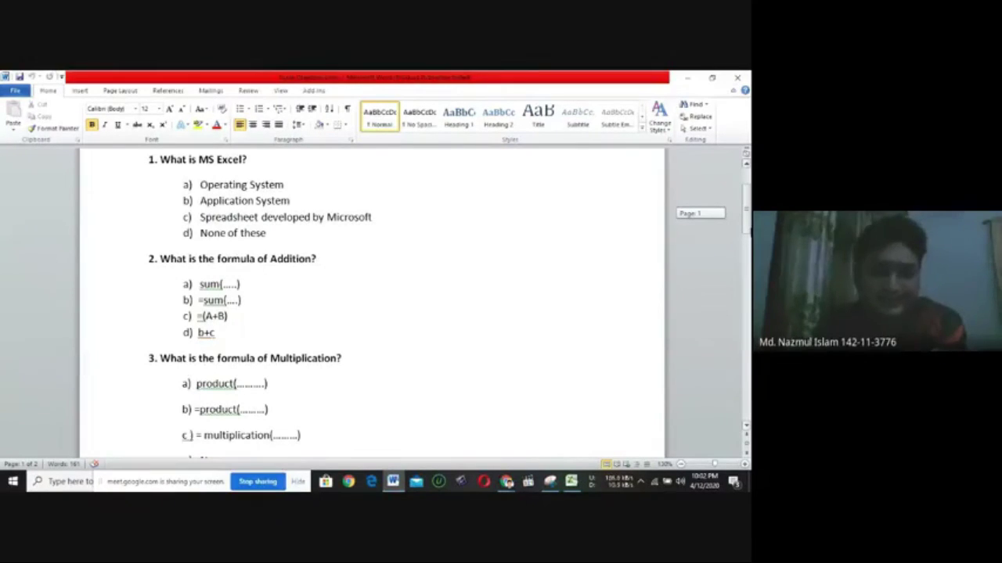
pyautogui.scroll(-1, 372, 305)
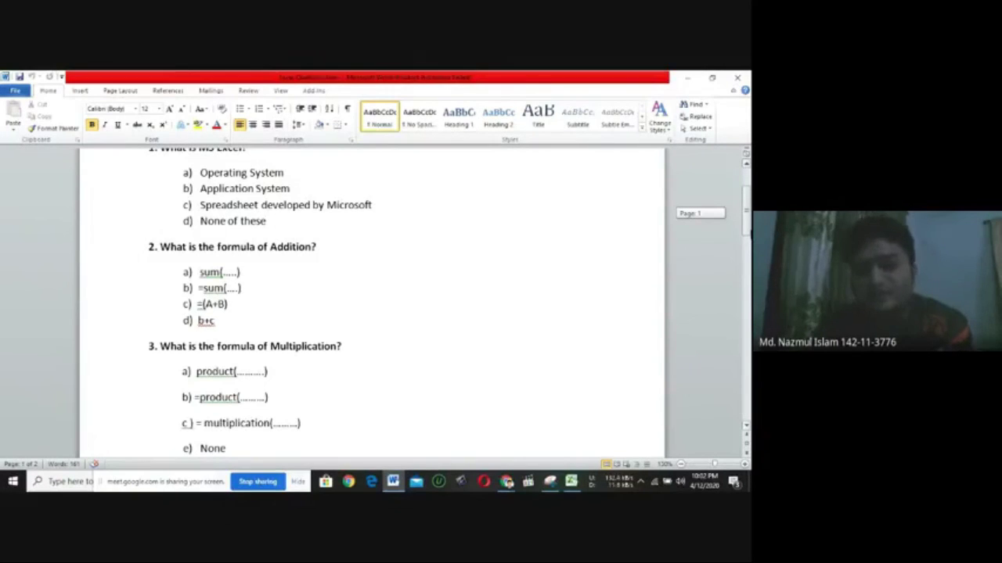
pyautogui.scroll(1, 372, 305)
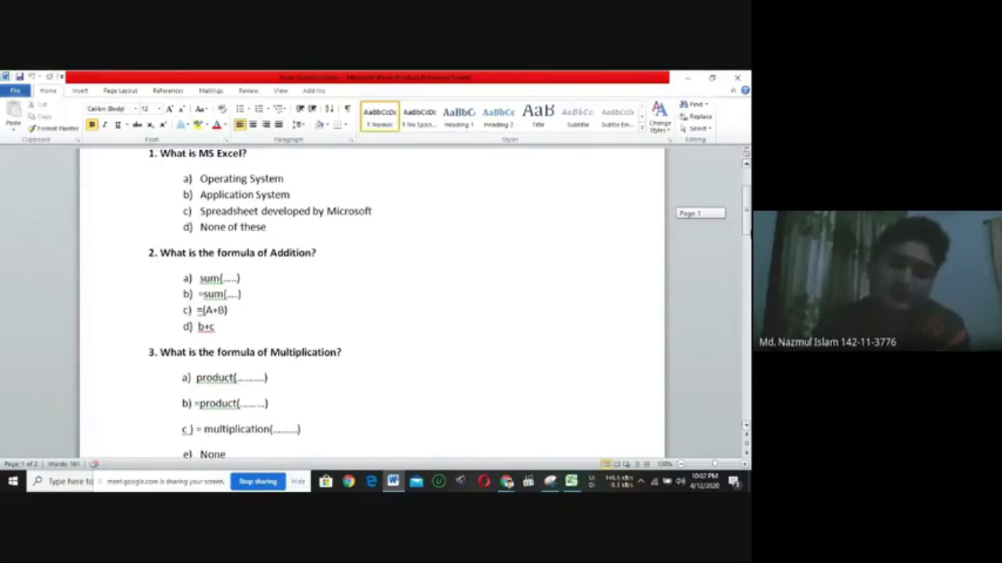
pyautogui.scroll(-2, 372, 305)
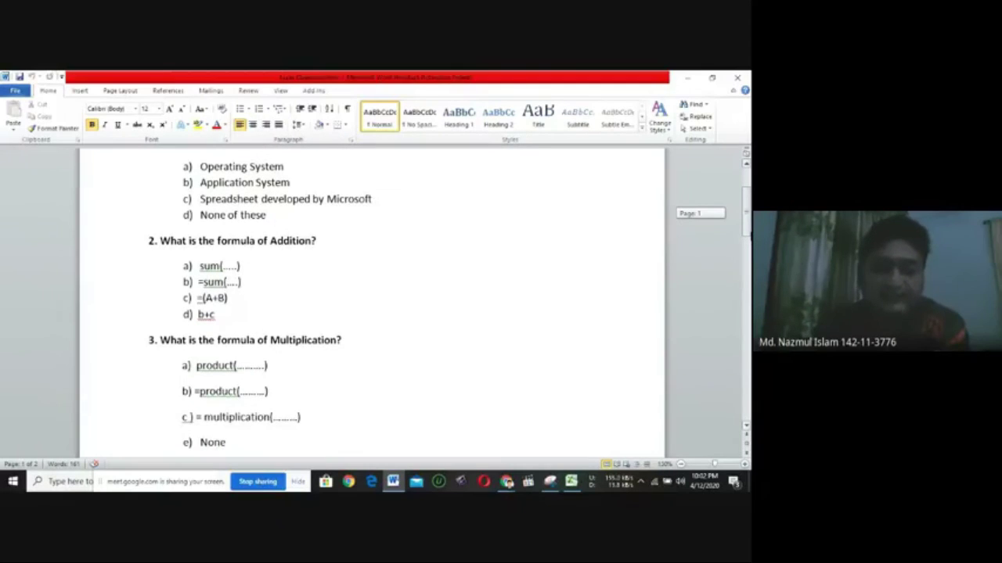
pyautogui.scroll(-4, 372, 306)
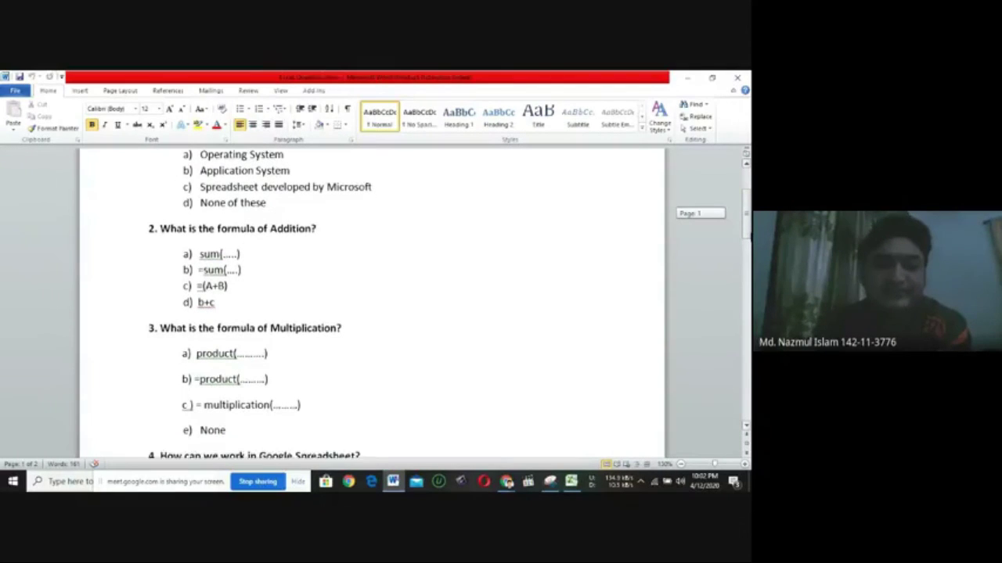
pyautogui.scroll(-2, 372, 305)
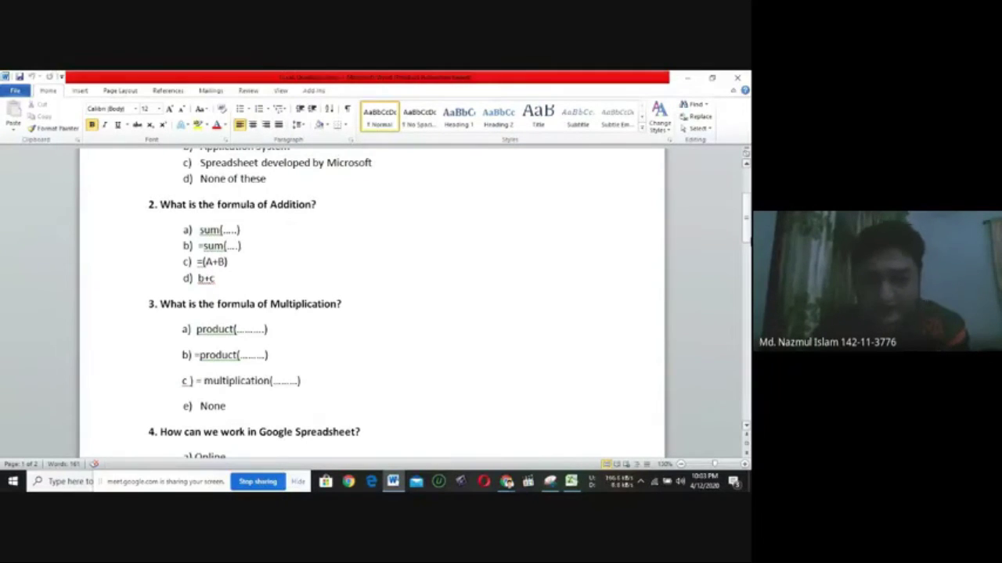
# Select question 3 together with its answer options
pyautogui.moveTo(746, 222); pyautogui.dragTo(749, 245)
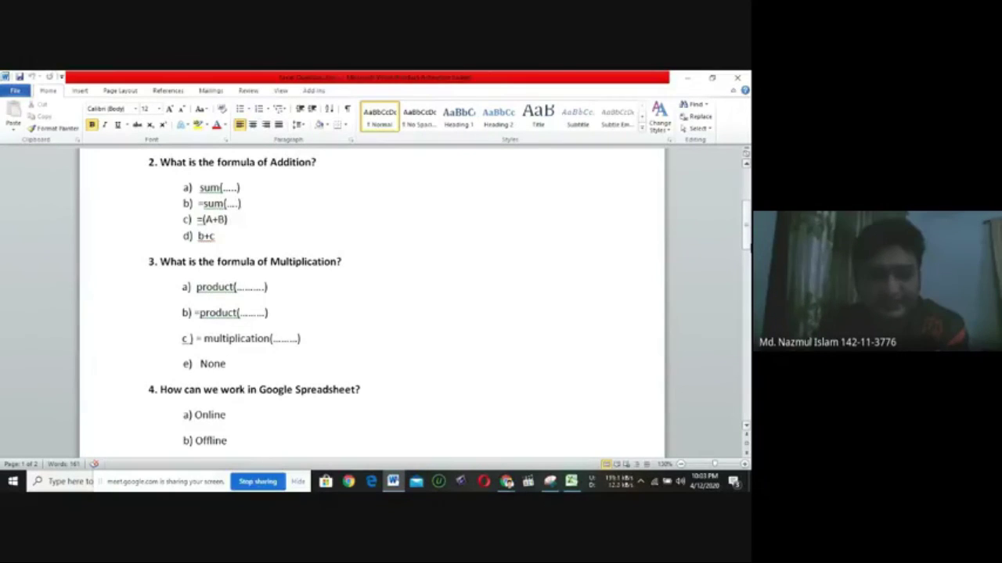
pyautogui.moveTo(746, 231); pyautogui.dragTo(747, 239)
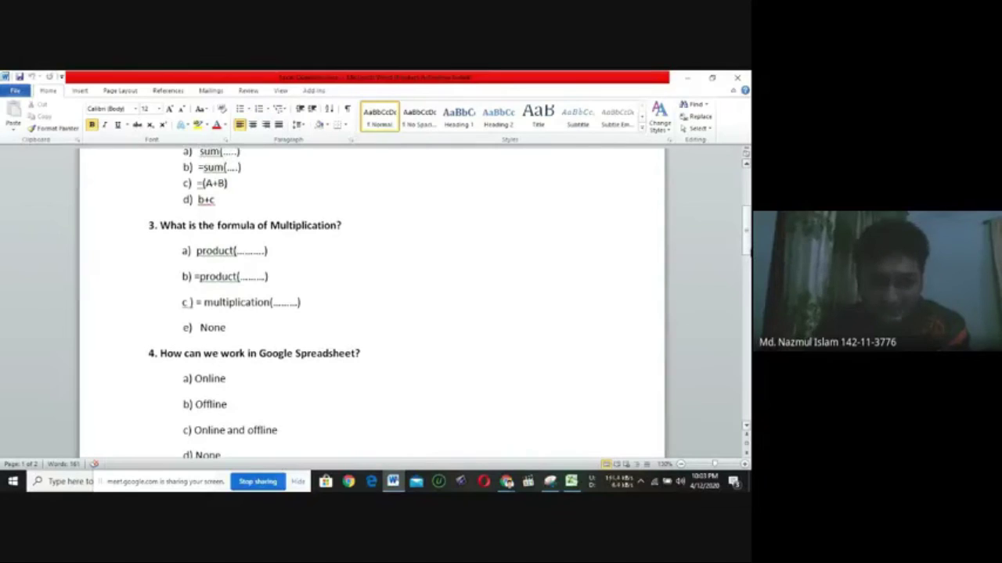
pyautogui.moveTo(747, 248); pyautogui.dragTo(748, 247)
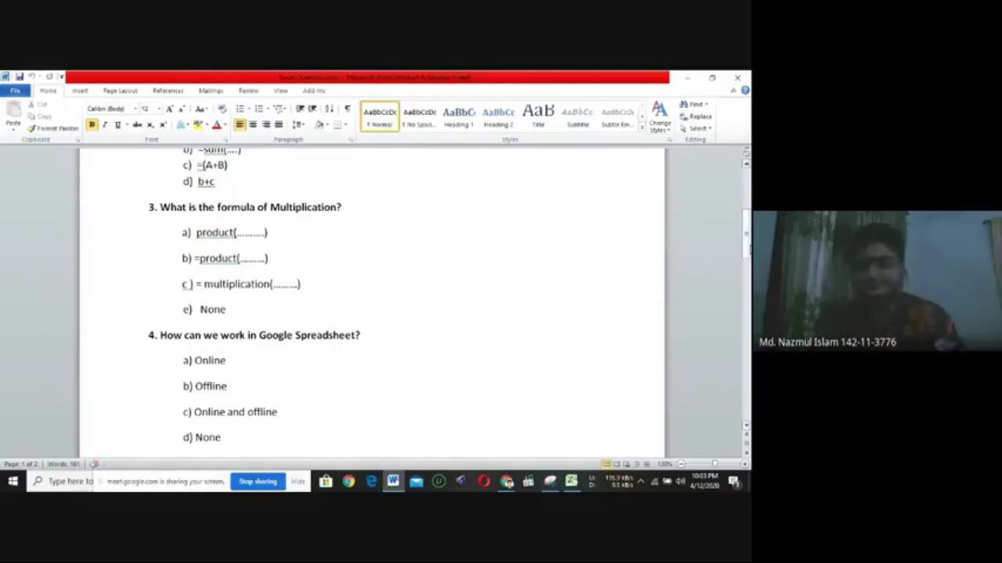
pyautogui.moveTo(749, 248); pyautogui.dragTo(749, 250)
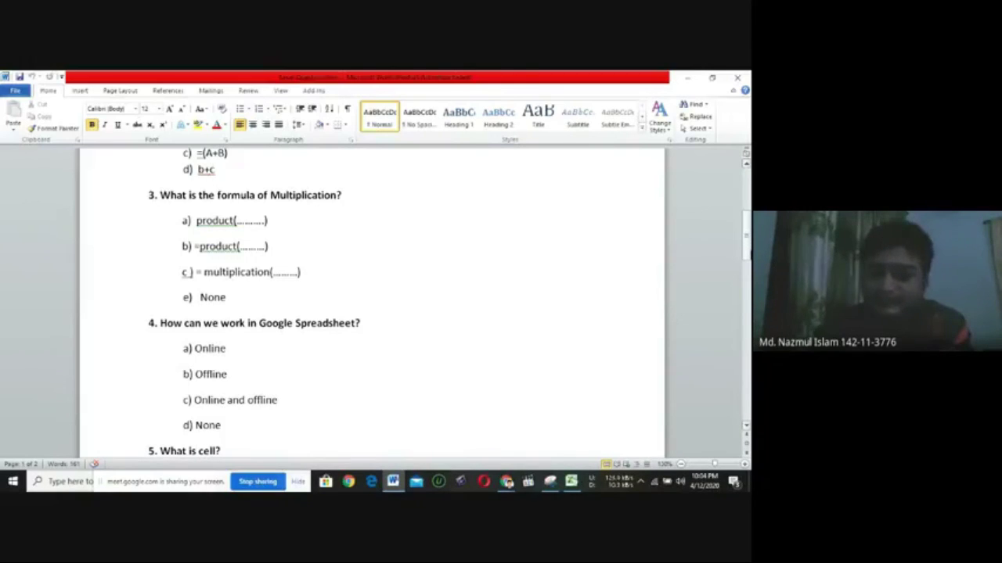
pyautogui.moveTo(748, 252)
pyautogui.mouseDown()
pyautogui.moveTo(748, 288)
pyautogui.moveTo(748, 252)
pyautogui.mouseUp()
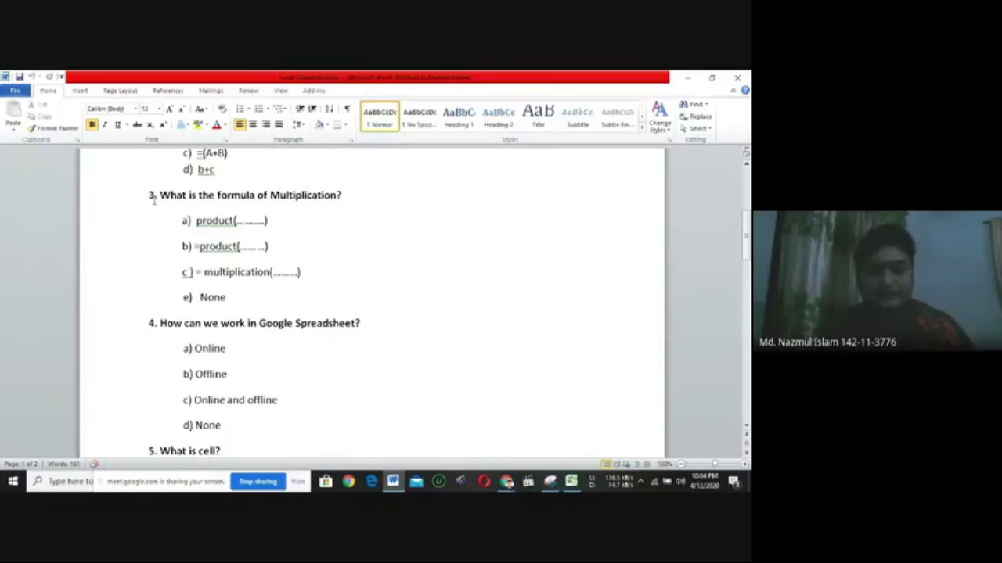
pyautogui.moveTo(150, 194); pyautogui.dragTo(243, 296)
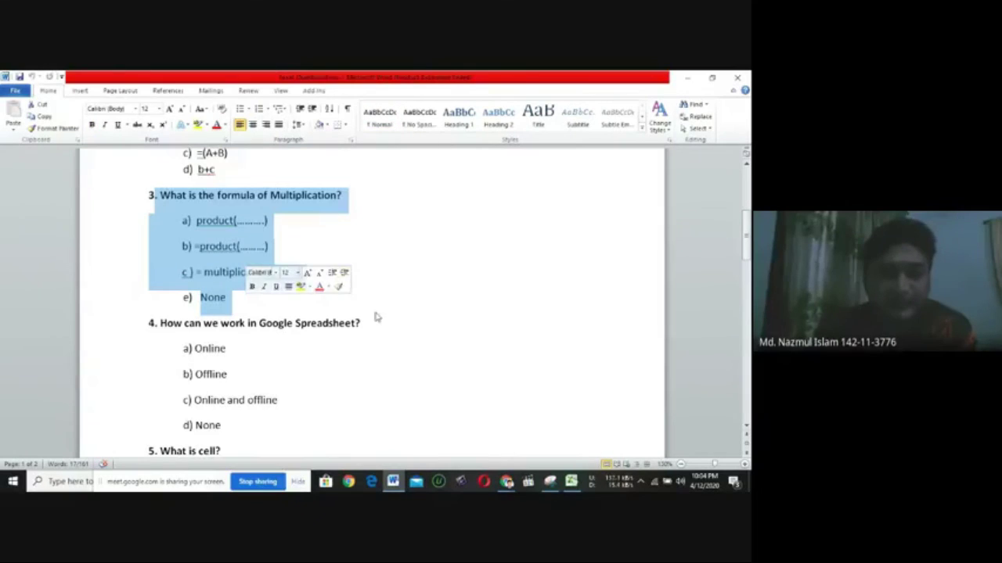
pyautogui.click(381, 326)
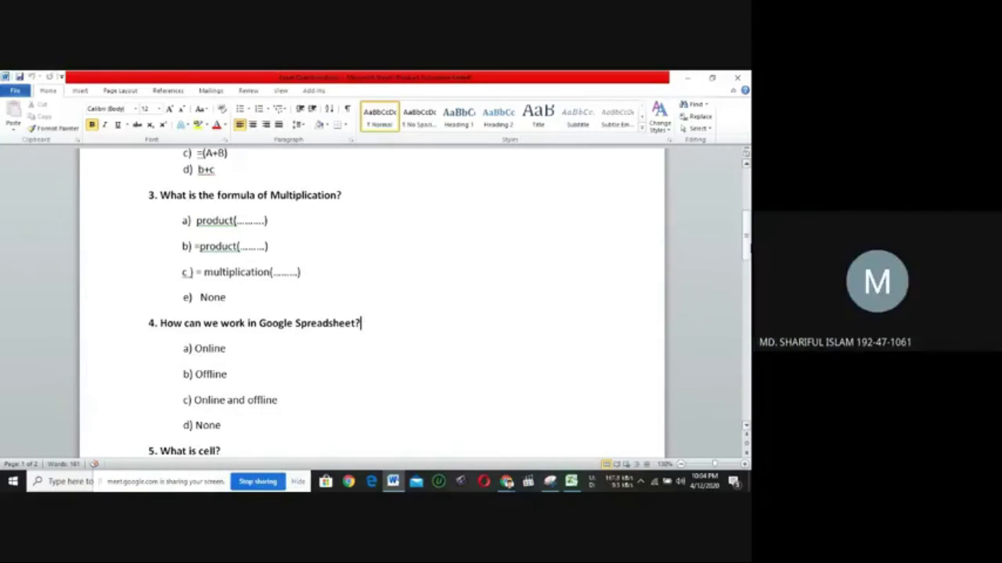
pyautogui.moveTo(745, 235); pyautogui.dragTo(746, 237)
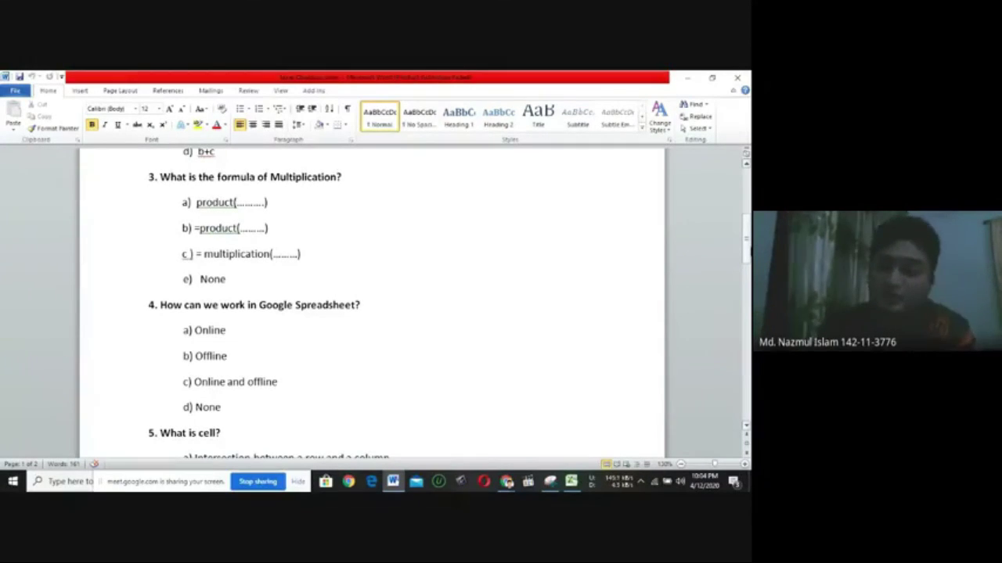
pyautogui.moveTo(746, 237)
pyautogui.mouseDown()
pyautogui.moveTo(746, 228)
pyautogui.moveTo(748, 249)
pyautogui.mouseUp()
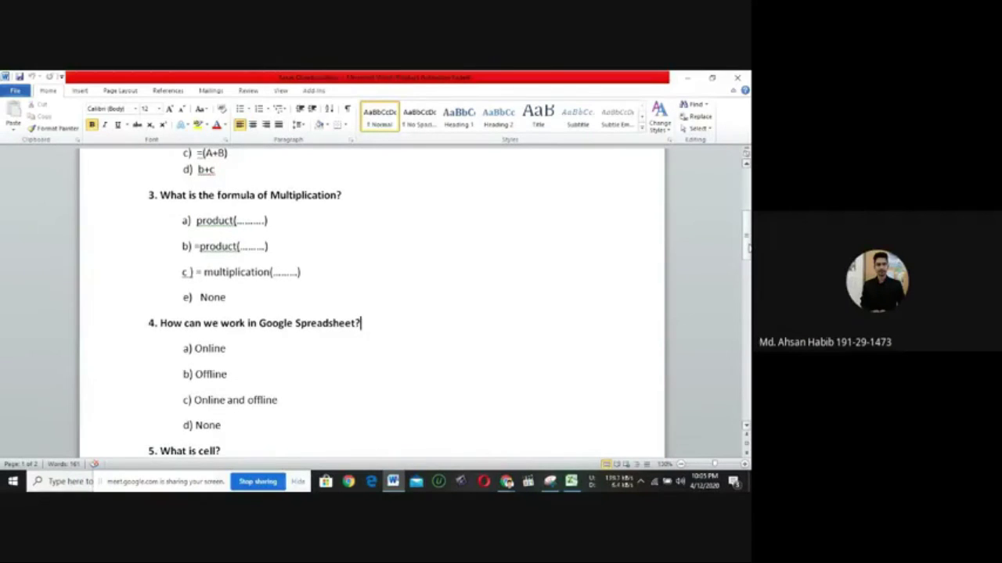
# Replace question 3's automatic e) numbering with a typed d) so it reads d)None
pyautogui.click(187, 301)
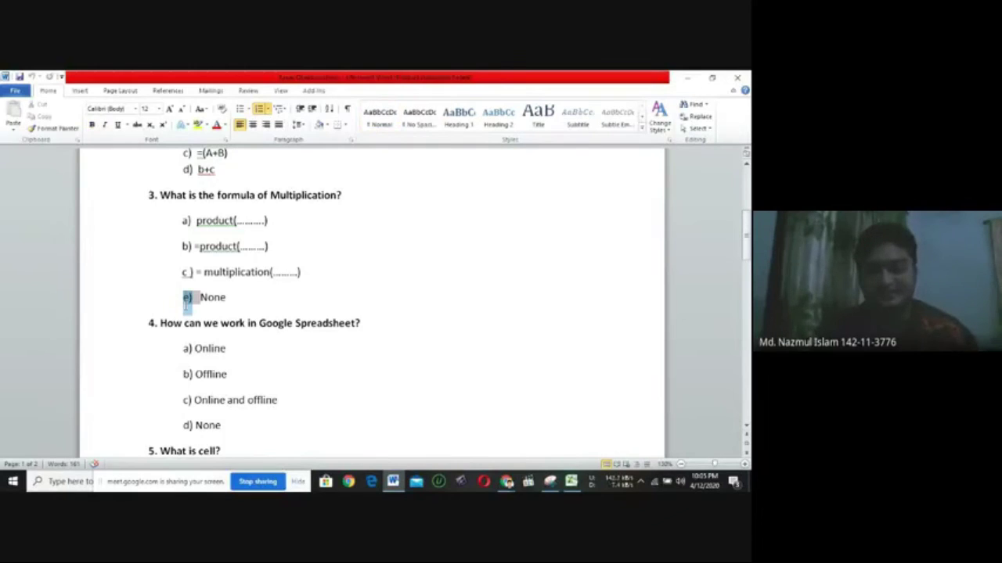
pyautogui.press('Left')
pyautogui.click(187, 302)
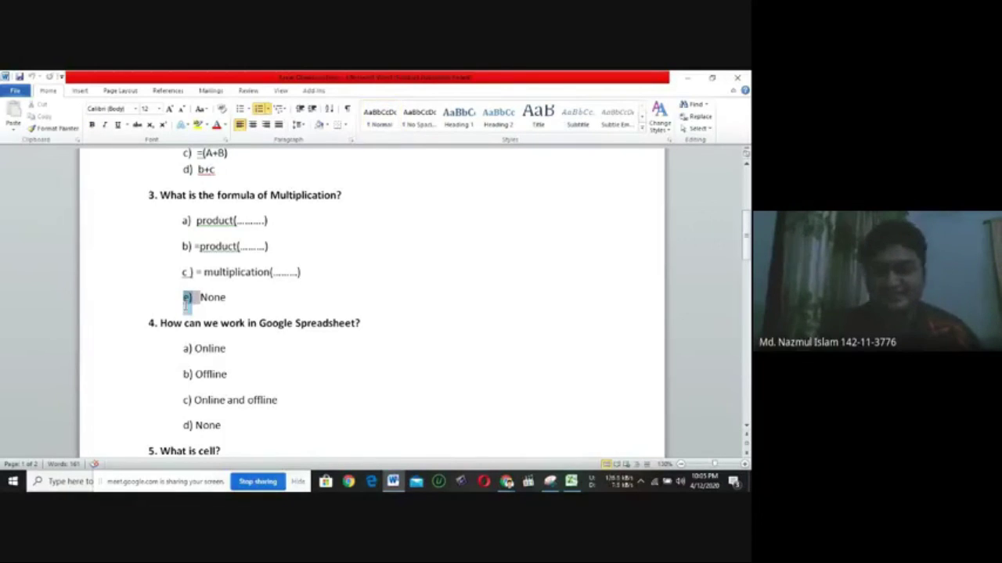
pyautogui.press('BackSpace')
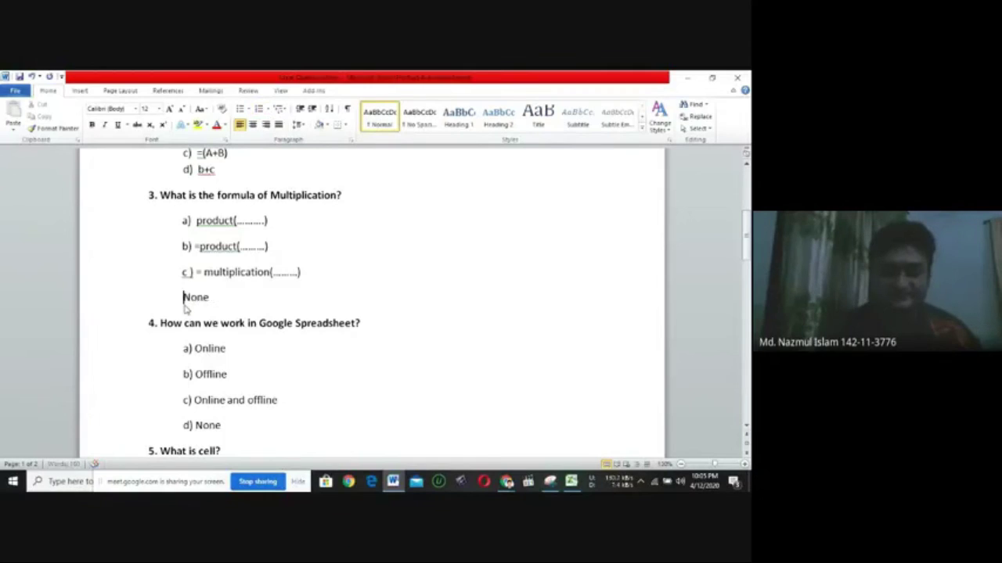
pyautogui.write('d)')
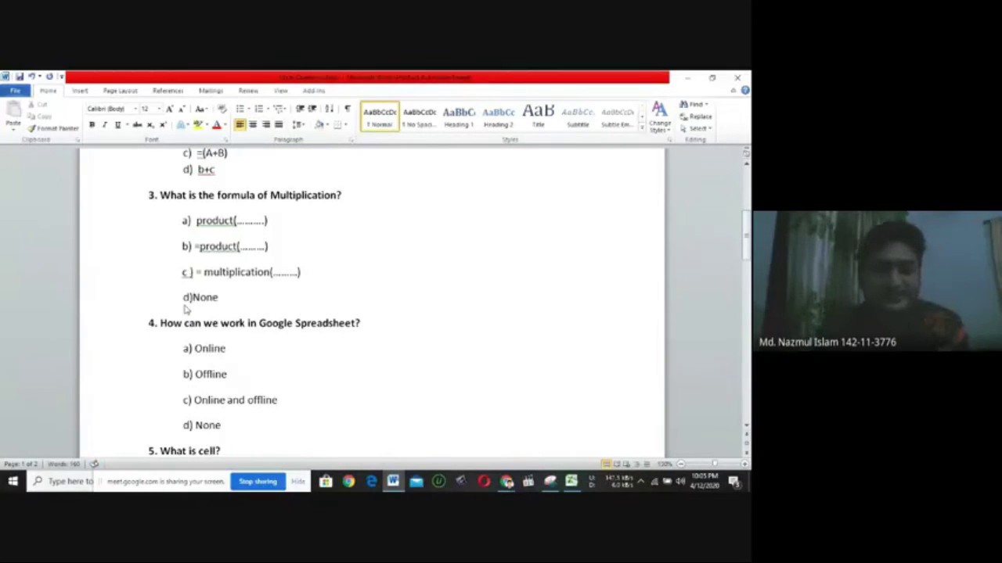
pyautogui.press('Down')
pyautogui.press('Up')
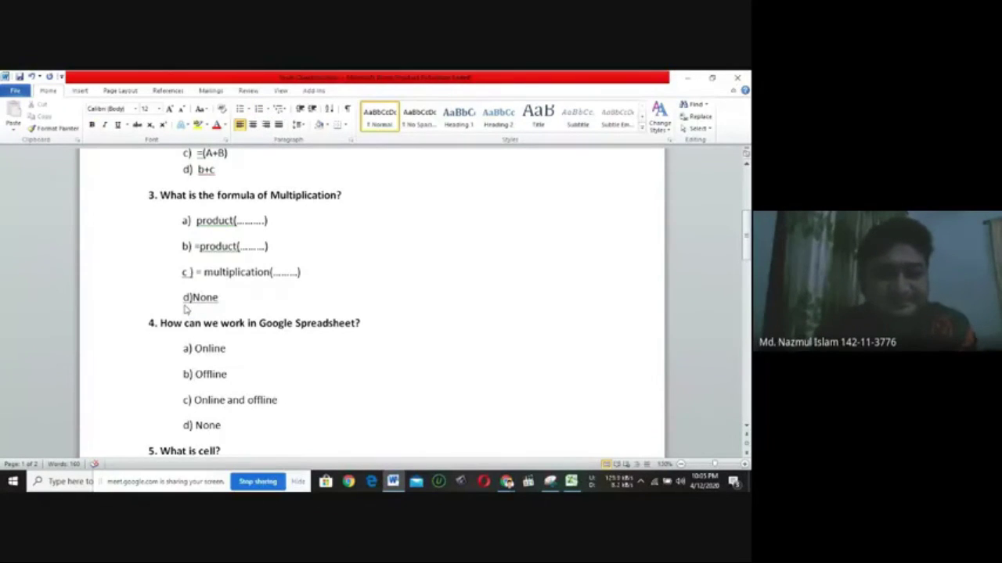
pyautogui.press('Down')
pyautogui.press('Down')
pyautogui.press('Down')
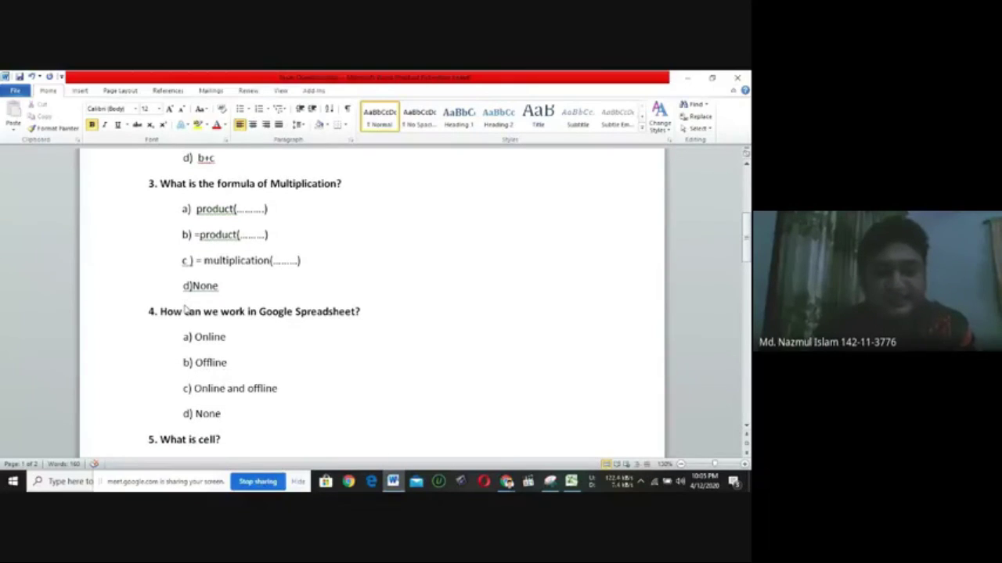
pyautogui.press('Down')
pyautogui.press('Down')
pyautogui.press('Down')
pyautogui.press('Down')
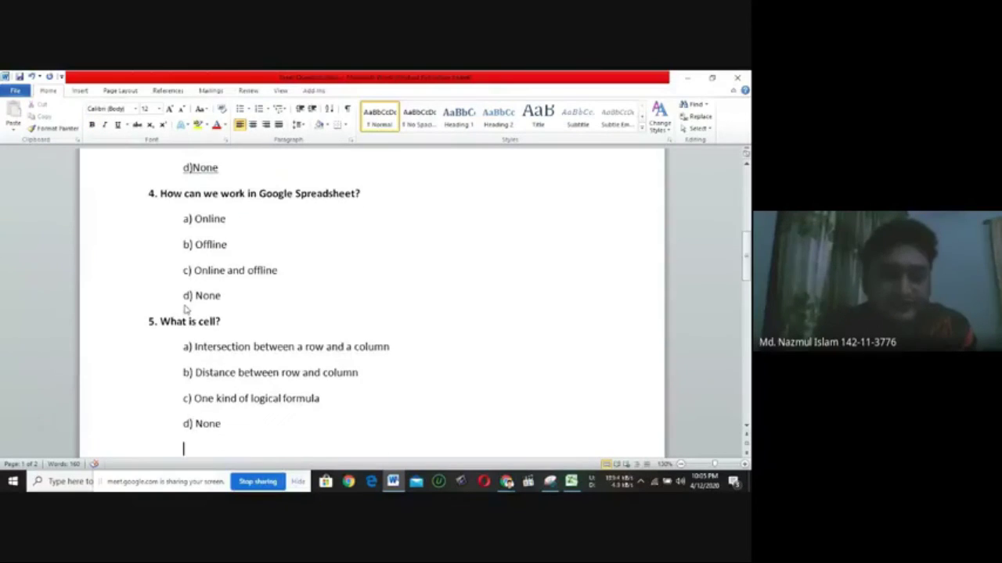
pyautogui.scroll(-3, 184, 311)
pyautogui.scroll(3, 185, 310)
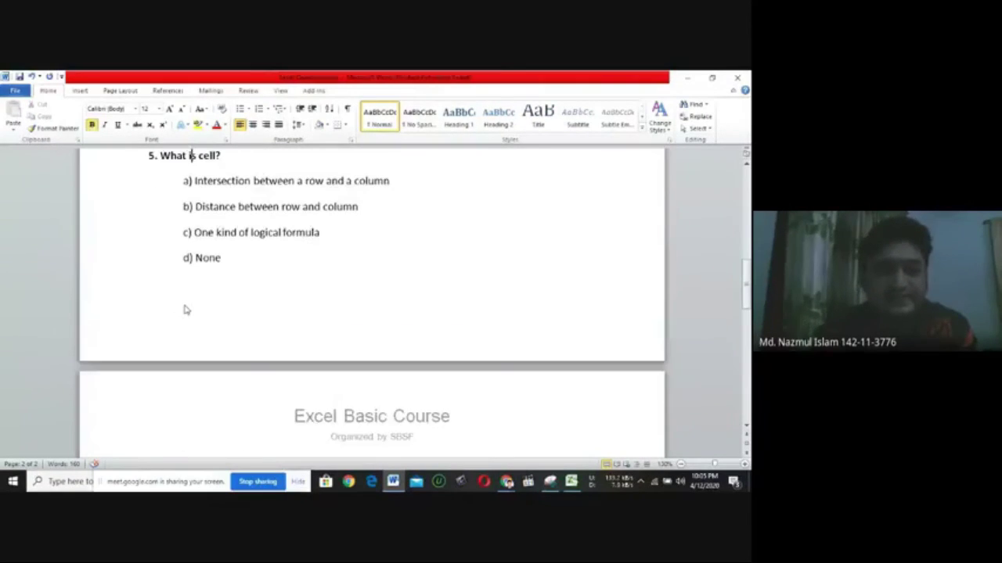
pyautogui.press('Up')
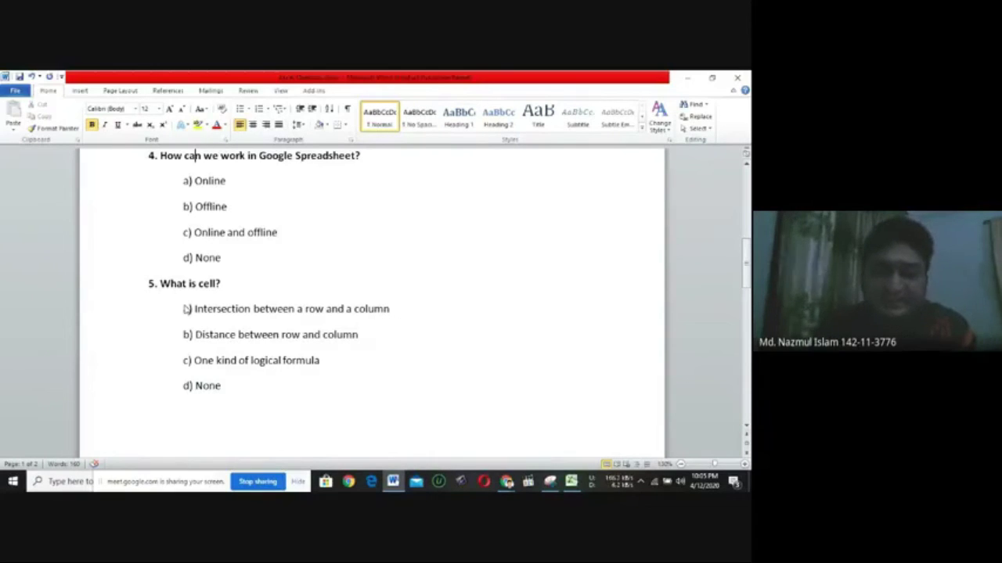
# Step through the options of questions 1 to 4 to check their labels
pyautogui.press('Down')
pyautogui.press('Down')
pyautogui.press('Down')
pyautogui.press('Down')
pyautogui.press('Down')
pyautogui.press('Down')
pyautogui.press('Down')
pyautogui.press('Down')
pyautogui.press('Down')
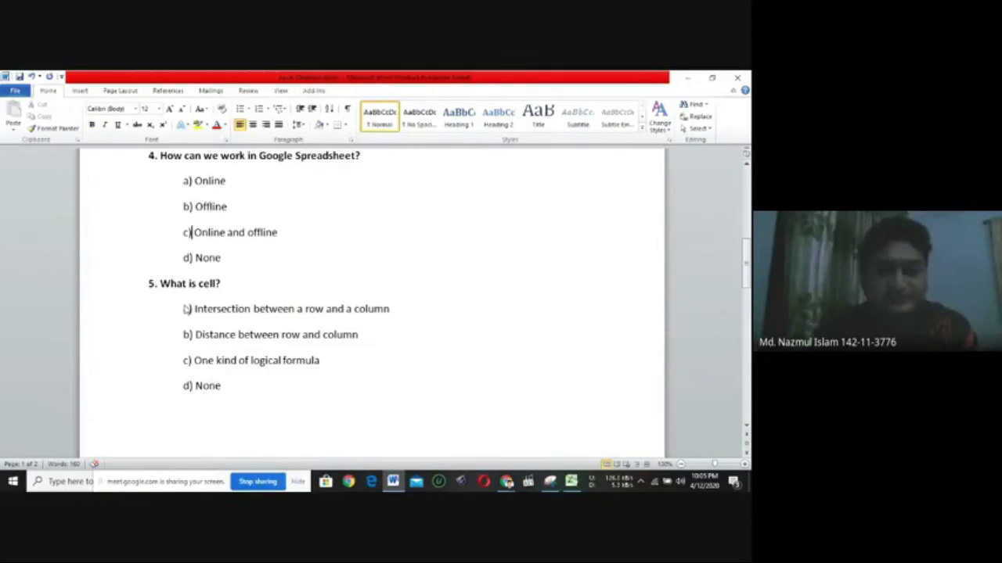
pyautogui.press('Up')
pyautogui.press('Up')
pyautogui.press('Up')
pyautogui.press('Up')
pyautogui.press('Up')
pyautogui.press('Up')
pyautogui.press('Up')
pyautogui.press('Up')
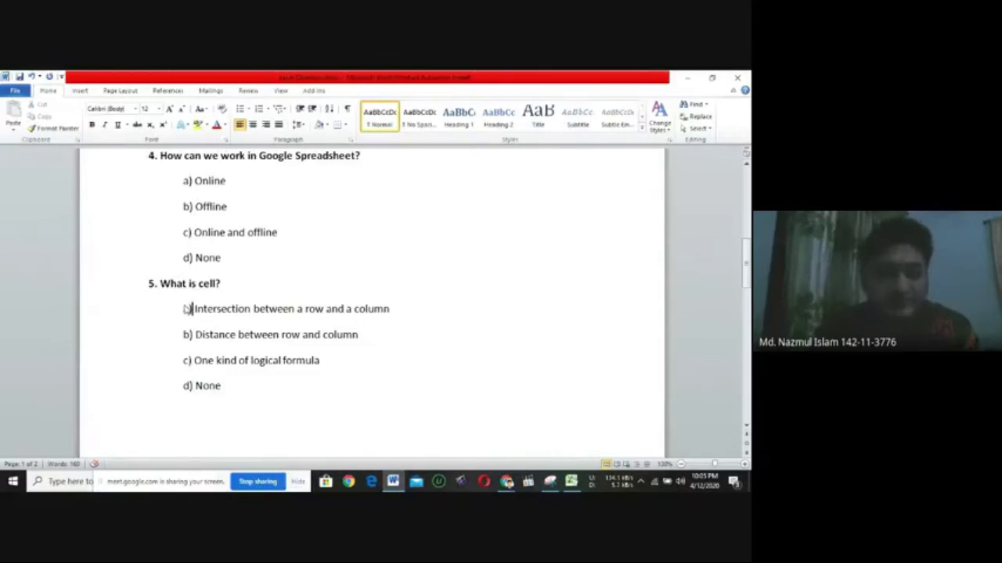
pyautogui.press('Up')
pyautogui.press('Up')
pyautogui.press('Up')
pyautogui.press('Up')
pyautogui.press('Up')
pyautogui.press('Up')
pyautogui.press('Up')
pyautogui.press('Up')
pyautogui.press('Up')
pyautogui.press('Up')
pyautogui.press('Up')
pyautogui.press('Up')
pyautogui.press('Up')
pyautogui.press('Up')
pyautogui.press('Up')
pyautogui.press('Up')
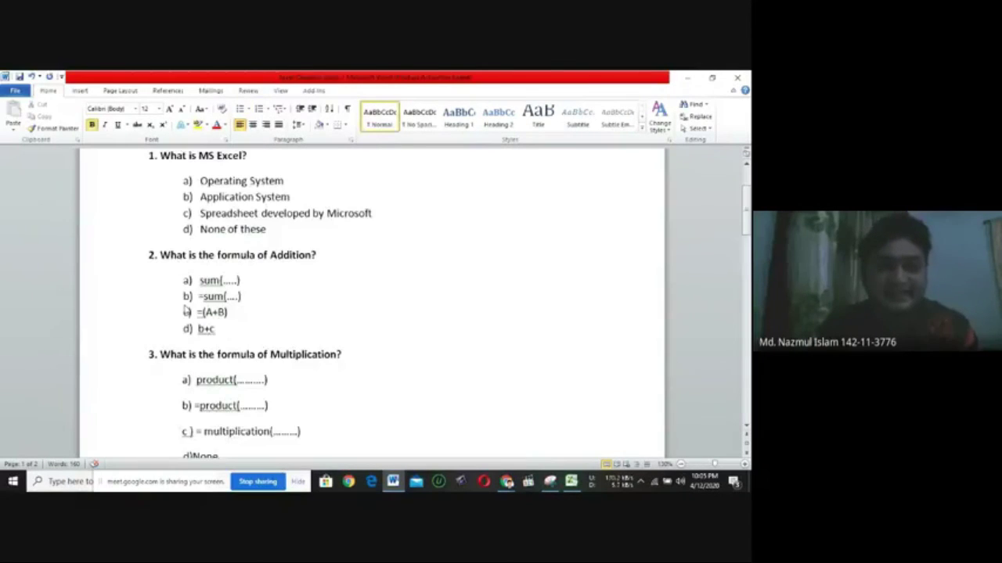
pyautogui.press('Down')
pyautogui.press('Down')
pyautogui.press('Down')
pyautogui.press('Down')
pyautogui.press('Down')
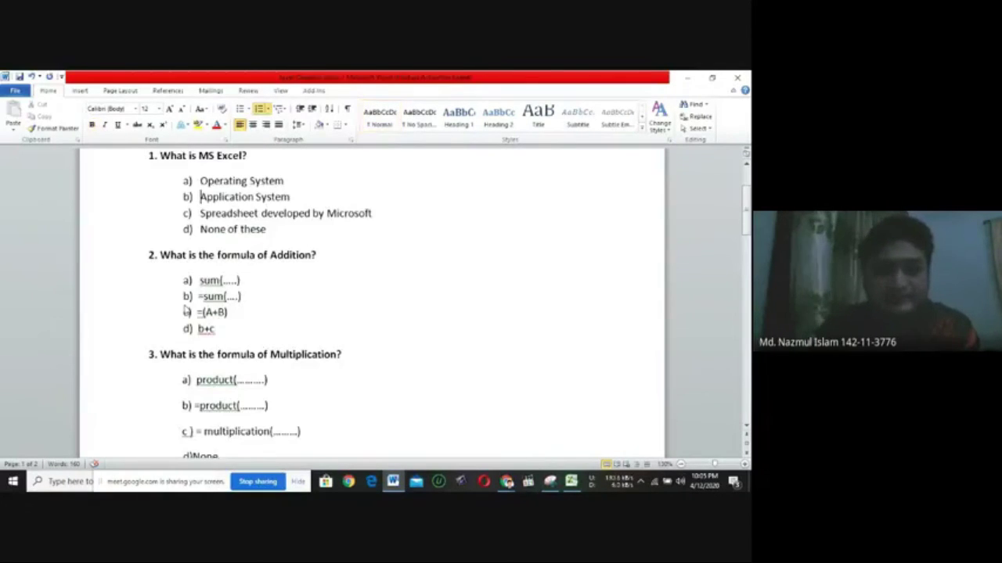
pyautogui.press('Up')
pyautogui.press('Up')
pyautogui.press('Up')
pyautogui.press('Up')
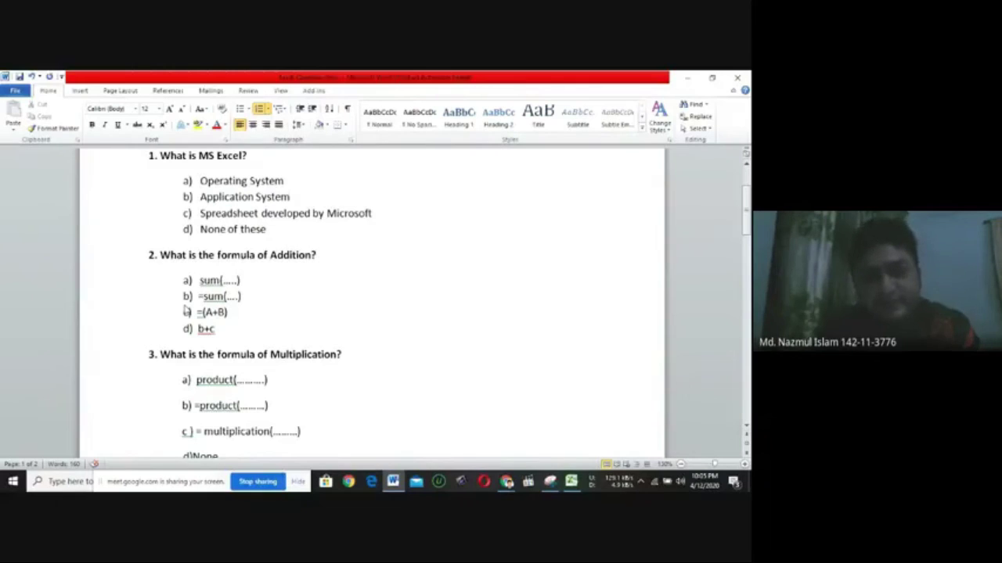
pyautogui.press('Down')
pyautogui.press('Down')
pyautogui.press('Down')
pyautogui.press('Down')
pyautogui.press('Down')
pyautogui.press('Down')
pyautogui.press('Down')
pyautogui.press('Down')
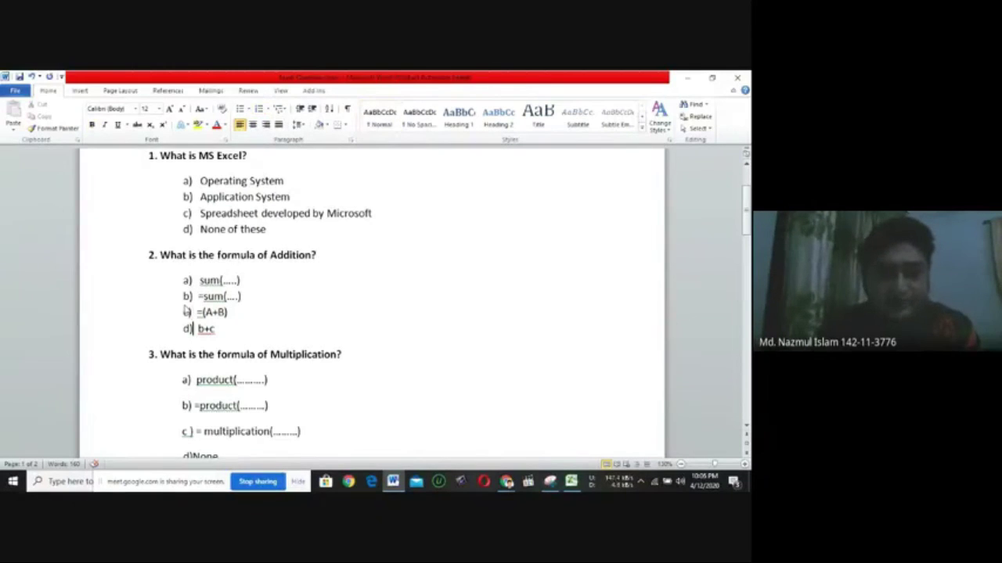
pyautogui.press('Down')
pyautogui.press('Down')
pyautogui.press('Down')
pyautogui.press('Down')
pyautogui.press('Down')
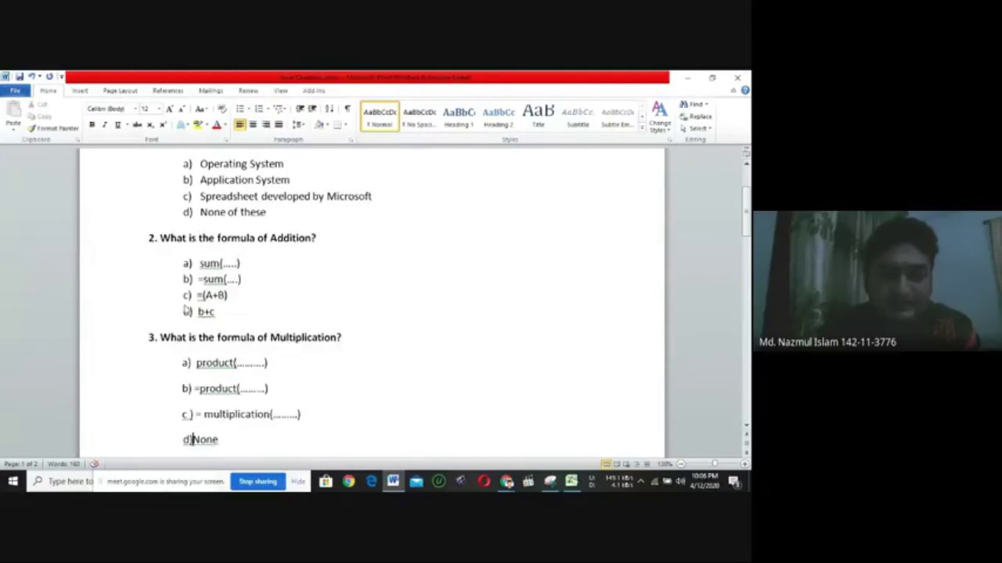
pyautogui.press('Down')
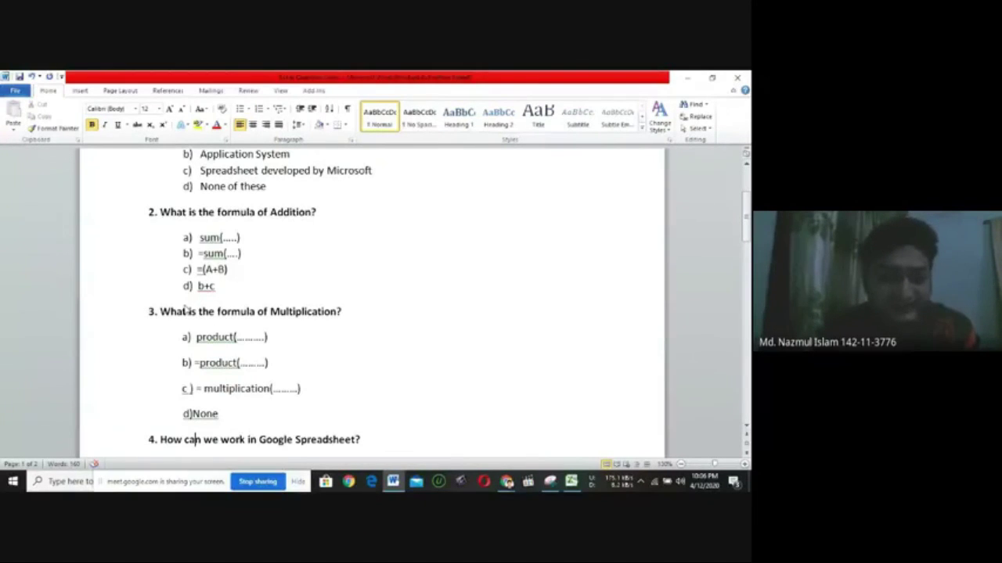
pyautogui.press('Down')
pyautogui.press('Down')
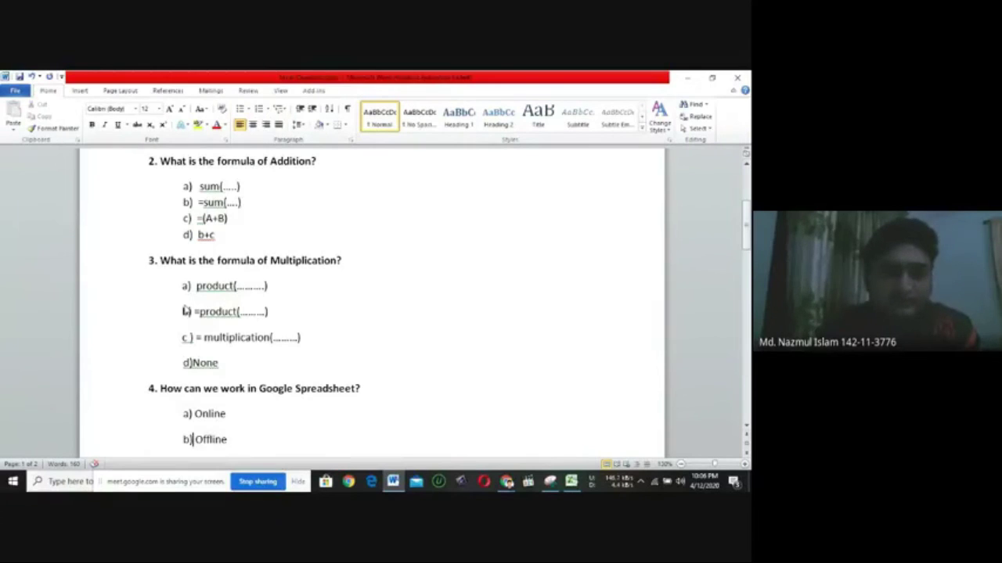
pyautogui.press('Down')
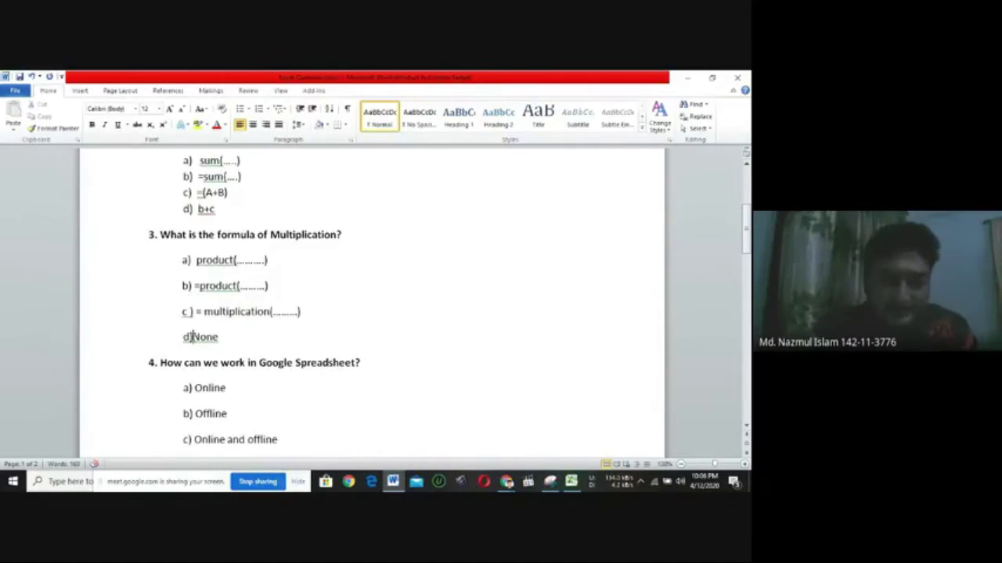
# Add a space so question 3's last option reads 'd) None'
pyautogui.click(192, 336)
pyautogui.press('Down')
pyautogui.press('Down')
pyautogui.press('Down')
pyautogui.press('Down')
pyautogui.press('Down')
pyautogui.press('Down')
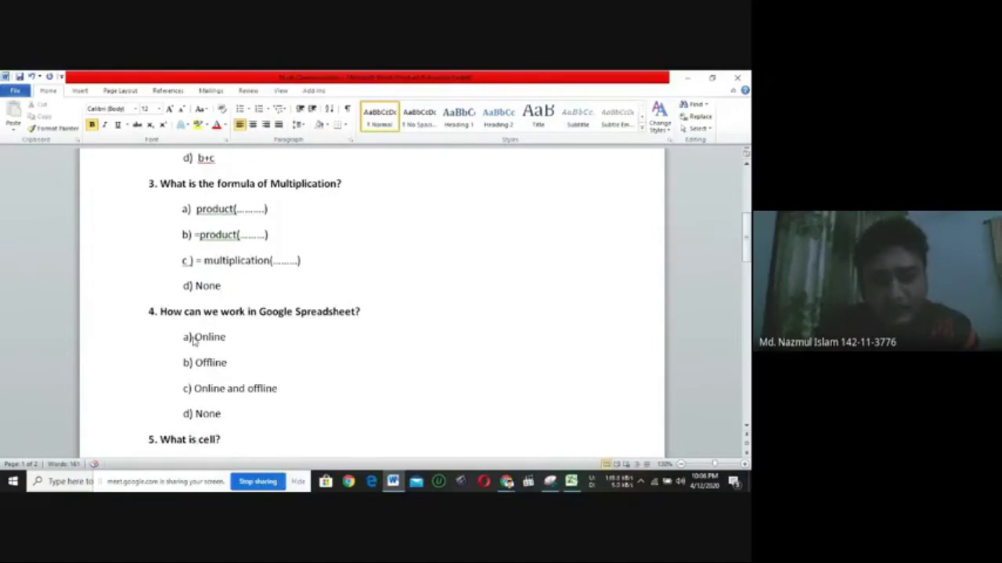
pyautogui.press('Down')
pyautogui.press('Down')
pyautogui.press('Down')
pyautogui.press('Down')
pyautogui.press('Down')
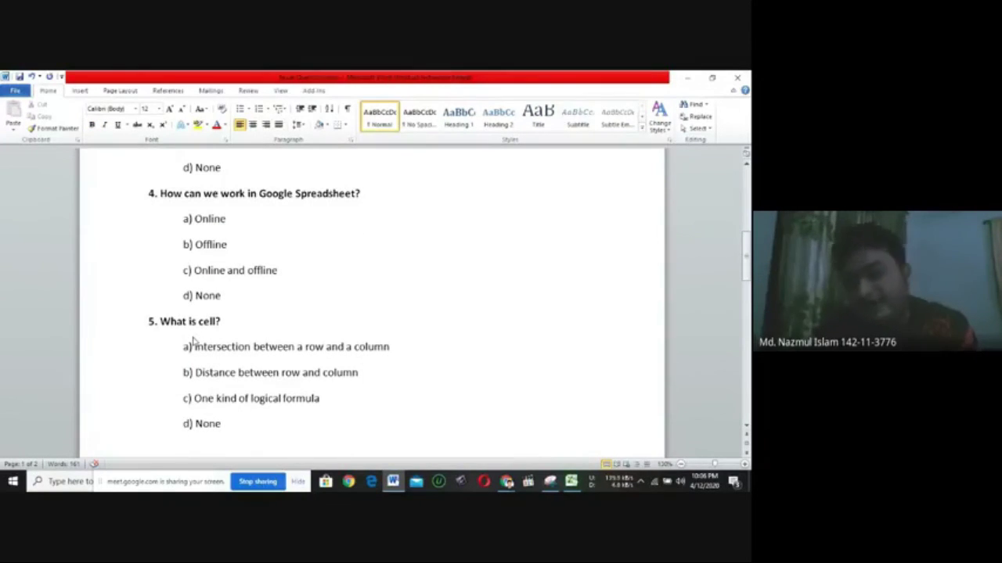
pyautogui.press('Down')
pyautogui.press('Down')
pyautogui.press('Down')
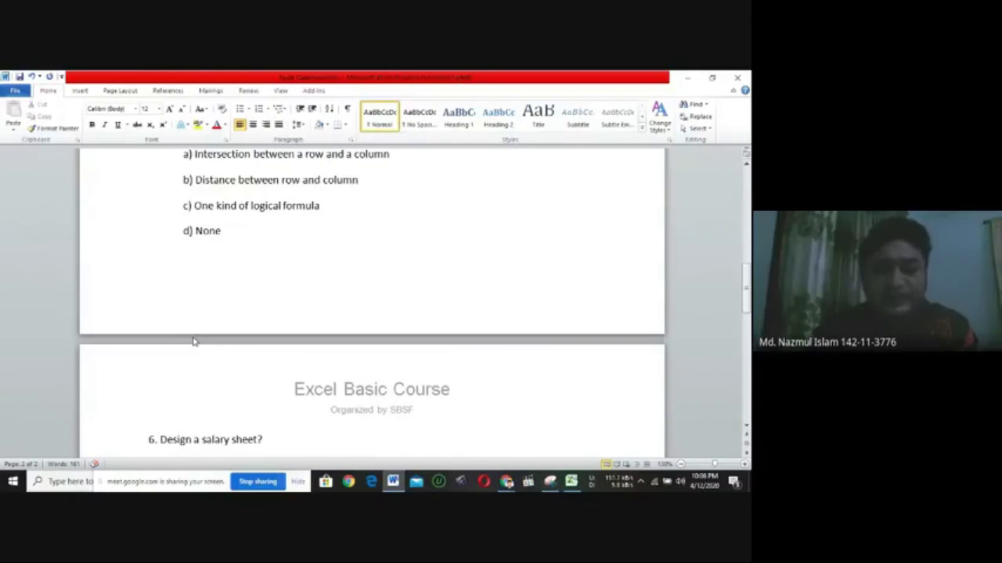
# Grow the font of page 2's questions 7–10 and the Subject/Marks table with Ctrl+]
pyautogui.press('Up')
pyautogui.press('Up')
pyautogui.press('Up')
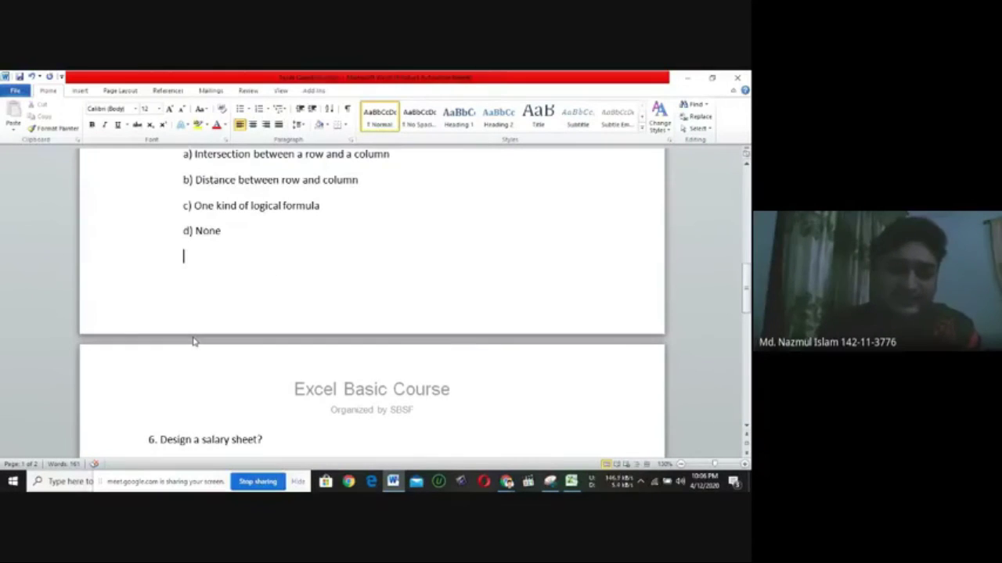
pyautogui.press('Down')
pyautogui.press('Down')
pyautogui.press('Down')
pyautogui.press('Down')
pyautogui.press('Down')
pyautogui.press('Down')
pyautogui.press('Down')
pyautogui.press('Down')
pyautogui.press('Down')
pyautogui.press('Down')
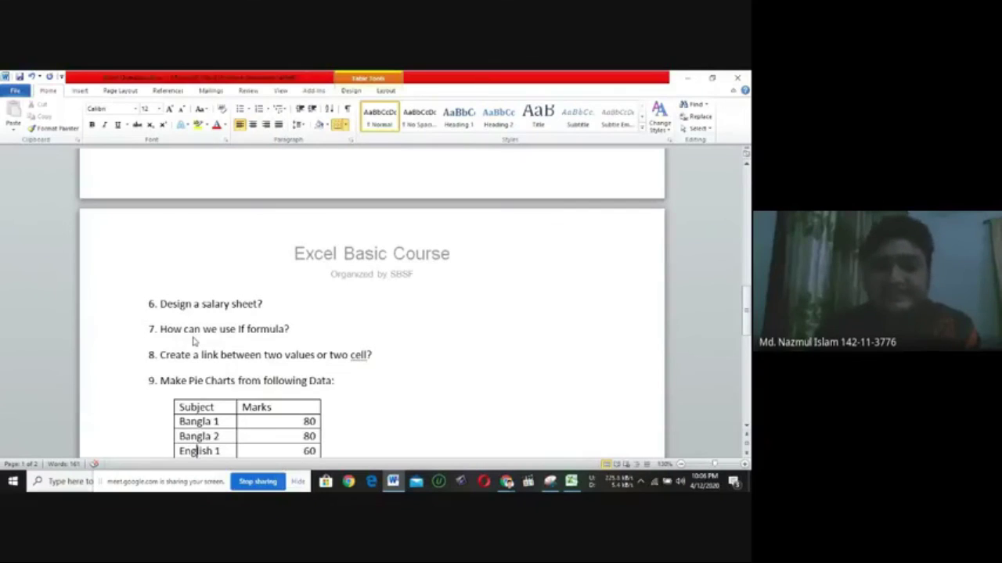
pyautogui.press('Down')
pyautogui.press('Down')
pyautogui.press('Down')
pyautogui.press('Down')
pyautogui.press('Down')
pyautogui.press('Down')
pyautogui.press('Down')
pyautogui.press('Down')
pyautogui.press('Down')
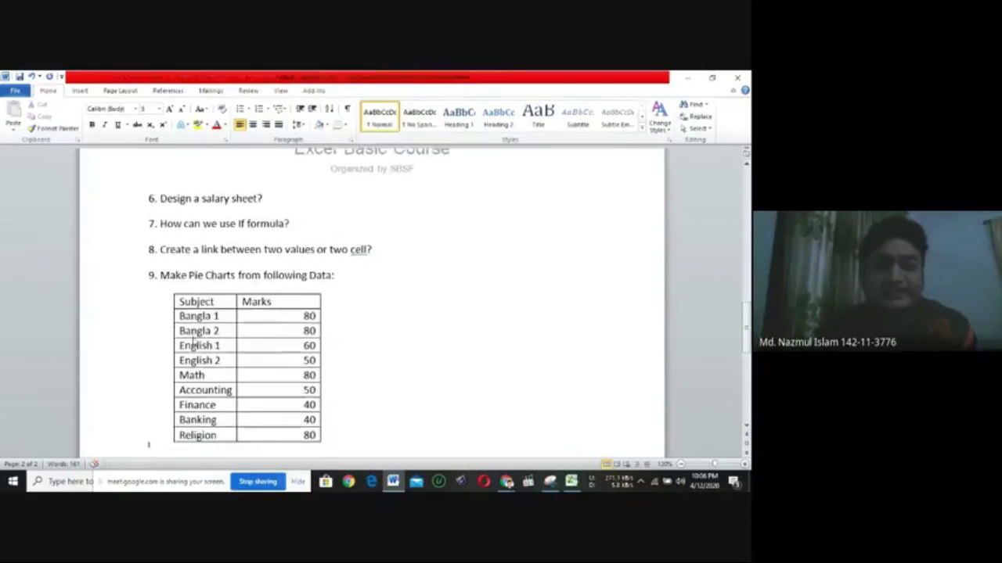
pyautogui.click(197, 384)
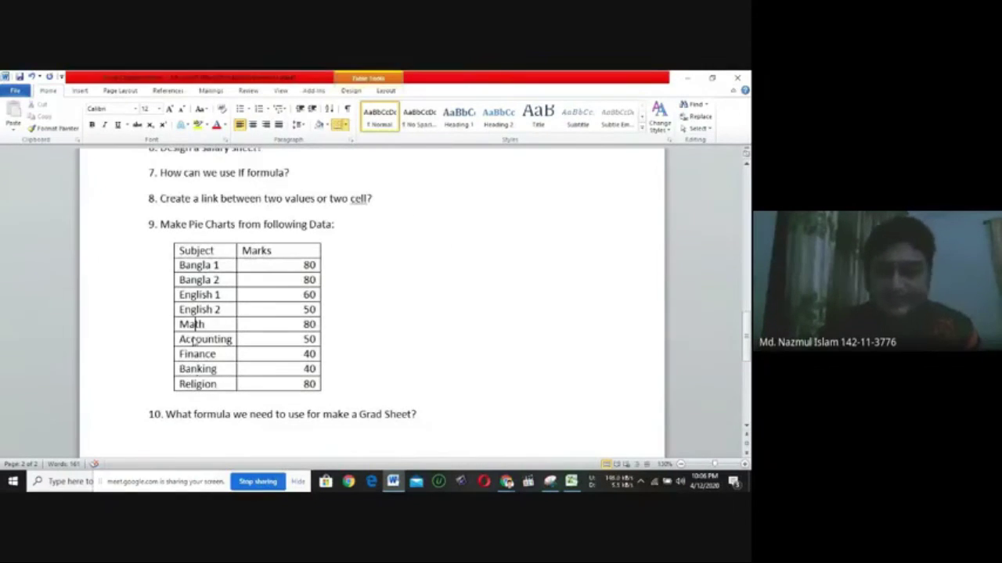
pyautogui.click(682, 464)
pyautogui.moveTo(746, 314); pyautogui.dragTo(745, 329)
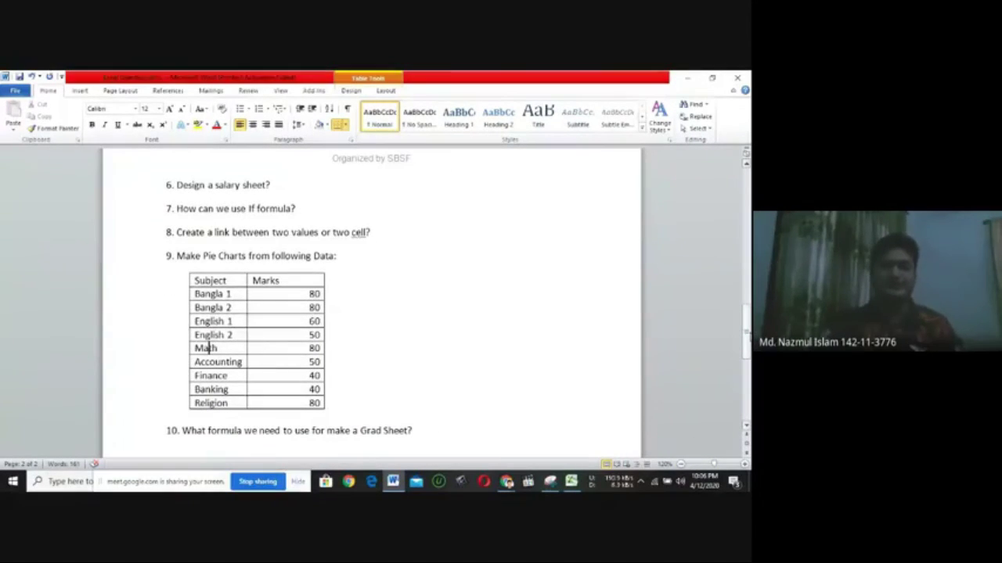
pyautogui.moveTo(435, 430); pyautogui.dragTo(151, 197)
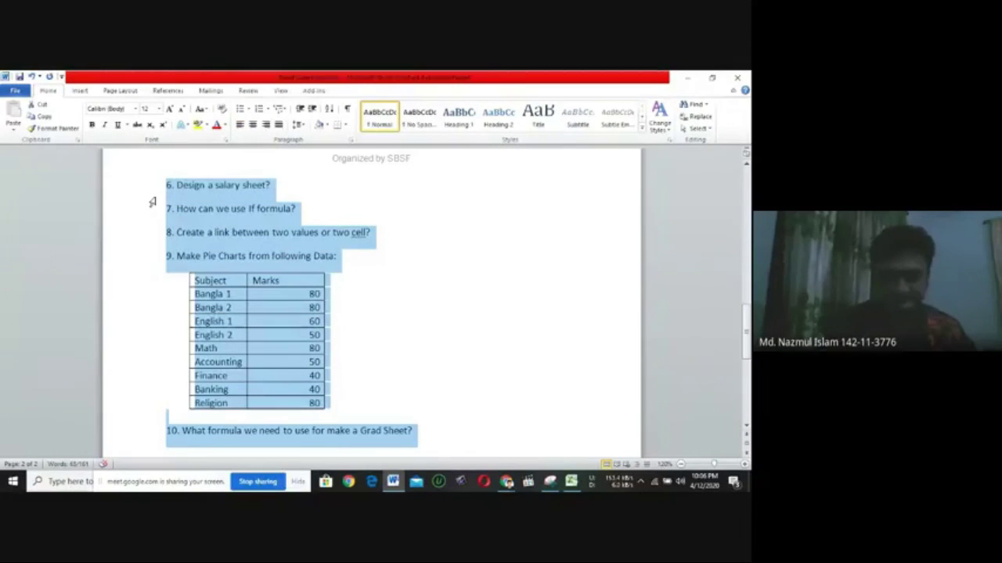
pyautogui.hotkey('ctrl', ']')
pyautogui.click(364, 341)
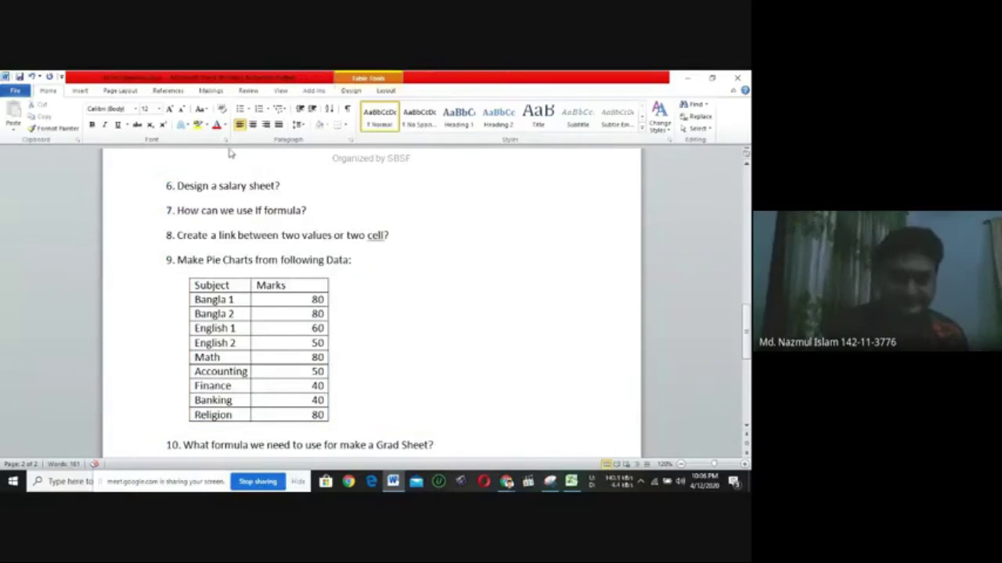
pyautogui.click(284, 185)
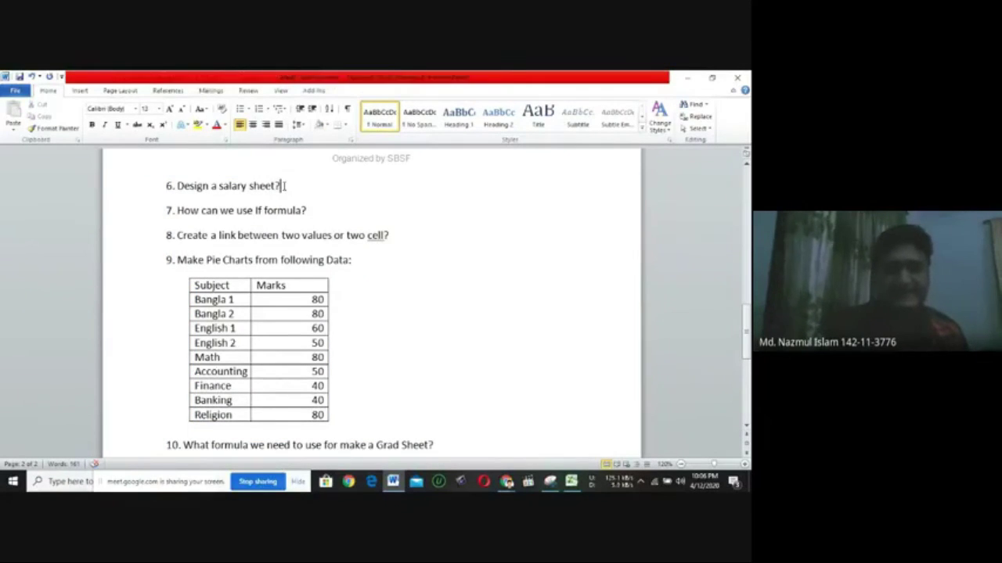